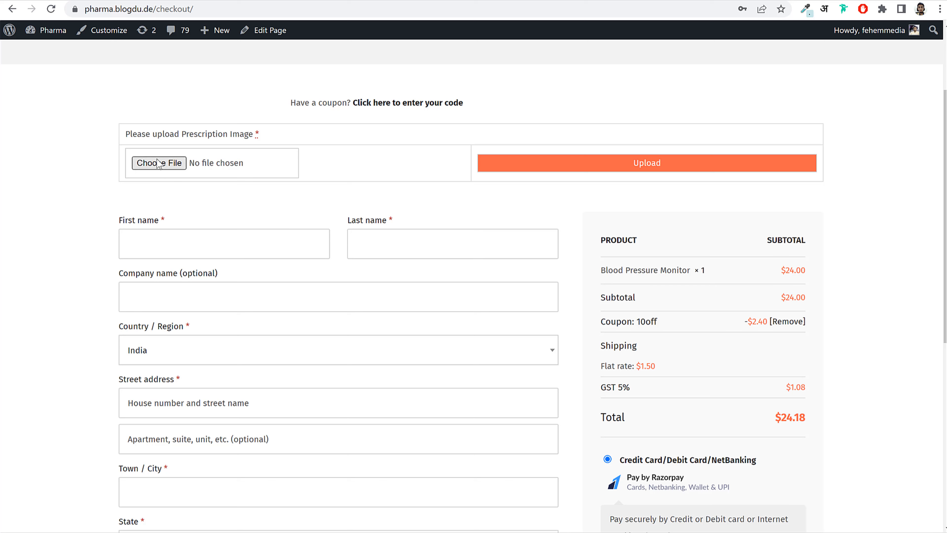
# - Attach the Electric Toothbrush Set Black image as the prescription file
pyautogui.click(173, 166)
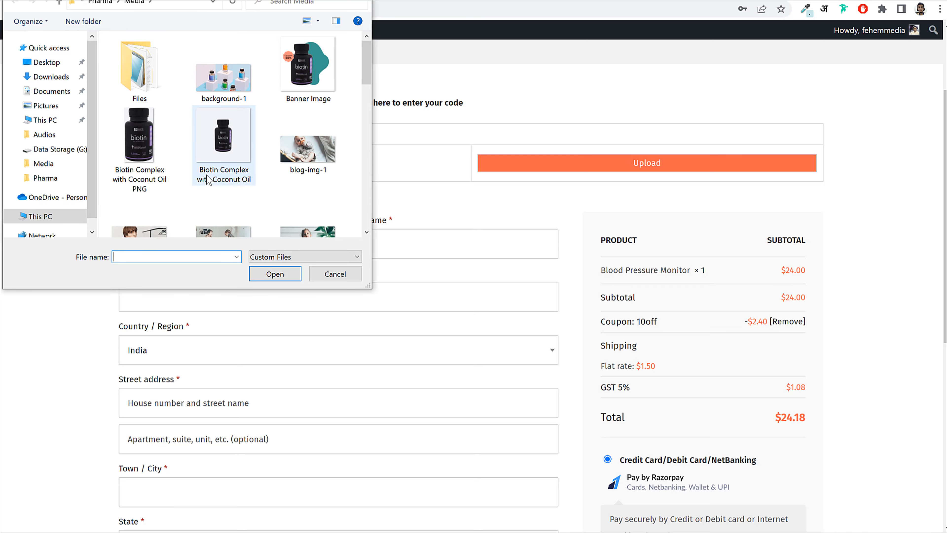
pyautogui.scroll(-5, 205, 185)
pyautogui.click(212, 185)
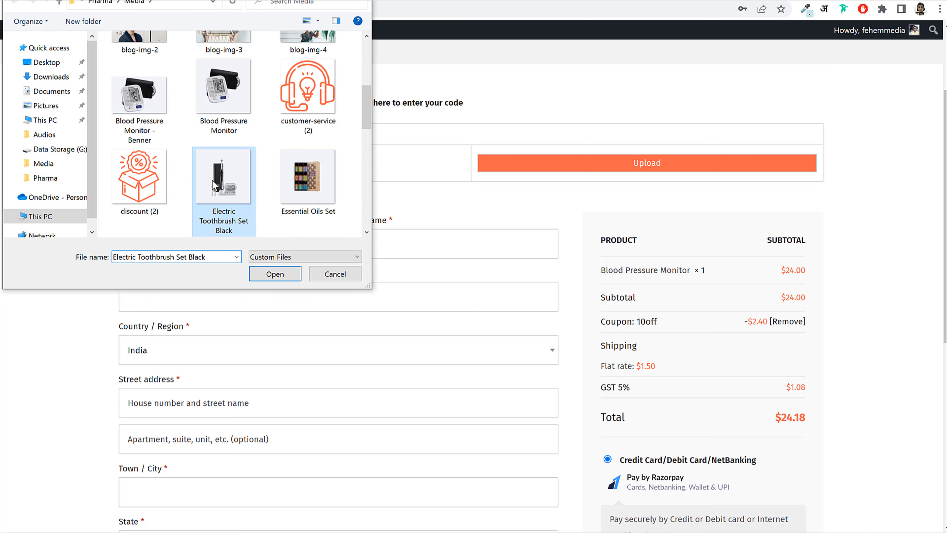
pyautogui.click(285, 278)
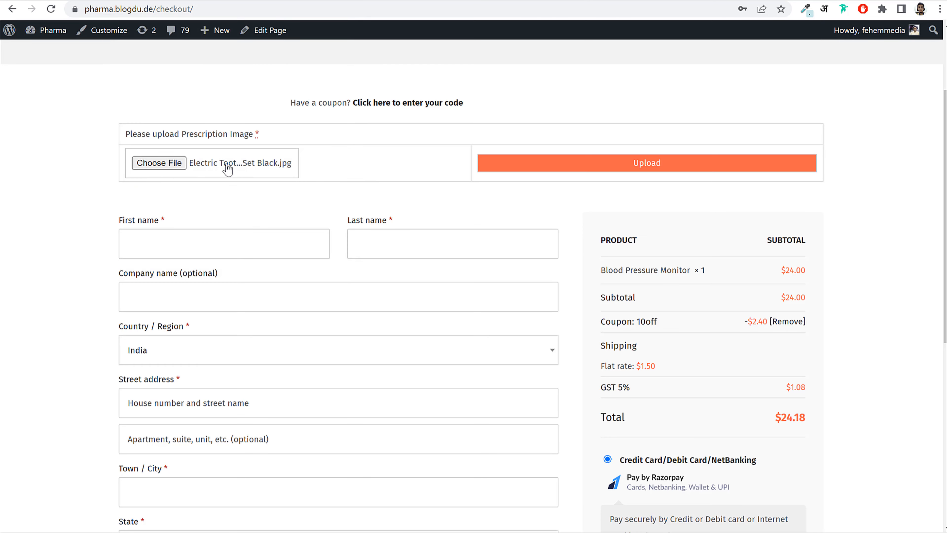
# - Enter the customer's first name, street address and Mumbai as the town/city
pyautogui.click(251, 251)
pyautogui.write('Nayyar')
pyautogui.press('Tab')
pyautogui.scroll(-3, 341, 325)
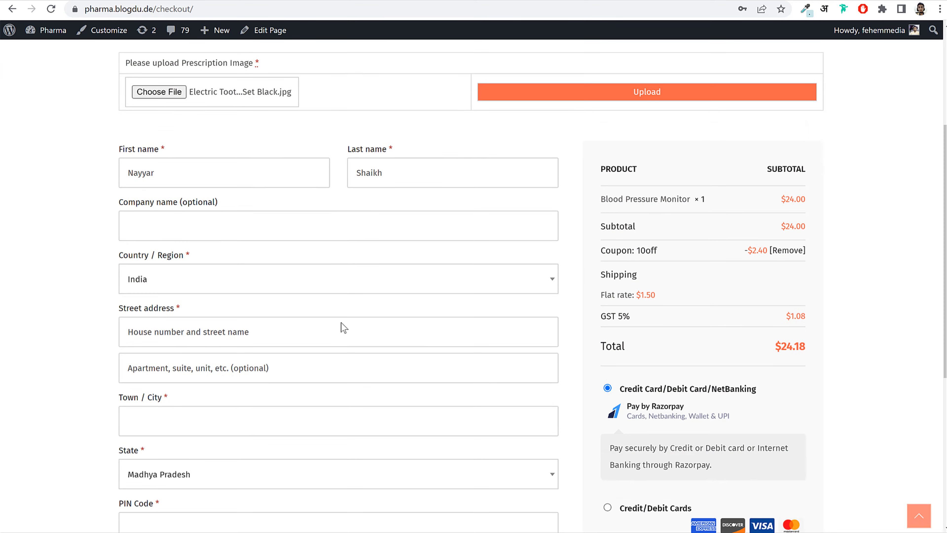
pyautogui.click(231, 290)
pyautogui.write('123')
pyautogui.press('Tab')
pyautogui.press('Tab')
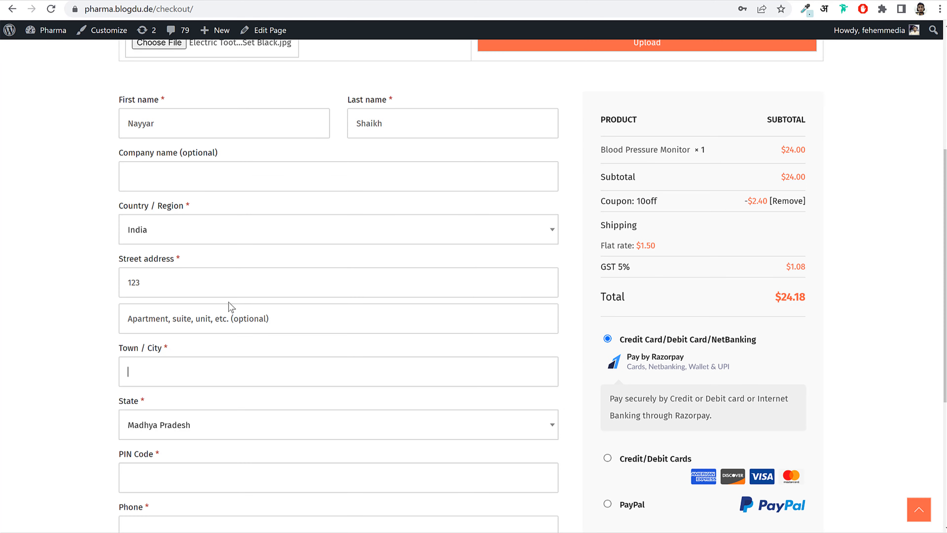
pyautogui.write('Mumbai')
# - Choose Maharashtra as the state, then enter the customer's phone number
pyautogui.scroll(-3, 223, 343)
pyautogui.click(201, 304)
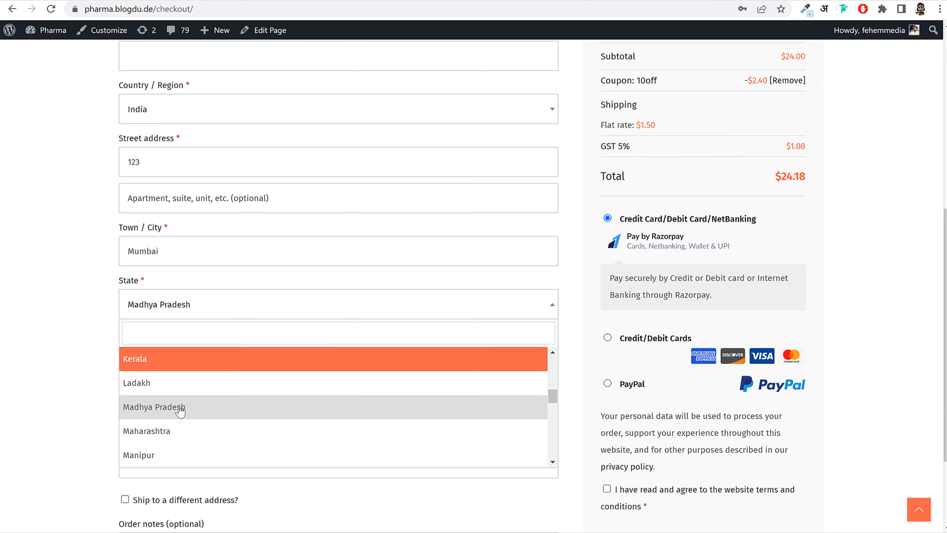
pyautogui.click(177, 423)
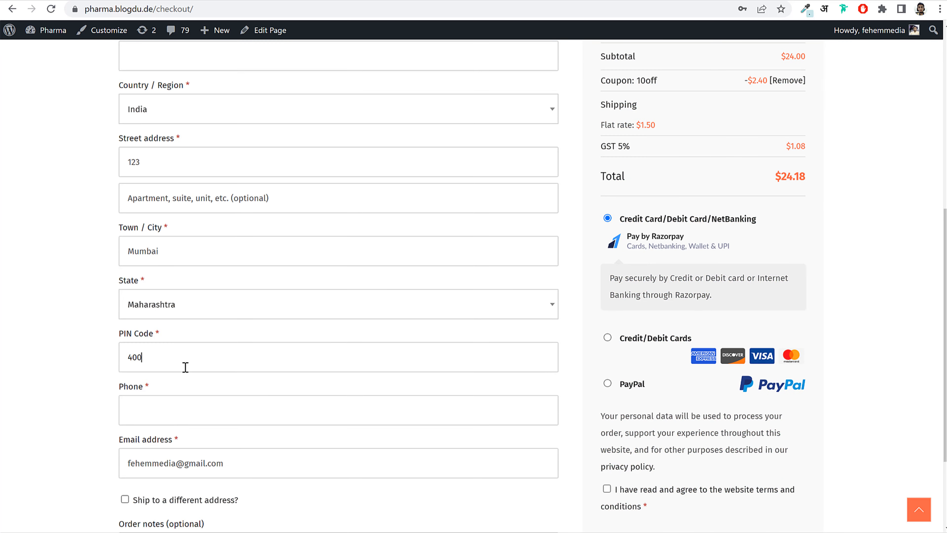
pyautogui.press('Tab')
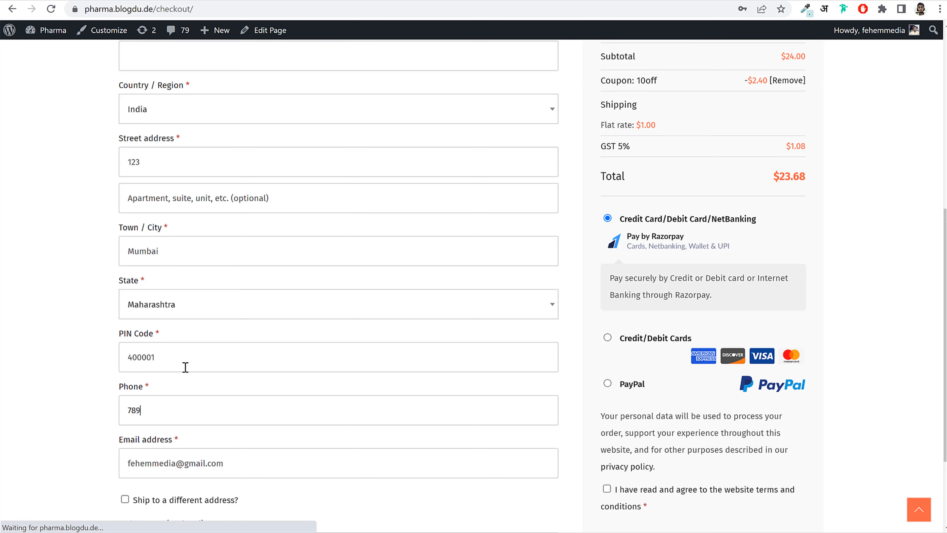
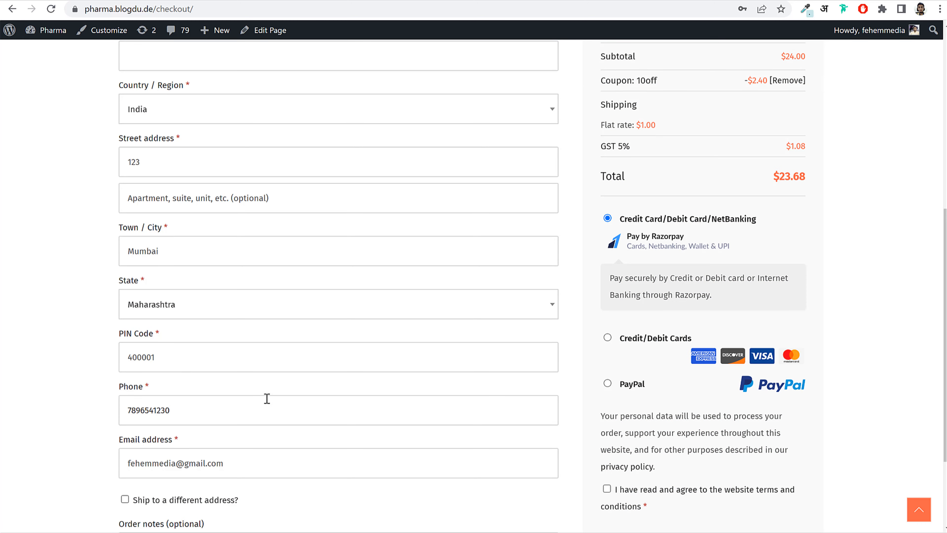
pyautogui.scroll(-3, 257, 396)
pyautogui.scroll(7, 249, 395)
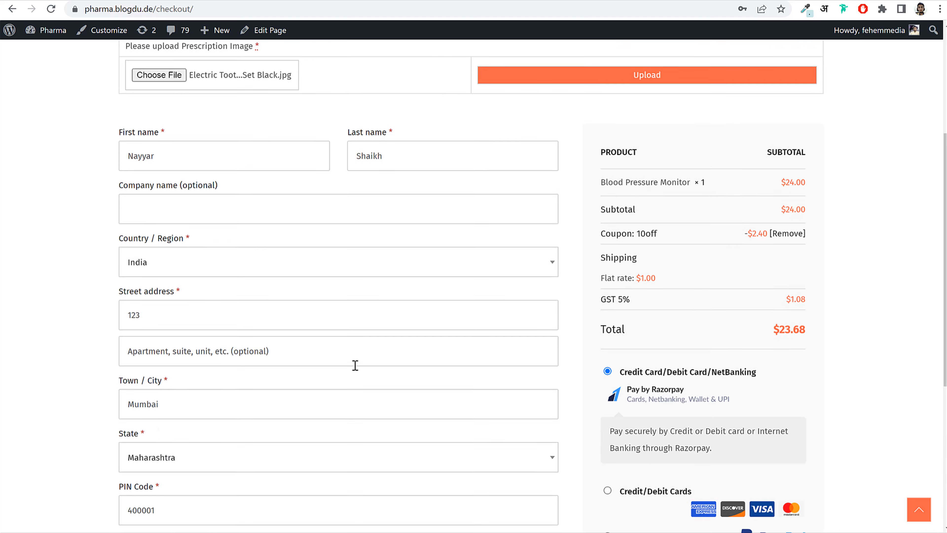
pyautogui.scroll(1, 355, 365)
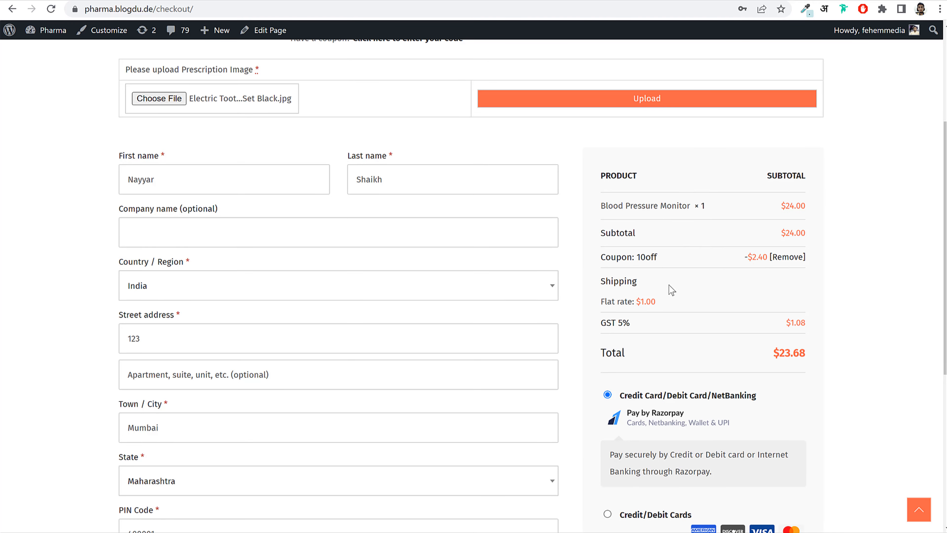
pyautogui.scroll(-5, 649, 263)
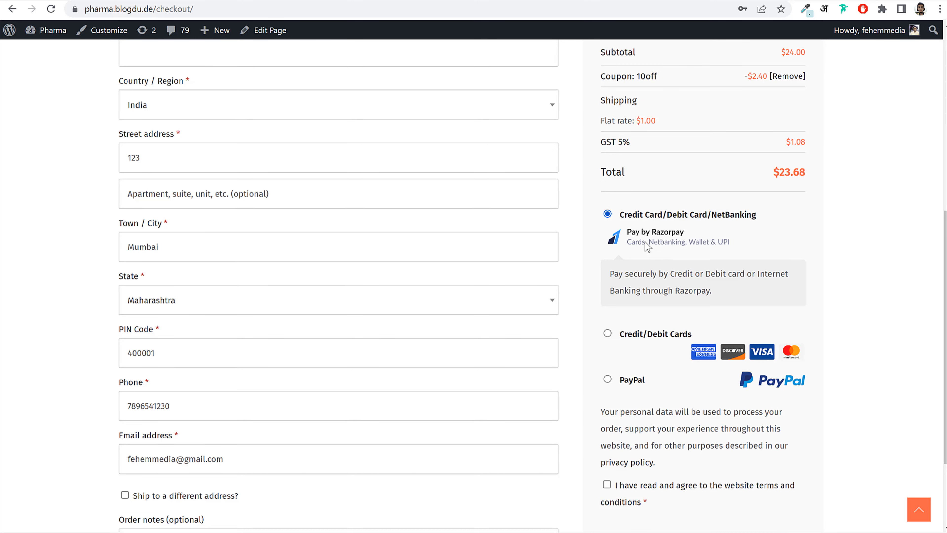
pyautogui.scroll(-3, 641, 247)
# - Try the Credit/Debit Cards, PayPal and Credit Card/Debit Card/NetBanking payment options
pyautogui.click(608, 213)
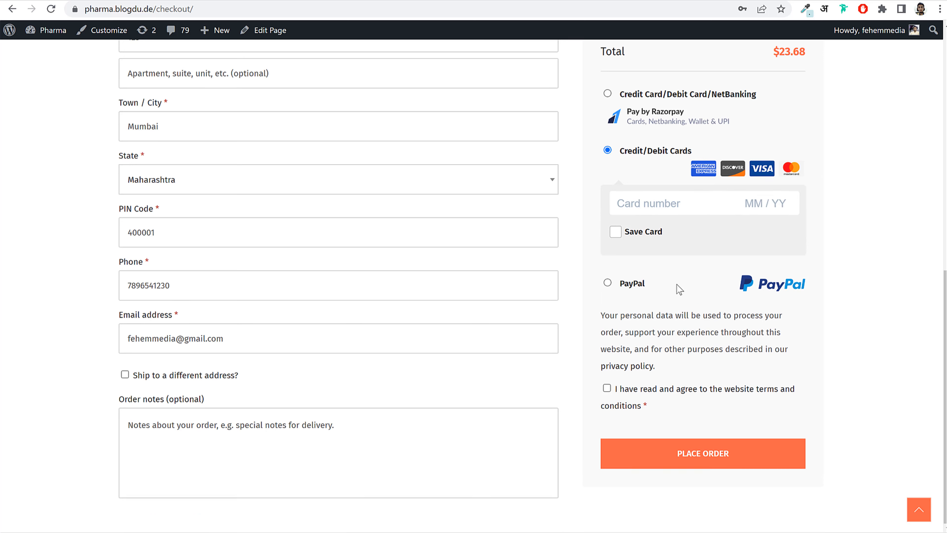
pyautogui.click(609, 284)
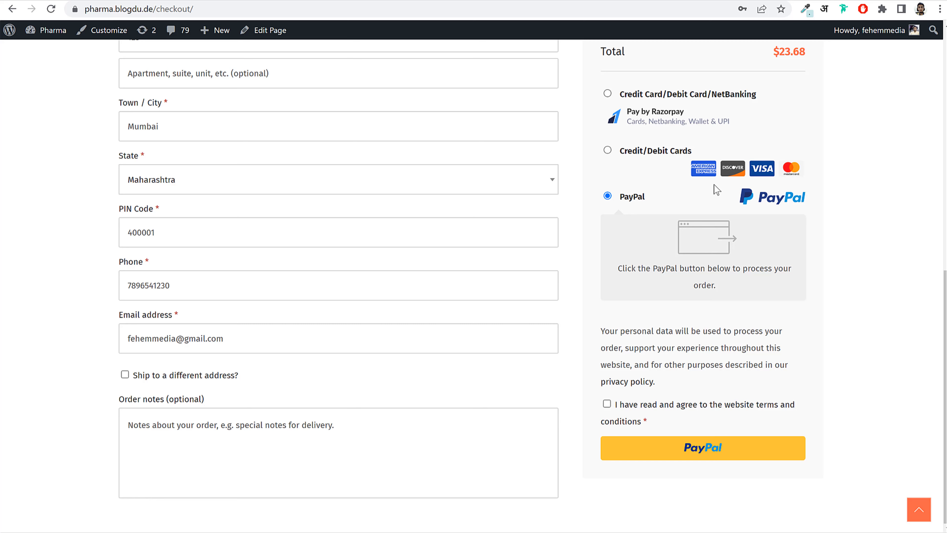
pyautogui.click(607, 94)
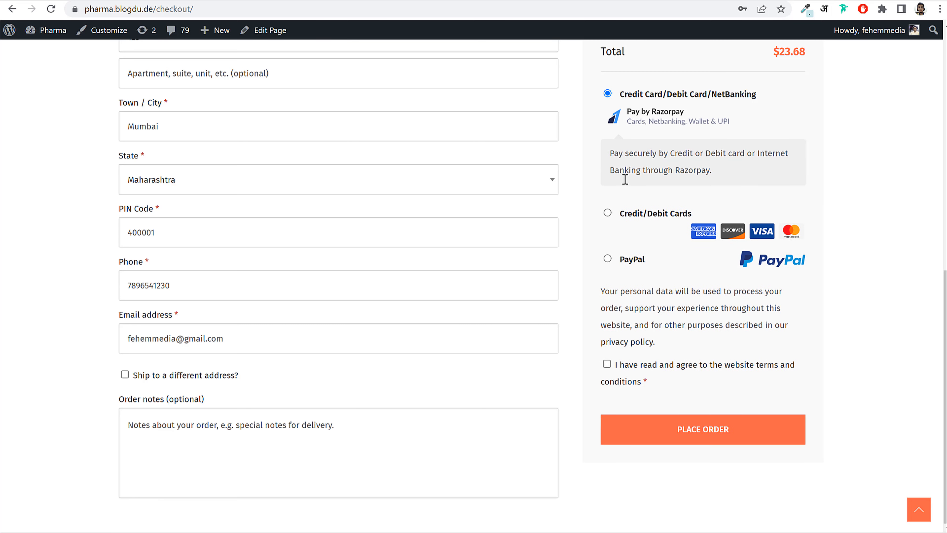
pyautogui.scroll(3, 617, 243)
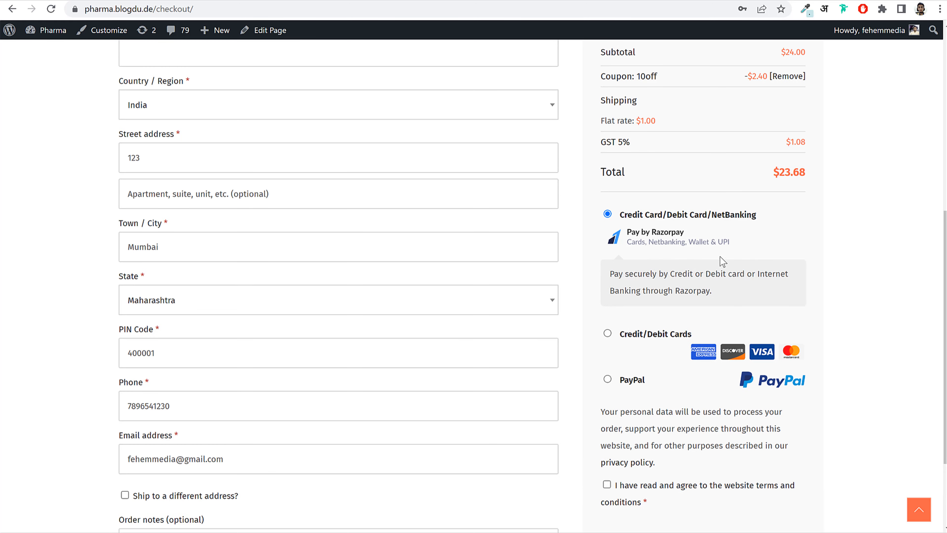
pyautogui.scroll(-3, 721, 261)
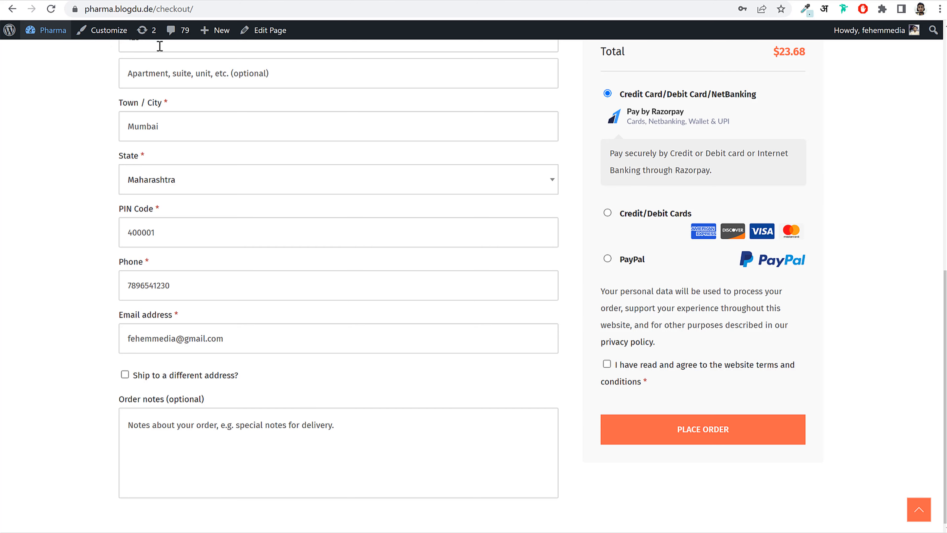
pyautogui.scroll(1, 220, 307)
# - Select Cash on delivery and agree to the website terms and conditions
pyautogui.click(219, 308)
pyautogui.click(665, 127)
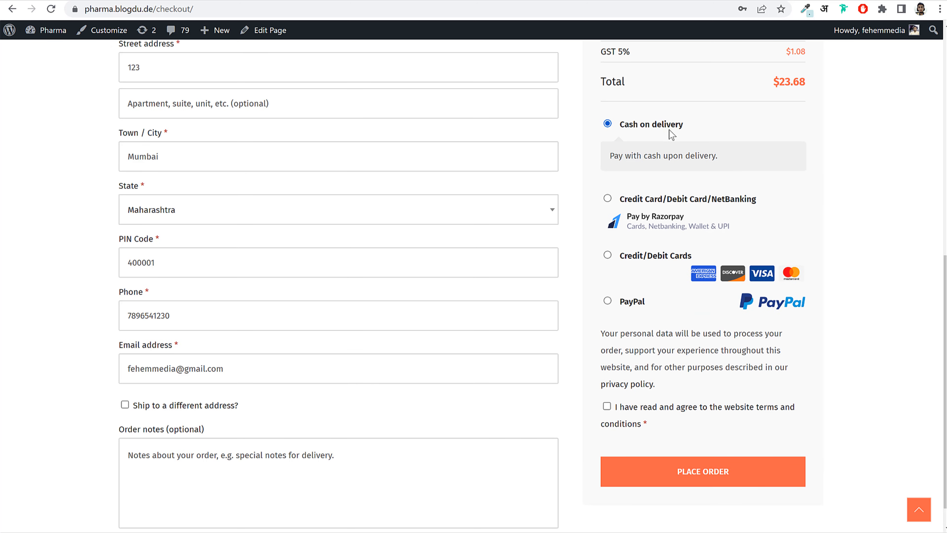
pyautogui.moveTo(622, 124); pyautogui.dragTo(677, 125)
pyautogui.click(690, 128)
# - Place the $23.68 order and review the order number on the confirmation page
pyautogui.click(712, 484)
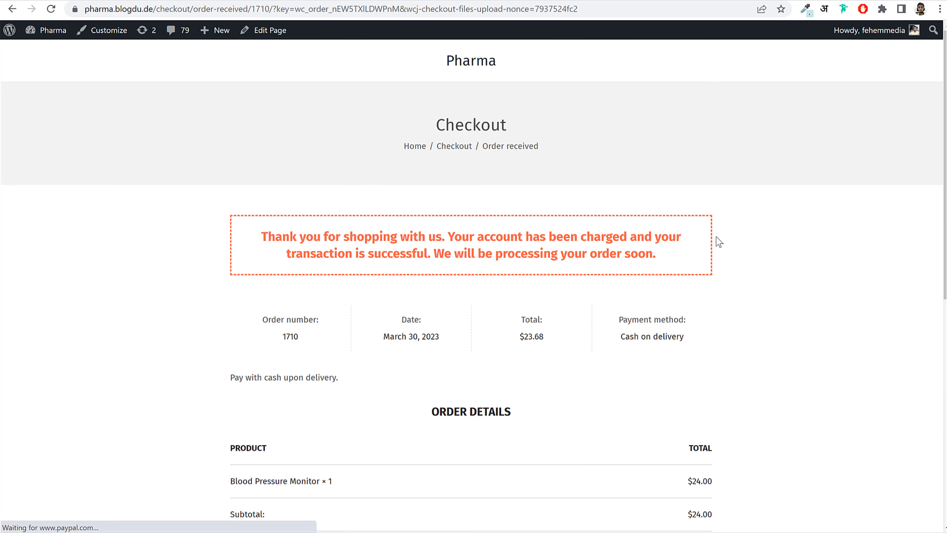
pyautogui.moveTo(266, 233); pyautogui.dragTo(520, 254)
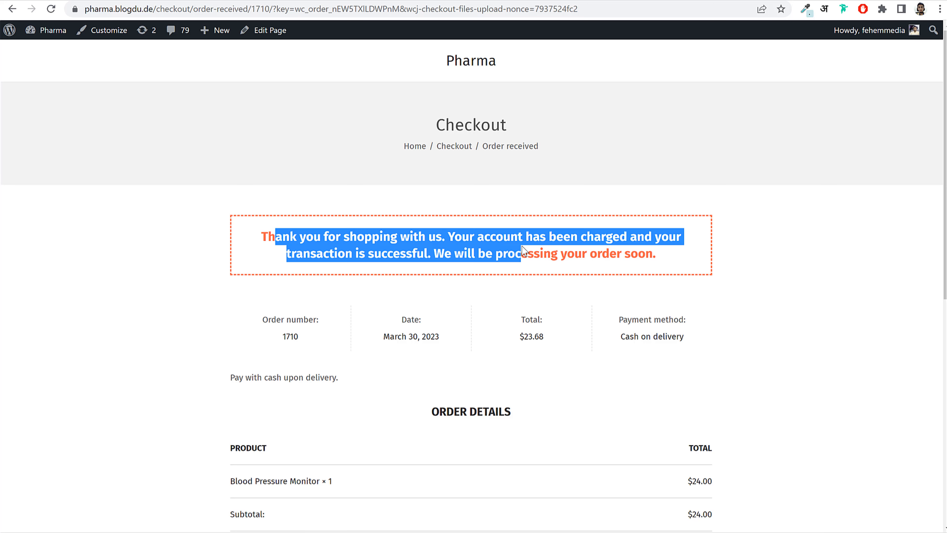
pyautogui.click(511, 245)
pyautogui.scroll(-5, 610, 277)
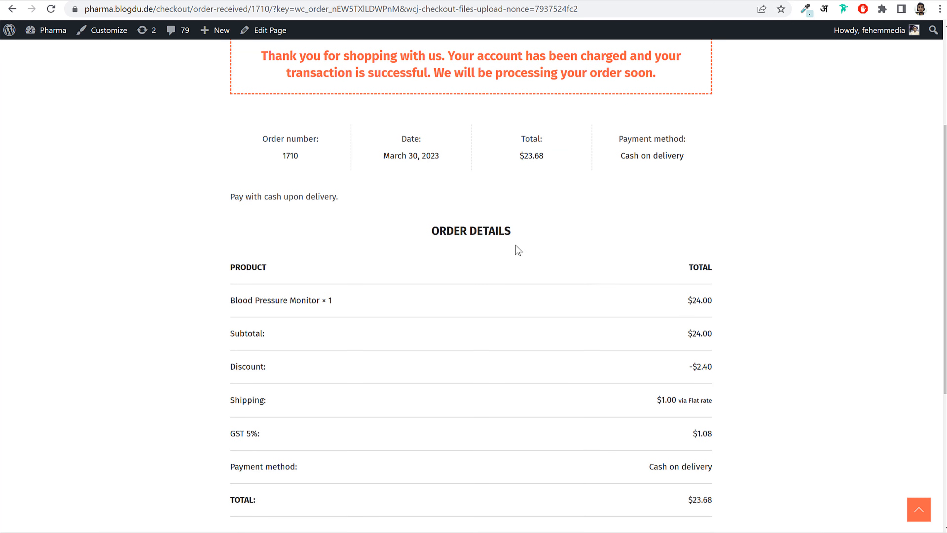
pyautogui.doubleClick(273, 138)
pyautogui.click(328, 160)
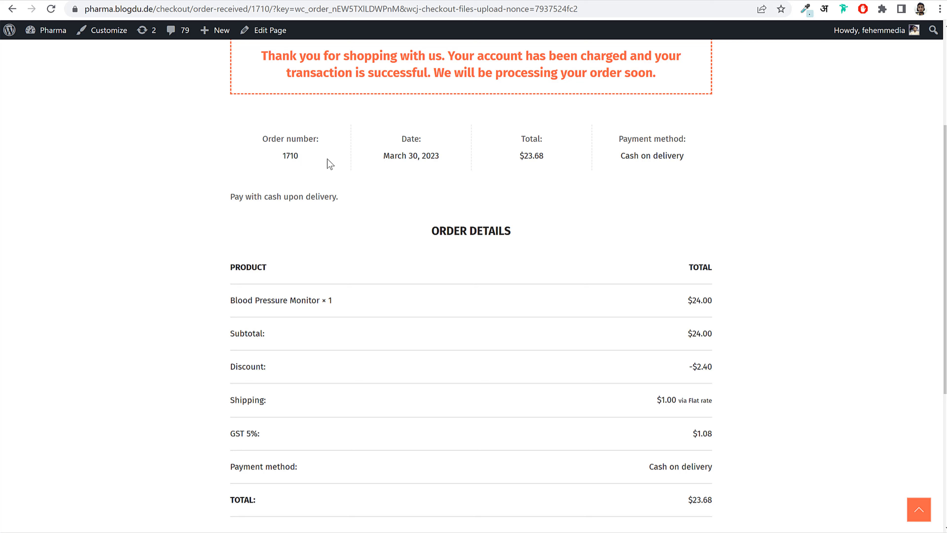
# - Review the order date and number, then return to the store home page
pyautogui.tripleClick(408, 155)
pyautogui.click(548, 164)
pyautogui.scroll(-5, 678, 257)
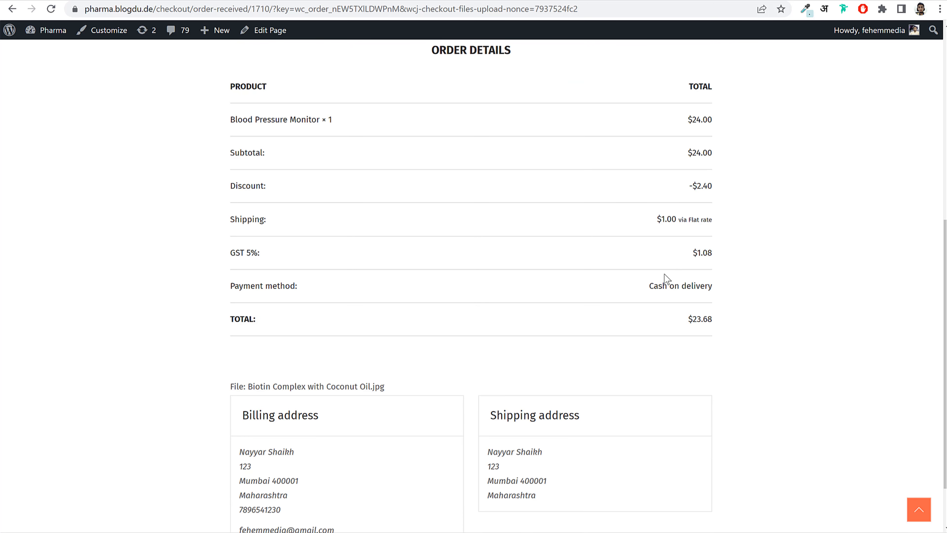
pyautogui.scroll(6, 342, 262)
pyautogui.doubleClick(289, 217)
pyautogui.hotkey('ctrl', 'c')
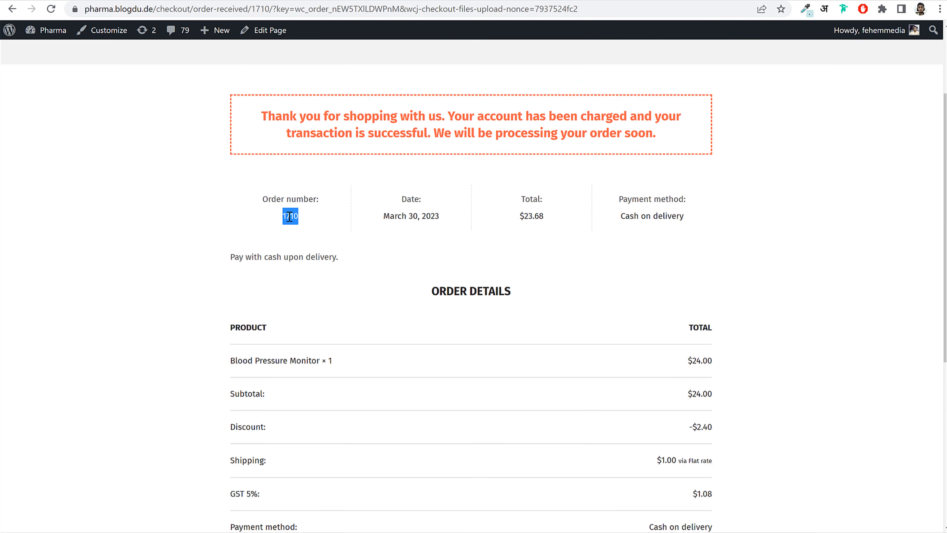
pyautogui.scroll(3, 329, 243)
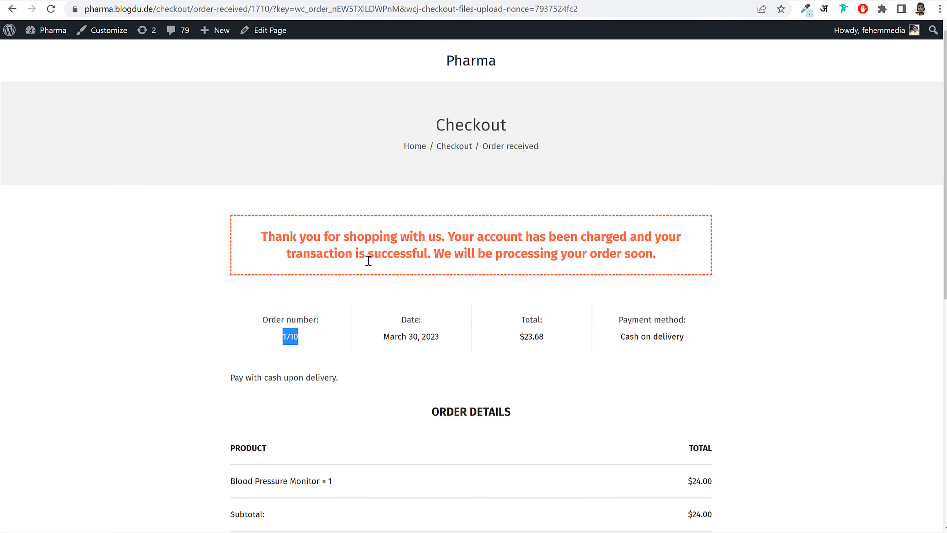
pyautogui.click(479, 61)
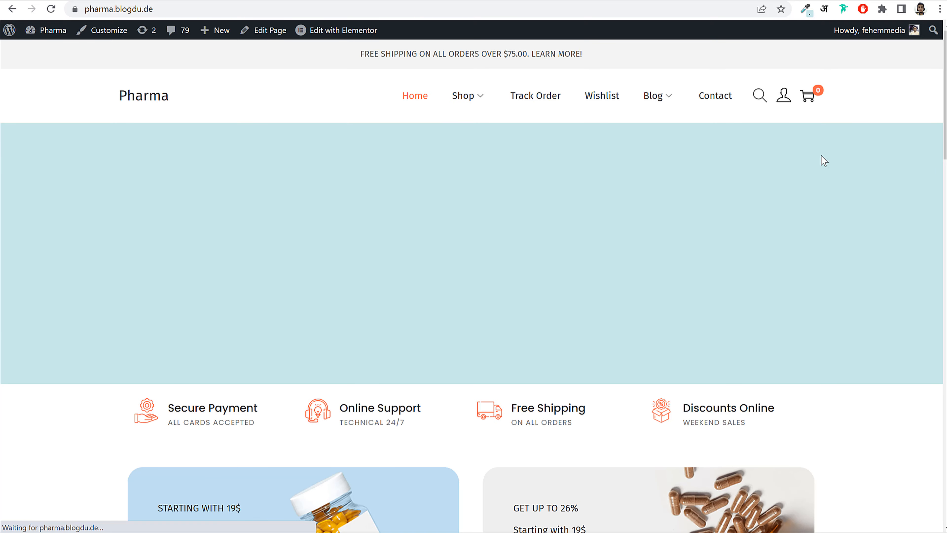
# - Copy the order number from My account > Orders
pyautogui.moveTo(781, 104)
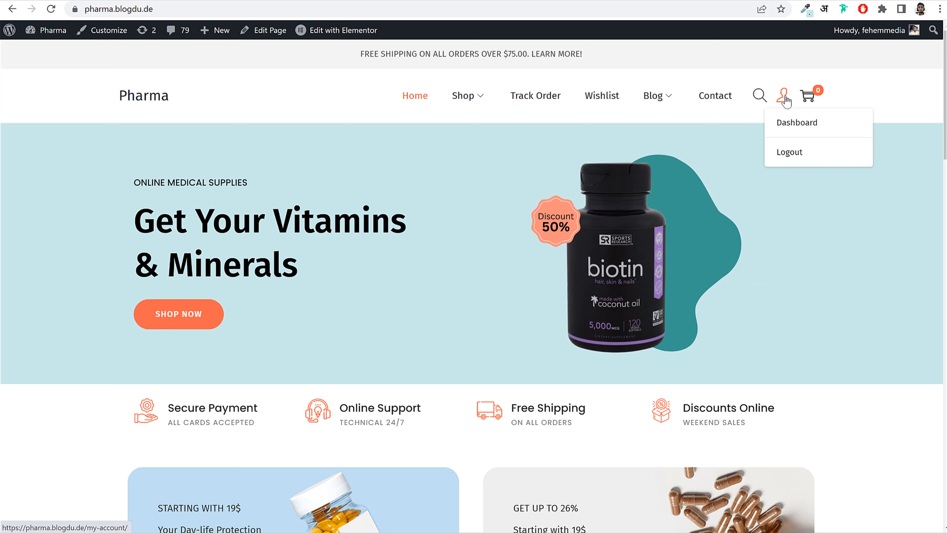
pyautogui.click(783, 106)
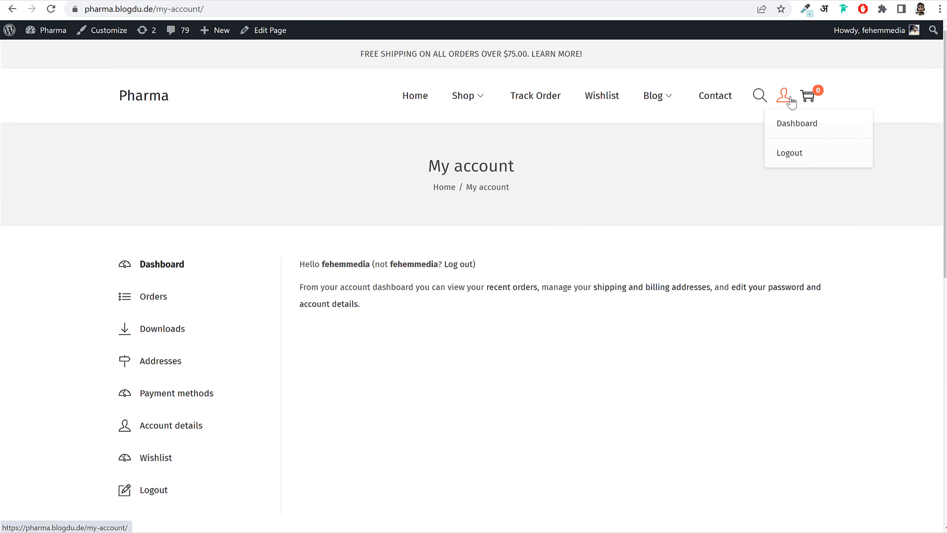
pyautogui.click(157, 297)
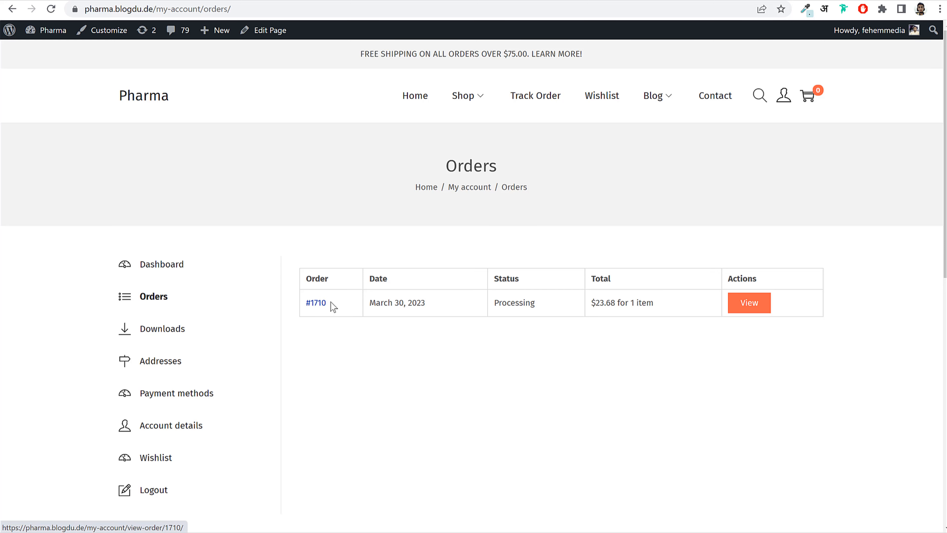
pyautogui.moveTo(332, 304); pyautogui.dragTo(312, 303)
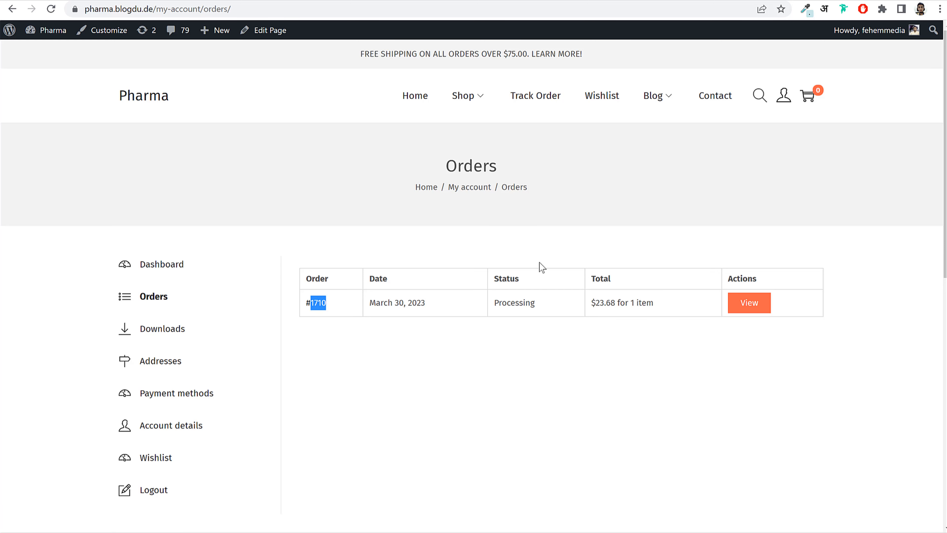
# - Enter the order ID and billing email on the Track Order page
pyautogui.click(529, 99)
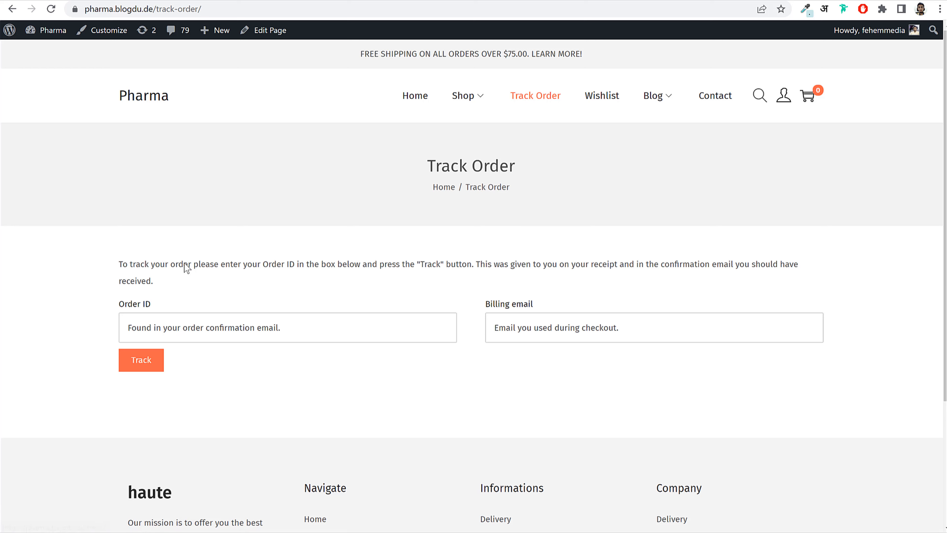
pyautogui.click(169, 332)
pyautogui.hotkey('ctrl', 'v')
pyautogui.click(583, 324)
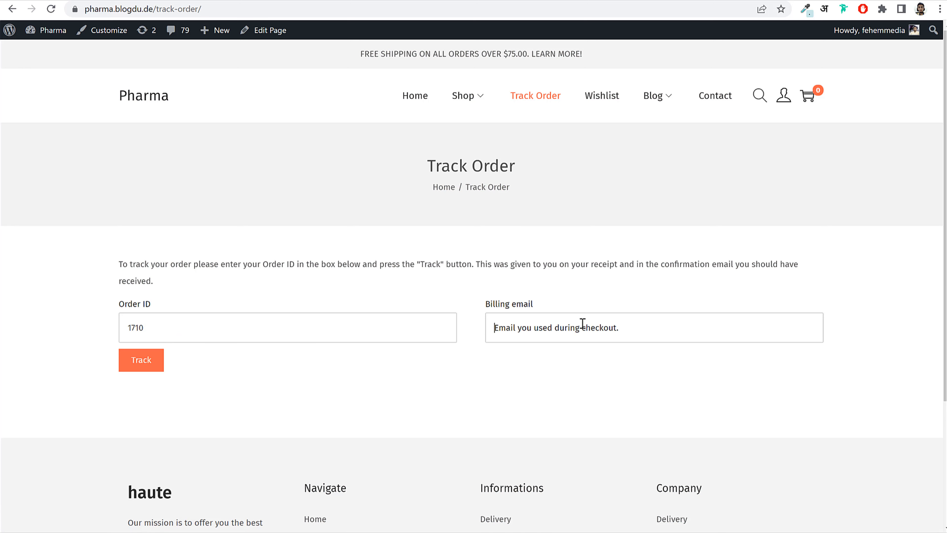
pyautogui.hotkey('ctrl', 'v')
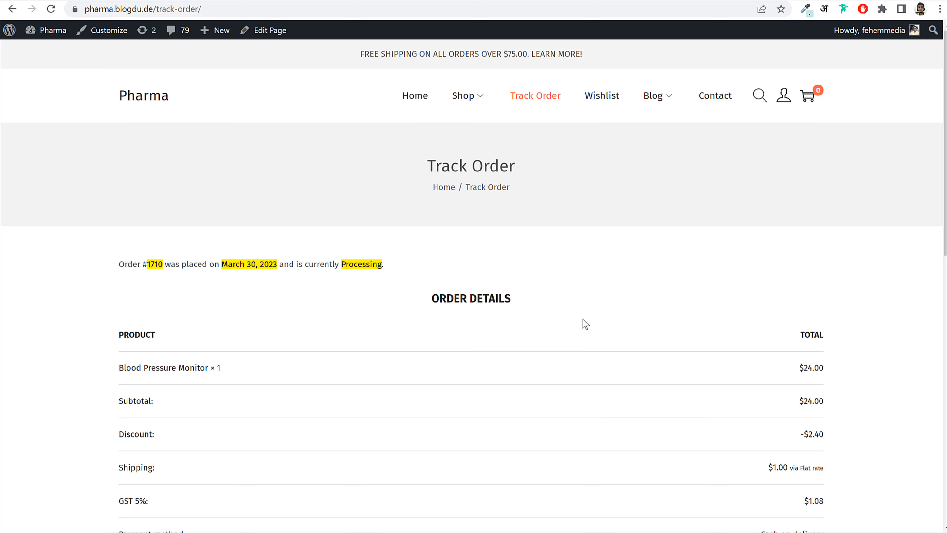
# - Review the tracking result: order Processing since March 30, 2023, totalling $23.68
pyautogui.scroll(-3, 592, 341)
pyautogui.moveTo(148, 144); pyautogui.dragTo(181, 144)
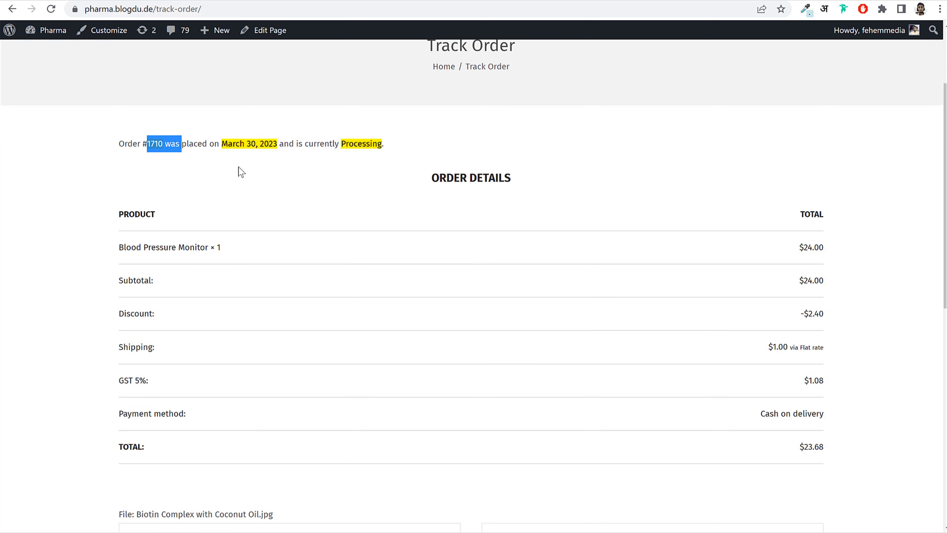
pyautogui.click(238, 168)
pyautogui.moveTo(340, 148); pyautogui.dragTo(406, 149)
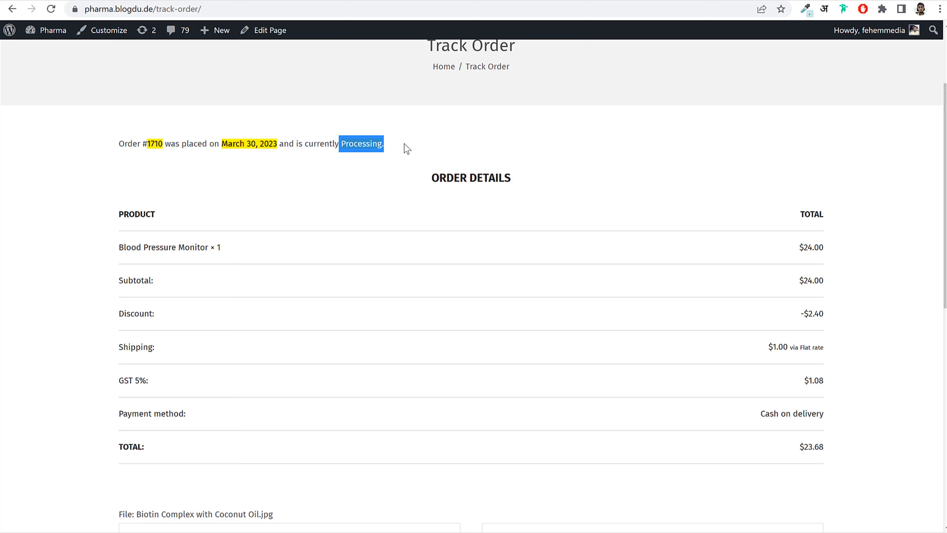
pyautogui.click(408, 150)
pyautogui.scroll(-3, 813, 268)
pyautogui.scroll(6, 655, 198)
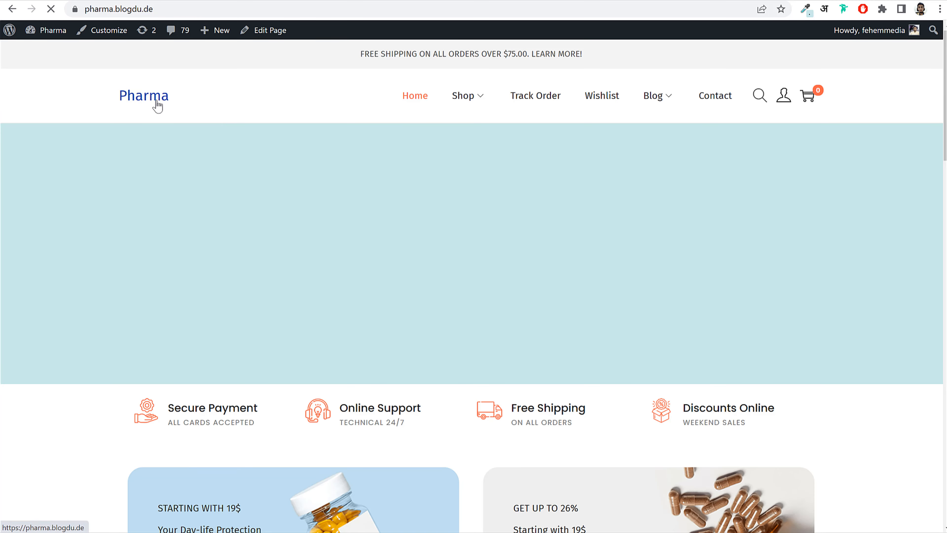
# - Scroll through the home page, then jump back to the top
pyautogui.scroll(-15, 787, 293)
pyautogui.scroll(-15, 793, 309)
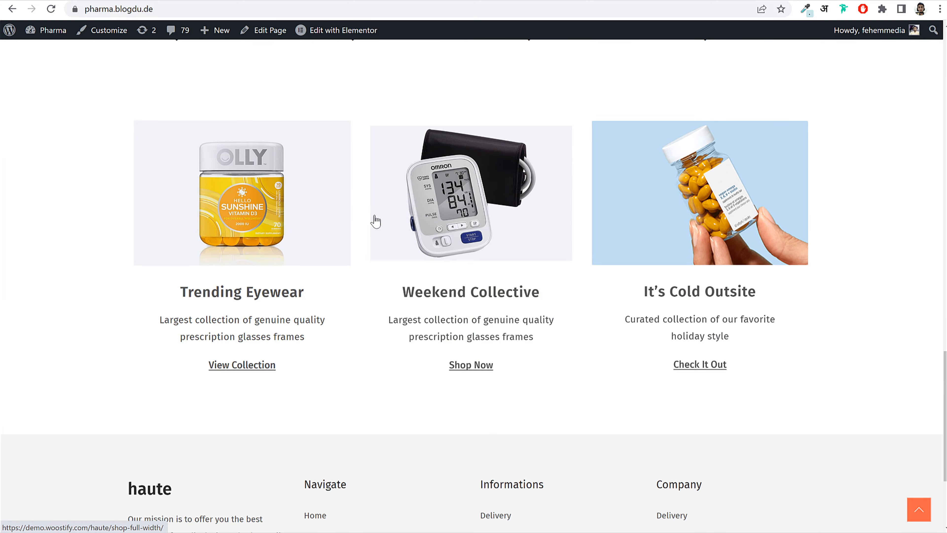
pyautogui.scroll(-4, 544, 311)
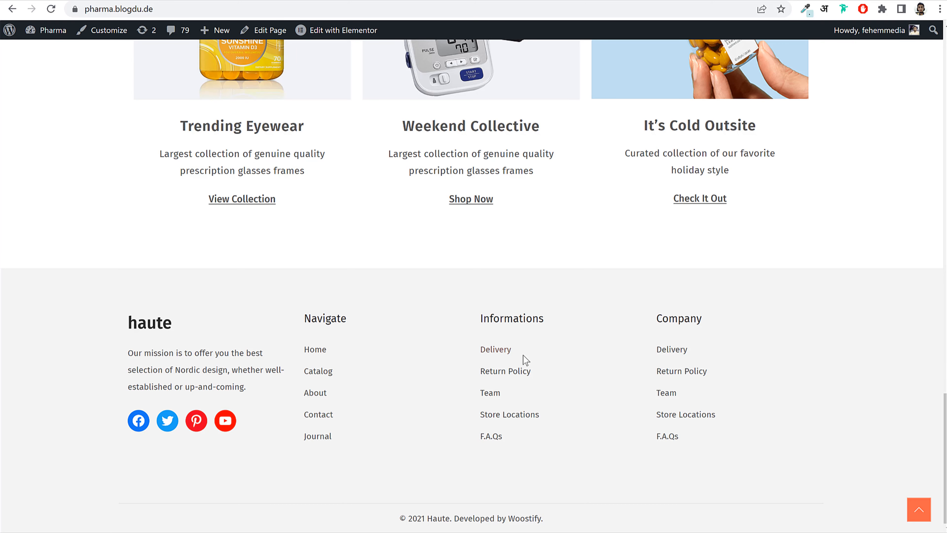
pyautogui.click(914, 512)
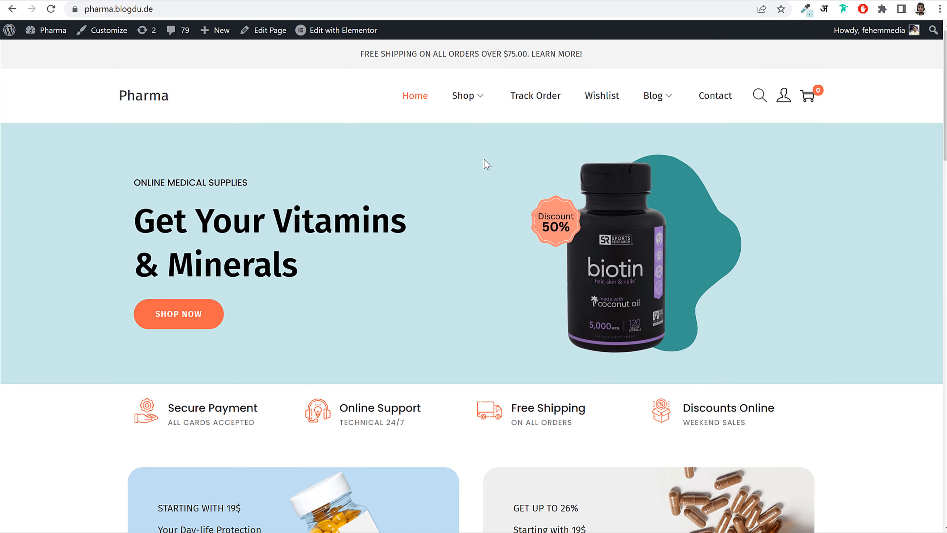
# - Open the Shop page and browse all 9 products
pyautogui.click(463, 96)
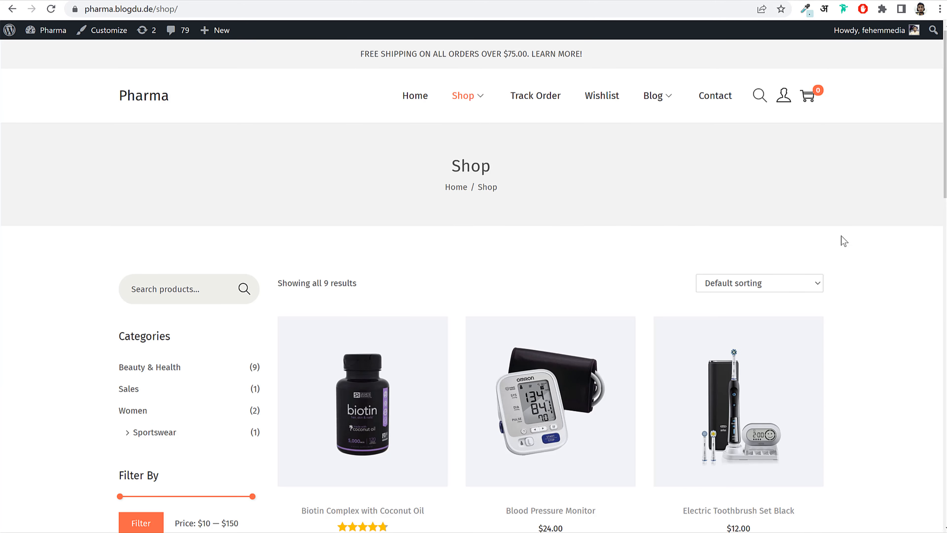
pyautogui.scroll(-15, 909, 258)
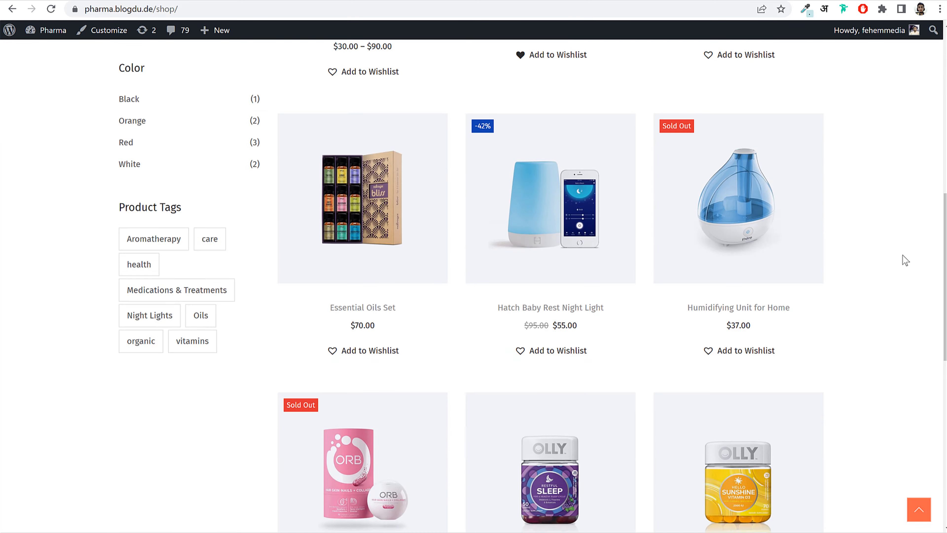
pyautogui.scroll(-3, 905, 261)
pyautogui.scroll(20, 904, 261)
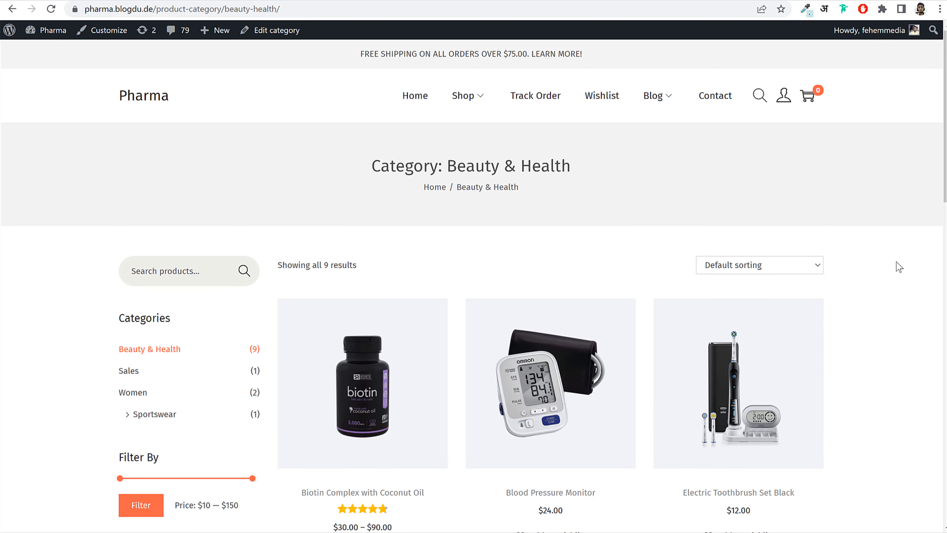
# - Lower the maximum price to $50, apply the $10 — $50 filter, and browse the 5 results
pyautogui.scroll(-5, 746, 223)
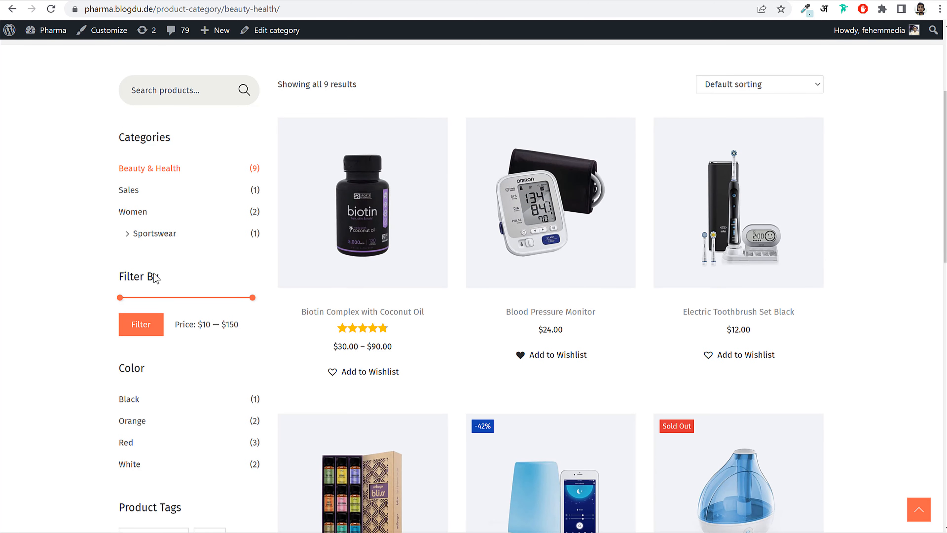
pyautogui.moveTo(251, 298); pyautogui.dragTo(246, 326)
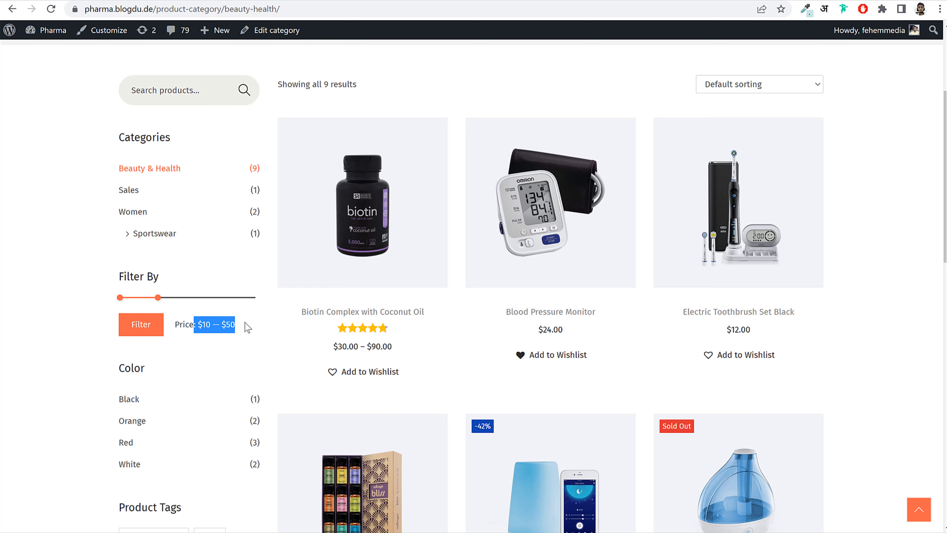
pyautogui.click(230, 326)
pyautogui.click(143, 328)
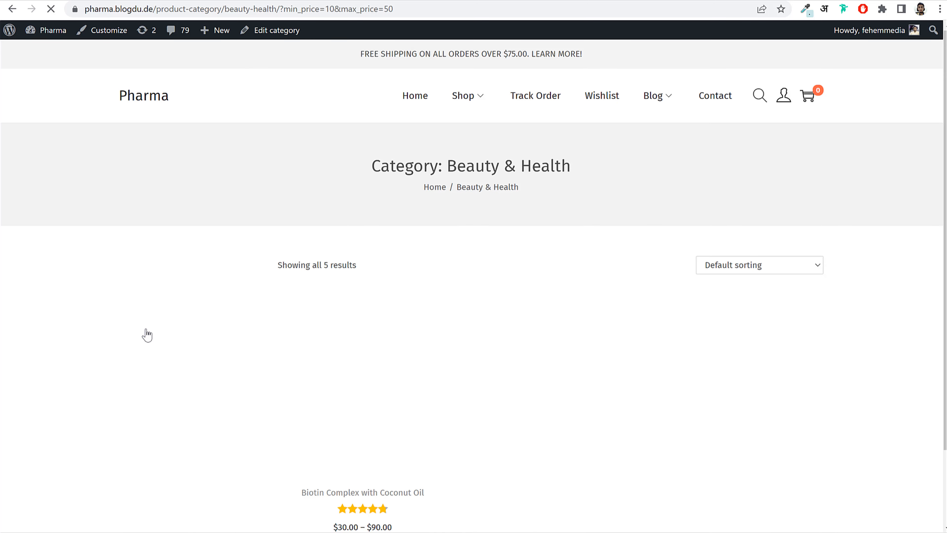
pyautogui.scroll(-8, 727, 325)
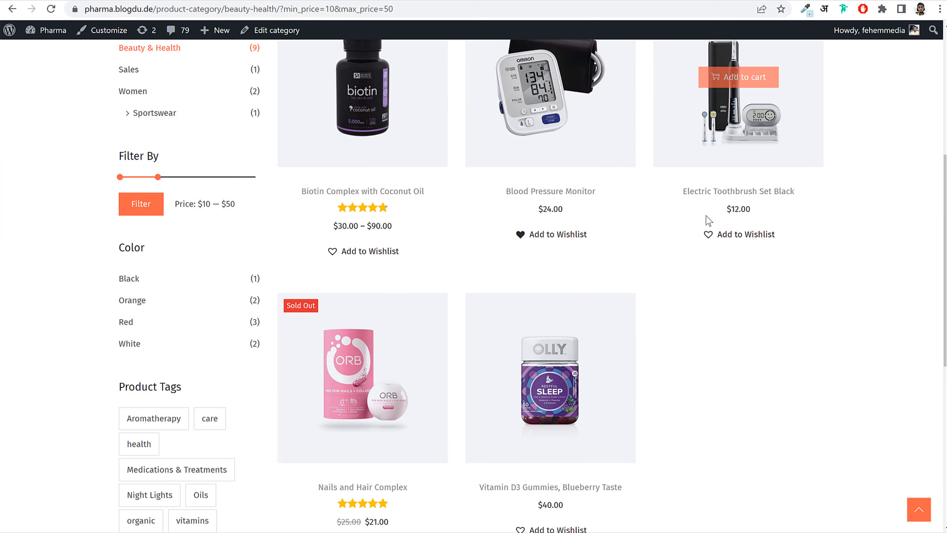
pyautogui.scroll(-1, 786, 209)
pyautogui.scroll(-4, 788, 218)
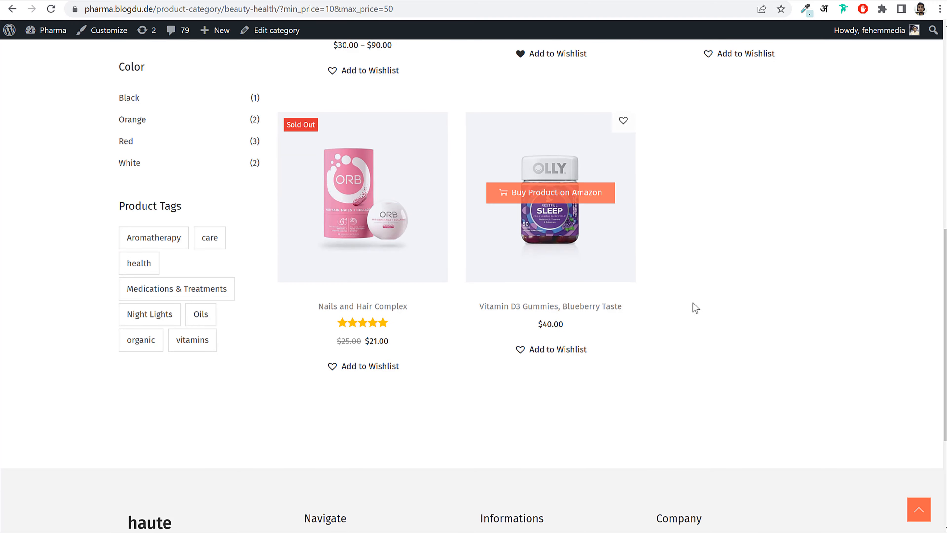
pyautogui.scroll(5, 708, 308)
pyautogui.scroll(3, 228, 391)
pyautogui.scroll(-6, 201, 369)
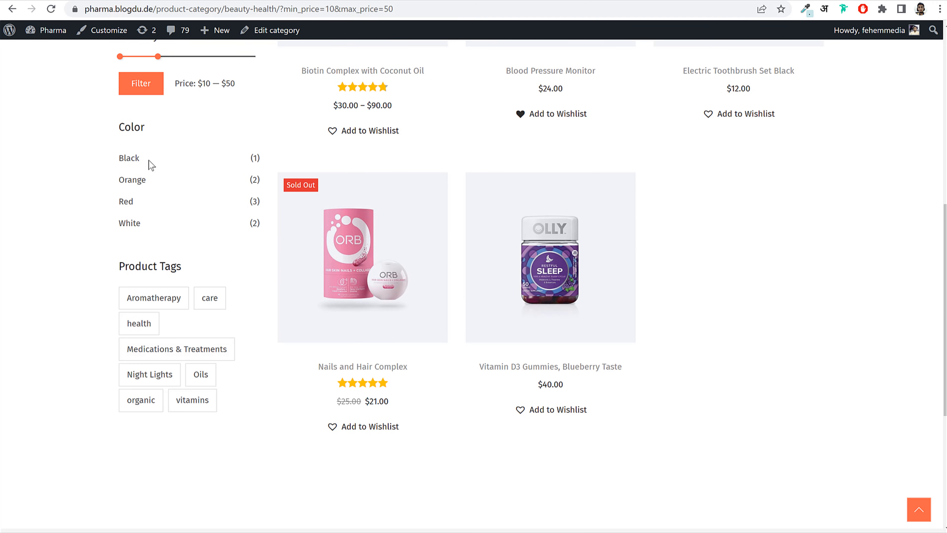
pyautogui.scroll(10, 186, 343)
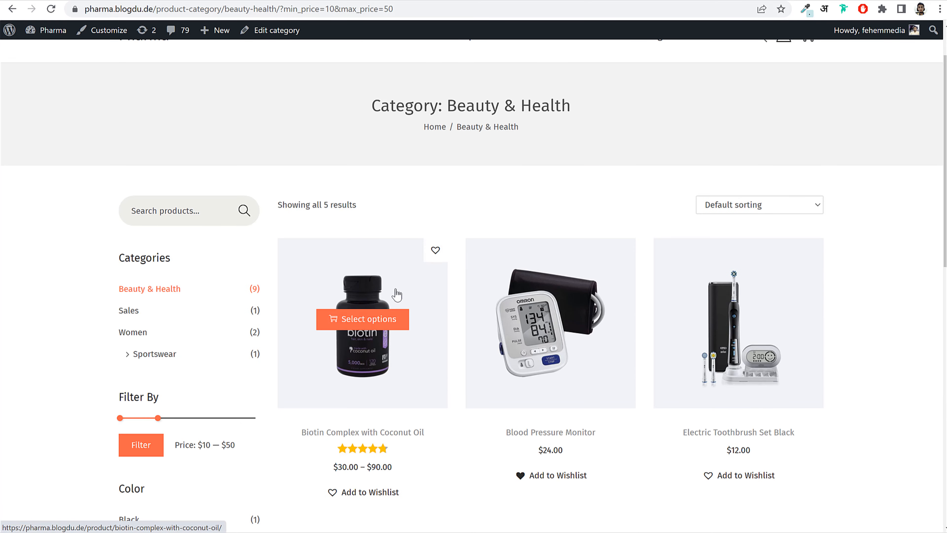
# - On Biotin Complex with Coconut Oil, compare 30/60/90 Tablets and settle on 30 Tablets
pyautogui.click(354, 392)
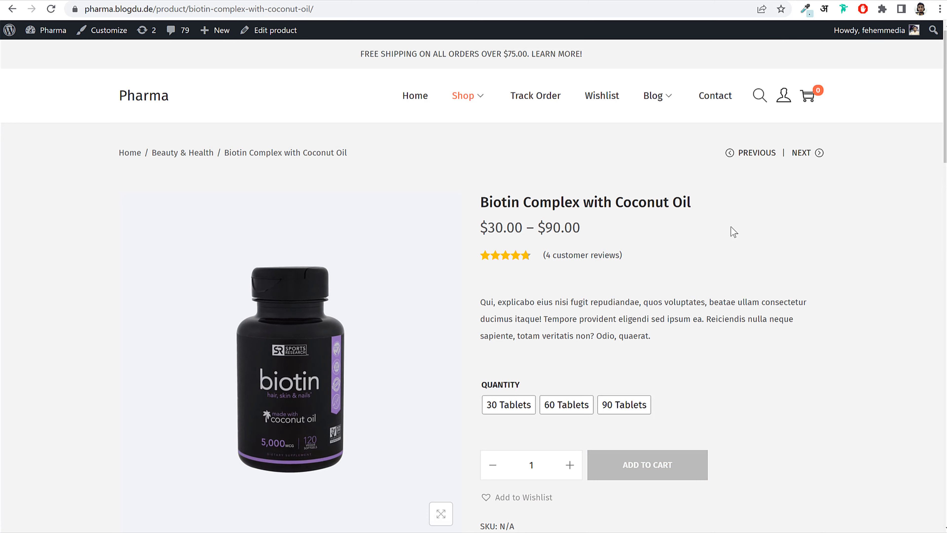
pyautogui.scroll(-3, 761, 232)
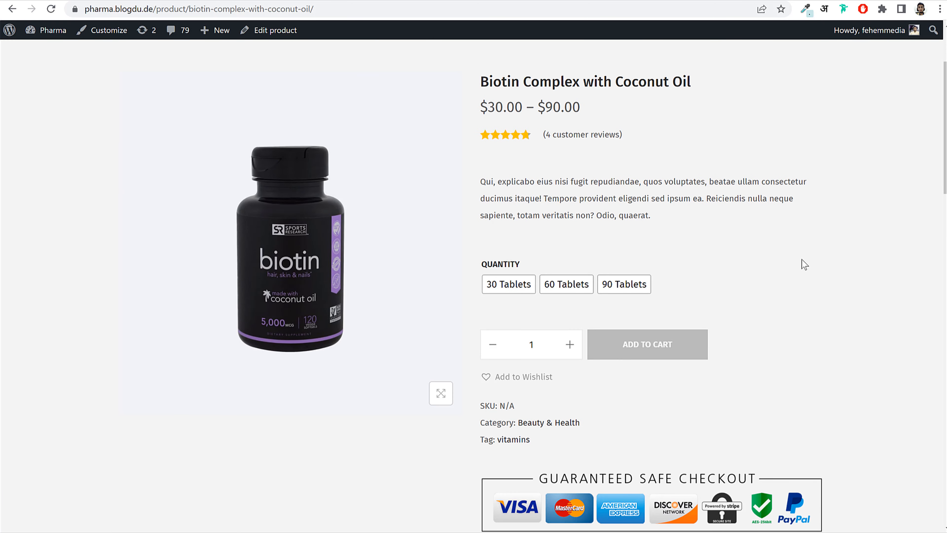
pyautogui.click(506, 289)
pyautogui.click(558, 288)
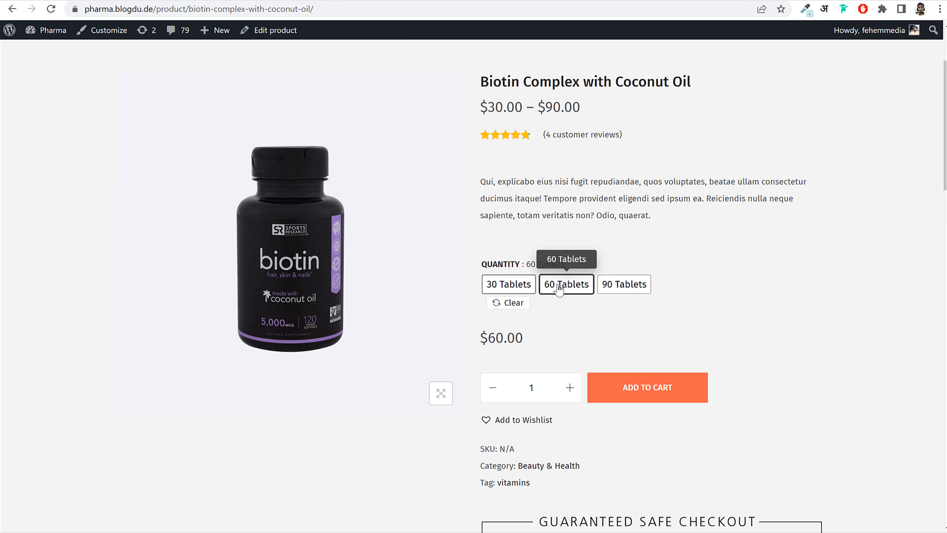
pyautogui.click(626, 289)
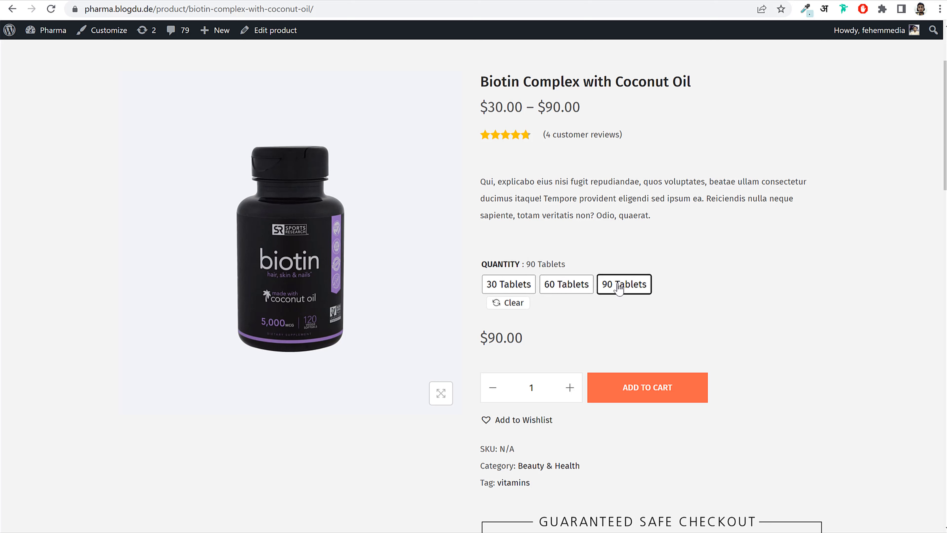
pyautogui.moveTo(526, 337); pyautogui.dragTo(483, 337)
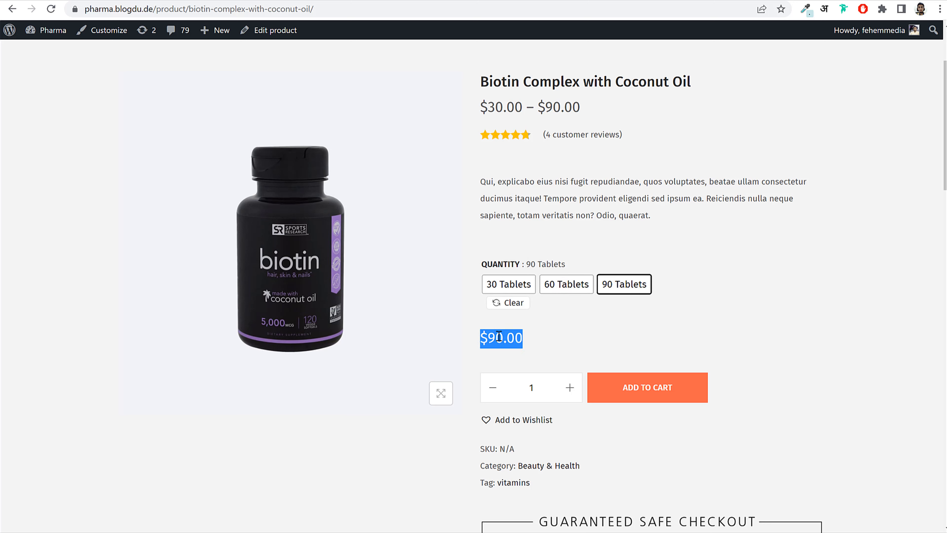
pyautogui.click(526, 344)
pyautogui.click(517, 285)
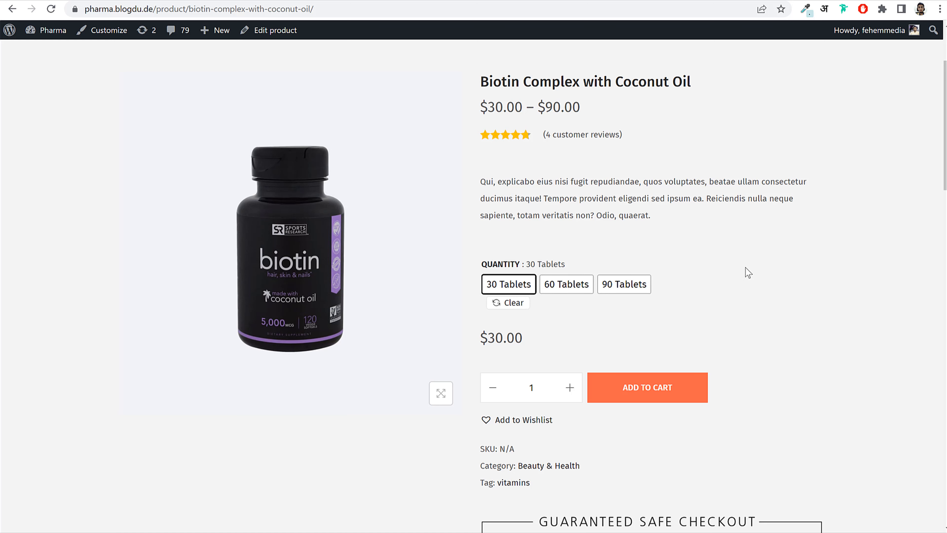
# - Scroll down to Related products, then return to the top of the product page
pyautogui.scroll(2, 750, 280)
pyautogui.scroll(-20, 754, 294)
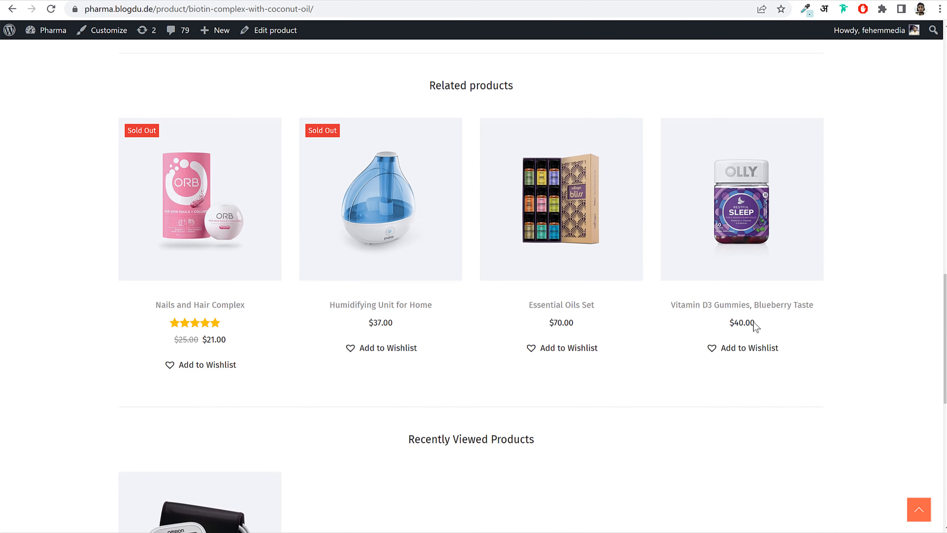
pyautogui.scroll(3, 559, 268)
pyautogui.moveTo(424, 205); pyautogui.dragTo(552, 208)
pyautogui.scroll(-4, 554, 219)
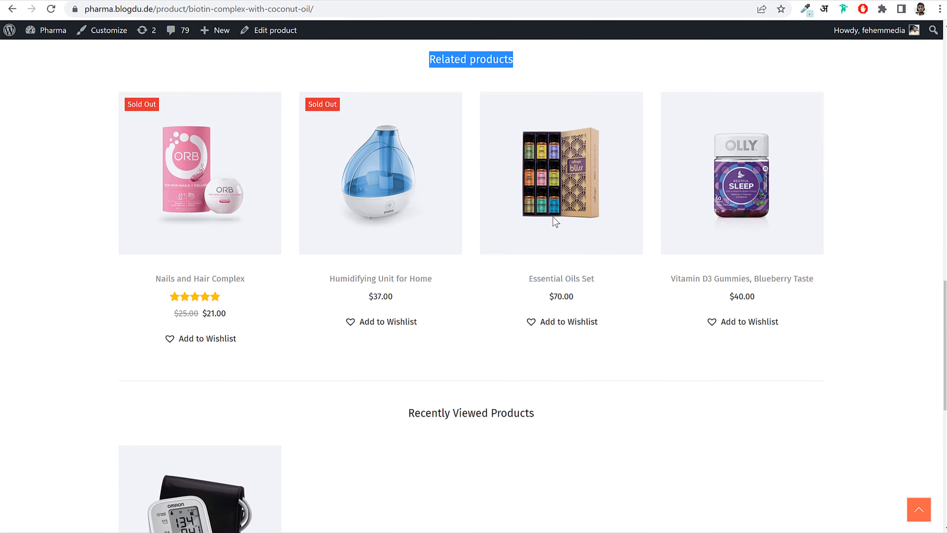
pyautogui.scroll(-5, 555, 222)
pyautogui.scroll(6, 554, 228)
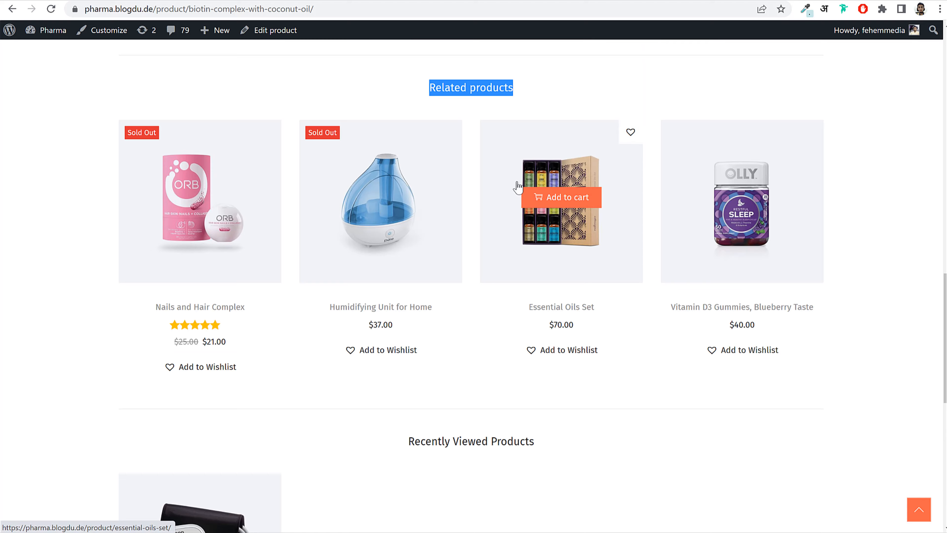
pyautogui.scroll(-12, 522, 188)
pyautogui.press('Home')
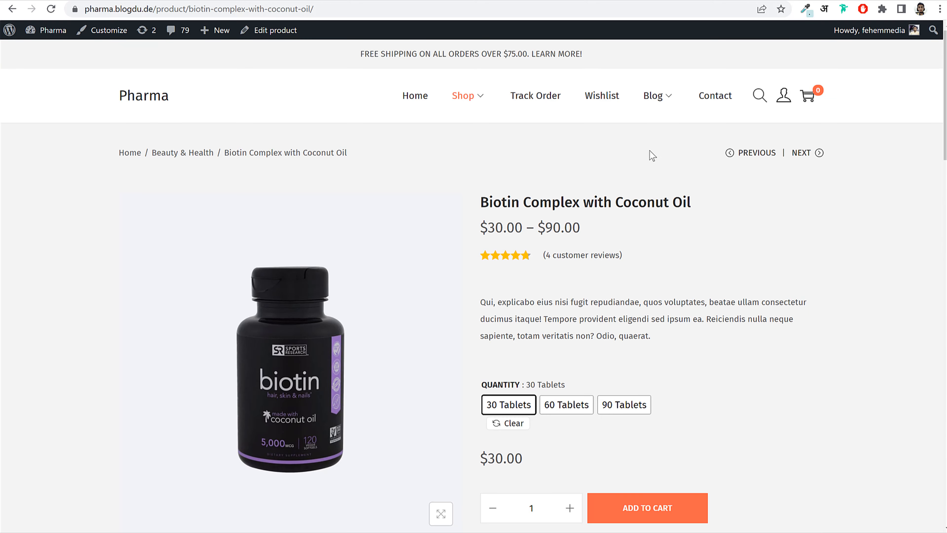
# - Go to the Blog and read the 'How to wear white sneakers in the right way' post
pyautogui.click(654, 97)
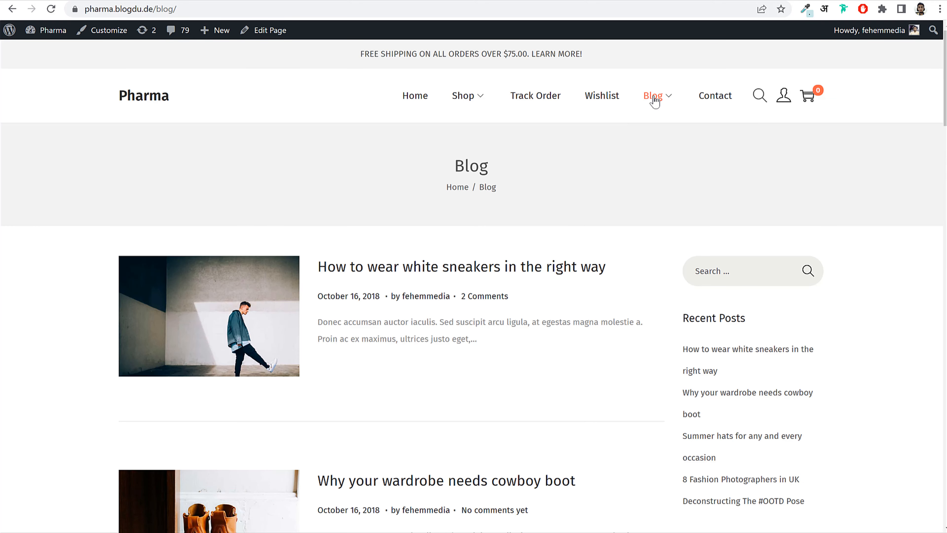
pyautogui.click(530, 269)
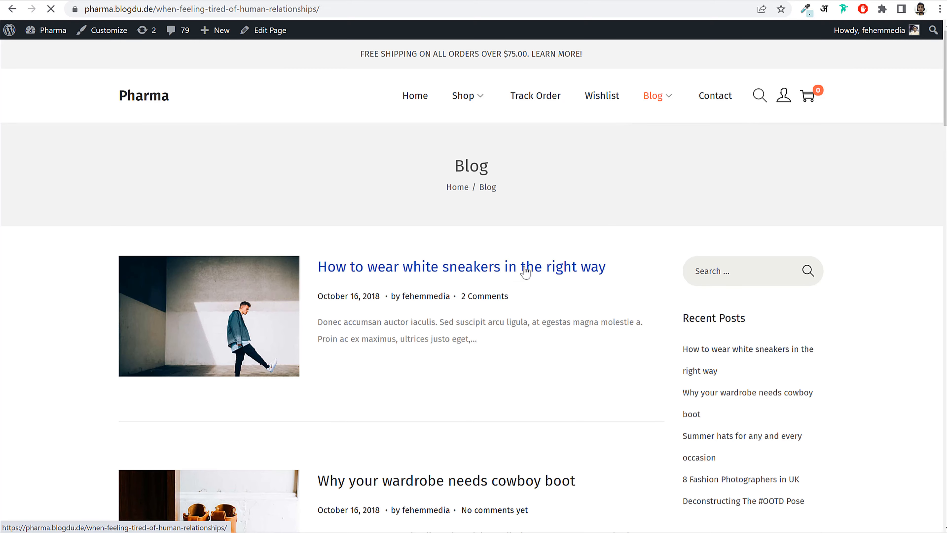
pyautogui.scroll(-20, 897, 240)
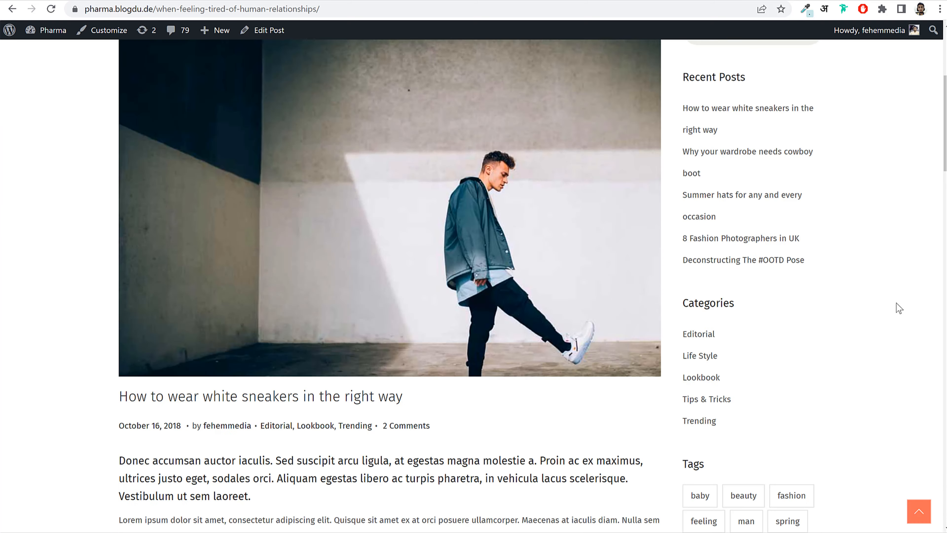
pyautogui.scroll(-15, 895, 316)
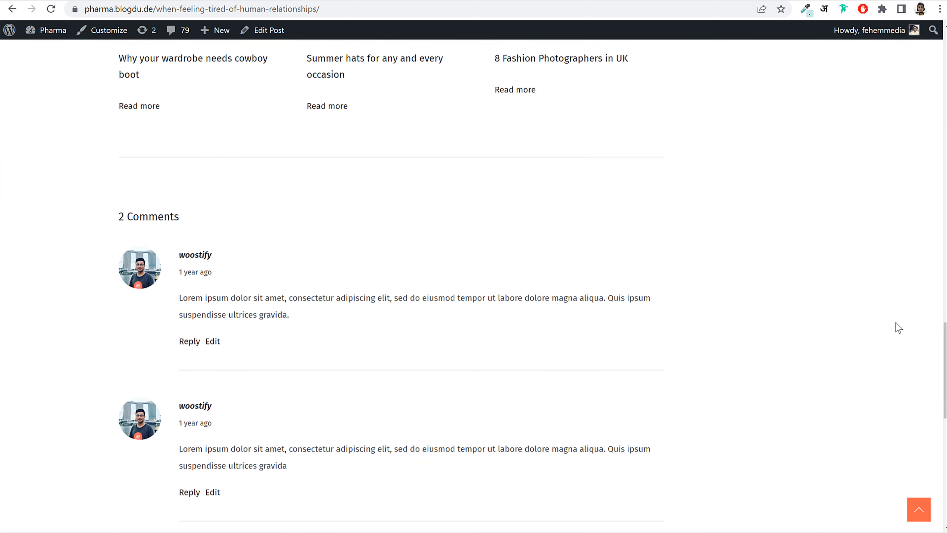
pyautogui.scroll(20, 895, 322)
pyautogui.scroll(10, 894, 331)
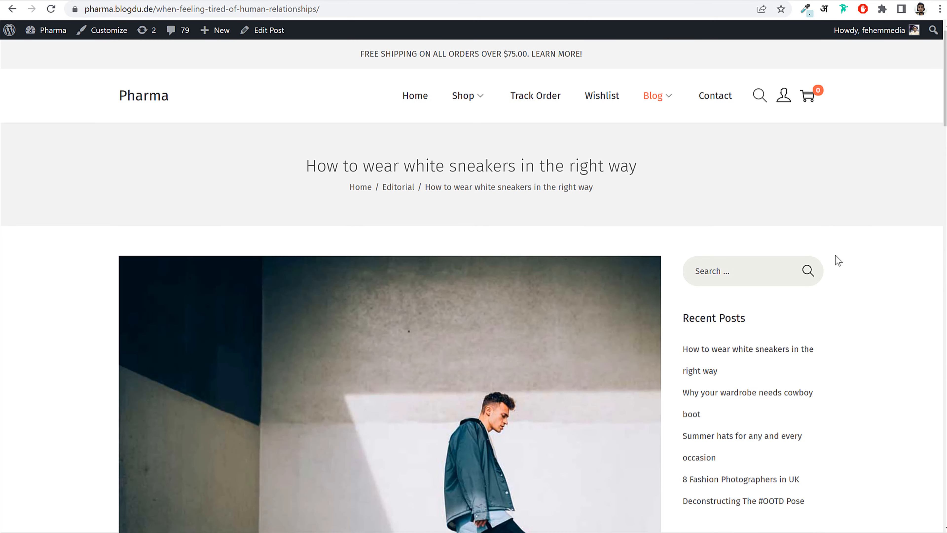
# - Browse the Contact Us page's map and contact form, then return to the home page
pyautogui.click(724, 109)
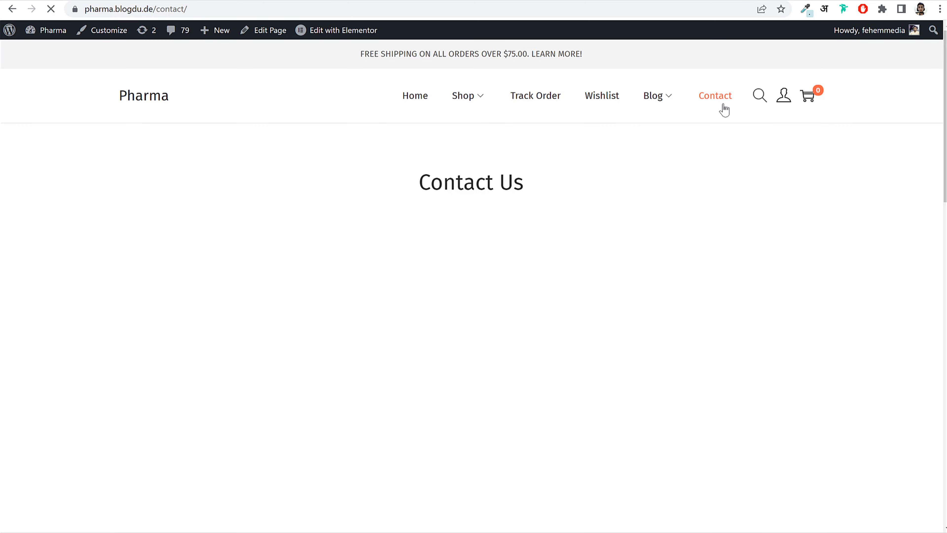
pyautogui.scroll(-12, 901, 260)
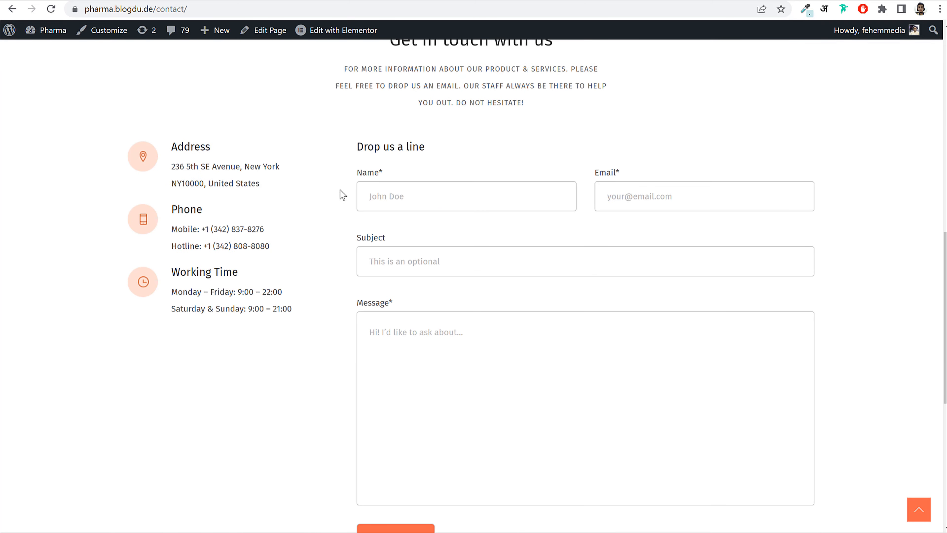
pyautogui.scroll(-2, 559, 185)
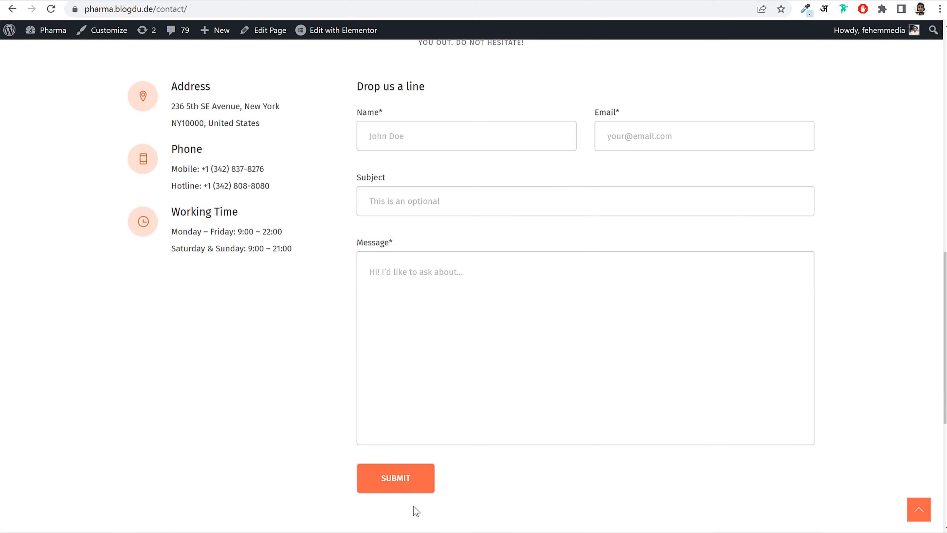
pyautogui.scroll(15, 759, 437)
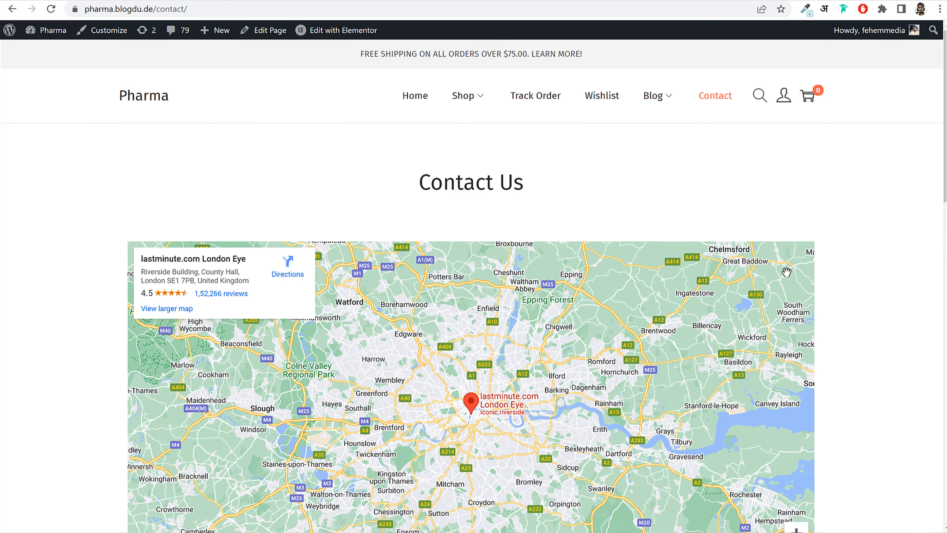
pyautogui.click(405, 97)
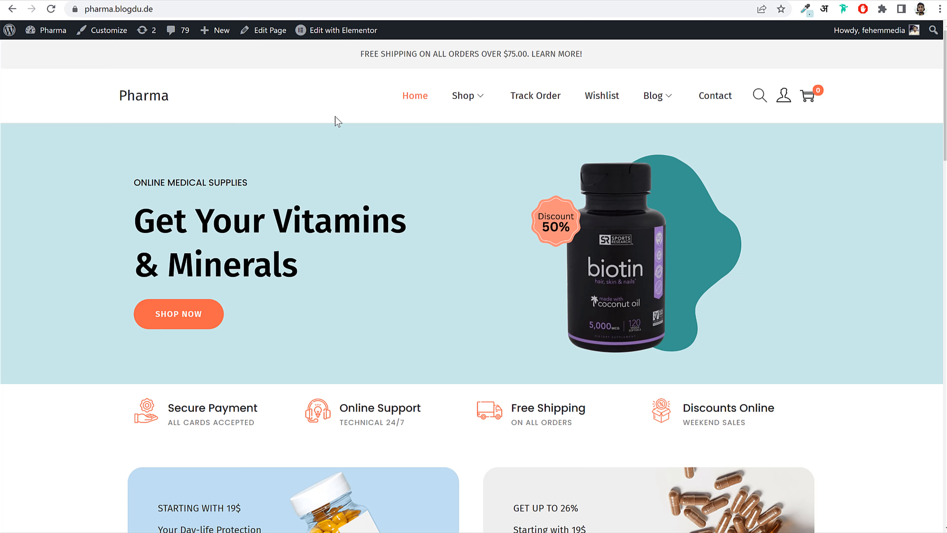
pyautogui.hotkey('ctrl', 'shift', 'i')
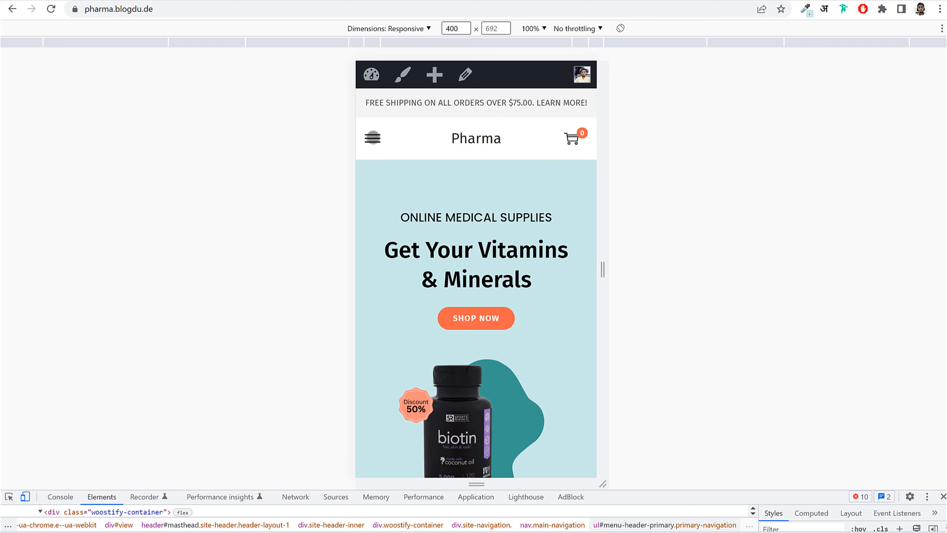
pyautogui.click(372, 138)
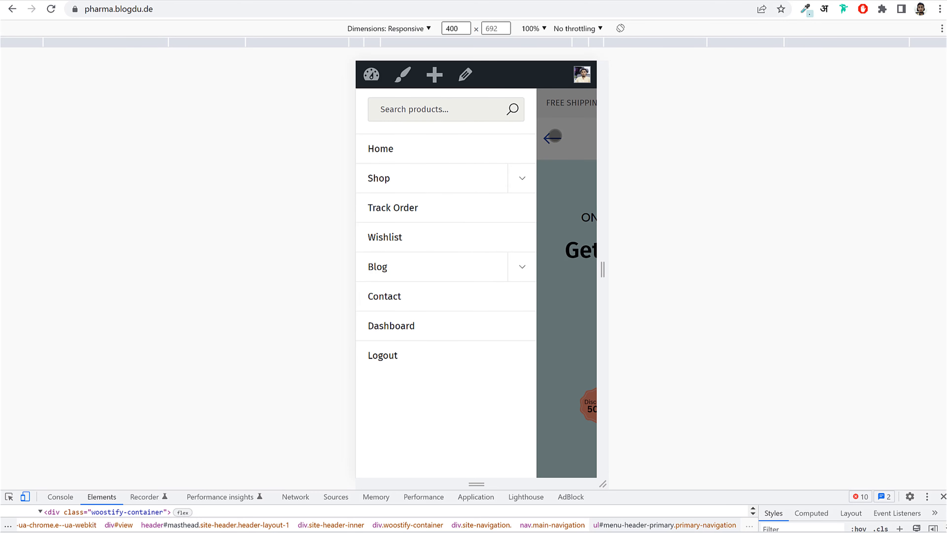
pyautogui.click(553, 136)
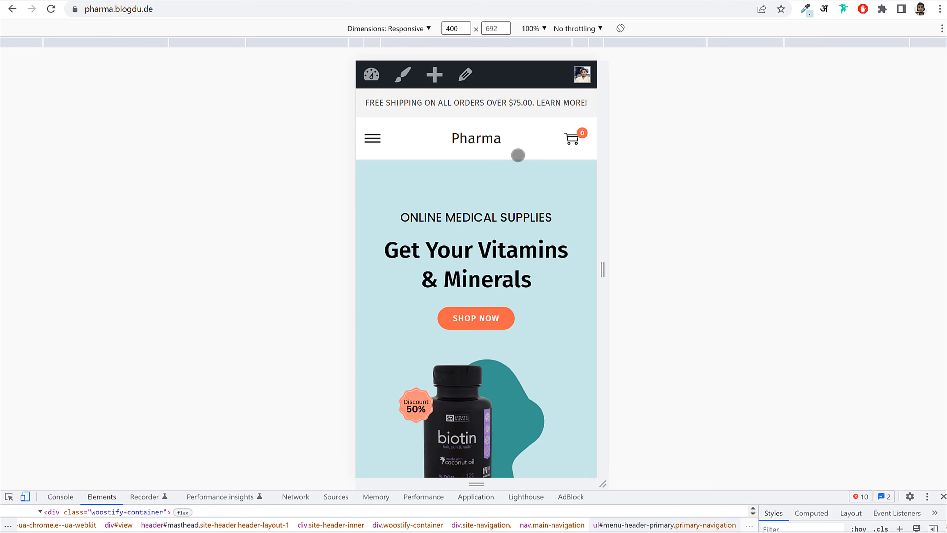
pyautogui.click(570, 142)
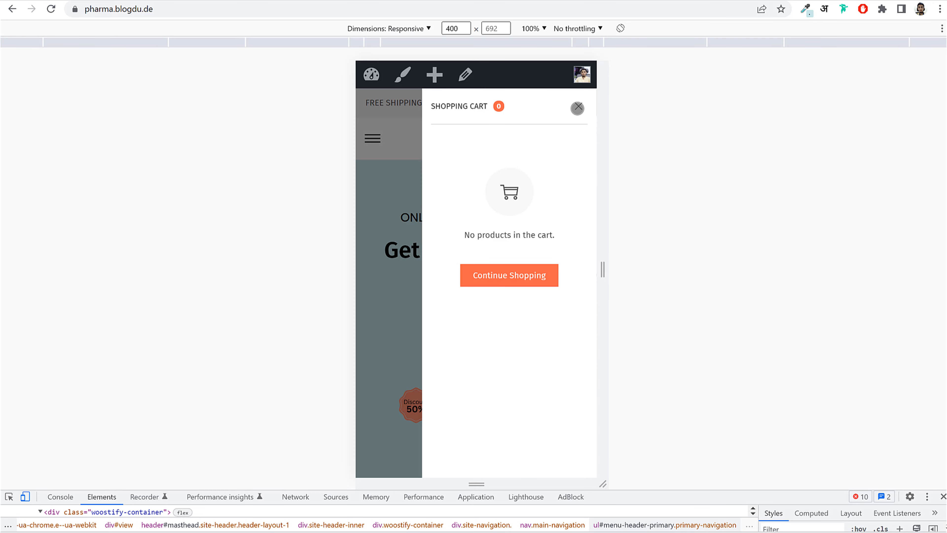
pyautogui.click(577, 108)
pyautogui.scroll(-6, 520, 251)
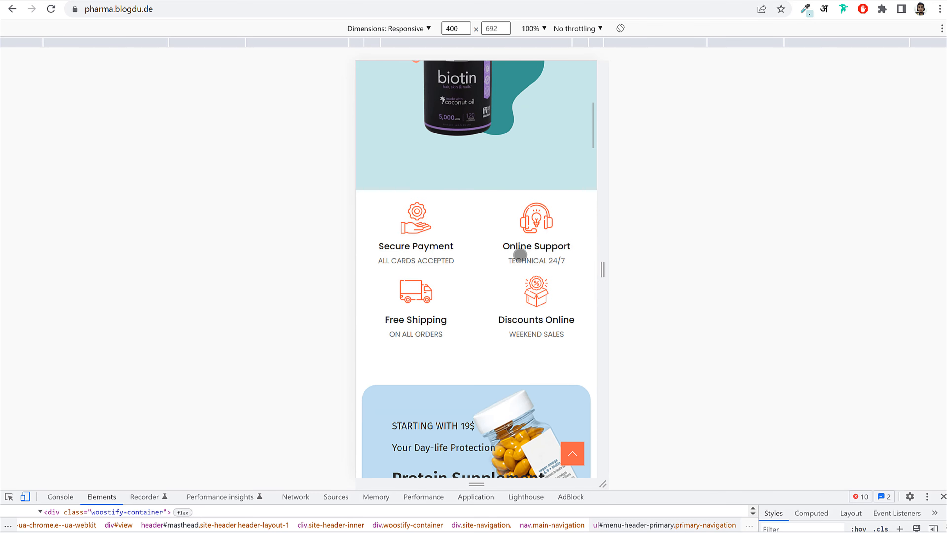
pyautogui.scroll(-15, 539, 279)
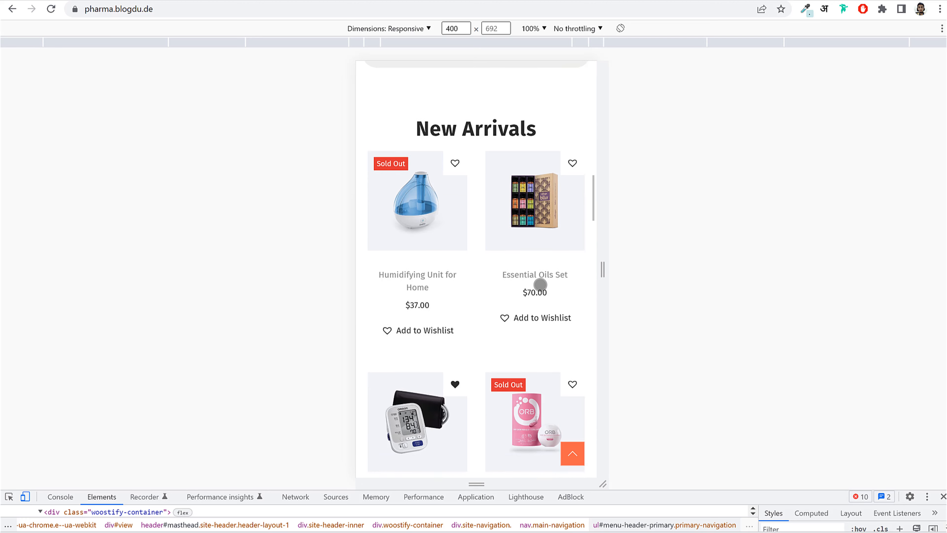
pyautogui.scroll(-2, 540, 284)
pyautogui.scroll(-5, 530, 244)
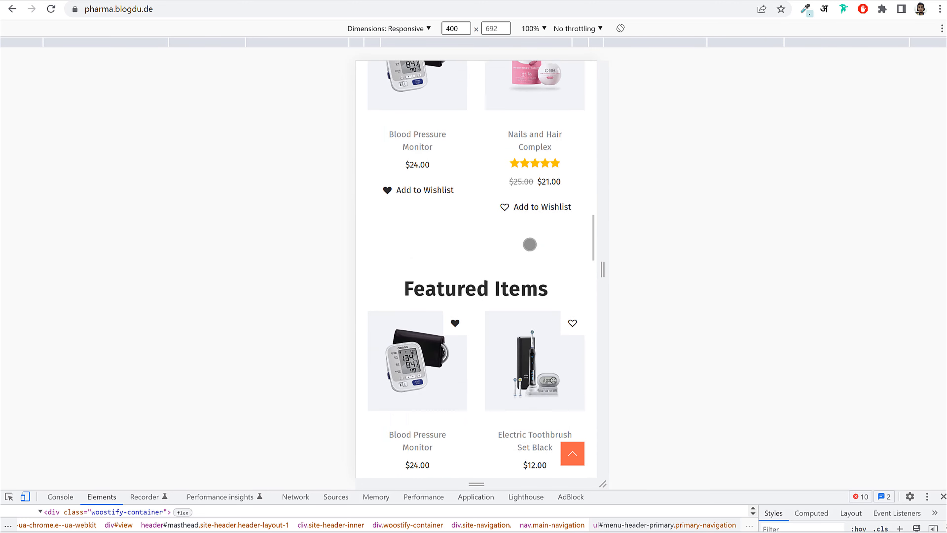
pyautogui.scroll(-15, 529, 245)
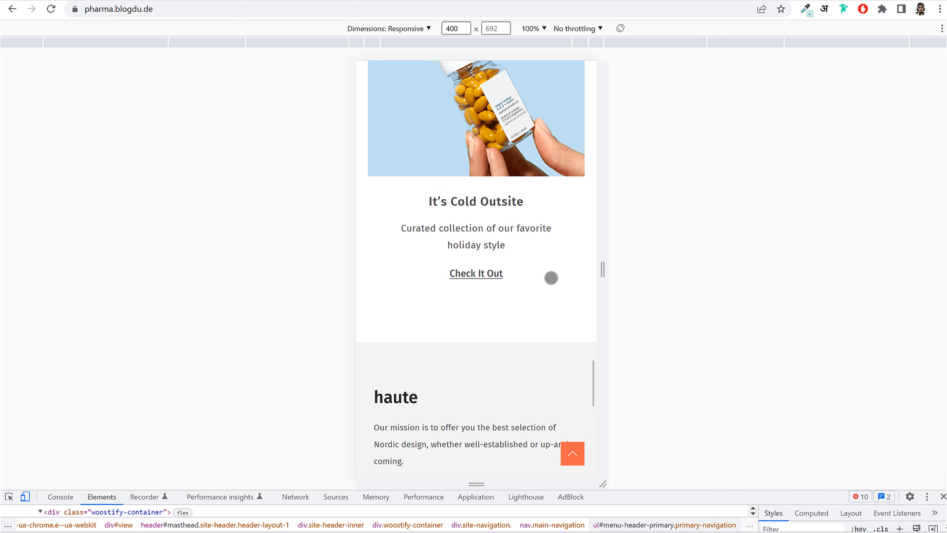
pyautogui.scroll(-10, 551, 278)
pyautogui.click(576, 453)
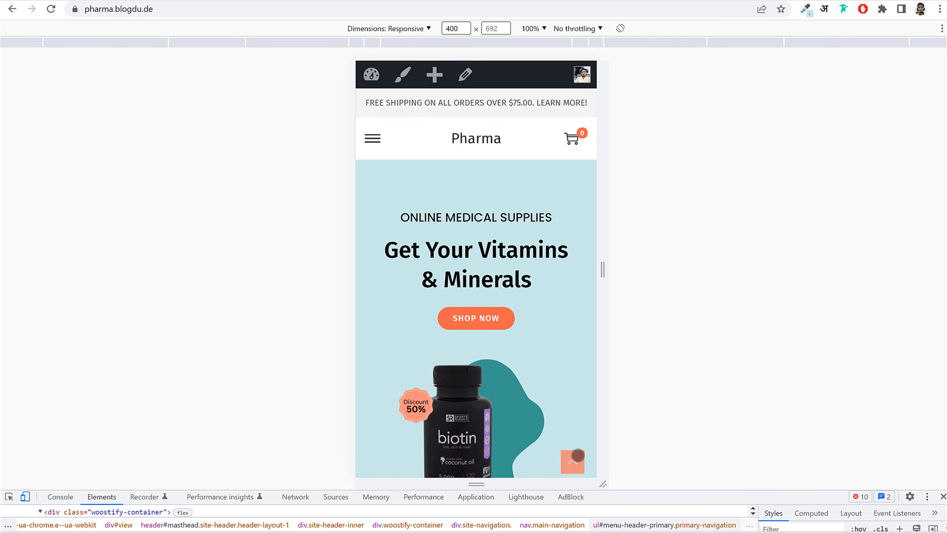
pyautogui.click(943, 496)
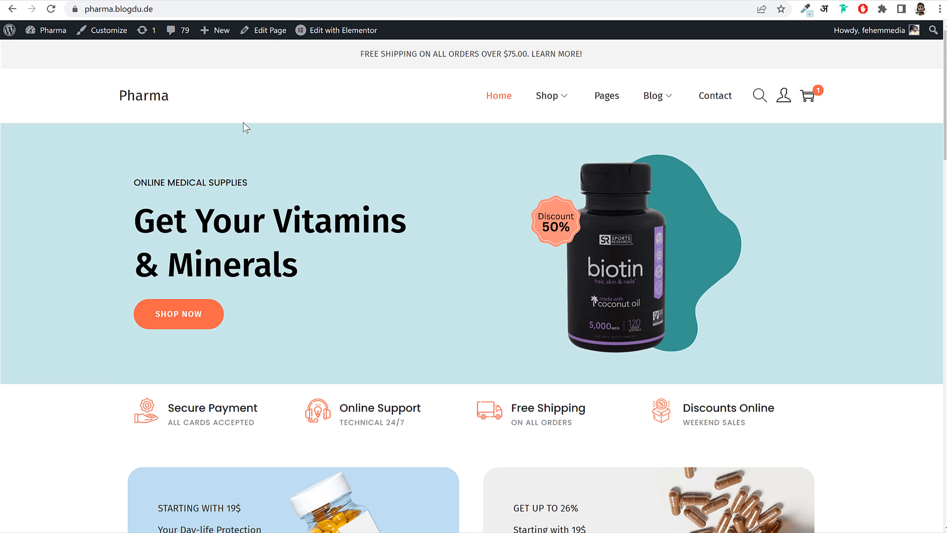
# - Scroll the home page past New Arrivals and Featured Items to the footer, then back to the top
pyautogui.scroll(-20, 644, 239)
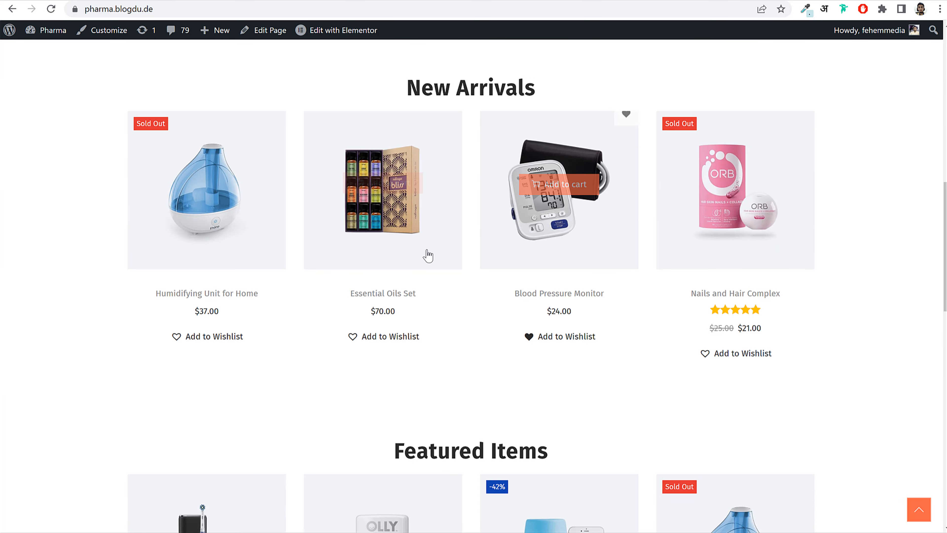
pyautogui.scroll(-5, 515, 310)
pyautogui.press('Home')
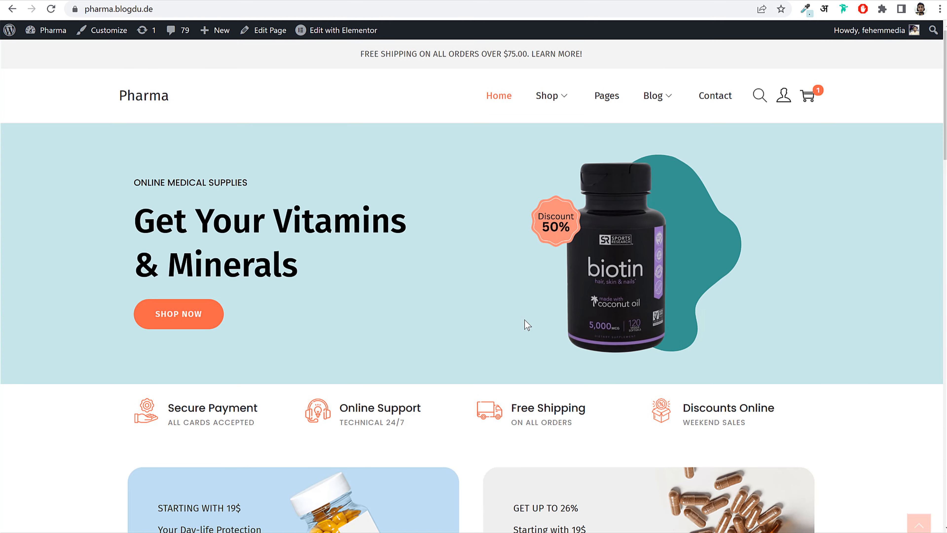
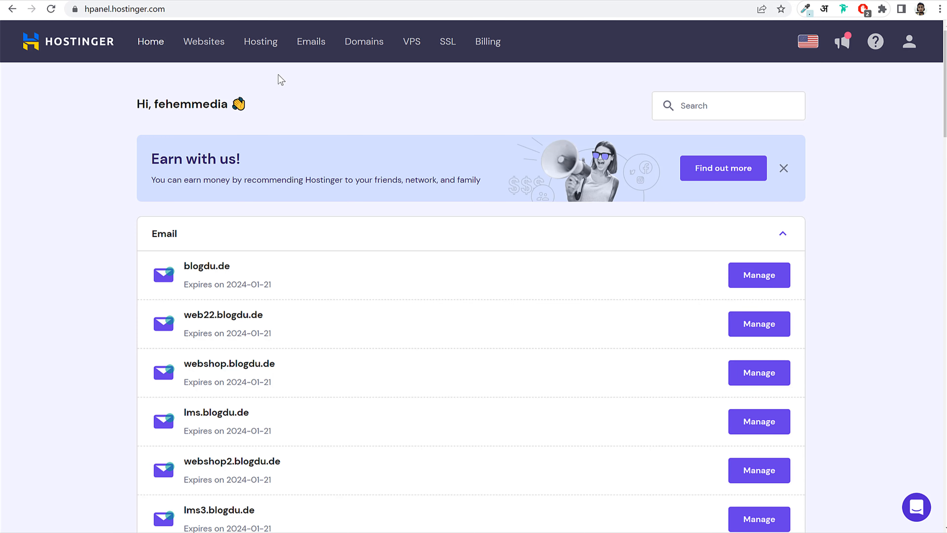
# - Switch to the Hostinger hPanel tab listing the blogdu.de email domains
pyautogui.click(195, 8)
# - Go from the hPanel websites list to blogdu.de's WordPress overview for pharma2.blogdu.de
pyautogui.click(177, 9)
pyautogui.moveTo(139, 9); pyautogui.dragTo(302, 5)
pyautogui.click(303, 5)
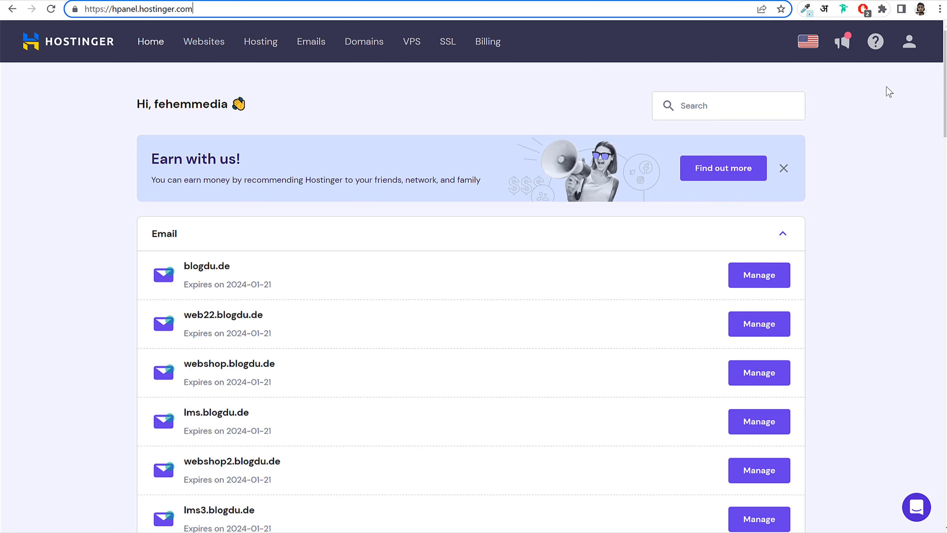
pyautogui.click(202, 45)
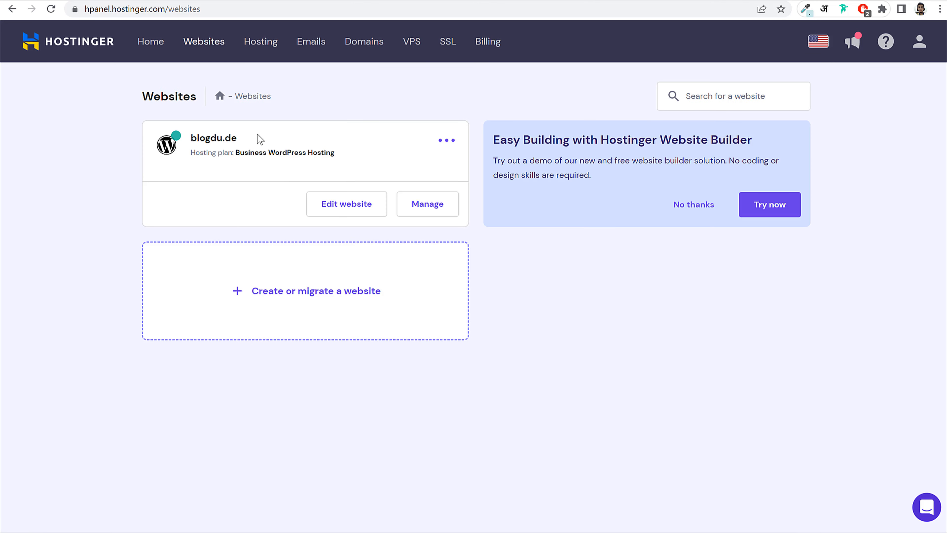
pyautogui.moveTo(258, 134); pyautogui.dragTo(182, 137)
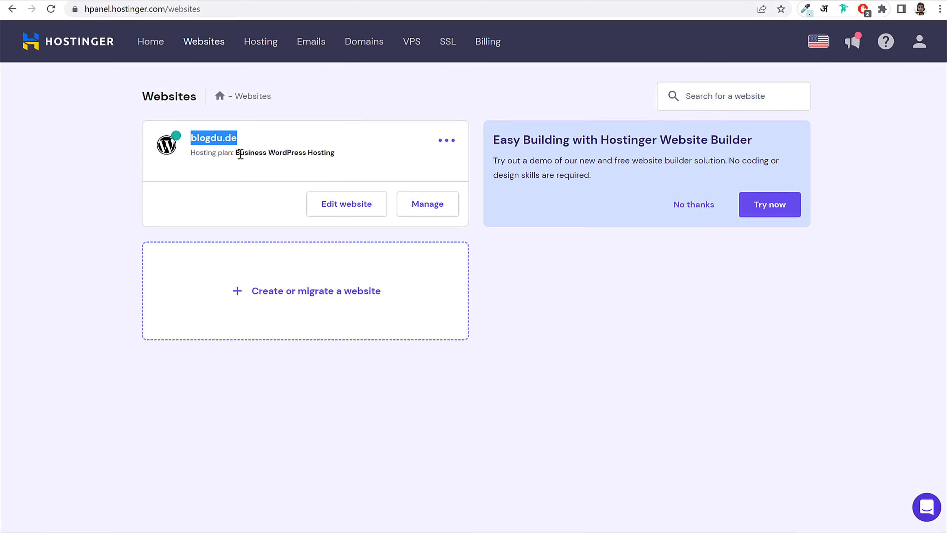
pyautogui.click(306, 145)
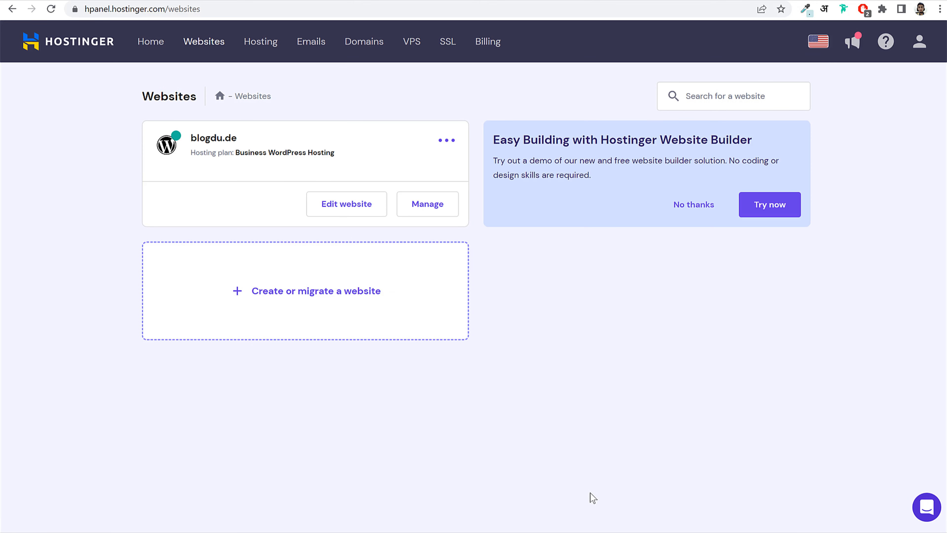
pyautogui.click(429, 205)
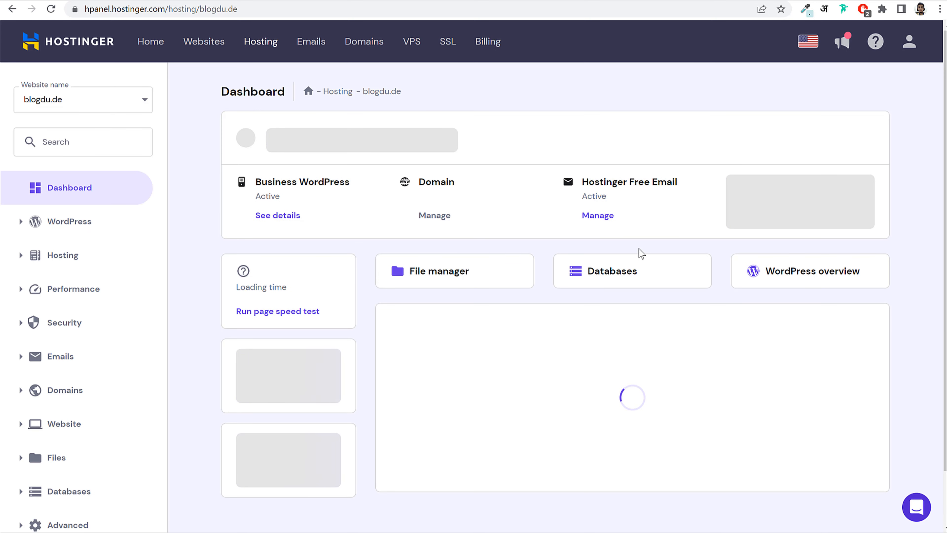
pyautogui.click(799, 272)
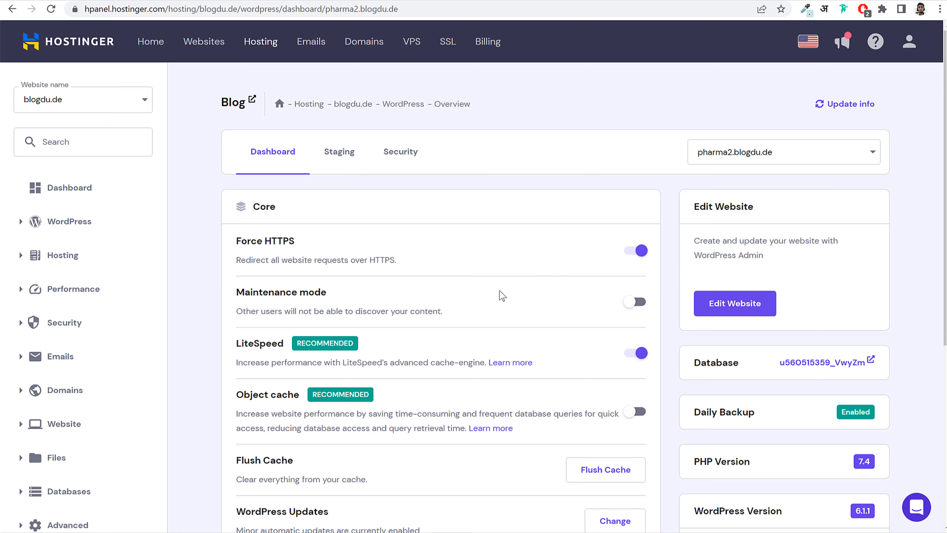
# - Review the site's Force HTTPS, LiteSpeed and SSL Certificate settings
pyautogui.scroll(-3, 499, 295)
pyautogui.moveTo(241, 120); pyautogui.dragTo(318, 129)
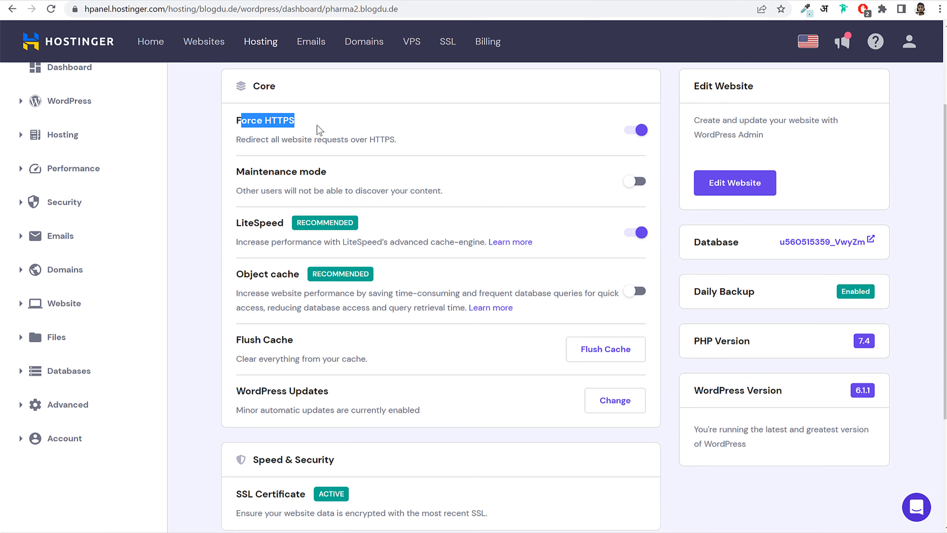
pyautogui.click(318, 129)
pyautogui.scroll(-2, 289, 172)
pyautogui.moveTo(236, 168); pyautogui.dragTo(629, 165)
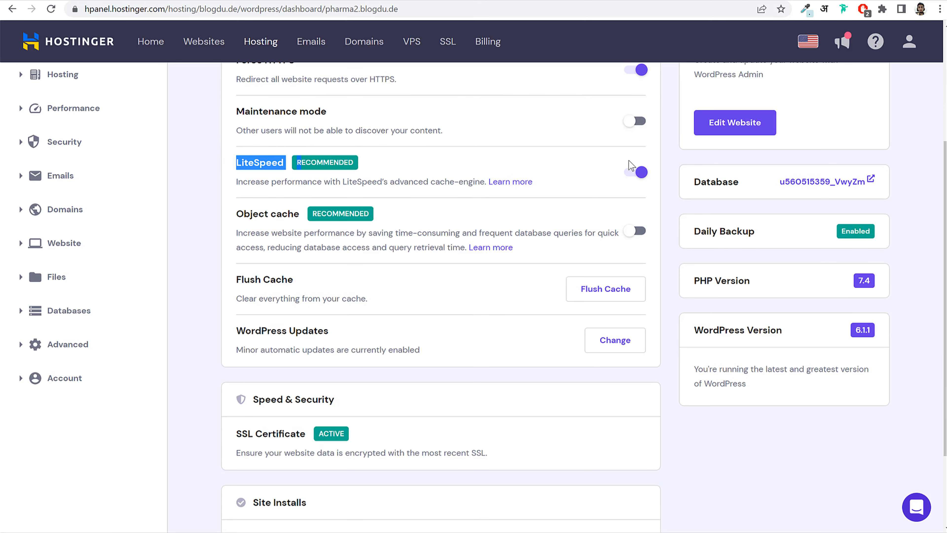
pyautogui.scroll(-3, 604, 224)
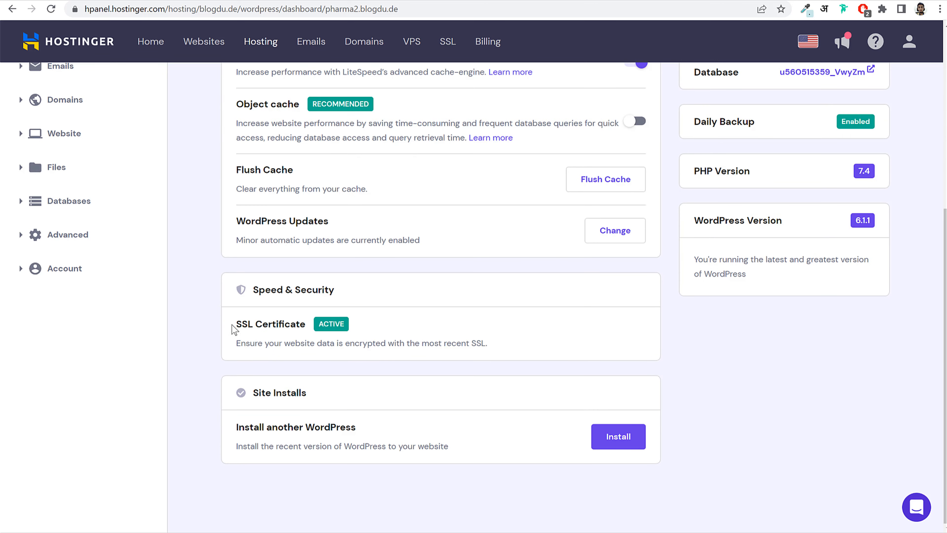
pyautogui.moveTo(233, 328); pyautogui.dragTo(283, 327)
pyautogui.click(325, 332)
# - Check the PHP Version and WordPress Version (6.1.1) entries
pyautogui.scroll(3, 465, 329)
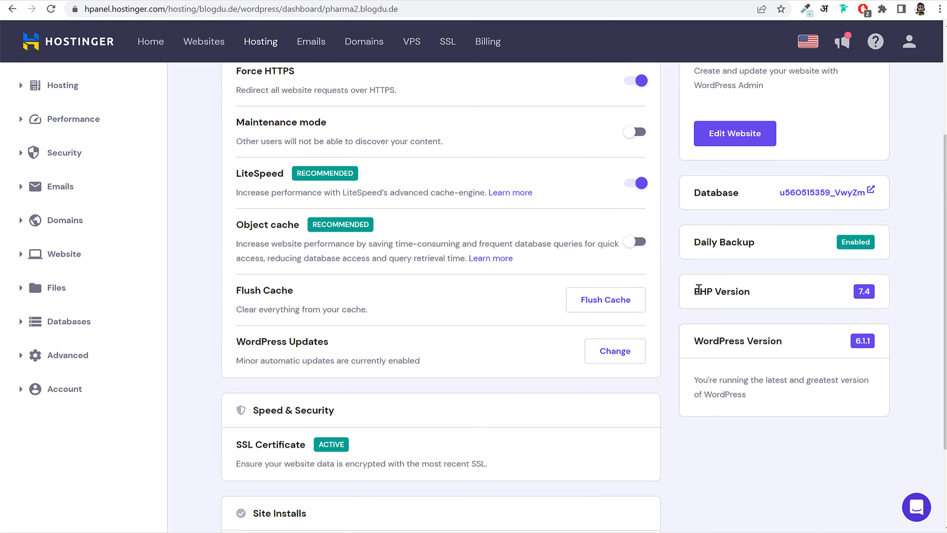
pyautogui.moveTo(699, 290); pyautogui.dragTo(749, 291)
pyautogui.click(838, 307)
pyautogui.moveTo(693, 341); pyautogui.dragTo(782, 340)
pyautogui.click(815, 339)
pyautogui.scroll(5, 854, 347)
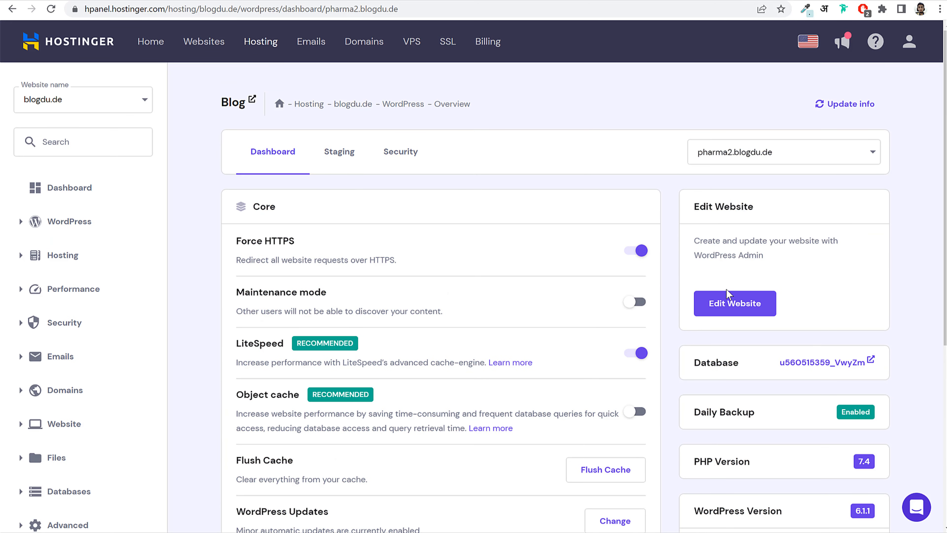
# - Open the pharma2 site's WordPress admin dashboard from hPanel
pyautogui.click(736, 304)
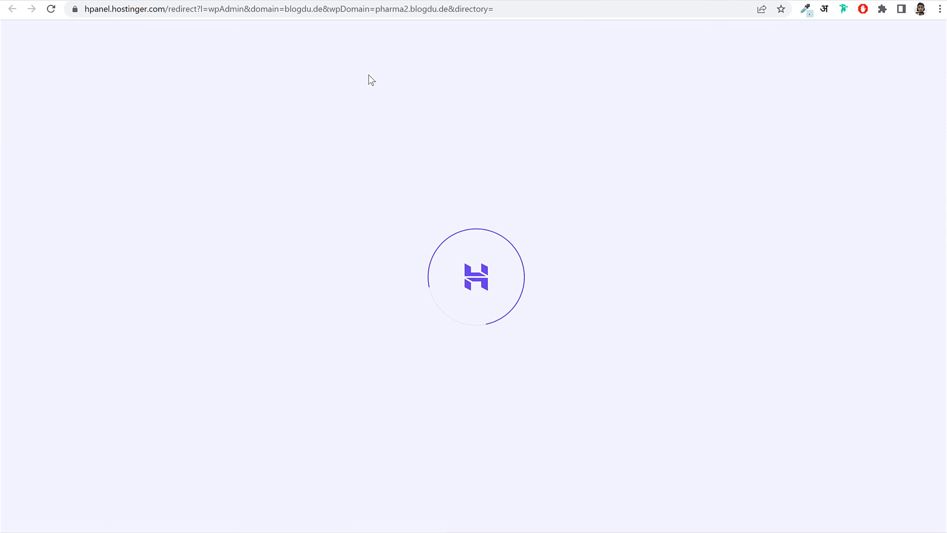
pyautogui.scroll(-4, 522, 168)
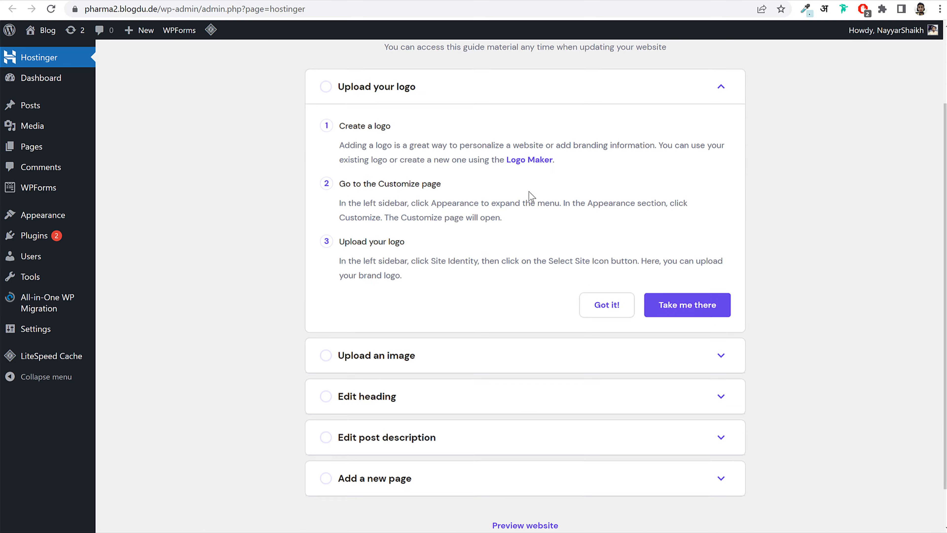
pyautogui.scroll(4, 485, 172)
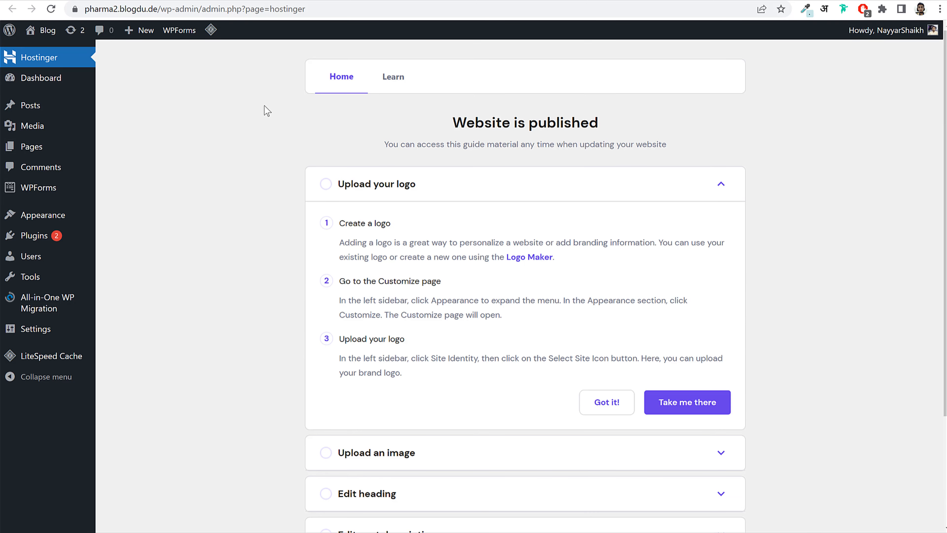
pyautogui.click(53, 91)
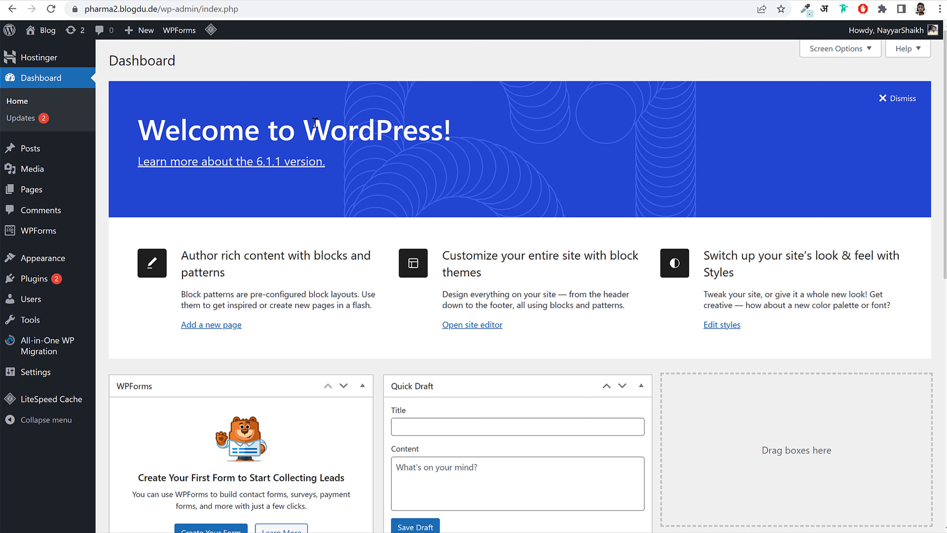
# - Trim index.php so the address reads pharma2.blogdu.de/wp-admin/, pointing out its domain and path
pyautogui.moveTo(239, 9); pyautogui.dragTo(195, 8)
pyautogui.press('BackSpace')
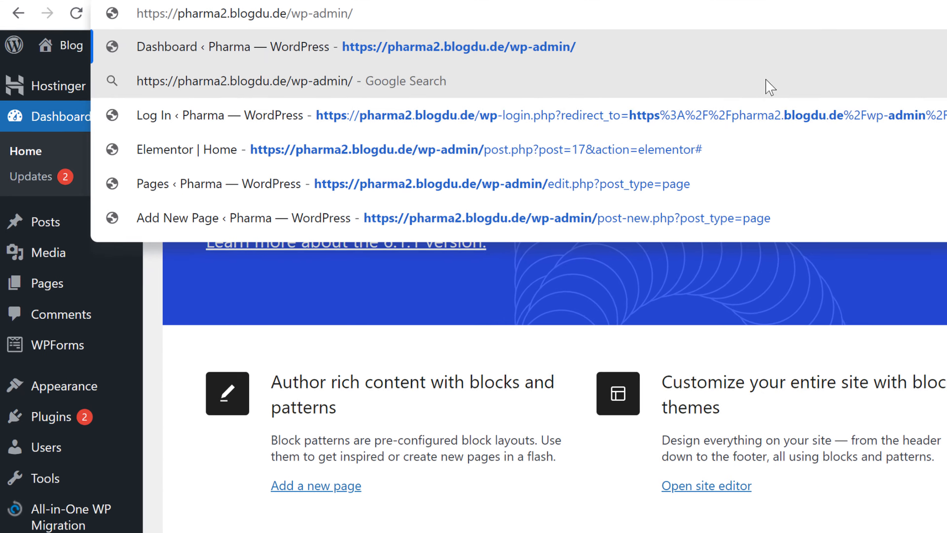
pyautogui.press('Return')
pyautogui.click(190, 10)
pyautogui.moveTo(308, 15); pyautogui.dragTo(111, 20)
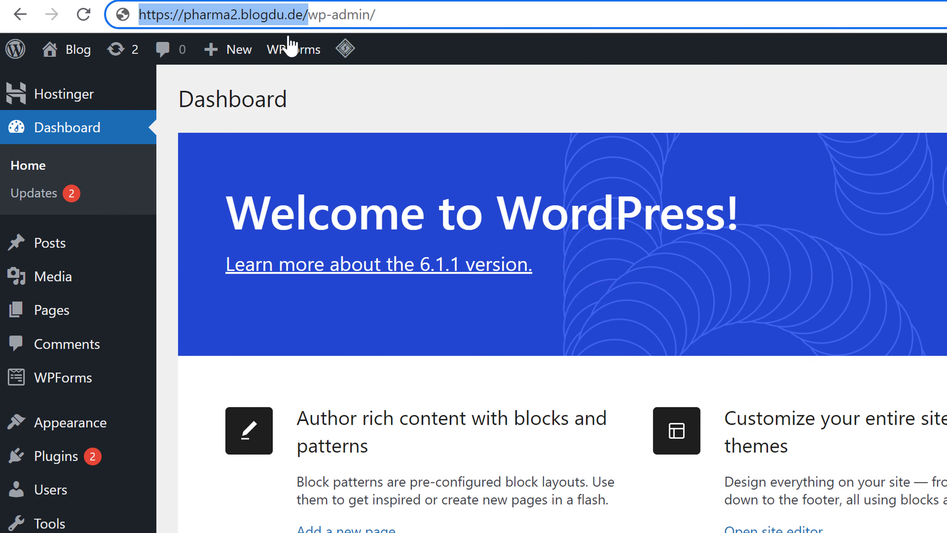
pyautogui.click(318, 20)
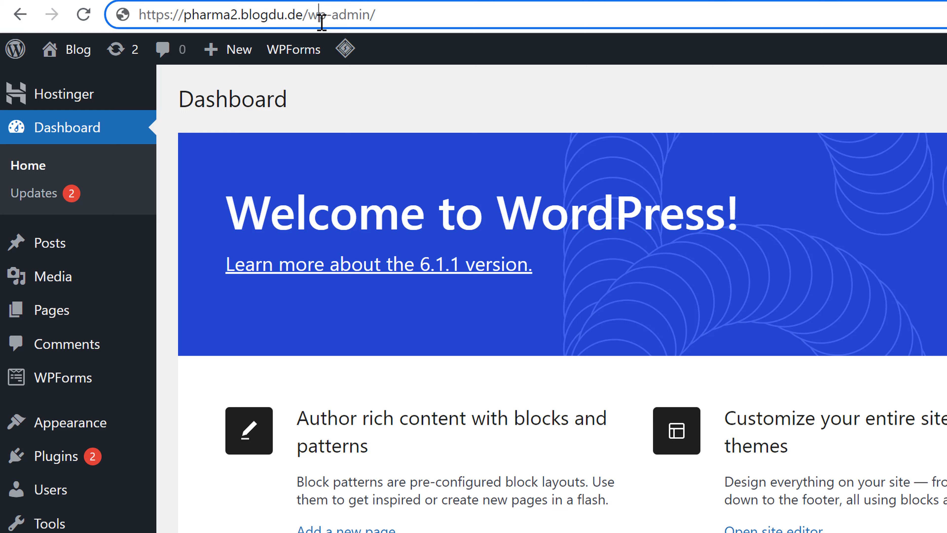
pyautogui.moveTo(304, 15); pyautogui.dragTo(533, 41)
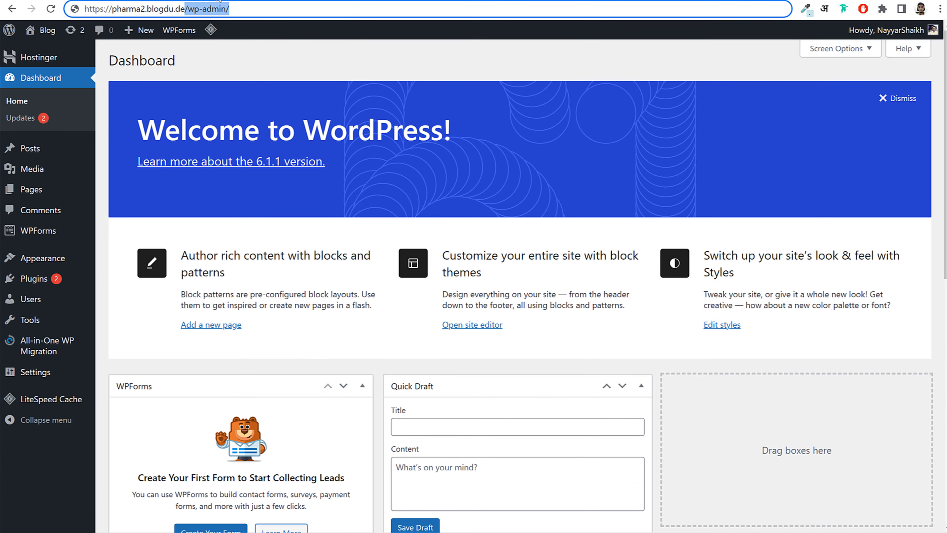
pyautogui.click(217, 0)
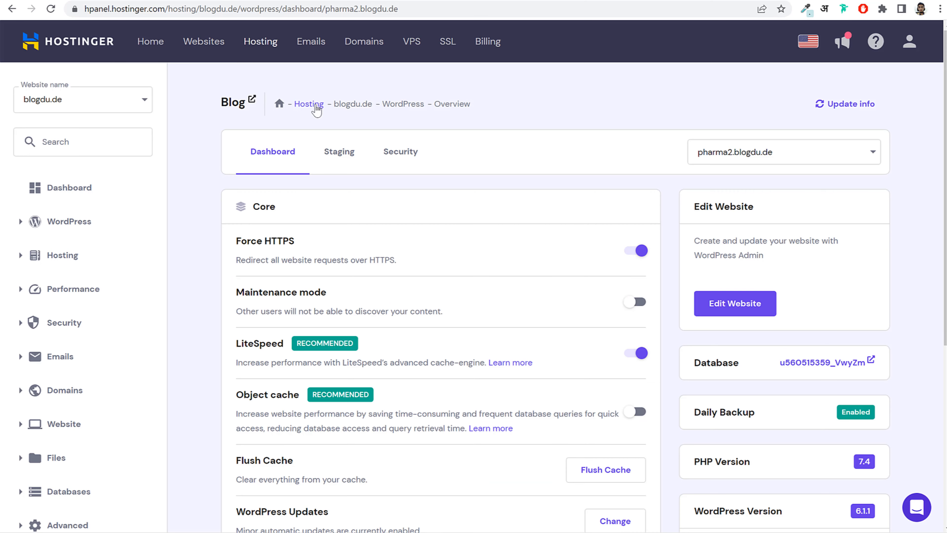
# - Return to the pharma2 WordPress dashboard and scroll through its widgets
pyautogui.click(735, 303)
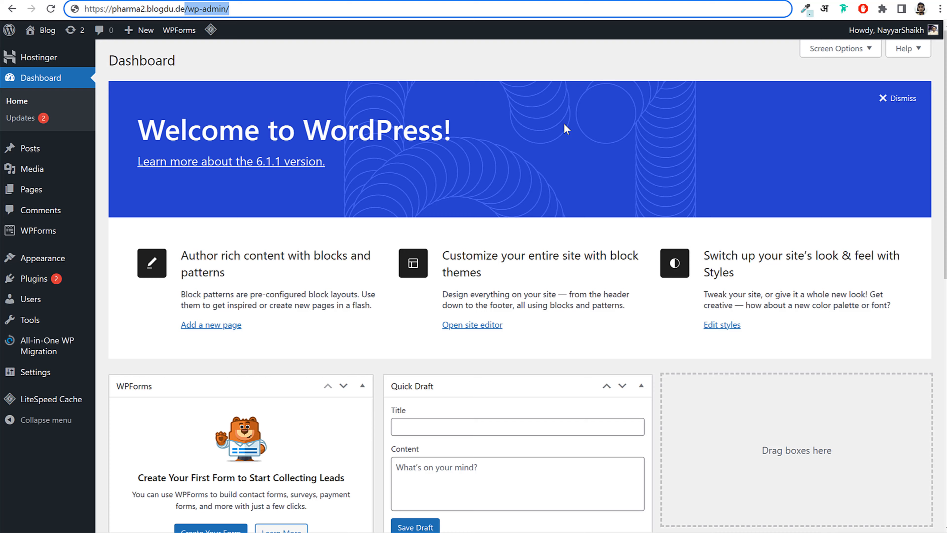
pyautogui.scroll(-12, 571, 212)
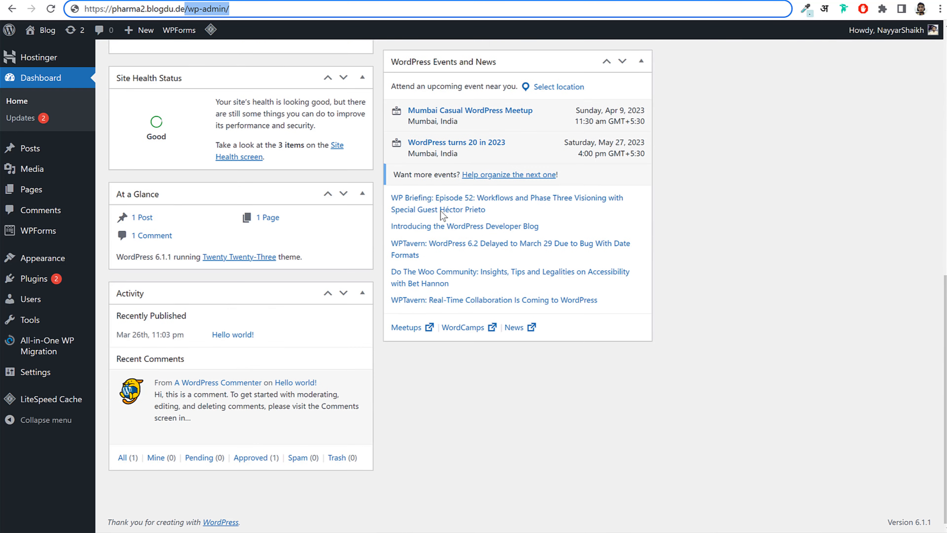
pyautogui.scroll(12, 370, 385)
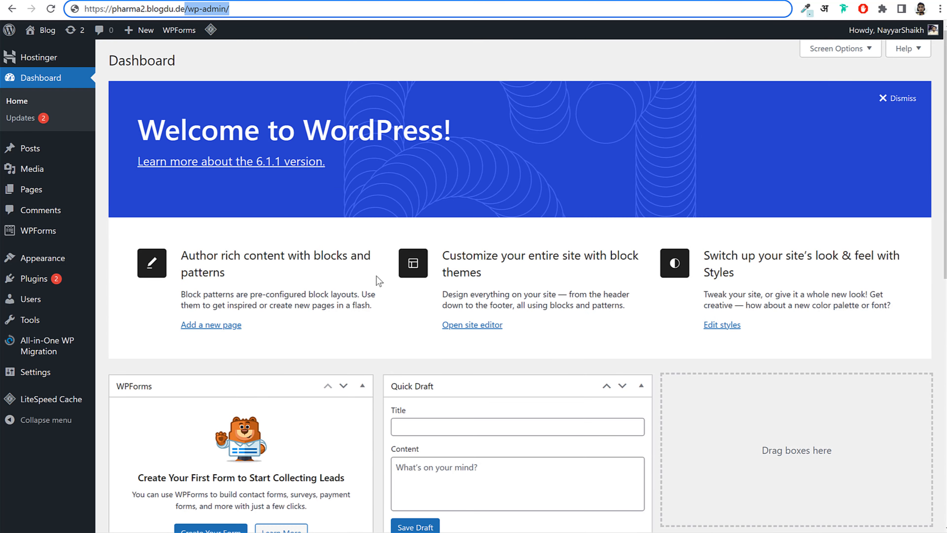
pyautogui.scroll(-8, 376, 279)
pyautogui.scroll(8, 371, 283)
# - Hide the Welcome, WPForms, Site Health, At a Glance, Activity, Quick Draft and Events widgets
pyautogui.click(837, 52)
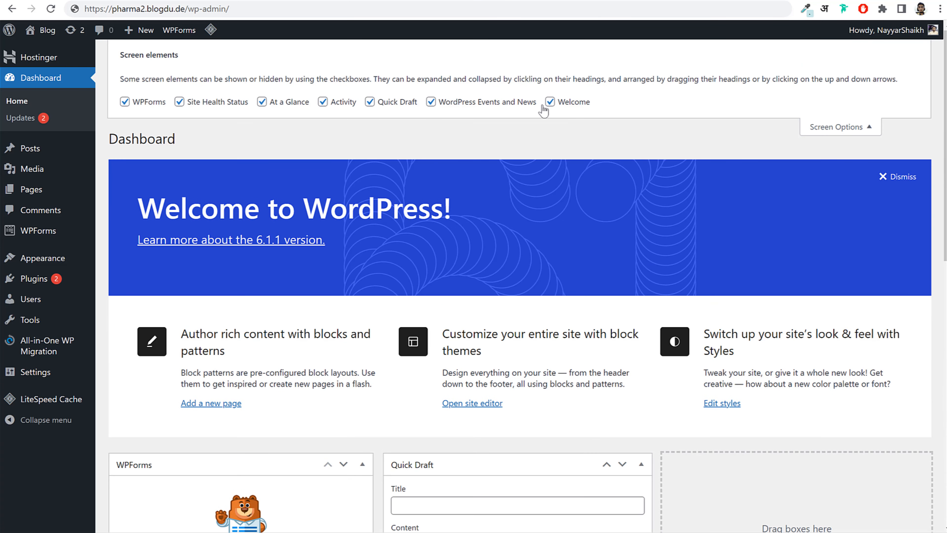
pyautogui.click(550, 102)
pyautogui.click(126, 102)
pyautogui.click(179, 102)
pyautogui.click(262, 102)
pyautogui.click(322, 102)
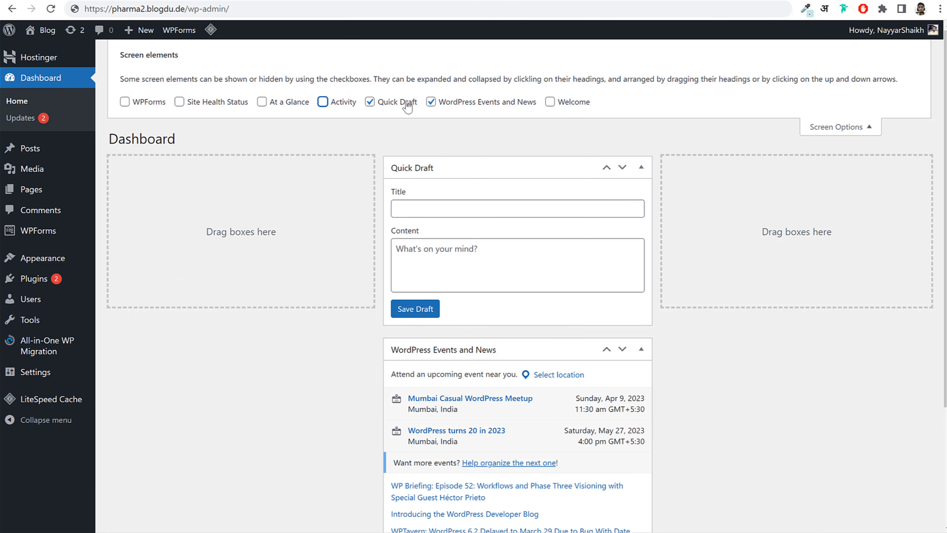
pyautogui.click(407, 104)
pyautogui.click(476, 102)
pyautogui.click(850, 127)
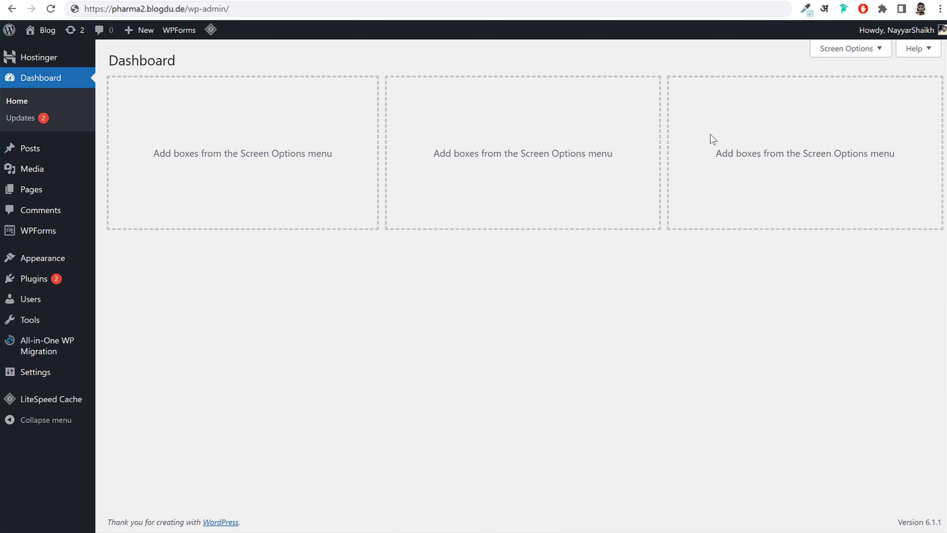
pyautogui.click(43, 155)
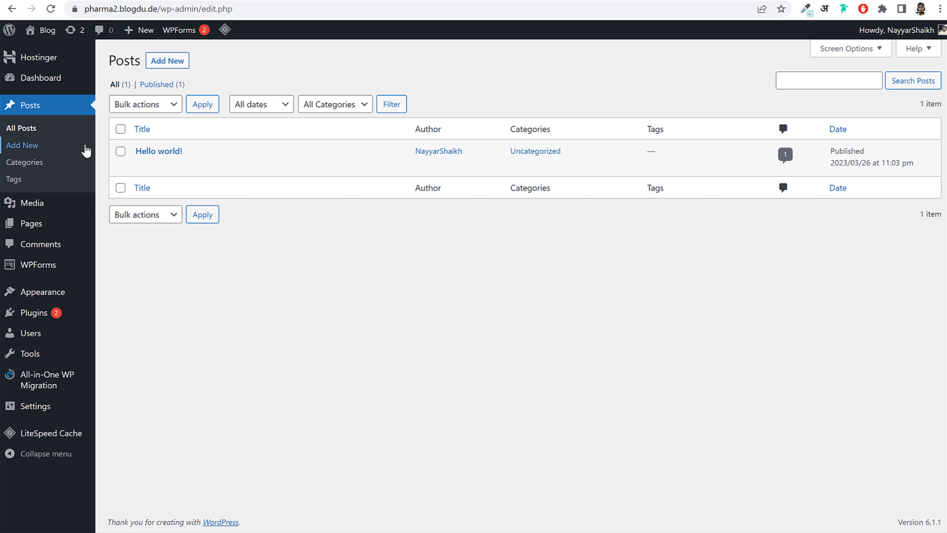
# - Review the Posts list and Media Library, comparing each with the original pharma store
pyautogui.moveTo(190, 152)
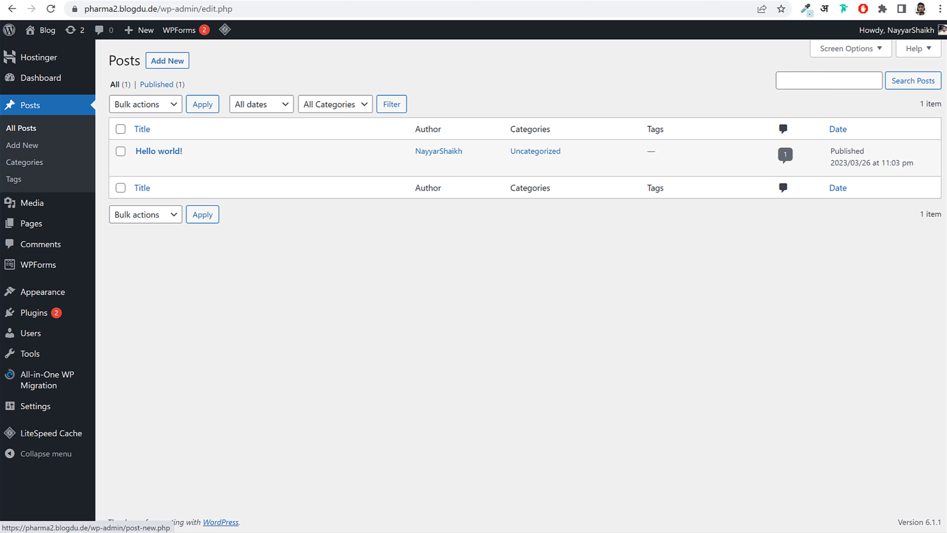
pyautogui.click(59, 0)
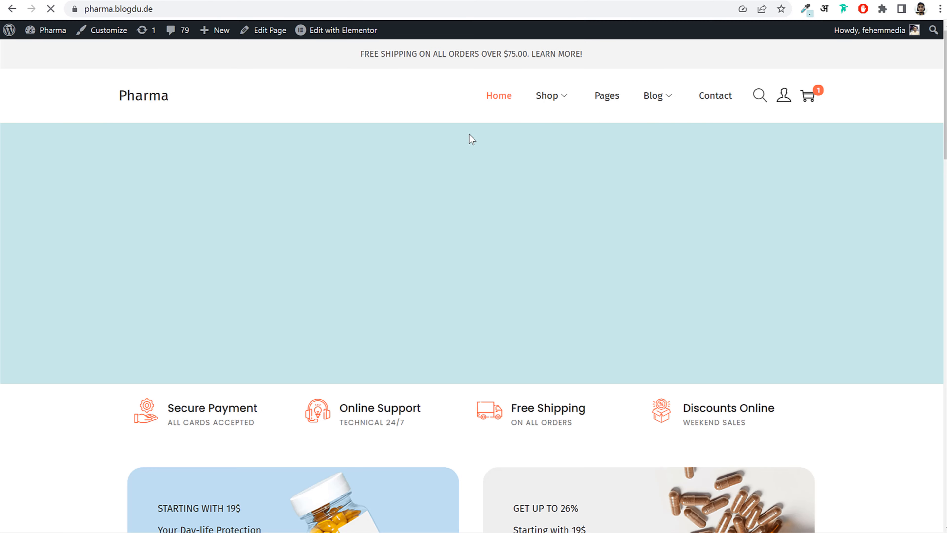
pyautogui.click(209, 0)
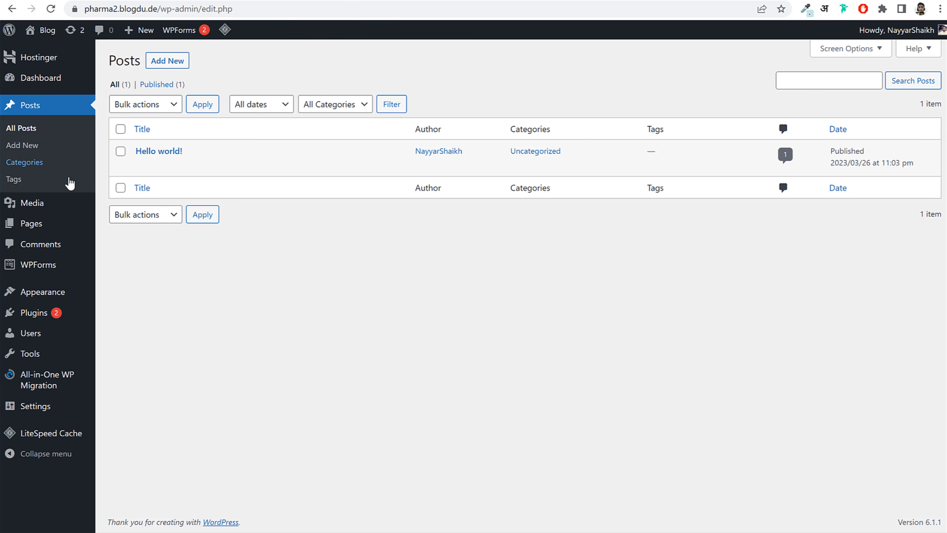
pyautogui.click(43, 202)
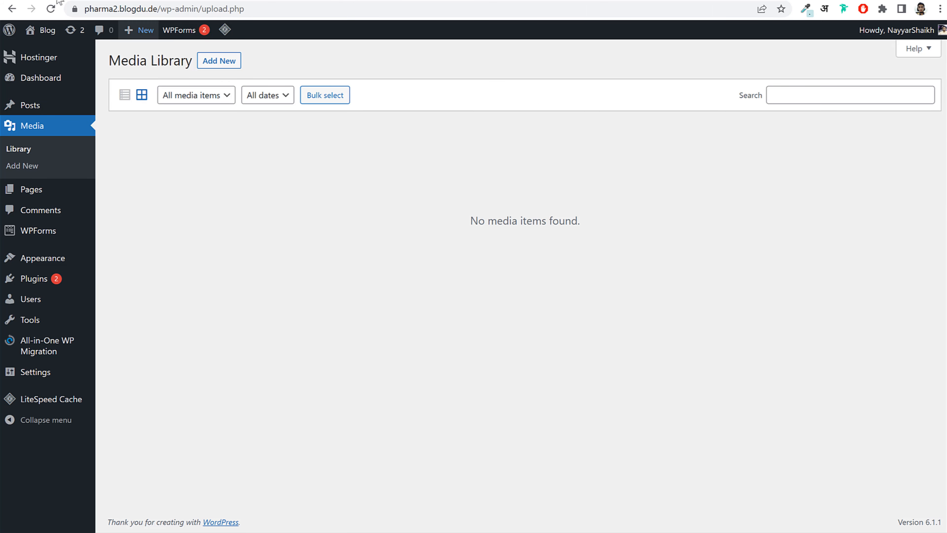
pyautogui.click(269, 0)
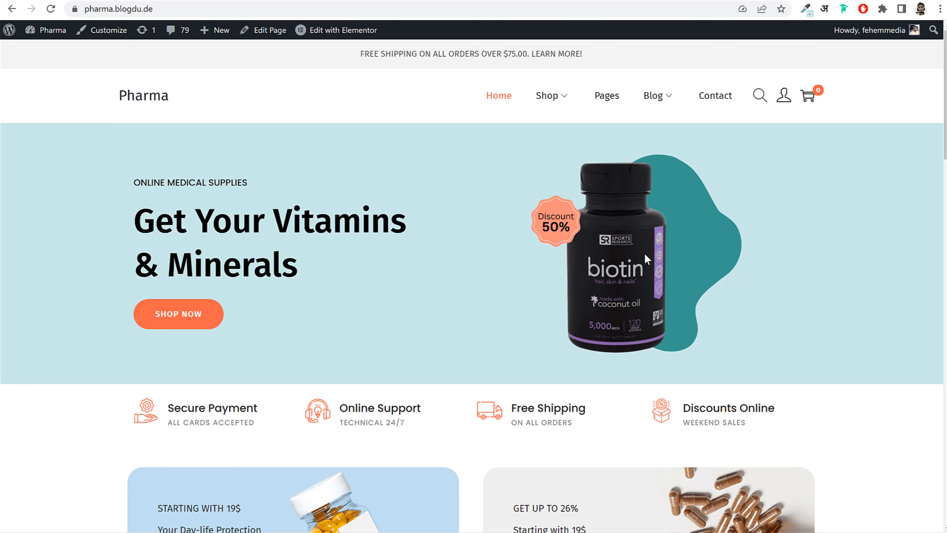
pyautogui.scroll(-15, 644, 253)
pyautogui.scroll(15, 554, 298)
pyautogui.click(366, 0)
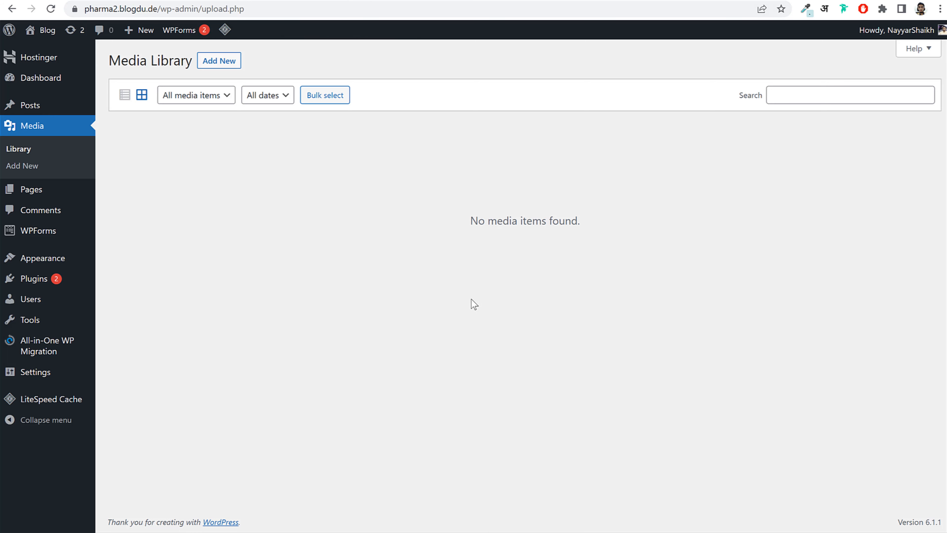
# - Compare the Pages list with the pharma store, then view the single sample comment
pyautogui.click(65, 197)
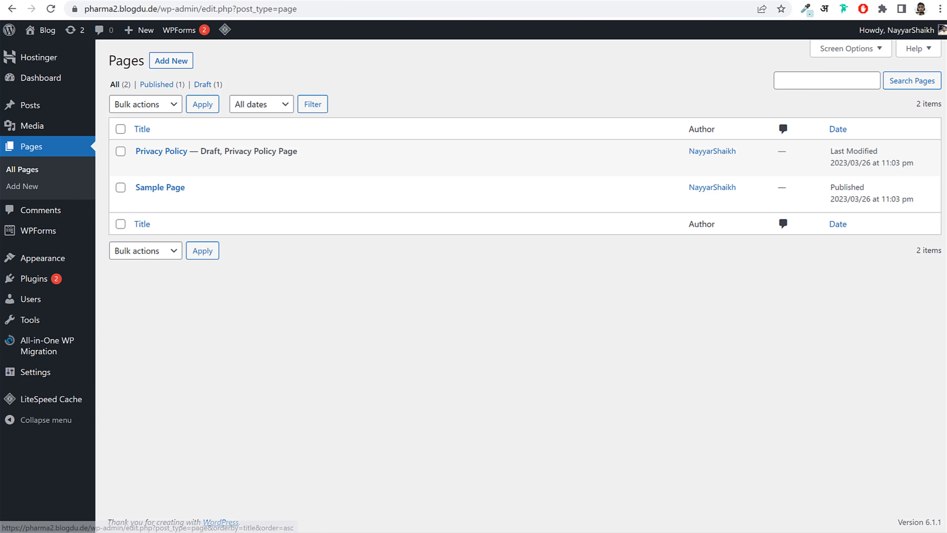
pyautogui.click(410, 0)
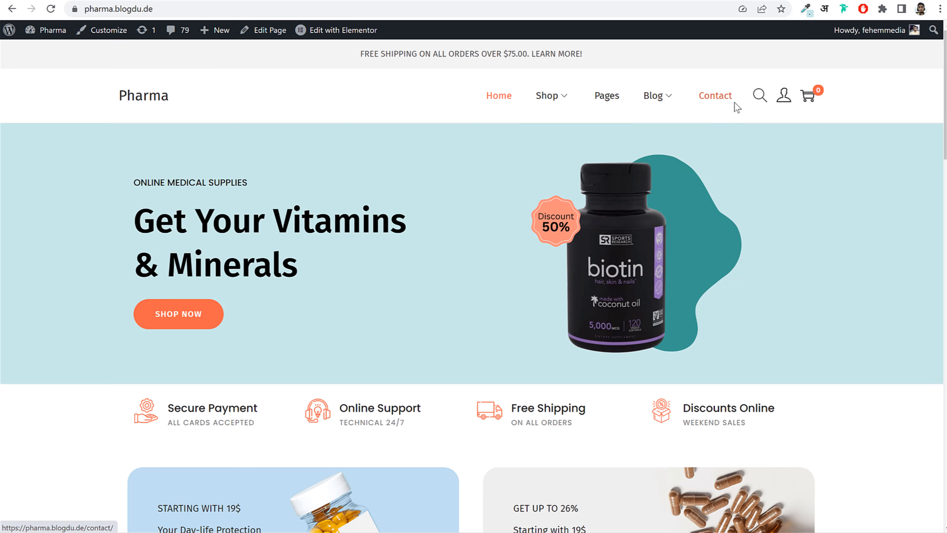
pyautogui.click(410, 0)
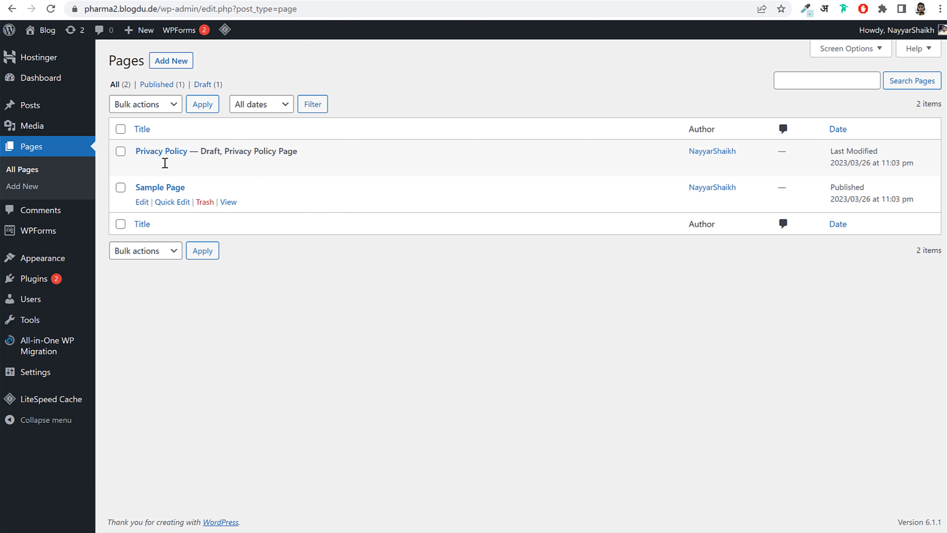
pyautogui.click(62, 211)
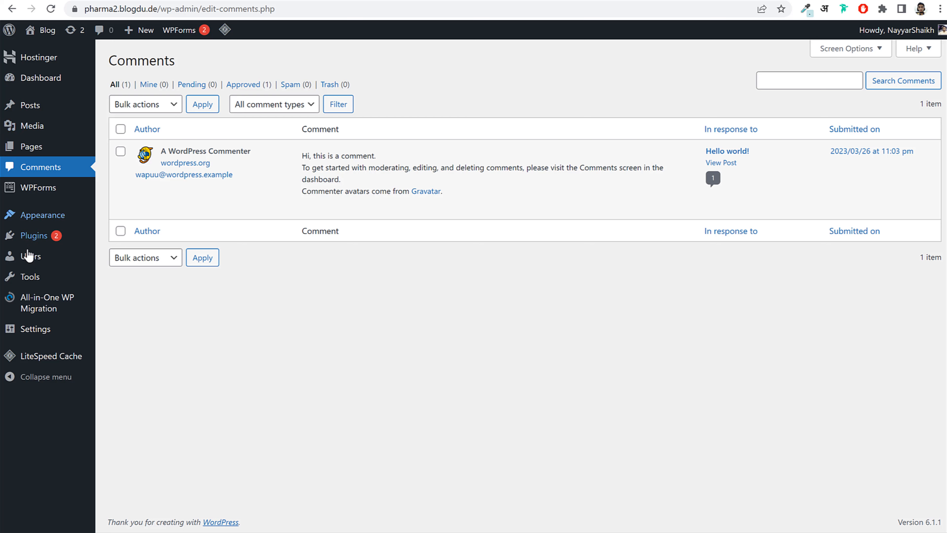
# - Check the site front page in a new tab before switching themes
pyautogui.moveTo(45, 216)
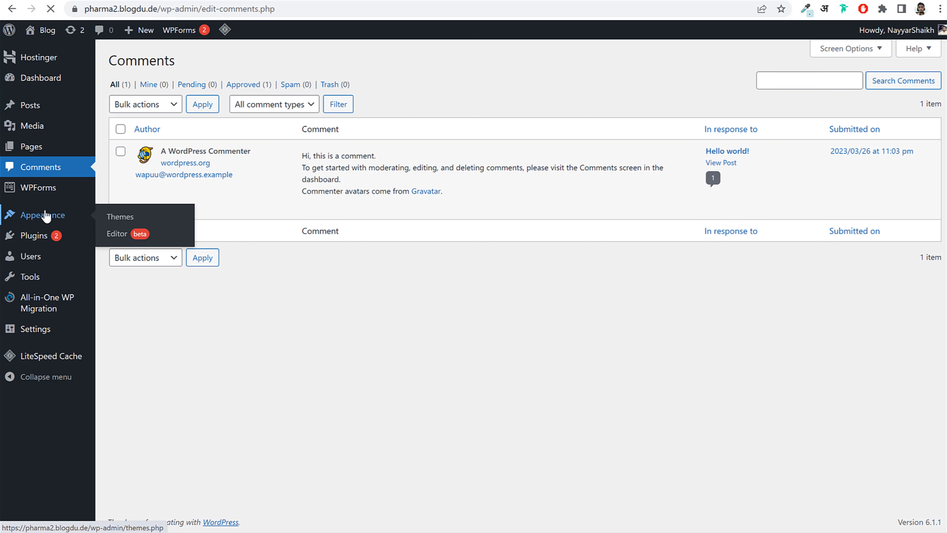
pyautogui.moveTo(532, 220)
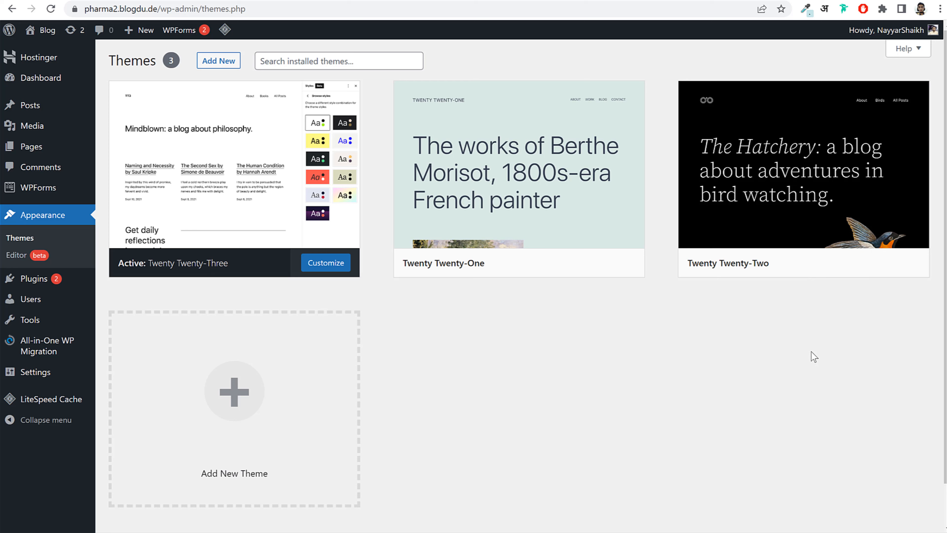
pyautogui.moveTo(174, 262)
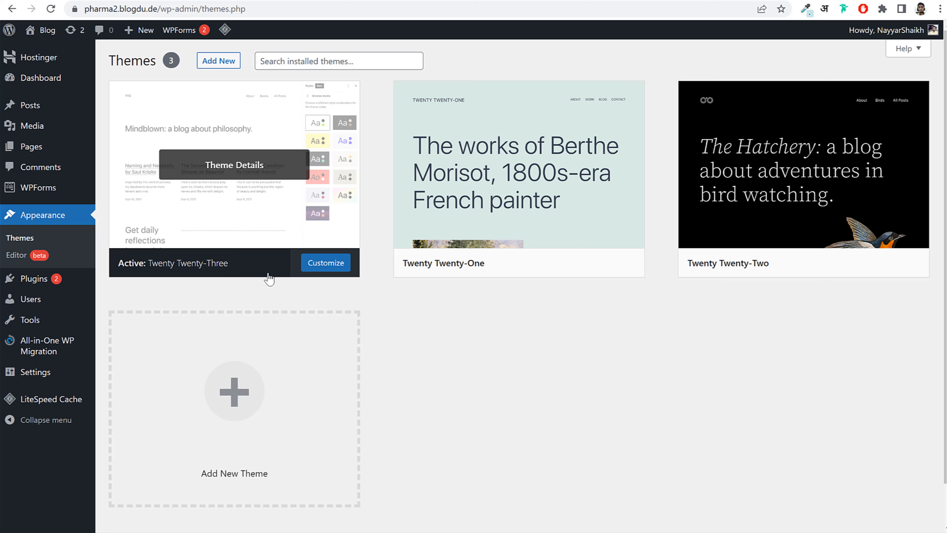
pyautogui.rightClick(45, 30)
pyautogui.click(95, 36)
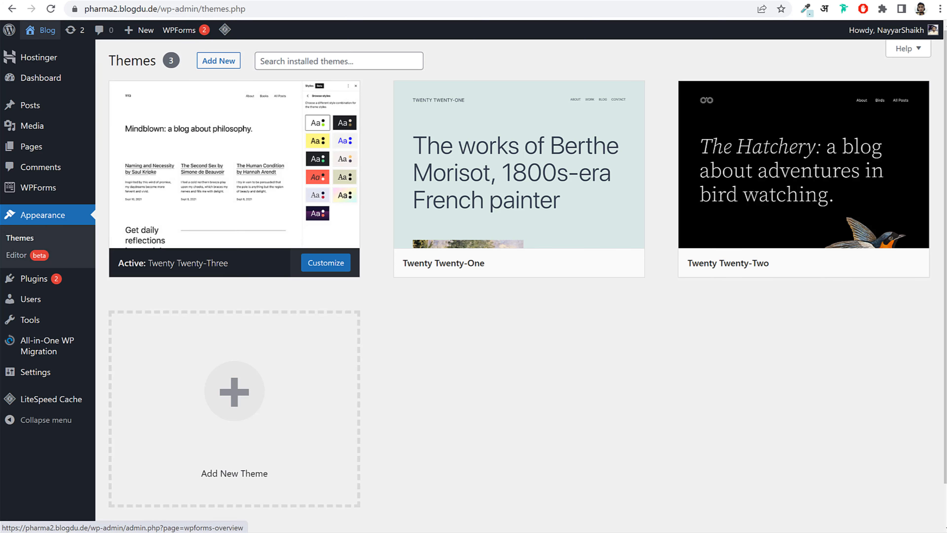
pyautogui.scroll(-5, 552, 287)
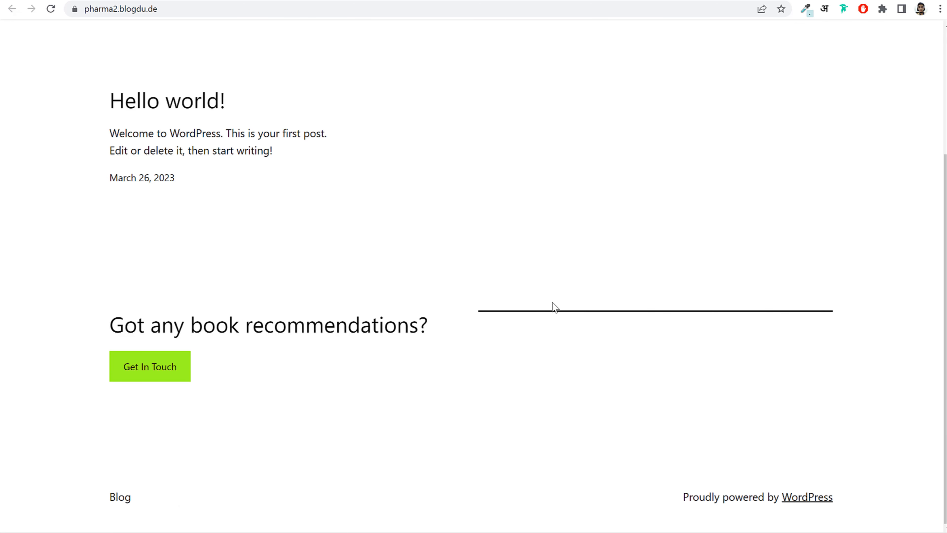
pyautogui.scroll(5, 552, 303)
pyautogui.scroll(-5, 351, 340)
pyautogui.scroll(5, 355, 343)
pyautogui.hotkey('ctrl', 'w')
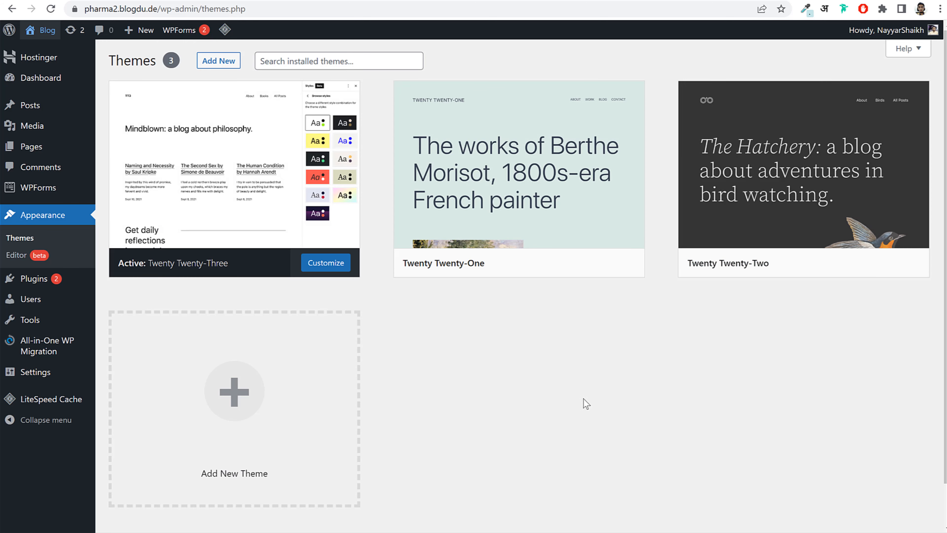
# - Activate Twenty Twenty-Two and reload the front page to see its bird header
pyautogui.moveTo(750, 270)
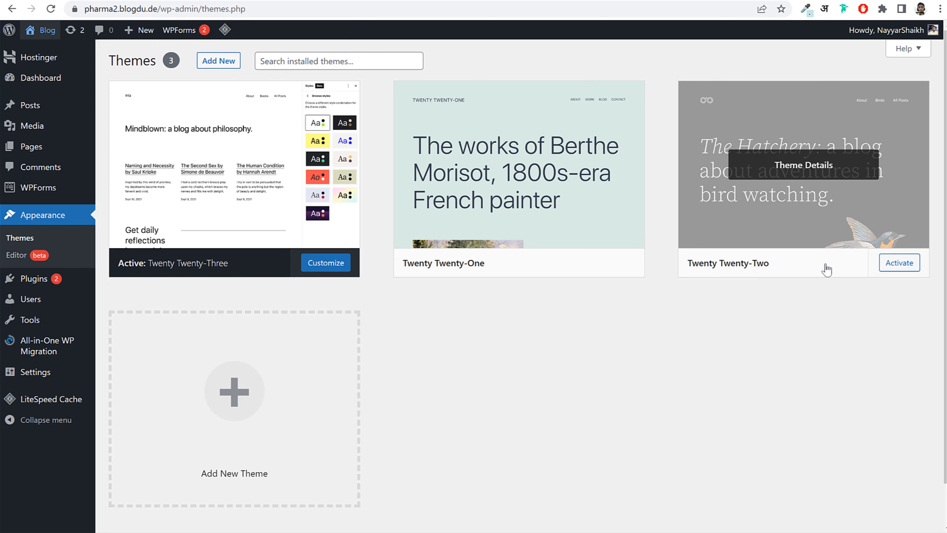
pyautogui.click(905, 269)
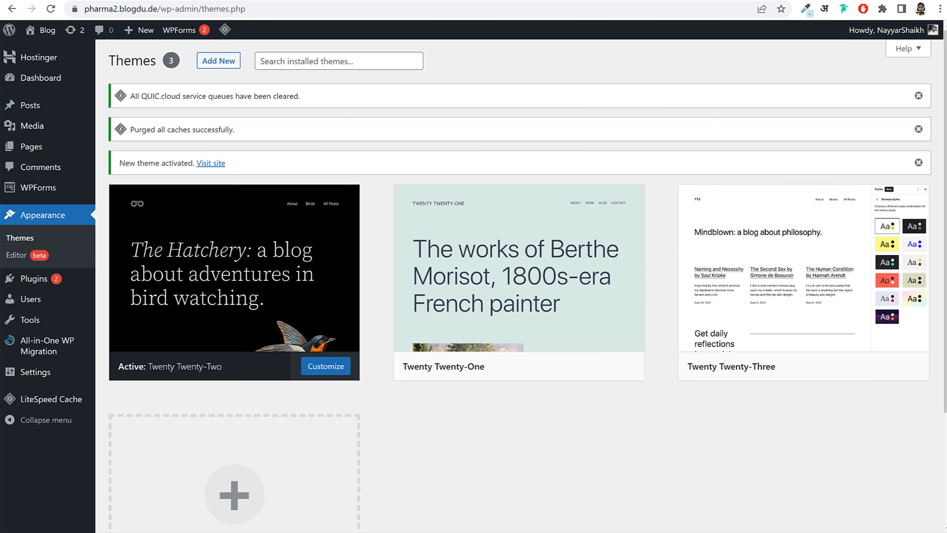
pyautogui.click(153, 1)
pyautogui.click(51, 9)
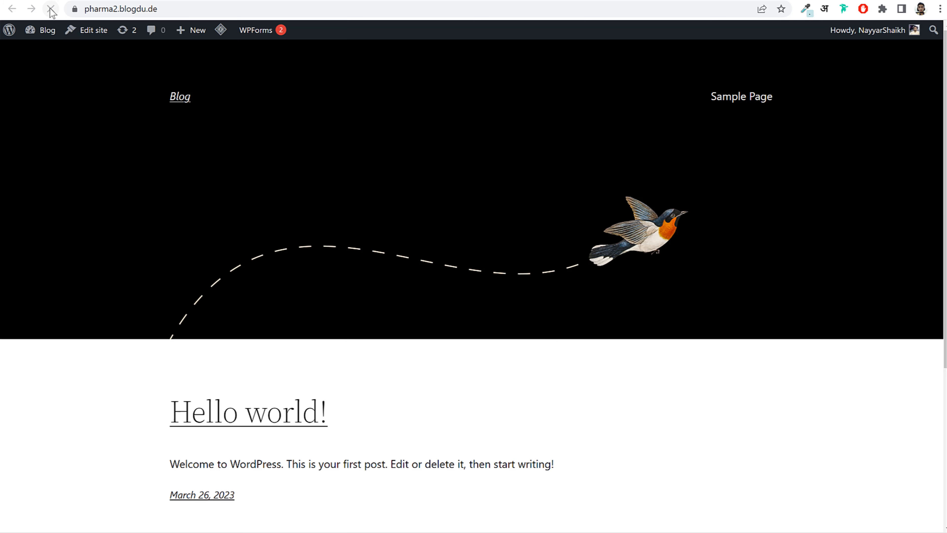
pyautogui.scroll(-5, 502, 242)
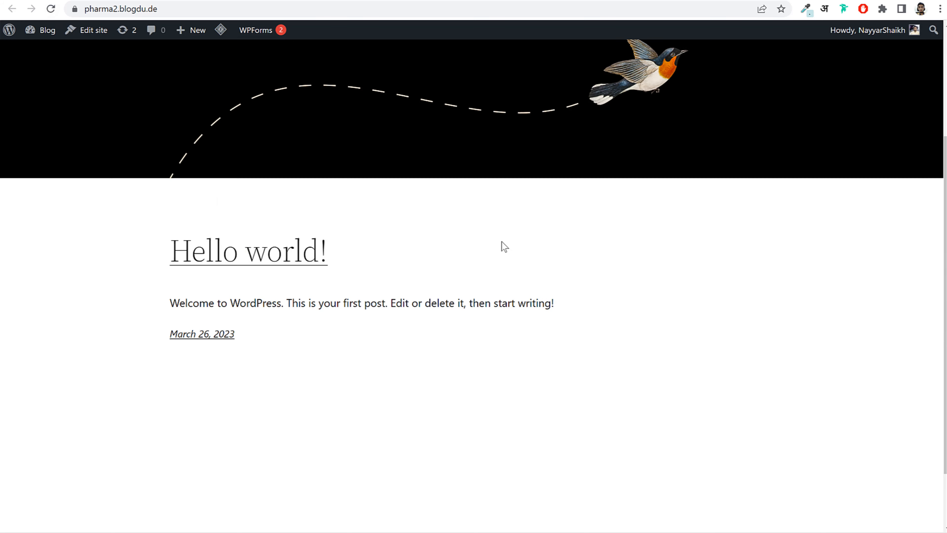
pyautogui.scroll(5, 501, 241)
pyautogui.click(93, 1)
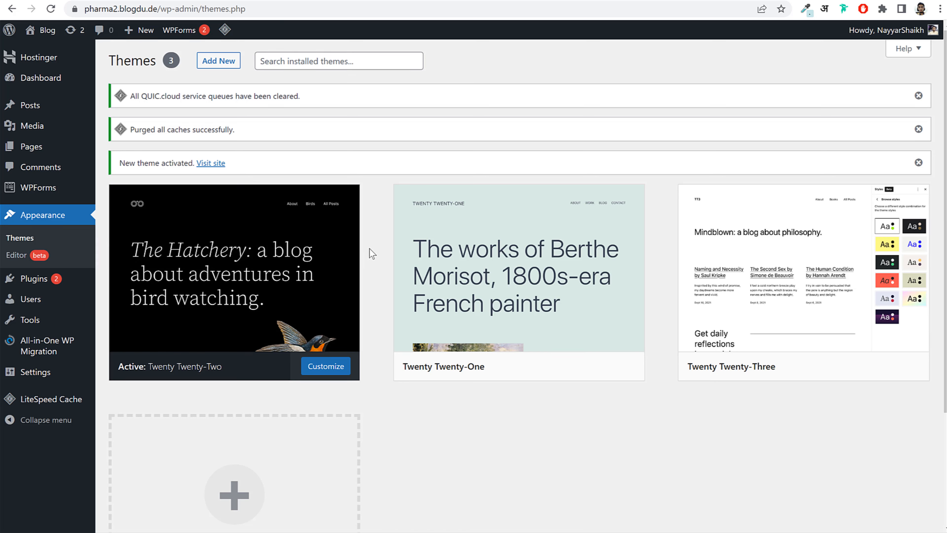
pyautogui.moveTo(527, 292)
pyautogui.scroll(-3, 526, 172)
# - Delete the Twenty Twenty-One and Twenty Twenty-Three themes, keeping only Twenty Twenty-Two
pyautogui.click(527, 172)
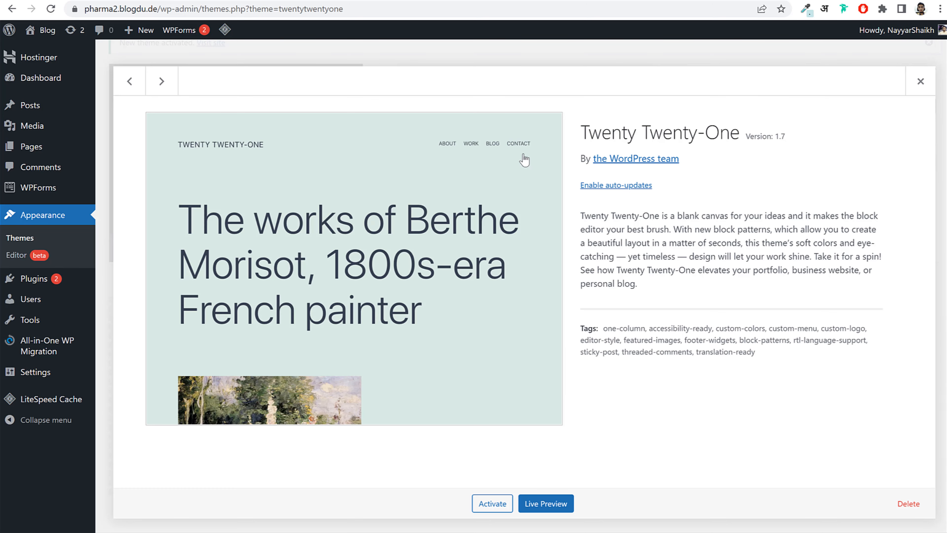
pyautogui.click(908, 503)
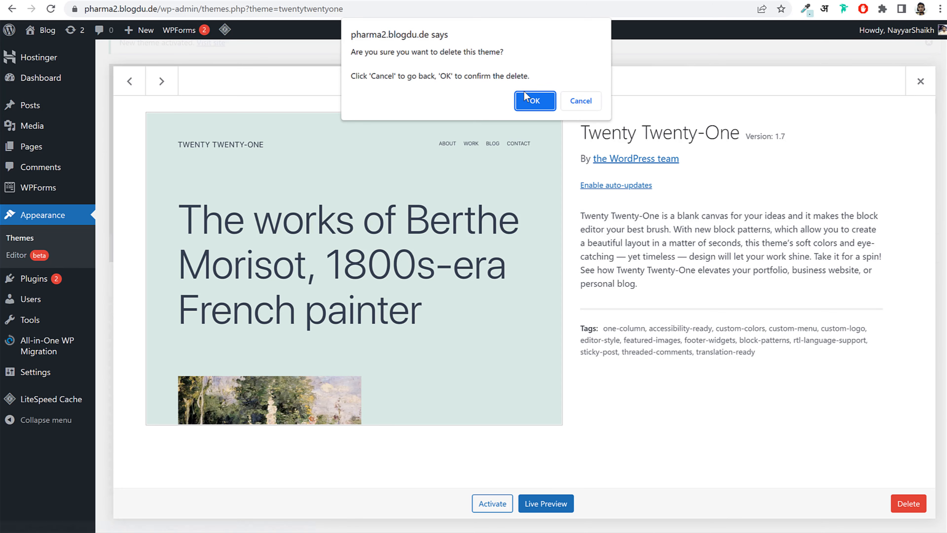
pyautogui.click(536, 99)
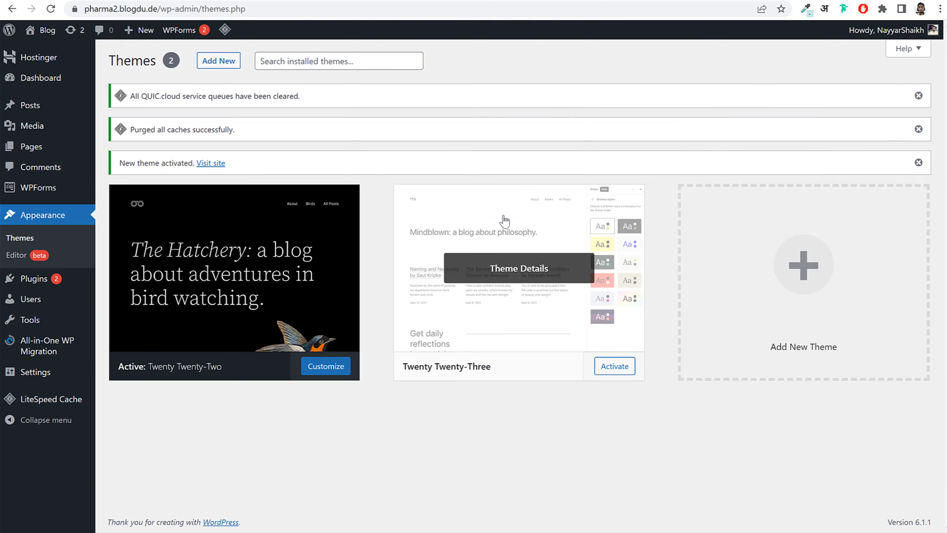
pyautogui.click(503, 220)
pyautogui.click(908, 504)
pyautogui.click(536, 100)
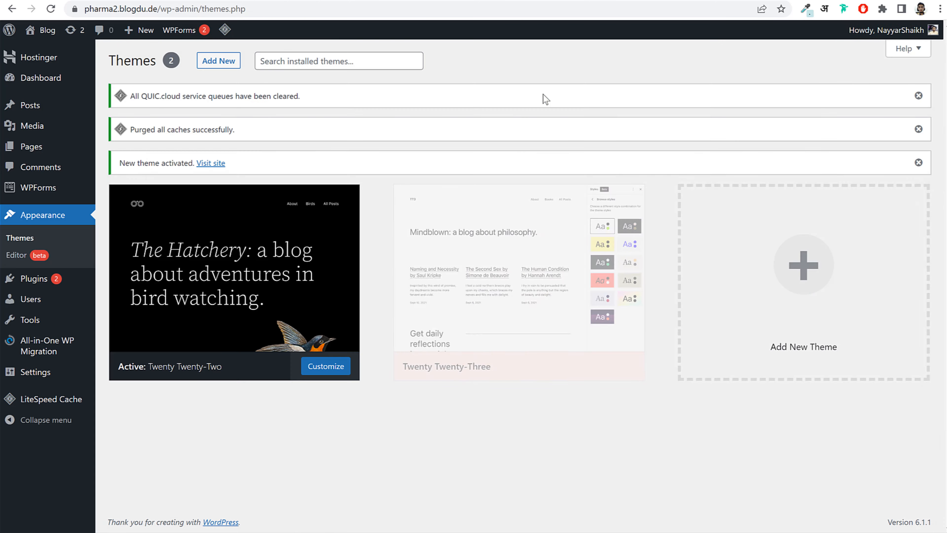
pyautogui.moveTo(577, 131); pyautogui.dragTo(742, 131)
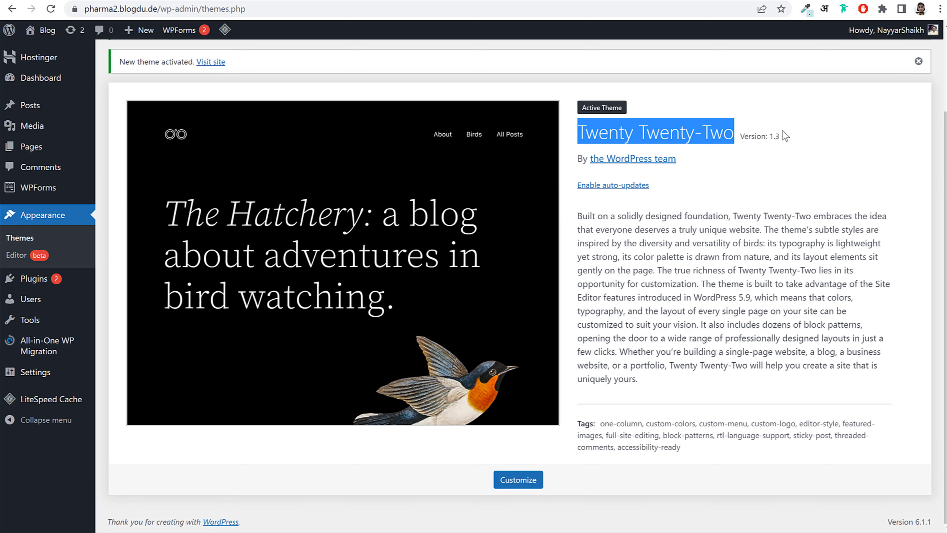
pyautogui.click(53, 284)
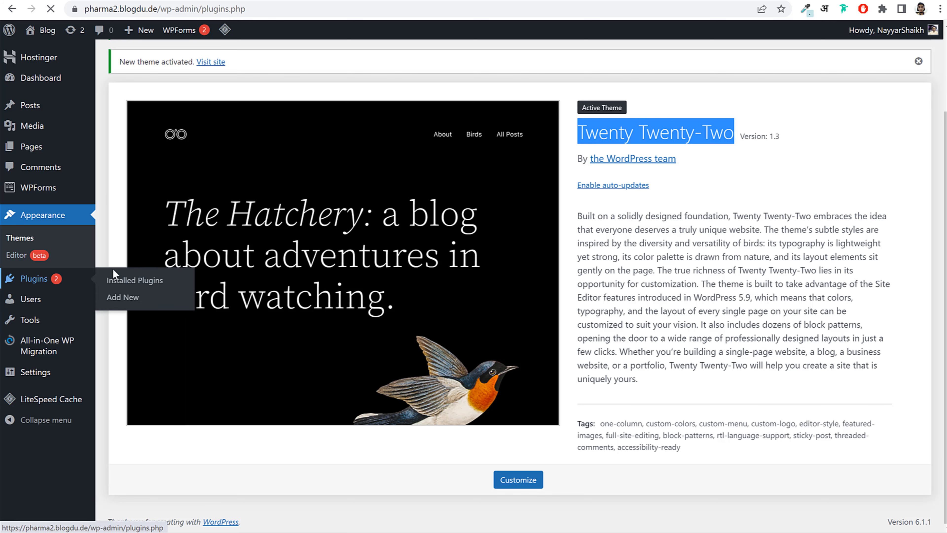
# - Look over the installed plugins, then scroll the pharma2 front page in Twenty Twenty-Two
pyautogui.scroll(-3, 376, 249)
pyautogui.scroll(3, 333, 202)
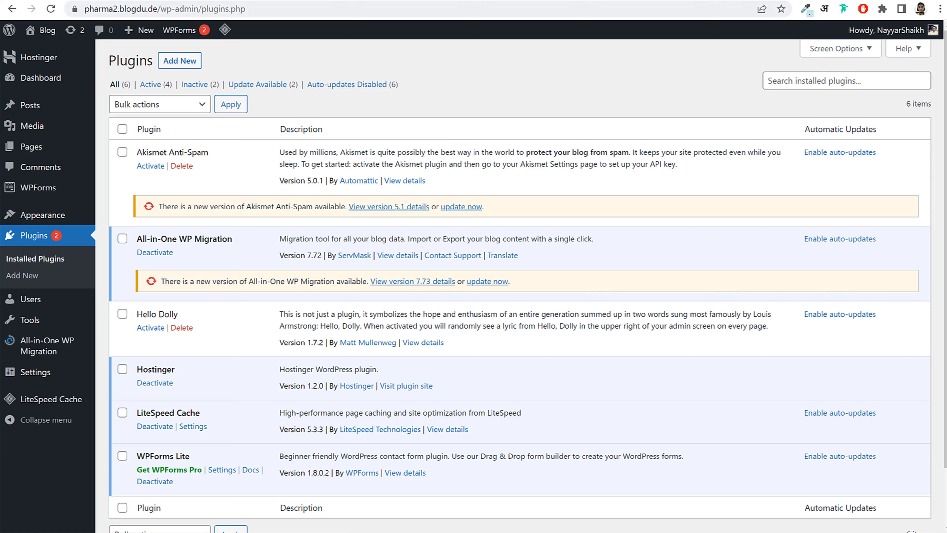
pyautogui.click(488, 1)
pyautogui.scroll(-5, 580, 313)
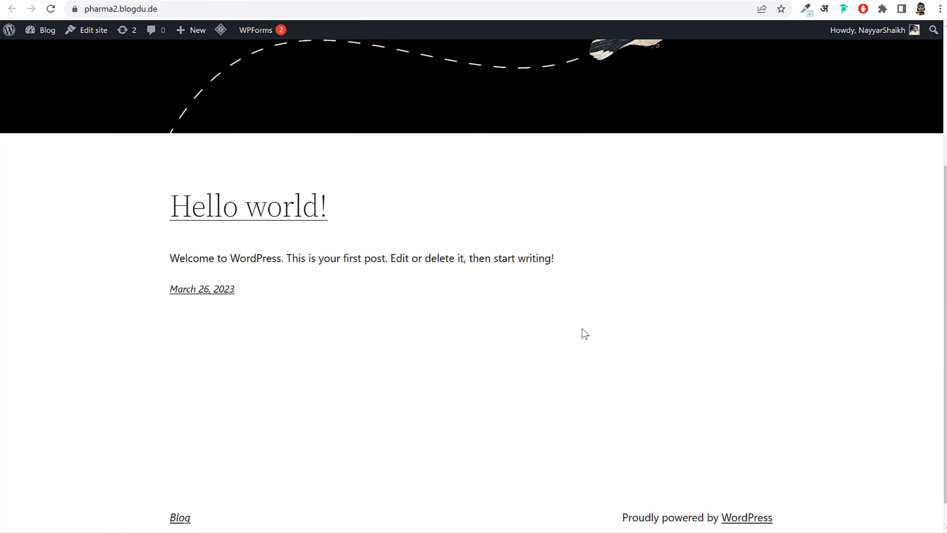
pyautogui.scroll(5, 385, 318)
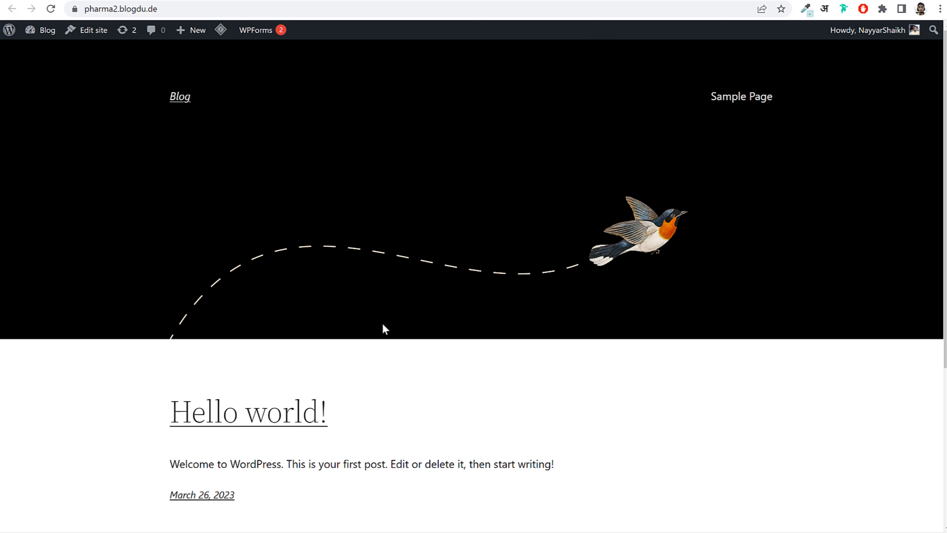
# - Browse the original Pharma store's Contact Us page and return to its home page
pyautogui.click(34, 1)
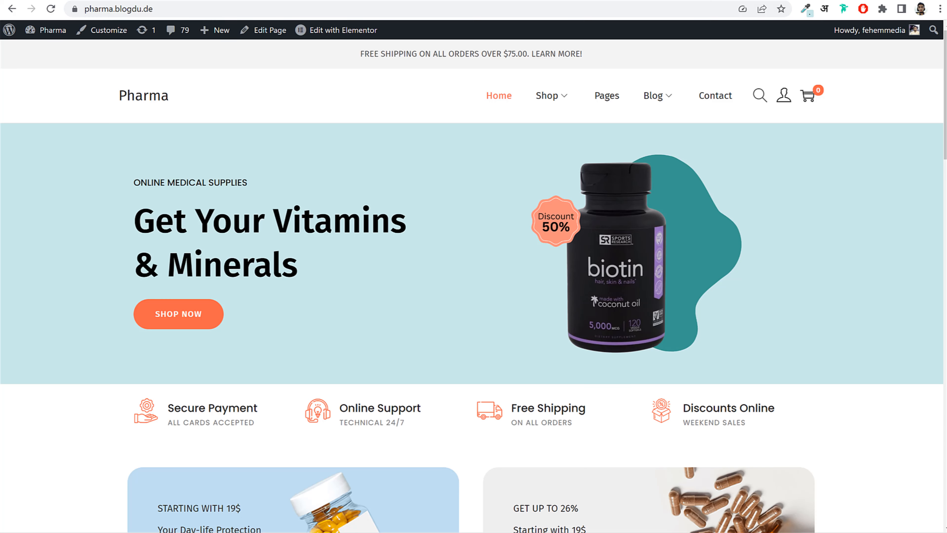
pyautogui.scroll(-10, 549, 276)
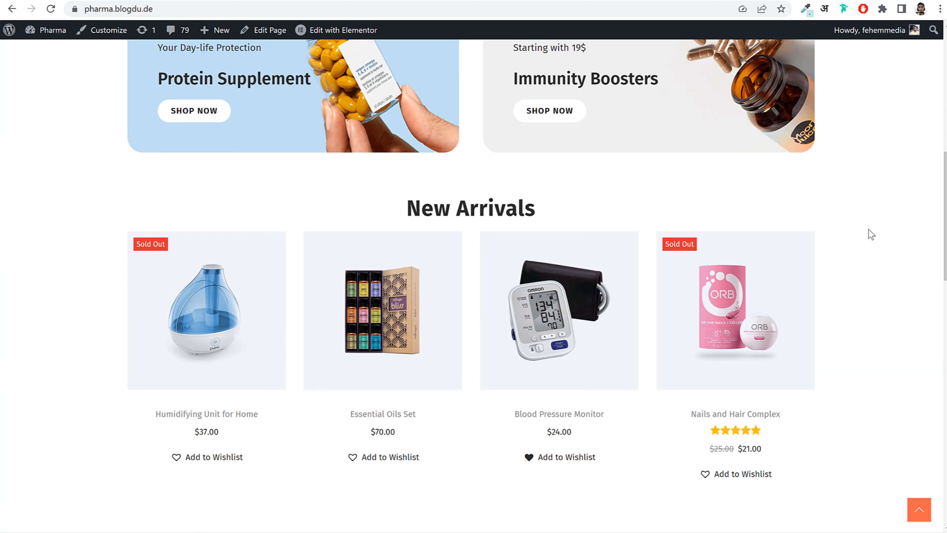
pyautogui.scroll(10, 851, 260)
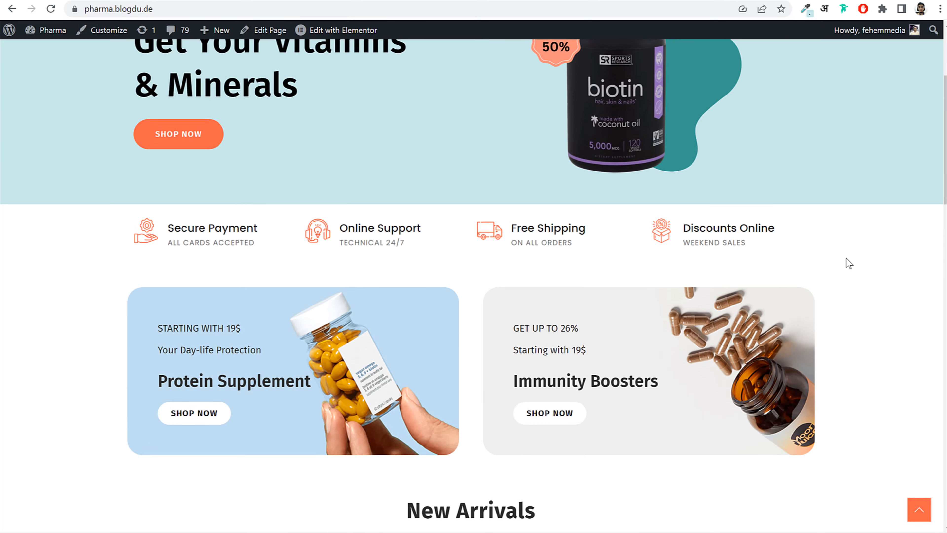
pyautogui.click(720, 98)
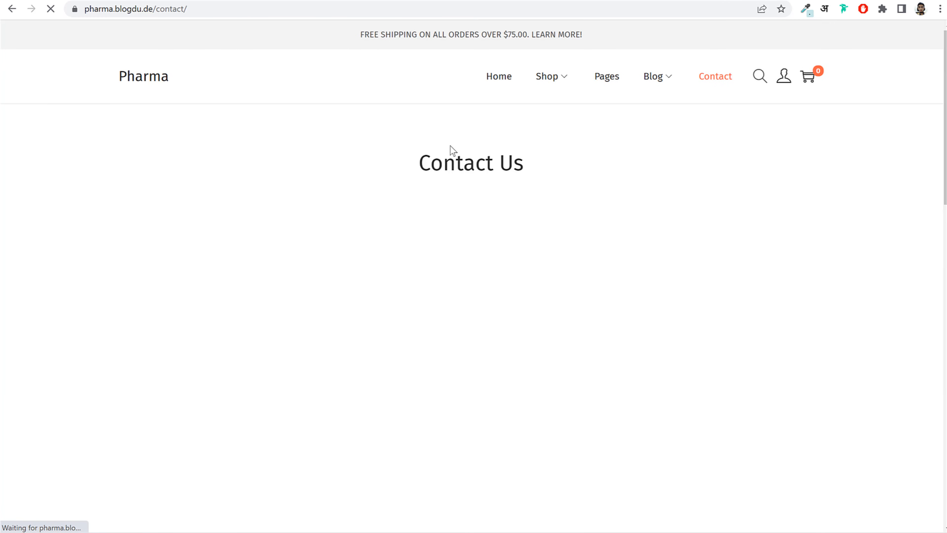
pyautogui.scroll(-15, 510, 277)
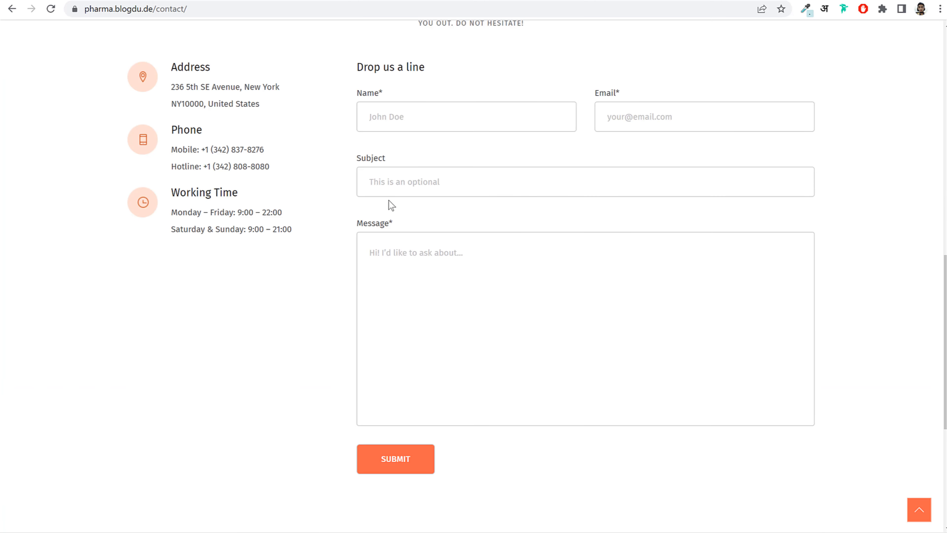
pyautogui.scroll(15, 378, 195)
pyautogui.click(139, 76)
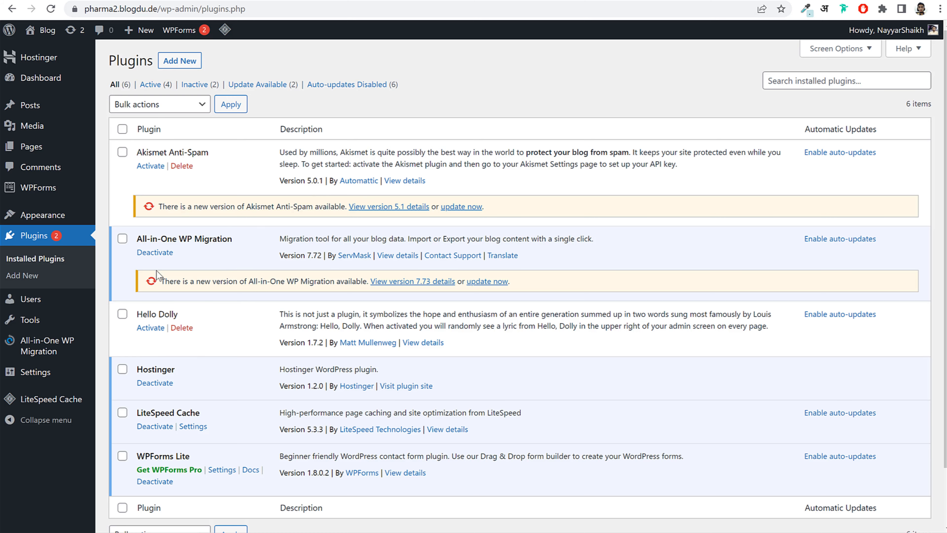
# - Deactivate the All-in-One WP Migration, Hostinger, LiteSpeed Cache and WPForms Lite plugins
pyautogui.click(155, 252)
pyautogui.click(164, 420)
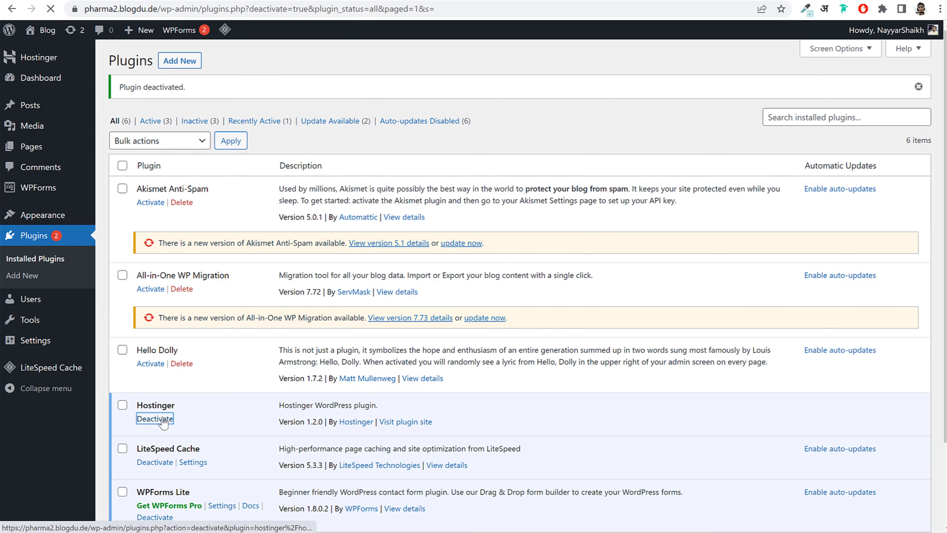
pyautogui.click(153, 463)
pyautogui.scroll(-3, 245, 435)
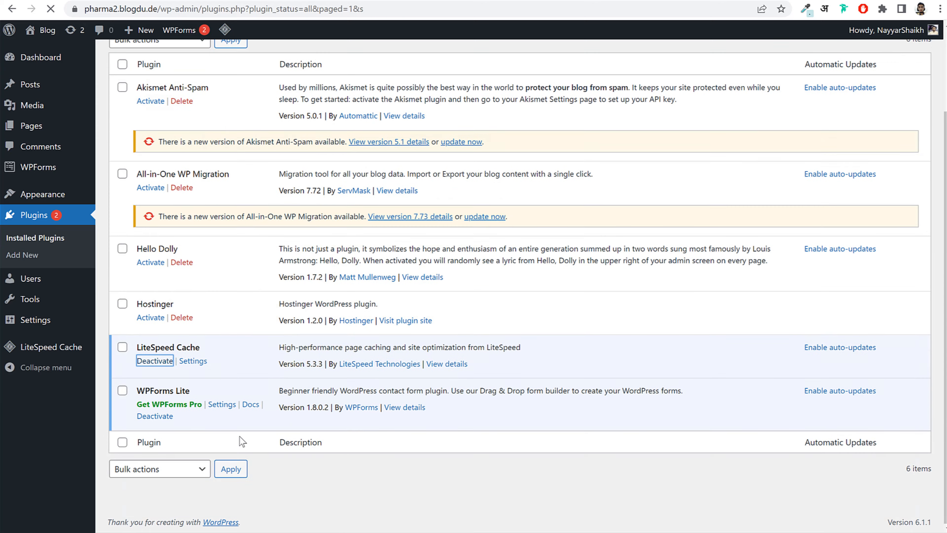
pyautogui.scroll(-3, 241, 428)
pyautogui.click(155, 415)
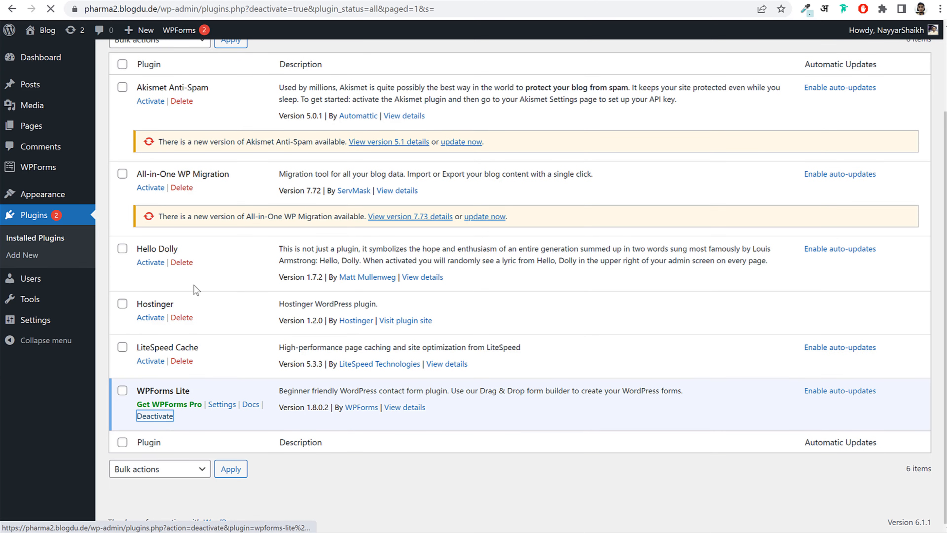
pyautogui.scroll(-3, 283, 239)
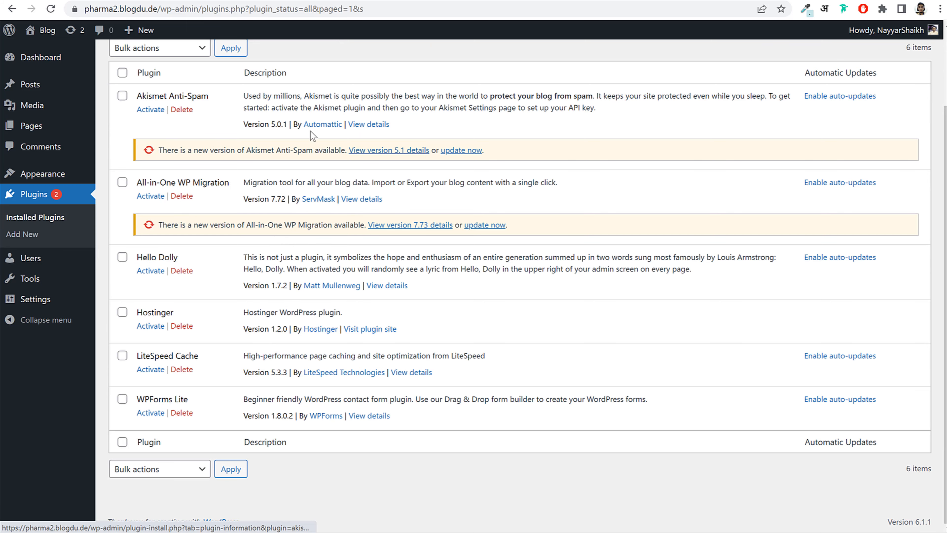
# - Bulk-delete every plugin except LiteSpeed Cache
pyautogui.click(122, 73)
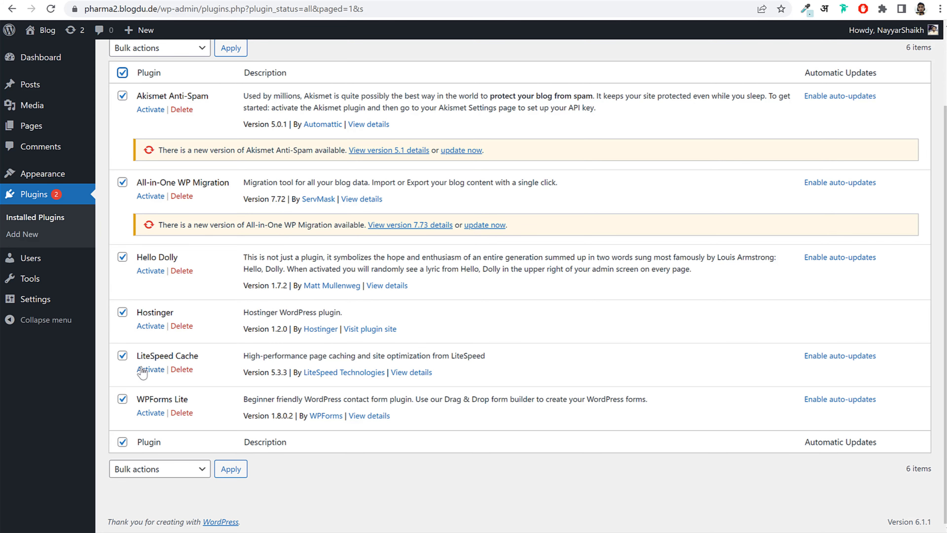
pyautogui.click(171, 49)
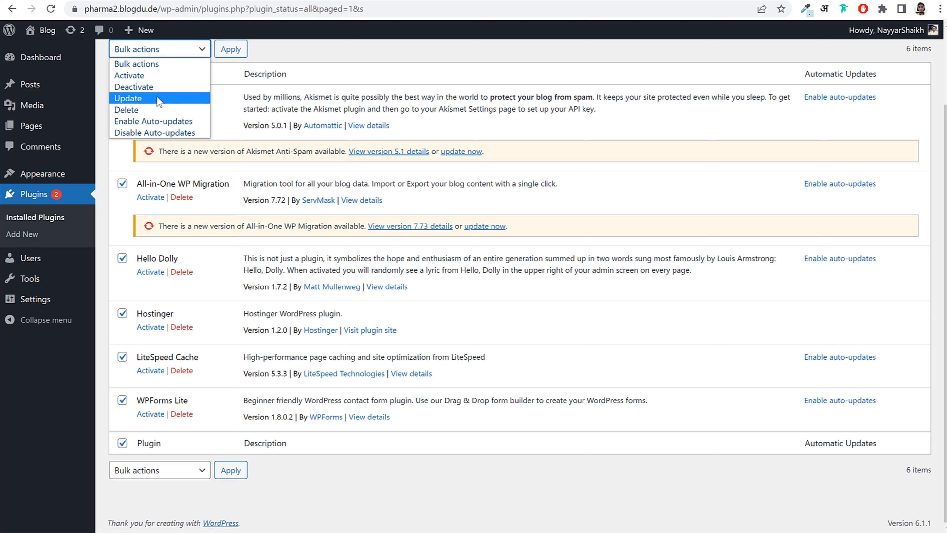
pyautogui.click(150, 110)
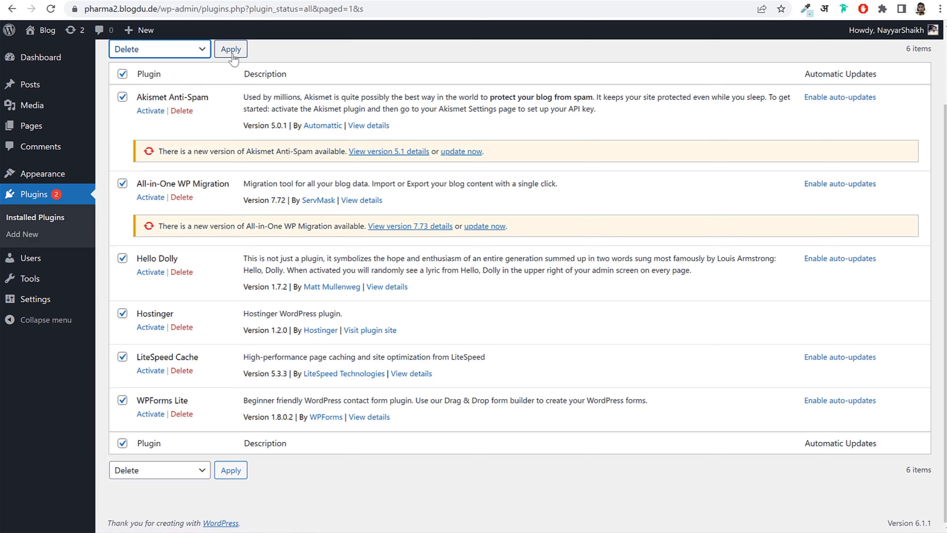
pyautogui.moveTo(136, 357); pyautogui.dragTo(197, 355)
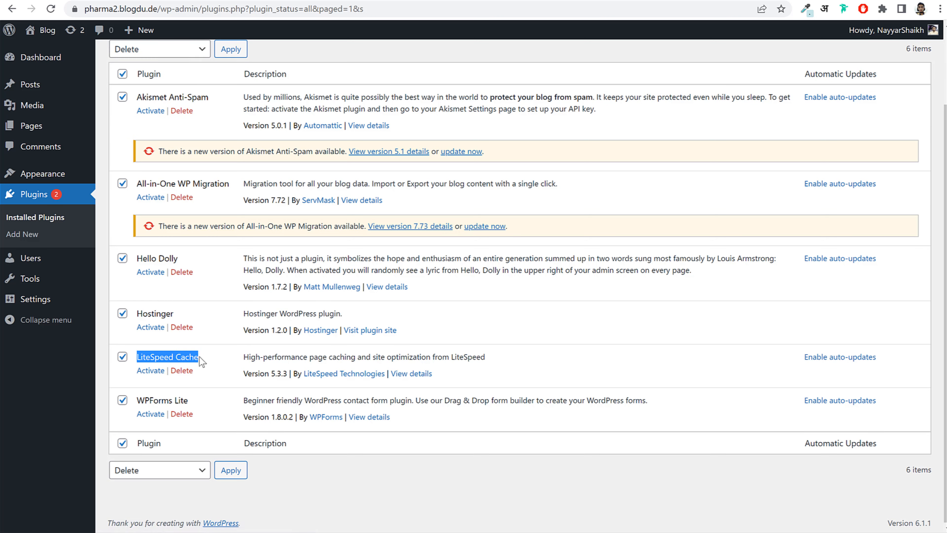
pyautogui.click(122, 357)
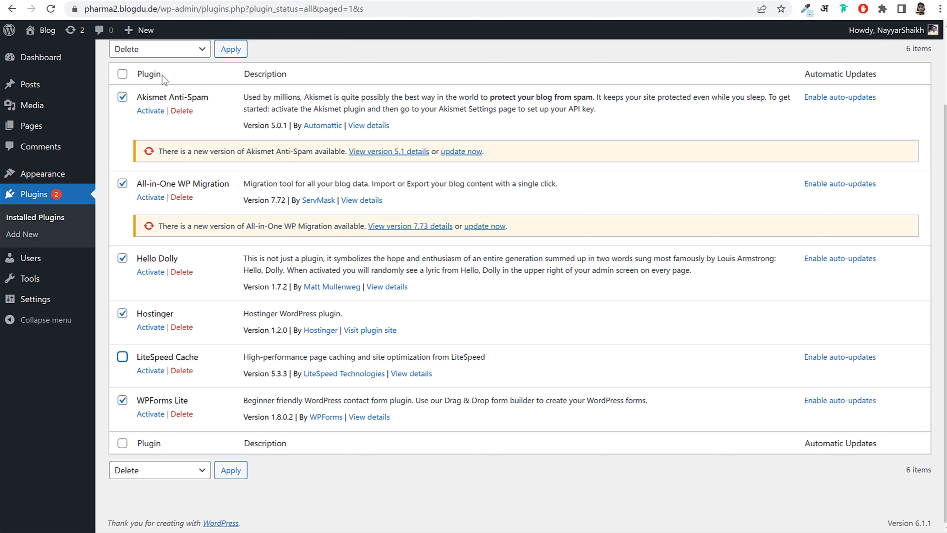
pyautogui.click(231, 49)
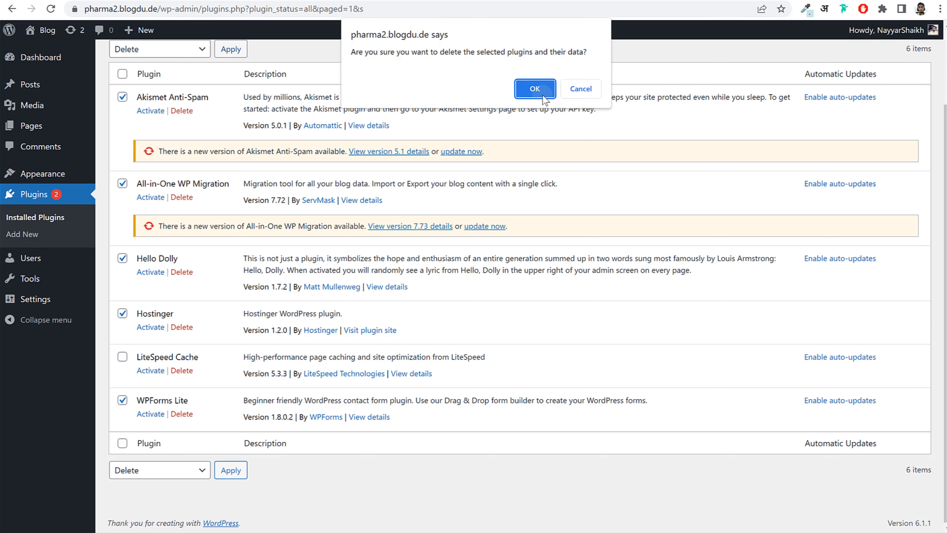
pyautogui.click(535, 89)
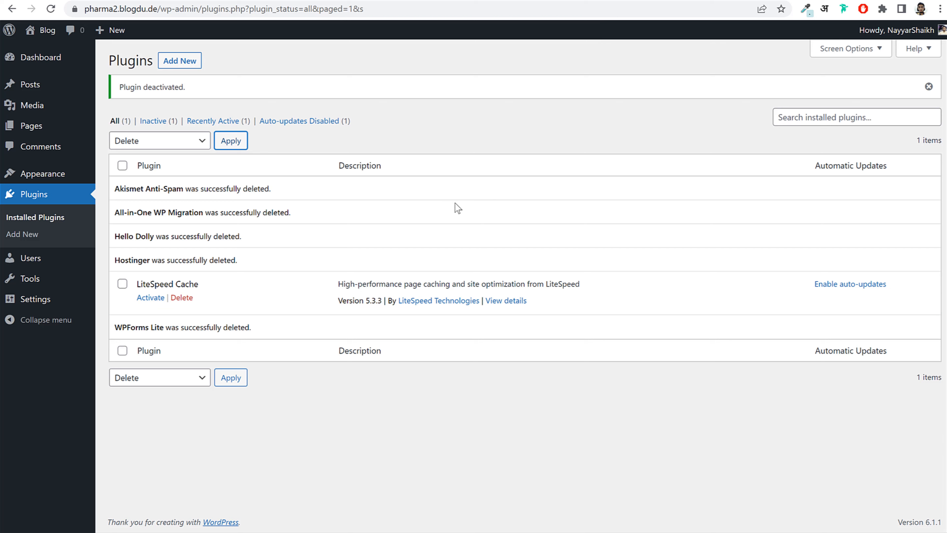
pyautogui.moveTo(135, 282); pyautogui.dragTo(222, 288)
pyautogui.click(197, 274)
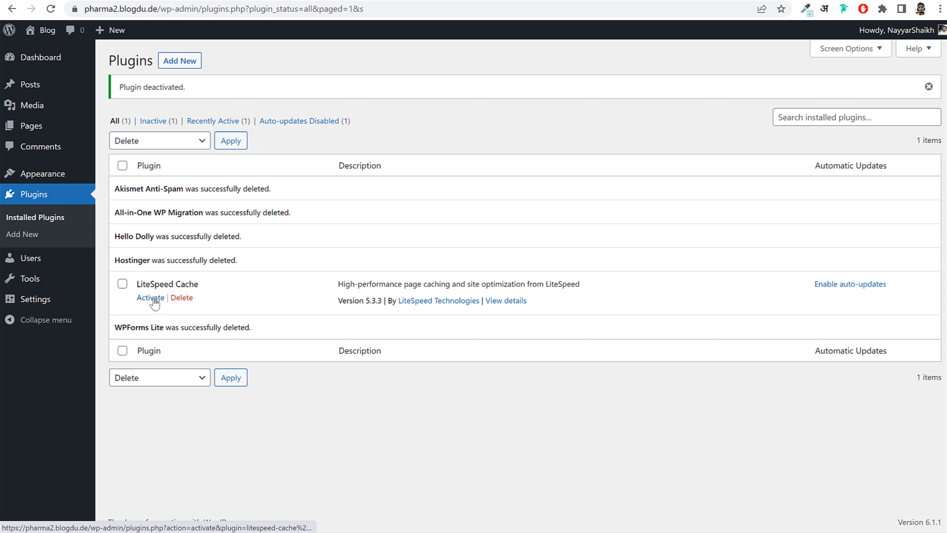
# - In General settings, set the site title to 'BloggDude' and the tagline to 'Pharma Shop'
pyautogui.click(43, 305)
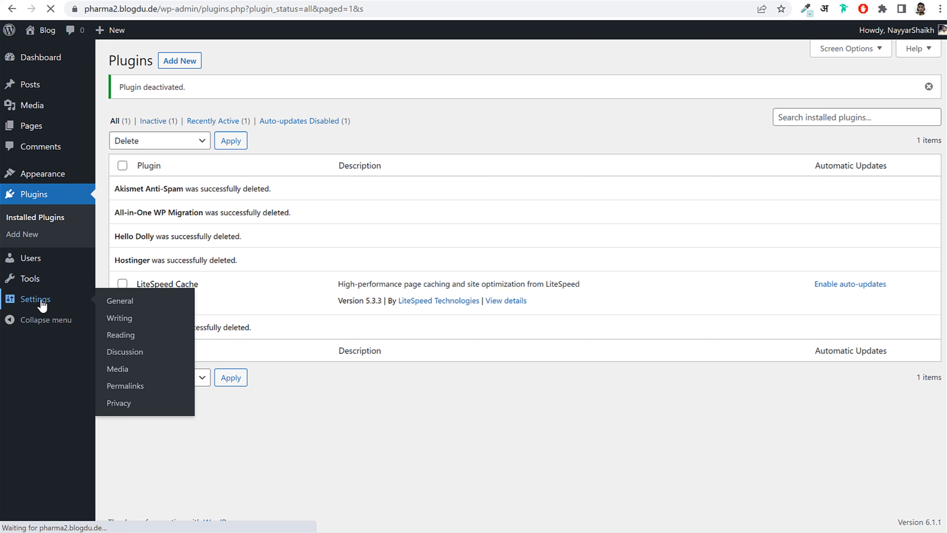
pyautogui.moveTo(110, 95); pyautogui.dragTo(167, 98)
pyautogui.doubleClick(319, 96)
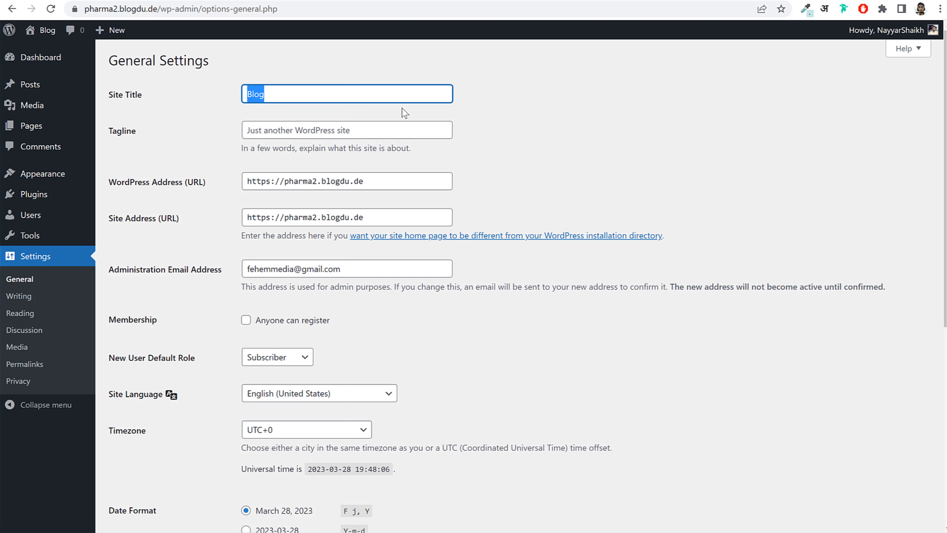
pyautogui.press('Right')
pyautogui.write('gDude')
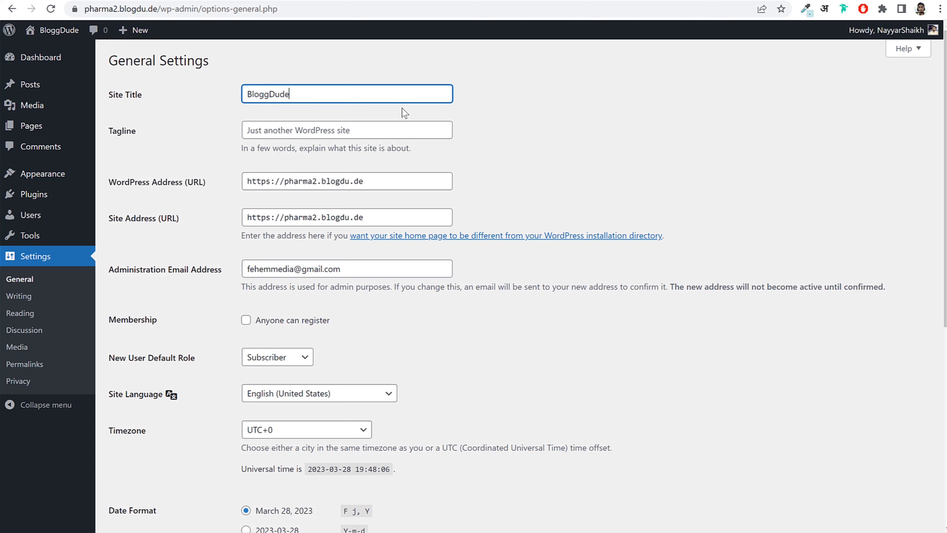
pyautogui.click(379, 131)
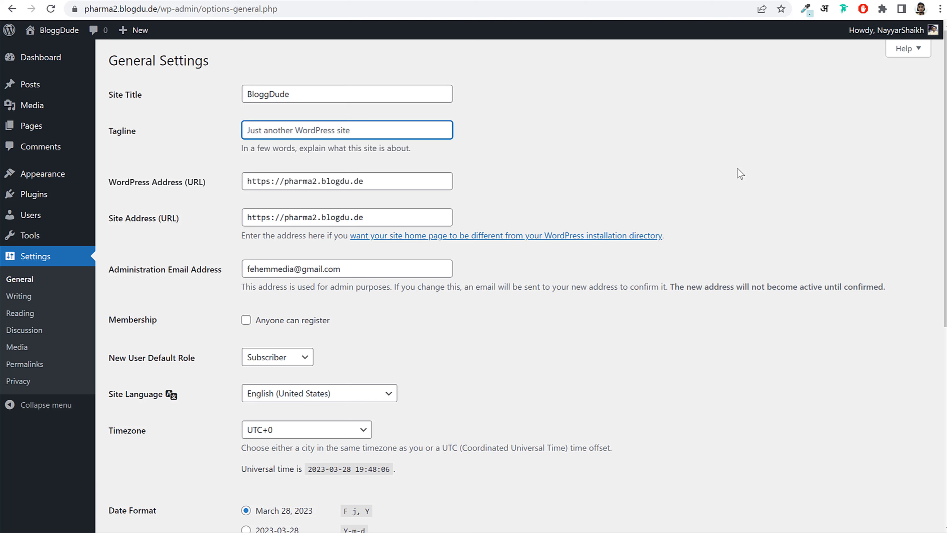
pyautogui.write('Pharma Shopo')
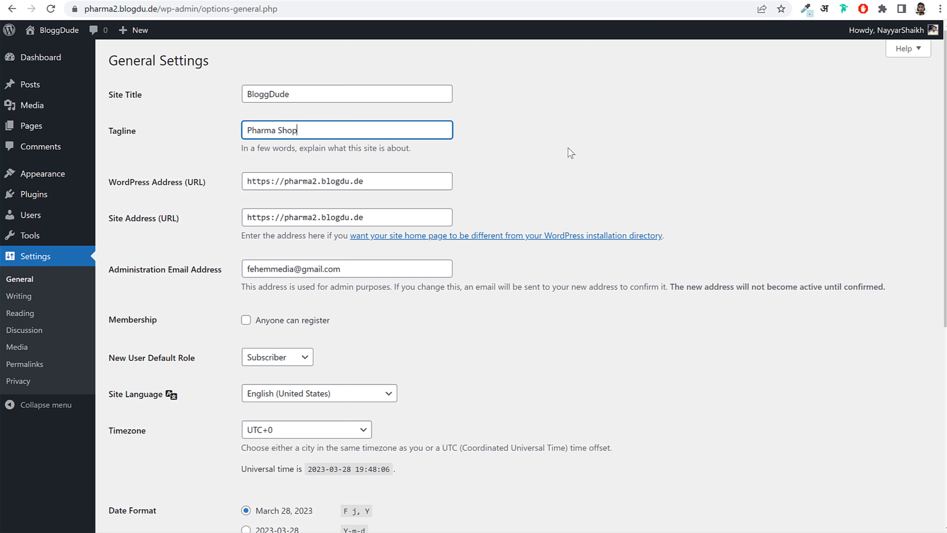
pyautogui.click(638, 146)
# - Enable Membership so that anyone can register on the site
pyautogui.scroll(-5, 565, 164)
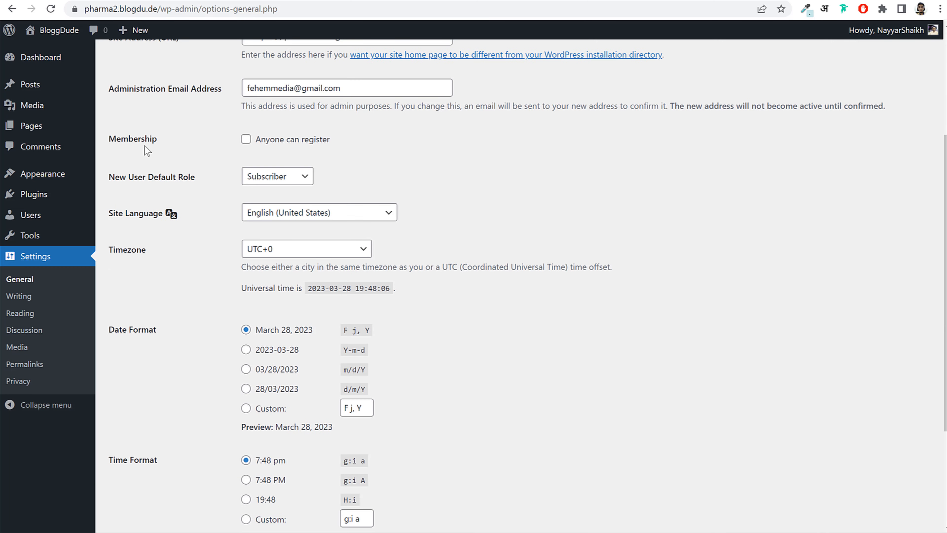
pyautogui.moveTo(112, 139); pyautogui.dragTo(188, 139)
pyautogui.click(261, 144)
pyautogui.moveTo(330, 140); pyautogui.dragTo(265, 144)
pyautogui.click(205, 158)
# - Set the timezone to Kolkata, save the settings, and go to Permalink Settings
pyautogui.scroll(-3, 596, 201)
pyautogui.click(308, 130)
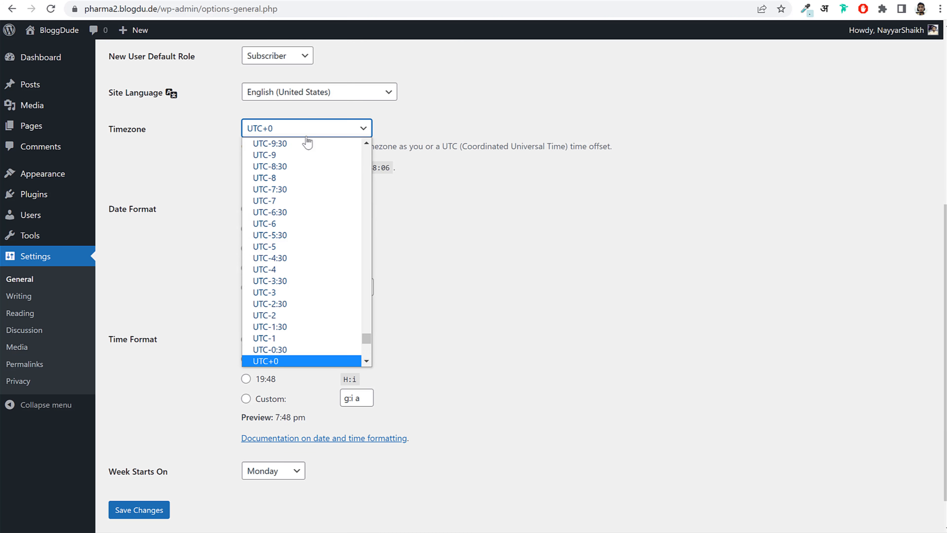
pyautogui.write('kolkata')
pyautogui.press('Return')
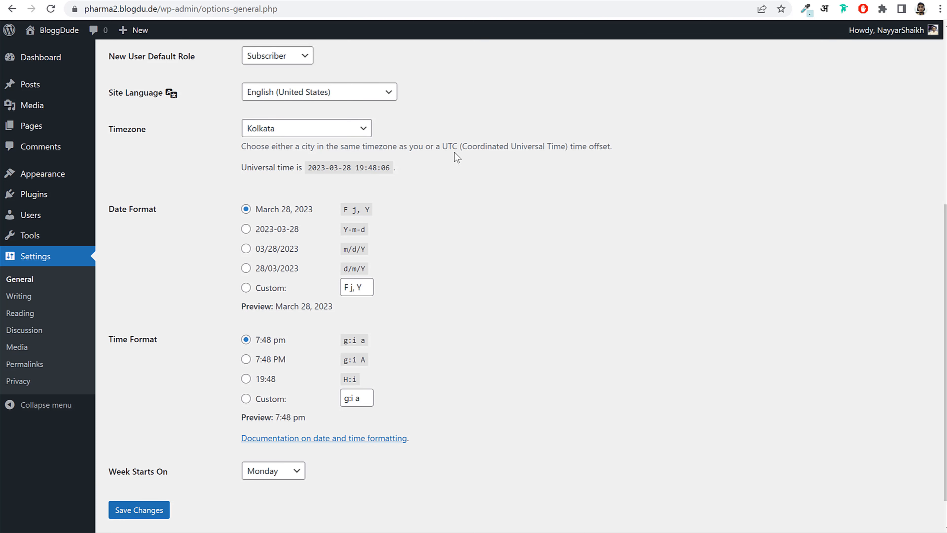
pyautogui.click(130, 519)
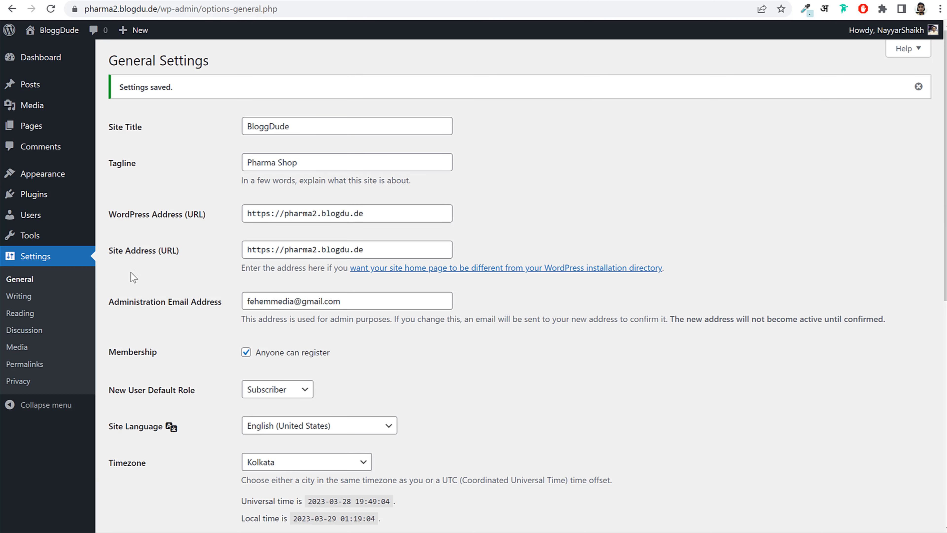
pyautogui.click(37, 367)
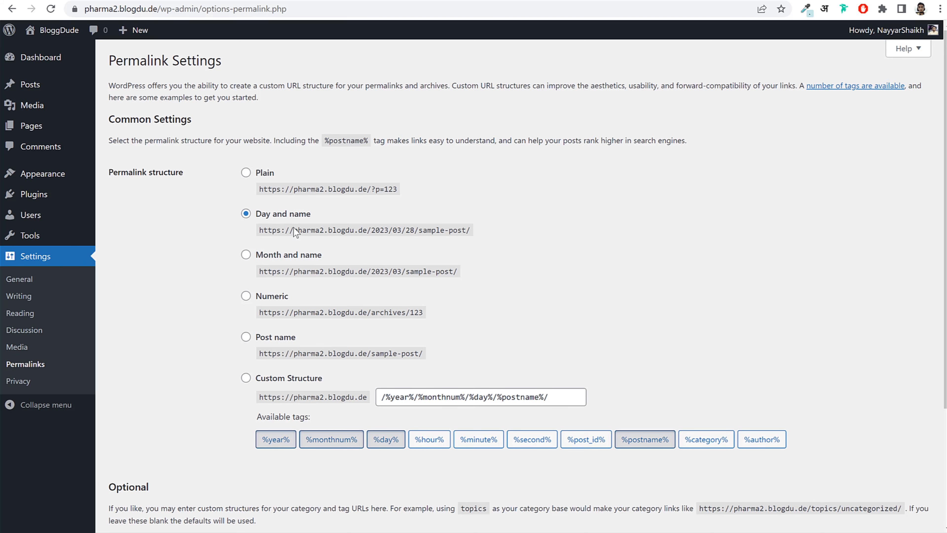
# - Save Post name permalinks, then return to the hPanel Websites list
pyautogui.scroll(-2, 627, 224)
pyautogui.click(271, 336)
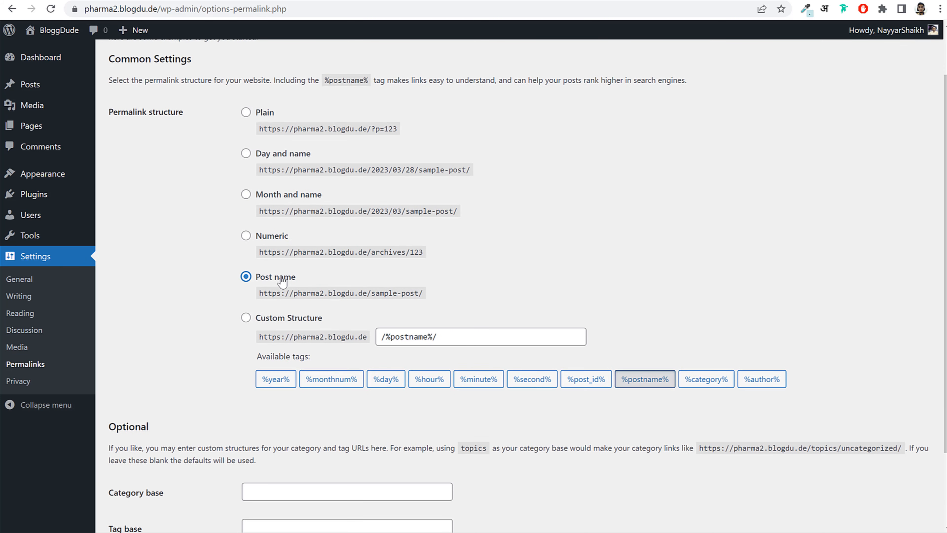
pyautogui.moveTo(306, 283); pyautogui.dragTo(262, 279)
pyautogui.scroll(-3, 261, 392)
pyautogui.click(143, 472)
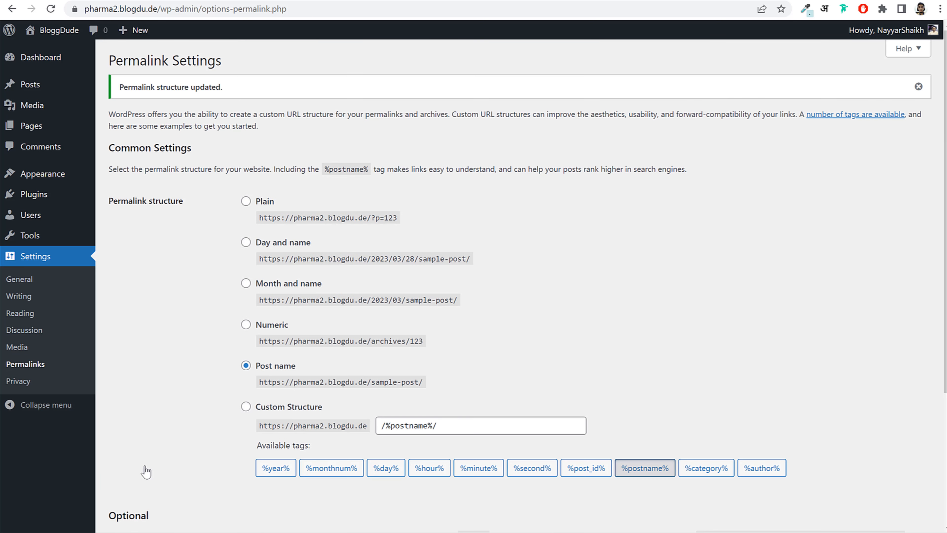
pyautogui.click(52, 59)
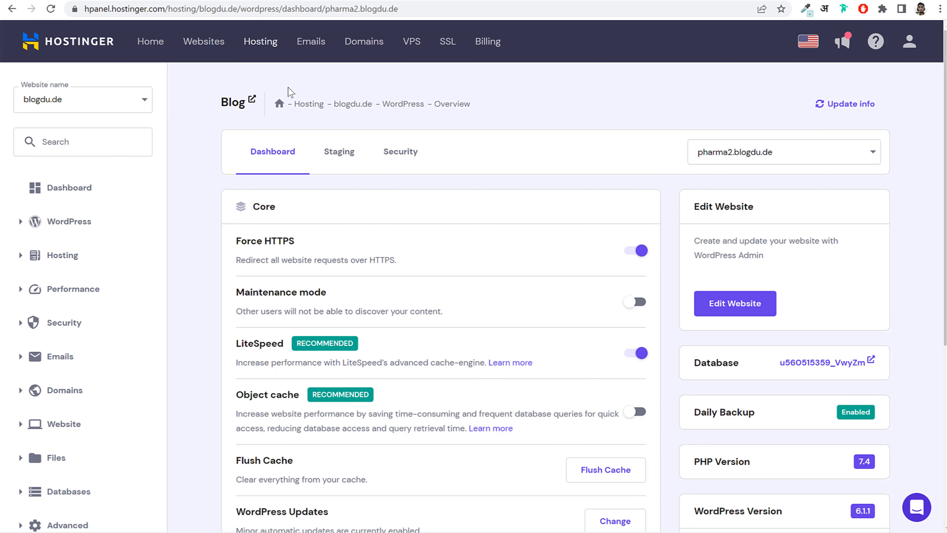
pyautogui.click(209, 43)
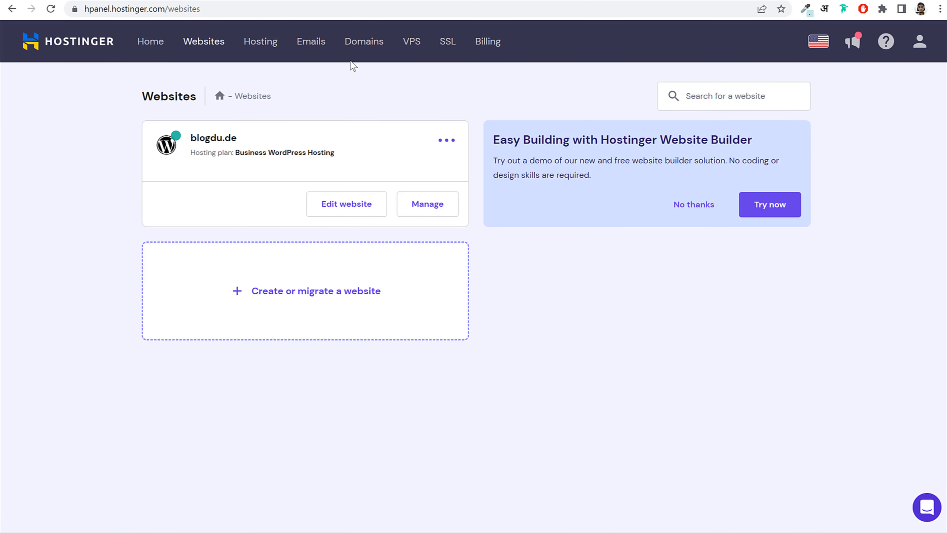
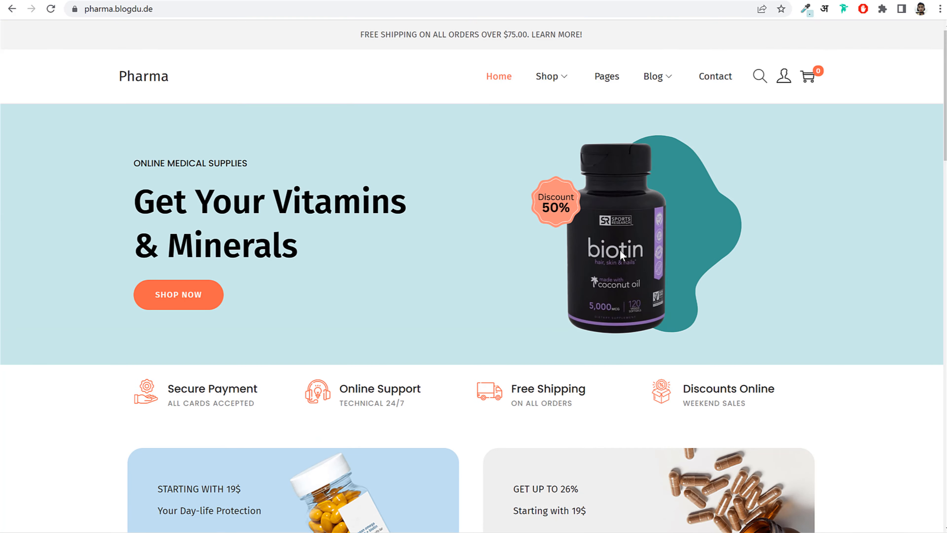
# - Find the Woostify theme by searching 'woo', then install and activate it
pyautogui.scroll(-10, 632, 260)
pyautogui.scroll(-3, 633, 260)
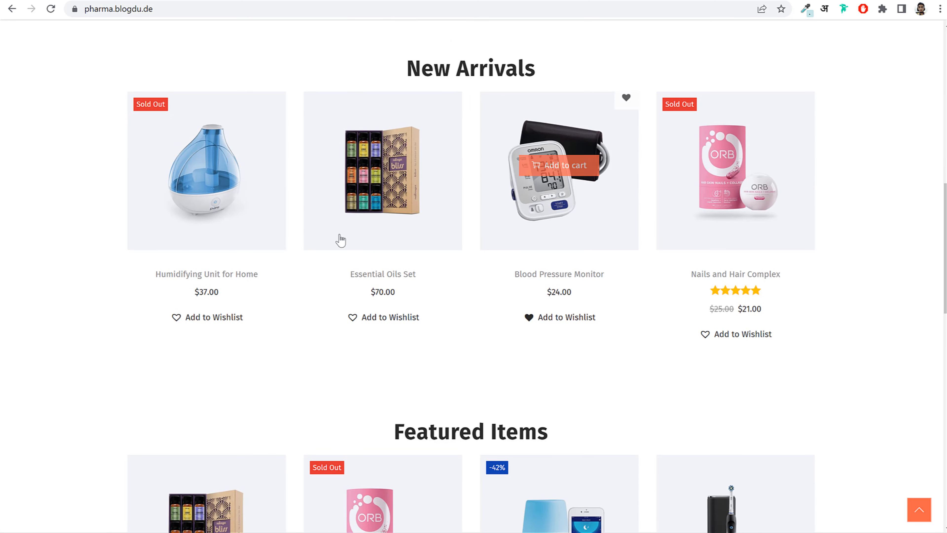
pyautogui.scroll(-6, 535, 291)
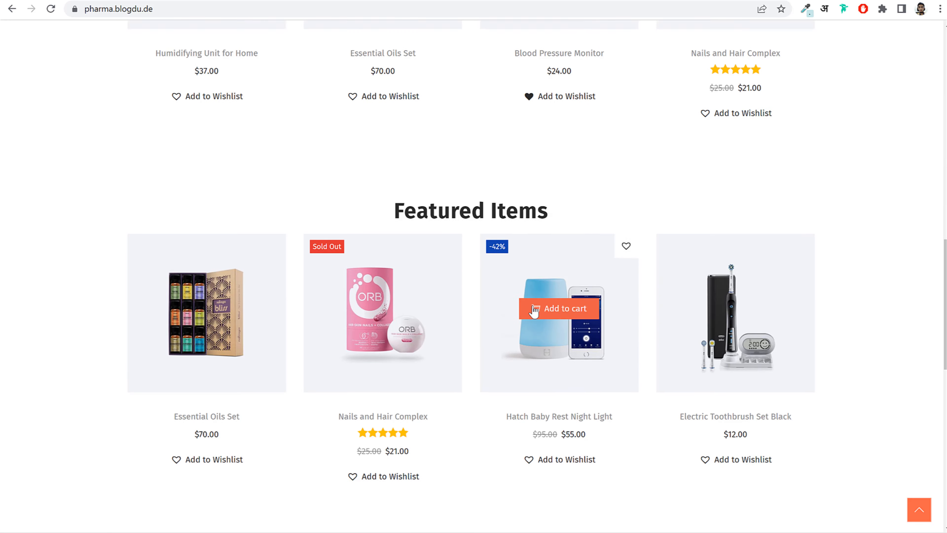
pyautogui.scroll(20, 541, 336)
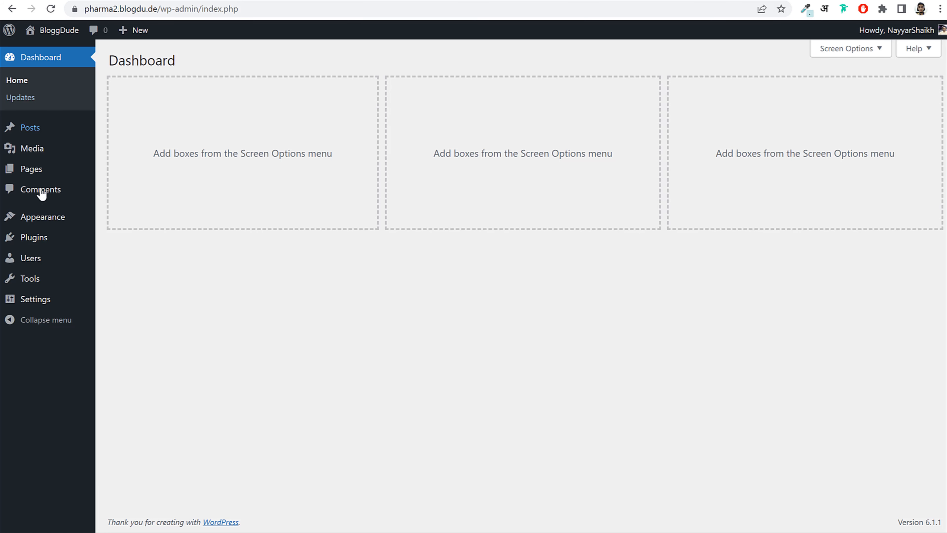
pyautogui.click(39, 222)
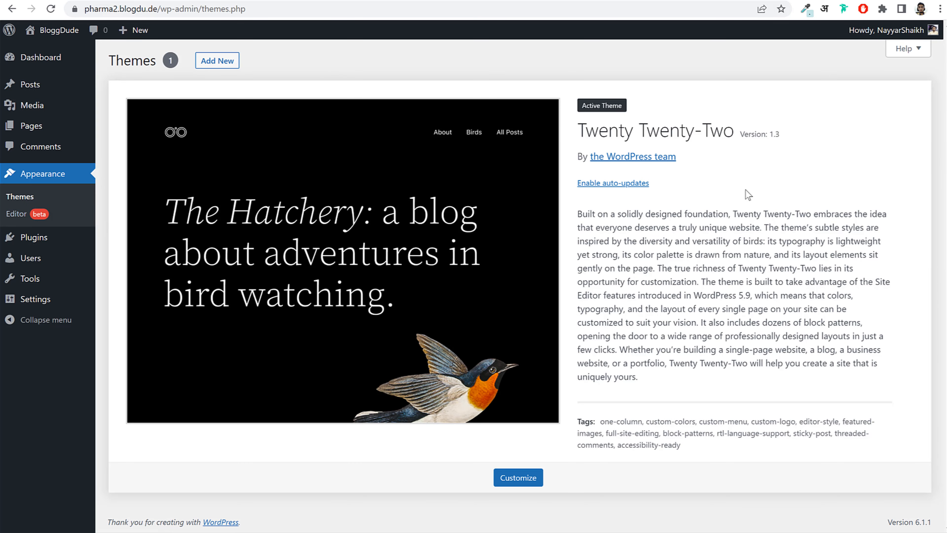
pyautogui.click(214, 62)
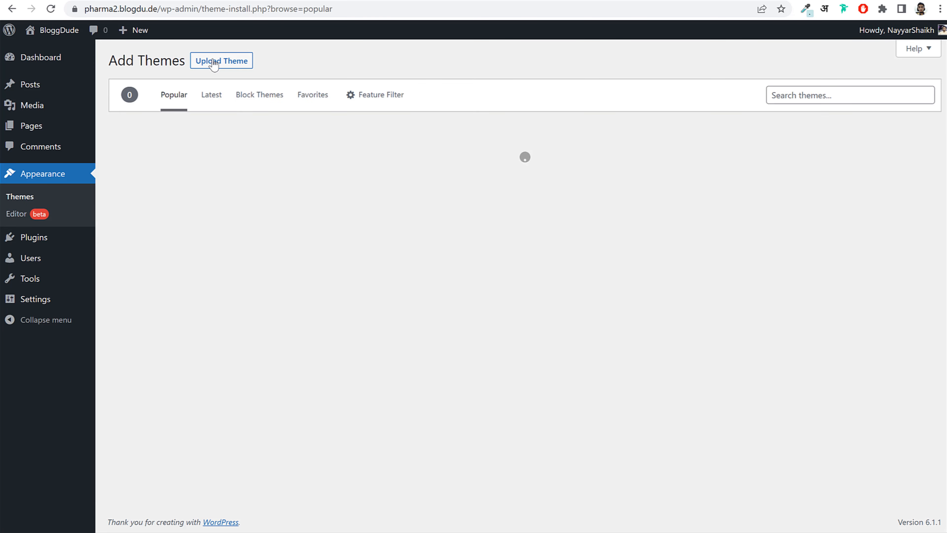
pyautogui.click(833, 94)
pyautogui.write('woostify')
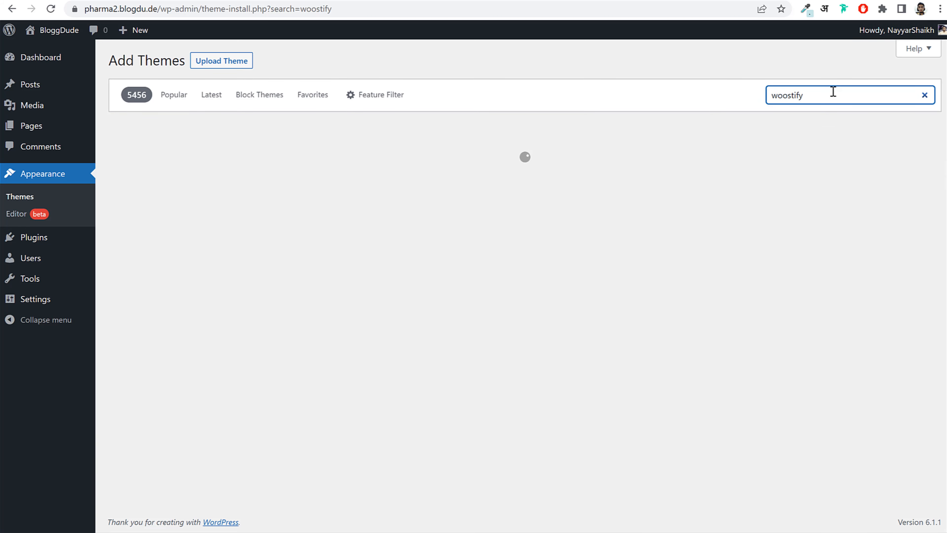
pyautogui.moveTo(108, 317); pyautogui.dragTo(173, 317)
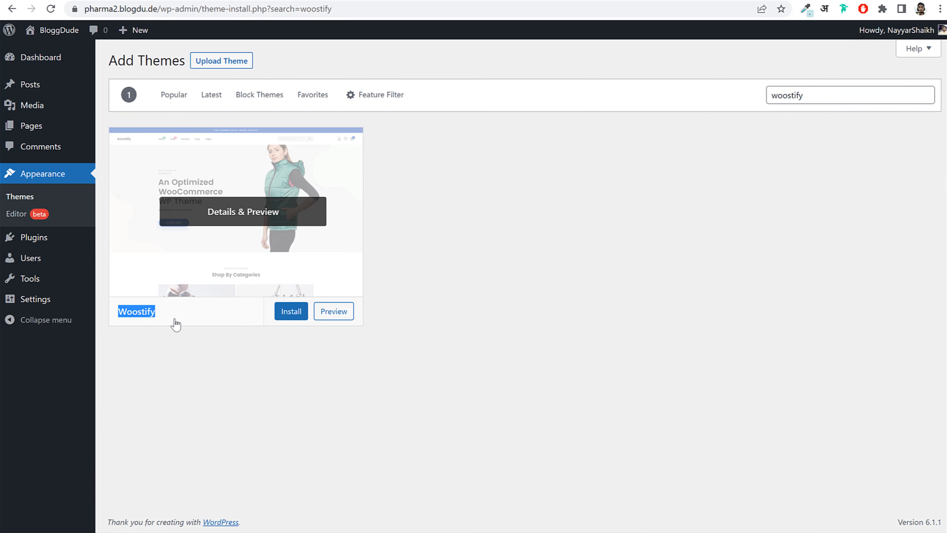
pyautogui.click(175, 318)
pyautogui.click(15, 33)
pyautogui.click(292, 318)
pyautogui.click(293, 359)
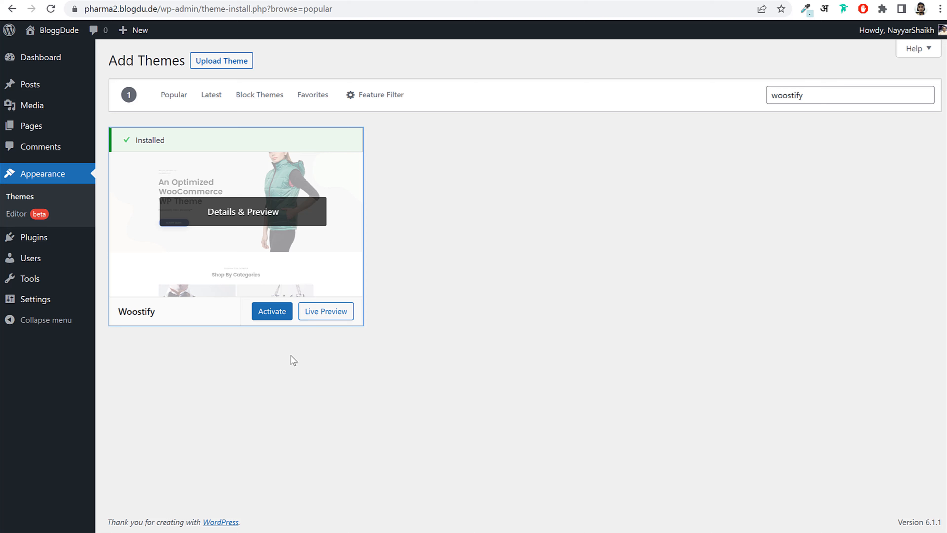
pyautogui.click(272, 312)
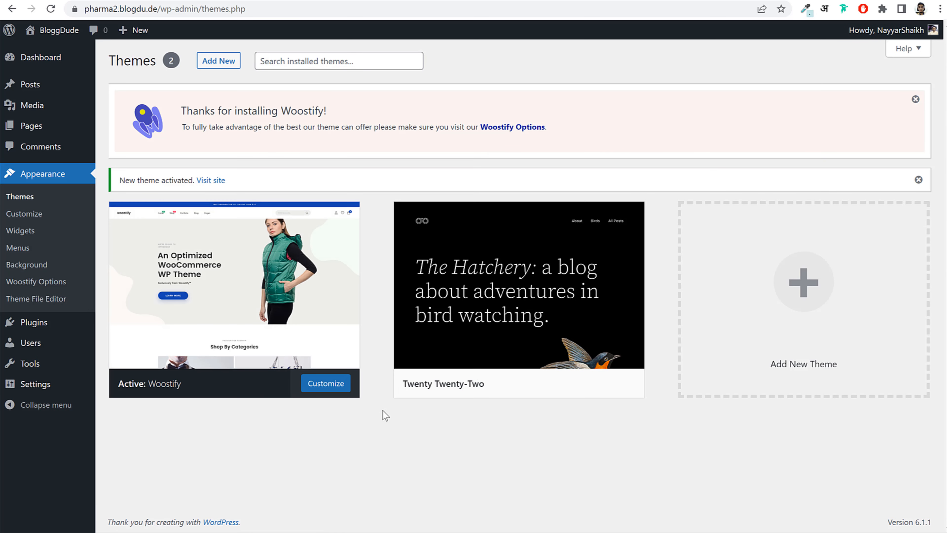
# - Delete the Twenty Twenty-Two theme and enable auto-updates for Woostify
pyautogui.moveTo(455, 316)
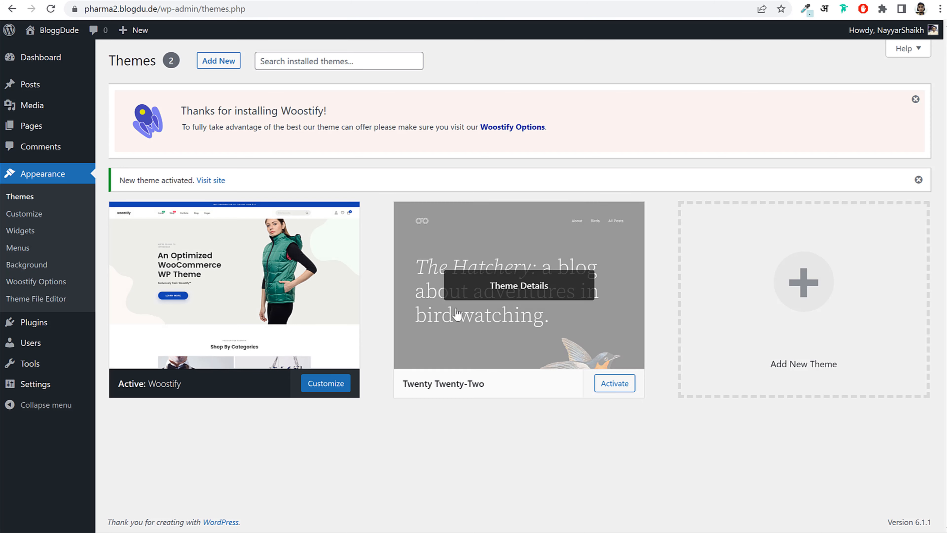
pyautogui.click(496, 310)
pyautogui.click(909, 504)
pyautogui.click(538, 98)
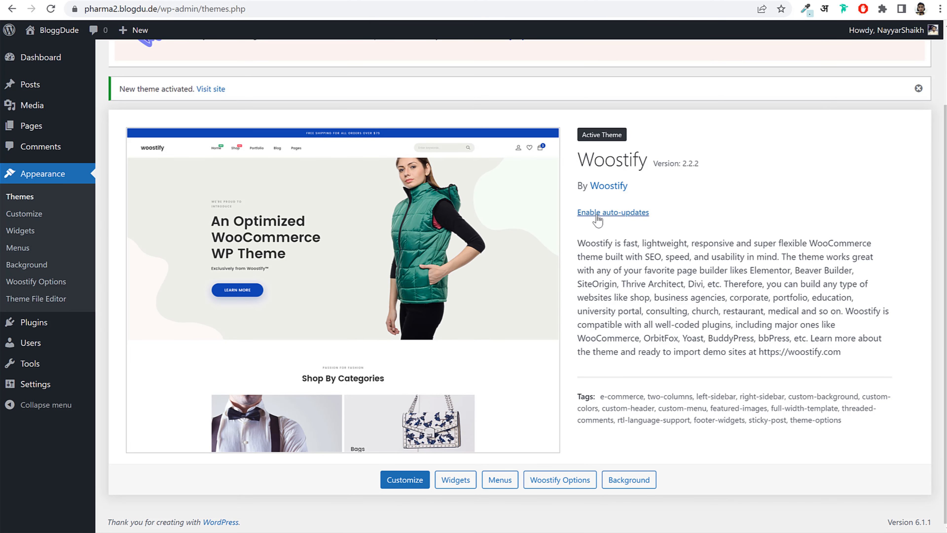
pyautogui.click(616, 215)
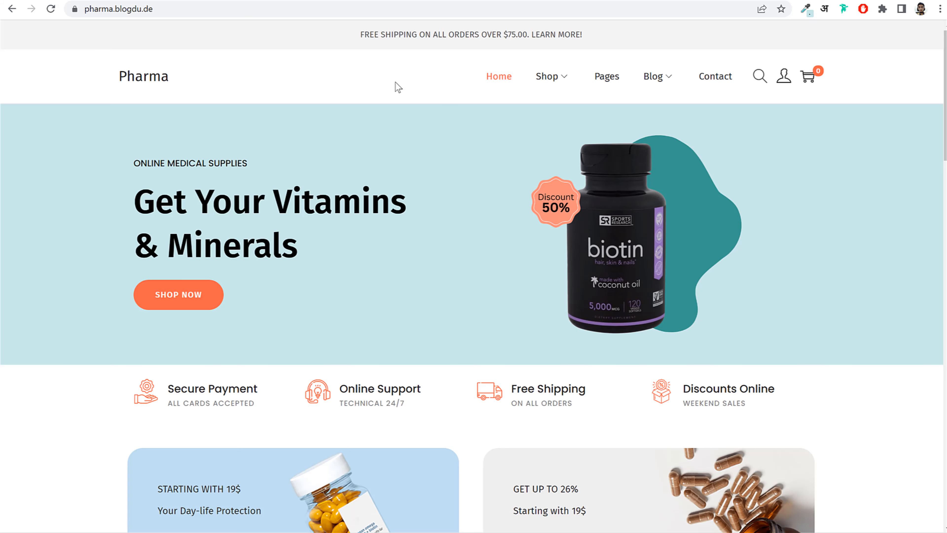
pyautogui.scroll(-20, 663, 236)
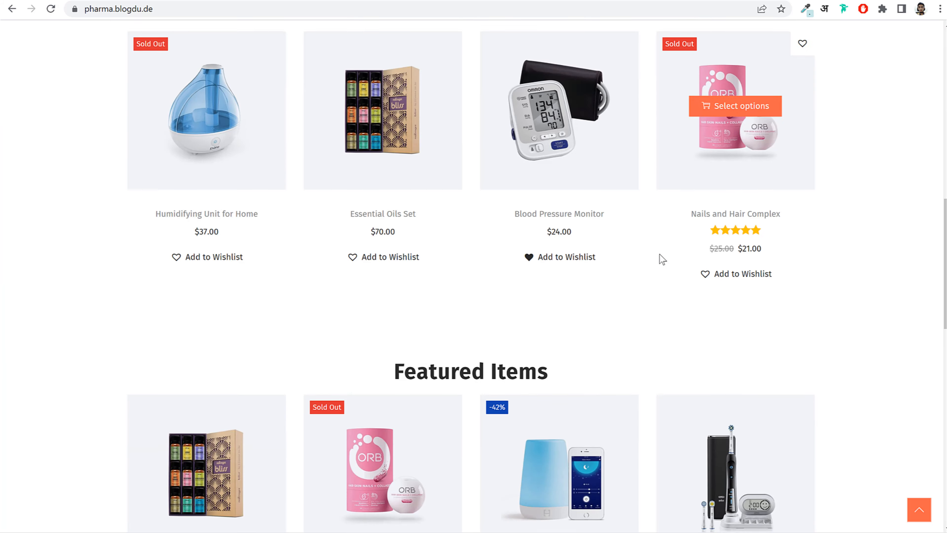
pyautogui.scroll(20, 658, 272)
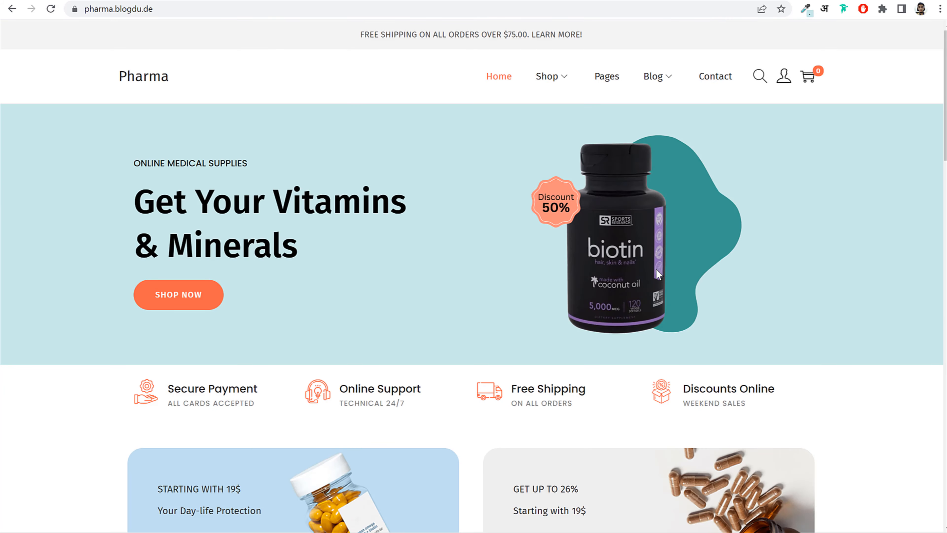
pyautogui.scroll(-10, 655, 270)
pyautogui.scroll(10, 658, 275)
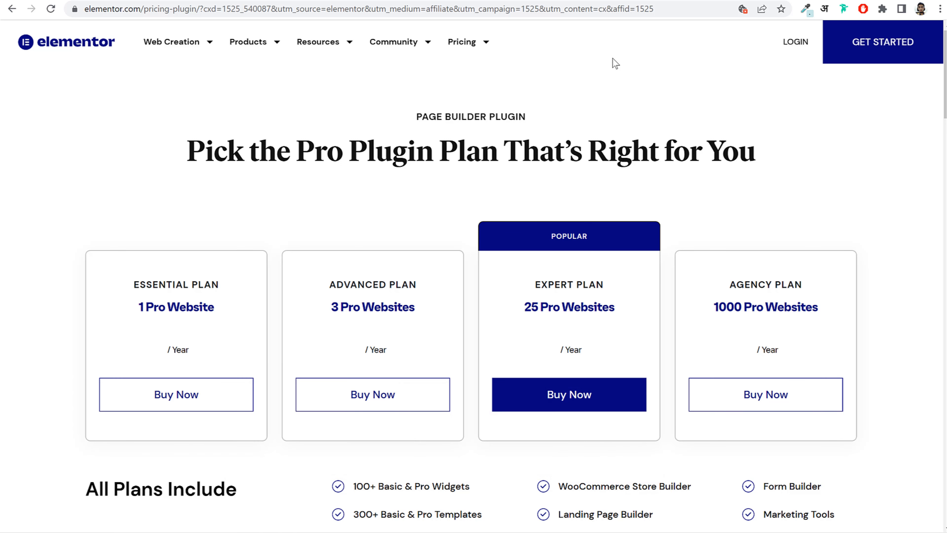
# - Review the plans, noting WooCommerce Store Builder, Landing Page Builder and Pop up Builder features
pyautogui.scroll(-20, 792, 237)
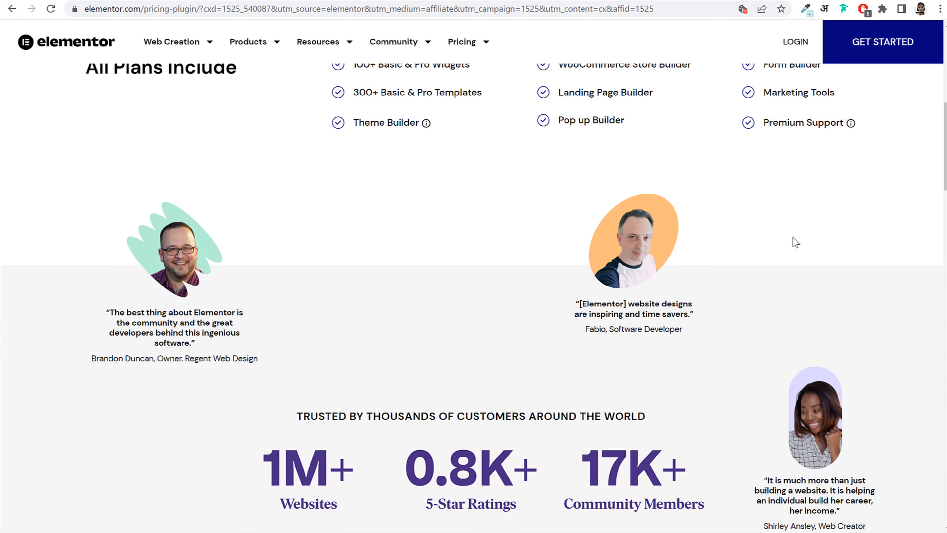
pyautogui.scroll(-20, 793, 238)
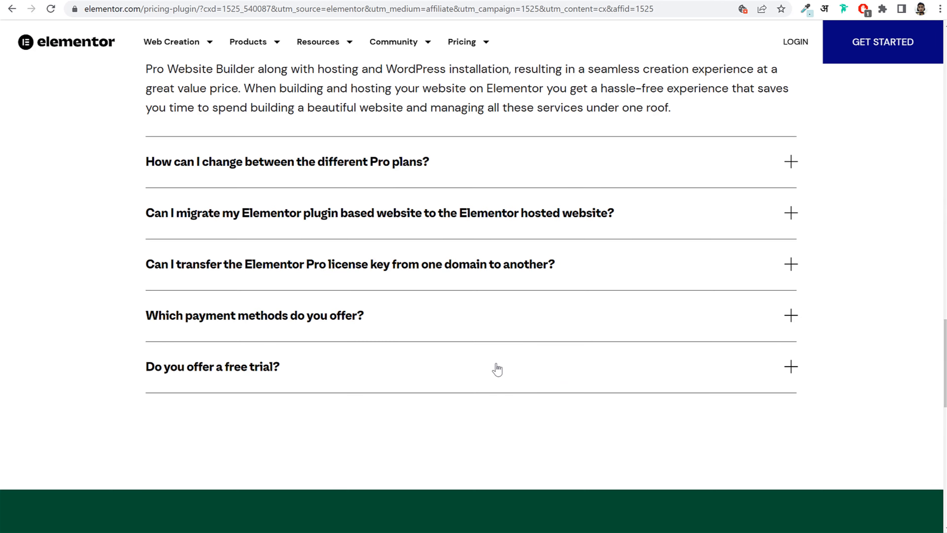
pyautogui.scroll(1, 355, 327)
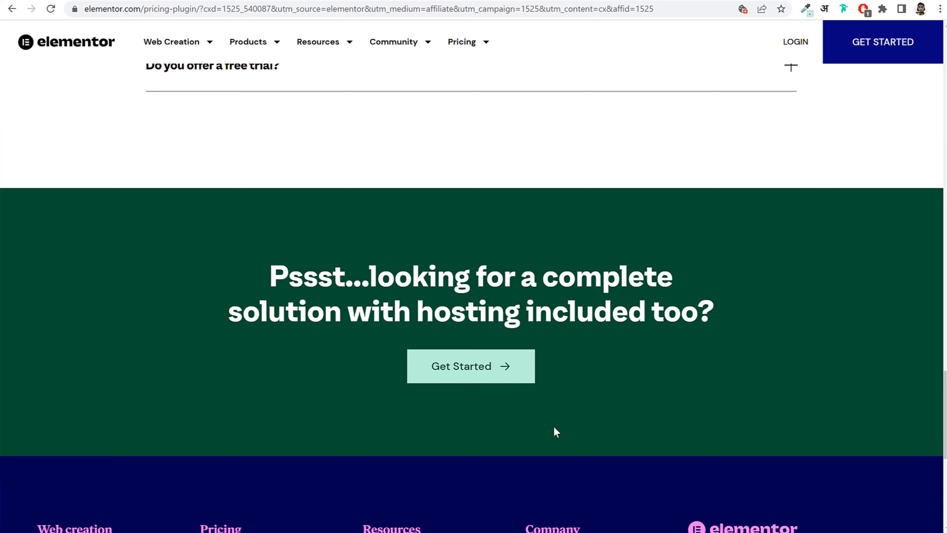
pyautogui.scroll(12, 553, 426)
pyautogui.scroll(20, 551, 429)
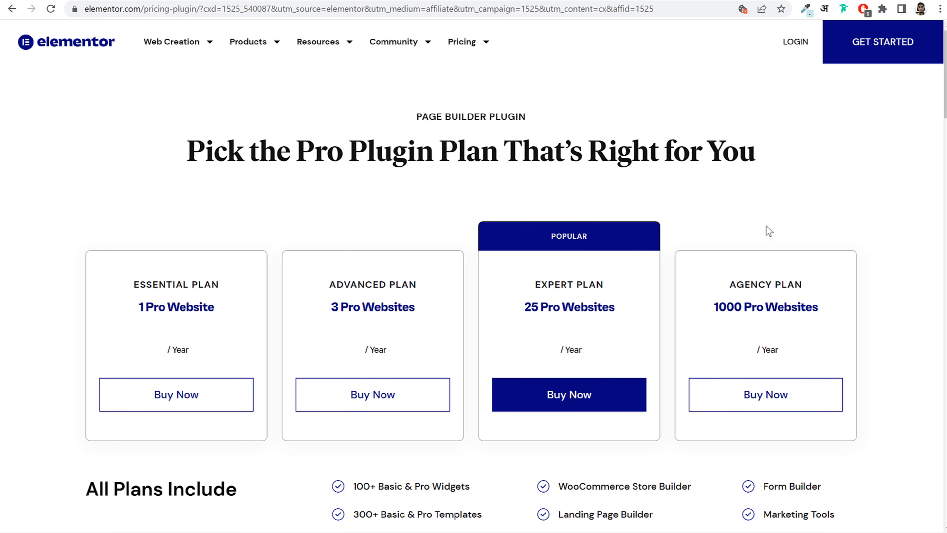
pyautogui.scroll(-5, 761, 335)
pyautogui.moveTo(326, 260); pyautogui.dragTo(846, 302)
pyautogui.click(845, 304)
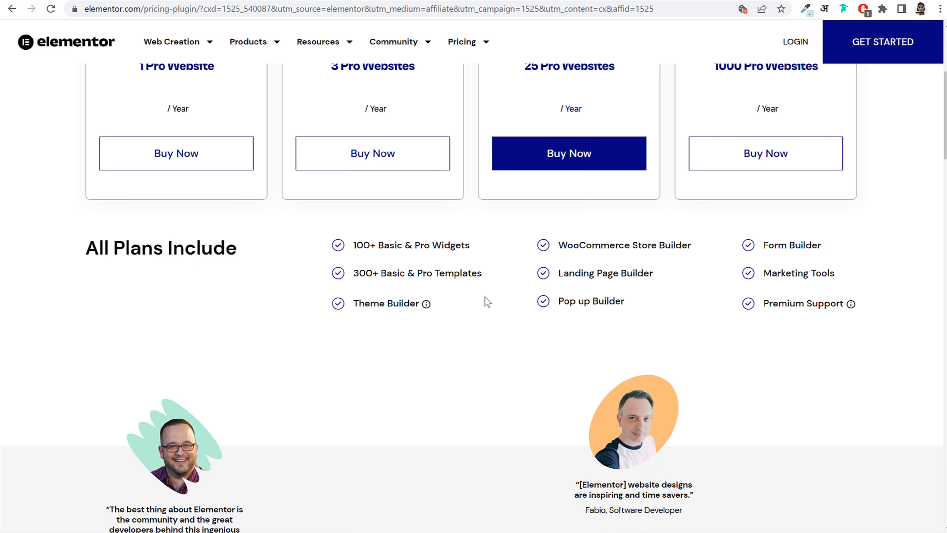
pyautogui.moveTo(553, 247); pyautogui.dragTo(691, 248)
pyautogui.click(691, 248)
pyautogui.moveTo(581, 272); pyautogui.dragTo(685, 279)
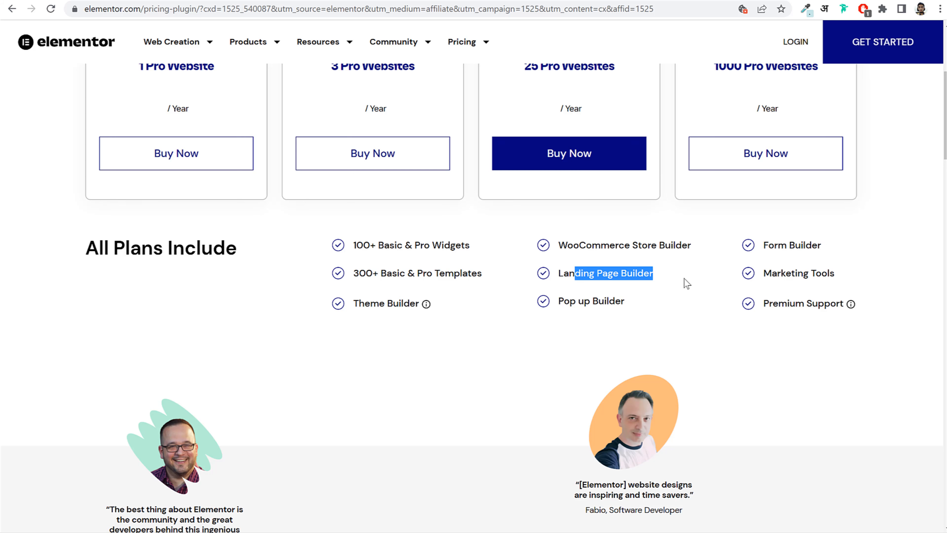
pyautogui.moveTo(576, 303); pyautogui.dragTo(681, 316)
pyautogui.click(681, 315)
# - Start buying the Essential Plan, then go to the Elementor login page
pyautogui.scroll(5, 637, 349)
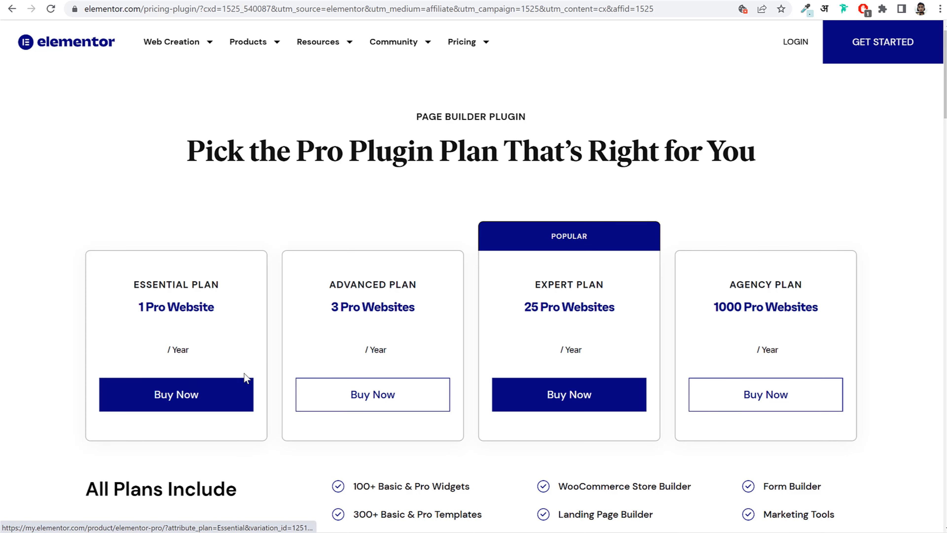
pyautogui.click(190, 398)
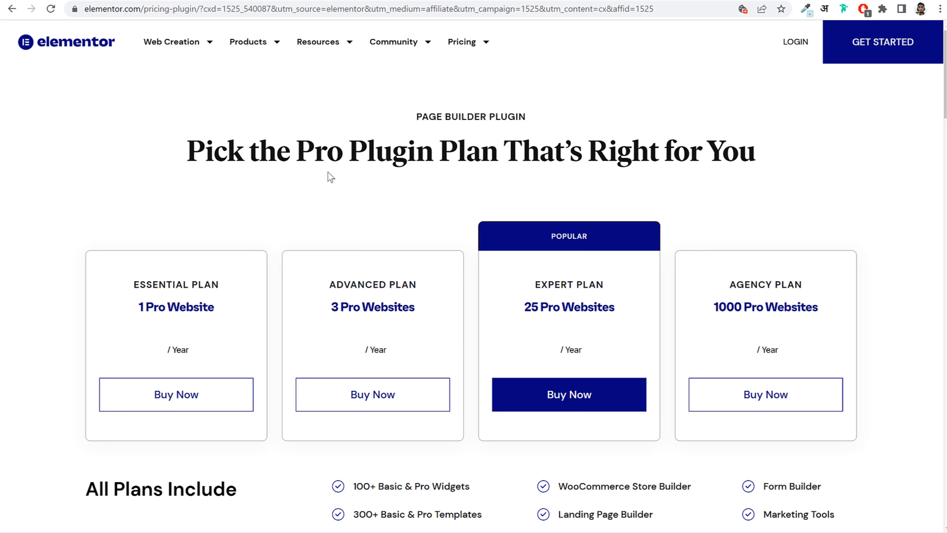
pyautogui.click(801, 44)
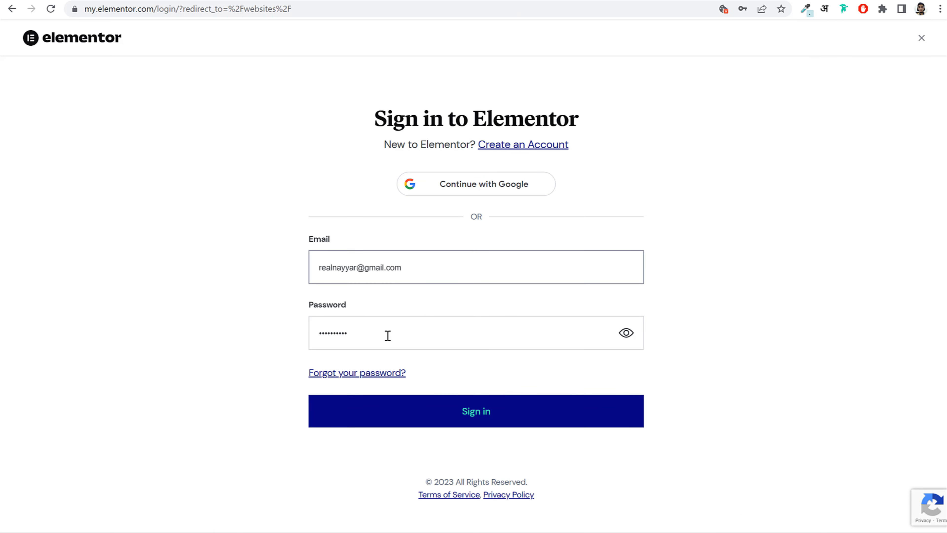
# - Sign in to Elementor with the saved credentials and the emailed verification code
pyautogui.moveTo(424, 268); pyautogui.dragTo(214, 266)
pyautogui.click(223, 275)
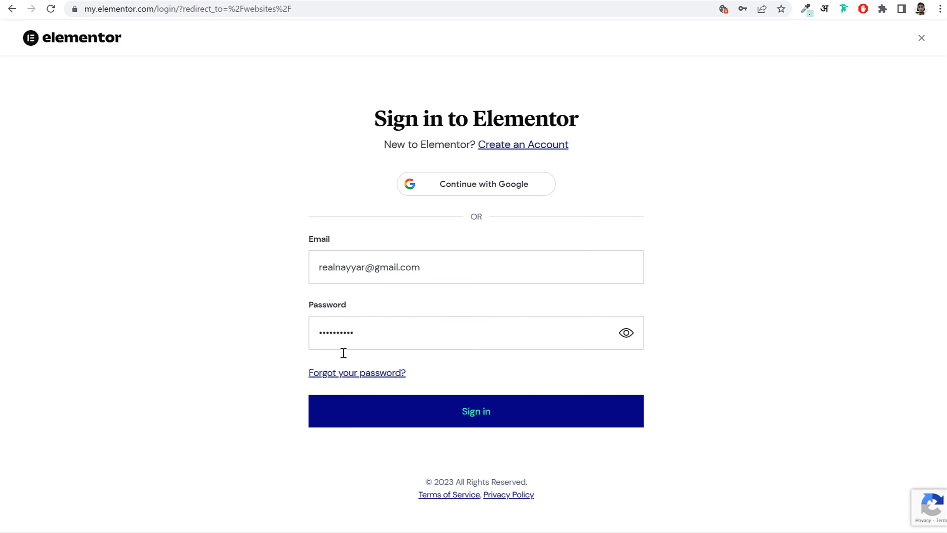
pyautogui.click(344, 332)
pyautogui.click(256, 337)
pyautogui.click(474, 412)
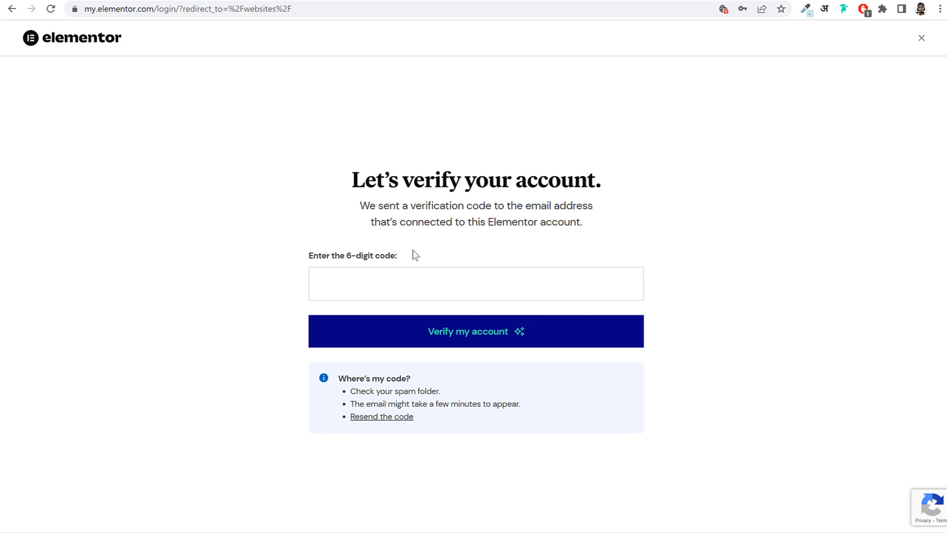
pyautogui.click(435, 288)
pyautogui.hotkey('ctrl', 'v')
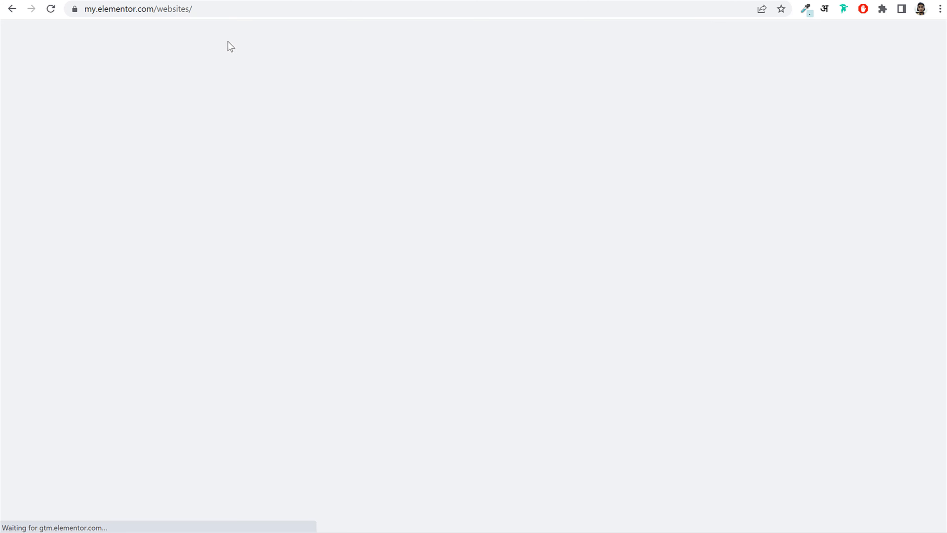
pyautogui.click(233, 9)
# - Navigate to my.elementor.com/welcome/auto-install/ through the address bar
pyautogui.hotkey('ctrl', 'a')
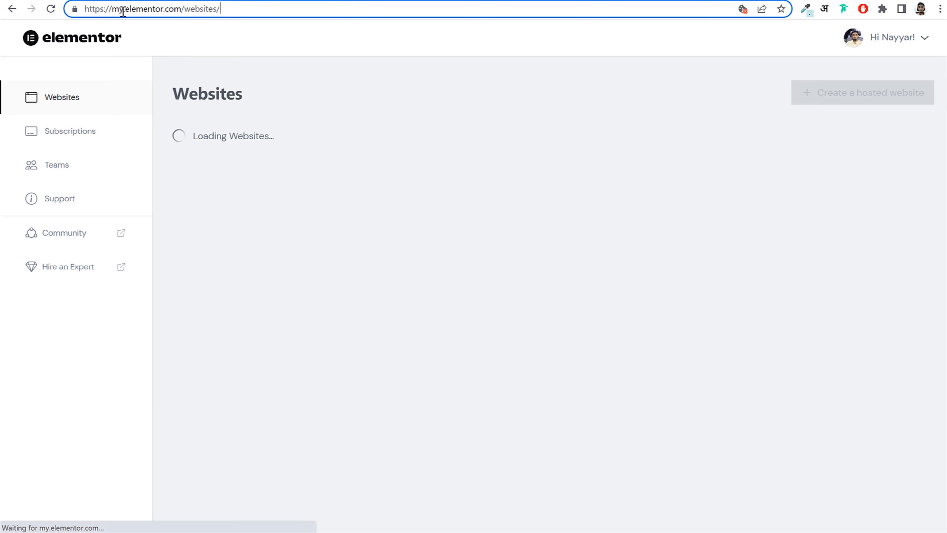
pyautogui.moveTo(112, 8); pyautogui.dragTo(278, 10)
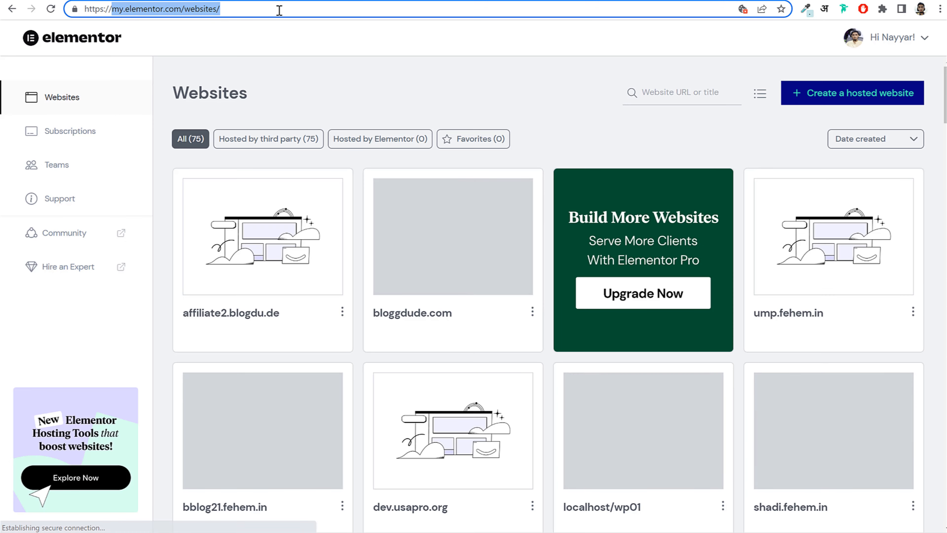
pyautogui.click(278, 10)
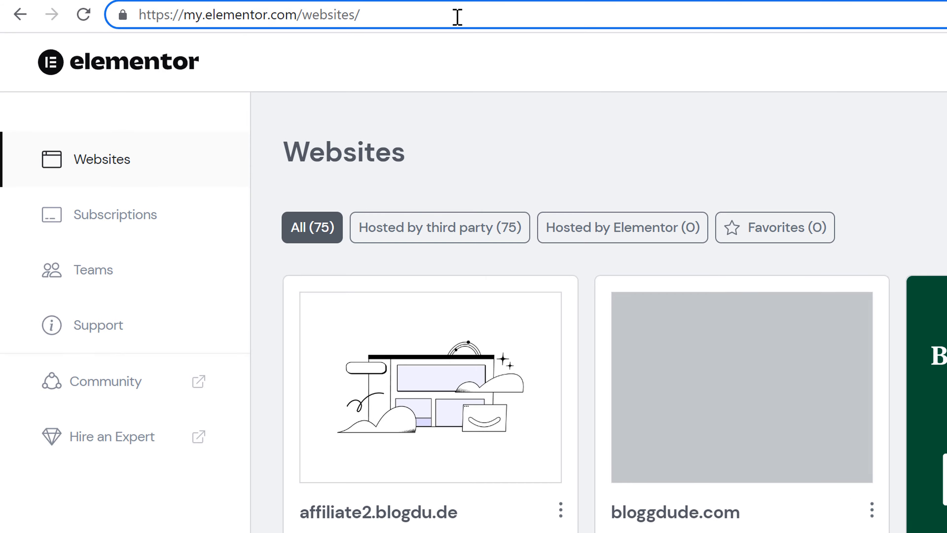
pyautogui.press('BackSpace')
pyautogui.press('BackSpace')
pyautogui.press('BackSpace')
pyautogui.press('BackSpace')
pyautogui.press('BackSpace')
pyautogui.press('BackSpace')
pyautogui.press('BackSpace')
pyautogui.press('BackSpace')
pyautogui.press('BackSpace')
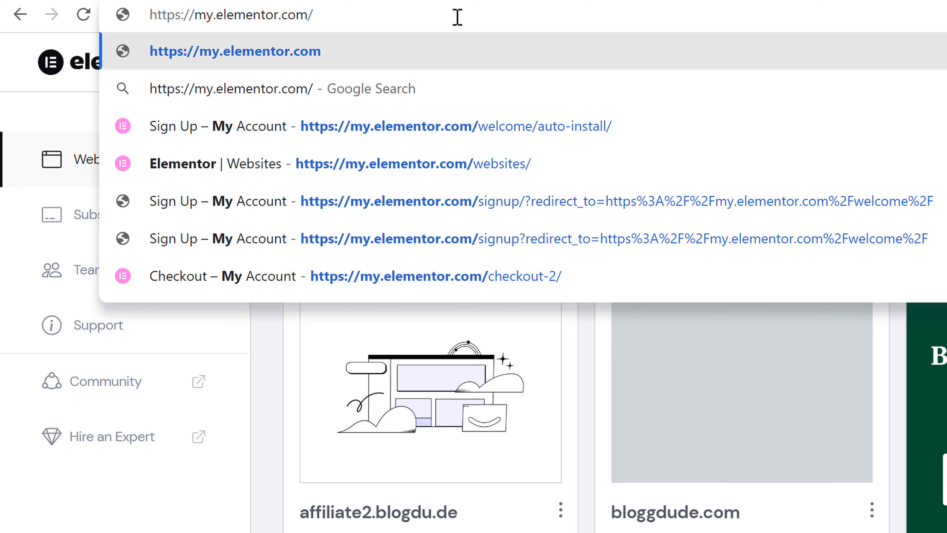
pyautogui.press('Down')
pyautogui.press('Down')
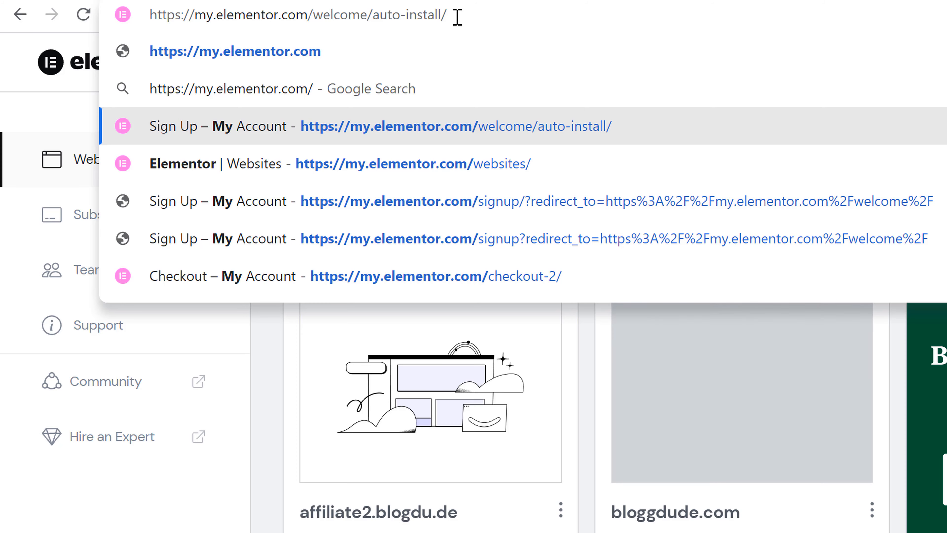
pyautogui.press('Return')
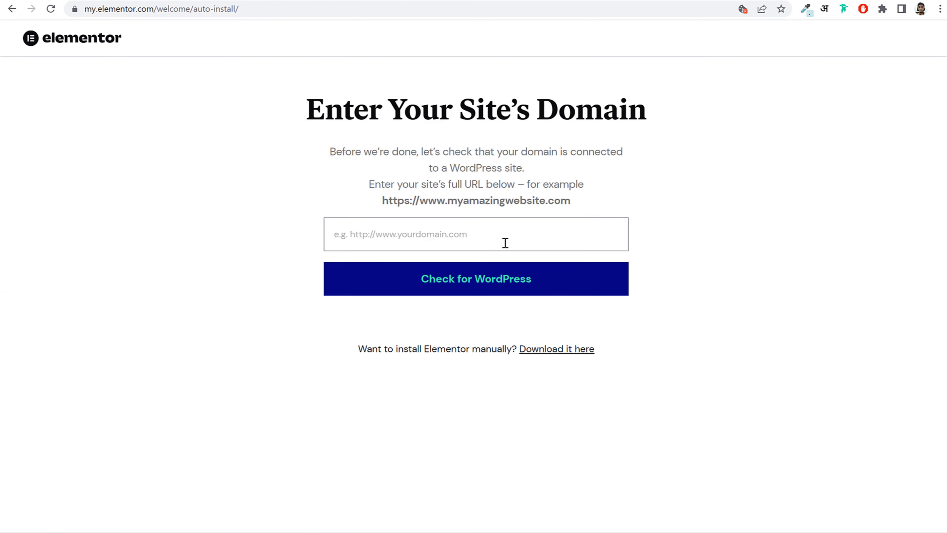
pyautogui.click(505, 242)
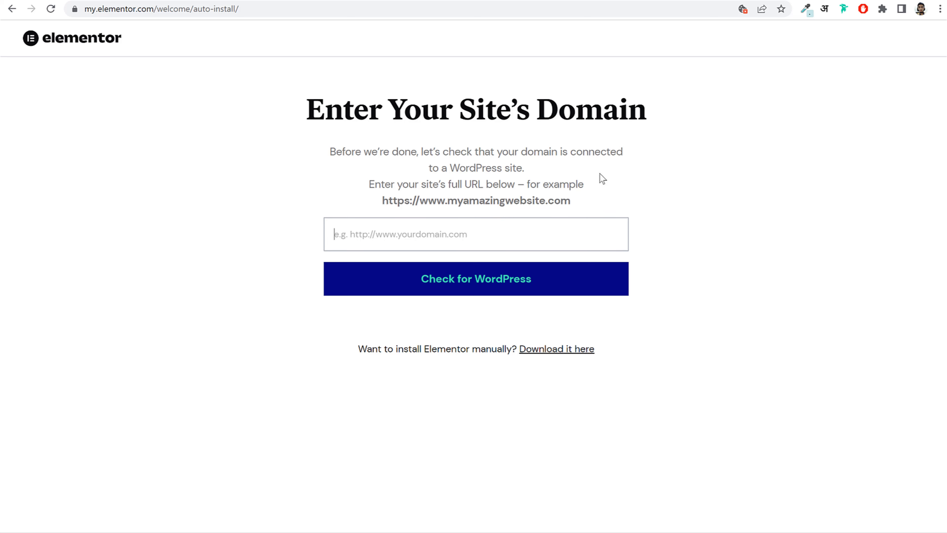
pyautogui.click(285, 9)
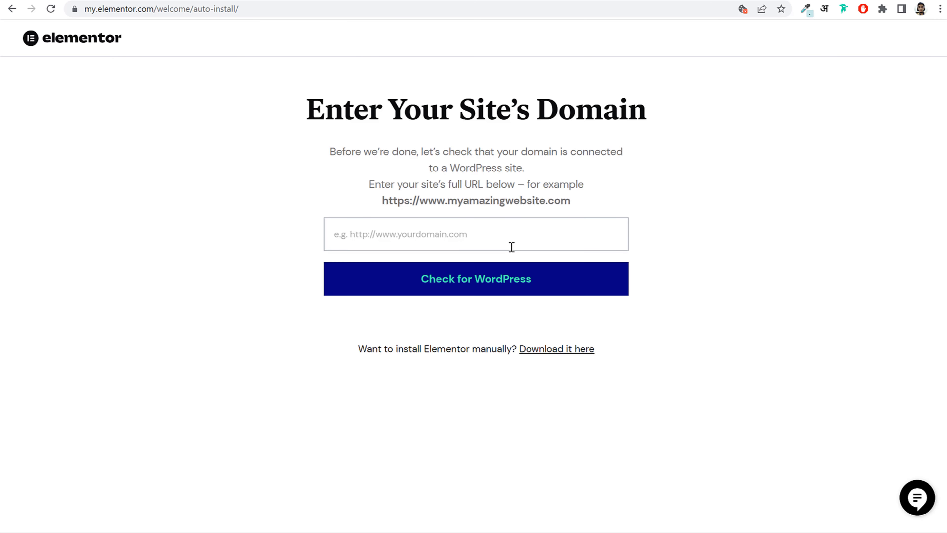
pyautogui.write('https://pharma2.blogdu.de/')
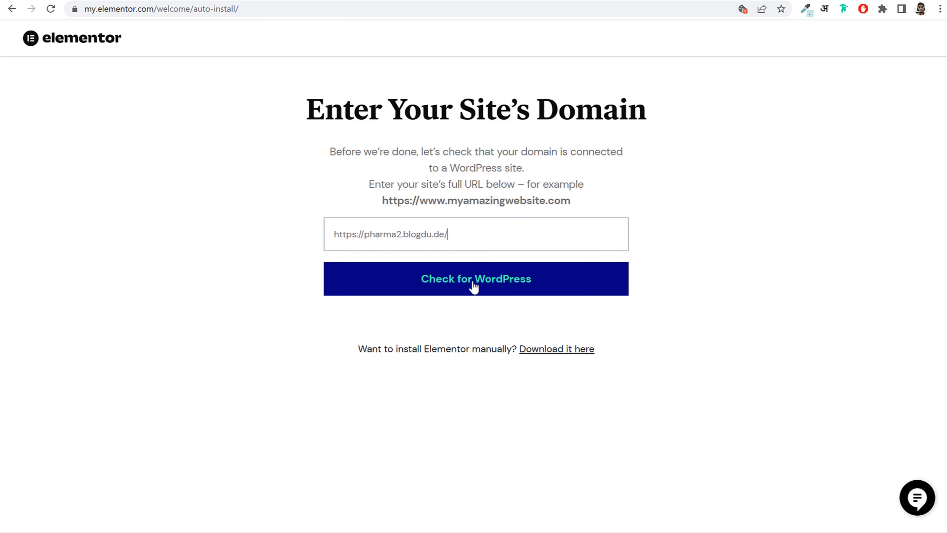
pyautogui.click(472, 287)
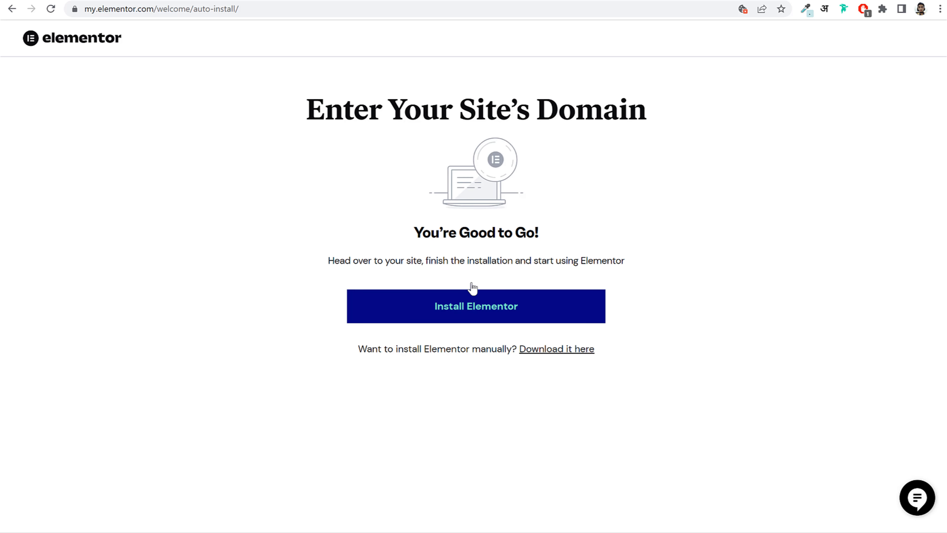
pyautogui.click(447, 318)
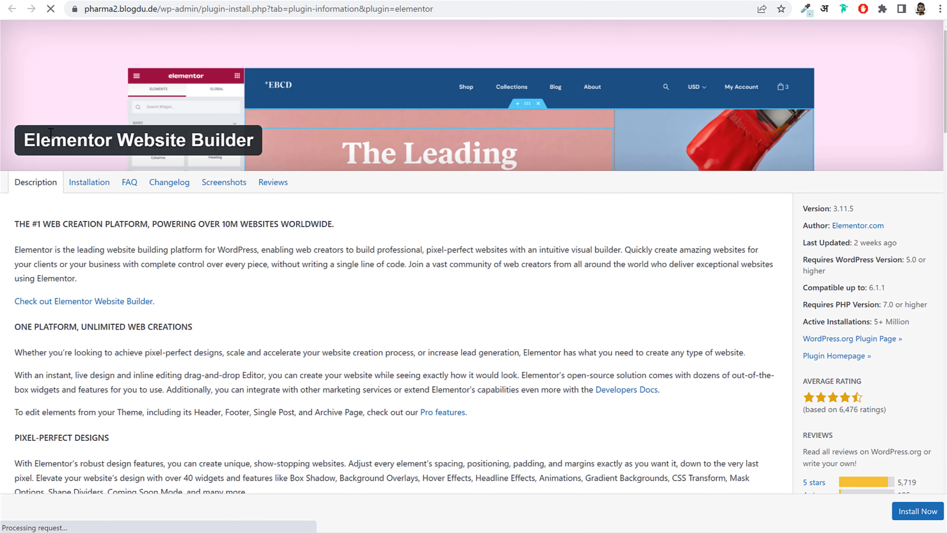
# - Install Elementor Website Builder and exit its setup wizard back to the dashboard
pyautogui.moveTo(23, 140); pyautogui.dragTo(248, 142)
pyautogui.click(365, 222)
pyautogui.scroll(-5, 550, 306)
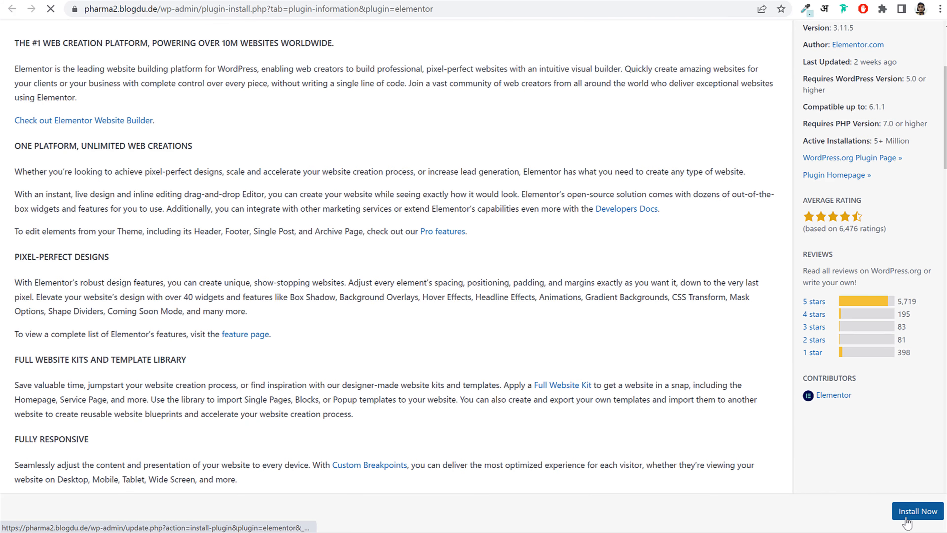
pyautogui.click(914, 514)
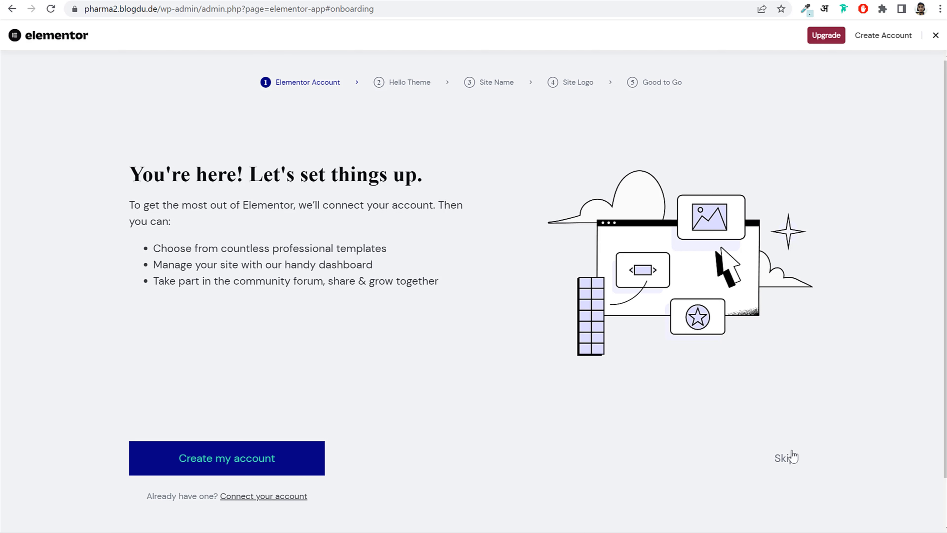
pyautogui.doubleClick(788, 457)
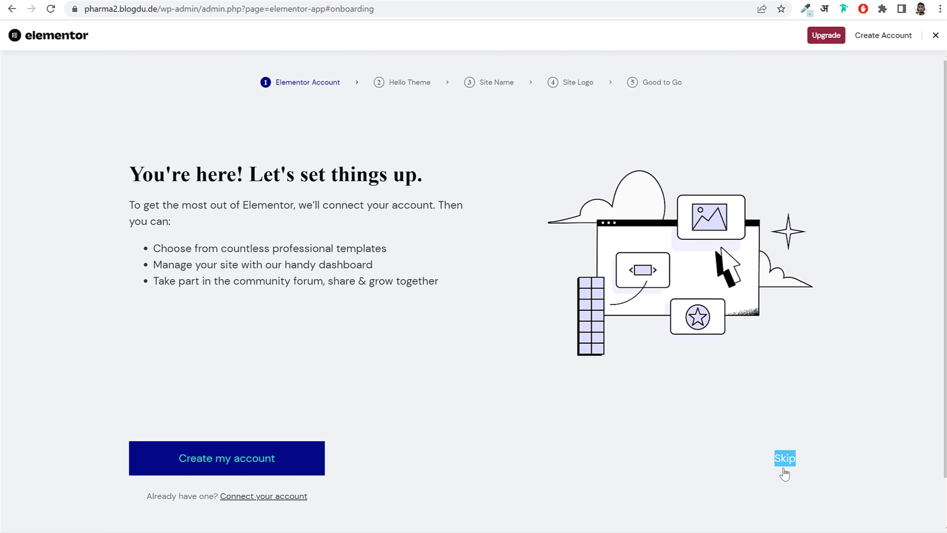
pyautogui.click(936, 35)
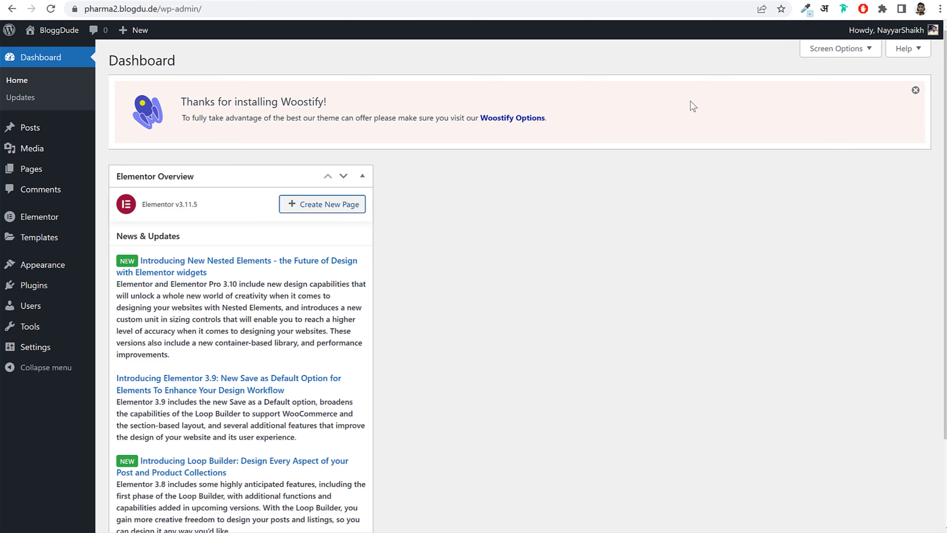
# - Hide the Elementor Overview box via the dashboard's Screen Options
pyautogui.moveTo(858, 32)
pyautogui.click(844, 56)
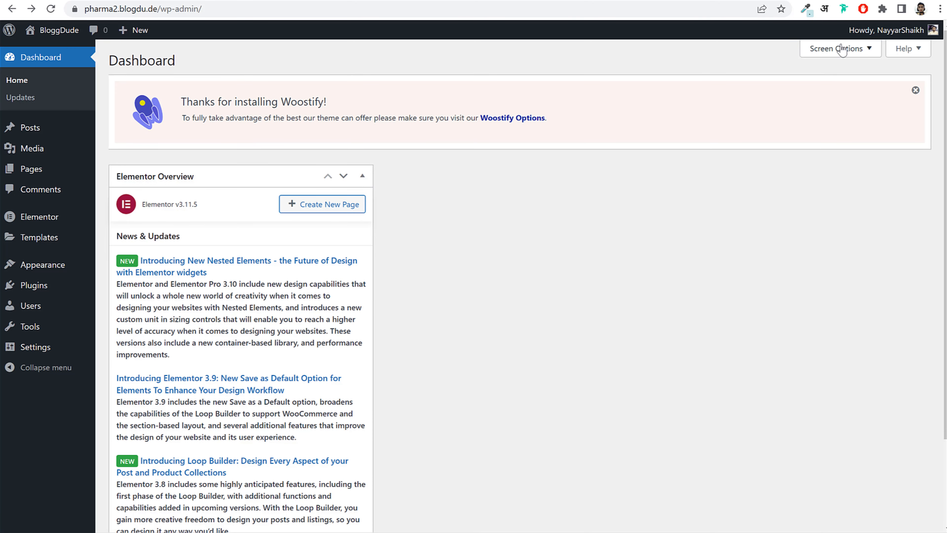
pyautogui.click(839, 47)
pyautogui.click(125, 101)
# - Search the plugin directory for 'wo' and install WooCommerce
pyautogui.click(840, 129)
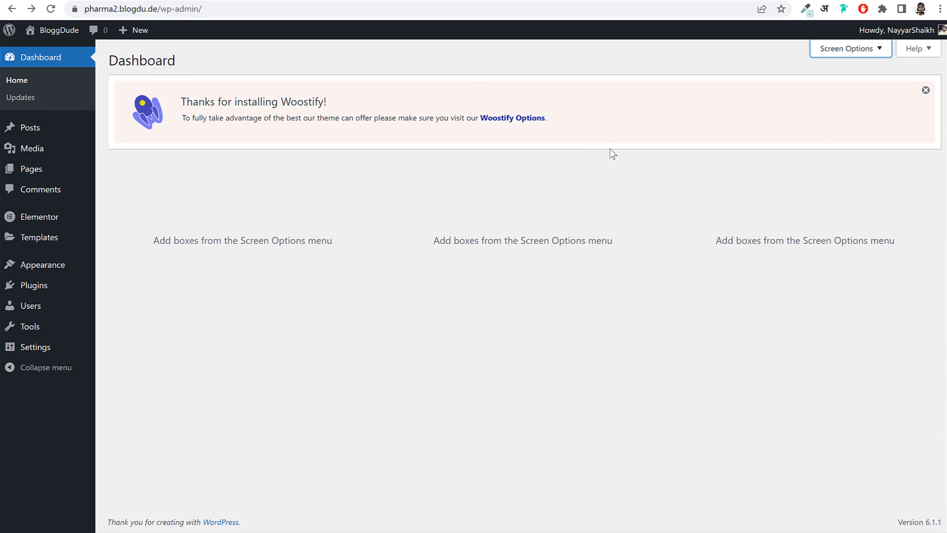
pyautogui.click(60, 291)
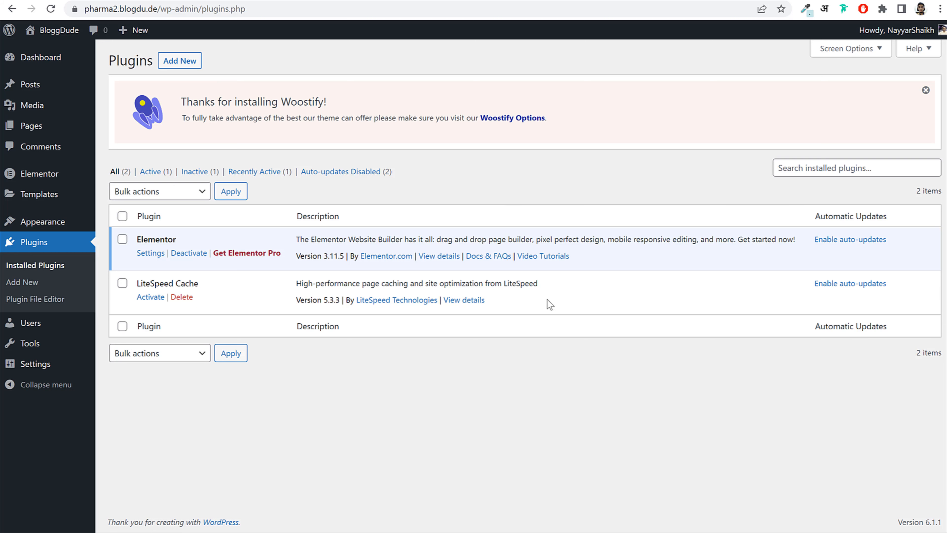
pyautogui.click(182, 60)
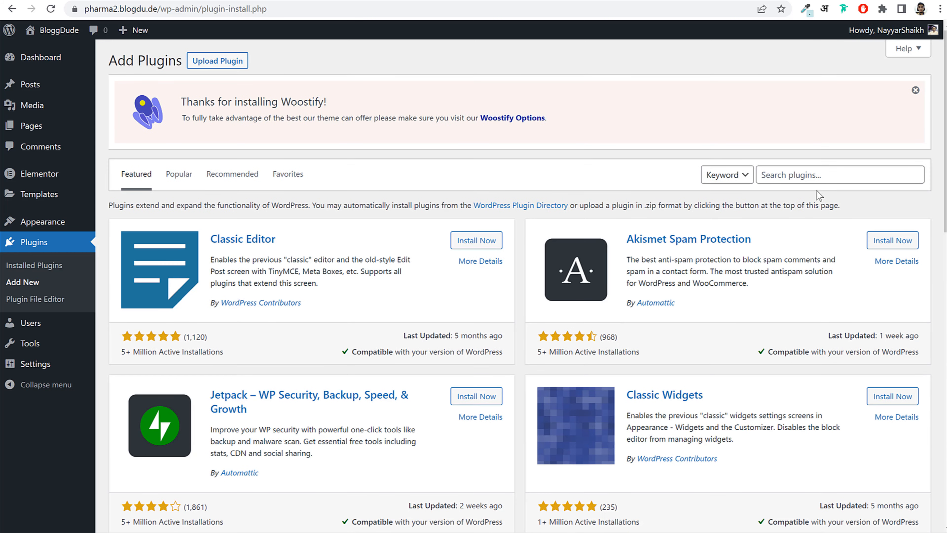
pyautogui.click(825, 178)
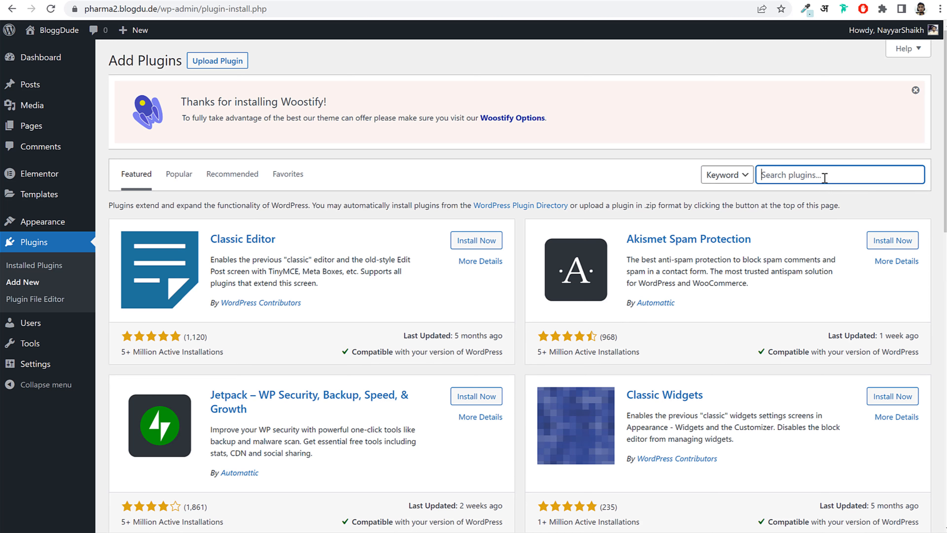
pyautogui.write('woocommerce')
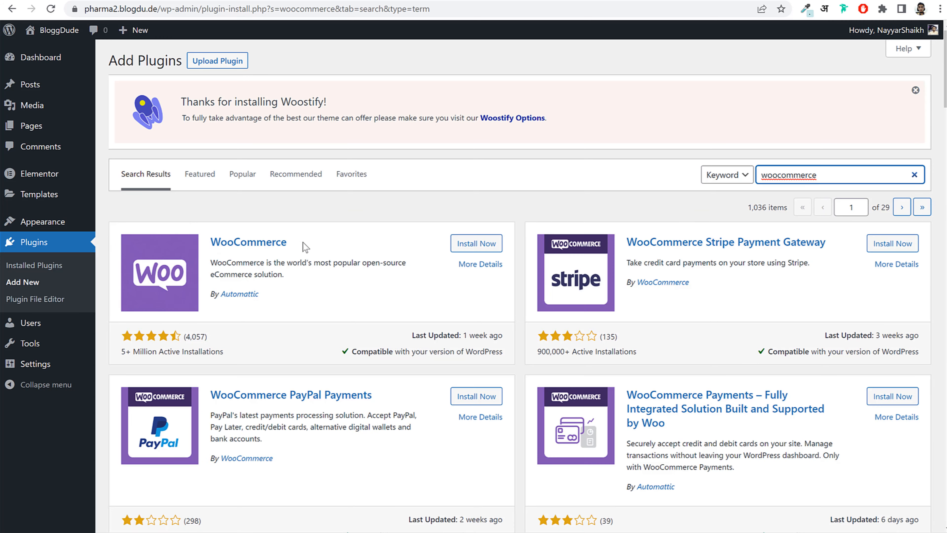
pyautogui.click(480, 243)
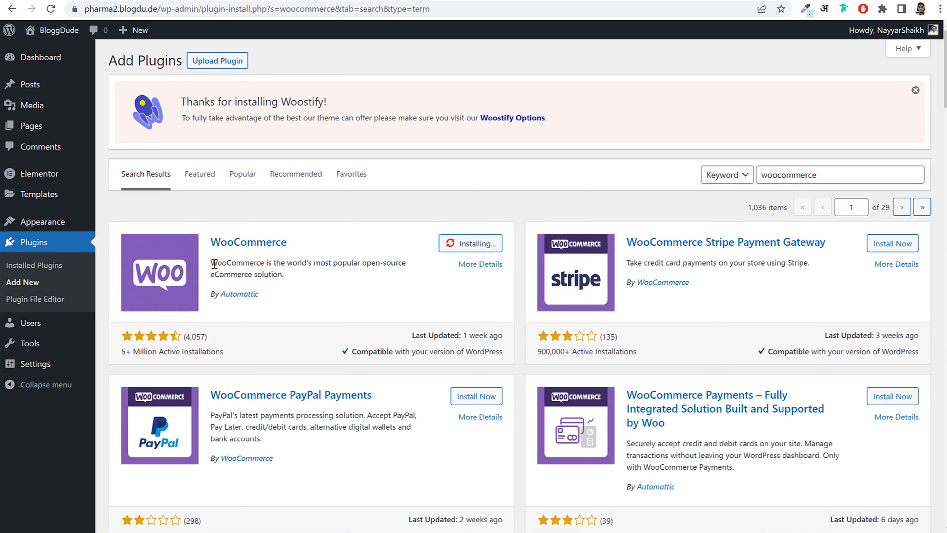
pyautogui.tripleClick(305, 275)
pyautogui.click(344, 269)
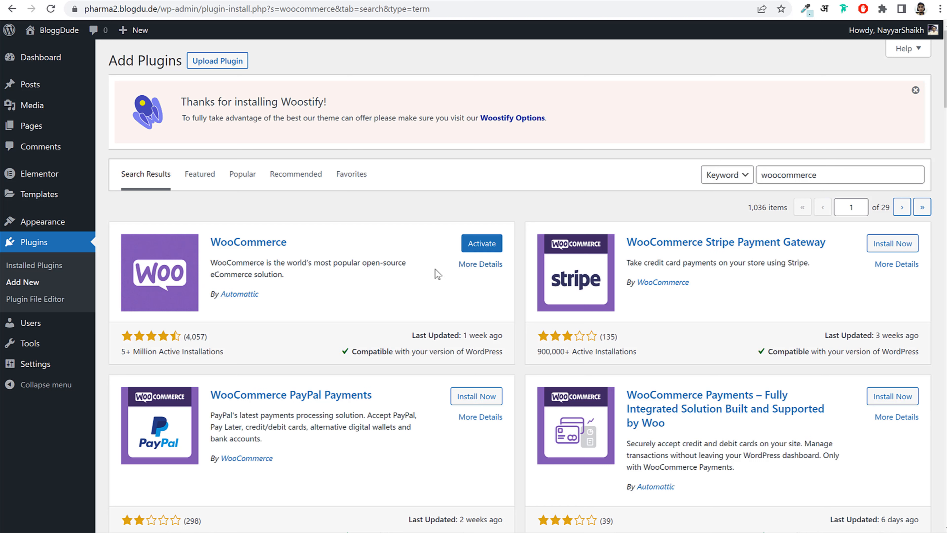
pyautogui.moveTo(850, 170); pyautogui.dragTo(618, 186)
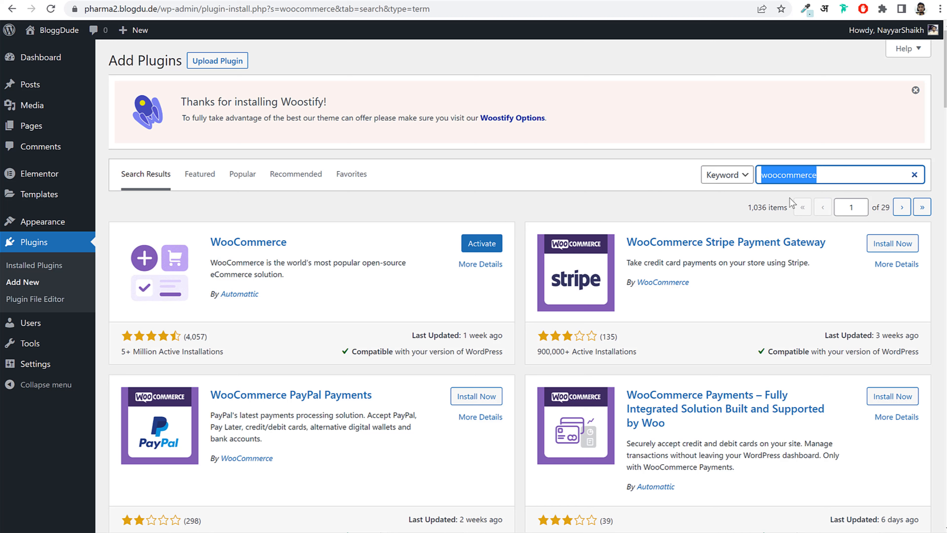
# - Search 'wi' and install the TI WooCommerce Wishlist plugin
pyautogui.write('wishlist')
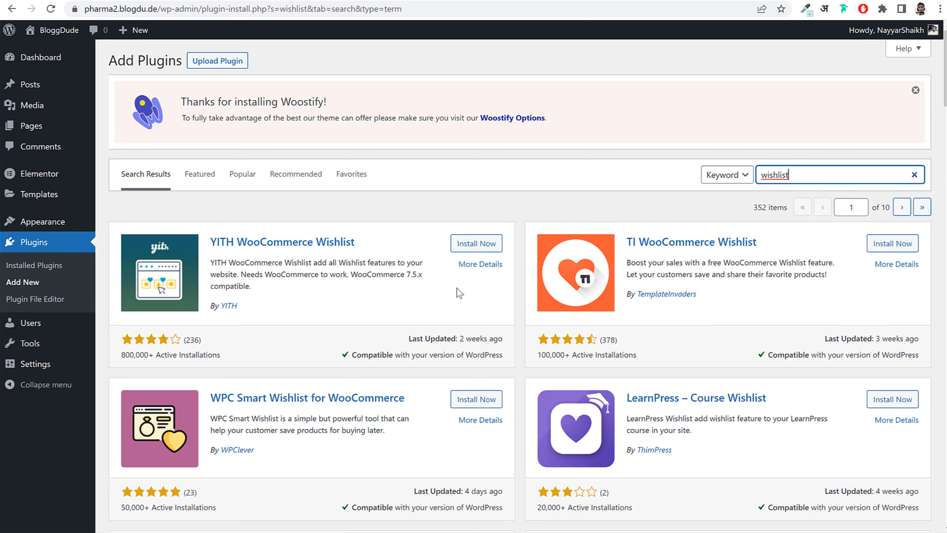
pyautogui.moveTo(627, 241); pyautogui.dragTo(774, 254)
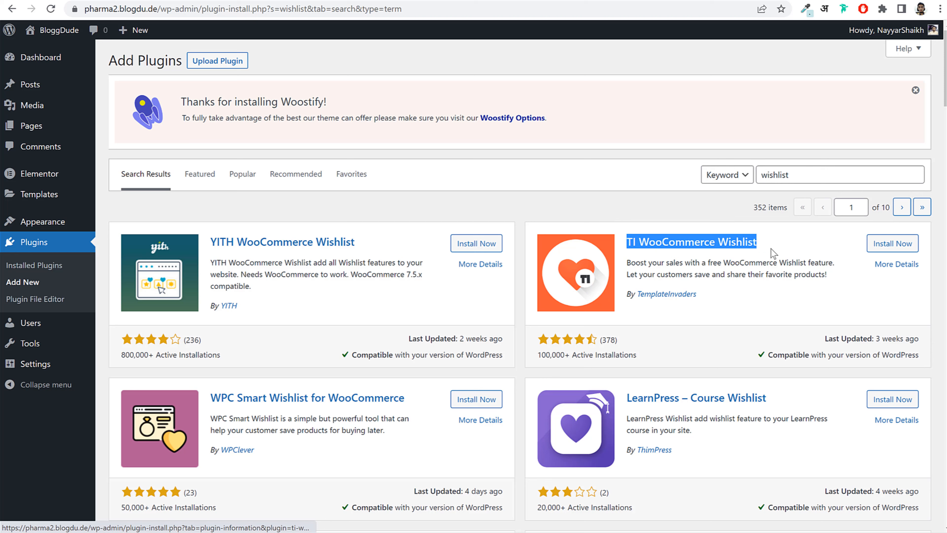
pyautogui.click(883, 243)
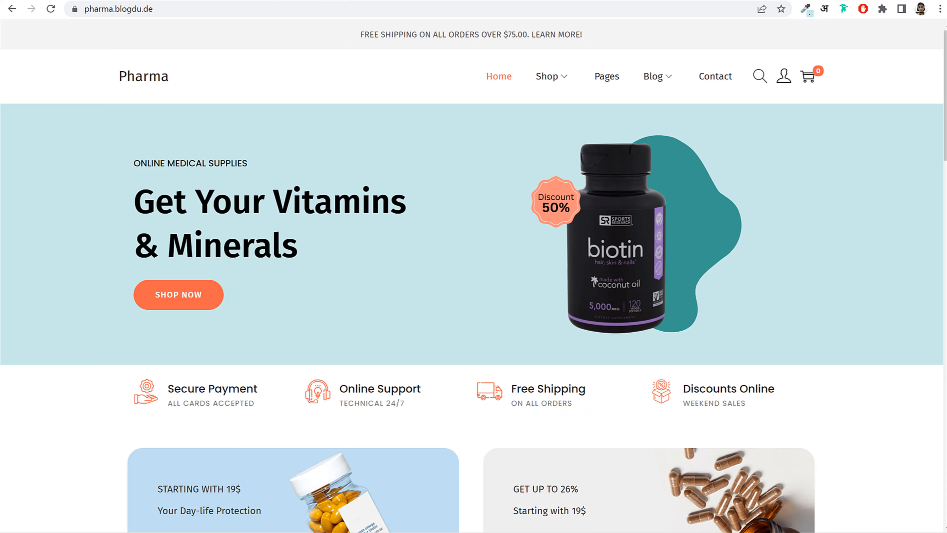
pyautogui.scroll(-15, 351, 199)
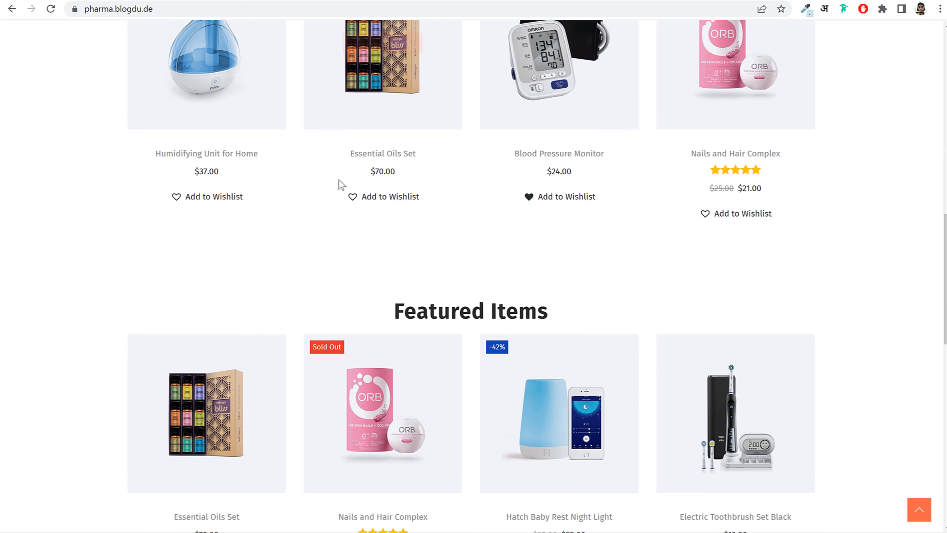
pyautogui.scroll(5, 380, 201)
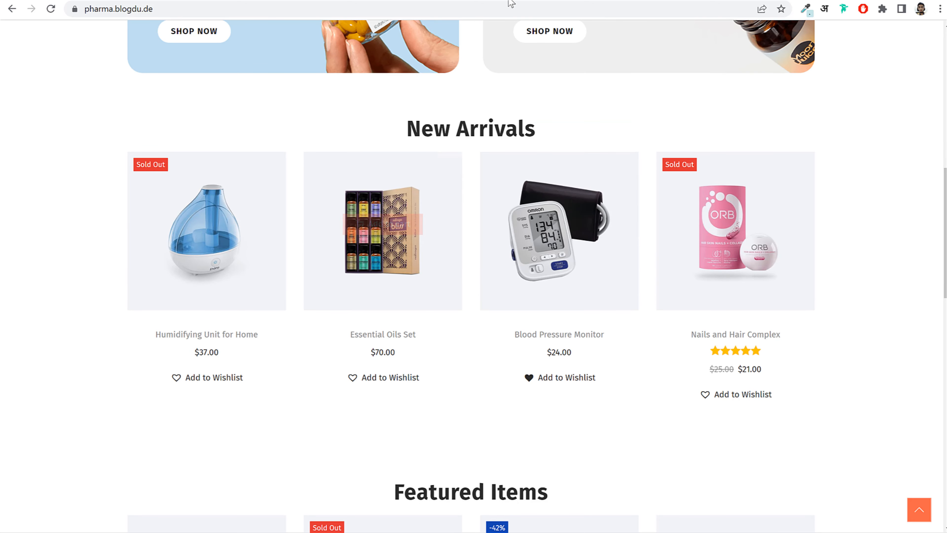
pyautogui.click(331, 0)
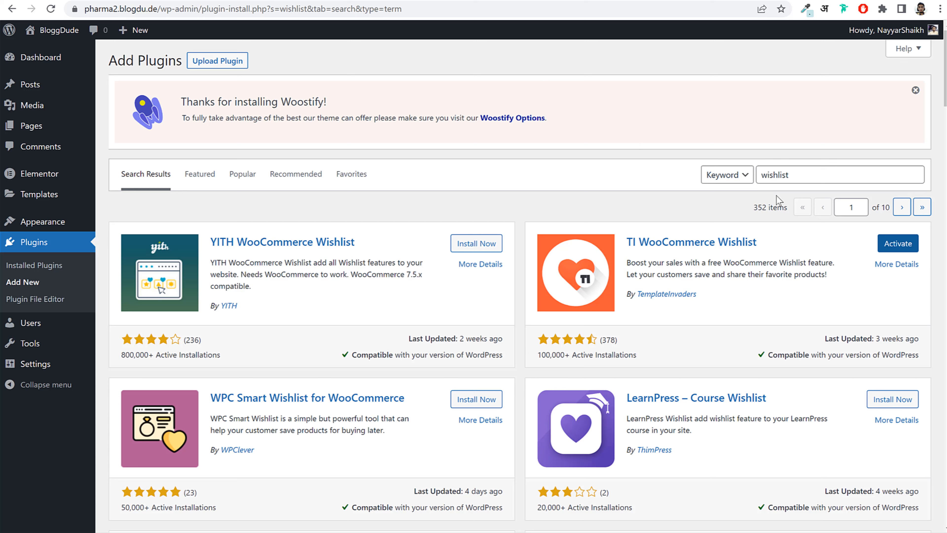
# - Search 'contact' and install Contact Form 7
pyautogui.doubleClick(837, 174)
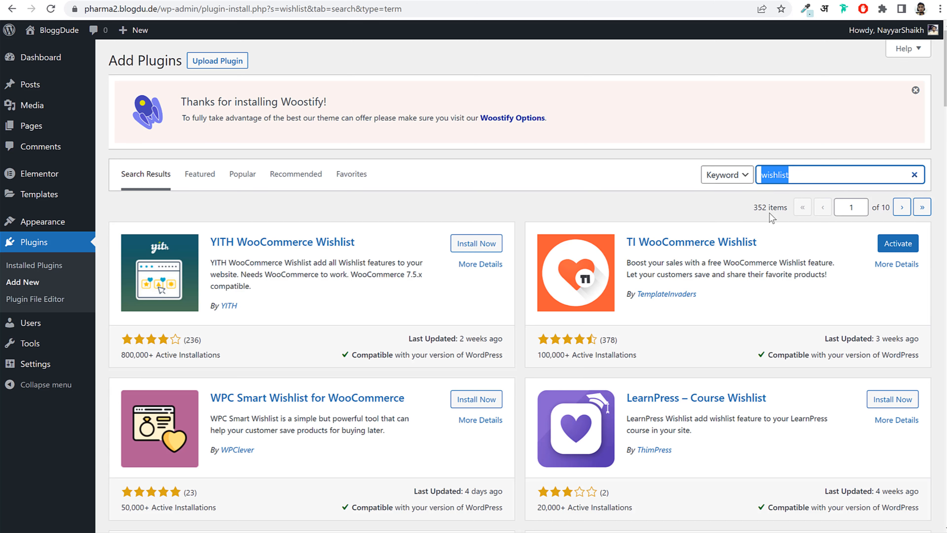
pyautogui.write('contact')
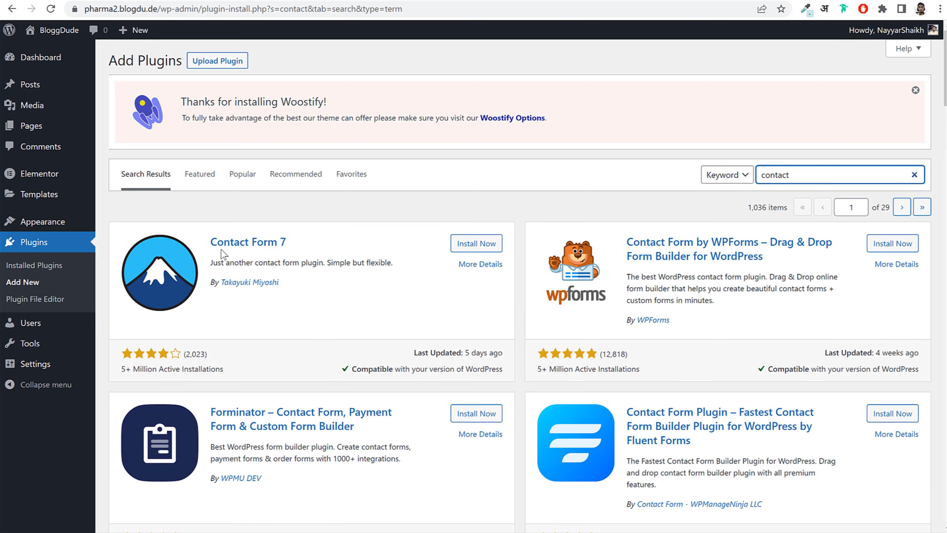
pyautogui.click(463, 246)
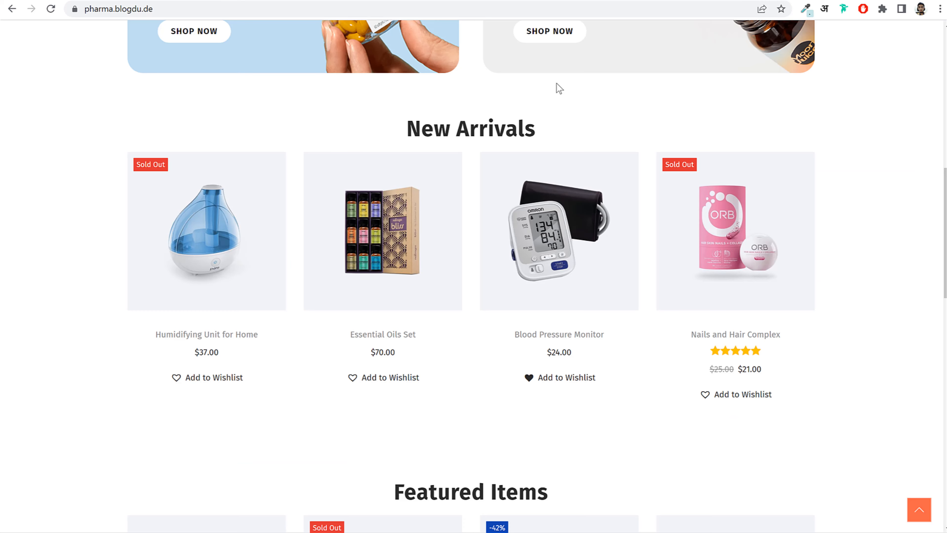
# - Replace the search term with 'variation' to find variation plugins
pyautogui.scroll(10, 646, 164)
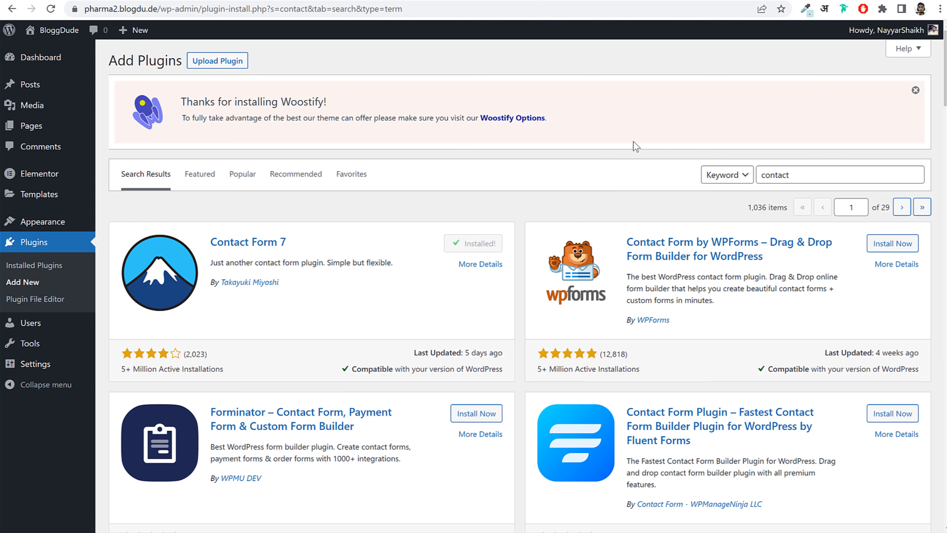
pyautogui.doubleClick(811, 172)
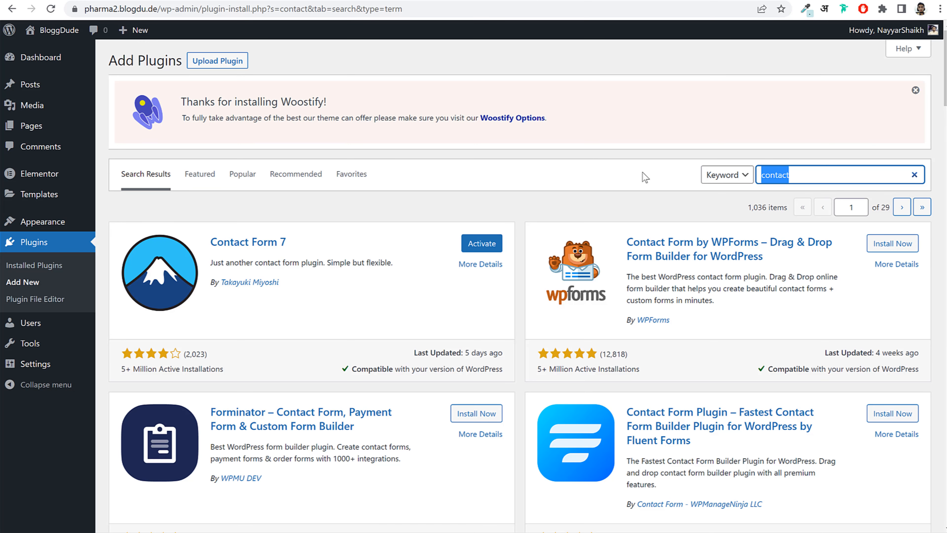
pyautogui.write('variation')
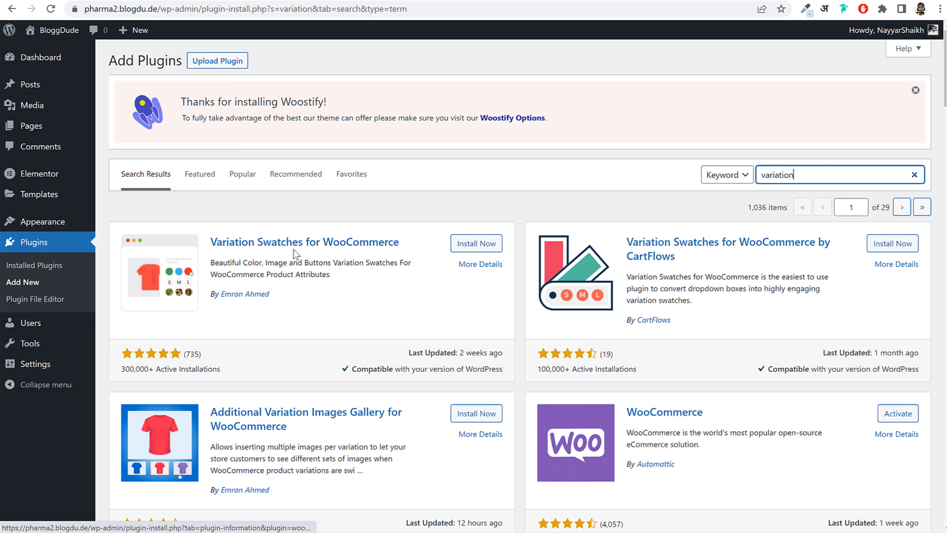
# - Install Variation Swatches for WooCommerce
pyautogui.click(477, 249)
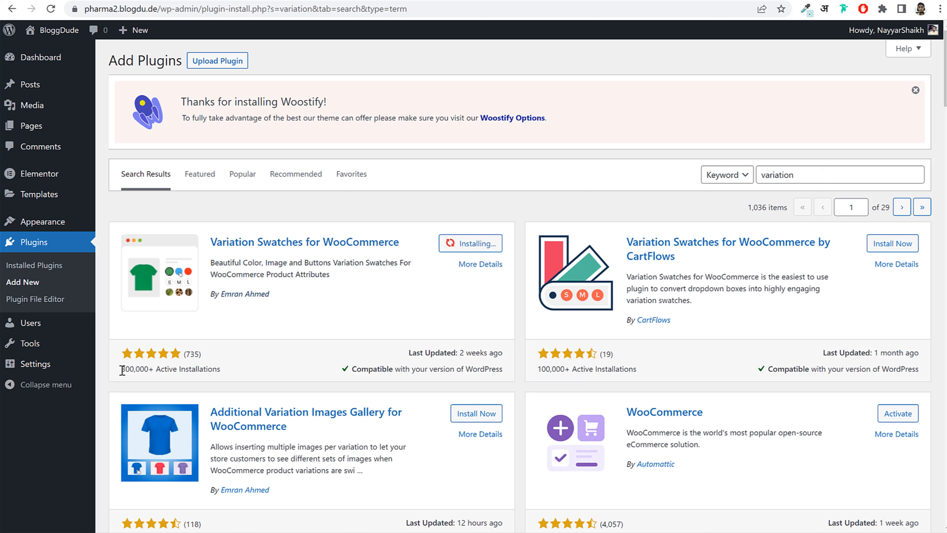
pyautogui.moveTo(120, 369); pyautogui.dragTo(235, 373)
pyautogui.click(235, 374)
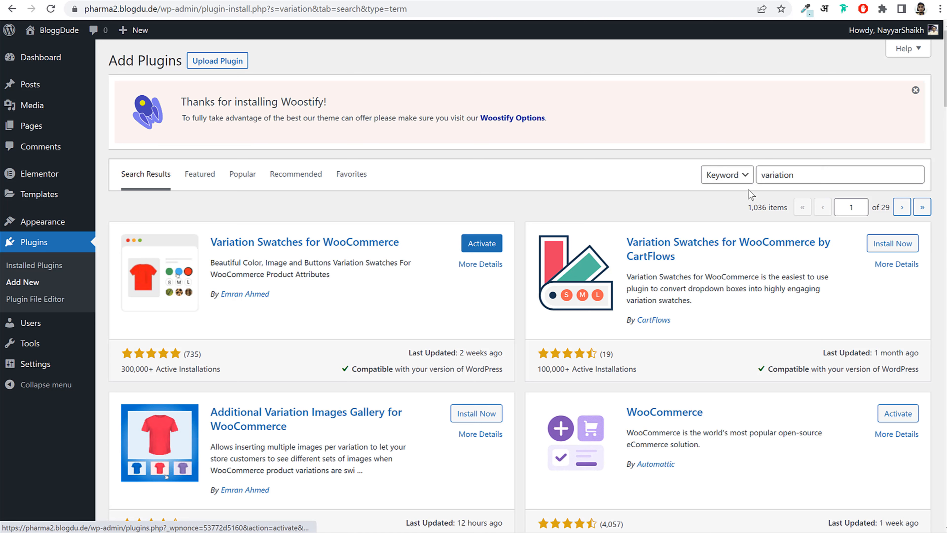
# - Search 'booster' and install Booster for WooCommerce
pyautogui.doubleClick(807, 175)
pyautogui.write('booste')
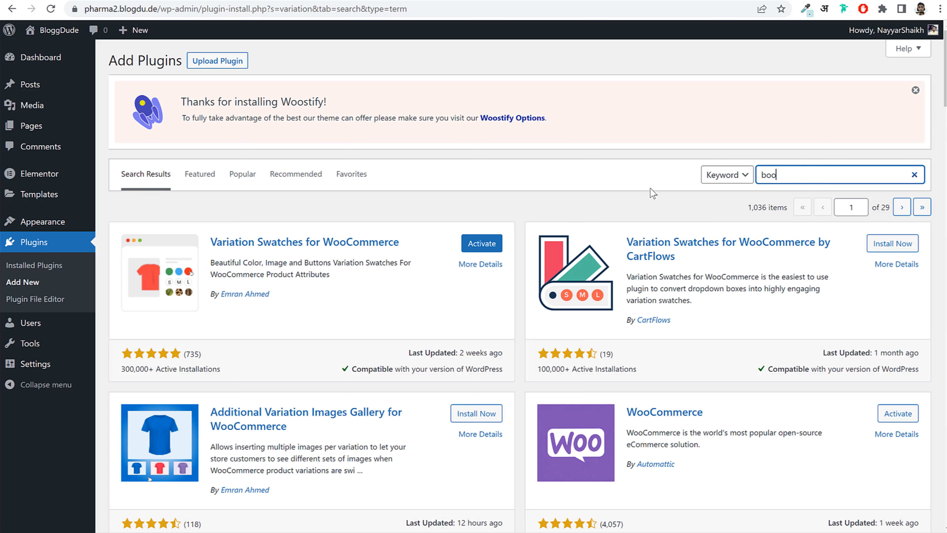
pyautogui.write('r')
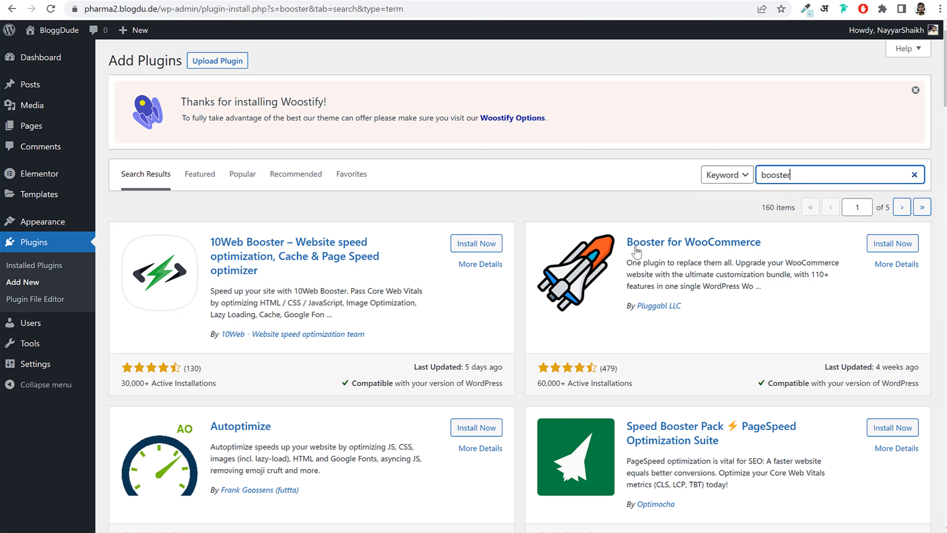
pyautogui.moveTo(626, 241); pyautogui.dragTo(801, 250)
pyautogui.click(760, 295)
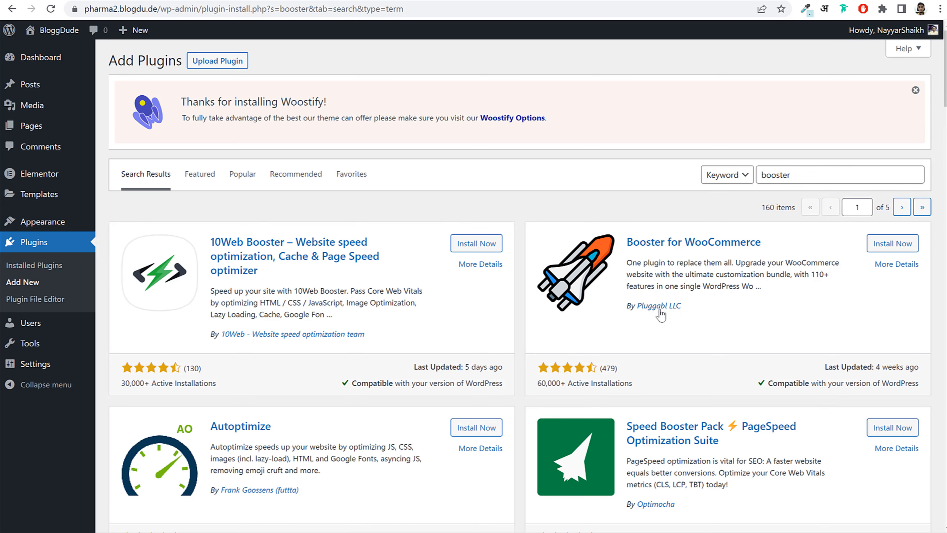
pyautogui.moveTo(747, 311); pyautogui.dragTo(620, 315)
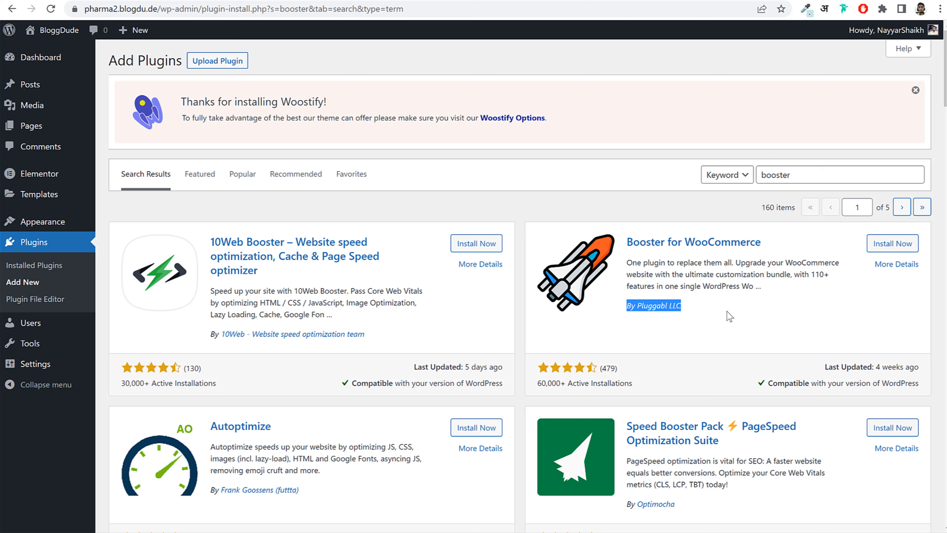
pyautogui.click(891, 243)
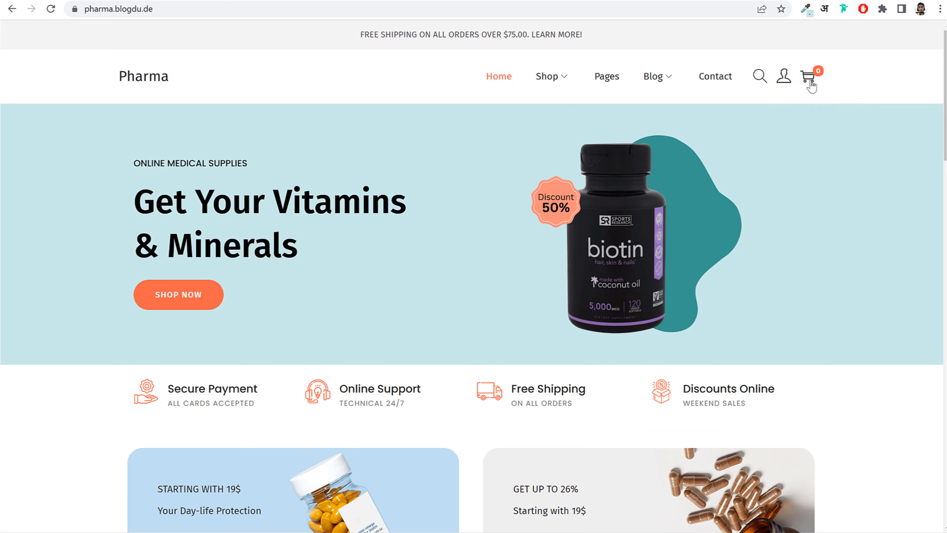
# - Check the store's account and cart pages, then go back
pyautogui.click(785, 85)
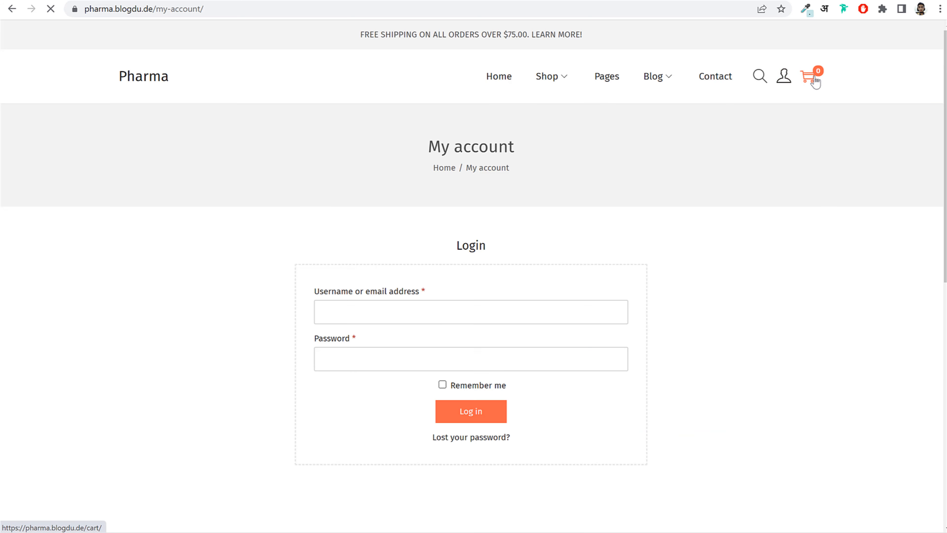
pyautogui.click(813, 83)
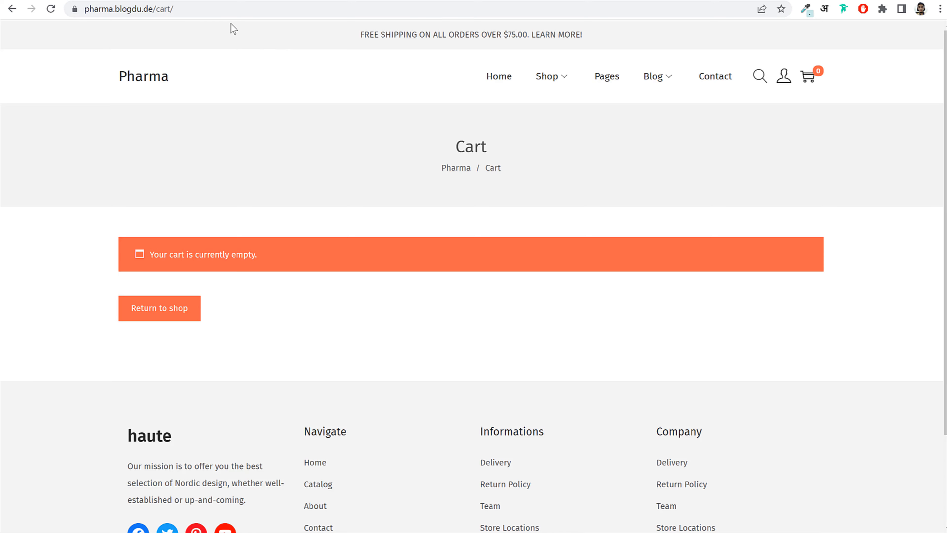
pyautogui.hotkey('alt', 'Left')
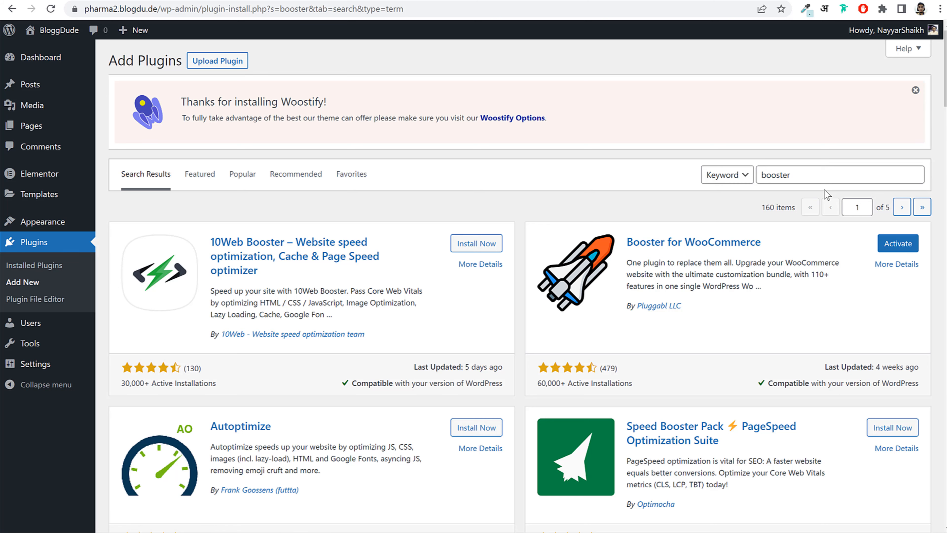
# - Bulk-activate Booster, Contact Form 7, TI Wishlist, Variation Swatches and WooCommerce
pyautogui.click(59, 252)
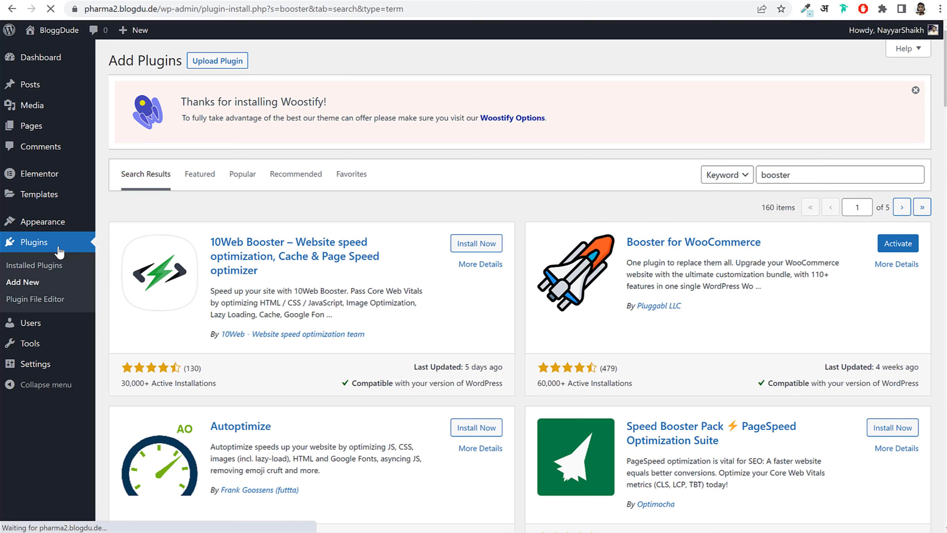
pyautogui.scroll(-3, 120, 189)
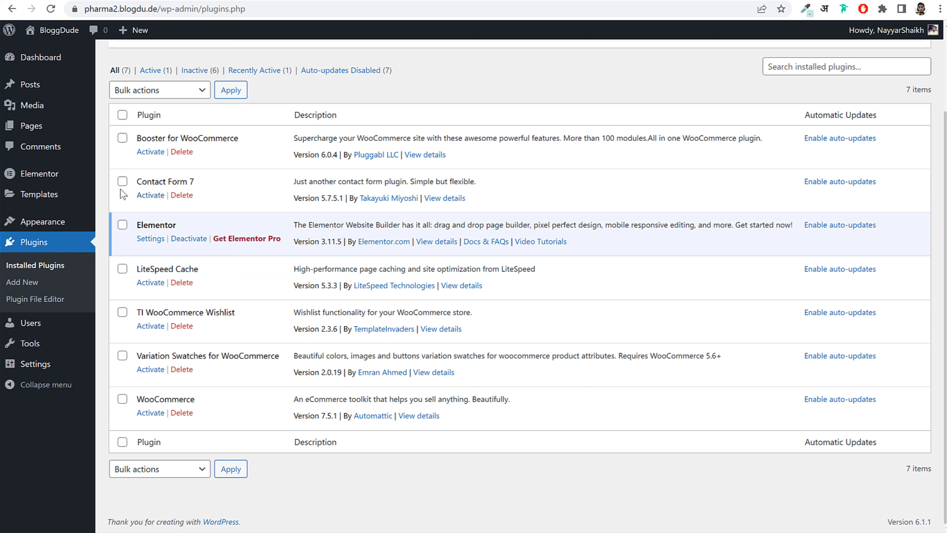
pyautogui.click(123, 181)
pyautogui.click(122, 138)
pyautogui.click(122, 312)
pyautogui.click(122, 355)
pyautogui.click(122, 399)
pyautogui.click(162, 91)
pyautogui.click(129, 118)
pyautogui.click(240, 93)
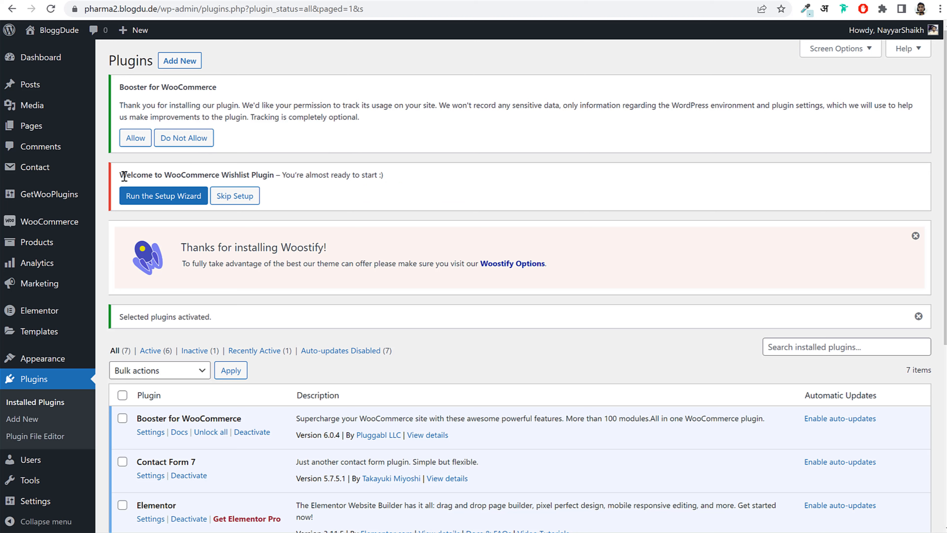
pyautogui.moveTo(124, 176); pyautogui.dragTo(278, 179)
pyautogui.click(284, 178)
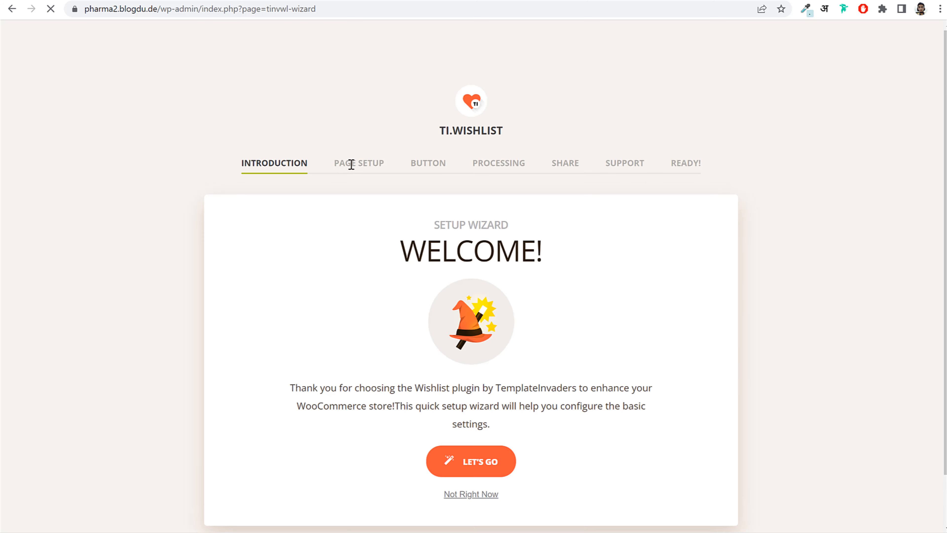
# - Step through the TI Wishlist wizard keeping default wishlist page and sharing settings
pyautogui.scroll(-2, 545, 267)
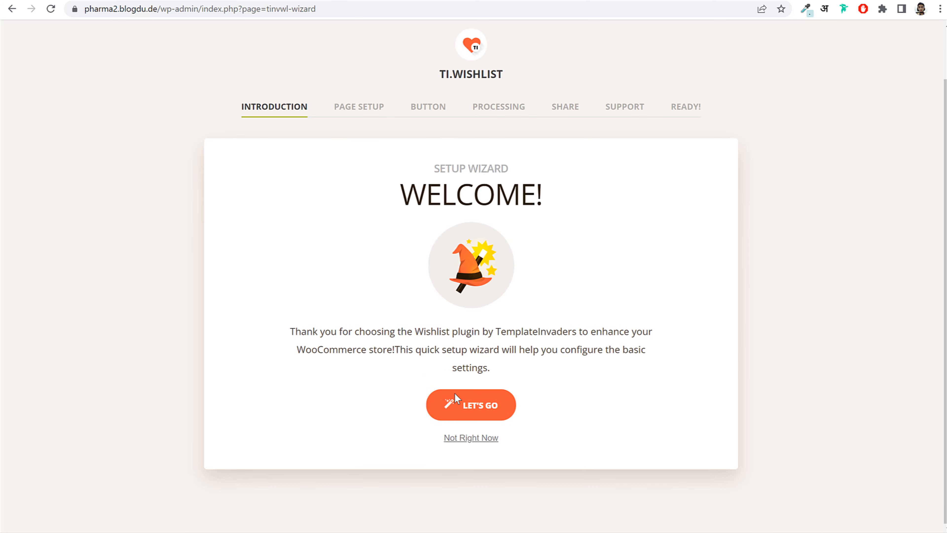
pyautogui.click(456, 396)
pyautogui.scroll(-3, 460, 294)
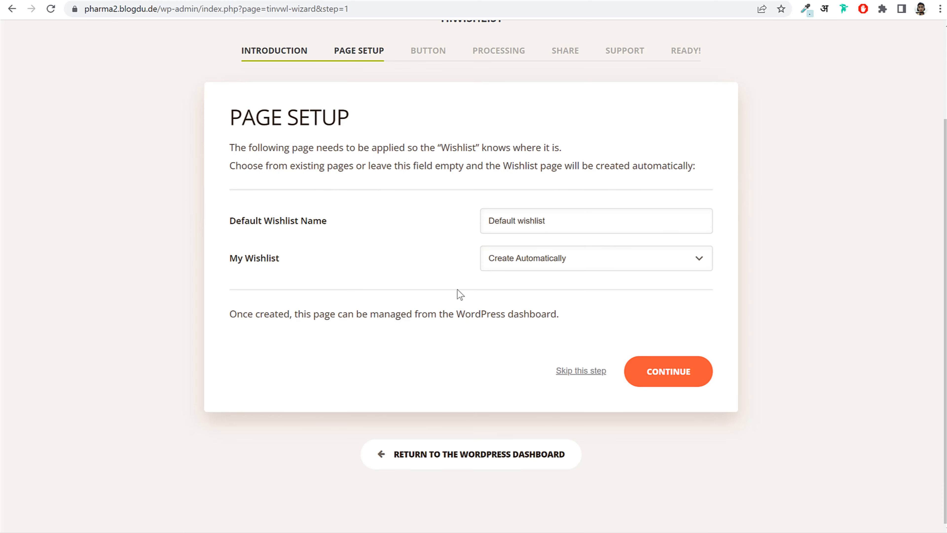
pyautogui.click(681, 379)
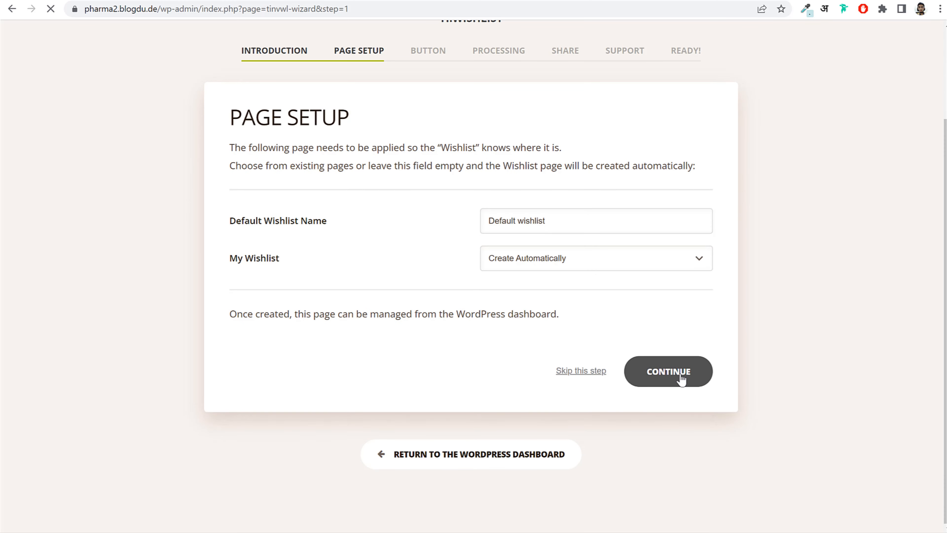
pyautogui.scroll(-5, 695, 373)
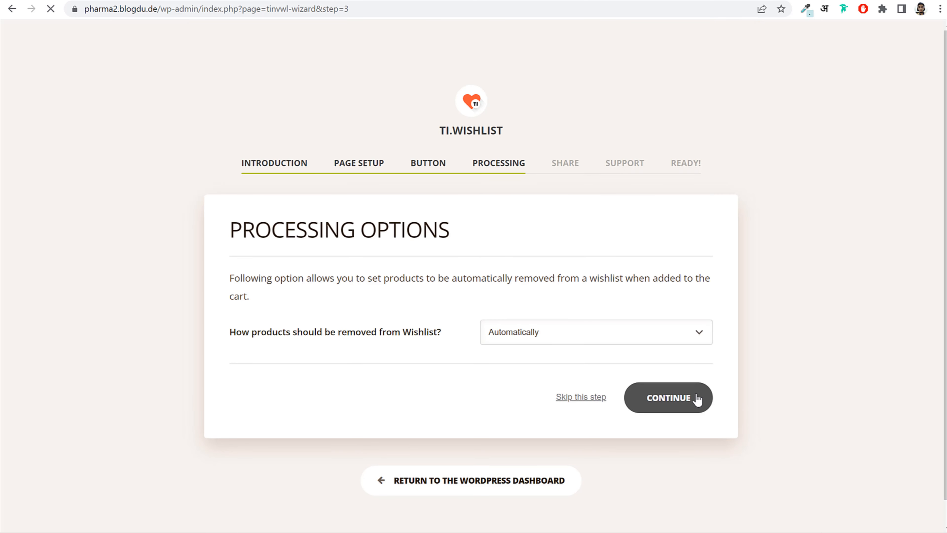
pyautogui.scroll(-5, 696, 393)
pyautogui.click(694, 390)
pyautogui.scroll(-1, 664, 362)
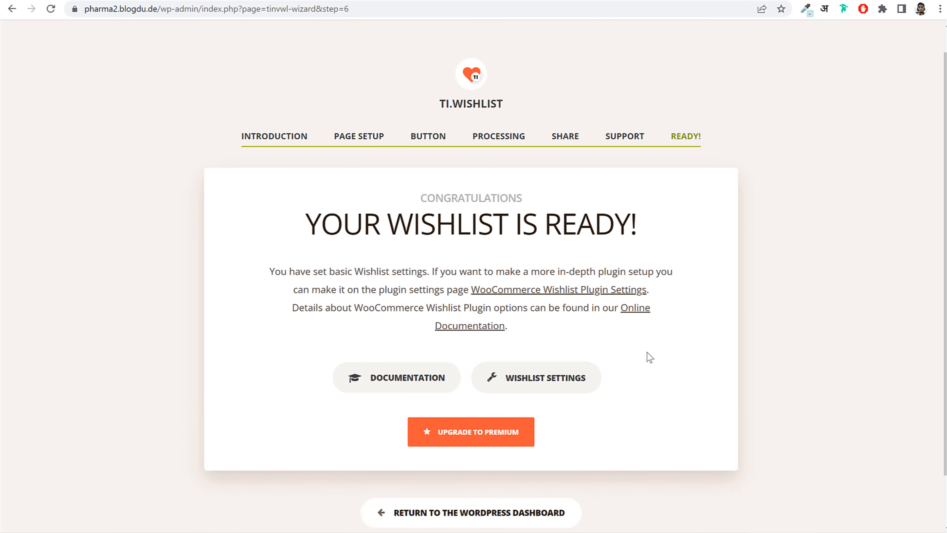
pyautogui.scroll(-2, 650, 358)
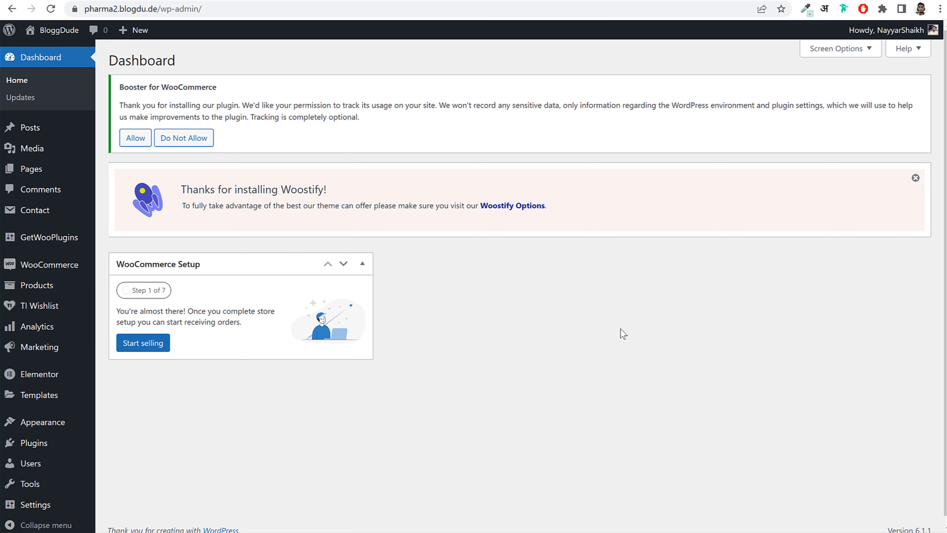
# - Decline Booster's usage tracking, preview the store front page, then open WooCommerce Settings
pyautogui.click(197, 141)
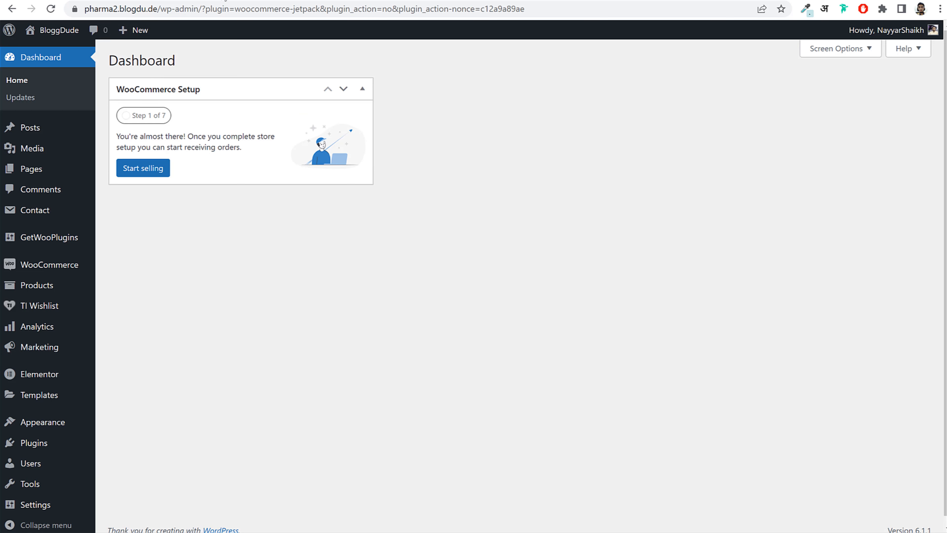
pyautogui.click(59, 29)
pyautogui.click(50, 10)
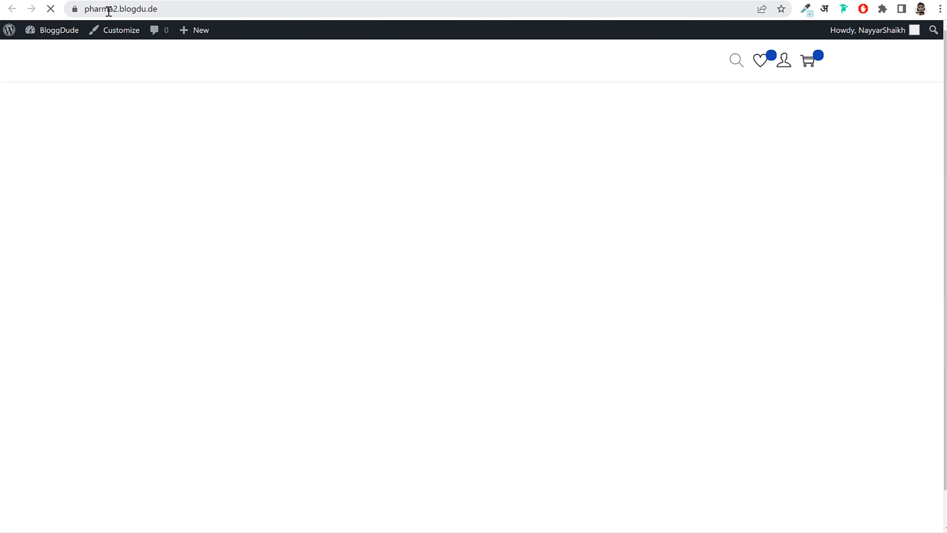
pyautogui.scroll(-1, 466, 176)
pyautogui.scroll(1, 420, 95)
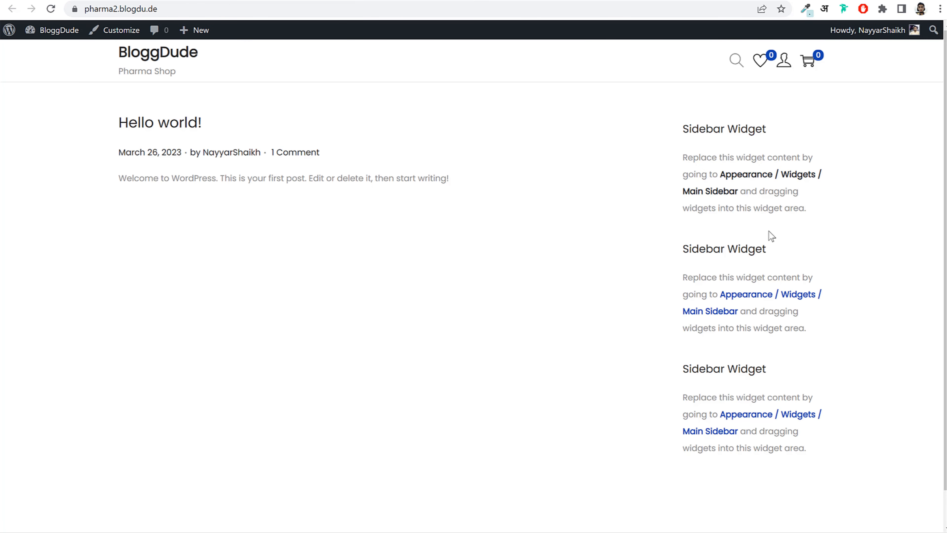
pyautogui.scroll(-1, 757, 251)
pyautogui.scroll(1, 756, 251)
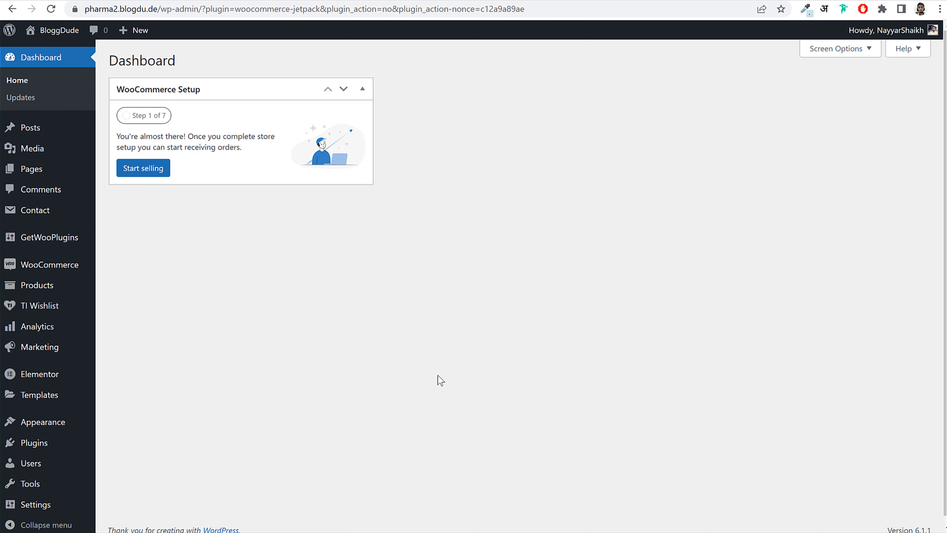
pyautogui.moveTo(49, 270)
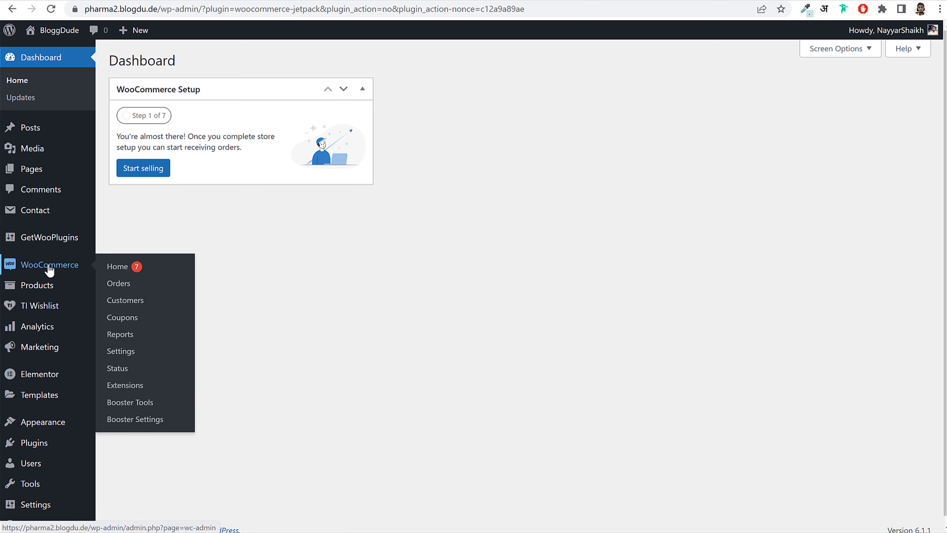
pyautogui.click(122, 352)
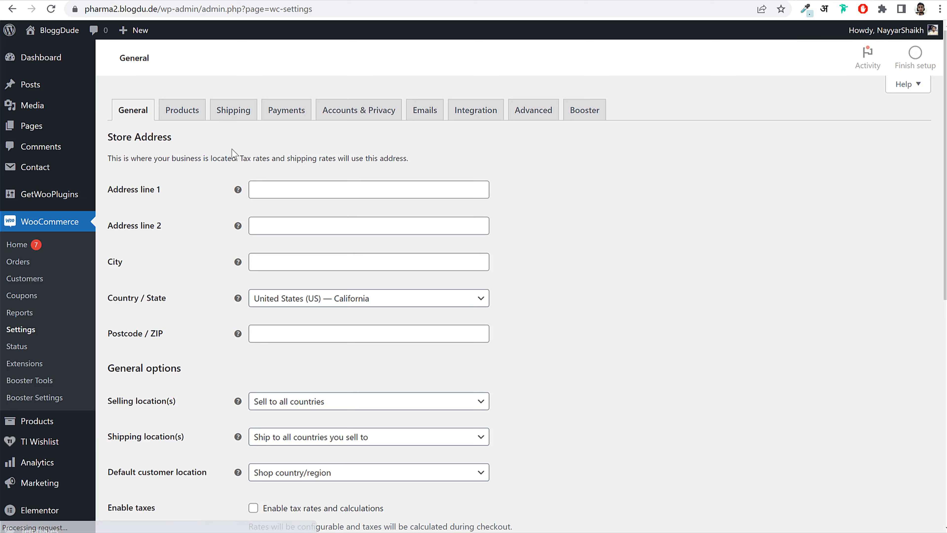
# - Enter the store's street address, city Mumbai, region India — Maharashtra and its postcode
pyautogui.click(264, 193)
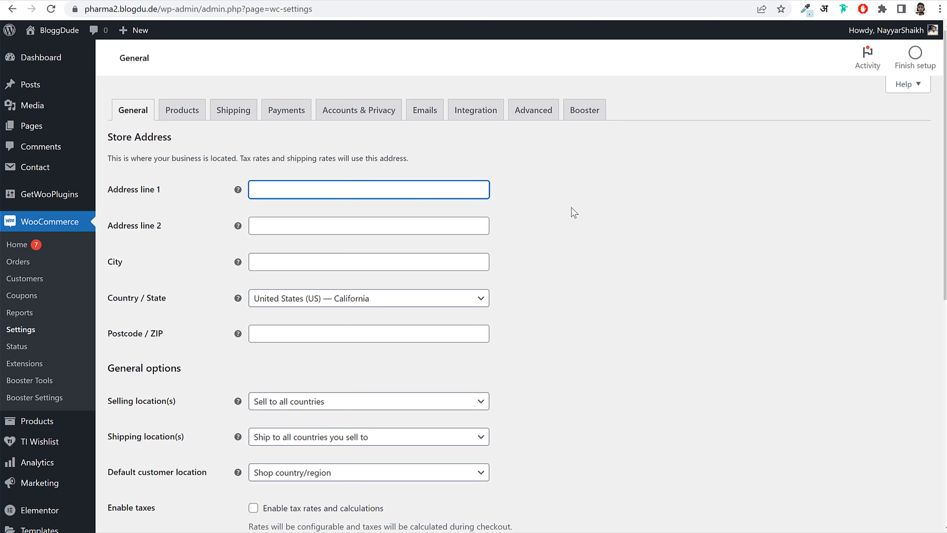
pyautogui.write('BC 1')
pyautogui.press('Tab')
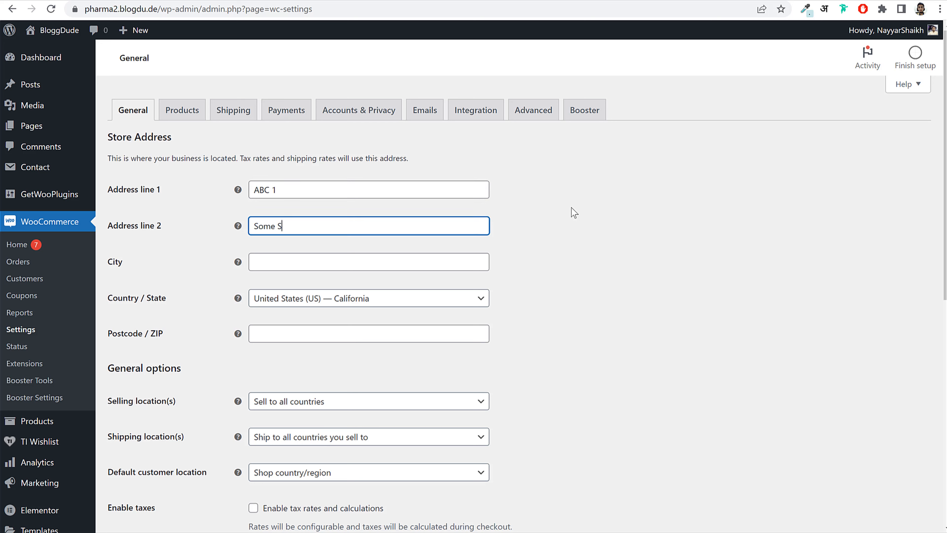
pyautogui.press('Tab')
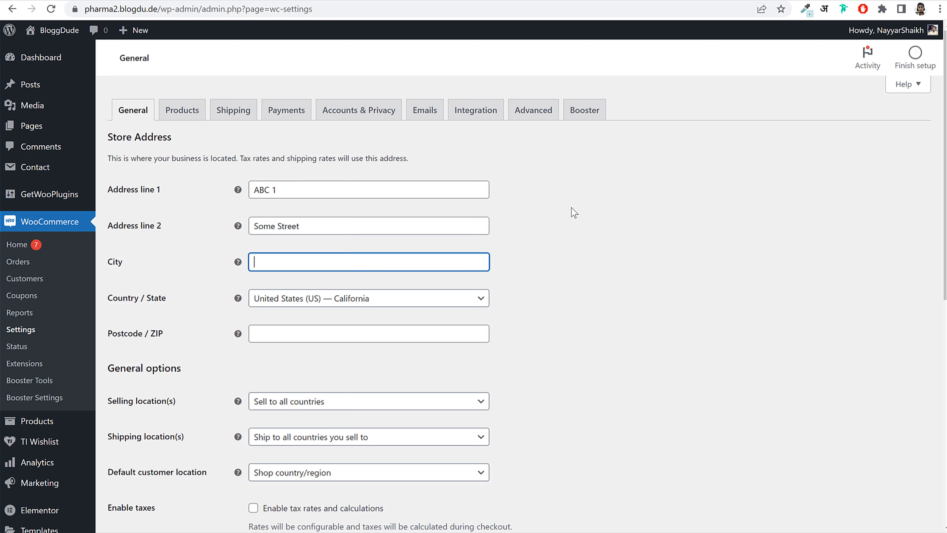
pyautogui.write('Mumbai')
pyautogui.press('Tab')
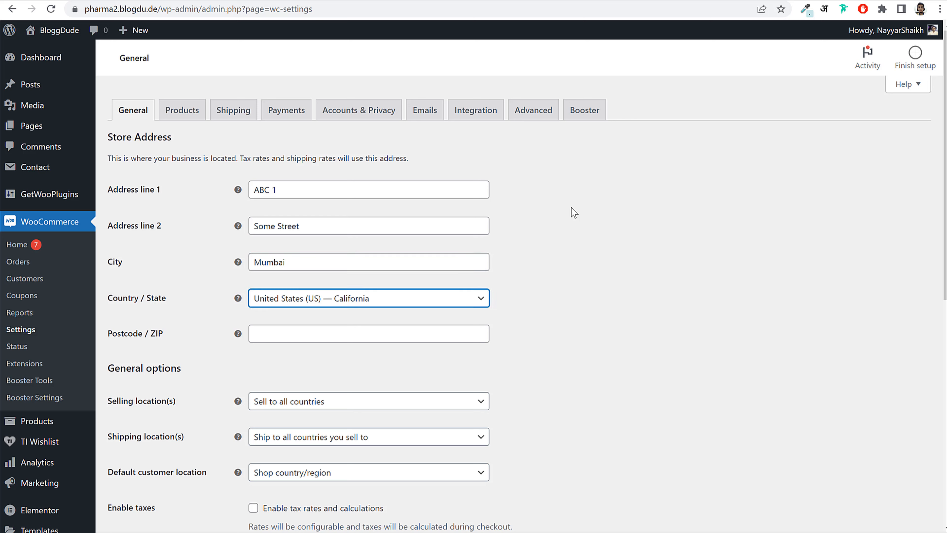
pyautogui.write('maha')
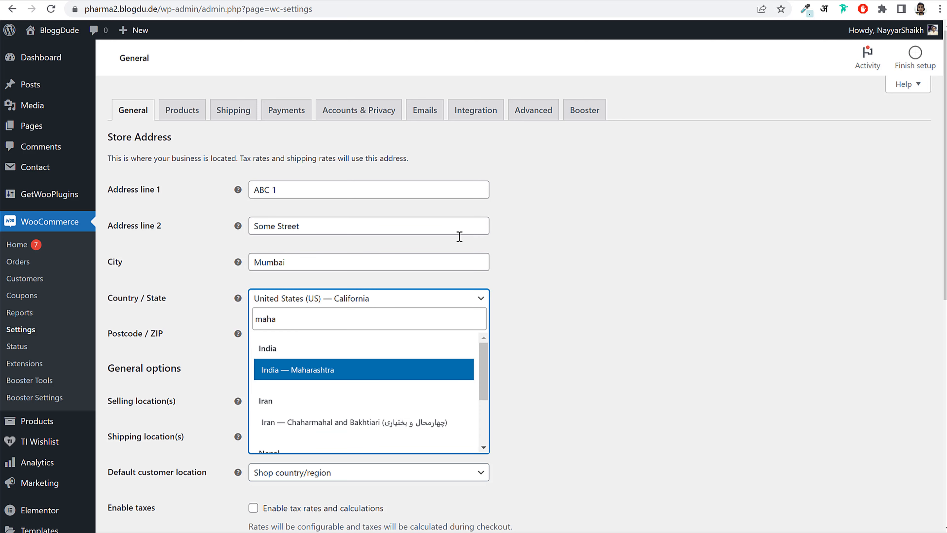
pyautogui.click(297, 371)
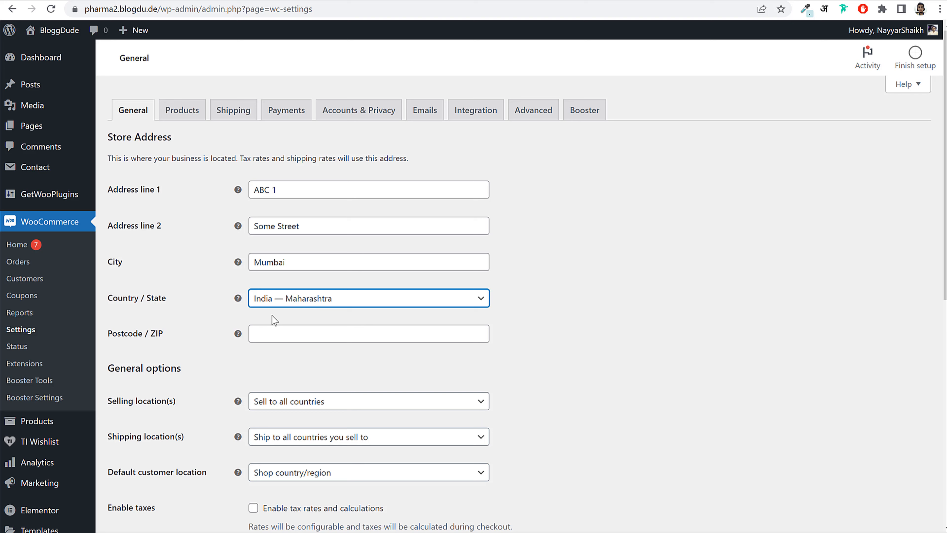
pyautogui.click(283, 329)
pyautogui.write('400001')
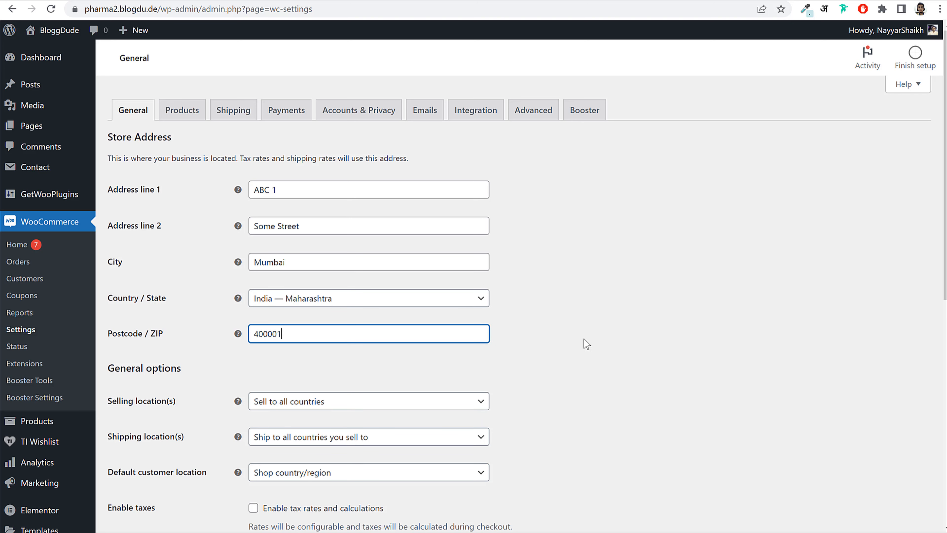
pyautogui.scroll(-3, 586, 348)
pyautogui.scroll(-2, 586, 348)
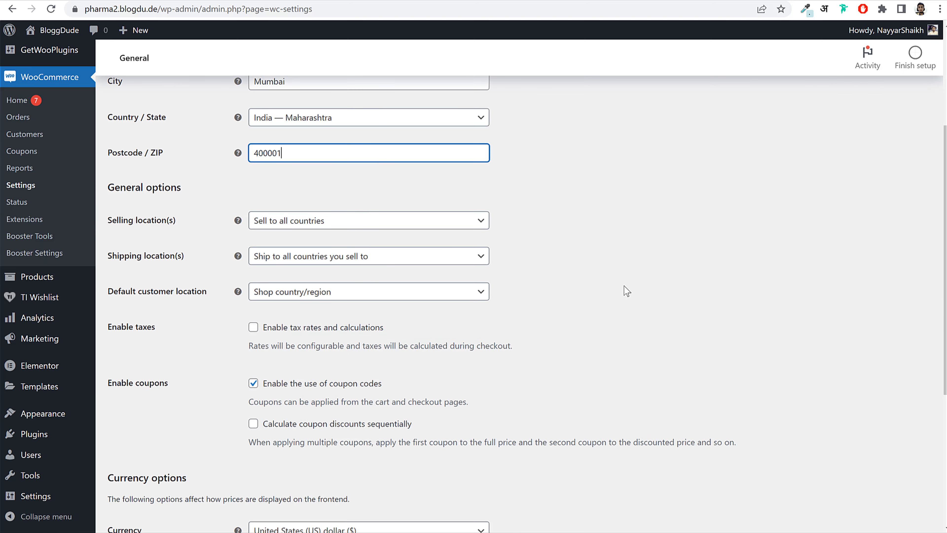
pyautogui.click(317, 220)
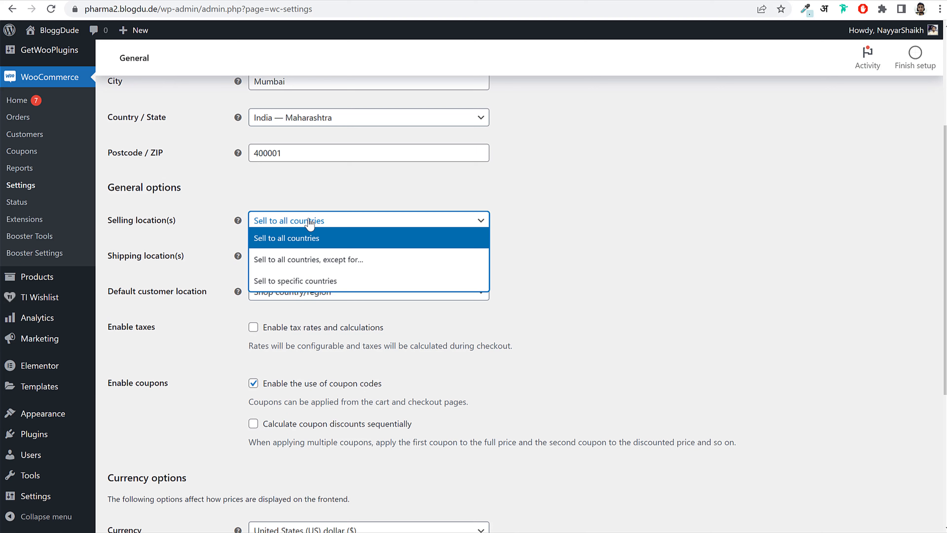
pyautogui.click(311, 245)
pyautogui.click(319, 222)
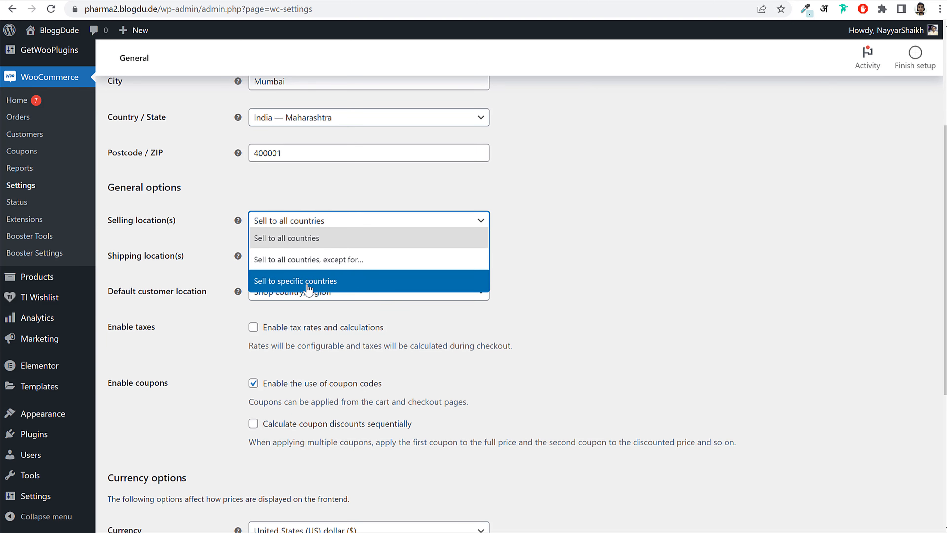
pyautogui.click(286, 282)
pyautogui.click(287, 255)
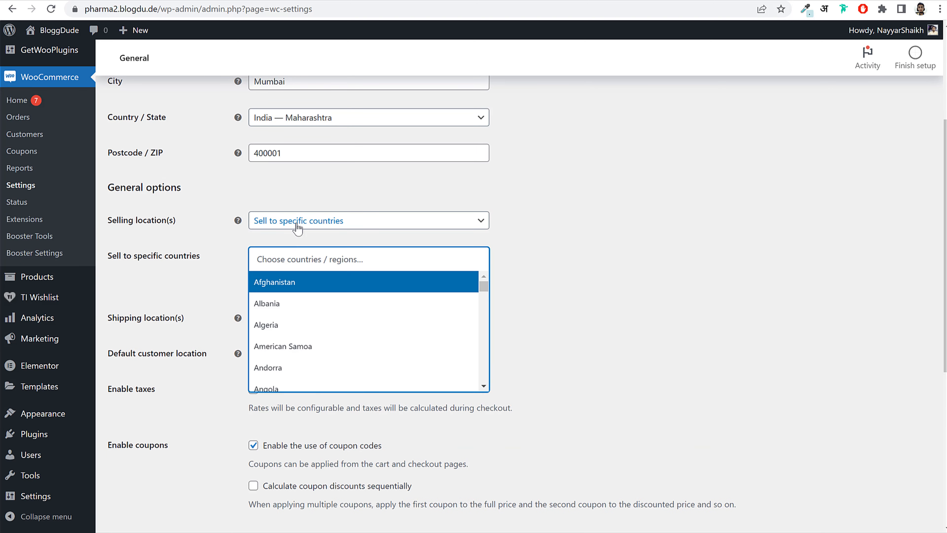
pyautogui.click(297, 225)
pyautogui.click(307, 280)
pyautogui.click(310, 260)
pyautogui.click(310, 260)
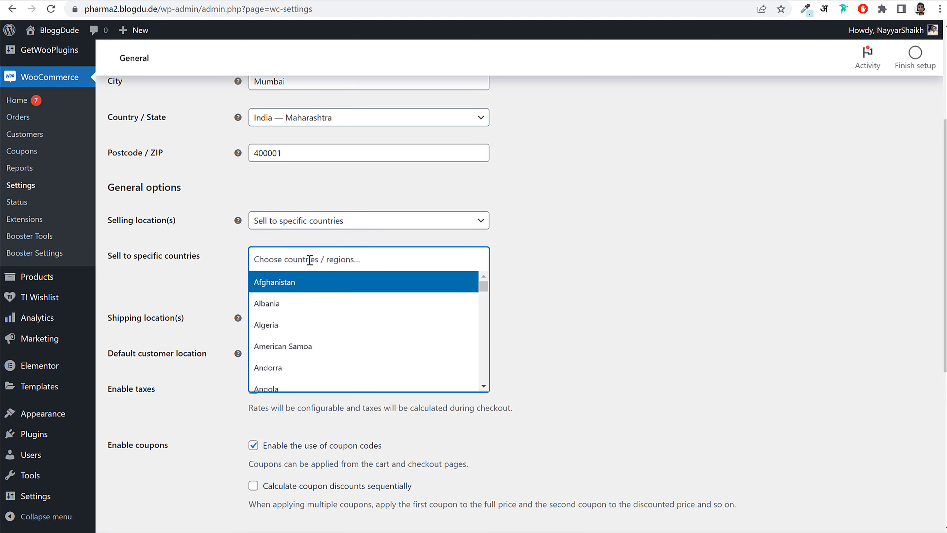
pyautogui.write('ind')
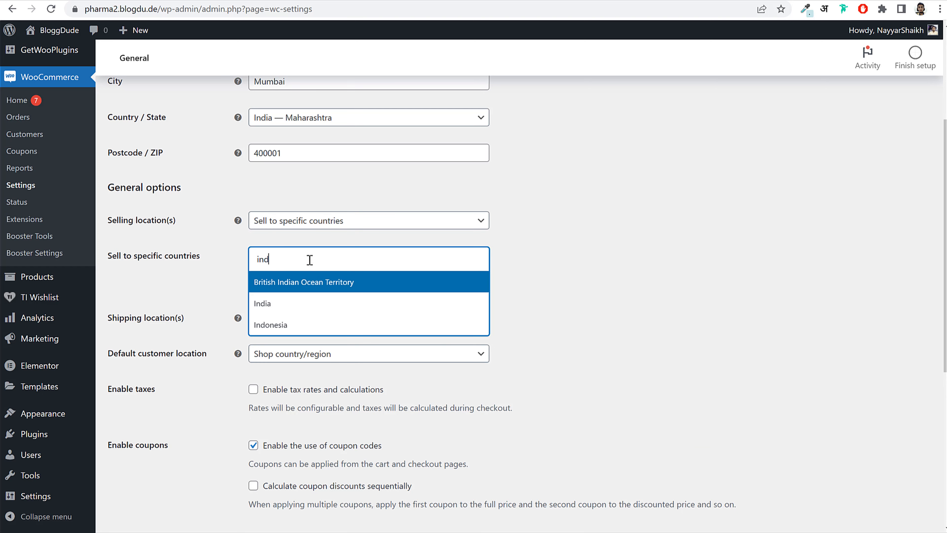
pyautogui.click(278, 314)
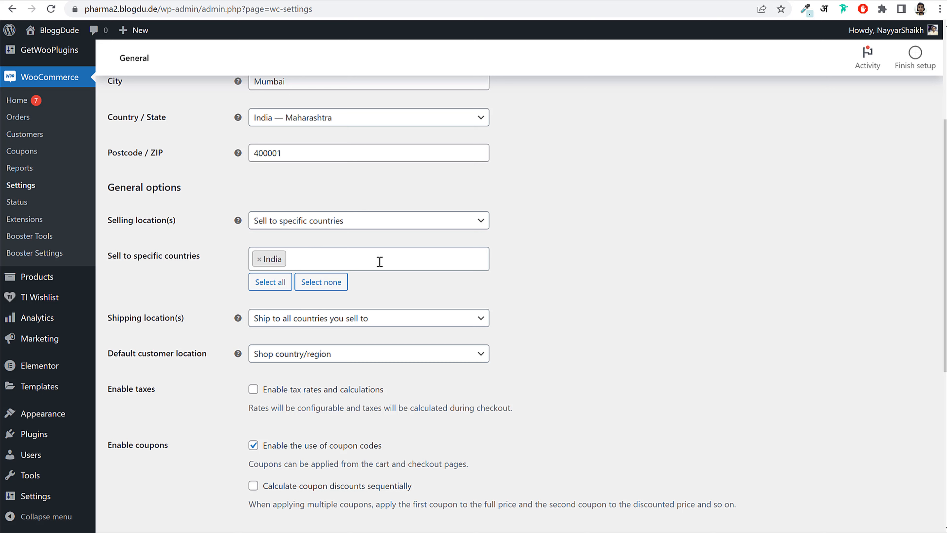
pyautogui.write('nepa')
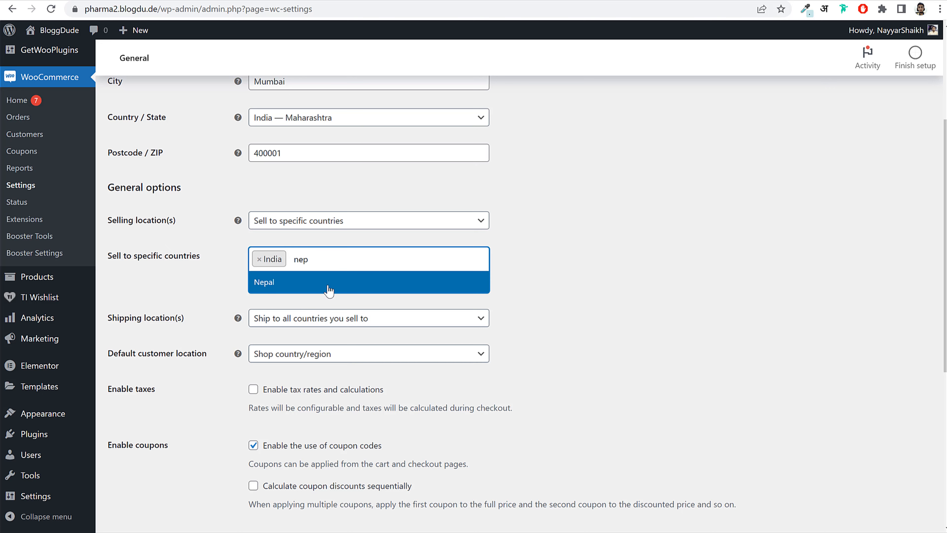
pyautogui.press('Return')
pyautogui.click(353, 258)
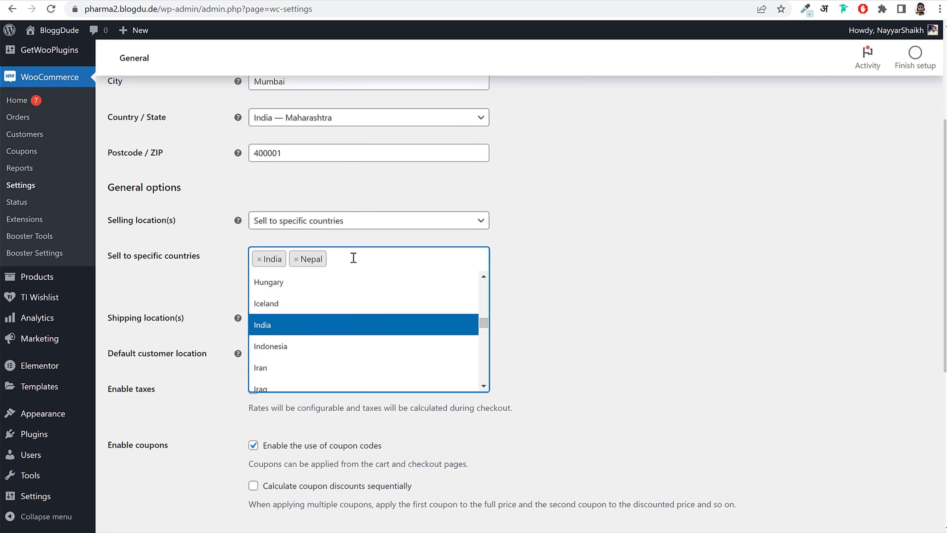
pyautogui.write('uni')
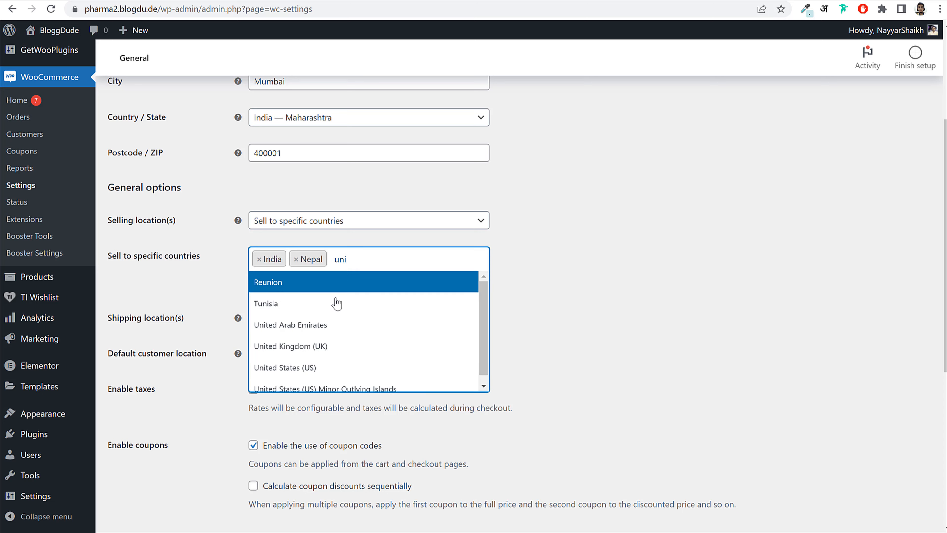
pyautogui.click(338, 368)
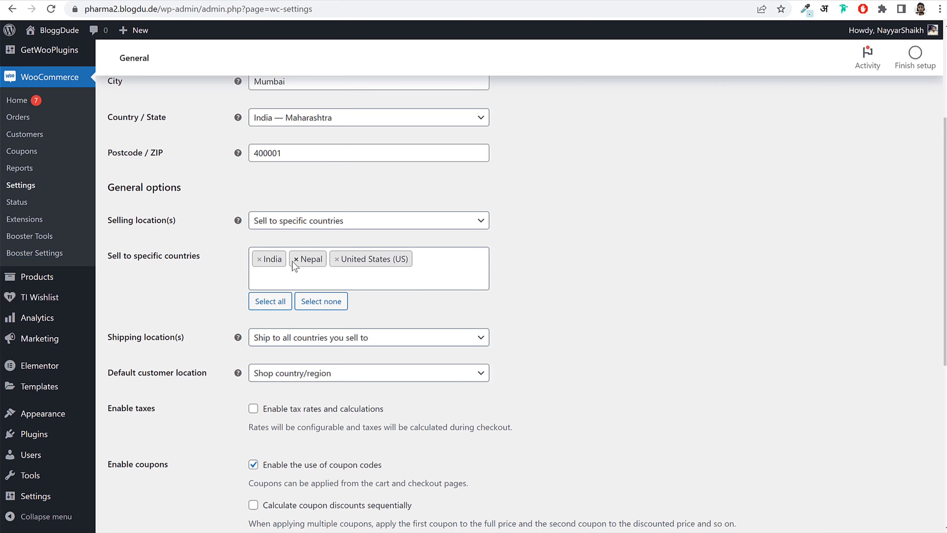
pyautogui.click(271, 301)
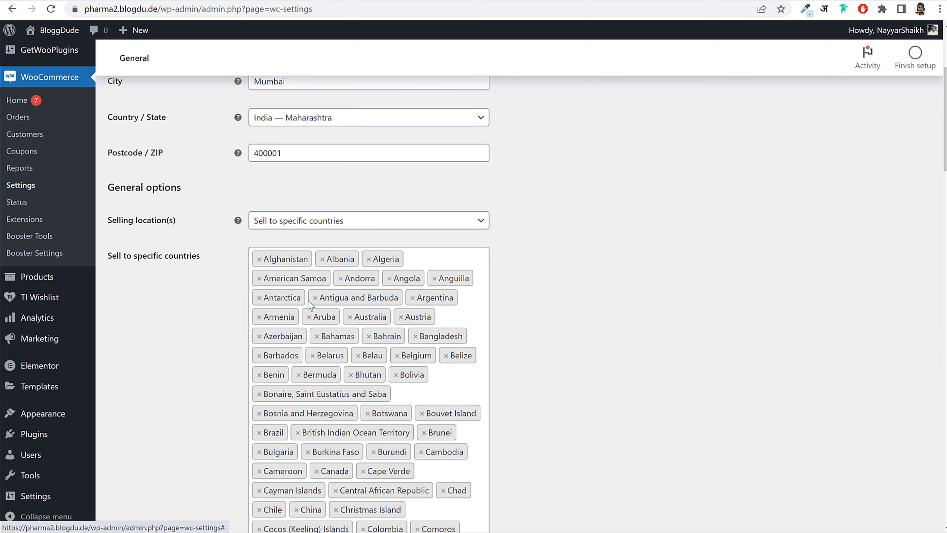
pyautogui.scroll(-10, 460, 352)
pyautogui.scroll(15, 460, 353)
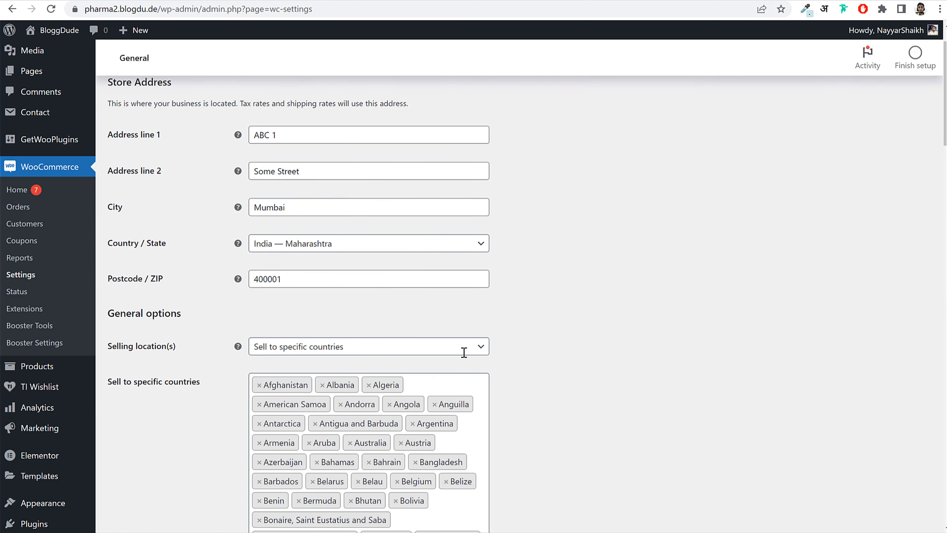
pyautogui.scroll(-12, 464, 352)
pyautogui.scroll(-10, 365, 329)
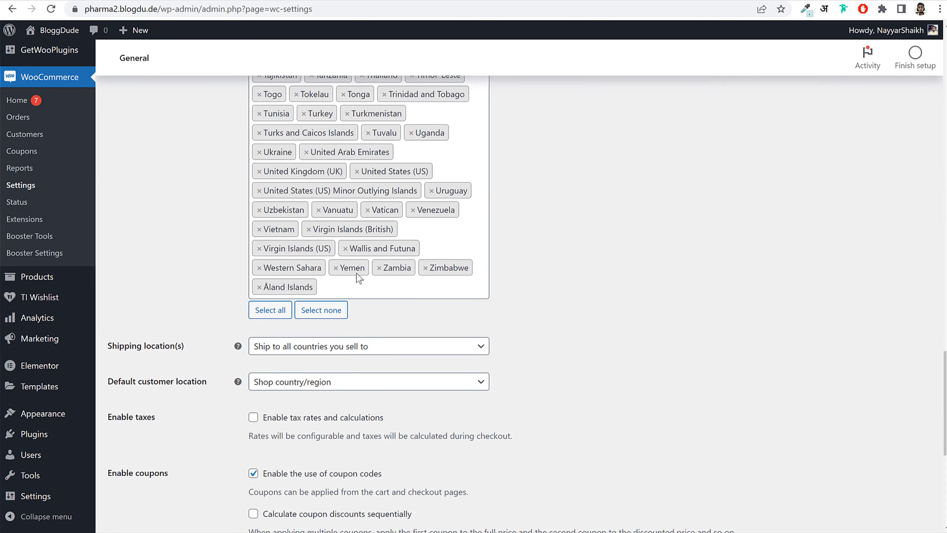
pyautogui.click(336, 268)
pyautogui.scroll(12, 556, 234)
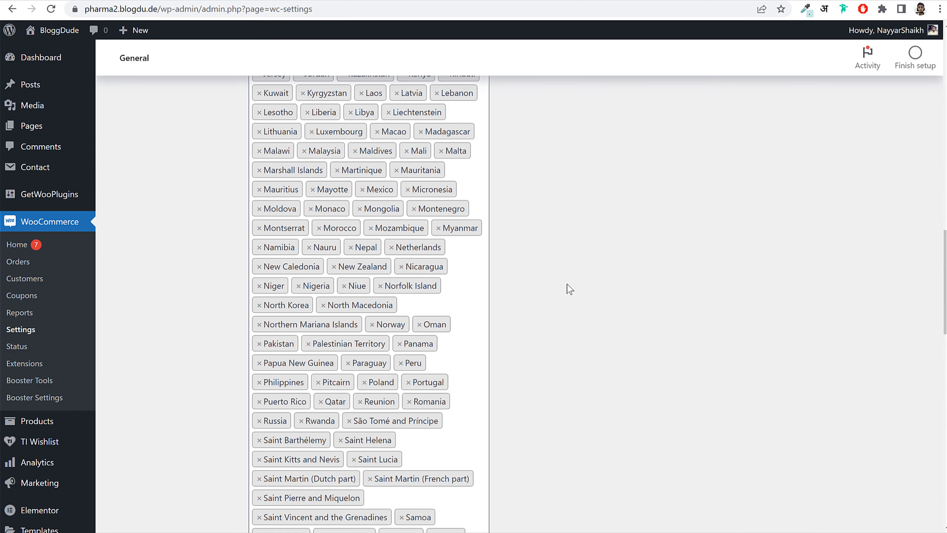
pyautogui.scroll(10, 556, 296)
pyautogui.click(311, 382)
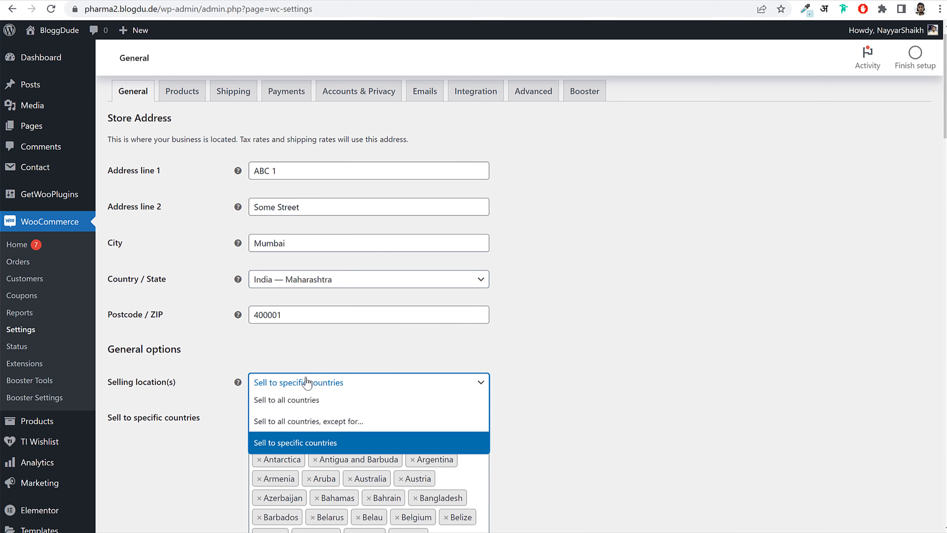
pyautogui.click(313, 397)
pyautogui.scroll(-8, 581, 359)
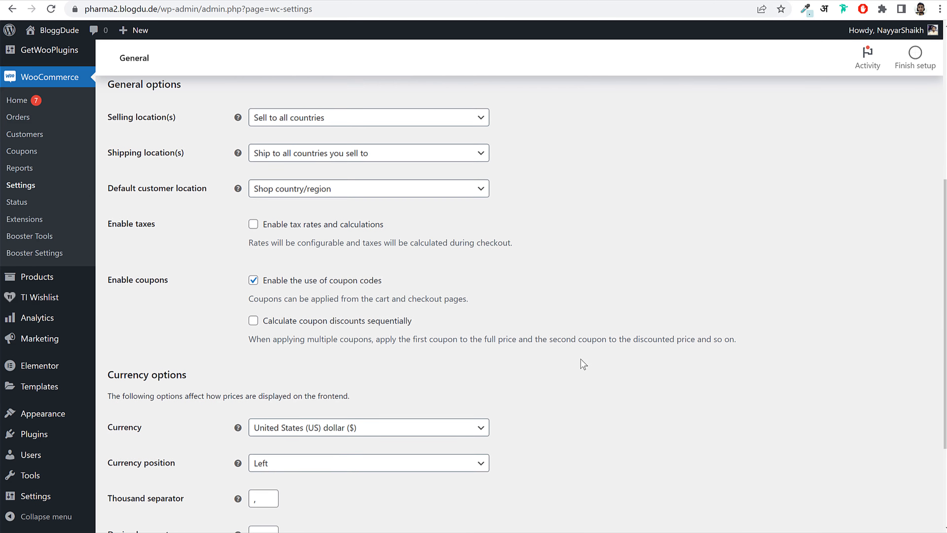
# - Turn on Enable tax rates and calculations
pyautogui.click(253, 187)
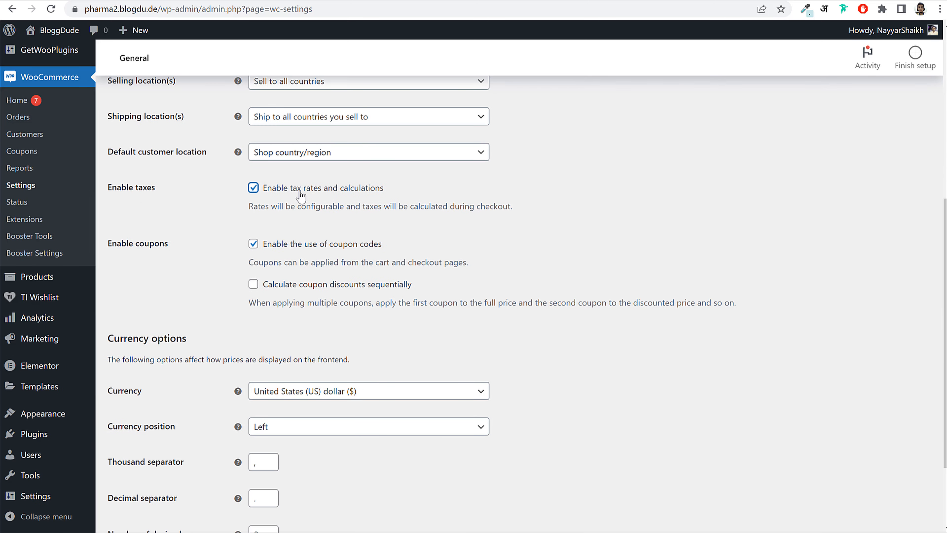
pyautogui.moveTo(293, 189); pyautogui.dragTo(374, 198)
pyautogui.click(305, 196)
# - Try Indian rupee, revert to United States (US) dollar, and save the general settings
pyautogui.scroll(-3, 342, 228)
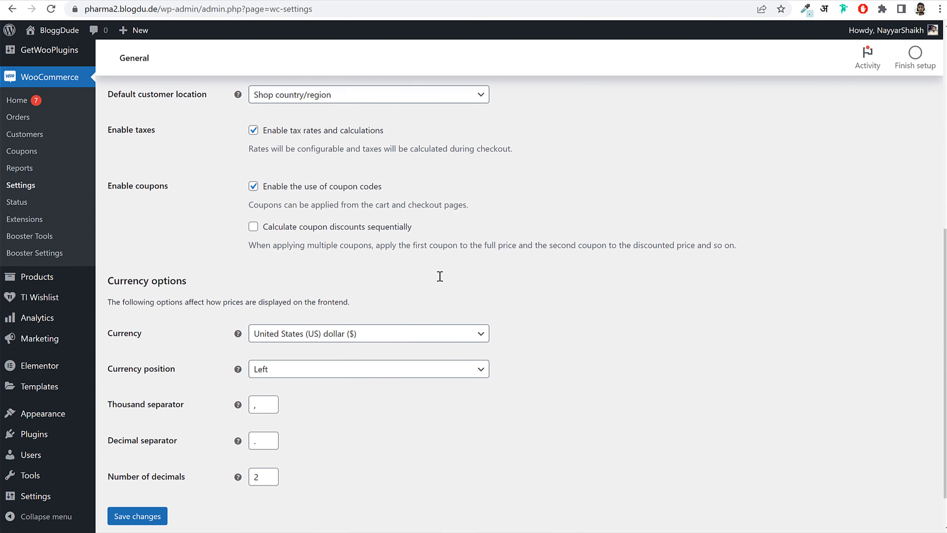
pyautogui.click(416, 292)
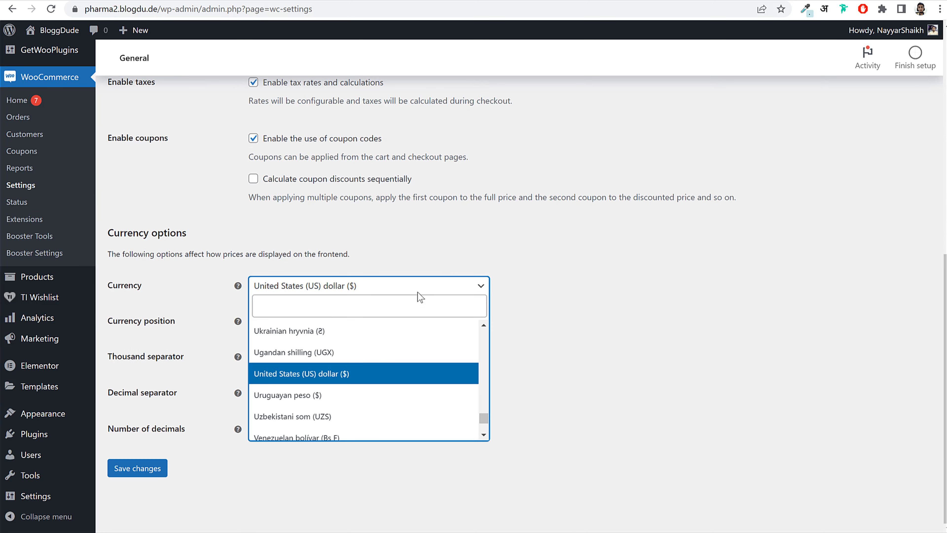
pyautogui.write('indi')
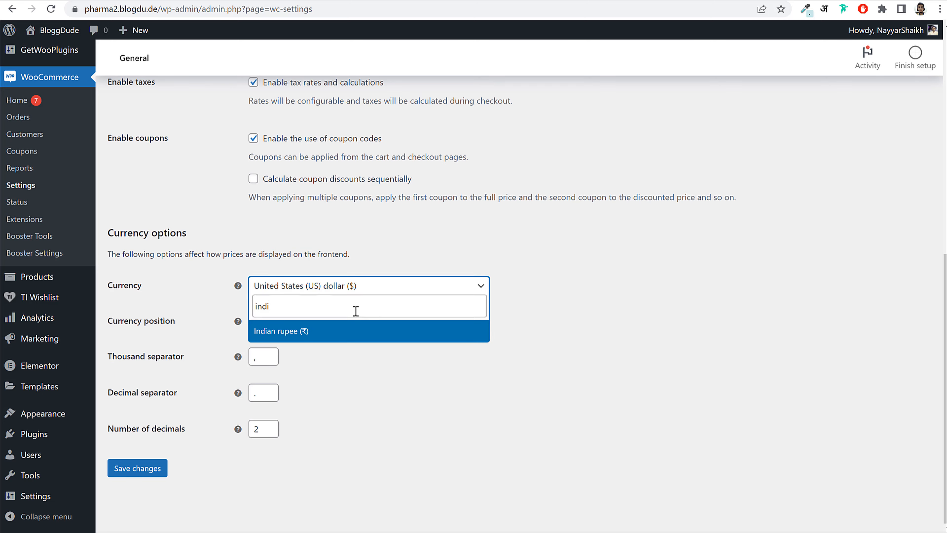
pyautogui.click(348, 330)
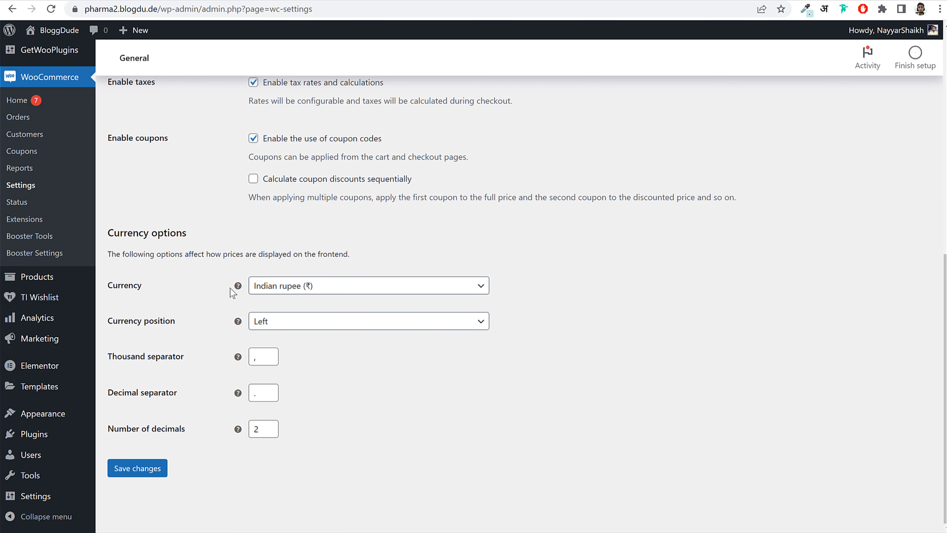
pyautogui.click(296, 288)
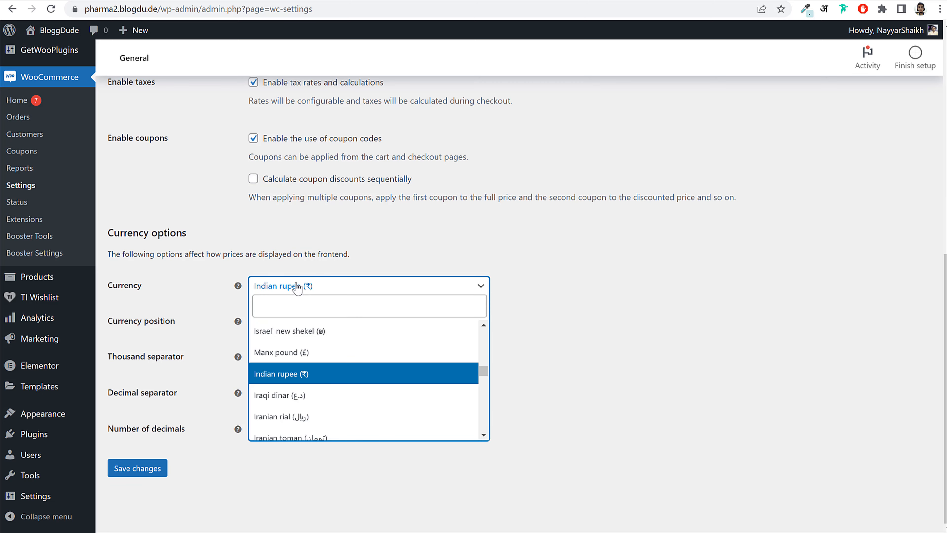
pyautogui.click(281, 302)
pyautogui.write('unit')
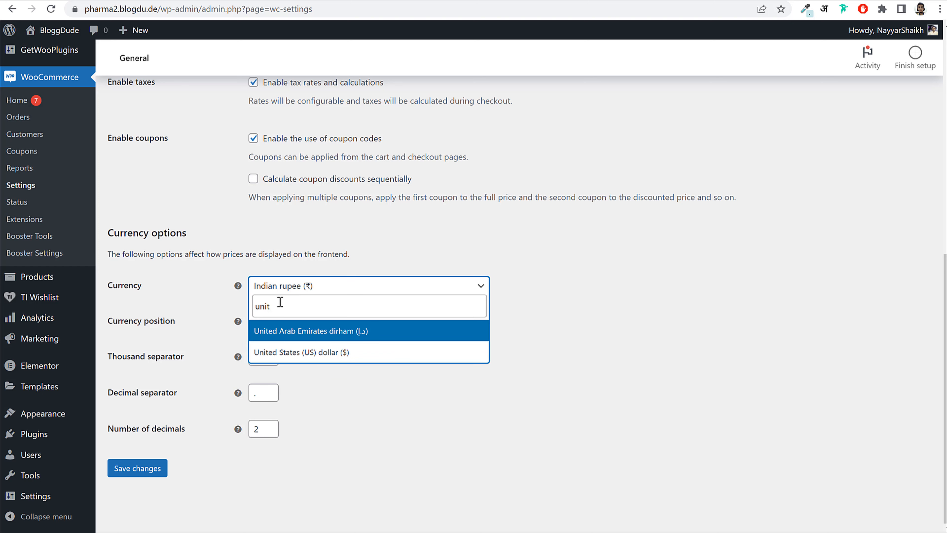
pyautogui.click(313, 351)
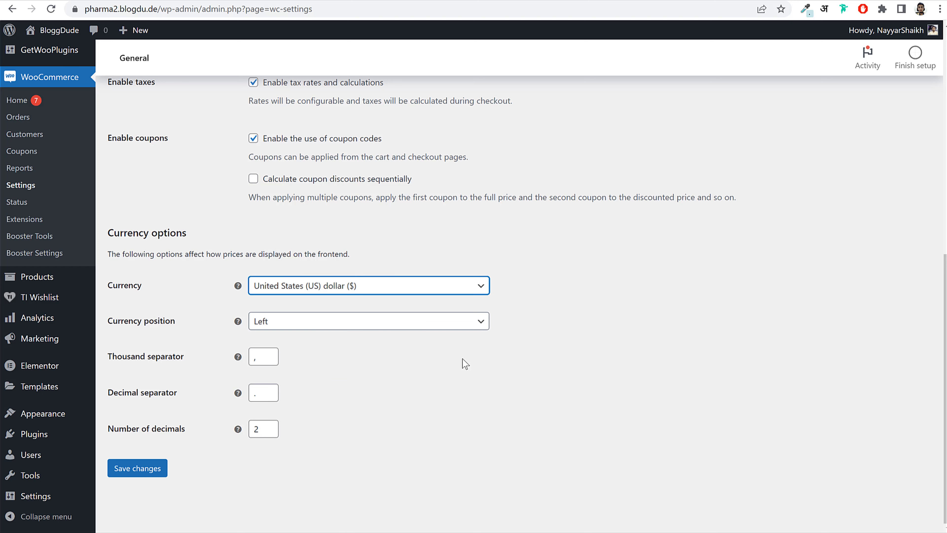
pyautogui.click(147, 471)
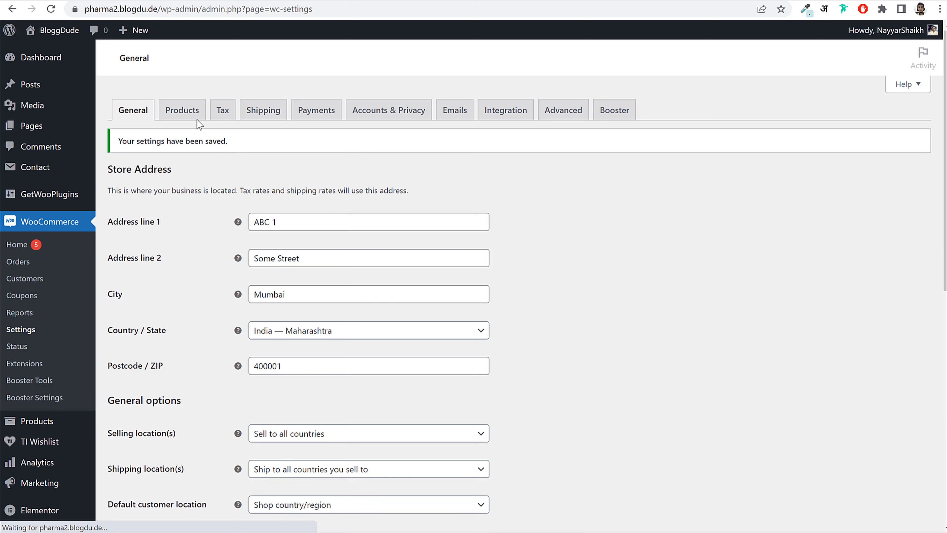
# - Go to the Products settings and check the Pages list in a new browser tab
pyautogui.click(187, 112)
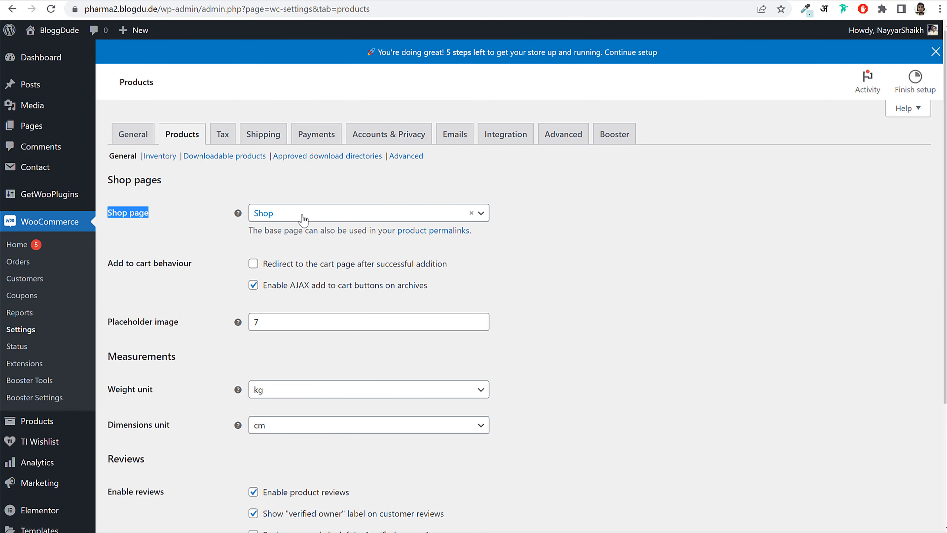
pyautogui.rightClick(40, 126)
pyautogui.click(57, 135)
pyautogui.click(395, 1)
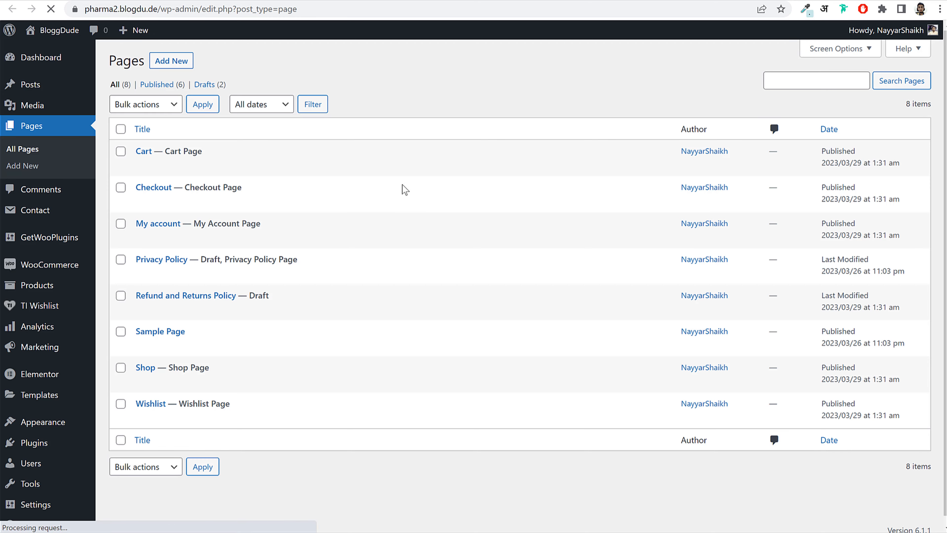
pyautogui.scroll(-1, 400, 216)
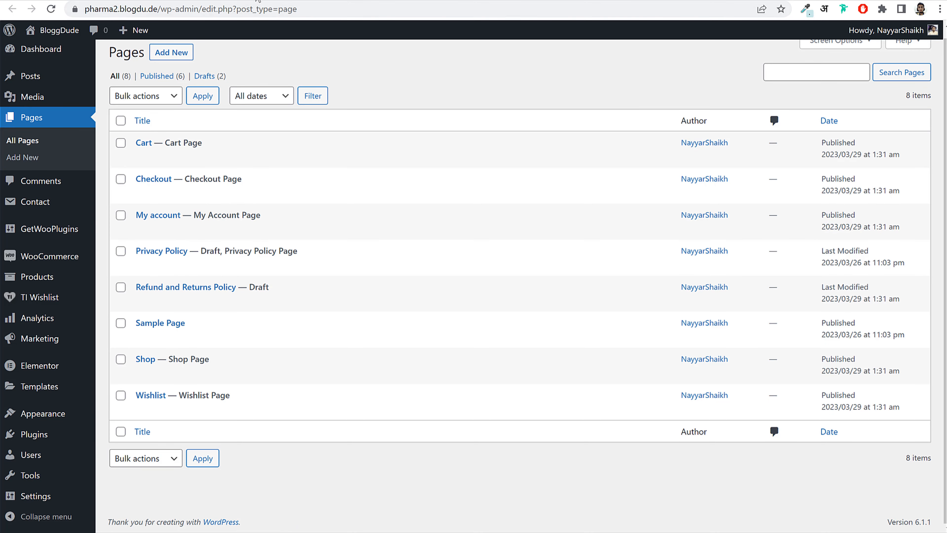
pyautogui.click(420, 1)
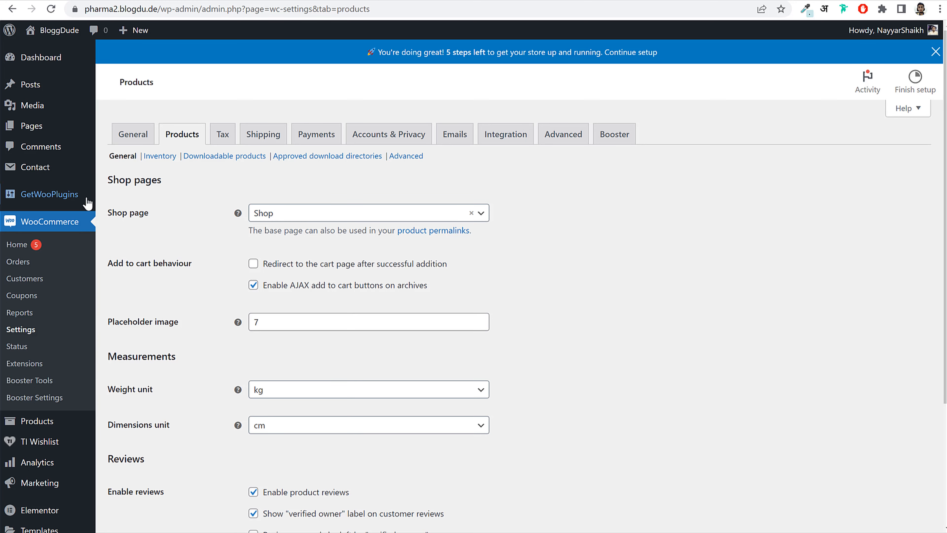
# - Set the weight unit to g and save the product settings
pyautogui.moveTo(117, 213); pyautogui.dragTo(193, 220)
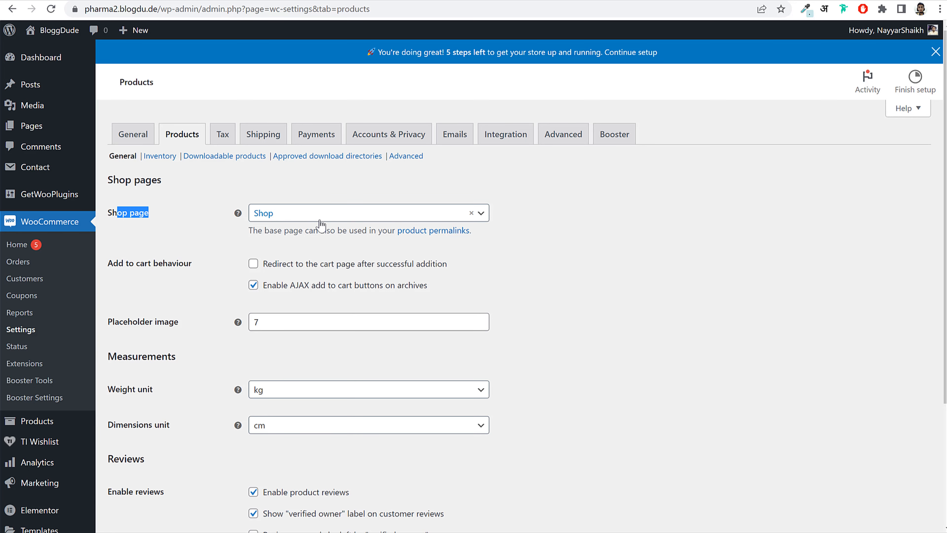
pyautogui.click(602, 235)
pyautogui.scroll(-3, 611, 235)
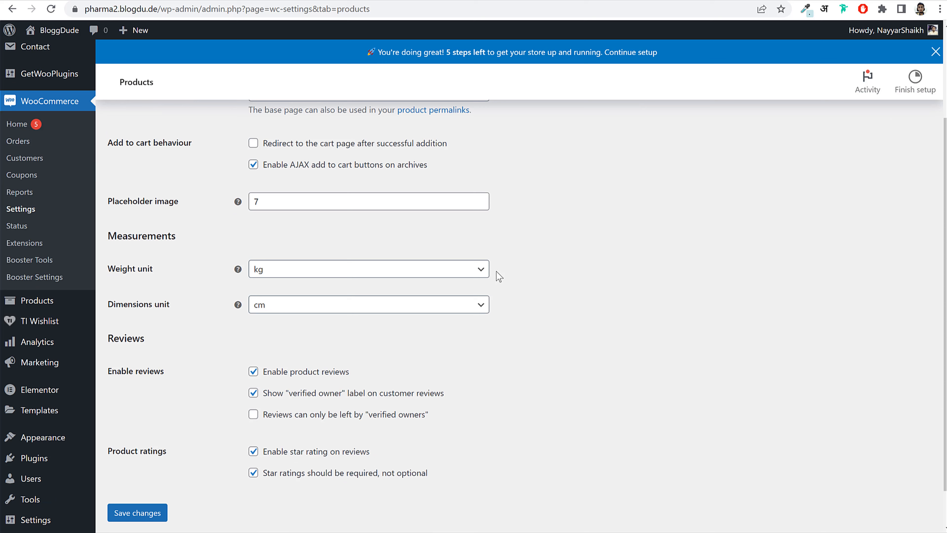
pyautogui.click(333, 276)
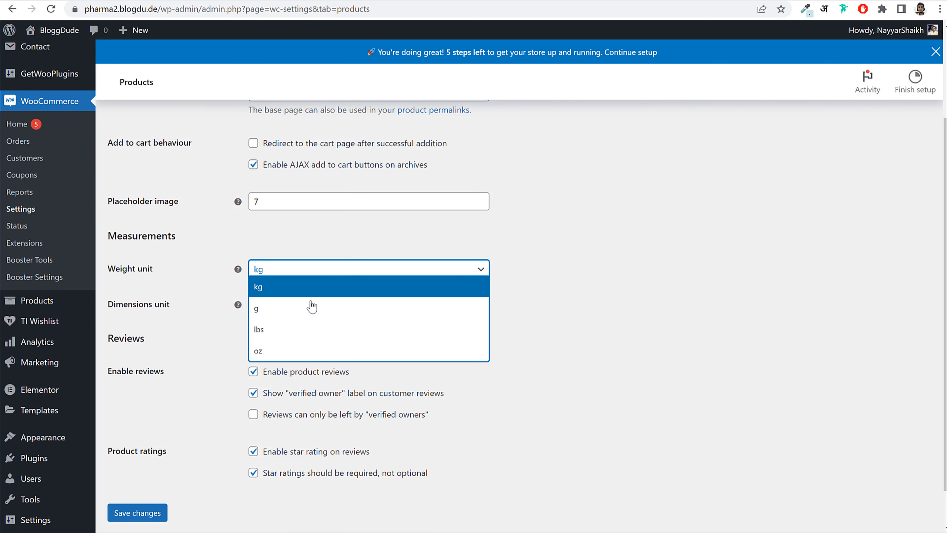
pyautogui.click(311, 308)
pyautogui.click(609, 288)
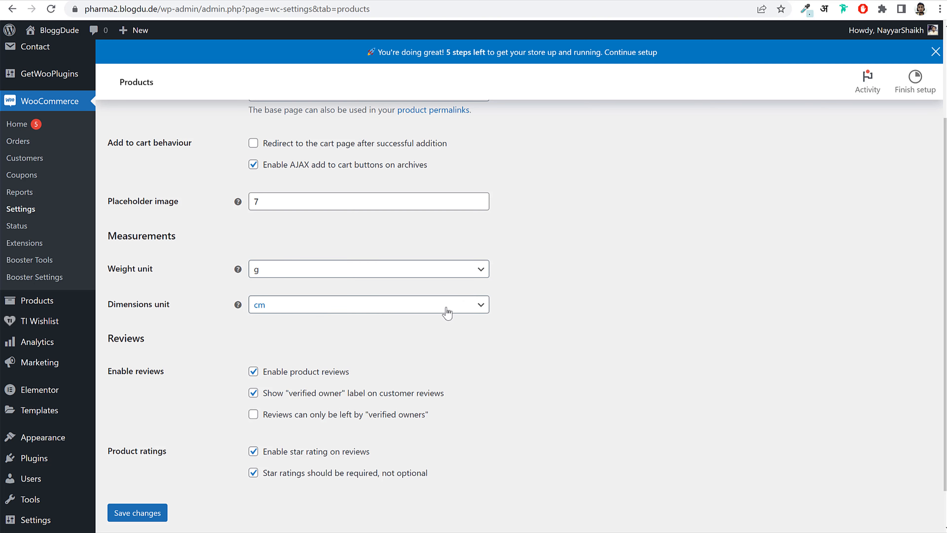
pyautogui.click(147, 514)
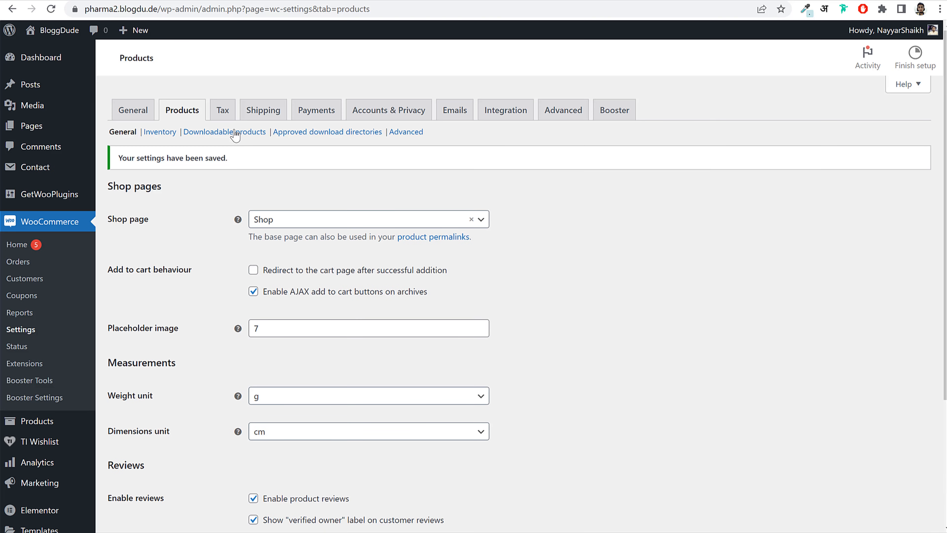
pyautogui.click(223, 110)
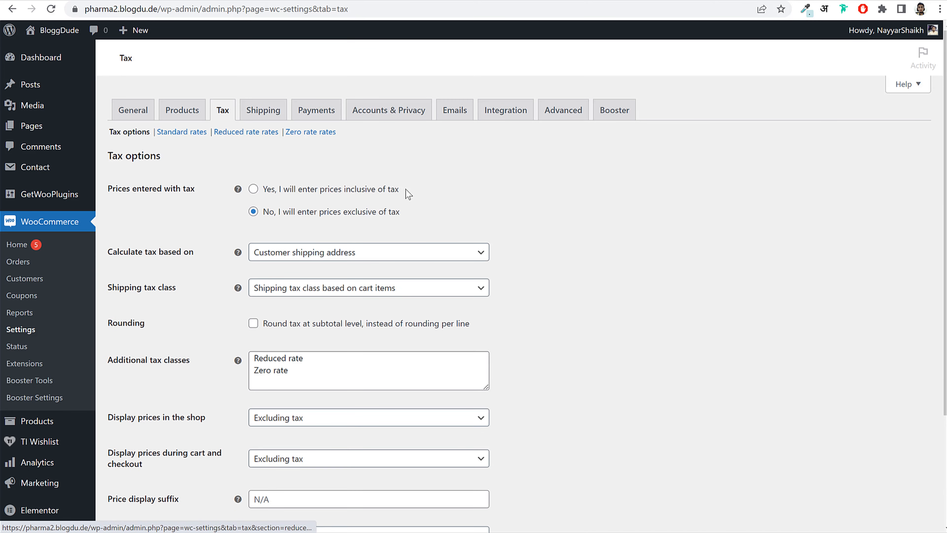
# - Put the caret in the Additional tax classes box and enlarge it
pyautogui.scroll(-3, 490, 280)
pyautogui.click(364, 281)
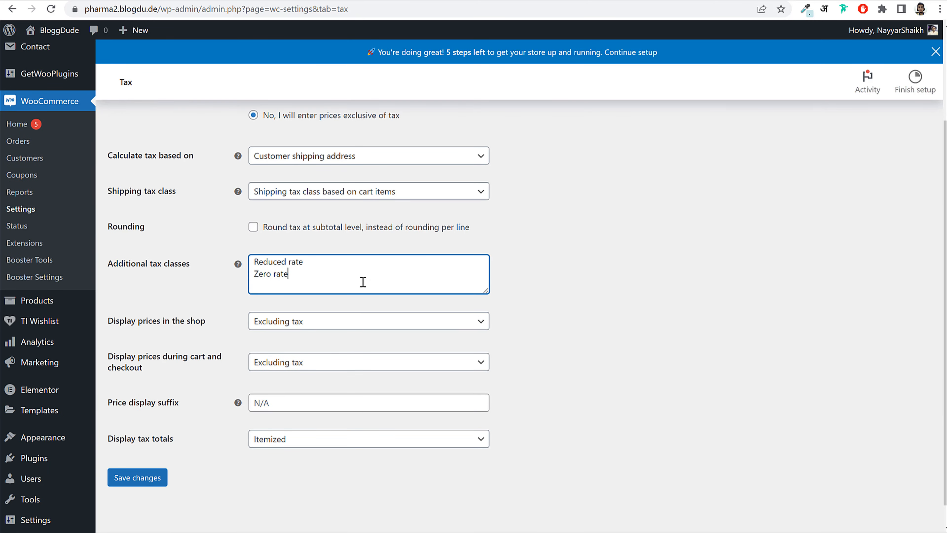
pyautogui.moveTo(486, 291); pyautogui.dragTo(503, 378)
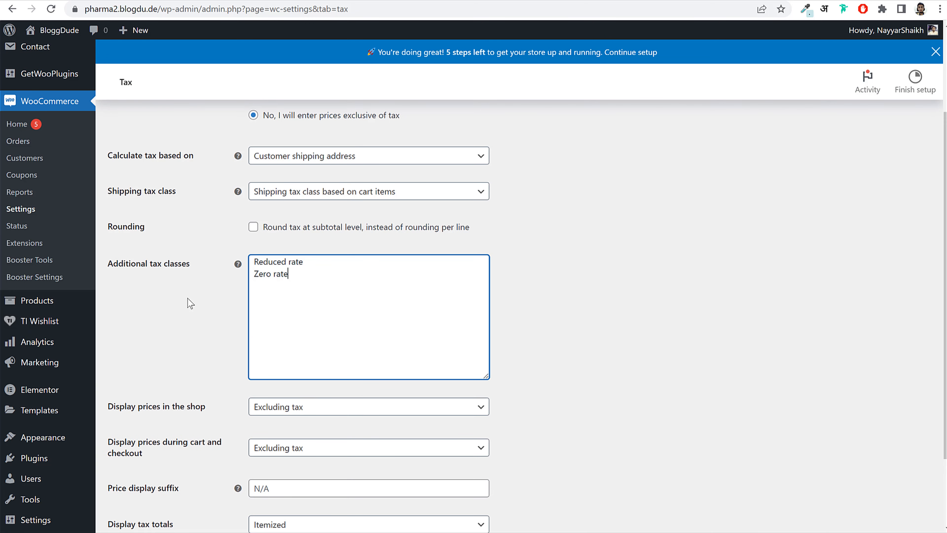
pyautogui.moveTo(105, 263); pyautogui.dragTo(193, 265)
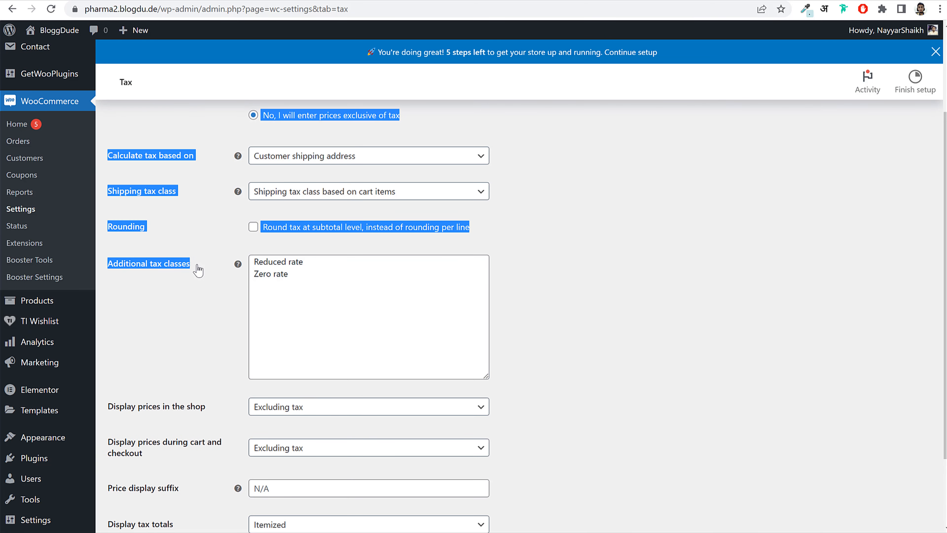
pyautogui.click(195, 269)
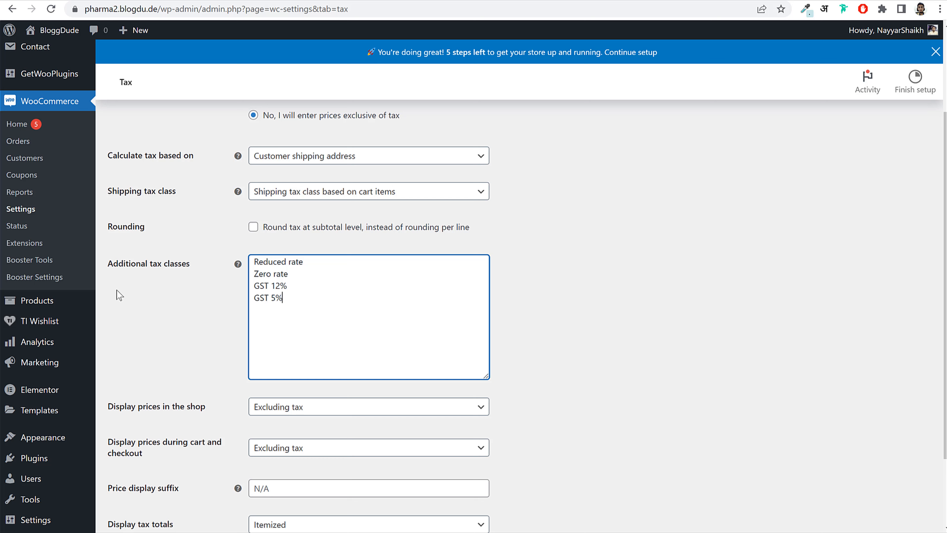
# - Add the GST 12% and GST 5% classes and save the tax options
pyautogui.moveTo(297, 306); pyautogui.dragTo(256, 285)
pyautogui.click(255, 286)
pyautogui.doubleClick(269, 298)
pyautogui.click(275, 298)
pyautogui.doubleClick(266, 298)
pyautogui.click(265, 298)
pyautogui.scroll(-2, 447, 393)
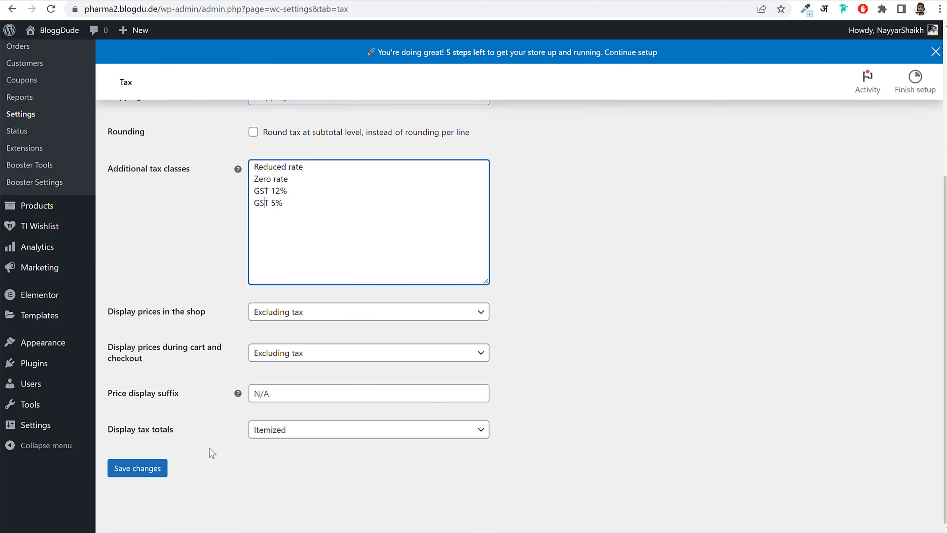
pyautogui.click(137, 471)
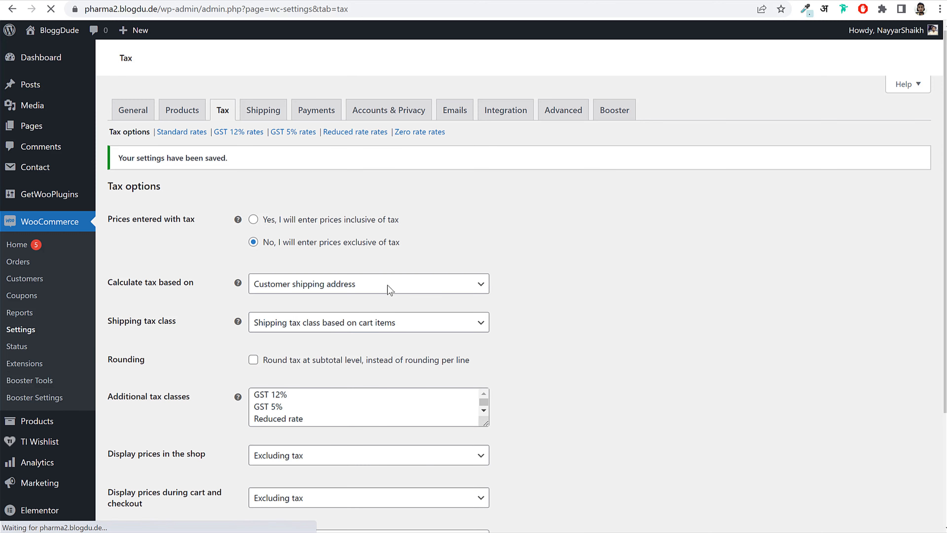
# - Open the GST 12% rates table and insert a new empty row
pyautogui.moveTo(215, 131); pyautogui.dragTo(317, 166)
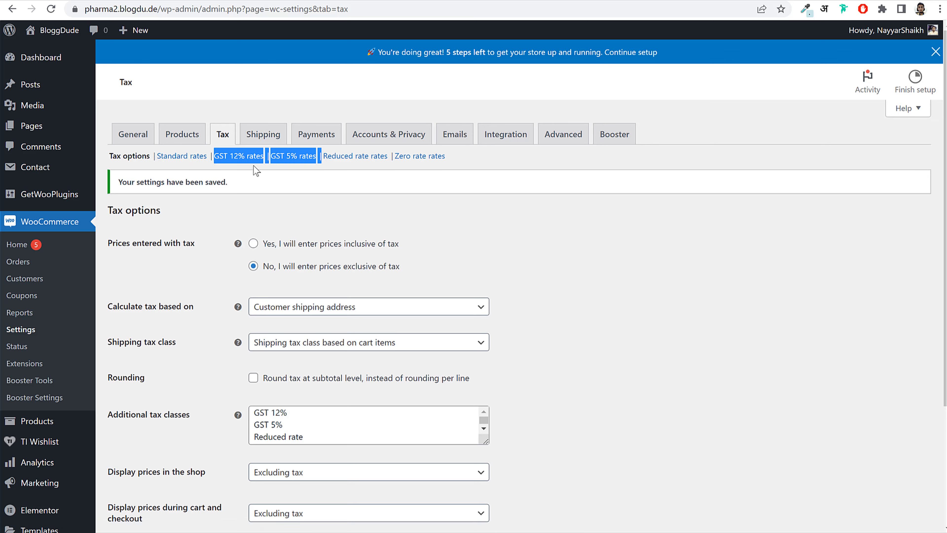
pyautogui.click(551, 215)
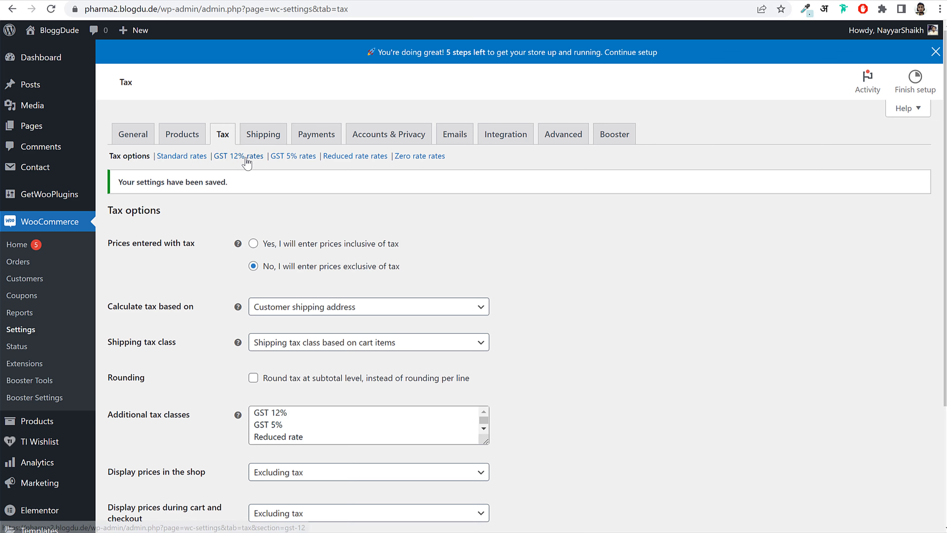
pyautogui.click(231, 157)
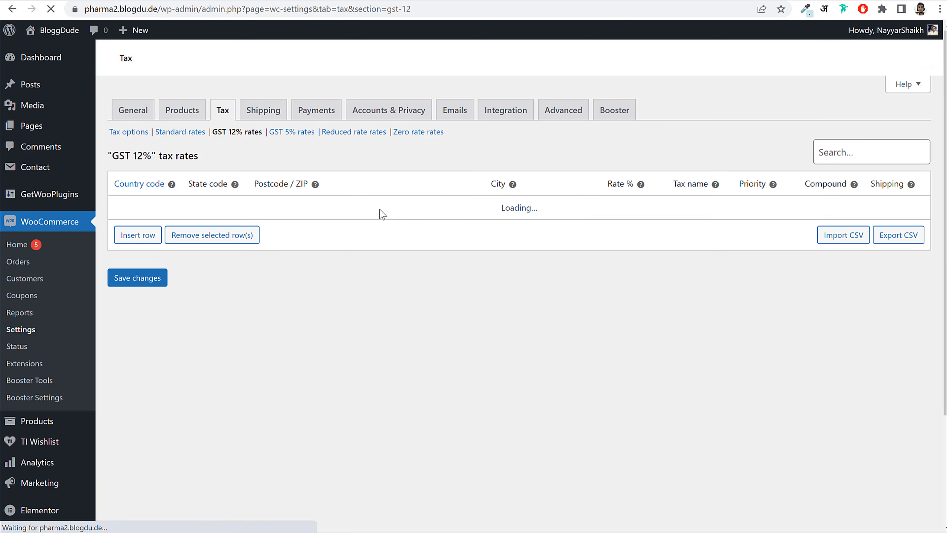
pyautogui.click(137, 240)
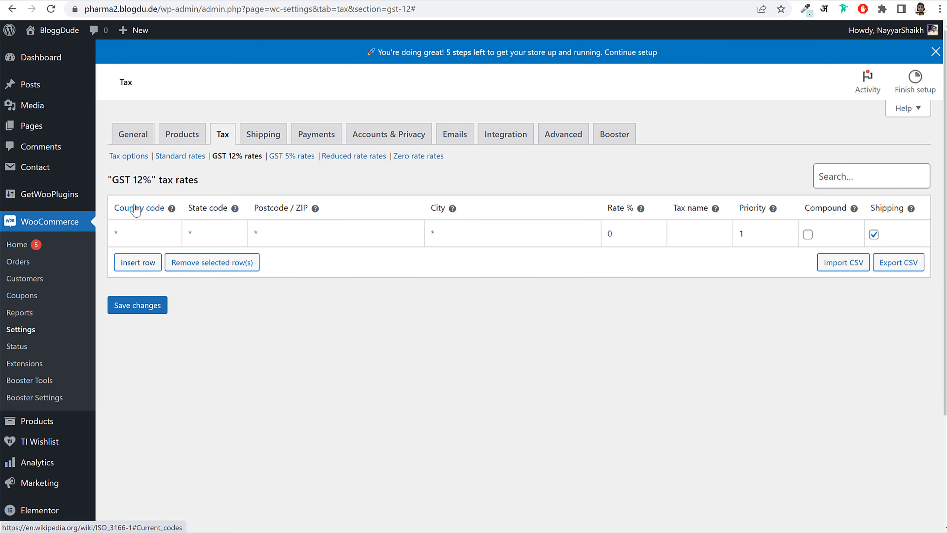
# - Fill the row with country IN, rate 12, name GST 12%, Shipping unticked, and save
pyautogui.click(134, 232)
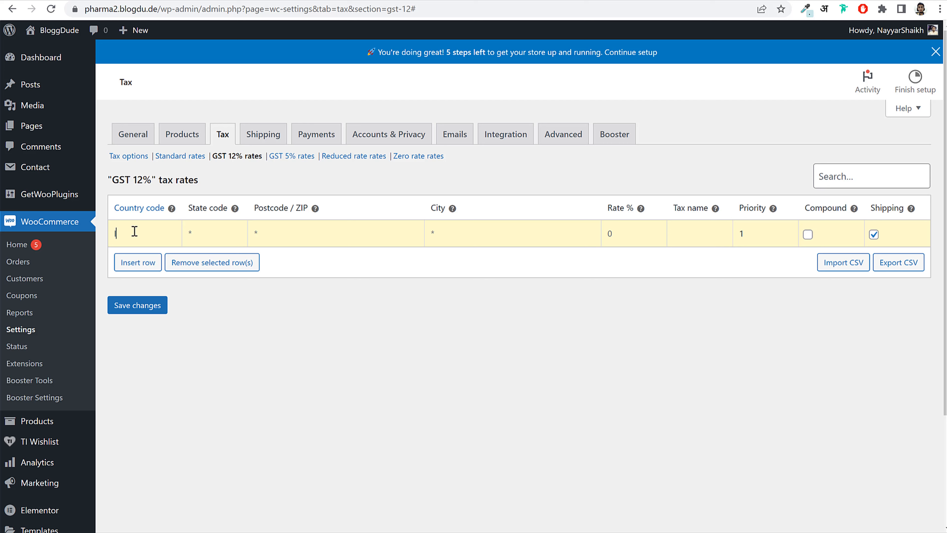
pyautogui.write('IN')
pyautogui.press('Down')
pyautogui.press('Down')
pyautogui.press('Up')
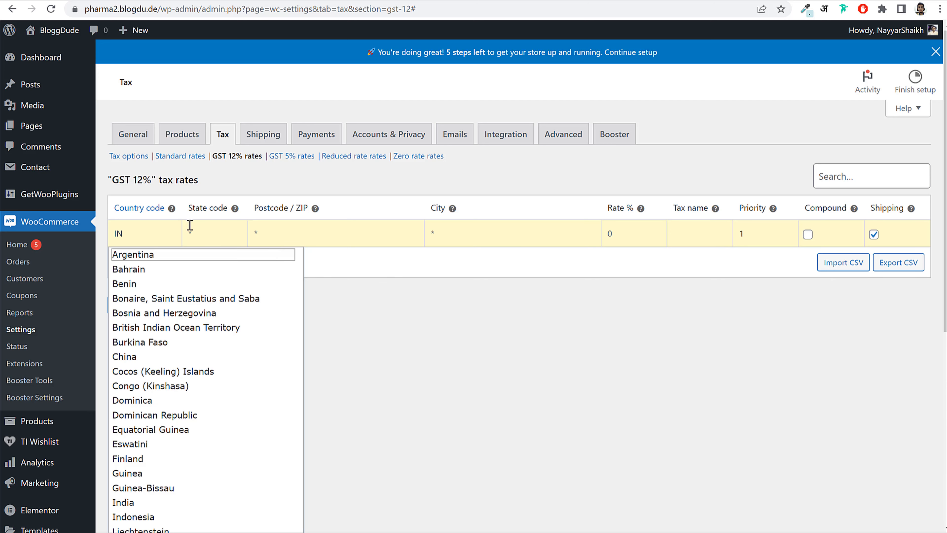
pyautogui.press('Up')
pyautogui.press('Down')
pyautogui.press('Down')
pyautogui.press('Down')
pyautogui.scroll(-6, 212, 357)
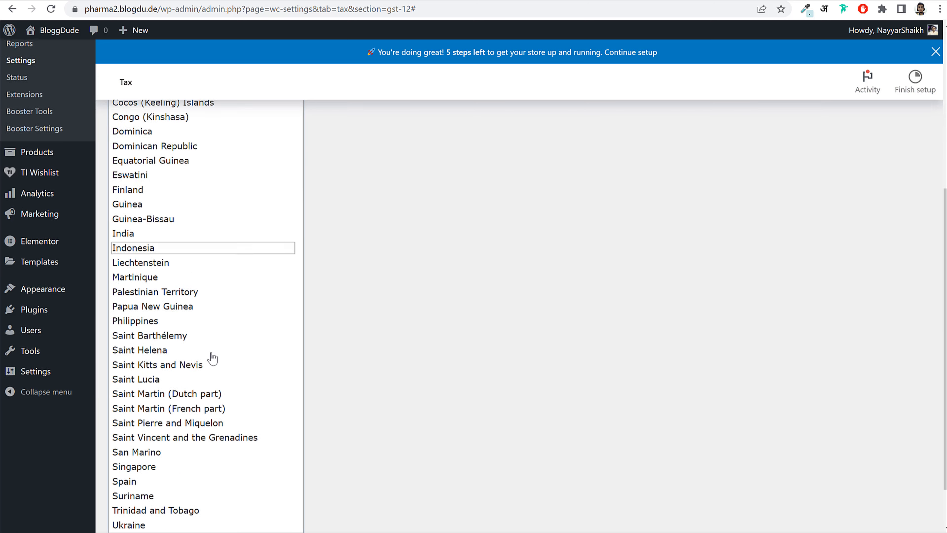
pyautogui.scroll(6, 199, 444)
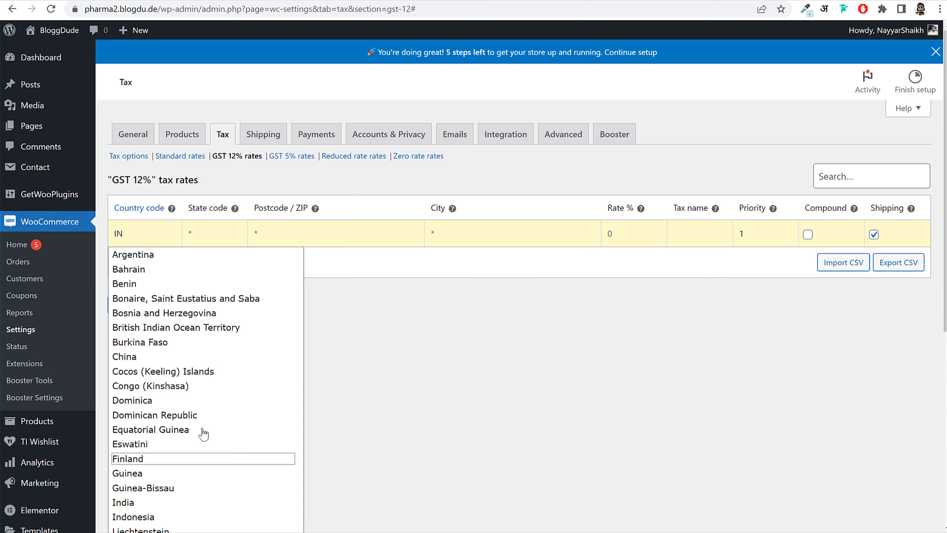
pyautogui.click(333, 312)
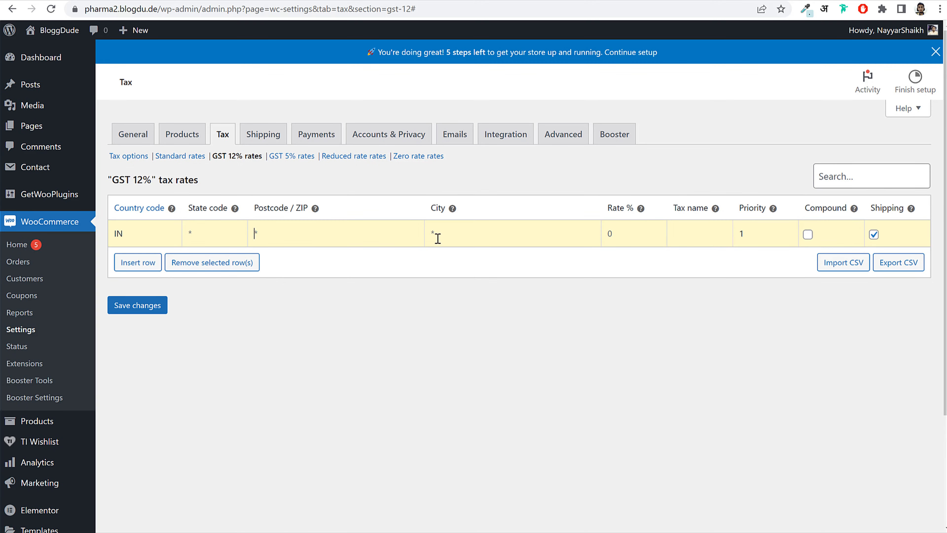
pyautogui.click(476, 241)
pyautogui.click(638, 233)
pyautogui.click(874, 234)
pyautogui.click(139, 313)
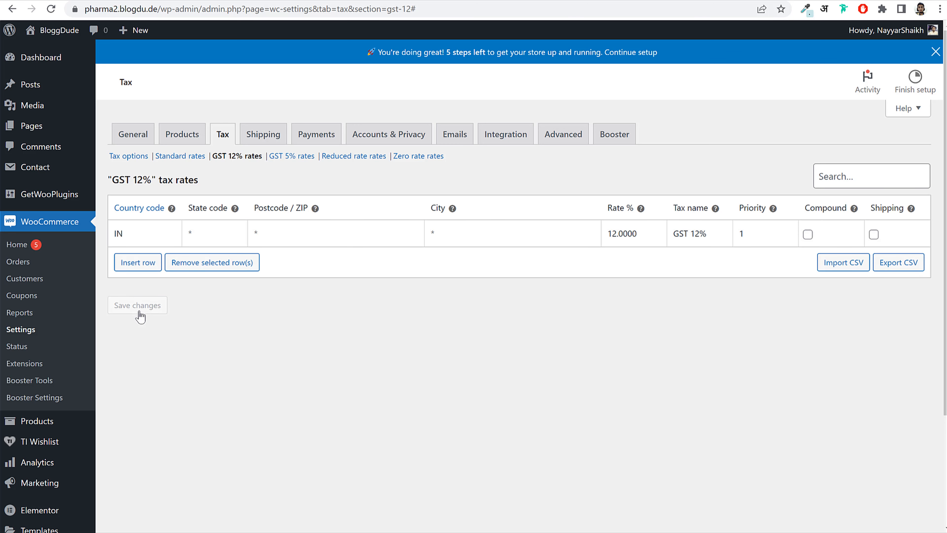
# - Add a GST 5% rate row: country IN, rate 5, Shipping unticked, then save
pyautogui.click(294, 156)
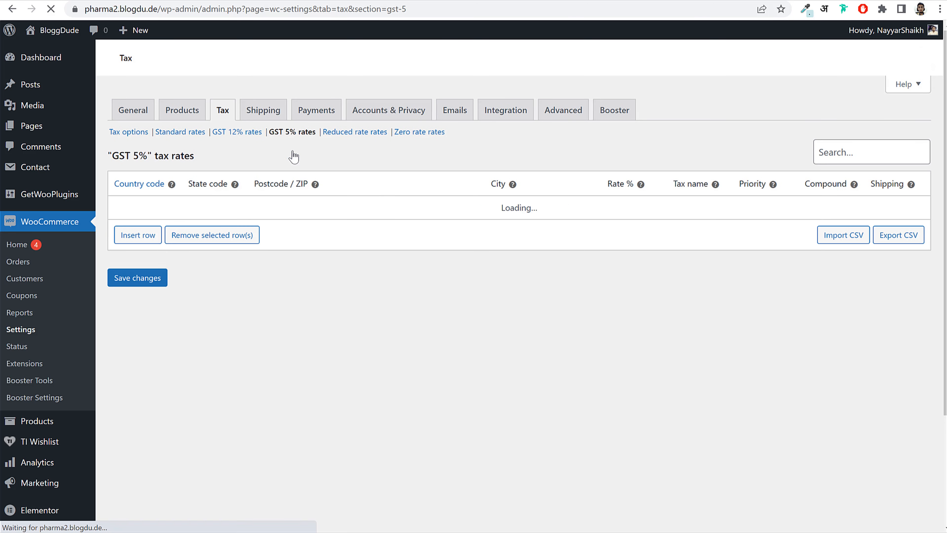
pyautogui.click(142, 241)
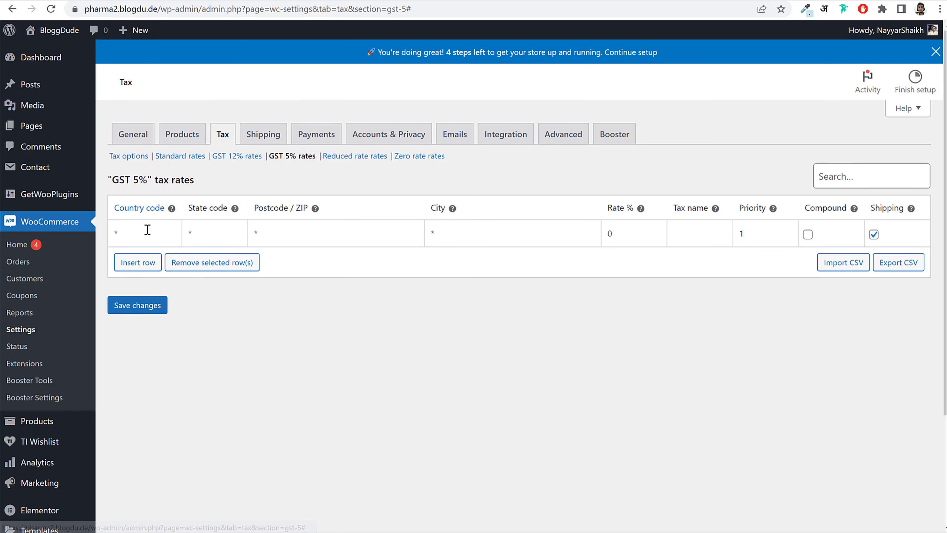
pyautogui.write('IN')
pyautogui.press('Tab')
pyautogui.press('Tab')
pyautogui.press('Tab')
pyautogui.press('Tab')
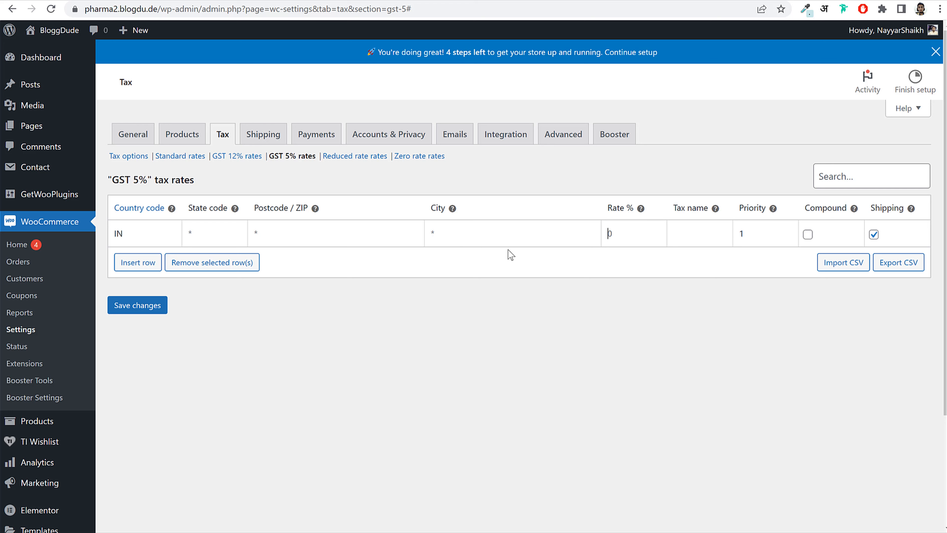
pyautogui.write('5')
pyautogui.write('GST')
pyautogui.press('Tab')
pyautogui.click(874, 234)
pyautogui.click(147, 306)
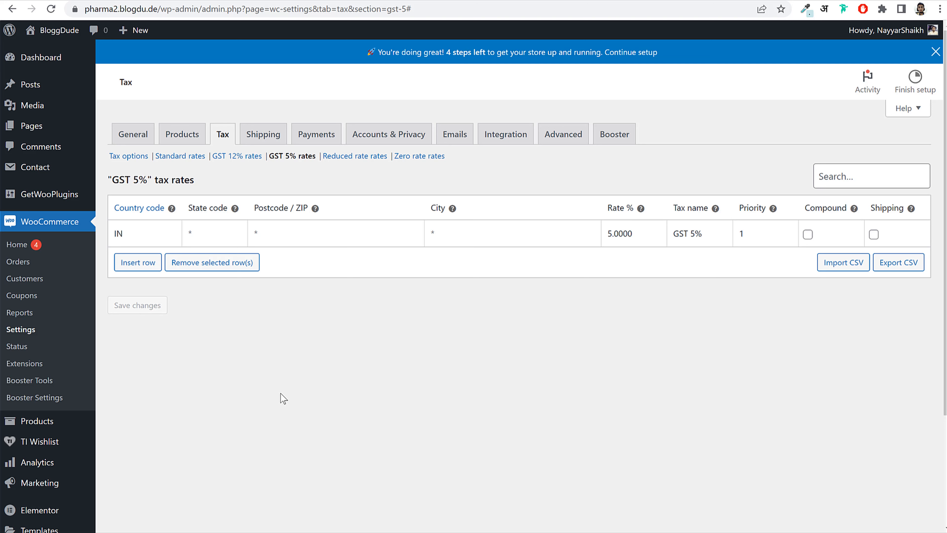
# - Start a new shipping zone named Outside India
pyautogui.click(263, 133)
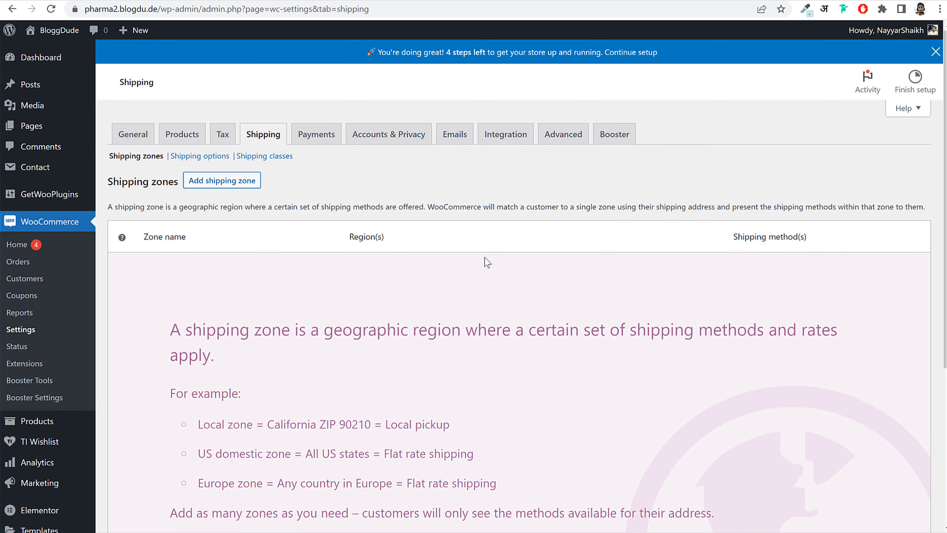
pyautogui.scroll(-5, 485, 263)
pyautogui.scroll(5, 486, 261)
pyautogui.click(245, 185)
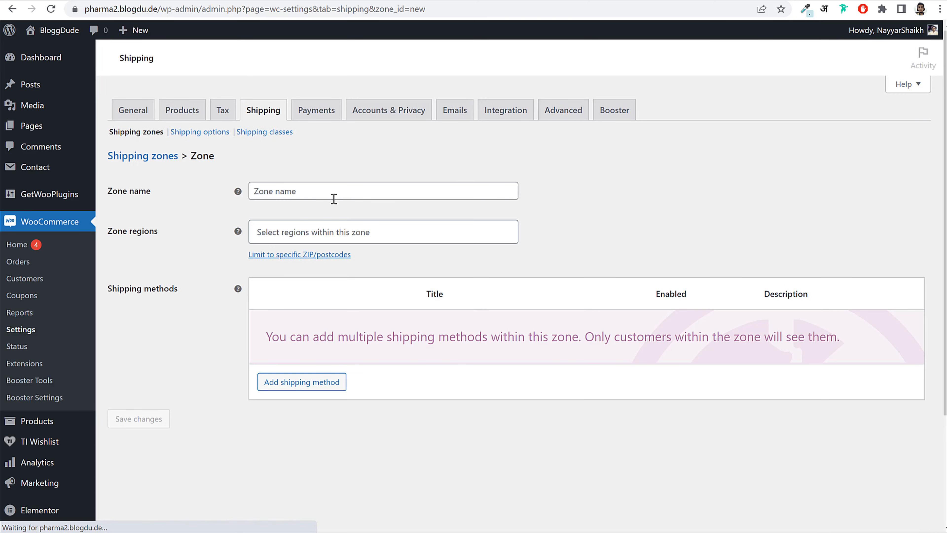
pyautogui.click(333, 198)
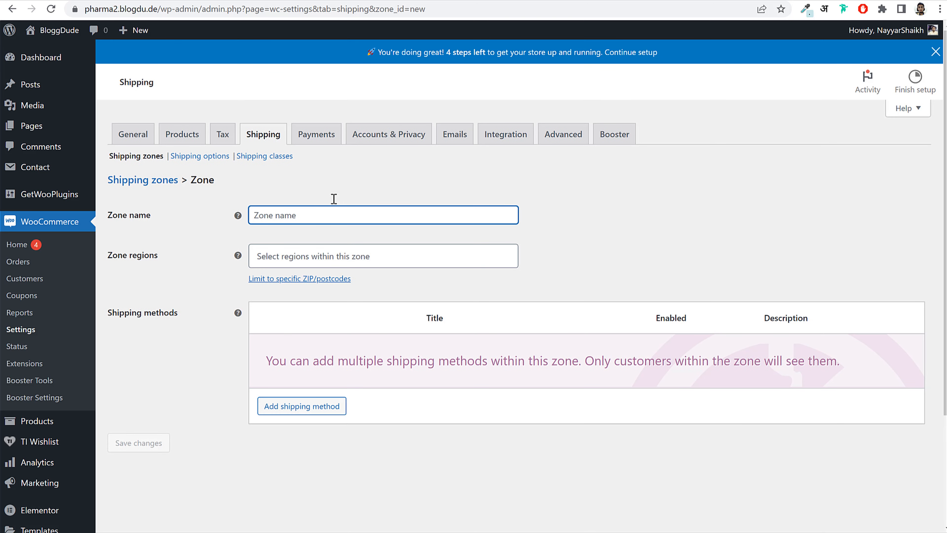
pyautogui.write('Outside')
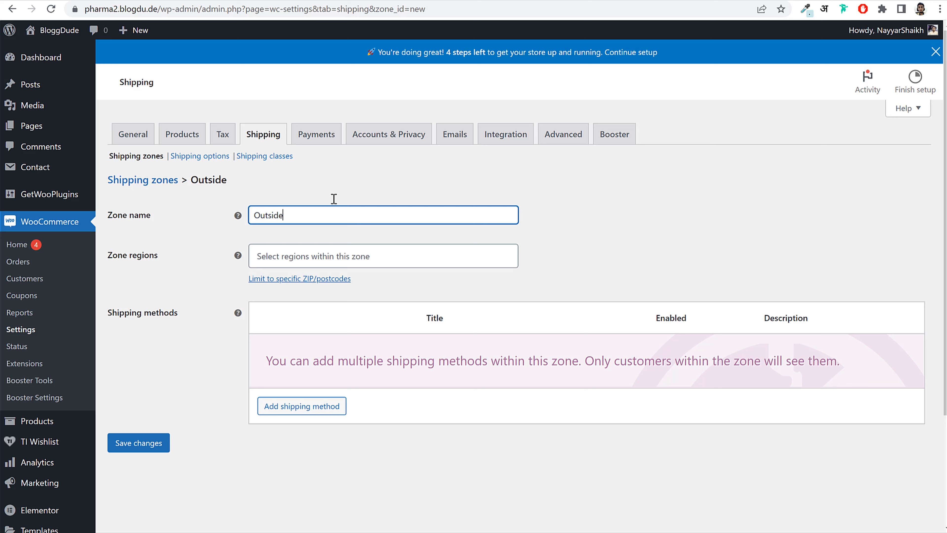
pyautogui.write(' India')
# - Add Africa, North America, Australia and South America as zone regions and save
pyautogui.click(363, 256)
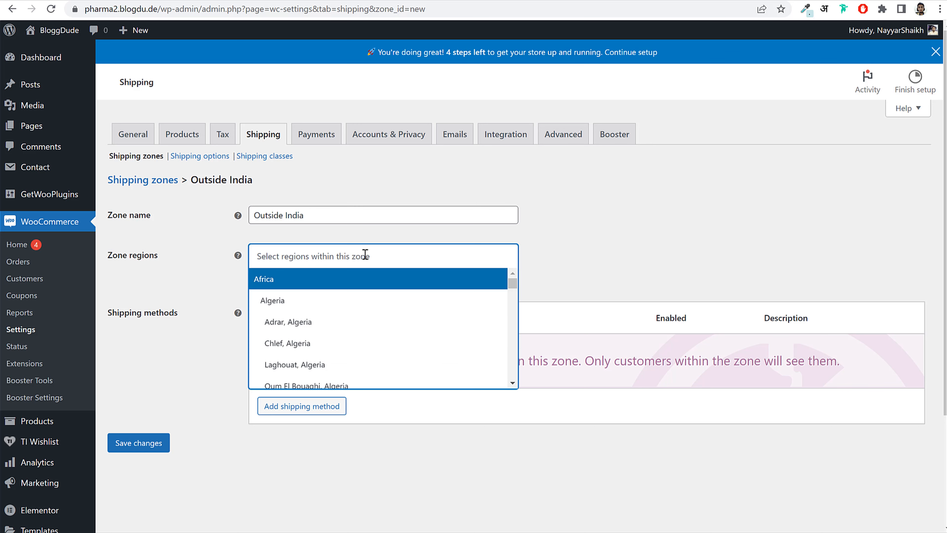
pyautogui.click(344, 283)
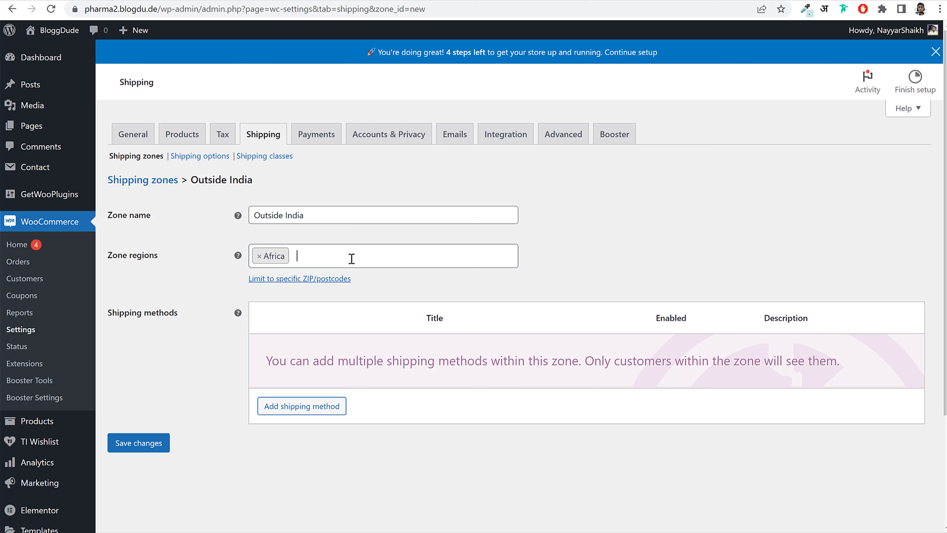
pyautogui.click(356, 254)
pyautogui.scroll(-1, 348, 298)
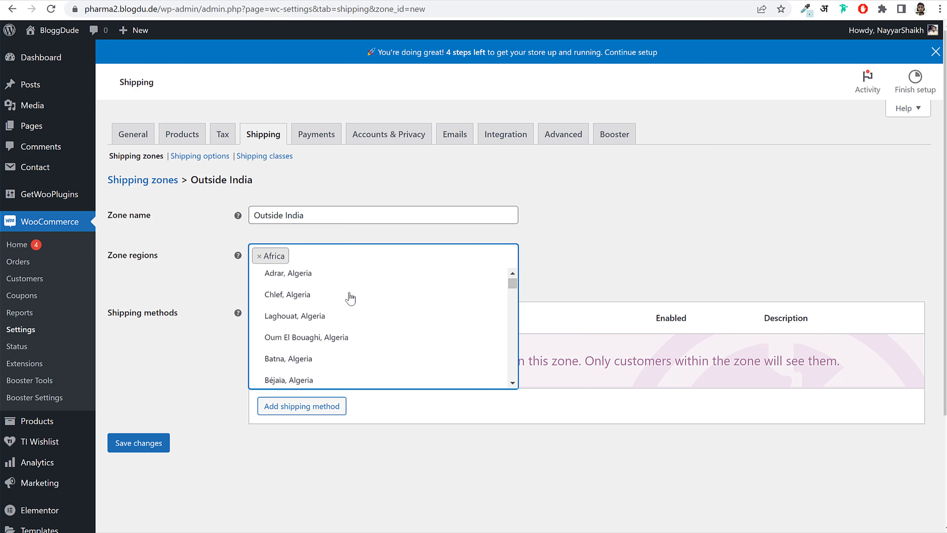
pyautogui.scroll(1, 351, 298)
pyautogui.write('ame')
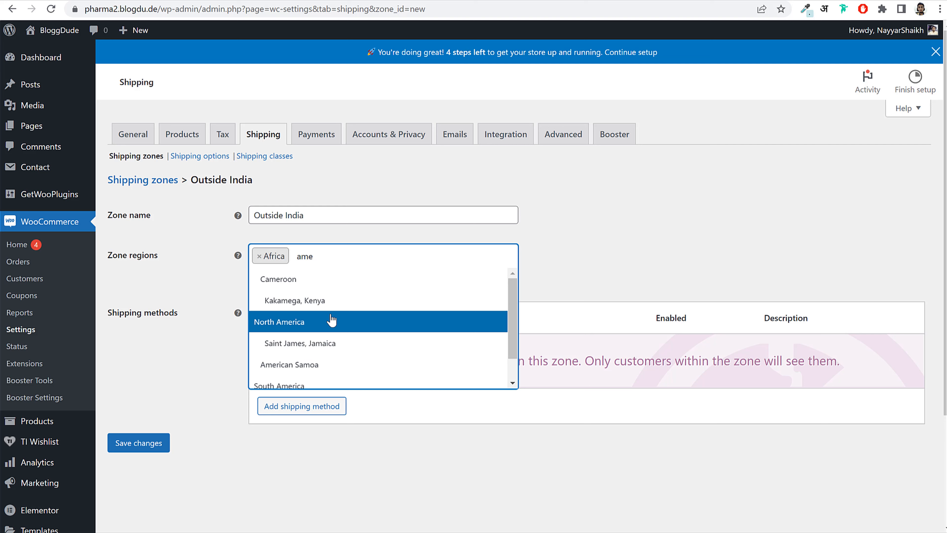
pyautogui.click(345, 322)
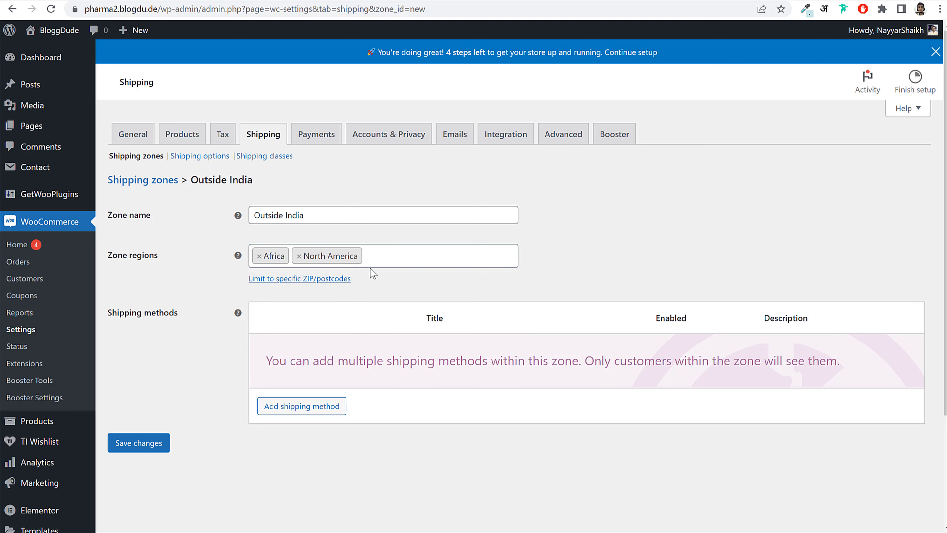
pyautogui.click(371, 257)
pyautogui.write('soyu')
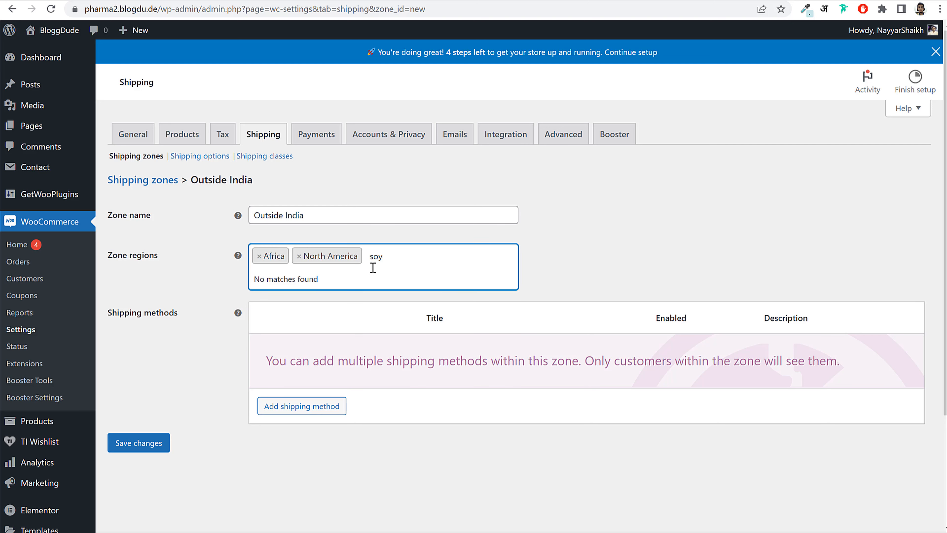
pyautogui.press('BackSpace')
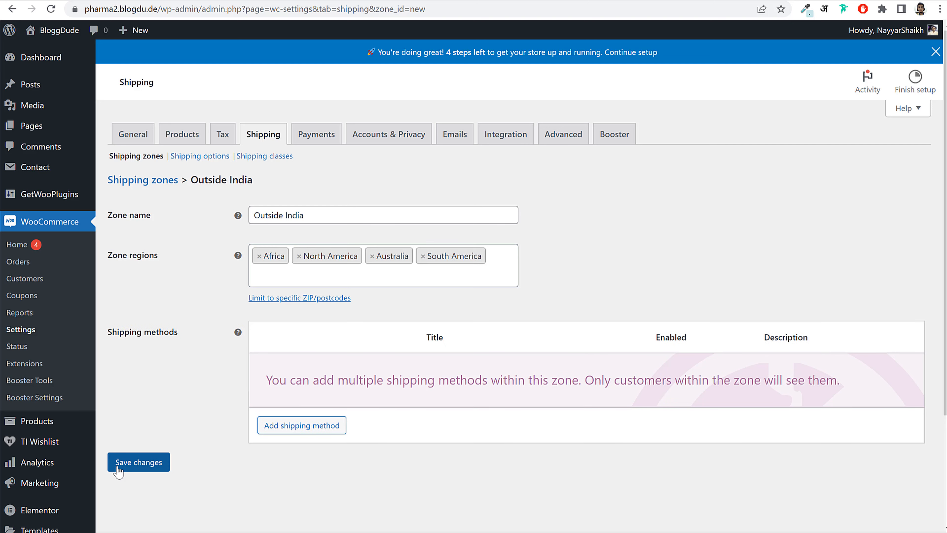
pyautogui.click(121, 464)
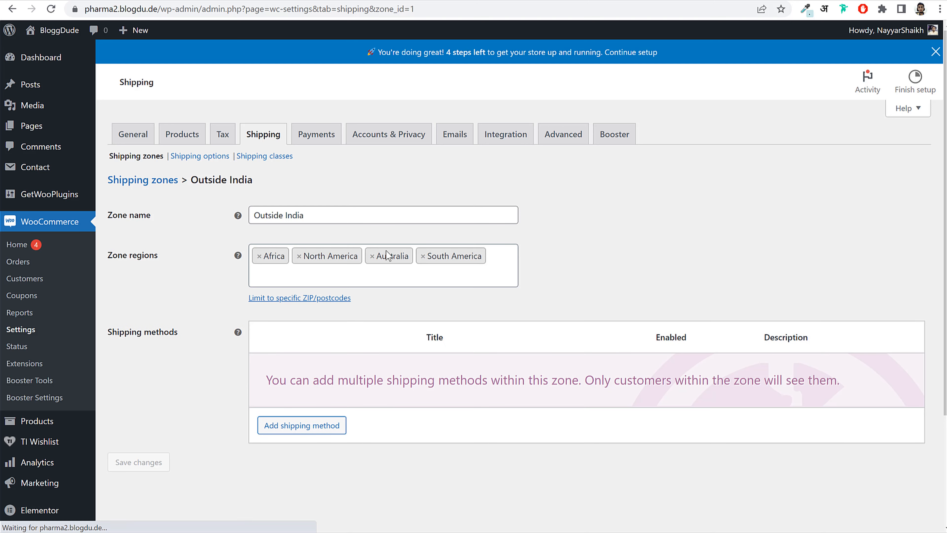
# - Add a Flat rate shipping method to the Outside India zone
pyautogui.click(474, 274)
pyautogui.click(391, 467)
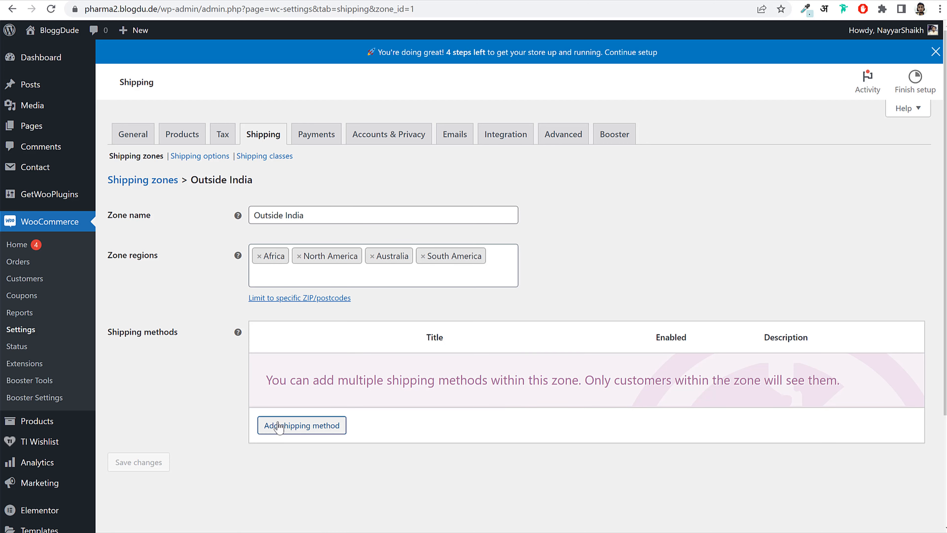
pyautogui.click(298, 428)
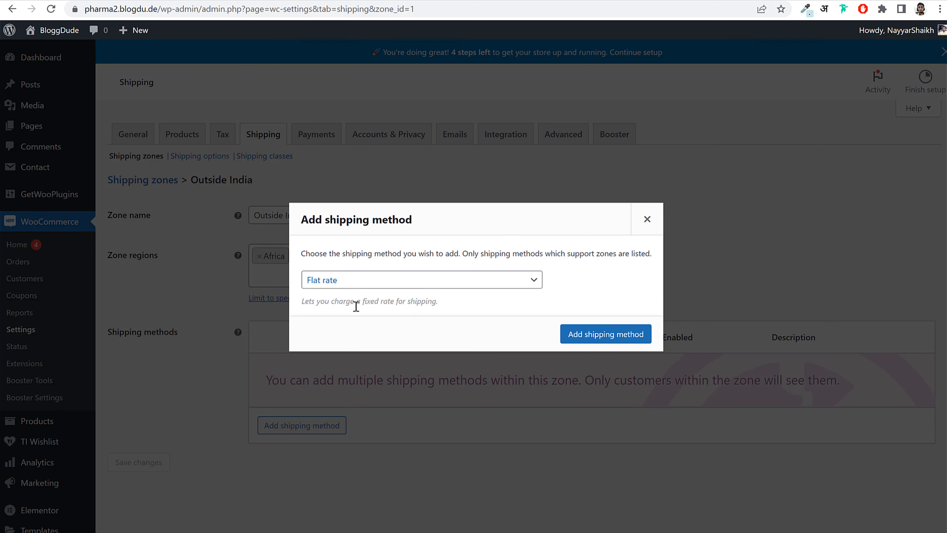
pyautogui.click(353, 285)
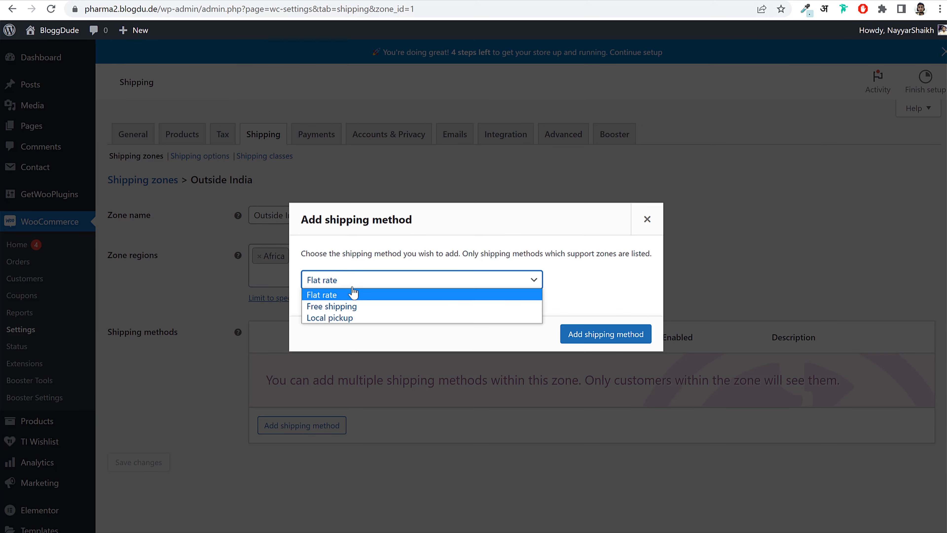
pyautogui.click(336, 293)
pyautogui.click(566, 333)
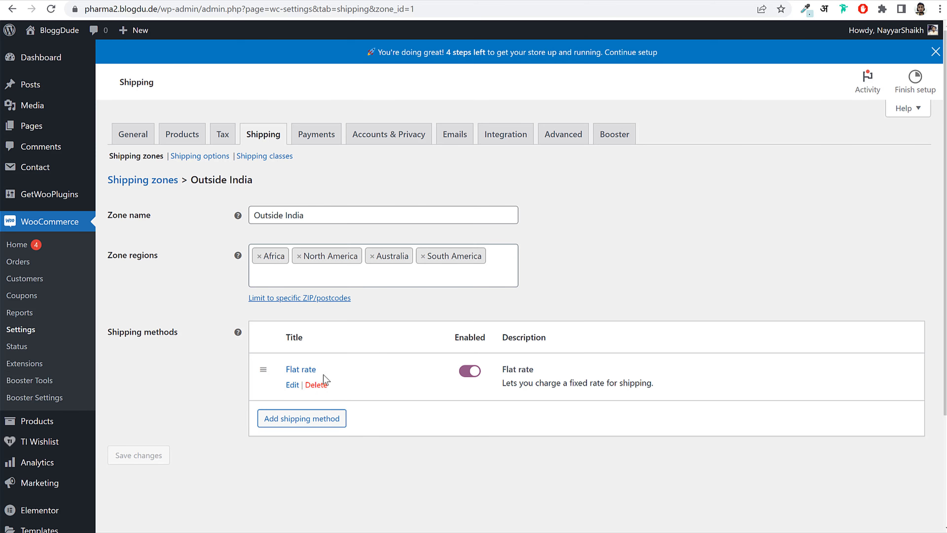
# - Set the flat rate cost to 1 and save it
pyautogui.click(293, 385)
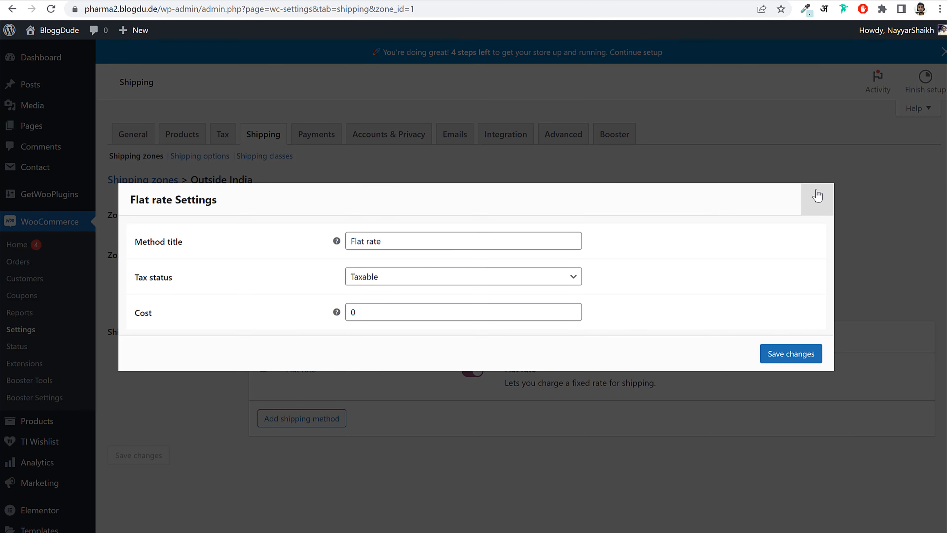
pyautogui.click(816, 196)
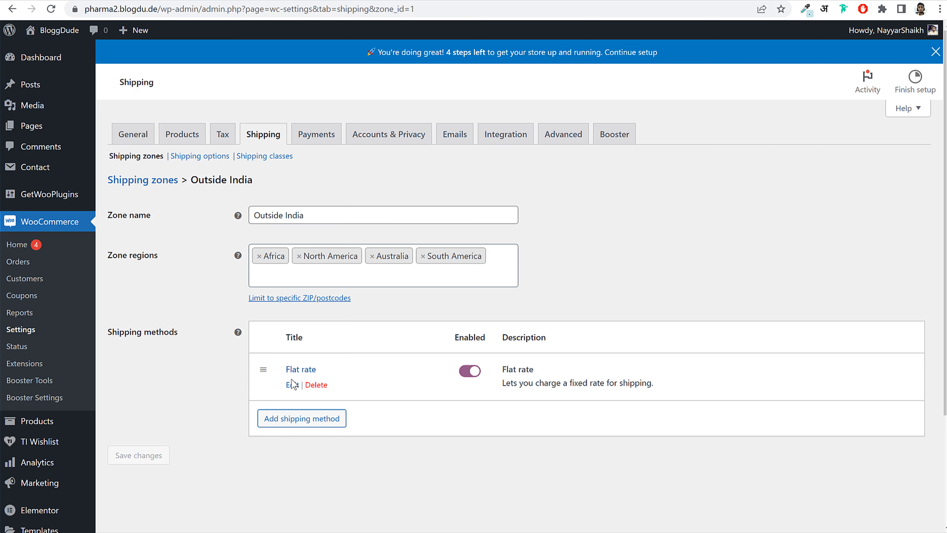
pyautogui.click(292, 383)
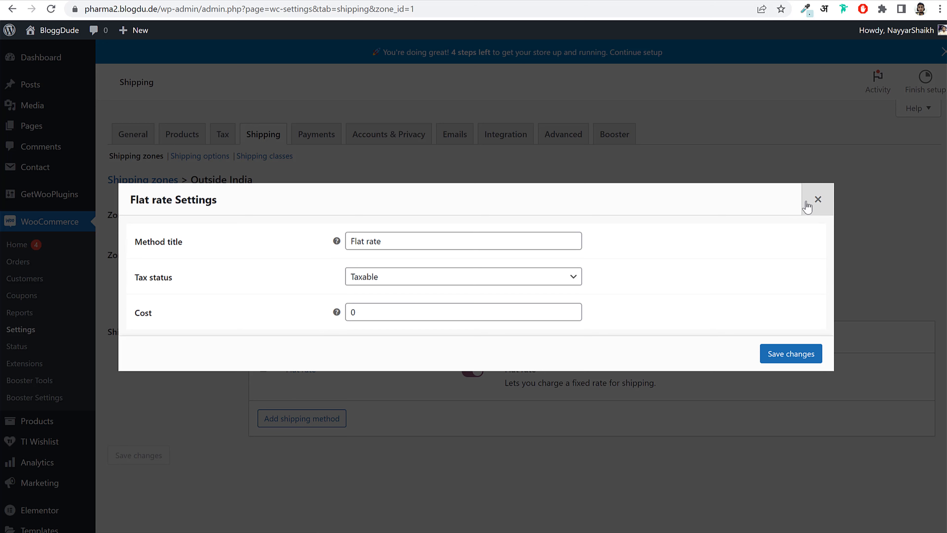
pyautogui.doubleClick(381, 313)
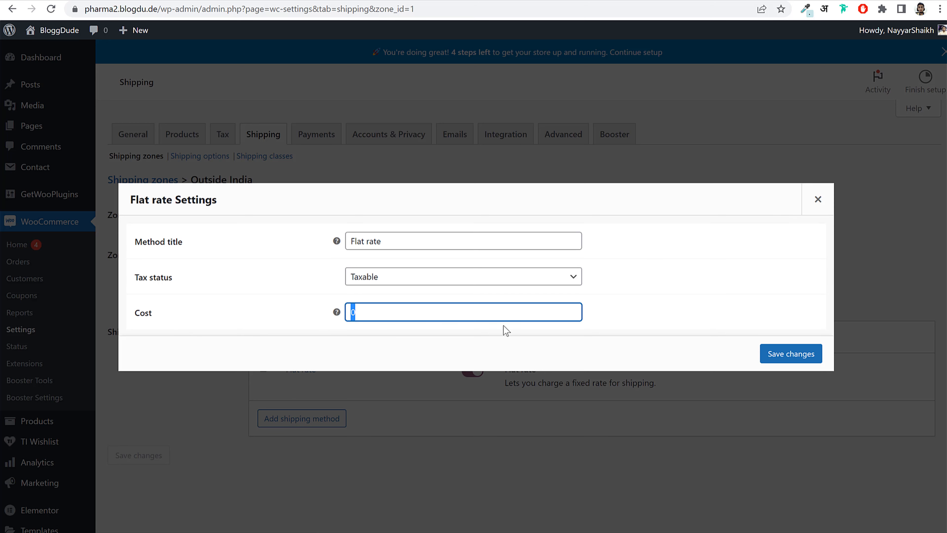
pyautogui.write('1')
pyautogui.click(798, 354)
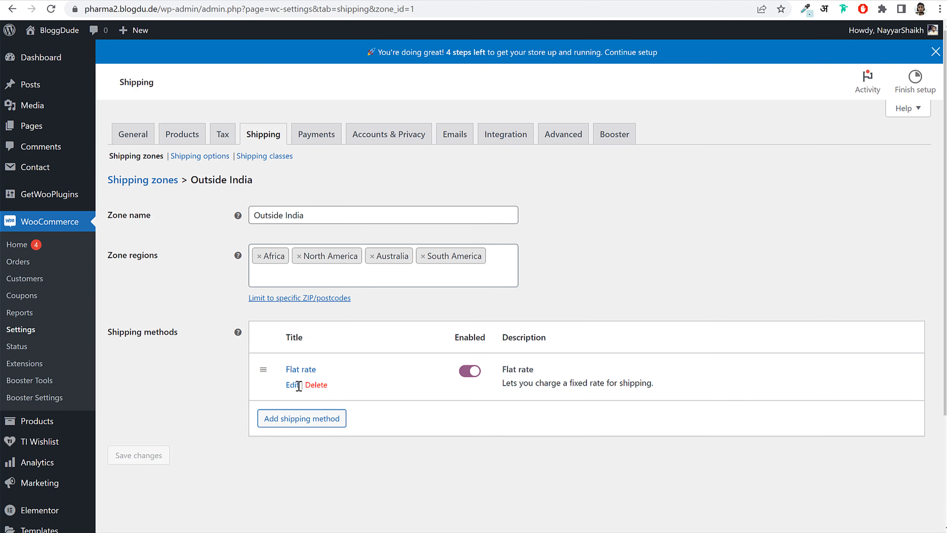
# - Change the flat rate cost to 1 * [qty] and save it
pyautogui.click(294, 382)
pyautogui.moveTo(391, 305); pyautogui.dragTo(337, 314)
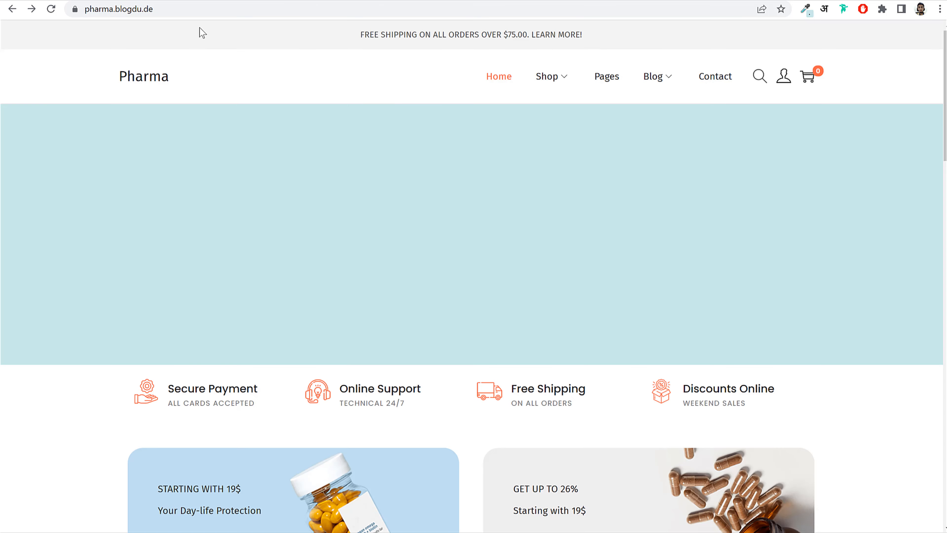
pyautogui.scroll(-10, 496, 228)
pyautogui.scroll(-2, 496, 233)
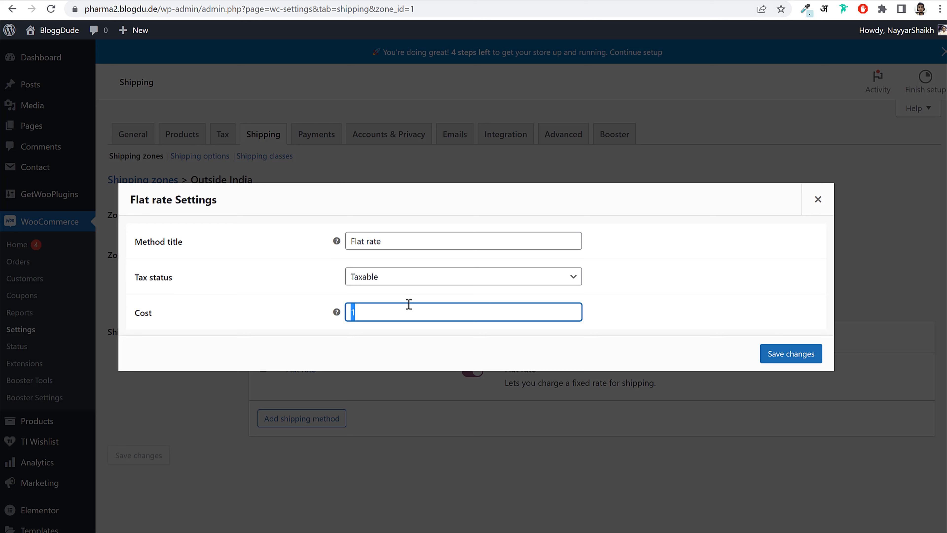
pyautogui.write('1')
pyautogui.write('60 * [qty')
pyautogui.moveTo(360, 313); pyautogui.dragTo(349, 313)
pyautogui.moveTo(337, 315)
pyautogui.write('1')
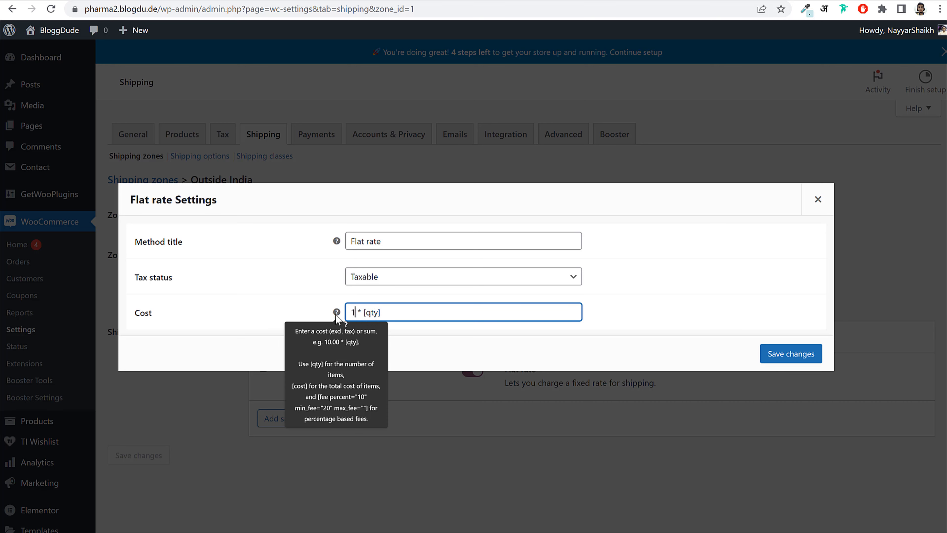
pyautogui.moveTo(394, 311); pyautogui.dragTo(298, 315)
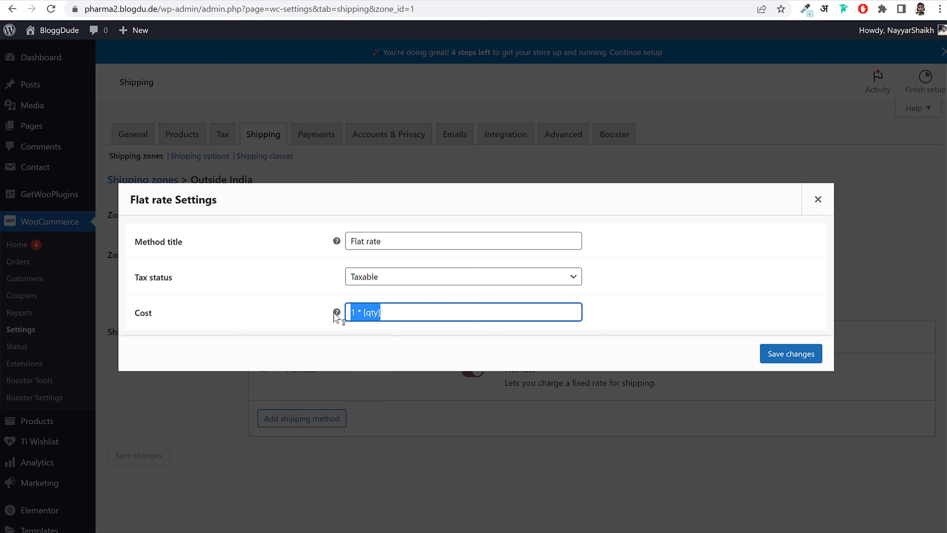
pyautogui.moveTo(336, 313)
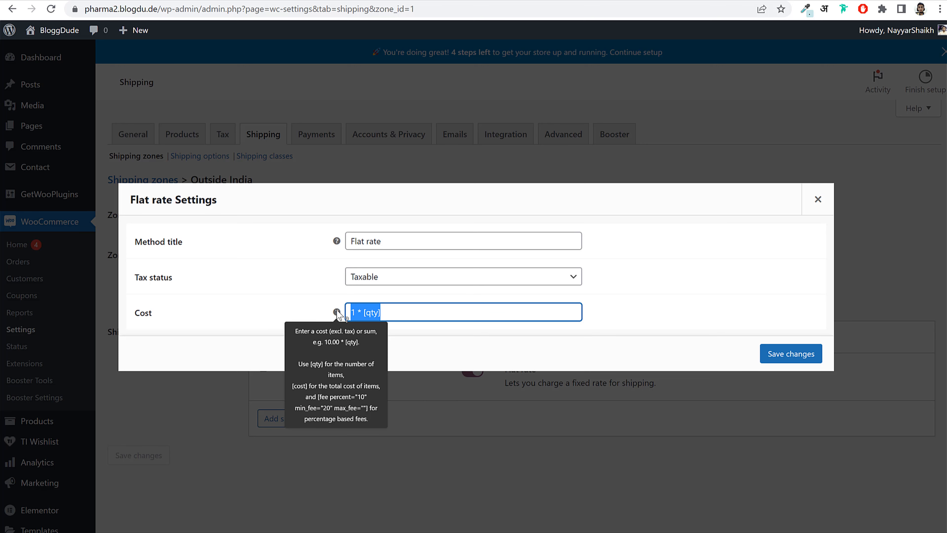
pyautogui.click(429, 313)
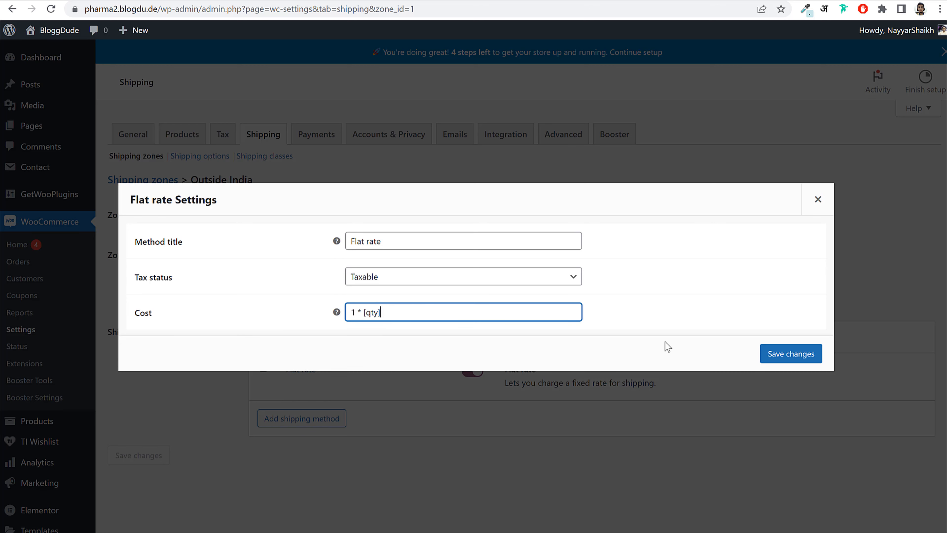
pyautogui.click(792, 355)
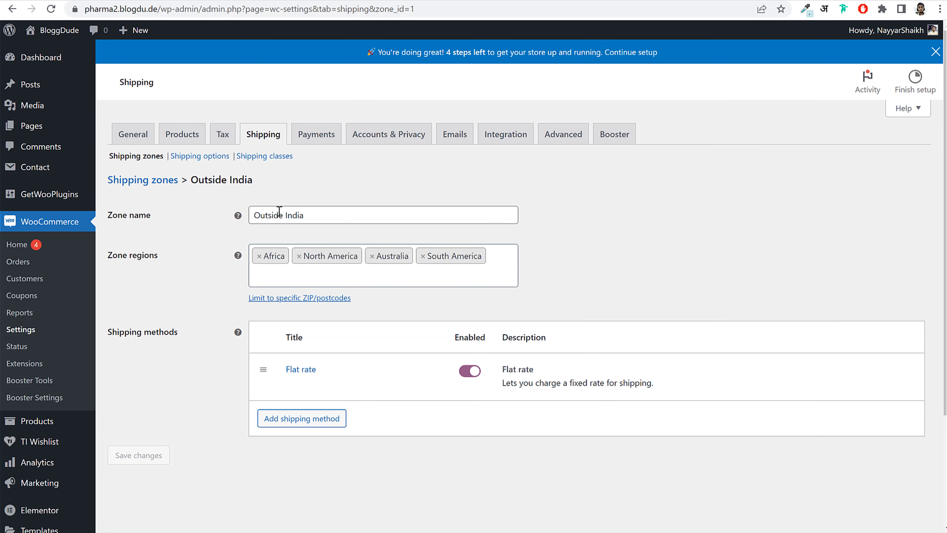
pyautogui.click(144, 182)
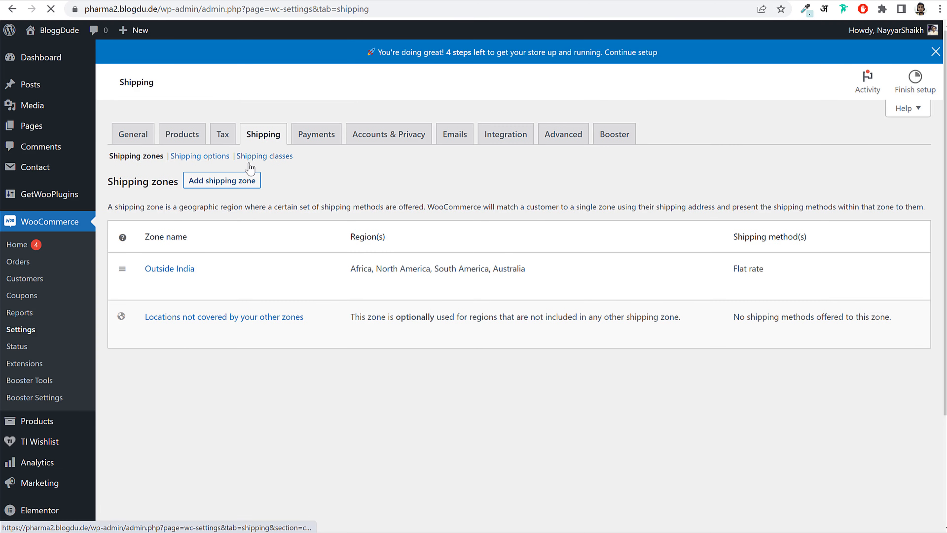
# - Create a shipping zone named Maharashtra covering Maharashtra, India, and save it
pyautogui.click(252, 180)
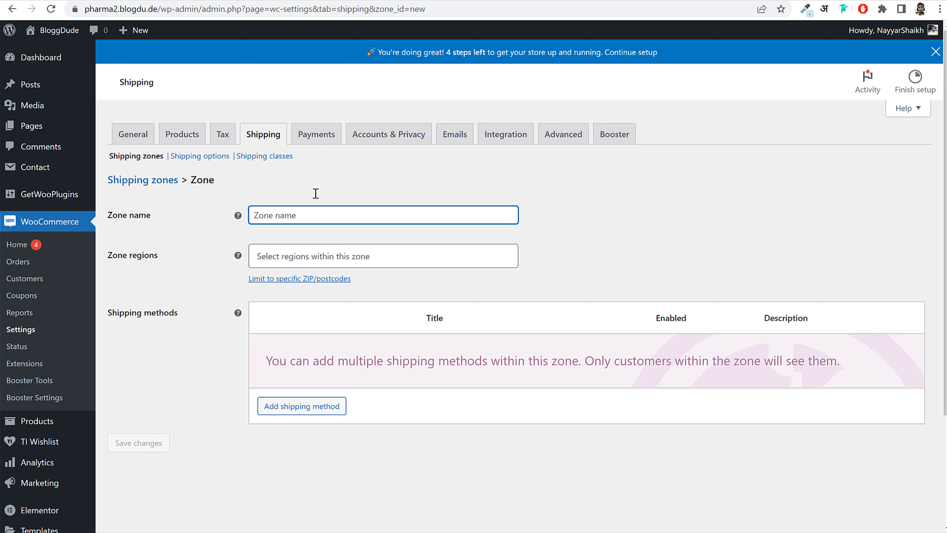
pyautogui.write('maha')
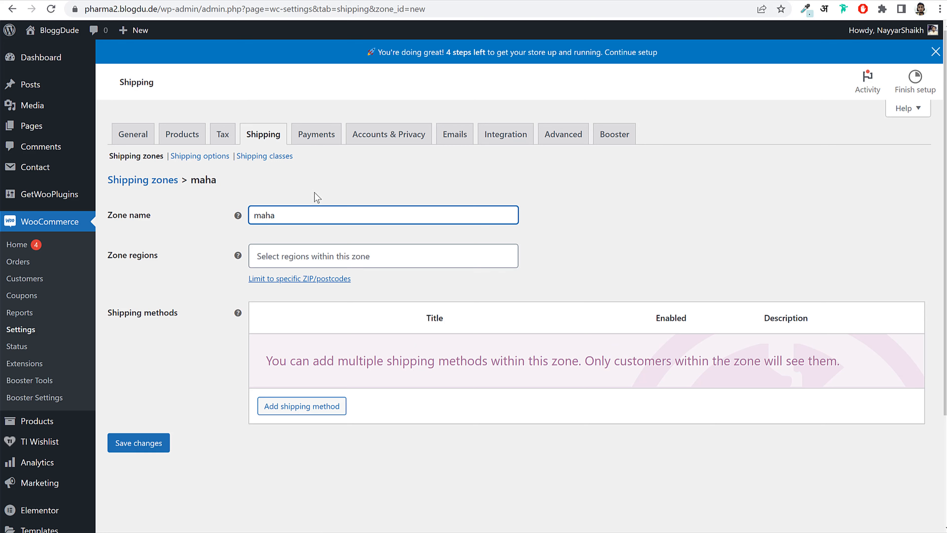
pyautogui.moveTo(262, 216); pyautogui.dragTo(138, 229)
pyautogui.write('Maharashtra')
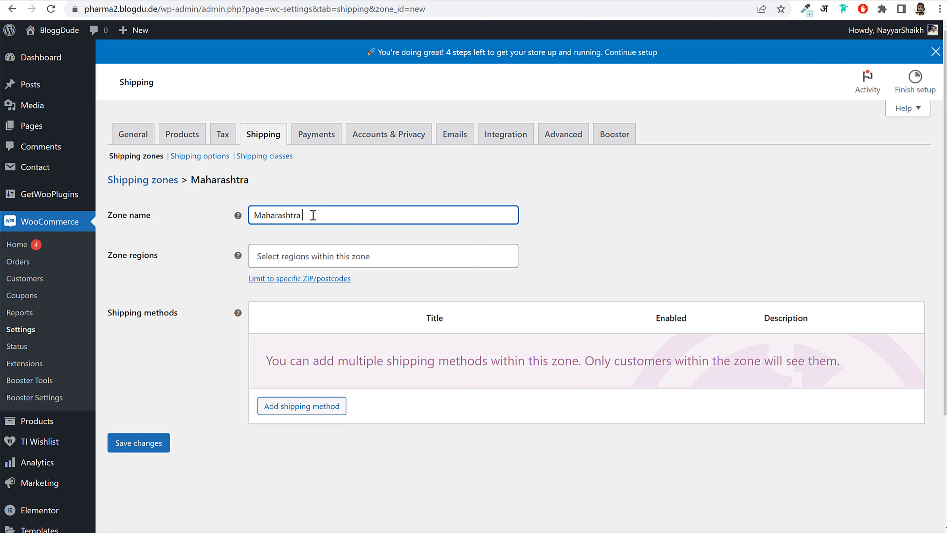
pyautogui.click(132, 444)
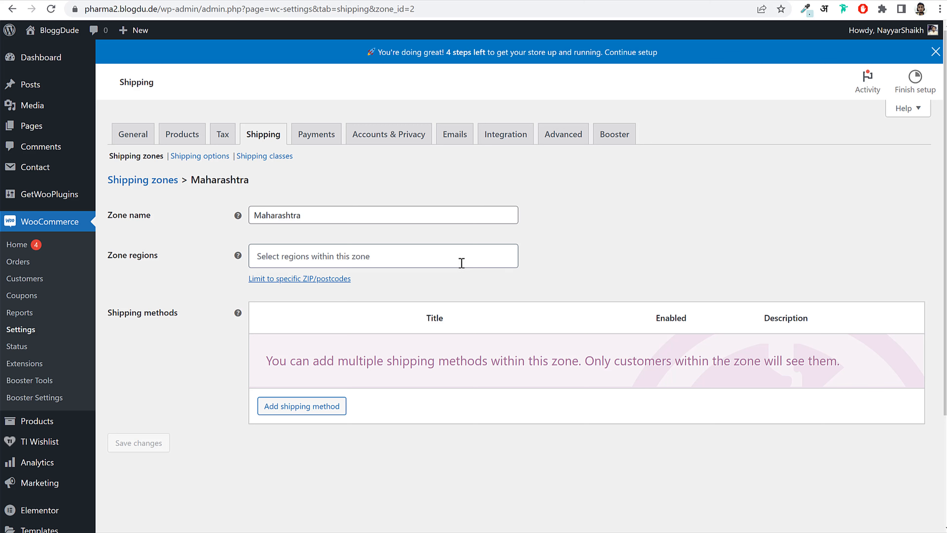
pyautogui.write('maha')
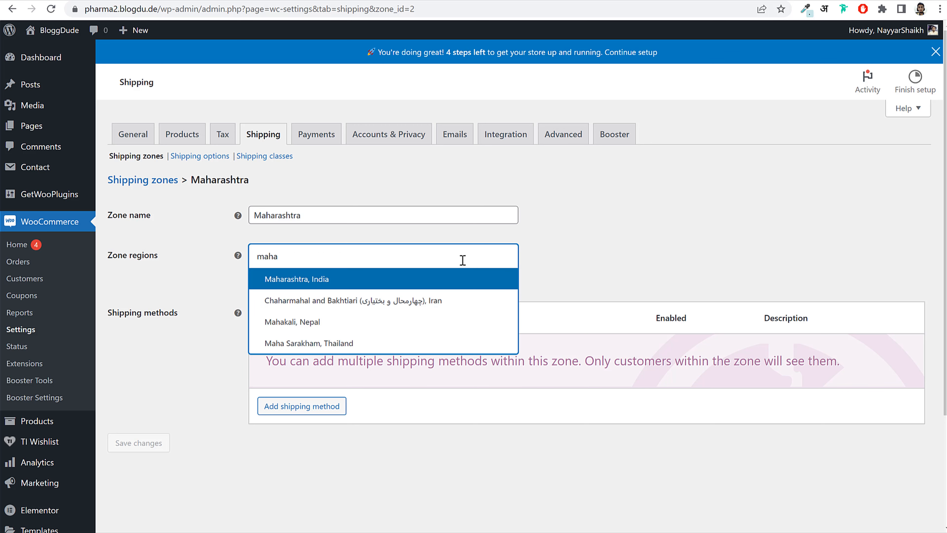
pyautogui.click(363, 280)
pyautogui.click(147, 442)
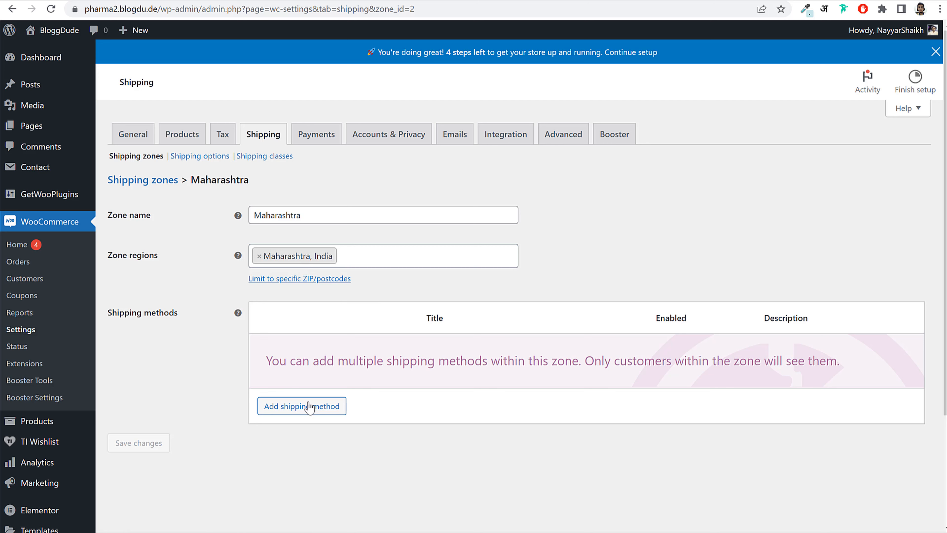
# - Add a Flat rate method costing 0.25 * [qty] to the Maharashtra zone
pyautogui.click(305, 411)
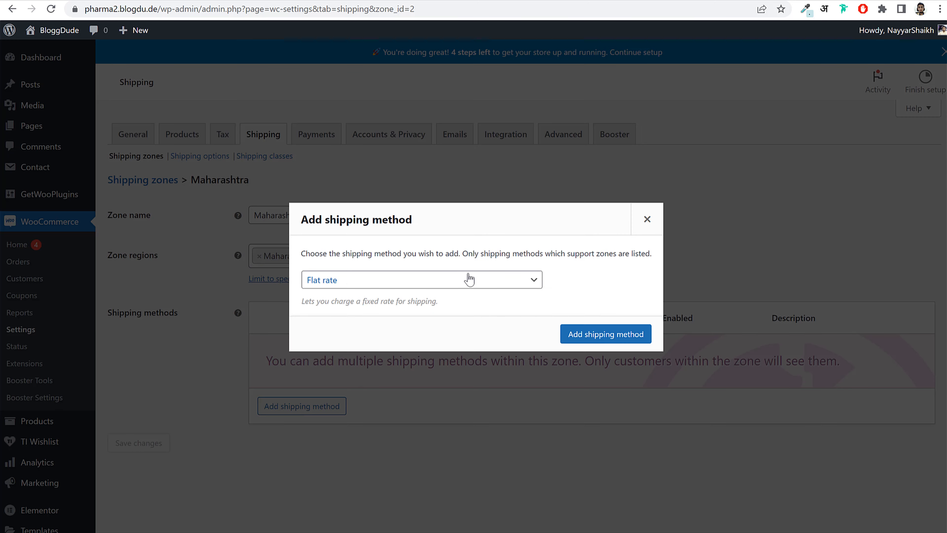
pyautogui.click(587, 334)
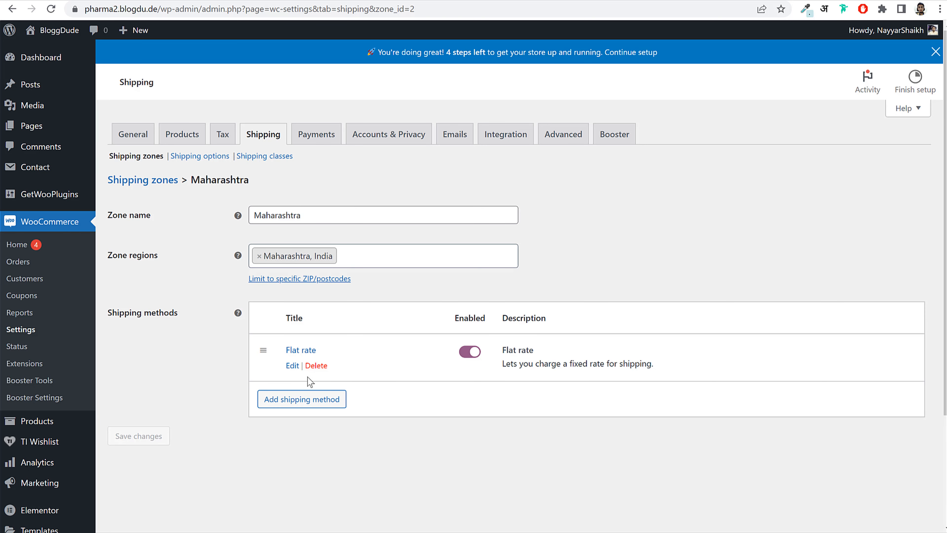
pyautogui.click(299, 364)
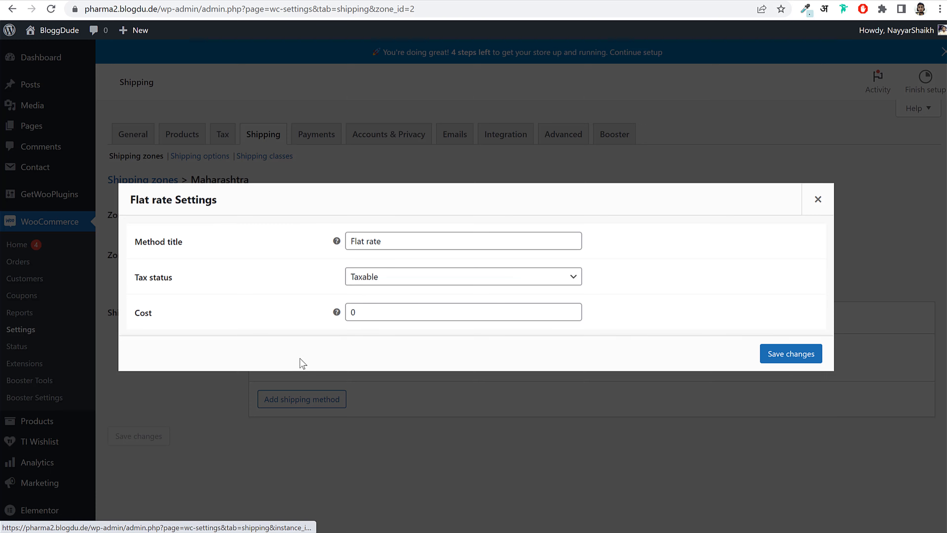
pyautogui.doubleClick(354, 311)
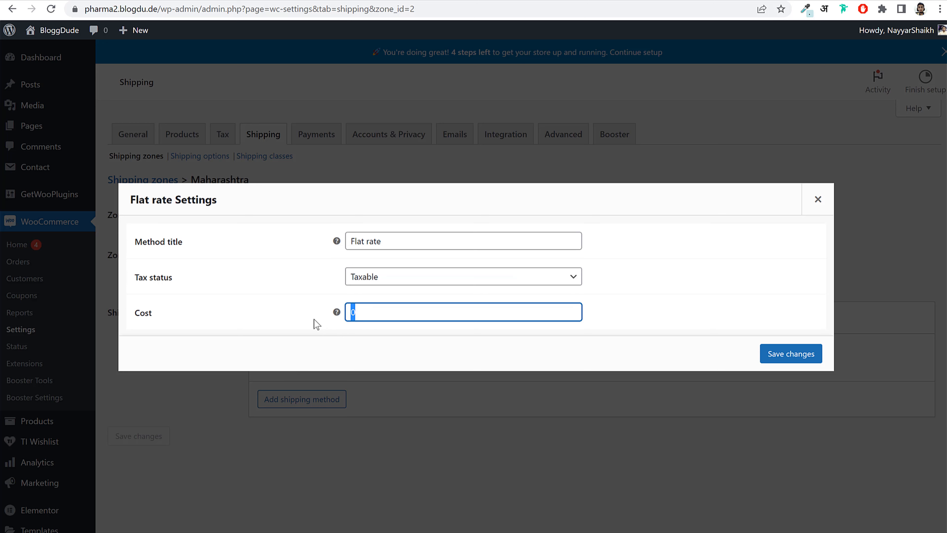
pyautogui.write('0.25 * [qty]')
pyautogui.click(787, 358)
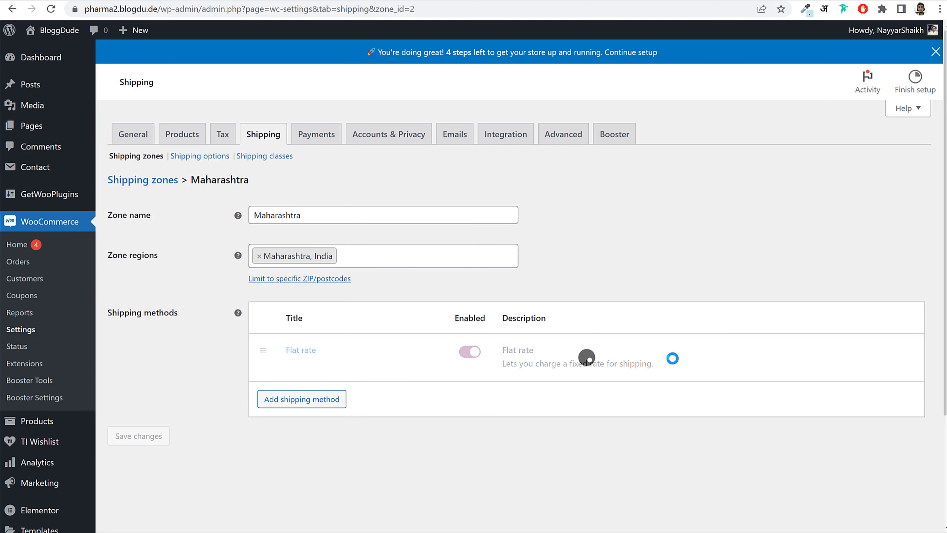
pyautogui.click(127, 180)
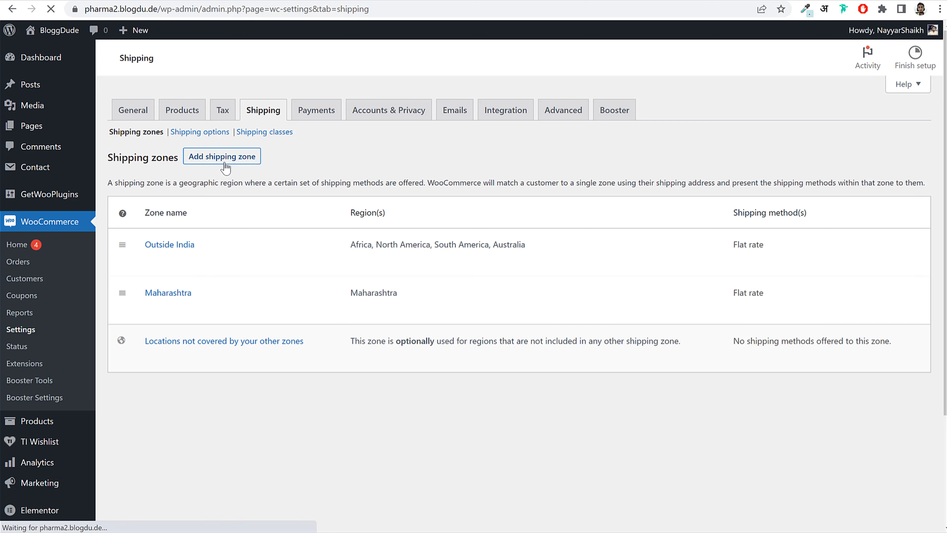
# - Create the Outside Maha zone covering Indian states like Andhra Pradesh and Arunachal Pradesh, and save it
pyautogui.click(229, 176)
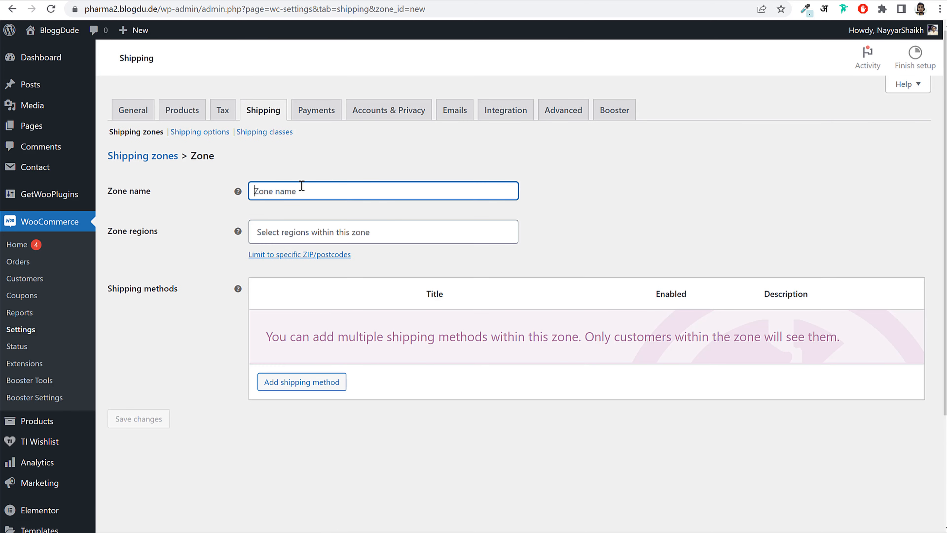
pyautogui.write('Outside Maha')
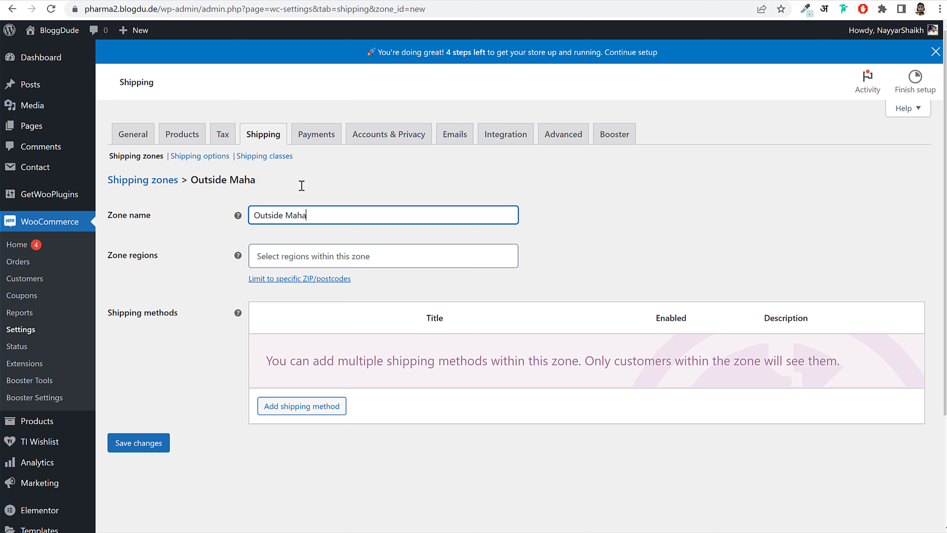
pyautogui.press('Tab')
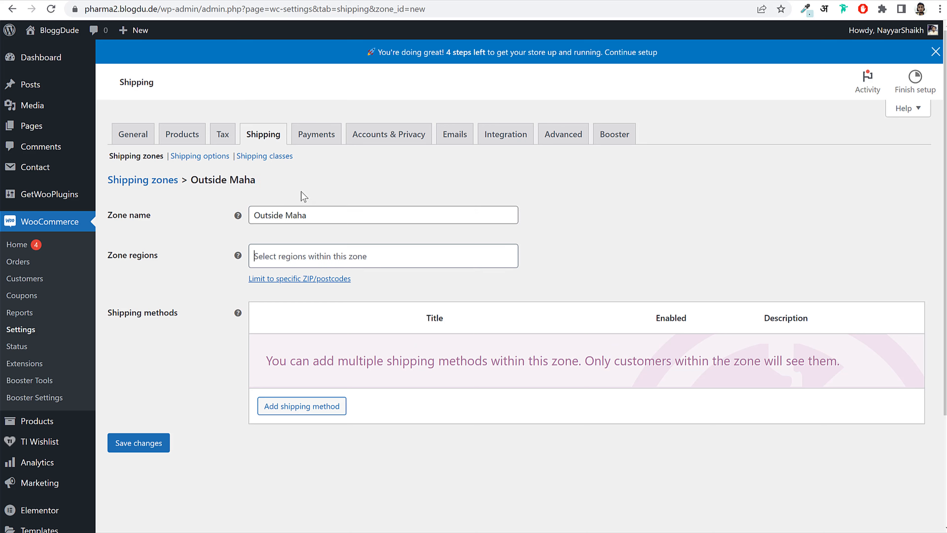
pyautogui.write('india')
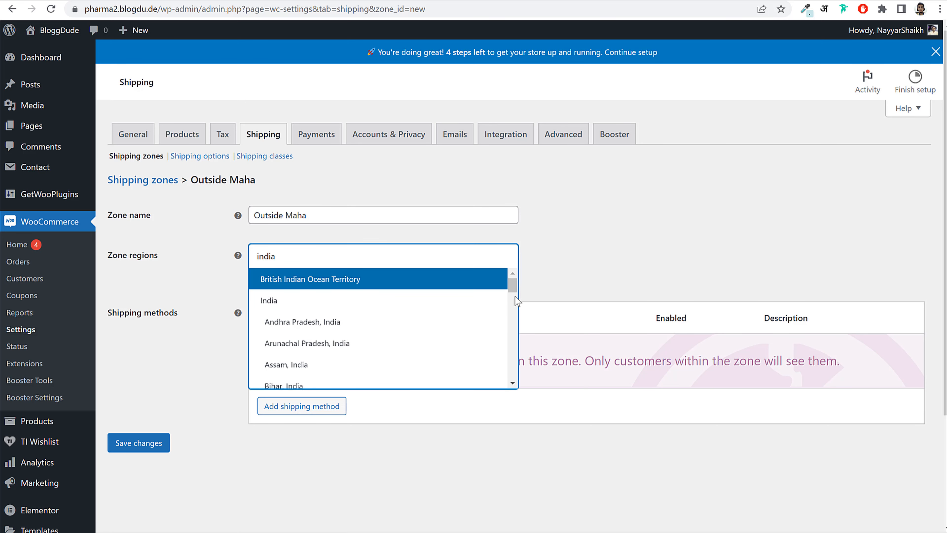
pyautogui.click(365, 322)
pyautogui.click(366, 342)
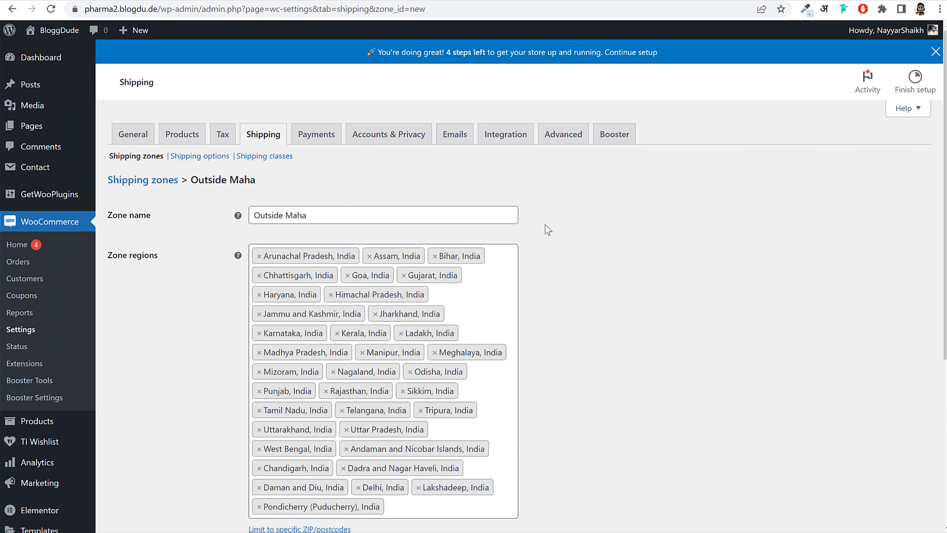
pyautogui.scroll(-6, 547, 229)
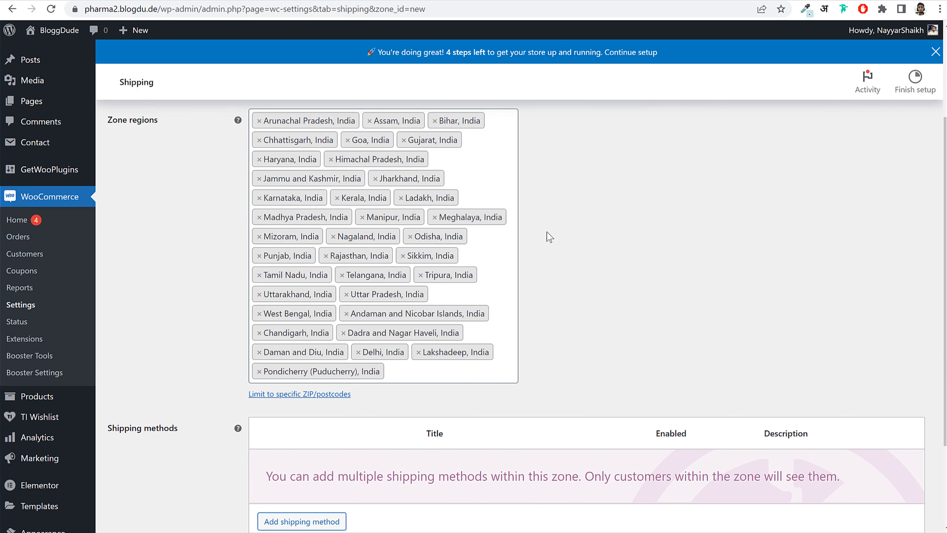
pyautogui.scroll(-3, 685, 240)
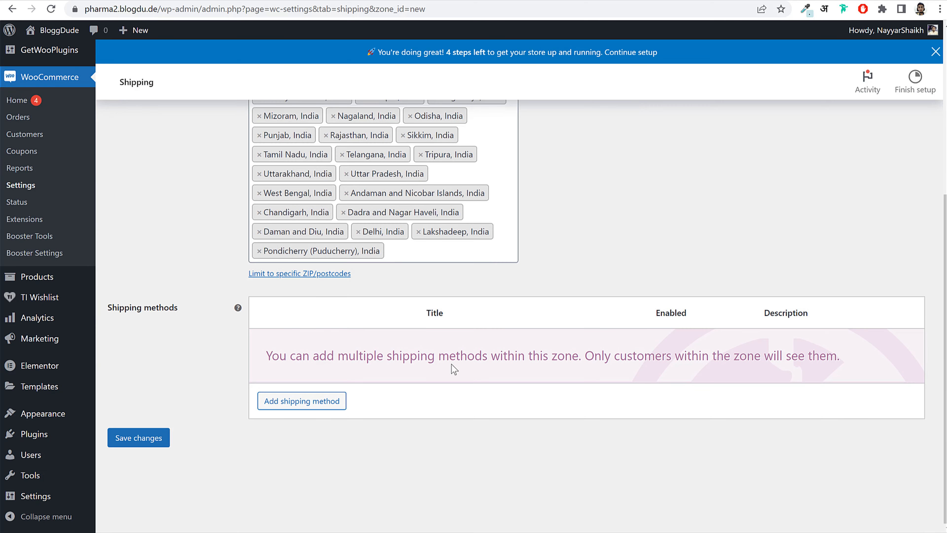
pyautogui.click(127, 440)
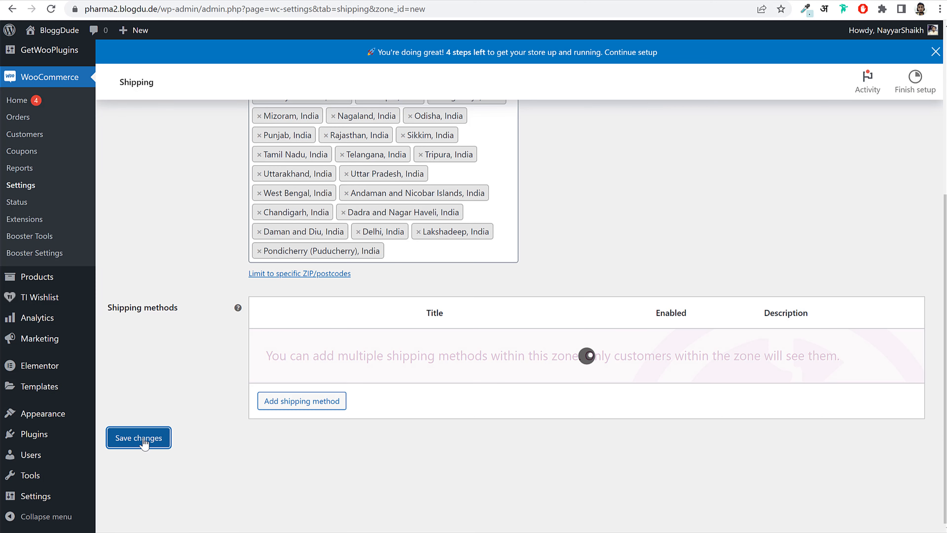
# - Add a Flat rate method to the zone with a cost of 0.50 * [qty]
pyautogui.click(305, 406)
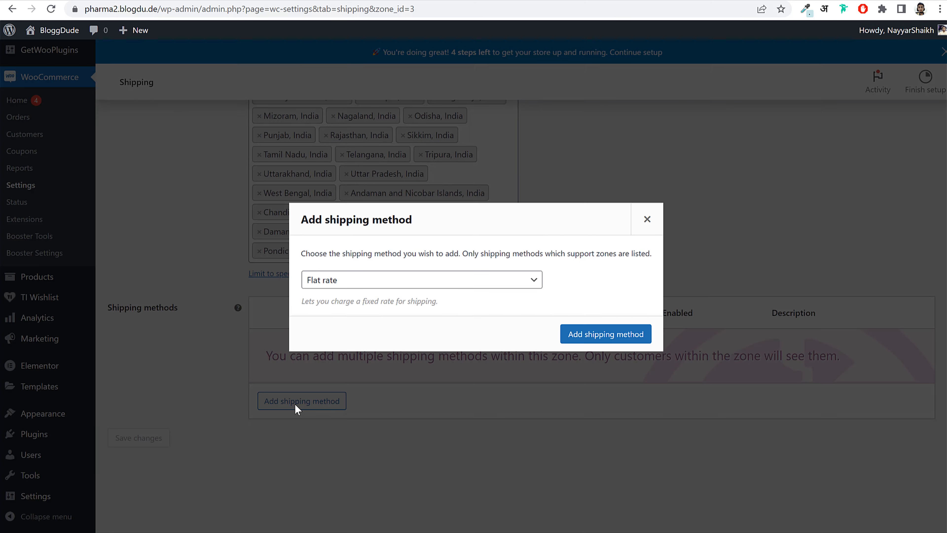
pyautogui.click(591, 336)
pyautogui.click(293, 367)
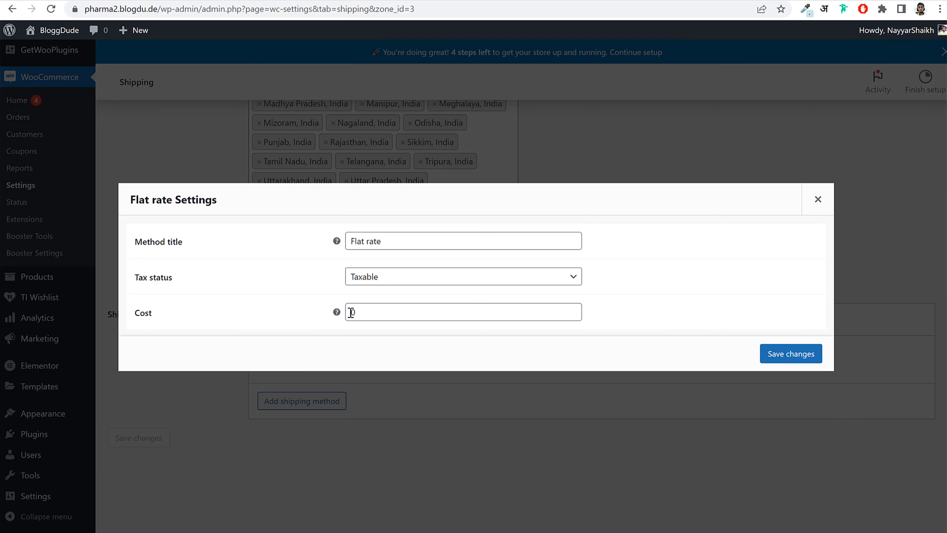
pyautogui.click(369, 315)
pyautogui.press('BackSpace')
pyautogui.write('0.50 * ')
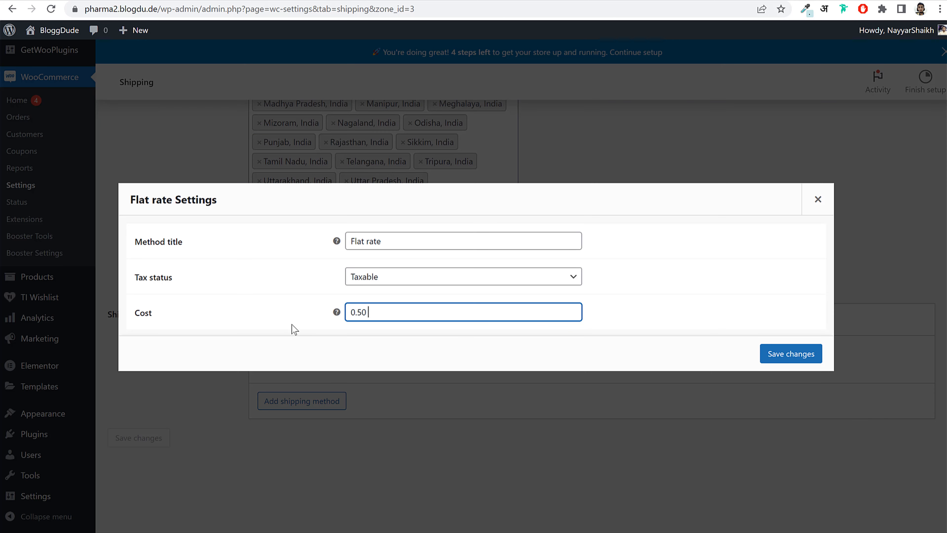
pyautogui.write('[qty]')
pyautogui.click(794, 354)
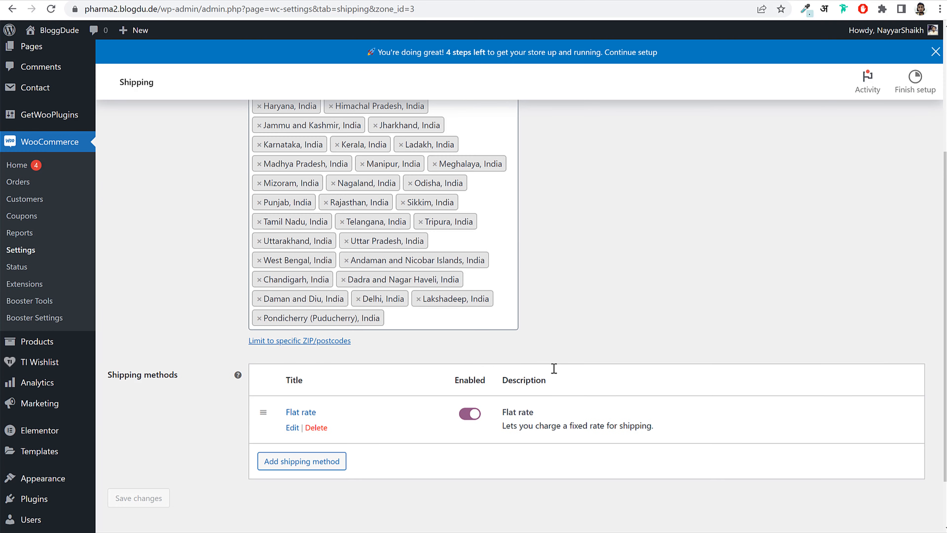
pyautogui.scroll(5, 554, 369)
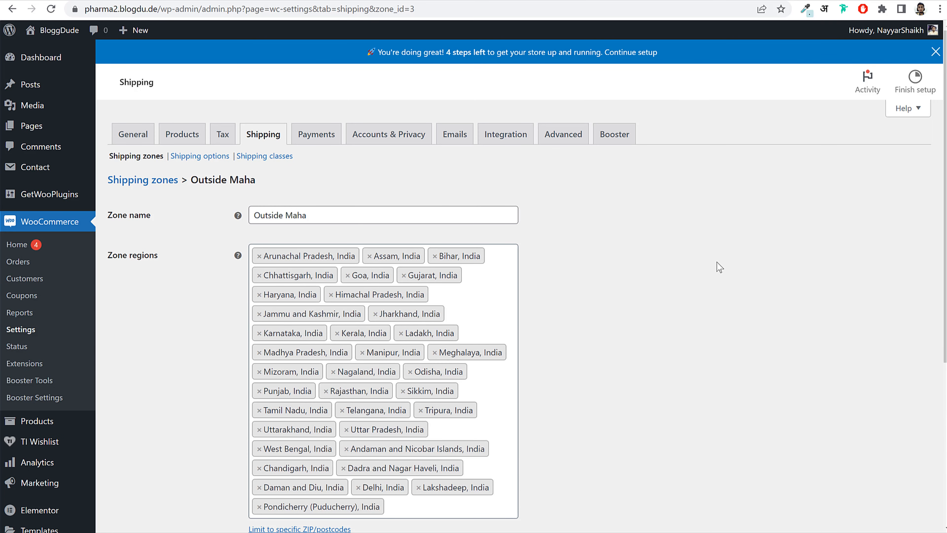
pyautogui.click(128, 0)
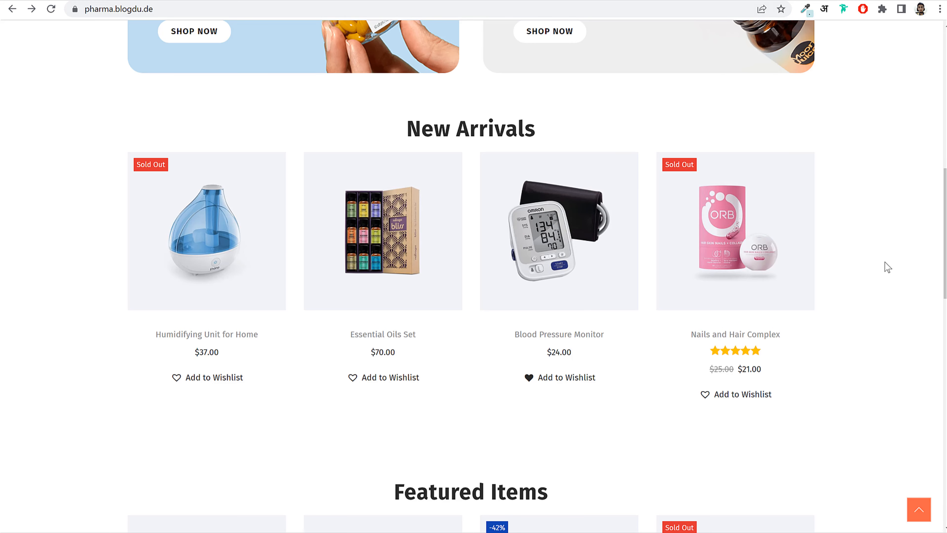
pyautogui.scroll(-9, 926, 308)
pyautogui.scroll(-14, 930, 312)
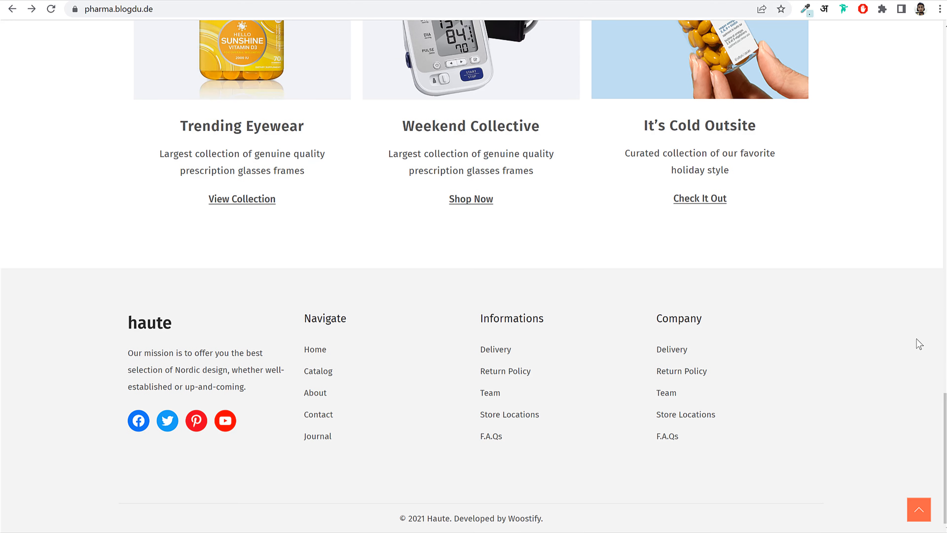
pyautogui.scroll(20, 916, 339)
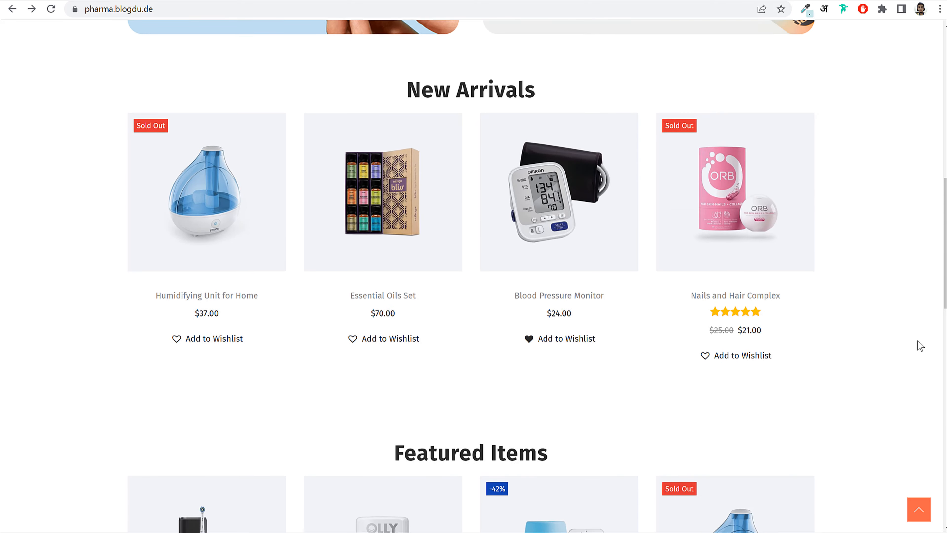
pyautogui.scroll(5, 920, 345)
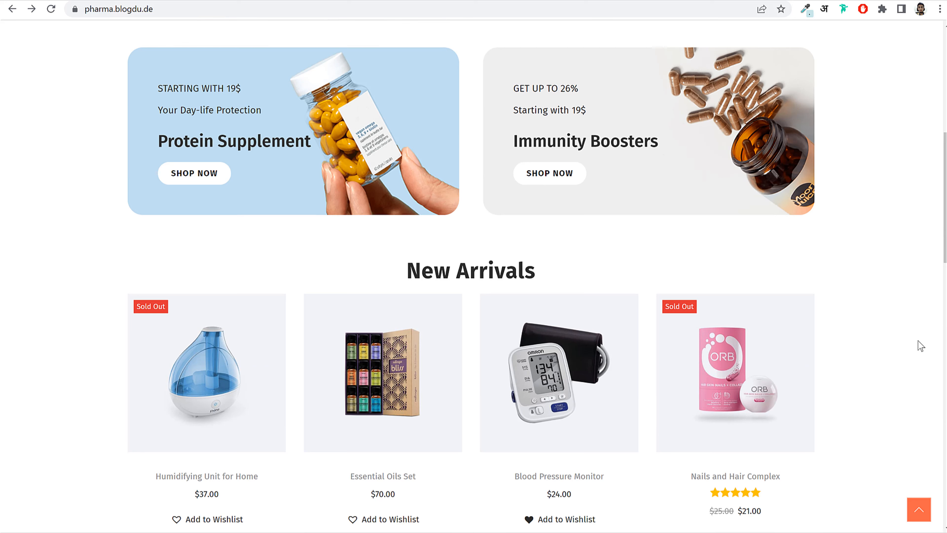
pyautogui.click(220, 0)
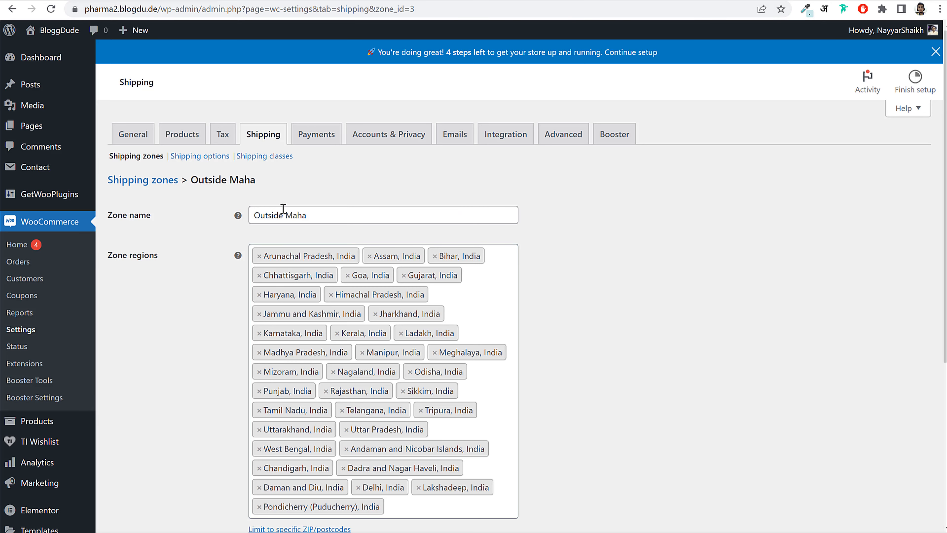
# - Add and save two shipping classes named Bulky and Fragile, then return to the zones list
pyautogui.click(261, 159)
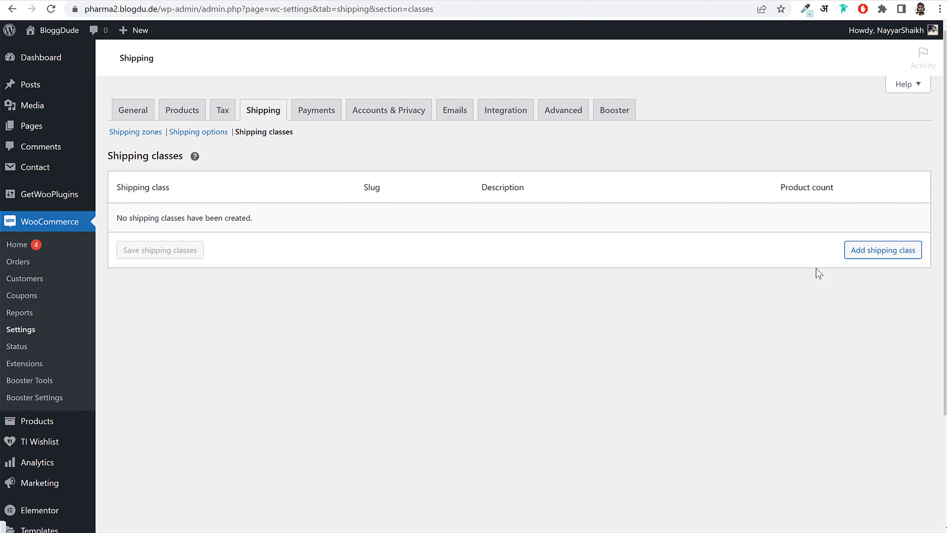
pyautogui.click(865, 250)
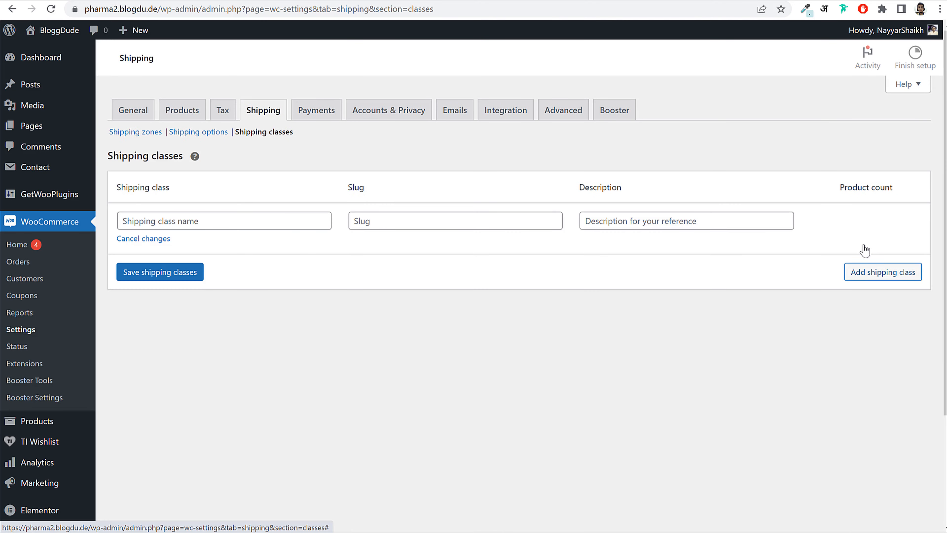
pyautogui.click(879, 273)
pyautogui.click(211, 248)
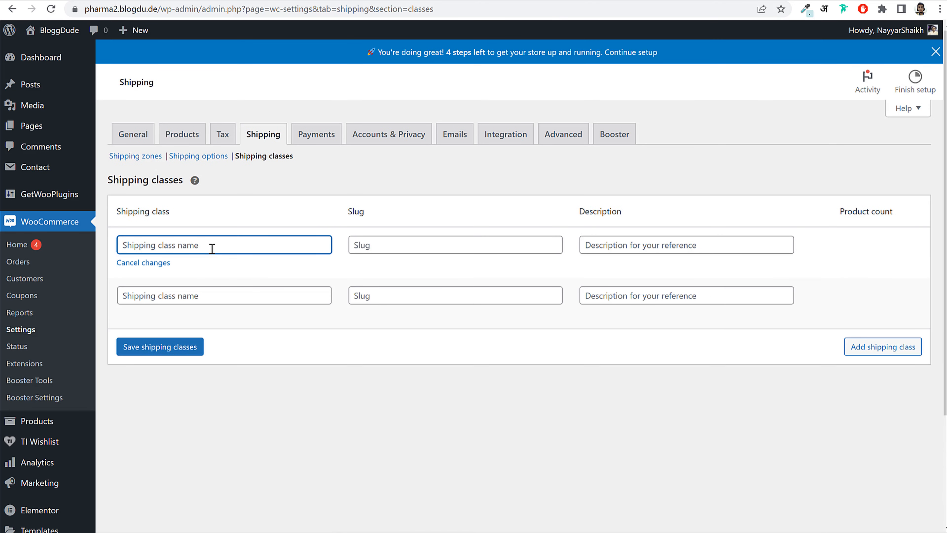
pyautogui.write('Bulky')
pyautogui.click(241, 300)
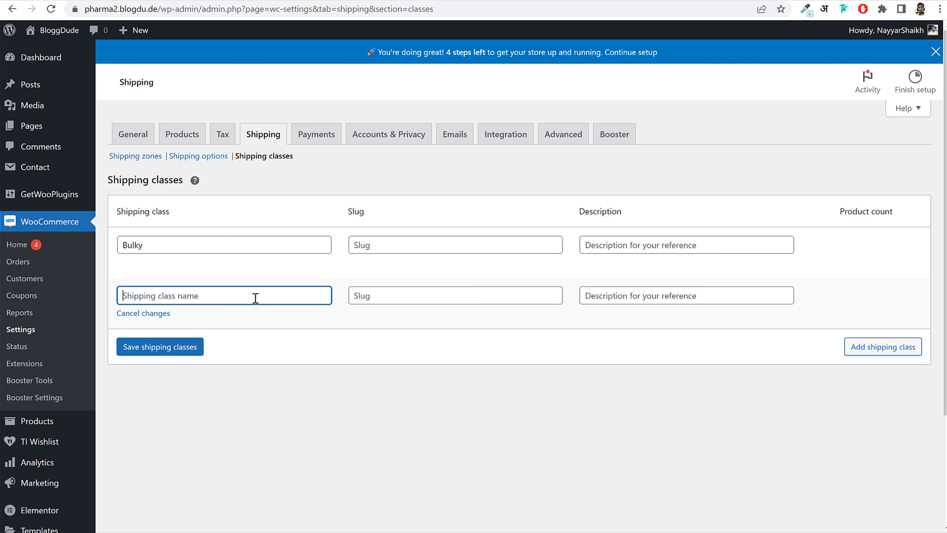
pyautogui.write('Fragile')
pyautogui.click(175, 358)
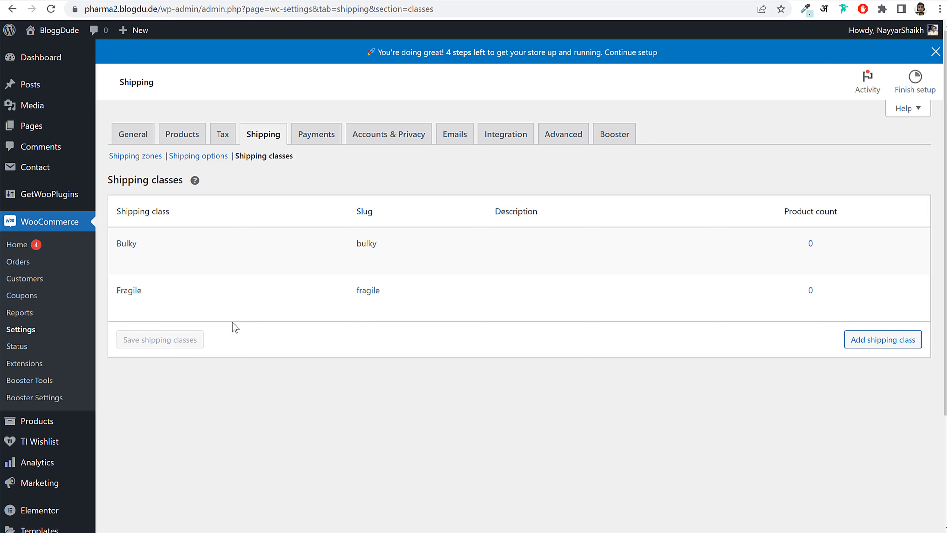
pyautogui.click(145, 156)
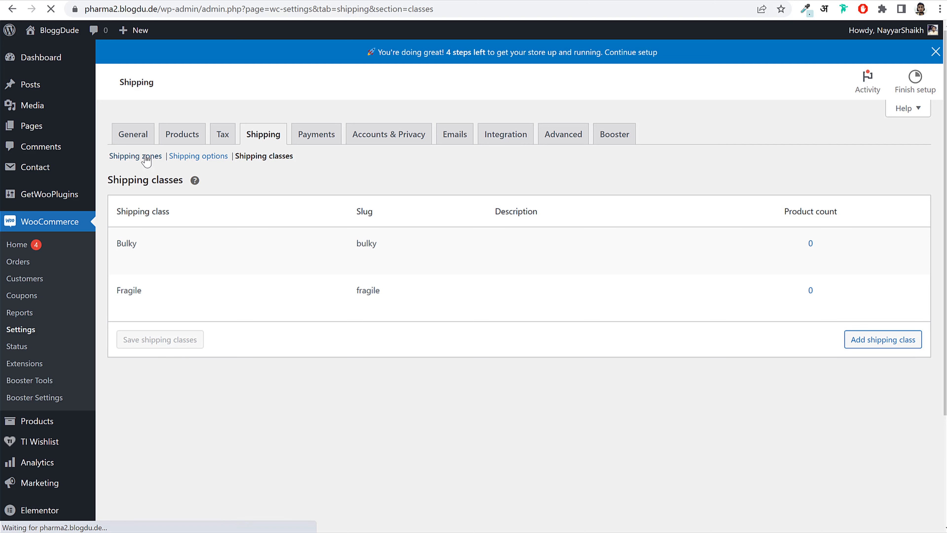
# - In the Maharashtra flat rate, clear the base cost and set the no-class cost to 0.25 * [qty]
pyautogui.moveTo(150, 309)
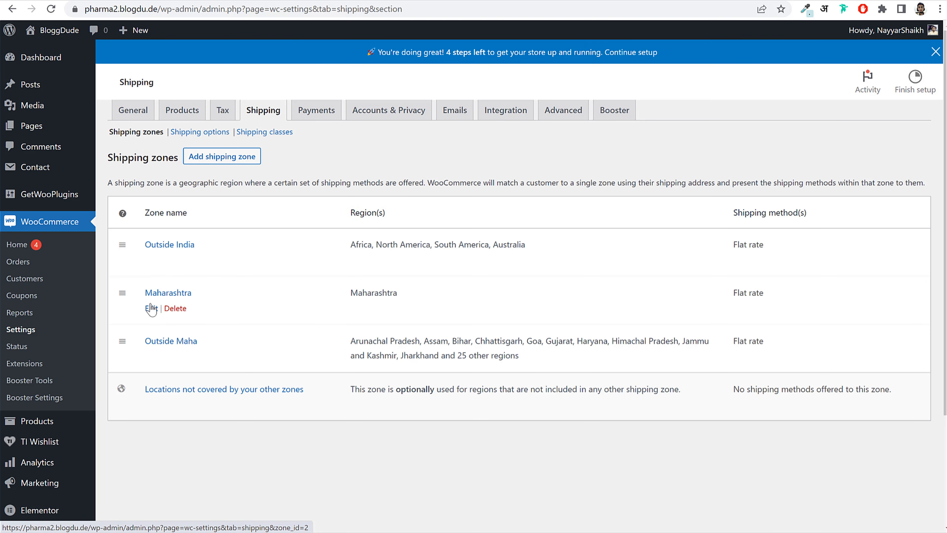
pyautogui.click(153, 334)
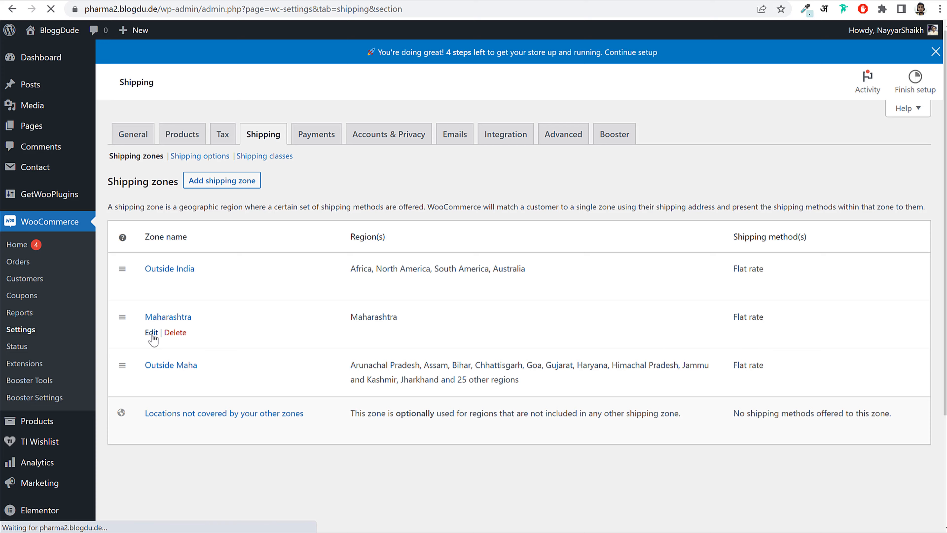
pyautogui.scroll(-1, 307, 297)
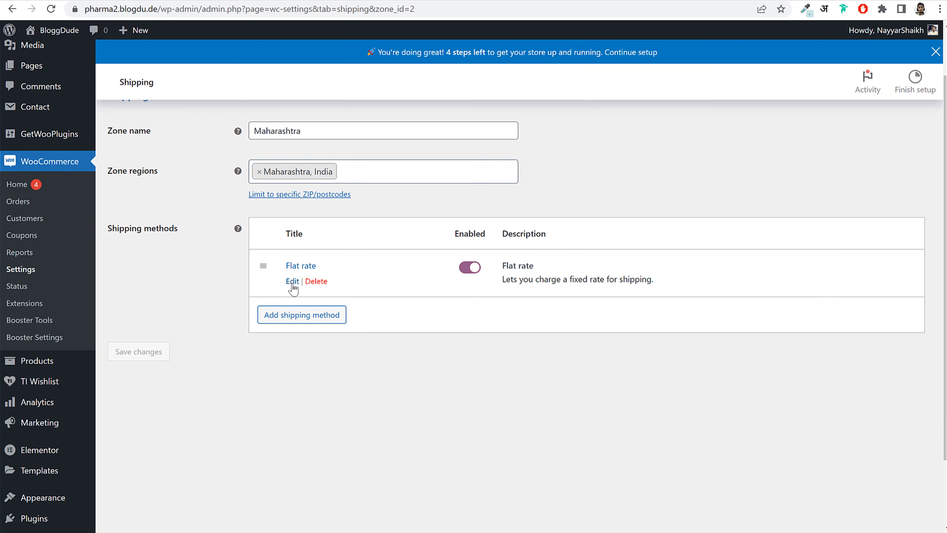
pyautogui.click(293, 281)
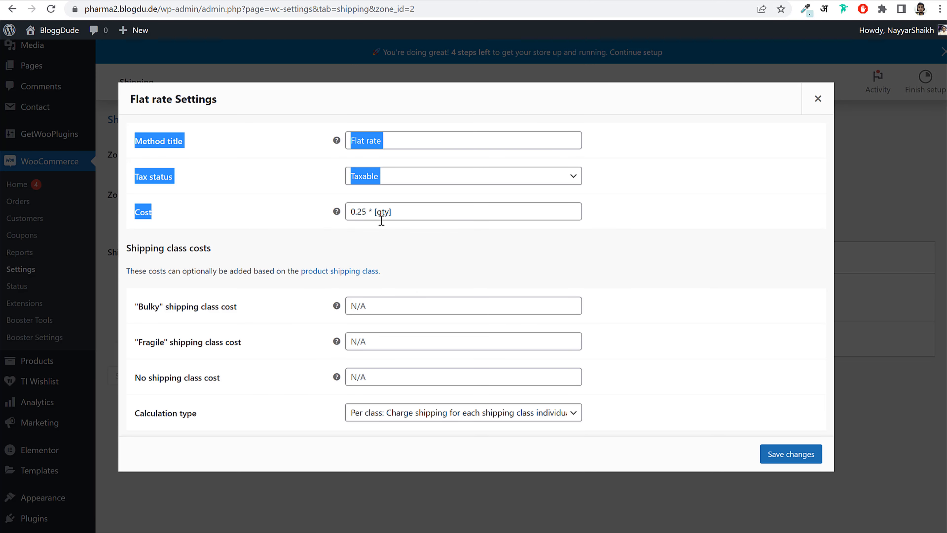
pyautogui.moveTo(429, 212); pyautogui.dragTo(330, 216)
pyautogui.hotkey('ctrl', 'c')
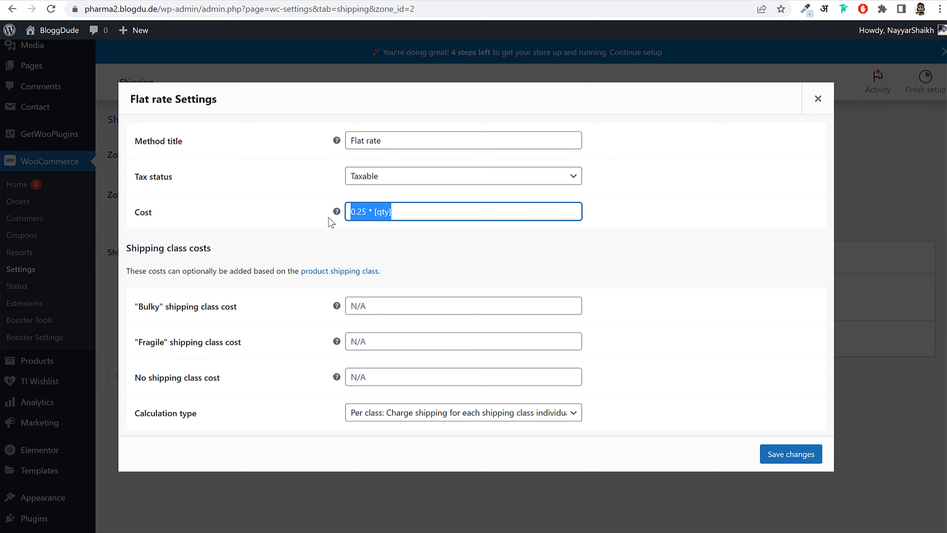
pyautogui.press('BackSpace')
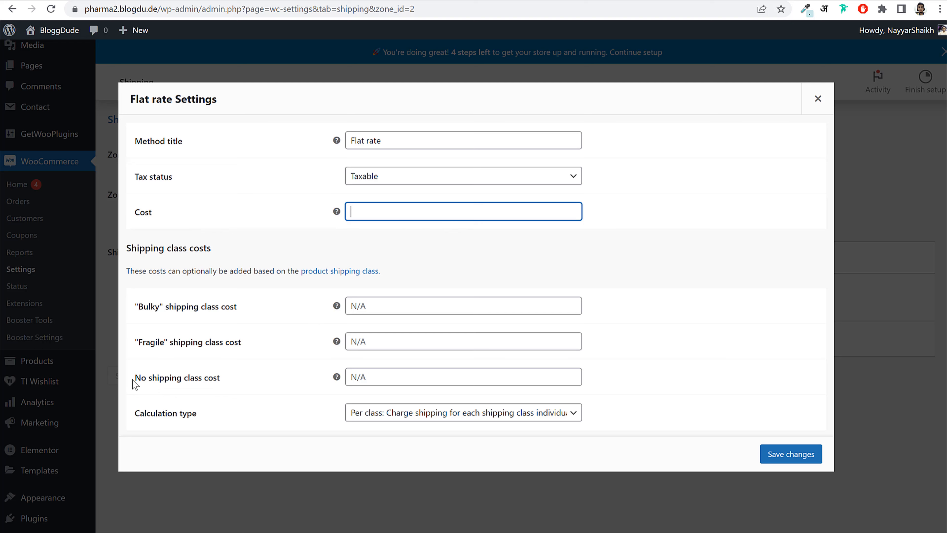
pyautogui.moveTo(133, 378); pyautogui.dragTo(228, 385)
pyautogui.click(395, 369)
pyautogui.hotkey('ctrl', 'v')
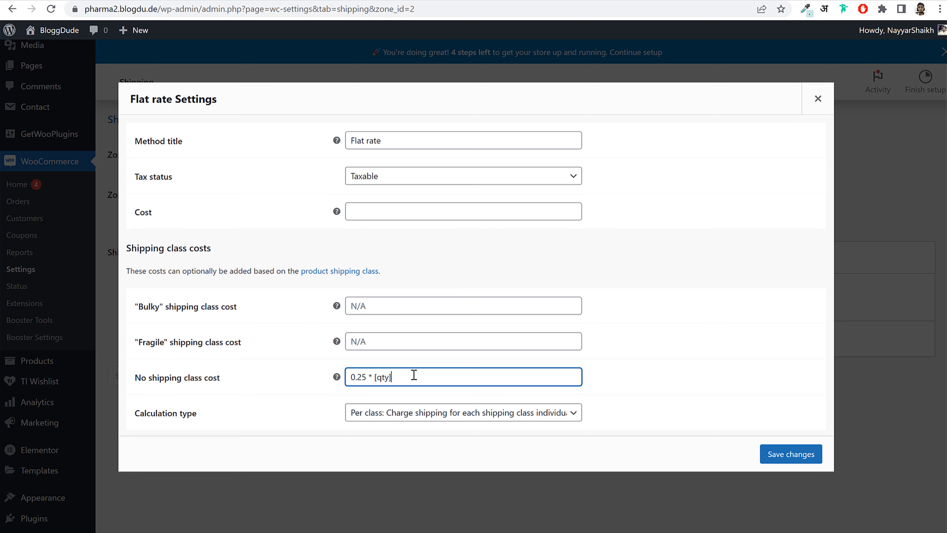
pyautogui.hotkey('ctrl', 'a')
pyautogui.hotkey('ctrl', 'c')
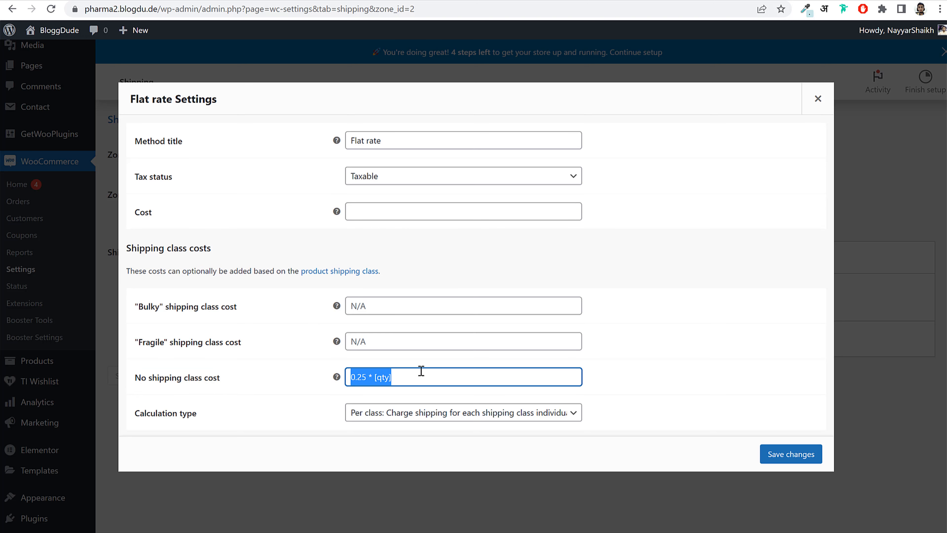
# - Set the Bulky cost to 0.45 * [qty] and Fragile to 0.35 * [qty], then save
pyautogui.click(375, 307)
pyautogui.hotkey('ctrl', 'v')
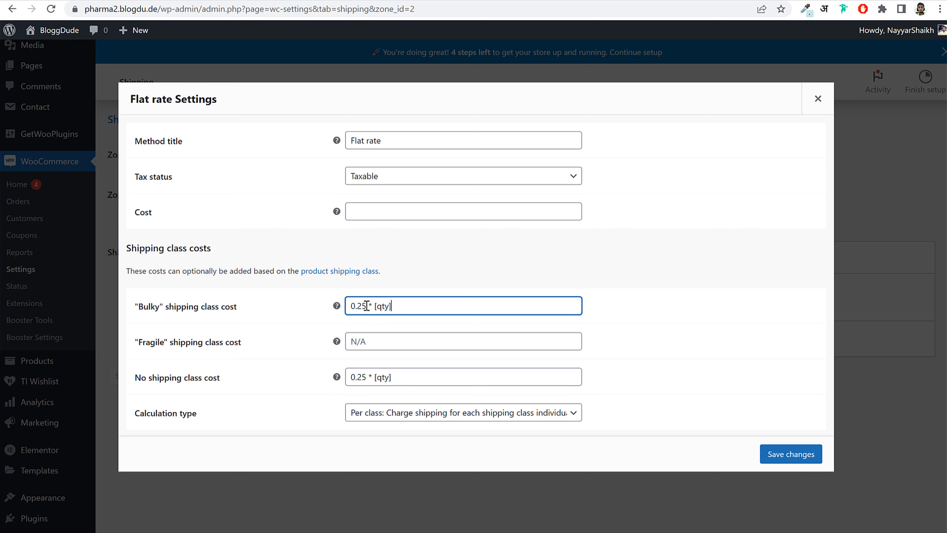
pyautogui.moveTo(366, 306); pyautogui.dragTo(358, 308)
pyautogui.write('75')
pyautogui.doubleClick(350, 305)
pyautogui.click(380, 342)
pyautogui.hotkey('ctrl', 'v')
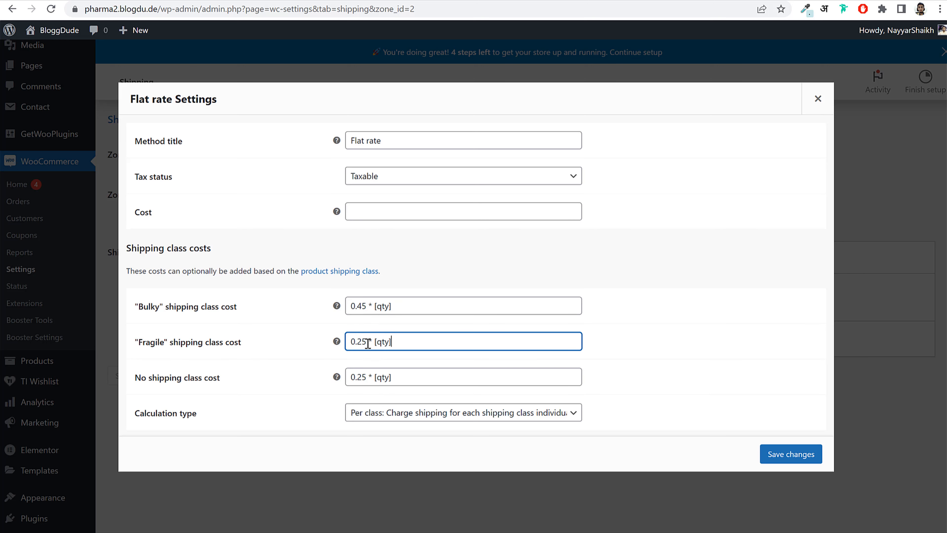
pyautogui.moveTo(368, 342); pyautogui.dragTo(361, 343)
pyautogui.write('50')
pyautogui.moveTo(359, 341); pyautogui.dragTo(365, 341)
pyautogui.write('35')
pyautogui.click(788, 460)
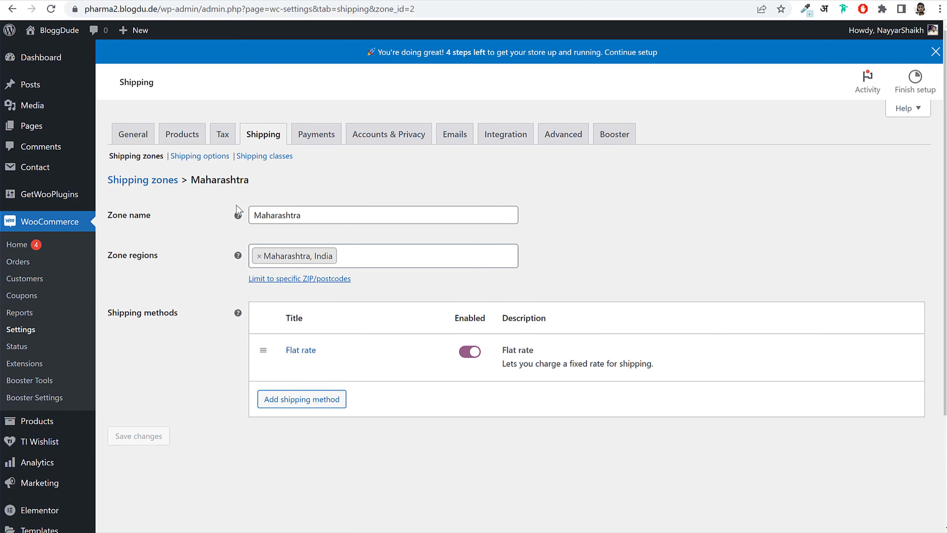
pyautogui.click(143, 182)
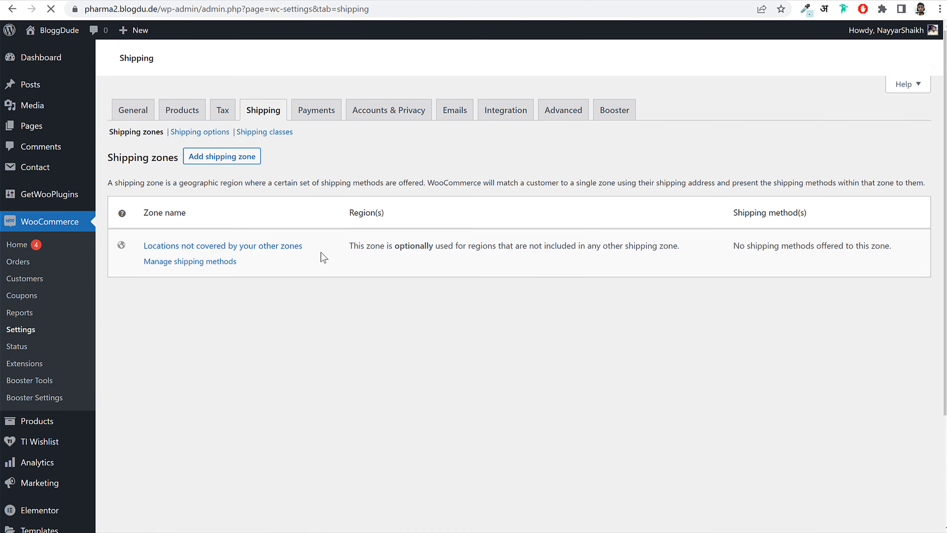
# - In the Outside Maha flat rate, remove the base cost and set the no-class cost to 0.50 * [qty]
pyautogui.scroll(-1, 321, 252)
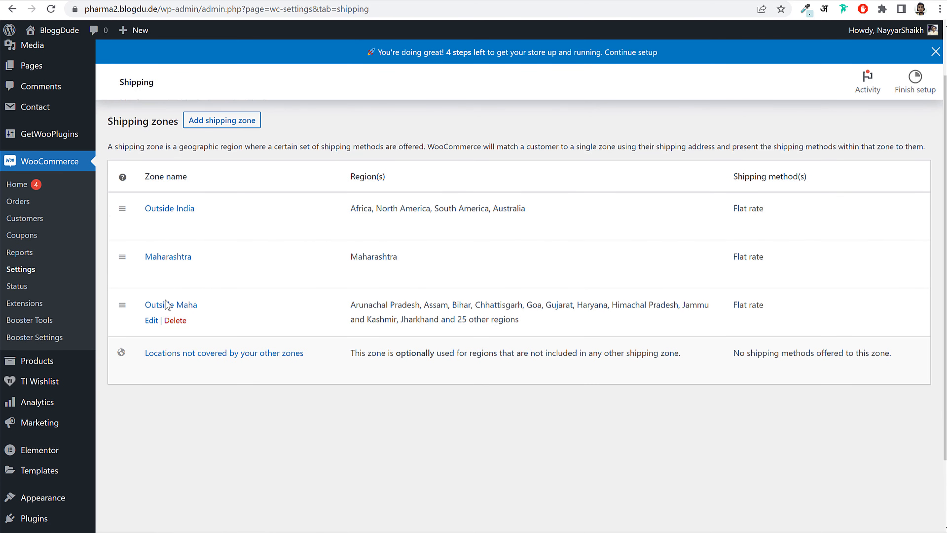
pyautogui.click(151, 320)
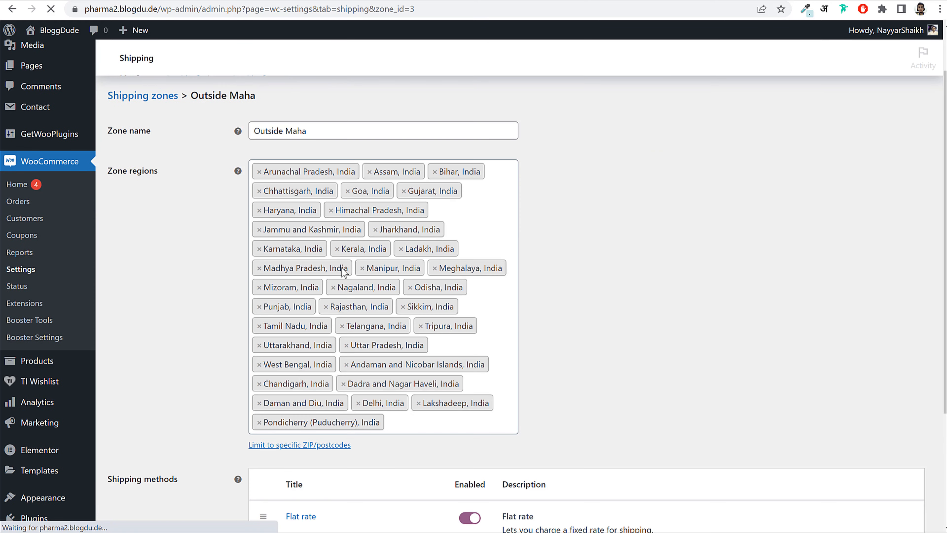
pyautogui.scroll(-4, 321, 355)
pyautogui.click(295, 395)
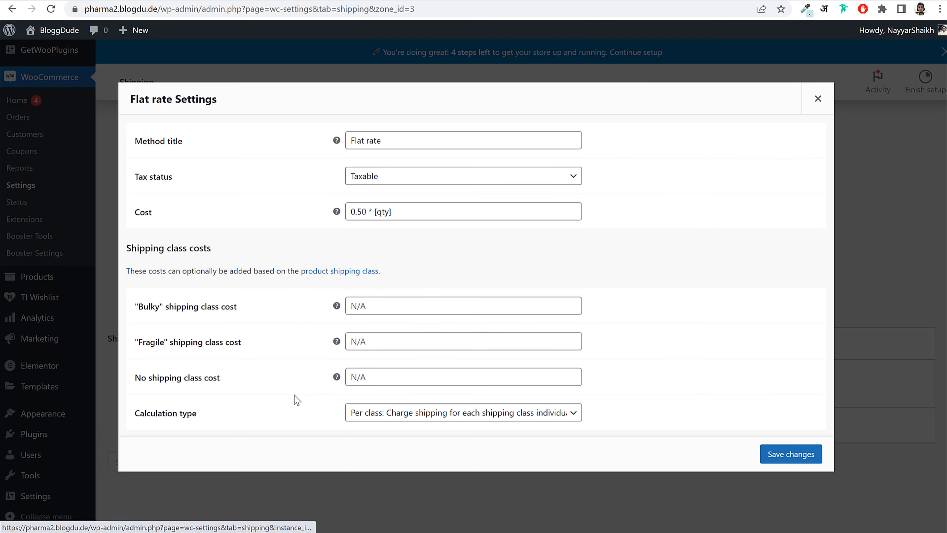
pyautogui.moveTo(419, 215); pyautogui.dragTo(264, 223)
pyautogui.hotkey('ctrl', 'c')
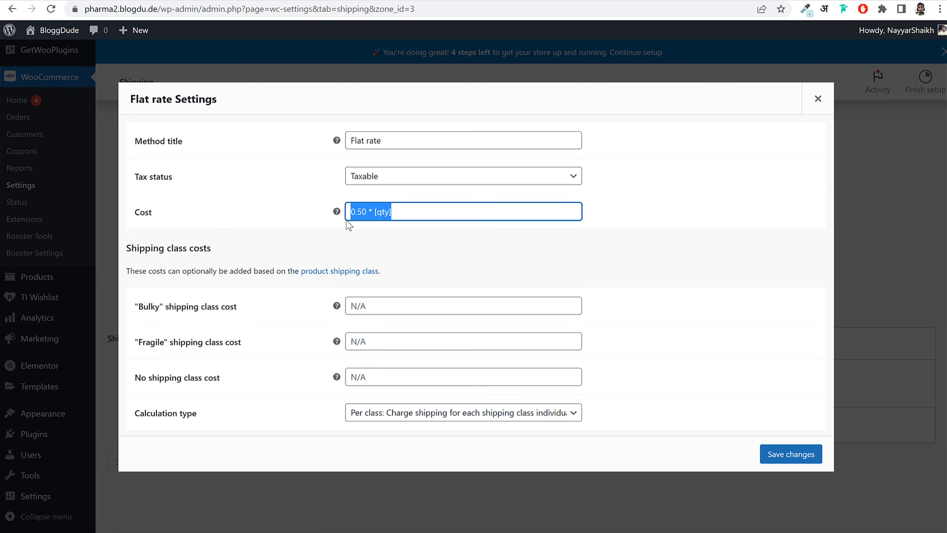
pyautogui.press('BackSpace')
pyautogui.click(399, 377)
pyautogui.hotkey('ctrl', 'v')
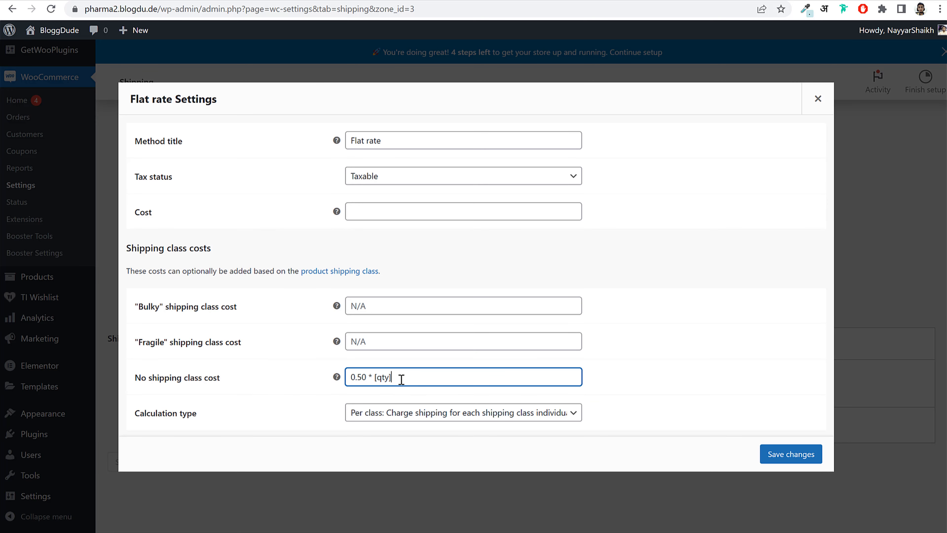
# - Set the Bulky cost to 0.75 * [qty] and Fragile to 0.80 * [qty], then save
pyautogui.moveTo(413, 376); pyautogui.dragTo(251, 388)
pyautogui.hotkey('ctrl', 'c')
pyautogui.click(378, 309)
pyautogui.hotkey('ctrl', 'v')
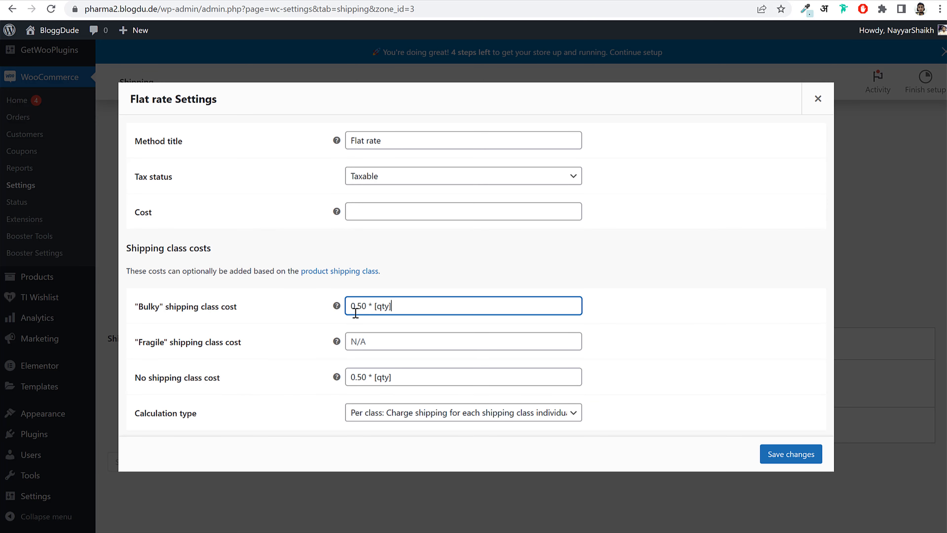
pyautogui.moveTo(366, 307); pyautogui.dragTo(361, 310)
pyautogui.write('75')
pyautogui.press('BackSpace')
pyautogui.click(381, 346)
pyautogui.hotkey('ctrl', 'v')
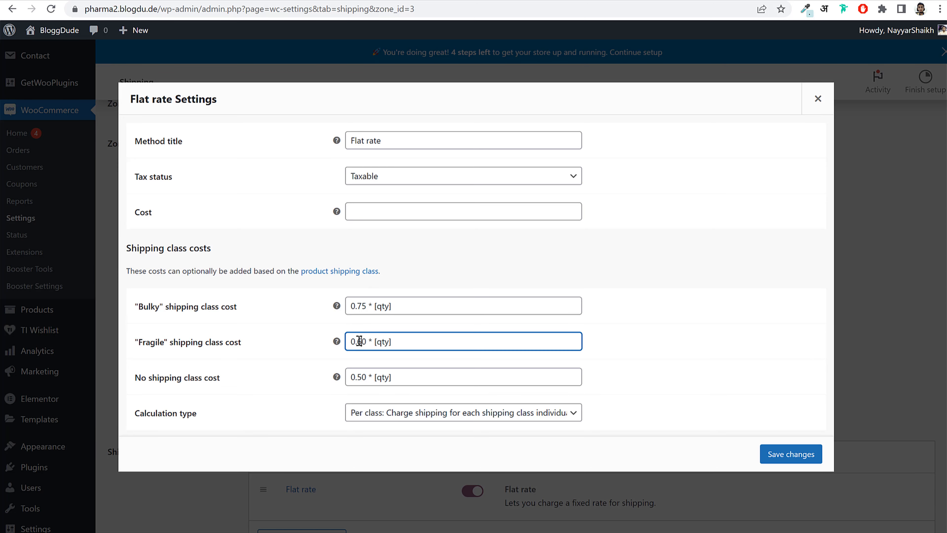
pyautogui.write('8')
pyautogui.click(790, 454)
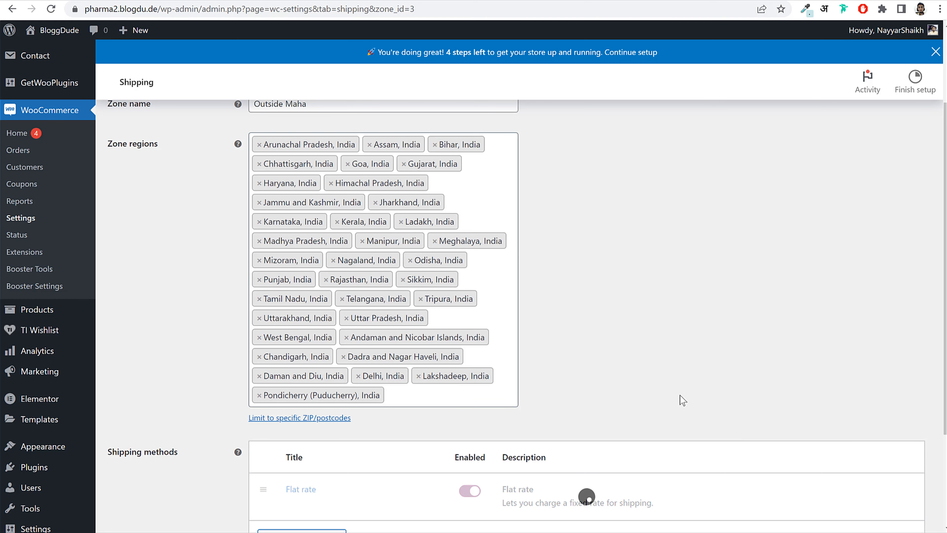
pyautogui.scroll(3, 659, 394)
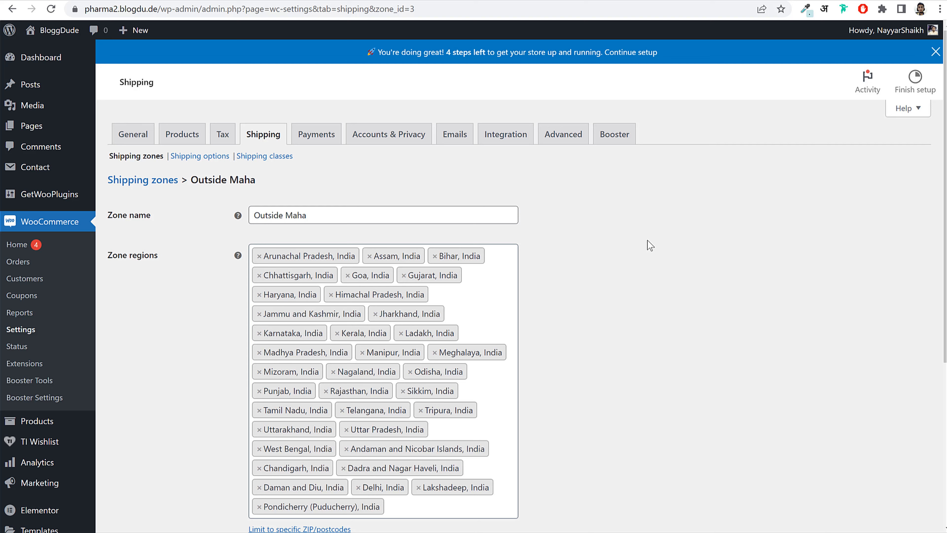
# - Turn on Cash on delivery in the Payments settings and save
pyautogui.click(334, 138)
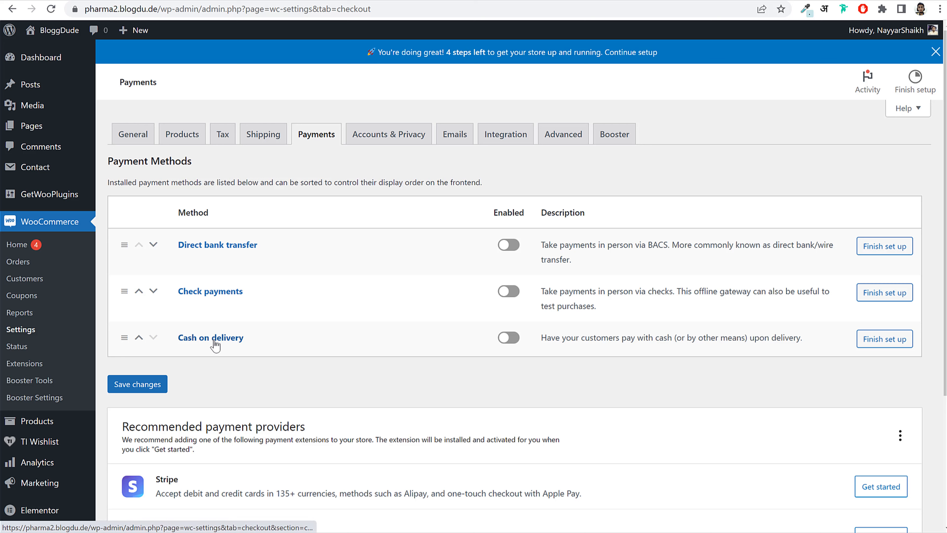
pyautogui.click(520, 338)
pyautogui.click(149, 384)
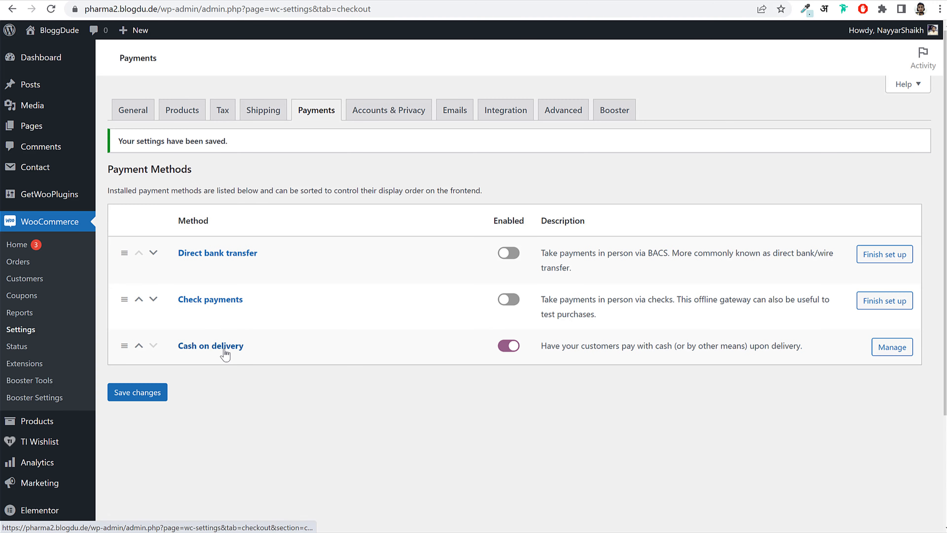
# - Leave Cash on delivery's Enable for shipping methods empty and save its settings
pyautogui.click(225, 350)
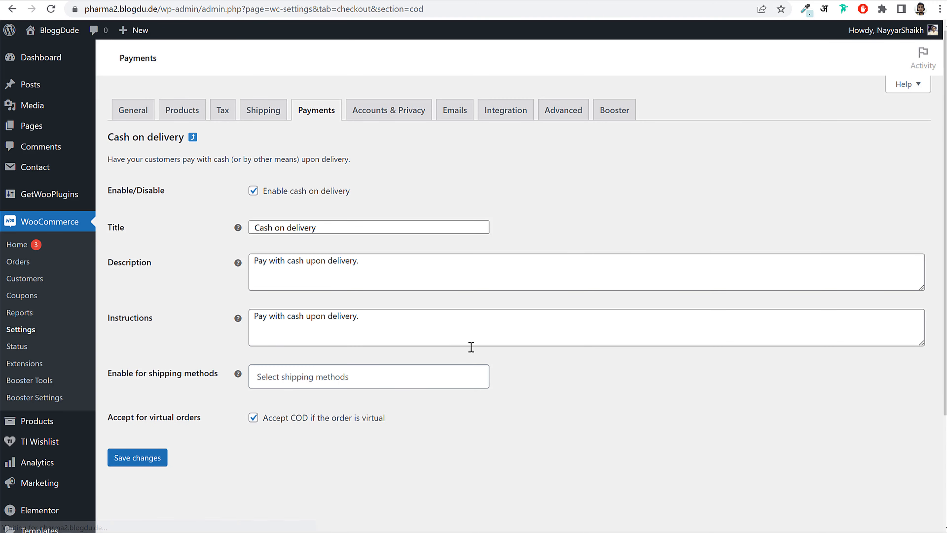
pyautogui.scroll(-2, 220, 351)
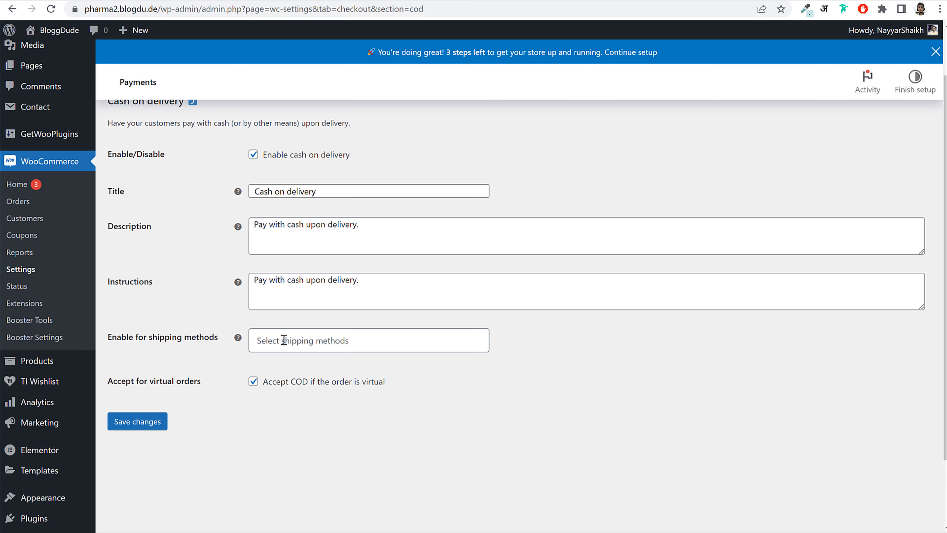
pyautogui.click(305, 339)
pyautogui.scroll(-3, 386, 424)
pyautogui.scroll(3, 391, 418)
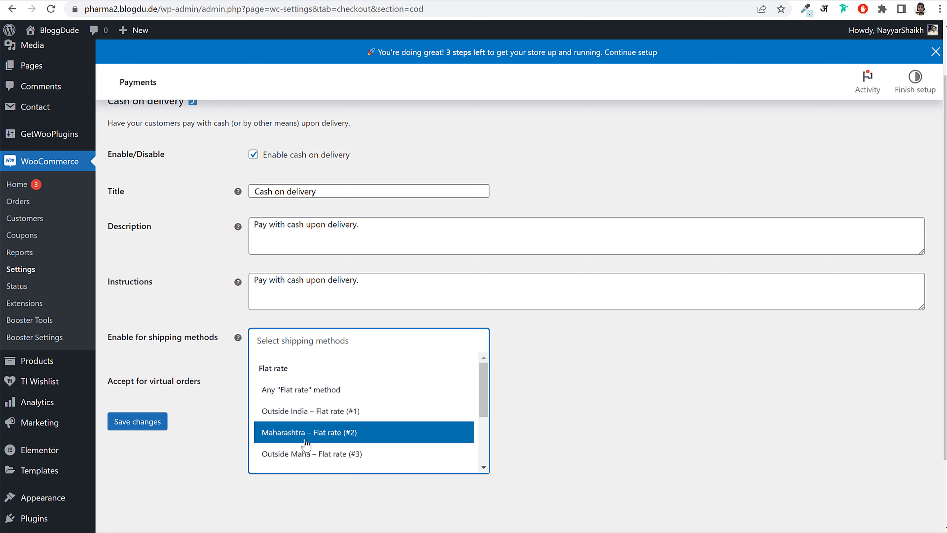
pyautogui.click(317, 438)
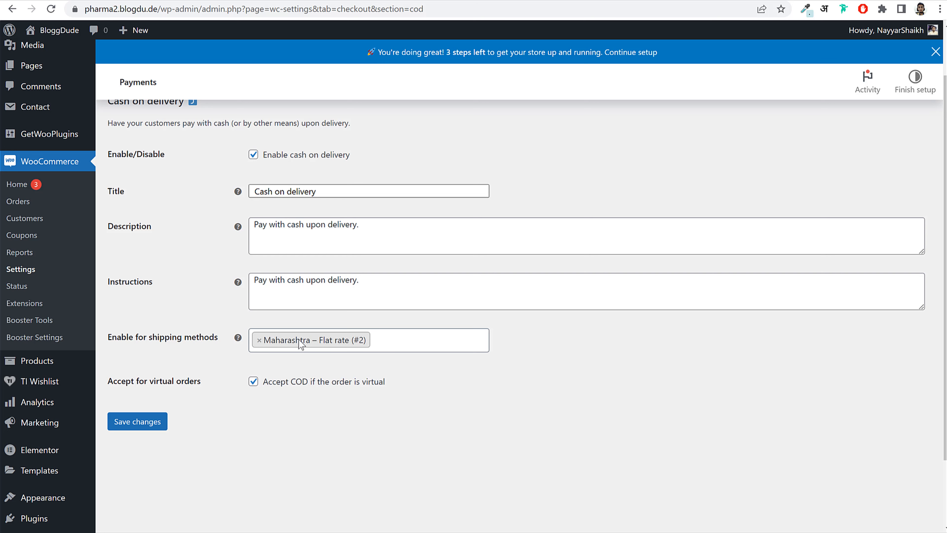
pyautogui.click(259, 340)
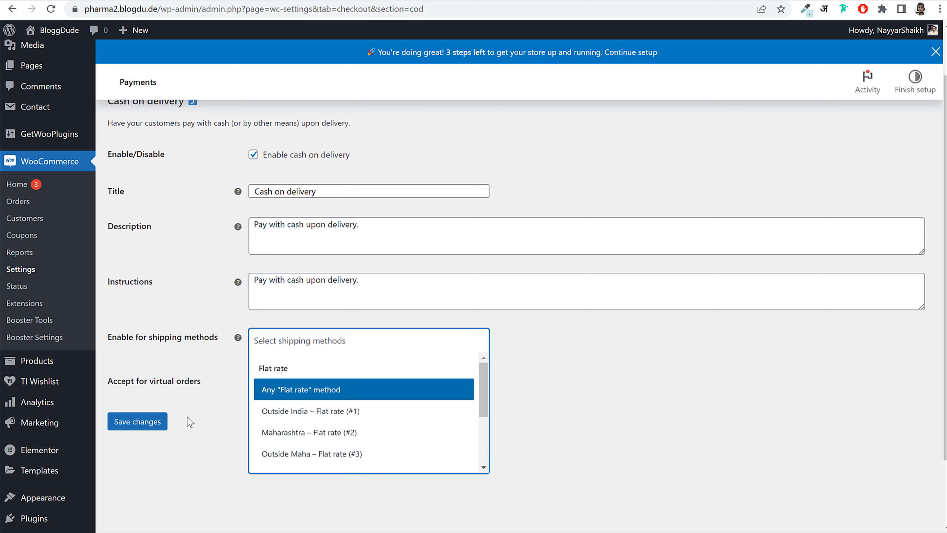
pyautogui.click(155, 428)
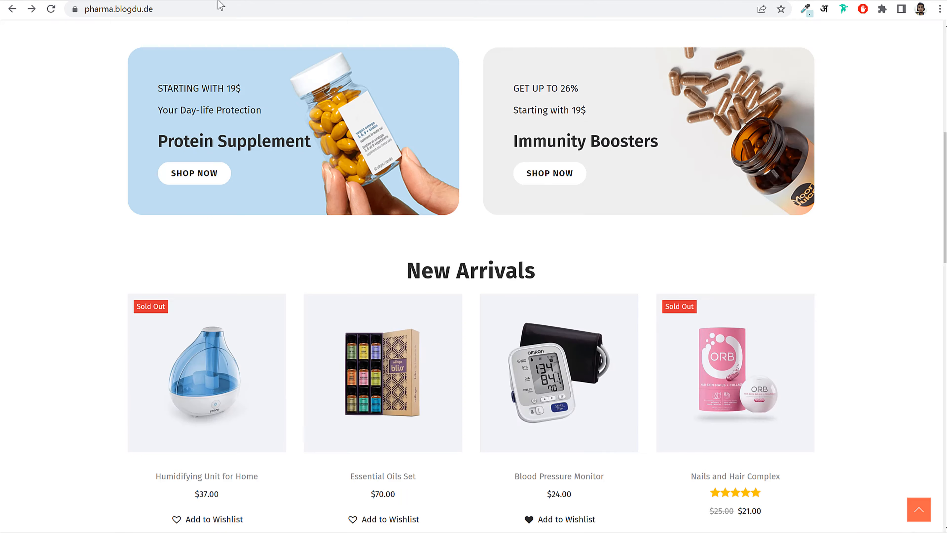
pyautogui.scroll(10, 759, 270)
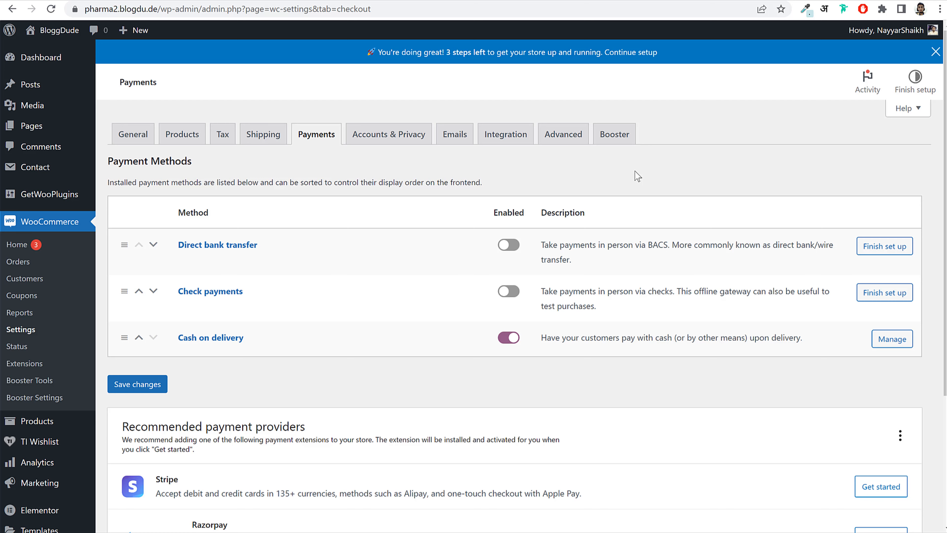
pyautogui.scroll(-5, 671, 178)
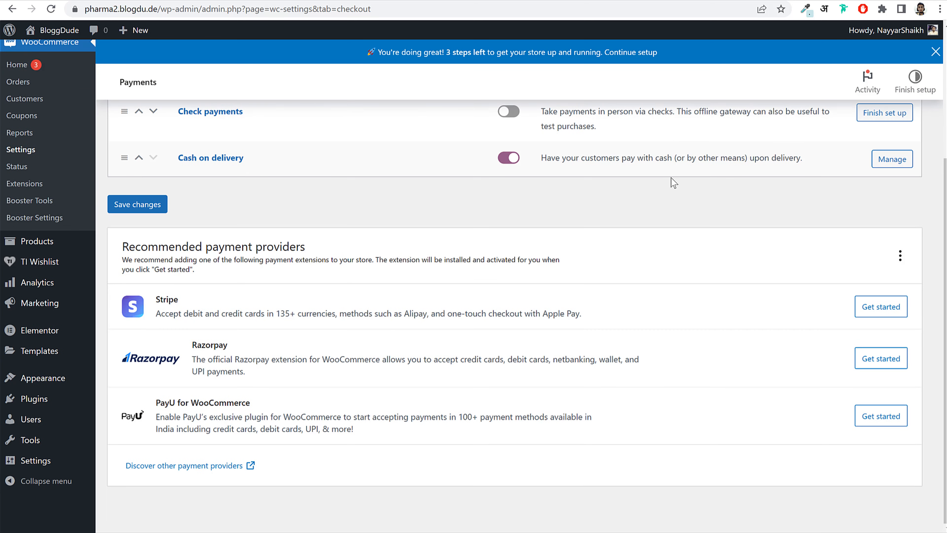
pyautogui.click(31, 405)
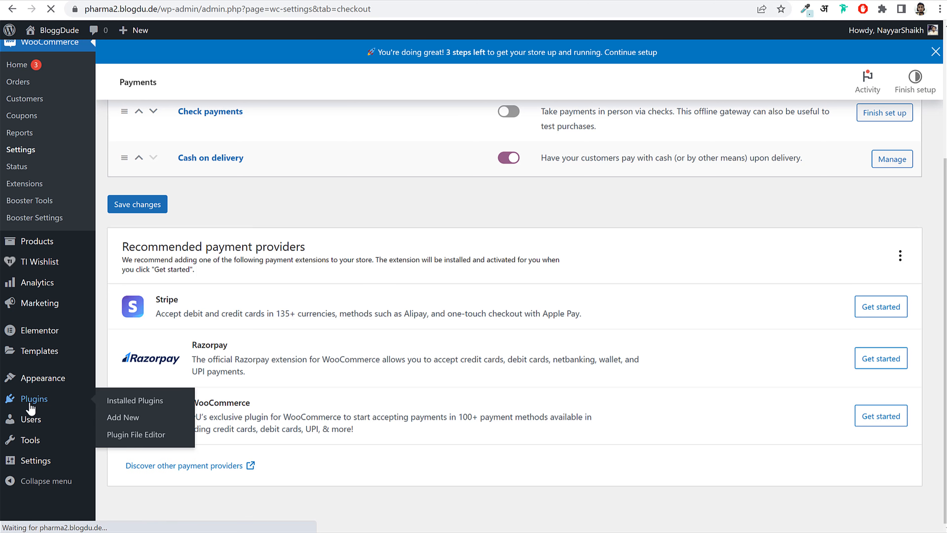
# - Search plugins for 'paypal' and install Payment Plugins for PayPal WooCommerce
pyautogui.click(171, 67)
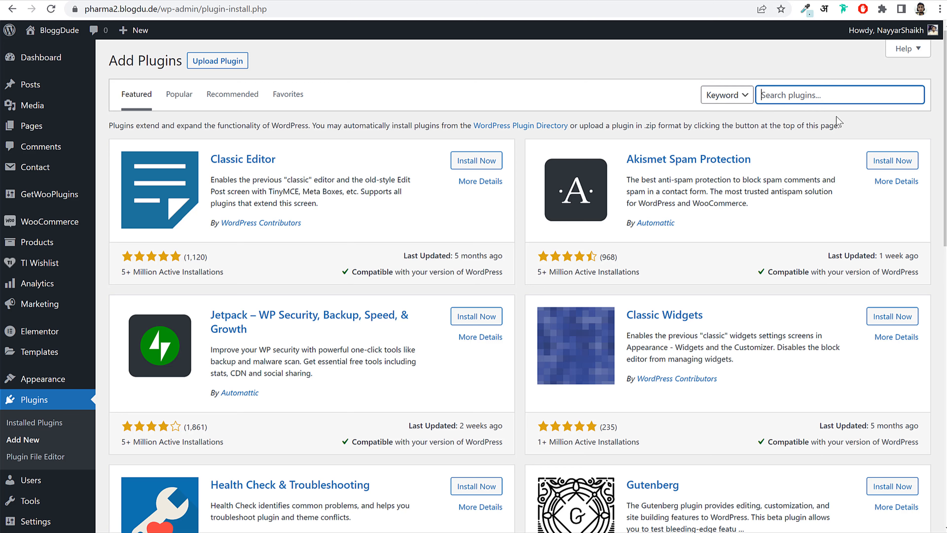
pyautogui.write('paypal')
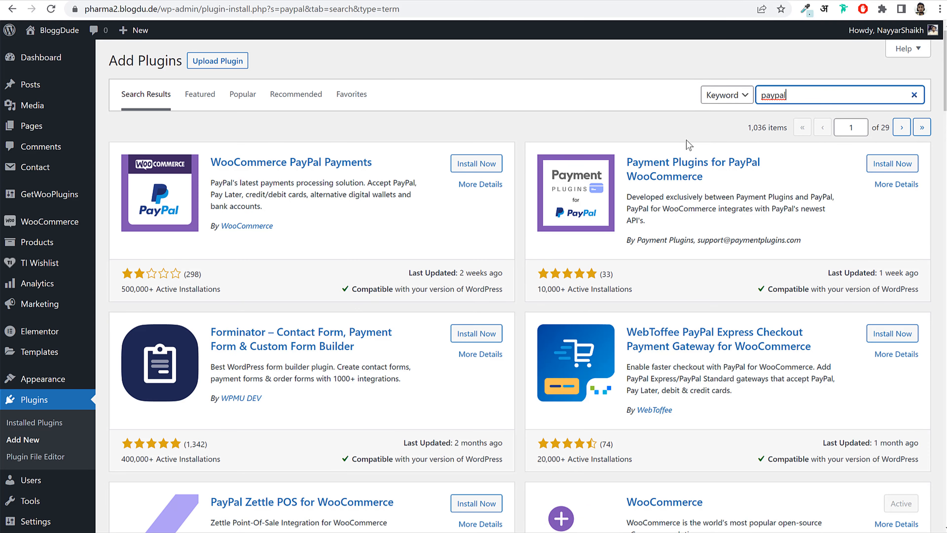
pyautogui.scroll(-5, 501, 370)
pyautogui.scroll(5, 502, 368)
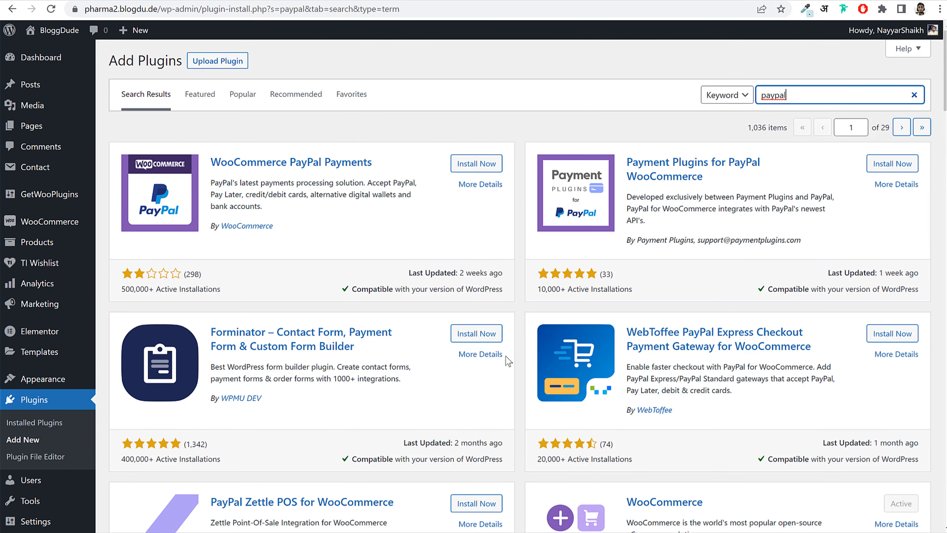
pyautogui.moveTo(627, 160); pyautogui.dragTo(710, 181)
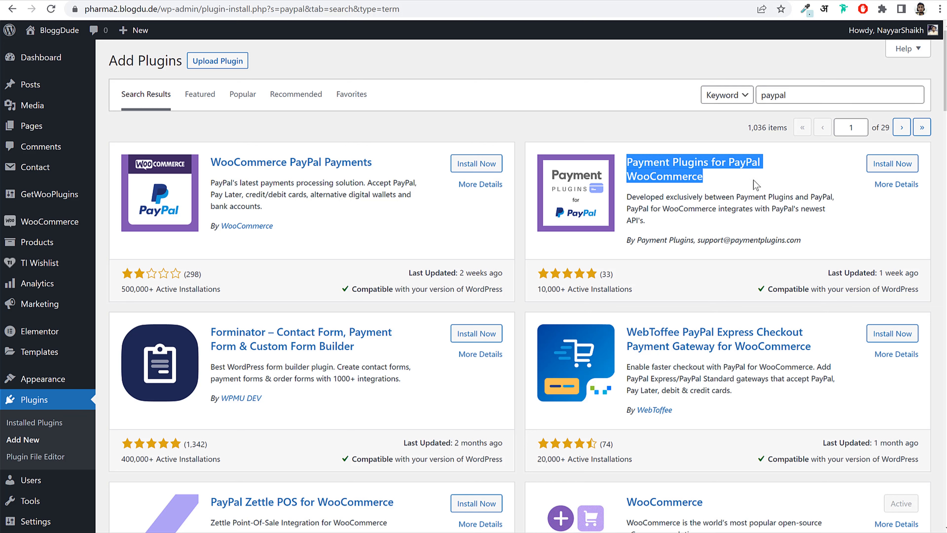
pyautogui.click(715, 233)
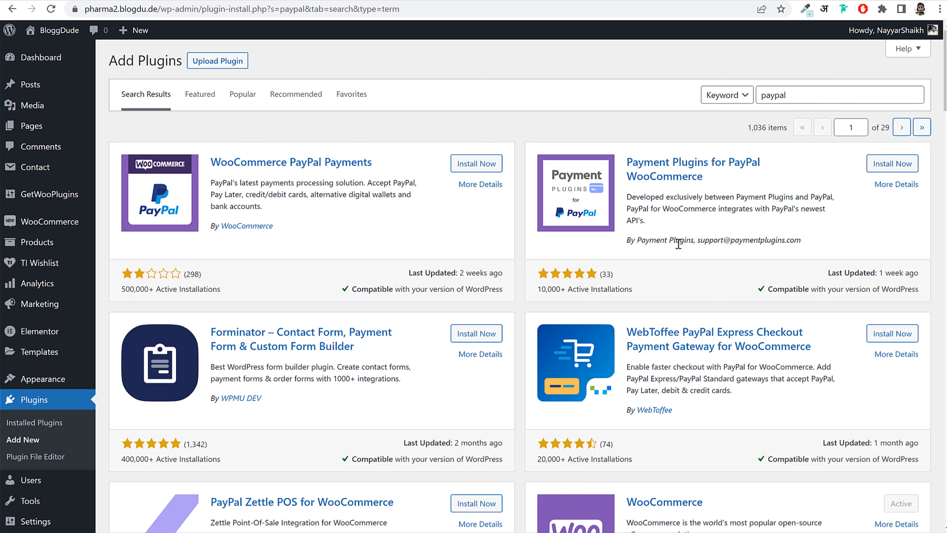
pyautogui.moveTo(638, 240); pyautogui.dragTo(694, 241)
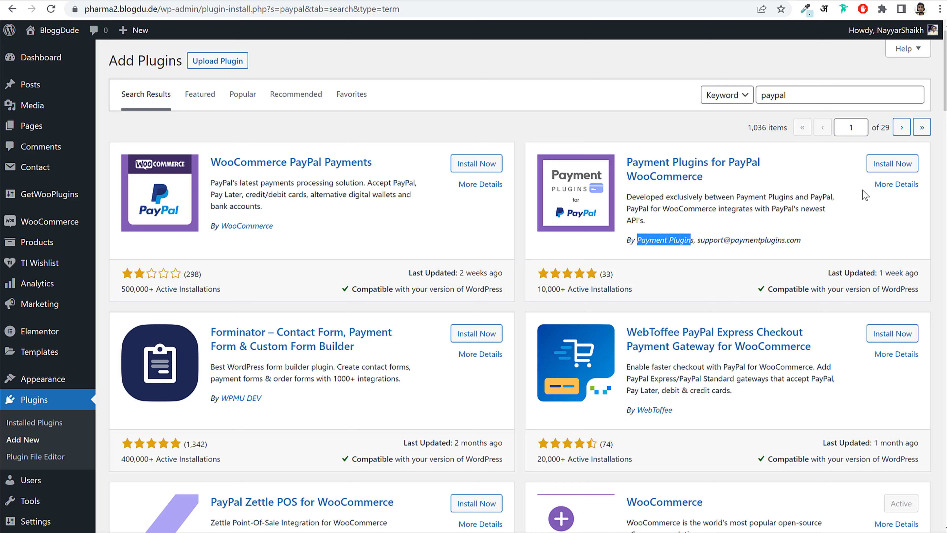
pyautogui.click(892, 164)
pyautogui.moveTo(801, 96); pyautogui.dragTo(760, 96)
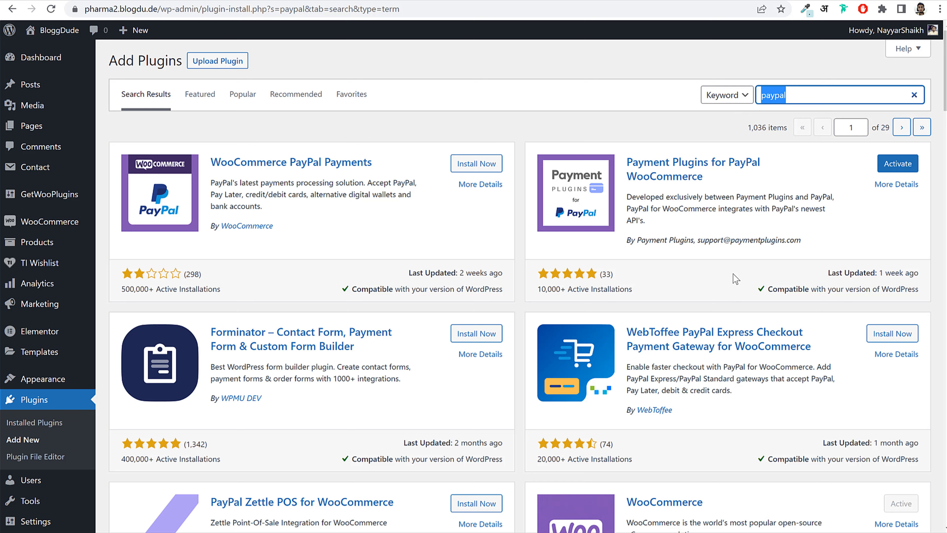
pyautogui.write('stripe')
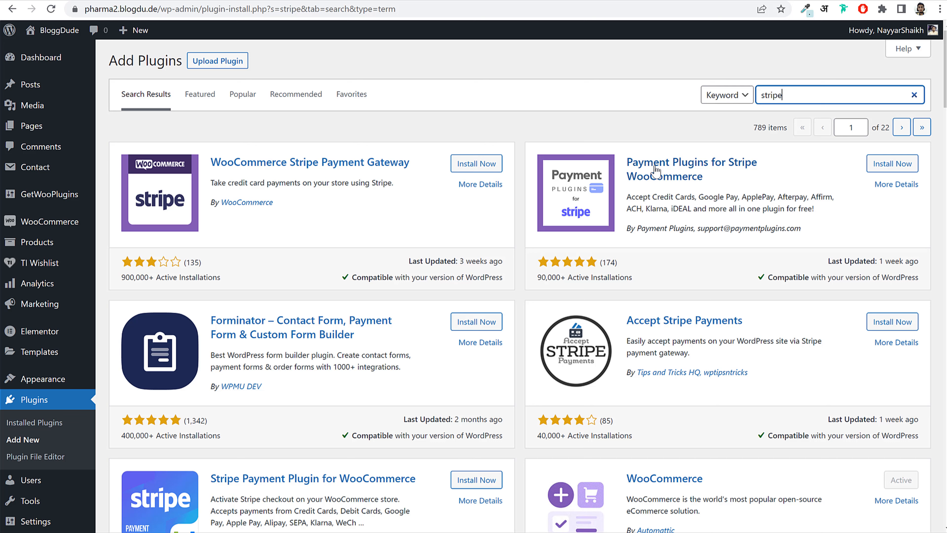
# - Install Payment Plugins for Stripe WooCommerce from the 'stripe' search results
pyautogui.moveTo(627, 150); pyautogui.dragTo(723, 186)
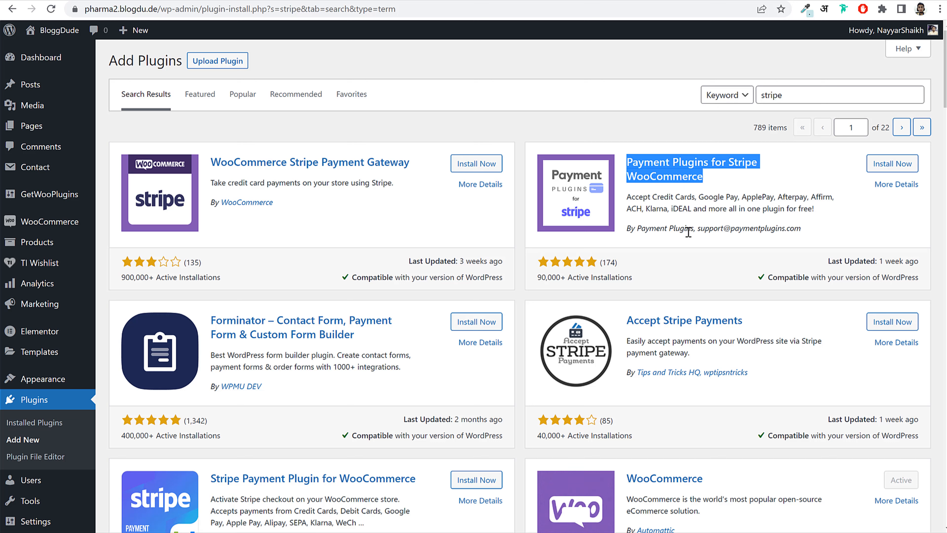
pyautogui.click(732, 198)
pyautogui.moveTo(627, 233); pyautogui.dragTo(695, 229)
pyautogui.click(889, 163)
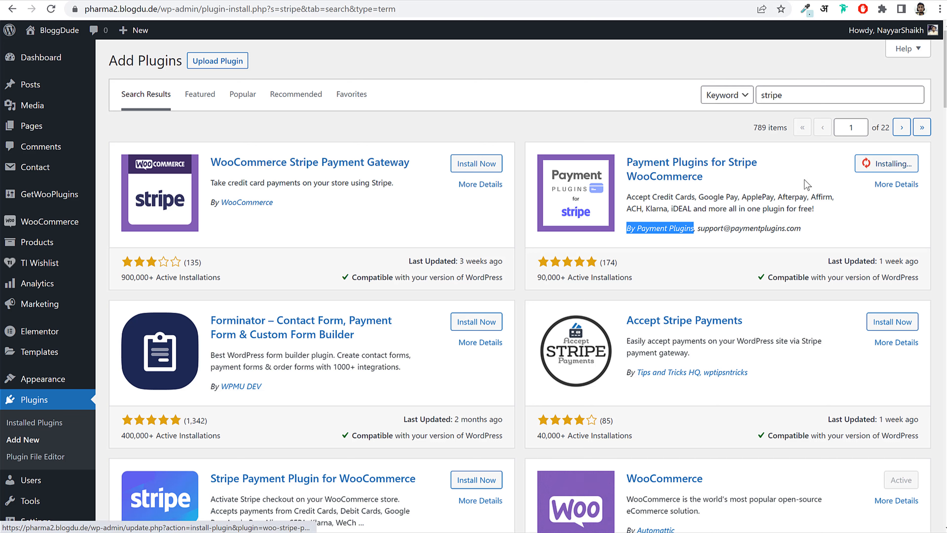
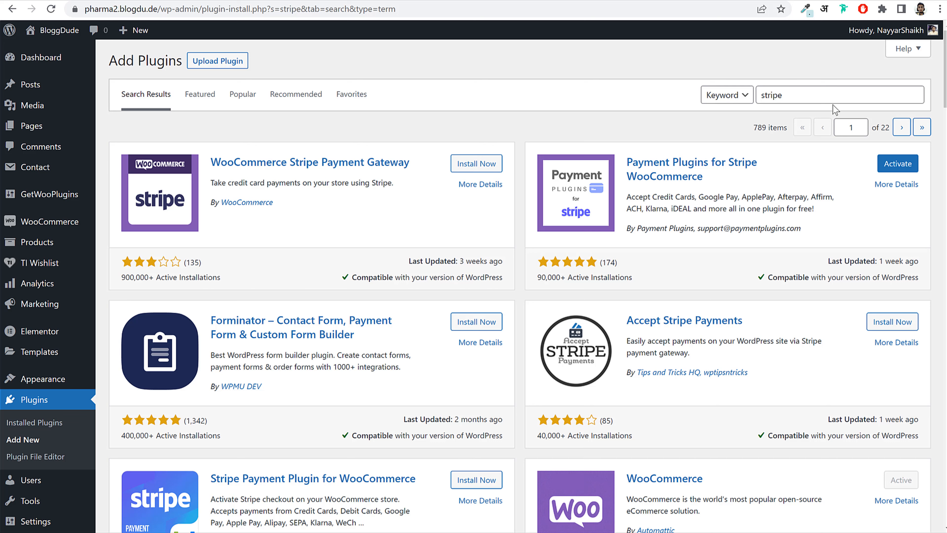
# - Search plugins for 'razorpay' and install Razorpay for WooCommerce
pyautogui.doubleClick(819, 94)
pyautogui.write('ra')
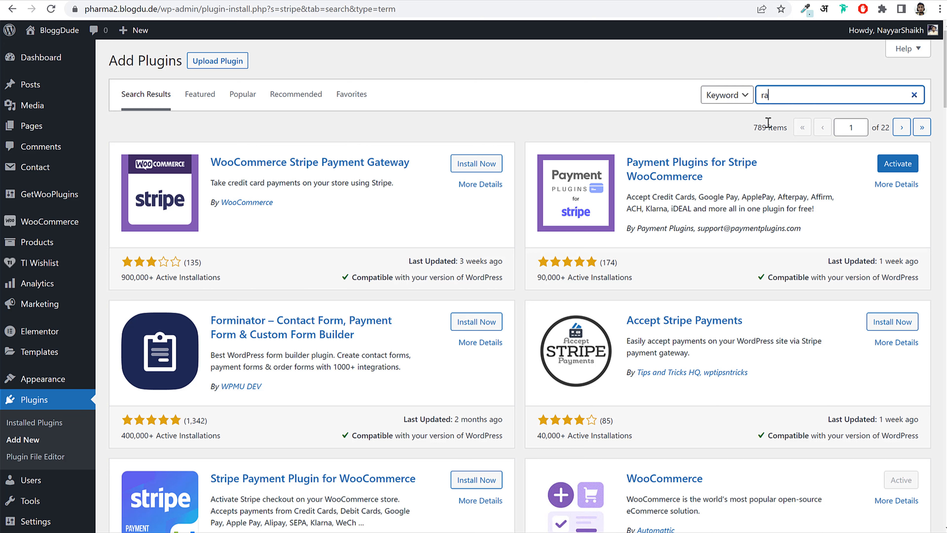
pyautogui.write('zorpay')
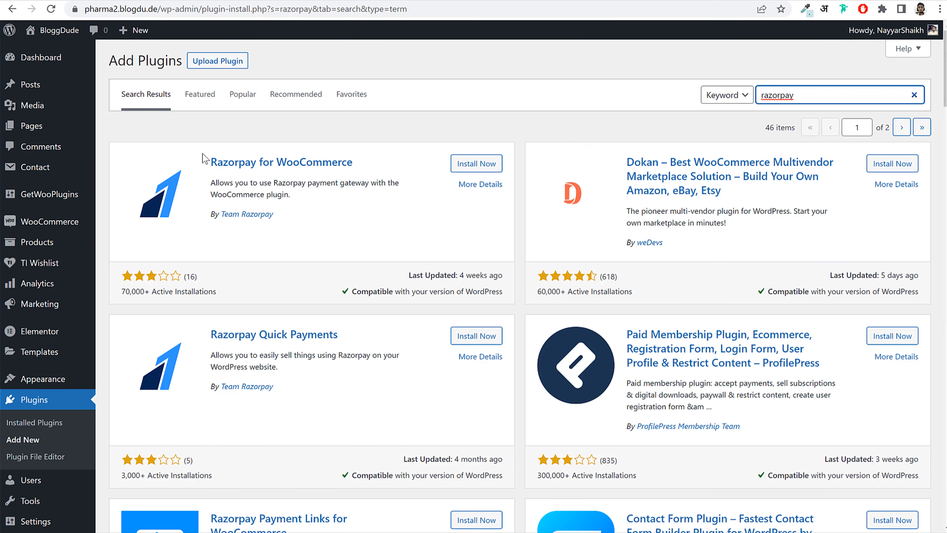
pyautogui.moveTo(204, 159); pyautogui.dragTo(380, 165)
pyautogui.click(477, 163)
pyautogui.moveTo(316, 212); pyautogui.dragTo(218, 218)
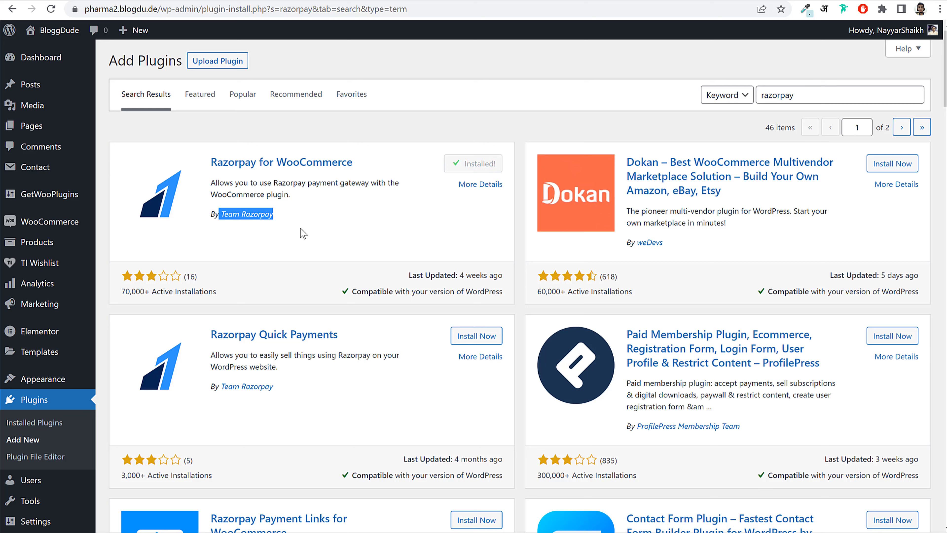
# - In Installed Plugins, tick the PayPal payment plugin's checkbox
pyautogui.click(50, 408)
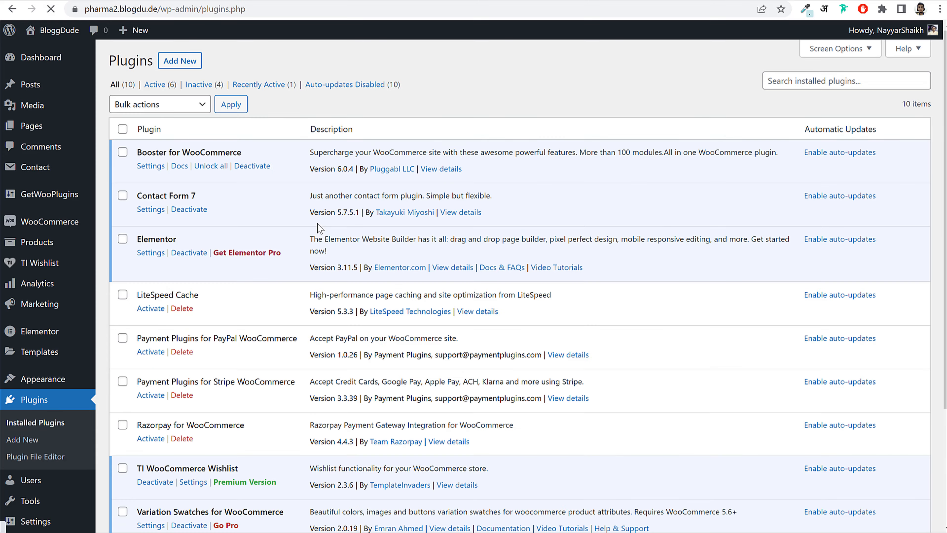
pyautogui.scroll(-3, 321, 229)
pyautogui.click(123, 217)
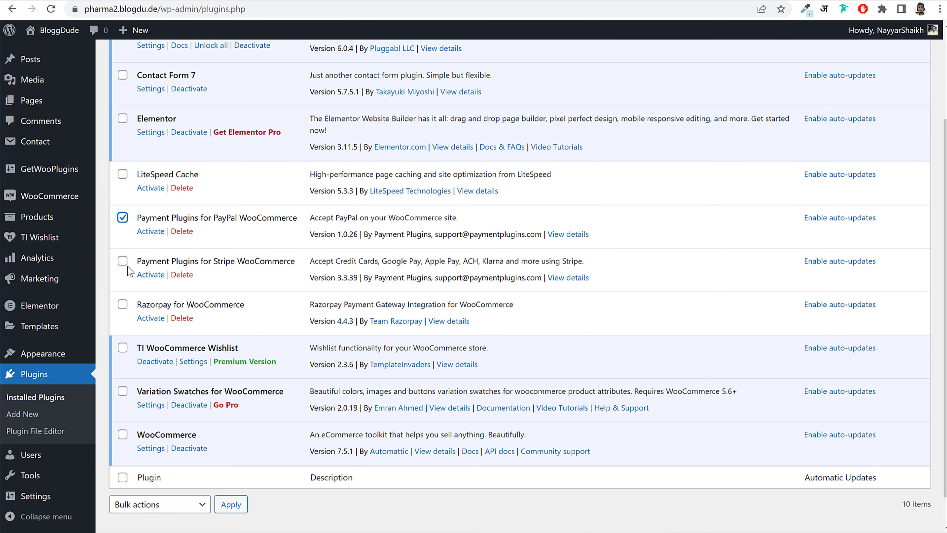
# - Bulk-activate the PayPal, Stripe and Razorpay plugins, then open WooCommerce's Payments settings
pyautogui.click(122, 261)
pyautogui.click(122, 304)
pyautogui.scroll(4, 121, 309)
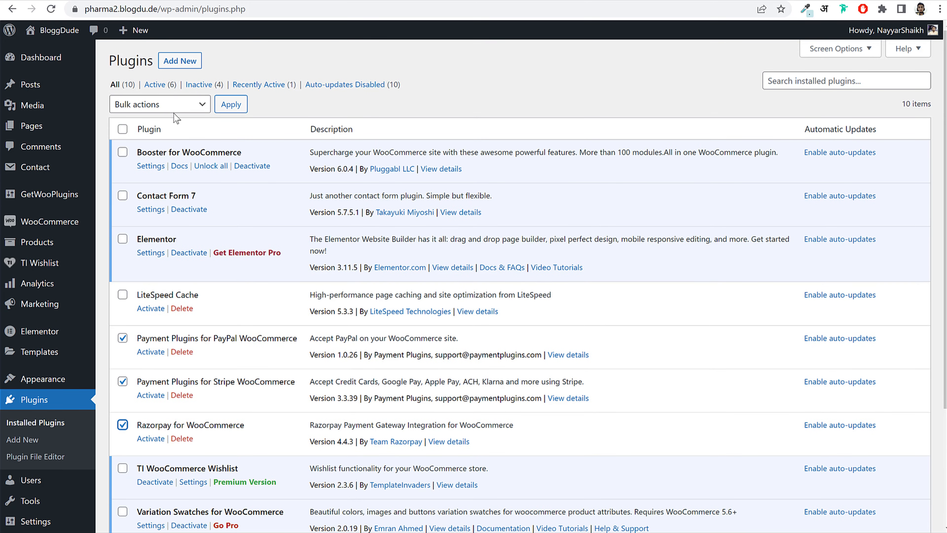
pyautogui.click(172, 105)
pyautogui.click(172, 129)
pyautogui.click(224, 112)
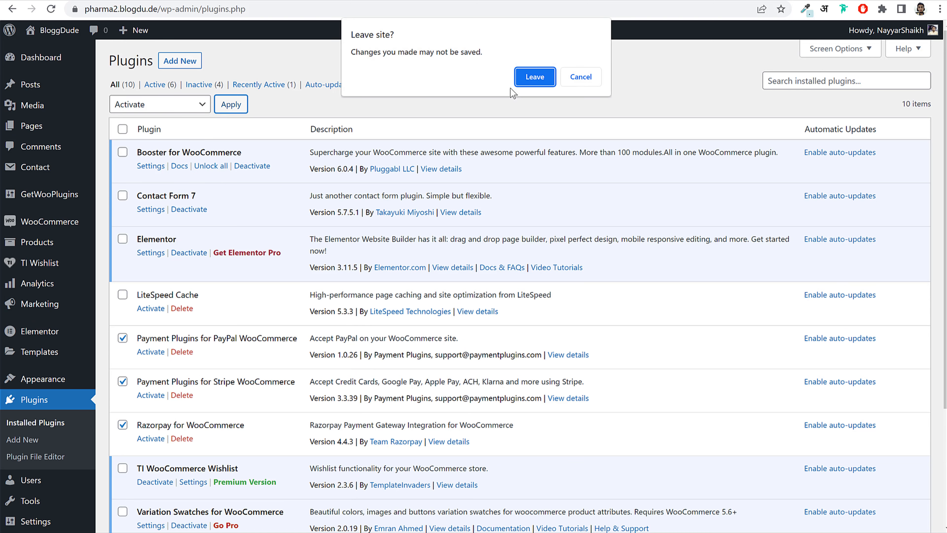
pyautogui.click(540, 78)
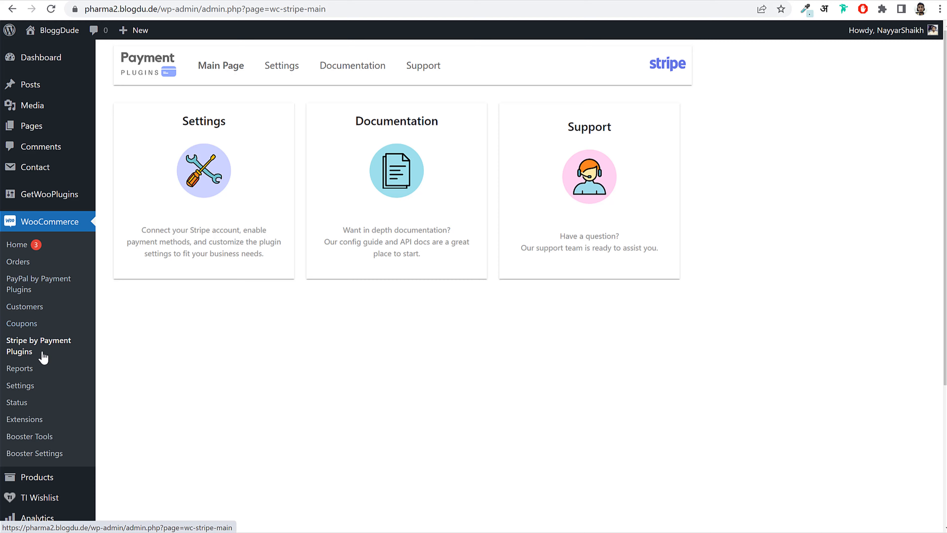
pyautogui.click(33, 391)
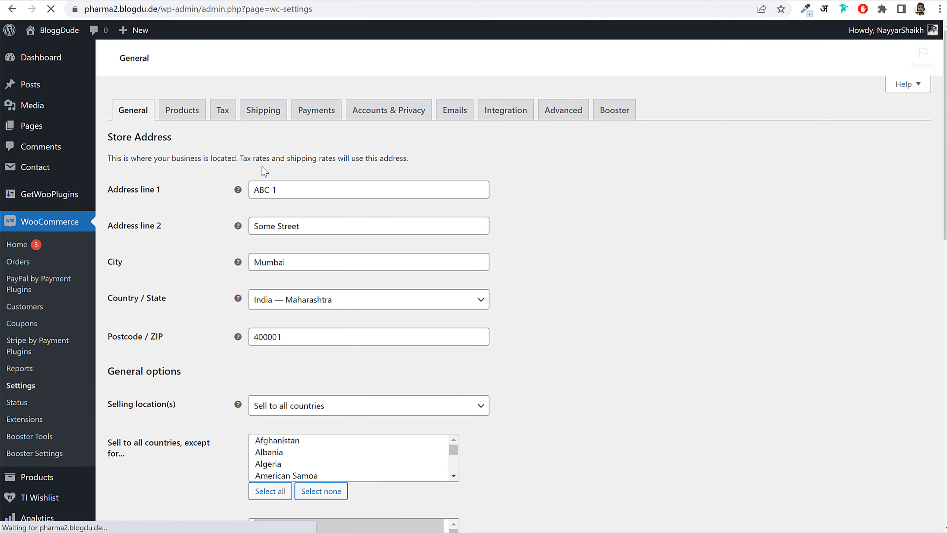
pyautogui.click(313, 119)
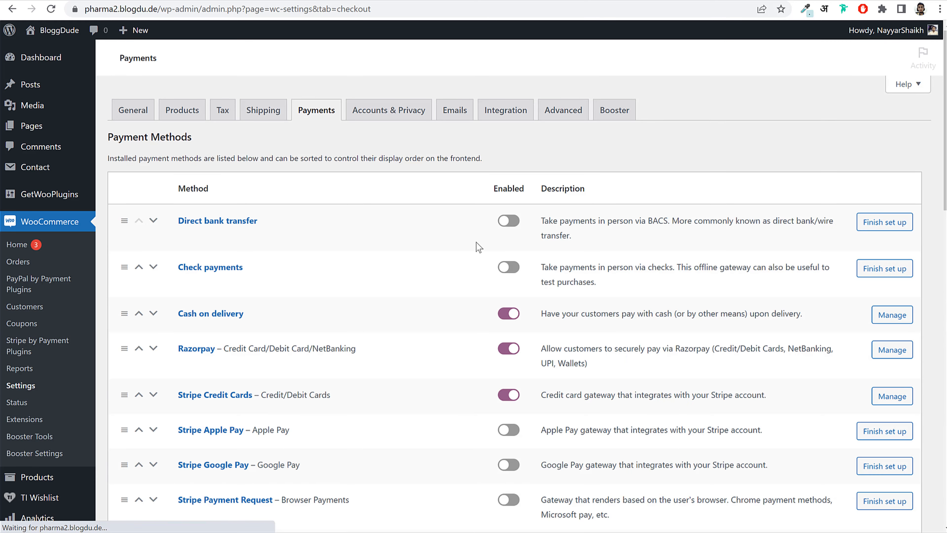
# - Enable the PayPal Gateway method, save the Payments tab, and open PayPal Gateway's settings
pyautogui.scroll(-5, 479, 268)
pyautogui.scroll(3, 479, 268)
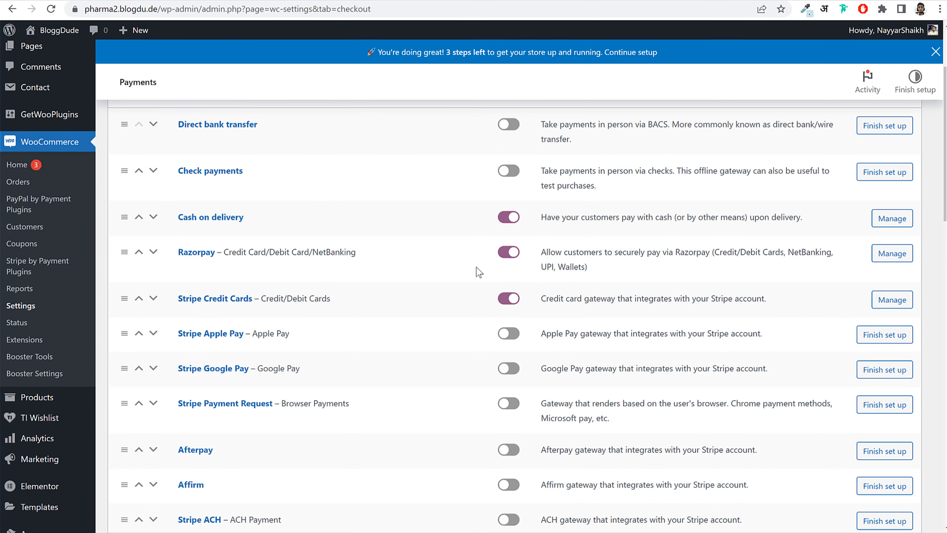
pyautogui.scroll(-2, 476, 267)
pyautogui.scroll(-15, 476, 267)
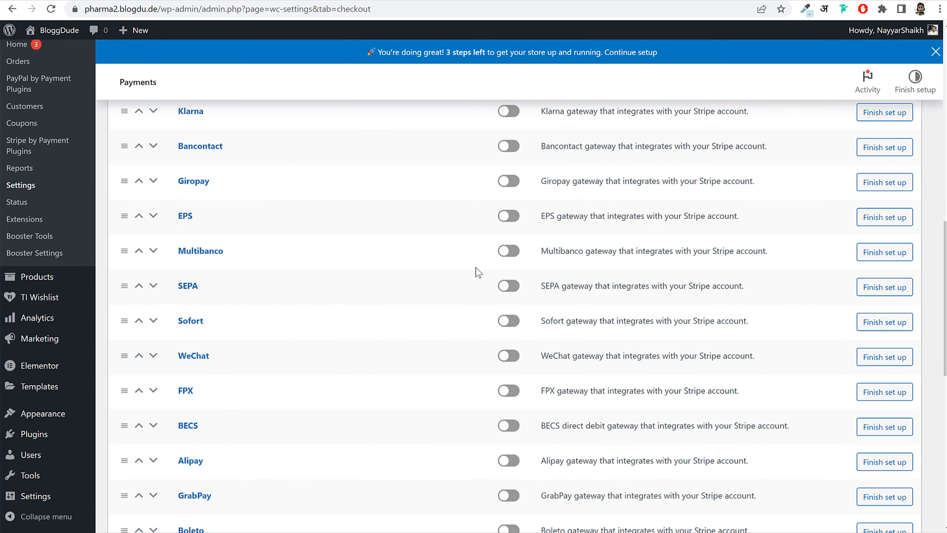
pyautogui.moveTo(177, 315); pyautogui.dragTo(294, 321)
pyautogui.click(504, 316)
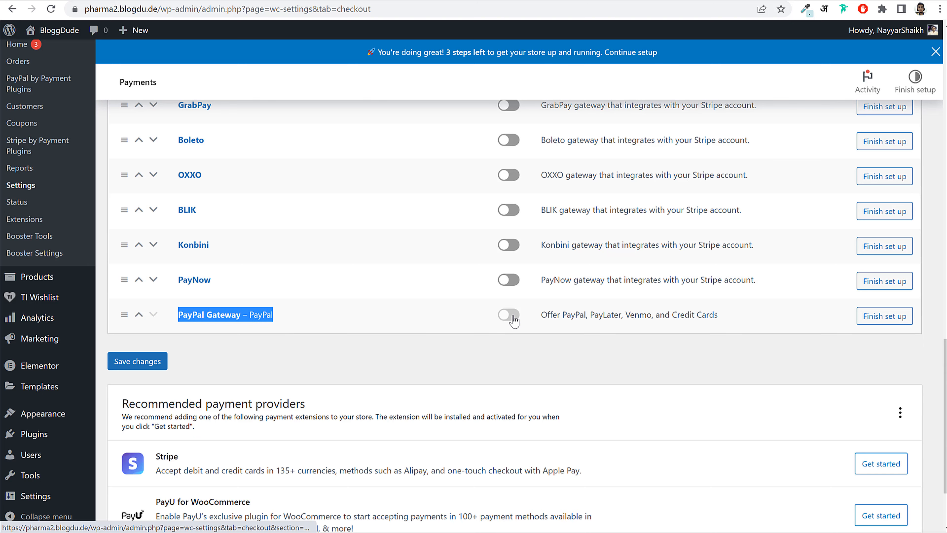
pyautogui.click(136, 364)
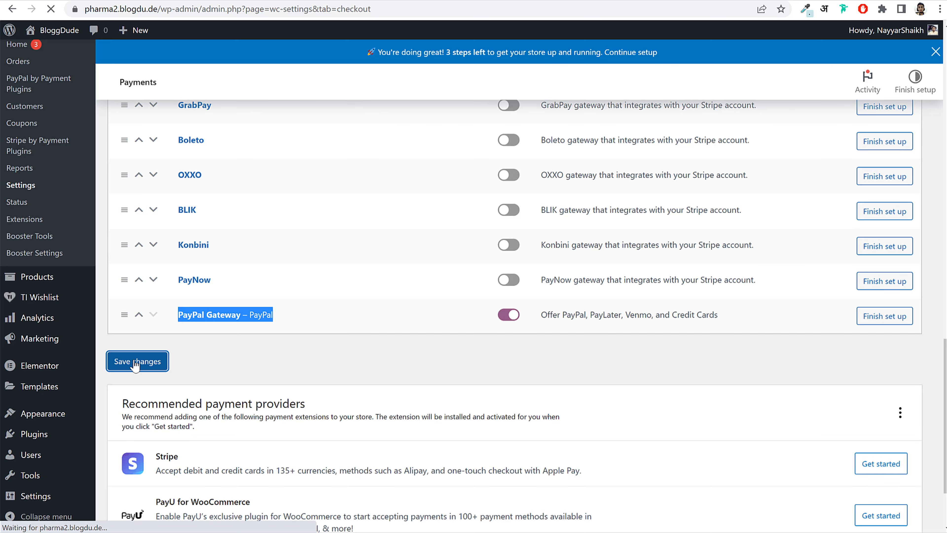
pyautogui.scroll(-20, 417, 269)
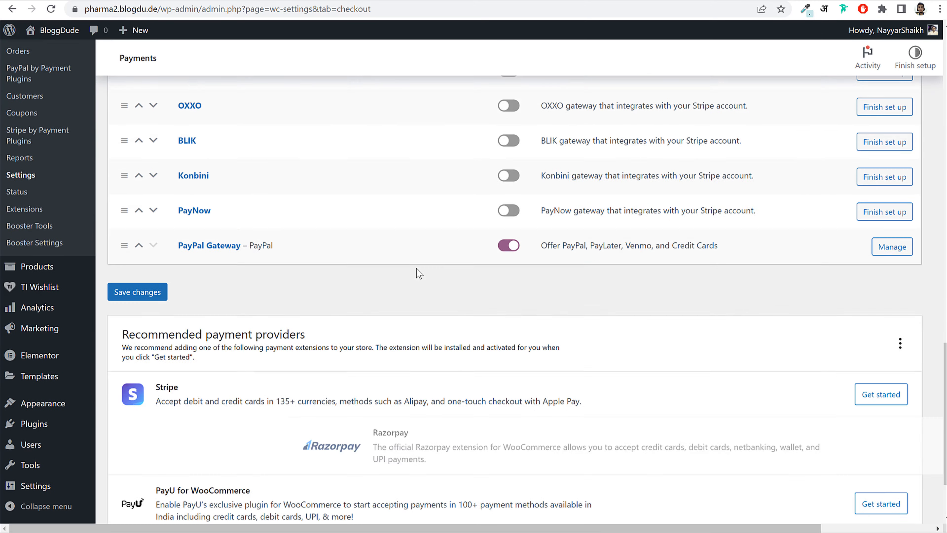
pyautogui.click(223, 245)
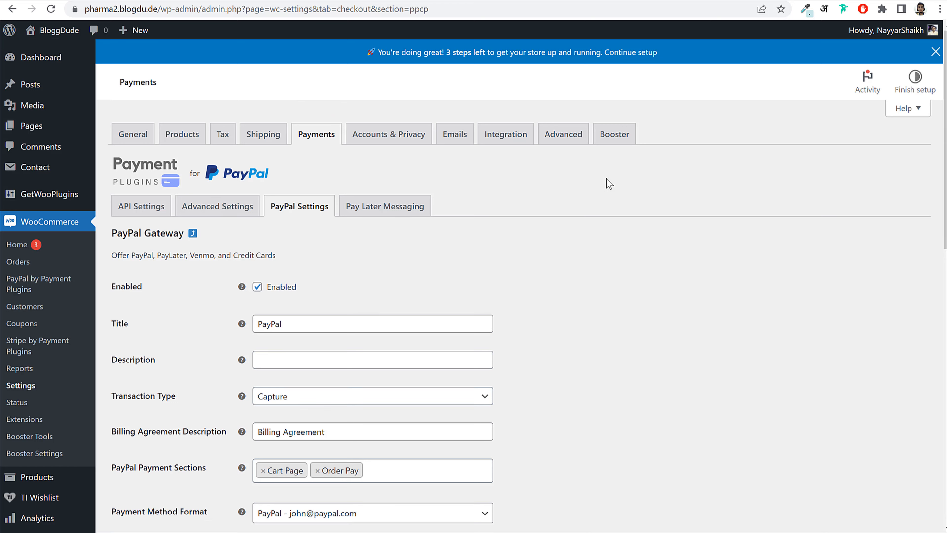
# - Set PayPal API environment to production and connect the store to the PayPal business account
pyautogui.click(161, 214)
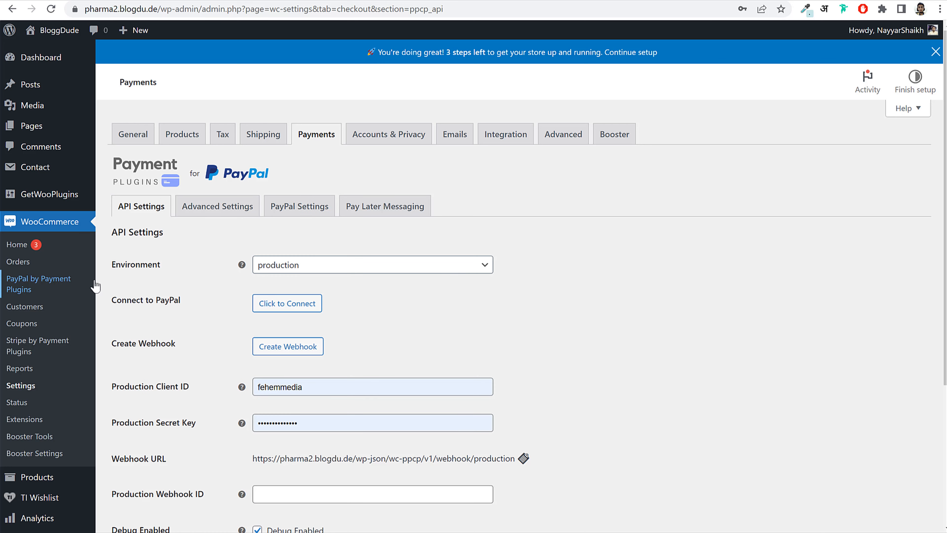
pyautogui.click(286, 265)
pyautogui.click(301, 303)
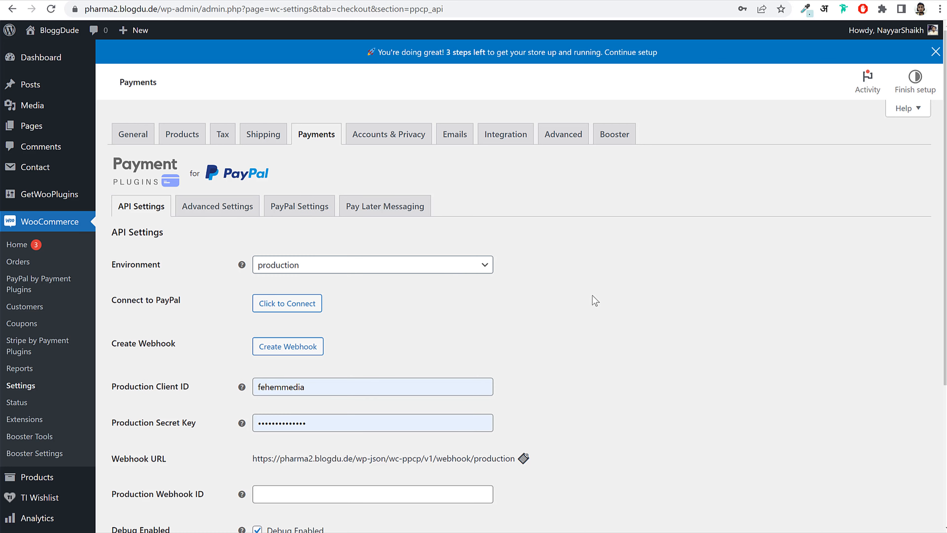
pyautogui.moveTo(112, 301); pyautogui.dragTo(184, 309)
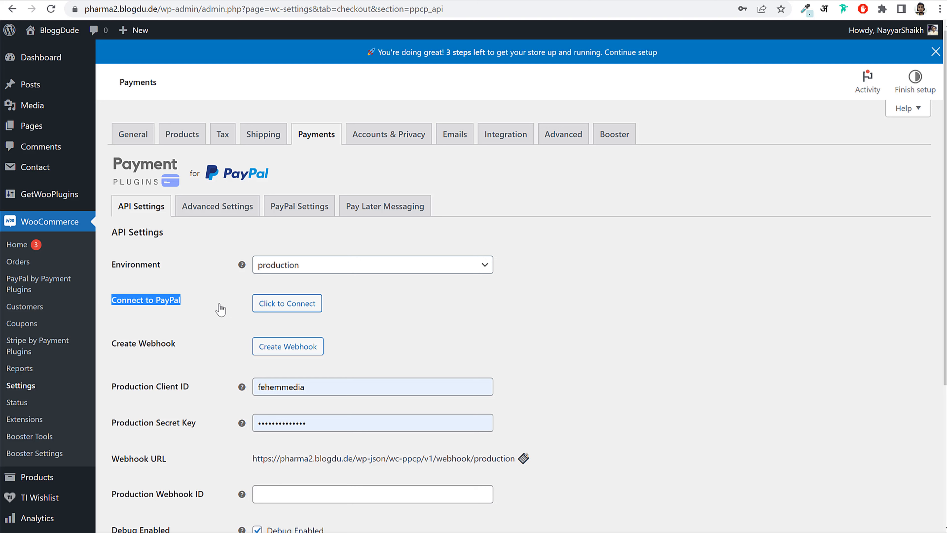
pyautogui.click(304, 308)
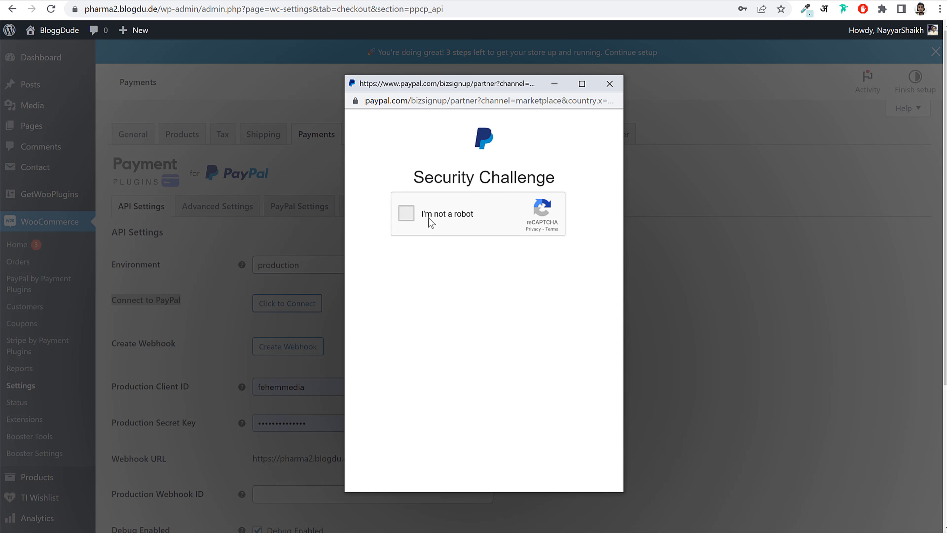
pyautogui.click(428, 217)
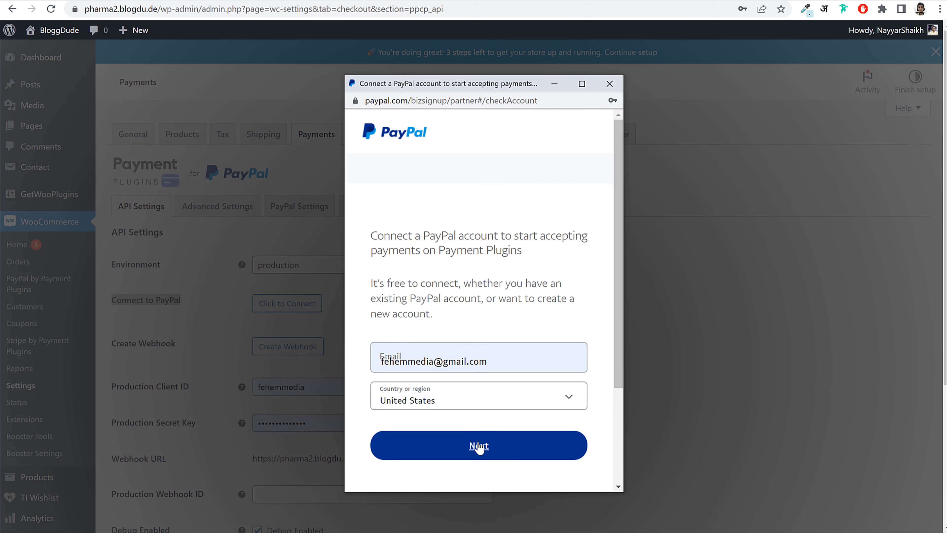
pyautogui.click(479, 445)
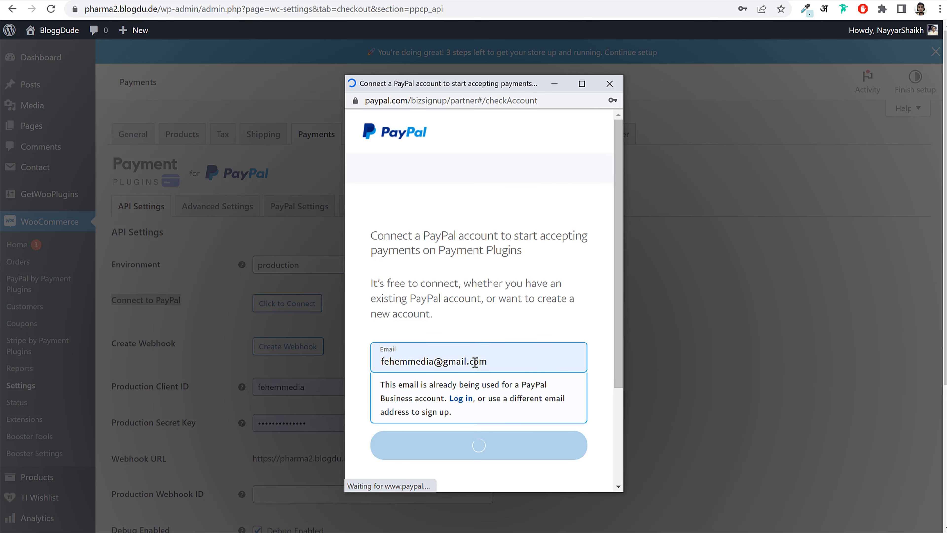
pyautogui.click(499, 333)
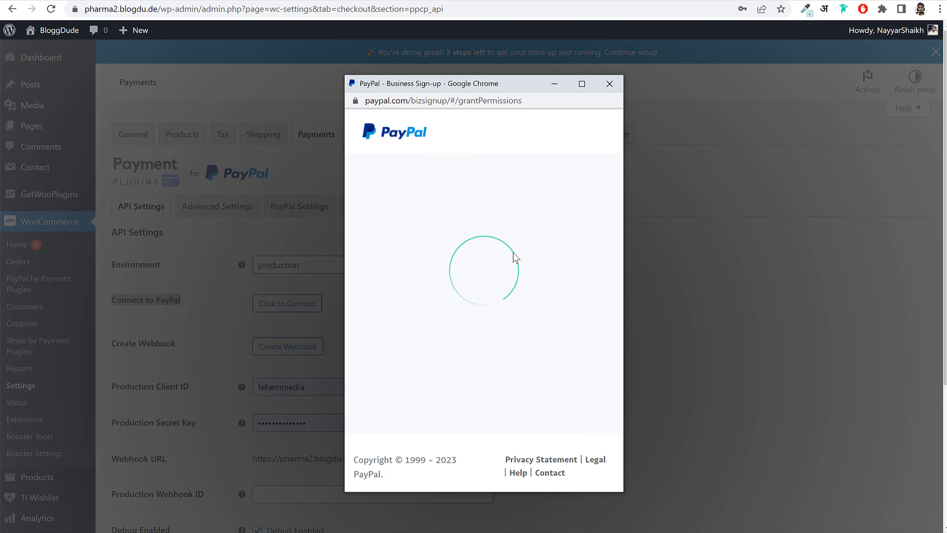
pyautogui.click(489, 300)
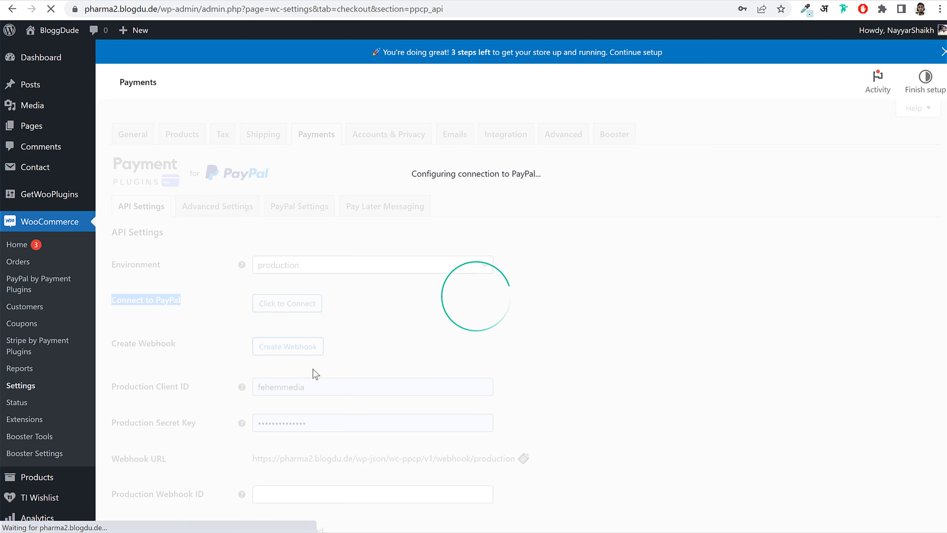
# - Save the connected PayPal API settings and return to the payment methods list
pyautogui.scroll(-3, 313, 362)
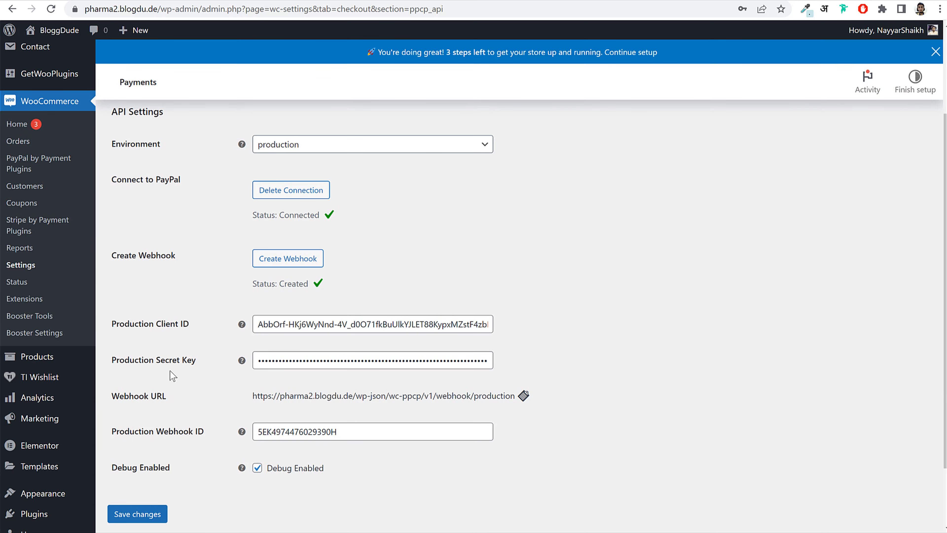
pyautogui.scroll(3, 550, 331)
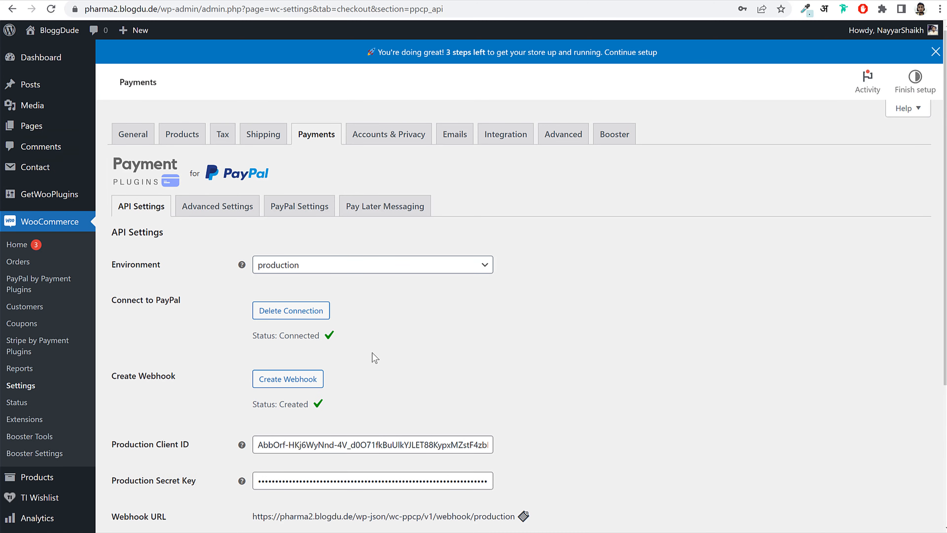
pyautogui.moveTo(244, 330); pyautogui.dragTo(391, 345)
pyautogui.click(476, 382)
pyautogui.scroll(-5, 476, 383)
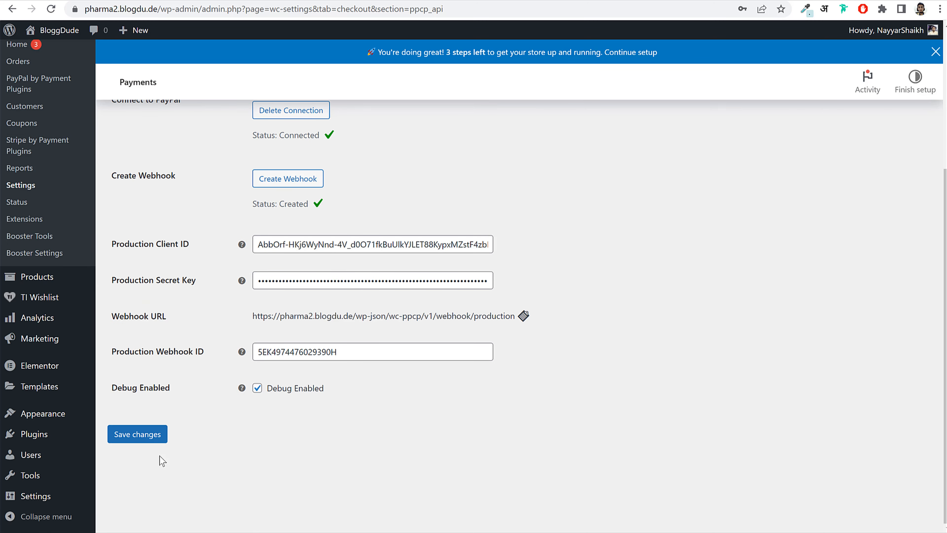
pyautogui.click(136, 435)
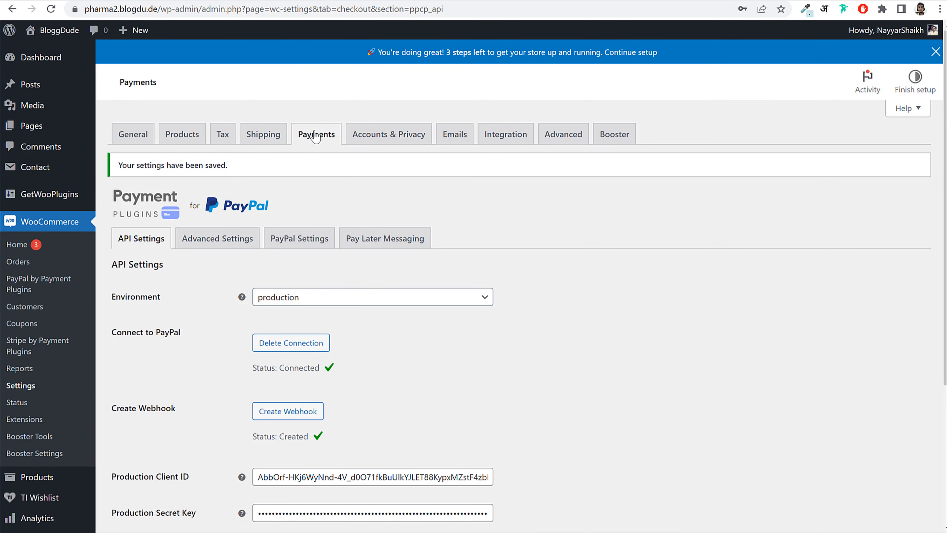
pyautogui.click(315, 135)
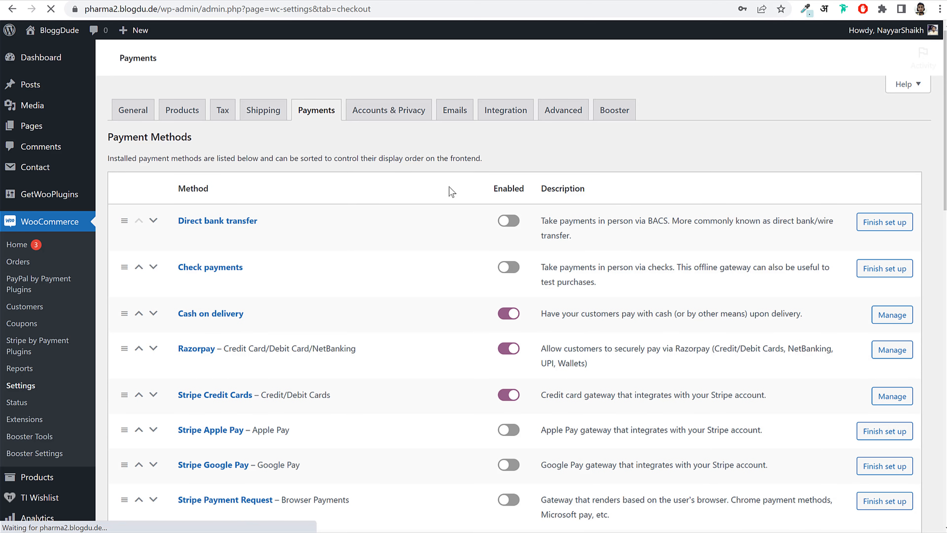
# - Set Stripe Credit Cards' API mode to Live, save, and start Stripe Connect
pyautogui.scroll(-2, 671, 317)
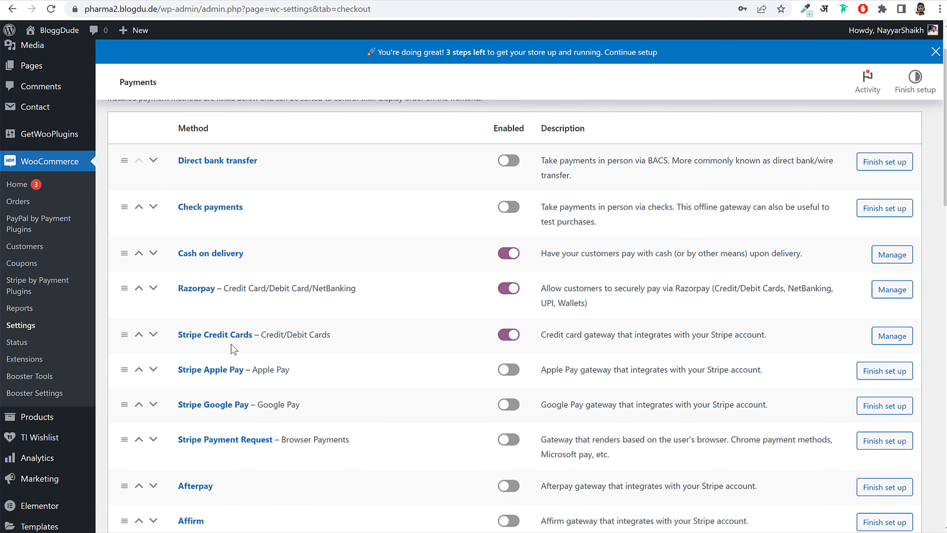
pyautogui.click(226, 361)
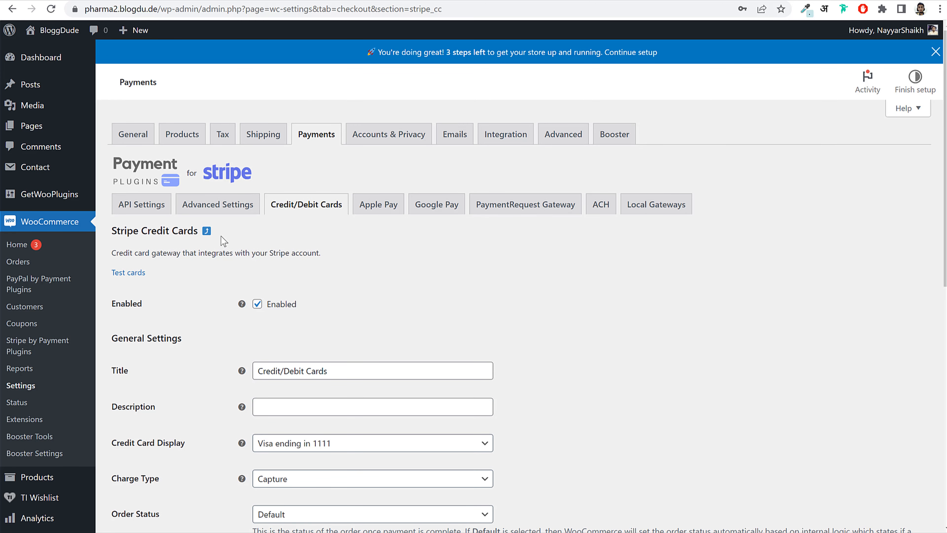
pyautogui.click(144, 208)
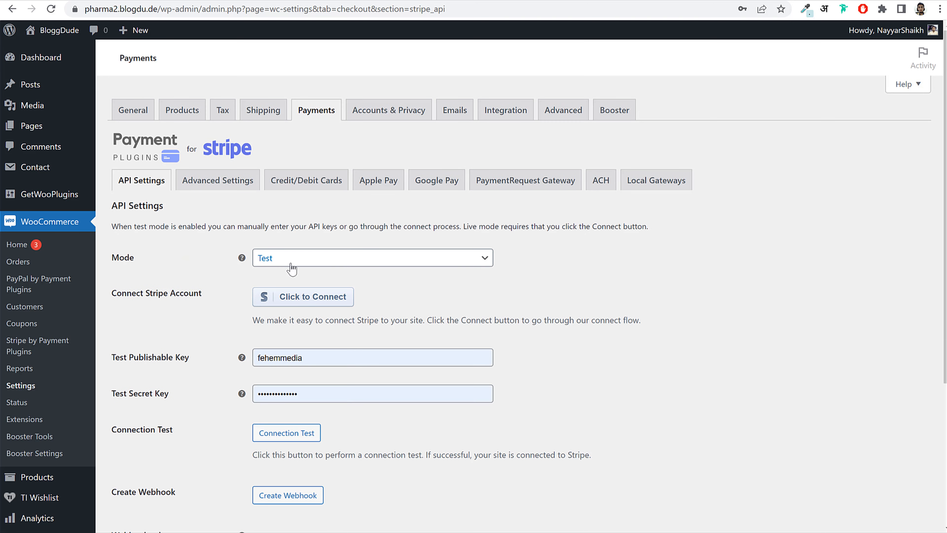
pyautogui.moveTo(107, 266); pyautogui.dragTo(218, 269)
pyautogui.click(298, 281)
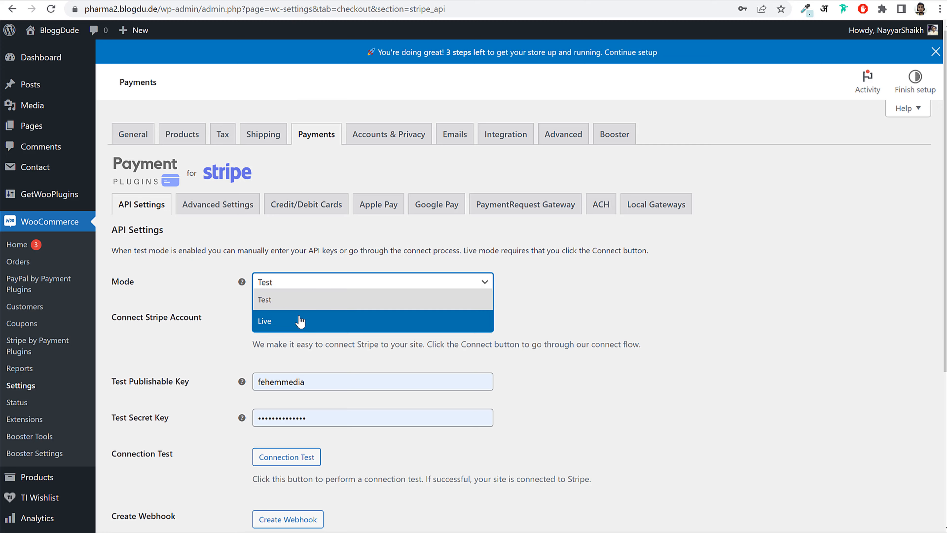
pyautogui.click(359, 322)
pyautogui.scroll(-4, 414, 352)
pyautogui.click(131, 385)
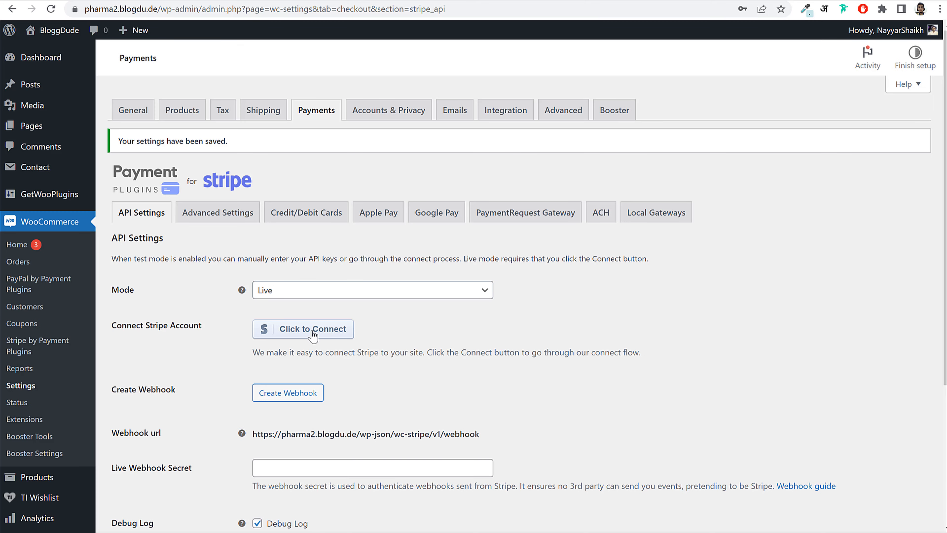
pyautogui.click(313, 354)
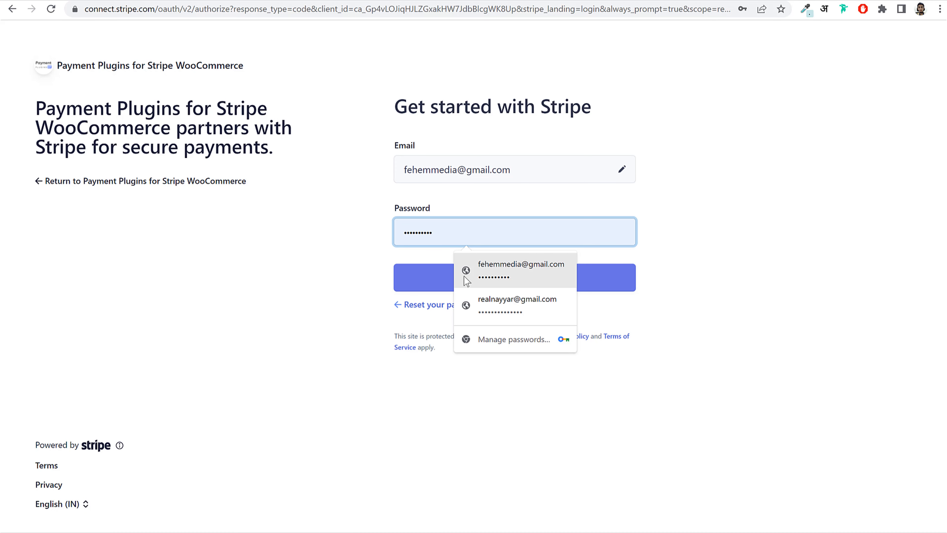
# - Log into Stripe with the saved password and connect the Bloggdude account
pyautogui.click(466, 277)
pyautogui.click(456, 288)
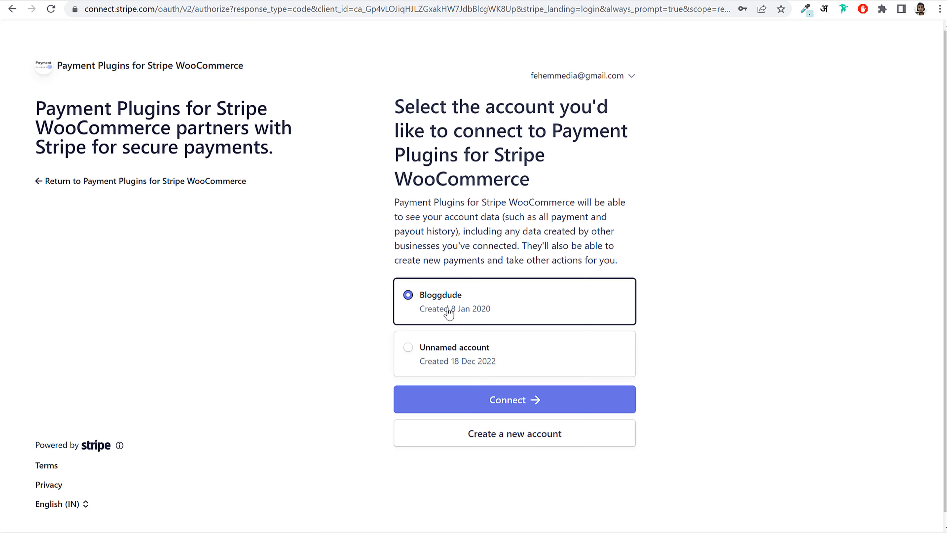
pyautogui.click(516, 398)
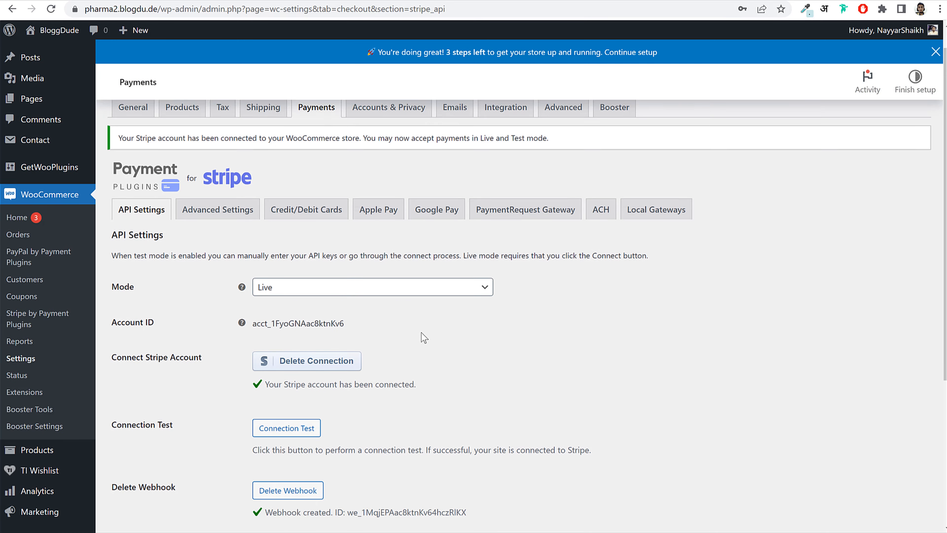
# - Save the connected Stripe settings and go back to the payment methods list
pyautogui.scroll(-2, 421, 332)
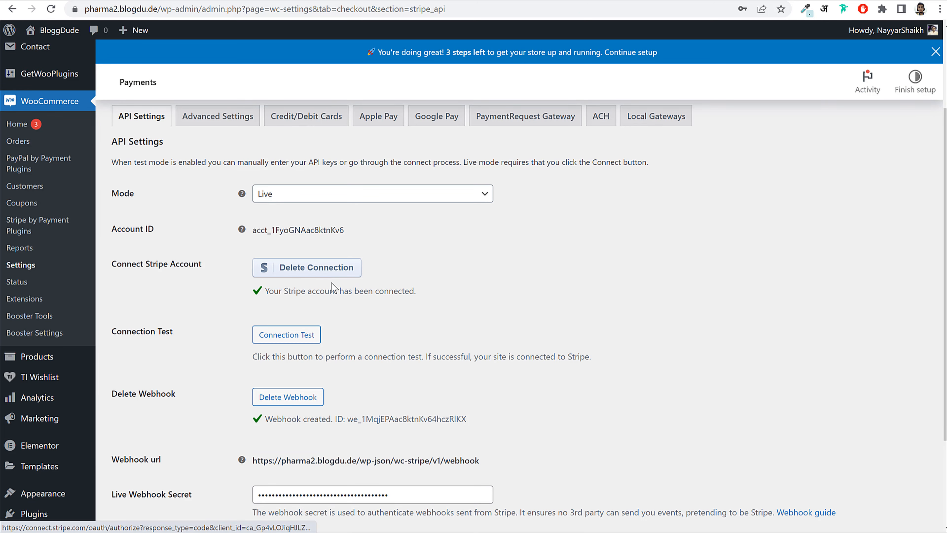
pyautogui.scroll(-2, 268, 289)
pyautogui.scroll(-2, 268, 287)
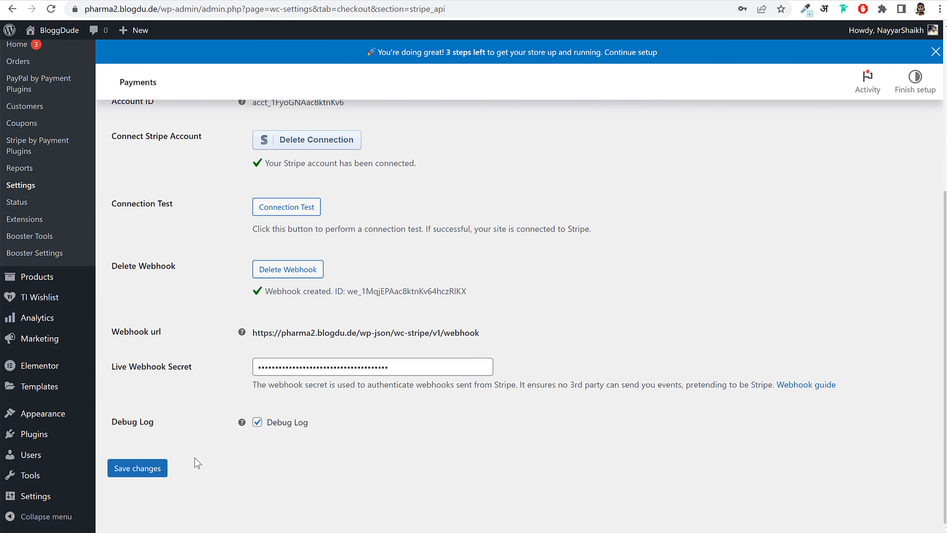
pyautogui.click(125, 475)
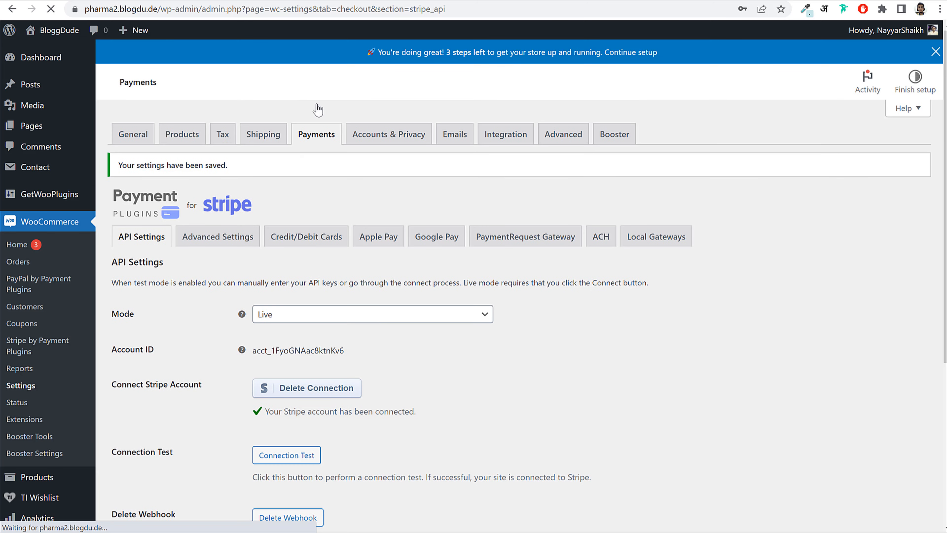
pyautogui.click(309, 144)
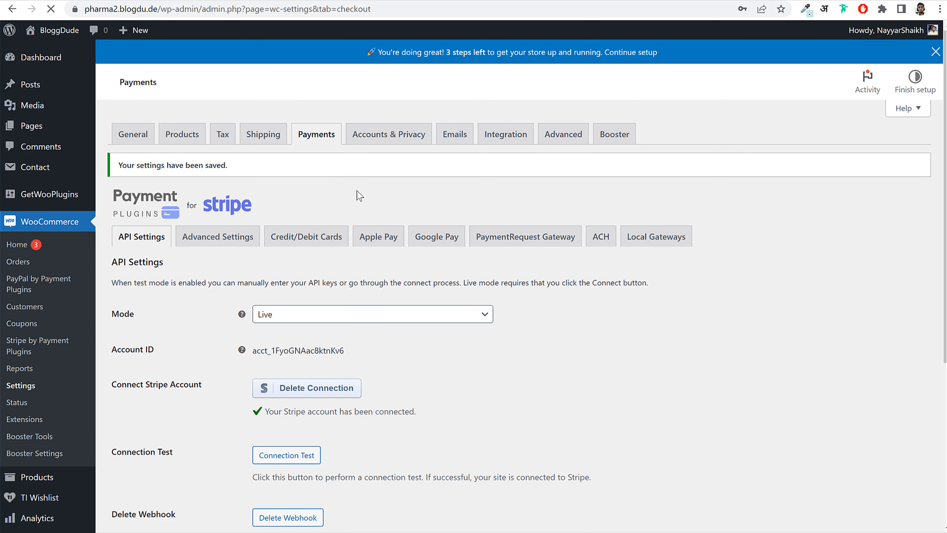
# - Open the Razorpay gateway settings page
pyautogui.scroll(-3, 268, 265)
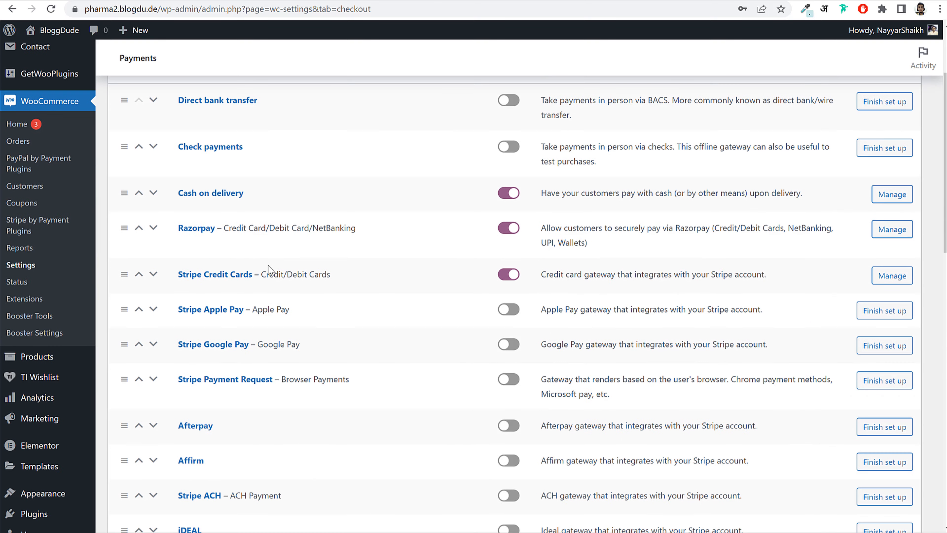
pyautogui.click(202, 231)
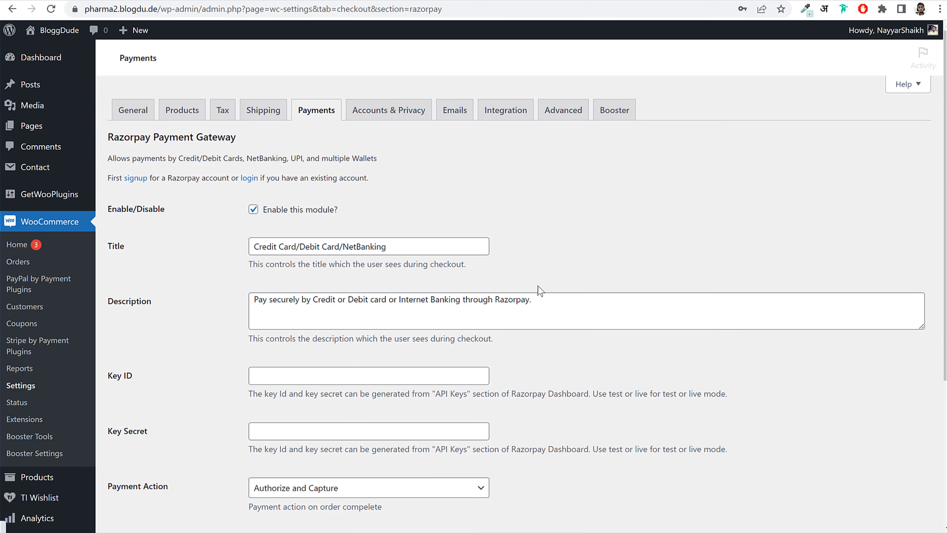
pyautogui.scroll(-5, 360, 232)
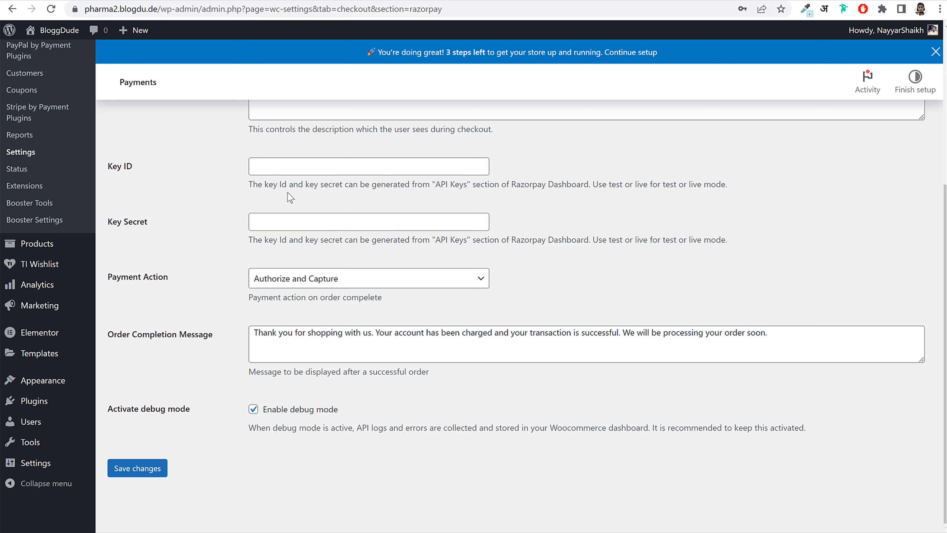
pyautogui.moveTo(104, 166); pyautogui.dragTo(144, 184)
pyautogui.moveTo(109, 221); pyautogui.dragTo(164, 224)
pyautogui.click(168, 231)
# - Load dashboard.razorpay.com in a new browser tab
pyautogui.hotkey('ctrl', 't')
pyautogui.write('dashboard.razorpay.com')
pyautogui.press('Return')
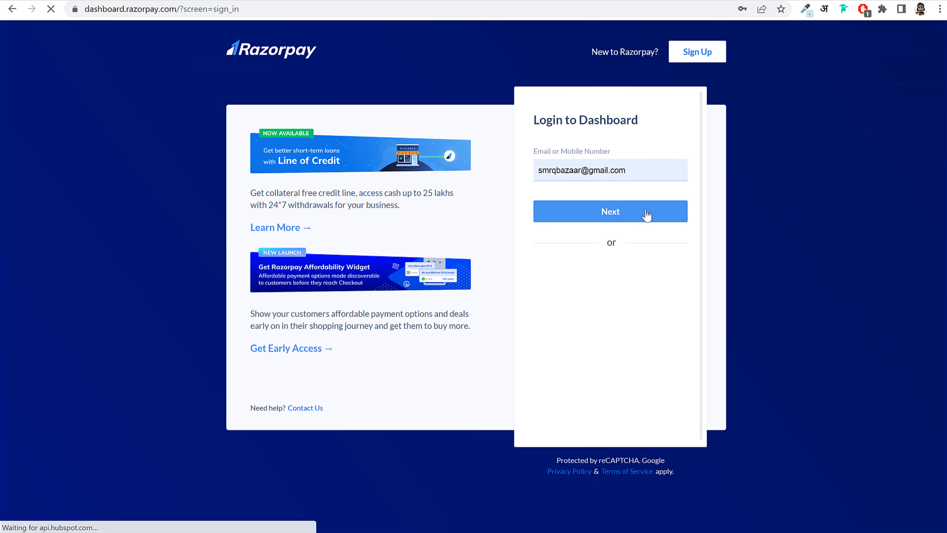
# - Log into the Razorpay dashboard using the saved account password
pyautogui.click(646, 214)
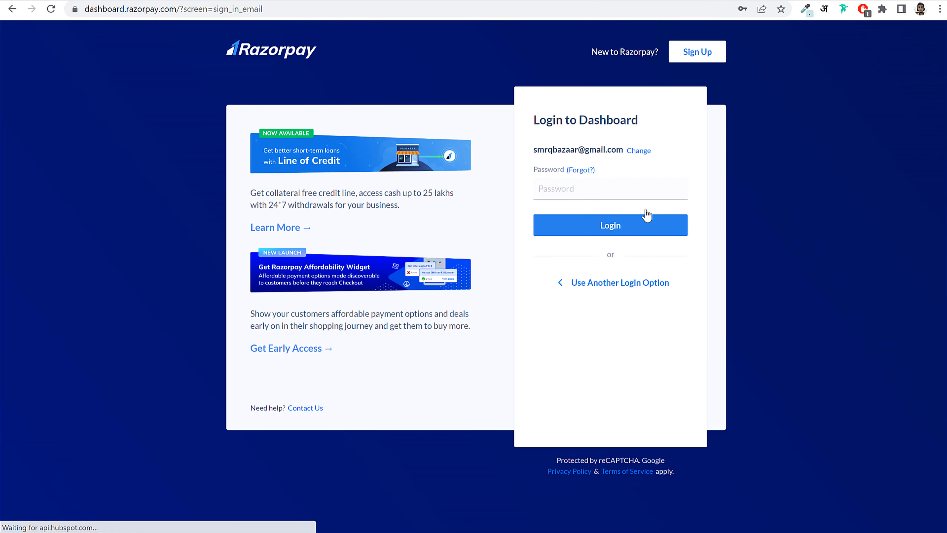
pyautogui.click(641, 191)
pyautogui.click(659, 220)
pyautogui.click(570, 226)
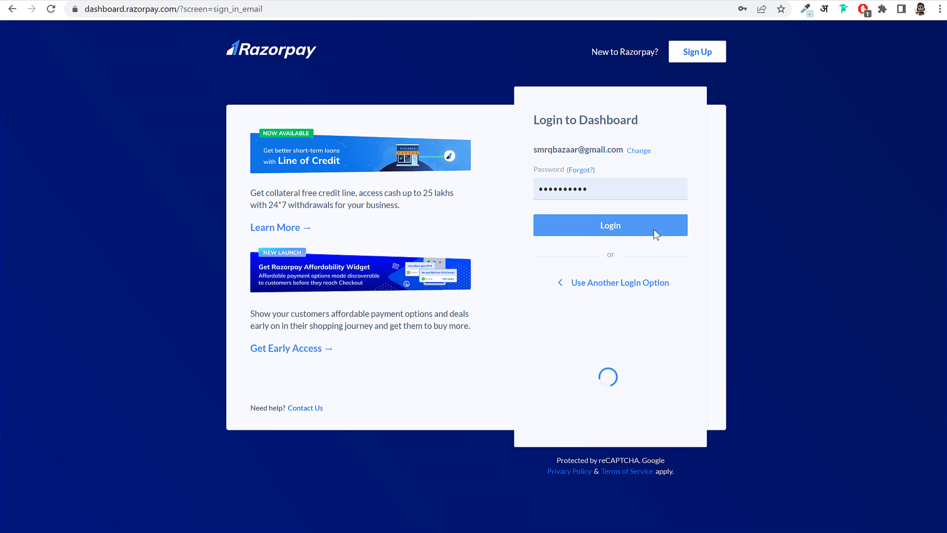
pyautogui.click(709, 62)
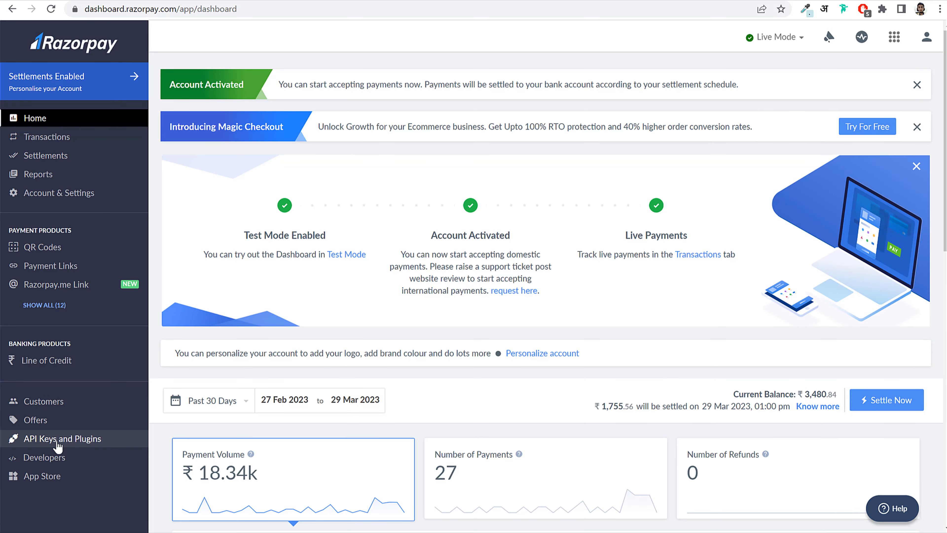
# - On the API Keys page, set the website platform to WooCommerce
pyautogui.click(58, 444)
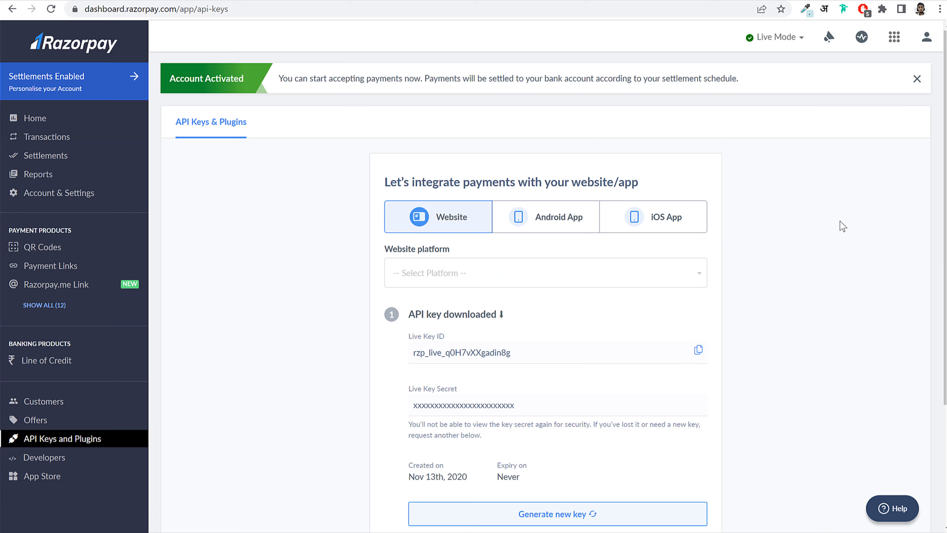
pyautogui.scroll(-3, 839, 228)
pyautogui.scroll(-1, 840, 229)
pyautogui.click(436, 111)
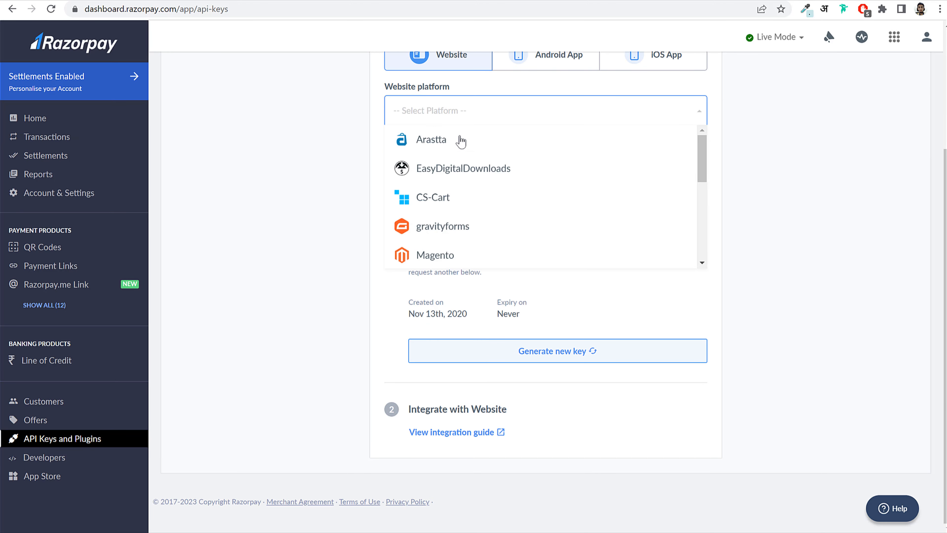
pyautogui.scroll(-2, 472, 215)
pyautogui.scroll(-3, 472, 215)
pyautogui.click(473, 195)
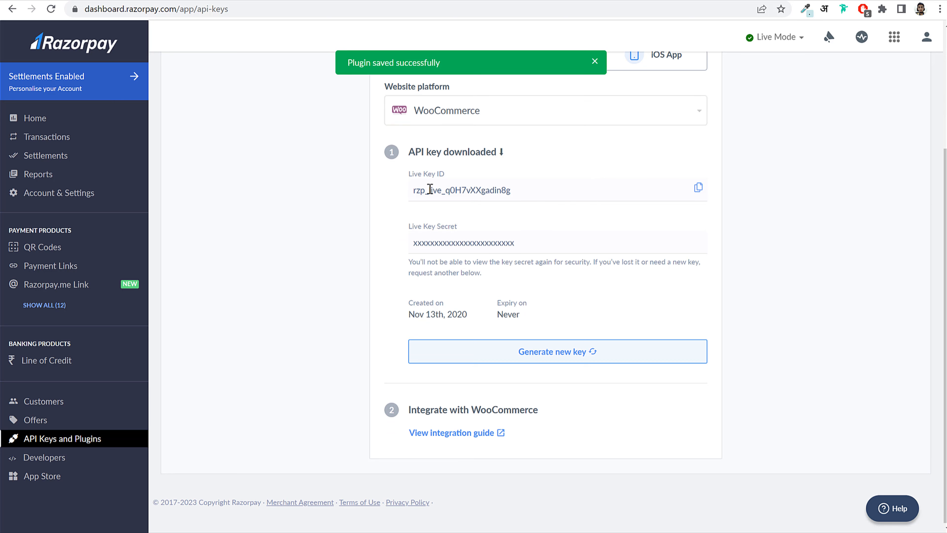
# - Copy the Live Key ID and switch back to the WordPress Razorpay settings
pyautogui.moveTo(413, 181); pyautogui.dragTo(484, 179)
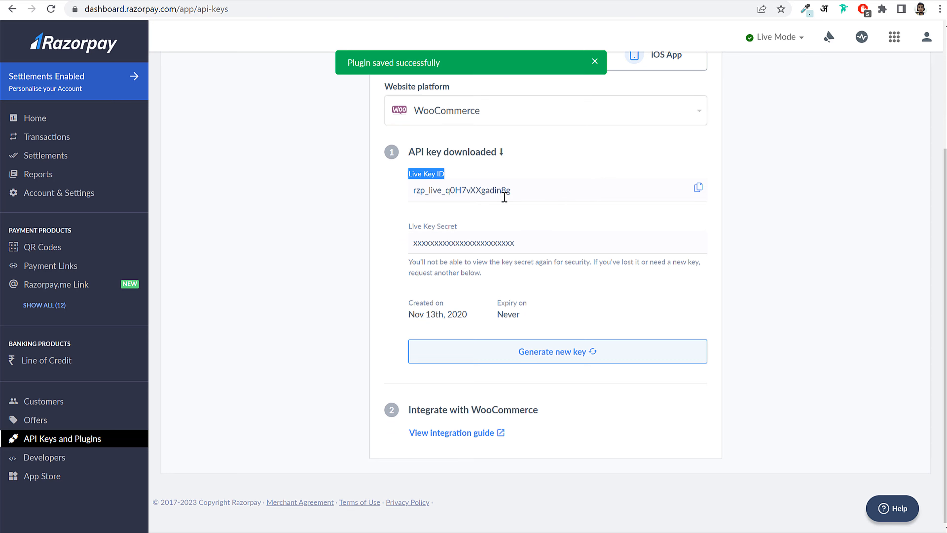
pyautogui.click(696, 191)
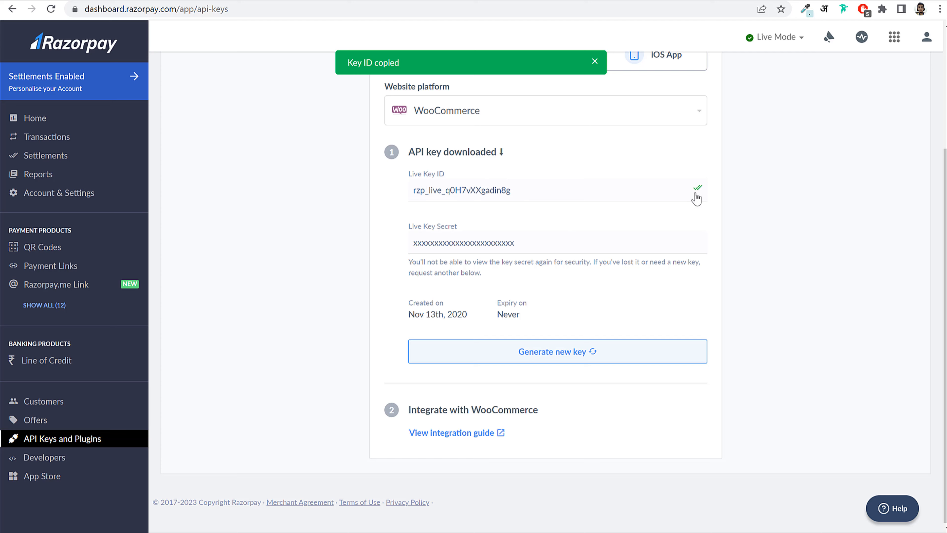
pyautogui.click(239, 1)
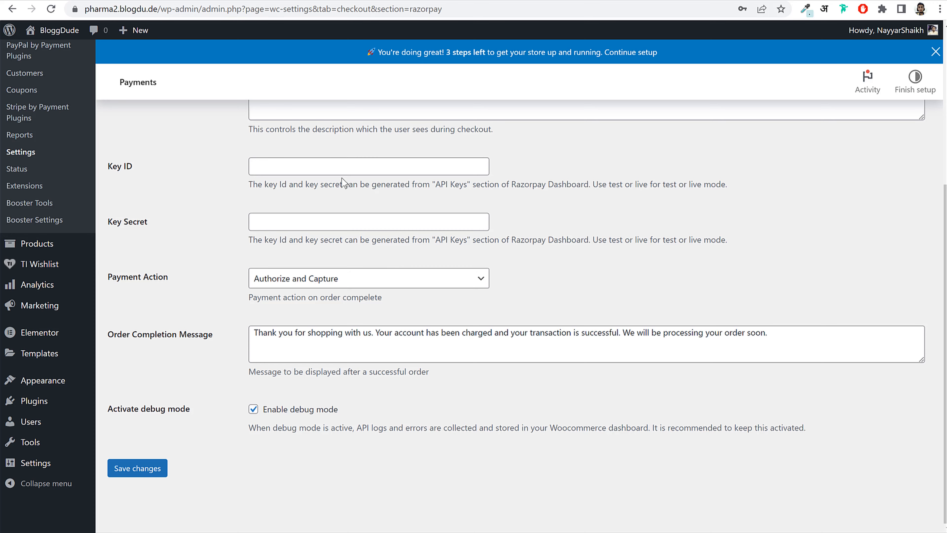
# - Paste the Razorpay live Key ID and Live Key Secret into the gateway's key fields
pyautogui.click(349, 166)
pyautogui.hotkey('ctrl', 'v')
pyautogui.click(485, 1)
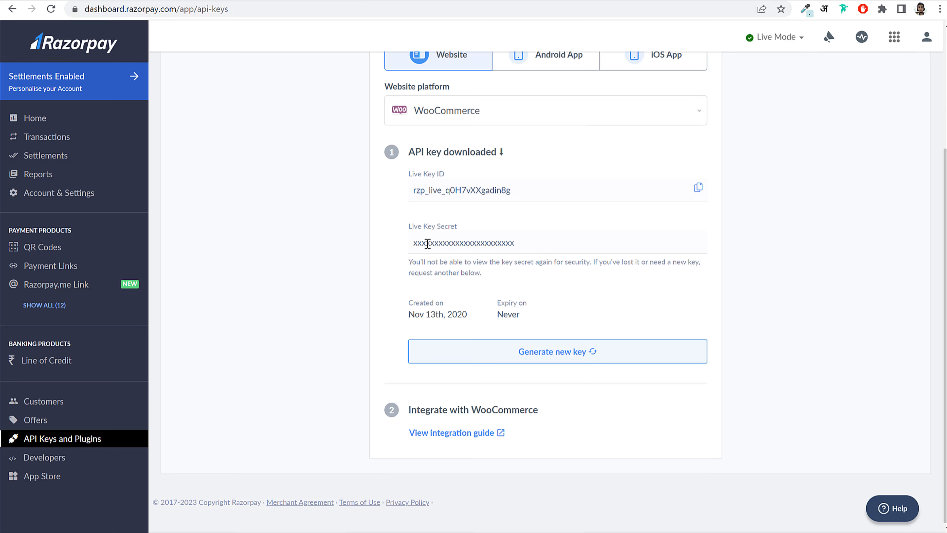
pyautogui.doubleClick(428, 243)
pyautogui.click(567, 240)
pyautogui.moveTo(412, 245); pyautogui.dragTo(547, 249)
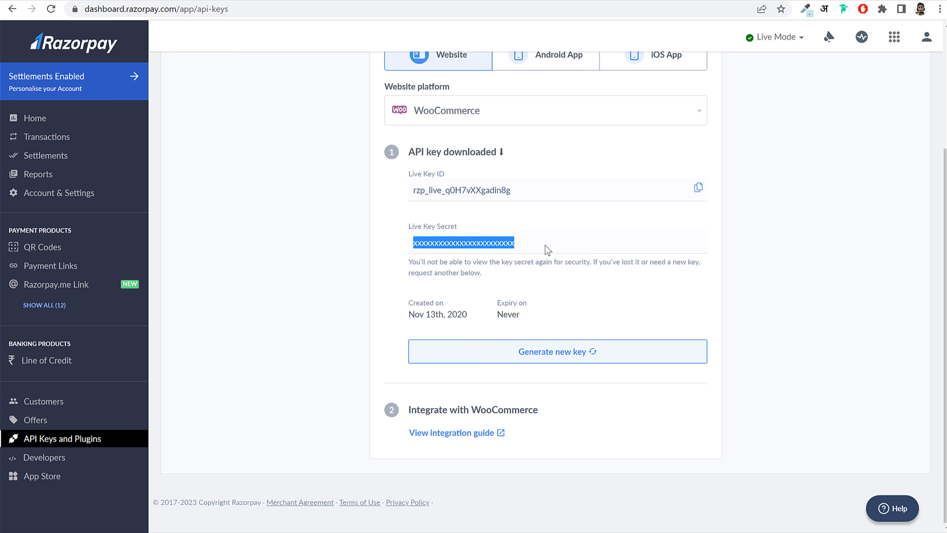
pyautogui.hotkey('alt', 'Tab')
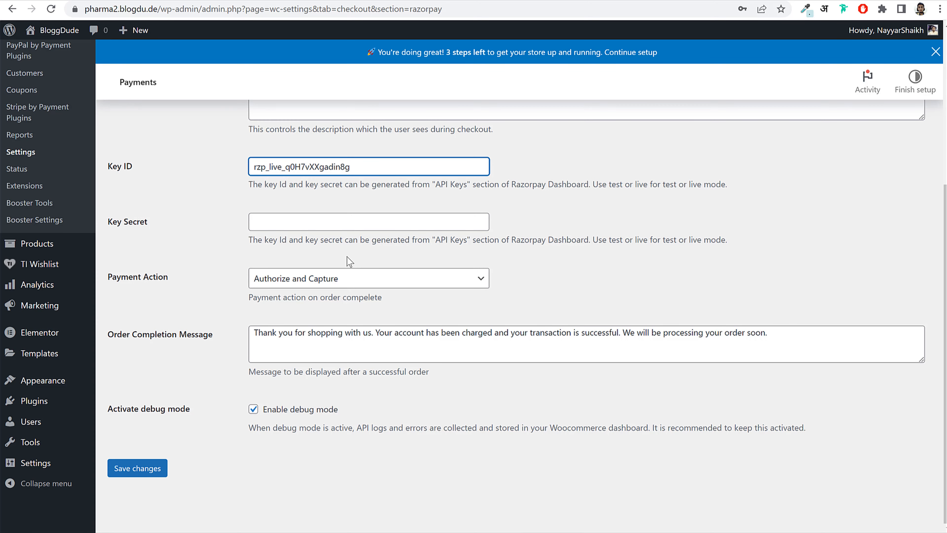
pyautogui.click(340, 221)
pyautogui.hotkey('ctrl', 'v')
pyautogui.click(246, 378)
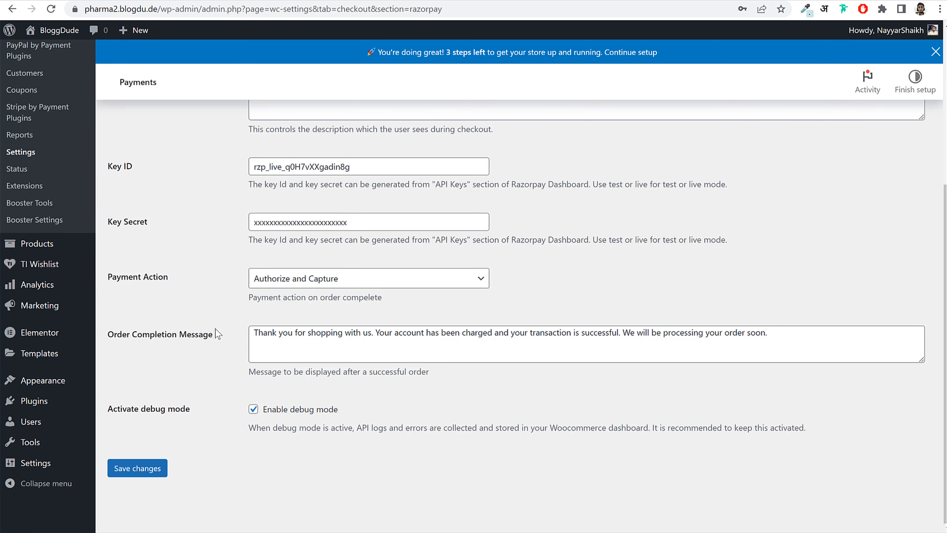
# - Save the Razorpay keys, then open the Accounts & Privacy settings
pyautogui.click(138, 465)
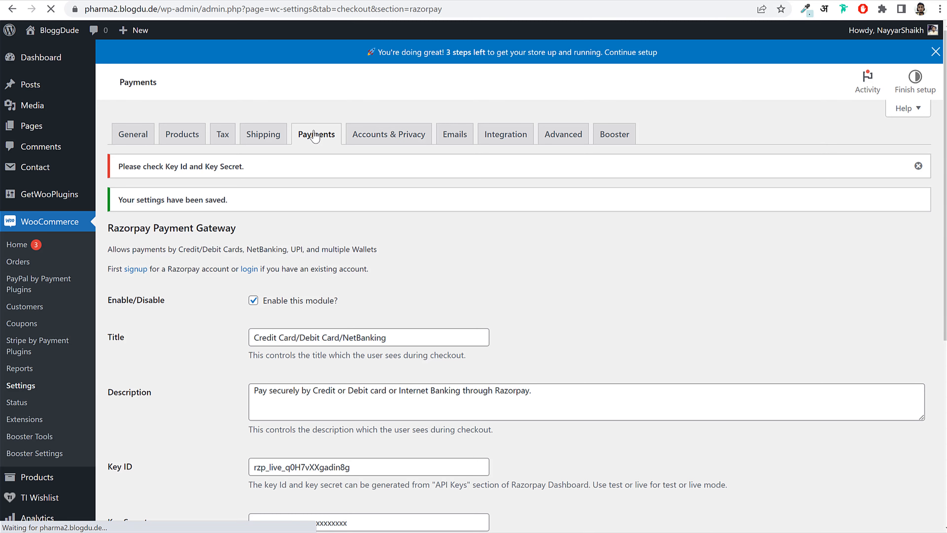
pyautogui.click(324, 143)
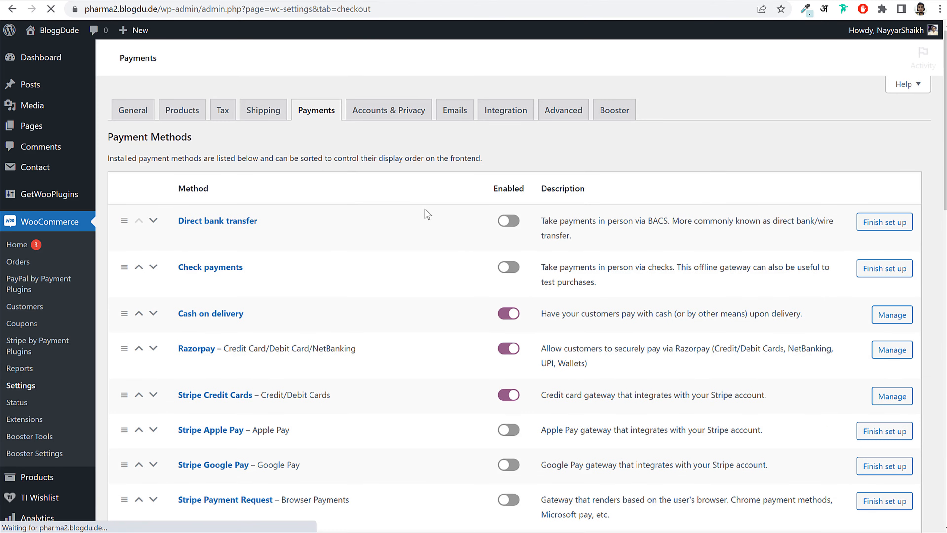
pyautogui.scroll(-7, 482, 260)
pyautogui.scroll(-3, 372, 264)
pyautogui.scroll(15, 265, 269)
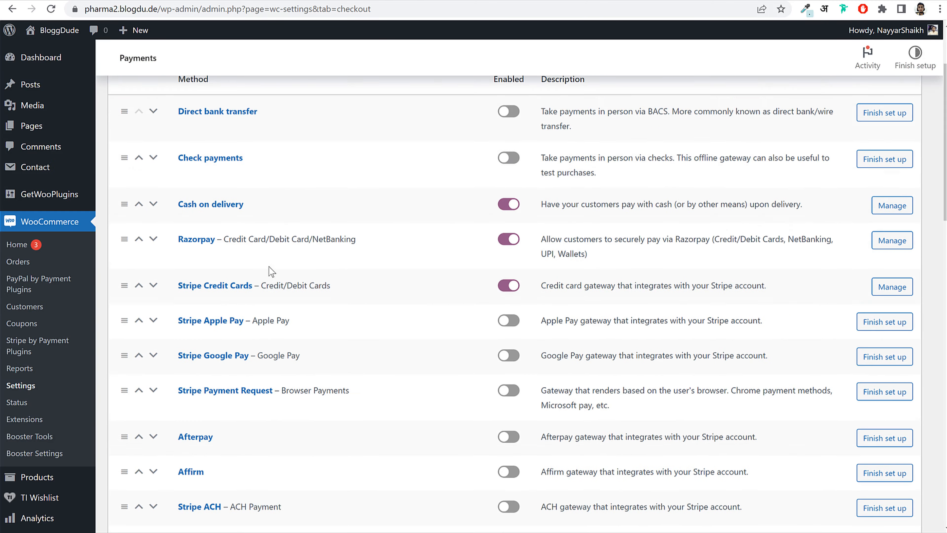
pyautogui.click(395, 146)
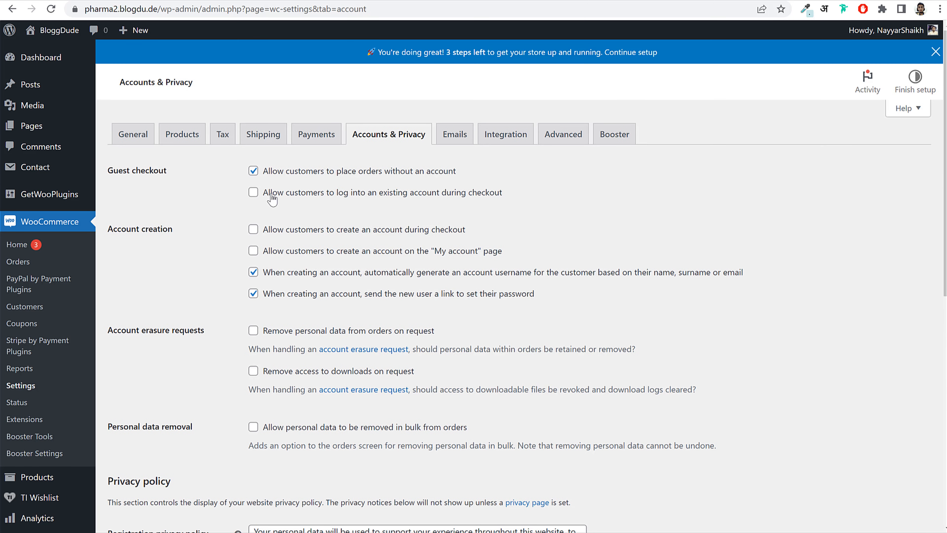
# - Allow checkout login plus account creation during checkout and on the My account page
pyautogui.click(273, 199)
pyautogui.moveTo(318, 194); pyautogui.dragTo(485, 199)
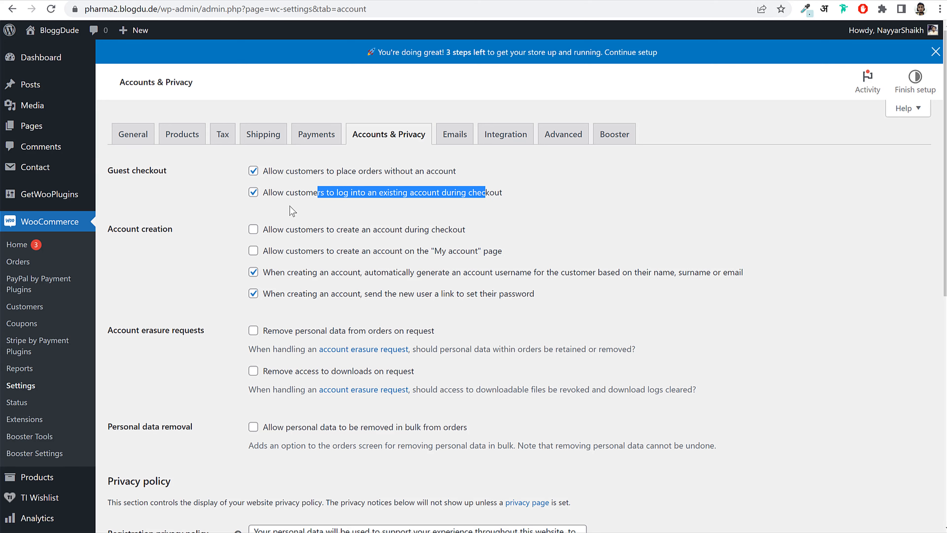
pyautogui.click(292, 210)
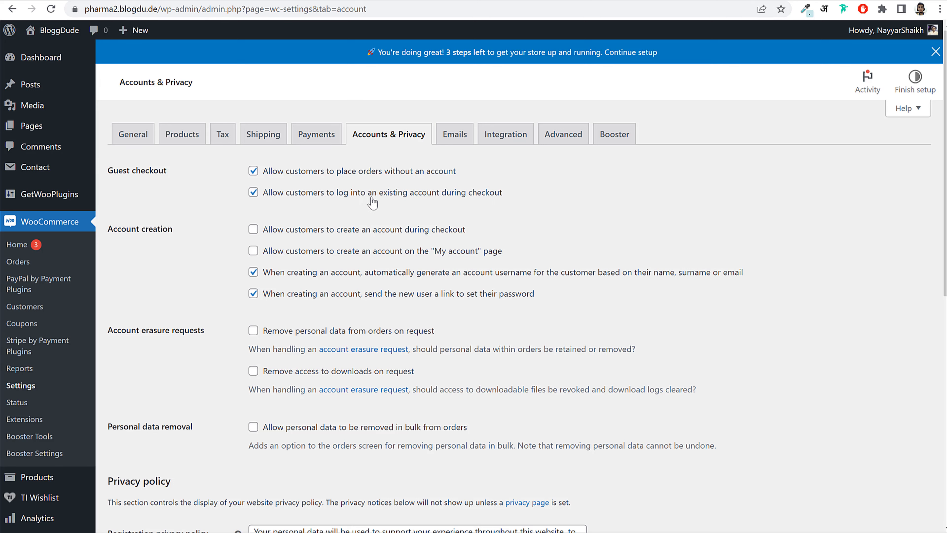
pyautogui.moveTo(383, 193); pyautogui.dragTo(500, 200)
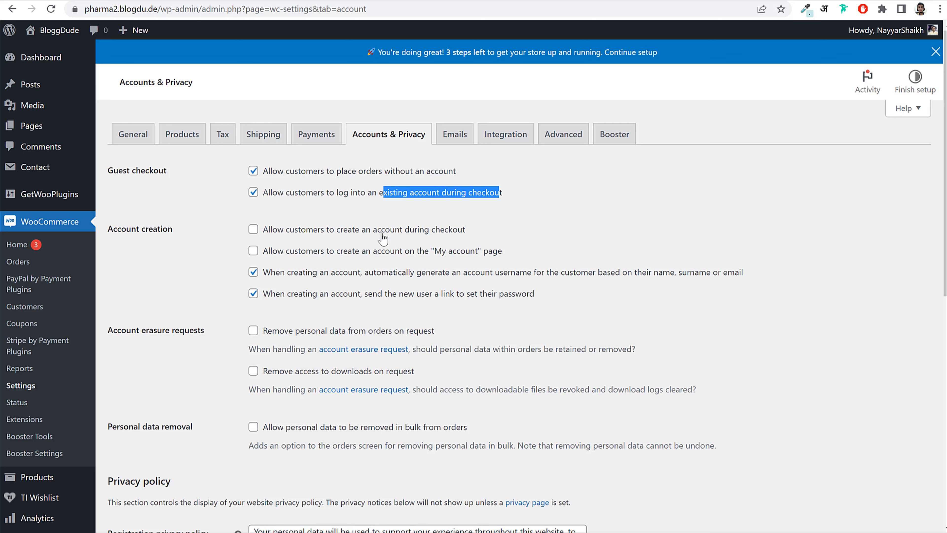
pyautogui.click(253, 232)
pyautogui.click(255, 252)
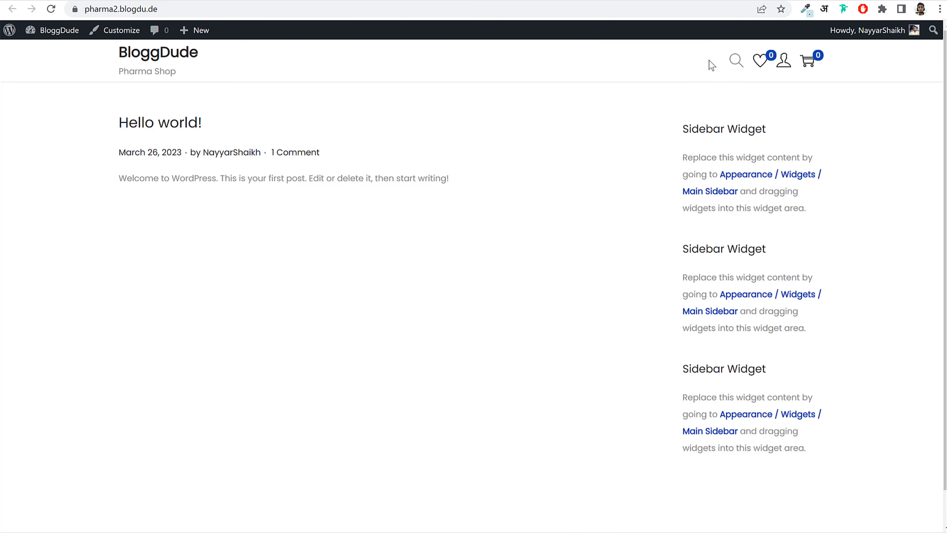
pyautogui.moveTo(783, 63)
pyautogui.click(797, 80)
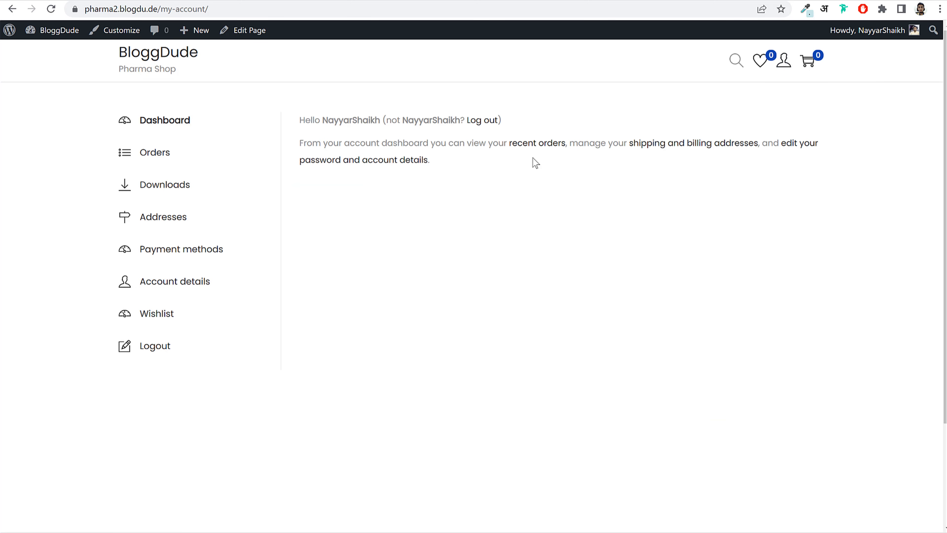
pyautogui.moveTo(788, 64)
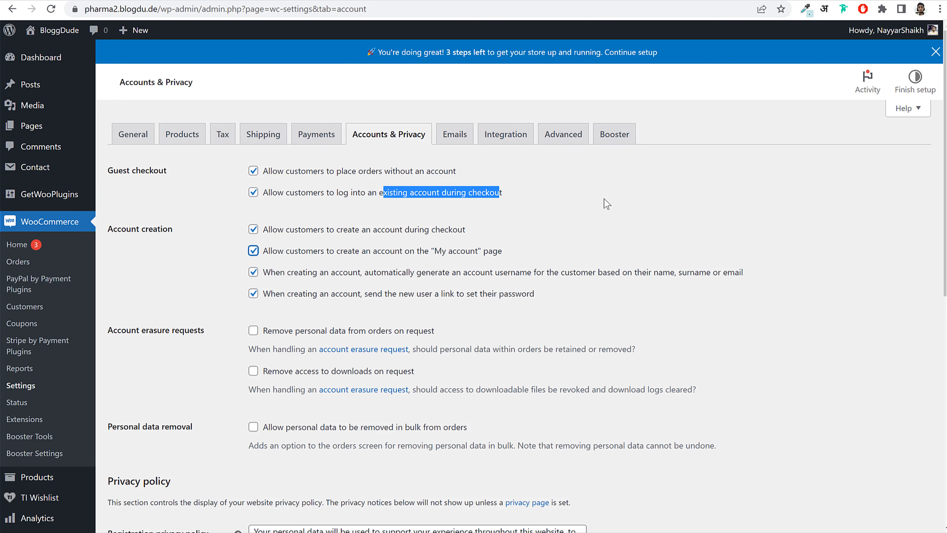
pyautogui.click(538, 222)
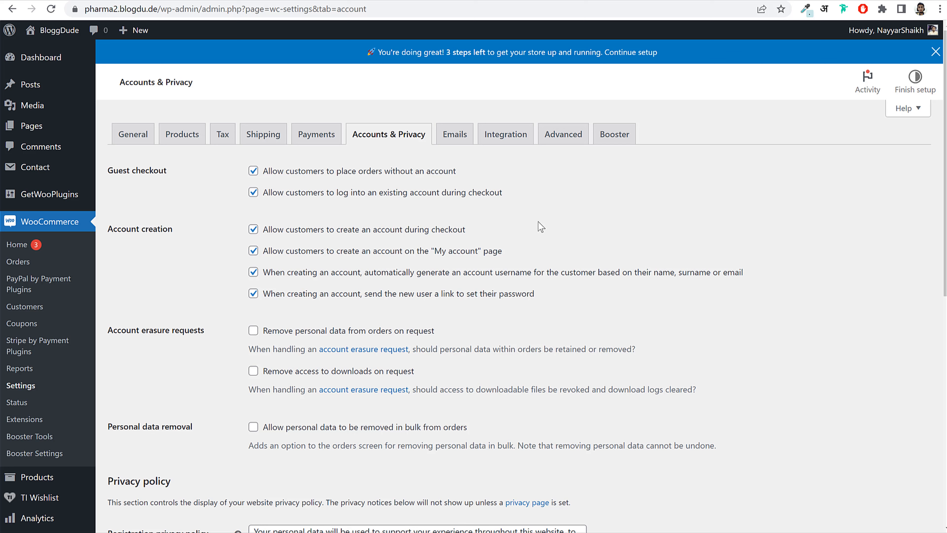
# - Turn off auto-generated usernames and set-password links, then save the account settings
pyautogui.click(254, 272)
pyautogui.click(253, 293)
pyautogui.moveTo(281, 272); pyautogui.dragTo(443, 298)
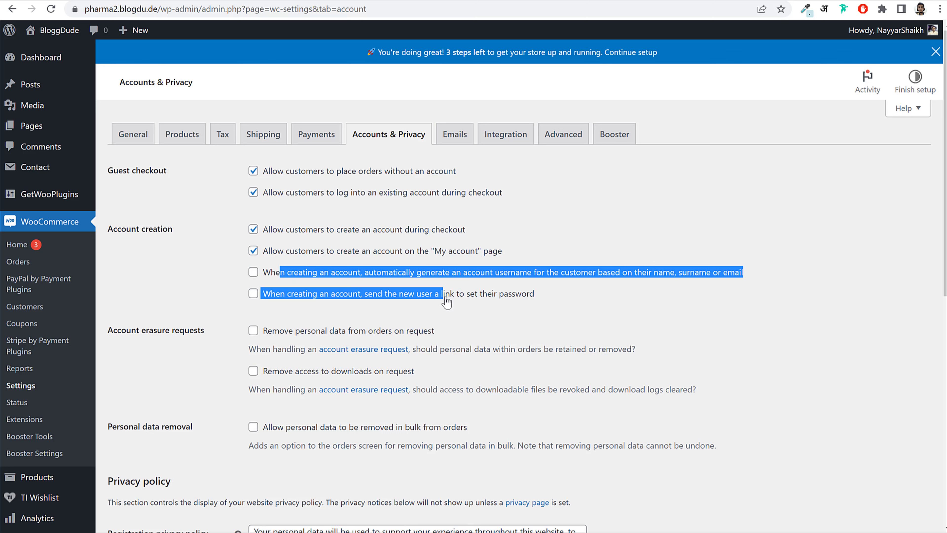
pyautogui.click(261, 298)
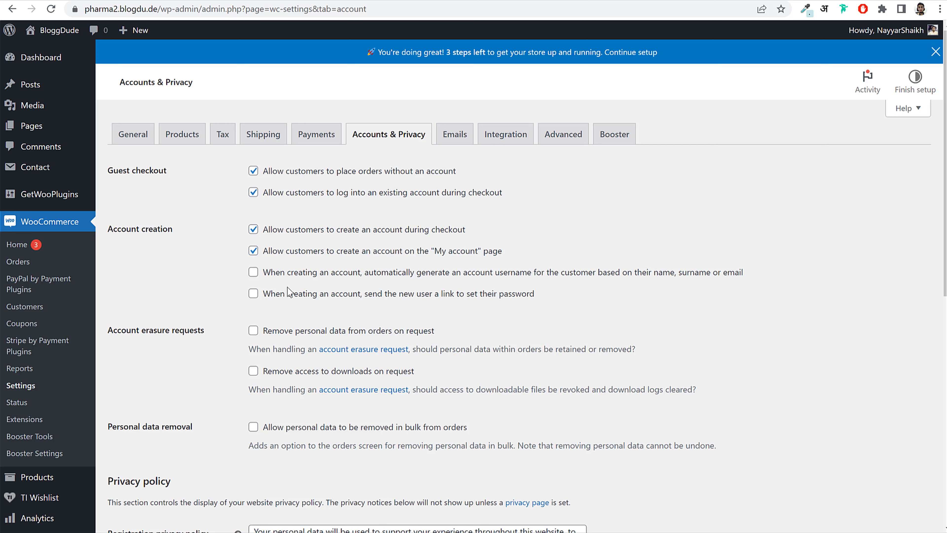
pyautogui.scroll(-9, 449, 336)
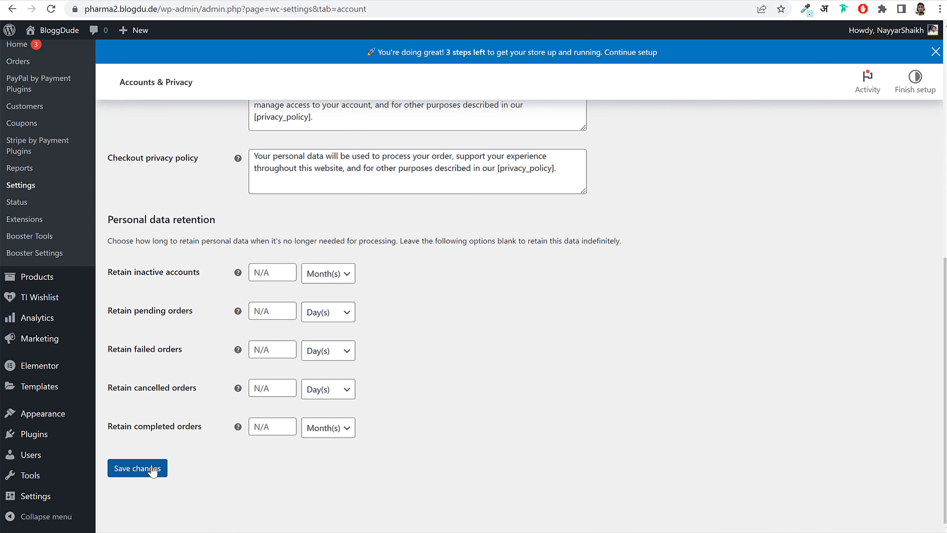
pyautogui.click(153, 470)
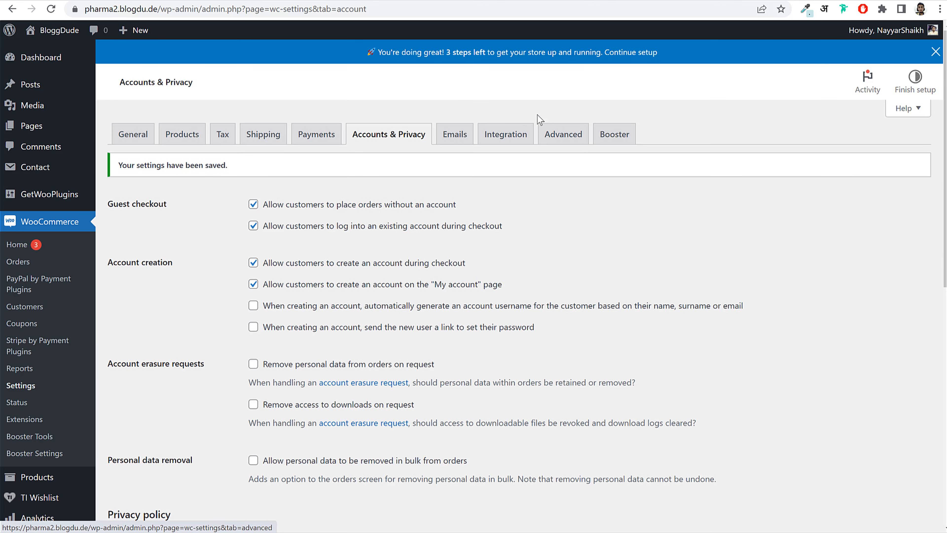
# - Open the Pages list in a new tab and start editing the Privacy Policy page
pyautogui.click(541, 127)
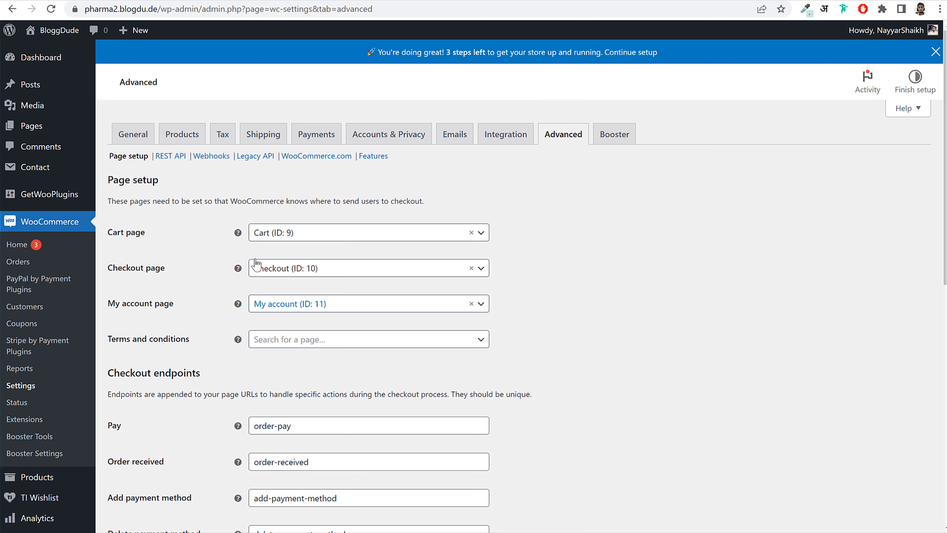
pyautogui.rightClick(30, 129)
pyautogui.click(40, 138)
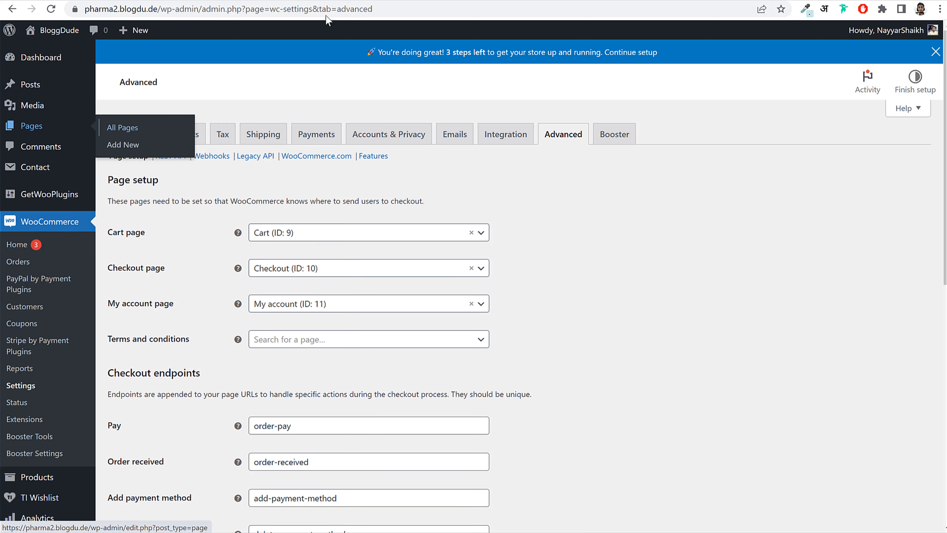
pyautogui.click(351, 1)
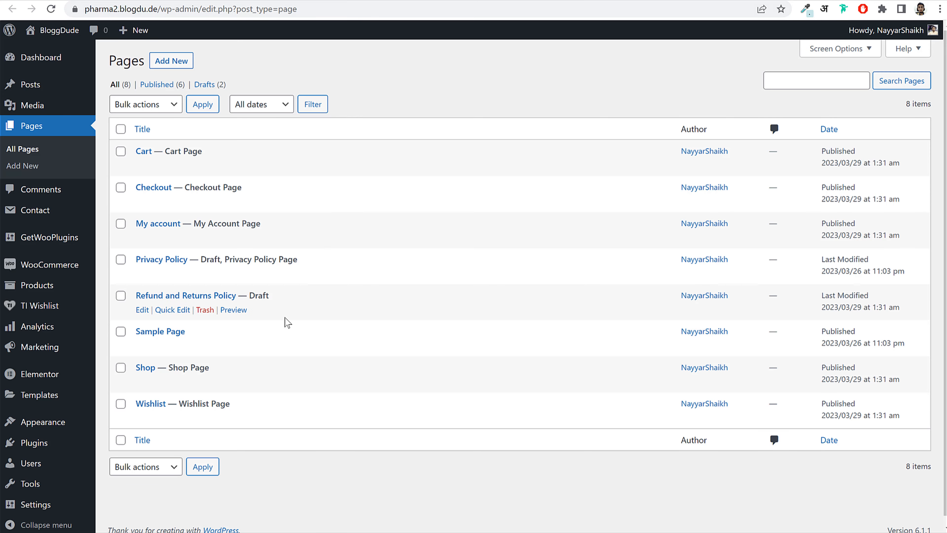
pyautogui.click(142, 275)
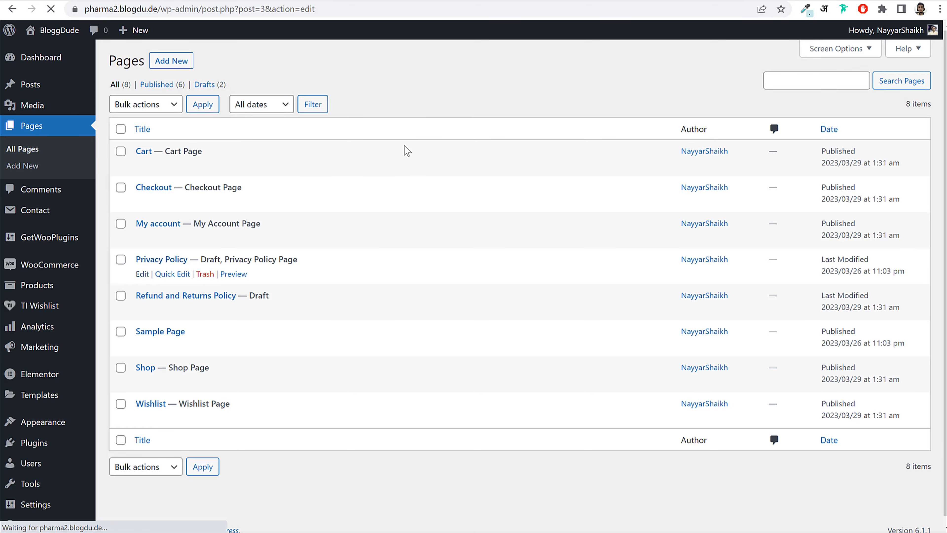
# - Publish the Privacy Policy page and return to the Pages list
pyautogui.scroll(-12, 274, 244)
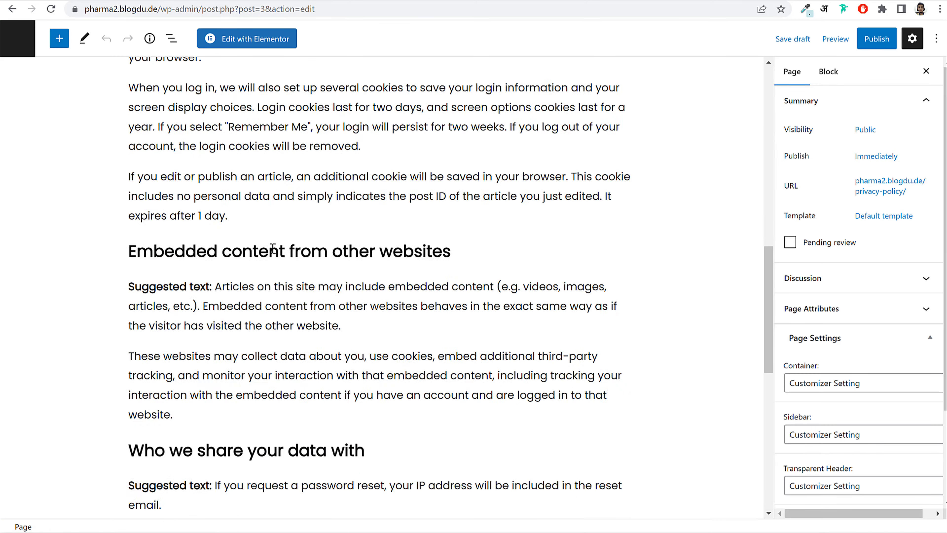
pyautogui.scroll(-10, 273, 248)
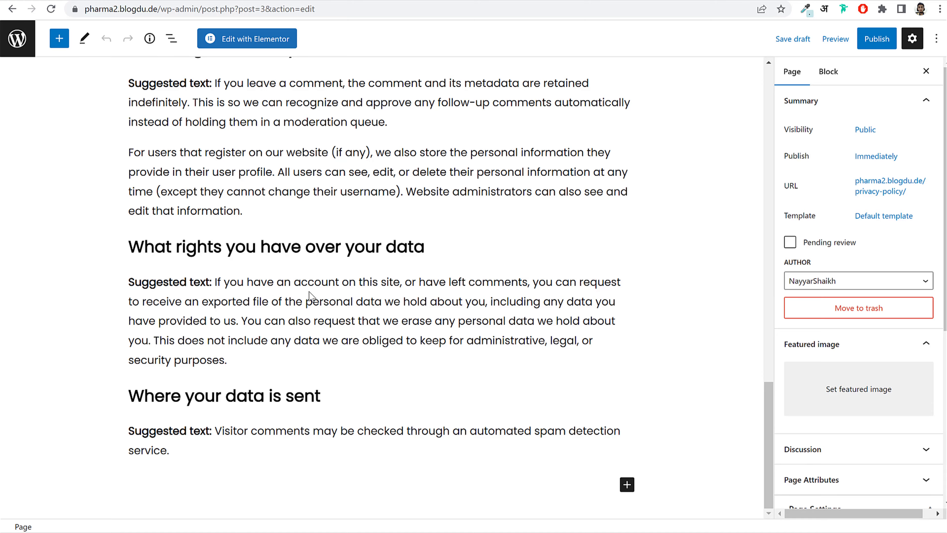
pyautogui.scroll(20, 315, 284)
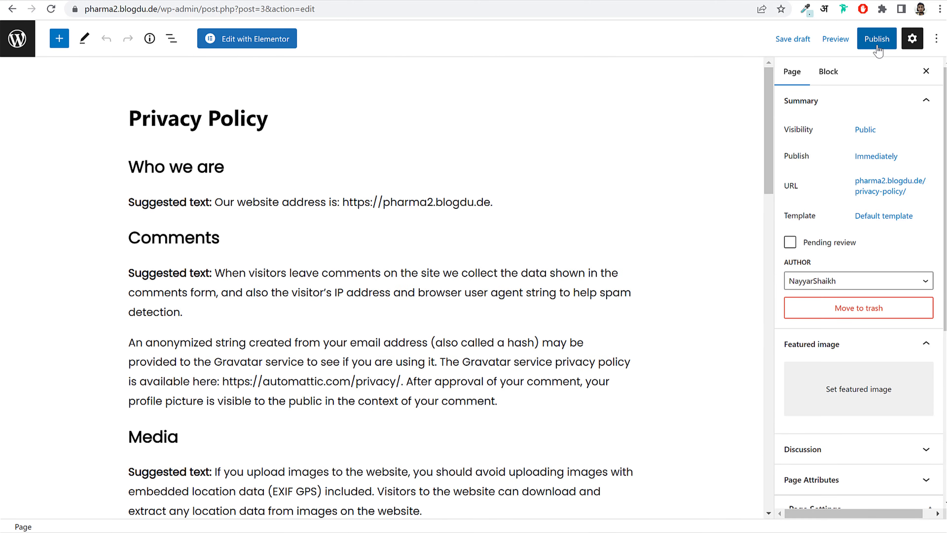
pyautogui.click(877, 38)
pyautogui.click(836, 38)
pyautogui.scroll(-5, 339, 282)
pyautogui.click(227, 250)
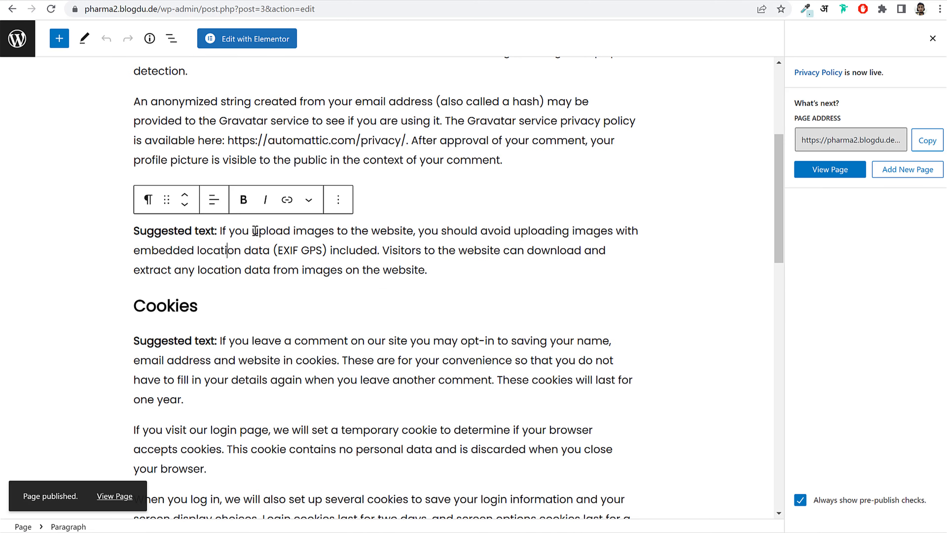
pyautogui.click(29, 39)
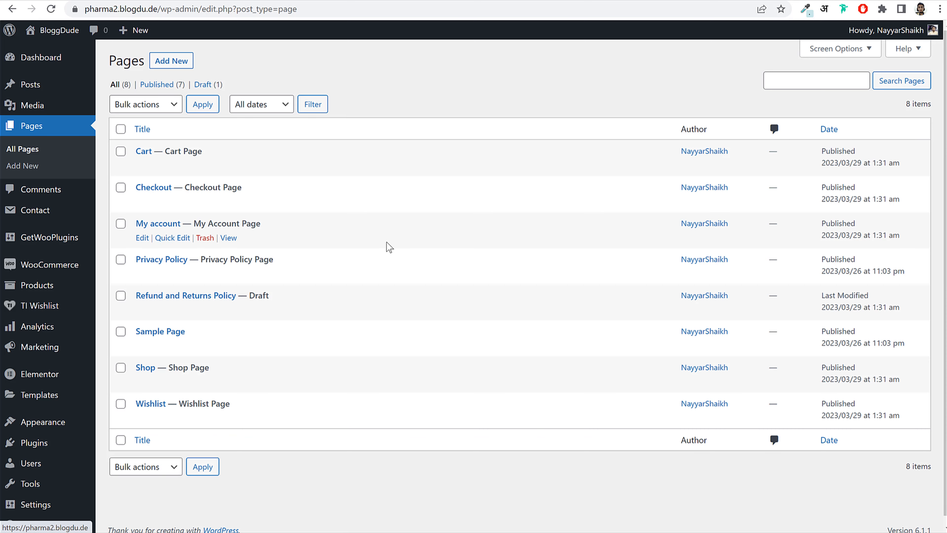
# - Publish the Refund and Returns Policy page and exit the page editor
pyautogui.click(142, 310)
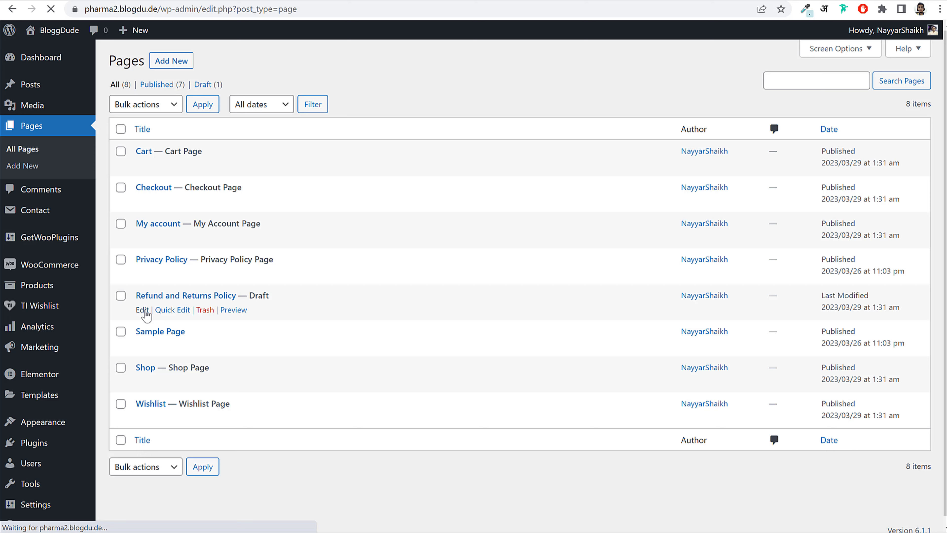
pyautogui.scroll(-10, 292, 296)
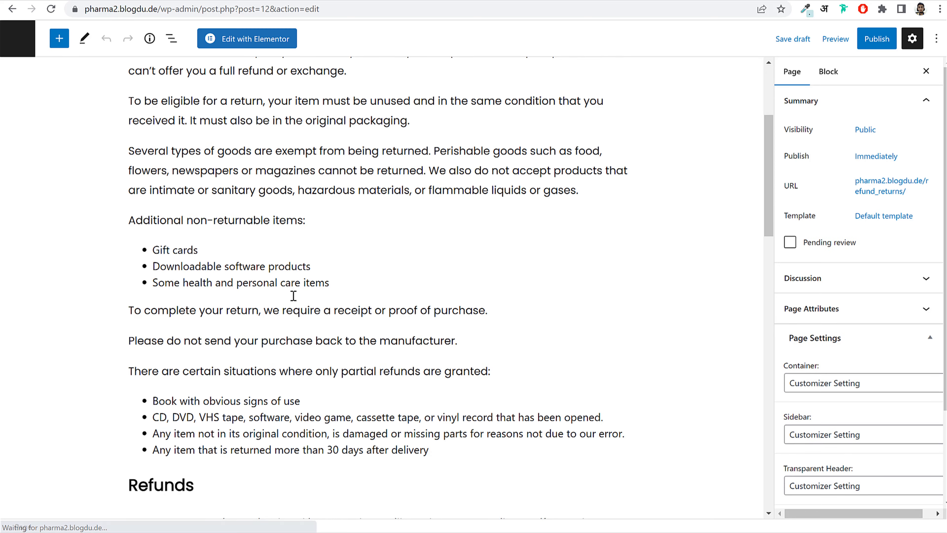
pyautogui.scroll(-15, 328, 280)
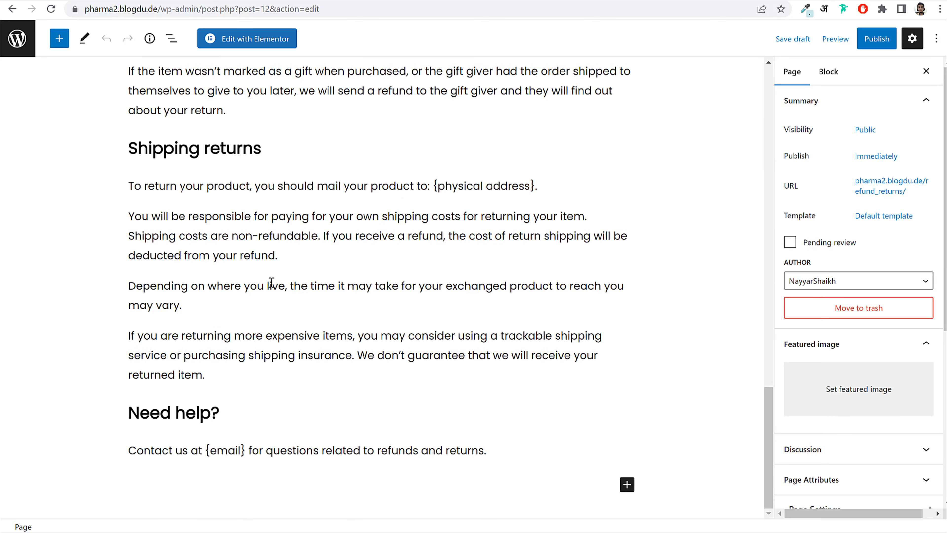
pyautogui.scroll(4, 271, 281)
pyautogui.scroll(12, 357, 291)
pyautogui.click(876, 38)
pyautogui.click(832, 39)
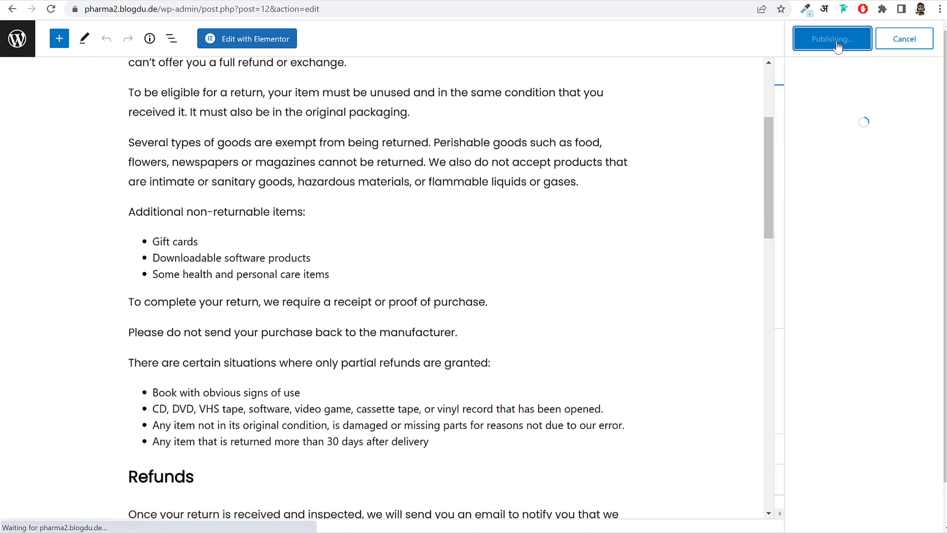
pyautogui.scroll(5, 339, 245)
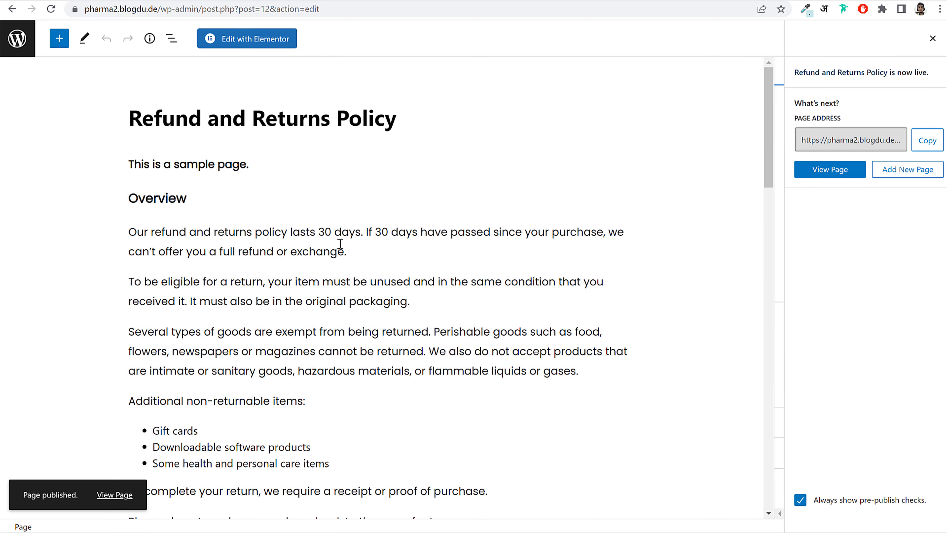
pyautogui.click(17, 38)
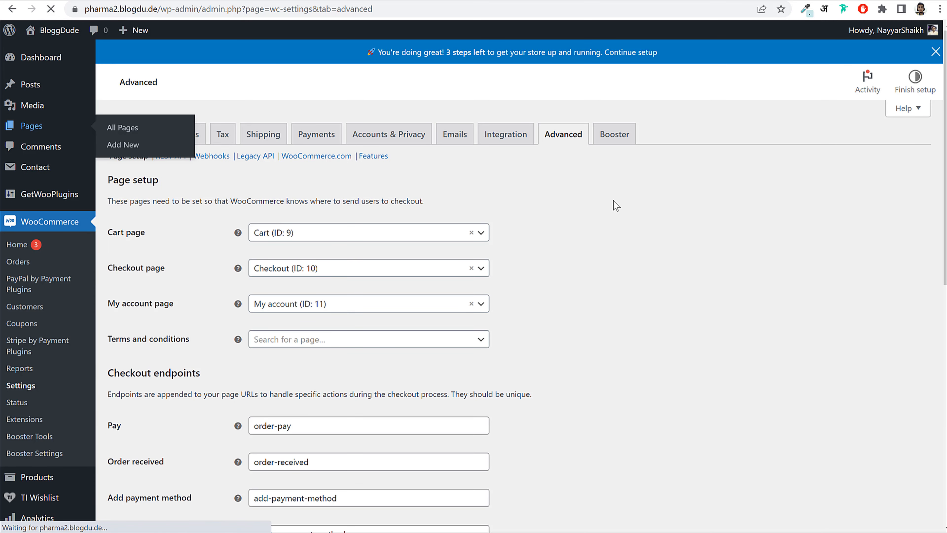
# - Set the Terms and conditions page to Privacy Policy (ID: 3) and save the page setup
pyautogui.moveTo(127, 316); pyautogui.dragTo(283, 322)
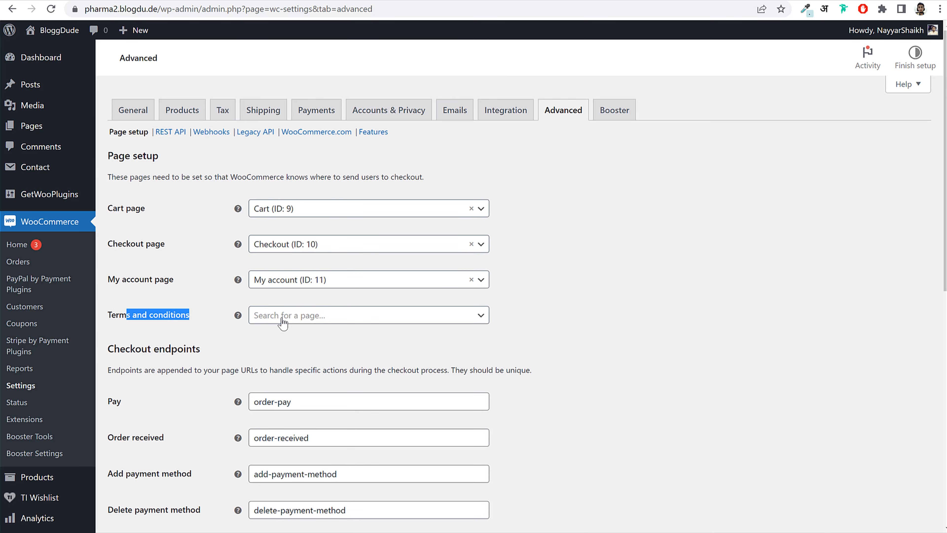
pyautogui.click(282, 322)
pyautogui.write('pri')
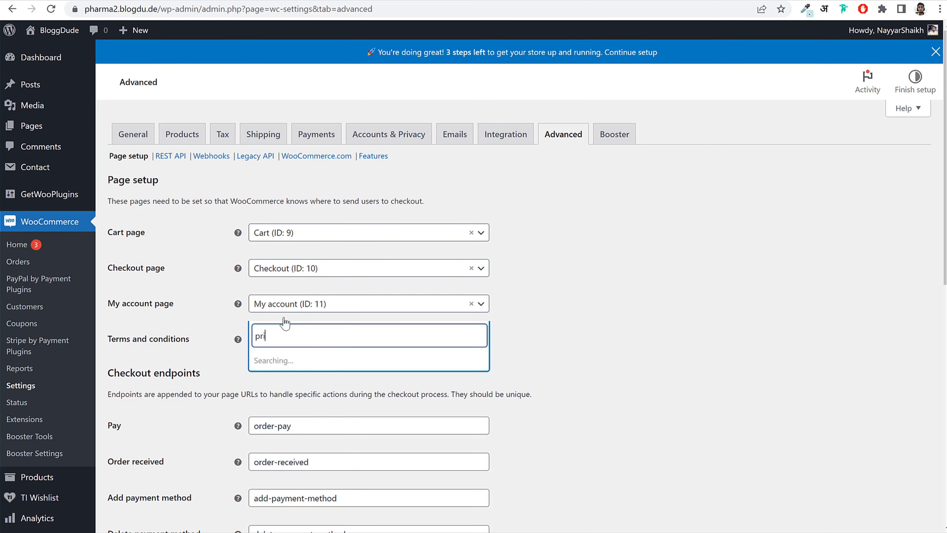
pyautogui.click(298, 384)
pyautogui.scroll(-10, 158, 415)
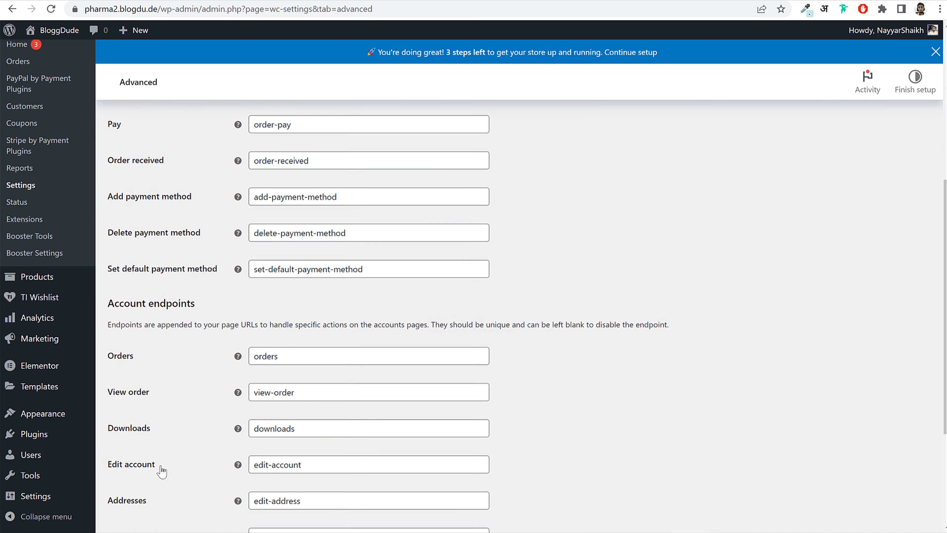
pyautogui.click(144, 476)
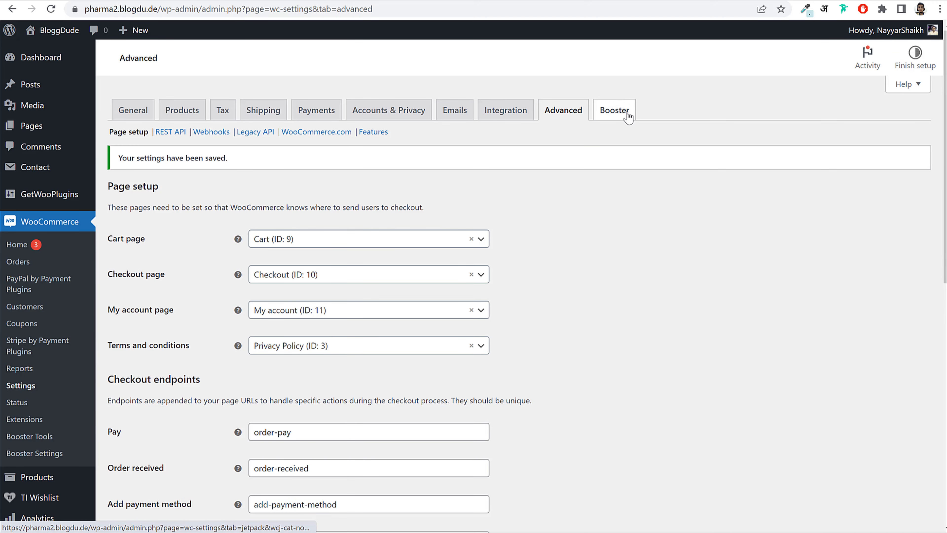
pyautogui.click(614, 141)
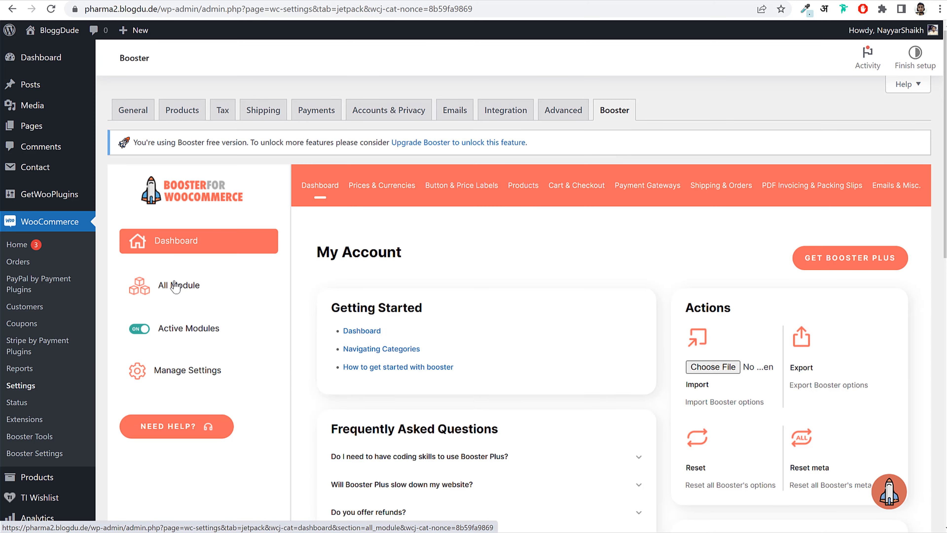
# - Enable and save Booster's Checkout Files Upload module, then view the Active Modules list
pyautogui.click(179, 285)
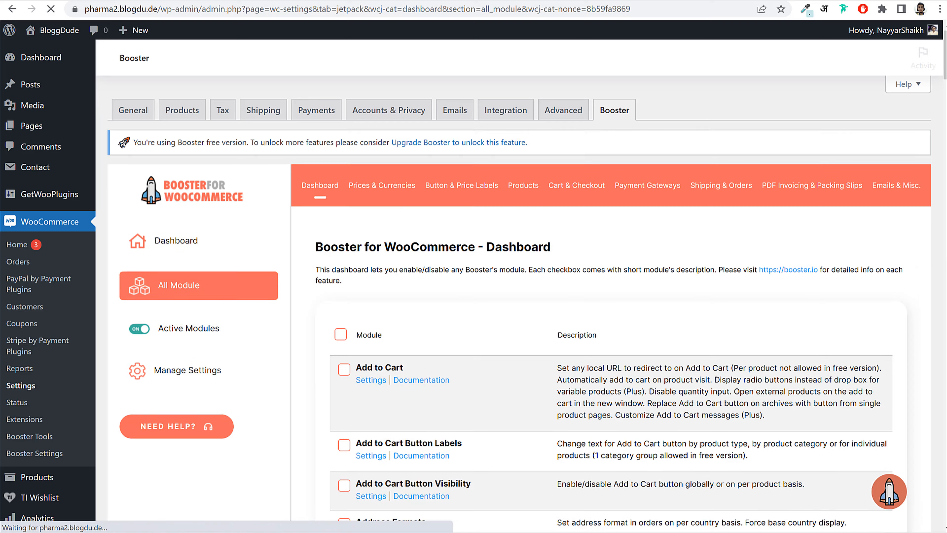
pyautogui.scroll(-5, 683, 283)
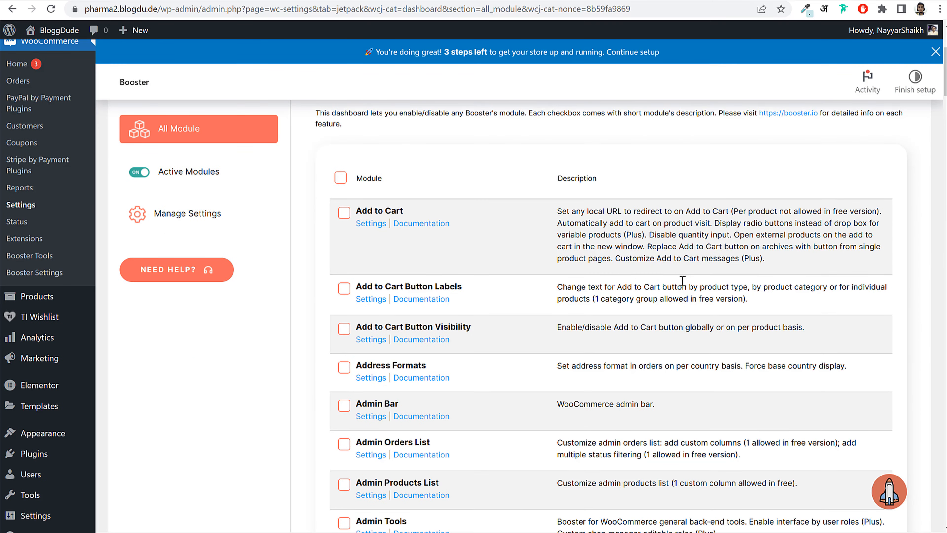
pyautogui.scroll(-2, 683, 281)
pyautogui.scroll(-15, 682, 280)
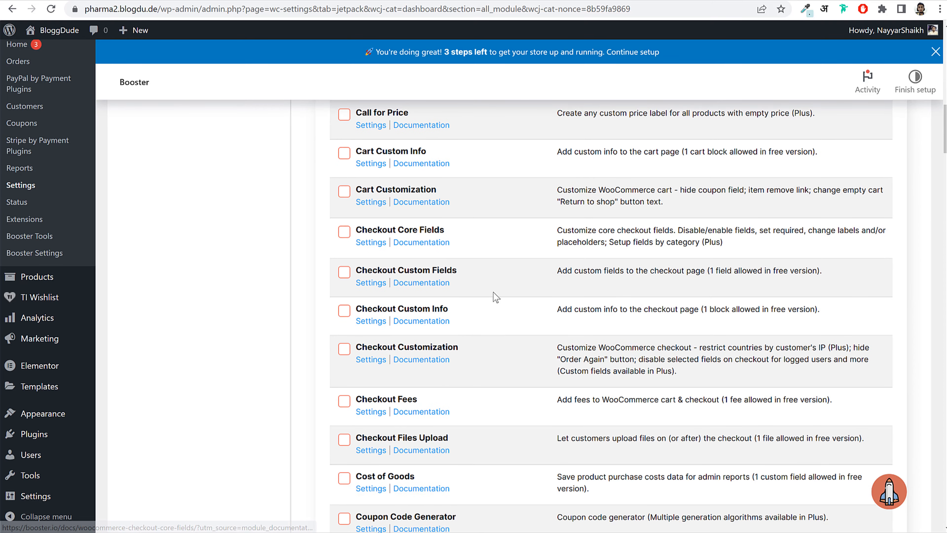
pyautogui.scroll(-4, 507, 368)
pyautogui.moveTo(360, 315); pyautogui.dragTo(491, 308)
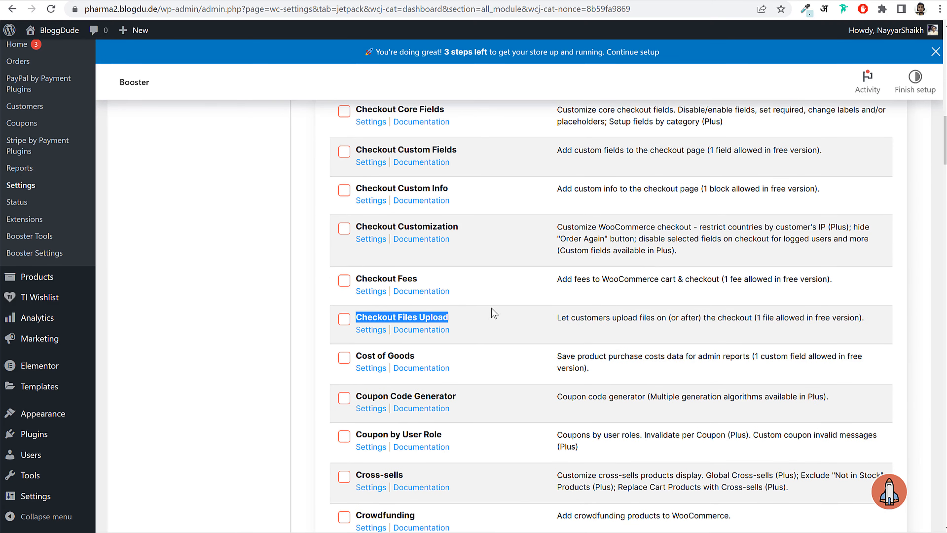
pyautogui.click(345, 323)
pyautogui.scroll(-20, 499, 363)
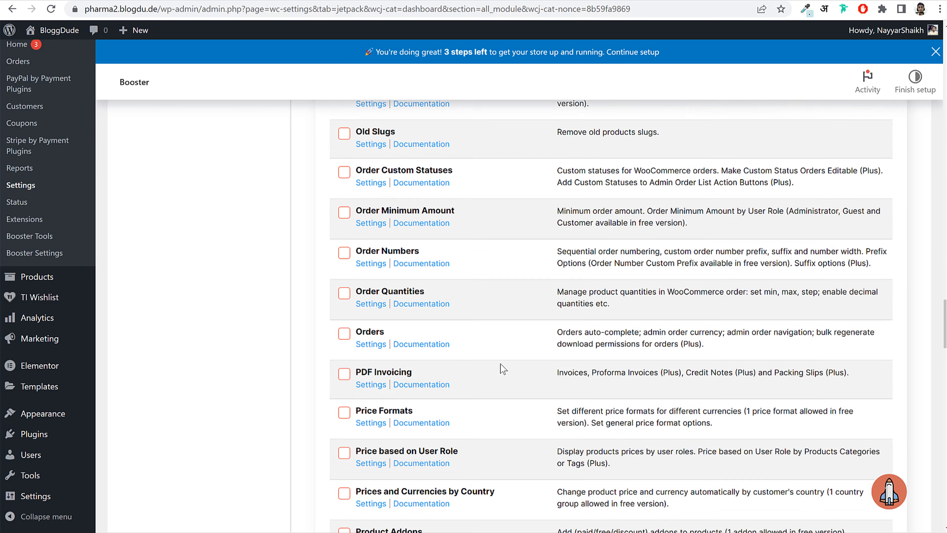
pyautogui.click(390, 444)
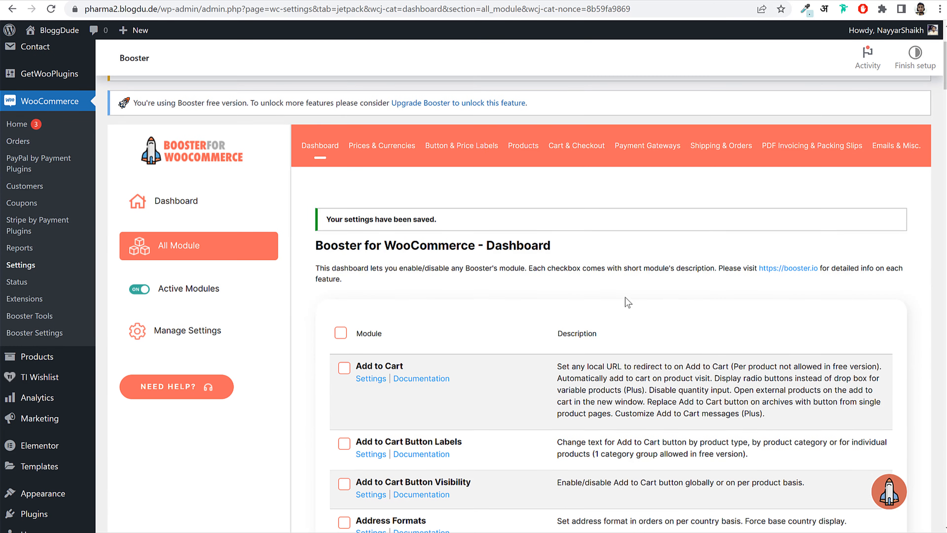
pyautogui.click(176, 297)
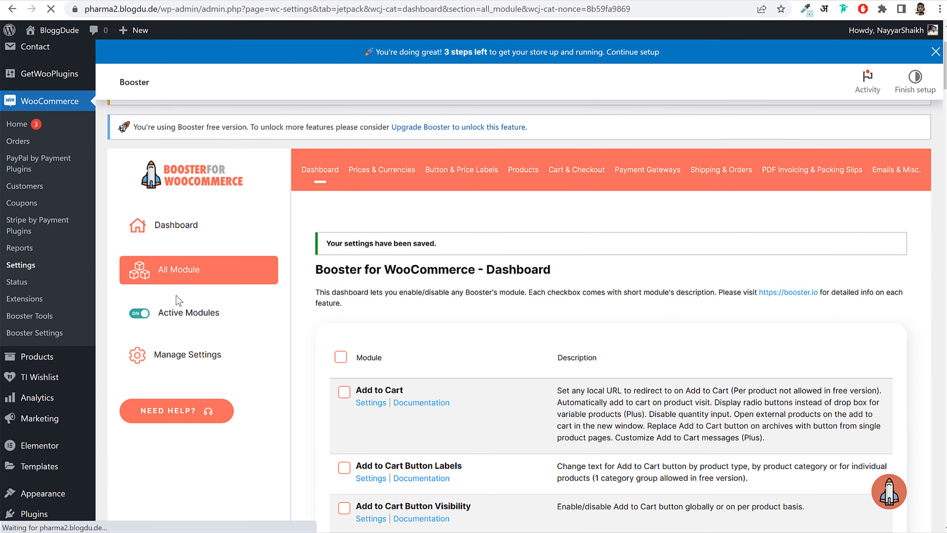
pyautogui.scroll(-3, 432, 284)
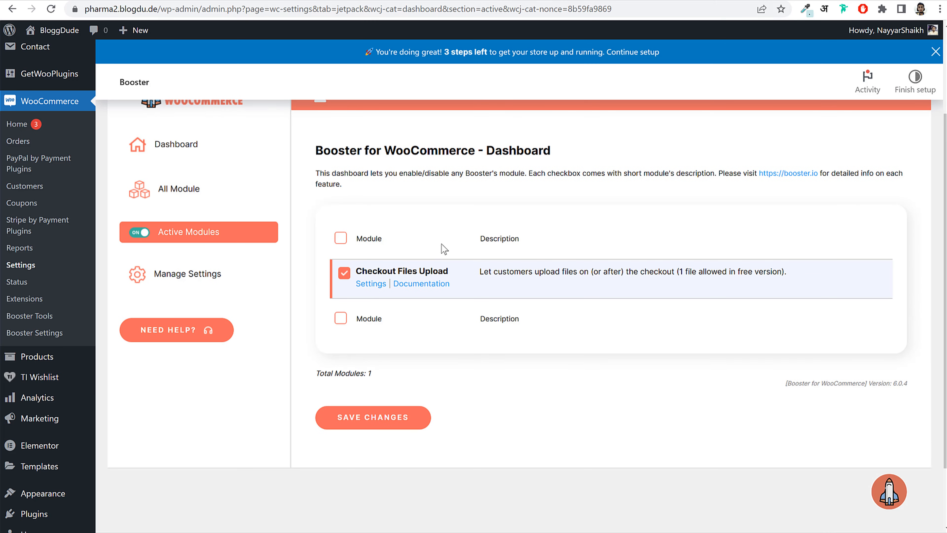
# - Change the upload field label to 'Please Upload your Doctor's Prescription'
pyautogui.click(371, 285)
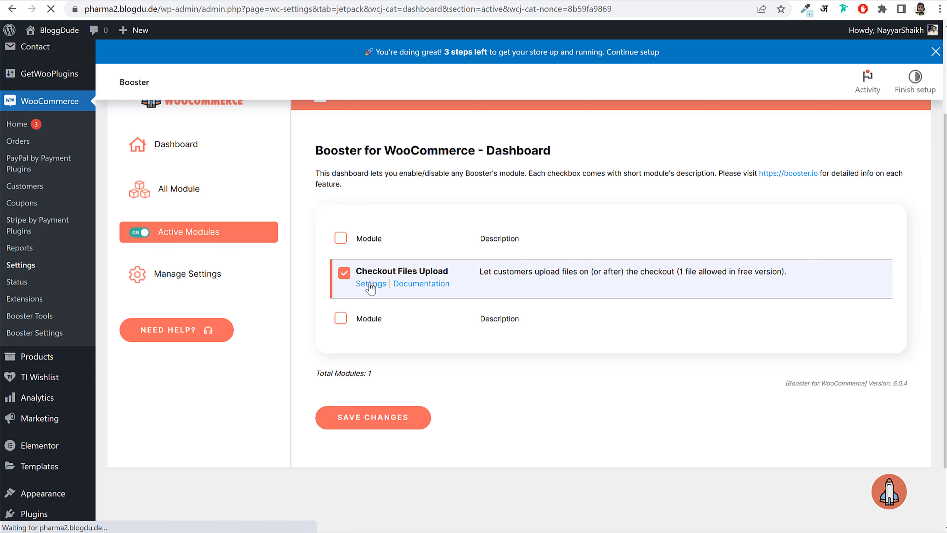
pyautogui.scroll(-8, 638, 235)
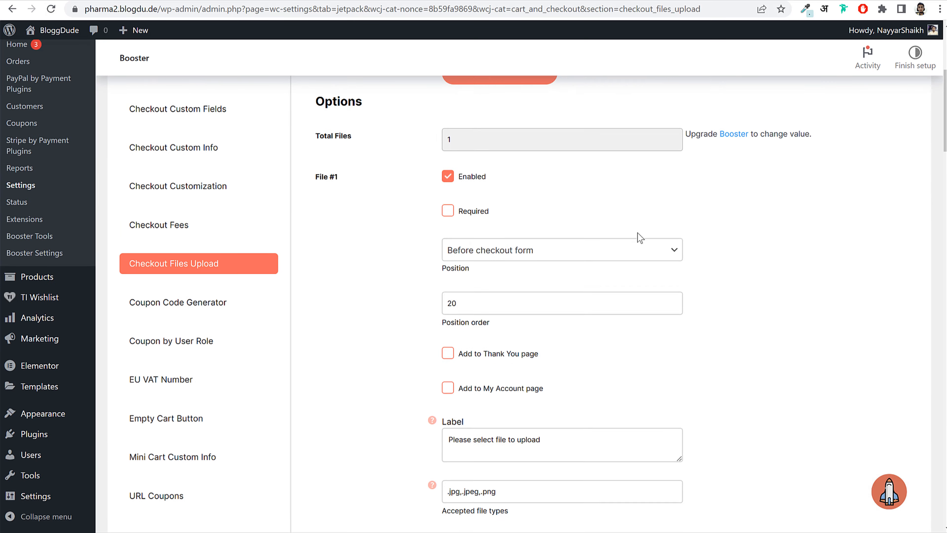
pyautogui.scroll(-5, 640, 237)
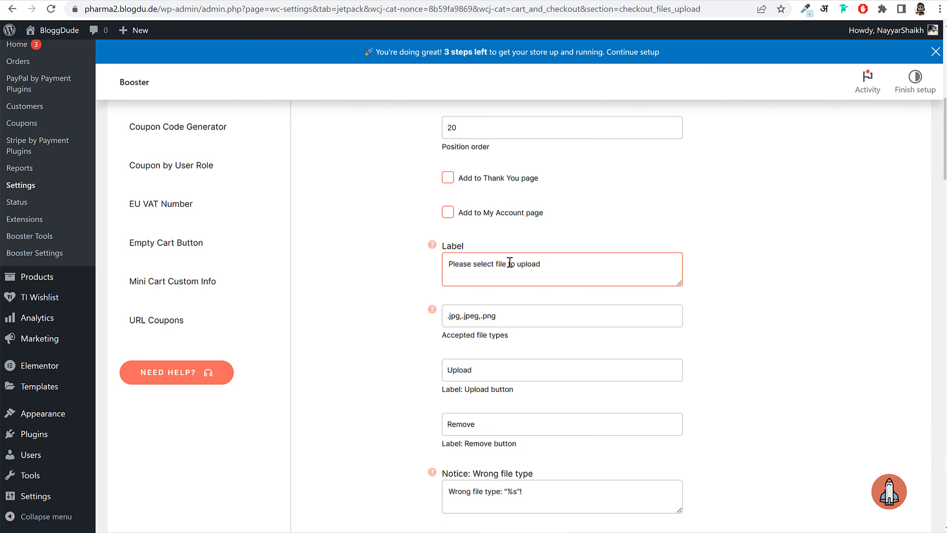
pyautogui.click(517, 290)
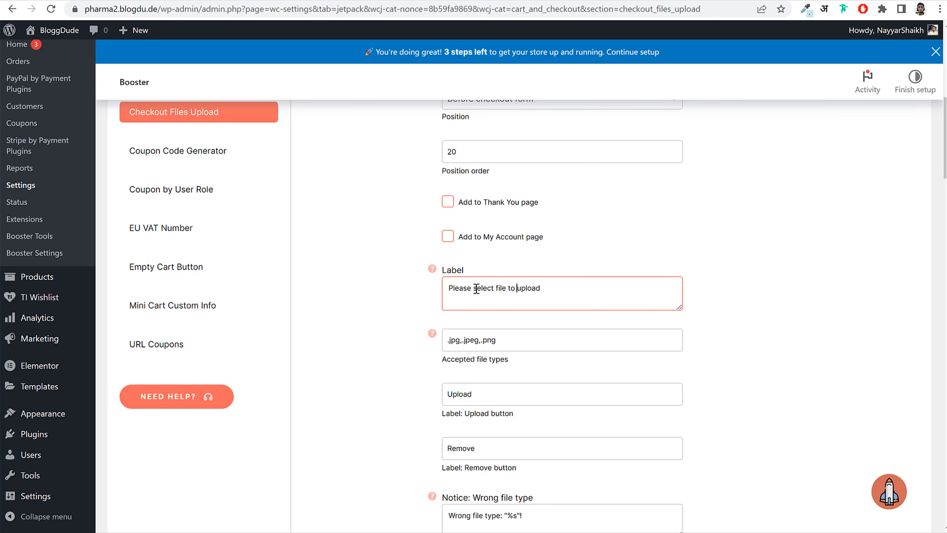
pyautogui.moveTo(474, 289); pyautogui.dragTo(730, 293)
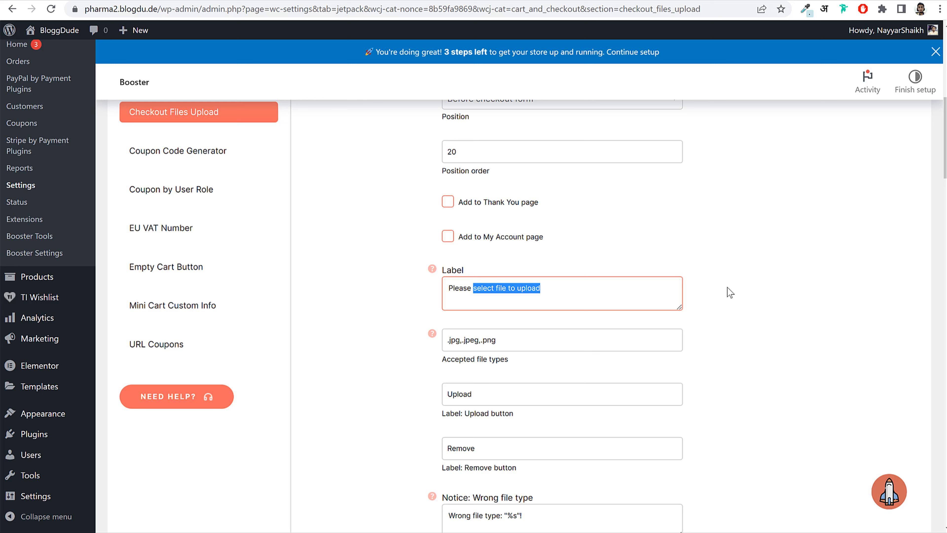
pyautogui.write('Upload your Docto')
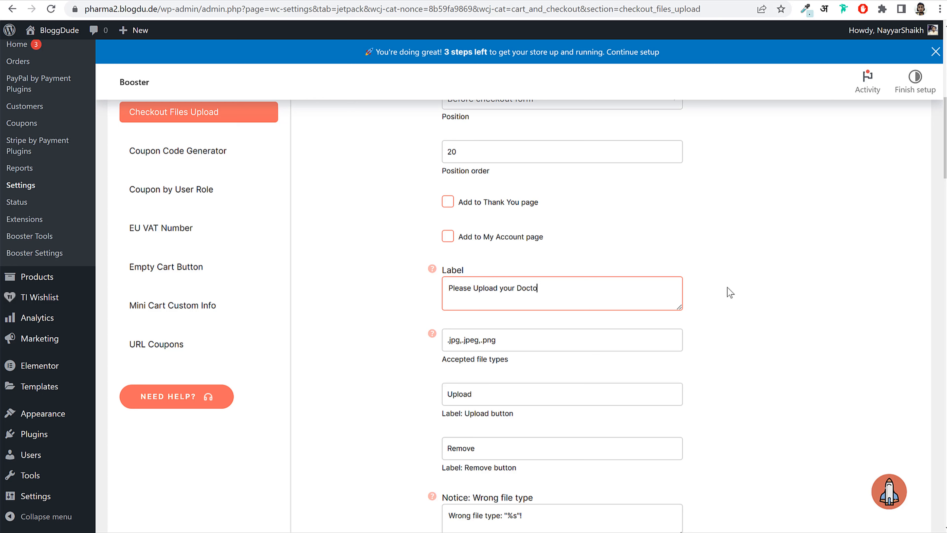
pyautogui.write("r's Prescription")
# - Add .pdf to the accepted file types (.jpg,.jpeg,.png,.pdf) and save the settings
pyautogui.moveTo(441, 361); pyautogui.dragTo(531, 361)
pyautogui.click(418, 360)
pyautogui.click(468, 341)
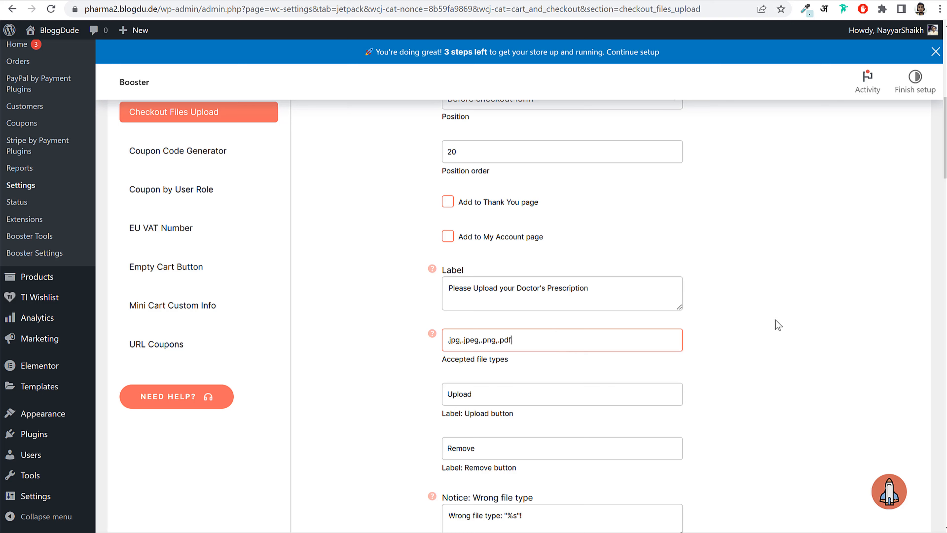
pyautogui.scroll(-10, 809, 343)
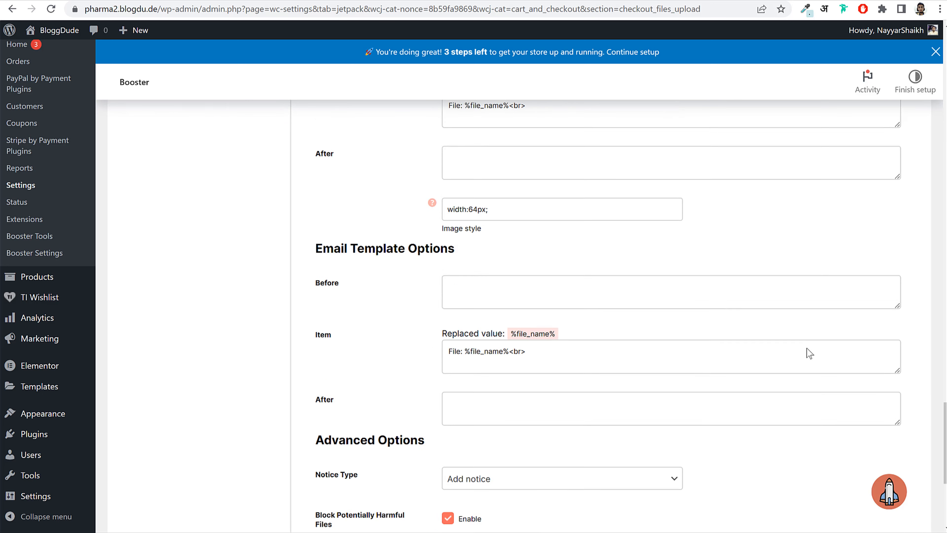
pyautogui.scroll(-5, 806, 348)
pyautogui.click(404, 446)
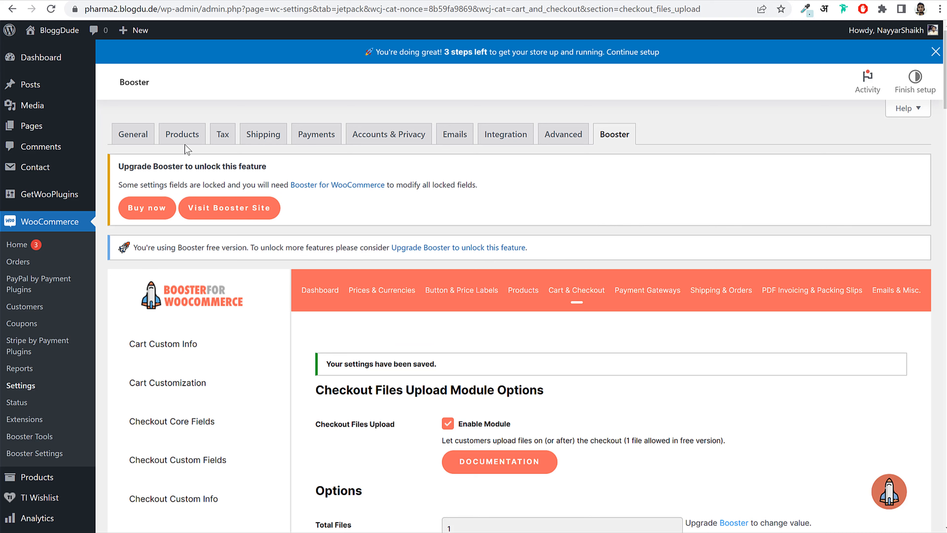
pyautogui.click(17, 62)
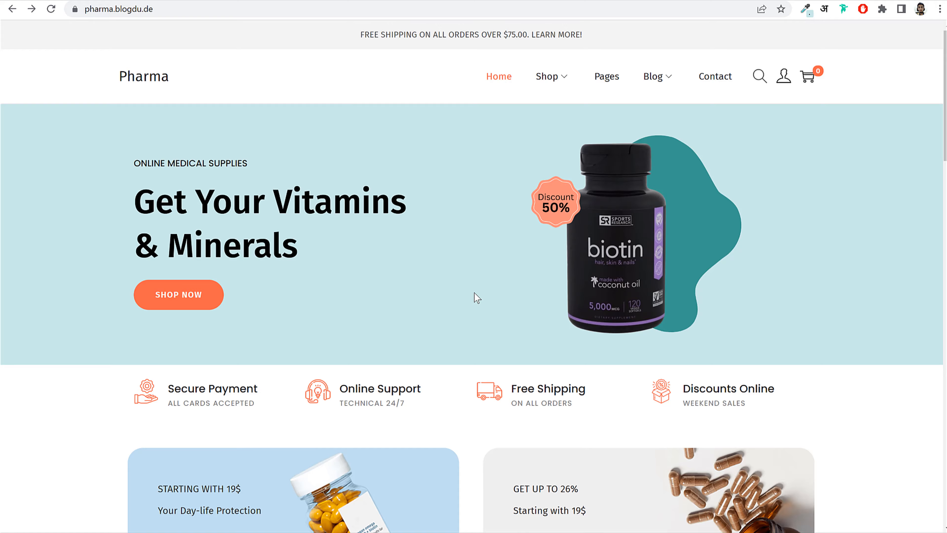
# - Open the Blood Pressure Monitor product page on the Pharma demo storefront
pyautogui.scroll(-15, 477, 298)
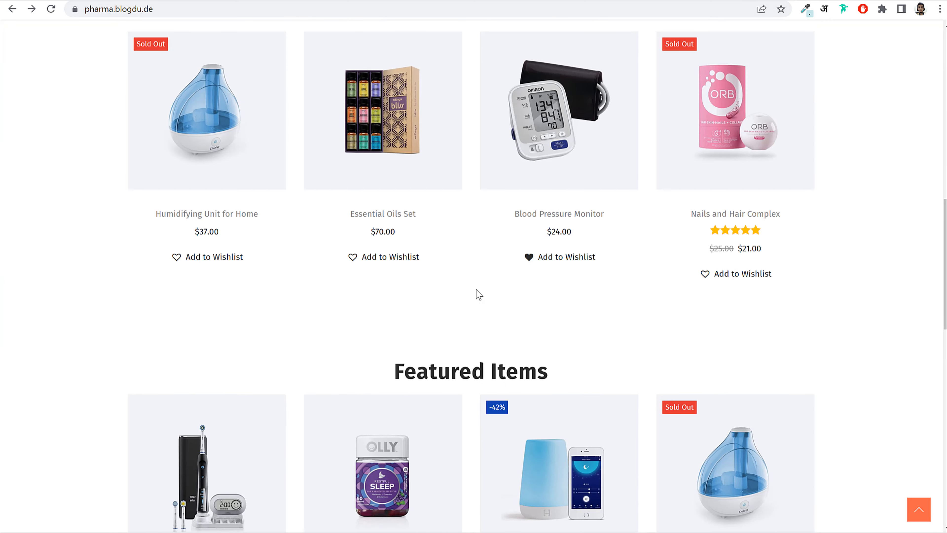
pyautogui.scroll(3, 478, 294)
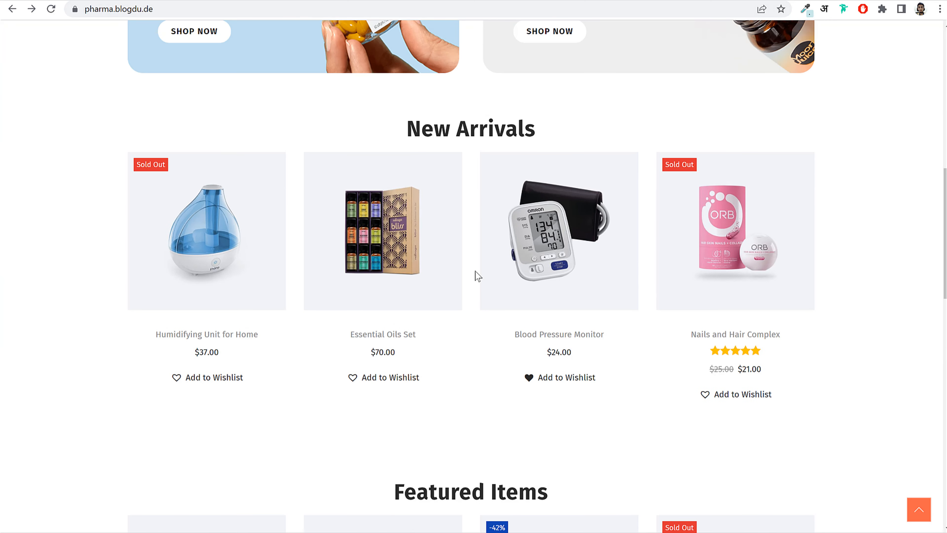
pyautogui.click(553, 193)
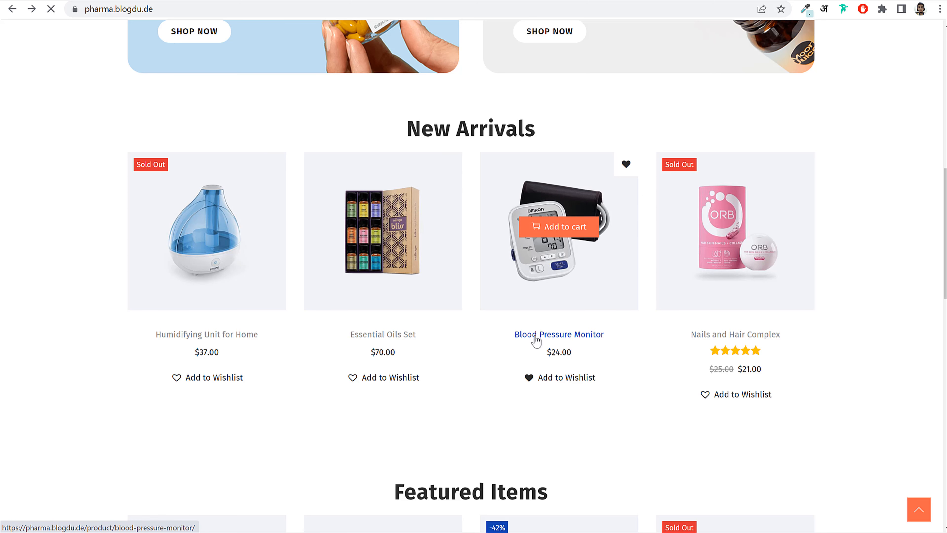
pyautogui.click(586, 259)
pyautogui.scroll(-5, 749, 243)
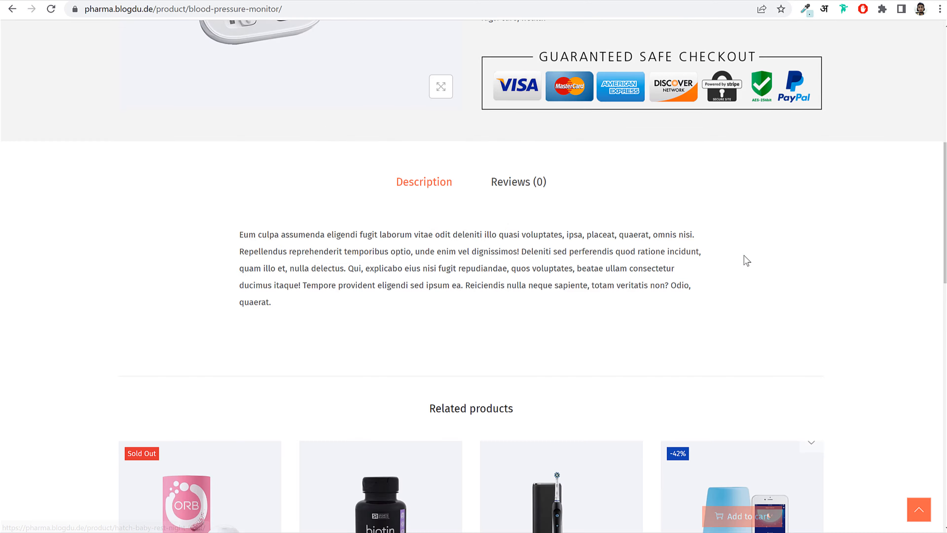
pyautogui.scroll(8, 747, 260)
pyautogui.scroll(-2, 567, 181)
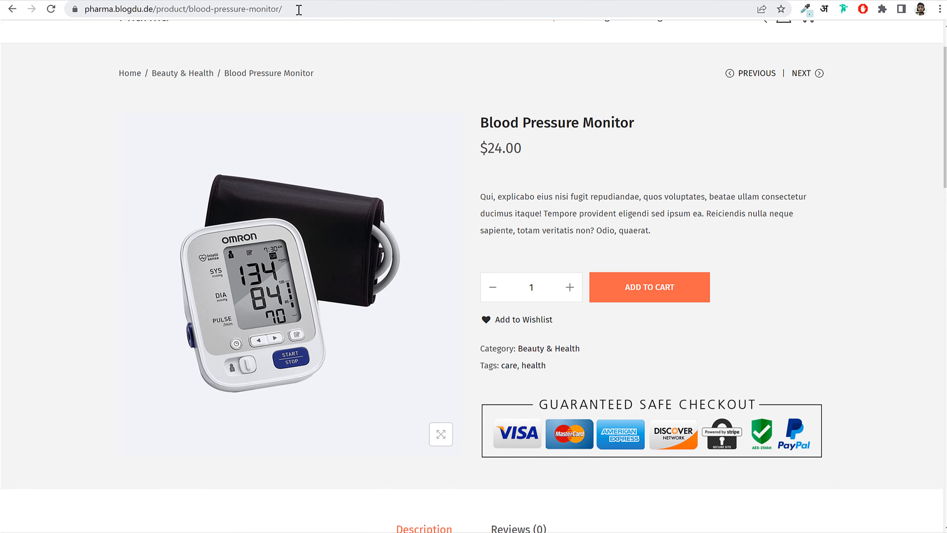
# - Start a new product and paste the copied 'Blood Pressure Monitor' title as its name
pyautogui.click(239, 1)
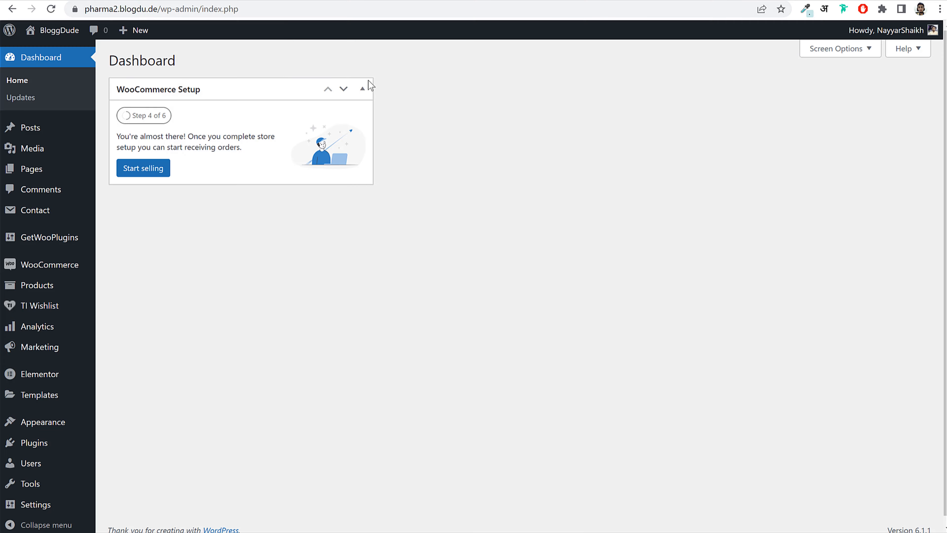
pyautogui.moveTo(49, 286)
pyautogui.click(134, 307)
pyautogui.click(112, 1)
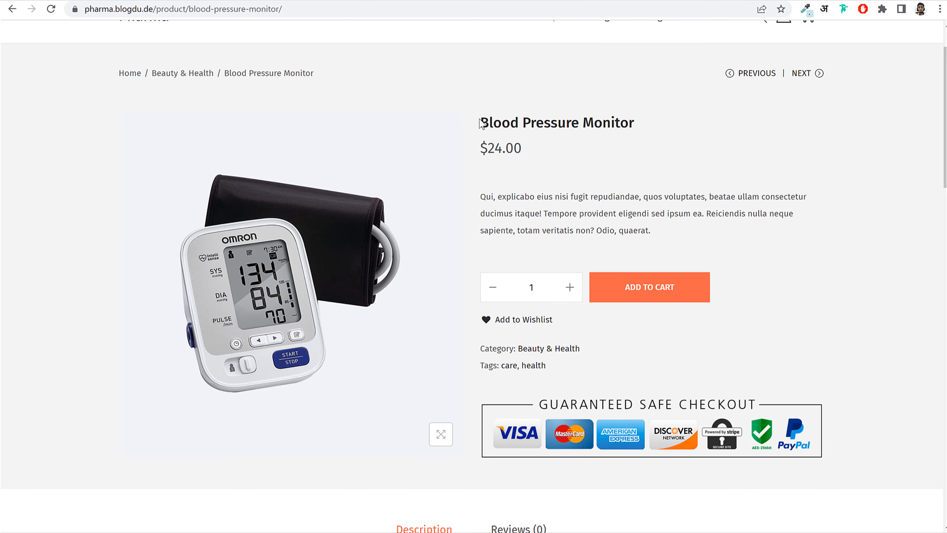
pyautogui.moveTo(481, 123); pyautogui.dragTo(642, 127)
pyautogui.hotkey('ctrl', 'c')
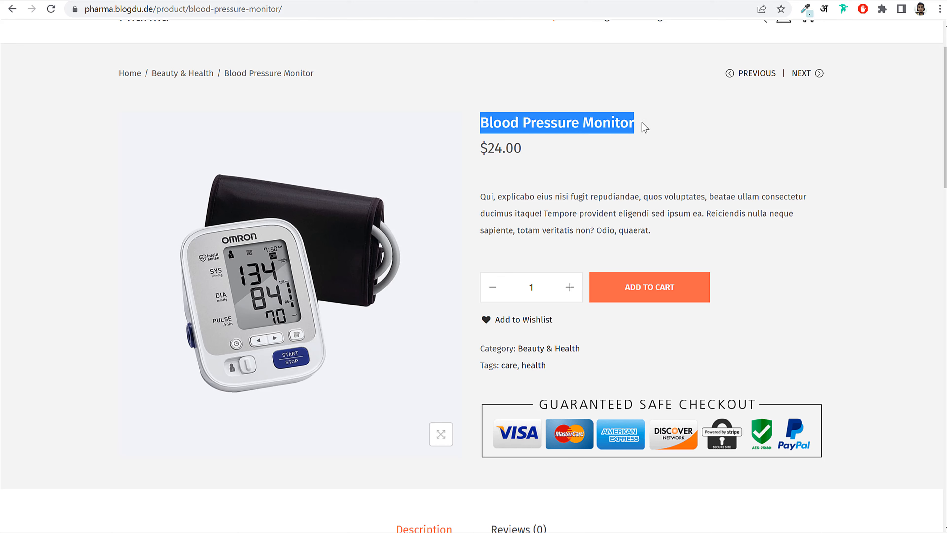
pyautogui.click(218, 1)
pyautogui.hotkey('ctrl', 'v')
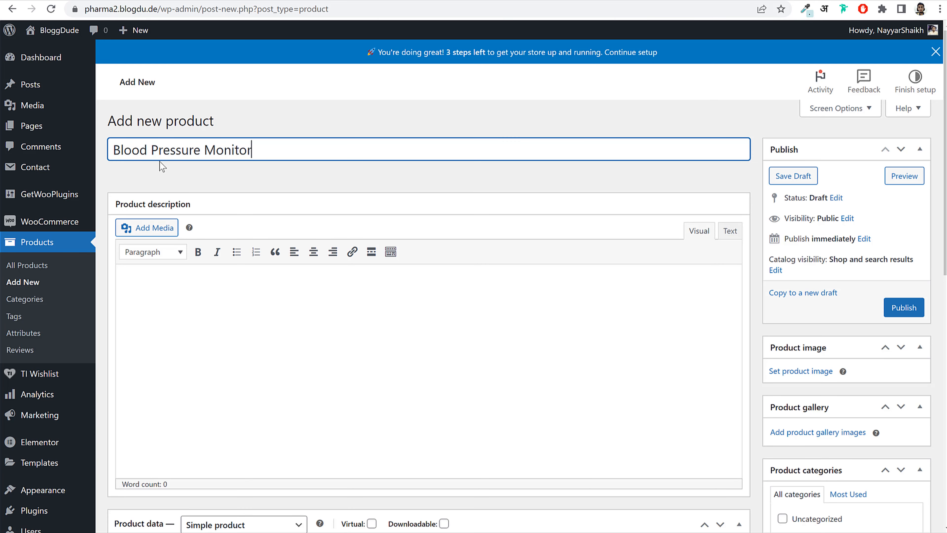
# - Re-paste 'Blood Pressure Monitor' as the product name and place the caret in the description
pyautogui.hotkey('ctrl', 'a')
pyautogui.hotkey('ctrl', 'c')
pyautogui.press('BackSpace')
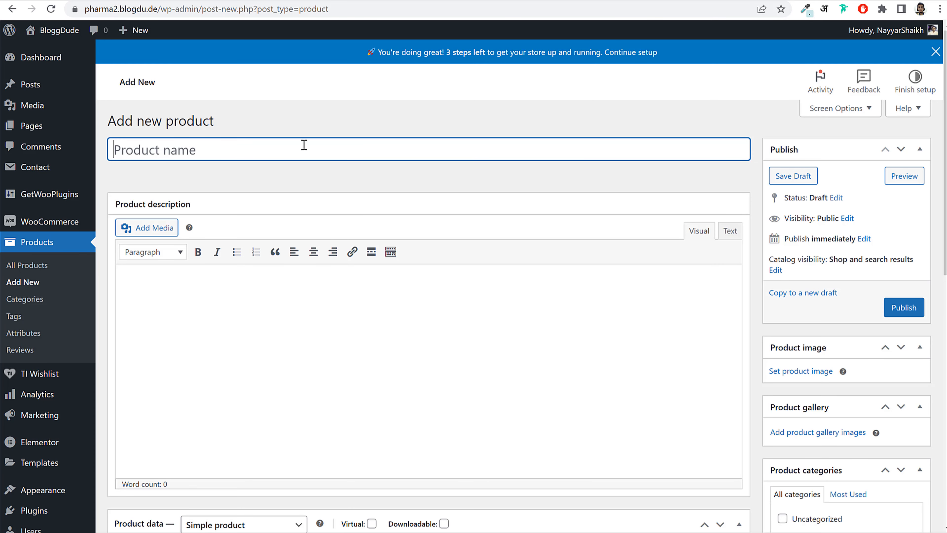
pyautogui.hotkey('ctrl', 'v')
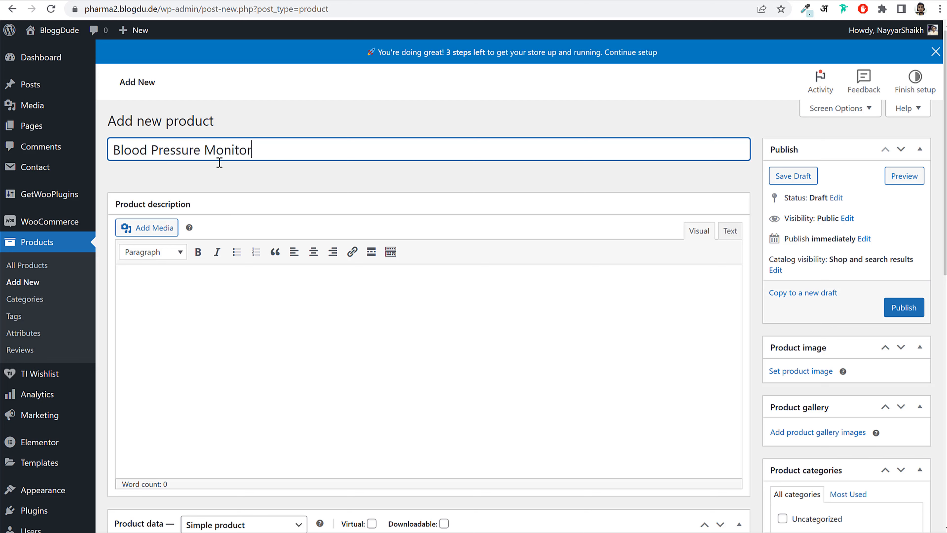
pyautogui.click(324, 183)
pyautogui.scroll(-2, 309, 198)
pyautogui.click(302, 205)
pyautogui.scroll(1, 302, 205)
pyautogui.scroll(1, 301, 205)
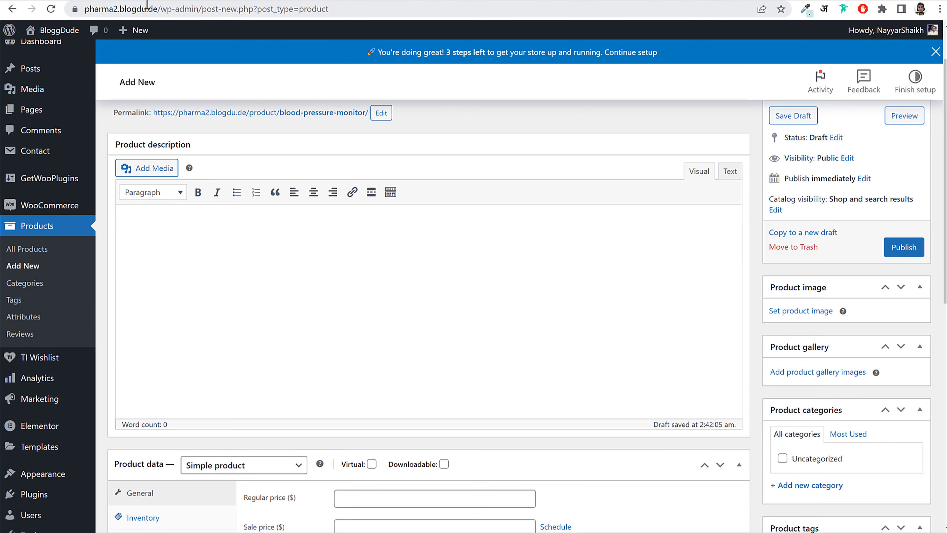
# - Copy the Latin paragraph from the storefront and paste it as the product description
pyautogui.click(935, 52)
pyautogui.click(177, 0)
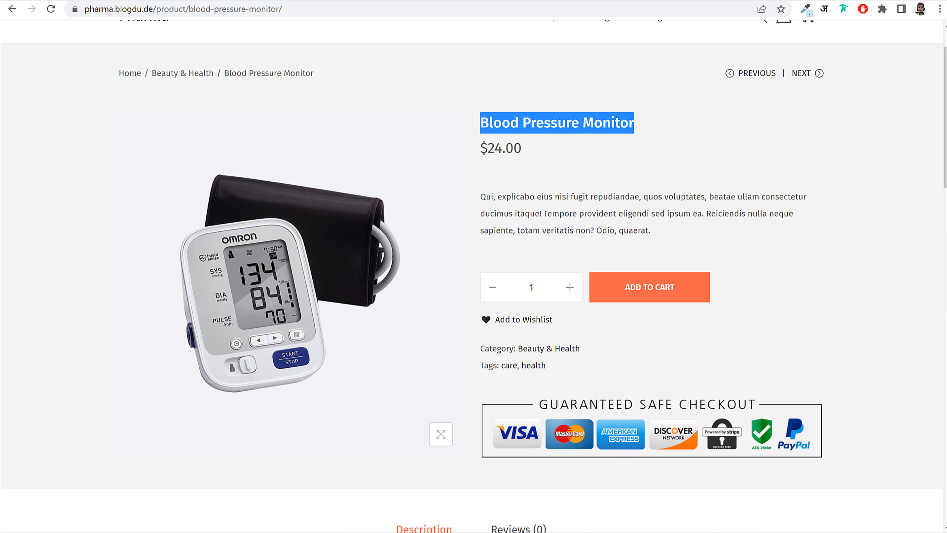
pyautogui.scroll(-8, 673, 250)
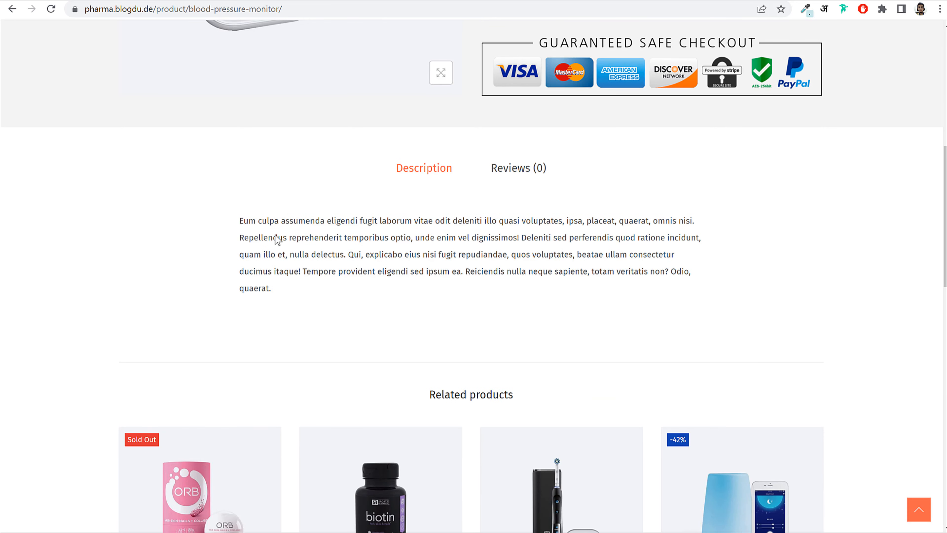
pyautogui.moveTo(229, 222); pyautogui.dragTo(311, 287)
pyautogui.hotkey('ctrl', 'c')
pyautogui.click(217, 0)
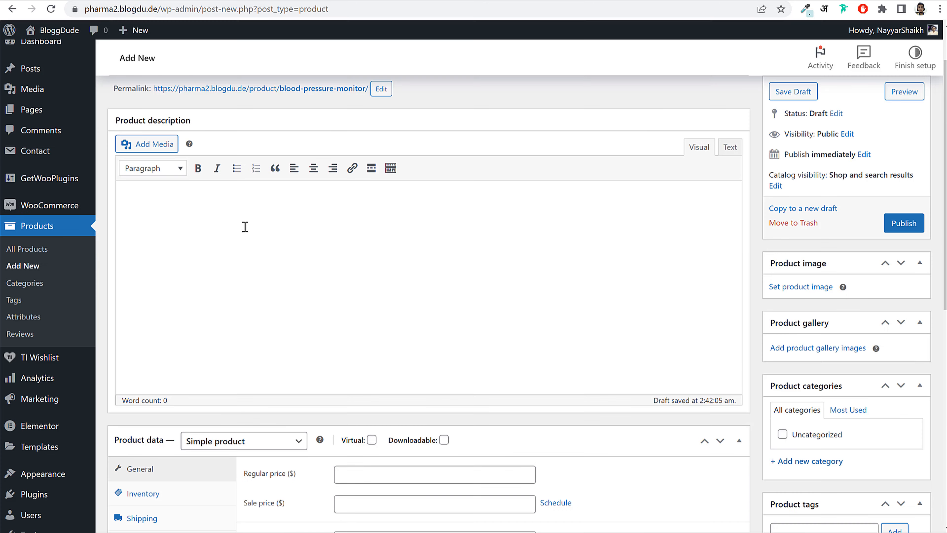
pyautogui.hotkey('ctrl', 'v')
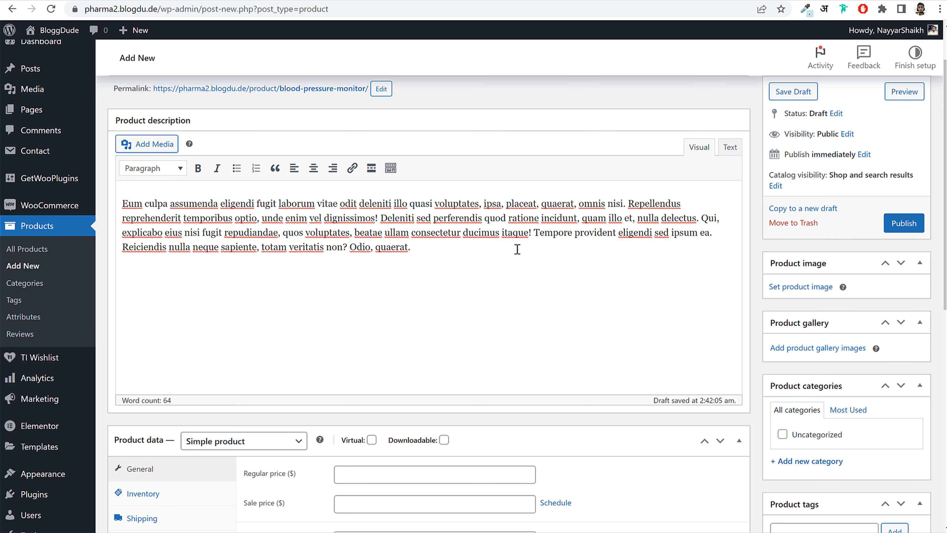
pyautogui.scroll(-3, 539, 289)
pyautogui.scroll(3, 536, 289)
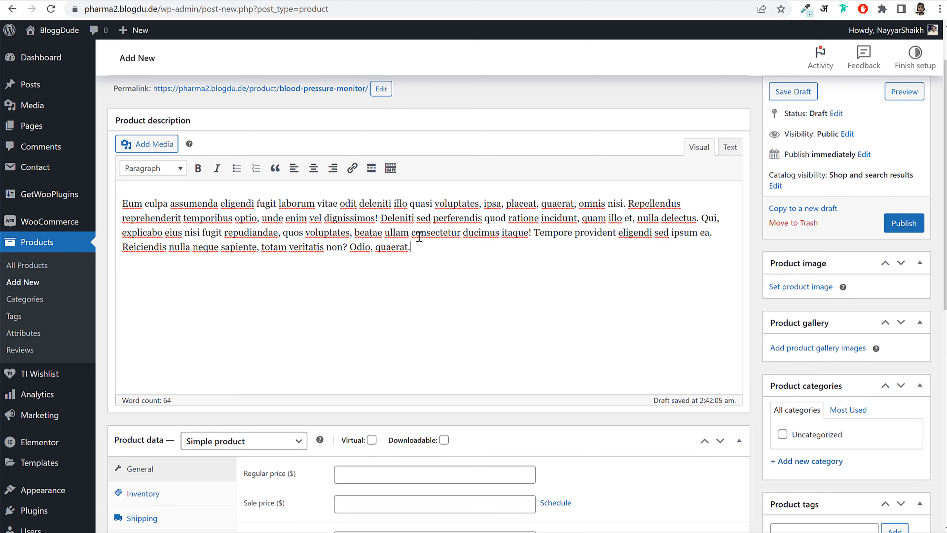
pyautogui.scroll(-5, 500, 276)
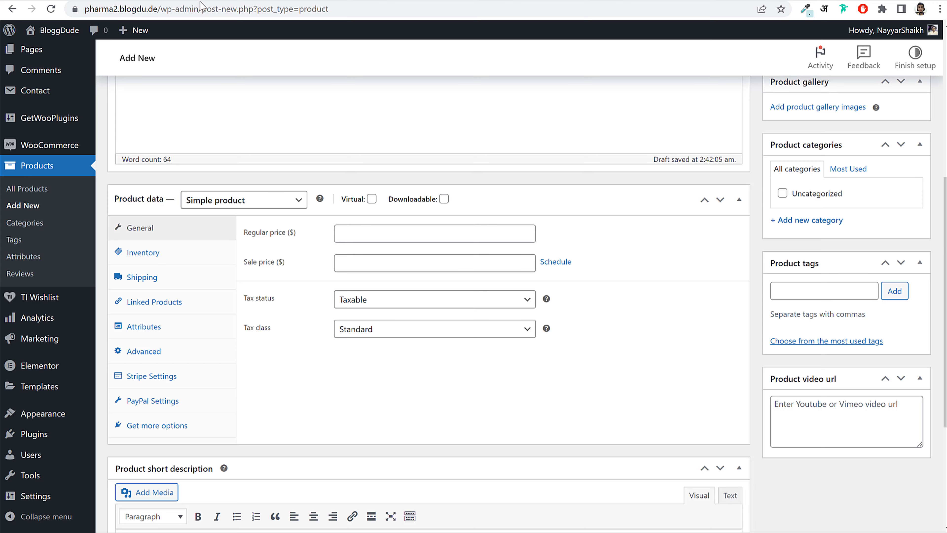
pyautogui.click(400, 235)
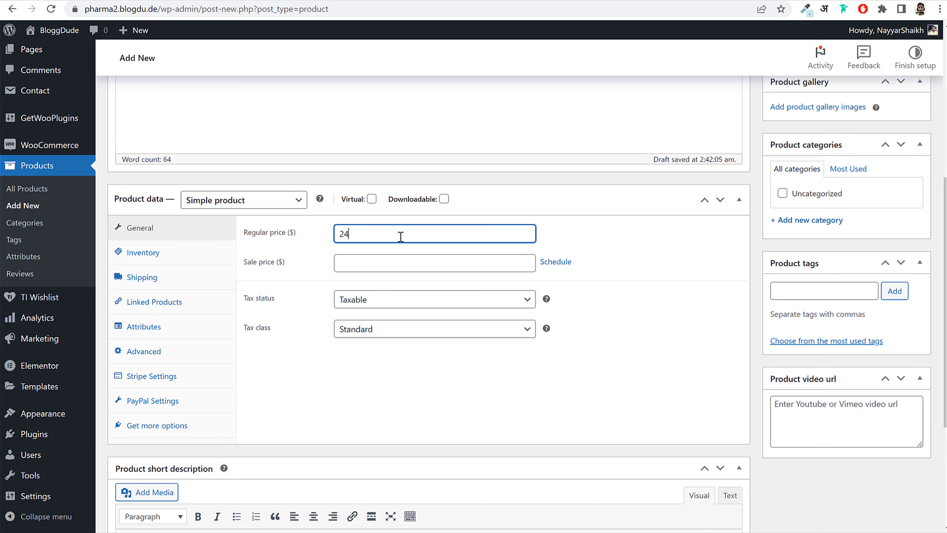
# - Set regular price 24 and sale price 20, scheduled from 2023-03-28 to 2023-03-31
pyautogui.press('Tab')
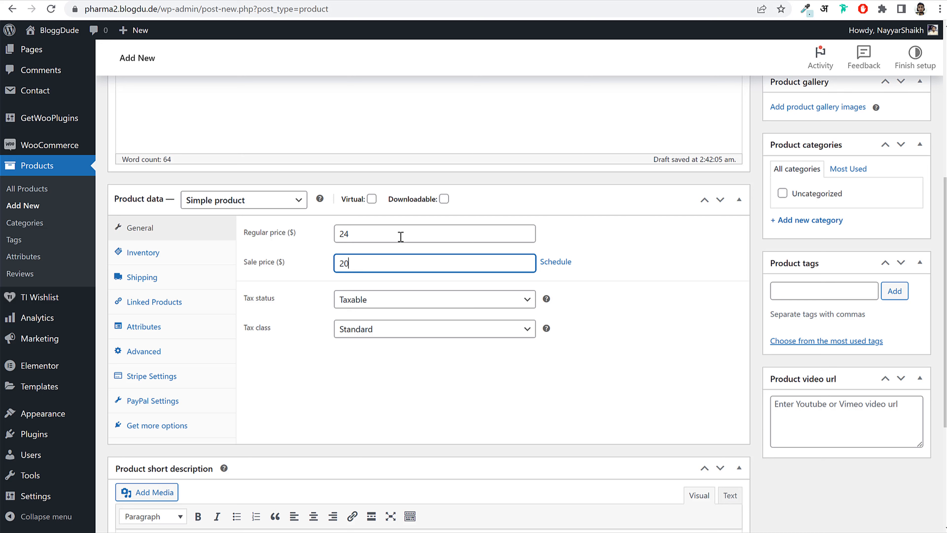
pyautogui.hotkey('shift', 'Tab')
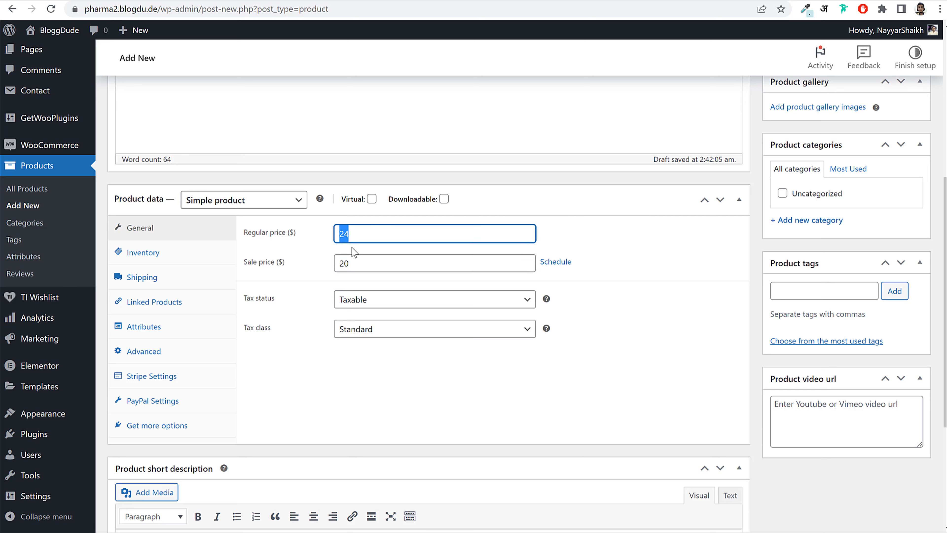
pyautogui.click(383, 260)
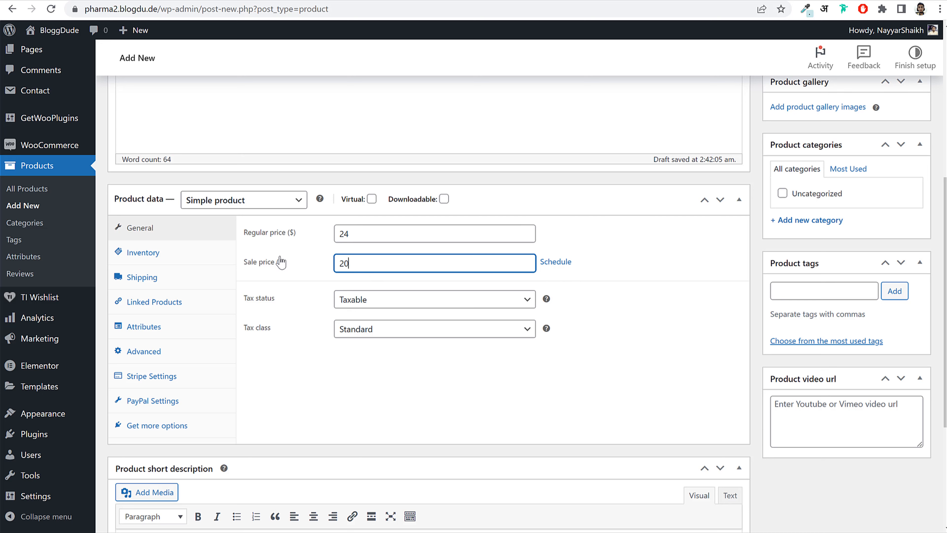
pyautogui.click(562, 266)
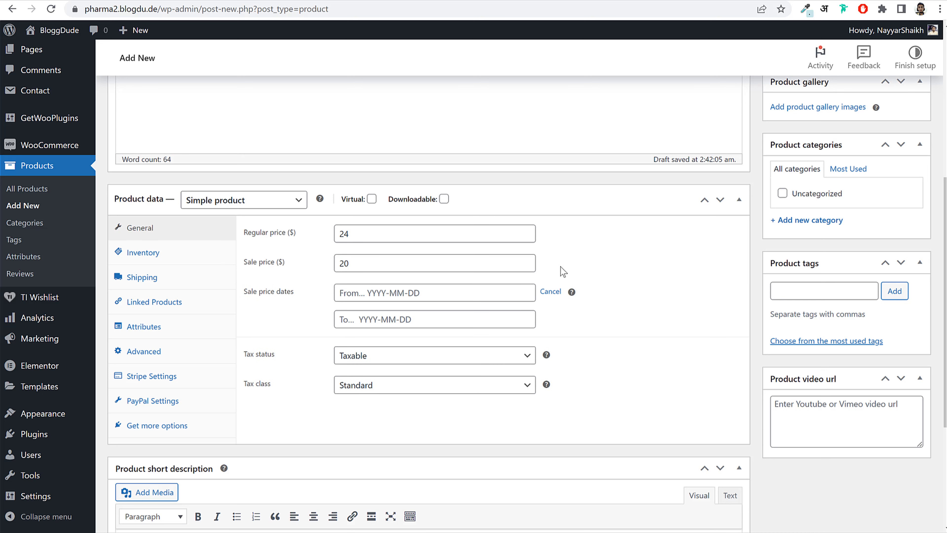
pyautogui.click(416, 291)
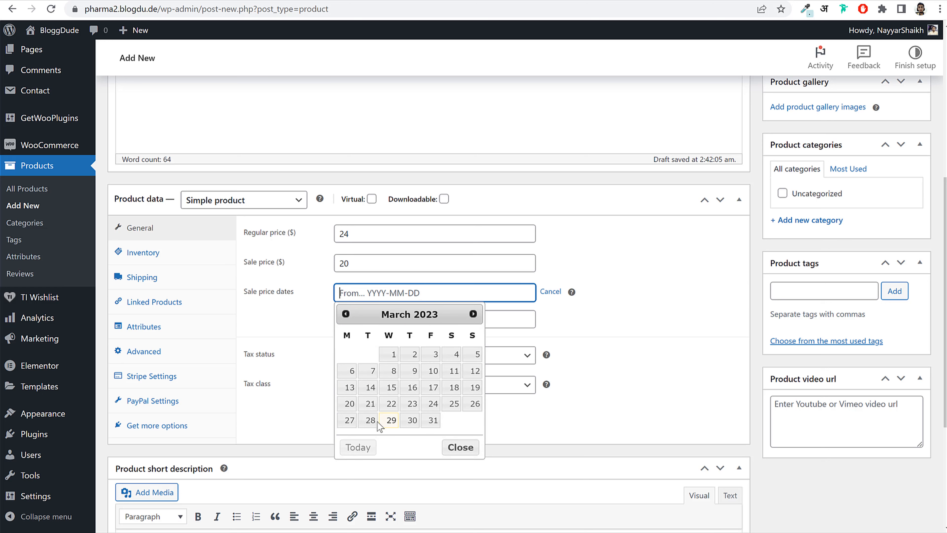
pyautogui.click(370, 420)
pyautogui.click(393, 293)
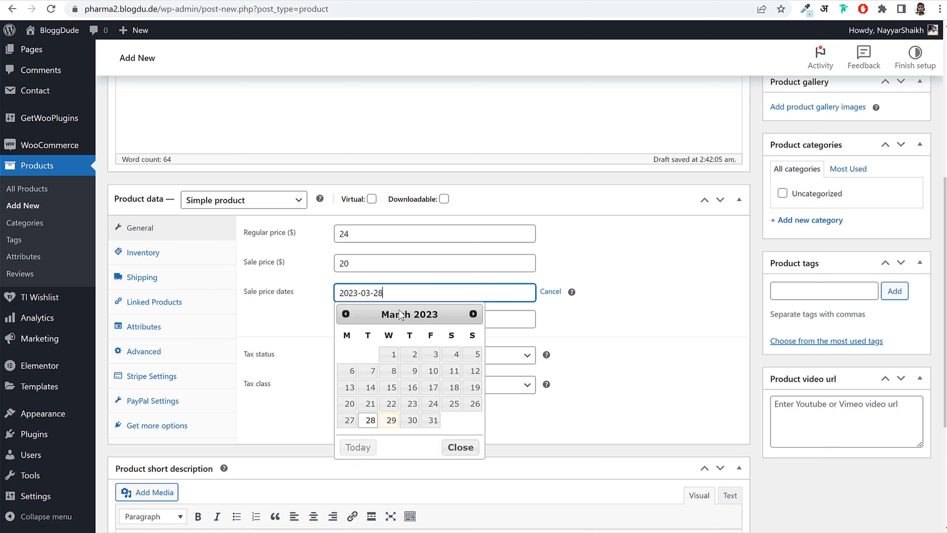
pyautogui.click(514, 319)
pyautogui.click(432, 448)
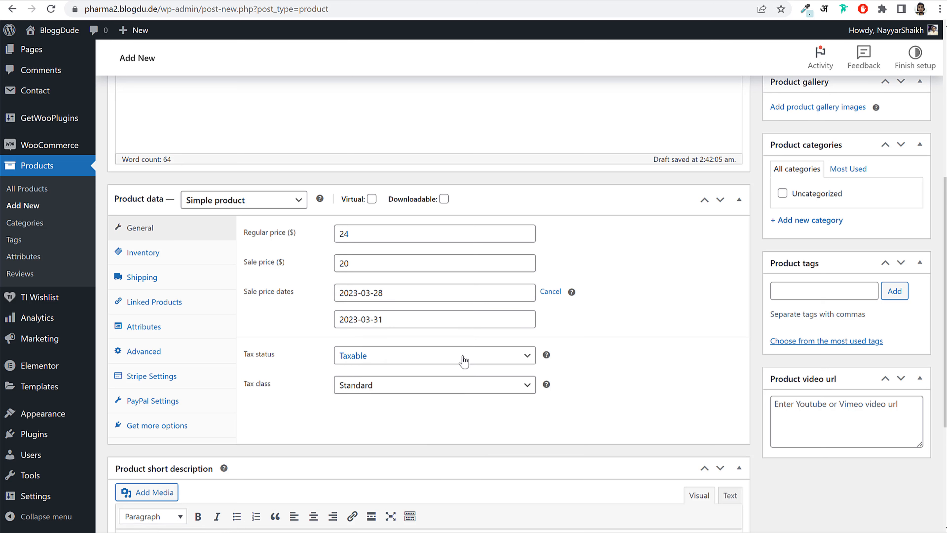
# - Keep the tax status Taxable and set the tax class to GST 12%
pyautogui.click(371, 358)
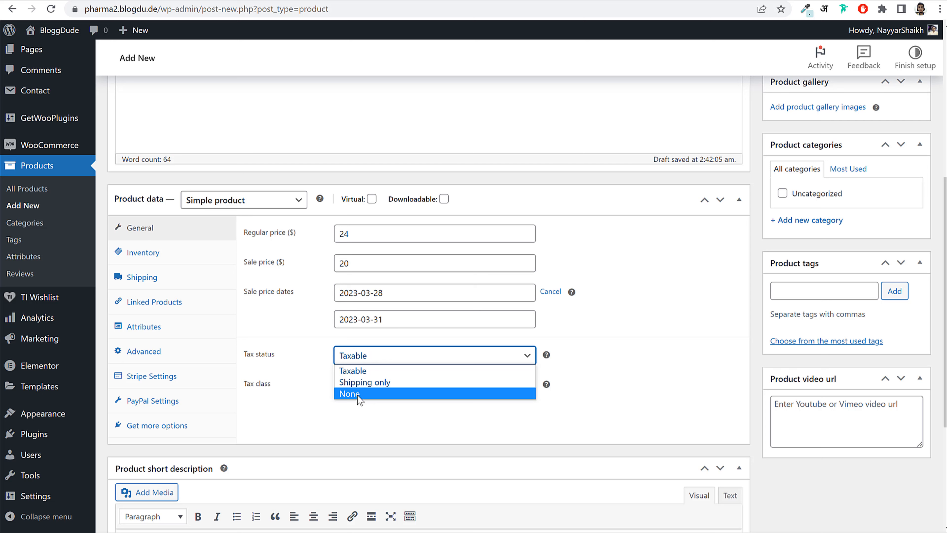
pyautogui.click(358, 394)
pyautogui.click(374, 357)
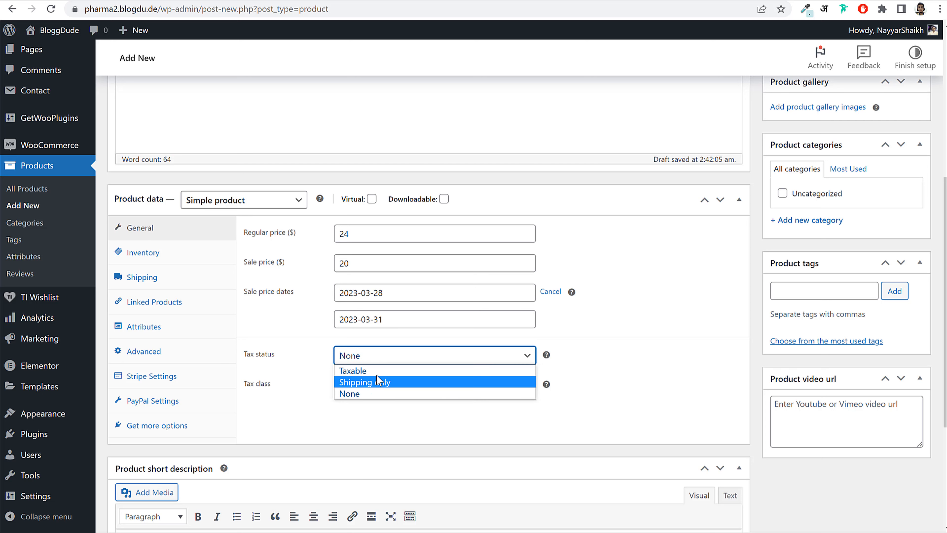
pyautogui.click(375, 369)
pyautogui.moveTo(265, 390); pyautogui.dragTo(295, 394)
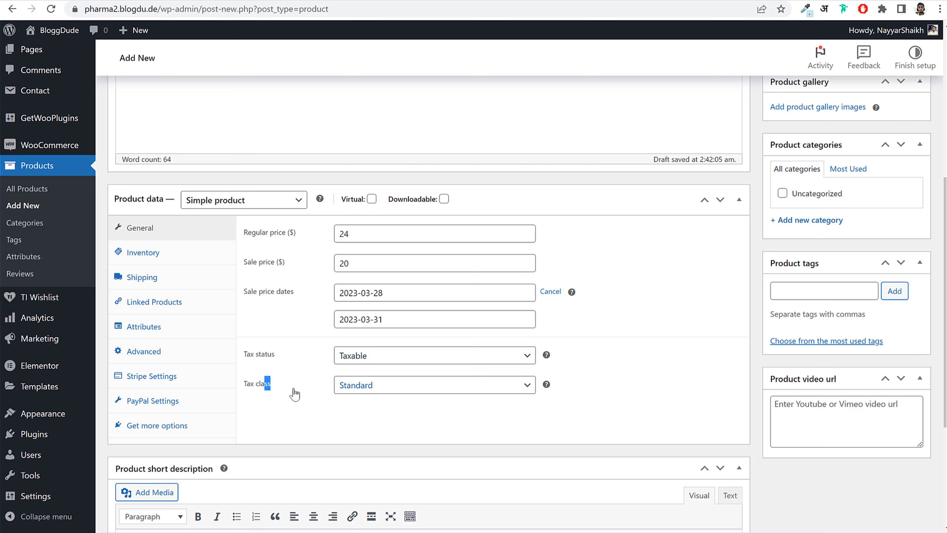
pyautogui.click(360, 386)
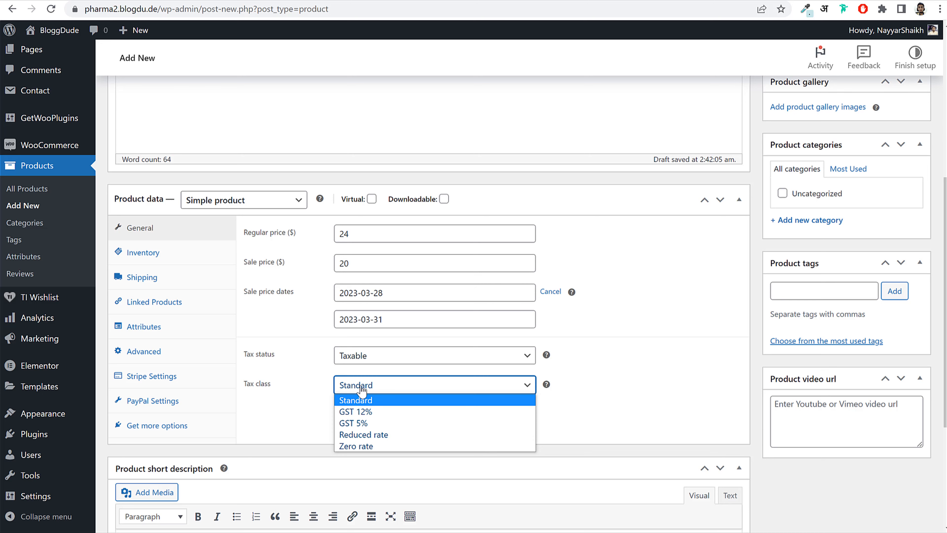
pyautogui.click(385, 415)
pyautogui.click(423, 416)
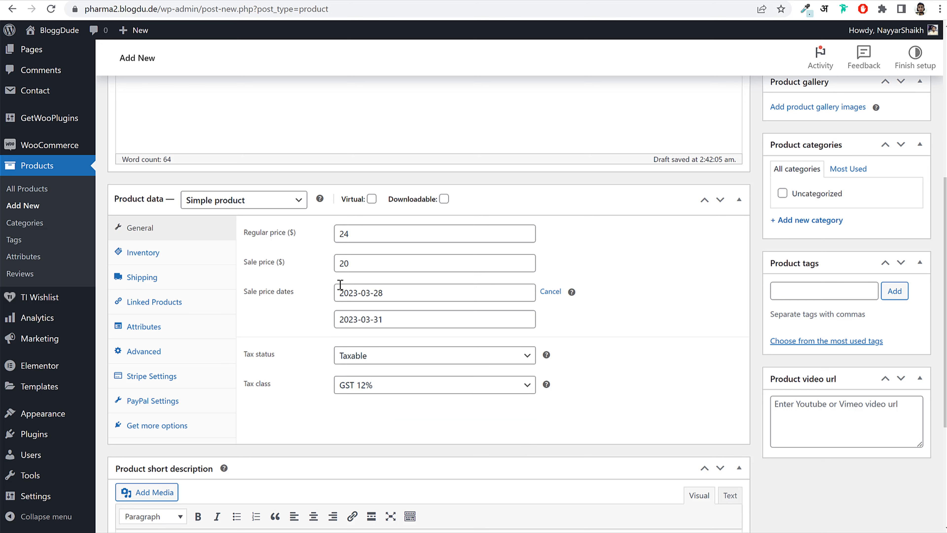
pyautogui.click(179, 259)
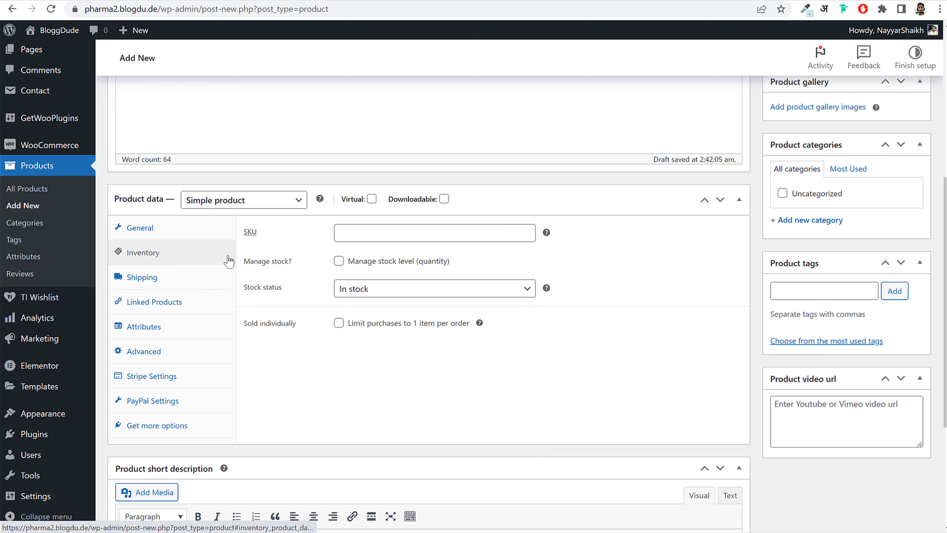
# - Enter SKU BPM0001 and keep the stock status In stock
pyautogui.click(369, 234)
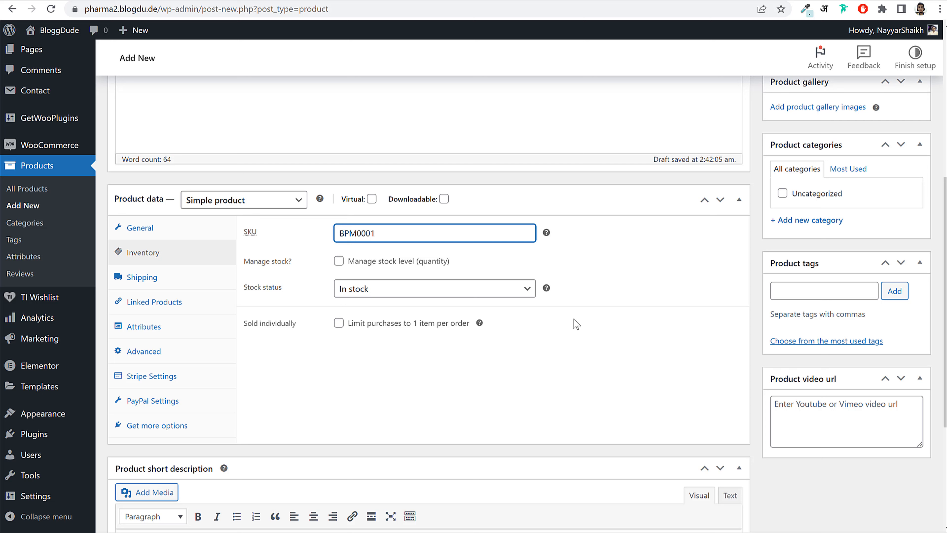
pyautogui.click(182, 282)
pyautogui.click(180, 251)
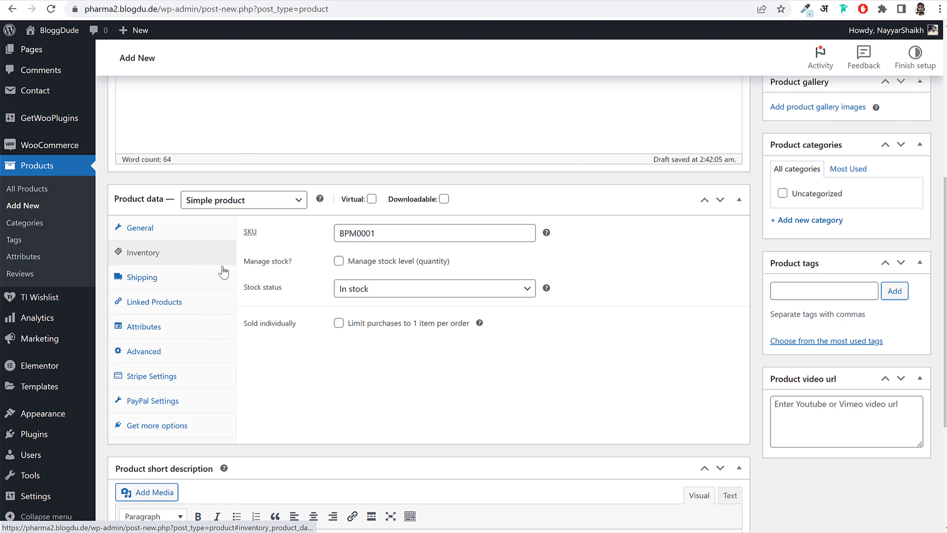
pyautogui.click(376, 293)
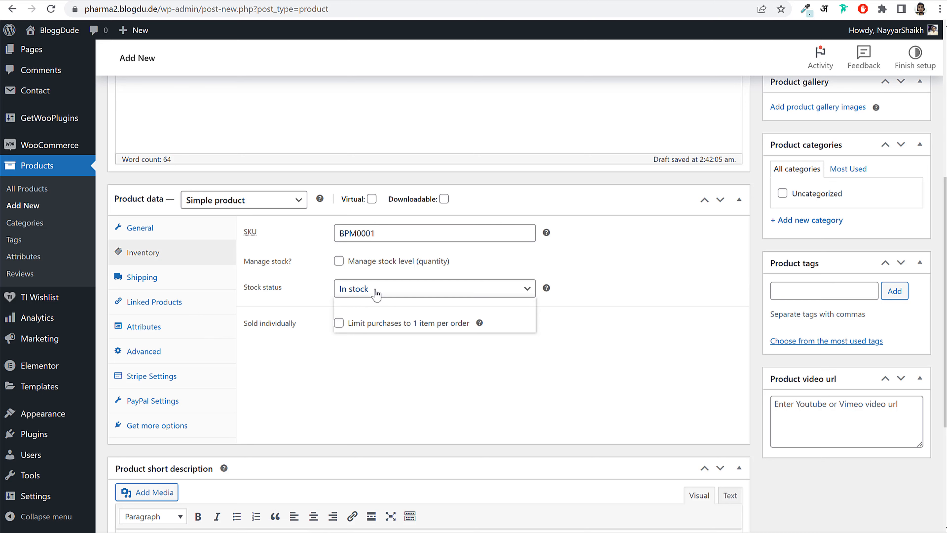
pyautogui.click(352, 261)
# - Turn on stock management with a stock quantity of 50
pyautogui.click(339, 261)
pyautogui.moveTo(353, 287); pyautogui.dragTo(317, 300)
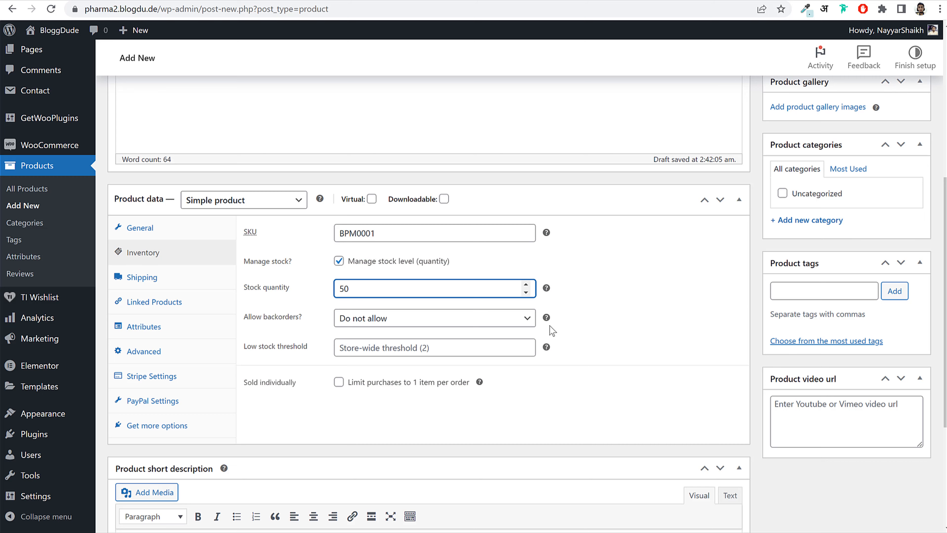
pyautogui.moveTo(349, 289); pyautogui.dragTo(308, 292)
pyautogui.click(617, 279)
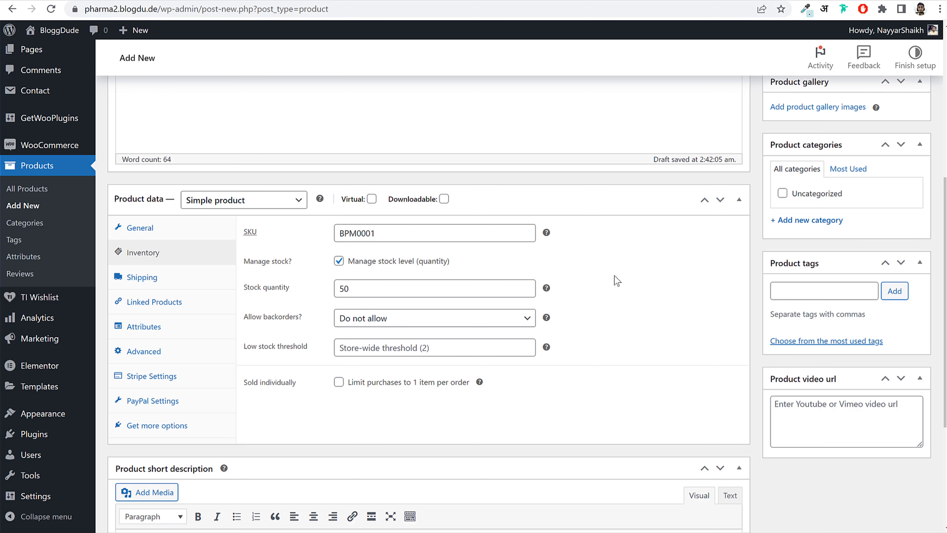
pyautogui.scroll(8, 610, 378)
pyautogui.scroll(-8, 431, 149)
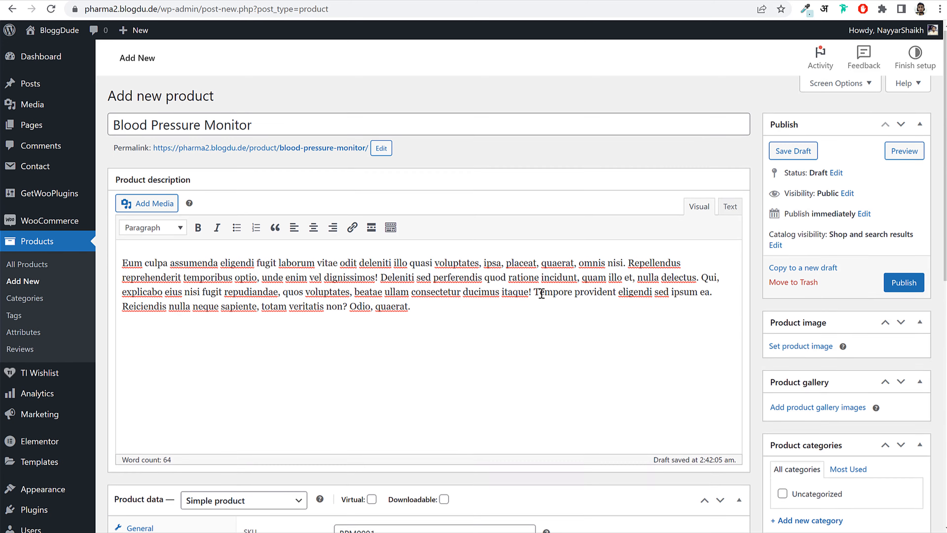
pyautogui.doubleClick(360, 290)
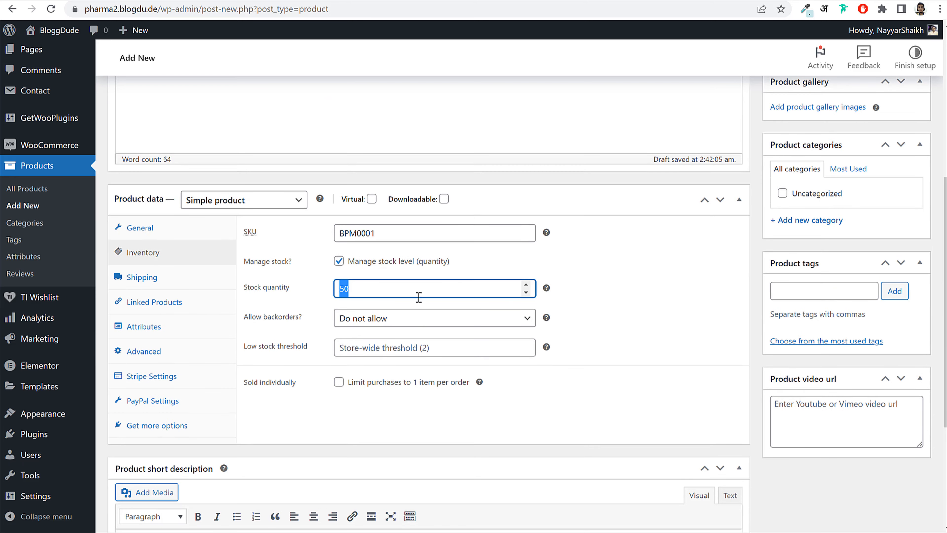
pyautogui.click(637, 298)
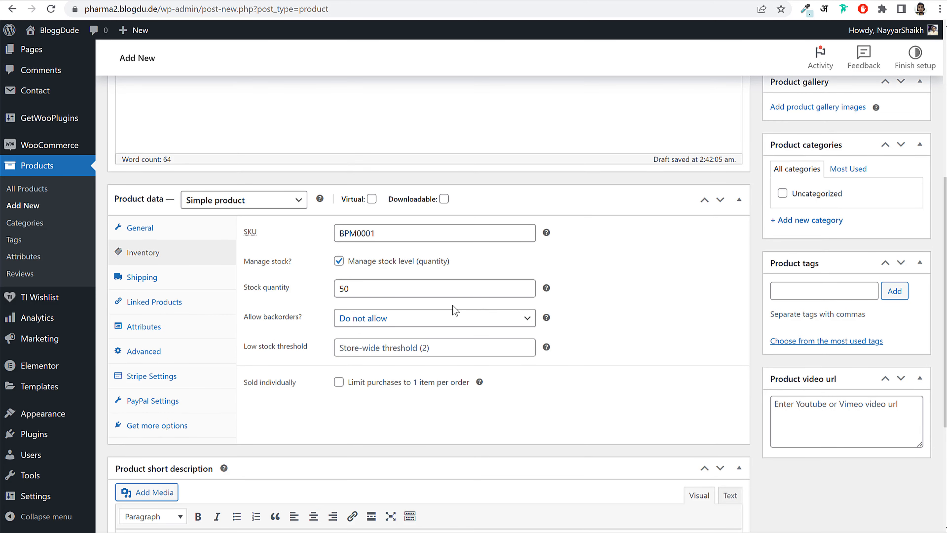
# - Set the low-stock threshold to 5 and allow backorders with customer notification
pyautogui.click(369, 348)
pyautogui.moveTo(244, 348); pyautogui.dragTo(317, 353)
pyautogui.click(390, 348)
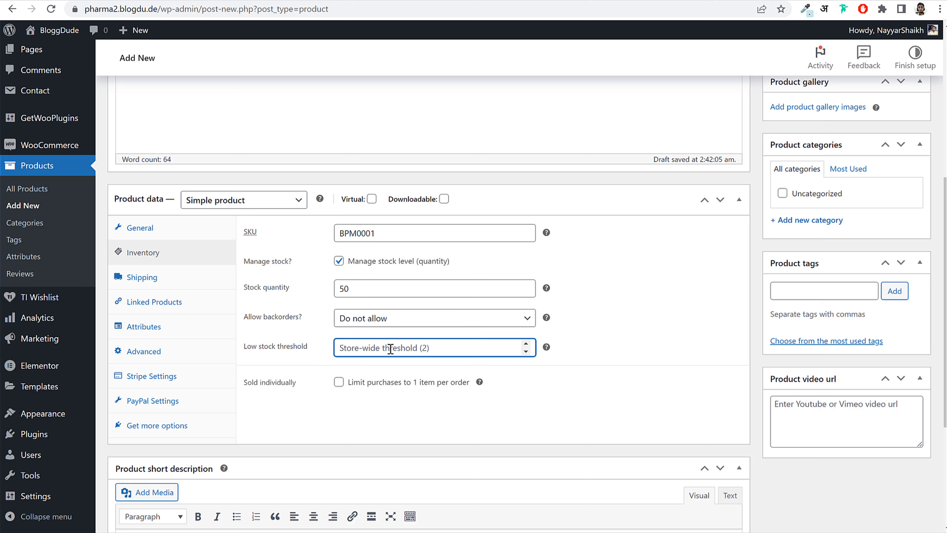
pyautogui.write('5')
pyautogui.moveTo(379, 347); pyautogui.dragTo(293, 356)
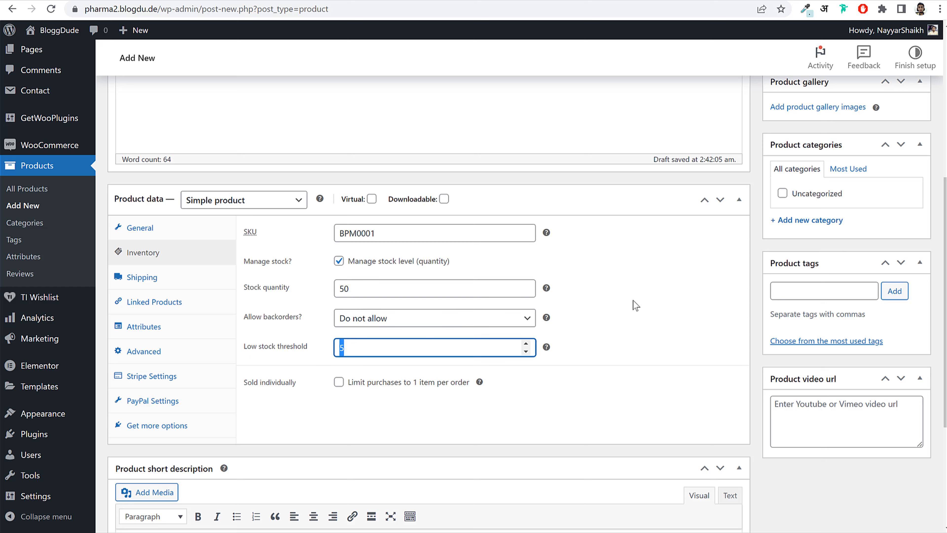
pyautogui.click(641, 300)
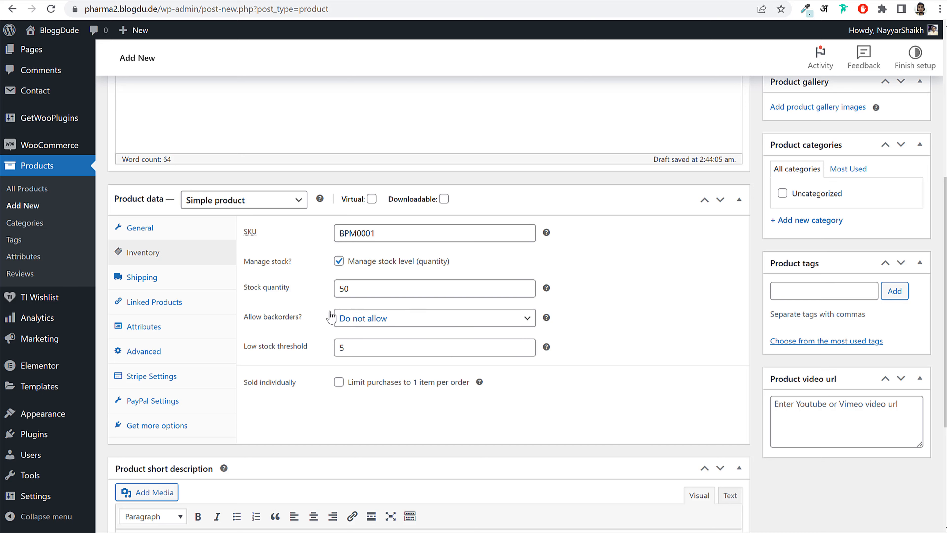
pyautogui.click(365, 321)
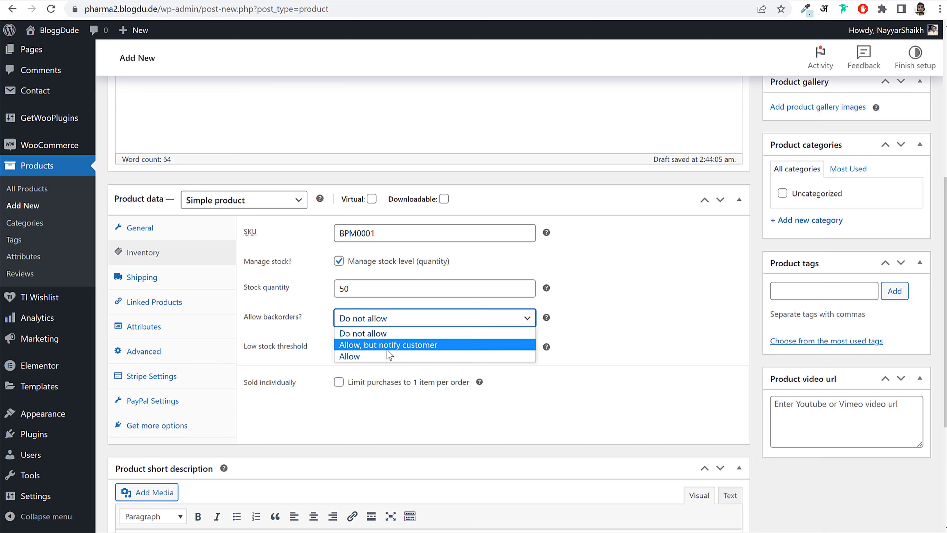
pyautogui.click(388, 345)
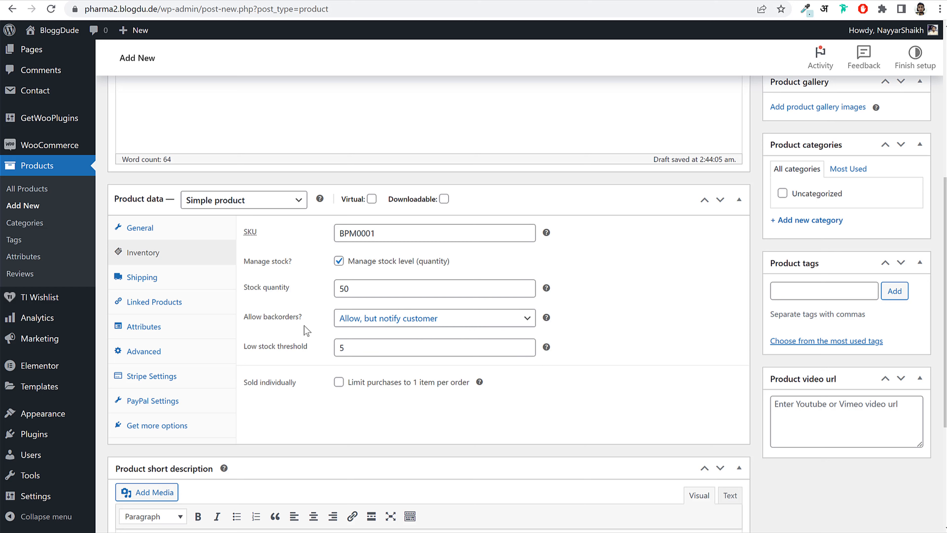
pyautogui.moveTo(249, 319); pyautogui.dragTo(301, 320)
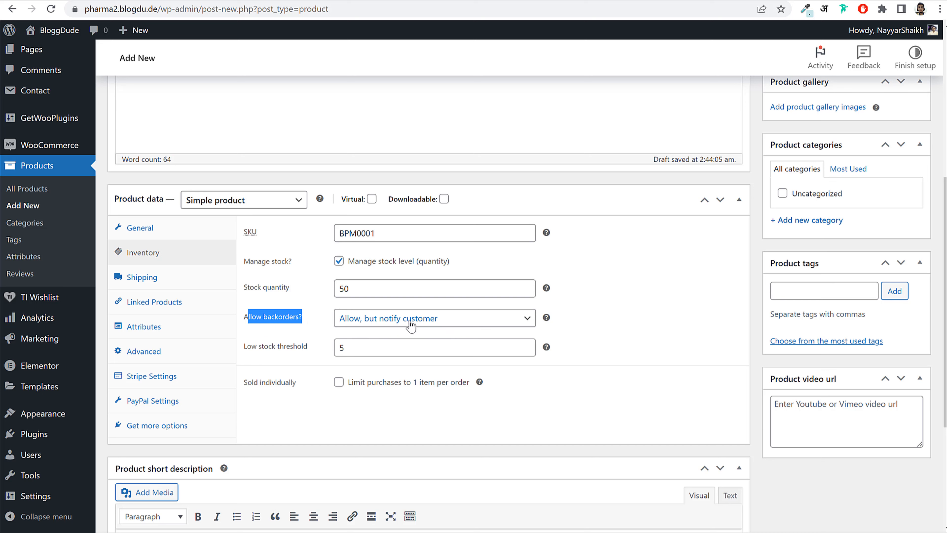
pyautogui.click(196, 285)
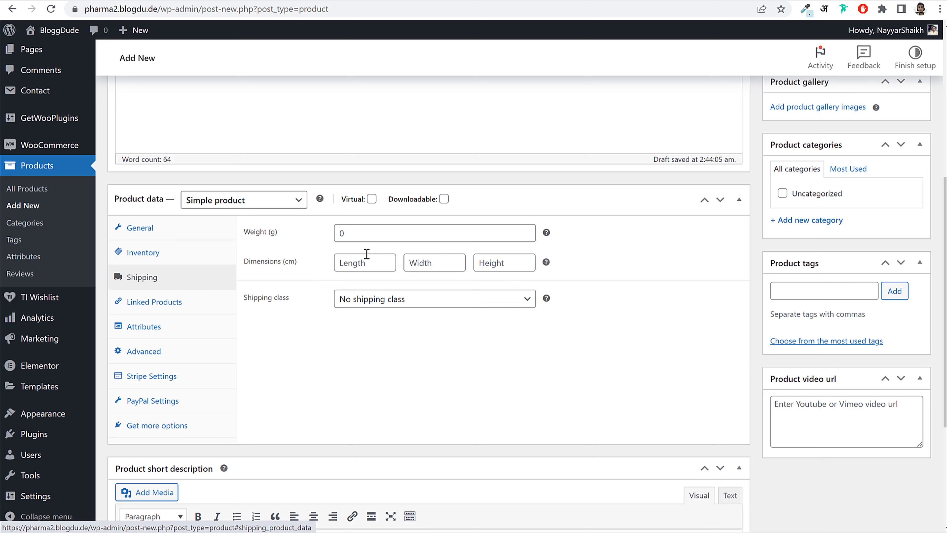
# - Enter weight 250 g and dimensions 40 × 40 × 40 cm, keeping no shipping class
pyautogui.click(359, 235)
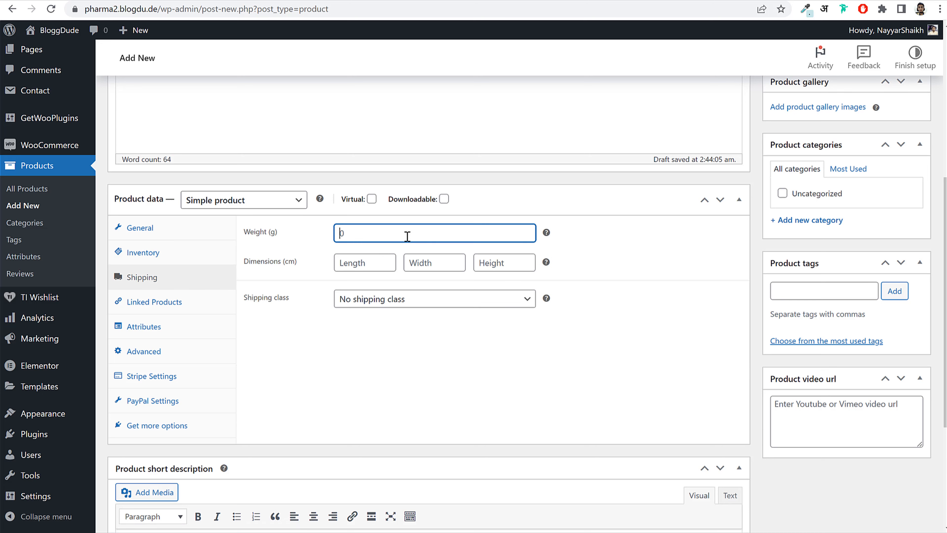
pyautogui.click(366, 273)
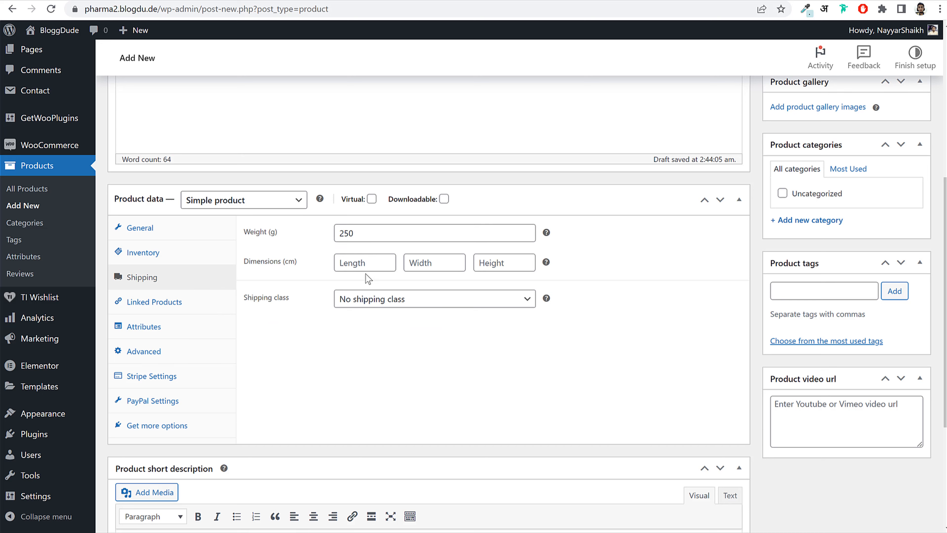
pyautogui.click(369, 270)
pyautogui.write('40')
pyautogui.press('Tab')
pyautogui.write('40')
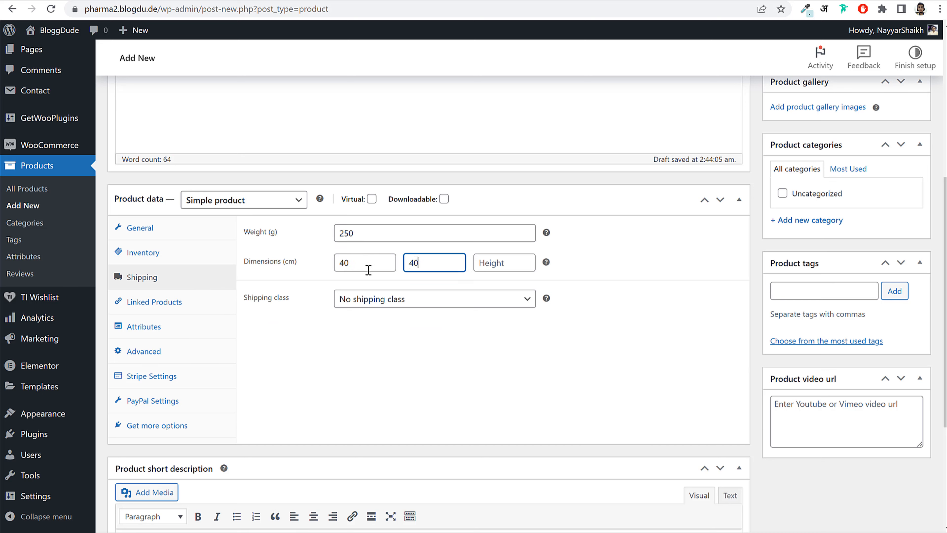
pyautogui.press('Tab')
pyautogui.write('40')
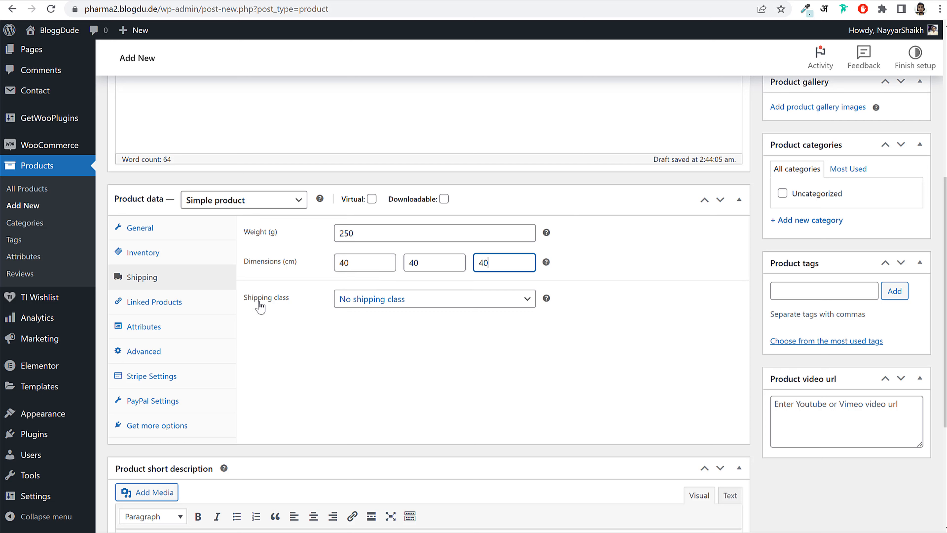
pyautogui.click(369, 301)
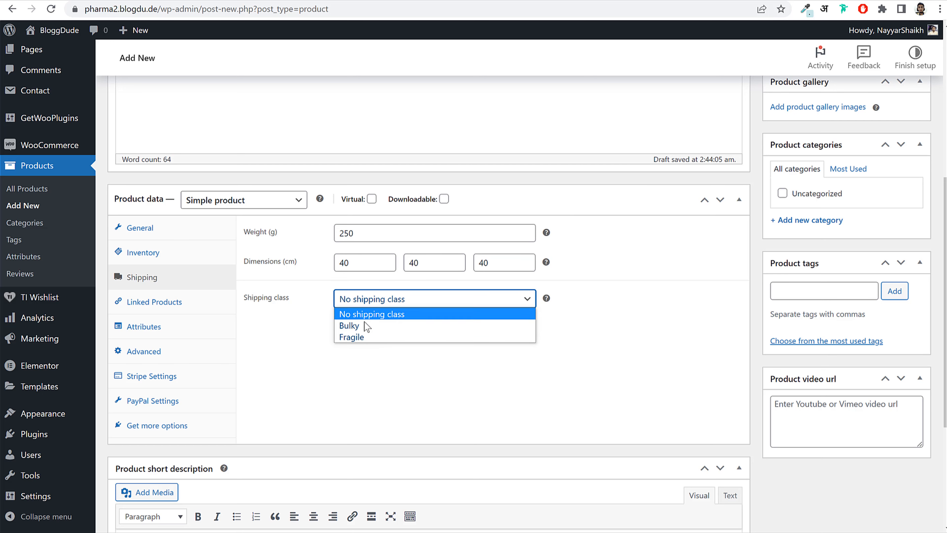
pyautogui.click(365, 314)
pyautogui.click(368, 301)
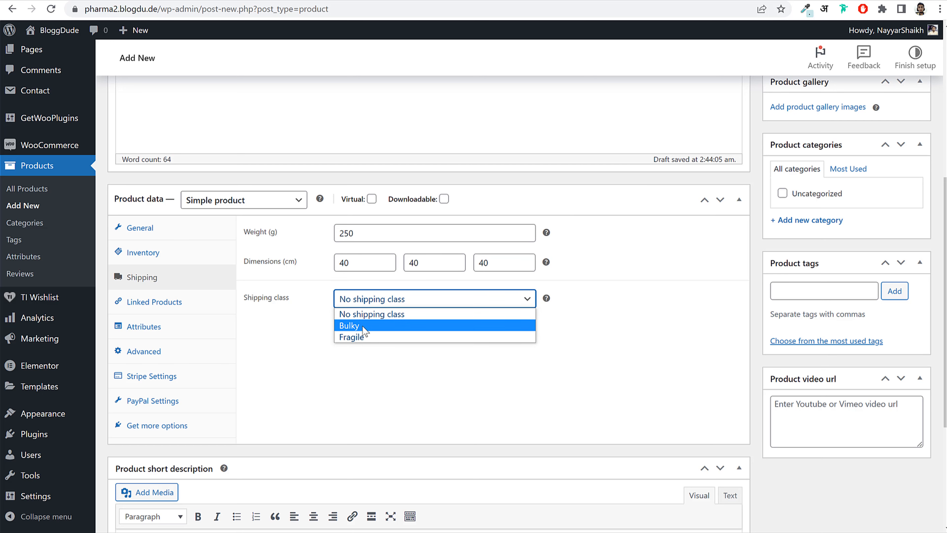
pyautogui.click(365, 314)
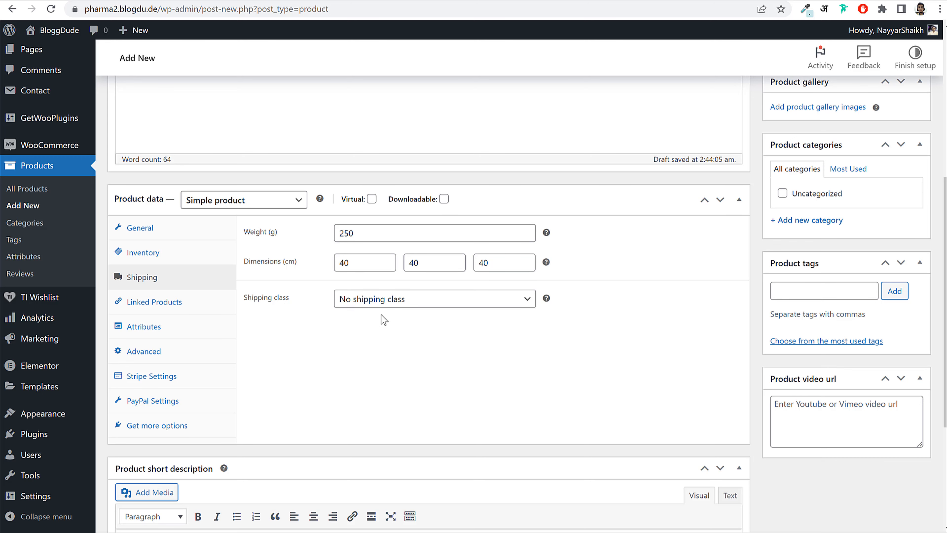
# - Copy the description paragraph into the Product short description
pyautogui.scroll(-5, 384, 302)
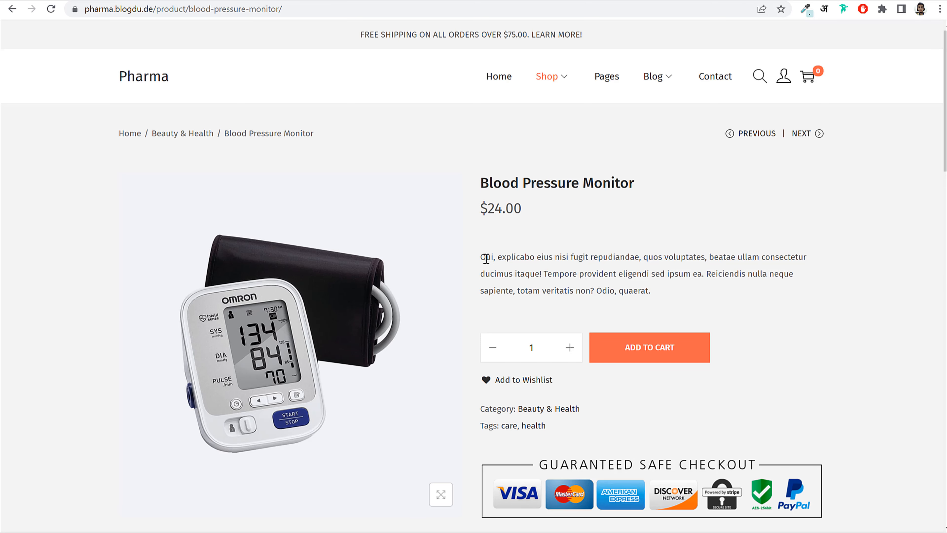
pyautogui.moveTo(486, 258); pyautogui.dragTo(681, 293)
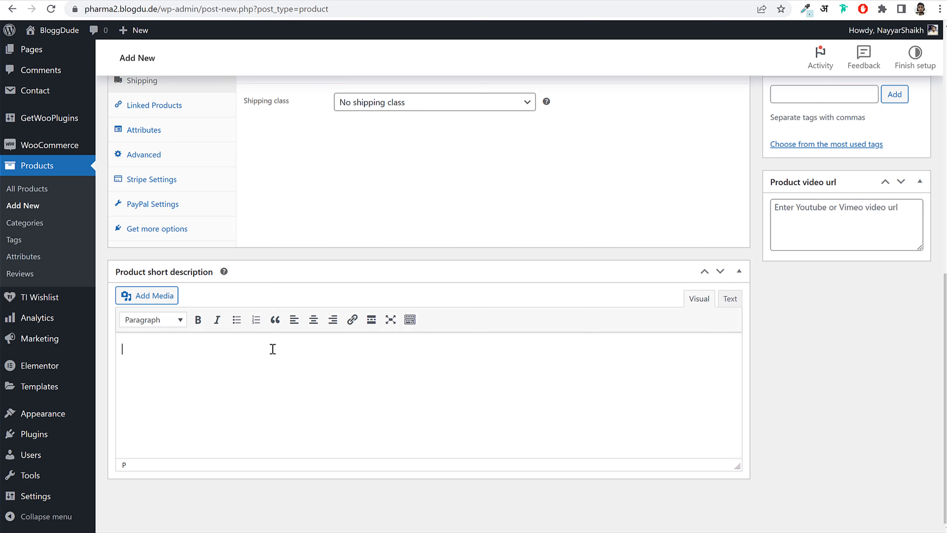
pyautogui.write('Qui, explicabo eius nisi fugit repudiandae, quos voluptates, beatae ullam consectetur ducimus itaque! Tempore provident eligendi sed ipsum ea. Reiciendis nulla neque sapiente, totam veritatis non? Odio, quaerat.')
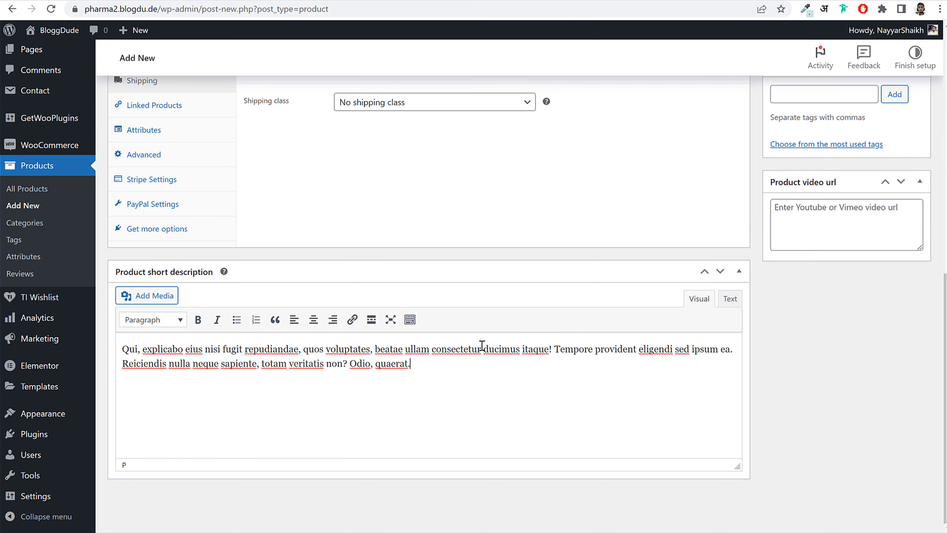
pyautogui.scroll(10, 481, 346)
pyautogui.scroll(-3, 841, 256)
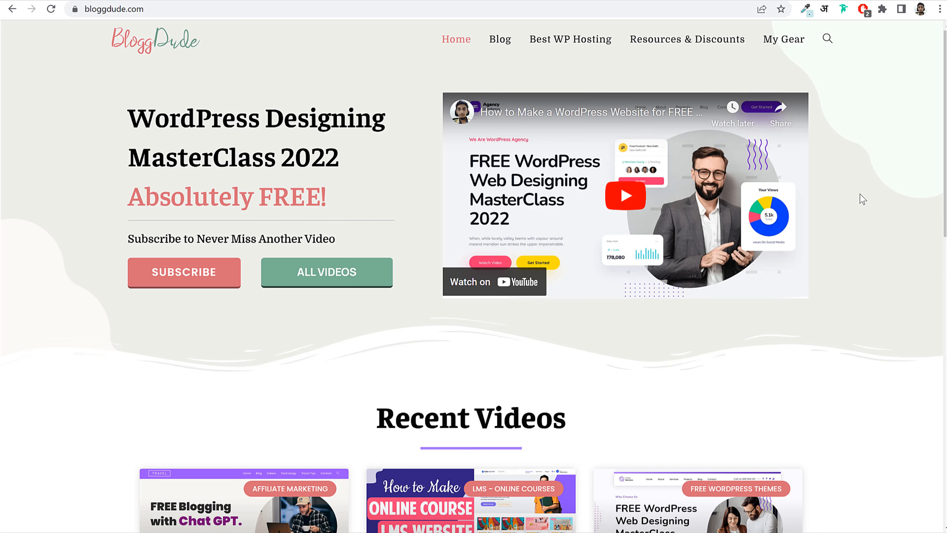
# - Open the BloggDude post about starting a free money-making blog with Chat GPT
pyautogui.scroll(-5, 862, 199)
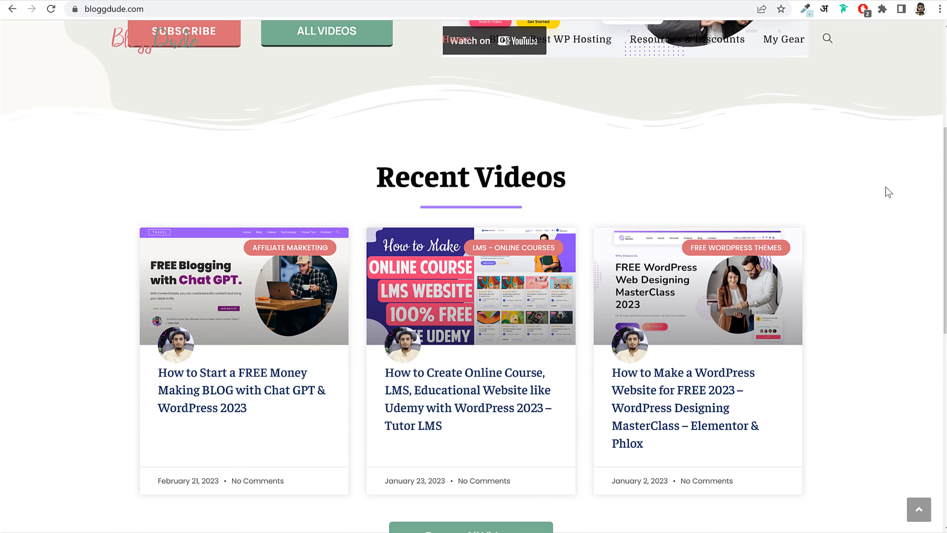
pyautogui.scroll(-3, 889, 192)
pyautogui.click(246, 234)
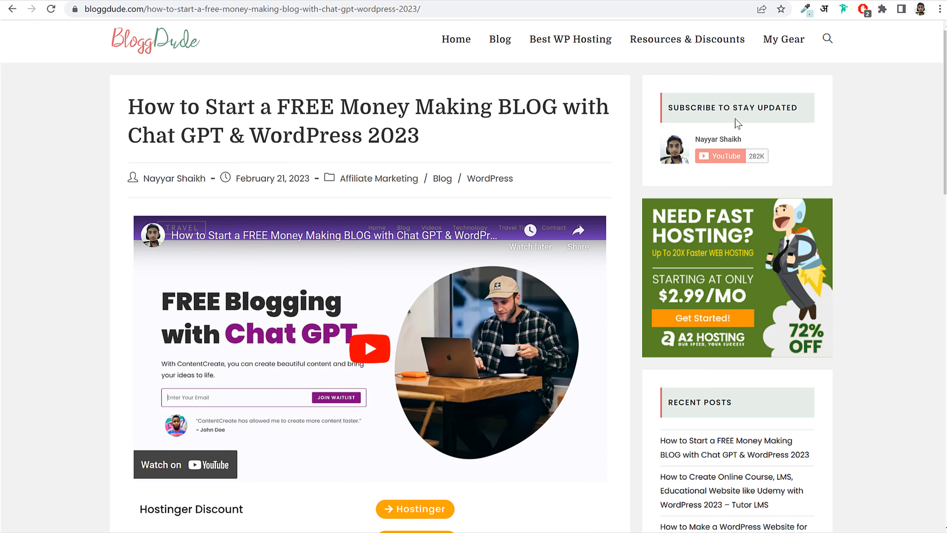
pyautogui.scroll(-2, 373, 242)
pyautogui.scroll(2, 358, 216)
pyautogui.moveTo(279, 103); pyautogui.dragTo(420, 129)
pyautogui.click(418, 124)
# - Scroll down the post to its Download Free Images line
pyautogui.scroll(-7, 518, 155)
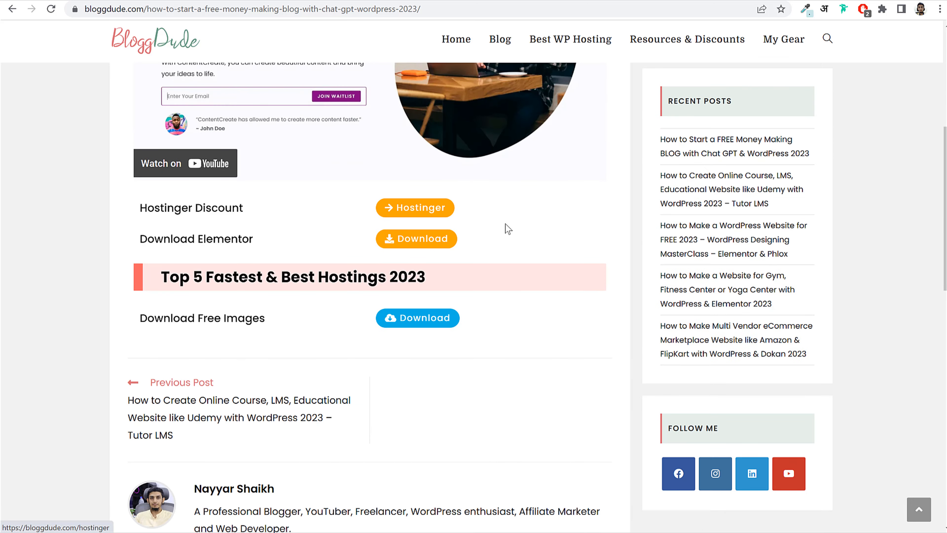
pyautogui.scroll(4, 454, 179)
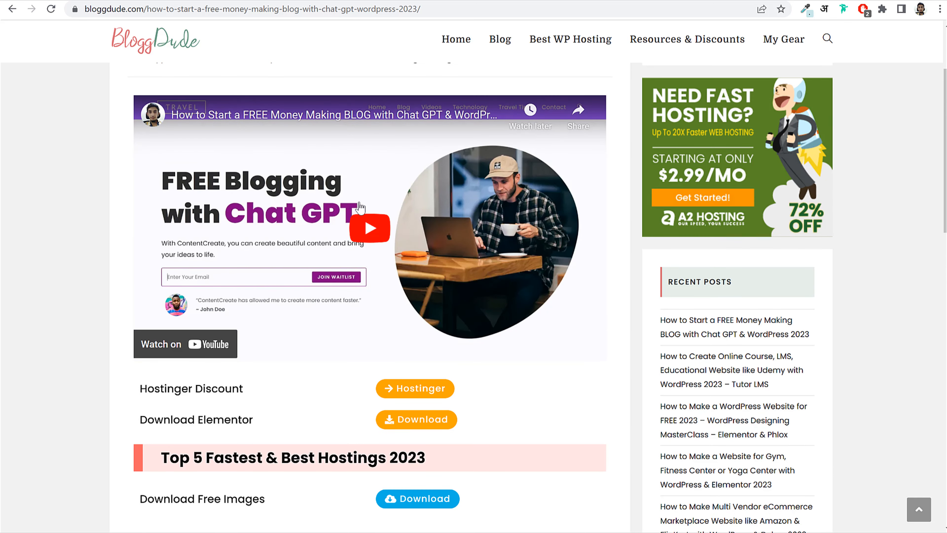
pyautogui.scroll(-4, 349, 224)
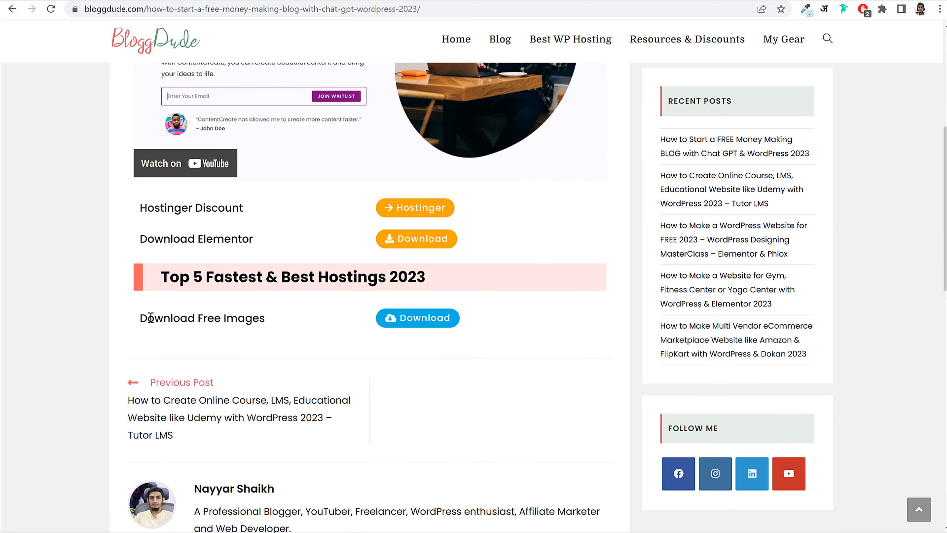
pyautogui.moveTo(150, 318); pyautogui.dragTo(281, 318)
pyautogui.click(286, 321)
# - Go to the Pharma > Media folder and select the Blood Pressure Monitor image
pyautogui.click(261, 531)
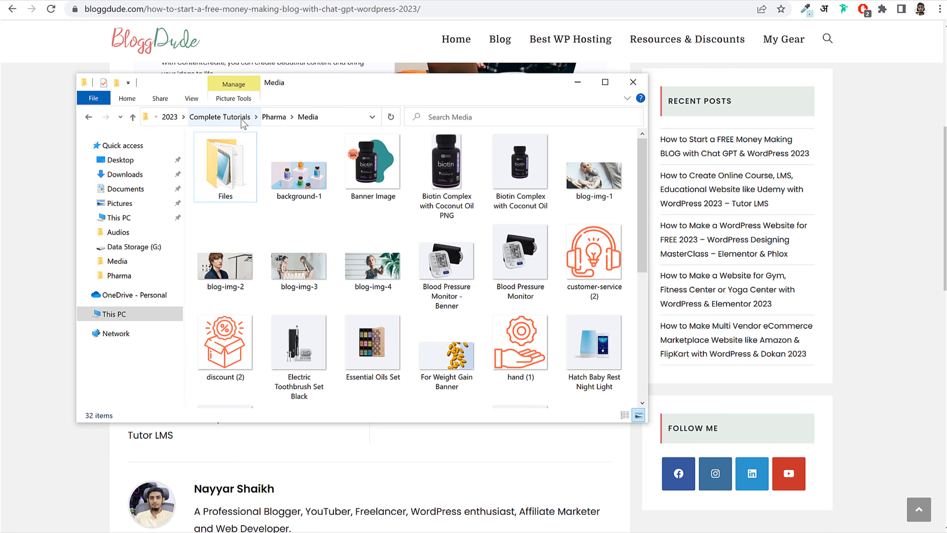
pyautogui.click(266, 116)
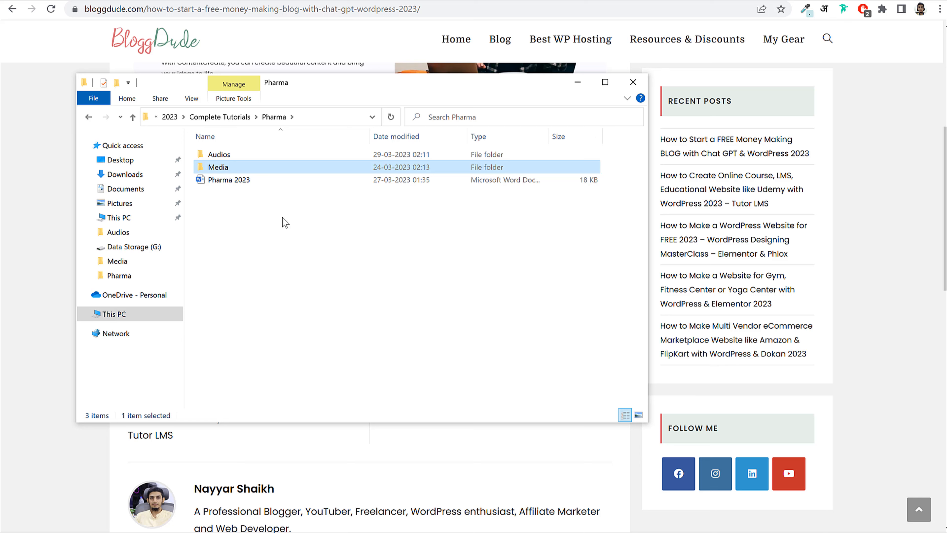
pyautogui.doubleClick(256, 166)
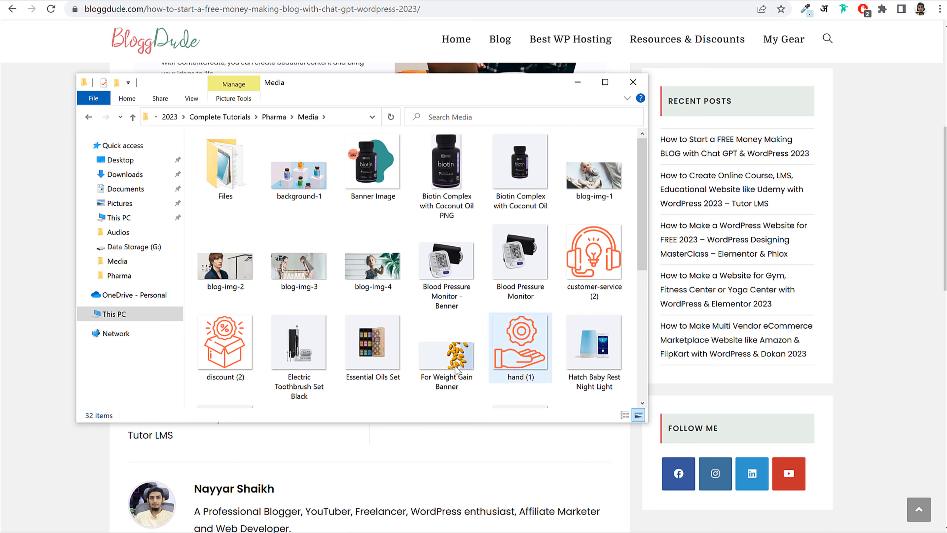
pyautogui.scroll(-5, 366, 279)
pyautogui.scroll(5, 258, 179)
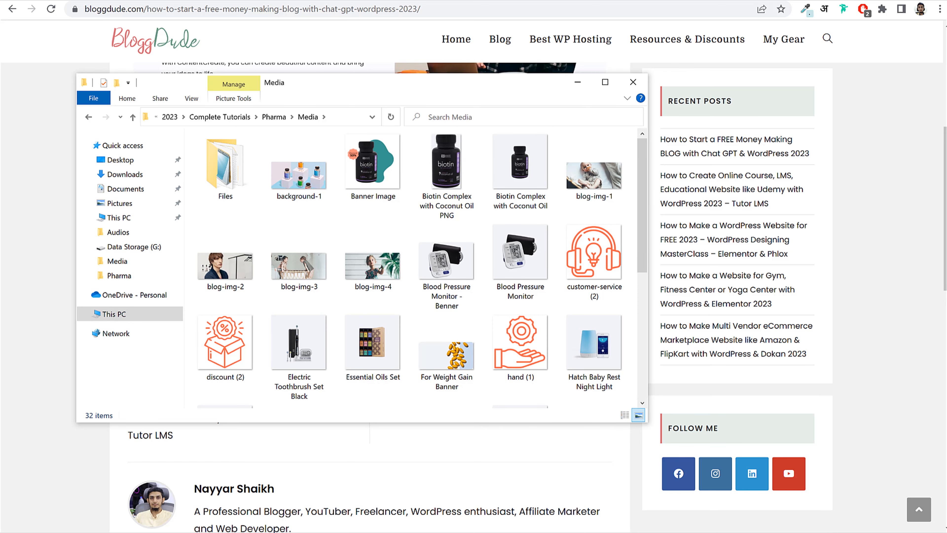
pyautogui.click(463, 272)
pyautogui.click(538, 266)
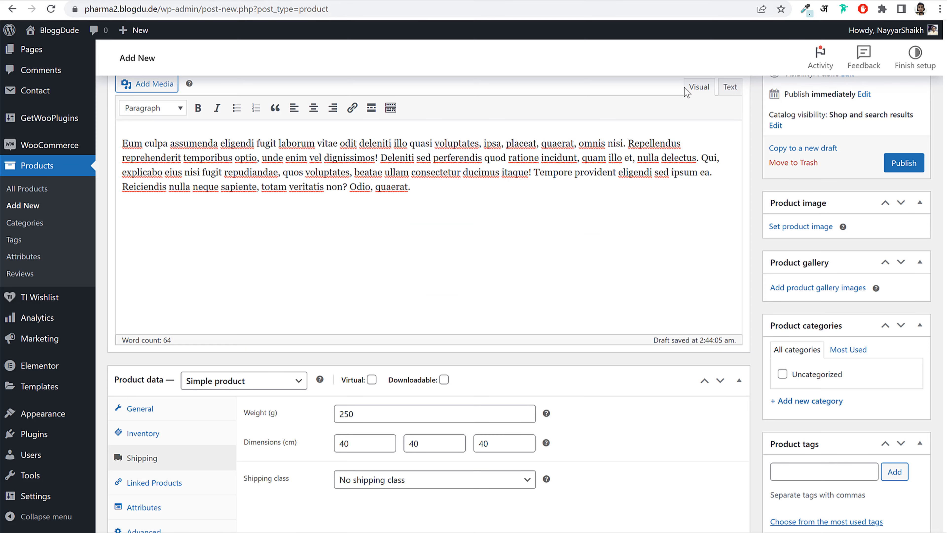
pyautogui.scroll(-5, 801, 130)
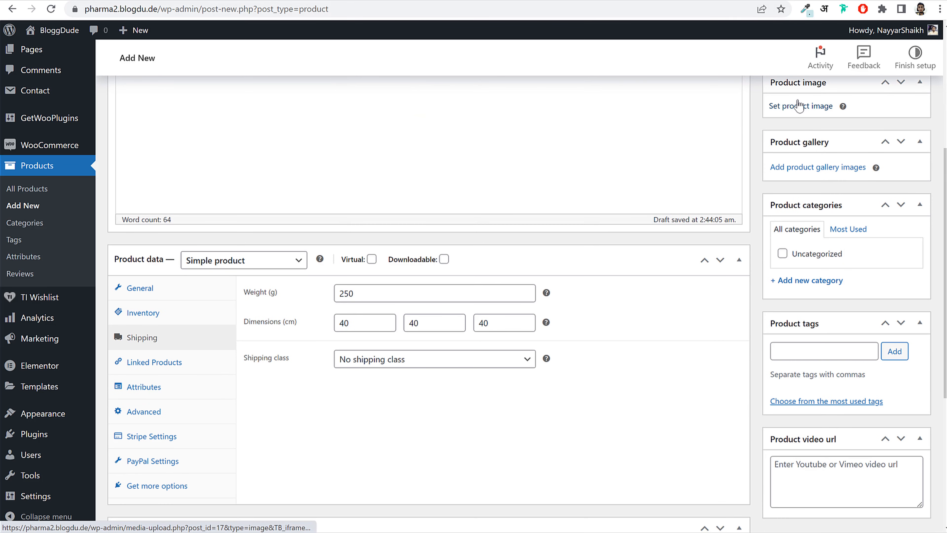
# - Upload Blood Pressure Monitor.jpg as the product image, then begin adding a new category
pyautogui.click(798, 106)
pyautogui.click(71, 80)
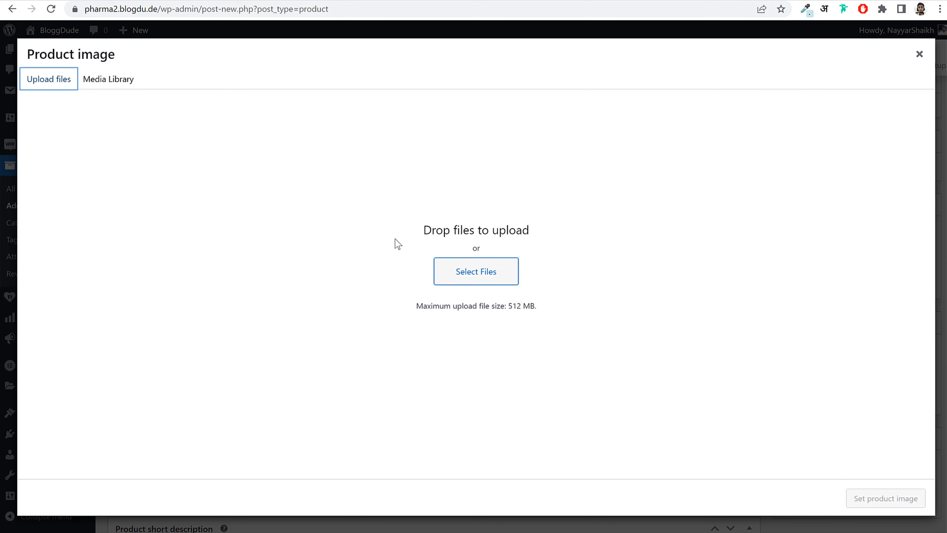
pyautogui.click(461, 274)
pyautogui.doubleClick(247, 121)
pyautogui.scroll(-3, 435, 218)
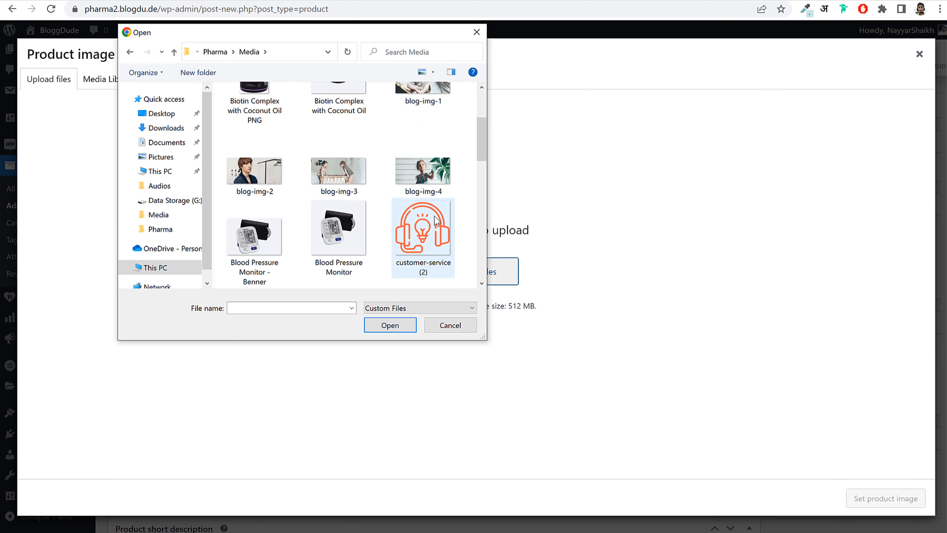
pyautogui.click(339, 230)
pyautogui.click(389, 325)
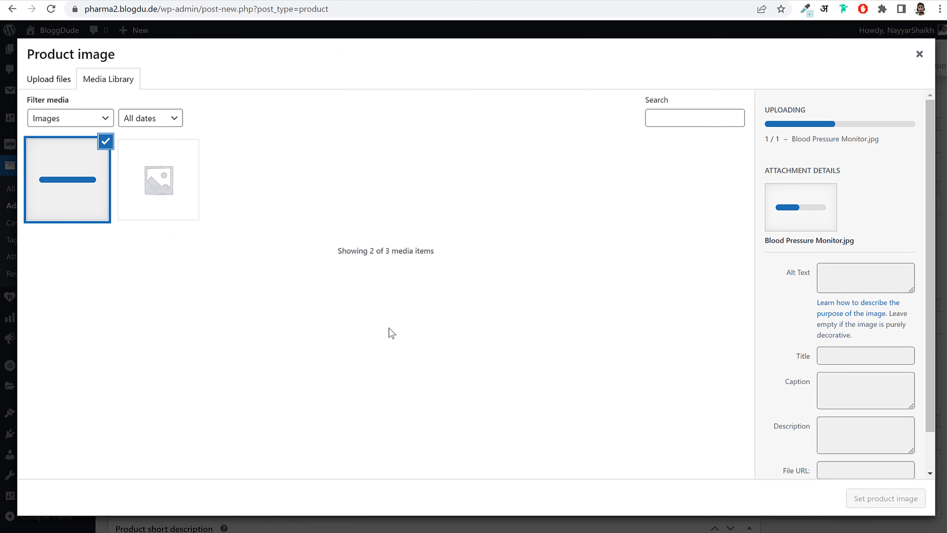
pyautogui.click(885, 498)
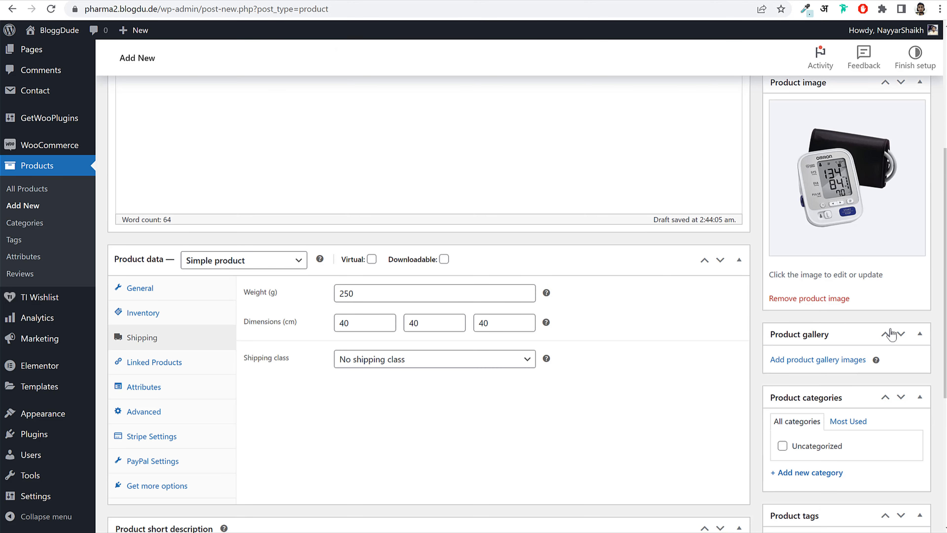
pyautogui.scroll(-5, 891, 335)
pyautogui.click(807, 290)
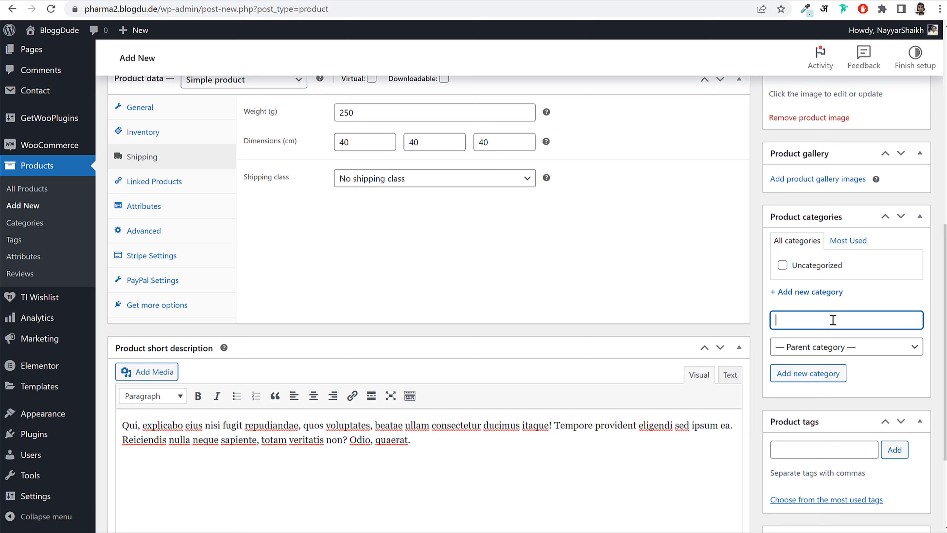
# - Create the new 'Digital Product' product category
pyautogui.write('Digital Product')
pyautogui.click(814, 378)
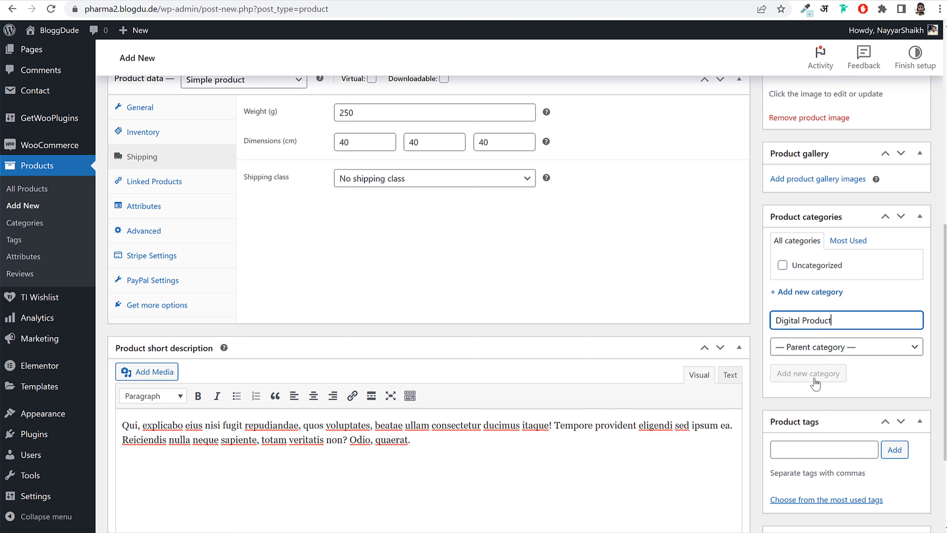
# - Publish the Blood Pressure Monitor product from the Publish box
pyautogui.scroll(8, 611, 275)
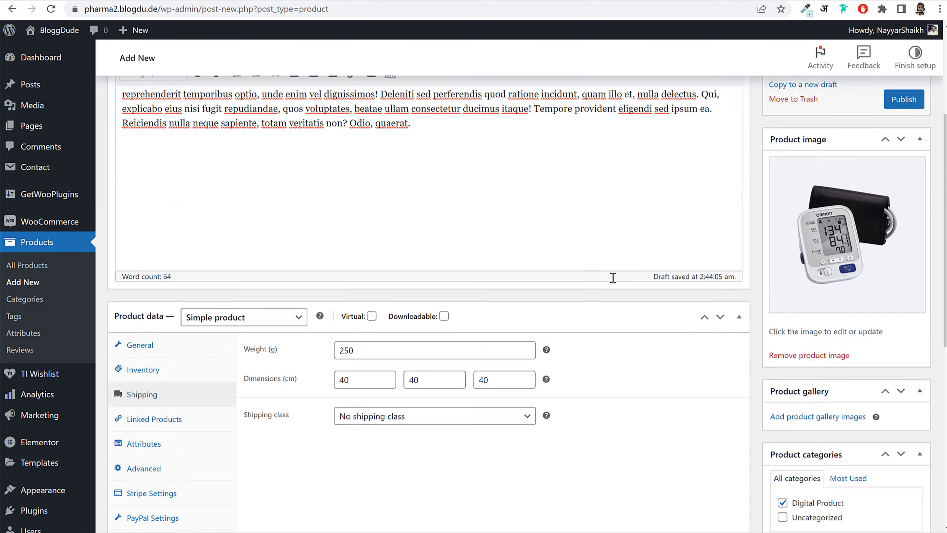
pyautogui.scroll(-8, 535, 254)
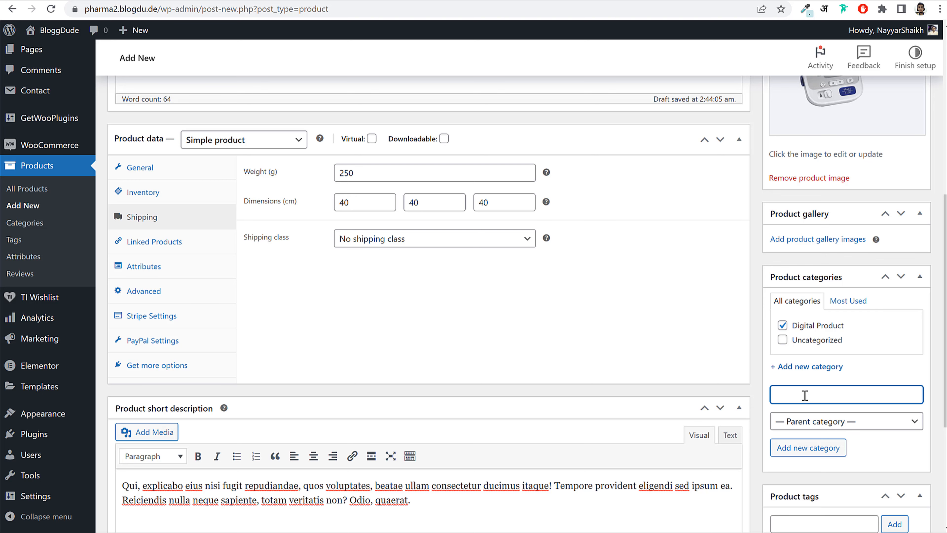
pyautogui.scroll(-3, 766, 357)
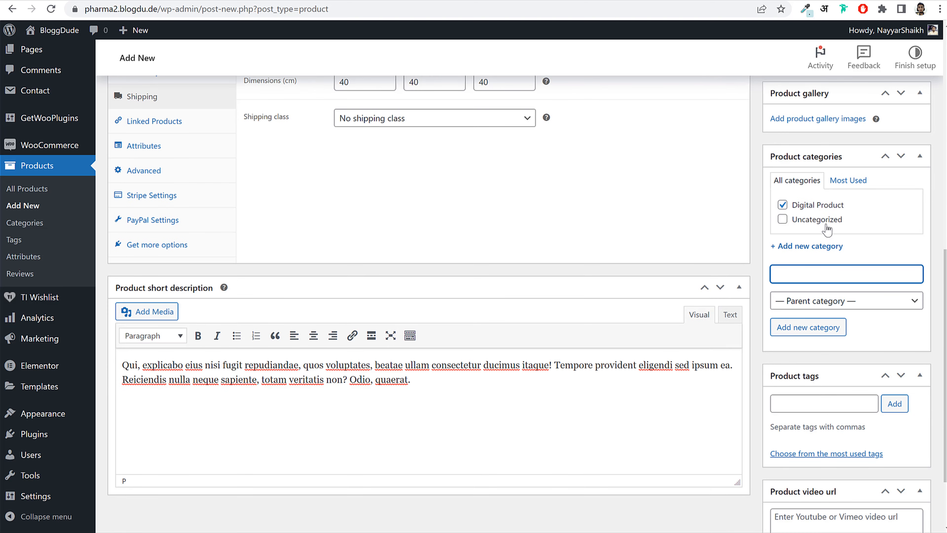
pyautogui.scroll(-2, 847, 373)
pyautogui.scroll(8, 856, 359)
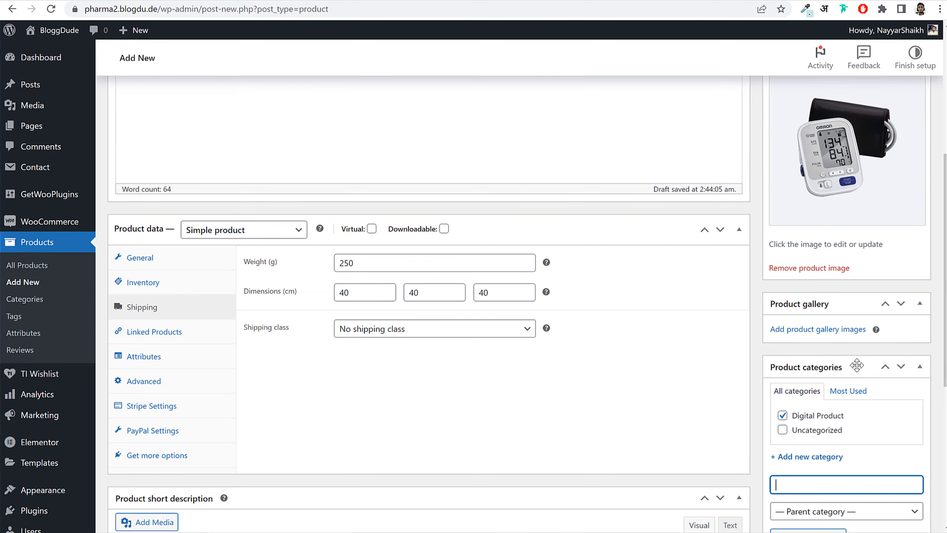
pyautogui.scroll(7, 857, 366)
pyautogui.click(909, 284)
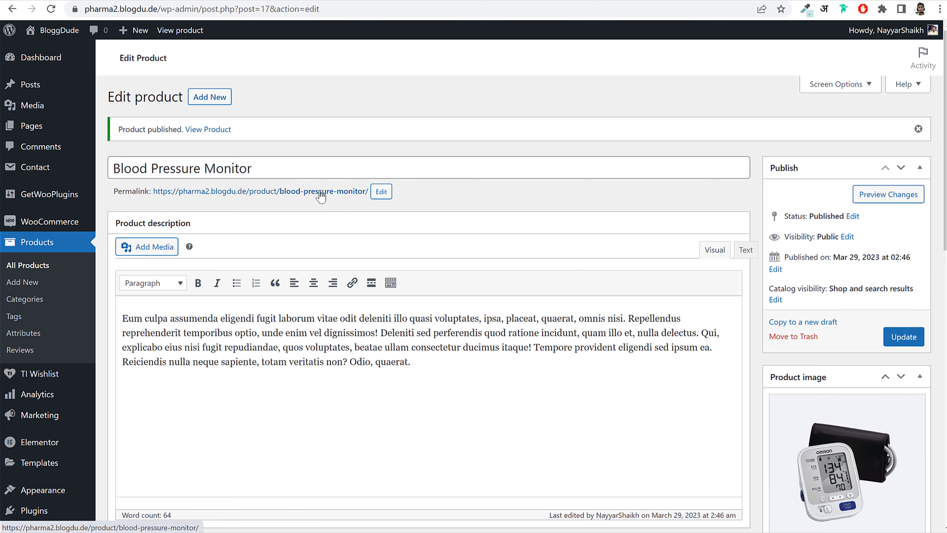
# - Open the published product's permalink in a new tab and review its low-stock notice
pyautogui.rightClick(321, 194)
pyautogui.click(358, 208)
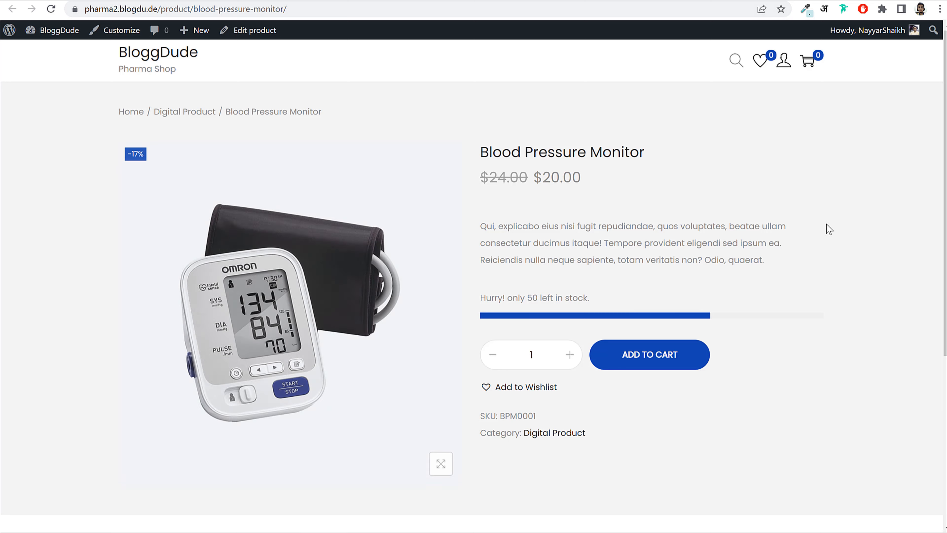
pyautogui.moveTo(480, 304); pyautogui.dragTo(601, 301)
pyautogui.click(601, 301)
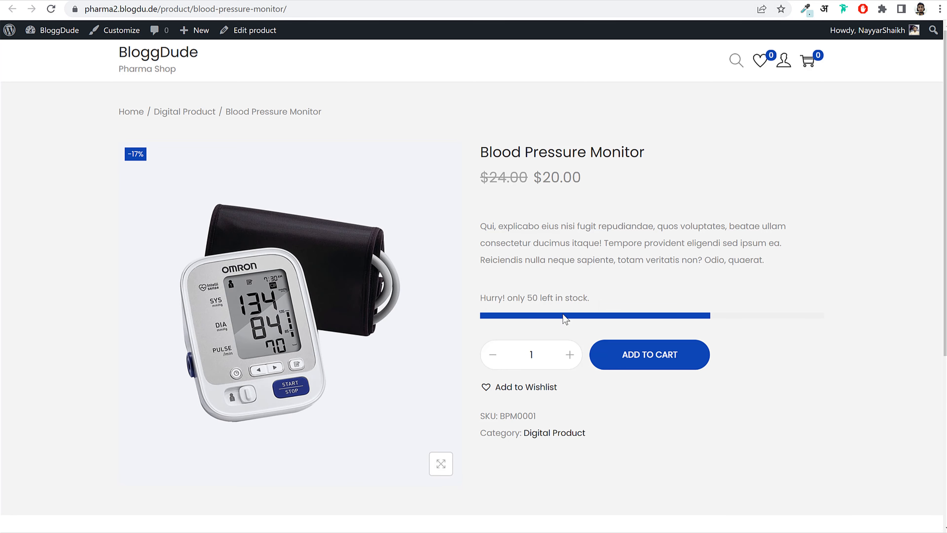
pyautogui.scroll(-7, 604, 391)
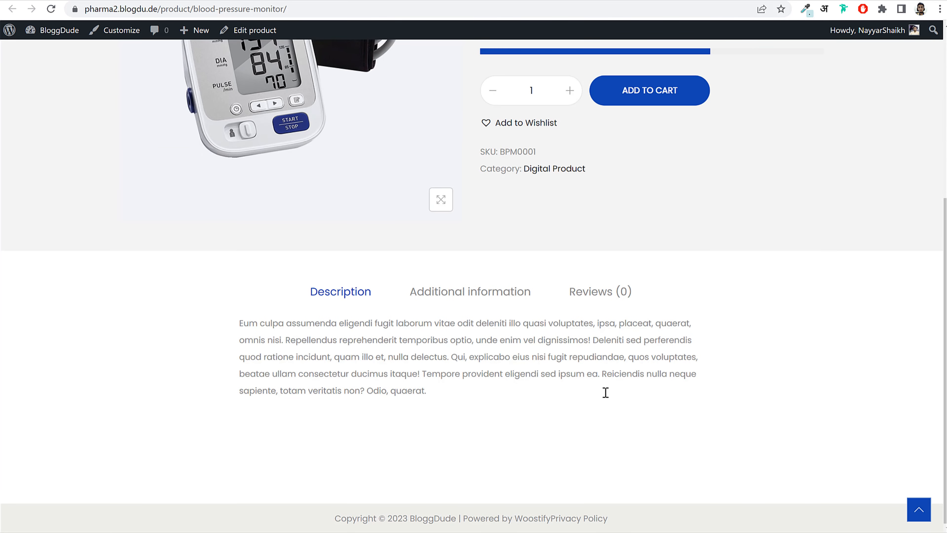
pyautogui.scroll(7, 605, 392)
# - Close that tab and reload the Pharma demo store tab
pyautogui.hotkey('ctrl', 'w')
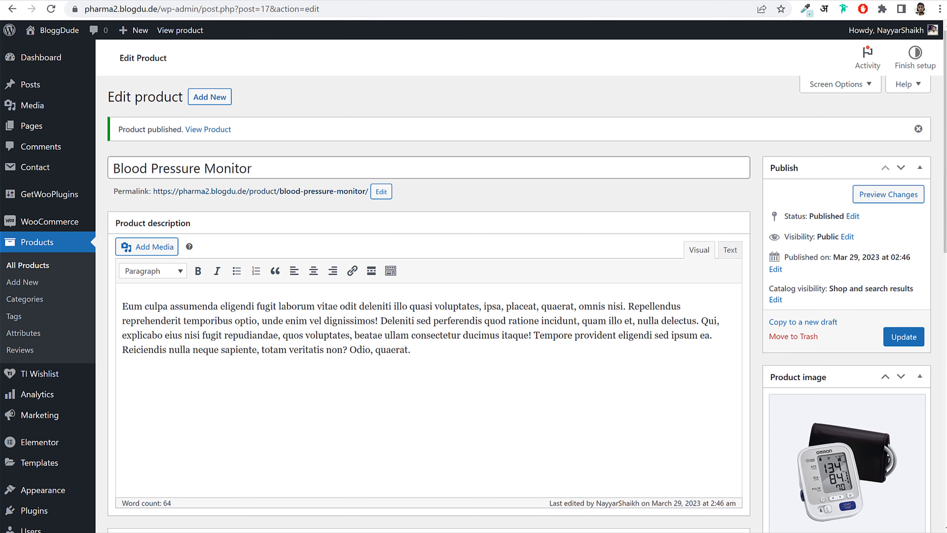
pyautogui.hotkey('ctrl', 'Tab')
pyautogui.press('F5')
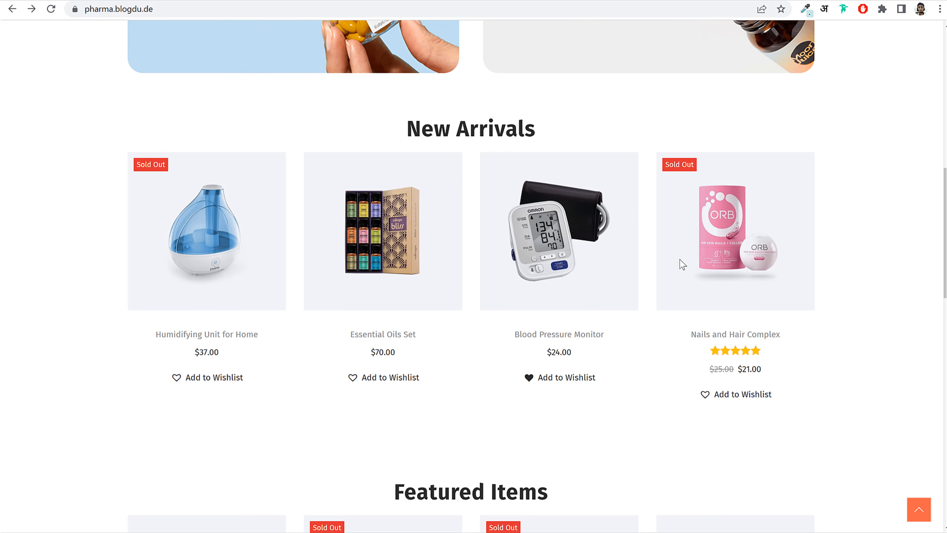
# - Open the demo store's Shop and go to Biotin Complex with Coconut Oil
pyautogui.scroll(-10, 678, 260)
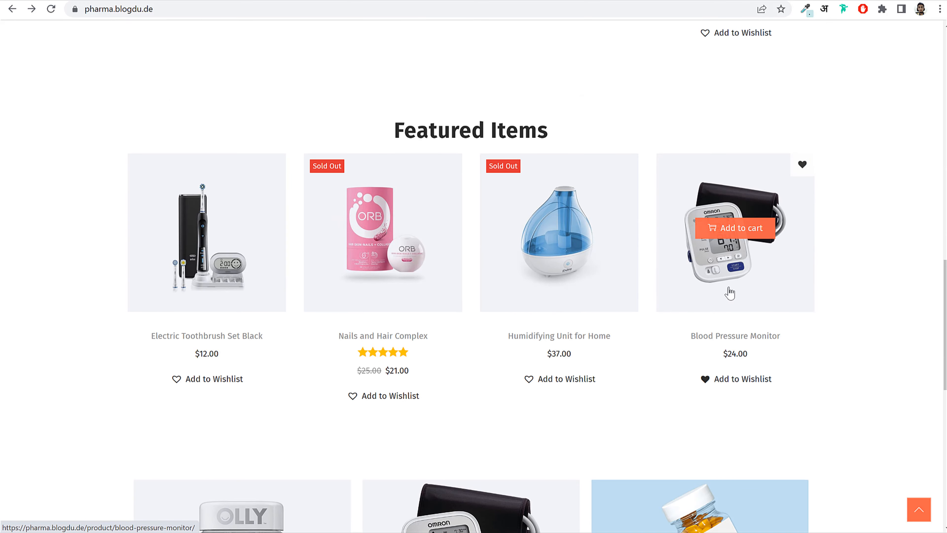
pyautogui.scroll(-6, 727, 261)
pyautogui.scroll(15, 727, 298)
pyautogui.click(547, 77)
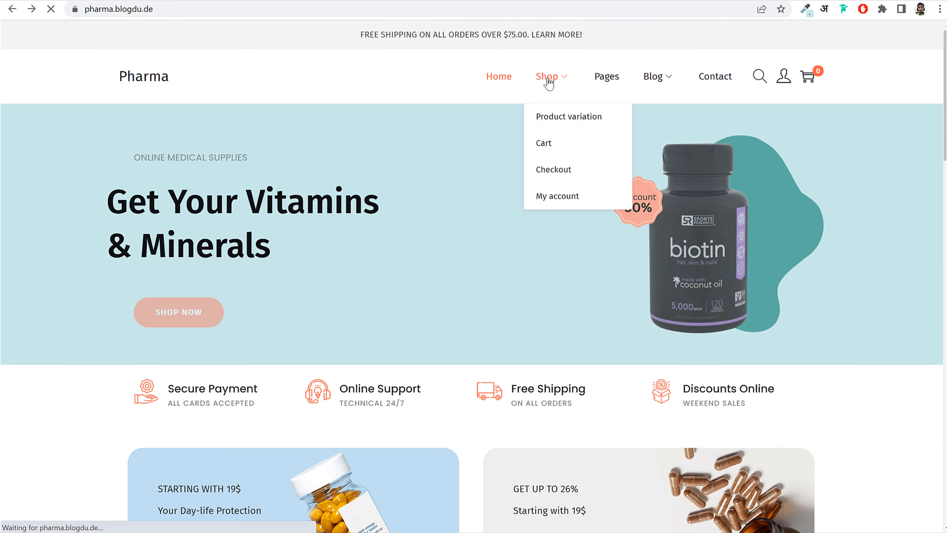
pyautogui.scroll(-3, 435, 292)
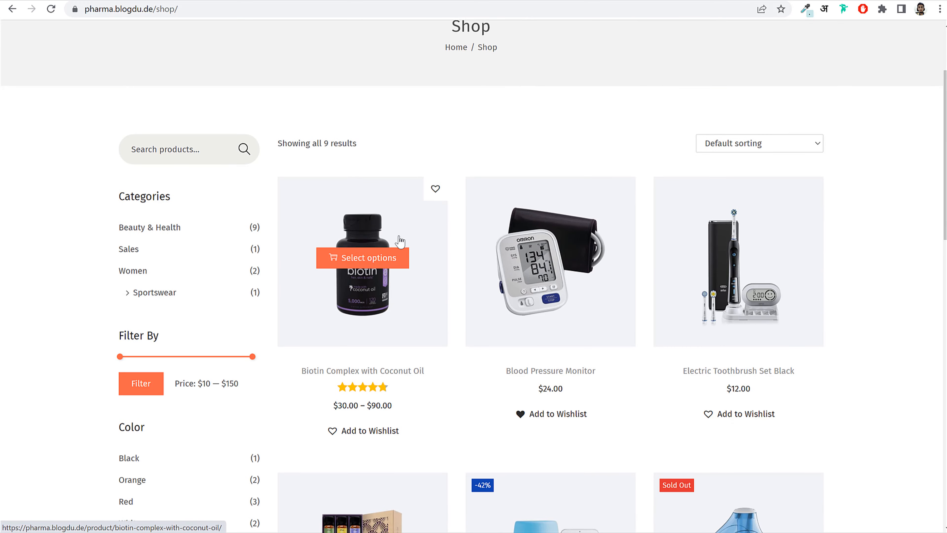
pyautogui.click(394, 217)
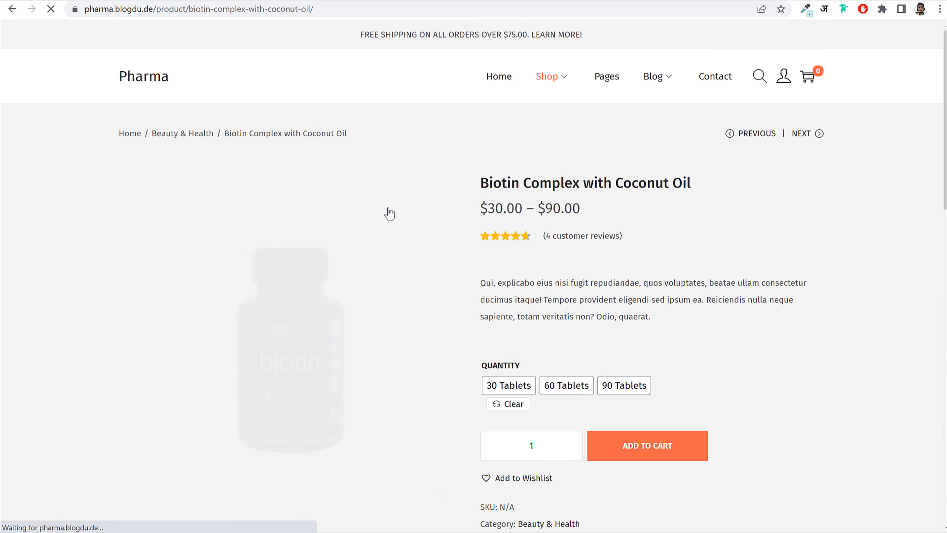
# - Try the 30, 60 and 90 Tablets quantity swatches, ending on 30 Tablets
pyautogui.click(514, 391)
pyautogui.click(566, 389)
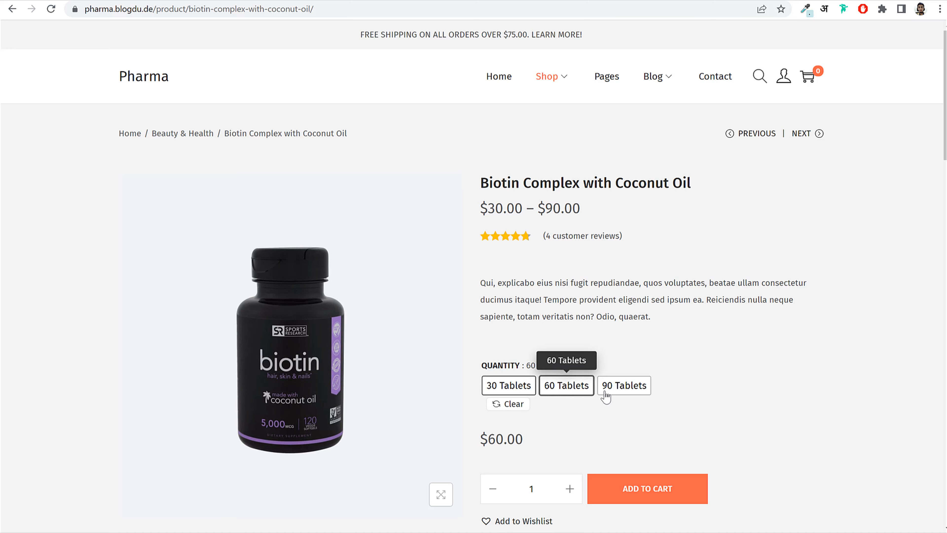
pyautogui.click(638, 392)
pyautogui.moveTo(537, 441); pyautogui.dragTo(470, 440)
pyautogui.click(496, 440)
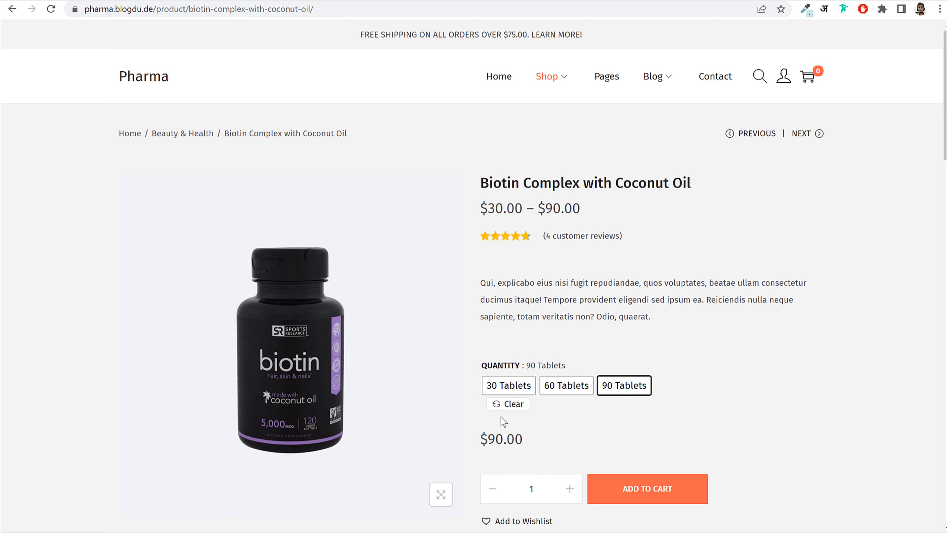
pyautogui.click(566, 386)
pyautogui.click(508, 386)
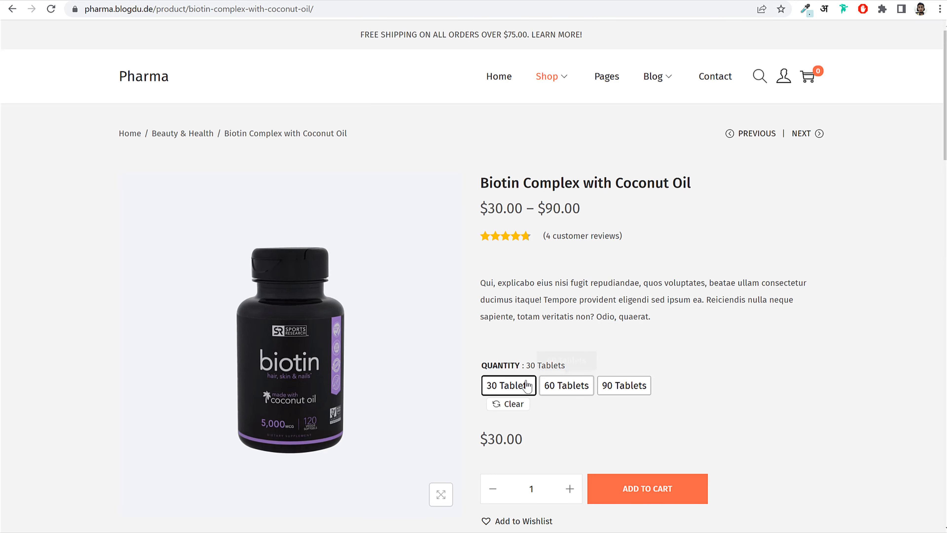
pyautogui.moveTo(487, 365); pyautogui.dragTo(585, 366)
pyautogui.click(559, 374)
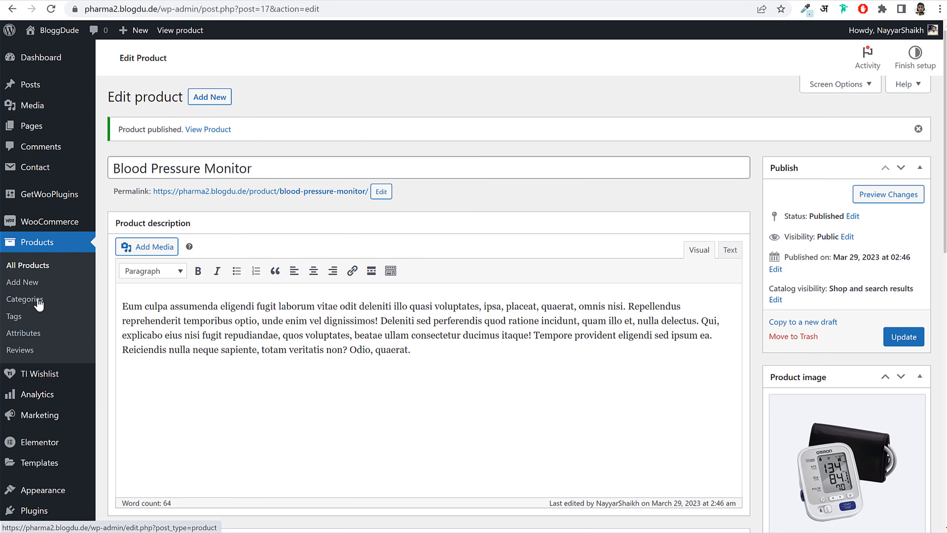
# - Add the Biotin Quantity attribute with Button type and open its Configure terms list
pyautogui.click(34, 337)
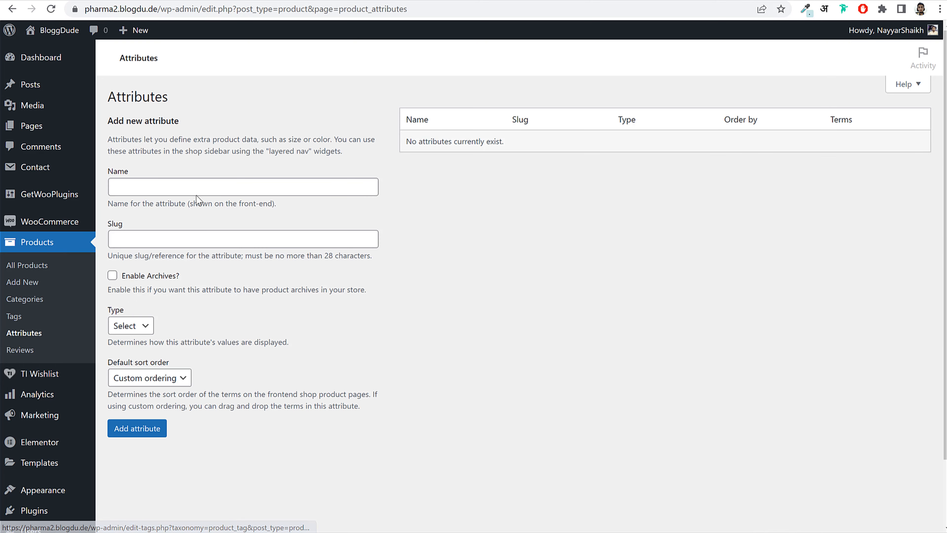
pyautogui.click(251, 190)
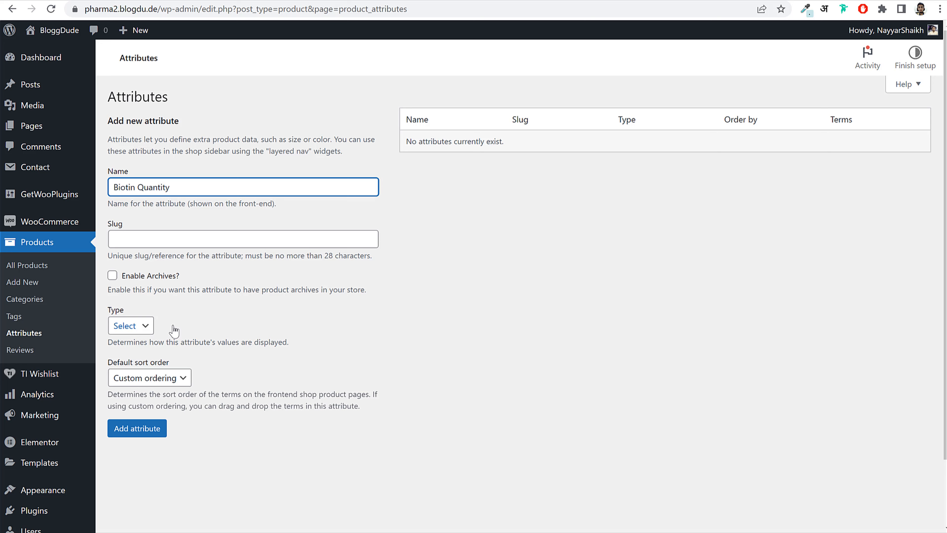
pyautogui.click(131, 326)
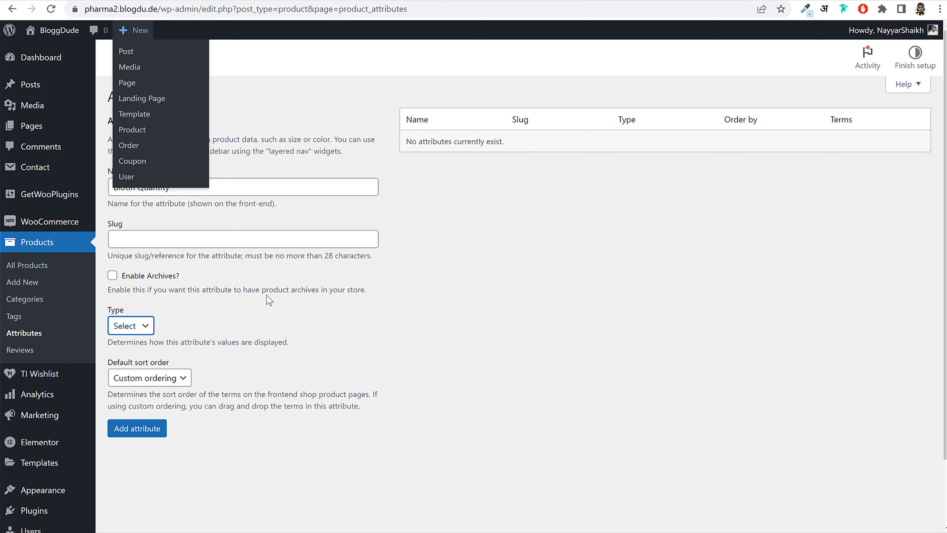
pyautogui.scroll(-2, 135, 265)
pyautogui.click(140, 271)
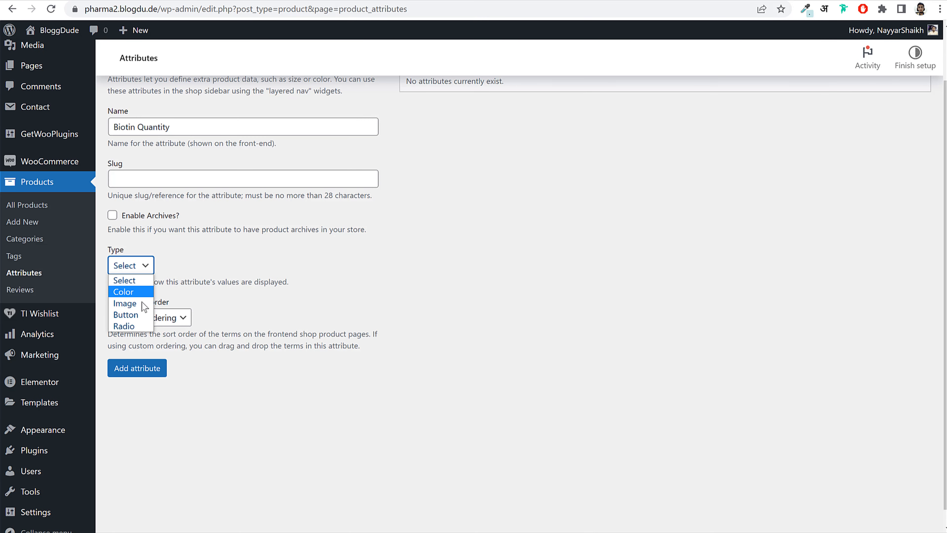
pyautogui.click(126, 315)
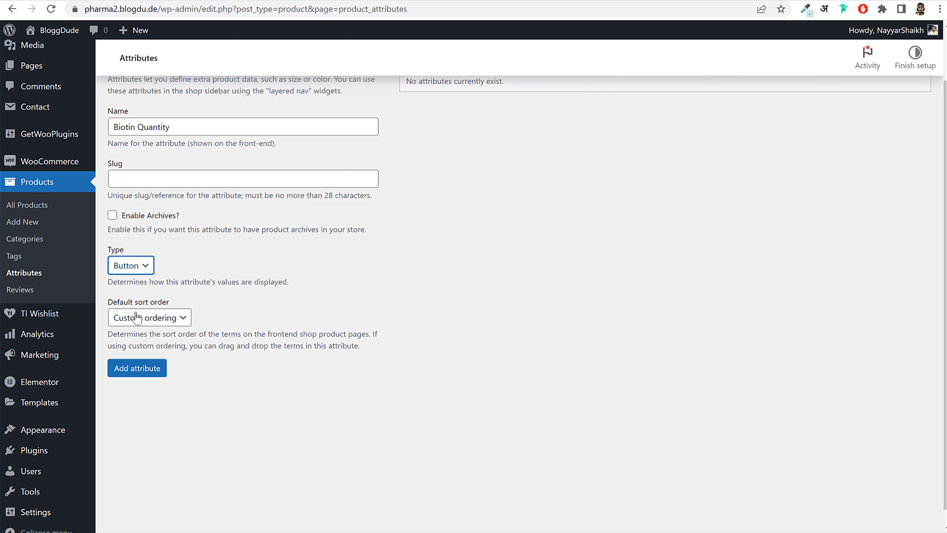
pyautogui.scroll(1, 218, 286)
pyautogui.scroll(1, 218, 285)
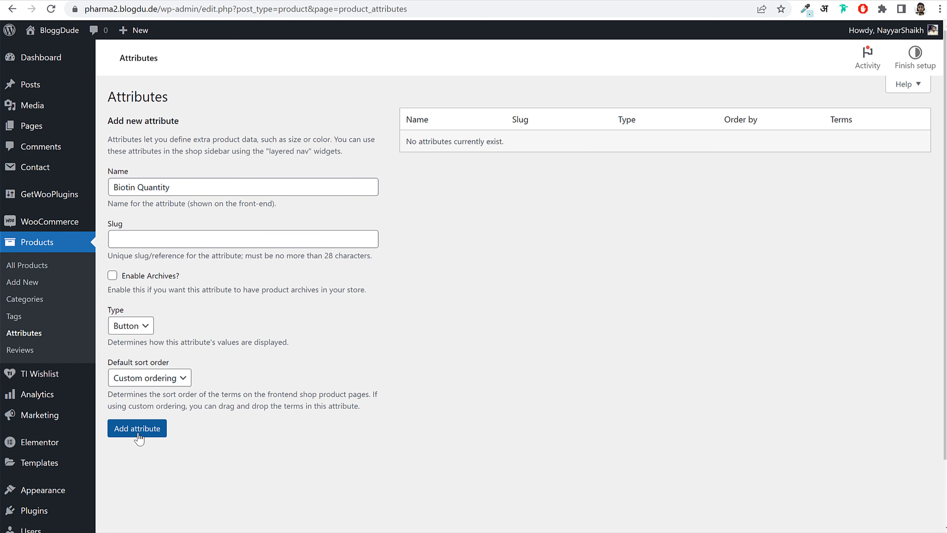
pyautogui.click(138, 433)
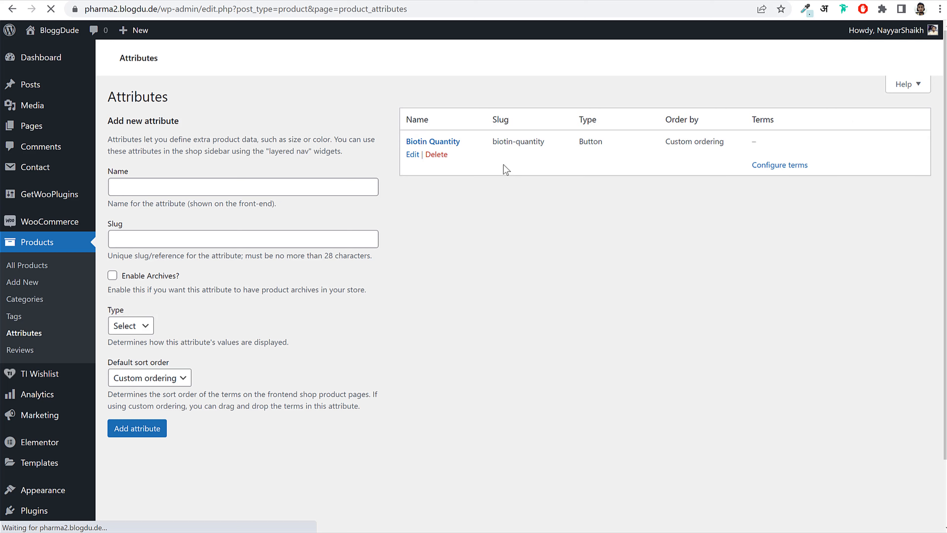
pyautogui.click(775, 167)
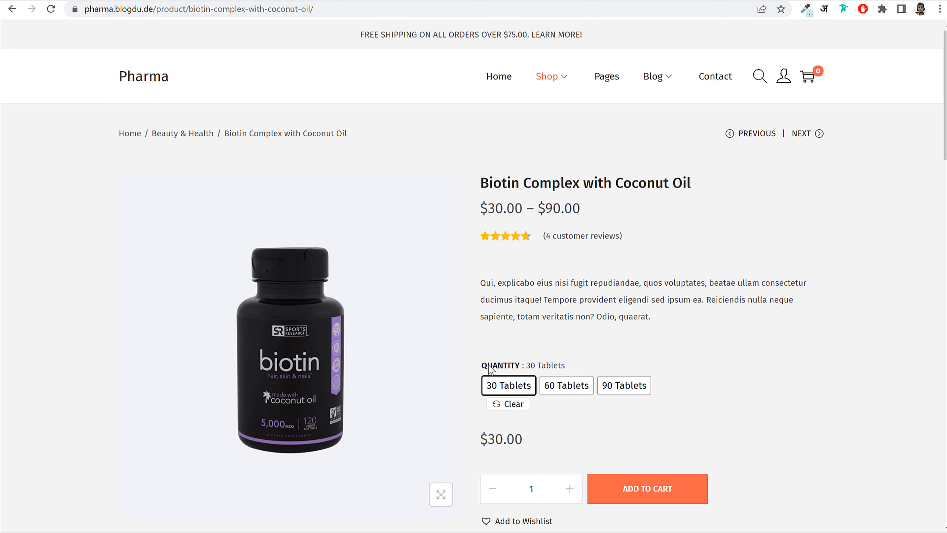
pyautogui.moveTo(489, 367); pyautogui.dragTo(480, 175)
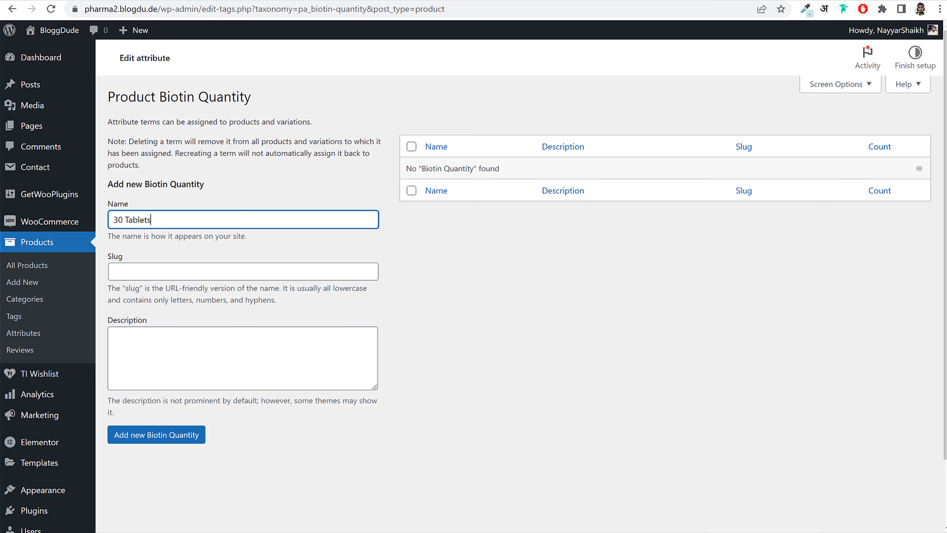
# - Add 30 Tablets and 60 Tablets as Biotin Quantity terms
pyautogui.hotkey('ctrl', 'a')
pyautogui.hotkey('ctrl', 'c')
pyautogui.click(157, 435)
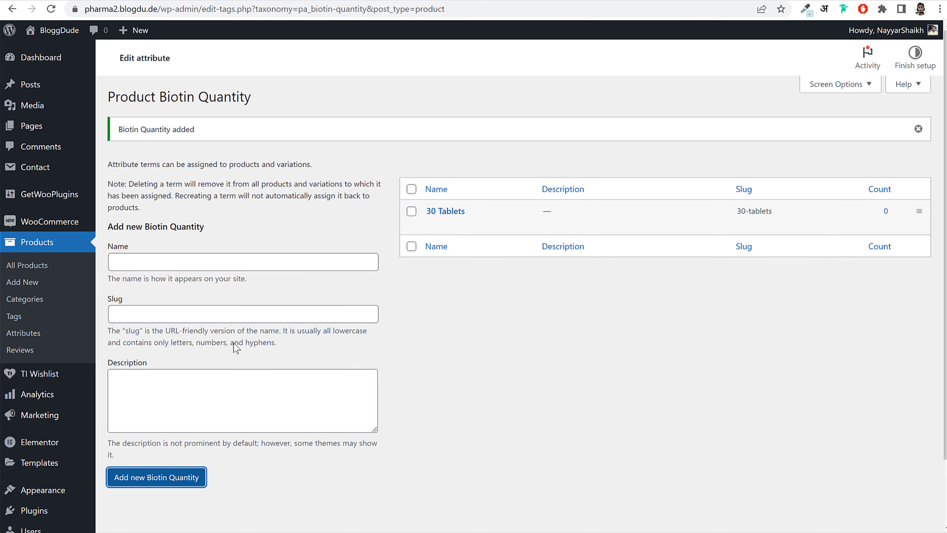
pyautogui.click(197, 266)
pyautogui.hotkey('ctrl', 'v')
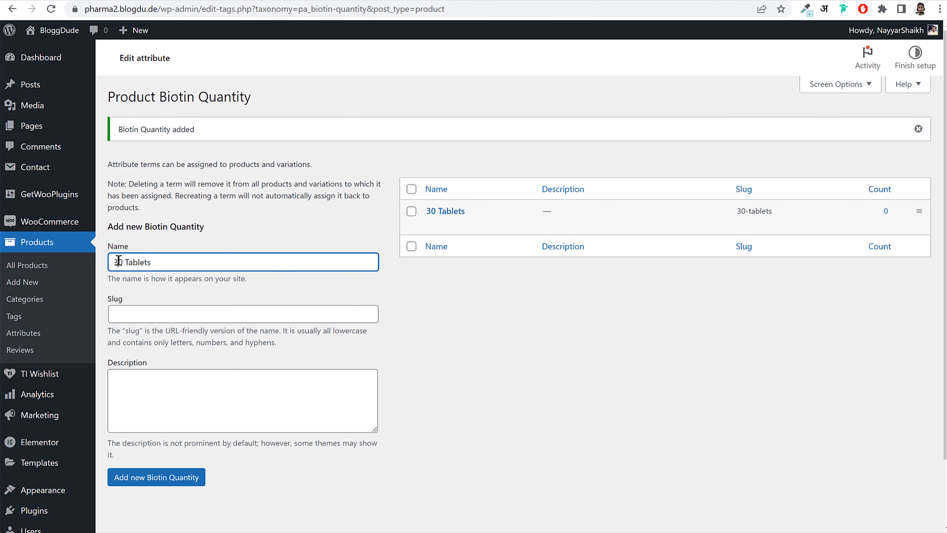
pyautogui.press('BackSpace')
pyautogui.write('6')
pyautogui.click(185, 479)
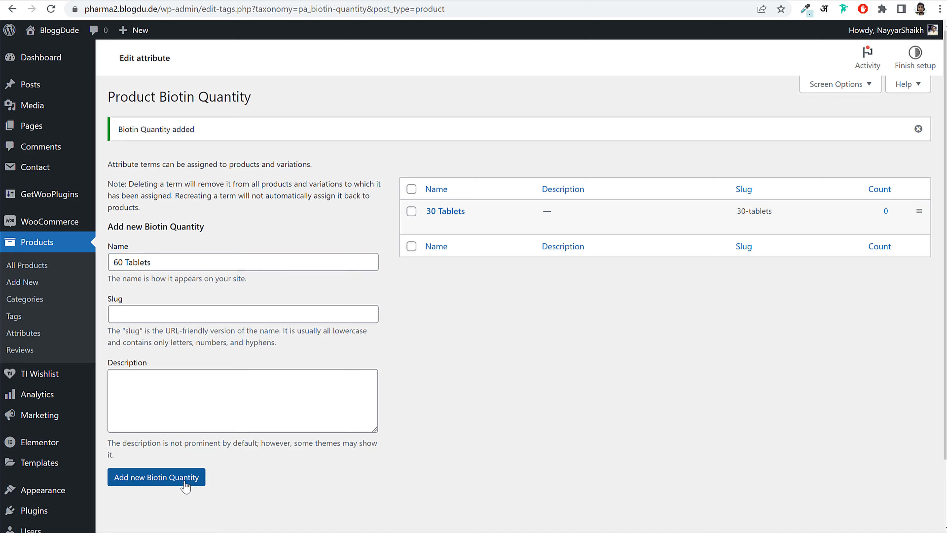
# - Add the 90 Tablets term, then start a new product from Products > Add New
pyautogui.click(164, 263)
pyautogui.hotkey('ctrl', 'v')
pyautogui.moveTo(119, 264); pyautogui.dragTo(99, 264)
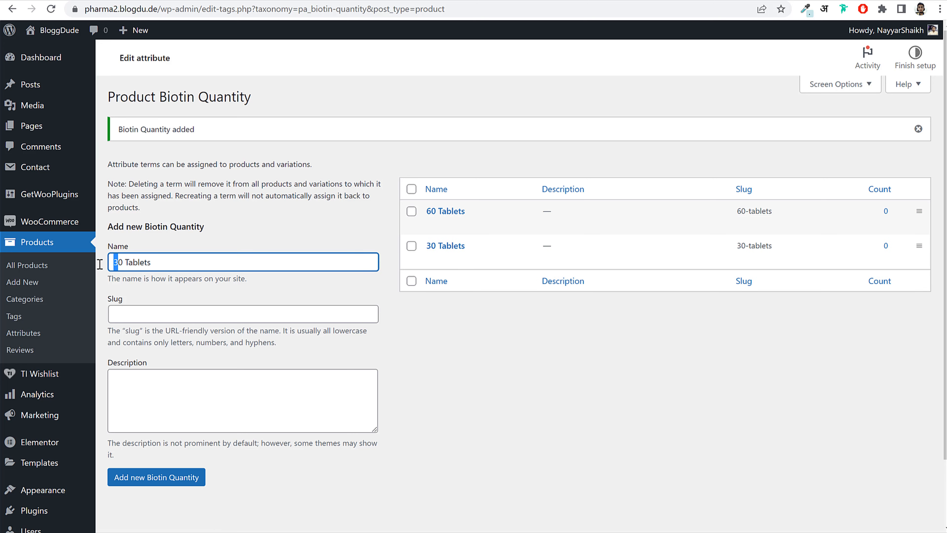
pyautogui.write('9')
pyautogui.click(145, 480)
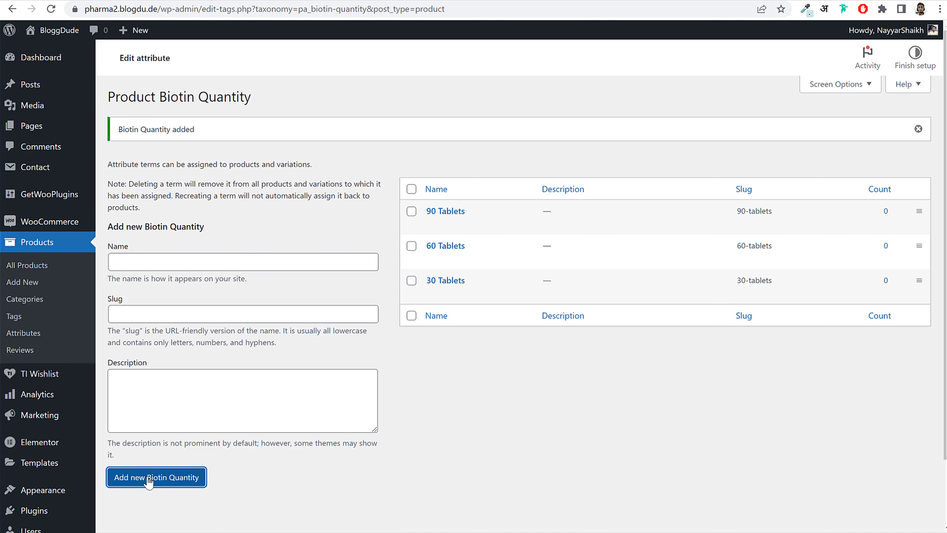
pyautogui.click(56, 245)
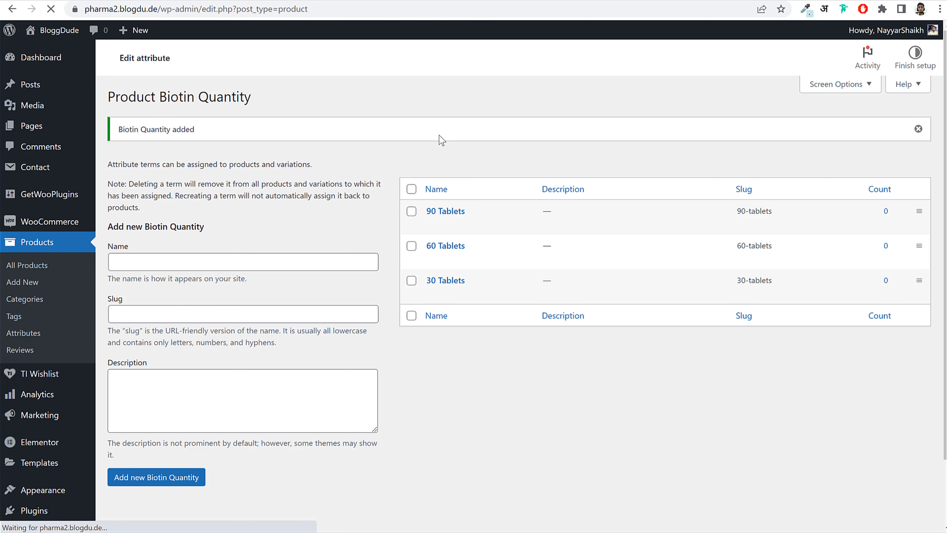
pyautogui.click(189, 97)
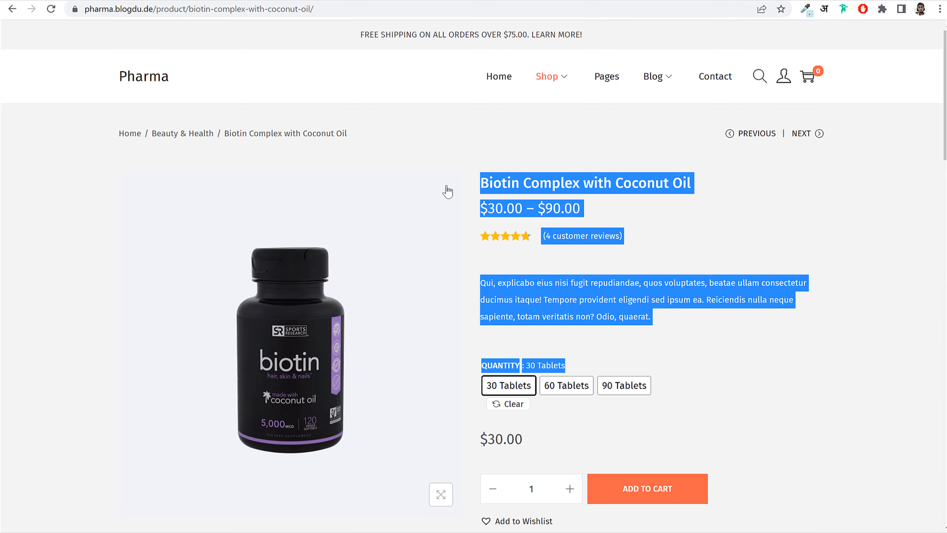
# - Paste the Biotin Complex with Coconut Oil title, short description and description from the storefront
pyautogui.moveTo(477, 183); pyautogui.dragTo(750, 189)
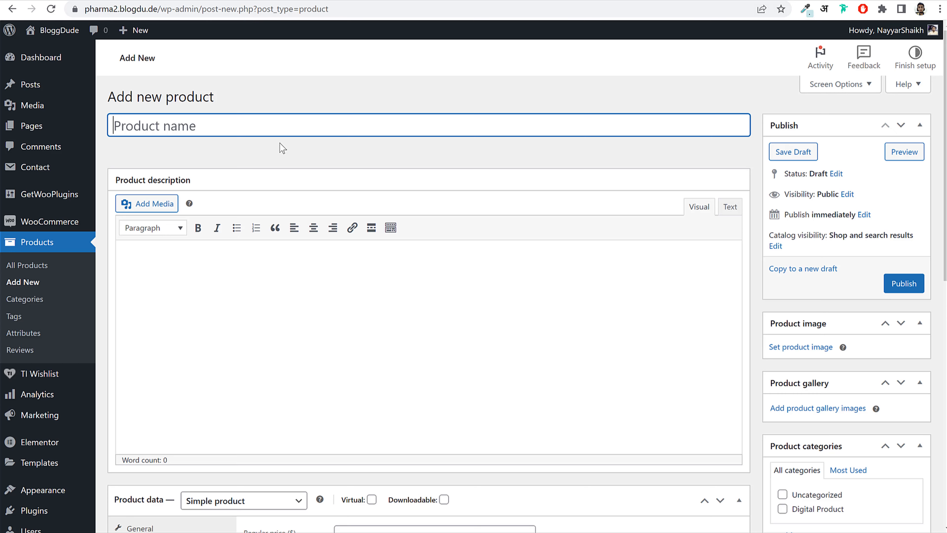
pyautogui.write('Biotin Complex with Coconut Oil')
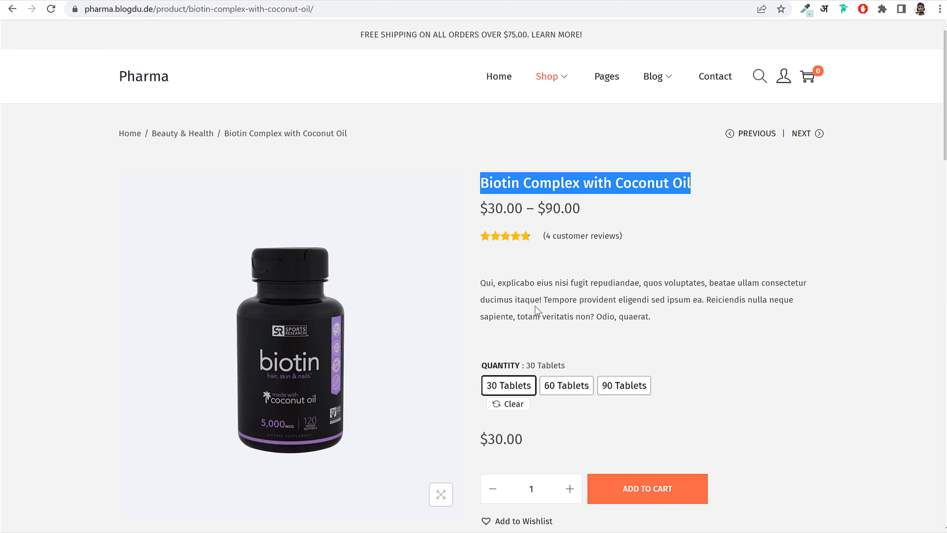
pyautogui.tripleClick(536, 309)
pyautogui.hotkey('ctrl', 'c')
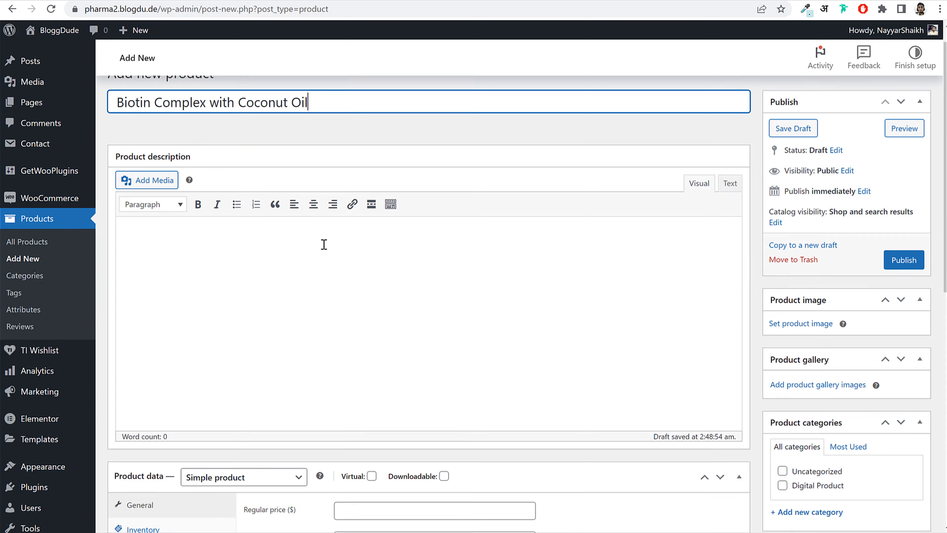
pyautogui.scroll(-10, 326, 249)
pyautogui.hotkey('ctrl', 'v')
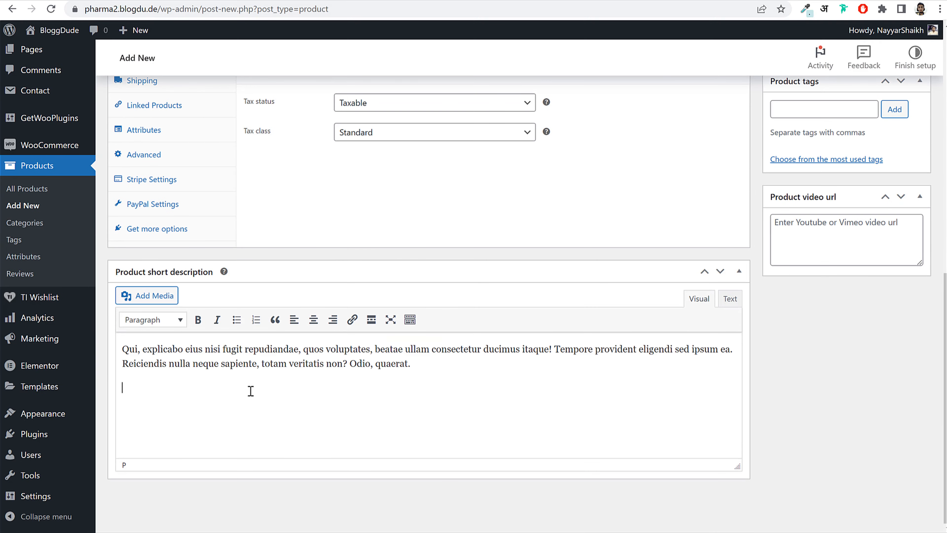
pyautogui.scroll(10, 255, 402)
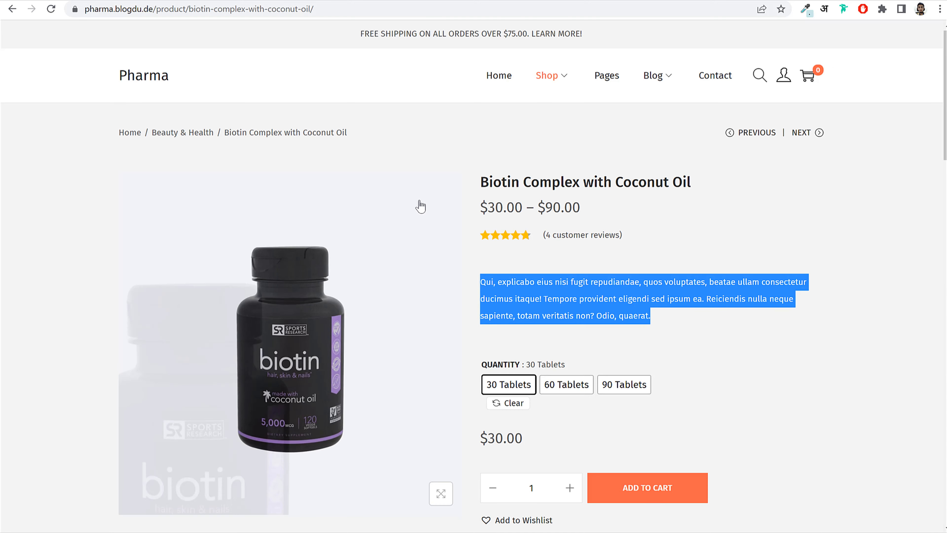
pyautogui.scroll(-15, 420, 206)
pyautogui.moveTo(241, 265); pyautogui.dragTo(692, 358)
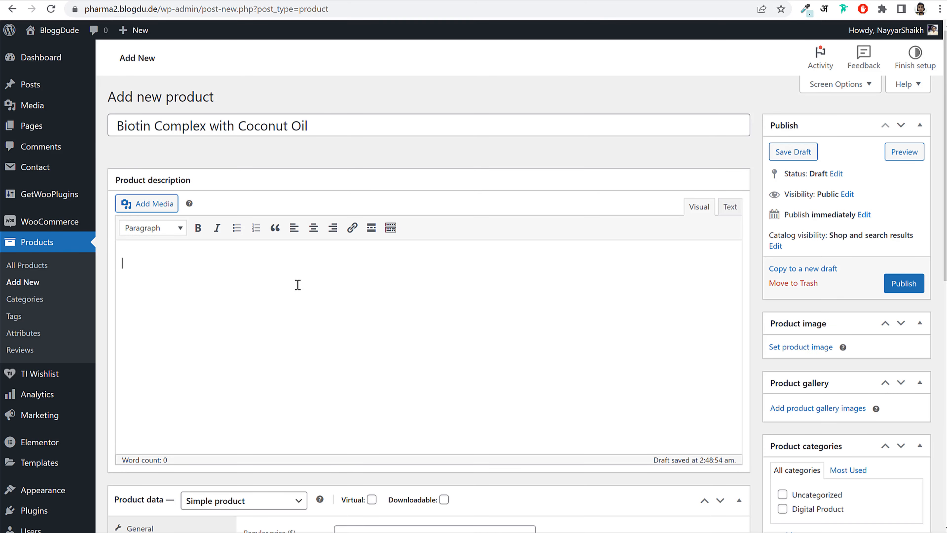
pyautogui.write('Eum culpa assumenda eligendi fugit laborum vitae odit deleniti illo quasi voluptates, ipsa, placeat, quaerat, omnis nisi. Repellendus reprehenderit temporibus optio, unde enim vel dignissimos! Deleniti sed perferendis quod ratione incidunt, quam illo et, nulla delectus. Qui, explicabo eius nisi fugit repudiandae, quos voluptates, beatae ullam consectetur ducimus itaque! Tempore provident eligendi sed ipsum ea. Reiciendis nulla neque sapiente, totam veritatis non? Odio, quaerat. Tempore provident eligendi sed ipsum ea. Reiciendis nulla neque sapiente, totam veritatis non? Odio, quaerat.')
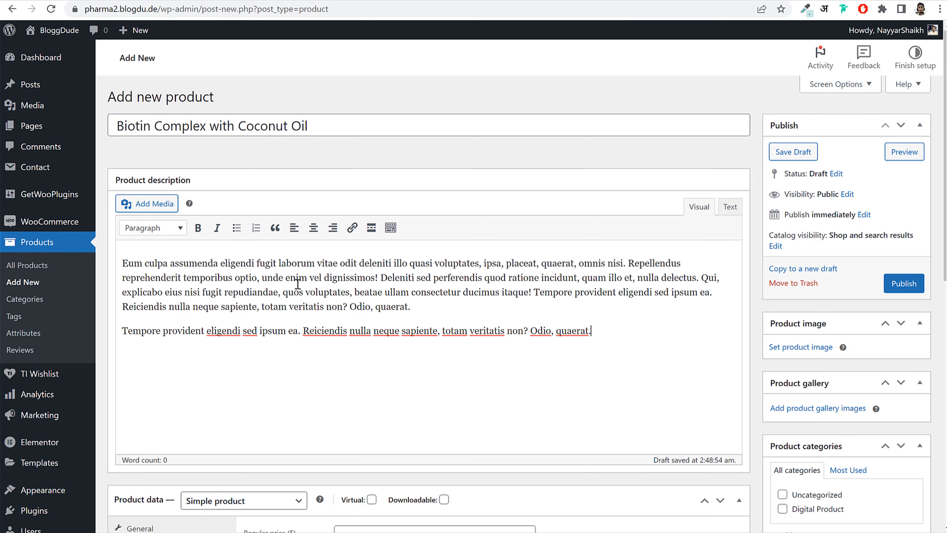
# - Make it a Variable product with tax class GST 5% and SKU BT0001
pyautogui.scroll(-8, 297, 283)
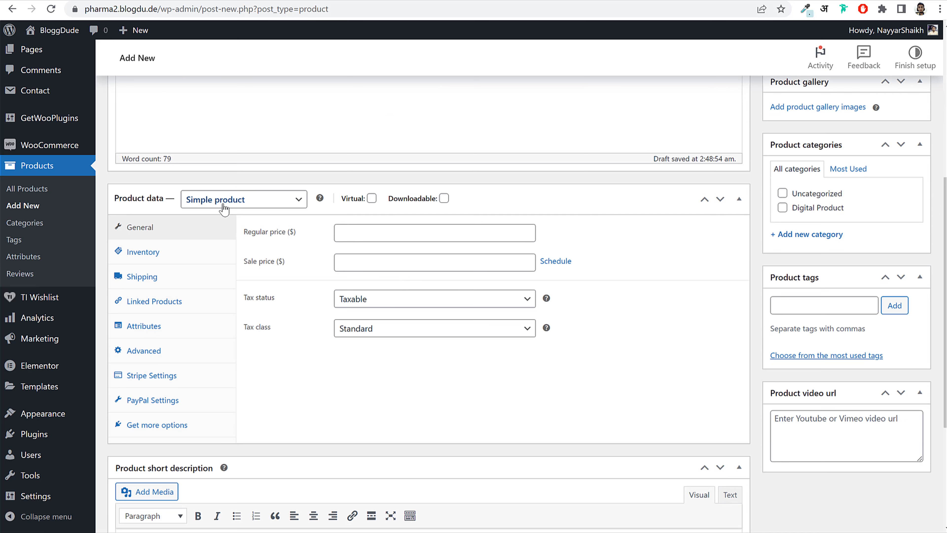
pyautogui.click(233, 203)
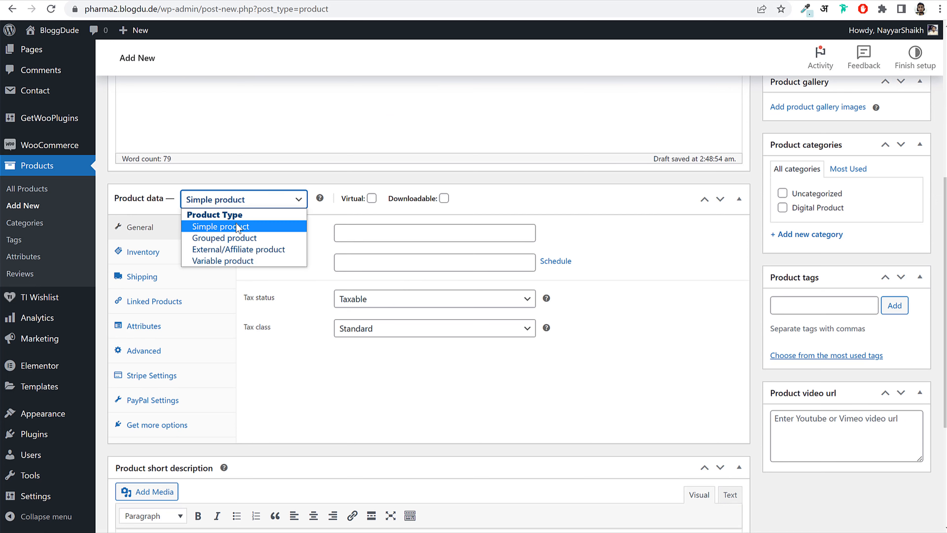
pyautogui.click(249, 261)
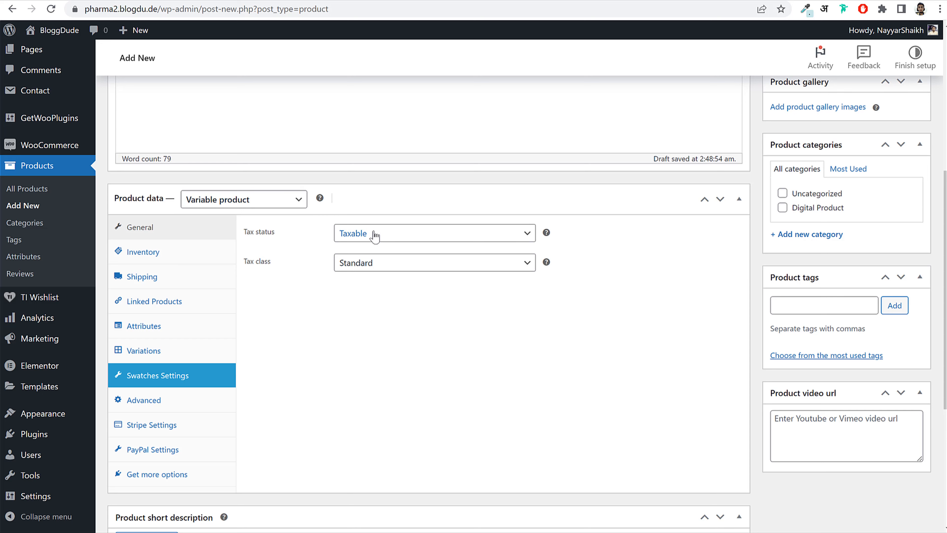
pyautogui.click(376, 262)
pyautogui.click(386, 304)
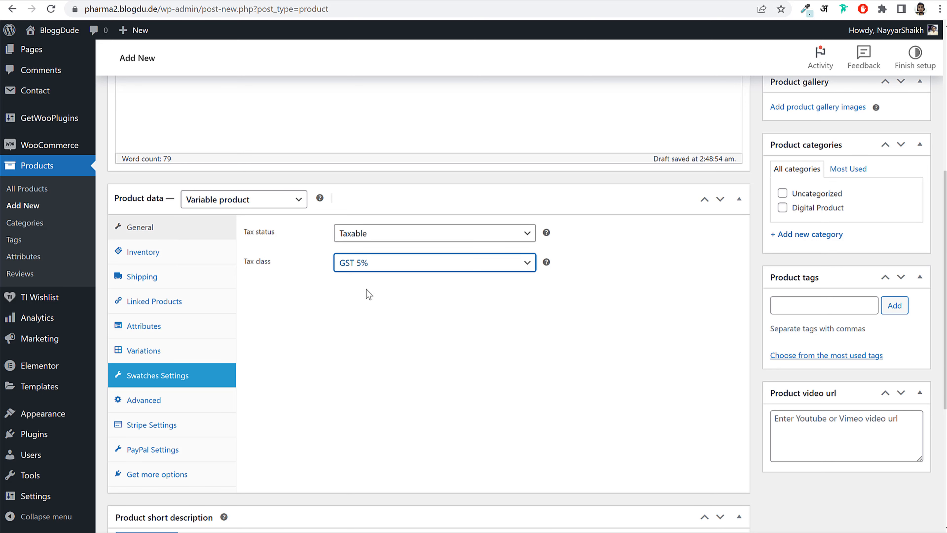
pyautogui.click(154, 257)
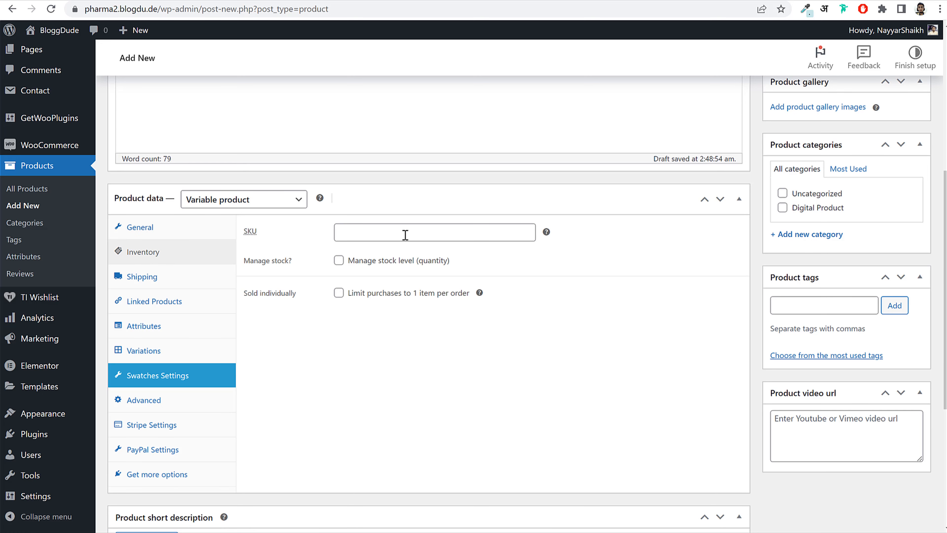
pyautogui.click(405, 235)
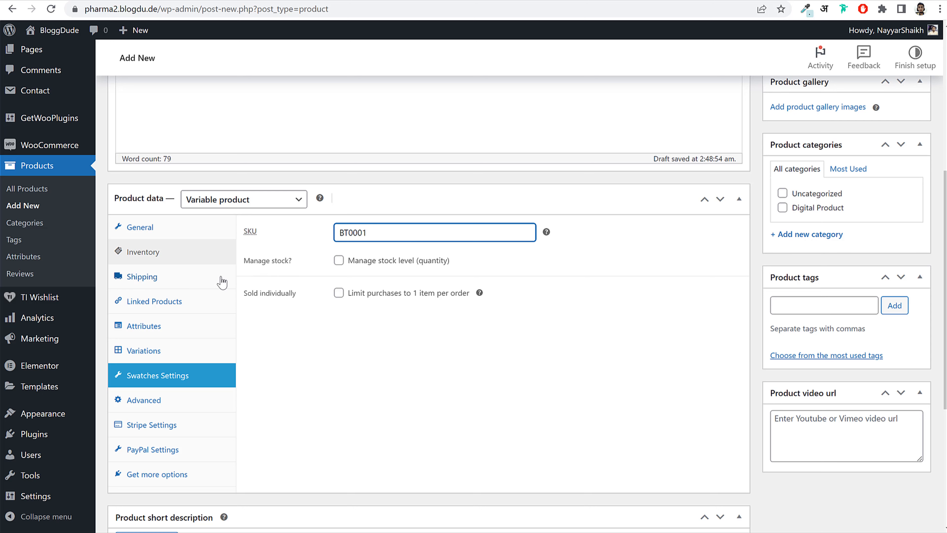
# - Set weight 50 g and dimensions 20 × 15 × 20 cm with no shipping class
pyautogui.click(222, 279)
pyautogui.click(413, 238)
pyautogui.write('100')
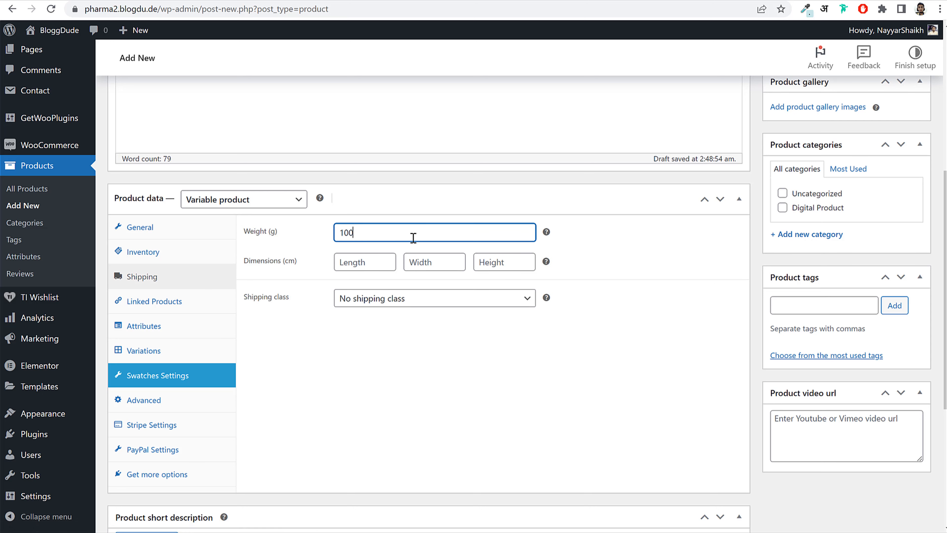
pyautogui.hotkey('ctrl', 'a')
pyautogui.write('50')
pyautogui.press('Tab')
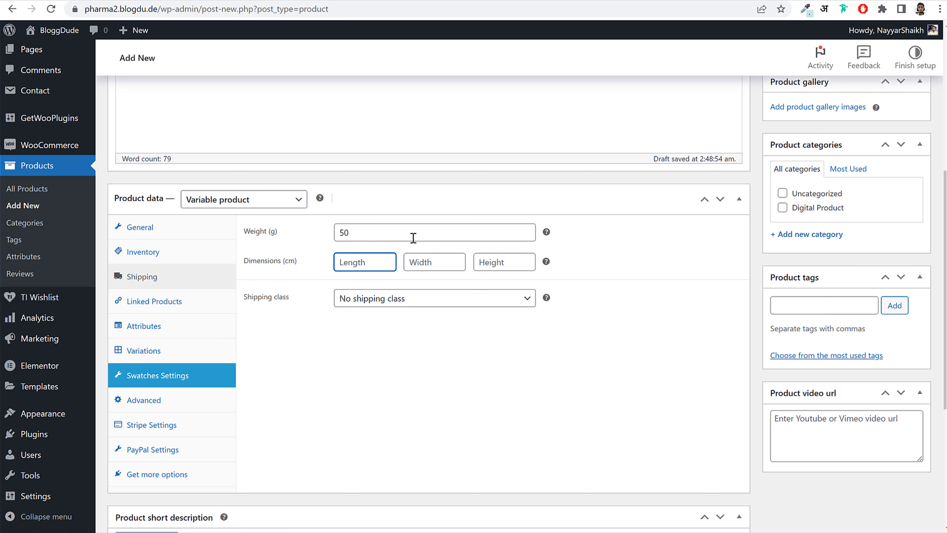
pyautogui.write('20')
pyautogui.press('Tab')
pyautogui.write('15')
pyautogui.press('Tab')
pyautogui.write('20')
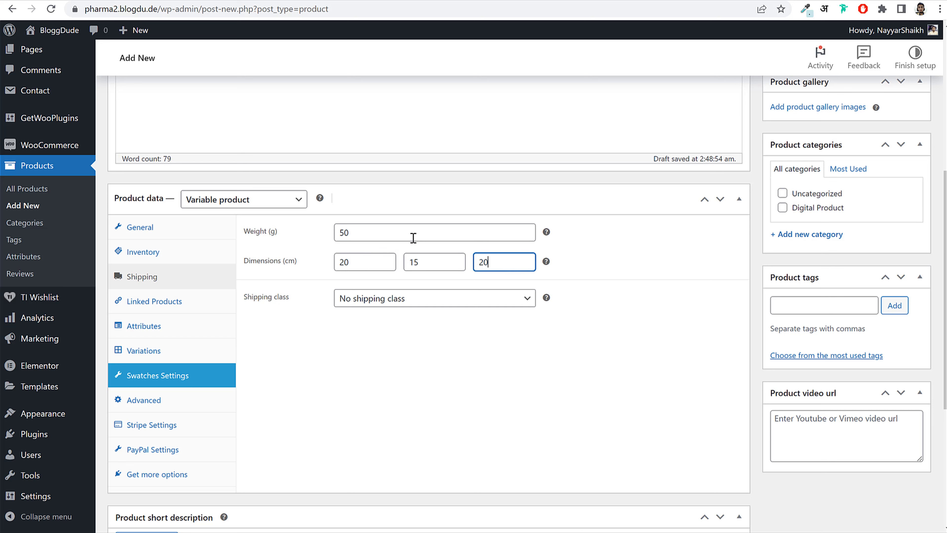
pyautogui.click(404, 302)
pyautogui.click(382, 316)
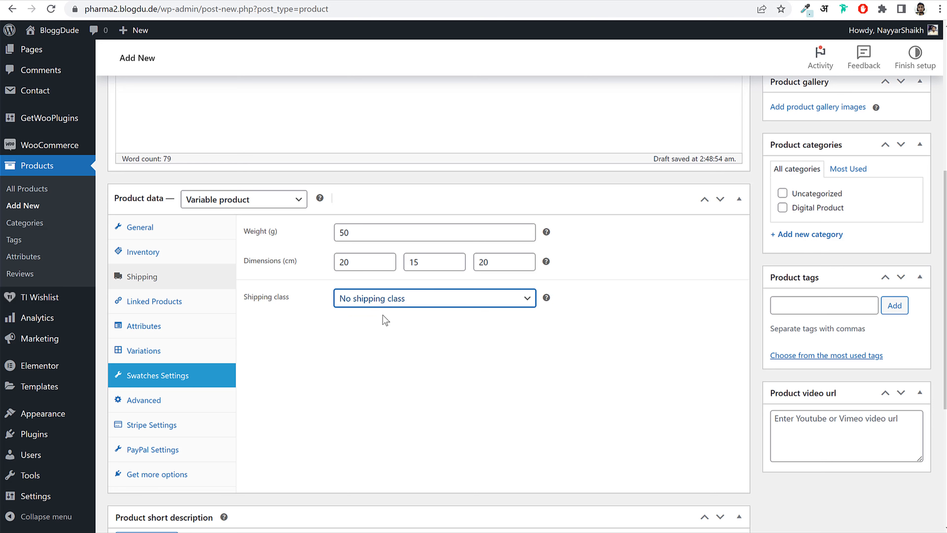
pyautogui.click(388, 330)
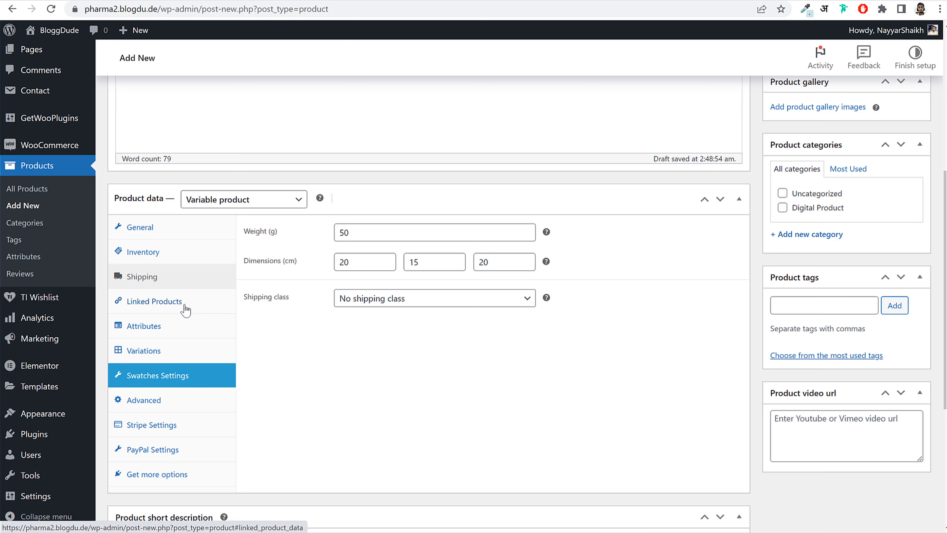
pyautogui.click(169, 329)
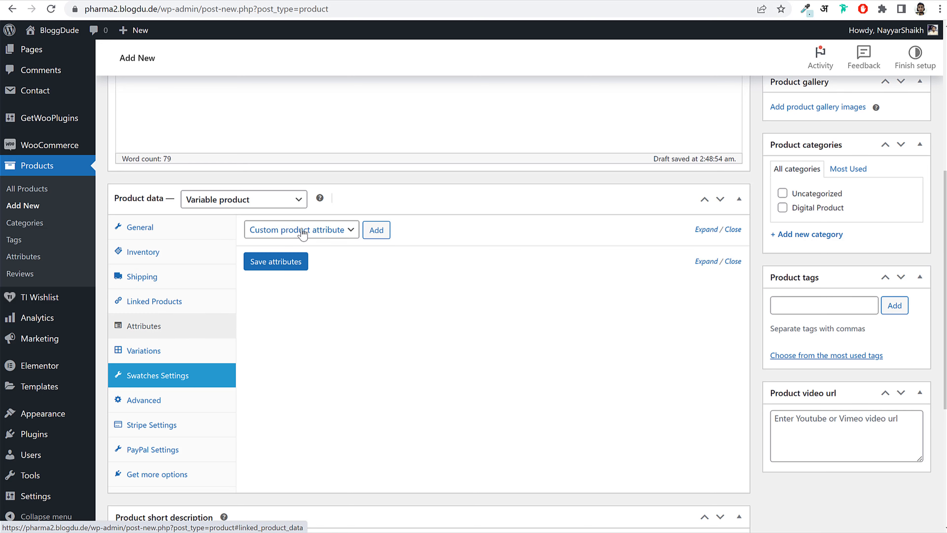
# - Add the Biotin Quantity attribute with the values 30 Tablets, 60 Tablets and 90 Tablets
pyautogui.click(301, 232)
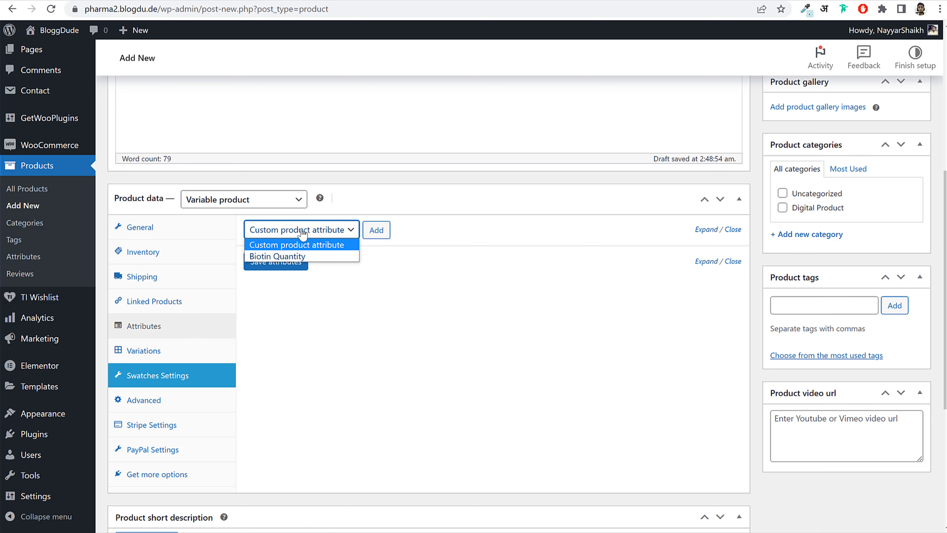
pyautogui.click(276, 257)
pyautogui.click(375, 230)
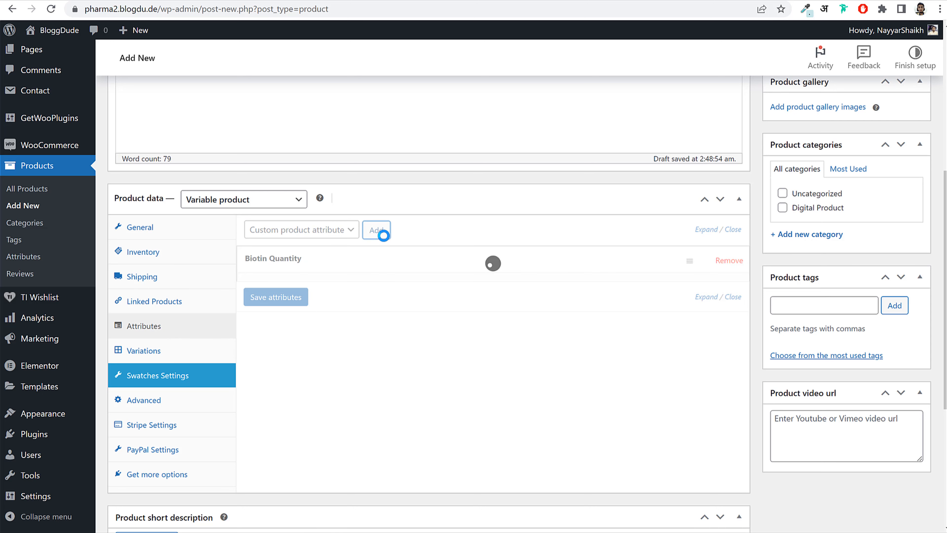
pyautogui.click(387, 306)
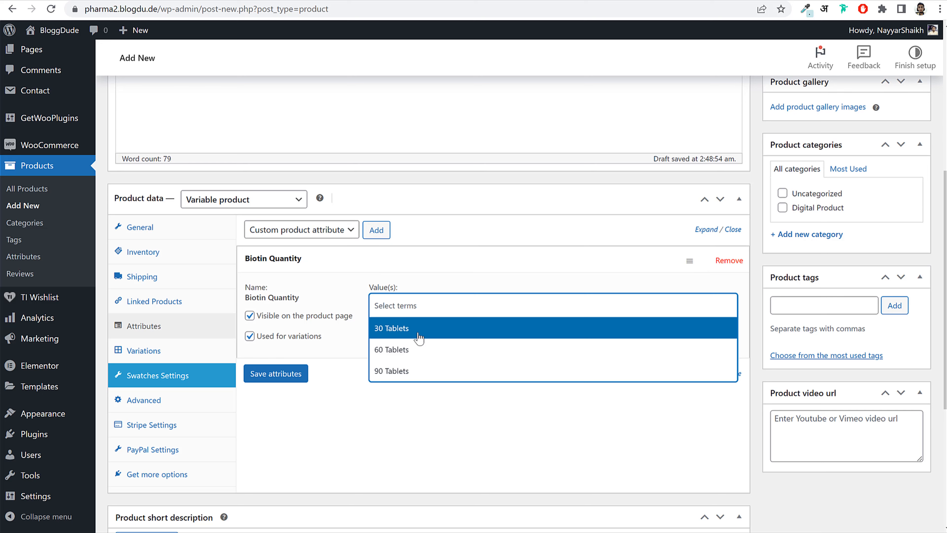
pyautogui.click(416, 333)
pyautogui.click(440, 311)
pyautogui.click(447, 341)
pyautogui.click(491, 305)
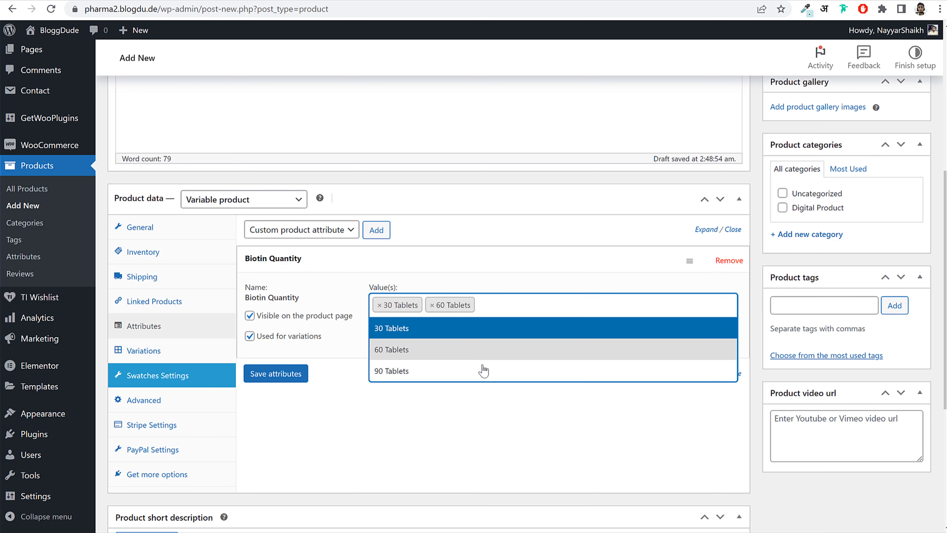
pyautogui.click(480, 369)
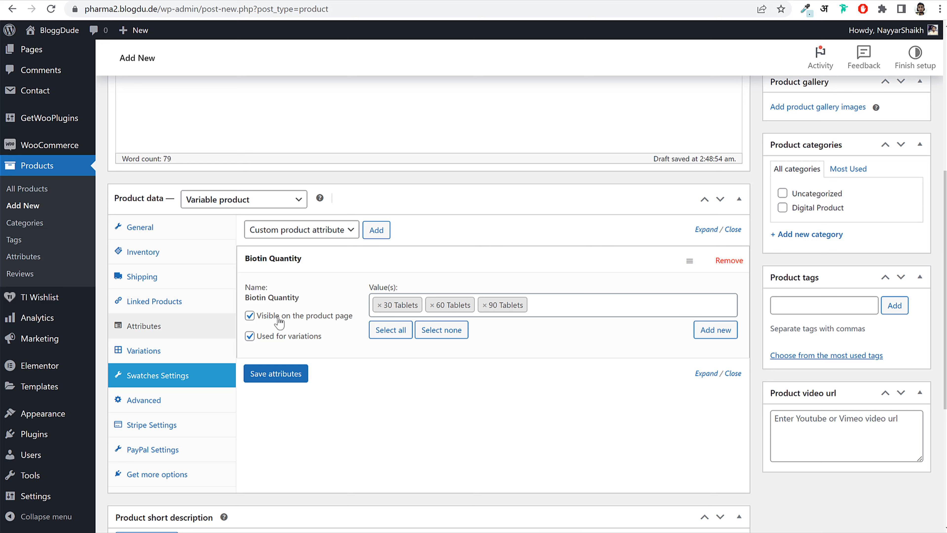
# - Save the attribute for use in variations and go to the Variations settings
pyautogui.moveTo(260, 318); pyautogui.dragTo(258, 340)
pyautogui.click(313, 345)
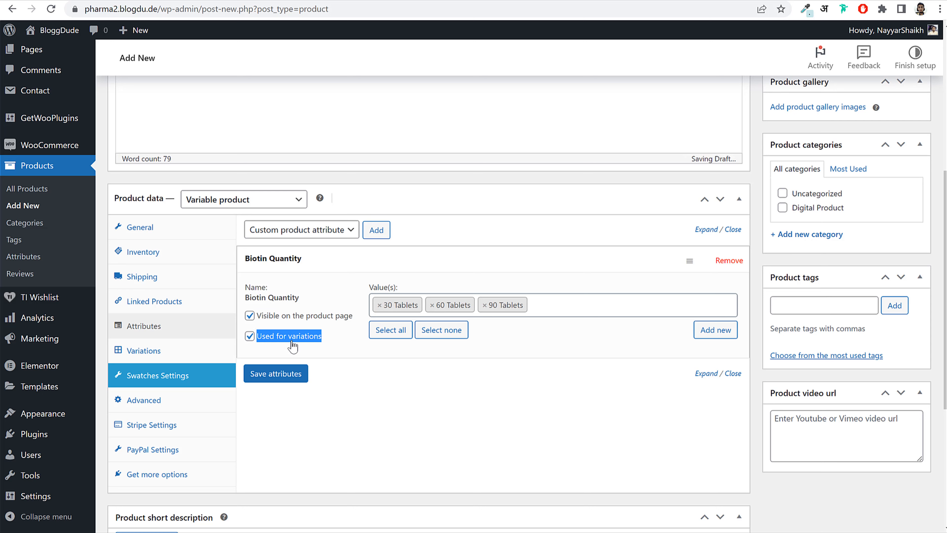
pyautogui.click(294, 378)
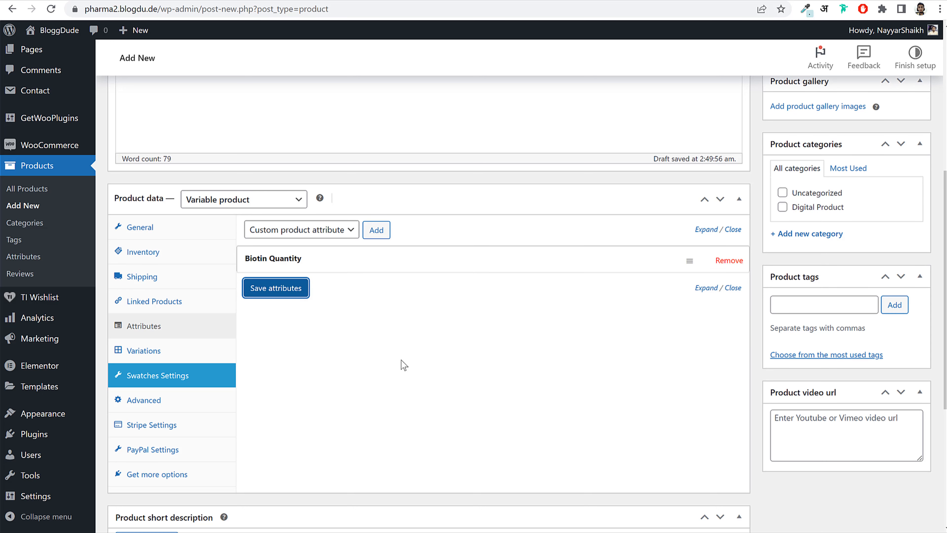
pyautogui.click(162, 374)
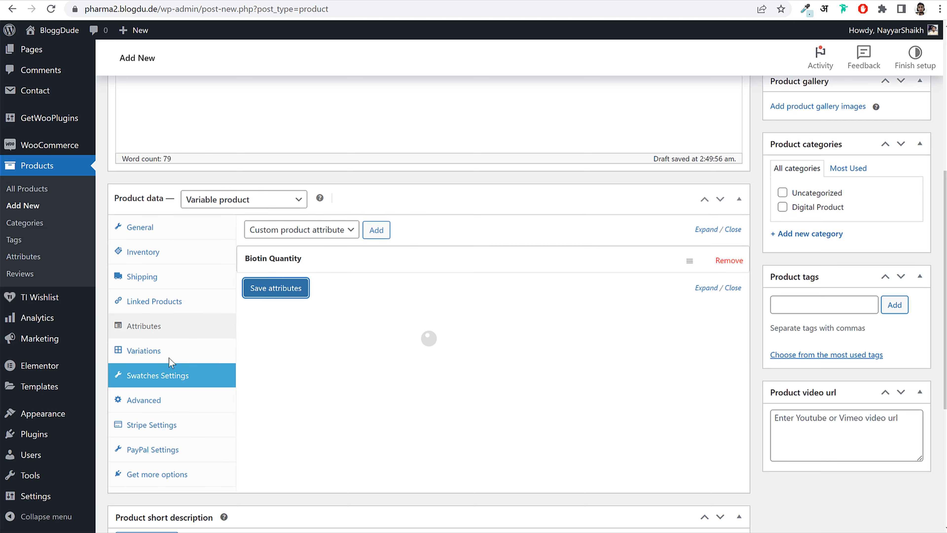
pyautogui.click(159, 354)
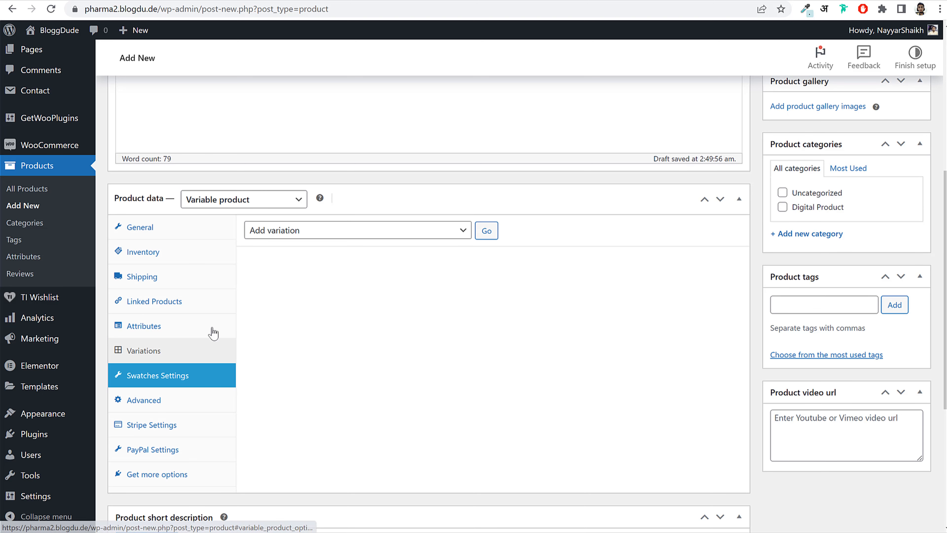
# - Generate the three variations from all attributes and dismiss the confirmation notice
pyautogui.click(301, 235)
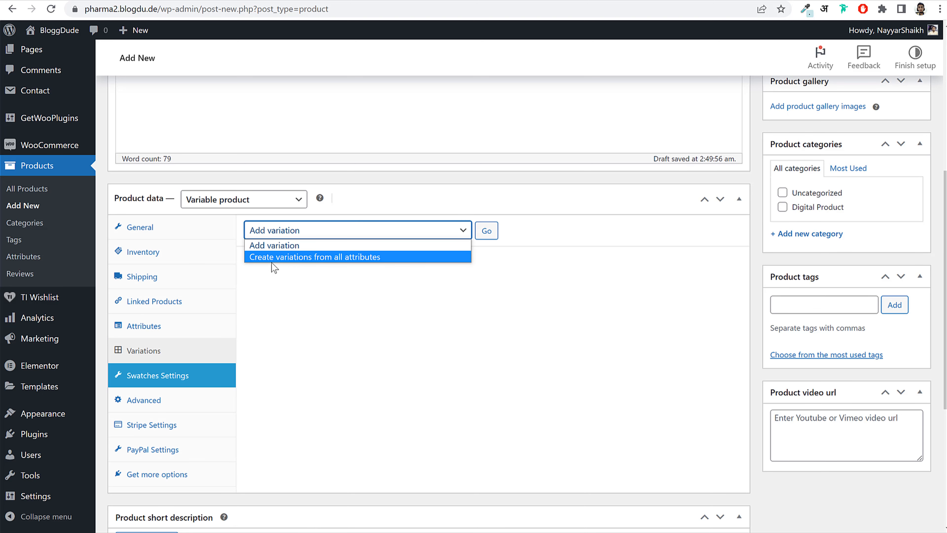
pyautogui.click(295, 257)
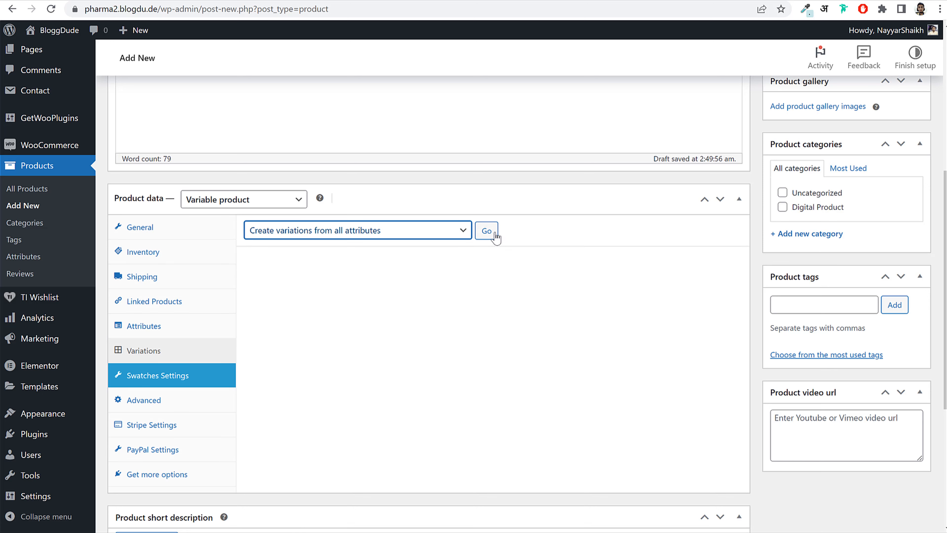
pyautogui.click(488, 232)
pyautogui.click(532, 105)
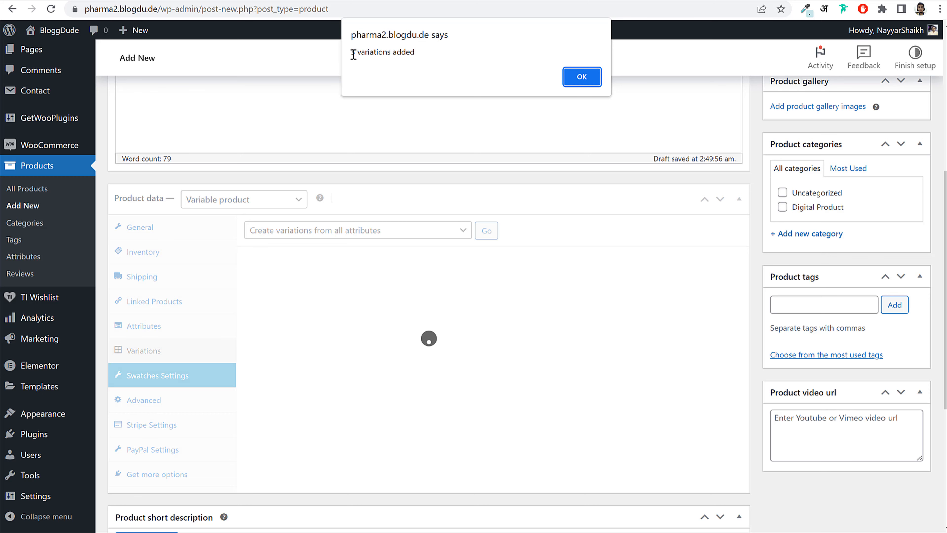
pyautogui.click(581, 77)
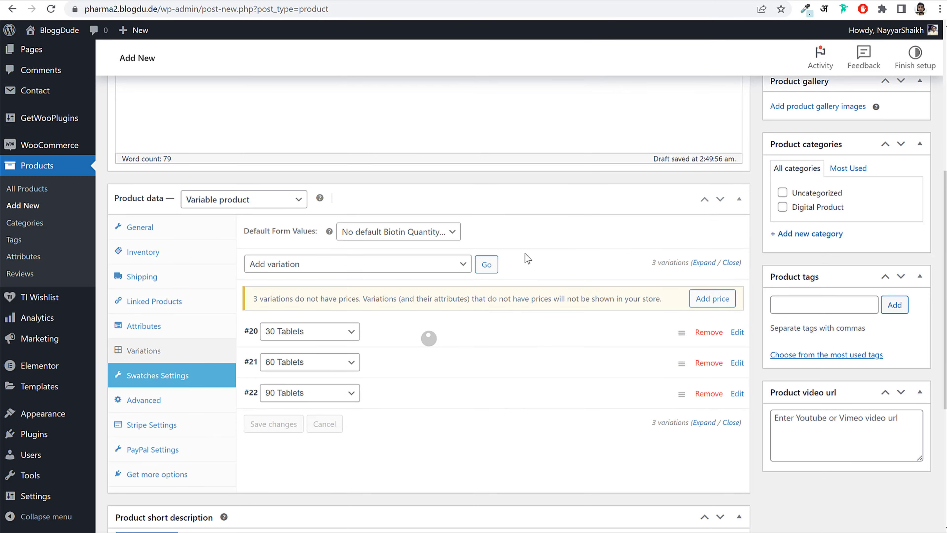
# - Enter regular prices of 30, 60 and 90 for the 30, 60 and 90 Tablets variations
pyautogui.scroll(-5, 460, 333)
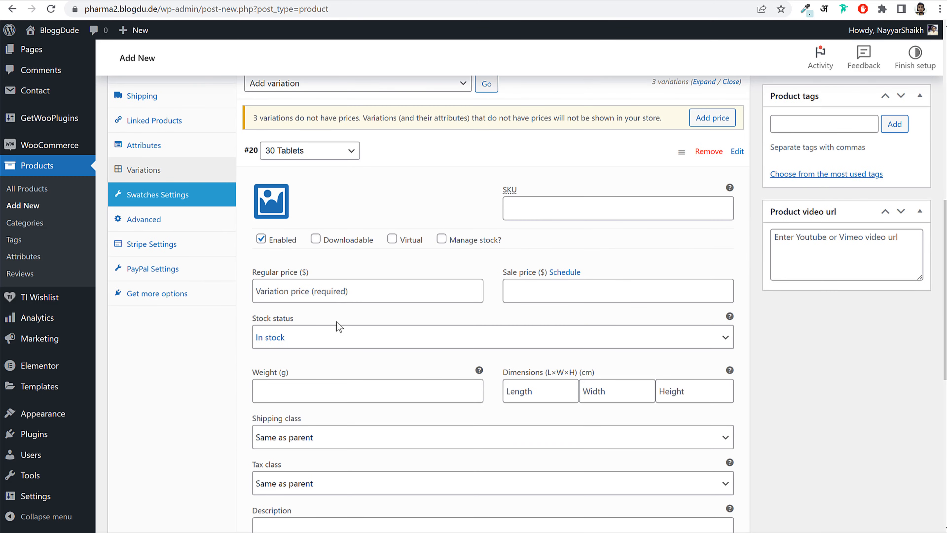
pyautogui.click(332, 291)
pyautogui.write('30')
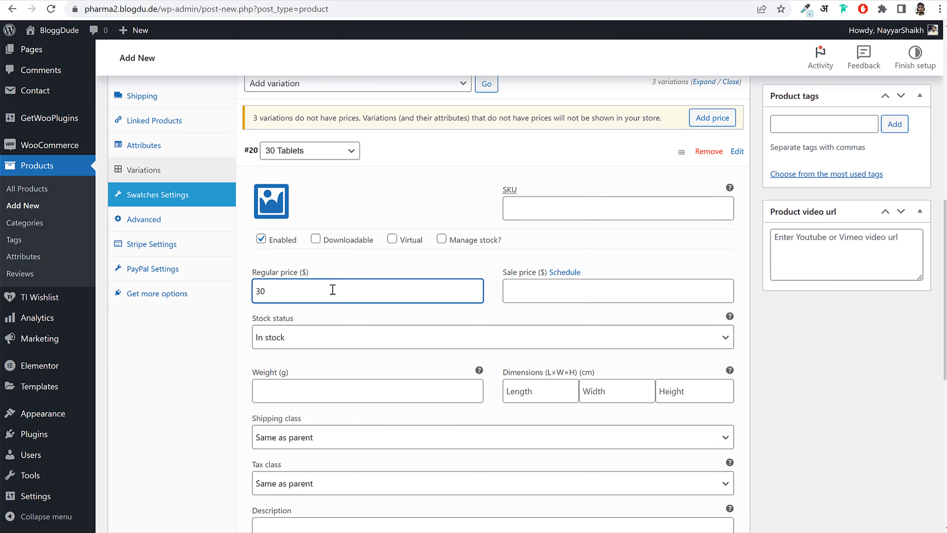
pyautogui.hotkey('ctrl', 'a')
pyautogui.click(489, 166)
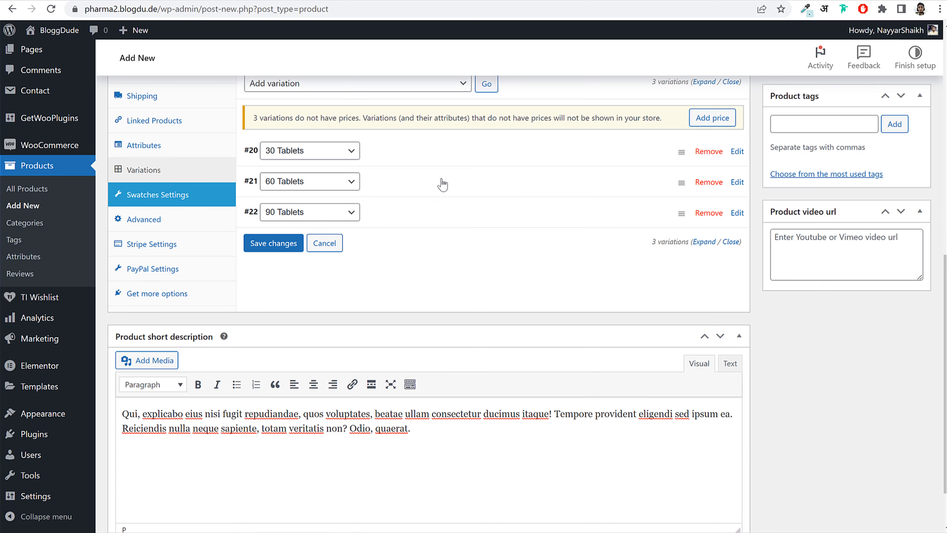
pyautogui.click(440, 183)
pyautogui.click(304, 317)
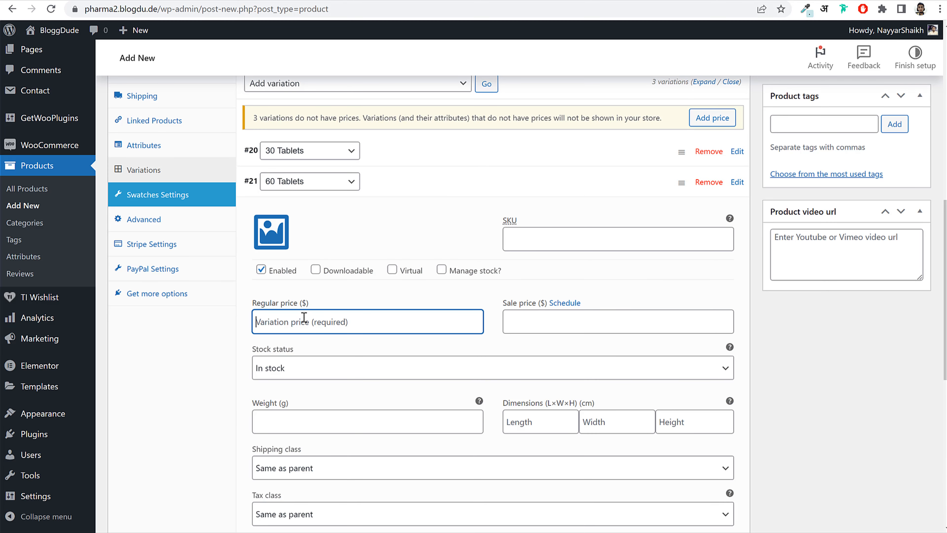
pyautogui.write('60')
pyautogui.click(416, 182)
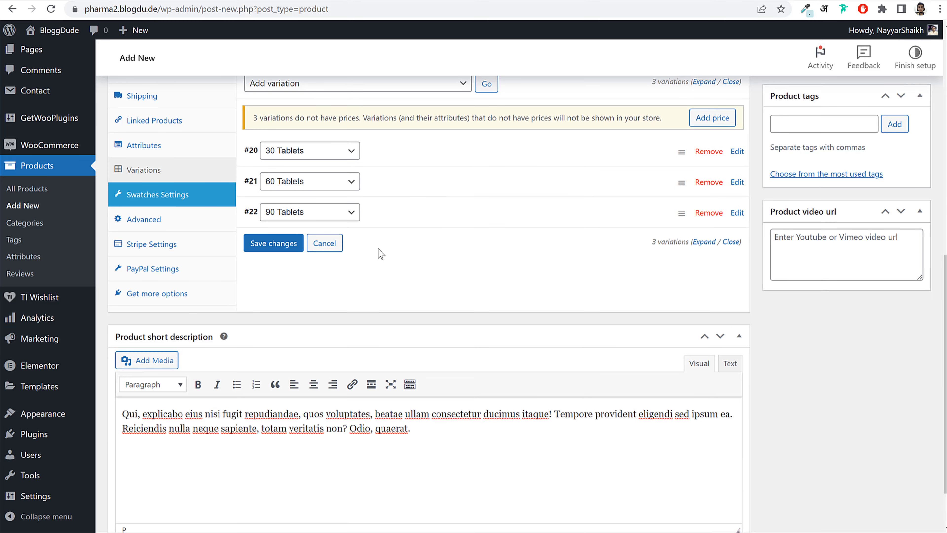
pyautogui.click(377, 223)
pyautogui.click(299, 360)
pyautogui.write('90')
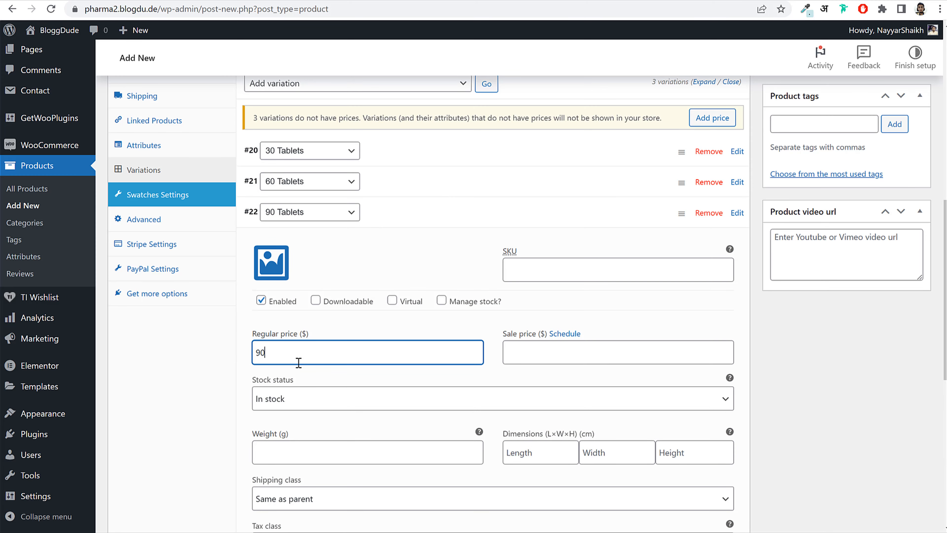
pyautogui.click(391, 221)
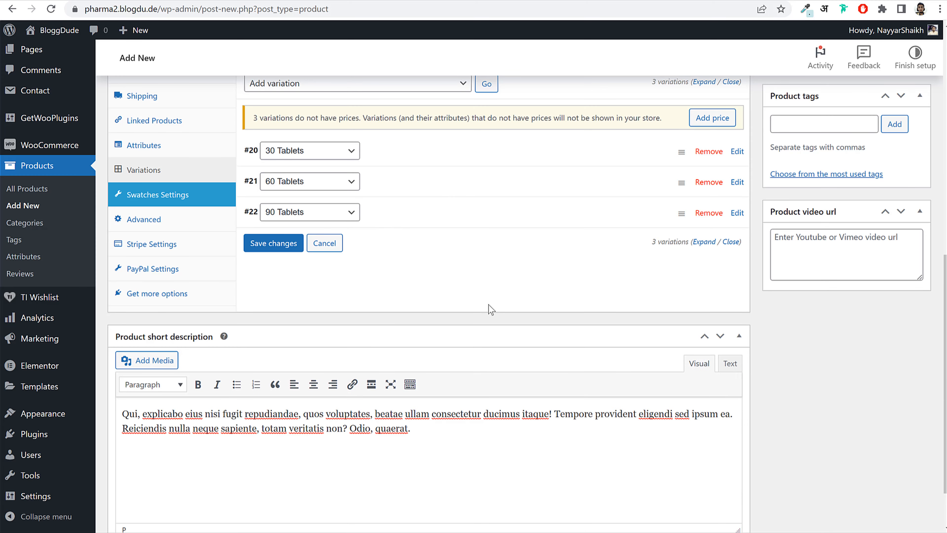
pyautogui.scroll(5, 491, 309)
pyautogui.scroll(2, 798, 304)
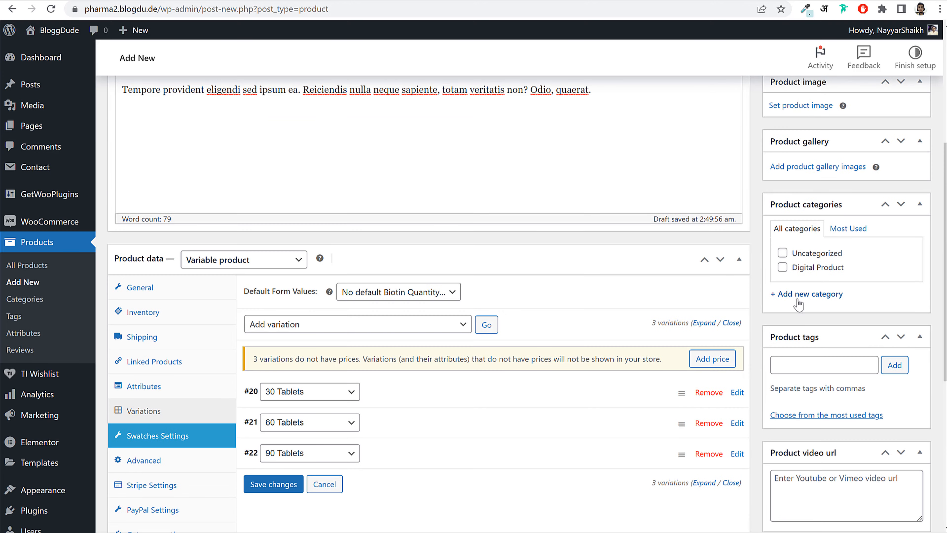
# - Create and assign a new product category named Biotin Tablets
pyautogui.click(812, 295)
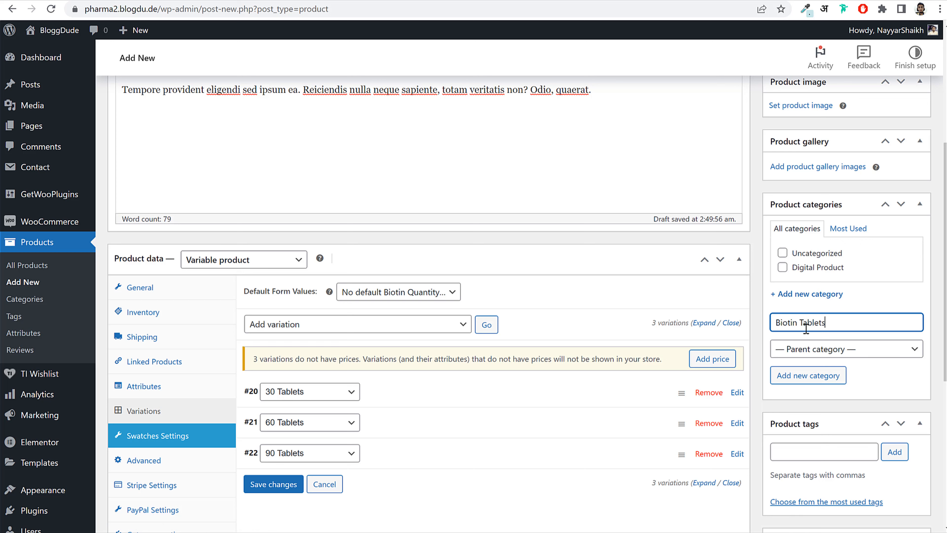
pyautogui.click(824, 376)
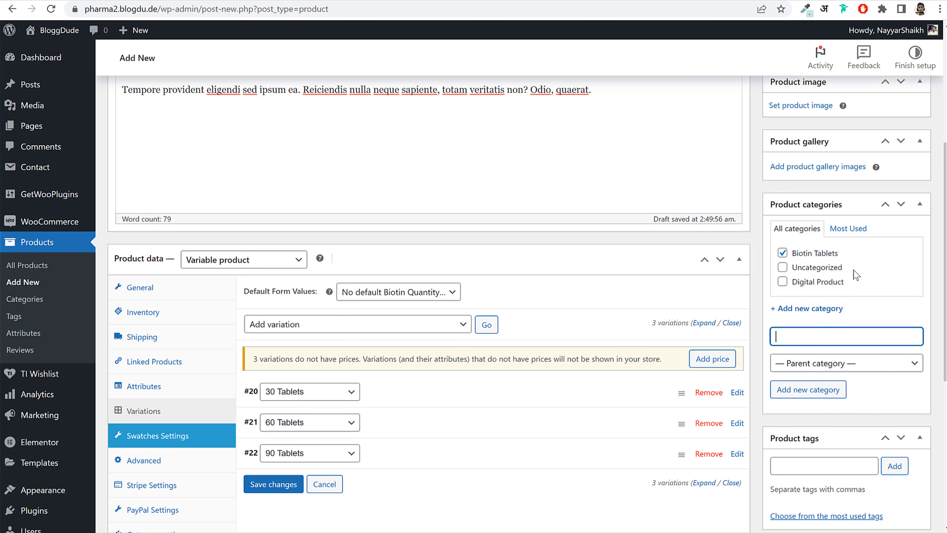
pyautogui.scroll(-5, 856, 323)
pyautogui.scroll(6, 850, 309)
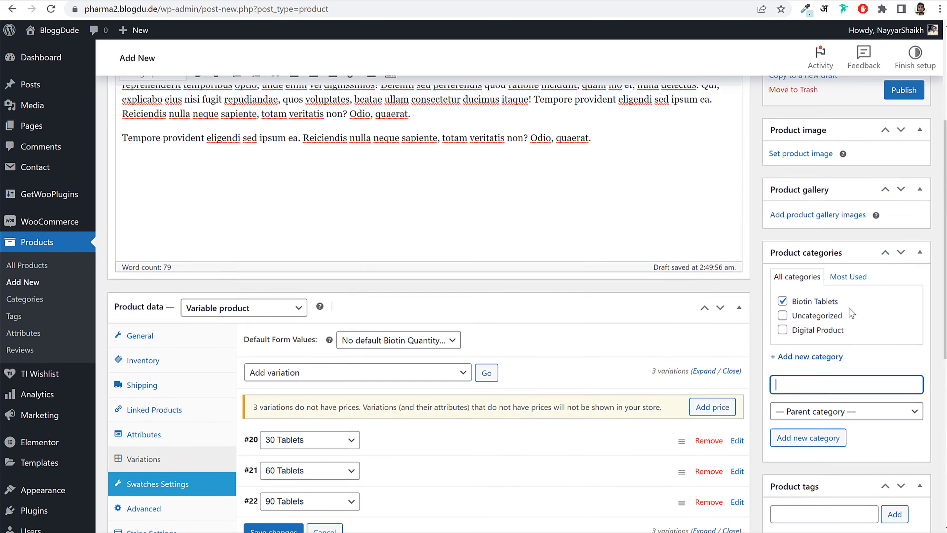
pyautogui.scroll(2, 849, 308)
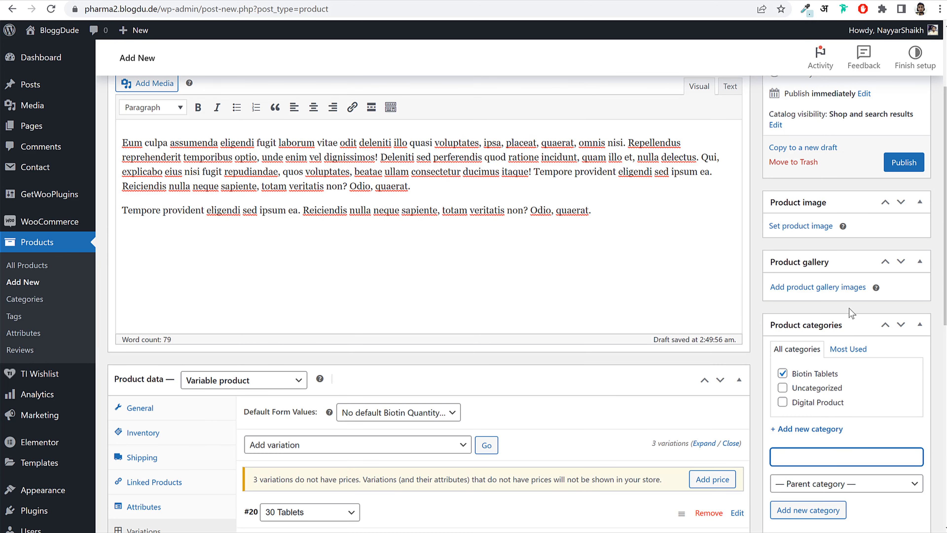
# - Upload the Biotin Complex with Coconut Oil bottle photo and set it as the product image
pyautogui.click(863, 265)
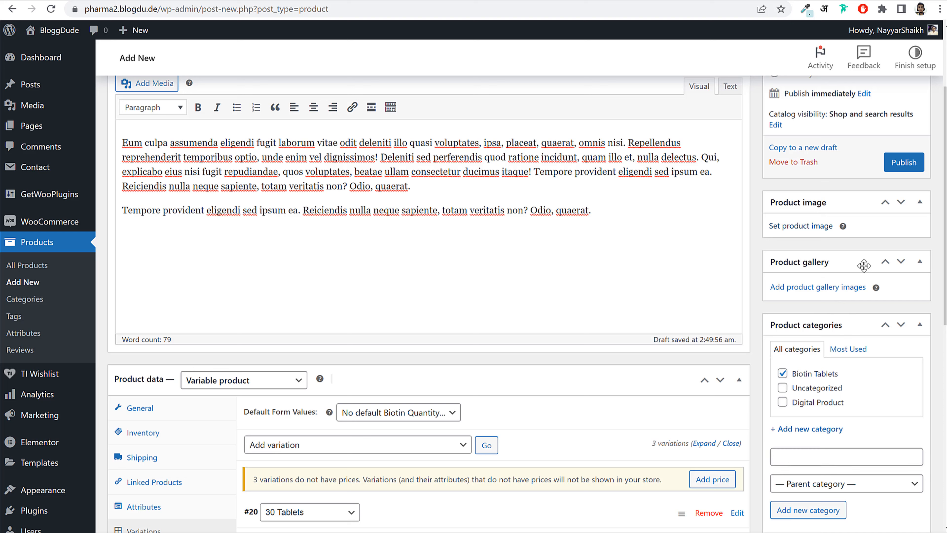
pyautogui.click(803, 231)
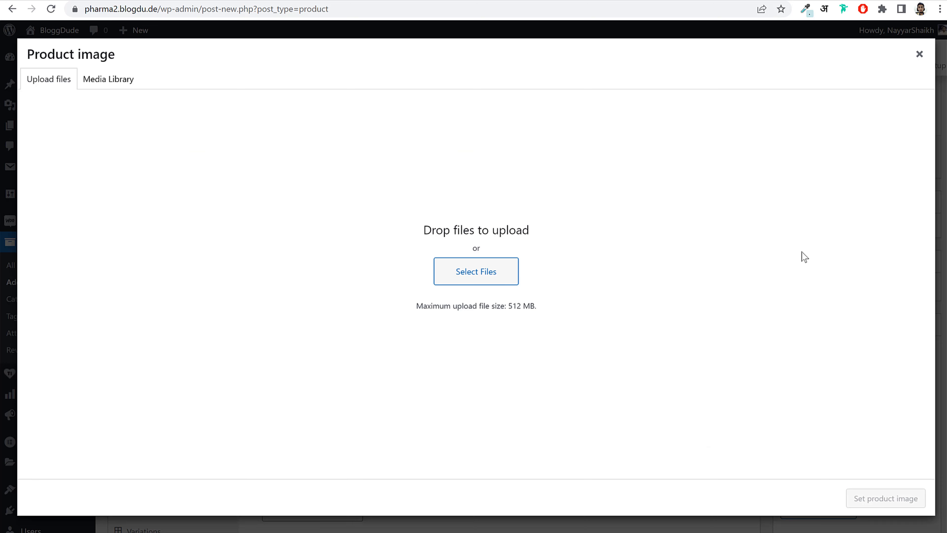
pyautogui.click(449, 270)
pyautogui.click(224, 145)
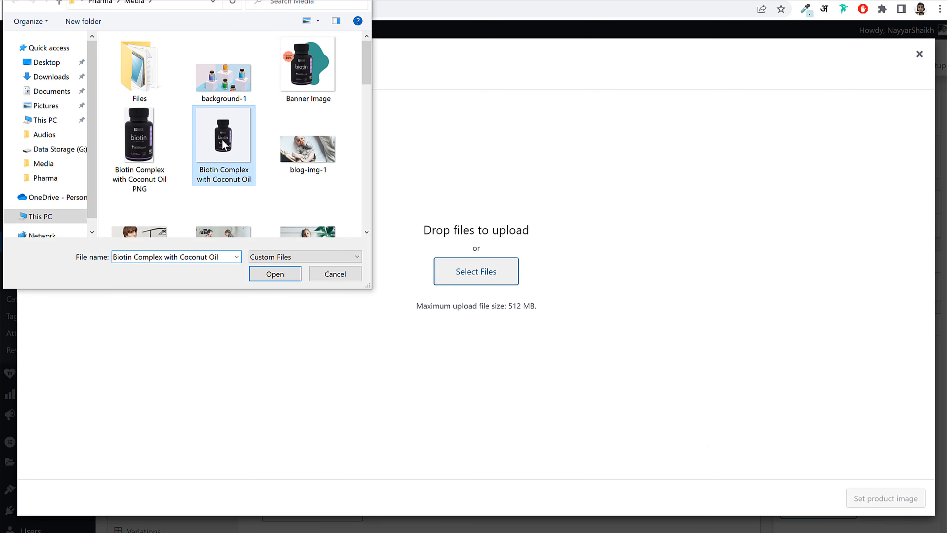
pyautogui.click(274, 274)
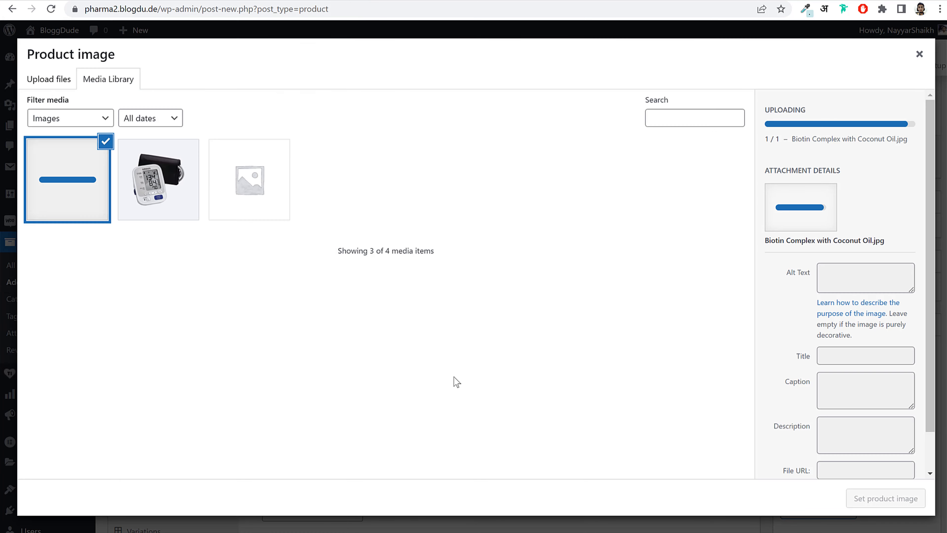
pyautogui.click(882, 500)
pyautogui.scroll(3, 869, 466)
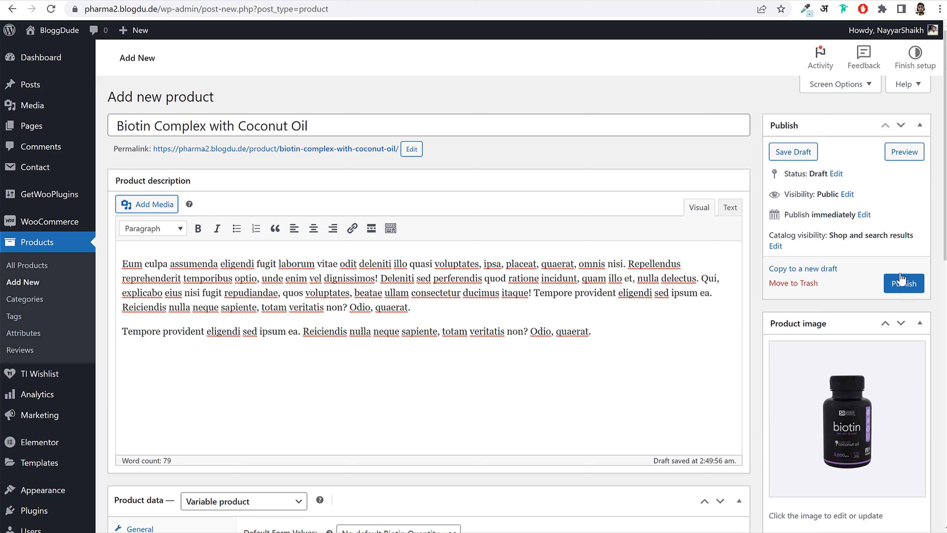
# - Publish the product and view its public store page
pyautogui.click(904, 288)
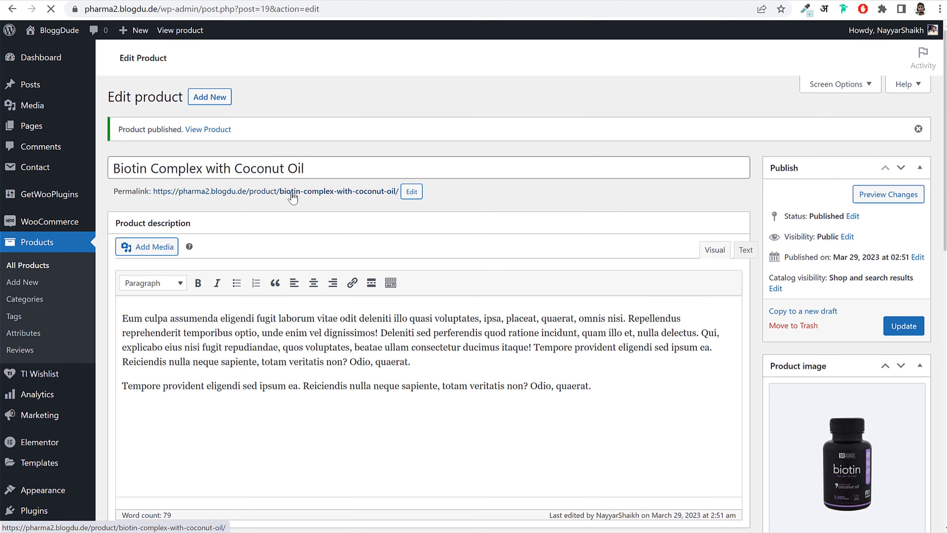
pyautogui.click(291, 193)
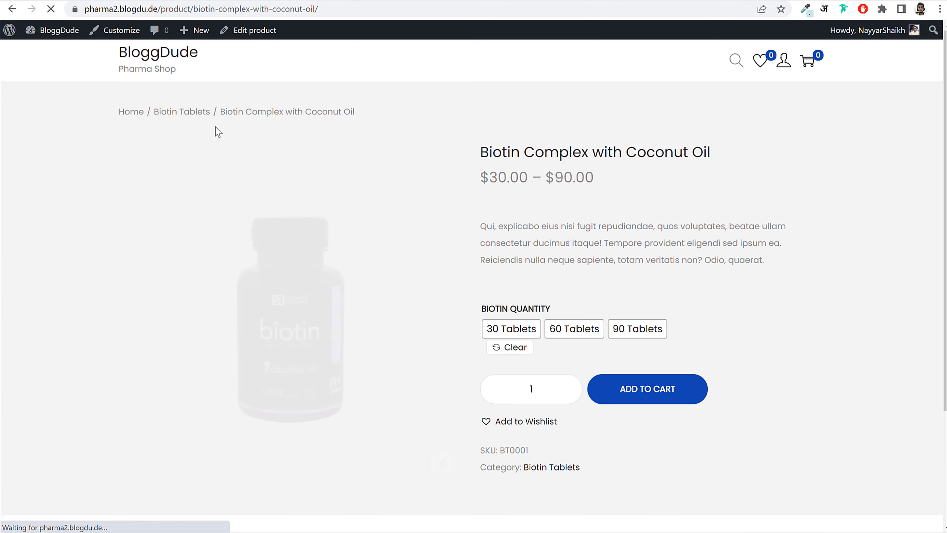
pyautogui.moveTo(483, 151); pyautogui.dragTo(735, 150)
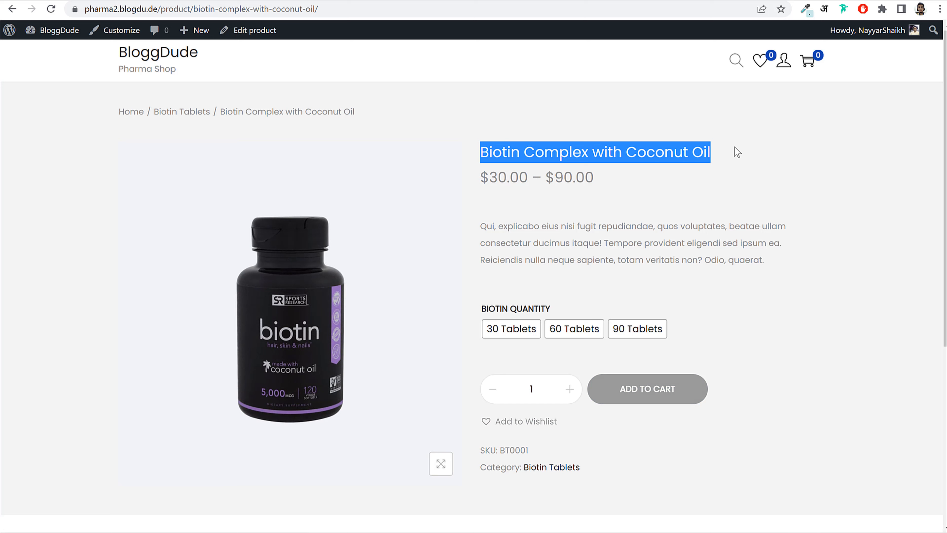
# - Select the 30 Tablets and 60 Tablets swatches to check the $30.00 and $60.00 prices
pyautogui.click(507, 324)
pyautogui.moveTo(544, 391); pyautogui.dragTo(485, 384)
pyautogui.click(571, 333)
pyautogui.moveTo(543, 383); pyautogui.dragTo(474, 378)
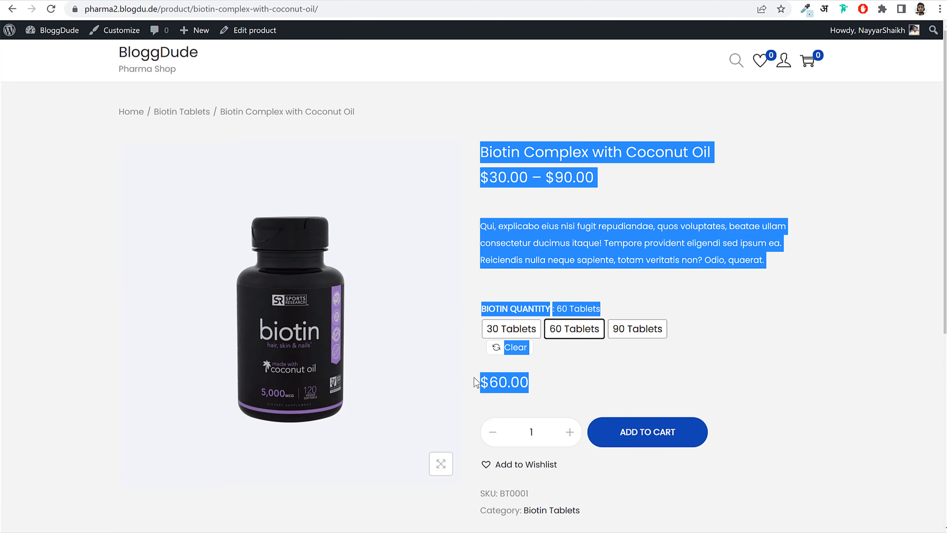
pyautogui.click(640, 355)
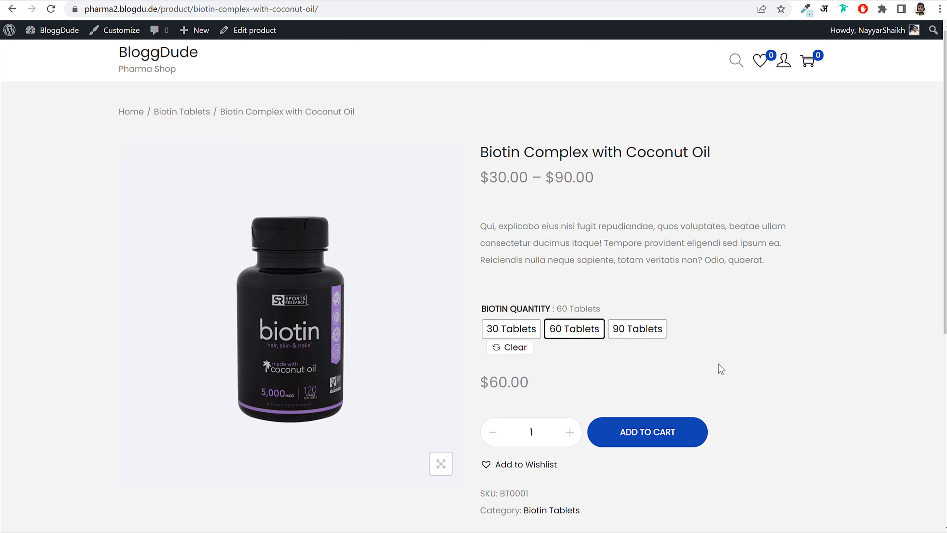
pyautogui.moveTo(557, 305); pyautogui.dragTo(607, 305)
pyautogui.click(632, 305)
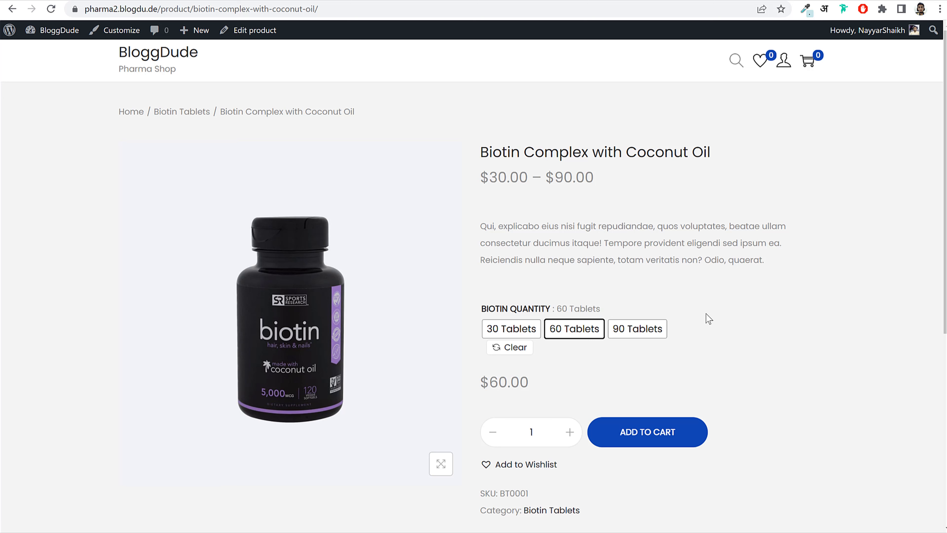
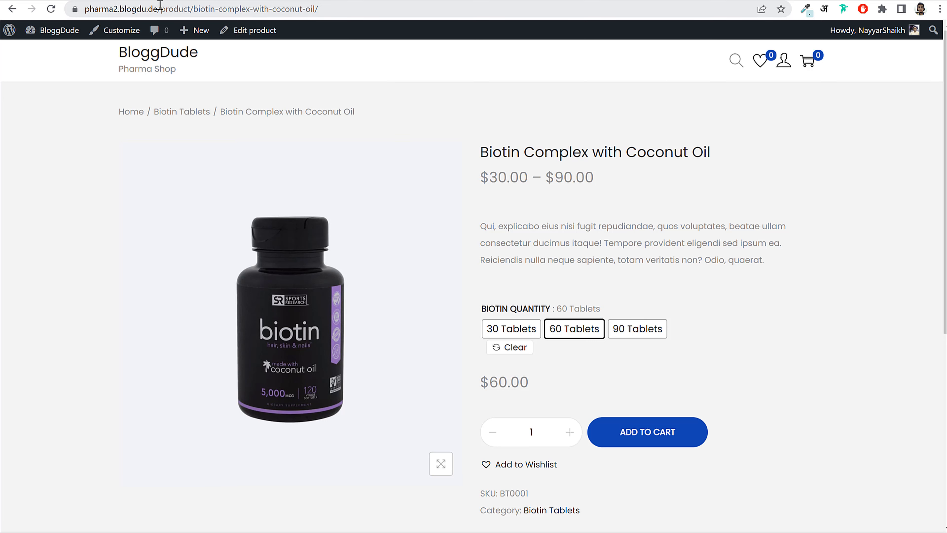
# - Copy the site address and load it in a new Chrome incognito window
pyautogui.moveTo(165, 9); pyautogui.dragTo(85, 9)
pyautogui.hotkey('ctrl', 'c')
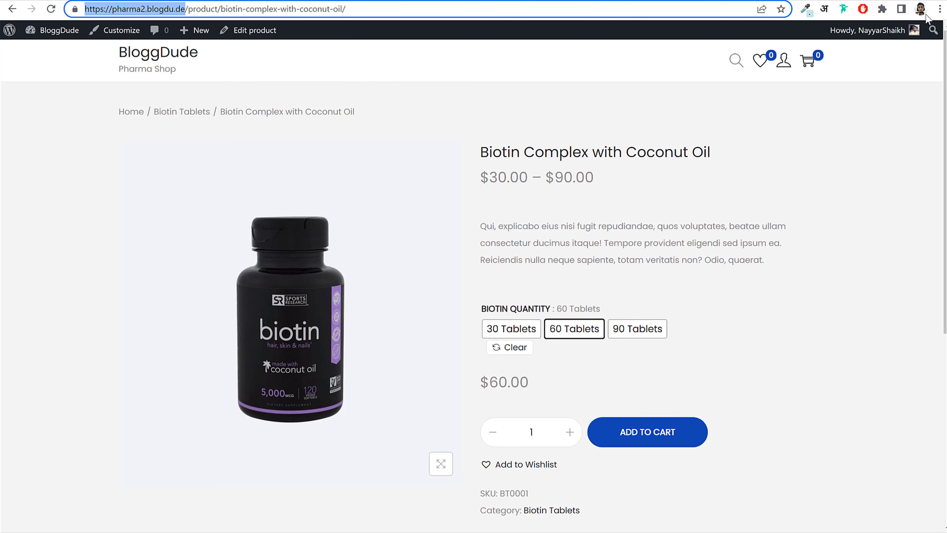
pyautogui.click(938, 11)
pyautogui.click(871, 54)
pyautogui.hotkey('ctrl', 'v')
pyautogui.press('Return')
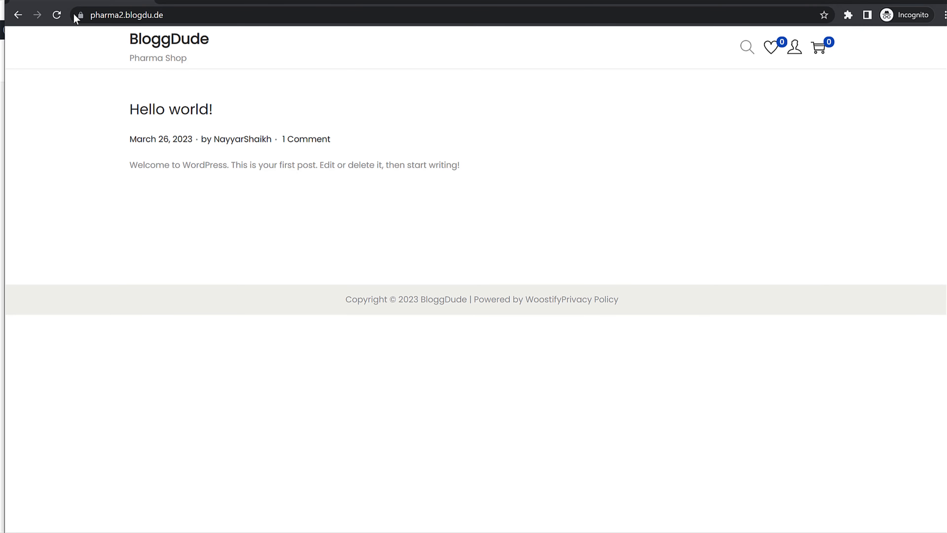
# - Load the site's /shop page, then go to the account Login / Register page
pyautogui.click(260, 15)
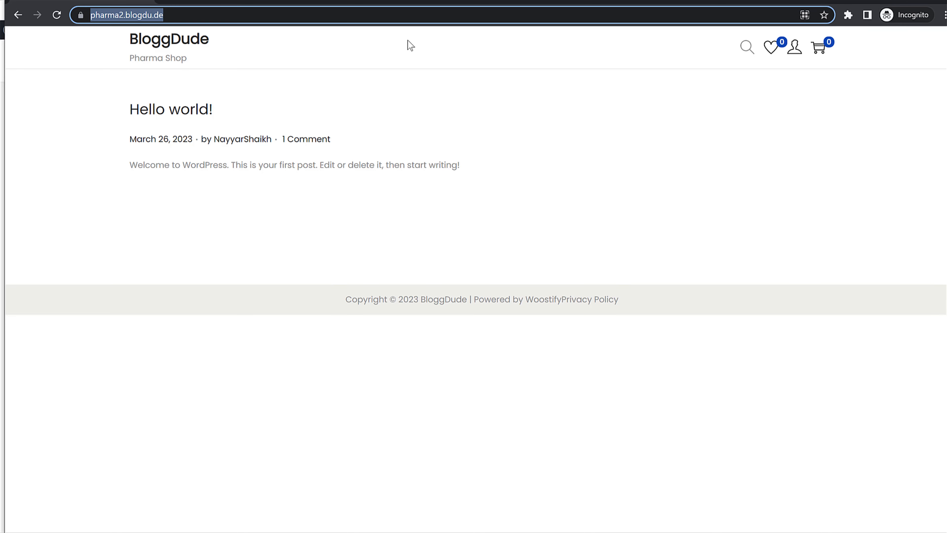
pyautogui.click(354, 14)
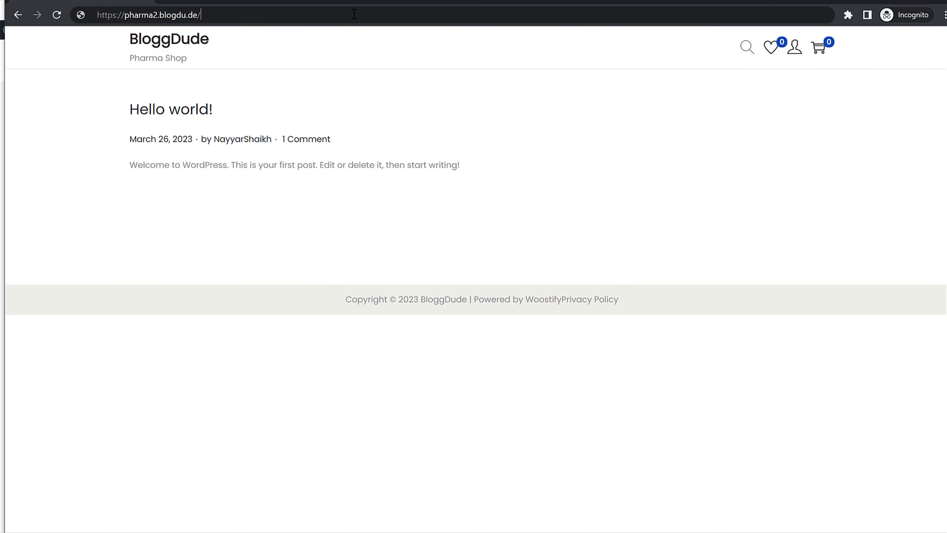
pyautogui.write('/shop')
pyautogui.press('Return')
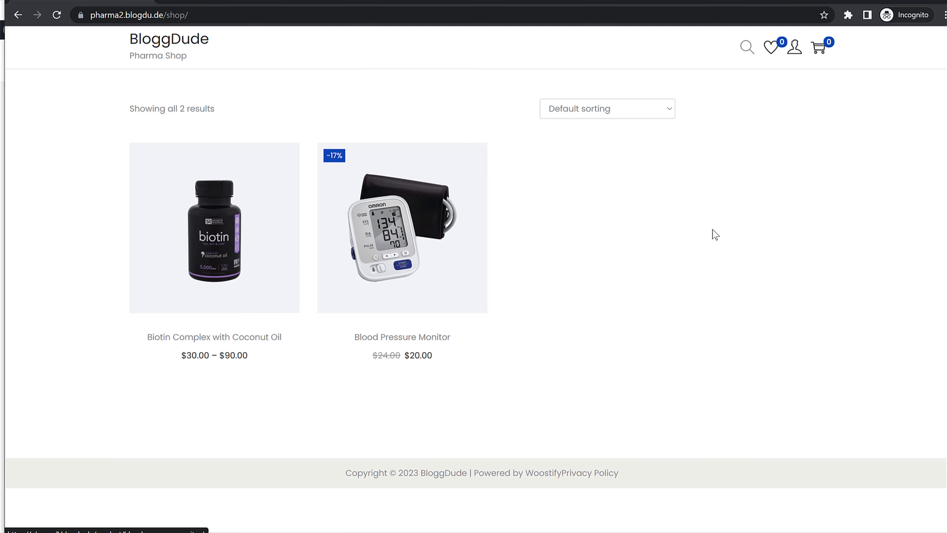
pyautogui.moveTo(796, 49)
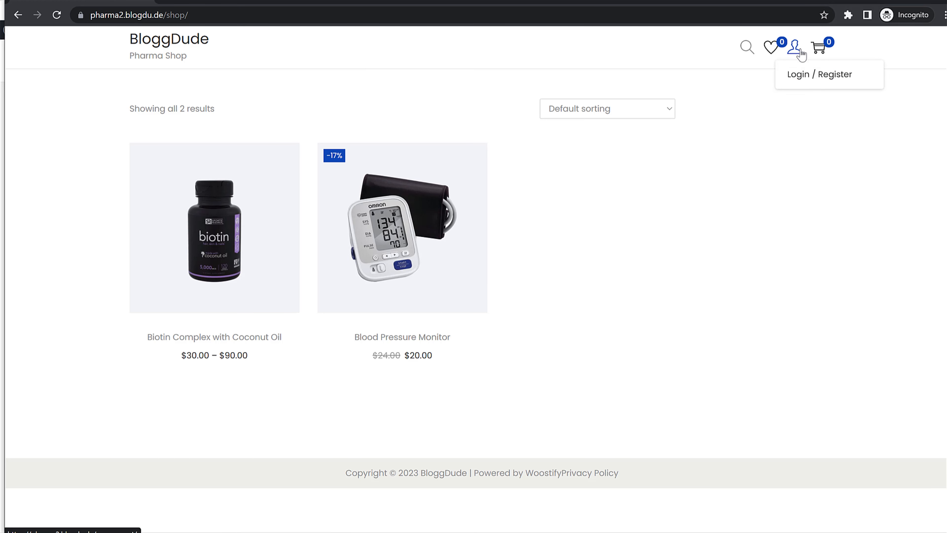
pyautogui.click(808, 76)
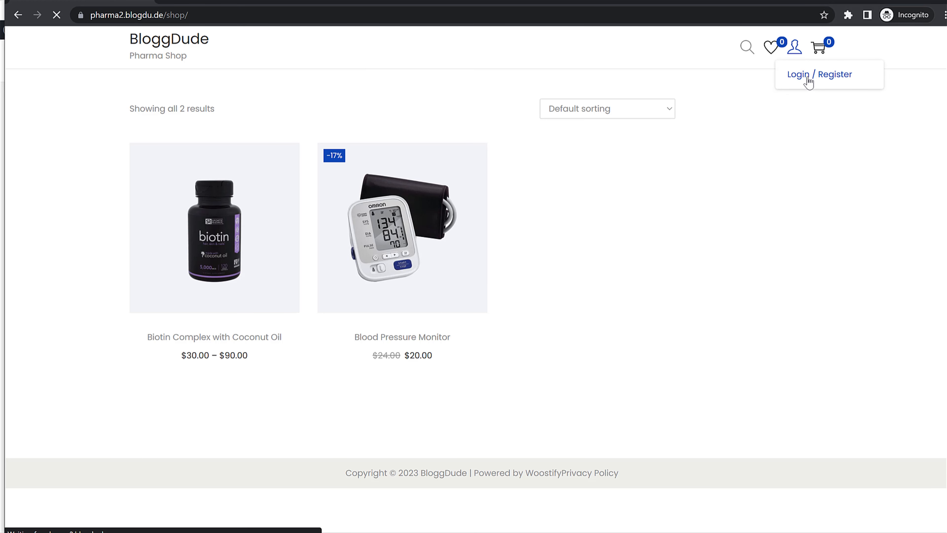
# - Register a customer account with a username, the customer's e-mail address and a password
pyautogui.click(612, 179)
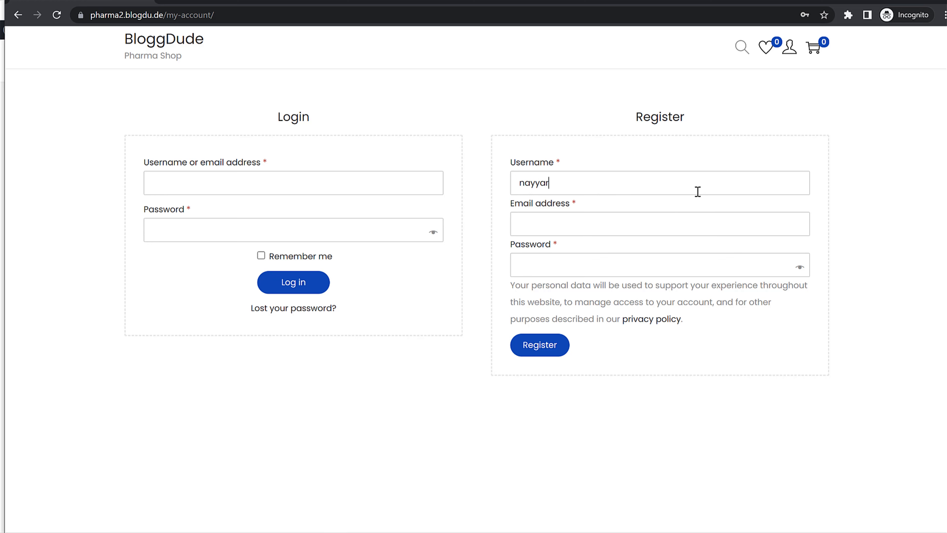
pyautogui.press('Tab')
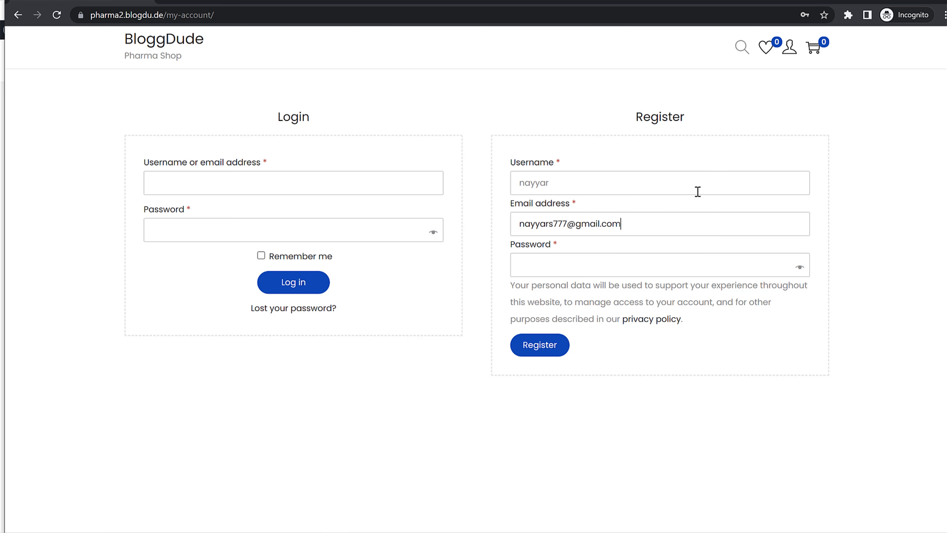
pyautogui.press('Tab')
pyautogui.write('1234•••')
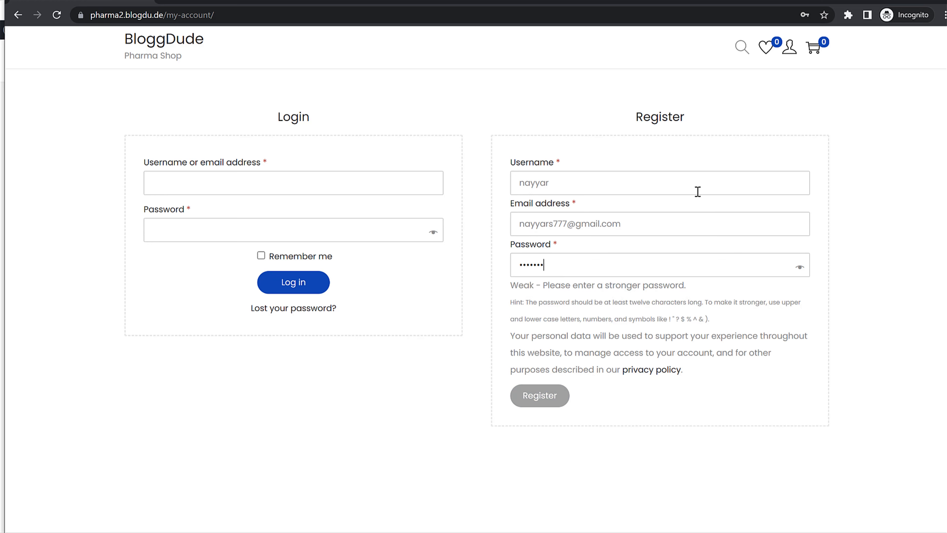
pyautogui.write('•••')
pyautogui.click(537, 368)
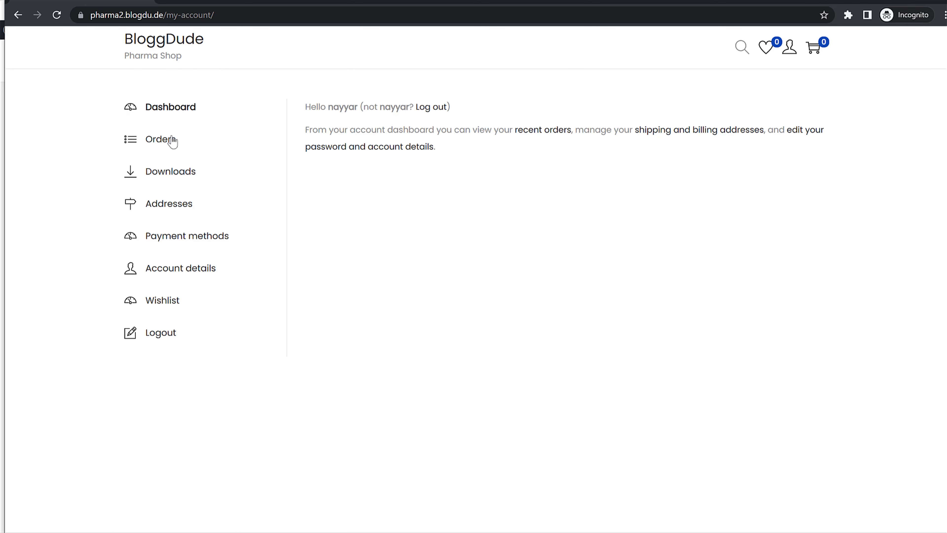
pyautogui.click(787, 51)
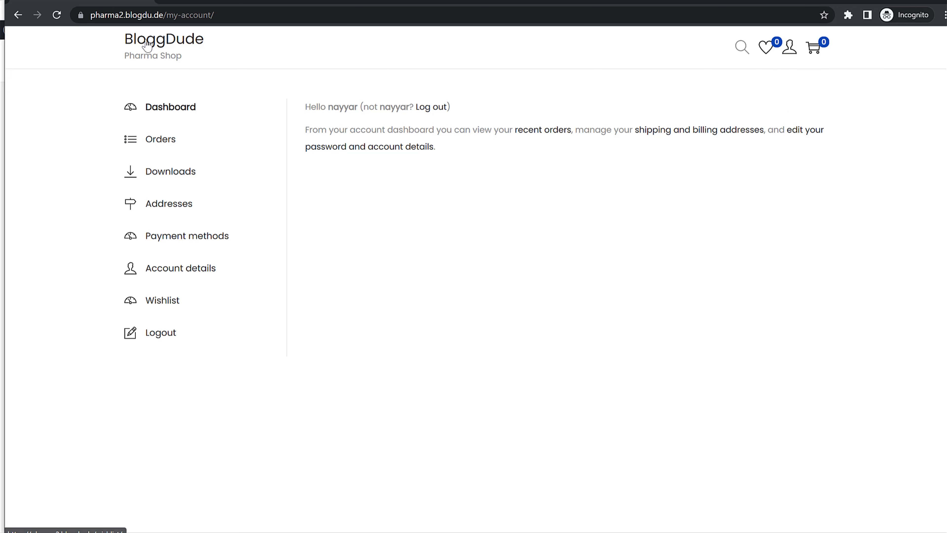
# - Add Biotin Complex with Coconut Oil, 60 Tablets, from /shop and open the cart ($63.25)
pyautogui.click(164, 44)
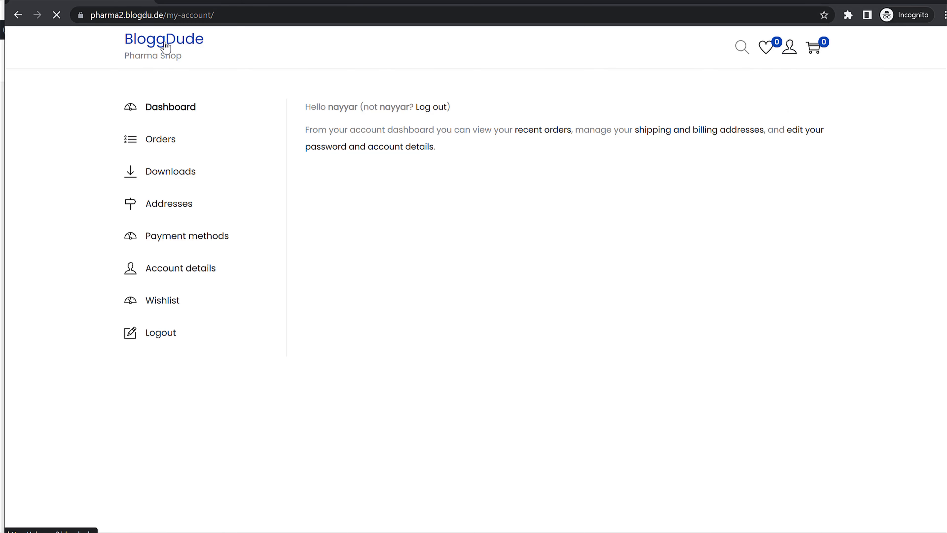
pyautogui.click(179, 15)
pyautogui.write('/shop')
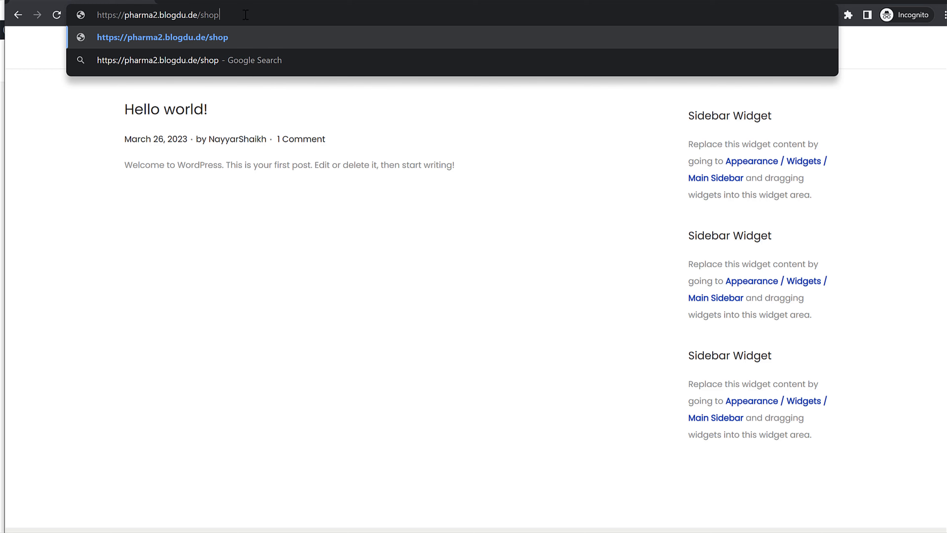
pyautogui.press('Return')
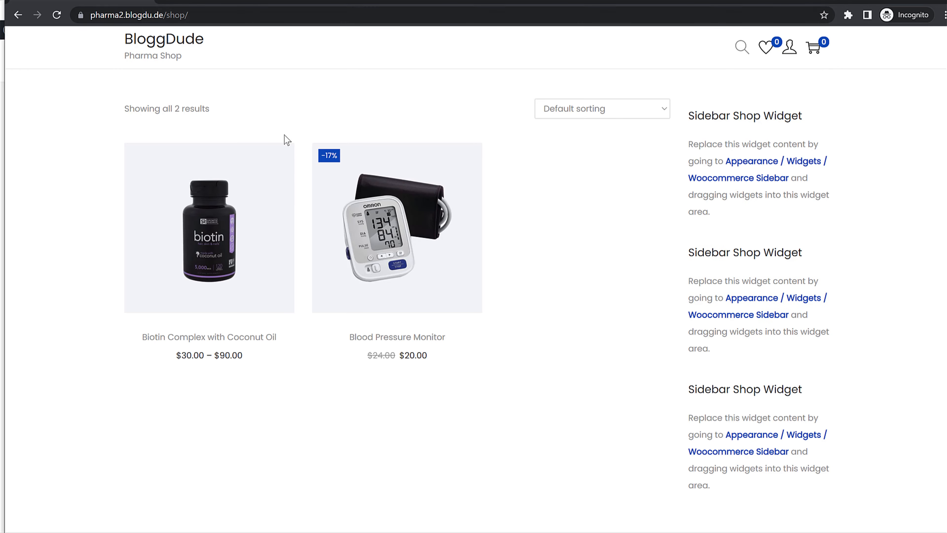
pyautogui.click(224, 215)
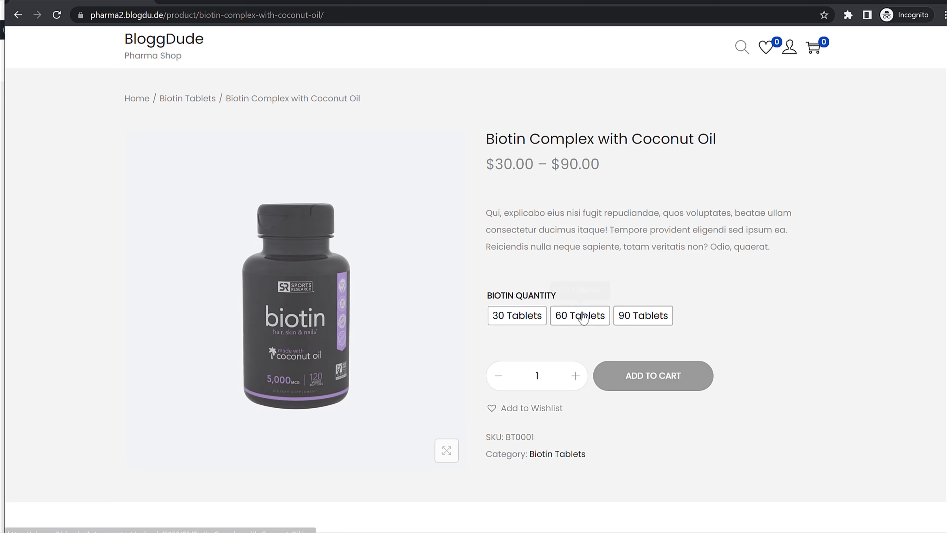
pyautogui.click(568, 316)
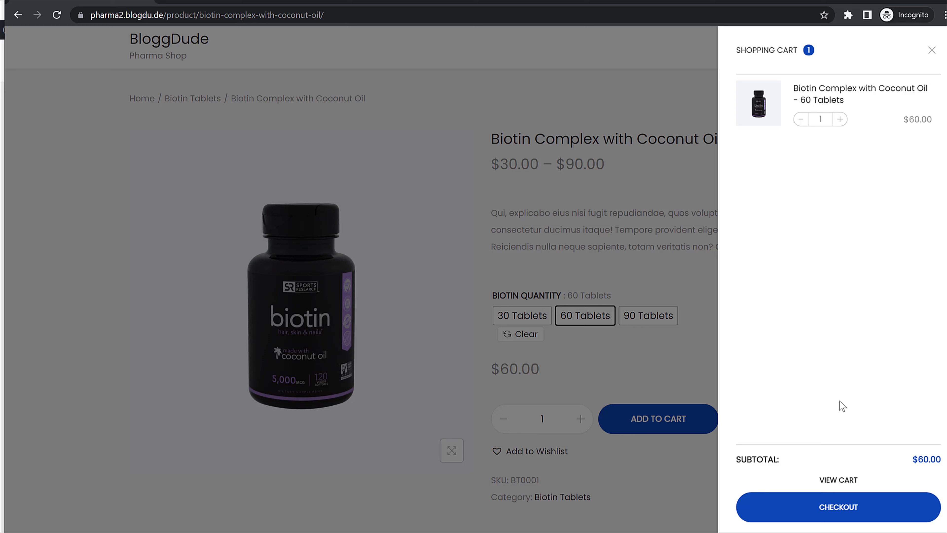
pyautogui.click(839, 481)
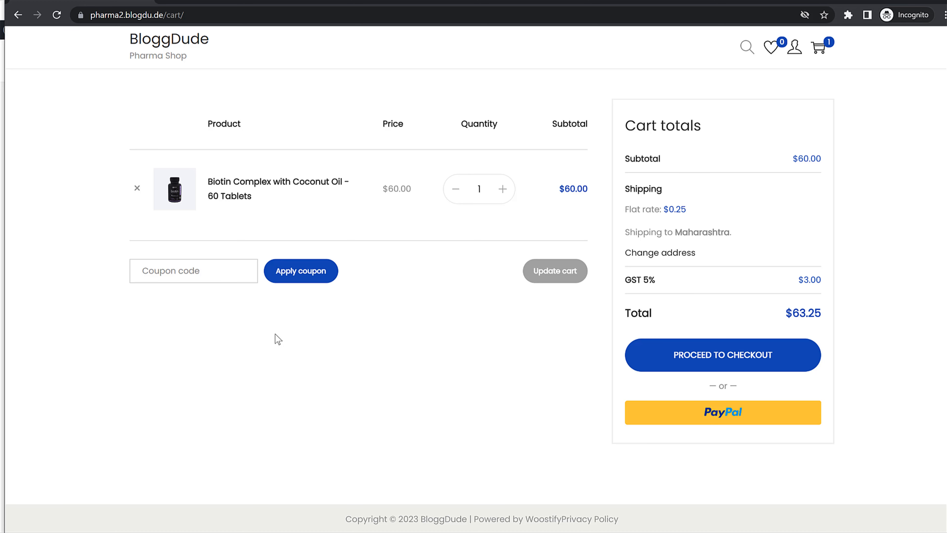
pyautogui.click(156, 271)
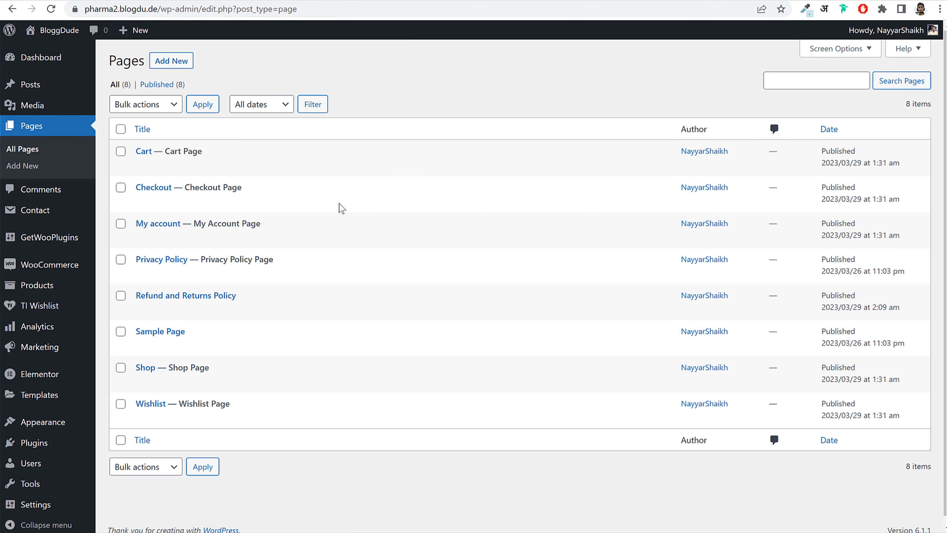
# - Go to WooCommerce Coupons and start adding a new coupon
pyautogui.moveTo(56, 266)
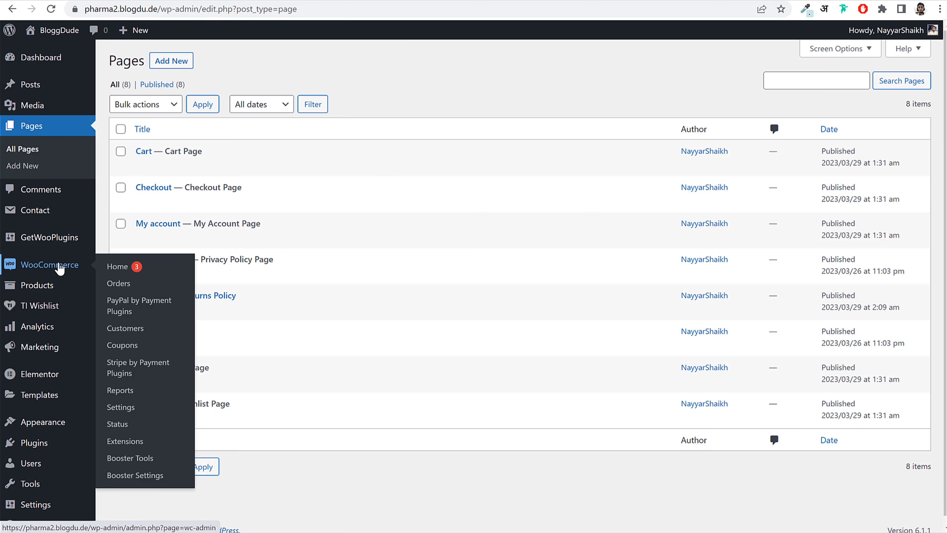
pyautogui.click(122, 345)
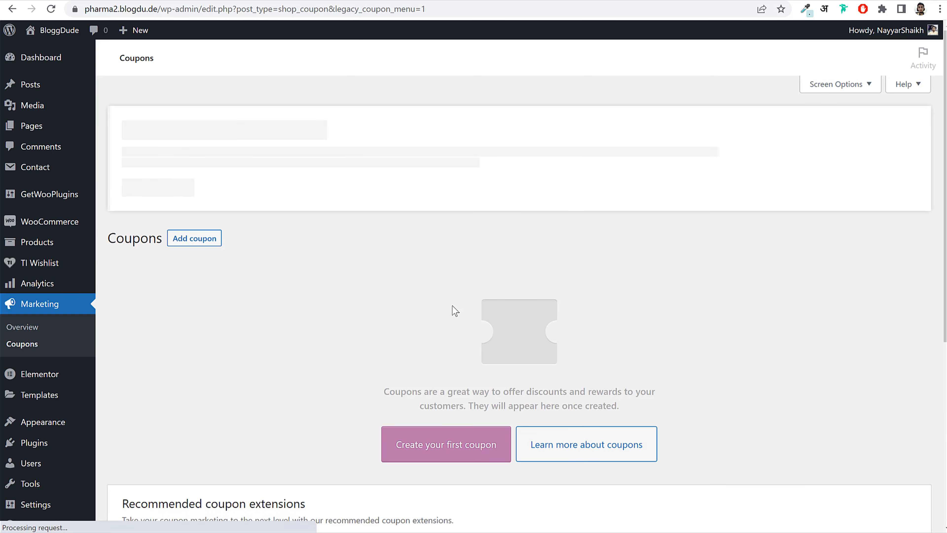
pyautogui.scroll(-6, 452, 311)
pyautogui.click(452, 161)
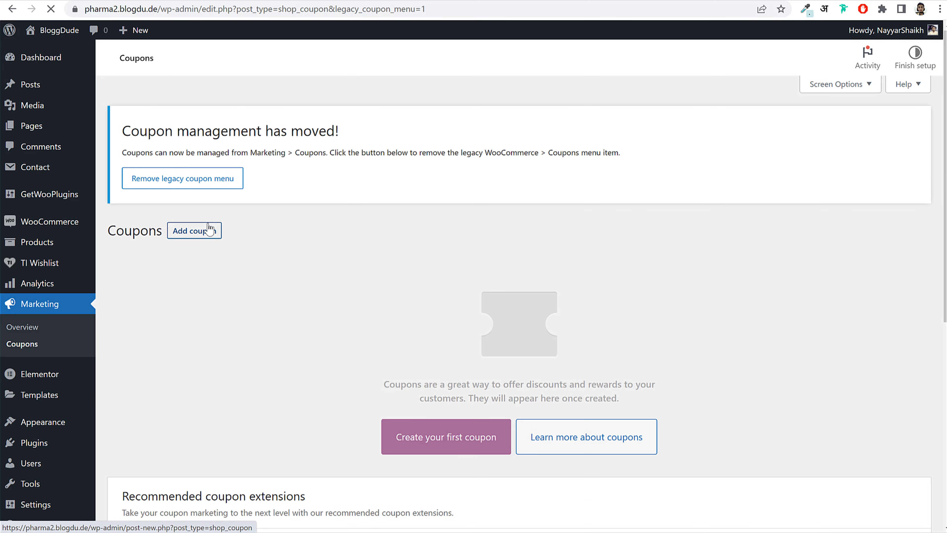
pyautogui.click(209, 230)
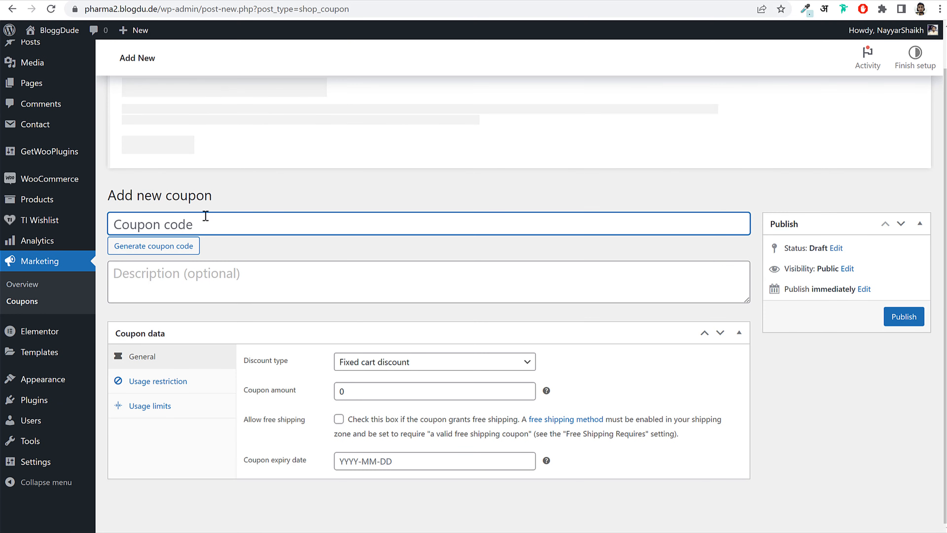
# - Give coupon 10OFF the Percentage discount type with a coupon amount of 10
pyautogui.write('10OFF')
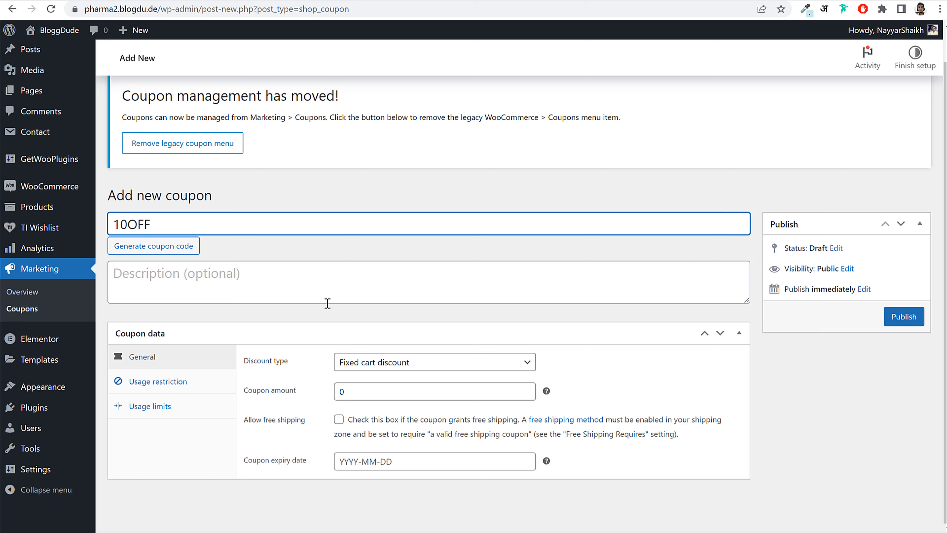
pyautogui.click(421, 368)
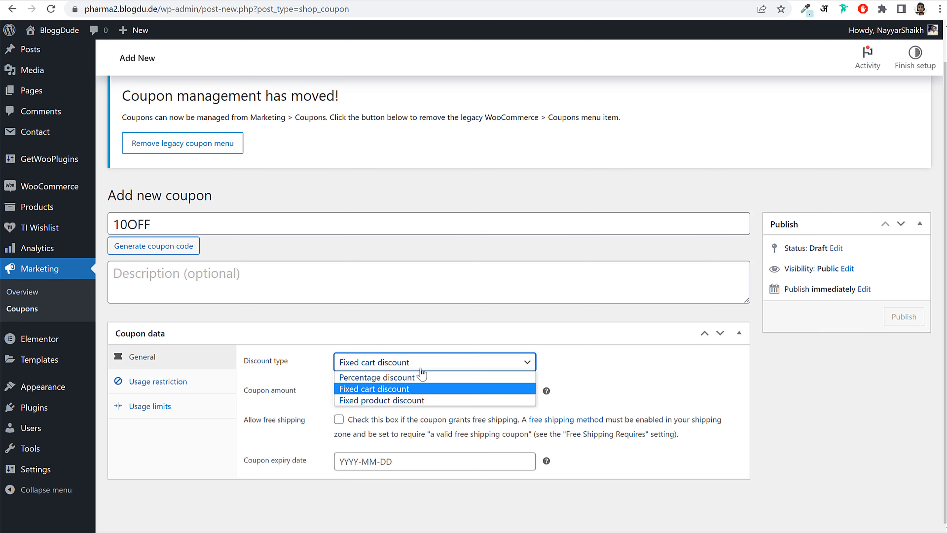
pyautogui.moveTo(235, 368); pyautogui.dragTo(301, 369)
pyautogui.click(387, 367)
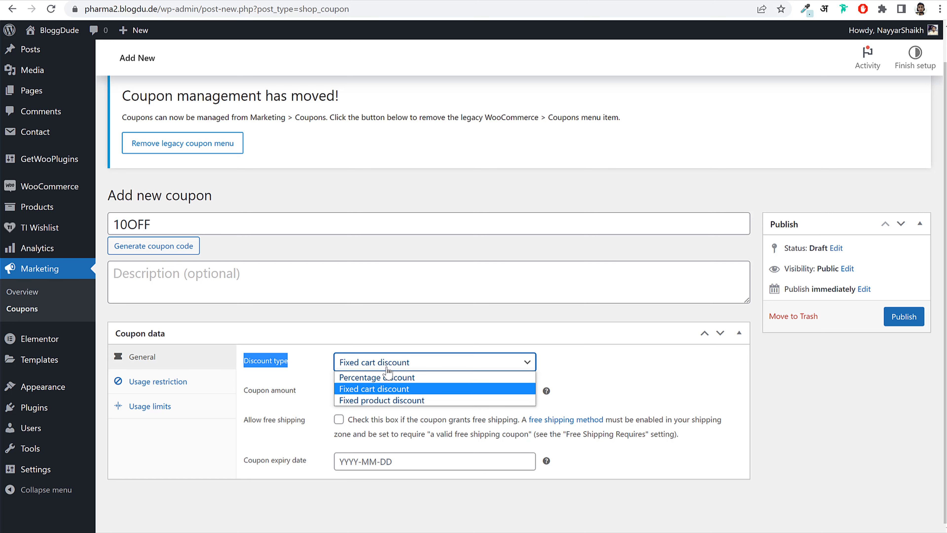
pyautogui.click(397, 380)
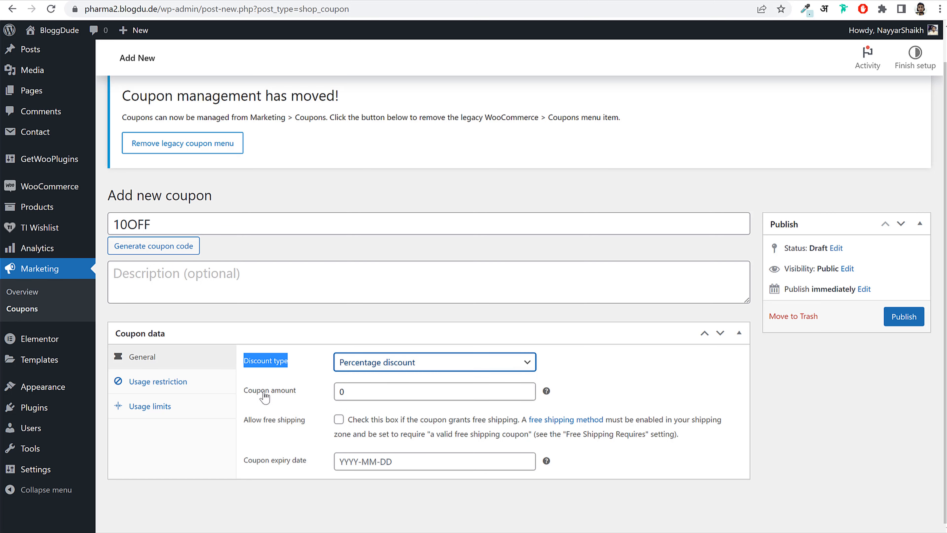
pyautogui.moveTo(242, 390); pyautogui.dragTo(379, 391)
pyautogui.click(300, 400)
pyautogui.write('10')
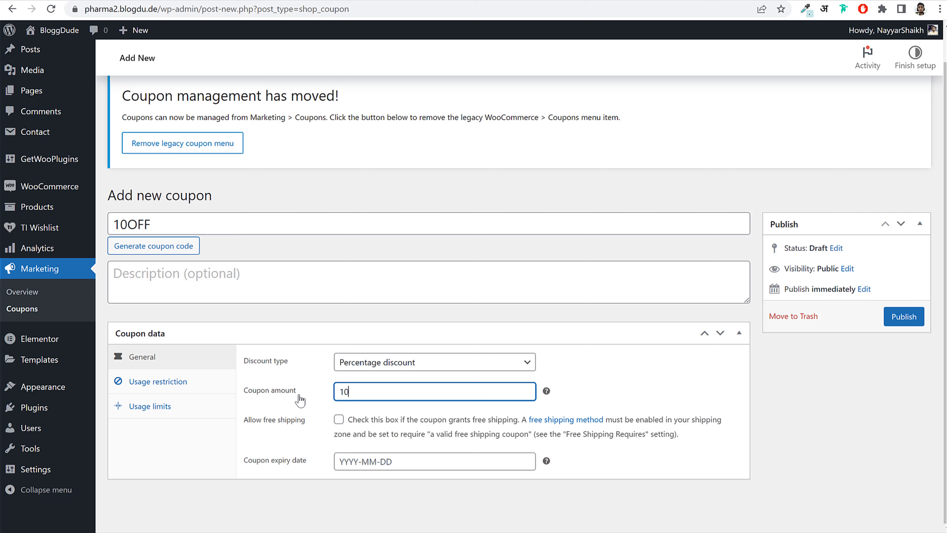
# - Pick 30 April 2023 as expiry, then clear the expiry date so it stays empty
pyautogui.click(385, 461)
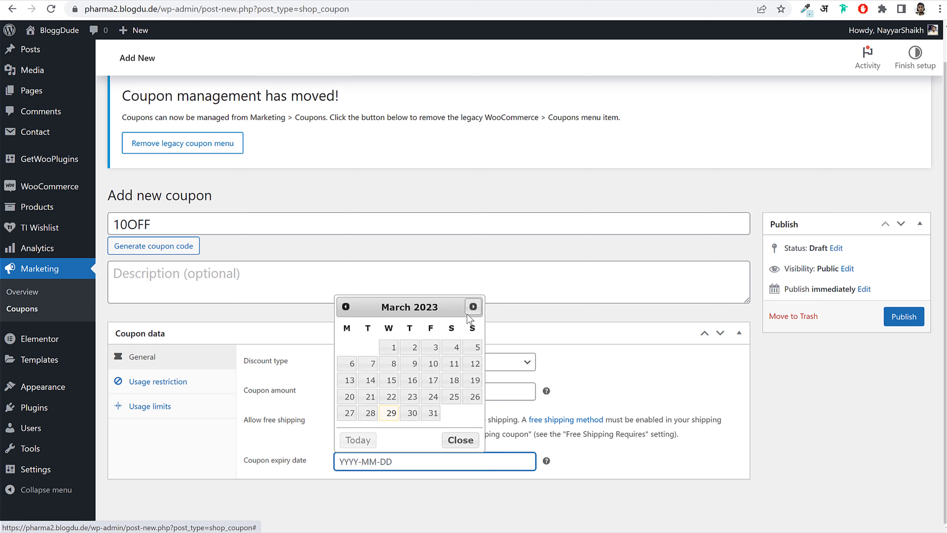
pyautogui.click(473, 306)
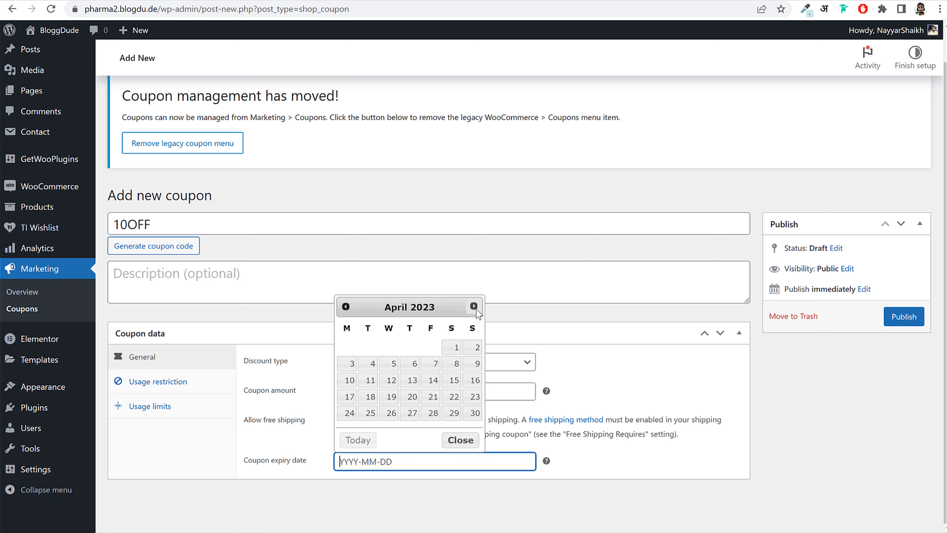
pyautogui.click(475, 412)
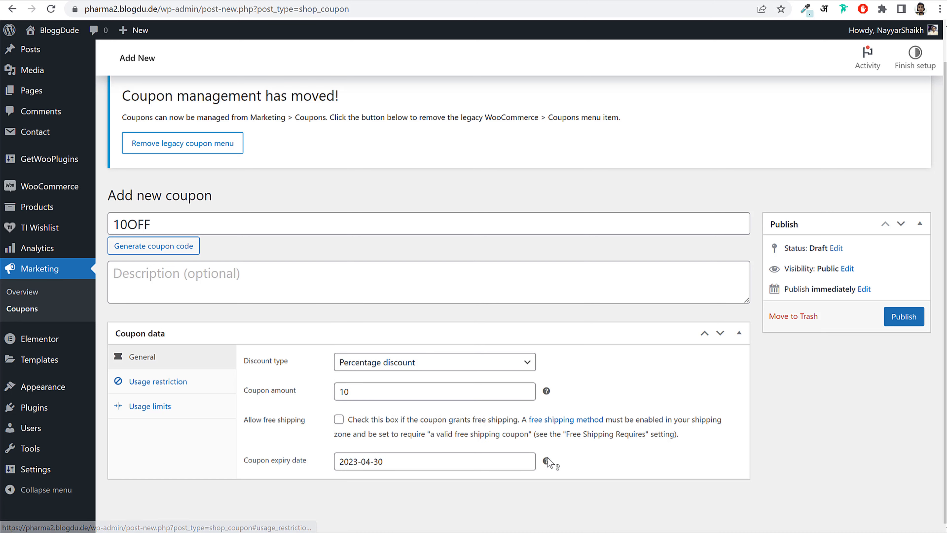
pyautogui.tripleClick(438, 463)
pyautogui.press('BackSpace')
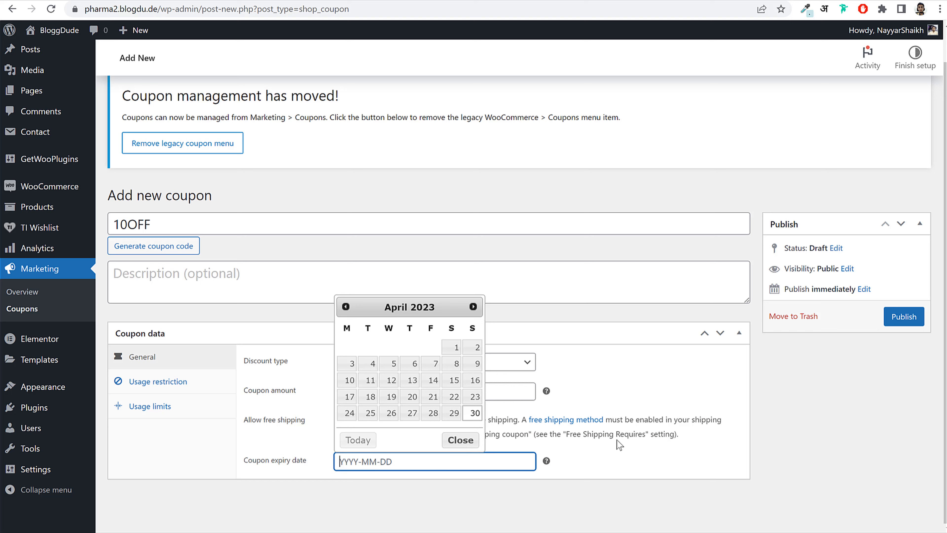
pyautogui.click(550, 446)
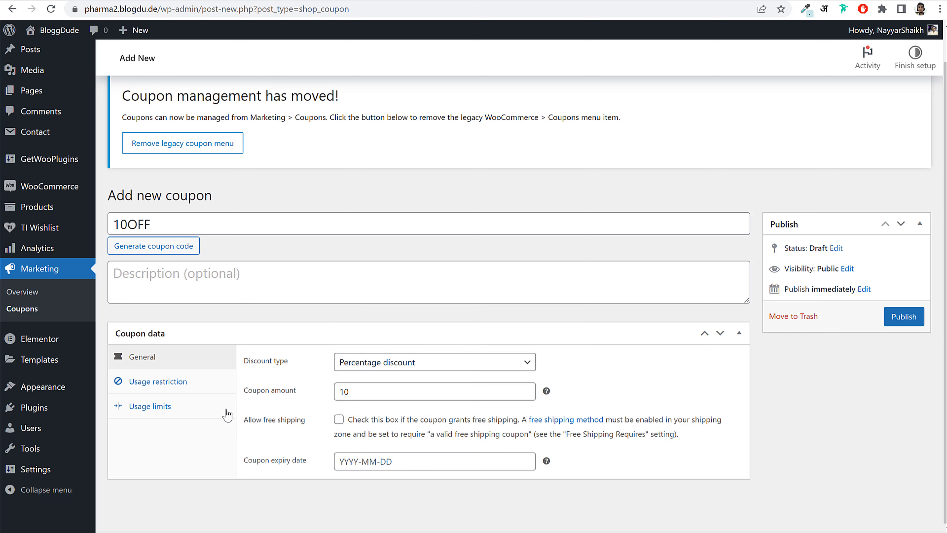
# - Under Usage restriction, make the coupon Individual use only
pyautogui.click(201, 384)
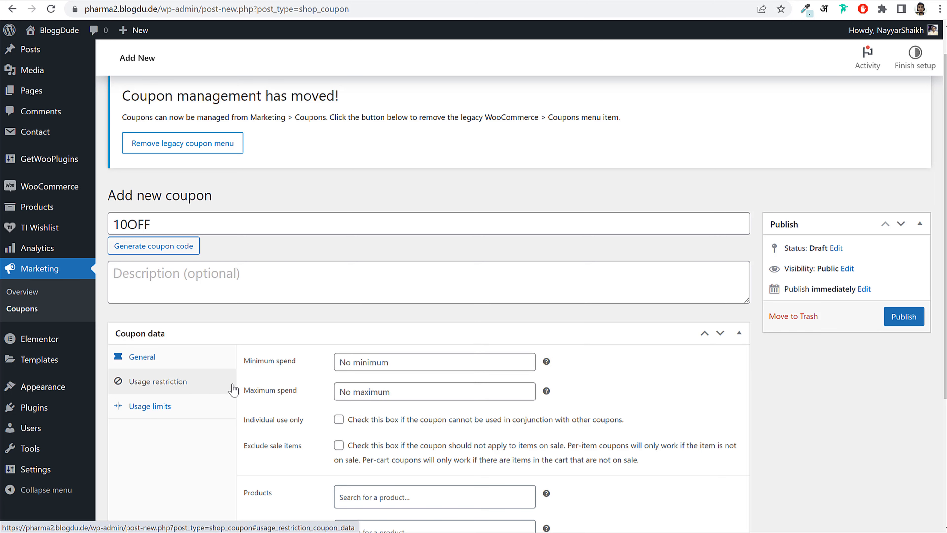
pyautogui.scroll(-3, 680, 405)
pyautogui.scroll(-2, 679, 405)
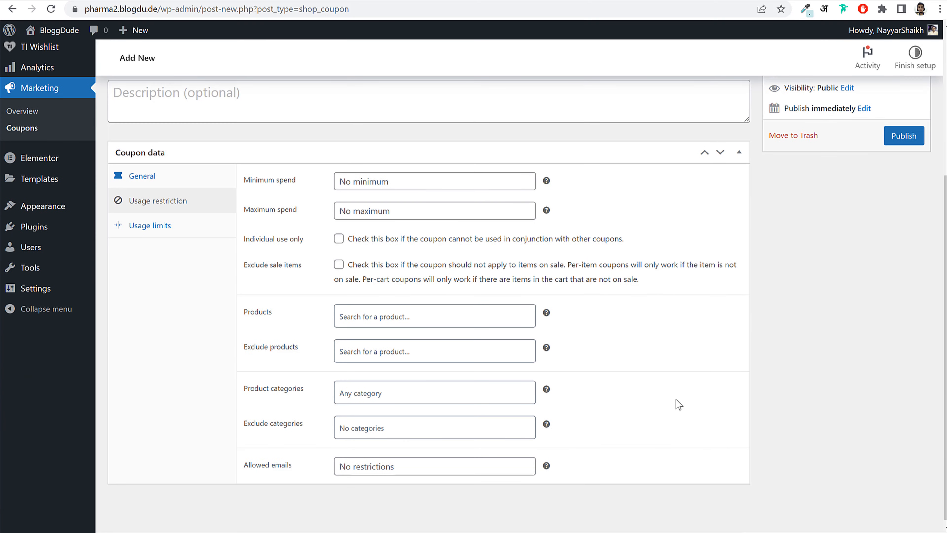
pyautogui.click(386, 182)
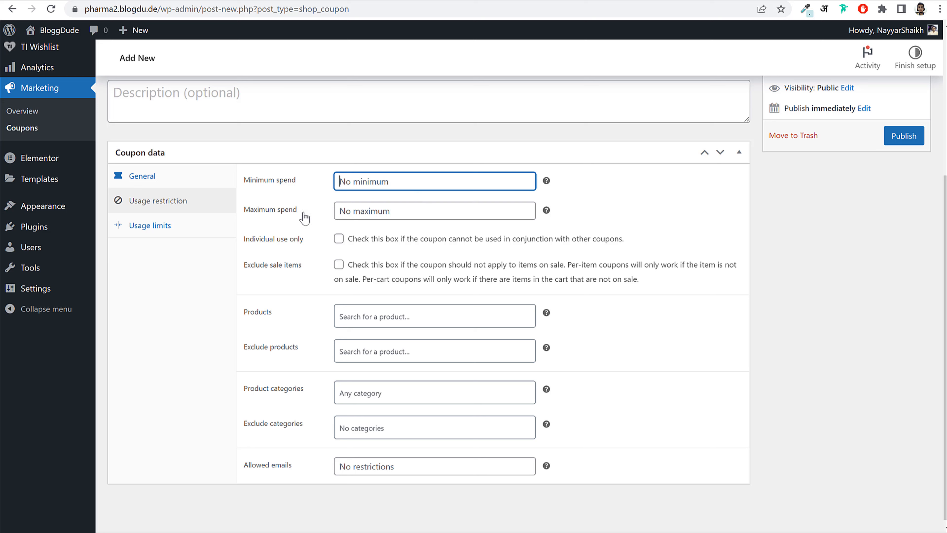
pyautogui.click(376, 211)
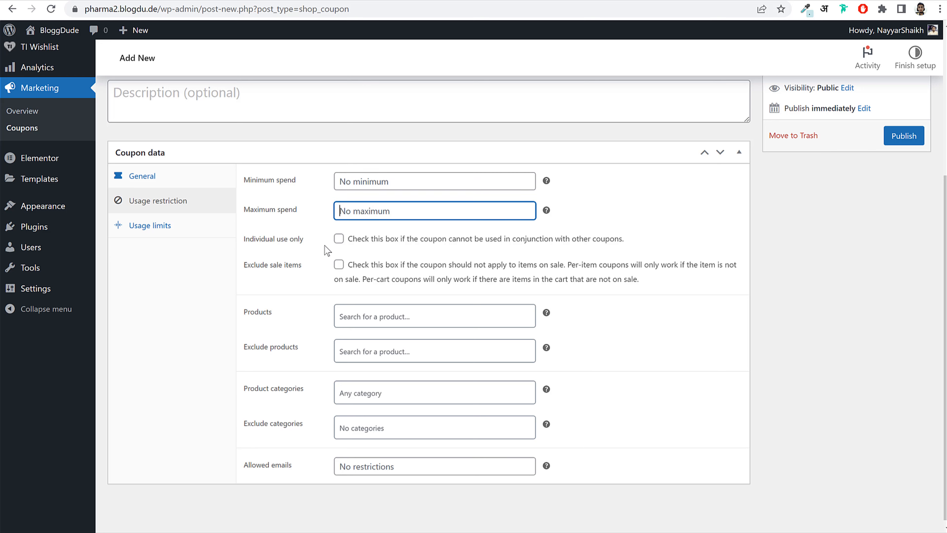
pyautogui.click(339, 238)
pyautogui.moveTo(257, 250); pyautogui.dragTo(334, 246)
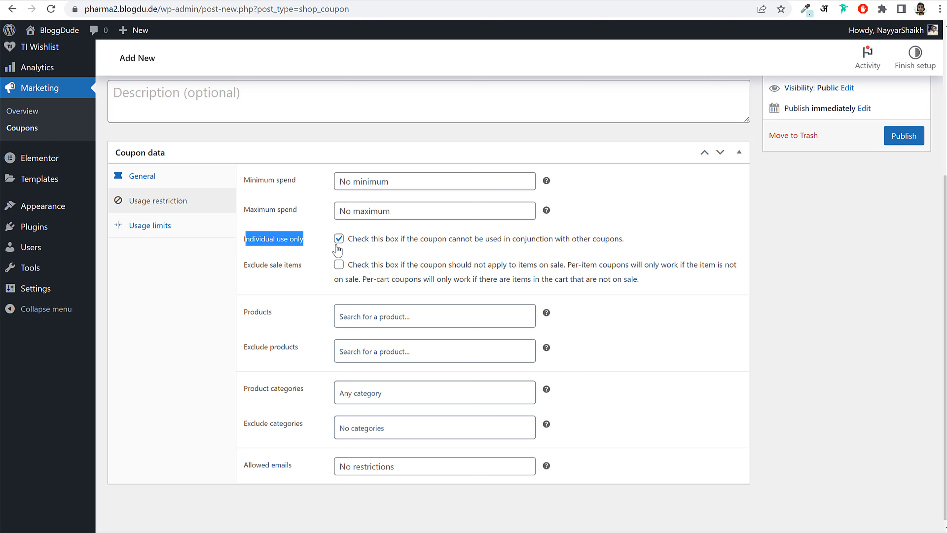
pyautogui.click(404, 240)
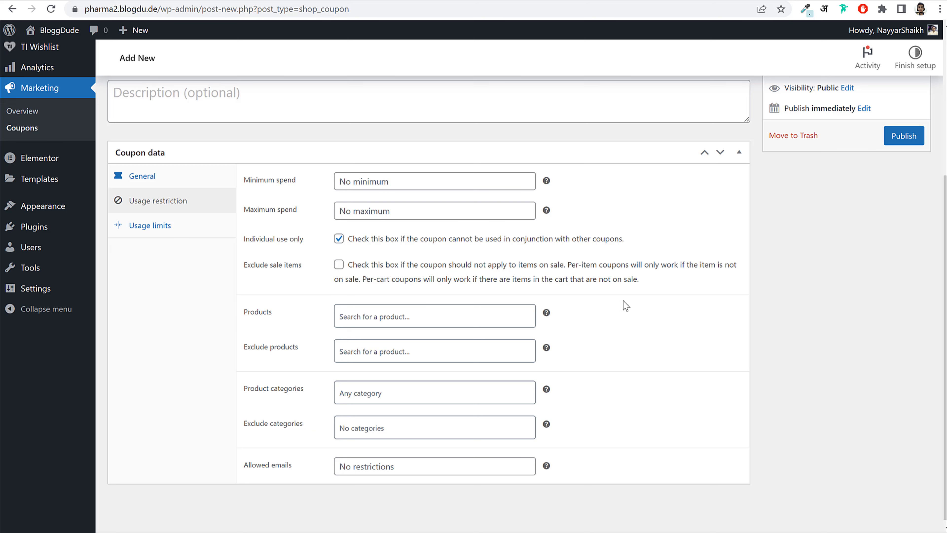
# - Set the usage limit per user to 1 and publish the 10OFF coupon
pyautogui.click(149, 225)
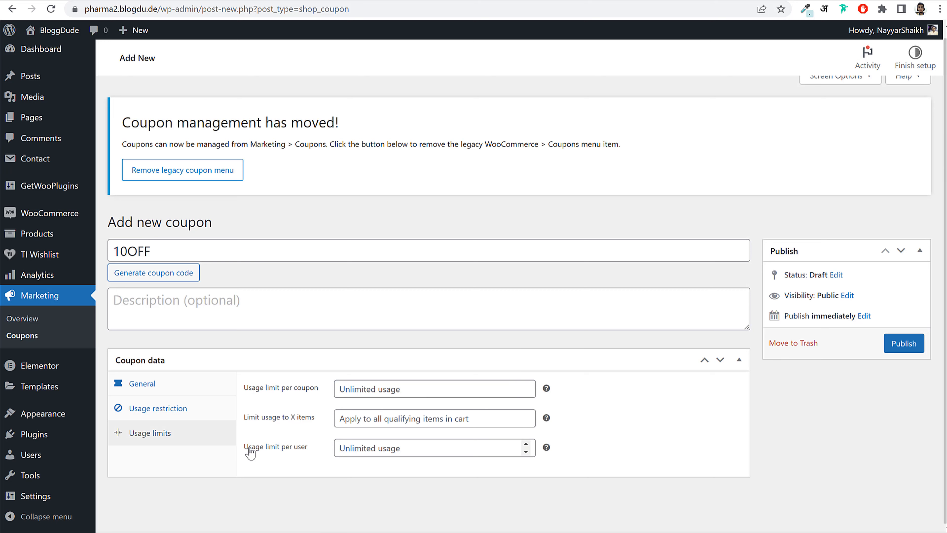
pyautogui.moveTo(248, 447); pyautogui.dragTo(316, 454)
pyautogui.click(367, 449)
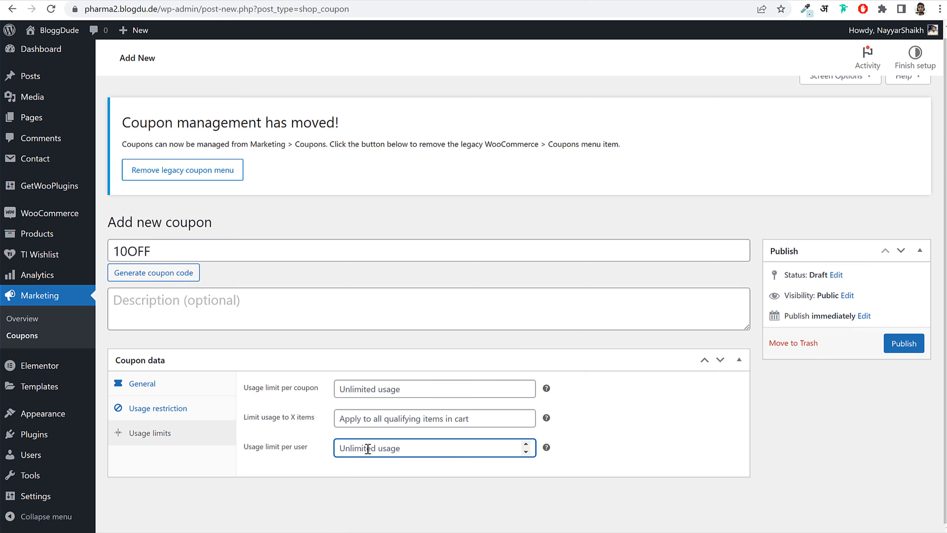
pyautogui.write('1')
pyautogui.click(637, 438)
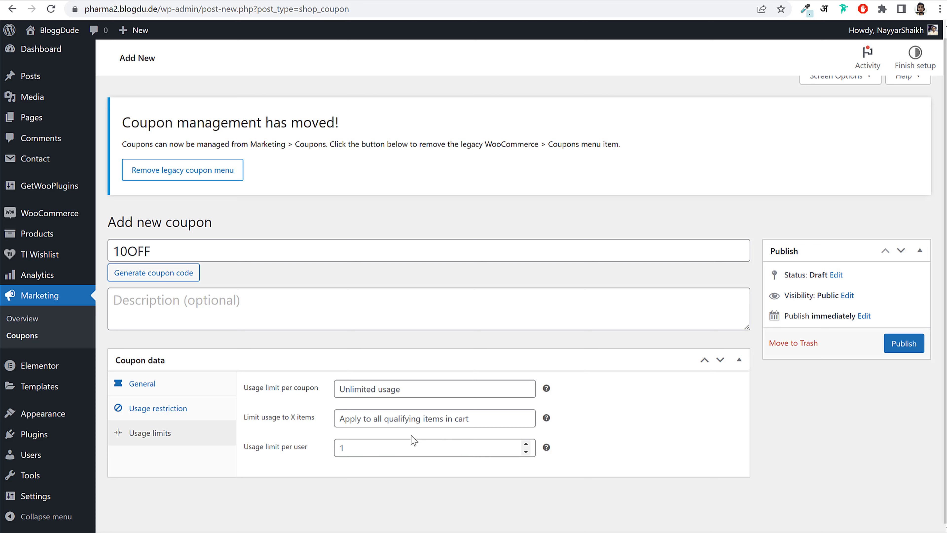
pyautogui.click(903, 344)
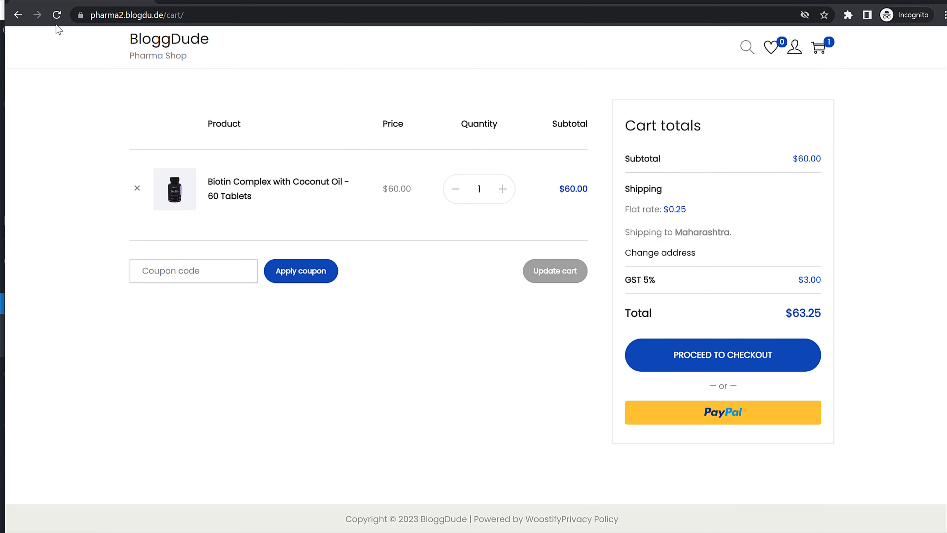
pyautogui.click(56, 19)
# - Review the cart's Maharashtra shipping, flat rate and GST 5% lines
pyautogui.doubleClick(685, 232)
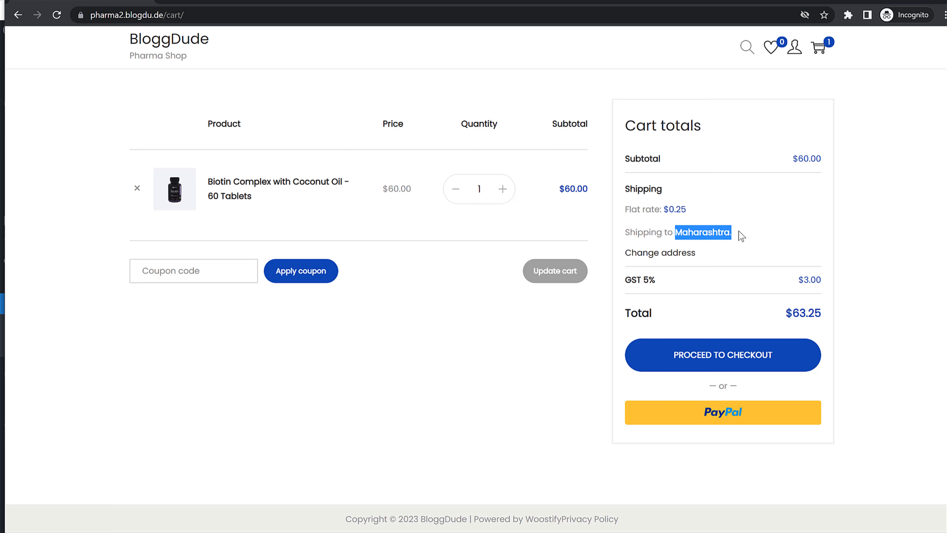
pyautogui.click(738, 234)
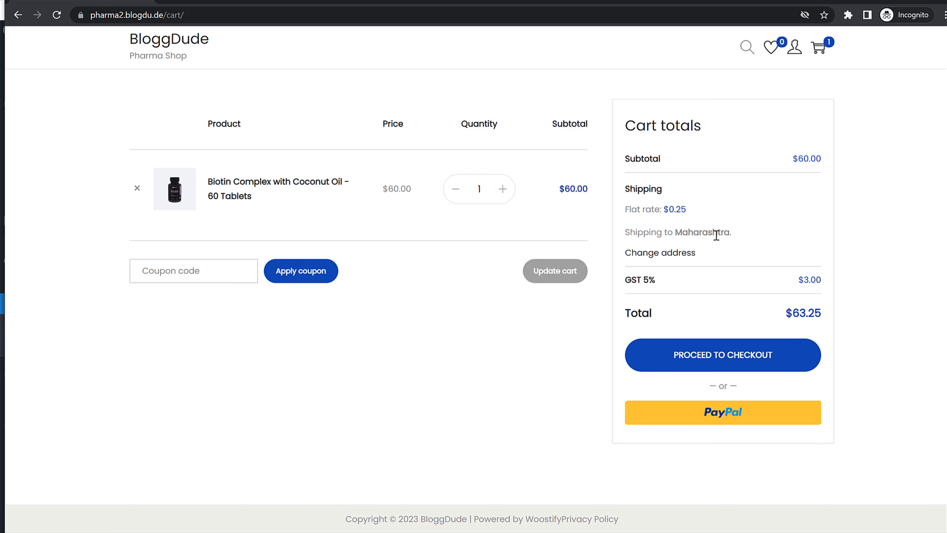
pyautogui.doubleClick(670, 213)
pyautogui.click(702, 191)
pyautogui.moveTo(636, 280); pyautogui.dragTo(788, 282)
pyautogui.click(819, 279)
# - Apply coupon 10OFF so the total drops to $56.95, then go to checkout
pyautogui.write('10OFF')
pyautogui.click(293, 281)
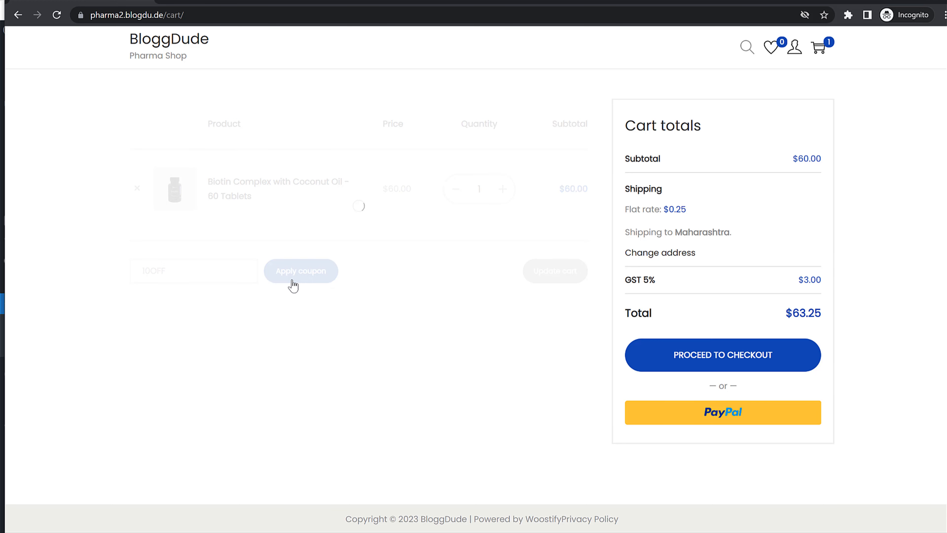
pyautogui.moveTo(625, 219); pyautogui.dragTo(677, 220)
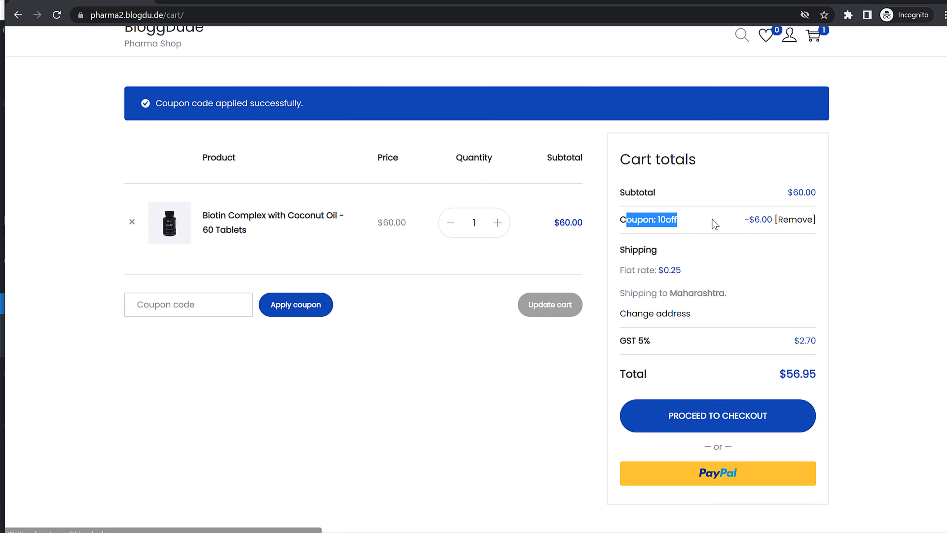
pyautogui.click(672, 220)
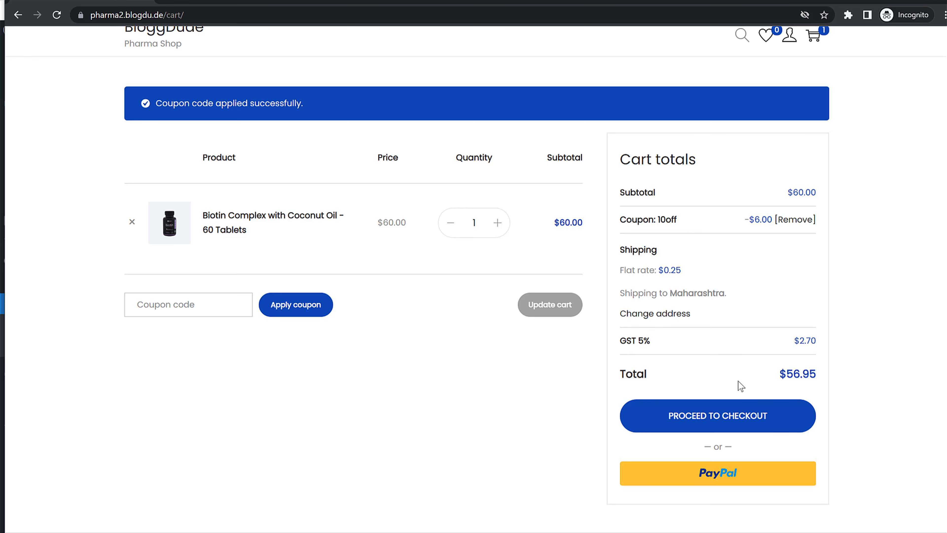
pyautogui.click(724, 424)
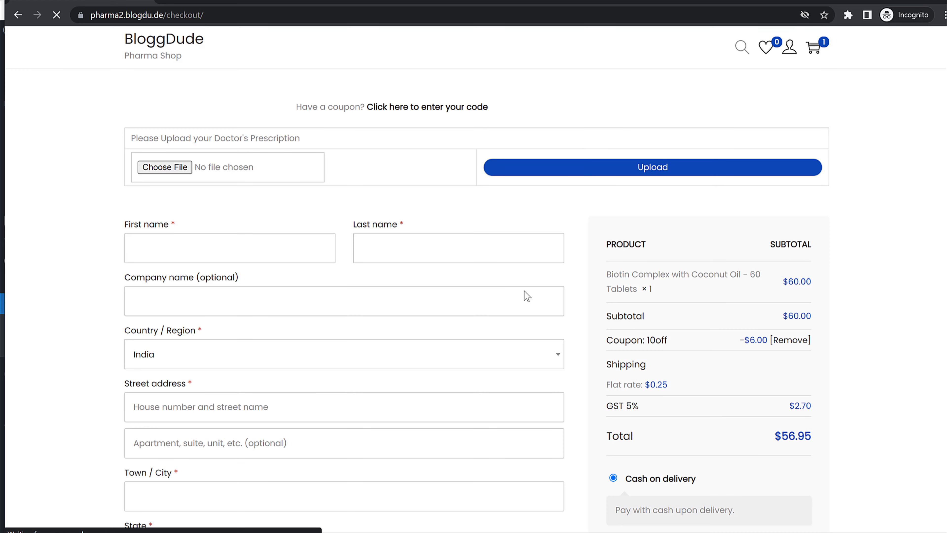
# - Upload the Biotin Complex with Coconut Oil image as the prescription file
pyautogui.moveTo(138, 139); pyautogui.dragTo(327, 153)
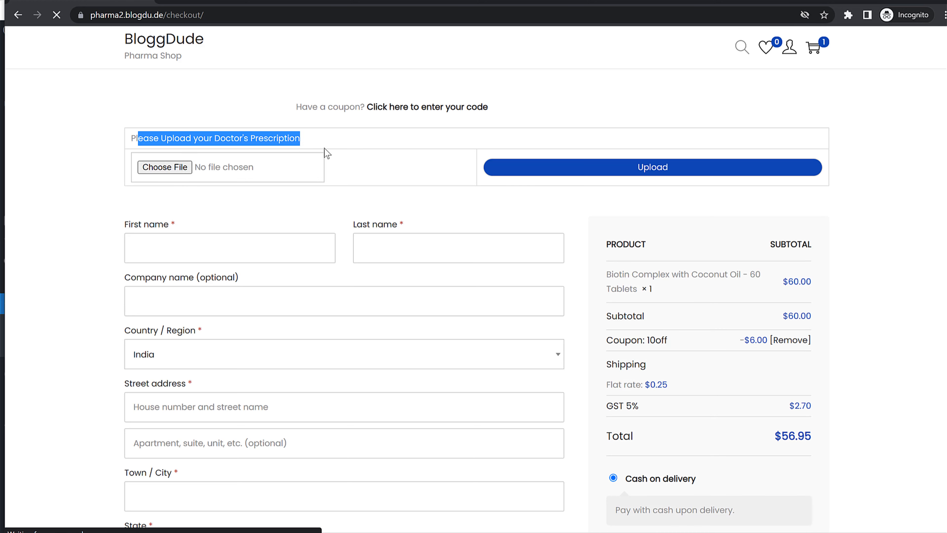
pyautogui.click(165, 168)
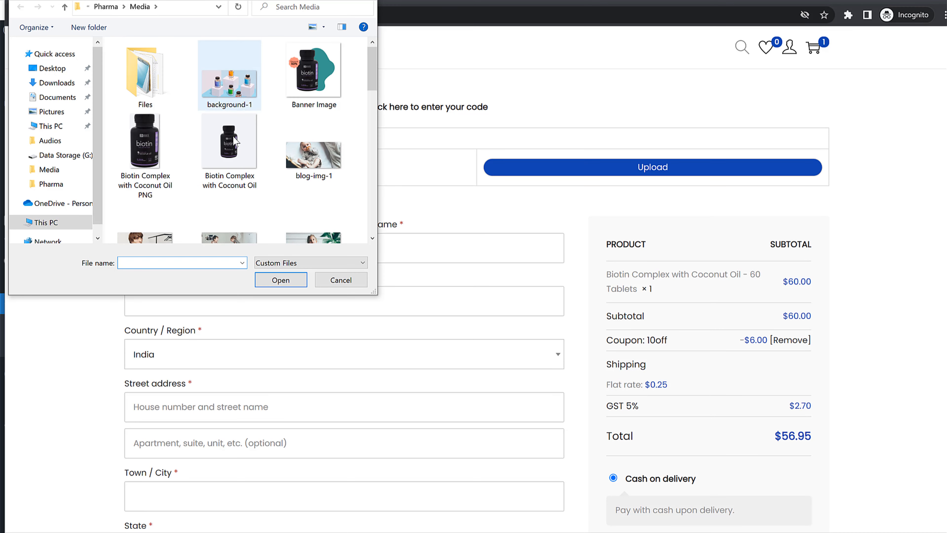
pyautogui.click(228, 157)
pyautogui.click(274, 285)
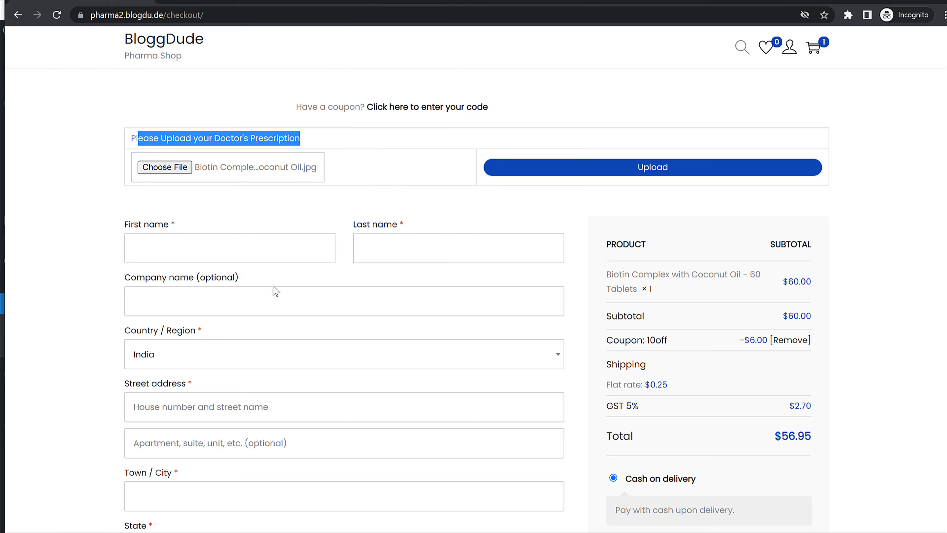
pyautogui.click(596, 173)
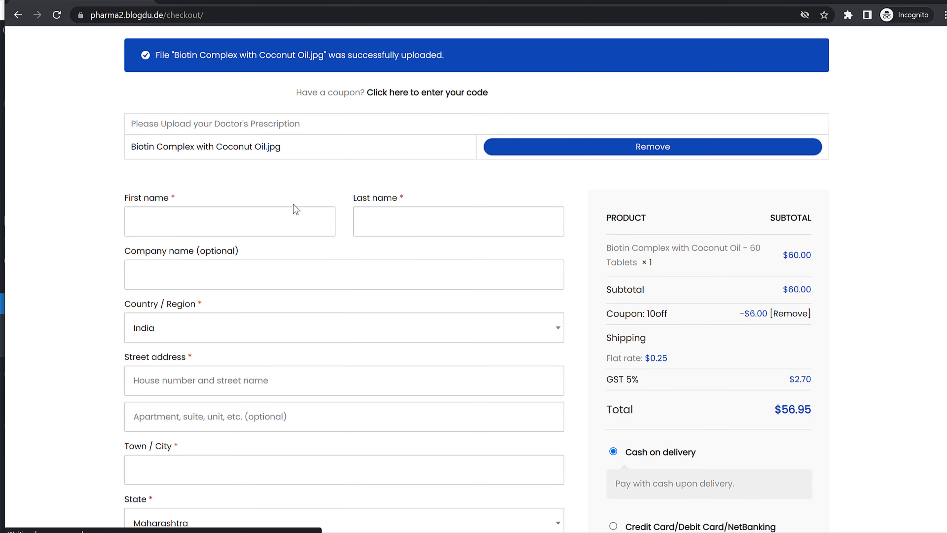
# - Enter the customer's first and last name in the billing details
pyautogui.moveTo(129, 149); pyautogui.dragTo(311, 158)
pyautogui.click(298, 194)
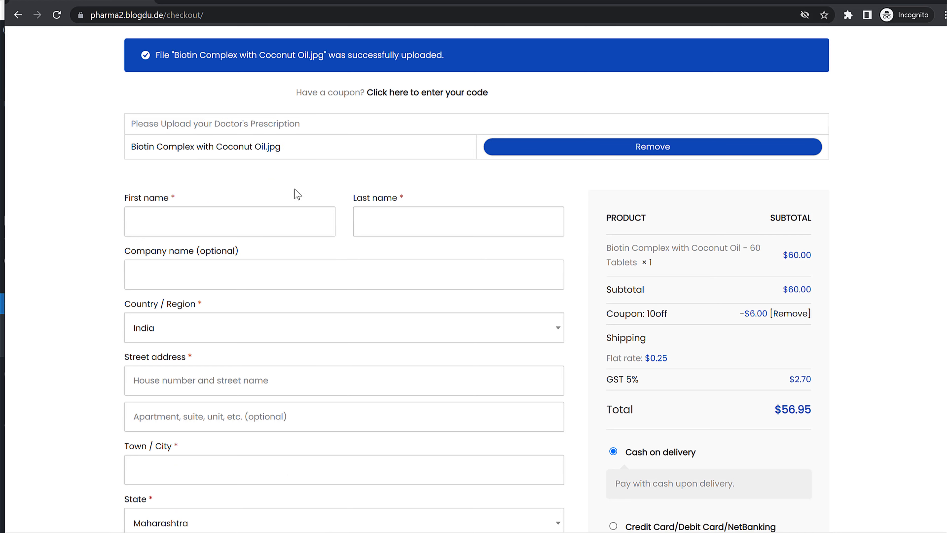
pyautogui.press('Tab')
pyautogui.press('Tab')
# - Fill in the billing street address, apartment, town / city and phone number
pyautogui.scroll(-3, 277, 221)
pyautogui.click(185, 257)
pyautogui.write('1213')
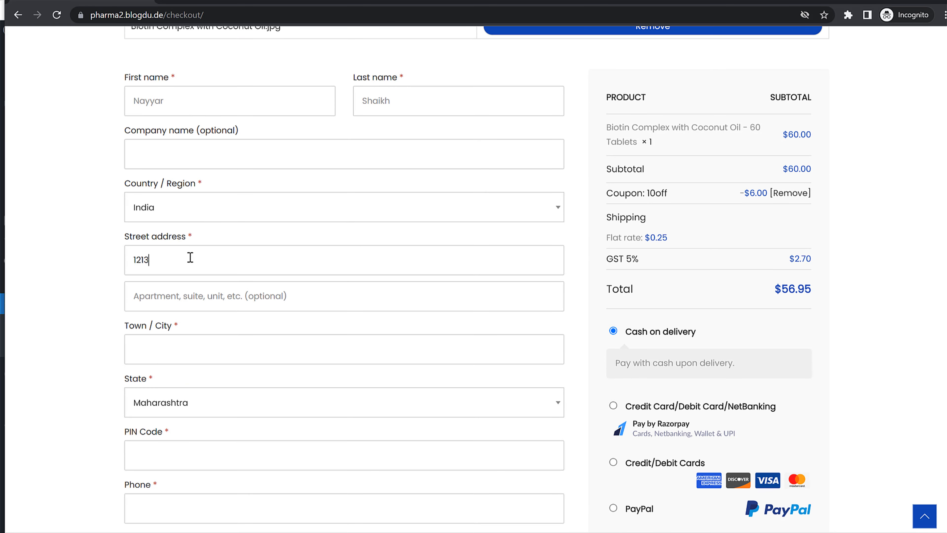
pyautogui.press('Tab')
pyautogui.write('Some Apart')
pyautogui.press('Tab')
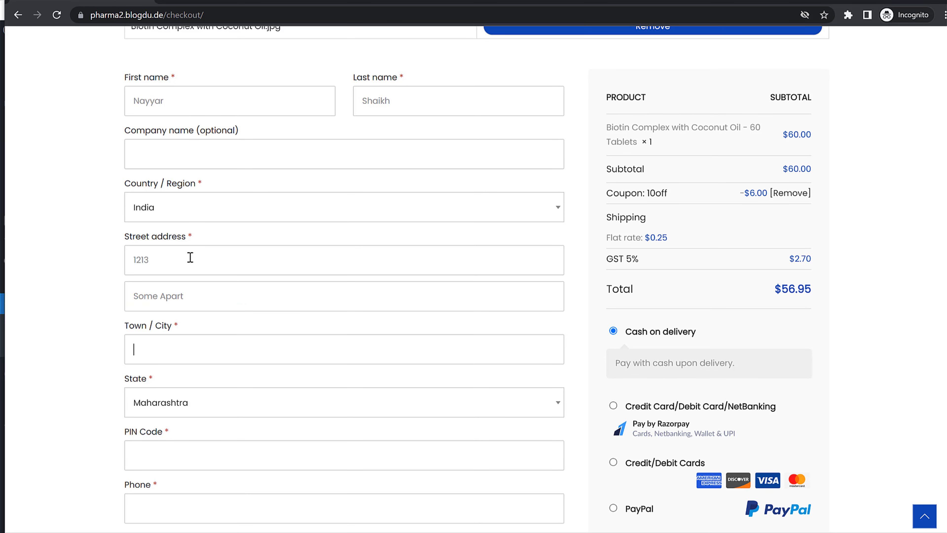
pyautogui.write('Mumbai')
pyautogui.press('Tab')
pyautogui.scroll(-5, 204, 281)
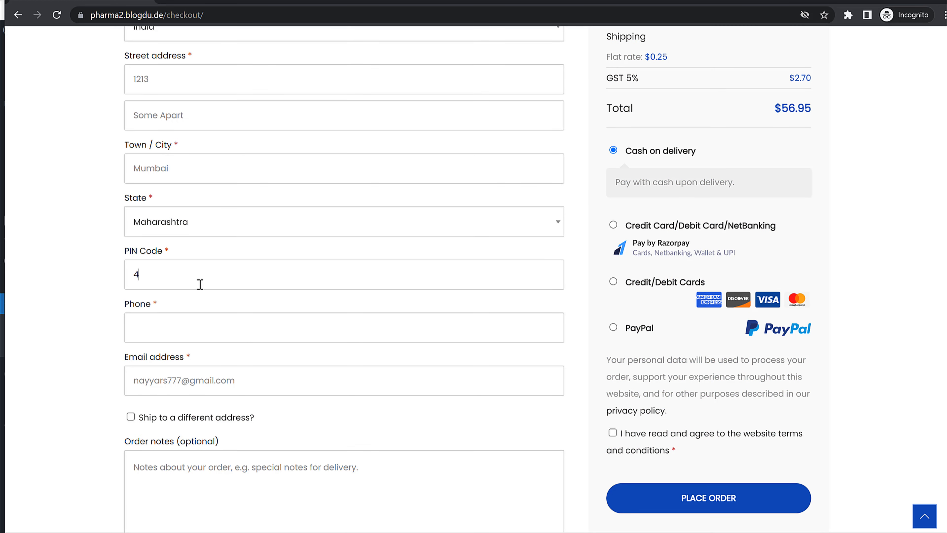
pyautogui.press('Tab')
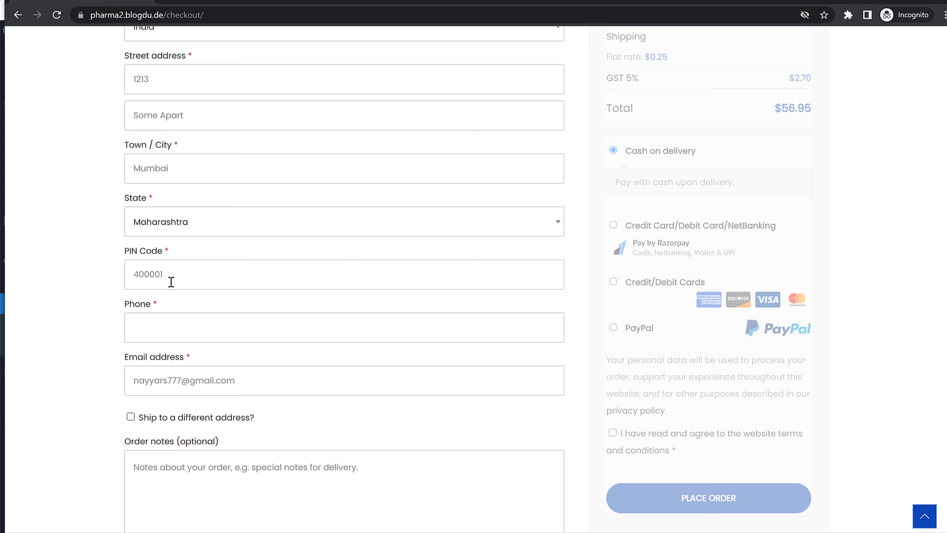
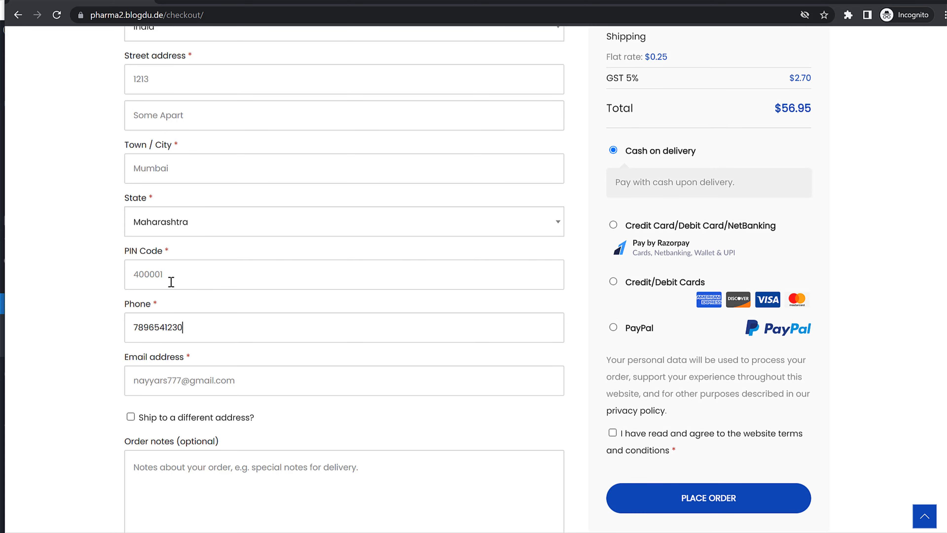
# - Choose Cash on delivery, accept the terms and conditions, and place the order
pyautogui.scroll(-3, 236, 297)
pyautogui.scroll(10, 451, 349)
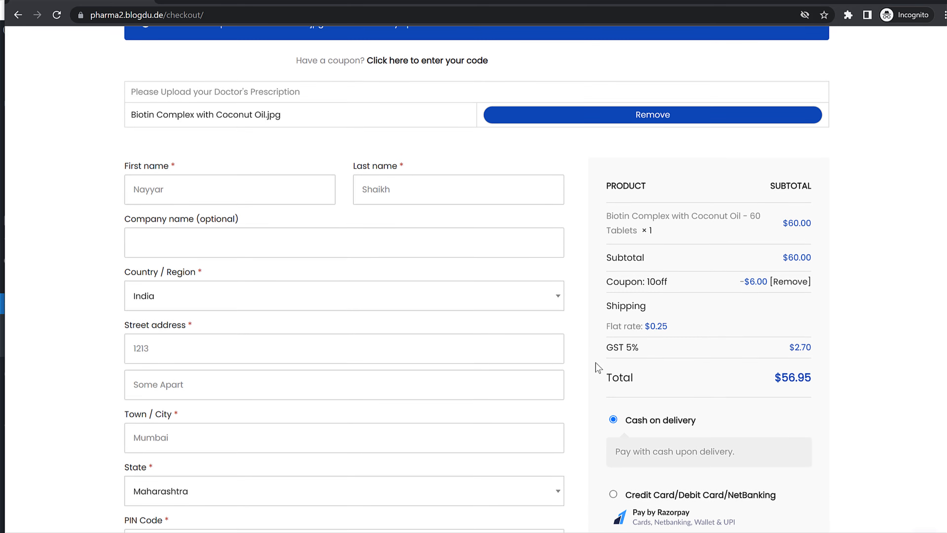
pyautogui.scroll(2, 825, 276)
pyautogui.scroll(-9, 816, 292)
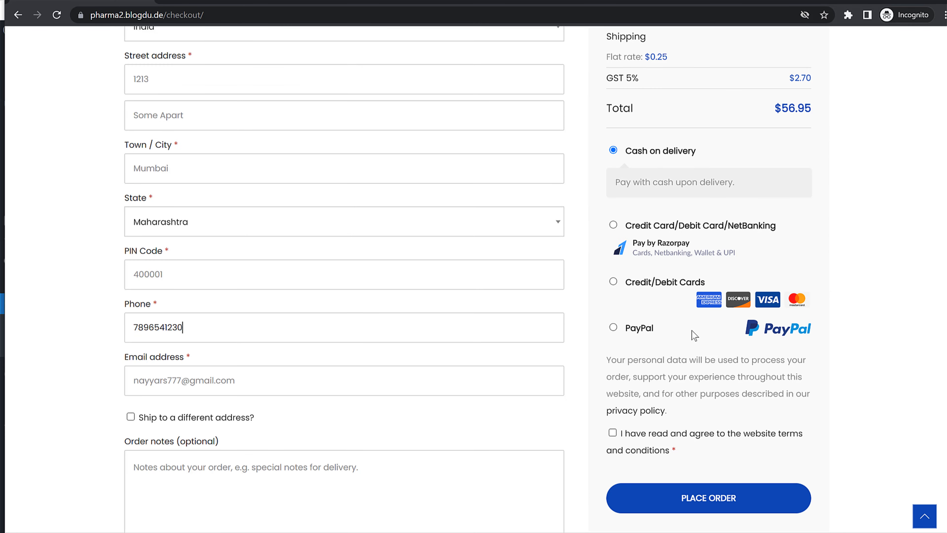
pyautogui.click(613, 226)
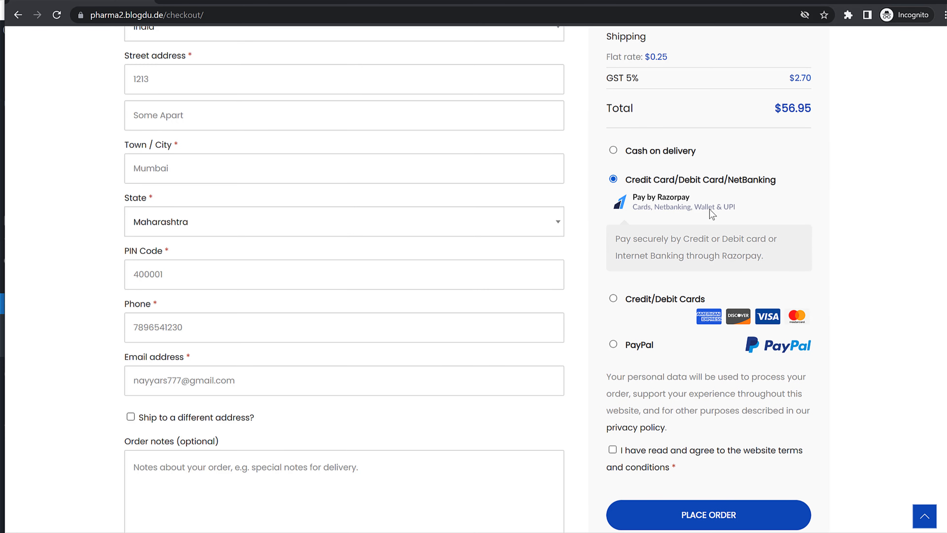
pyautogui.click(616, 299)
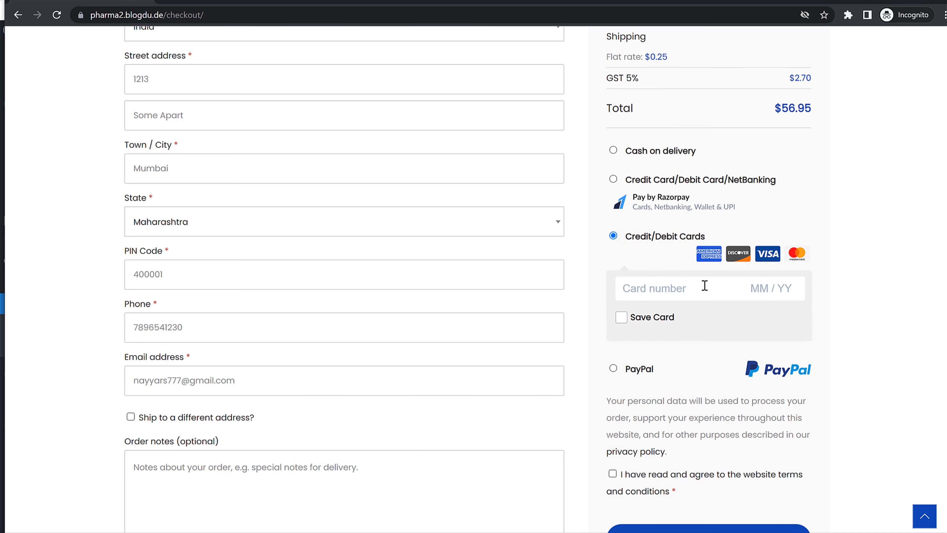
pyautogui.click(614, 369)
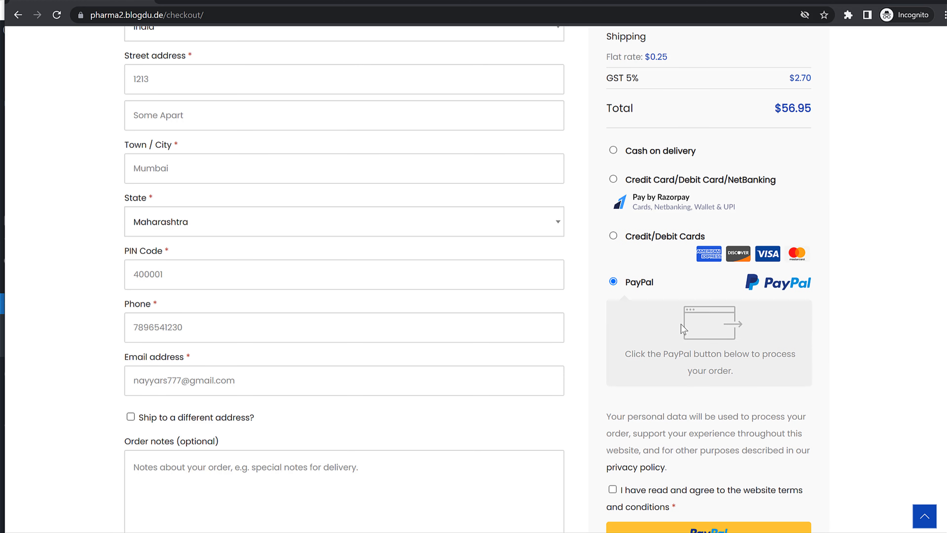
pyautogui.click(613, 151)
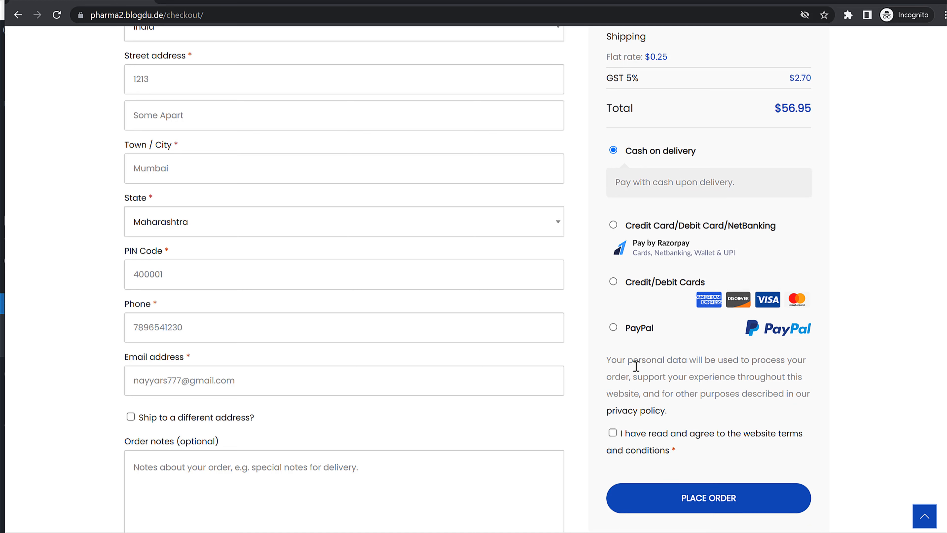
pyautogui.click(613, 434)
pyautogui.scroll(-1, 780, 444)
pyautogui.click(725, 443)
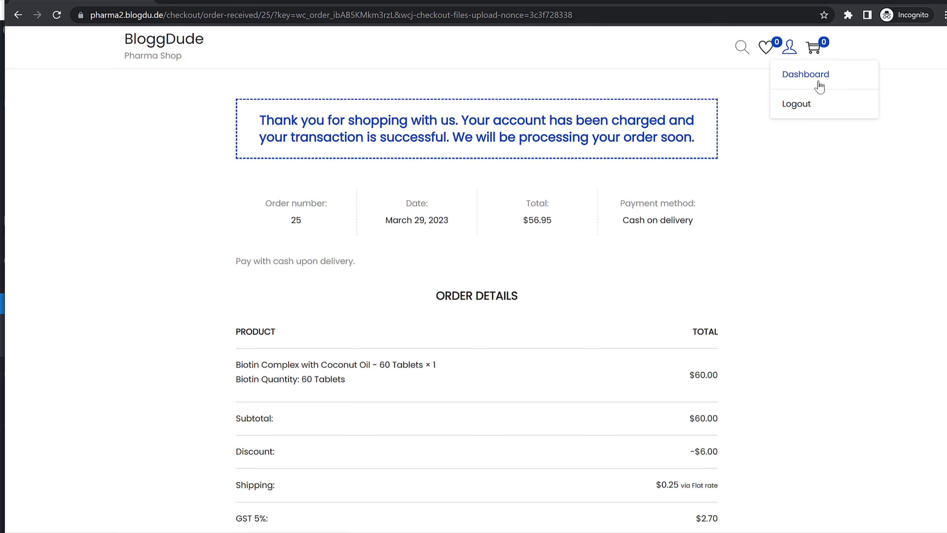
# - Scroll the order-received page to confirm order 25 went through
pyautogui.scroll(-5, 599, 388)
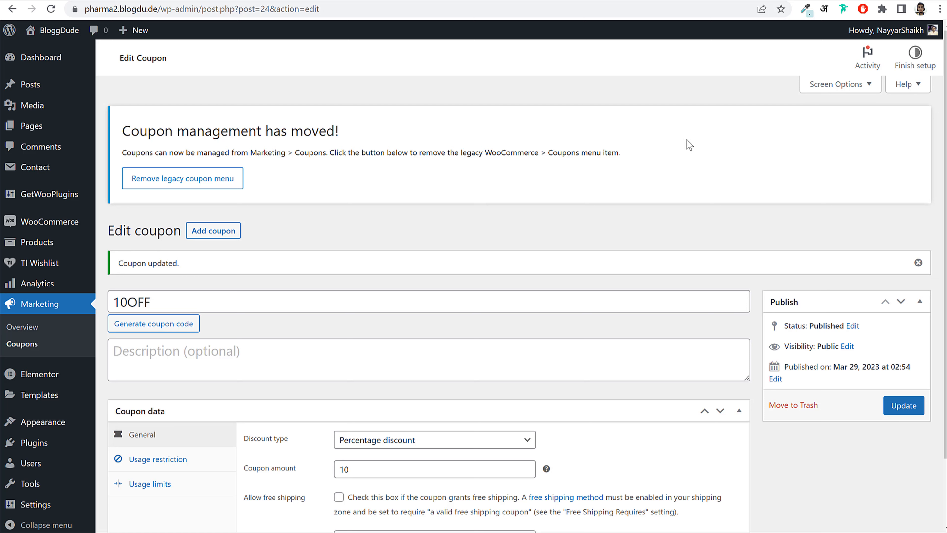
# - Open order #25 from the WooCommerce orders list
pyautogui.moveTo(43, 224)
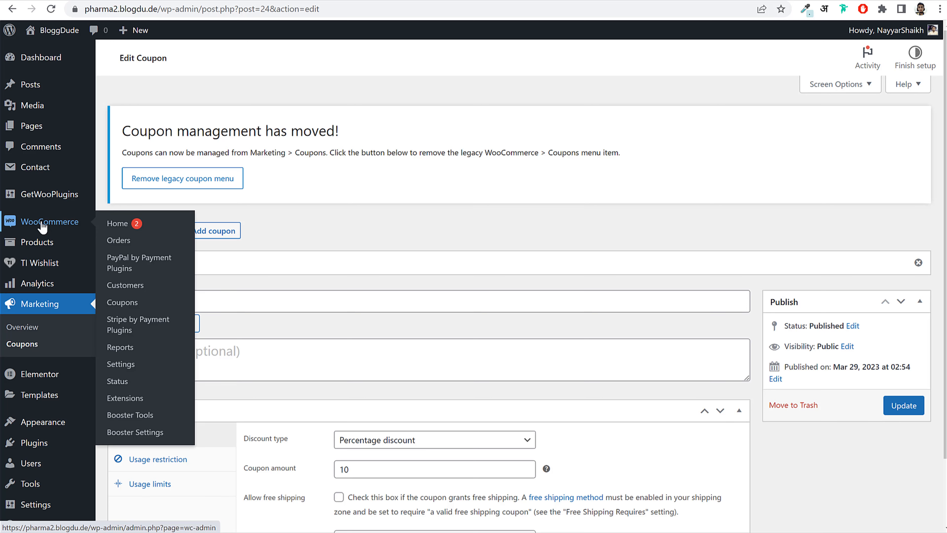
pyautogui.click(126, 243)
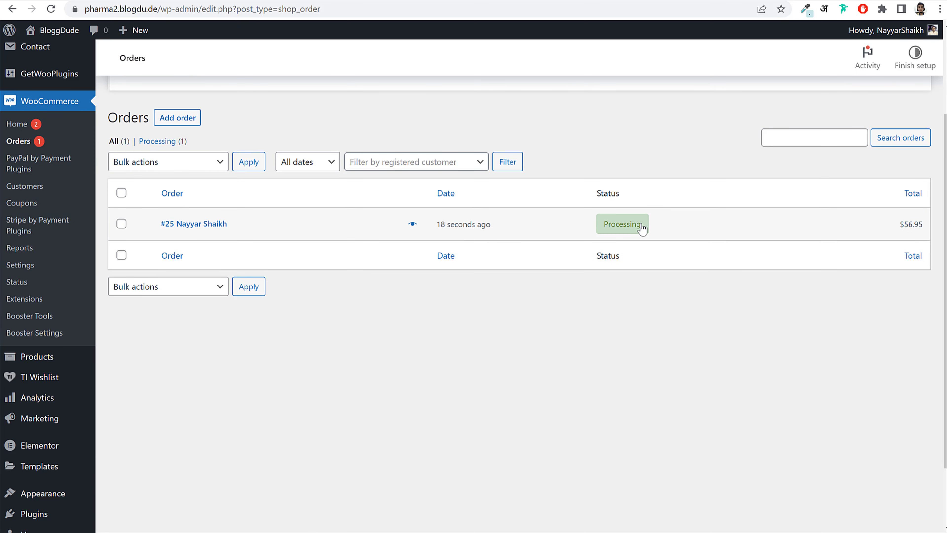
pyautogui.moveTo(629, 231)
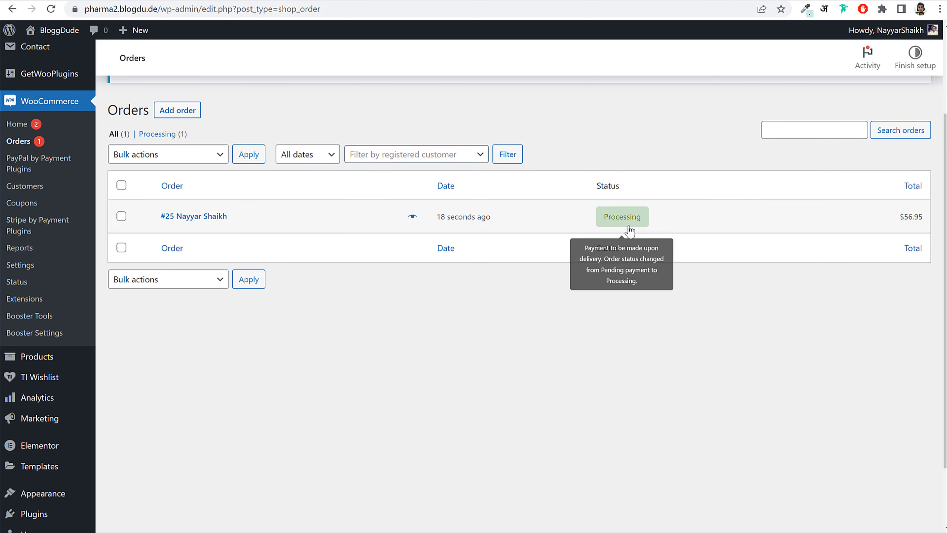
pyautogui.click(201, 220)
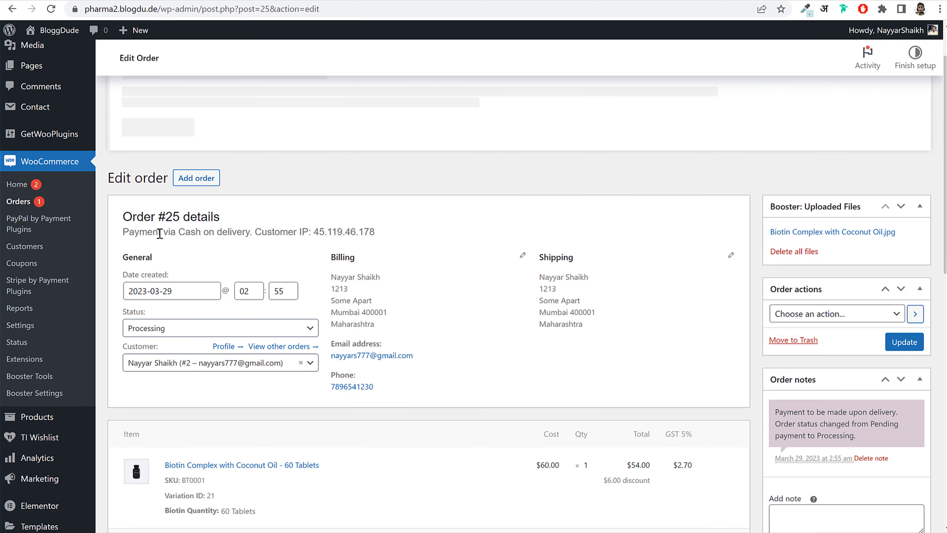
# - Point out the order's payment method, the 60 Tablets item and the Coupon(s) discount line
pyautogui.moveTo(168, 232); pyautogui.dragTo(247, 231)
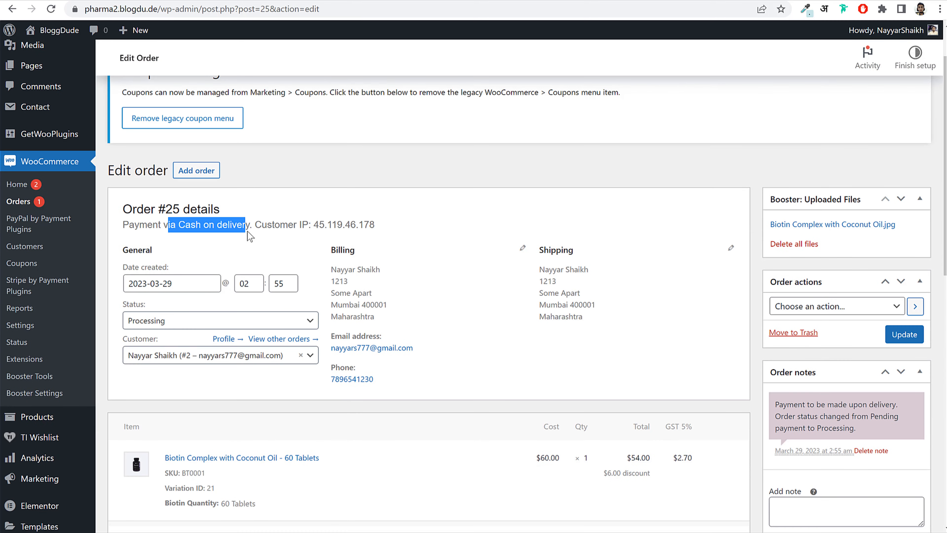
pyautogui.click(250, 229)
pyautogui.scroll(-3, 539, 253)
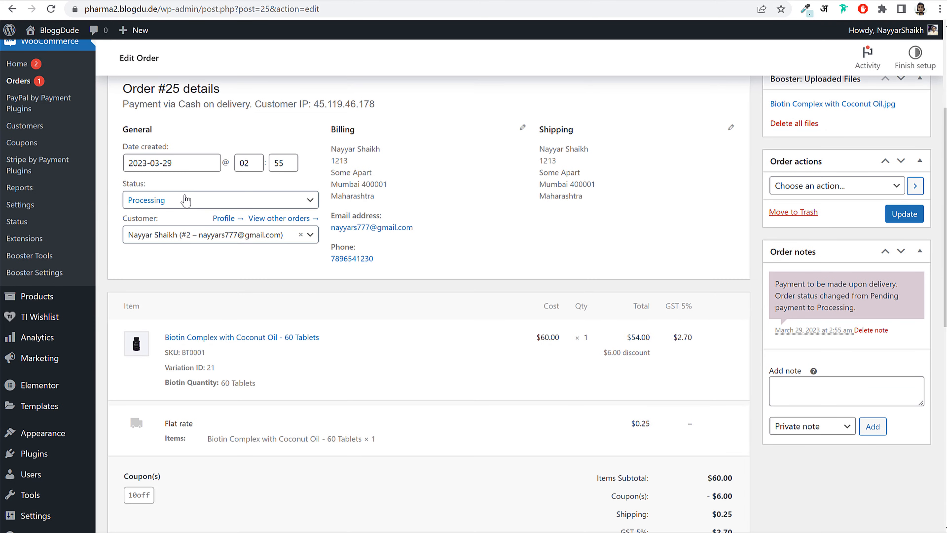
pyautogui.scroll(-5, 300, 258)
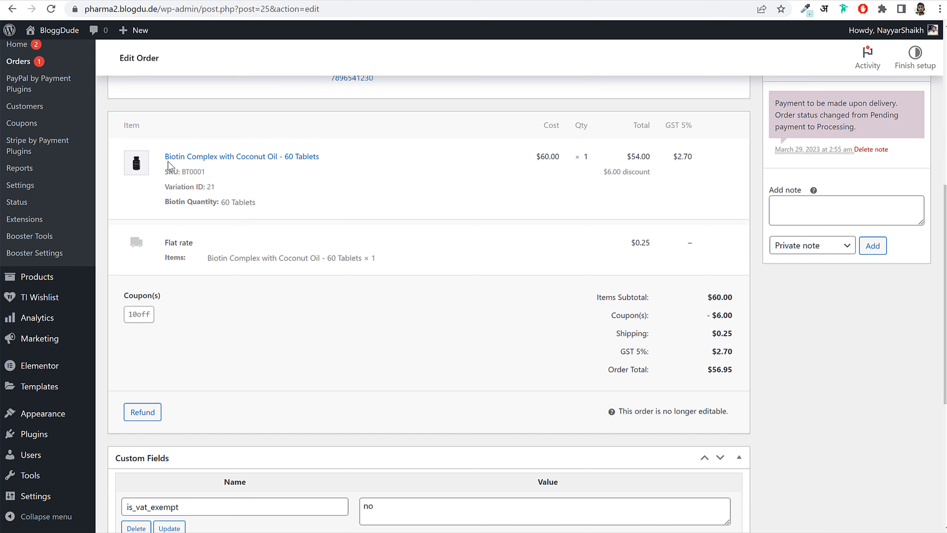
pyautogui.moveTo(336, 161); pyautogui.dragTo(284, 160)
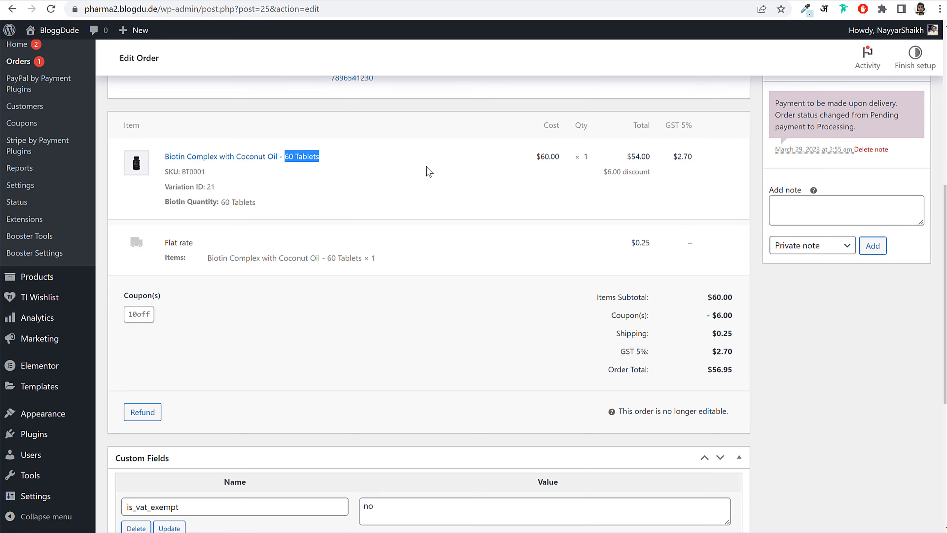
pyautogui.scroll(-2, 660, 235)
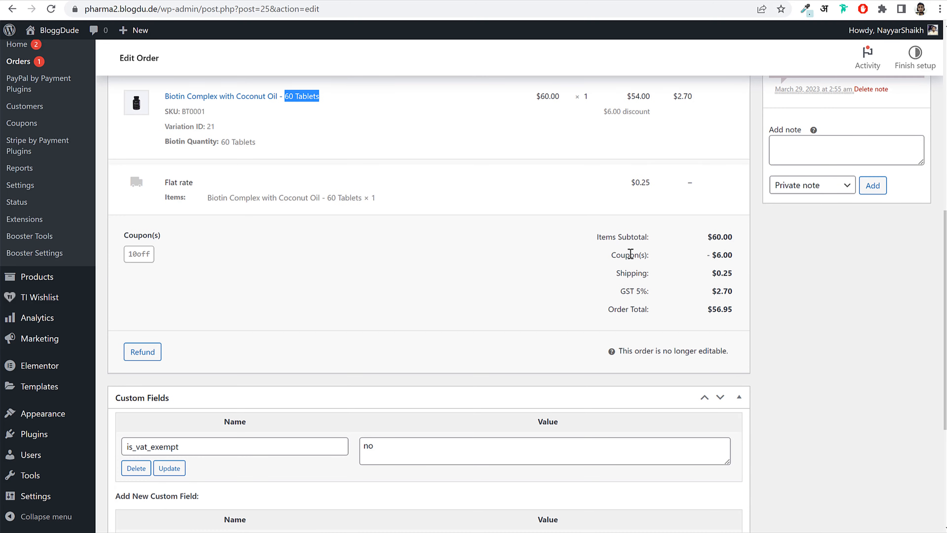
pyautogui.moveTo(612, 255); pyautogui.dragTo(664, 291)
pyautogui.click(630, 292)
pyautogui.scroll(1, 623, 293)
pyautogui.scroll(5, 622, 293)
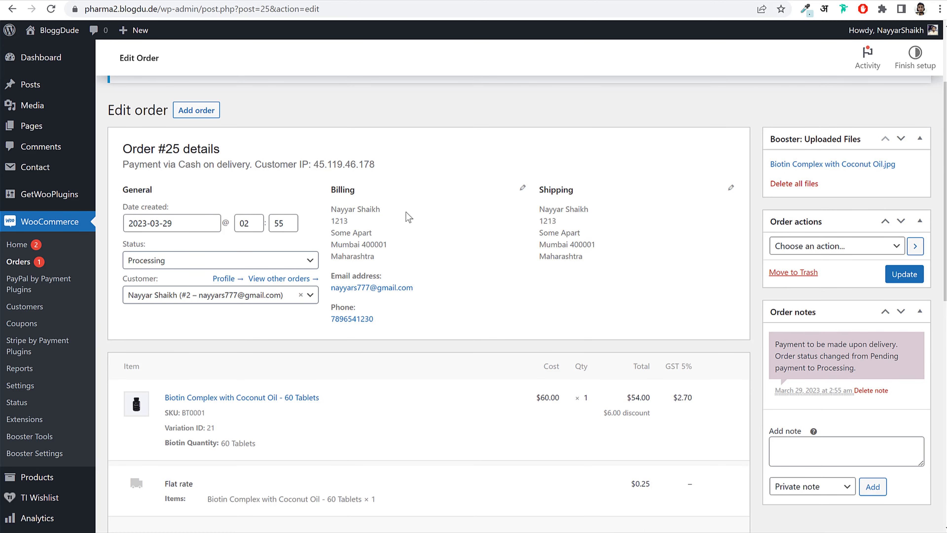
# - Repeatedly highlight 'Cash on delivery' in the payment line to emphasize it
pyautogui.moveTo(179, 164); pyautogui.dragTo(241, 163)
pyautogui.click(240, 163)
pyautogui.moveTo(179, 164); pyautogui.dragTo(249, 165)
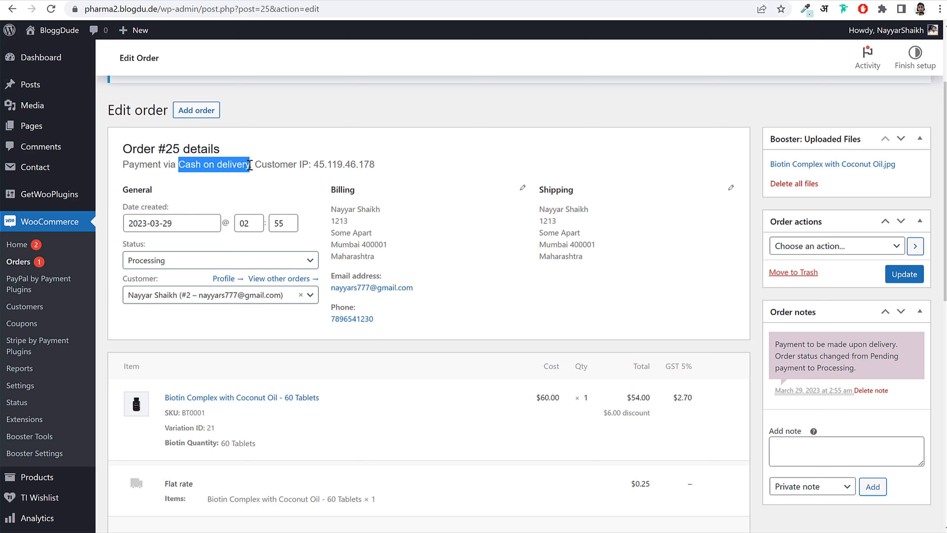
pyautogui.click(249, 165)
pyautogui.moveTo(178, 165); pyautogui.dragTo(255, 165)
pyautogui.click(249, 165)
pyautogui.moveTo(179, 164); pyautogui.dragTo(249, 165)
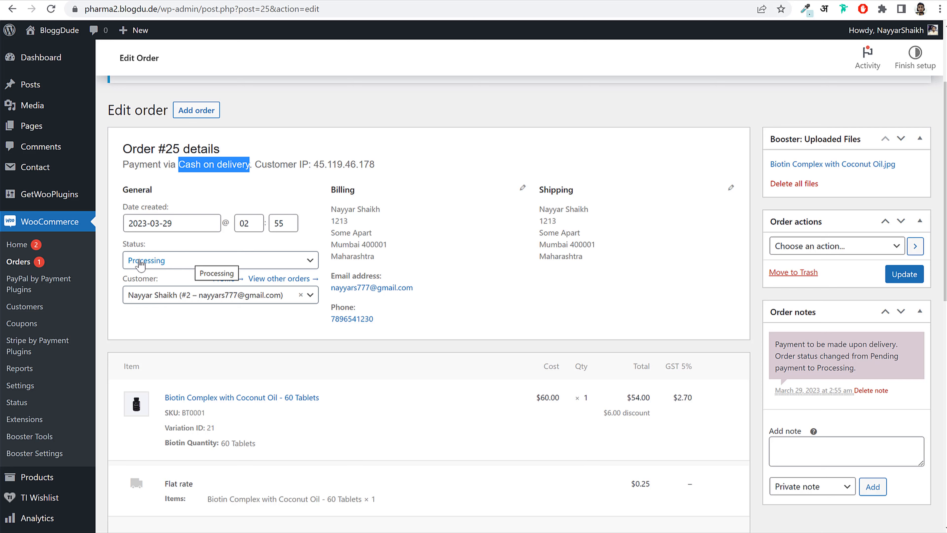
# - Change order #25's status to Completed and update the order
pyautogui.moveTo(124, 247); pyautogui.dragTo(154, 247)
pyautogui.click(166, 261)
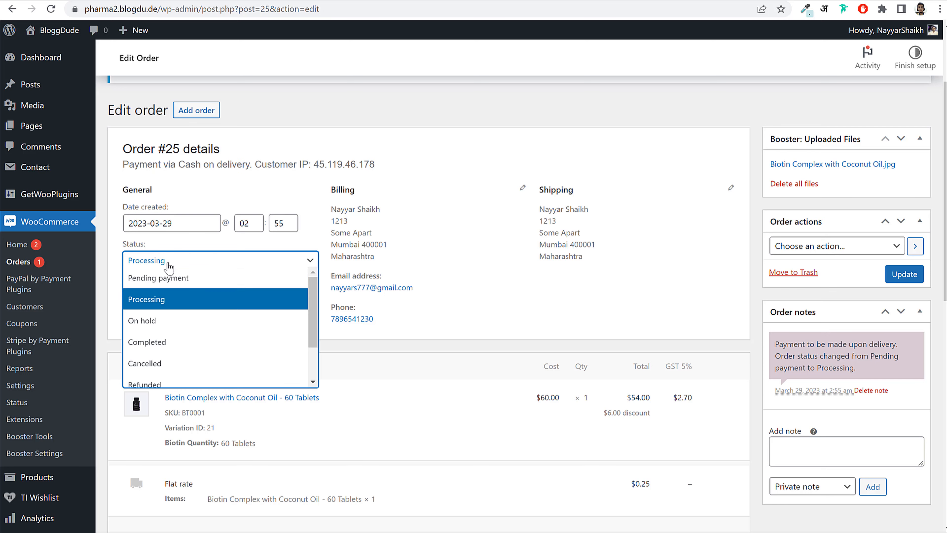
pyautogui.click(183, 344)
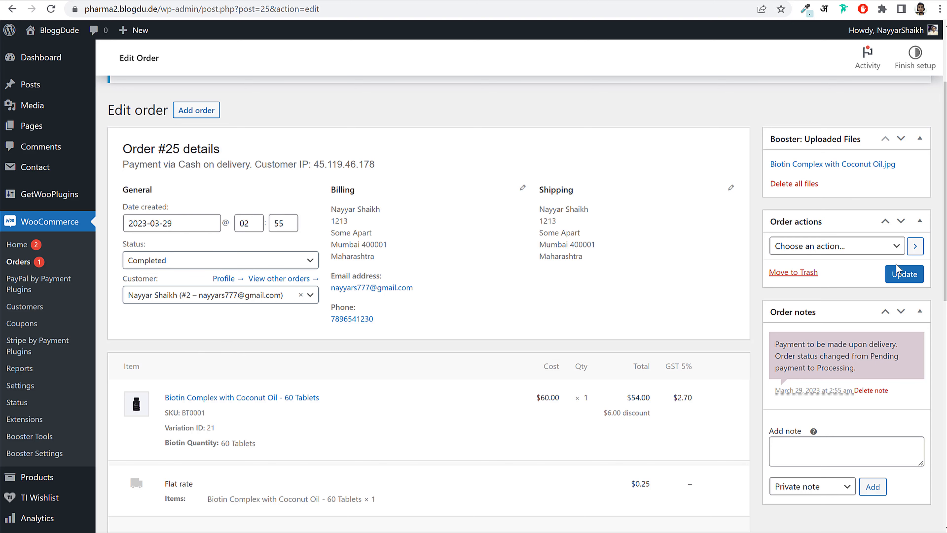
pyautogui.click(907, 276)
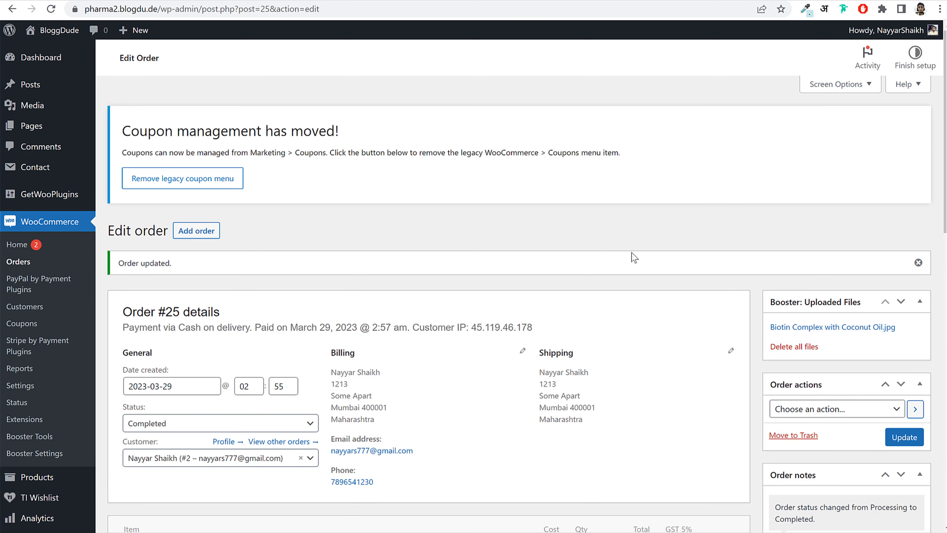
# - Switch to the incognito shop window and open the customer's account dashboard
pyautogui.scroll(-5, 451, 373)
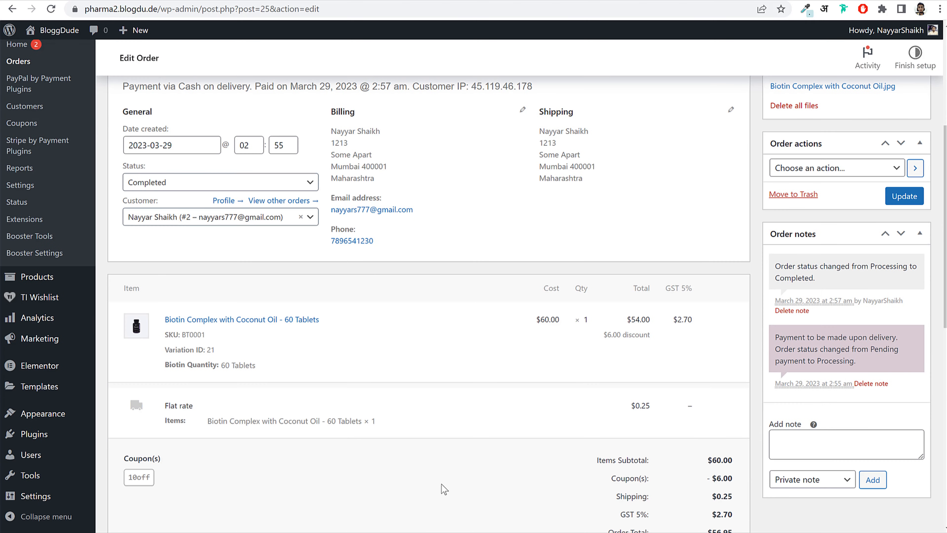
pyautogui.click(387, 521)
pyautogui.scroll(5, 389, 215)
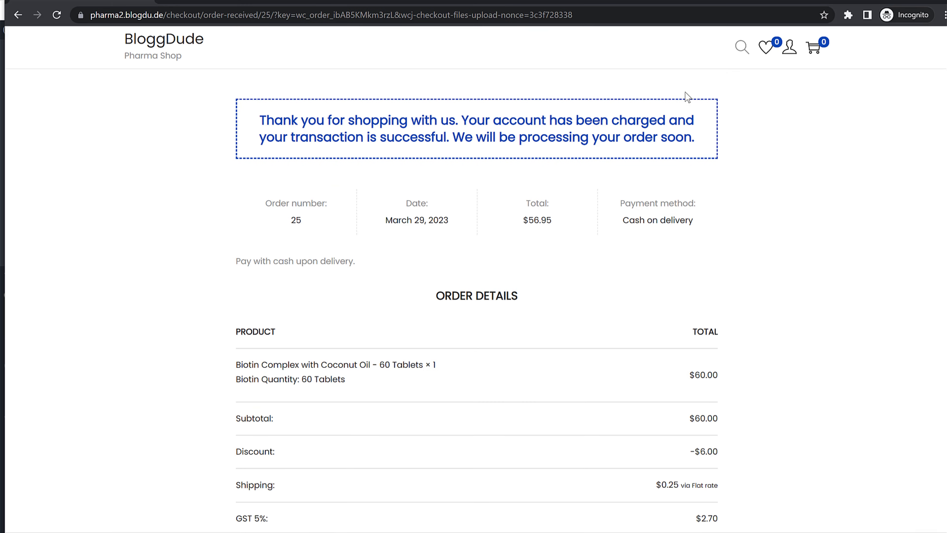
pyautogui.moveTo(790, 49)
pyautogui.click(792, 76)
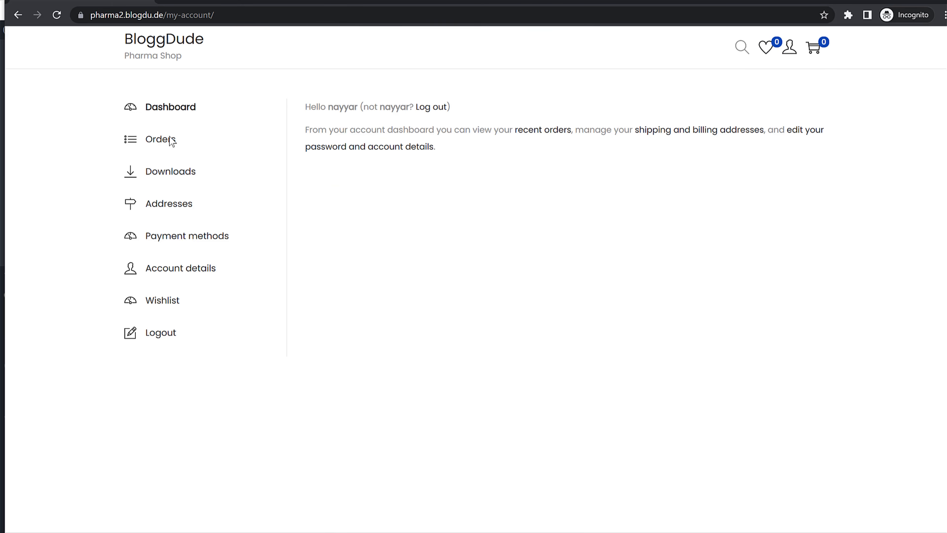
# - Check order #25, dated March 29, 2023, in the customer's orders, then return to Dashboard
pyautogui.click(160, 142)
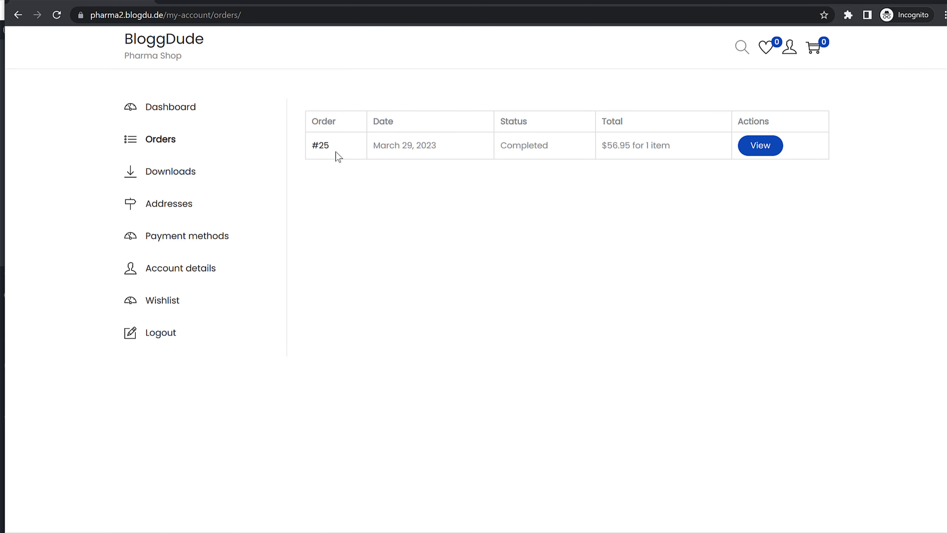
pyautogui.tripleClick(397, 145)
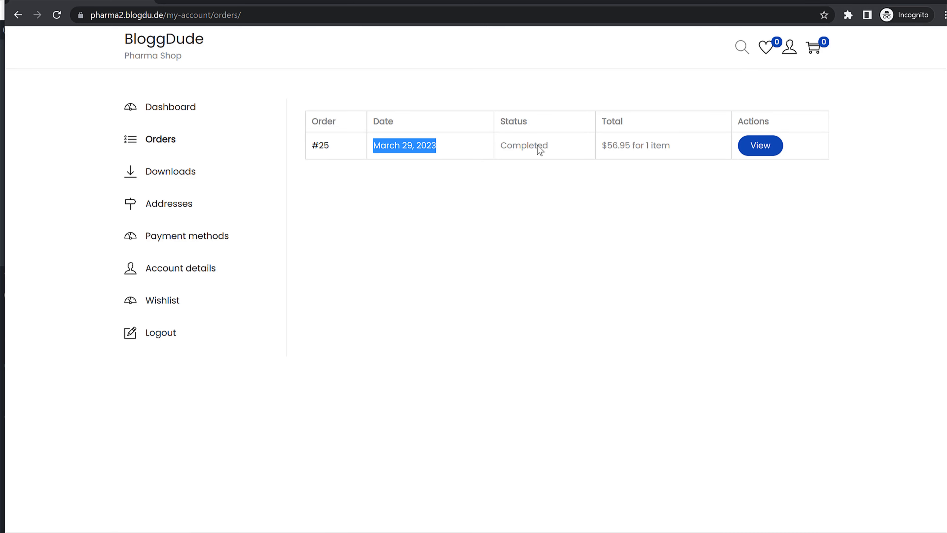
pyautogui.click(550, 144)
pyautogui.click(762, 147)
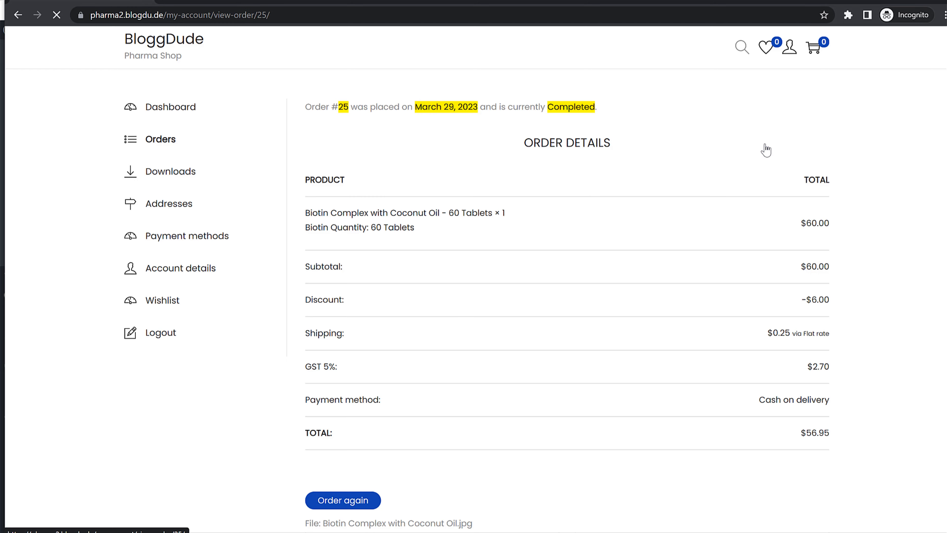
pyautogui.scroll(-7, 566, 219)
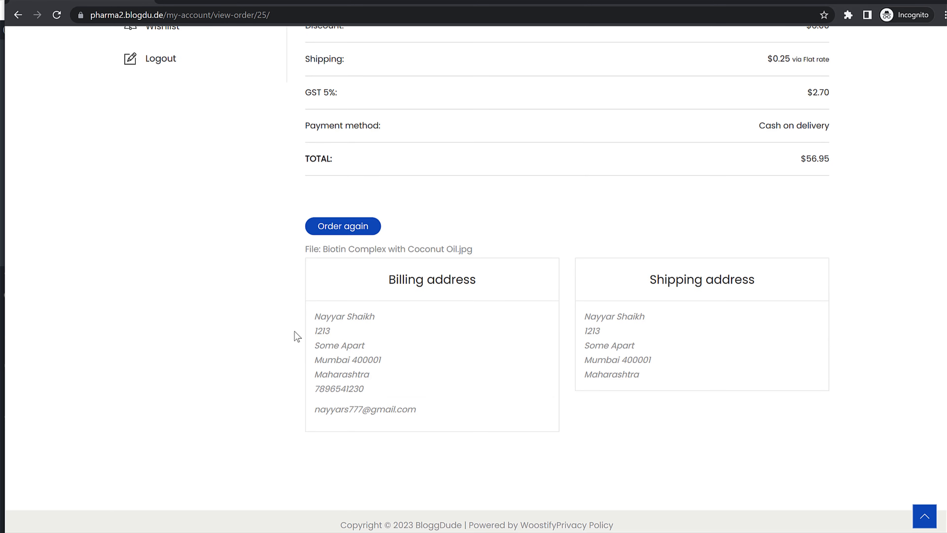
pyautogui.scroll(7, 428, 306)
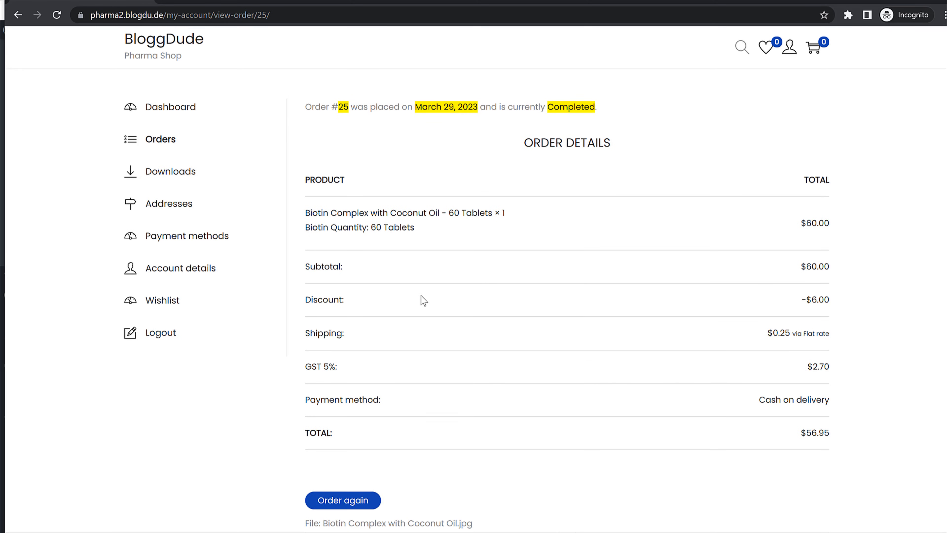
pyautogui.click(186, 112)
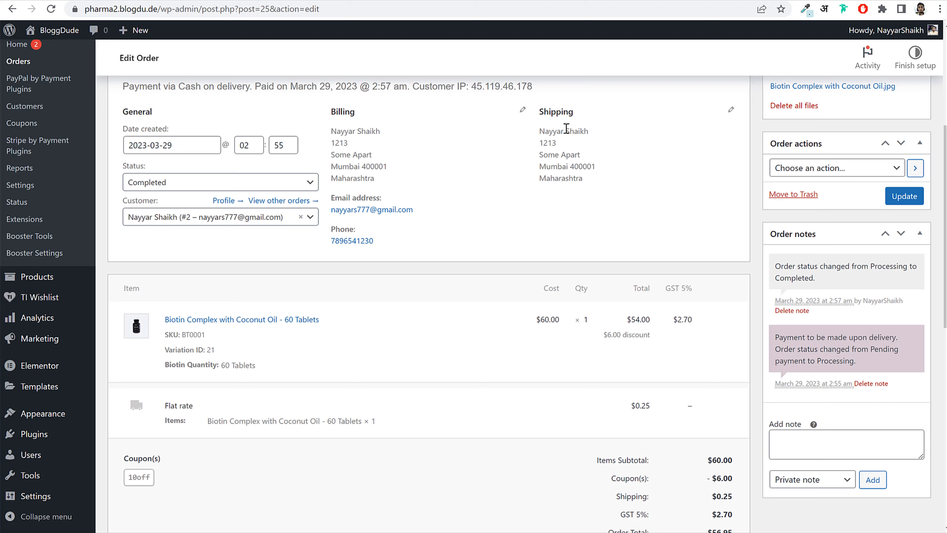
pyautogui.scroll(6, 525, 187)
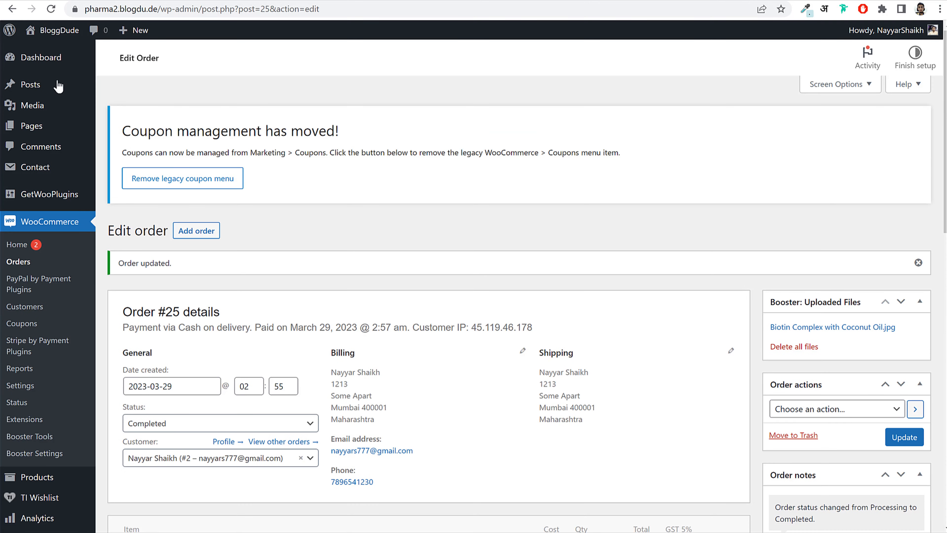
# - From the admin Dashboard, visit the site front end and browse the Pharma demo home page hero
pyautogui.click(41, 57)
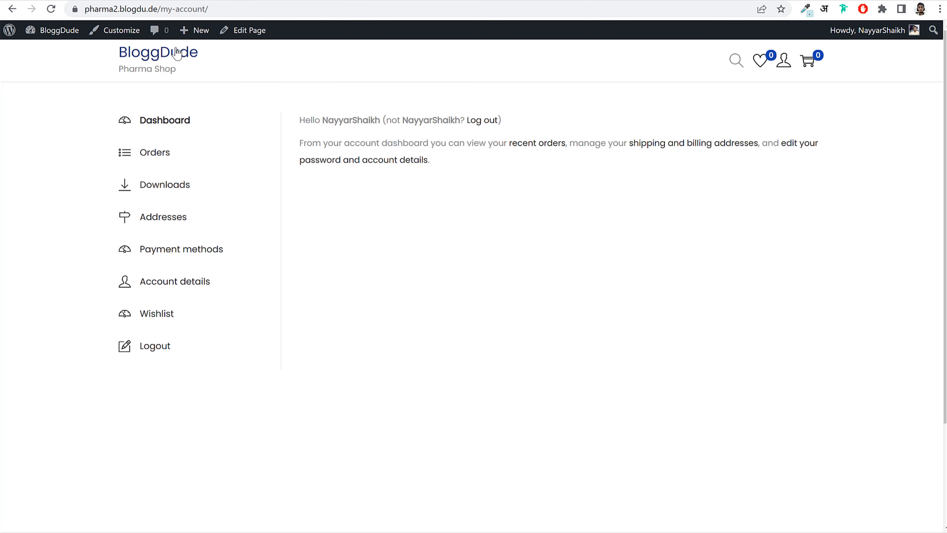
pyautogui.click(177, 53)
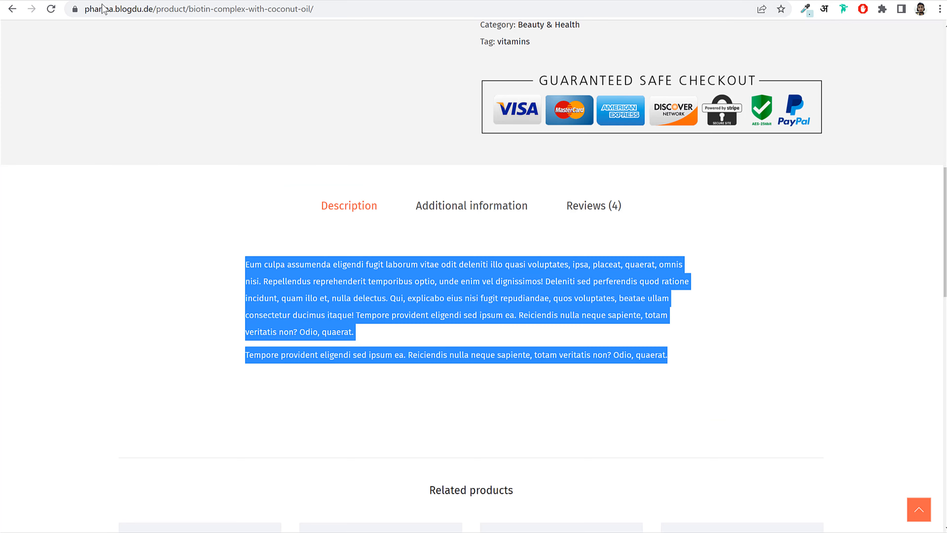
pyautogui.scroll(10, 283, 165)
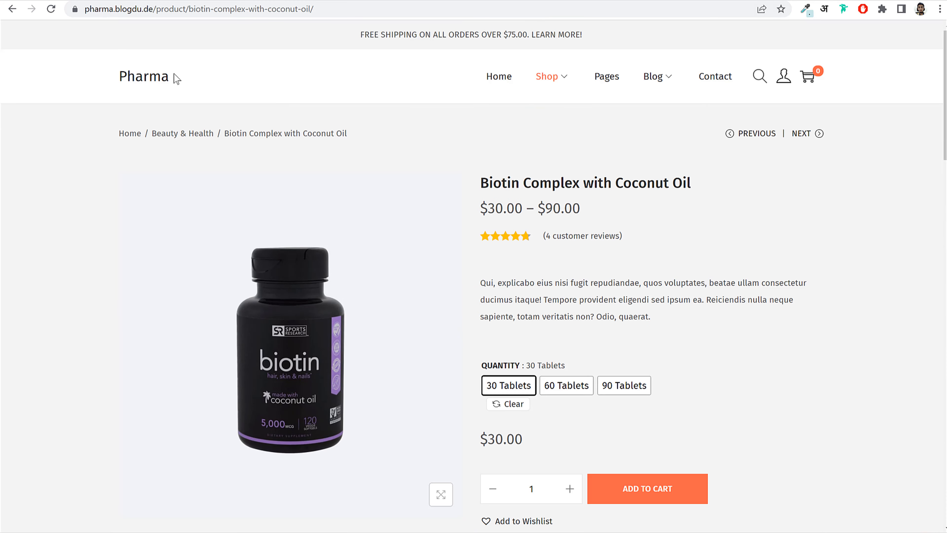
pyautogui.click(139, 73)
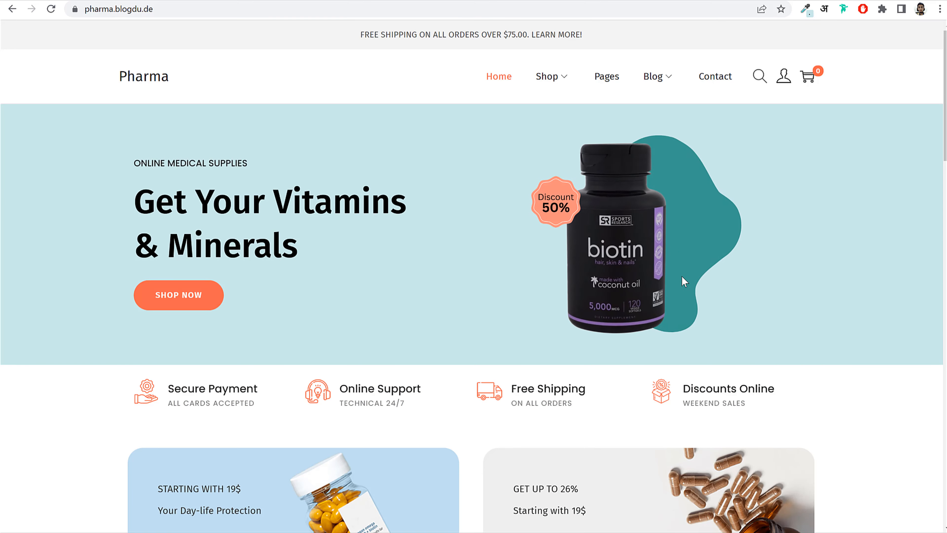
pyautogui.scroll(-10, 682, 279)
pyautogui.scroll(-5, 373, 261)
pyautogui.scroll(20, 387, 249)
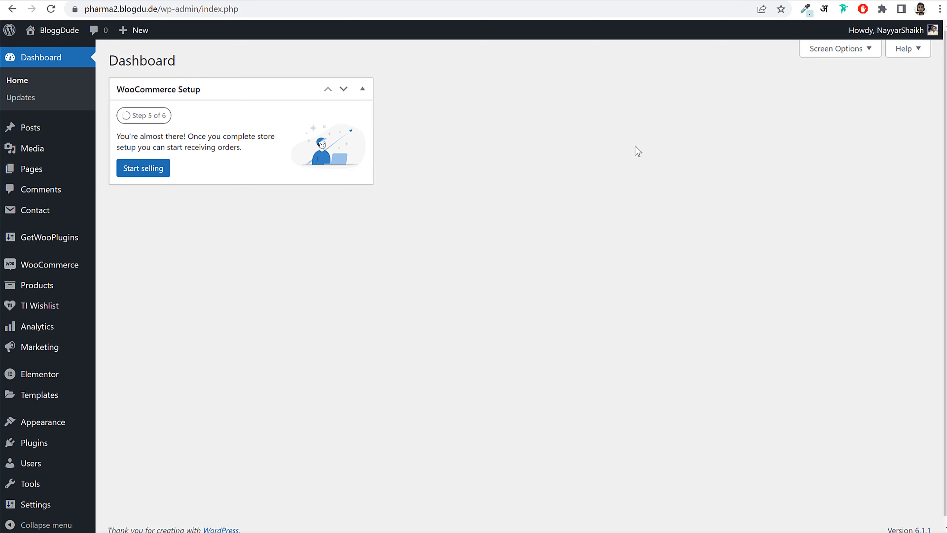
# - Add a new page titled 'Home', publish it, and exit the block editor
pyautogui.click(40, 173)
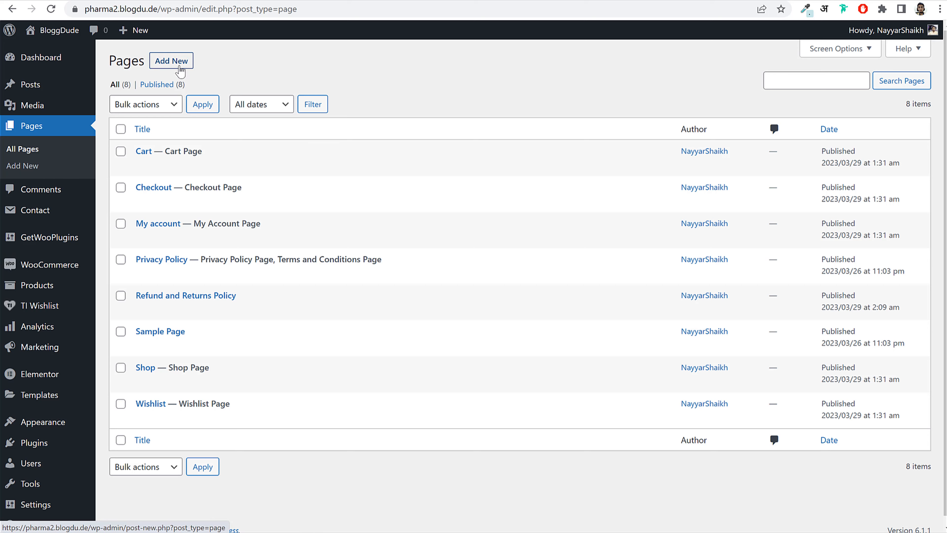
pyautogui.click(180, 69)
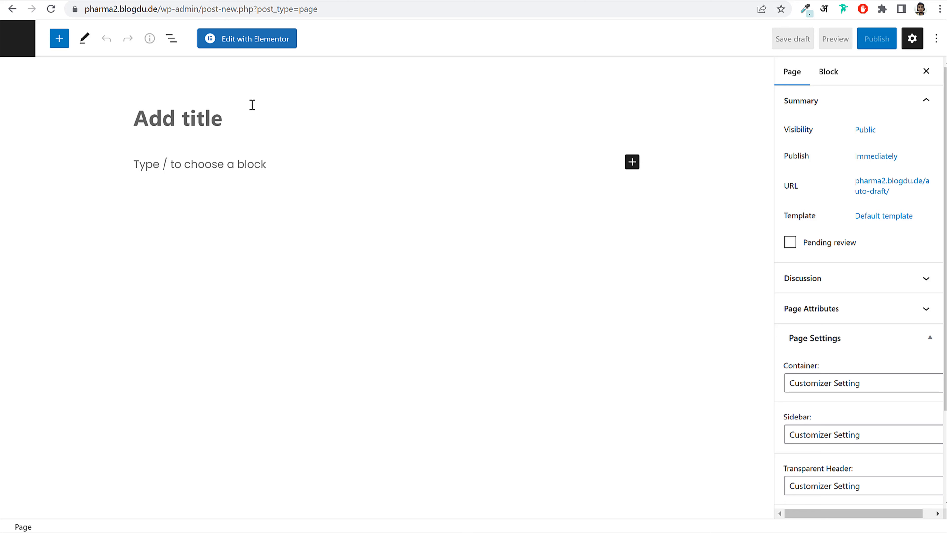
pyautogui.write('Home')
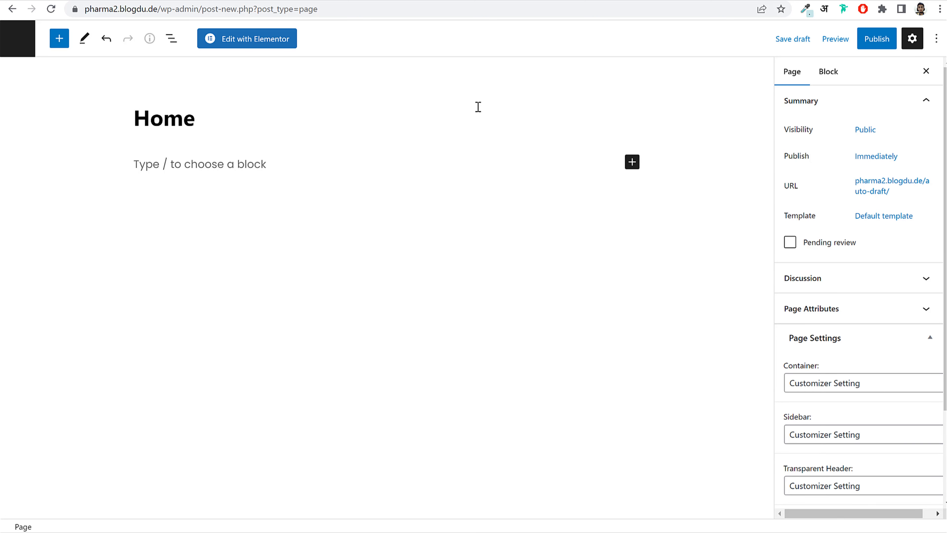
pyautogui.click(871, 40)
pyautogui.click(851, 42)
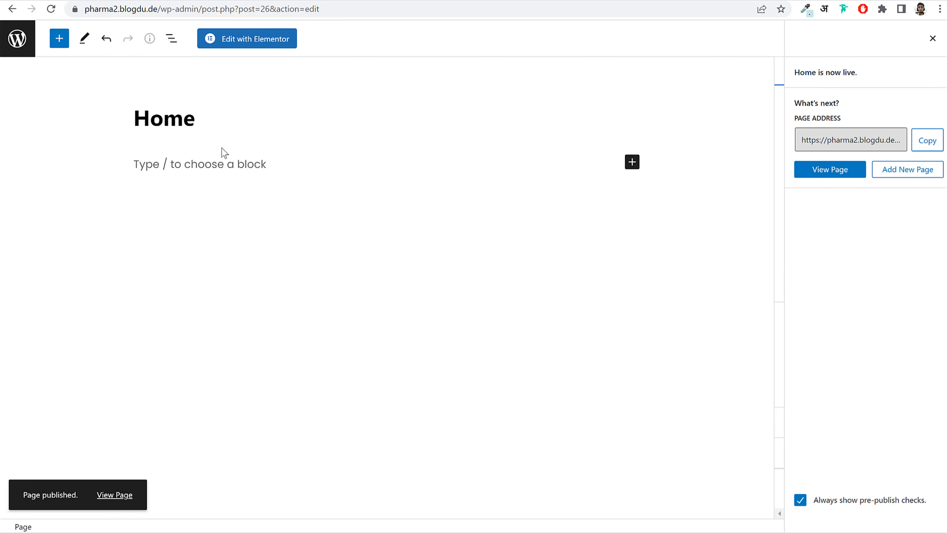
pyautogui.click(18, 41)
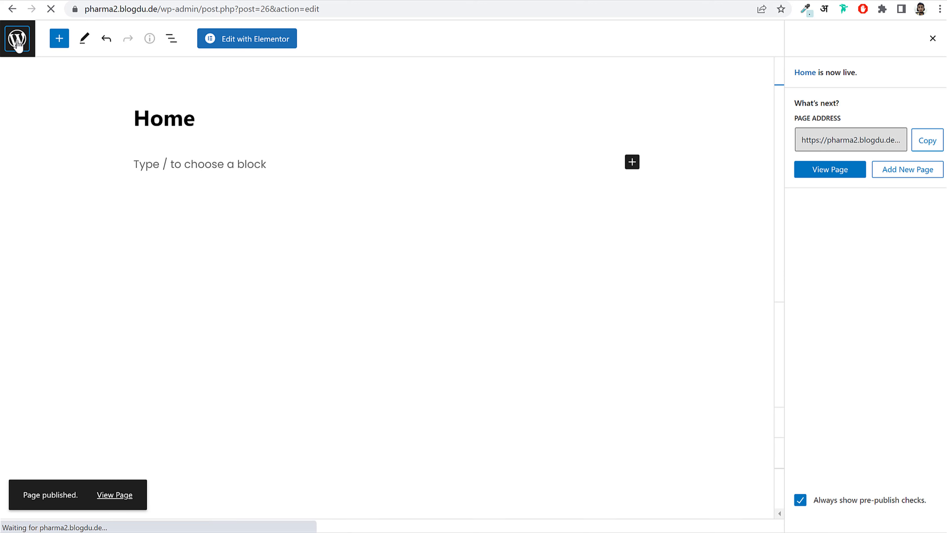
# - In Reading settings, set the homepage to a static page showing Home and save
pyautogui.scroll(-2, 66, 429)
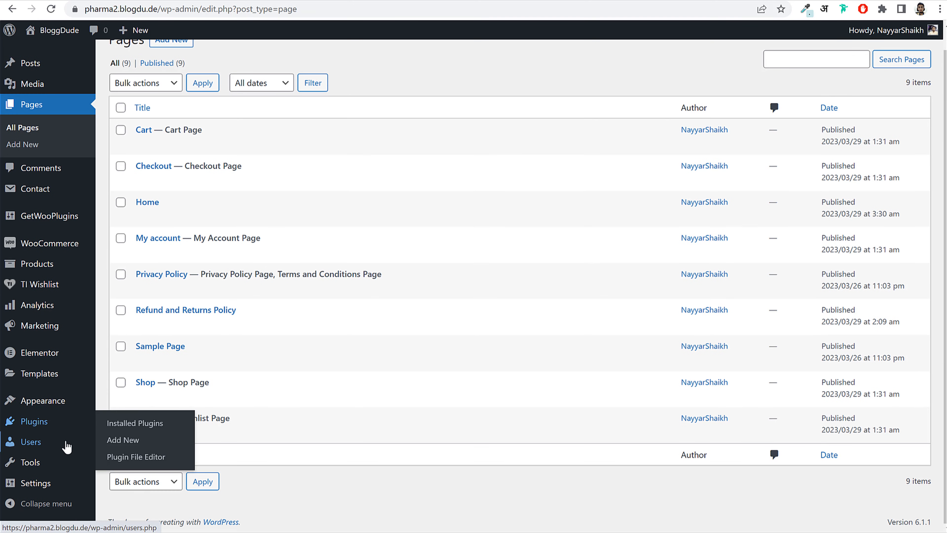
pyautogui.moveTo(49, 482)
pyautogui.click(112, 408)
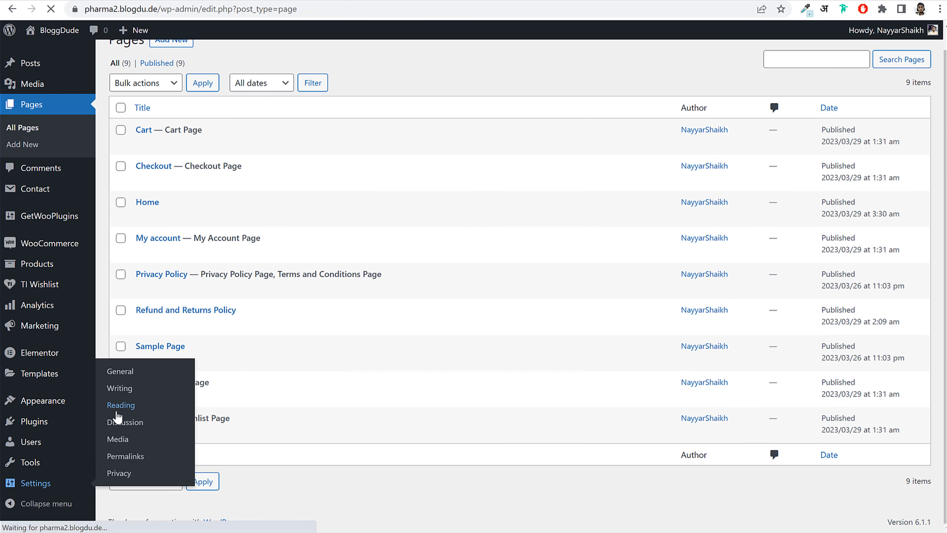
pyautogui.moveTo(110, 98); pyautogui.dragTo(217, 96)
pyautogui.click(206, 98)
pyautogui.moveTo(317, 97); pyautogui.dragTo(260, 97)
pyautogui.click(246, 113)
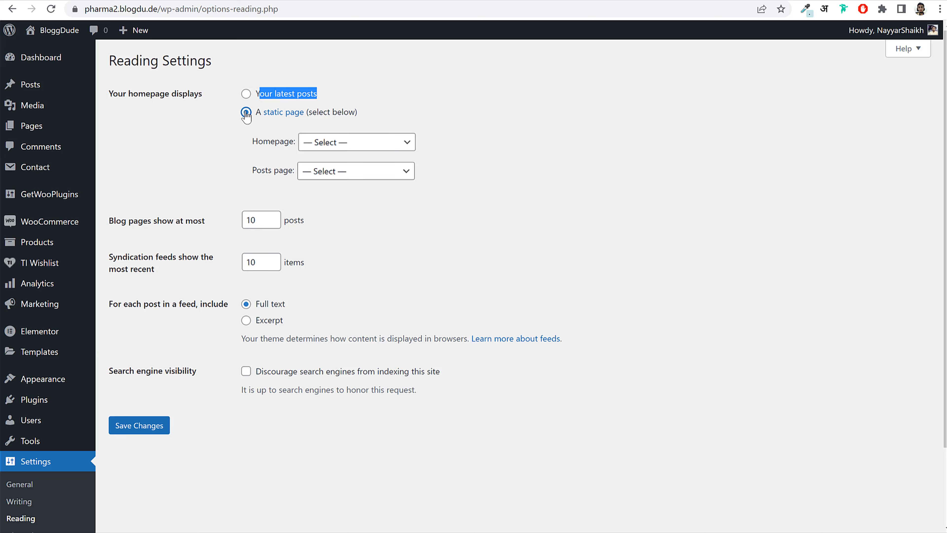
pyautogui.moveTo(253, 147); pyautogui.dragTo(297, 143)
pyautogui.click(314, 143)
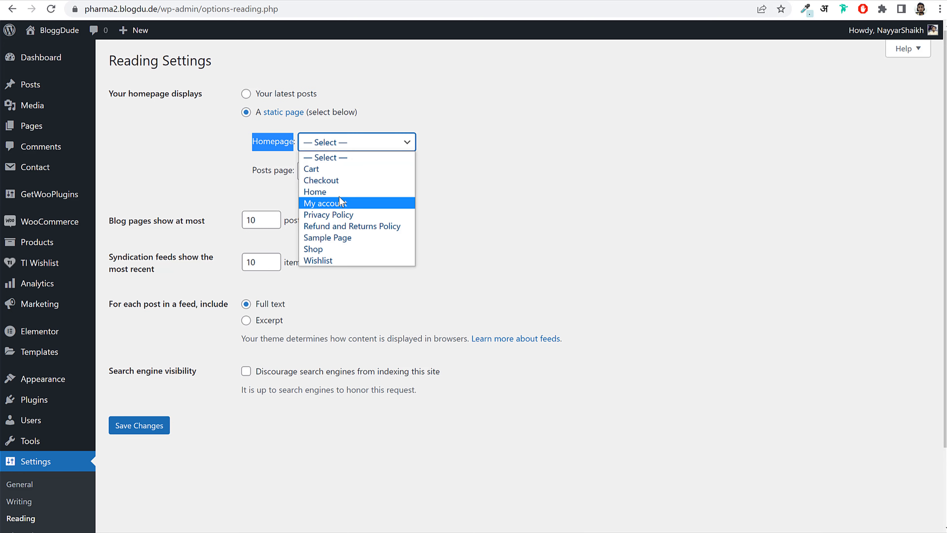
pyautogui.click(315, 192)
pyautogui.click(140, 429)
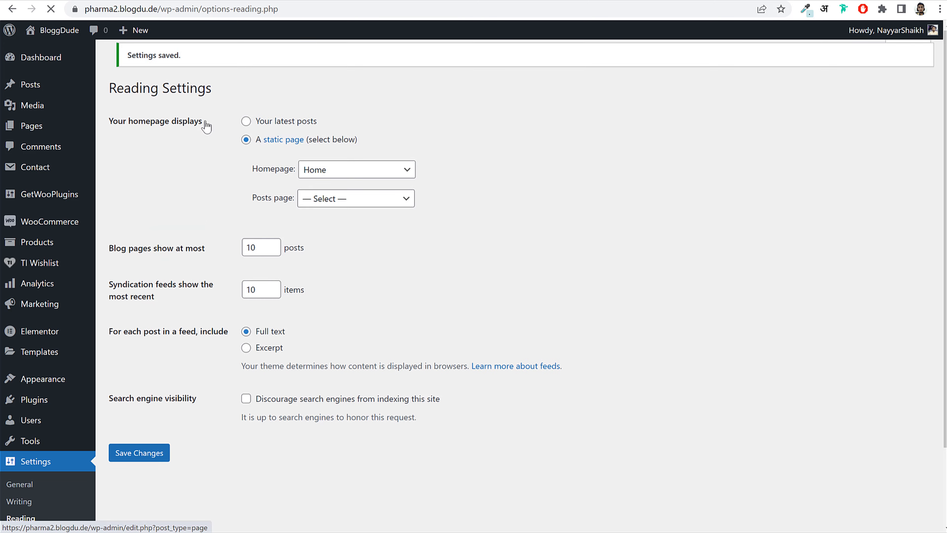
pyautogui.click(81, 136)
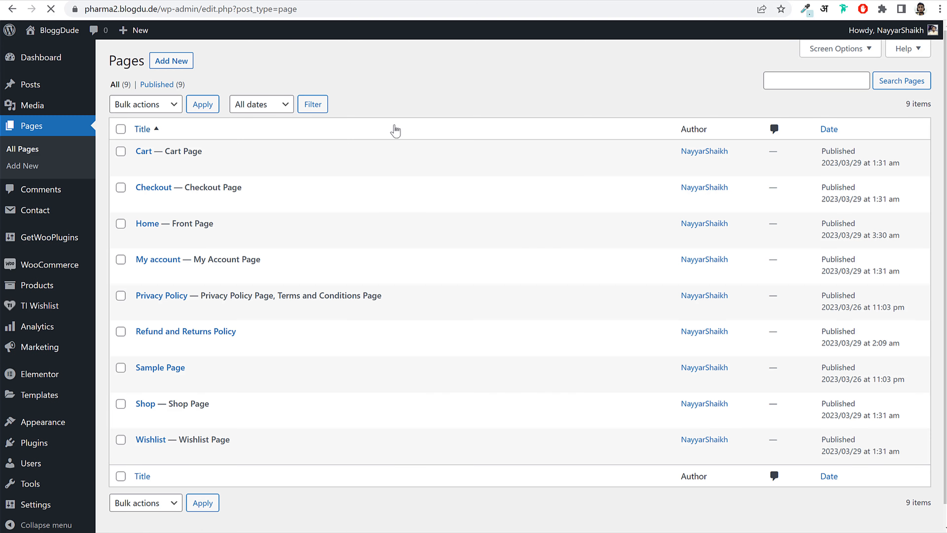
# - Edit the Home page, now labelled Front Page, and launch it in Elementor
pyautogui.moveTo(149, 229)
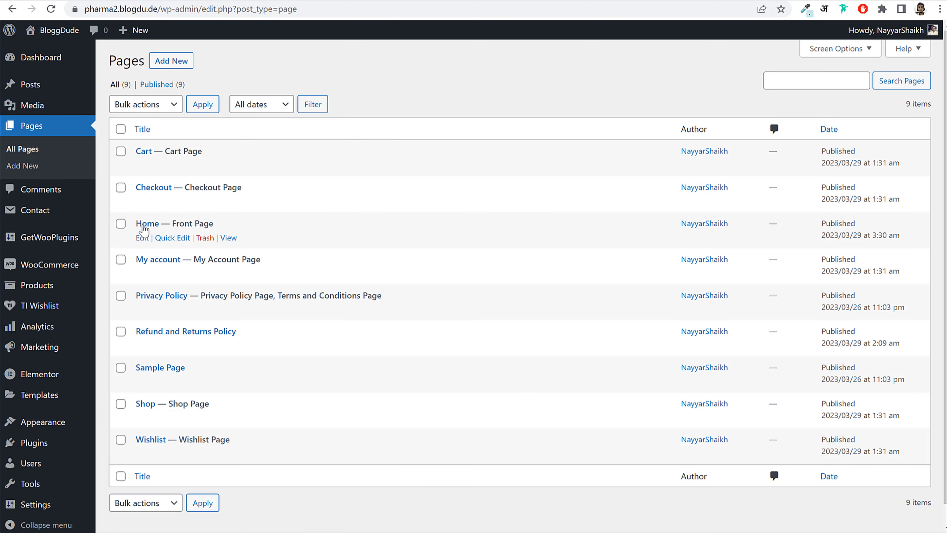
pyautogui.moveTo(213, 223); pyautogui.dragTo(171, 223)
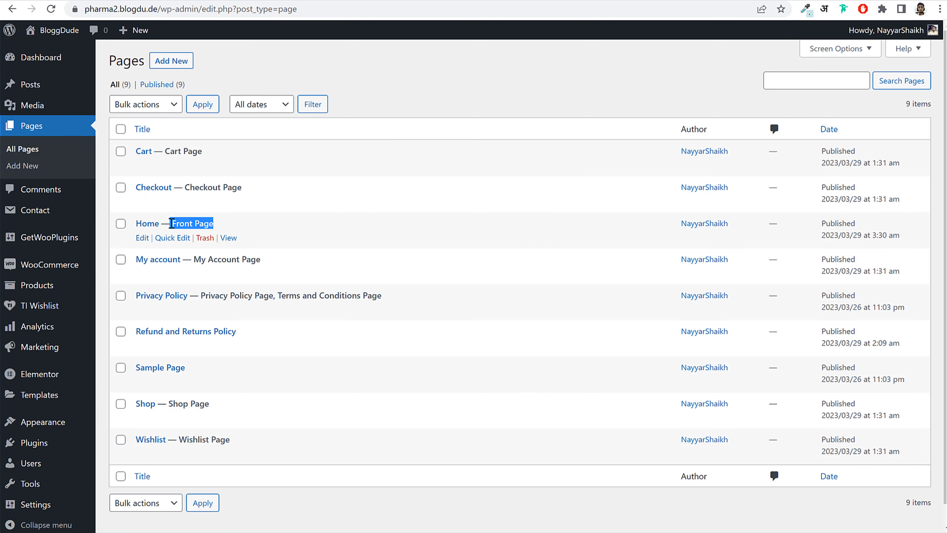
pyautogui.click(144, 239)
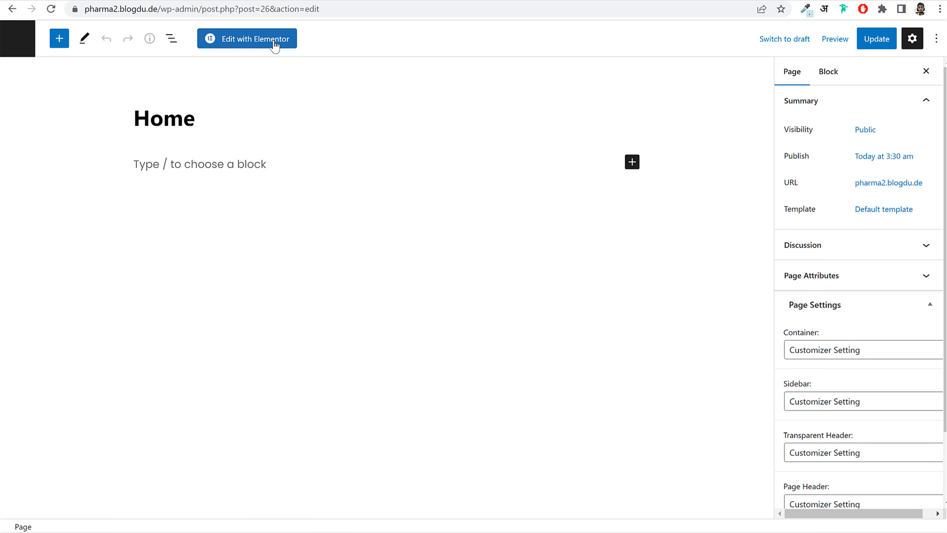
pyautogui.click(257, 47)
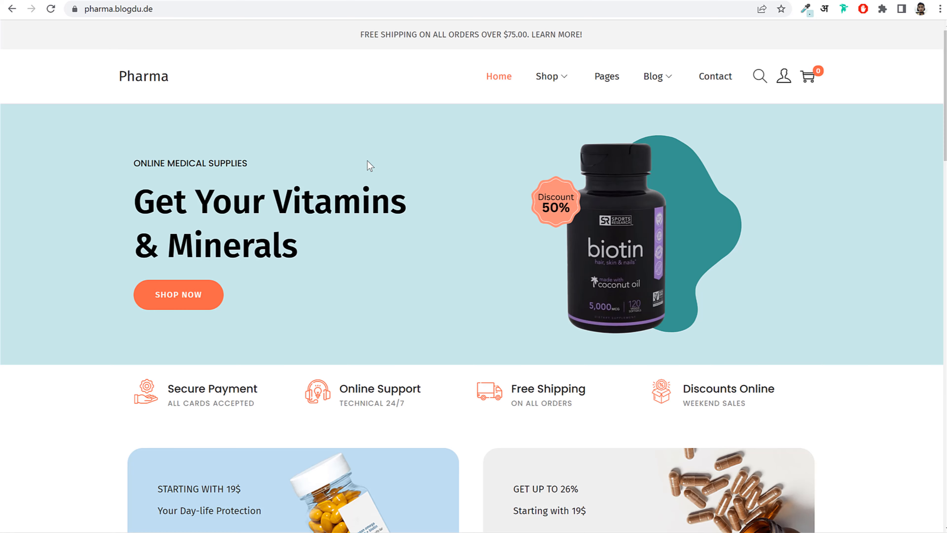
# - Scroll through the Pharma demo homepage, highlighting the payment and support feature texts
pyautogui.scroll(-15, 501, 201)
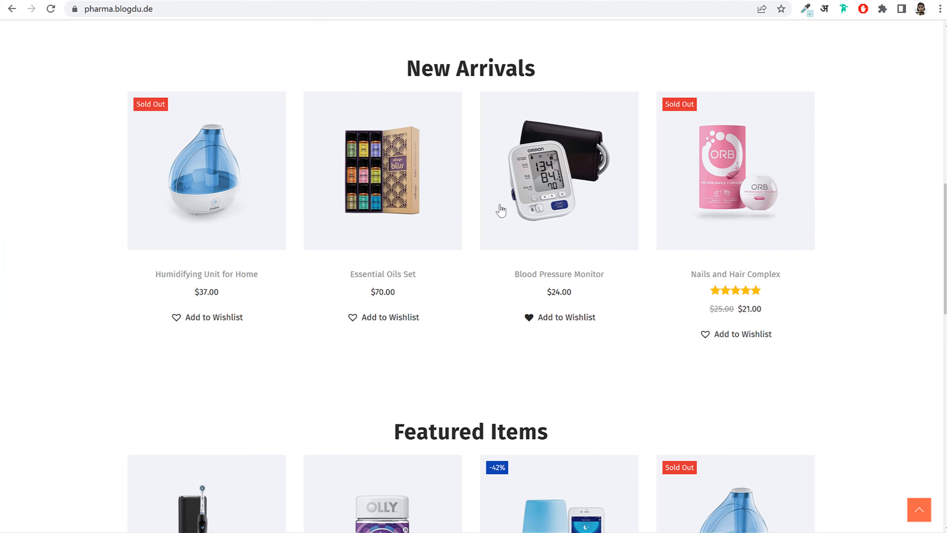
pyautogui.scroll(15, 499, 204)
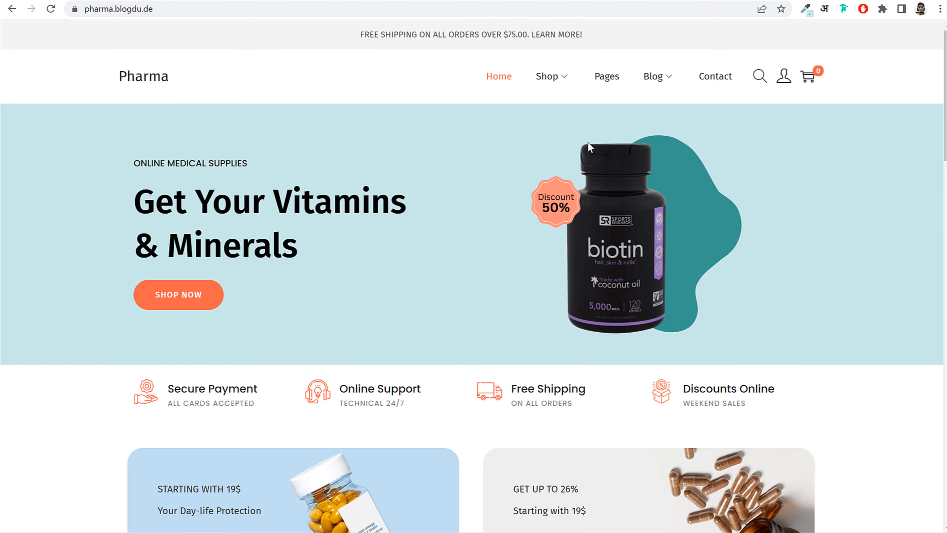
pyautogui.scroll(-20, 576, 220)
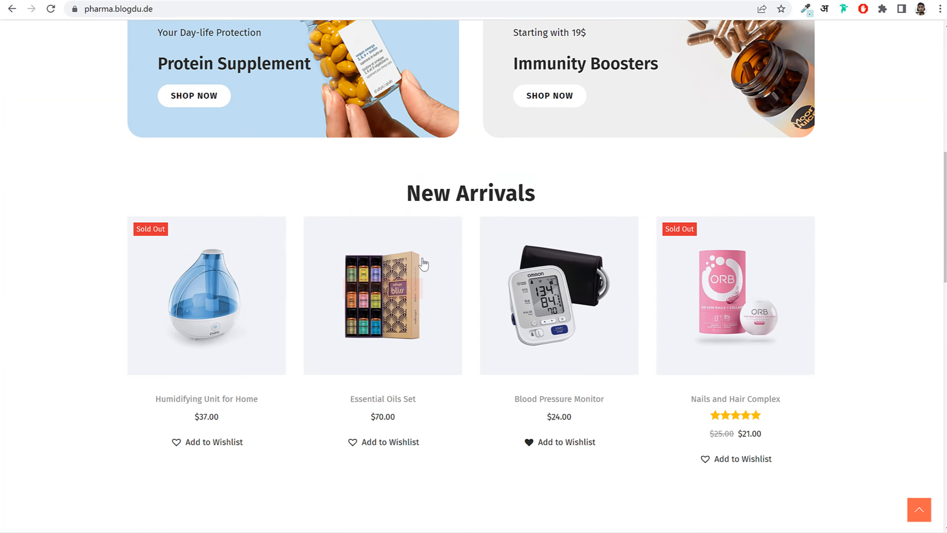
pyautogui.scroll(20, 423, 261)
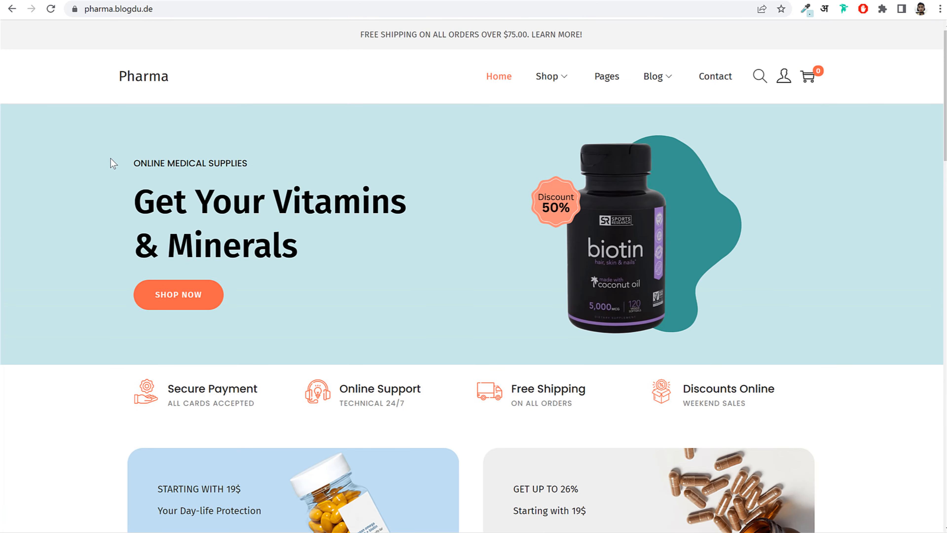
pyautogui.moveTo(114, 163); pyautogui.dragTo(516, 291)
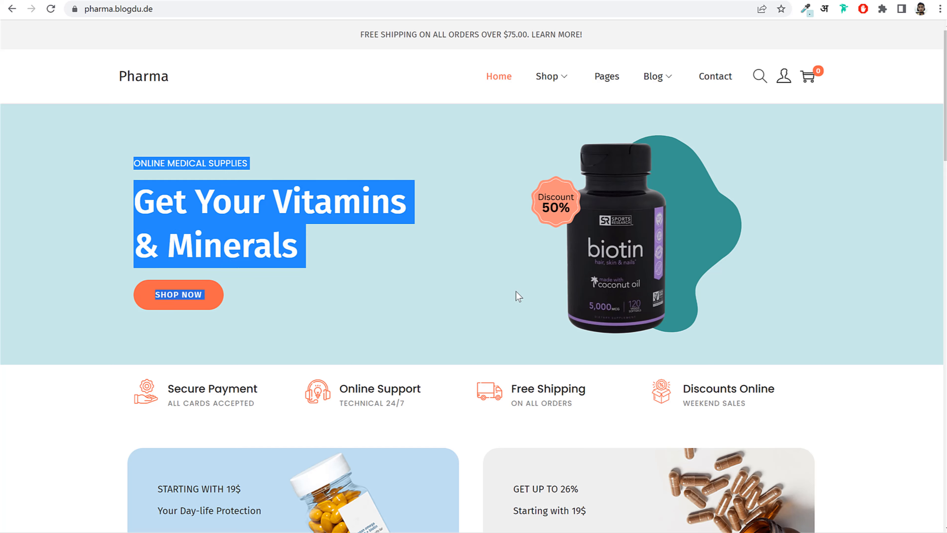
pyautogui.scroll(-2, 518, 217)
pyautogui.moveTo(181, 328); pyautogui.dragTo(392, 345)
pyautogui.scroll(-13, 462, 331)
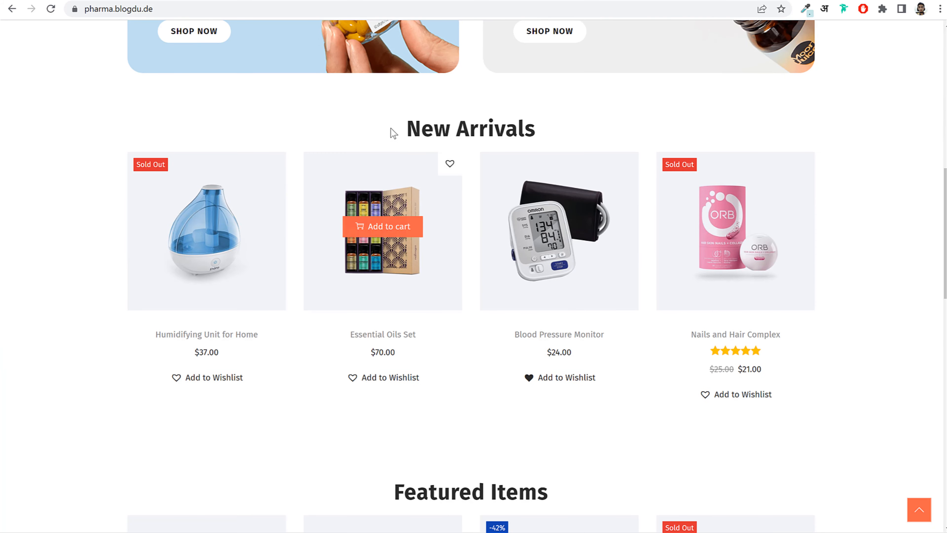
pyautogui.moveTo(469, 138); pyautogui.dragTo(532, 225)
pyautogui.scroll(-8, 461, 301)
pyautogui.click(448, 411)
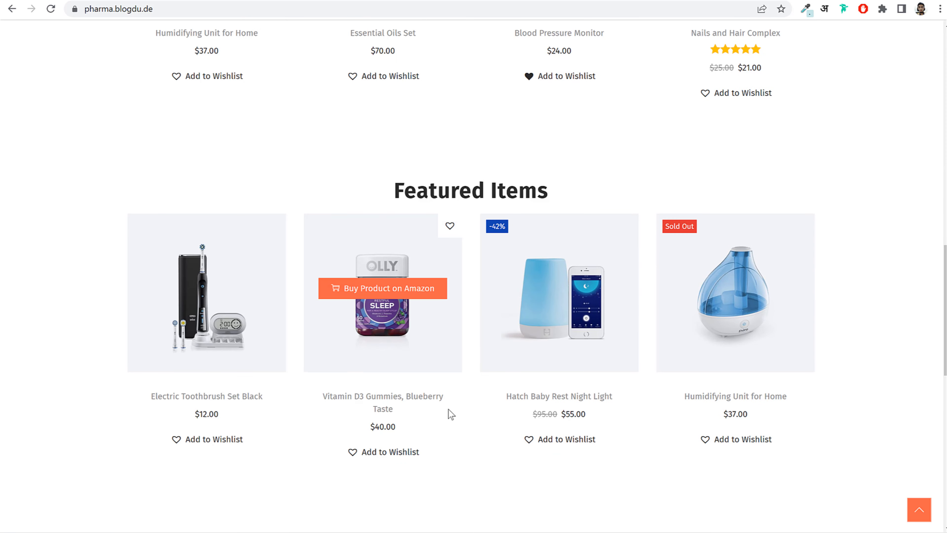
pyautogui.scroll(20, 451, 414)
pyautogui.scroll(1, 453, 416)
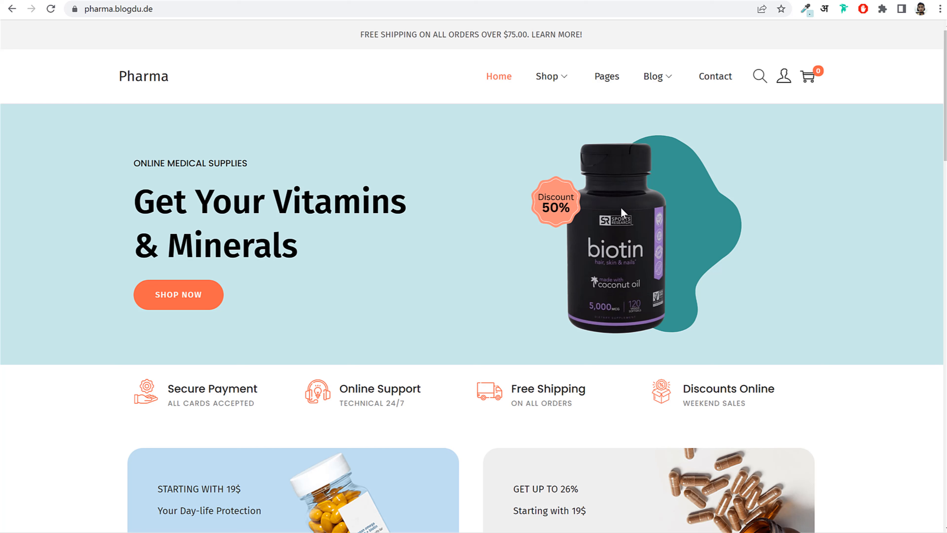
# - Select the hero heading 'Get Your Vitamins & Minerals' to inspect it
pyautogui.tripleClick(247, 211)
pyautogui.click(304, 238)
pyautogui.scroll(-4, 146, 218)
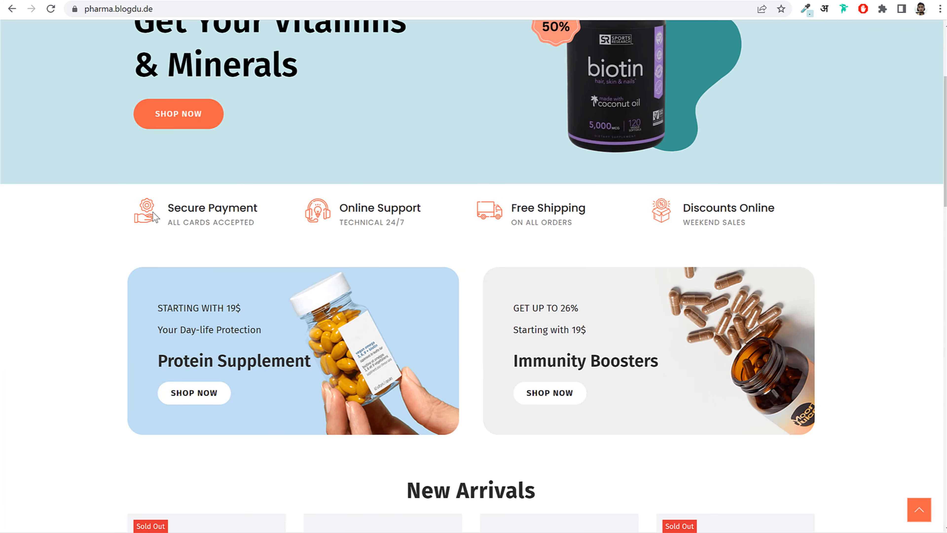
pyautogui.scroll(4, 271, 258)
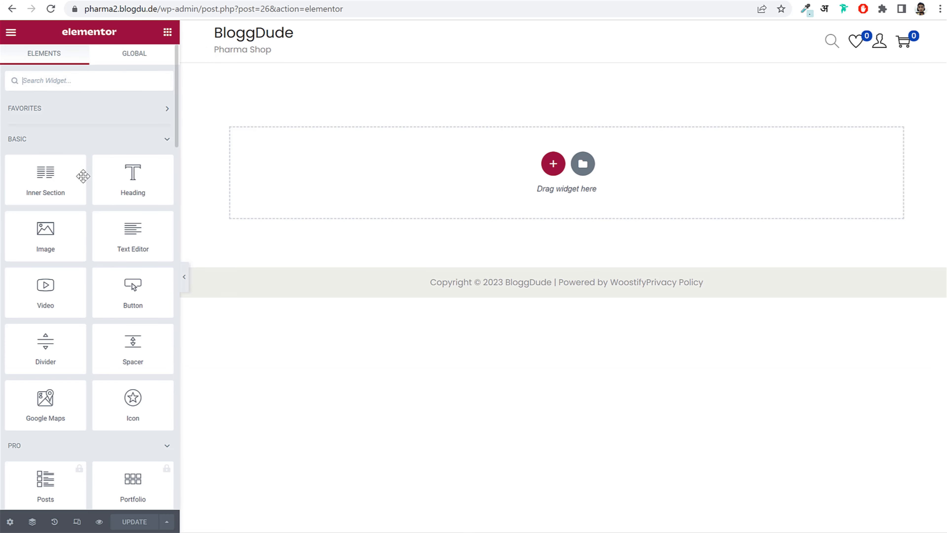
# - Add a new three-column section to the Home page
pyautogui.scroll(-10, 85, 201)
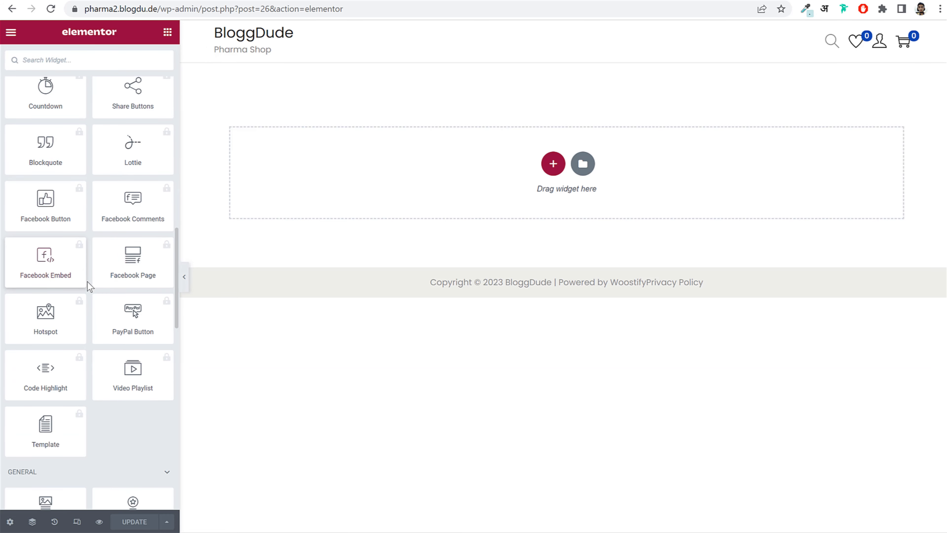
pyautogui.scroll(-15, 89, 285)
pyautogui.scroll(8, 90, 289)
pyautogui.scroll(17, 88, 287)
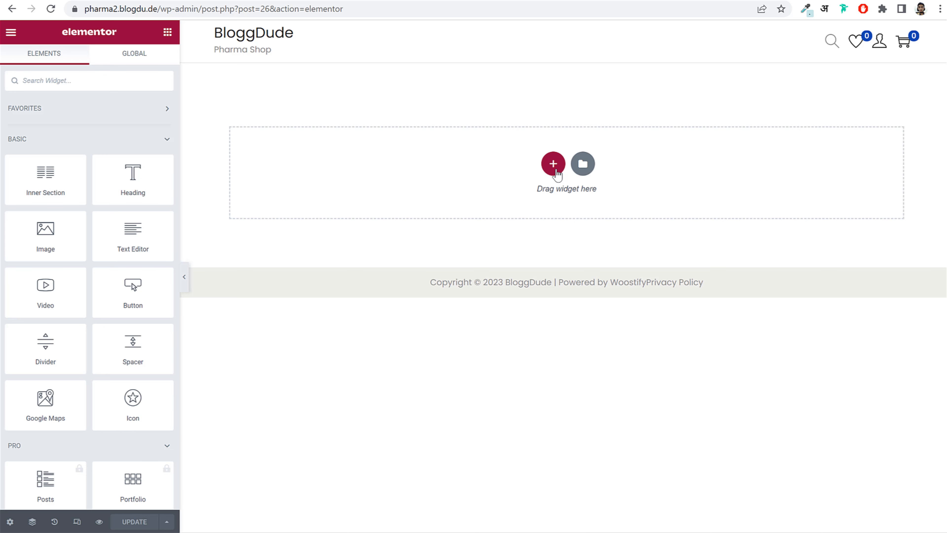
pyautogui.click(554, 166)
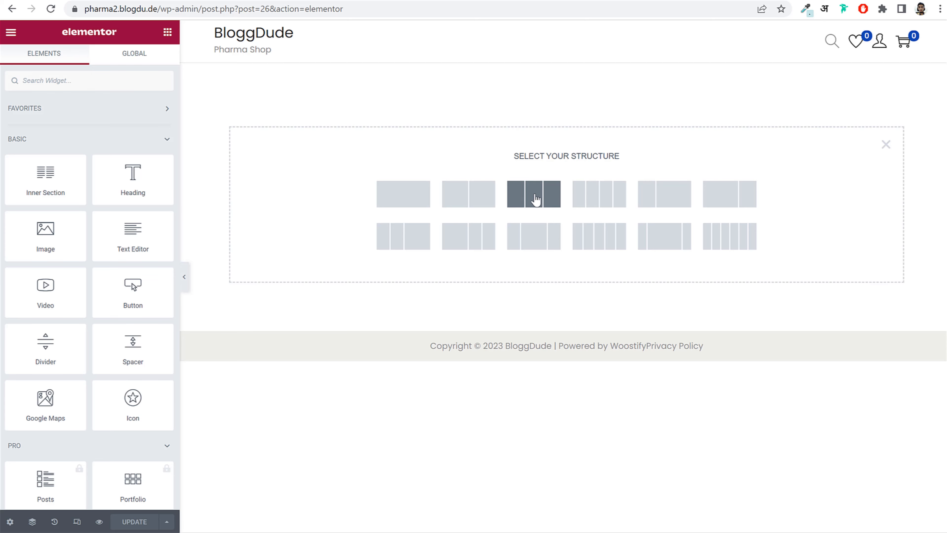
pyautogui.click(538, 199)
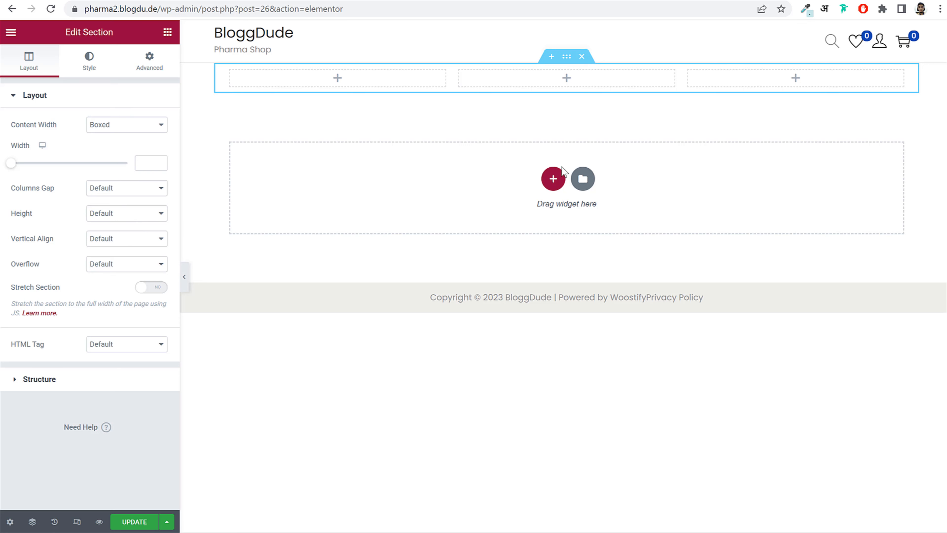
# - Drag a Button widget into the section's first column
pyautogui.click(168, 37)
pyautogui.scroll(-10, 109, 233)
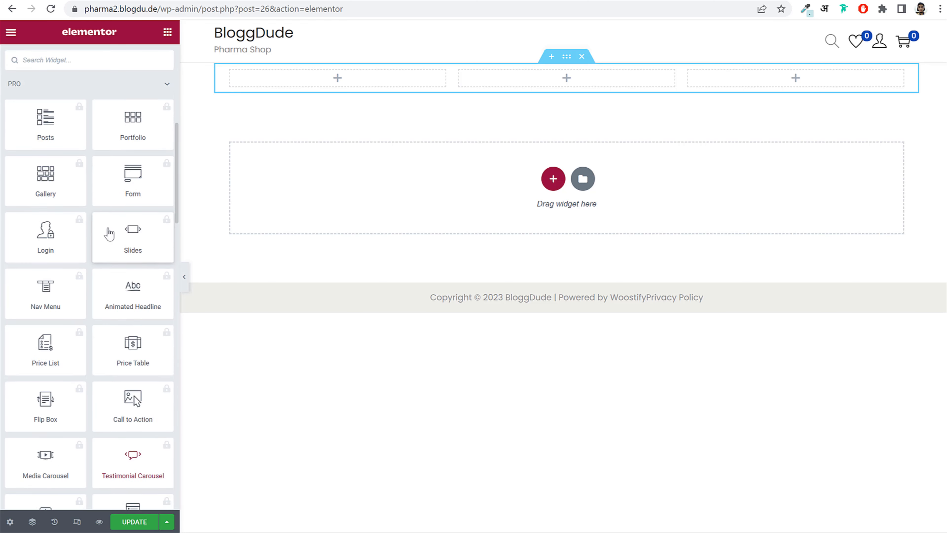
pyautogui.scroll(10, 109, 233)
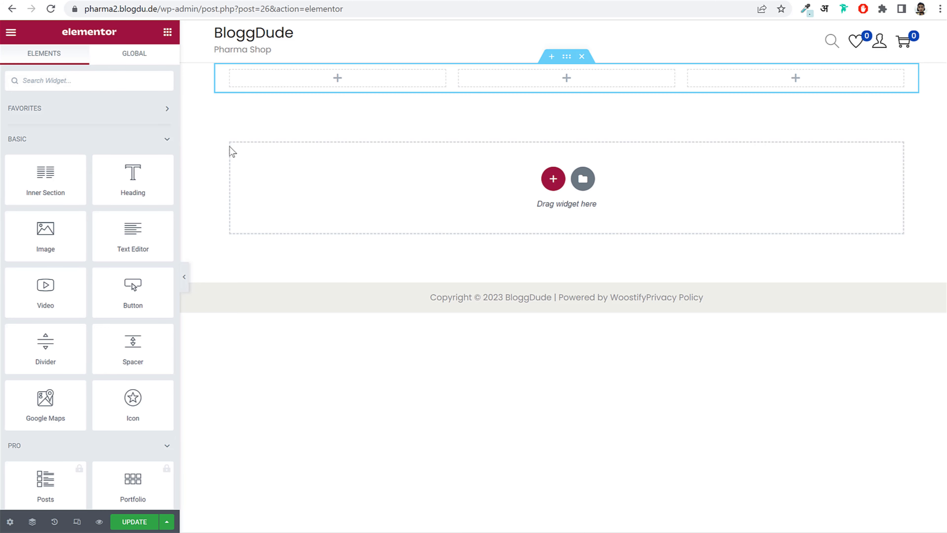
pyautogui.moveTo(144, 288); pyautogui.dragTo(328, 86)
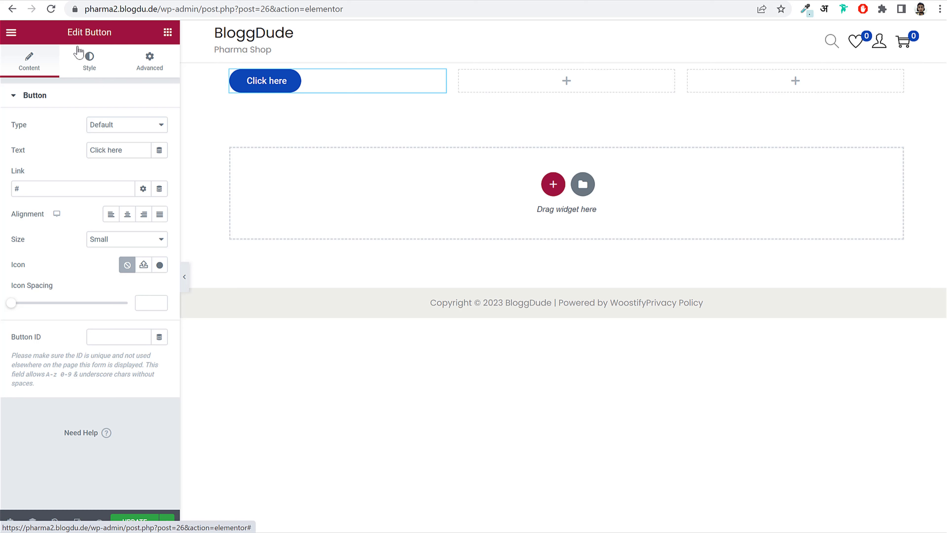
# - Change the button text from 'Click here' to 'Read More'
pyautogui.moveTo(67, 32); pyautogui.dragTo(127, 39)
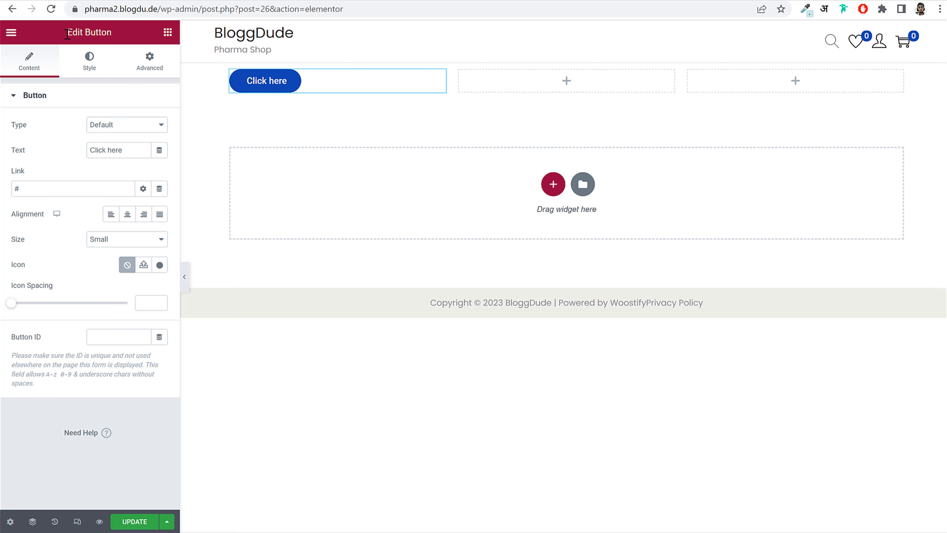
pyautogui.moveTo(65, 30); pyautogui.dragTo(115, 32)
pyautogui.click(115, 32)
pyautogui.click(41, 69)
pyautogui.click(91, 74)
pyautogui.click(150, 73)
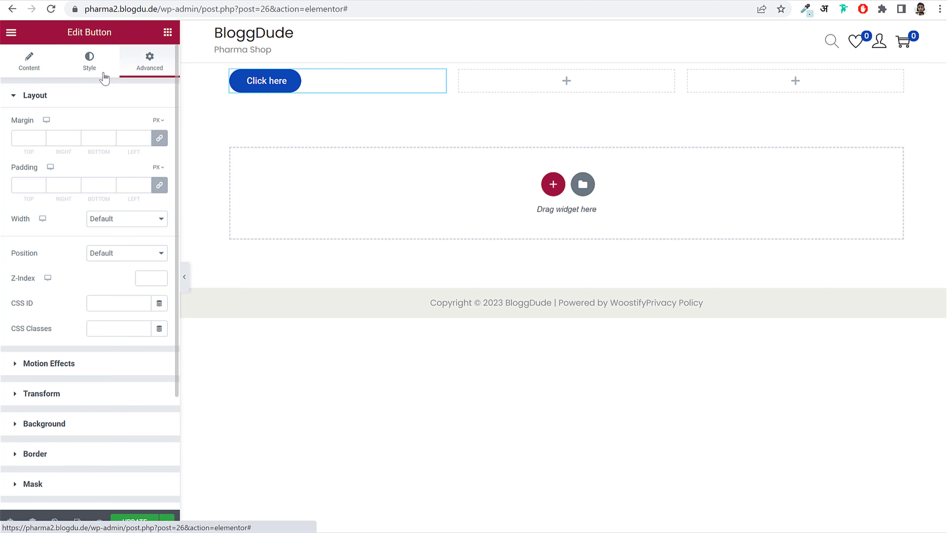
pyautogui.click(29, 70)
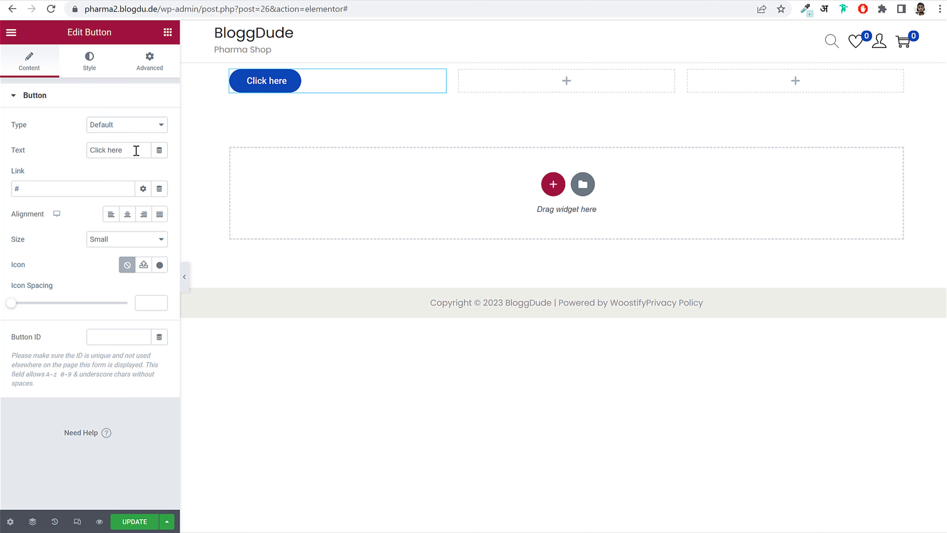
pyautogui.tripleClick(136, 150)
pyautogui.write('Read More')
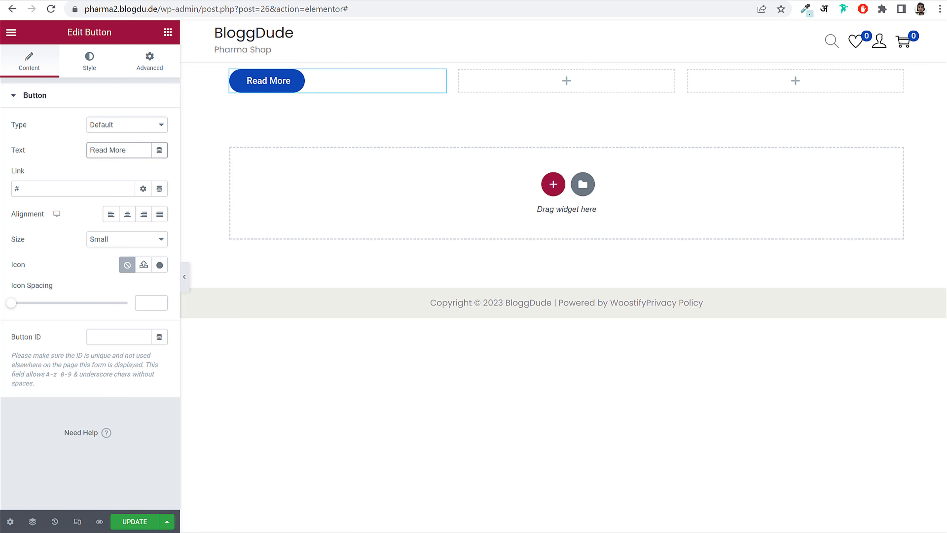
# - Set the button typography size to 34 px, adjust line height and reset text shadow
pyautogui.click(91, 65)
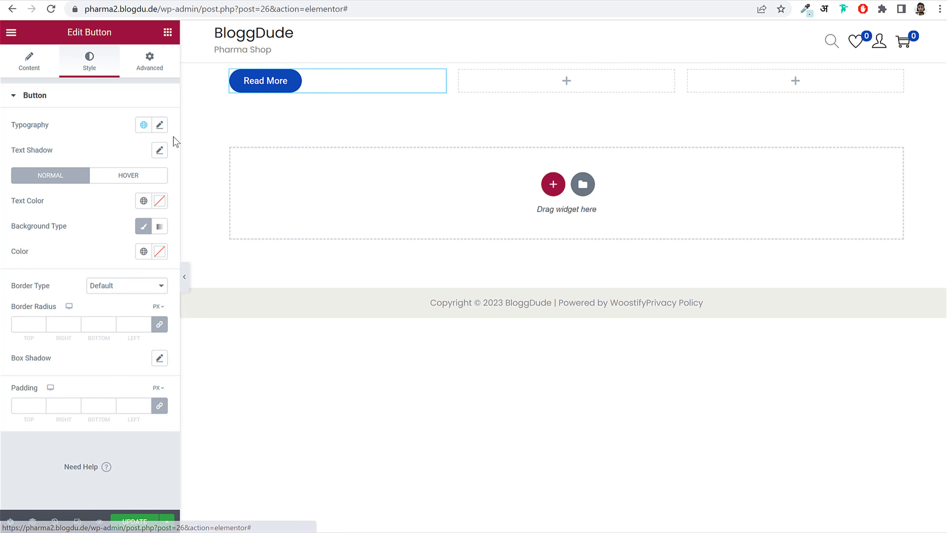
pyautogui.click(160, 125)
pyautogui.moveTo(21, 220); pyautogui.dragTo(36, 221)
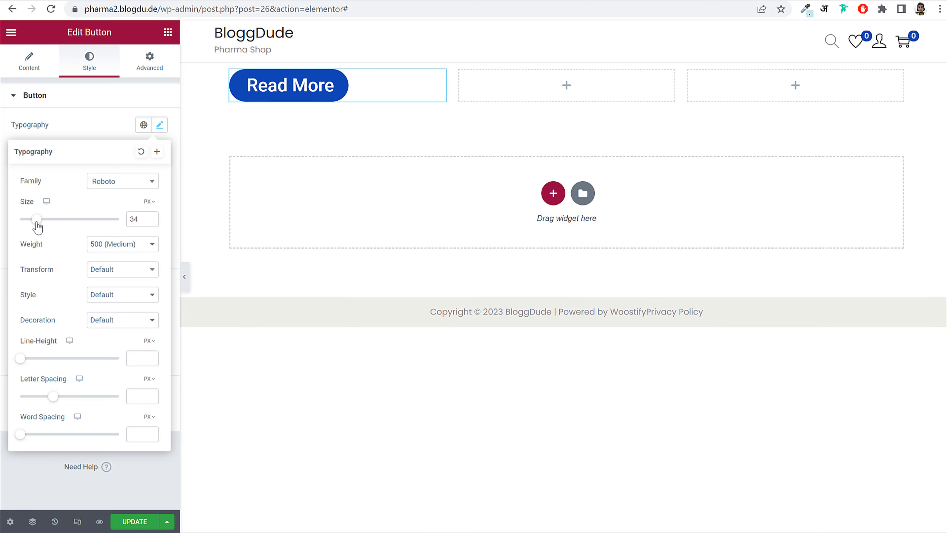
pyautogui.moveTo(28, 361); pyautogui.dragTo(60, 362)
pyautogui.click(160, 125)
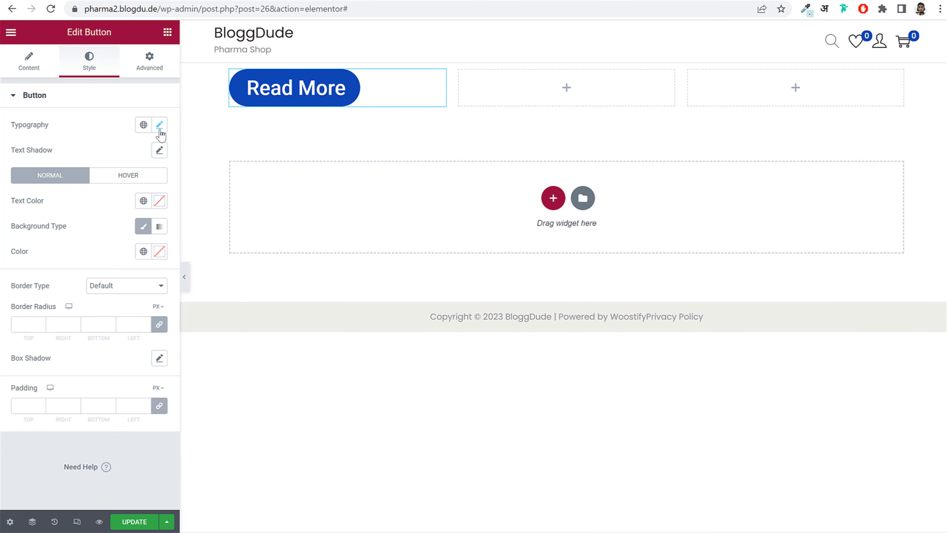
pyautogui.click(160, 151)
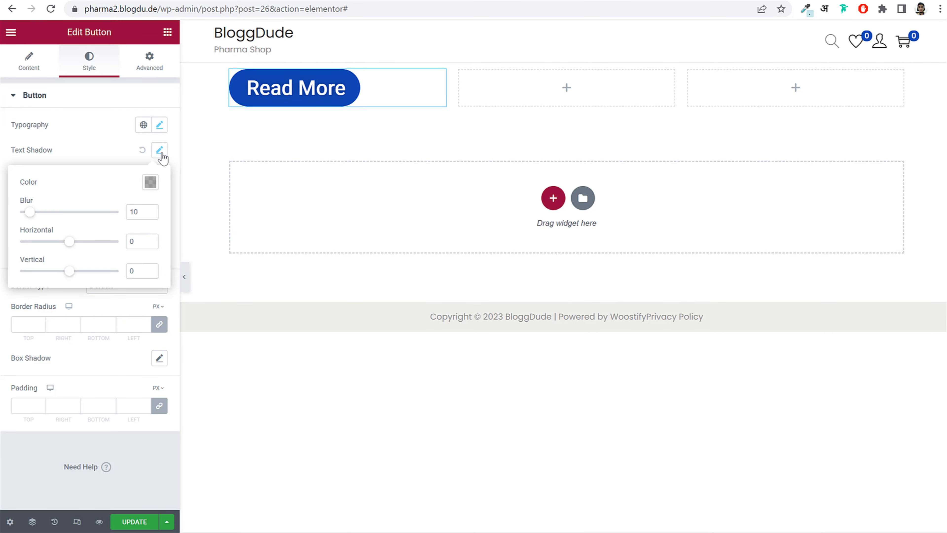
pyautogui.click(142, 150)
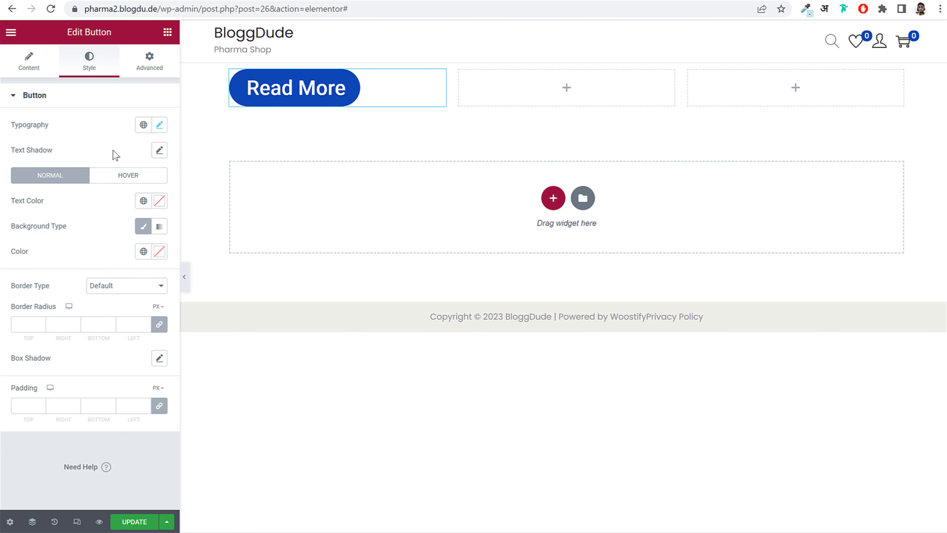
# - Give the button a purple background colour
pyautogui.click(159, 251)
pyautogui.moveTo(123, 308); pyautogui.dragTo(87, 266)
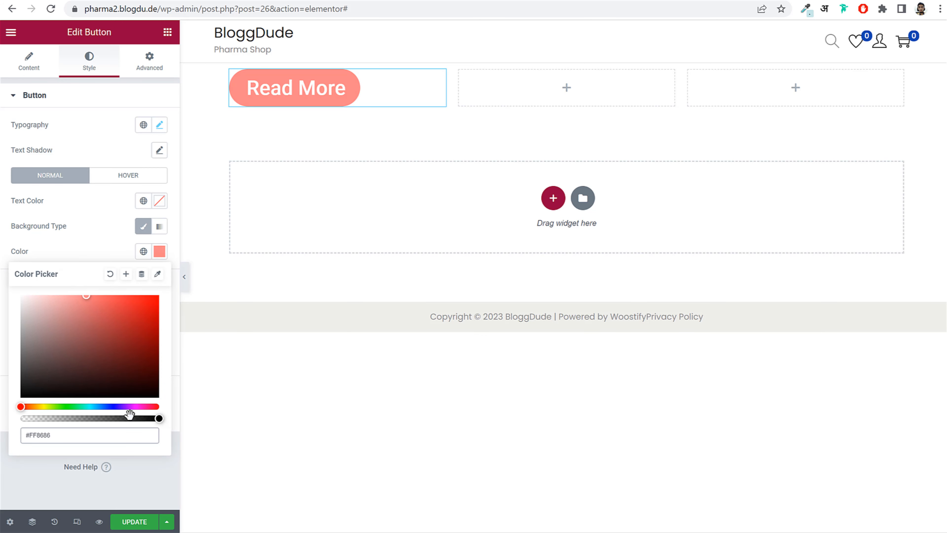
pyautogui.moveTo(128, 407)
pyautogui.mouseDown()
pyautogui.moveTo(68, 401)
pyautogui.moveTo(123, 401)
pyautogui.mouseUp()
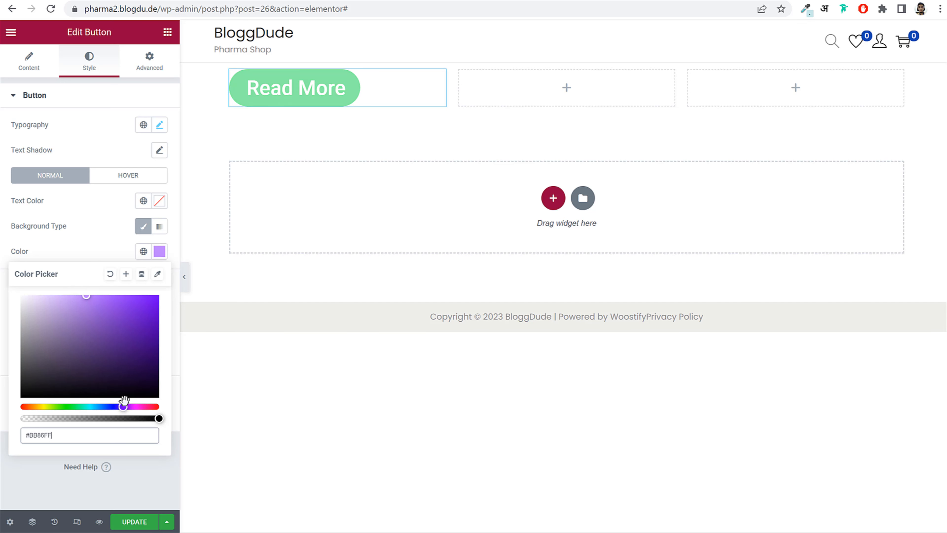
pyautogui.click(101, 241)
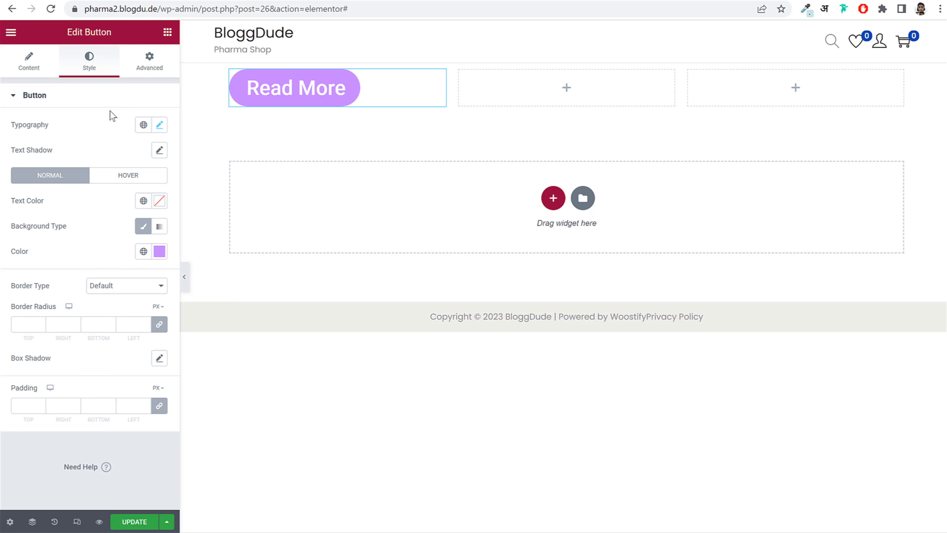
# - Adjust the button's Advanced layout setting, then drop an Icon widget into the second column
pyautogui.click(160, 71)
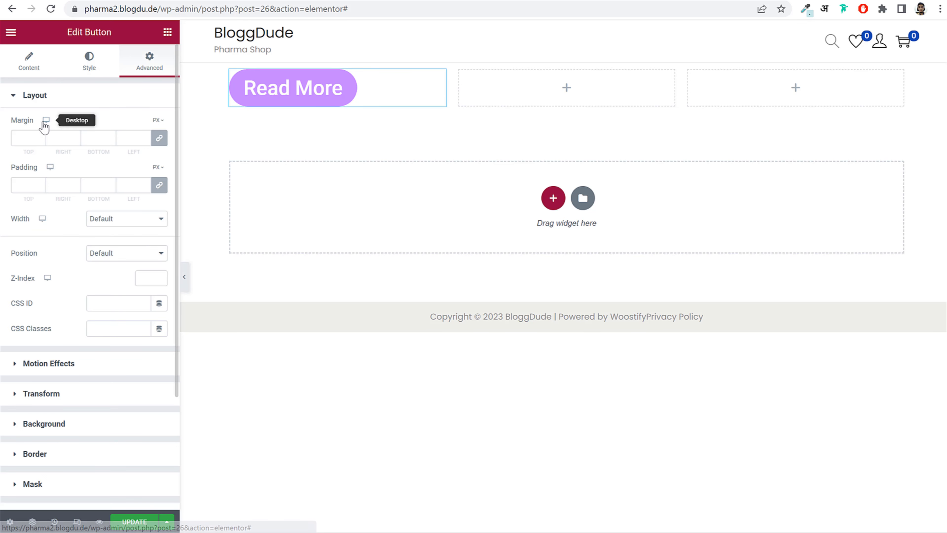
pyautogui.moveTo(20, 122); pyautogui.dragTo(34, 121)
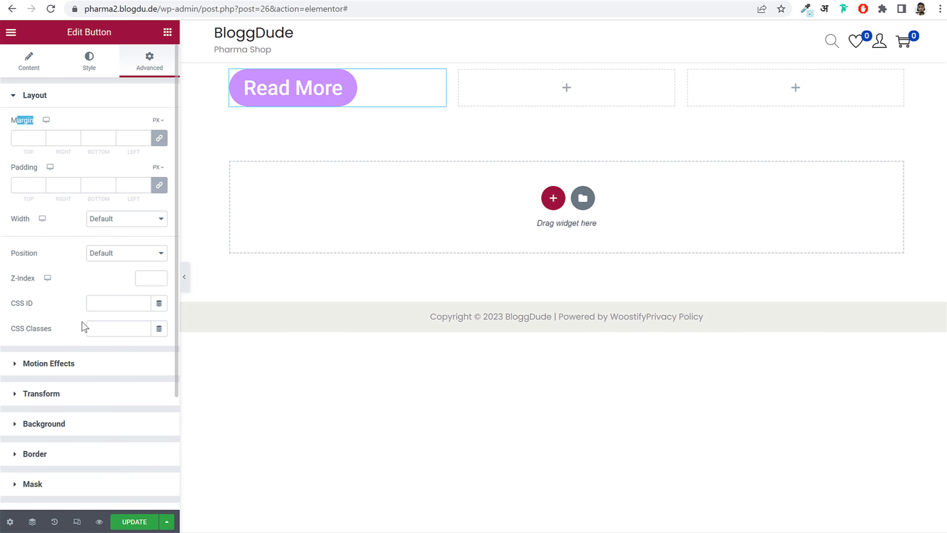
pyautogui.click(168, 33)
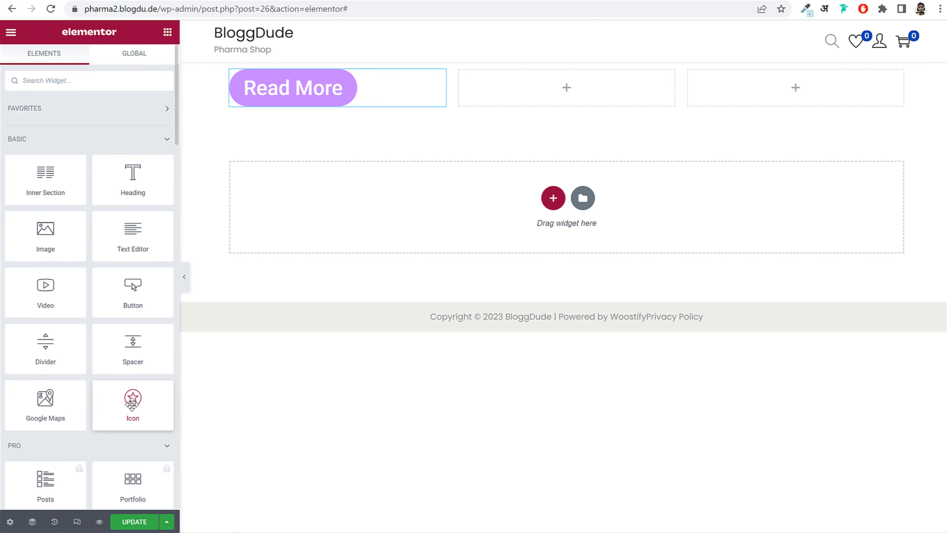
pyautogui.moveTo(134, 396); pyautogui.dragTo(592, 89)
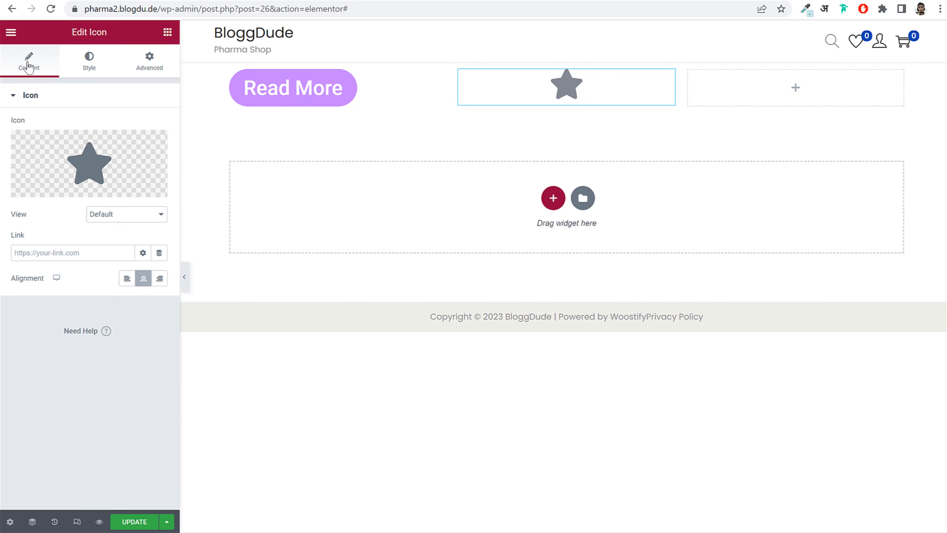
# - Swap the icon for the Tree icon from the Icon Library
pyautogui.click(88, 63)
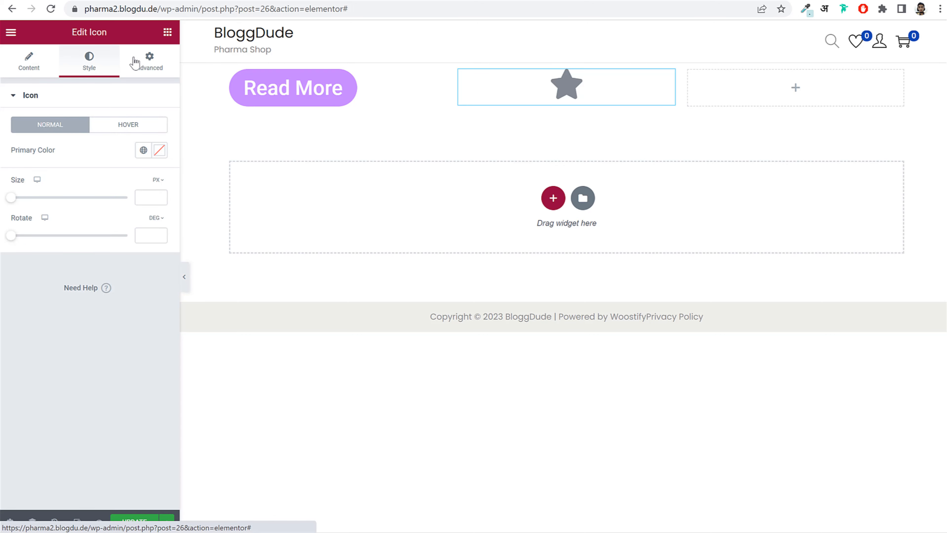
pyautogui.click(156, 59)
pyautogui.click(36, 71)
pyautogui.click(89, 163)
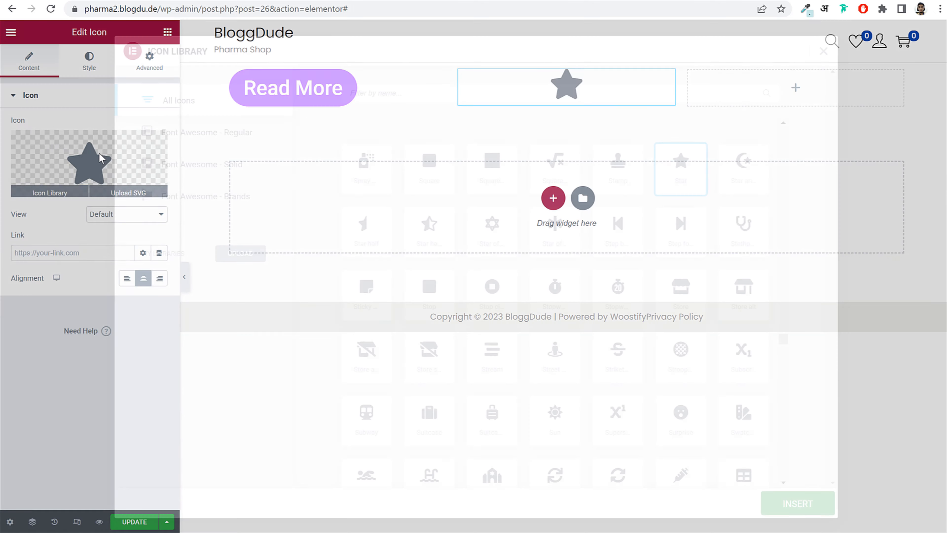
pyautogui.scroll(-5, 486, 317)
pyautogui.scroll(-6, 486, 316)
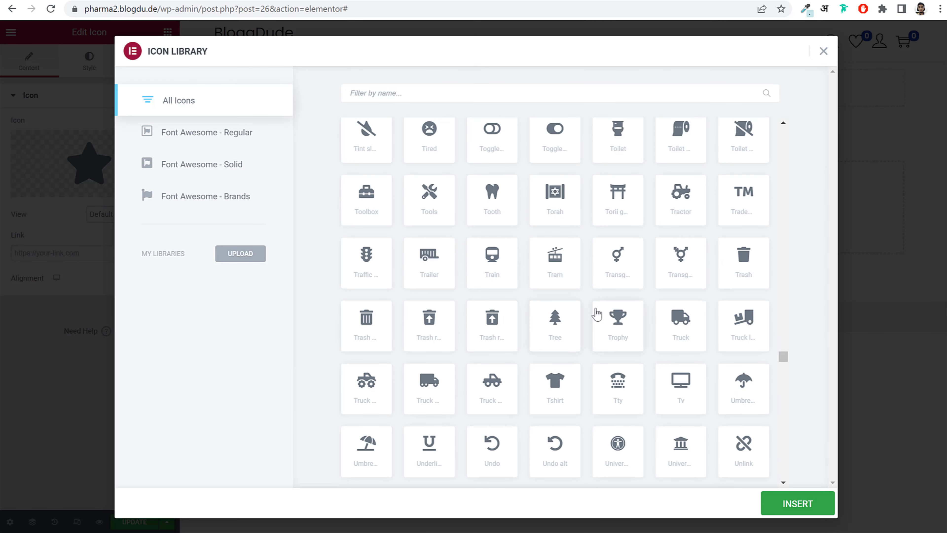
pyautogui.click(559, 317)
pyautogui.click(797, 503)
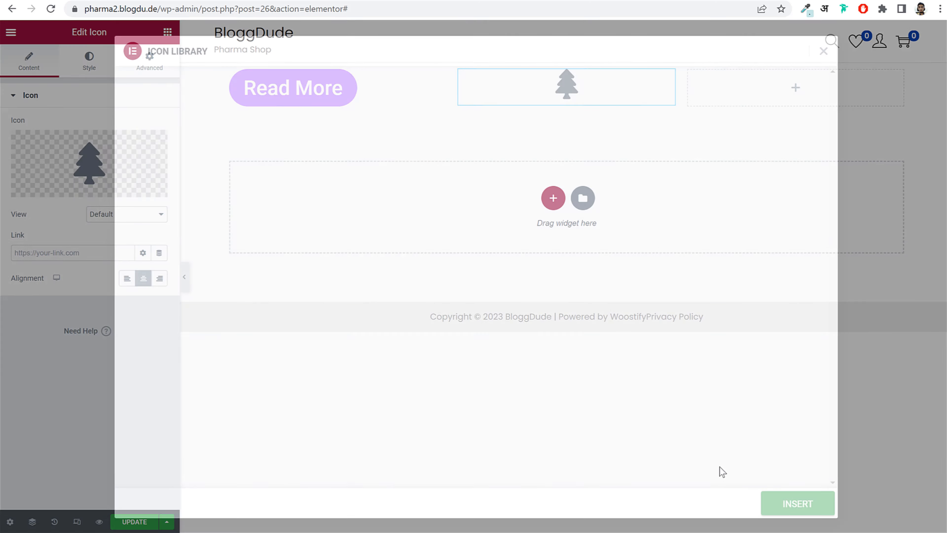
# - Make the tree icon 77 px, rotated 108° and red, then delete its Read More section
pyautogui.click(88, 61)
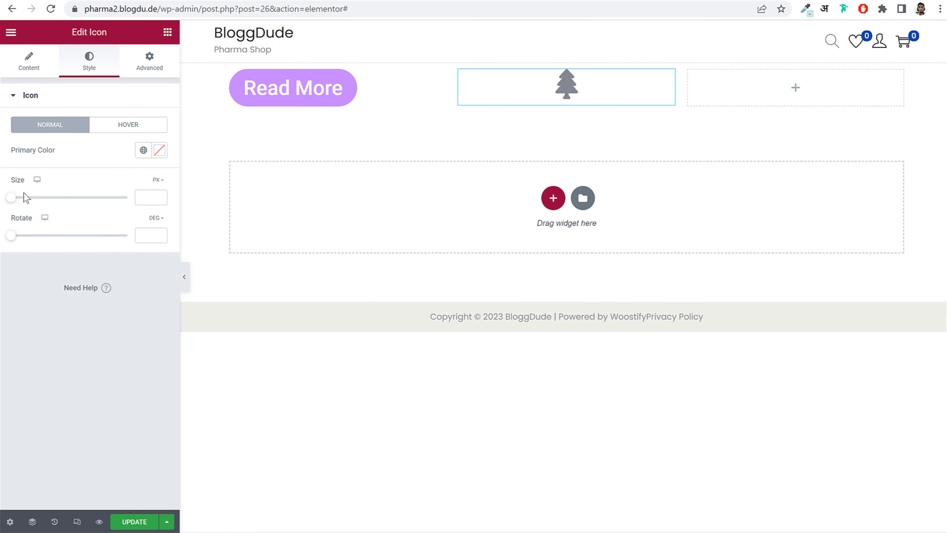
pyautogui.moveTo(33, 202); pyautogui.dragTo(45, 204)
pyautogui.moveTo(13, 236); pyautogui.dragTo(49, 247)
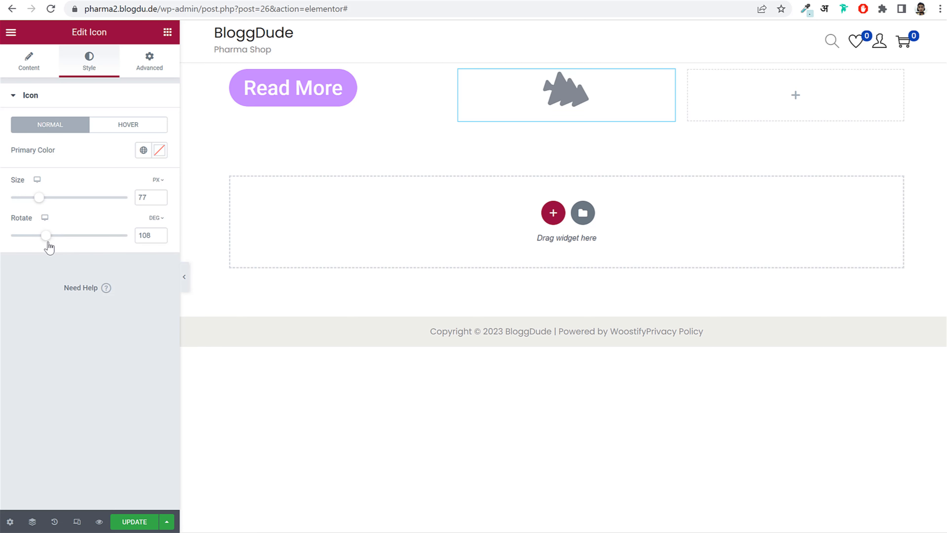
pyautogui.click(159, 150)
pyautogui.click(101, 202)
pyautogui.click(99, 305)
pyautogui.moveTo(121, 305); pyautogui.dragTo(161, 308)
pyautogui.click(150, 61)
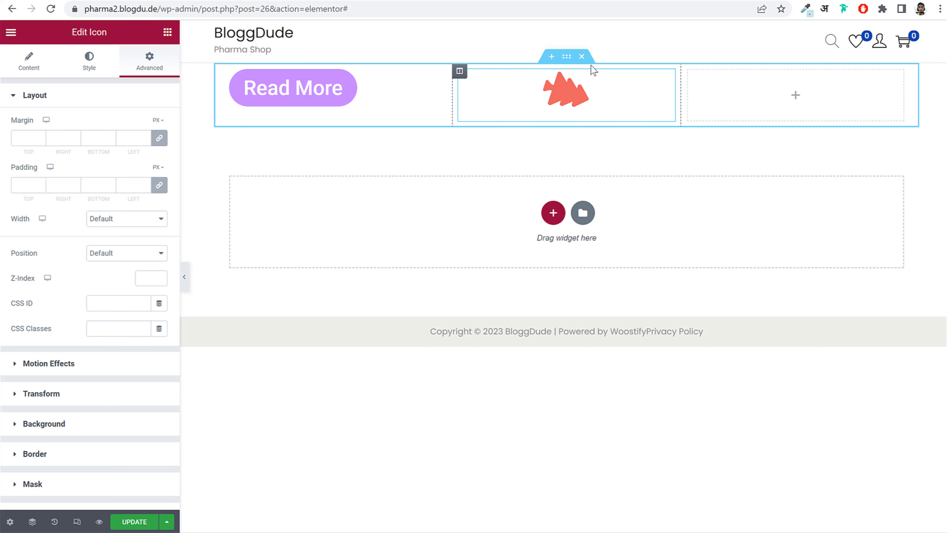
pyautogui.click(582, 57)
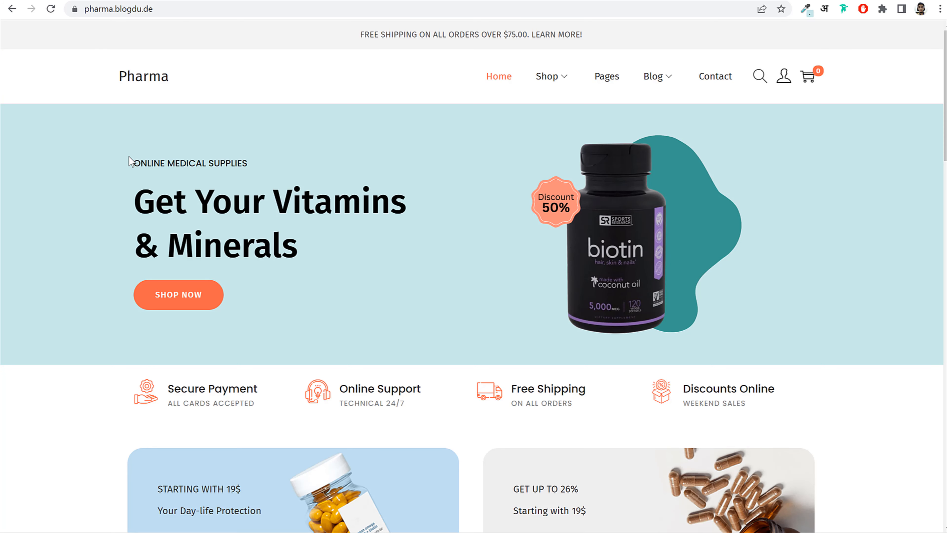
# - Add an empty two-column section at the top of the page, using the demo hero as reference
pyautogui.moveTo(130, 161); pyautogui.dragTo(296, 322)
pyautogui.click(296, 321)
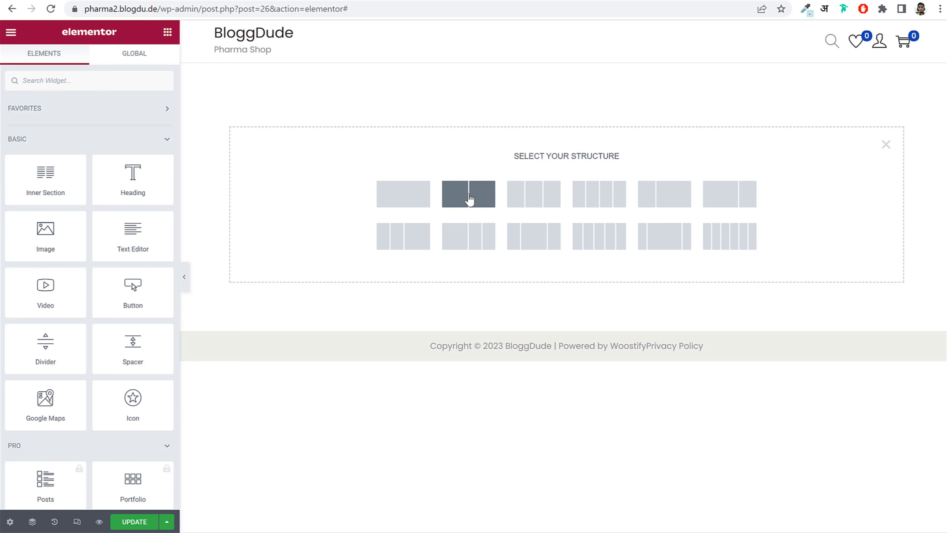
pyautogui.click(469, 200)
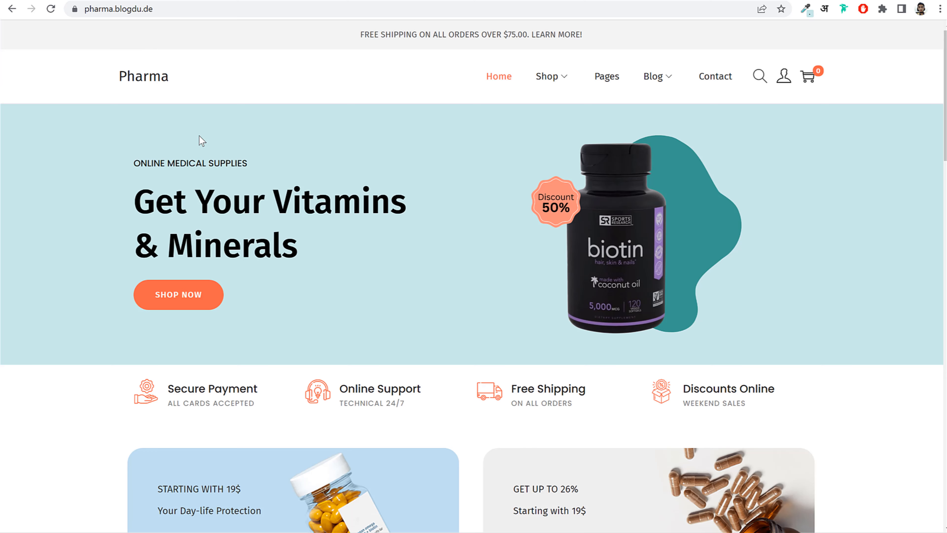
pyautogui.moveTo(124, 165); pyautogui.dragTo(258, 162)
pyautogui.hotkey('ctrl', 'c')
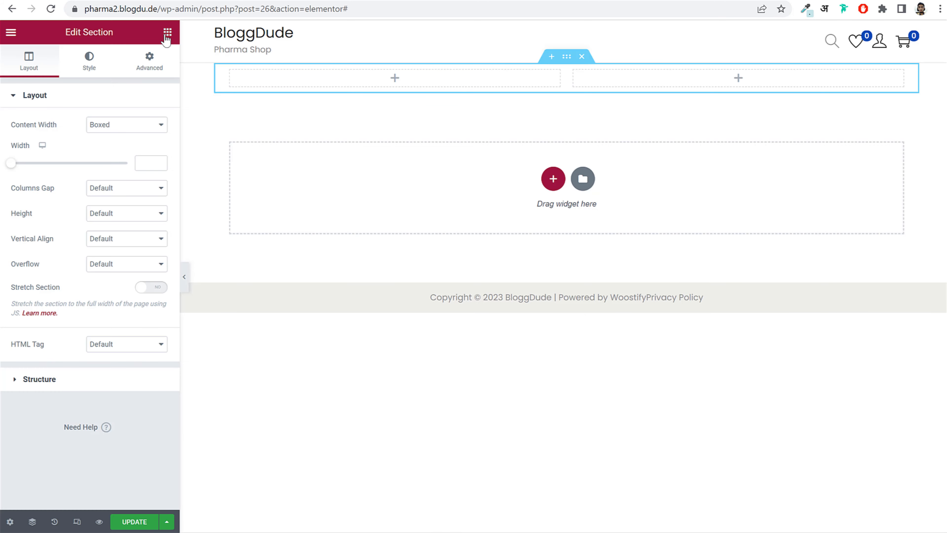
# - Drop a Heading widget into the first column with the title ONLINE MEDICAL SUPPLIES
pyautogui.click(167, 33)
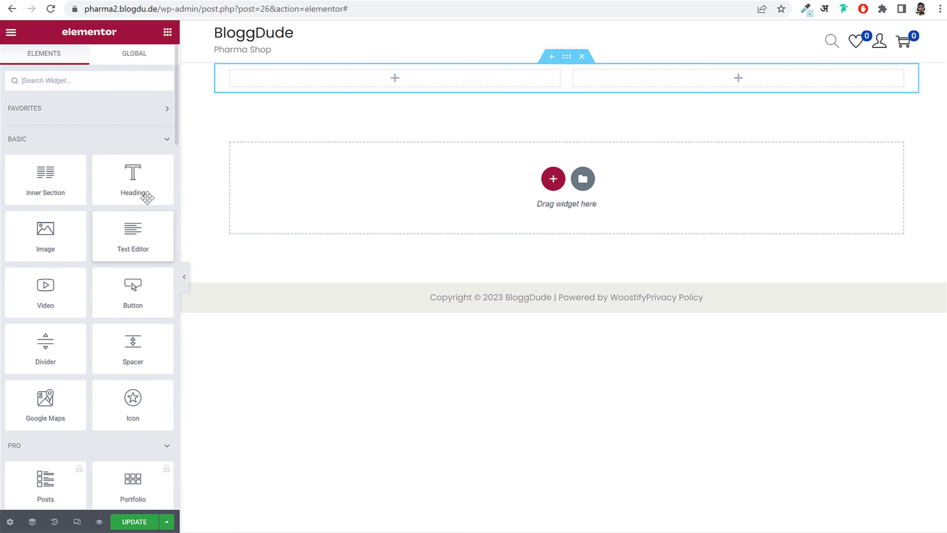
pyautogui.moveTo(117, 184); pyautogui.dragTo(329, 82)
pyautogui.moveTo(132, 143); pyautogui.dragTo(13, 148)
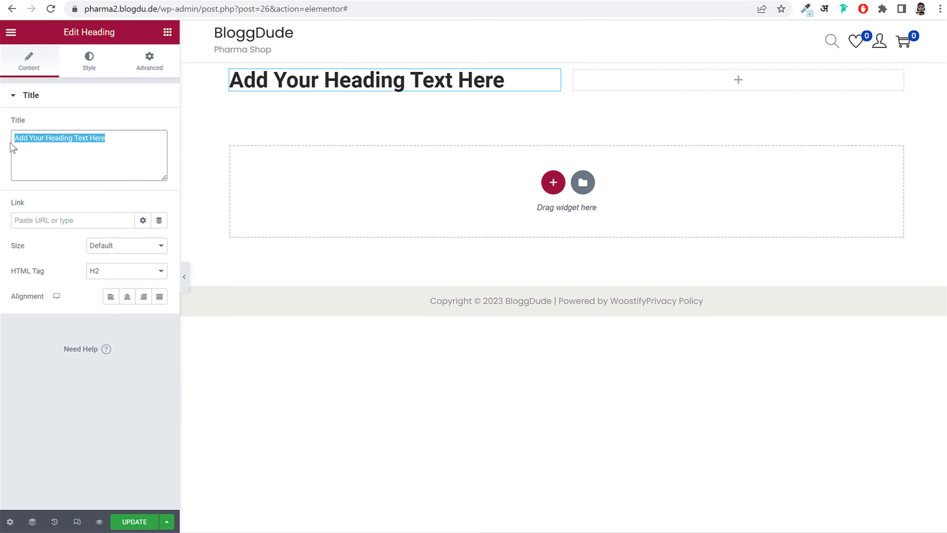
pyautogui.hotkey('ctrl', 'v')
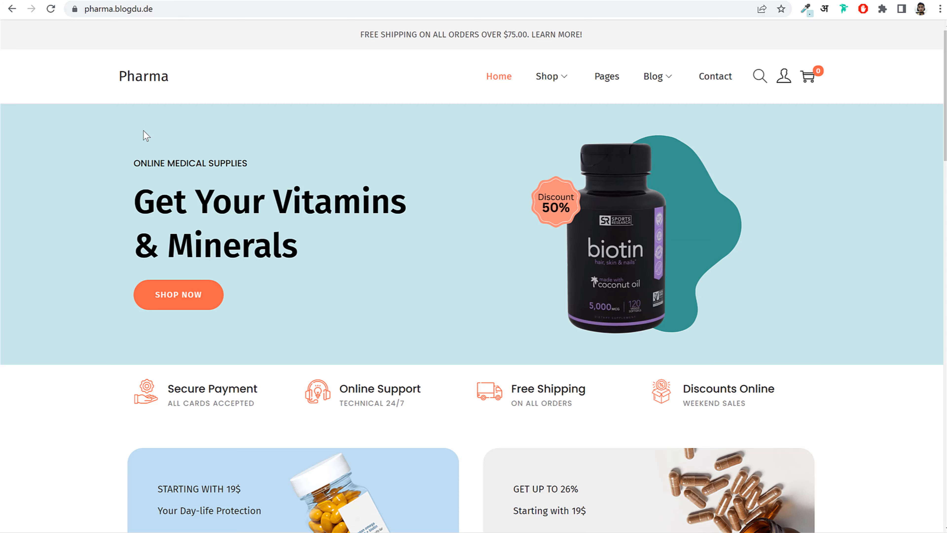
pyautogui.moveTo(137, 162); pyautogui.dragTo(270, 170)
pyautogui.click(269, 116)
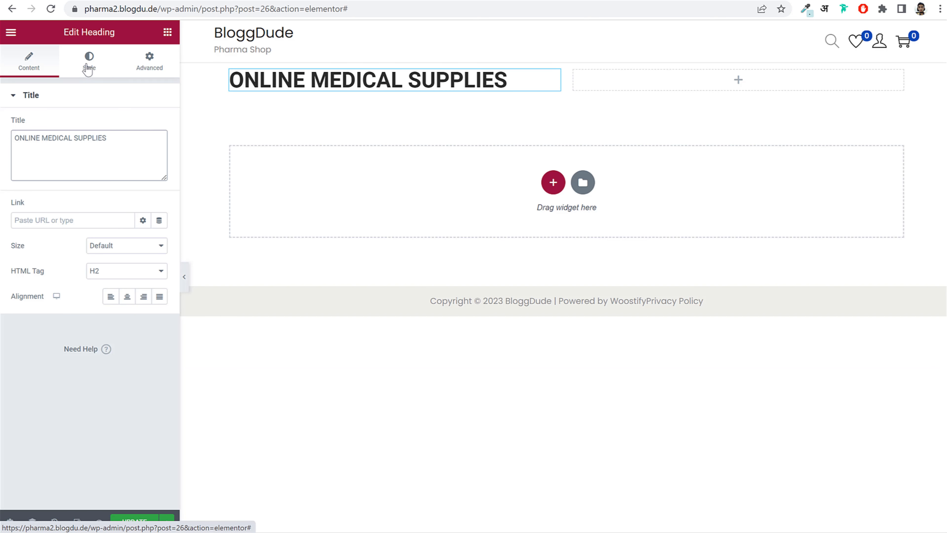
# - Set the label heading's typography to Poppins at 15 px
pyautogui.click(88, 67)
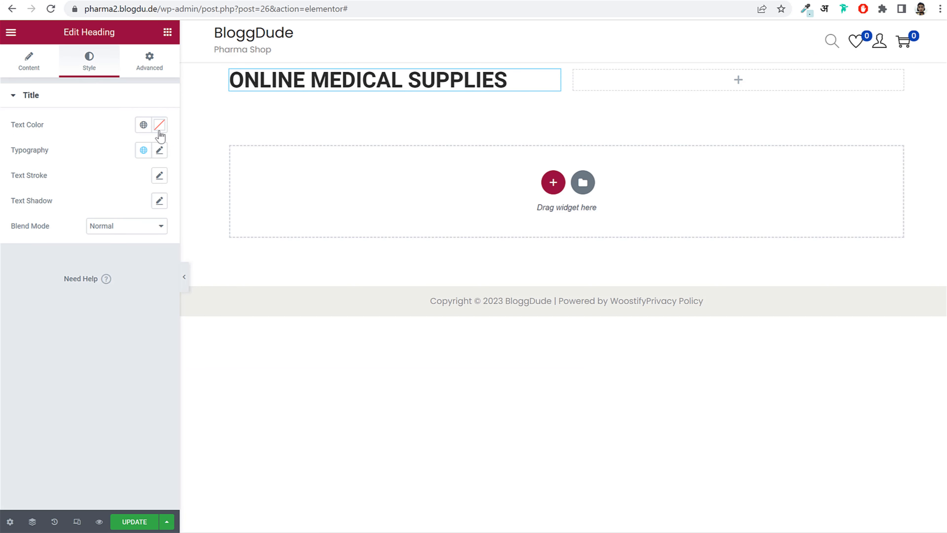
pyautogui.click(159, 150)
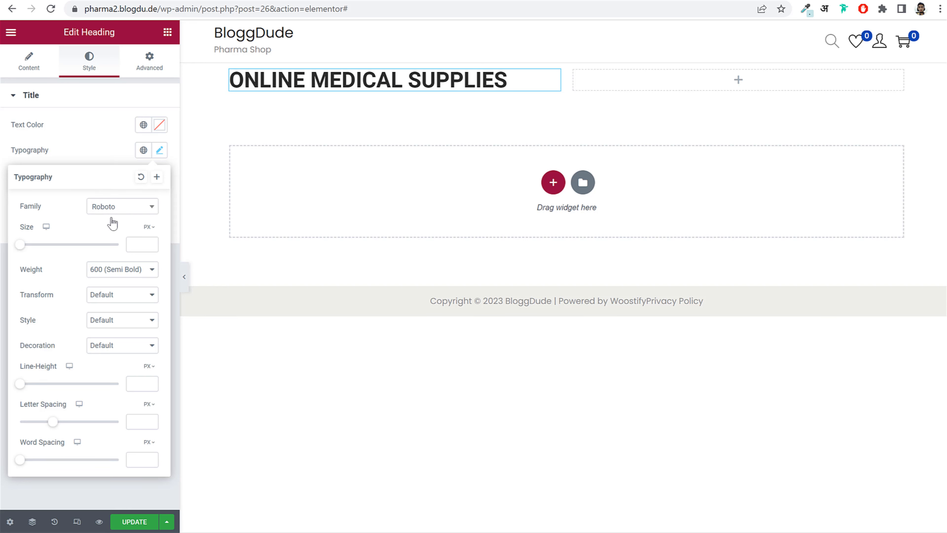
pyautogui.click(109, 207)
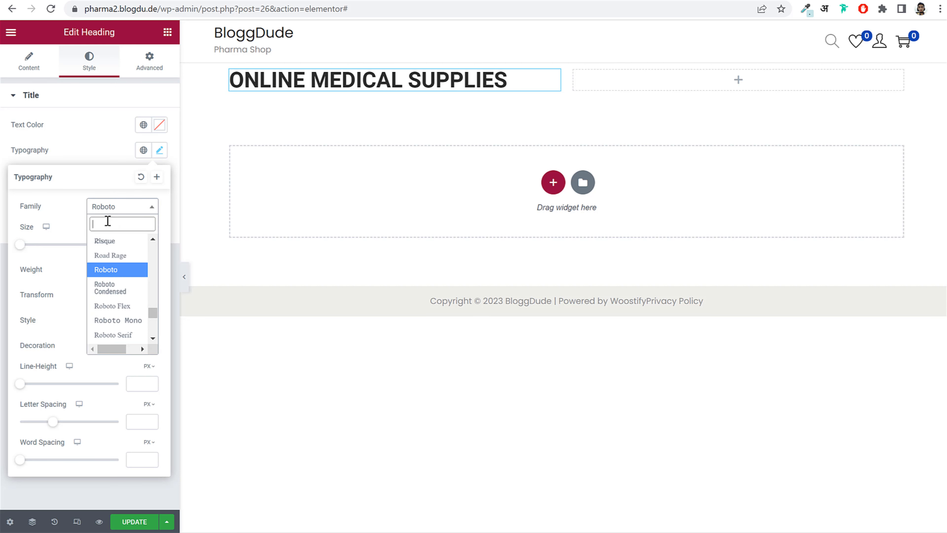
pyautogui.write('popp')
pyautogui.press('Return')
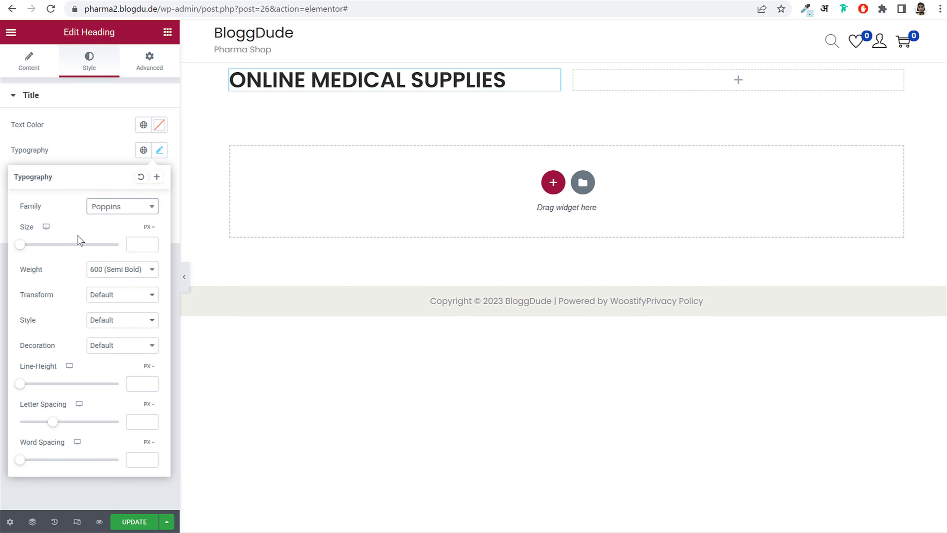
pyautogui.moveTo(18, 246); pyautogui.dragTo(28, 247)
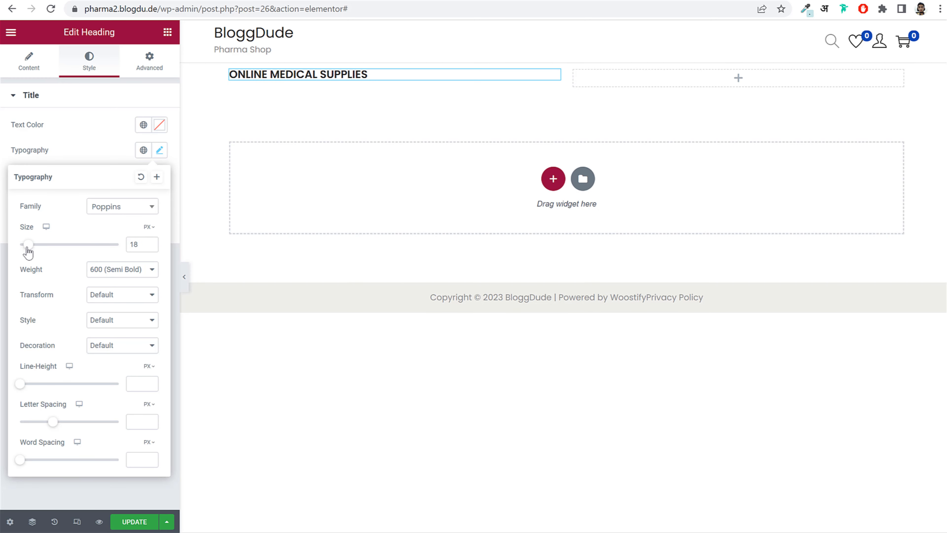
pyautogui.click(151, 247)
pyautogui.click(151, 247)
pyautogui.click(151, 247)
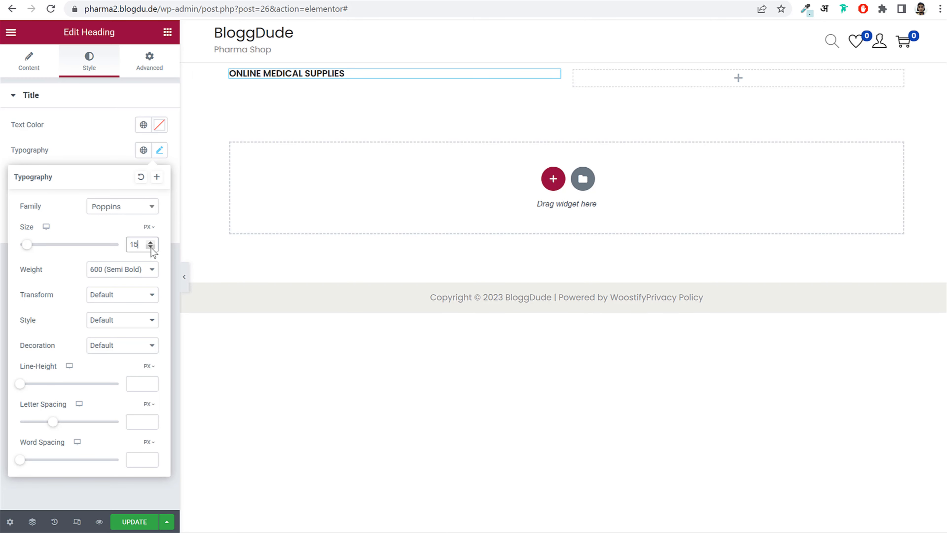
# - Set the label heading's font weight to 500 (Medium)
pyautogui.click(119, 274)
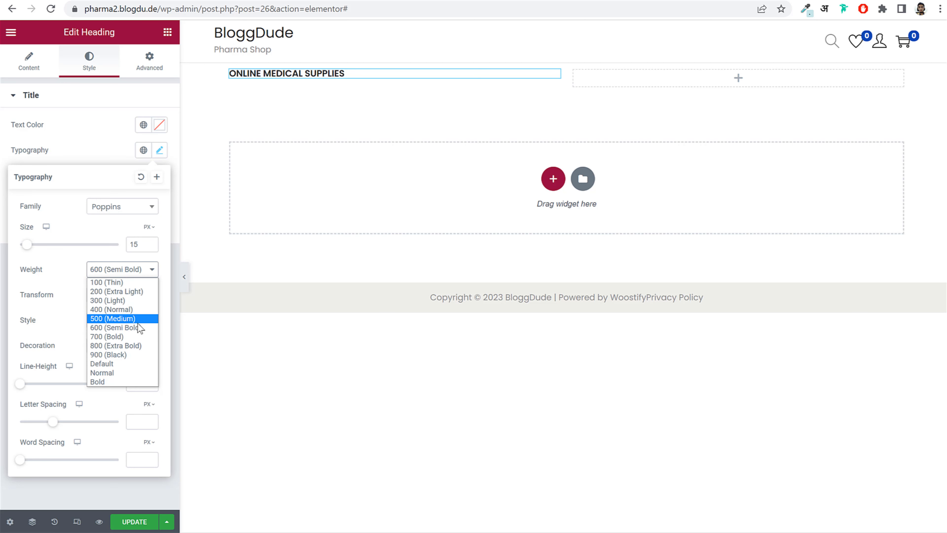
pyautogui.click(112, 282)
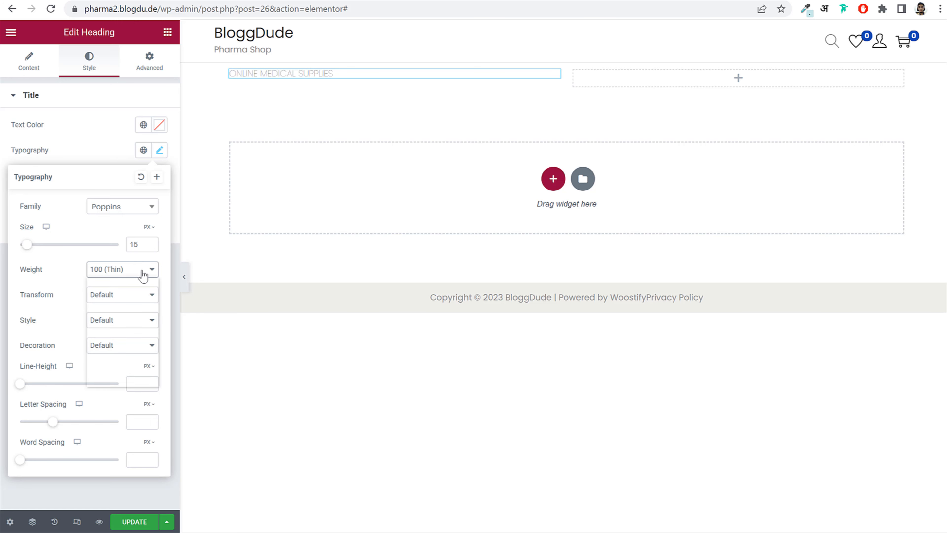
pyautogui.click(112, 308)
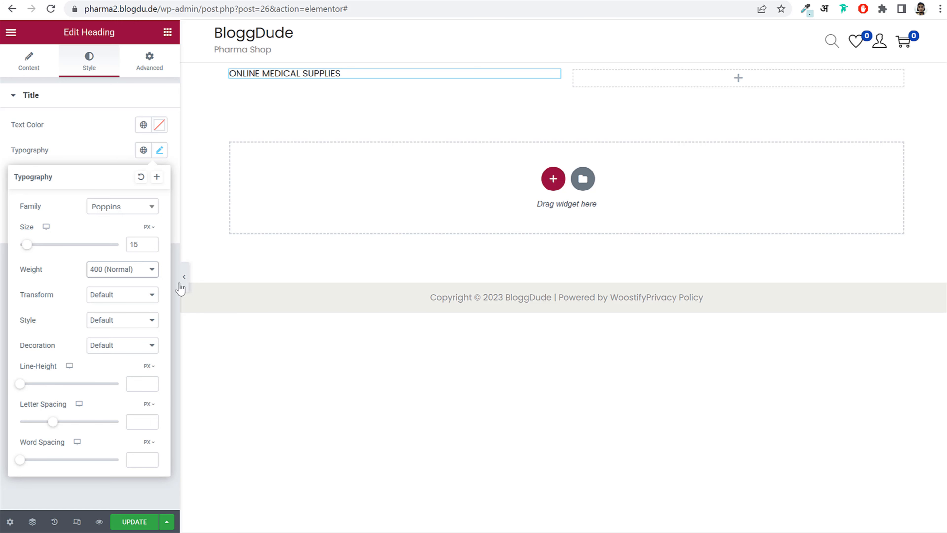
pyautogui.click(143, 275)
pyautogui.click(127, 352)
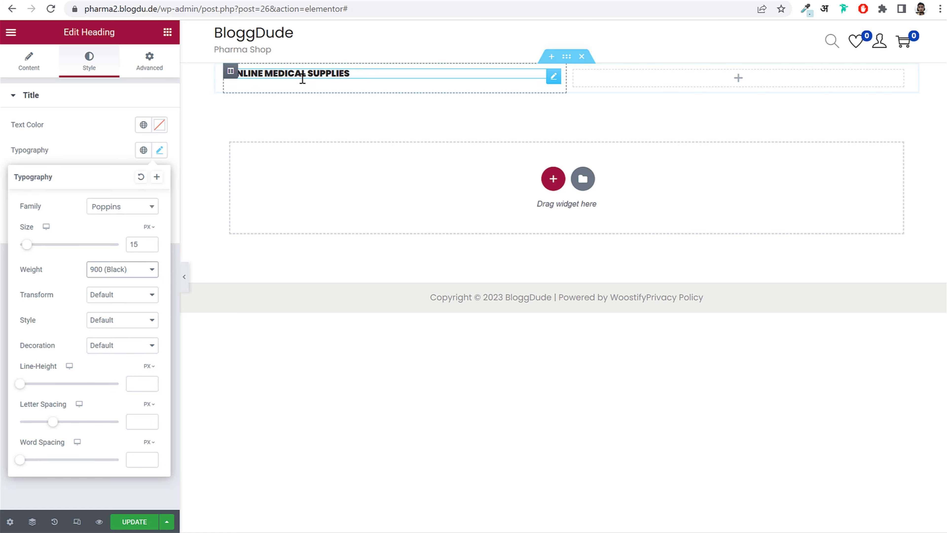
pyautogui.click(120, 275)
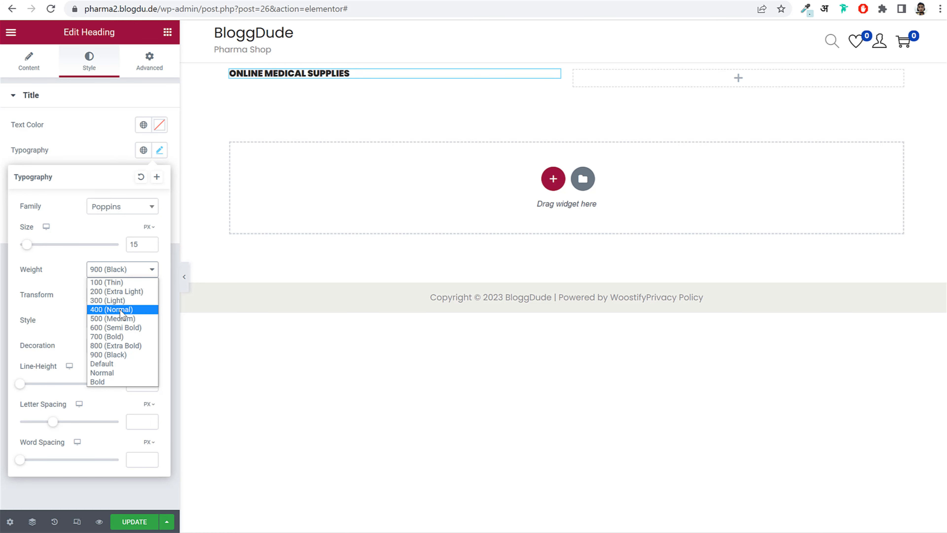
pyautogui.click(120, 318)
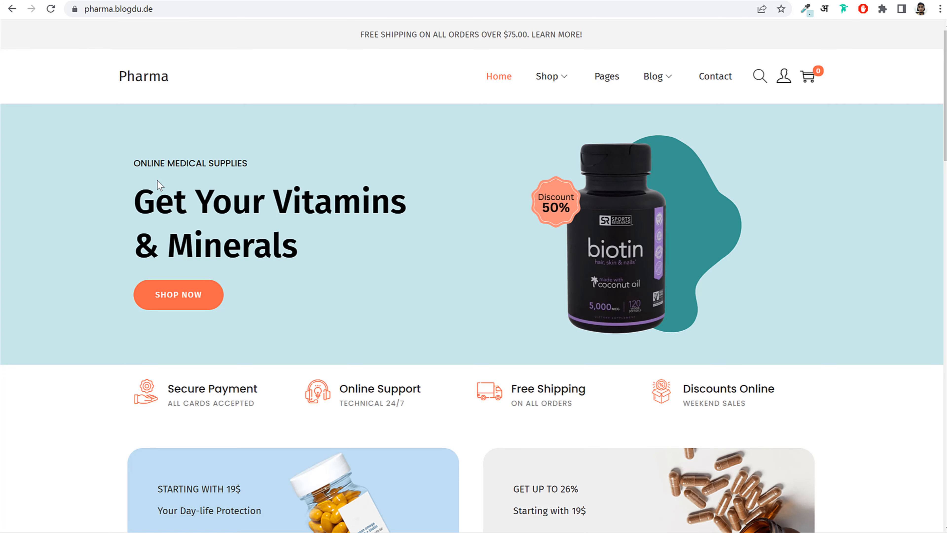
pyautogui.moveTo(156, 201); pyautogui.dragTo(326, 246)
pyautogui.hotkey('ctrl', 'c')
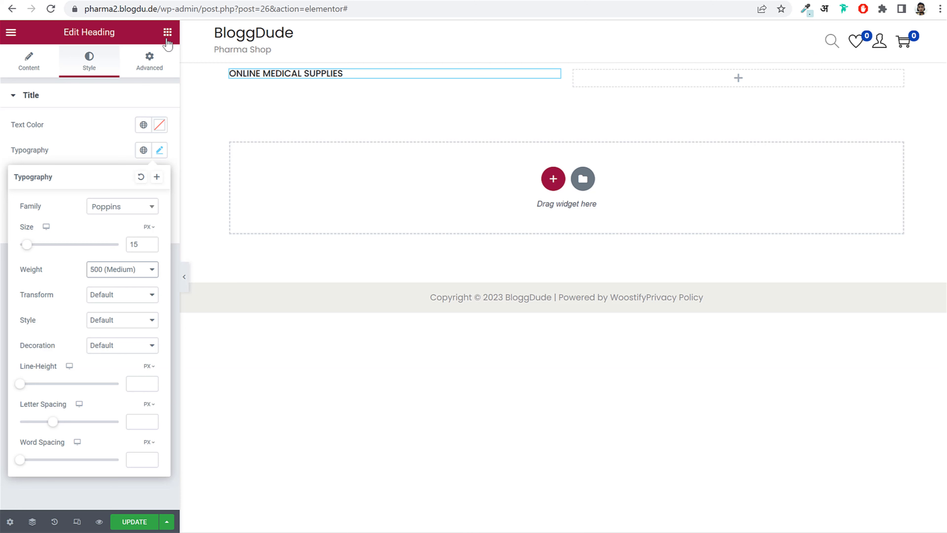
# - Place a second Heading widget below the label, titled 'Get Your Vitamins & Minerals'
pyautogui.click(167, 33)
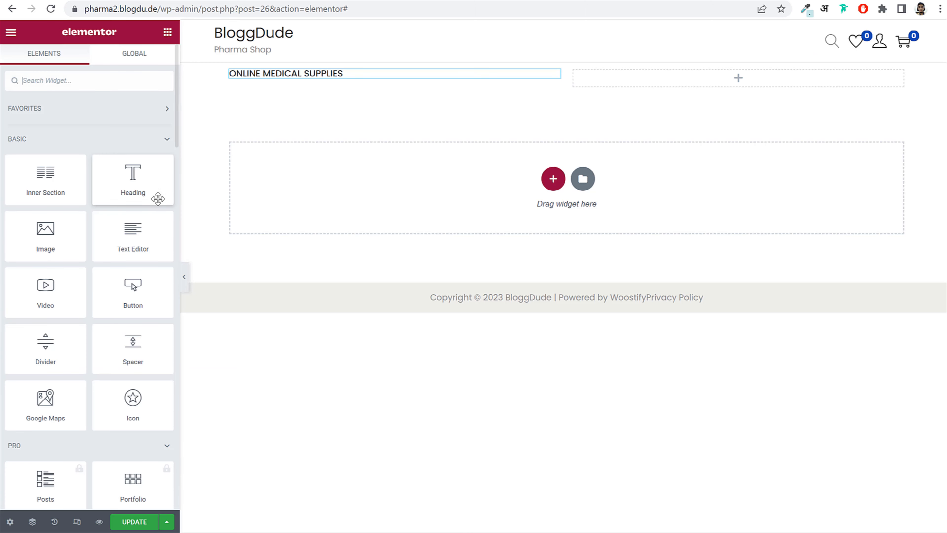
pyautogui.moveTo(157, 196); pyautogui.dragTo(332, 85)
pyautogui.click(137, 142)
pyautogui.tripleClick(137, 142)
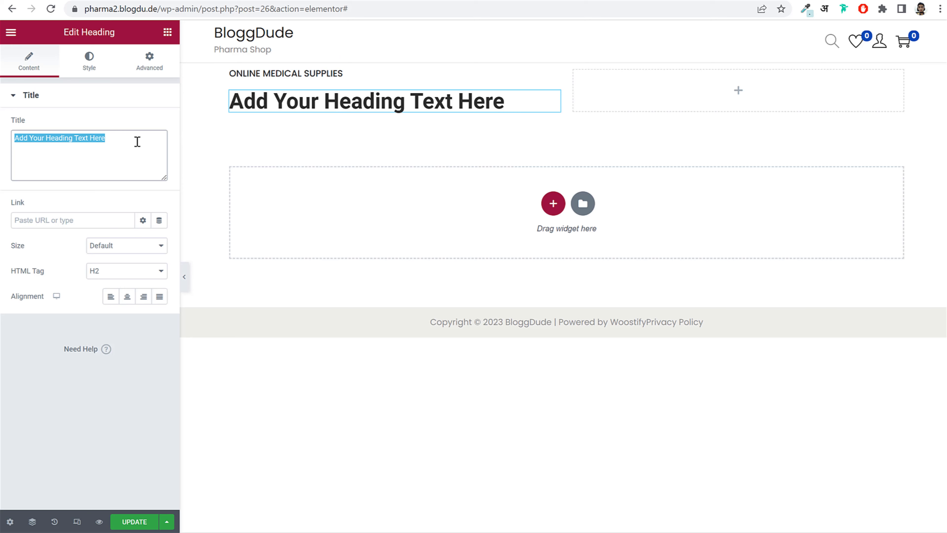
pyautogui.hotkey('ctrl', 'v')
pyautogui.click(113, 0)
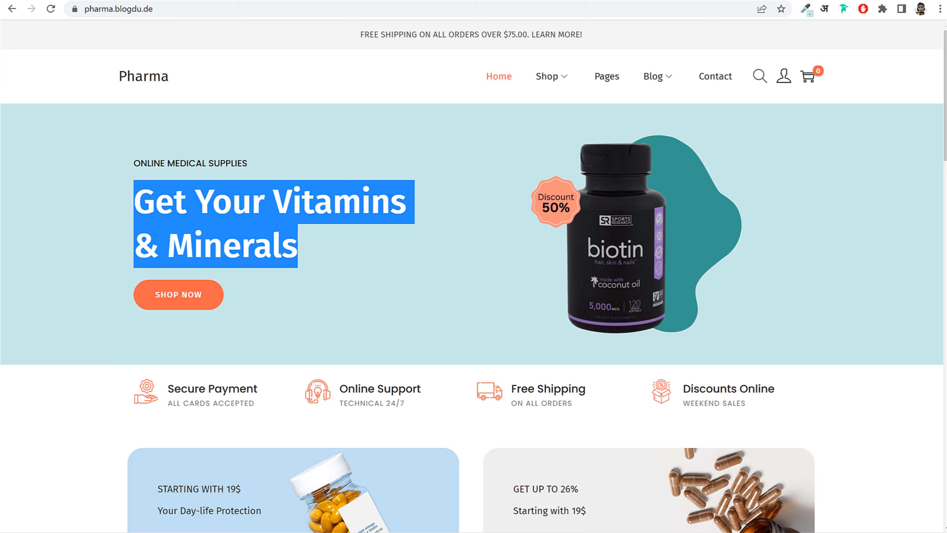
pyautogui.click(259, 229)
pyautogui.click(209, 0)
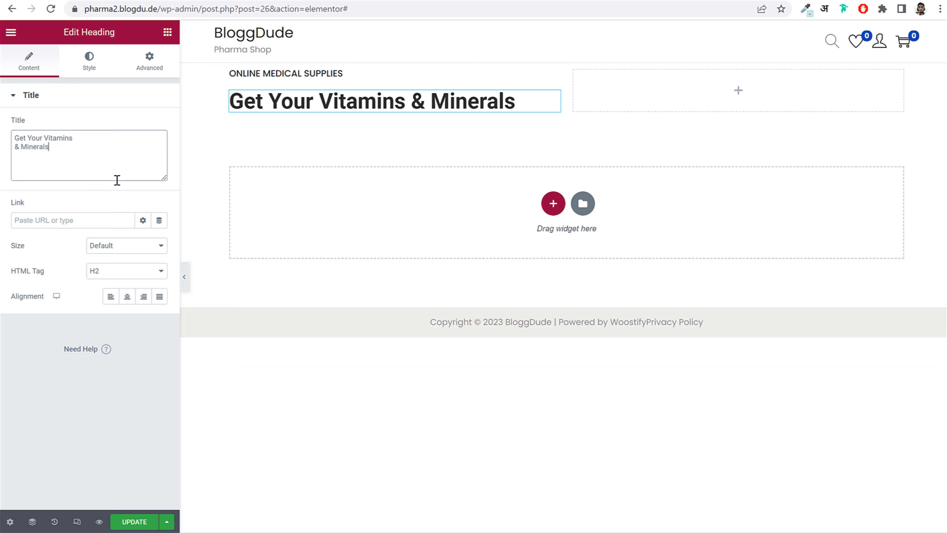
pyautogui.click(90, 63)
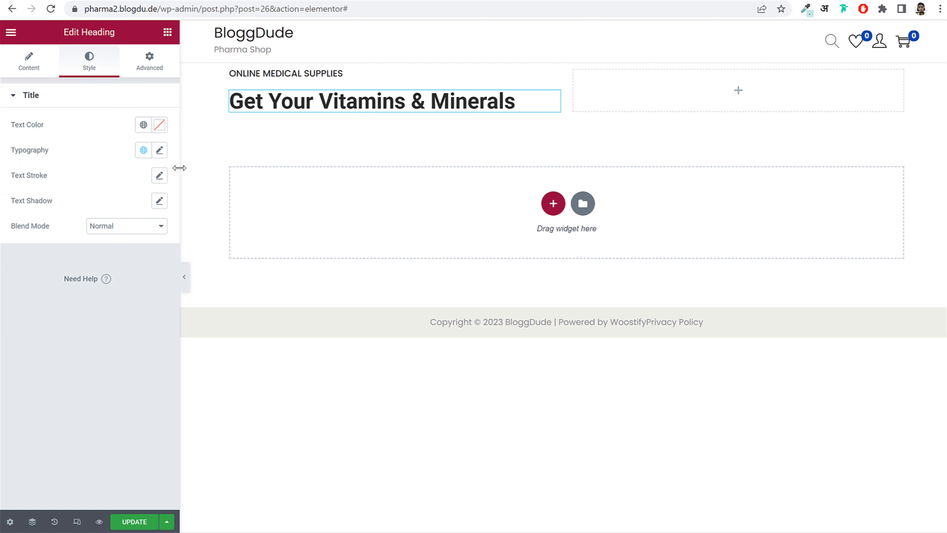
# - Set the hero heading font to Fira Sans, comparing it against the pharma demo
pyautogui.click(161, 150)
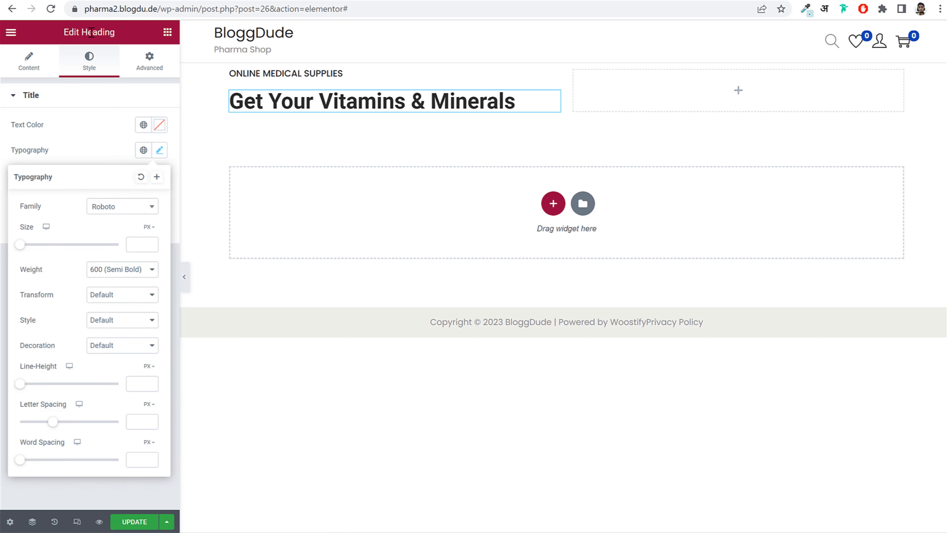
pyautogui.click(85, 0)
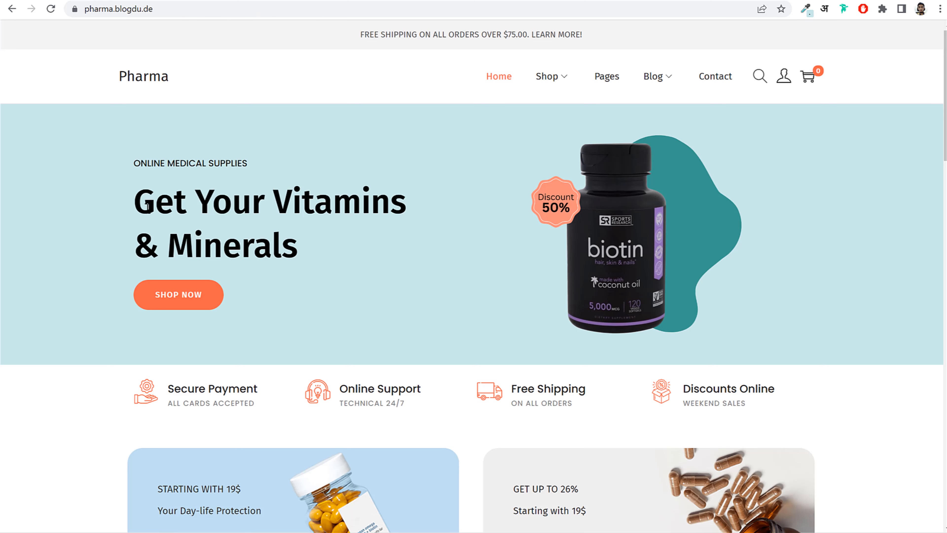
pyautogui.click(157, 0)
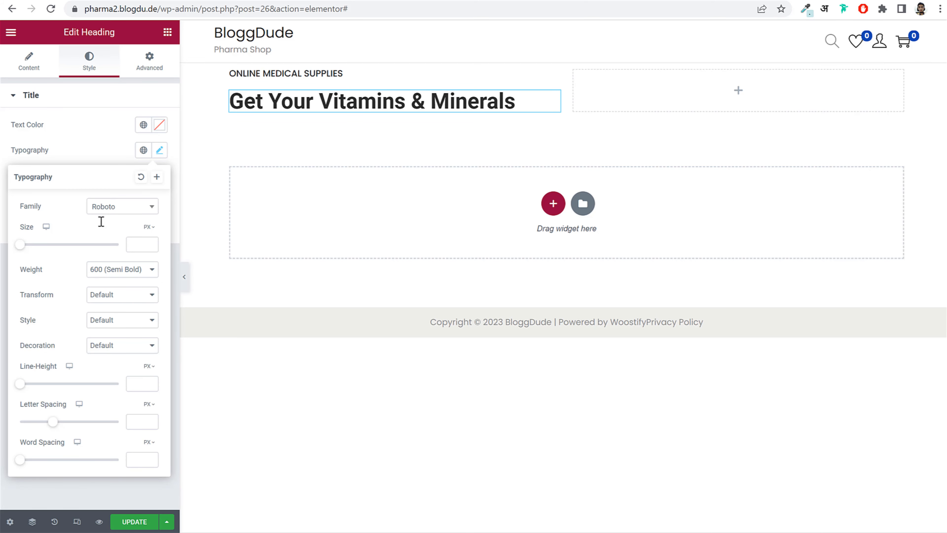
pyautogui.click(106, 207)
pyautogui.write('fira')
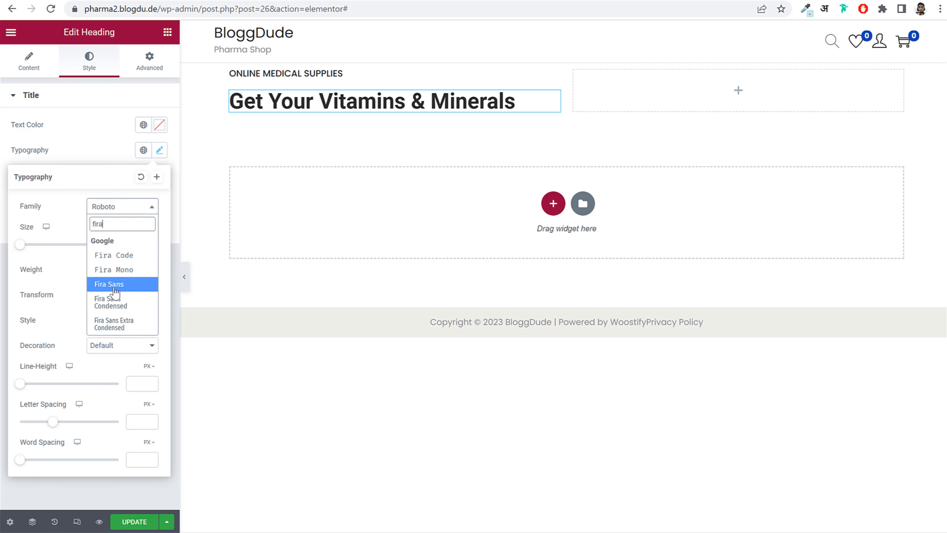
pyautogui.click(116, 285)
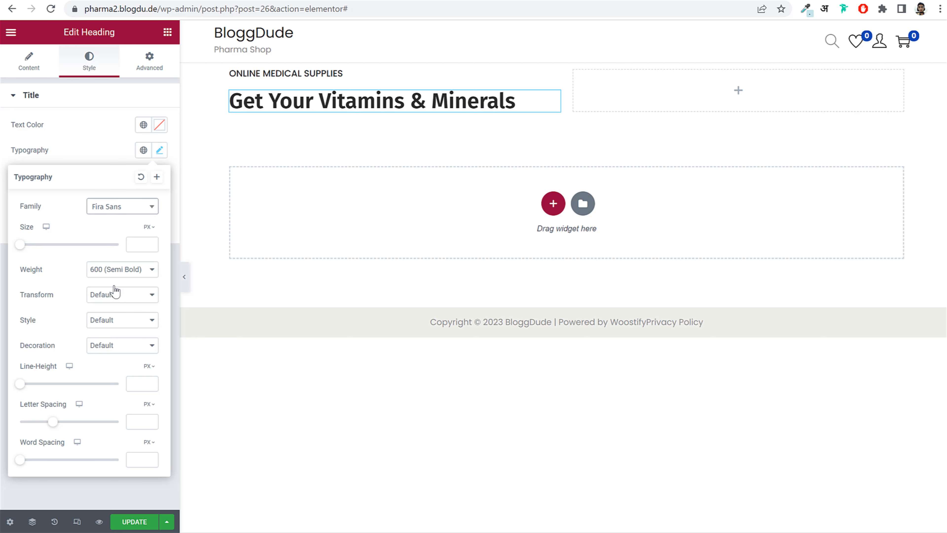
pyautogui.click(99, 1)
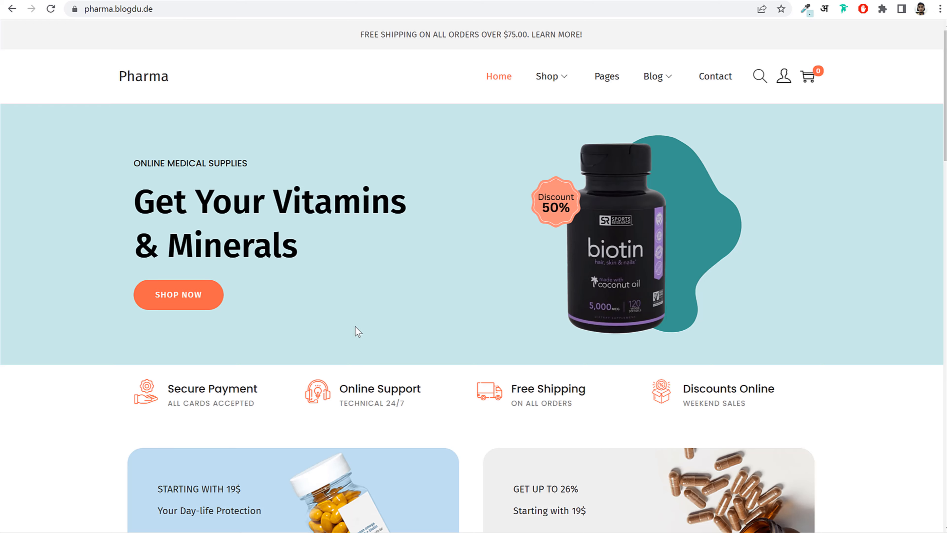
pyautogui.scroll(-5, 356, 331)
pyautogui.moveTo(174, 302); pyautogui.dragTo(296, 301)
pyautogui.click(296, 302)
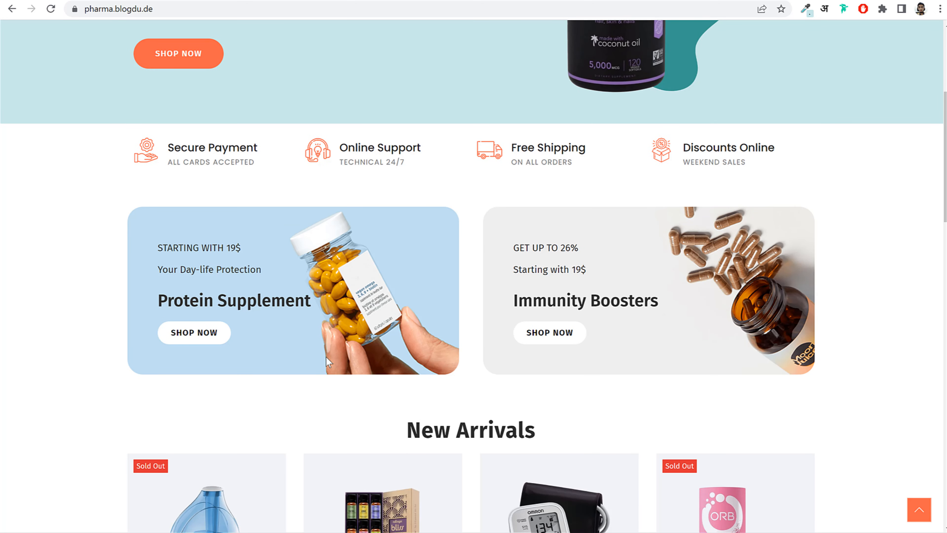
pyautogui.scroll(-5, 454, 186)
pyautogui.scroll(-5, 486, 292)
pyautogui.scroll(-5, 489, 301)
pyautogui.scroll(20, 486, 313)
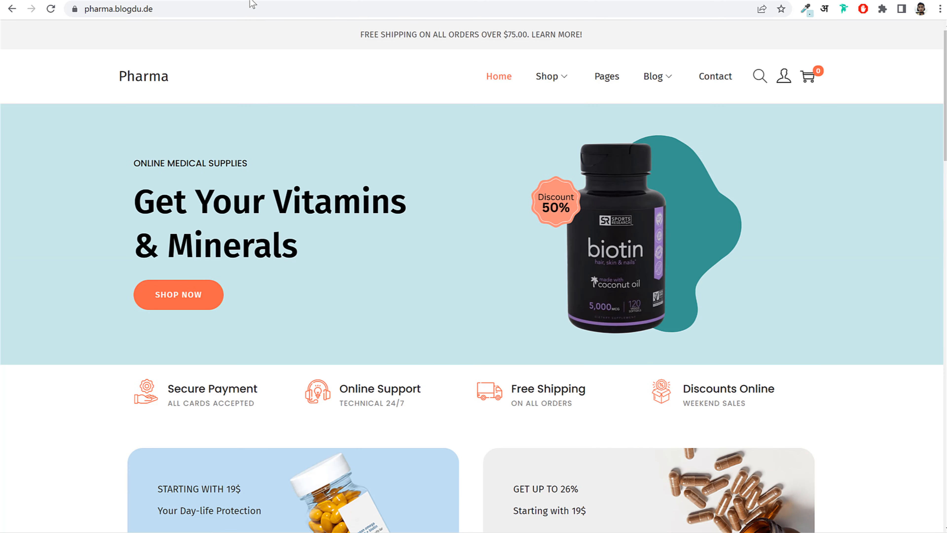
pyautogui.click(250, 1)
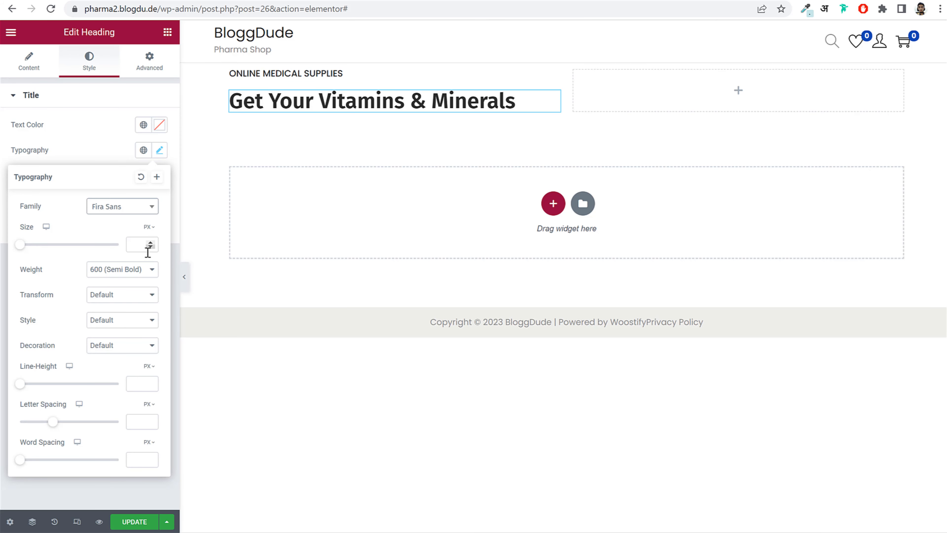
# - Give the hero heading a 56 px size and a 1.3 em line height
pyautogui.click(141, 247)
pyautogui.write('56')
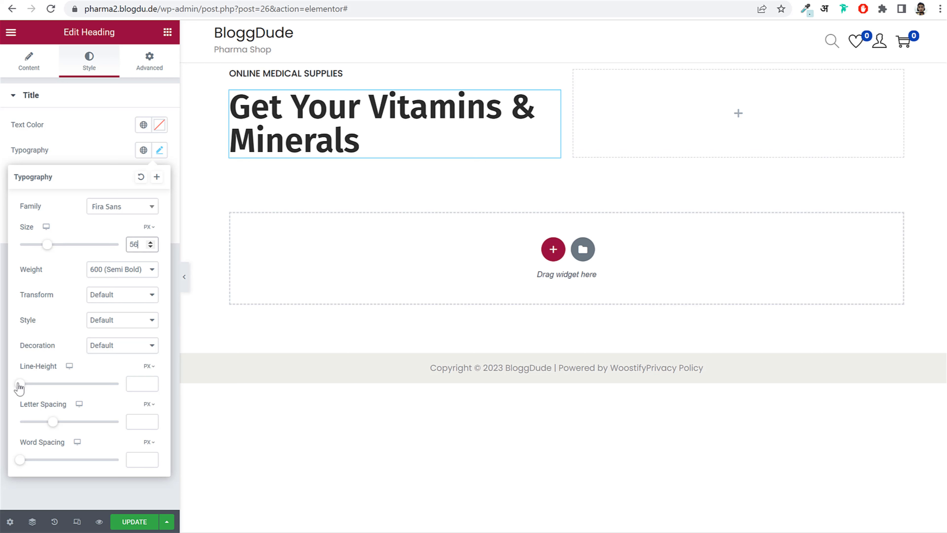
pyautogui.moveTo(19, 384); pyautogui.dragTo(125, 397)
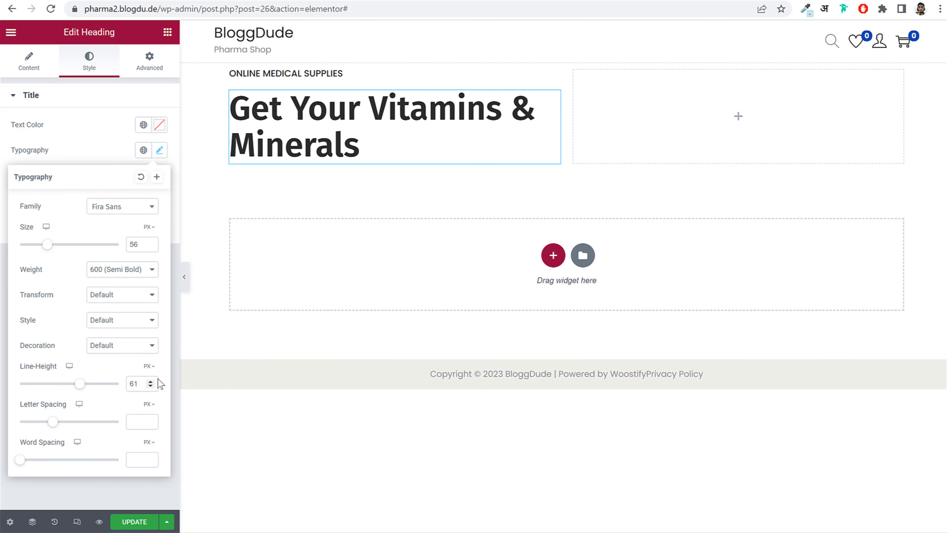
pyautogui.click(148, 365)
pyautogui.click(151, 384)
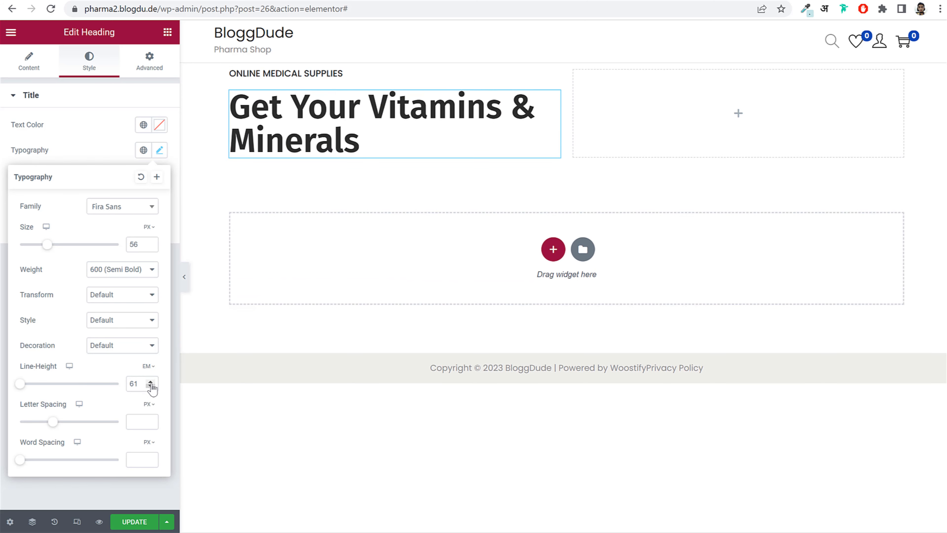
pyautogui.doubleClick(141, 384)
pyautogui.write('1.3')
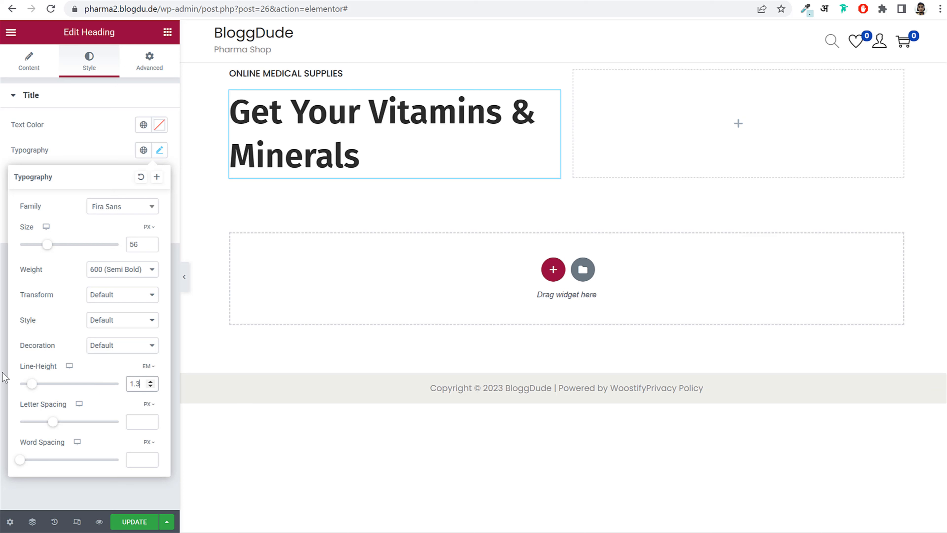
pyautogui.click(159, 150)
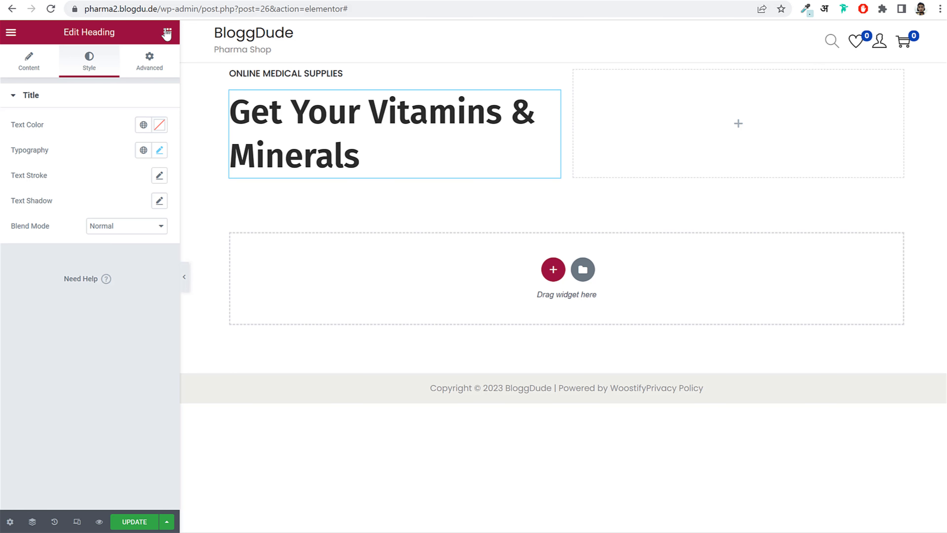
# - Add a Button widget under the heading labelled SHOP NOW, linked to the /shop/ page
pyautogui.click(167, 33)
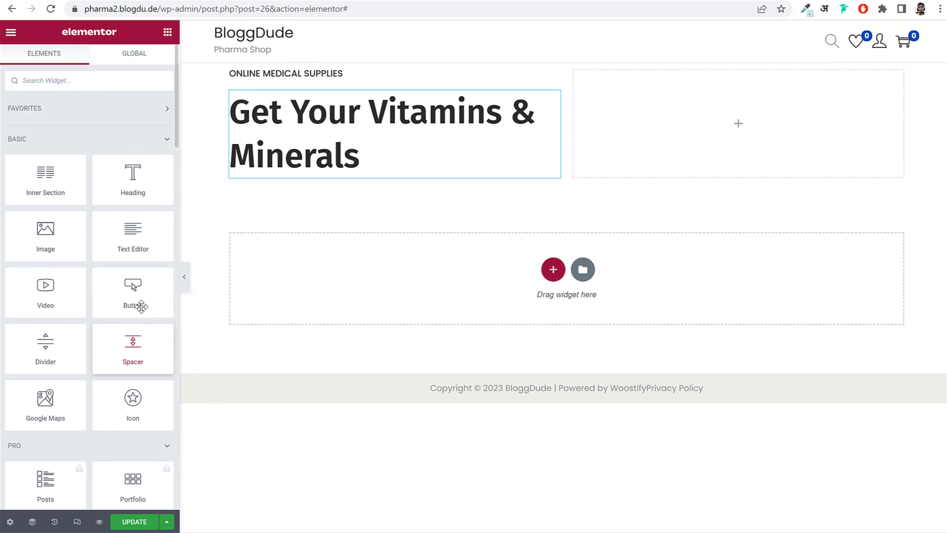
pyautogui.moveTo(139, 305); pyautogui.dragTo(316, 175)
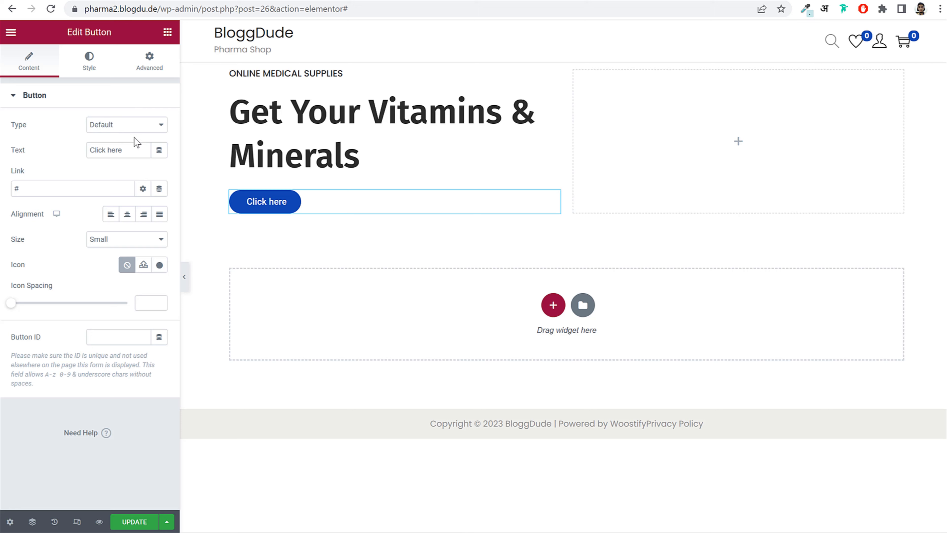
pyautogui.moveTo(123, 150); pyautogui.dragTo(40, 150)
pyautogui.write('SHOP NOW')
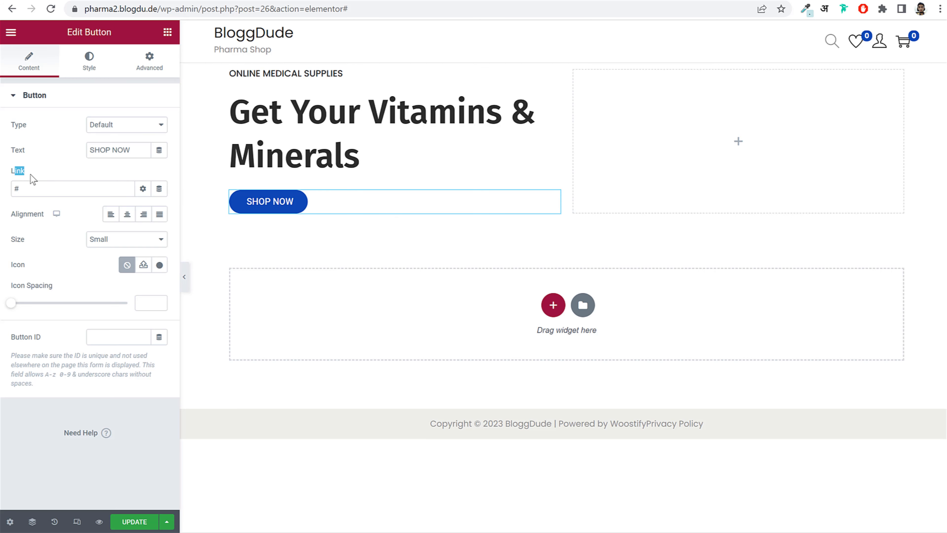
pyautogui.doubleClick(34, 188)
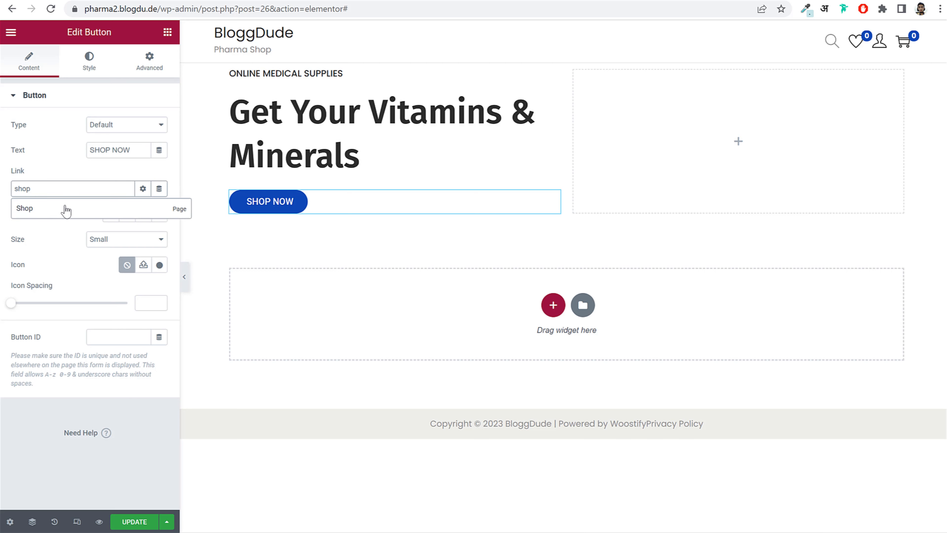
pyautogui.click(67, 210)
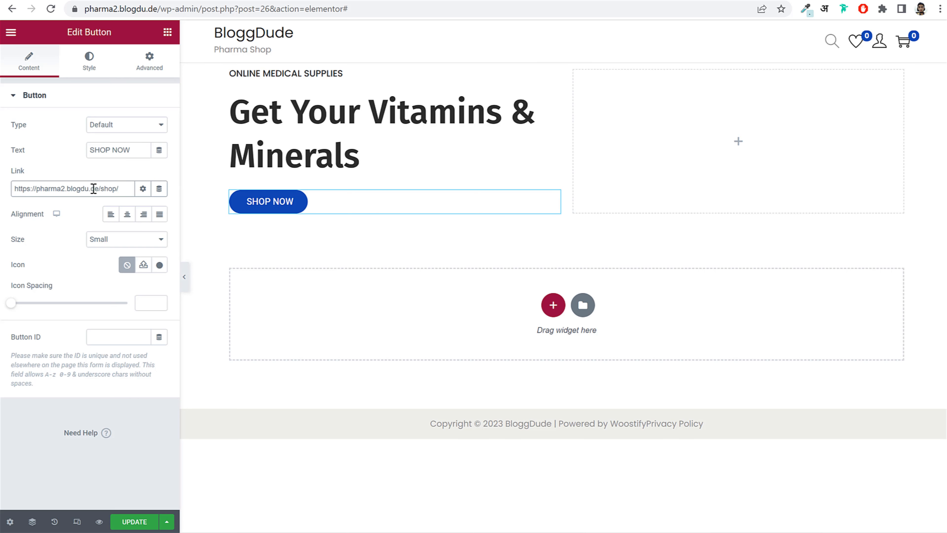
pyautogui.moveTo(93, 188); pyautogui.dragTo(21, 188)
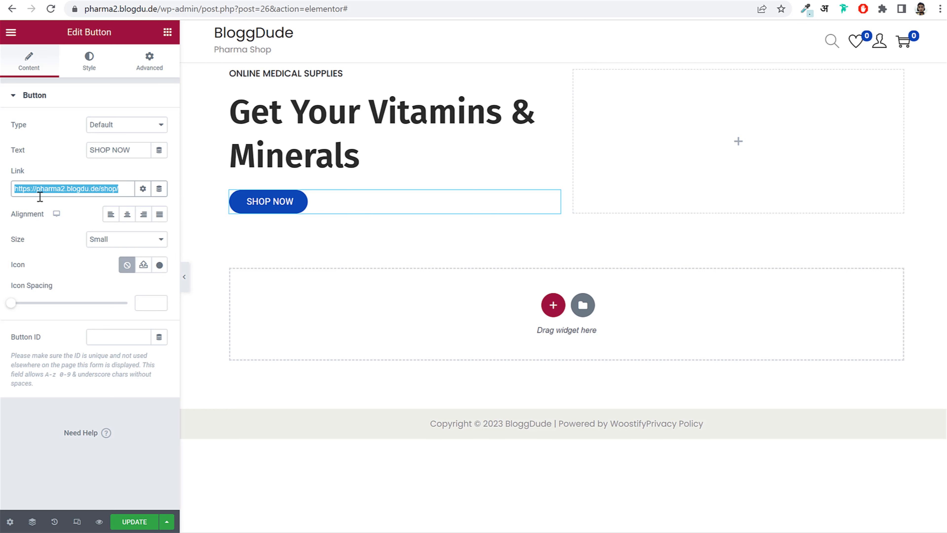
# - Set the SHOP NOW button's typography to Fira Sans at 14 px
pyautogui.click(88, 67)
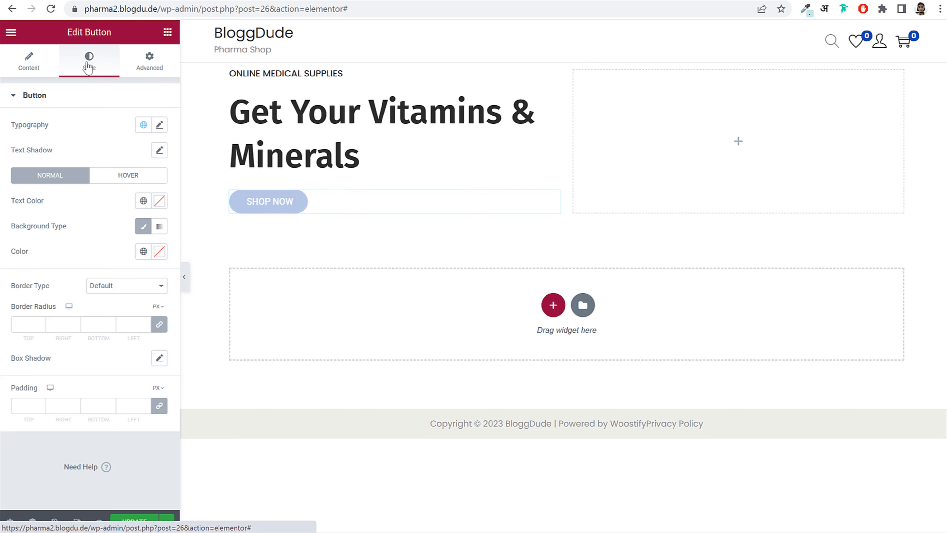
pyautogui.click(160, 125)
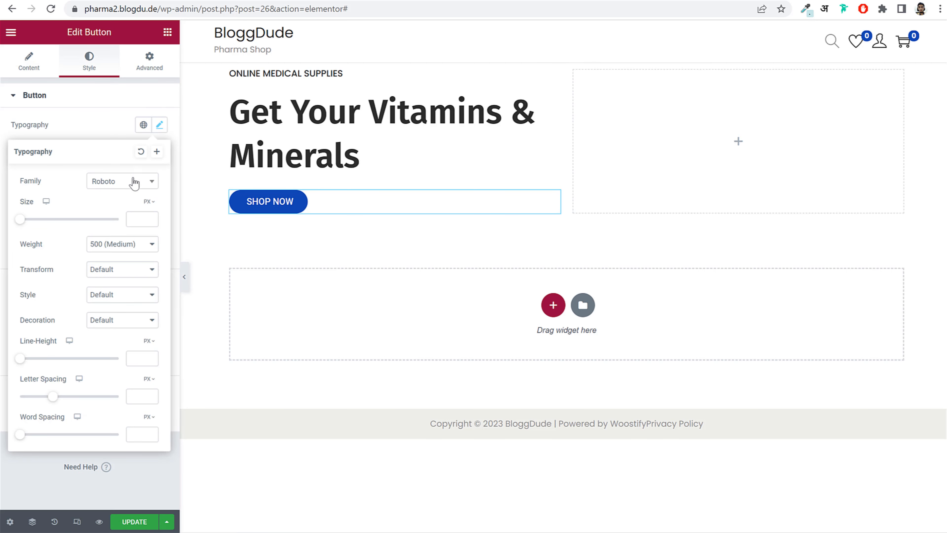
pyautogui.click(114, 185)
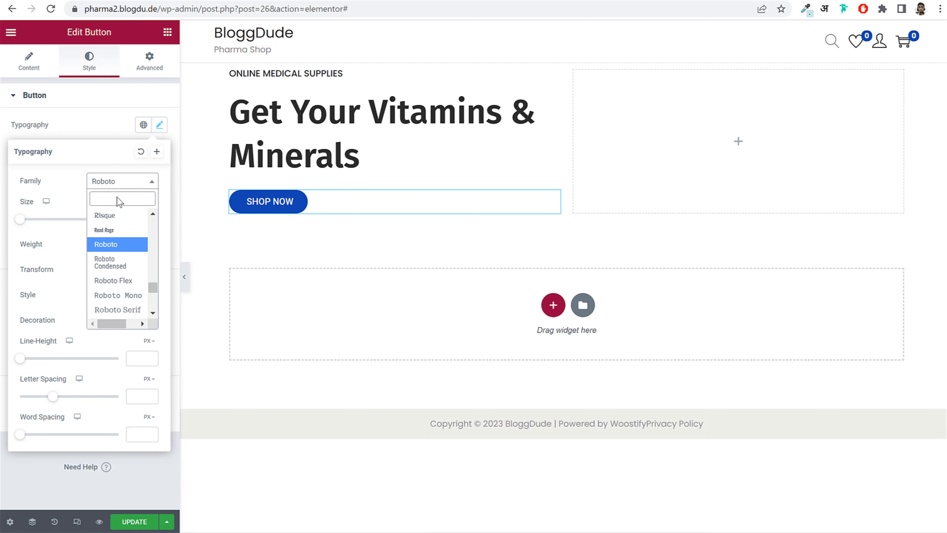
pyautogui.write('fira')
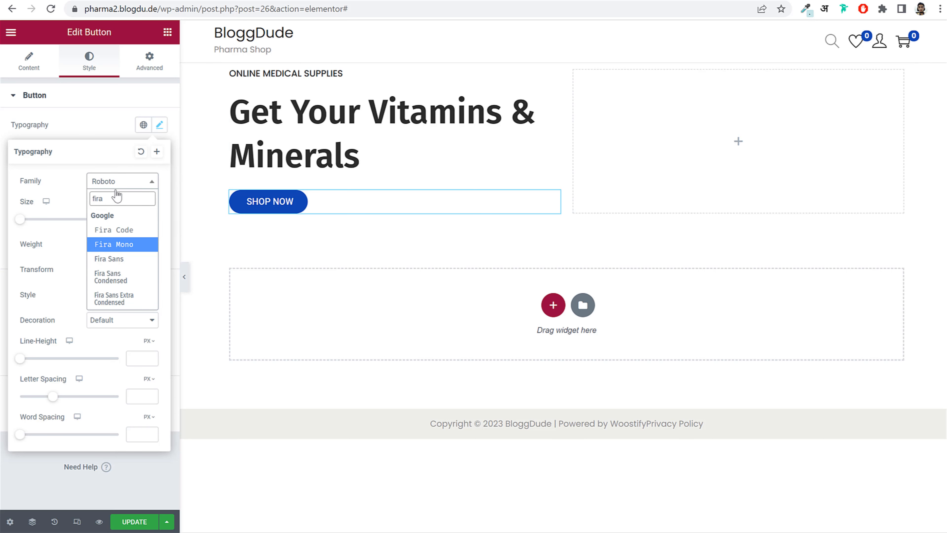
pyautogui.click(123, 260)
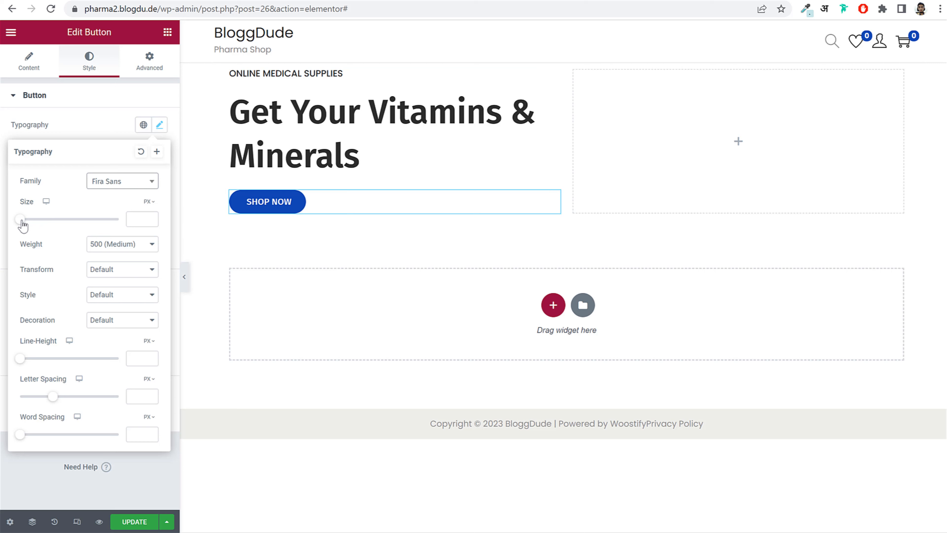
pyautogui.click(145, 219)
pyautogui.write('1')
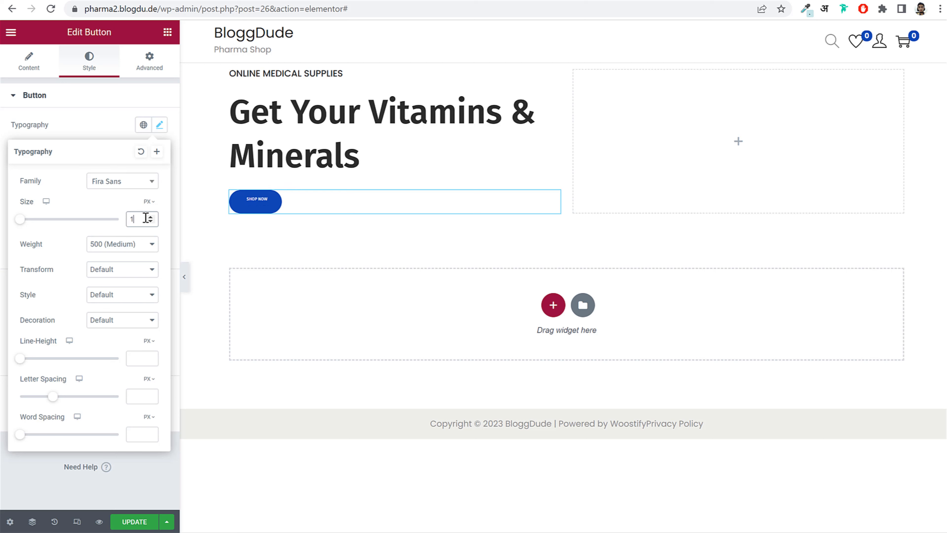
pyautogui.write('4')
pyautogui.click(133, 247)
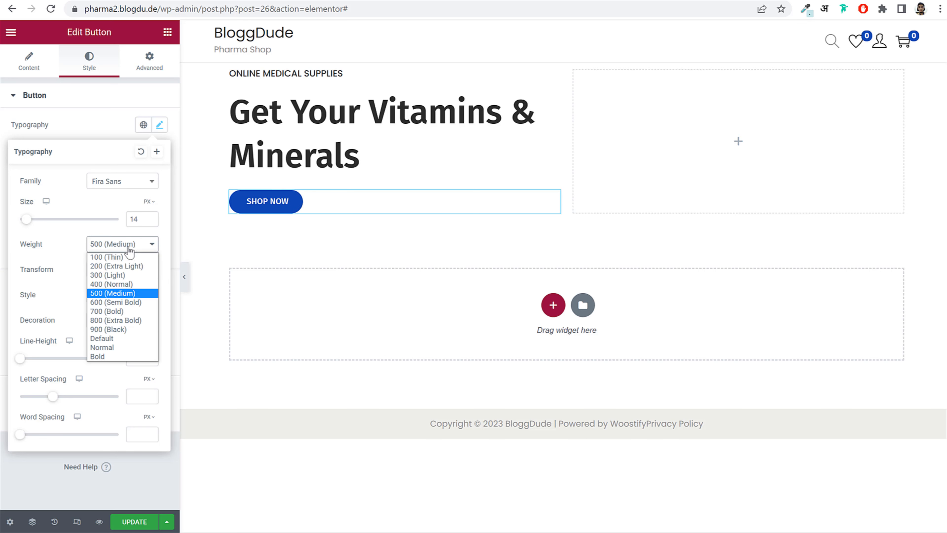
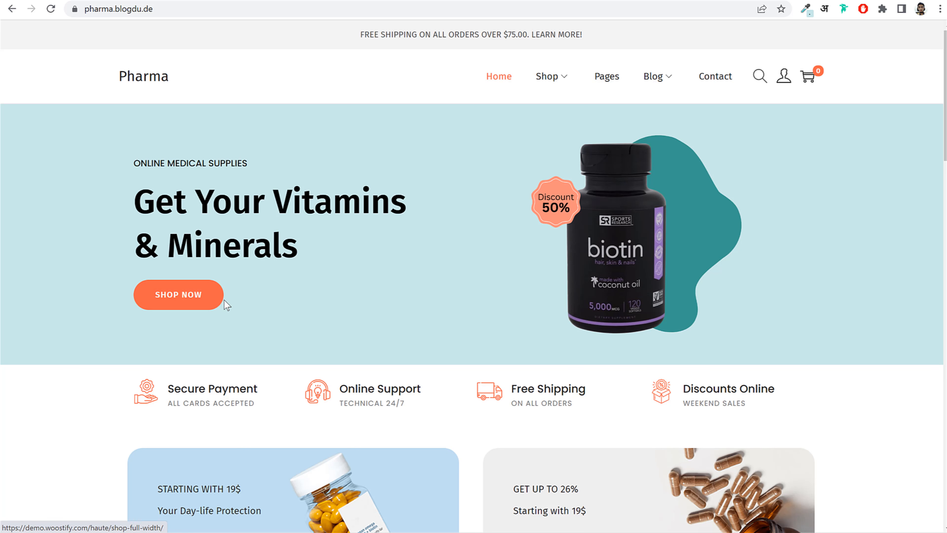
# - Inspect the demo SHOP NOW button and copy its #FC634A background colour from DevTools
pyautogui.rightClick(144, 295)
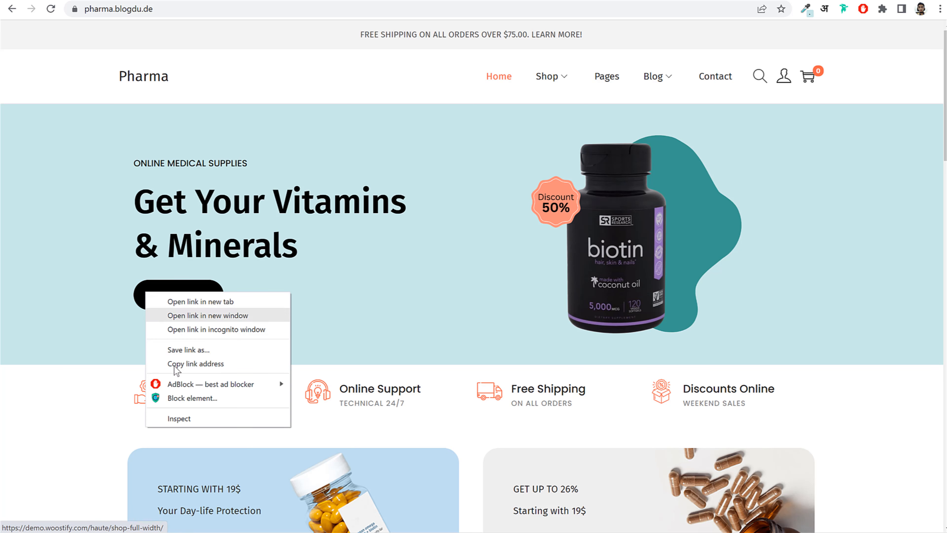
pyautogui.click(183, 418)
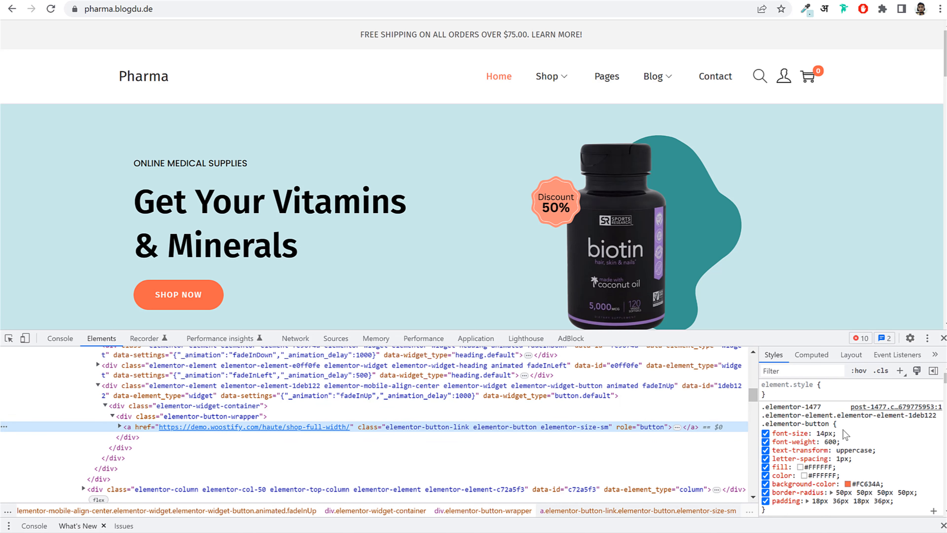
pyautogui.scroll(-2, 845, 434)
pyautogui.moveTo(776, 424); pyautogui.dragTo(881, 424)
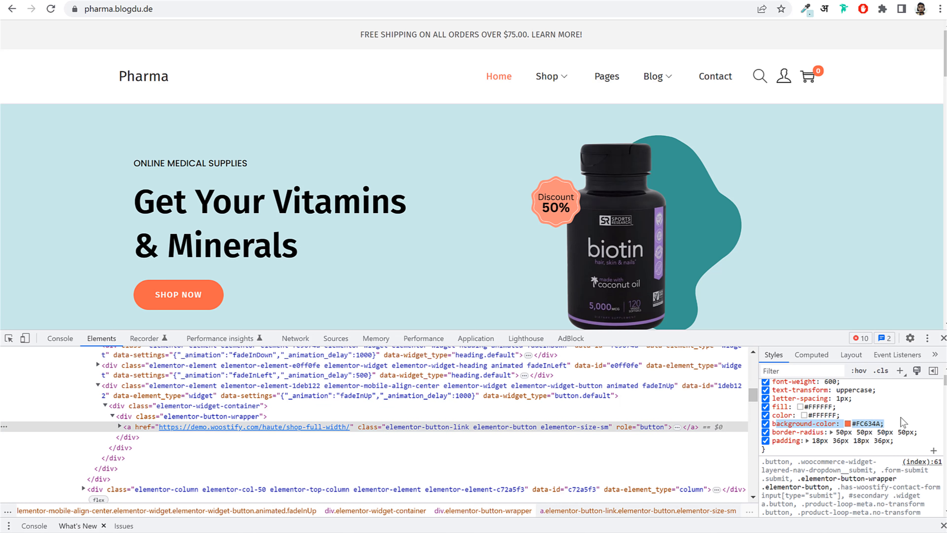
pyautogui.click(904, 423)
pyautogui.click(865, 432)
pyautogui.click(875, 424)
pyautogui.hotkey('ctrl', 'c')
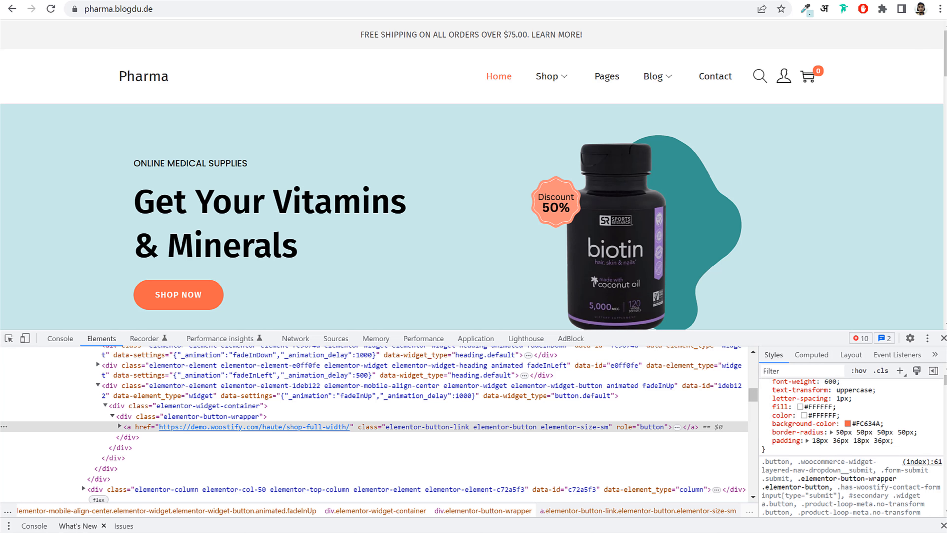
pyautogui.click(943, 337)
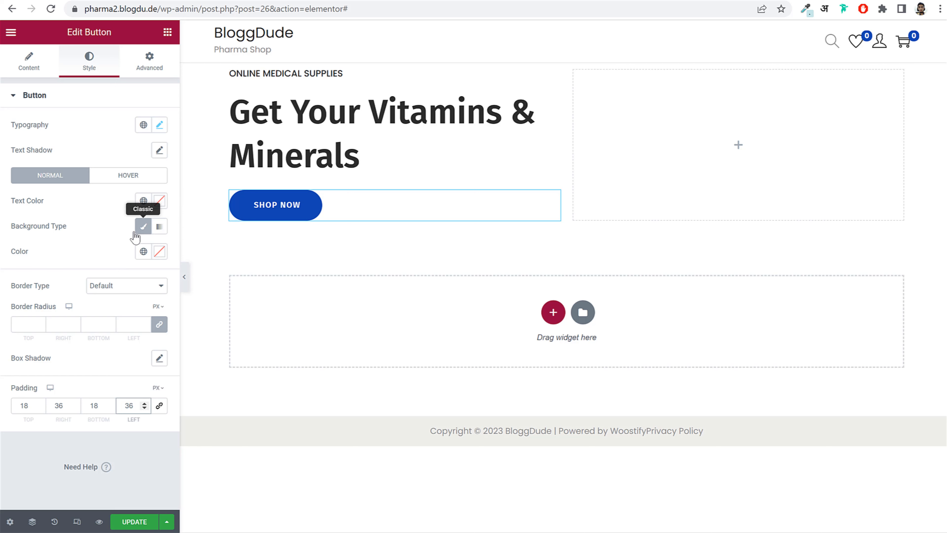
# - Set the SHOP NOW button background to #FC634A and save it as a global colour named #FC634A
pyautogui.doubleClick(21, 251)
pyautogui.click(161, 252)
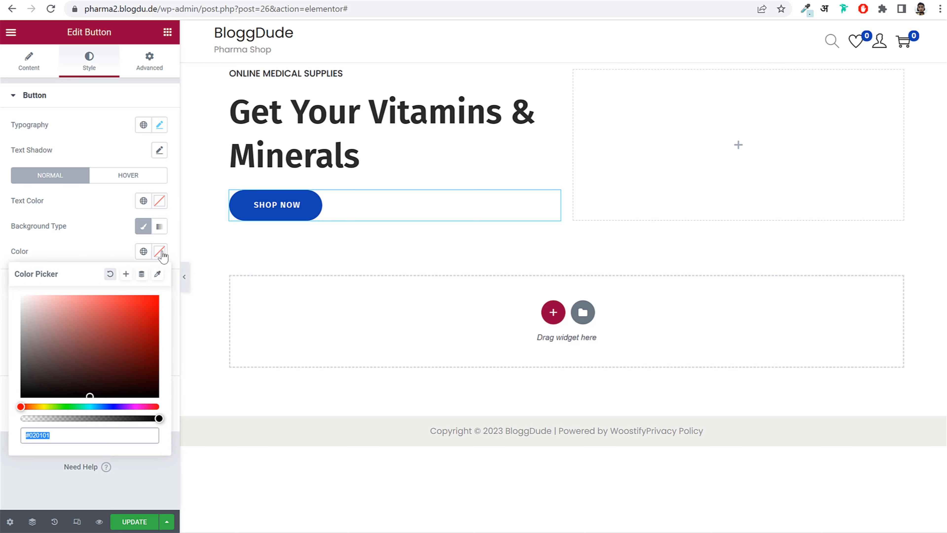
pyautogui.hotkey('ctrl', 'v')
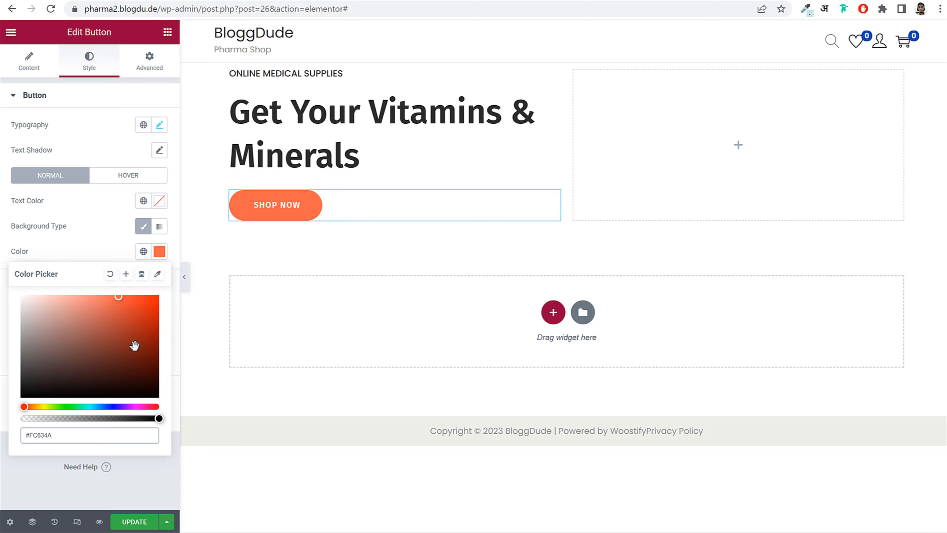
pyautogui.click(126, 275)
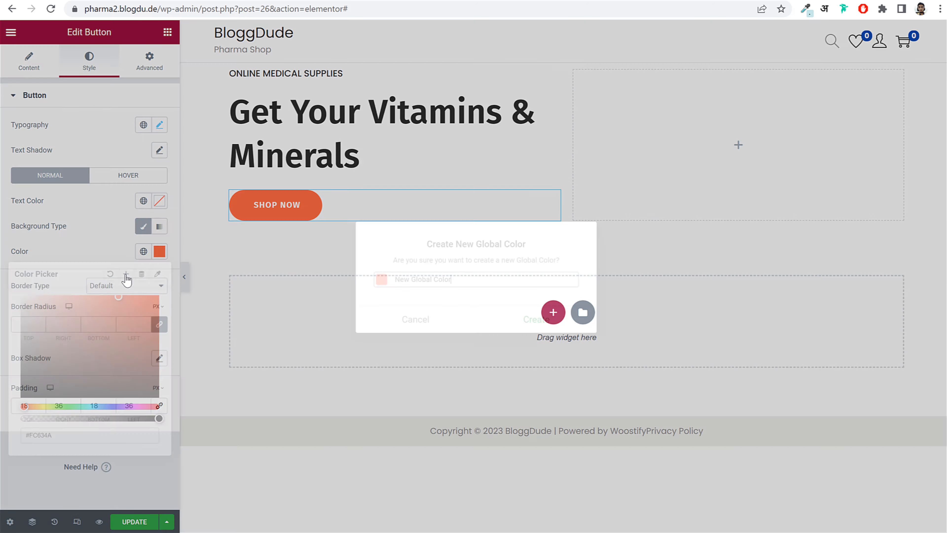
pyautogui.moveTo(464, 280); pyautogui.dragTo(342, 286)
pyautogui.hotkey('ctrl', 'v')
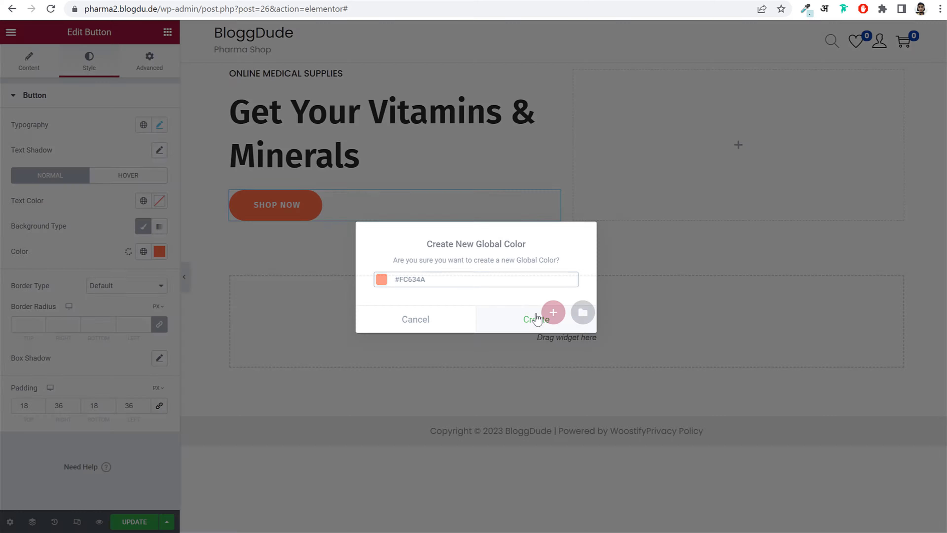
pyautogui.click(536, 319)
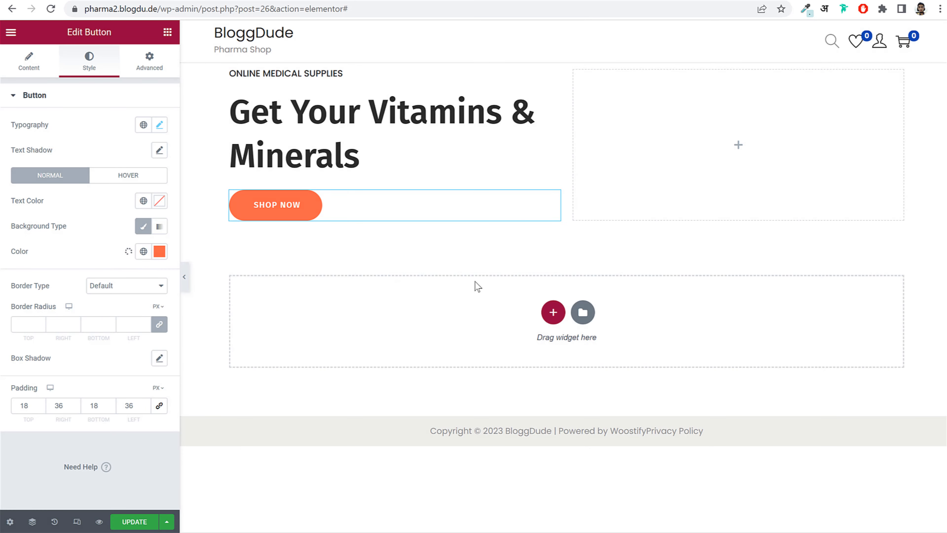
# - Compare the button against the demo site and update the page
pyautogui.click(95, 1)
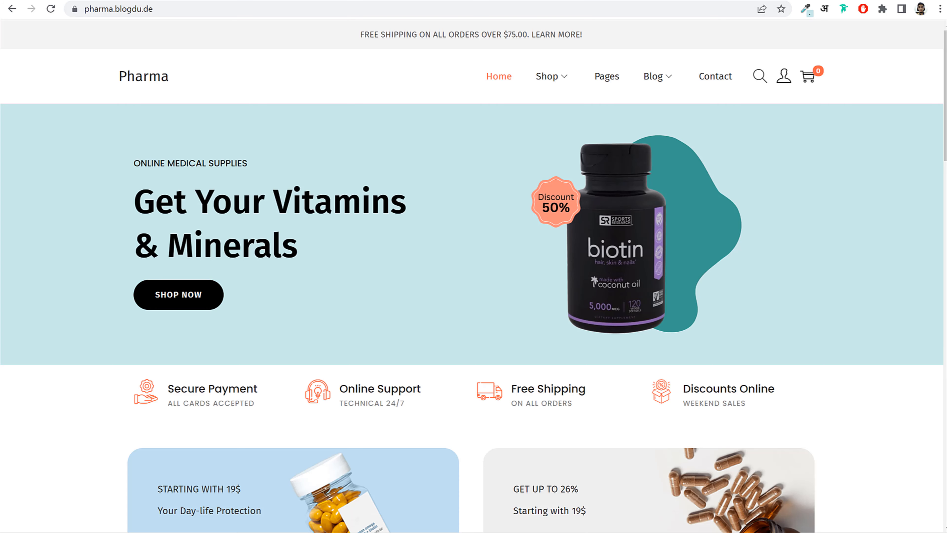
pyautogui.click(290, 1)
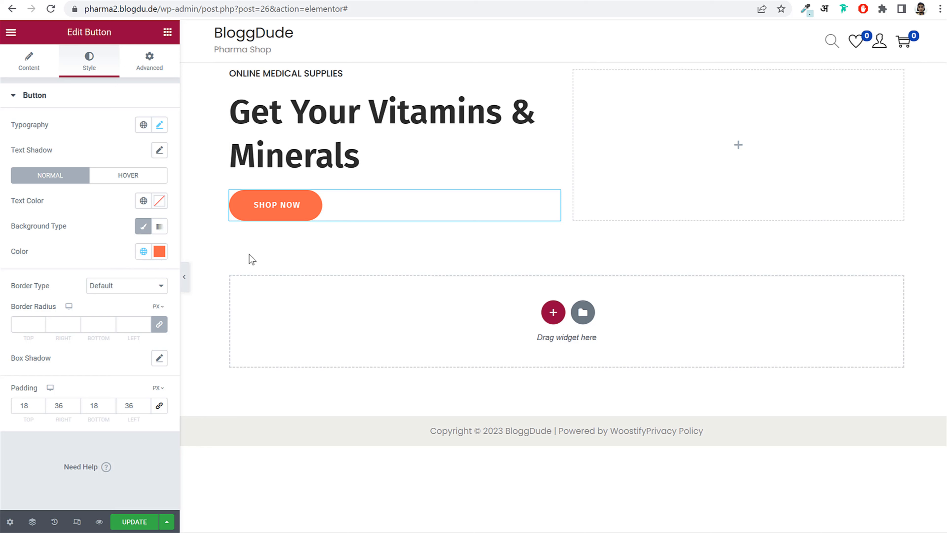
pyautogui.click(135, 523)
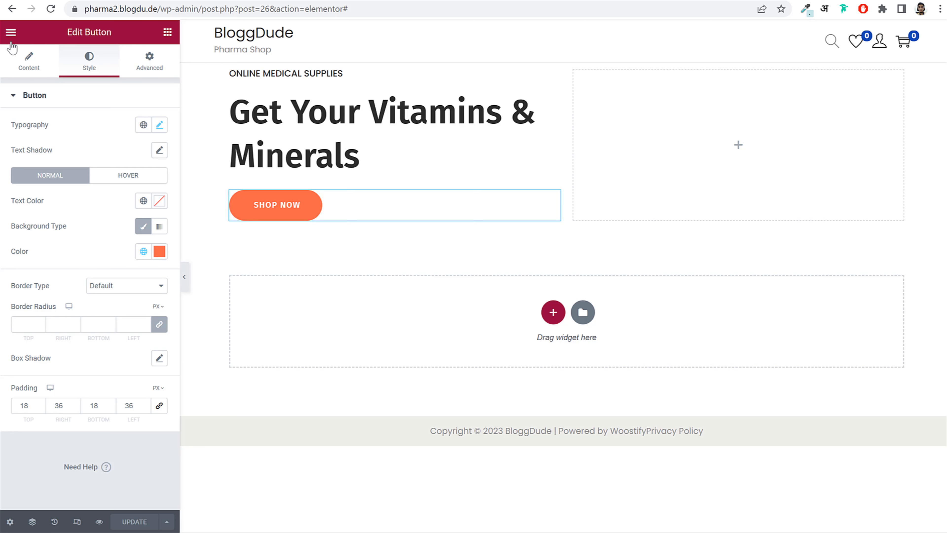
pyautogui.click(10, 34)
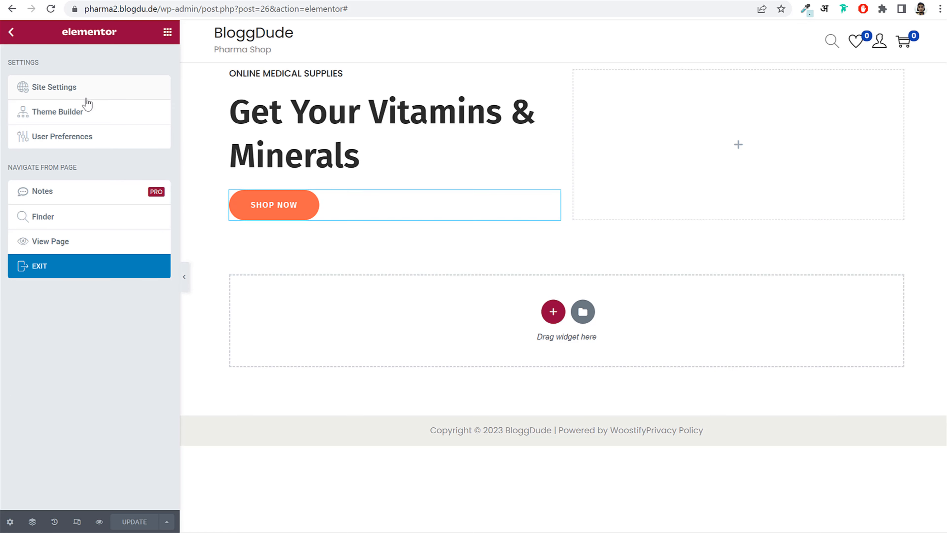
# - In Site Settings' global fonts, set the Primary font to Fira Sans
pyautogui.click(97, 92)
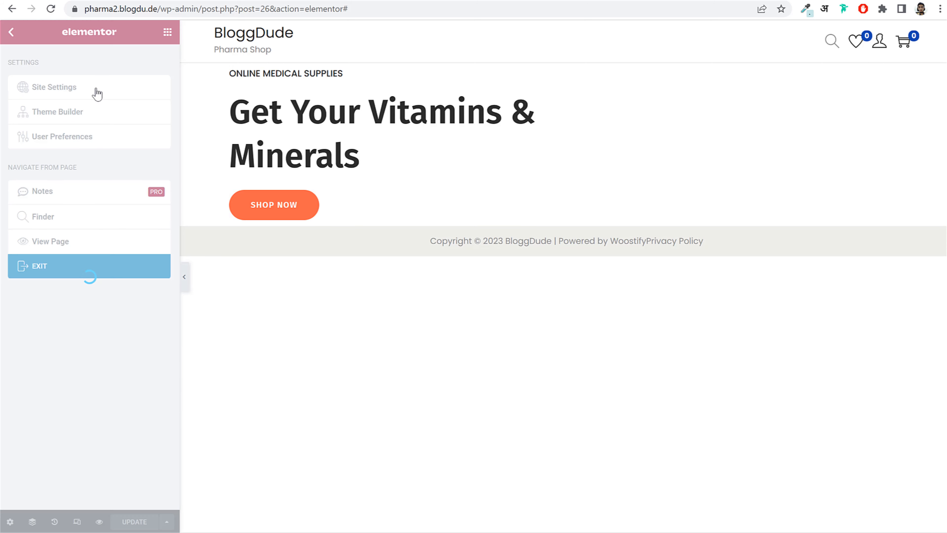
pyautogui.click(83, 114)
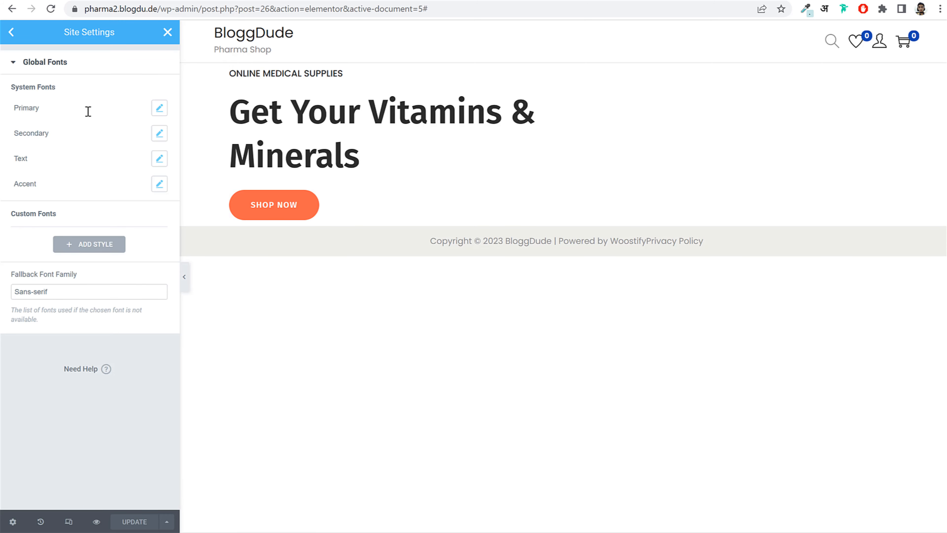
pyautogui.click(159, 109)
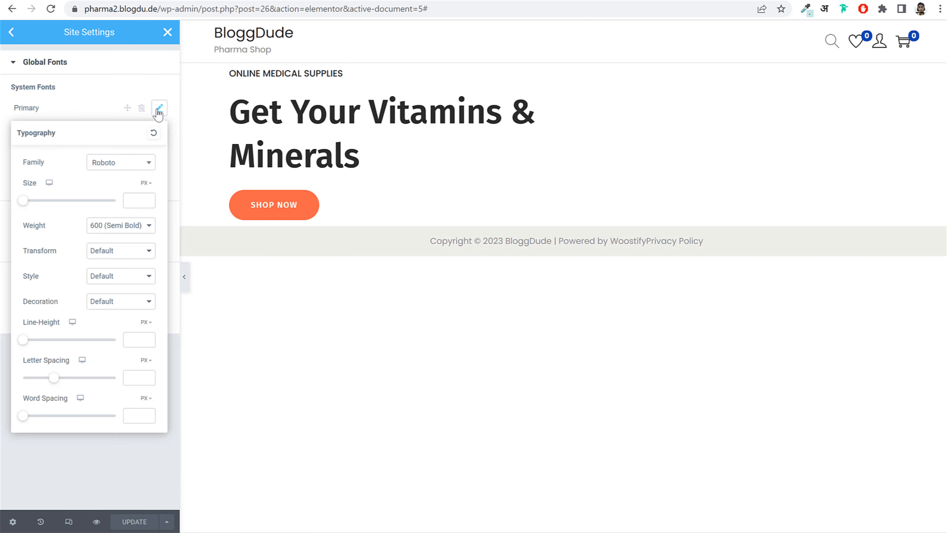
pyautogui.click(114, 166)
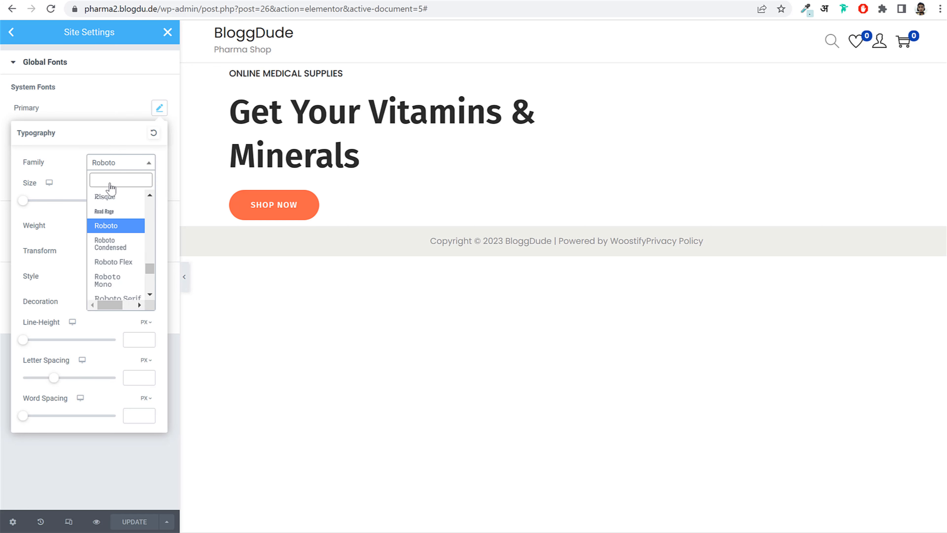
pyautogui.write('fira sa')
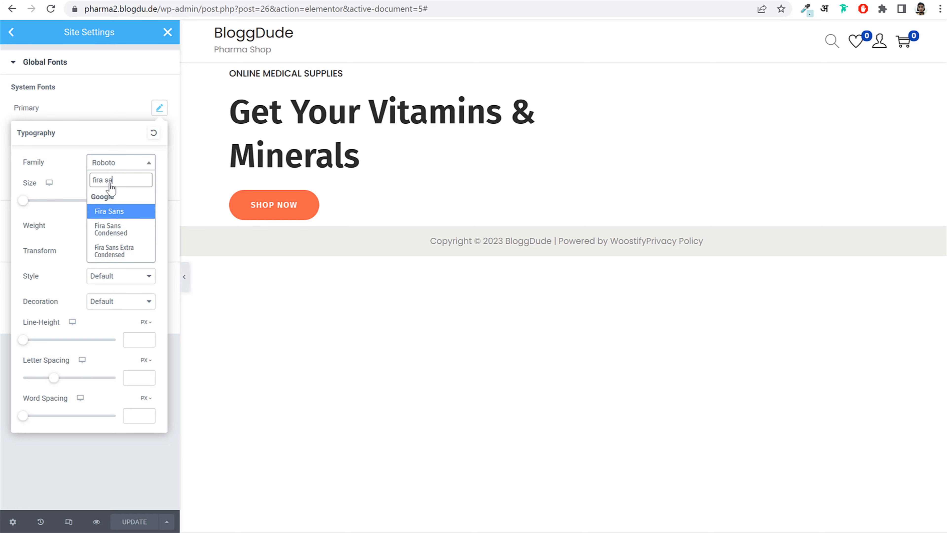
pyautogui.press('Return')
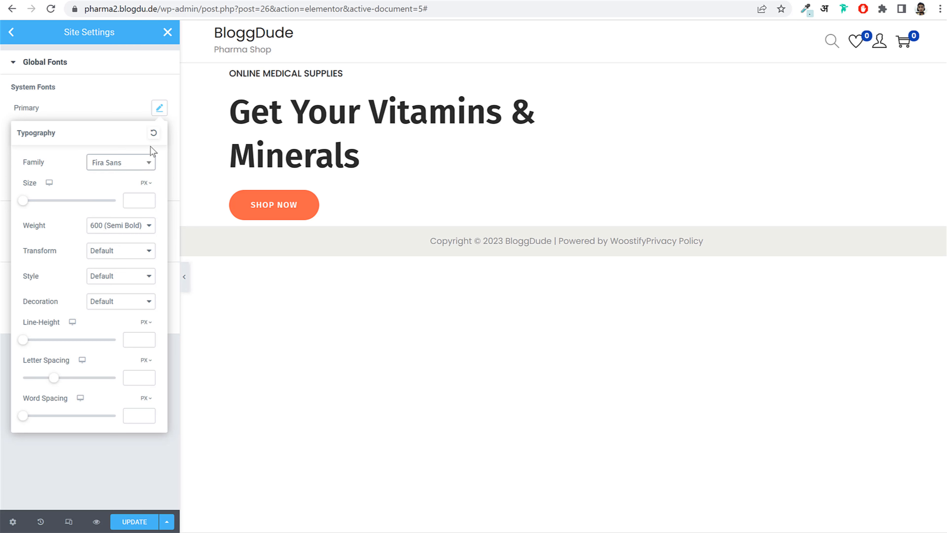
pyautogui.click(160, 108)
# - Set the Secondary and Text global fonts to Fira Sans
pyautogui.click(159, 133)
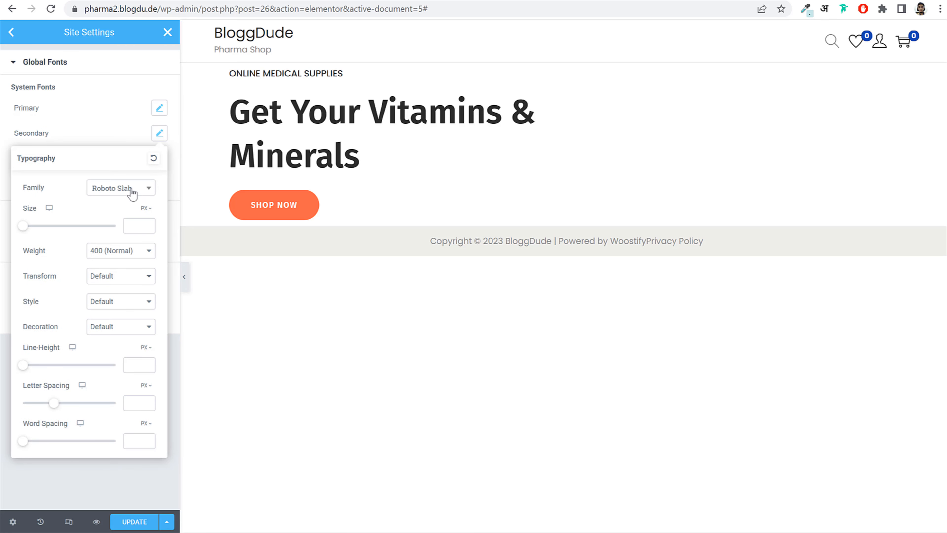
pyautogui.click(132, 193)
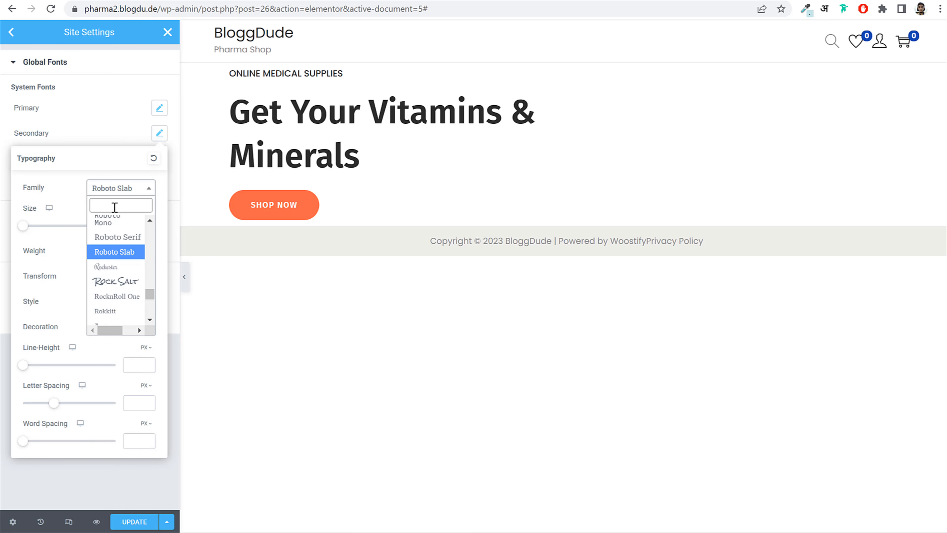
pyautogui.write('Fira Sans')
pyautogui.press('Return')
pyautogui.click(160, 133)
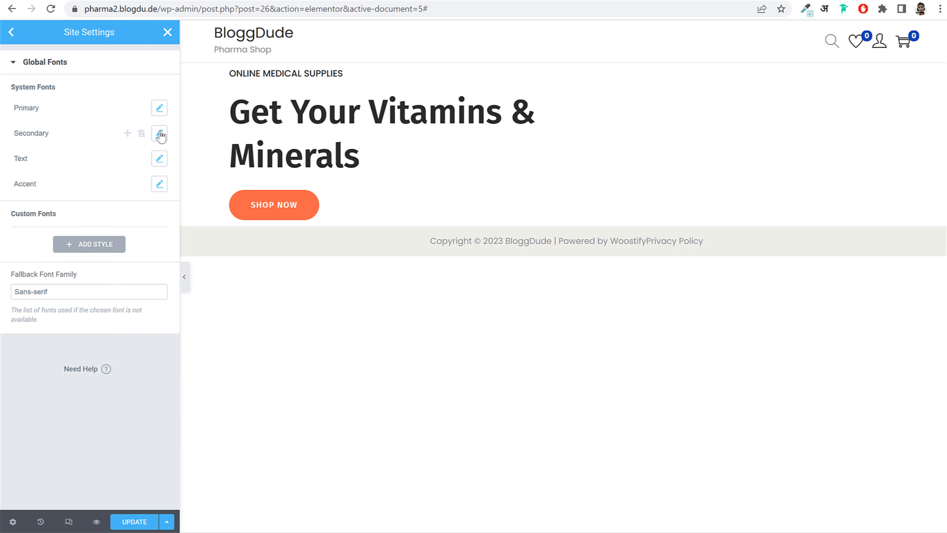
pyautogui.click(159, 158)
pyautogui.click(121, 214)
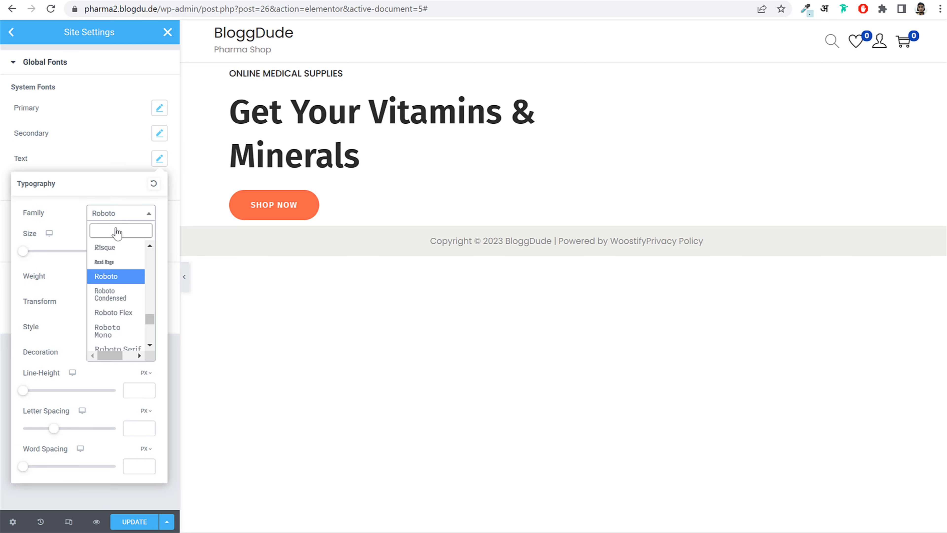
pyautogui.write('Fira Sans')
pyautogui.press('Return')
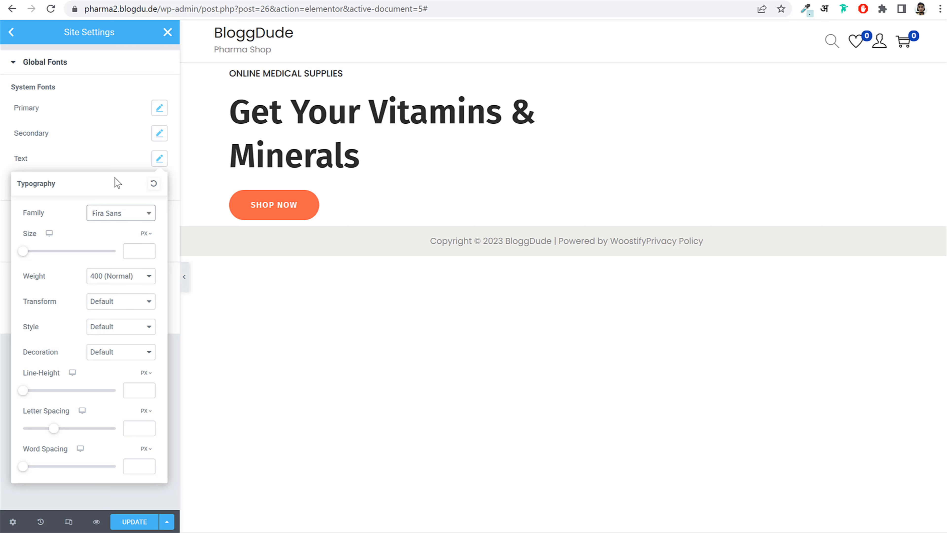
# - Set the Accent font to Fira Sans, save the site settings, and close them
pyautogui.click(159, 164)
pyautogui.click(160, 184)
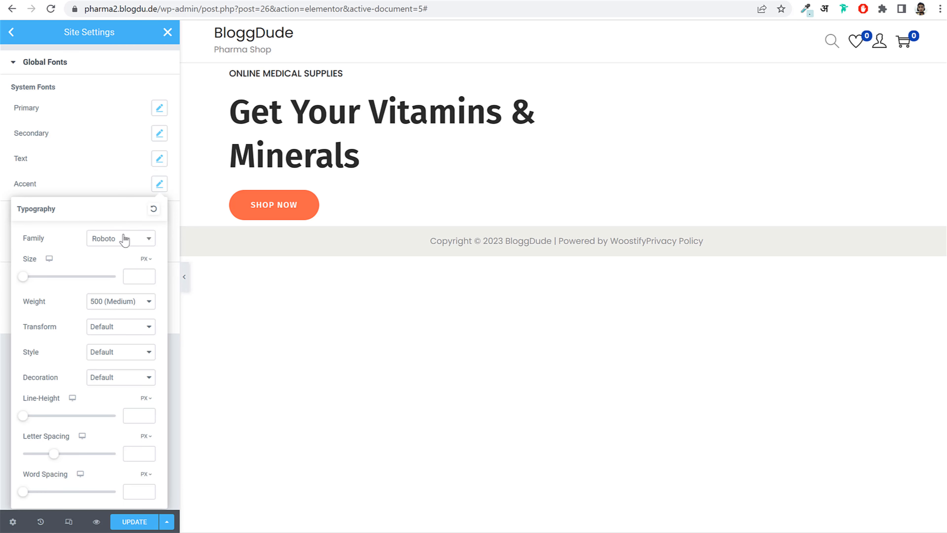
pyautogui.click(111, 239)
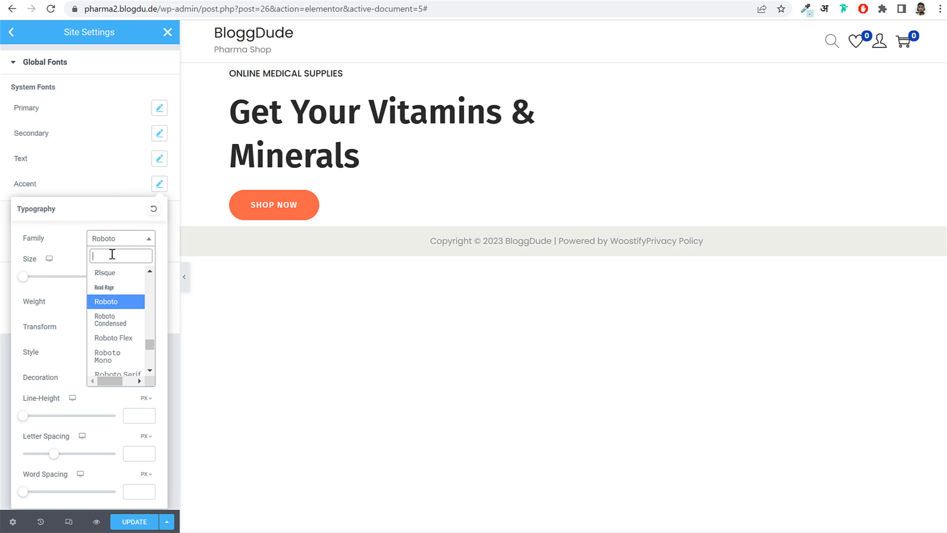
pyautogui.write('Fira Sans')
pyautogui.press('Return')
pyautogui.click(155, 521)
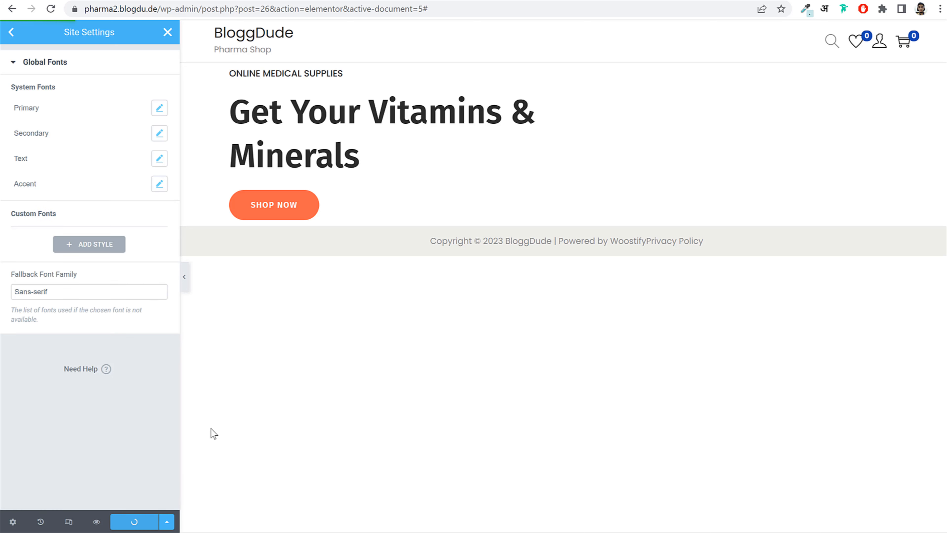
pyautogui.click(164, 38)
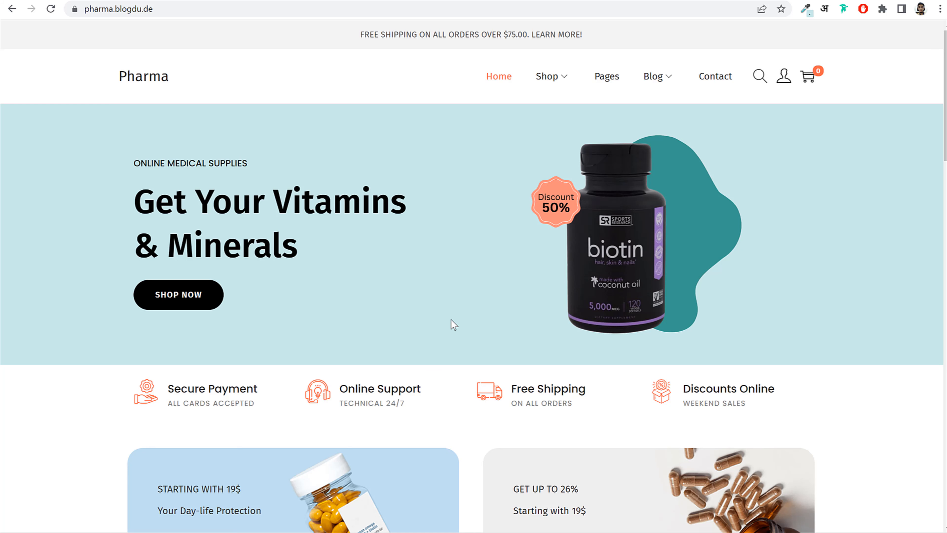
# - Preview the Biotin Complex with Coconut Oil image, then load fotor.com in a new tab
pyautogui.hotkey('alt', 'Tab')
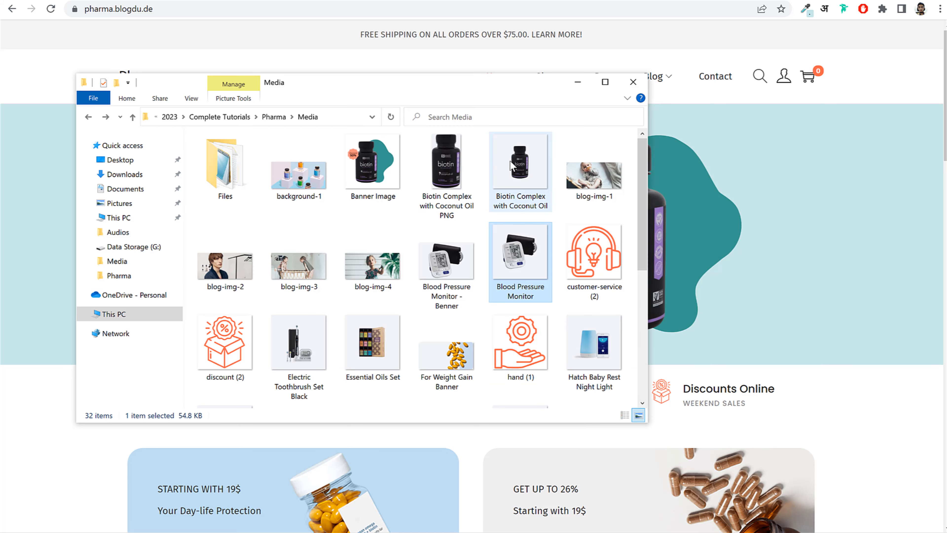
pyautogui.doubleClick(535, 170)
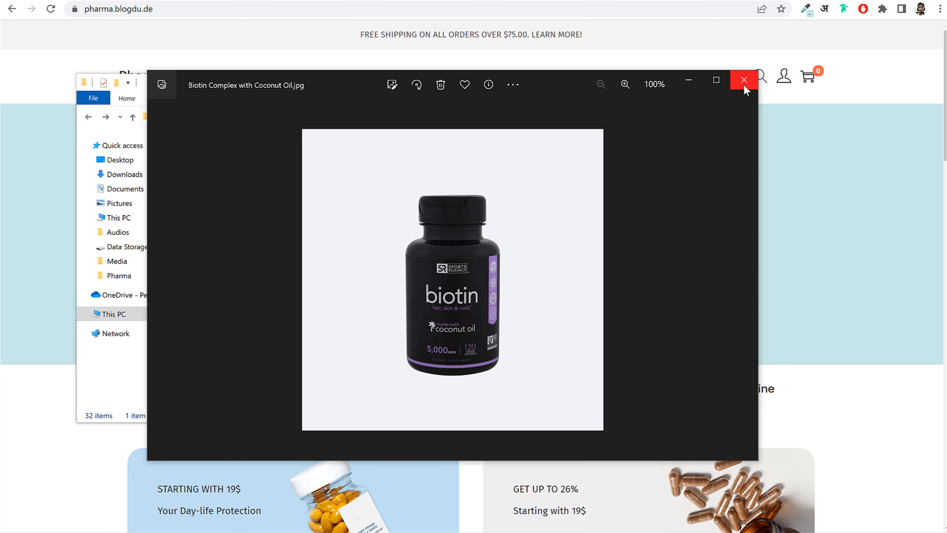
pyautogui.click(597, 1)
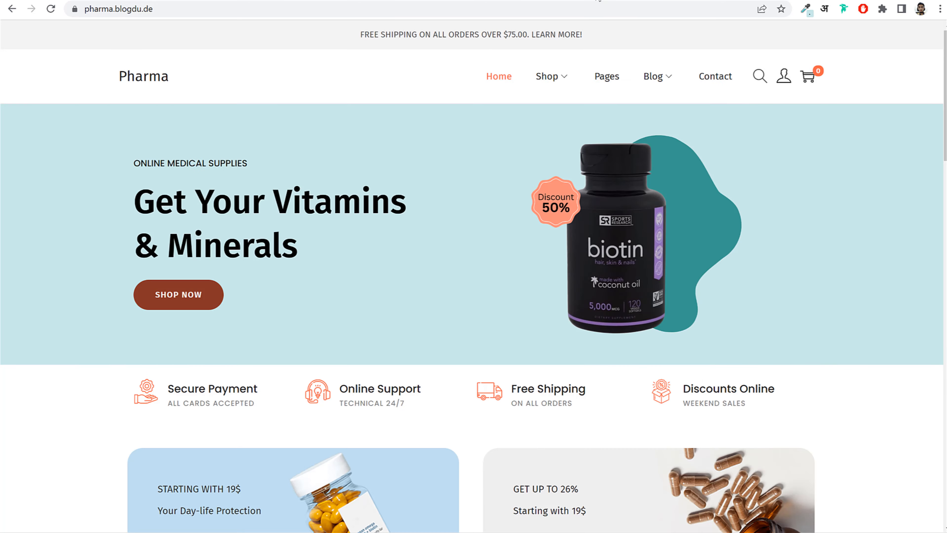
pyautogui.write('fotor.com')
pyautogui.press('Return')
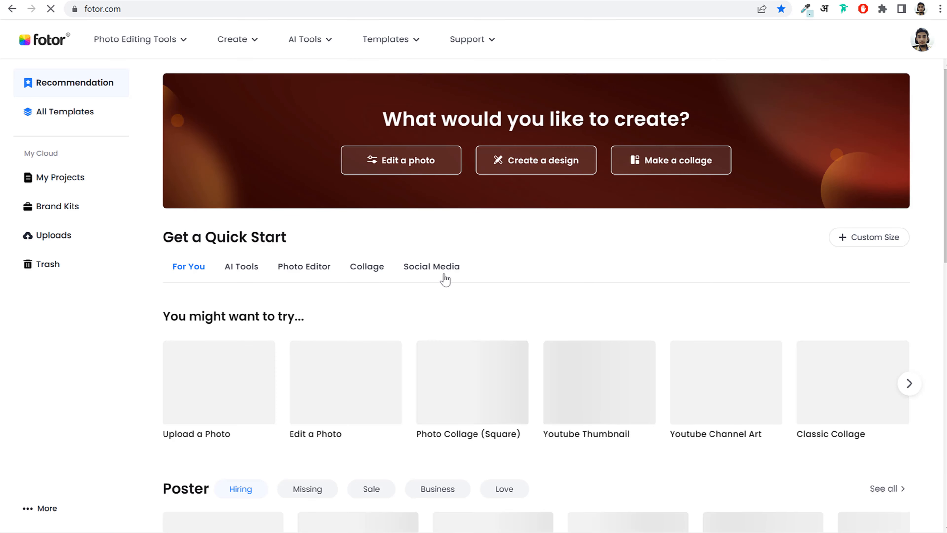
# - Load the biotin bottle image from the Media folder into Fotor's photo editor
pyautogui.click(396, 168)
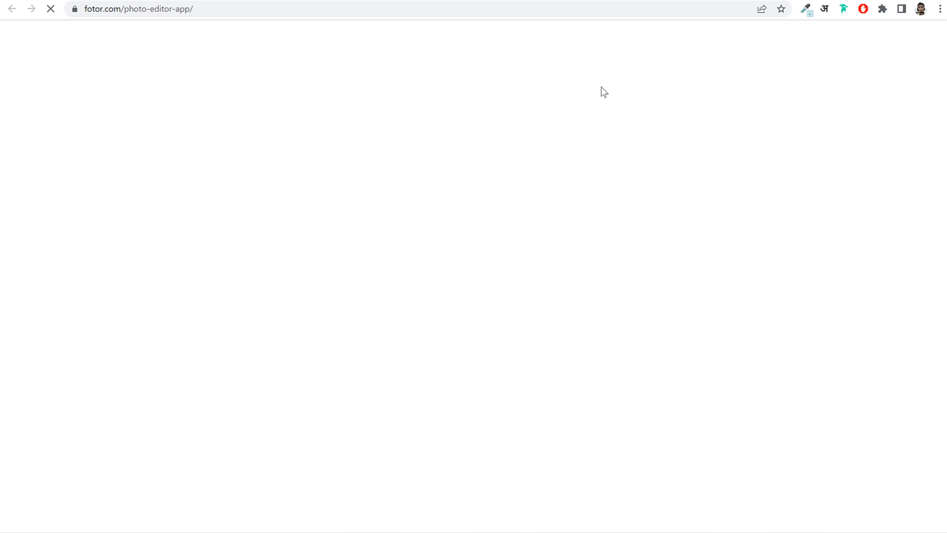
pyautogui.hotkey('alt', 'Tab')
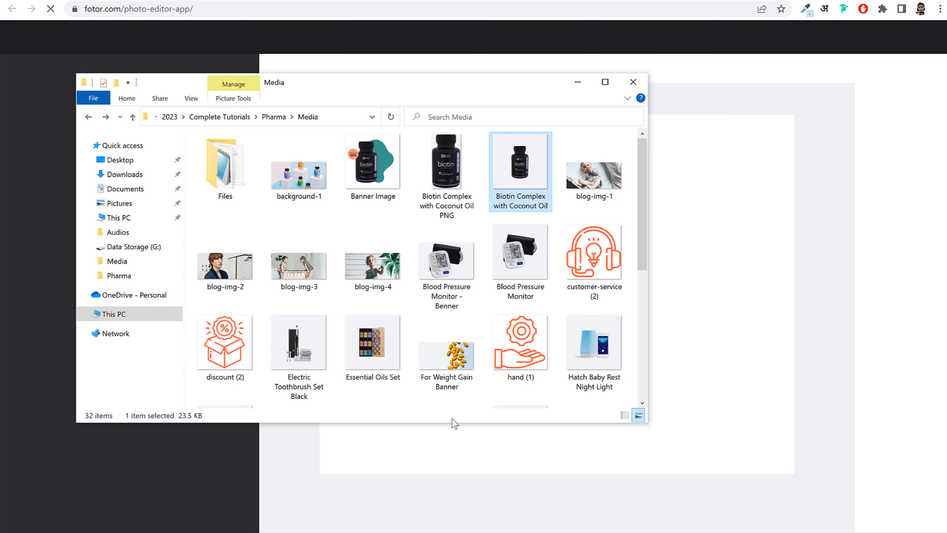
pyautogui.moveTo(532, 164); pyautogui.dragTo(692, 217)
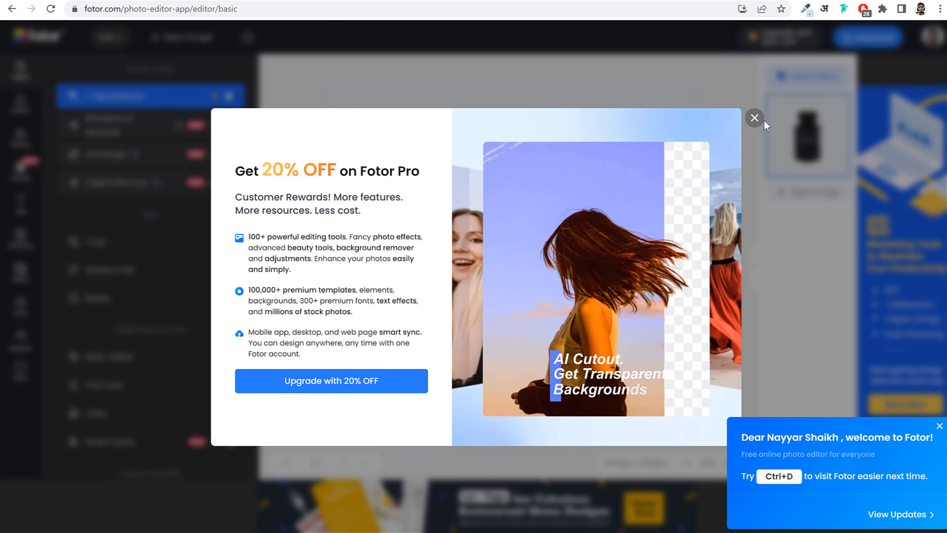
pyautogui.click(755, 118)
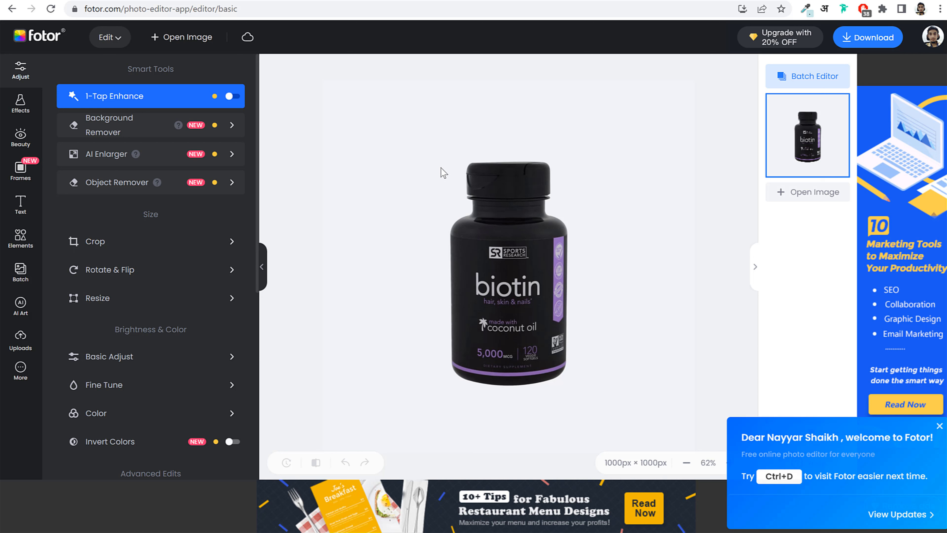
# - Crop tightly around the bottle to 326 × 616 px and download it as a PNG
pyautogui.click(114, 246)
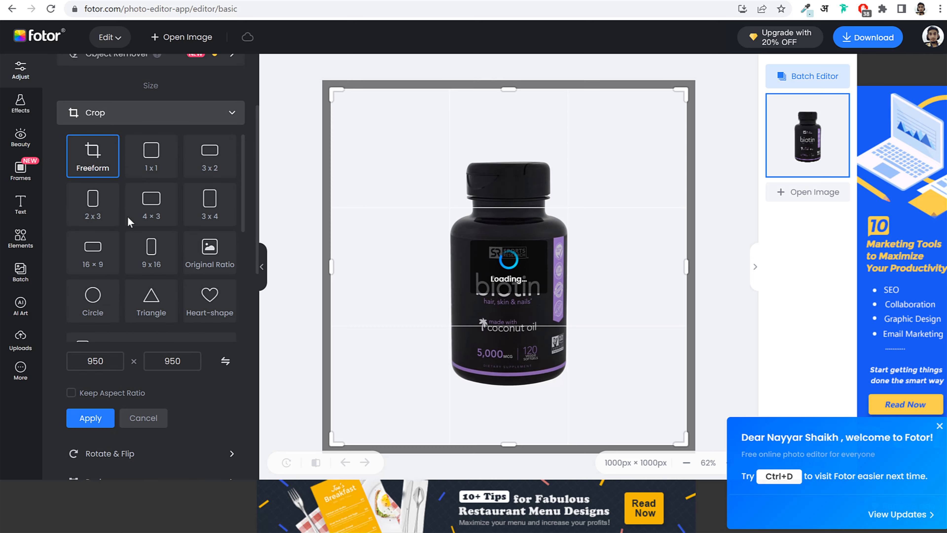
pyautogui.moveTo(508, 90); pyautogui.dragTo(509, 159)
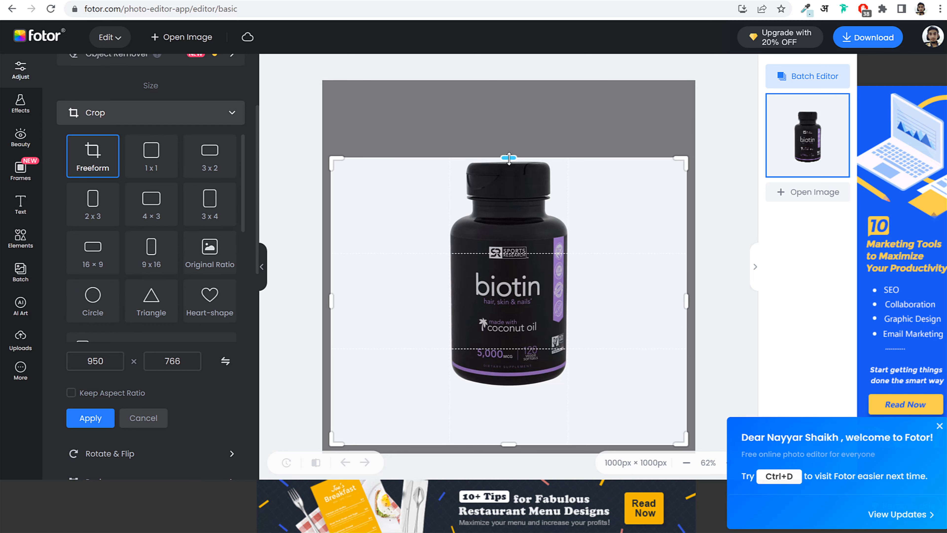
pyautogui.moveTo(686, 301); pyautogui.dragTo(570, 301)
pyautogui.moveTo(509, 443); pyautogui.dragTo(514, 388)
pyautogui.click(90, 418)
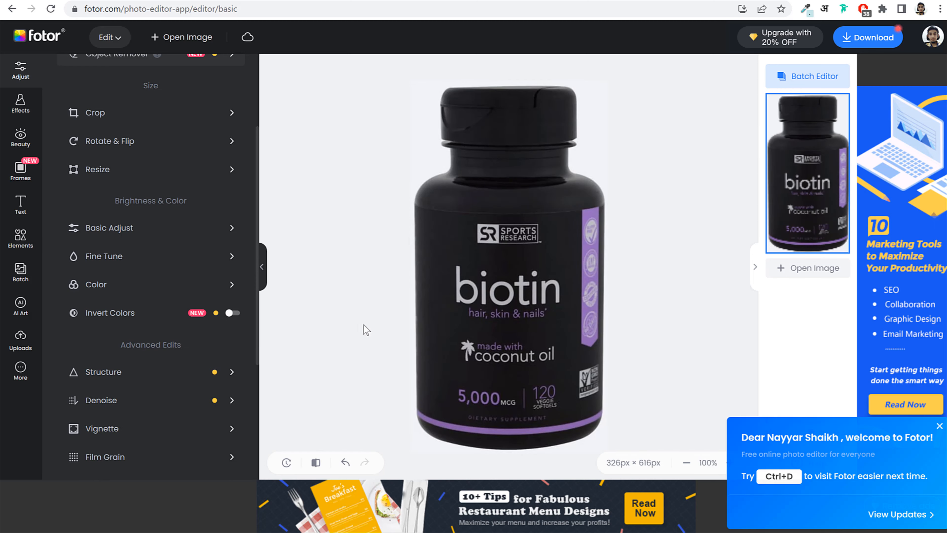
pyautogui.click(867, 39)
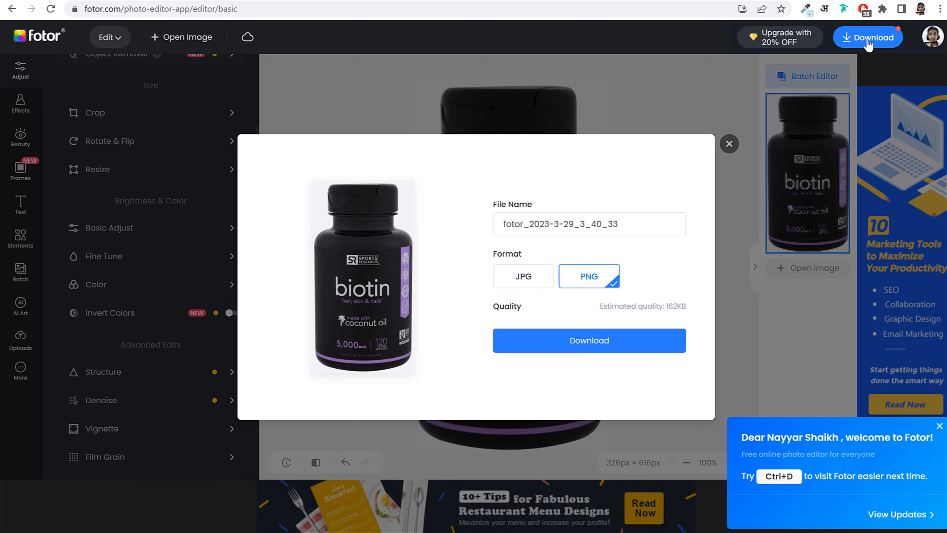
pyautogui.click(587, 346)
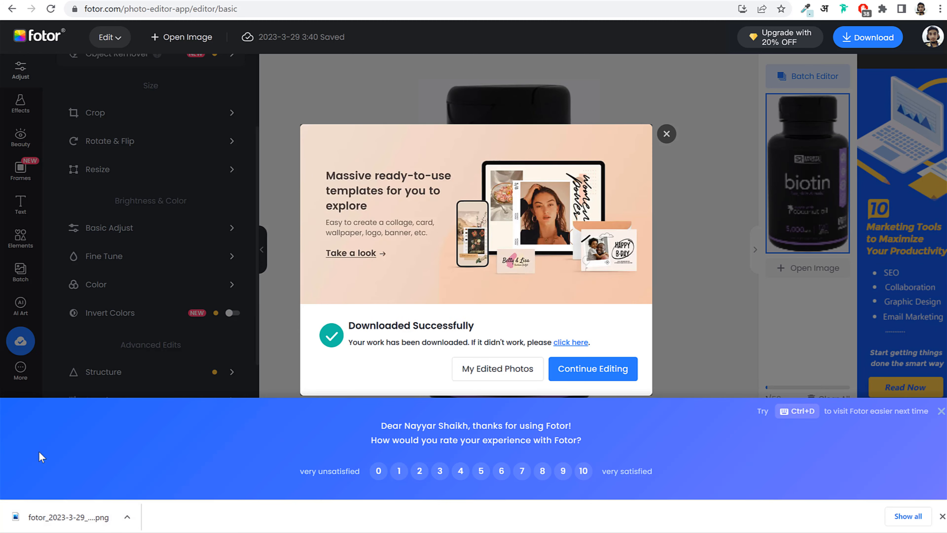
# - Upload the cropped Fotor PNG to remove.bg and download the background-free bottle image
pyautogui.hotkey('ctrl', 't')
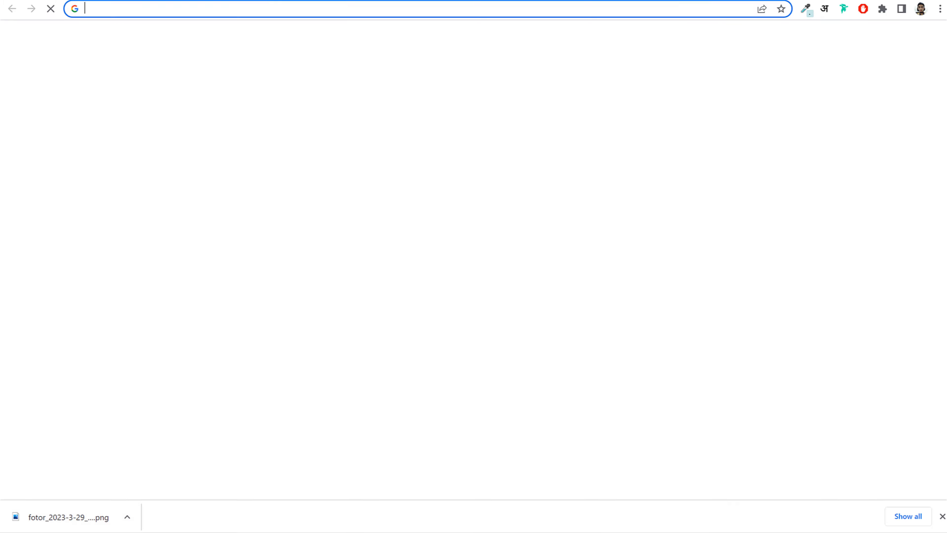
pyautogui.write('remove.bg')
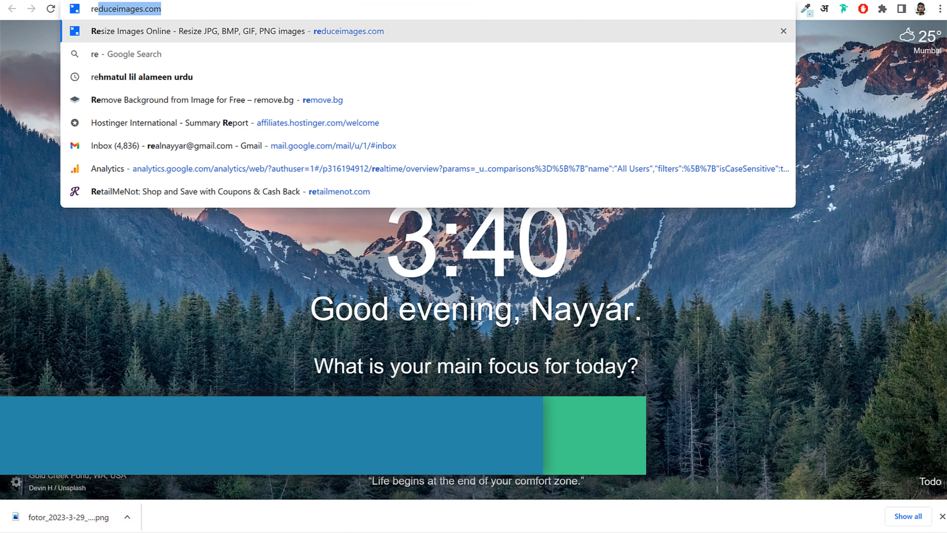
pyautogui.press('Return')
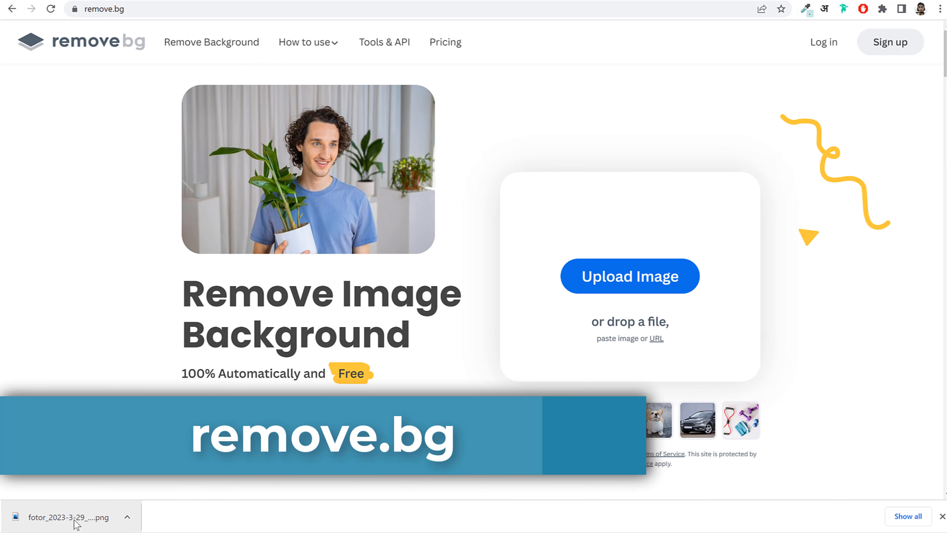
pyautogui.moveTo(74, 518); pyautogui.dragTo(574, 291)
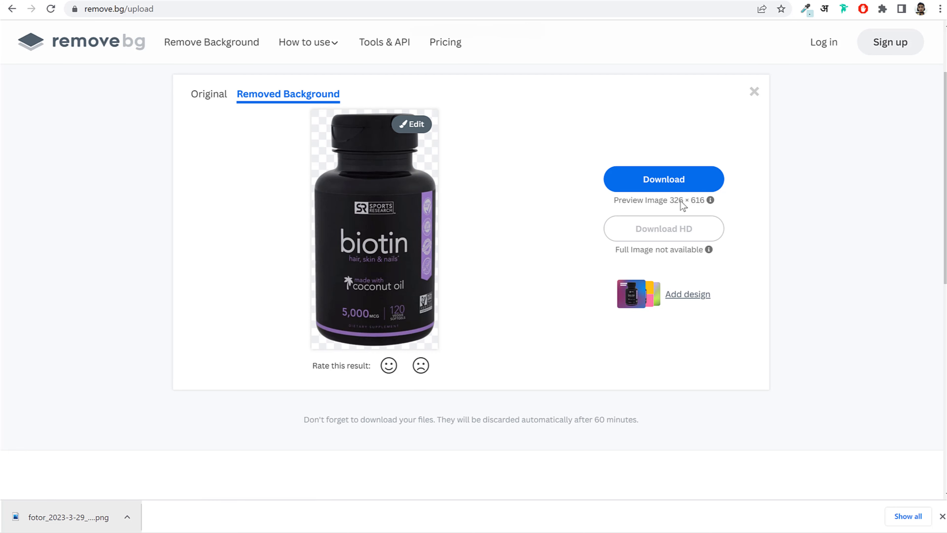
pyautogui.click(665, 180)
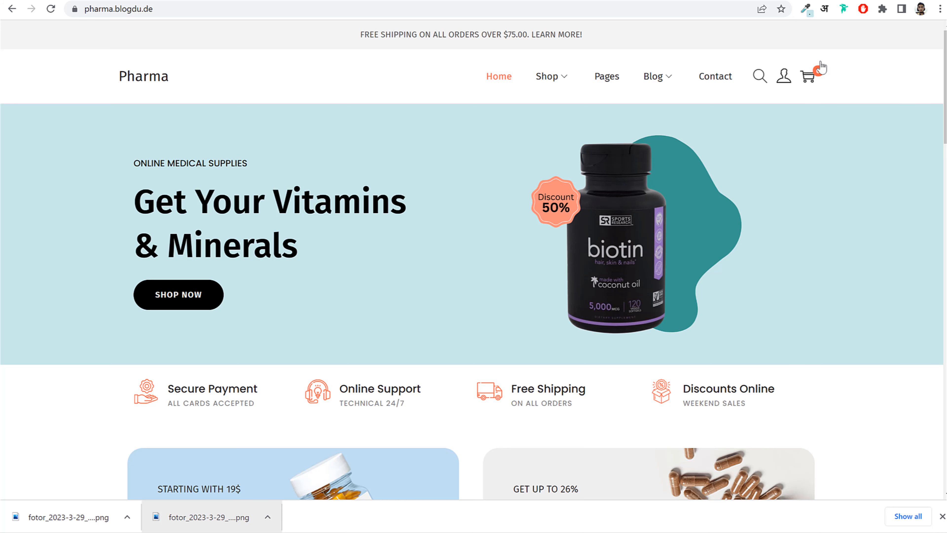
# - Open Canva and create a custom-size design of 800 × 800 px
pyautogui.hotkey('ctrl', 't')
pyautogui.write('can')
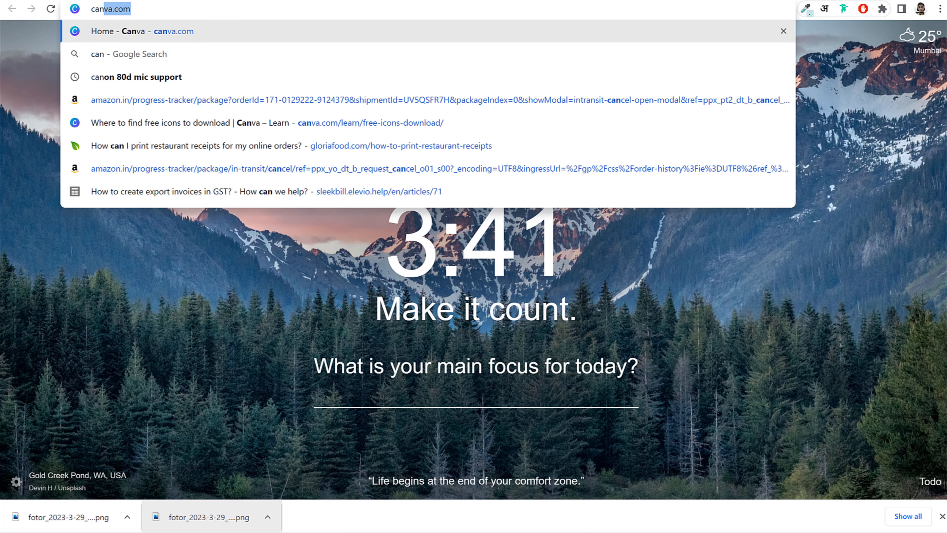
pyautogui.press('Return')
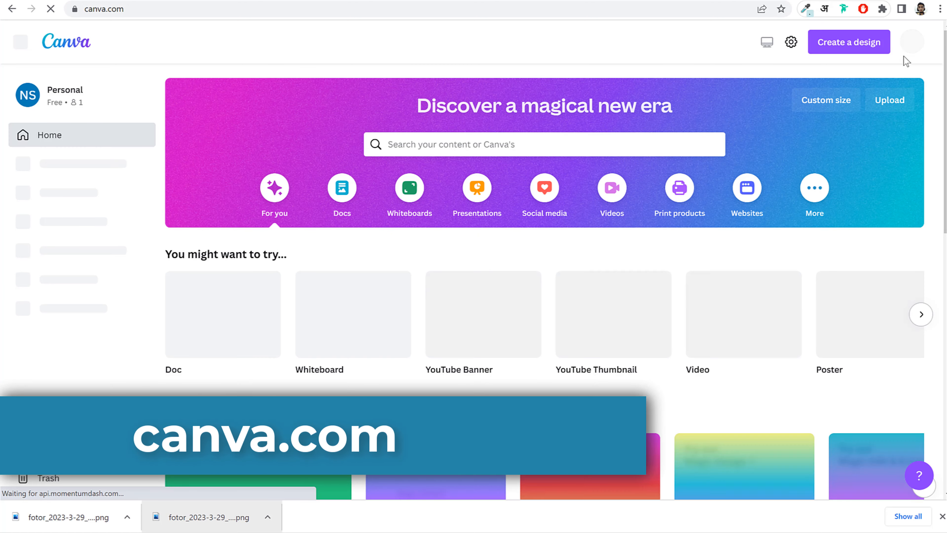
pyautogui.click(835, 54)
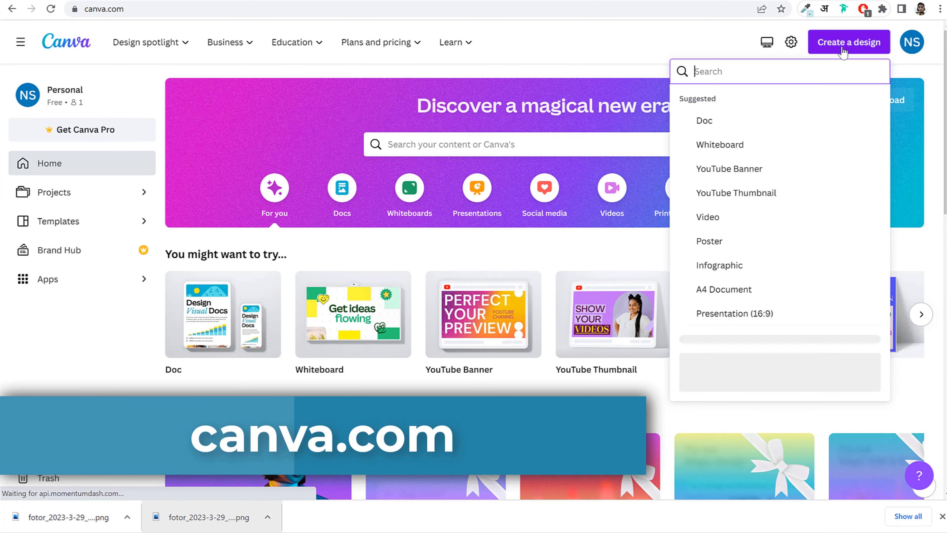
pyautogui.click(703, 354)
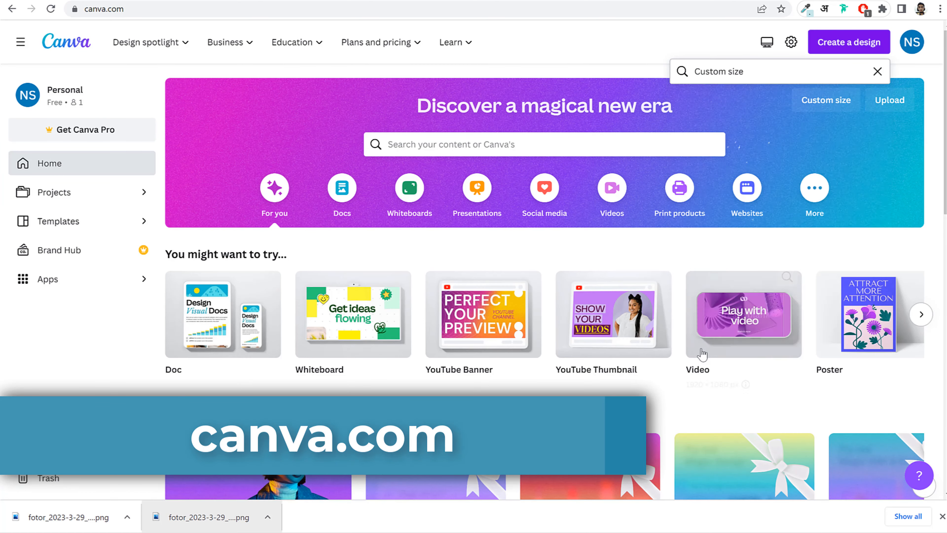
pyautogui.write('8')
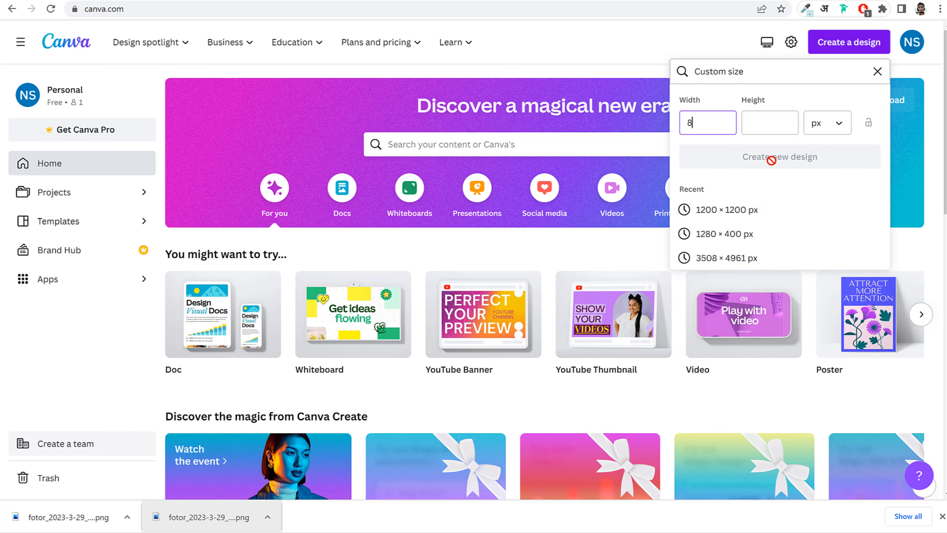
pyautogui.write('00')
pyautogui.press('Tab')
pyautogui.write('800')
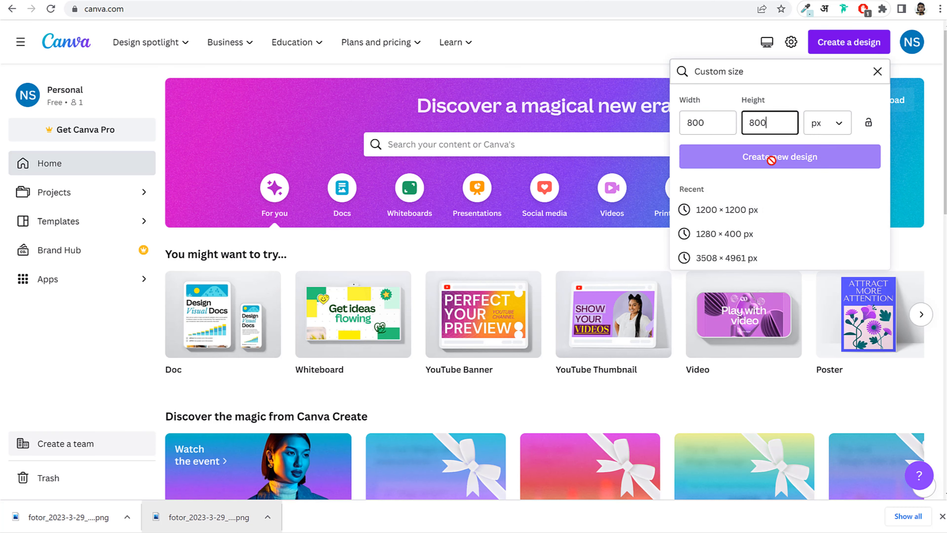
pyautogui.click(714, 125)
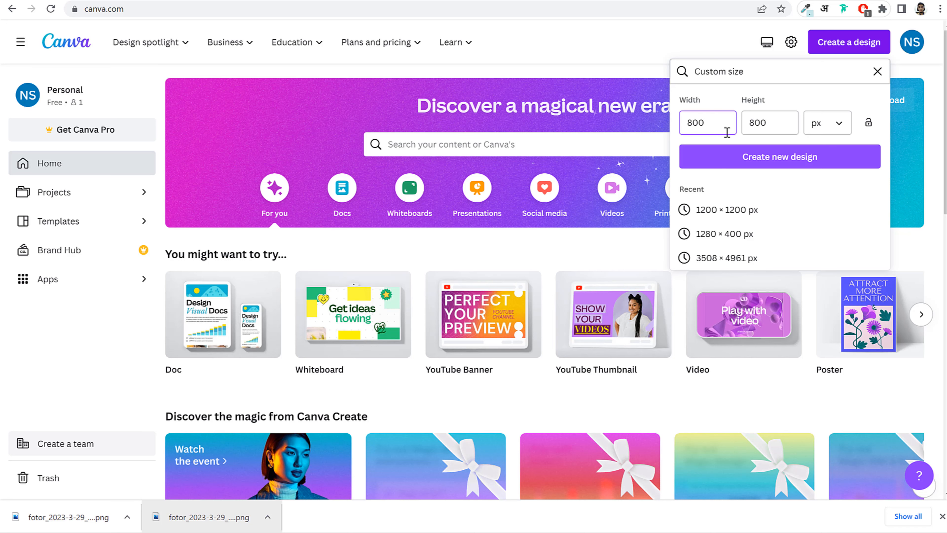
pyautogui.click(760, 158)
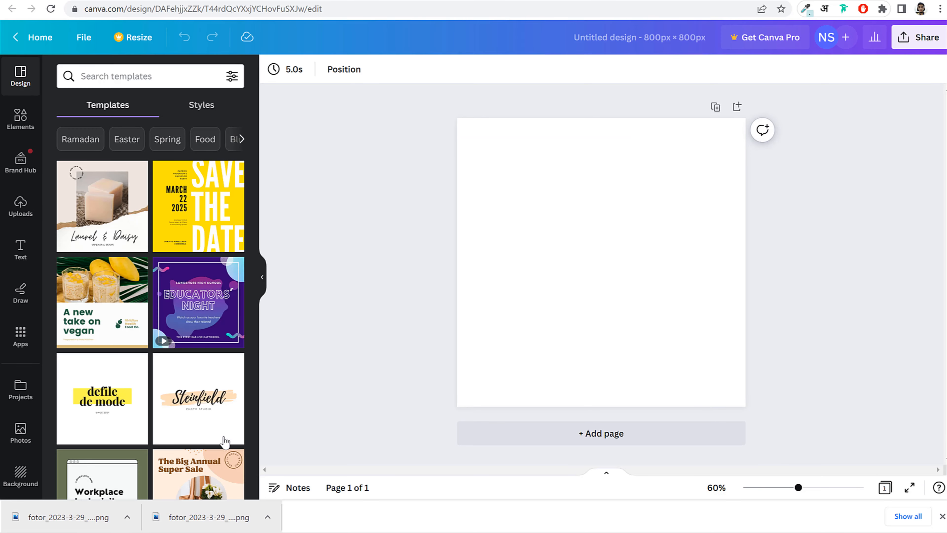
# - Upload the bottle cut-out to Canva, place it on the page, then enlarge and centre it
pyautogui.moveTo(60, 518); pyautogui.dragTo(93, 362)
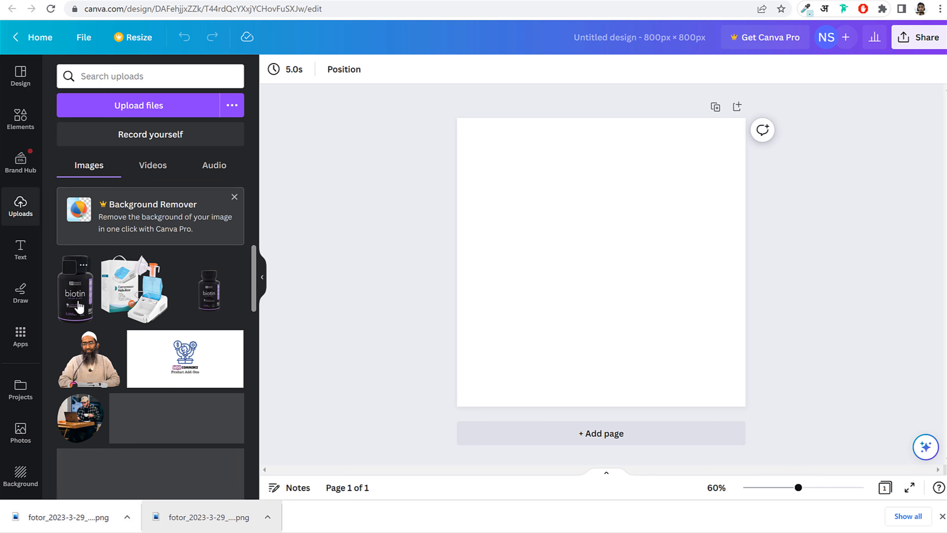
pyautogui.click(74, 301)
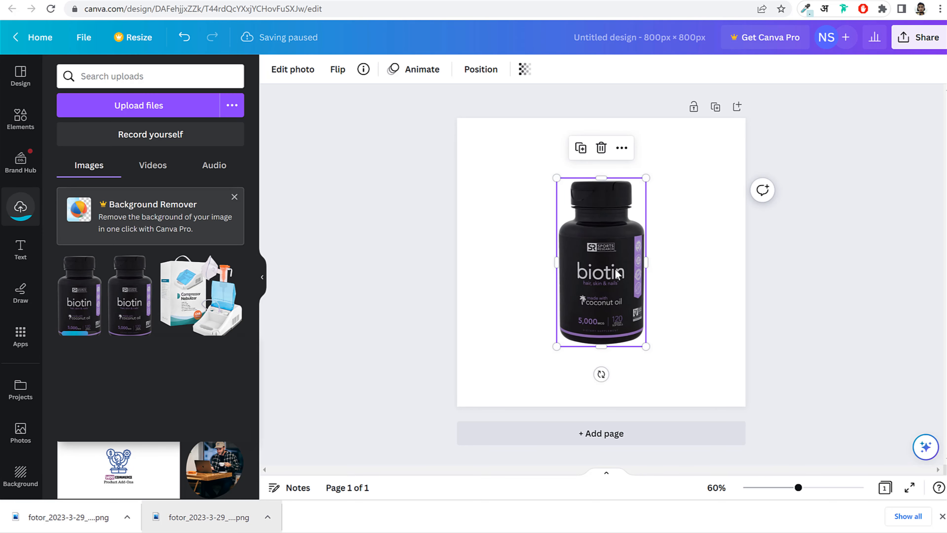
pyautogui.moveTo(610, 268); pyautogui.dragTo(556, 227)
pyautogui.moveTo(589, 308); pyautogui.dragTo(647, 409)
pyautogui.moveTo(568, 321); pyautogui.dragTo(595, 321)
pyautogui.click(27, 79)
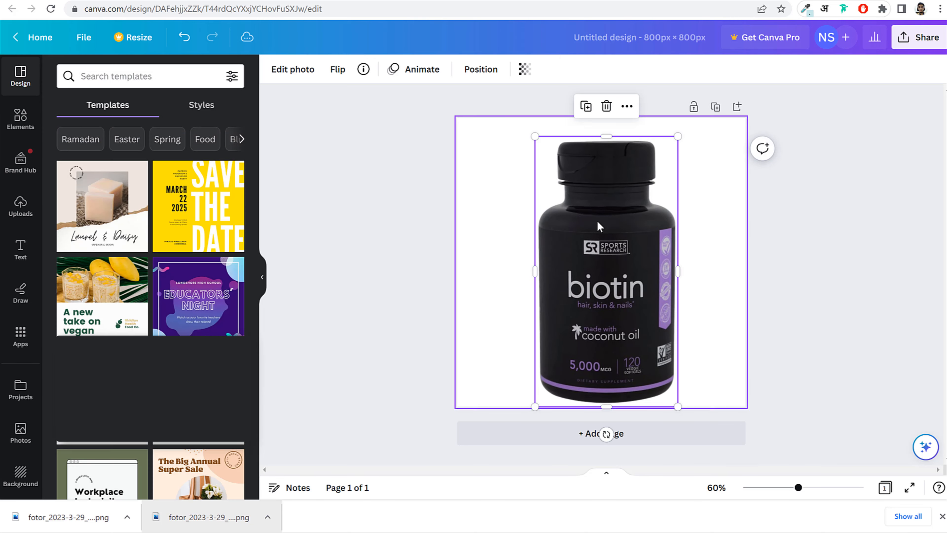
pyautogui.moveTo(579, 210); pyautogui.dragTo(573, 208)
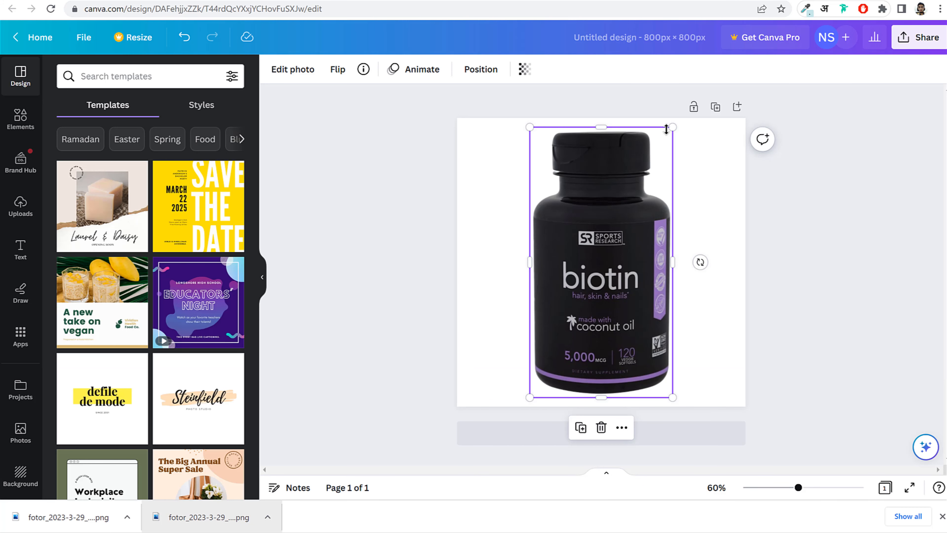
pyautogui.moveTo(670, 128); pyautogui.dragTo(663, 147)
pyautogui.moveTo(576, 233); pyautogui.dragTo(576, 224)
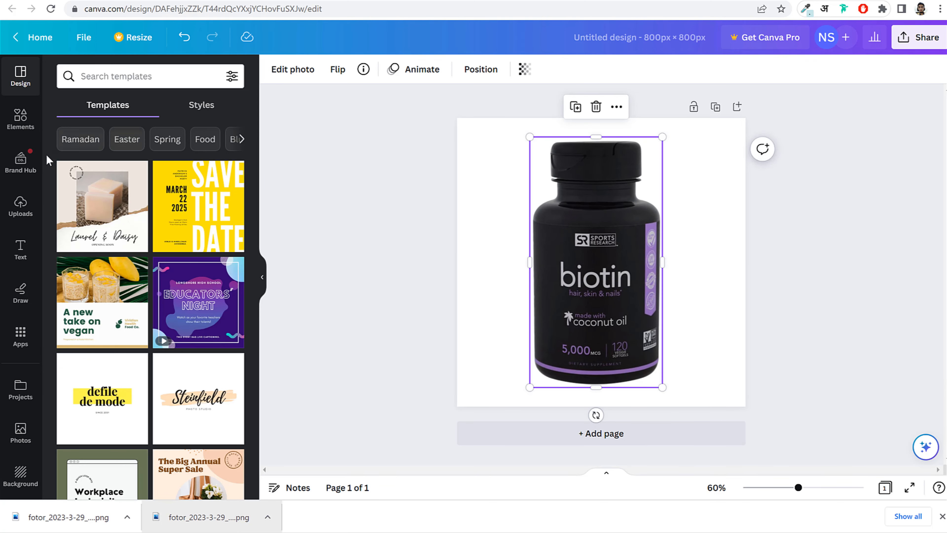
# - Search Elements for 'shape', browse the Graphics results, and check the demo hero for reference
pyautogui.click(21, 118)
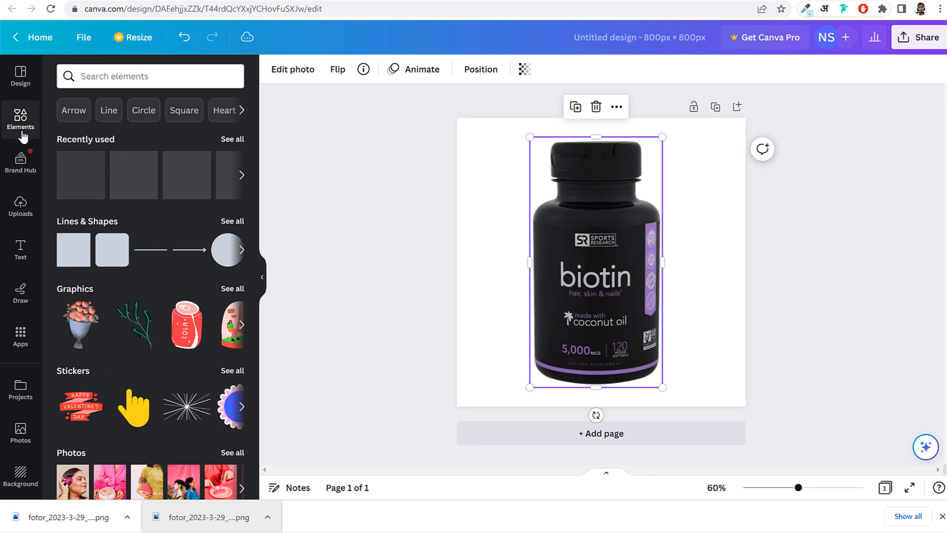
pyautogui.click(129, 79)
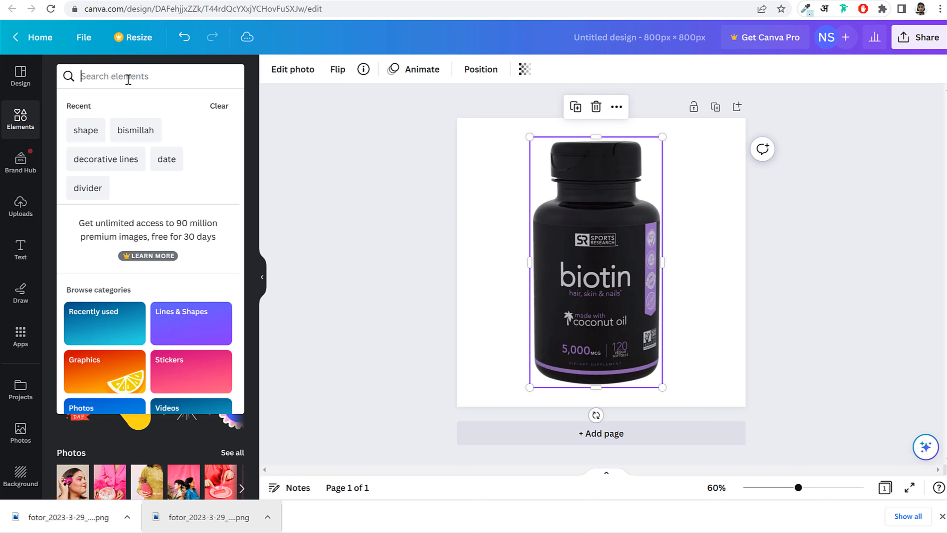
pyautogui.click(78, 135)
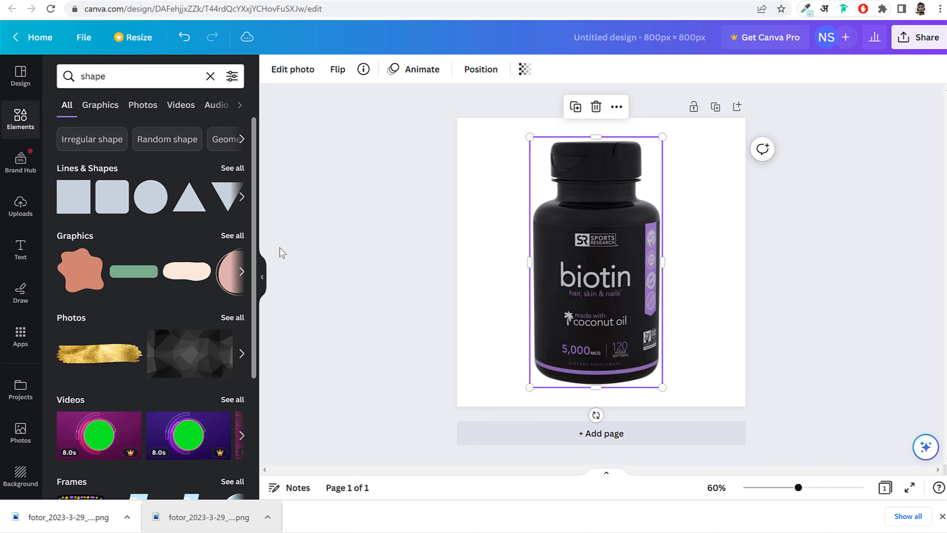
pyautogui.click(88, 239)
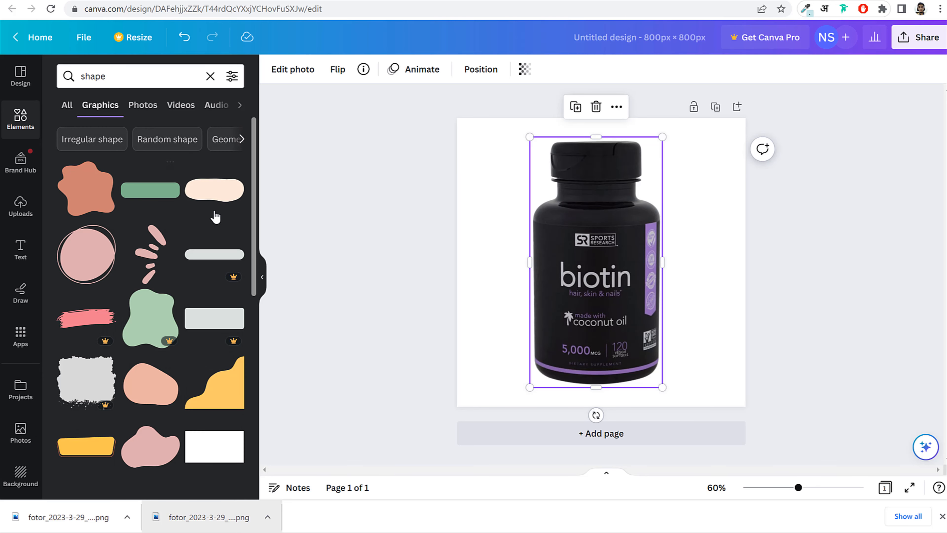
pyautogui.scroll(-5, 211, 248)
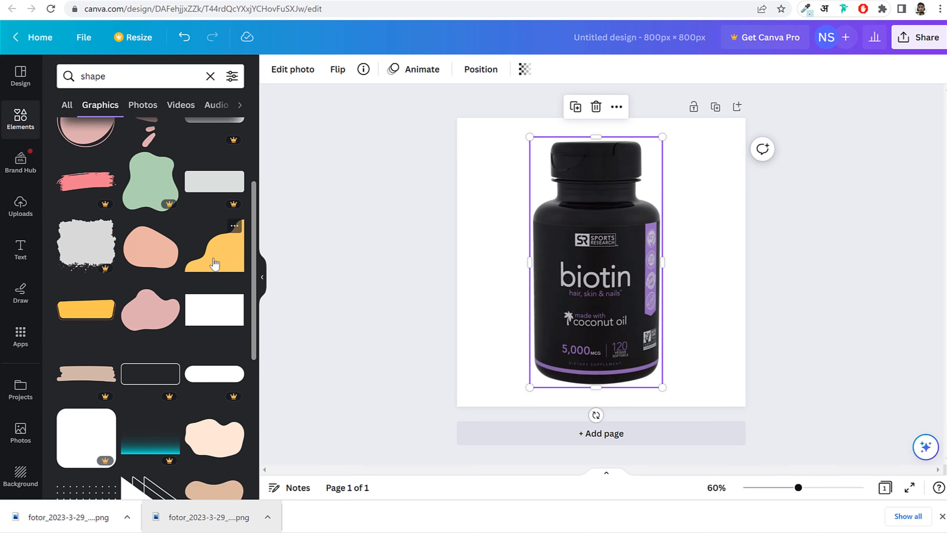
pyautogui.scroll(-15, 155, 274)
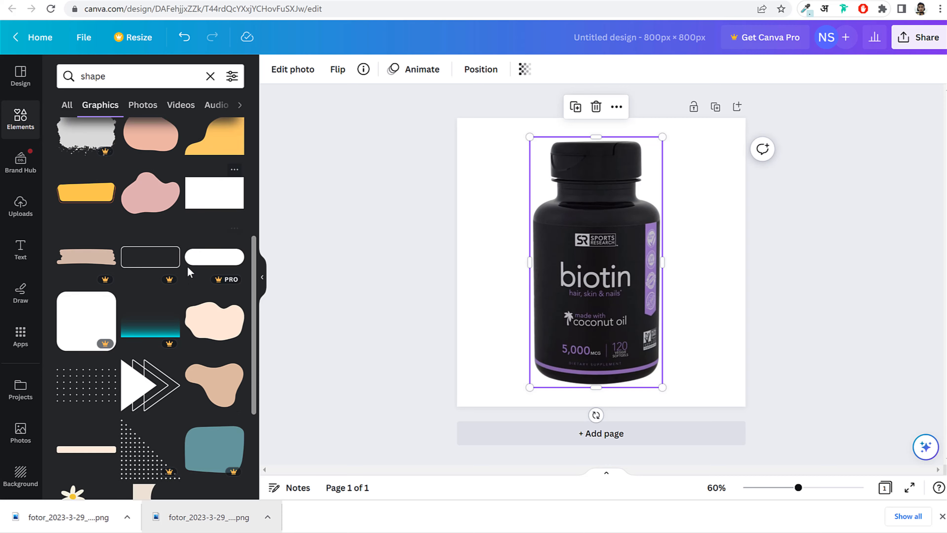
pyautogui.scroll(-5, 227, 306)
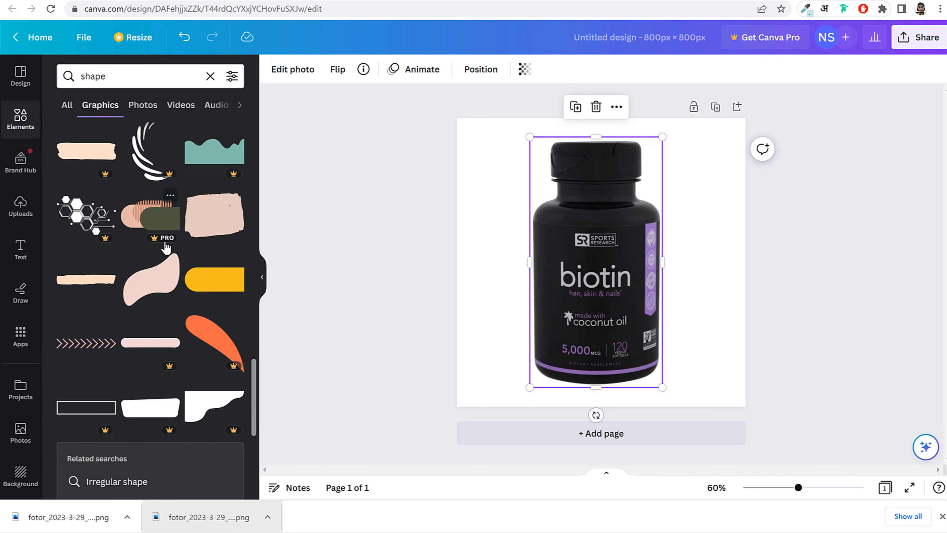
pyautogui.scroll(20, 211, 339)
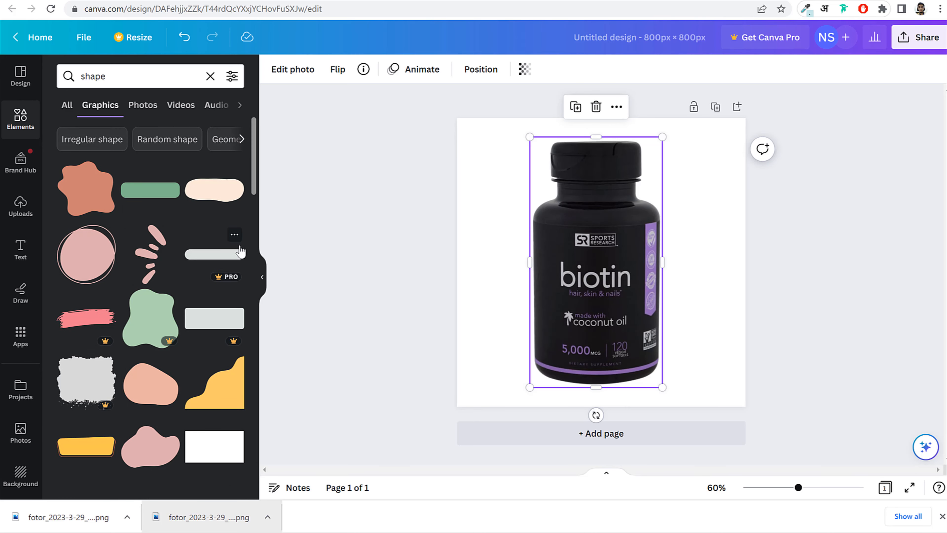
pyautogui.scroll(-3, 237, 268)
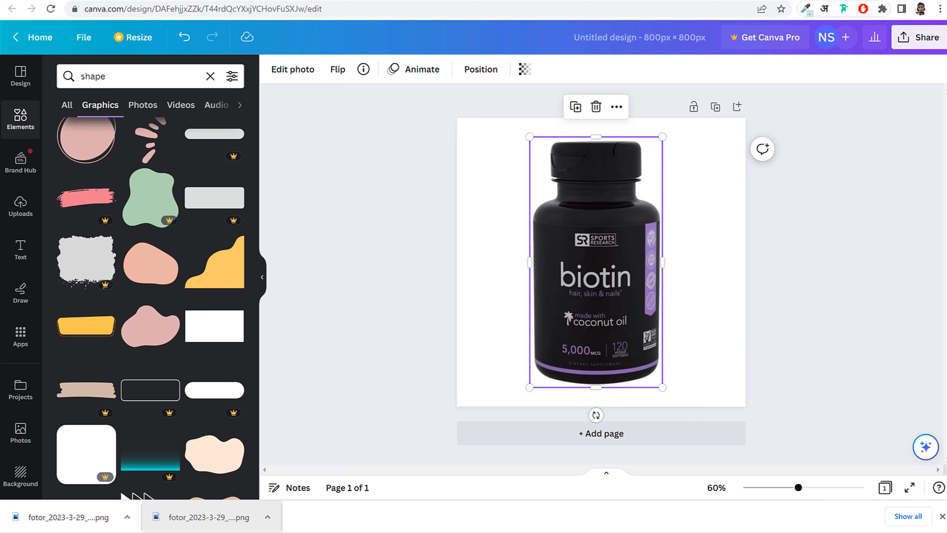
pyautogui.click(641, 1)
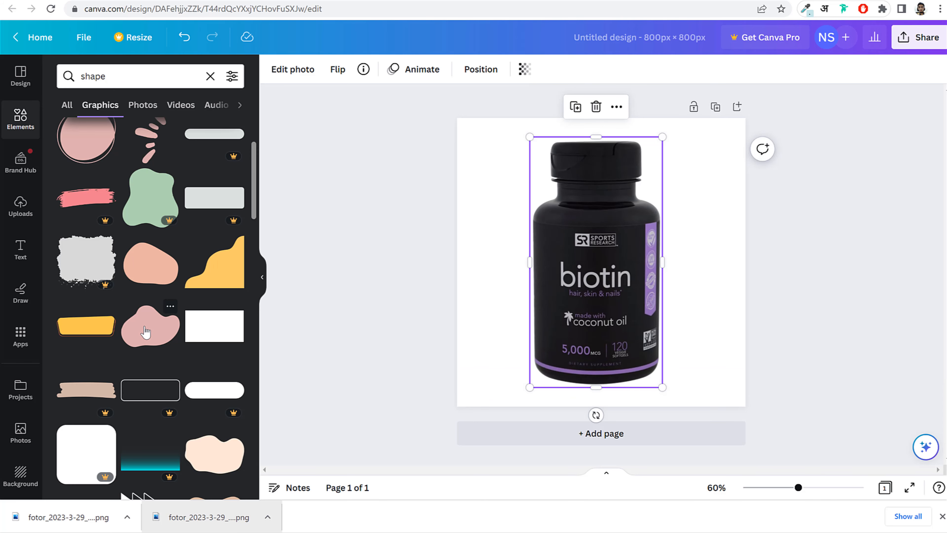
# - Add the pink blob, enlarge it, rotate it about 94° and shift it right across the bottle
pyautogui.click(146, 331)
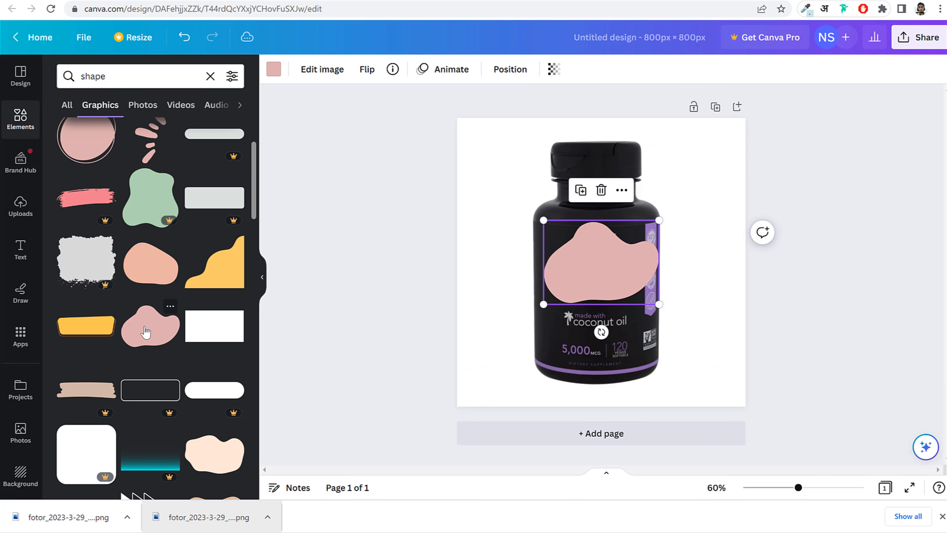
pyautogui.moveTo(659, 300); pyautogui.dragTo(729, 355)
pyautogui.moveTo(653, 318); pyautogui.dragTo(594, 281)
pyautogui.moveTo(580, 353); pyautogui.dragTo(453, 251)
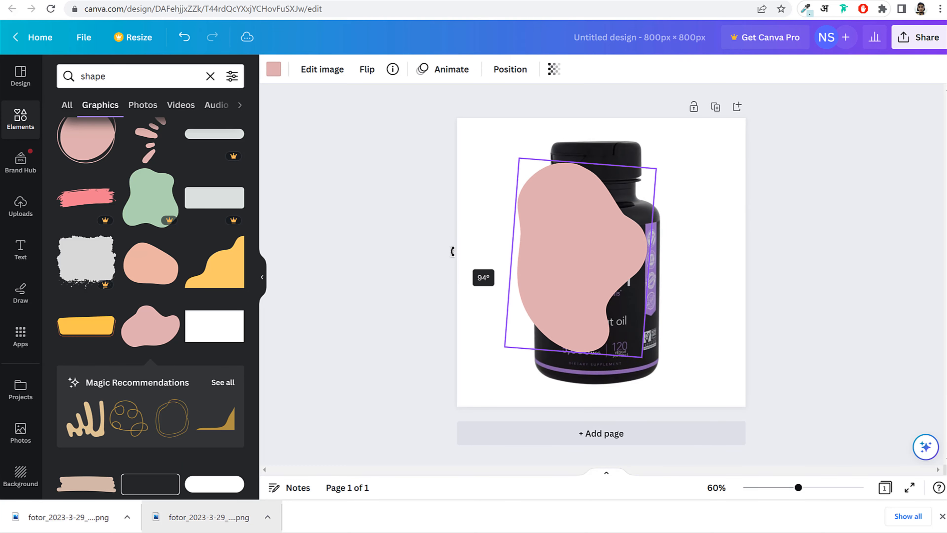
pyautogui.moveTo(657, 169); pyautogui.dragTo(699, 109)
pyautogui.moveTo(640, 197); pyautogui.dragTo(677, 214)
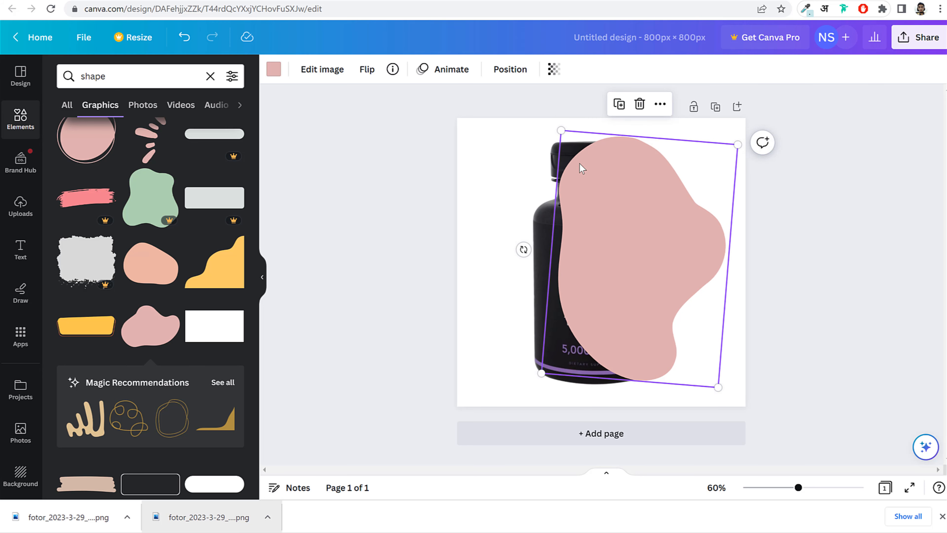
# - Send the pink blob behind the bottle and preview the composition
pyautogui.click(511, 70)
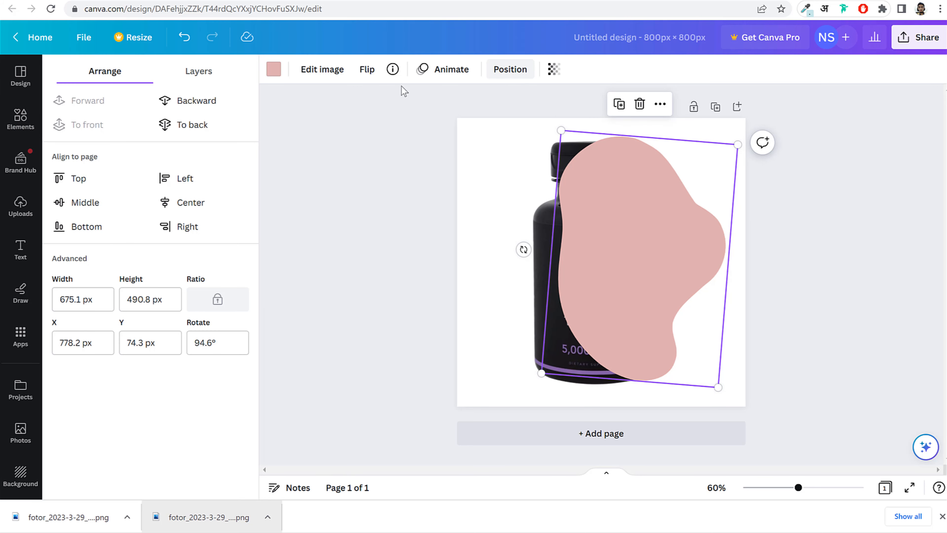
pyautogui.click(198, 101)
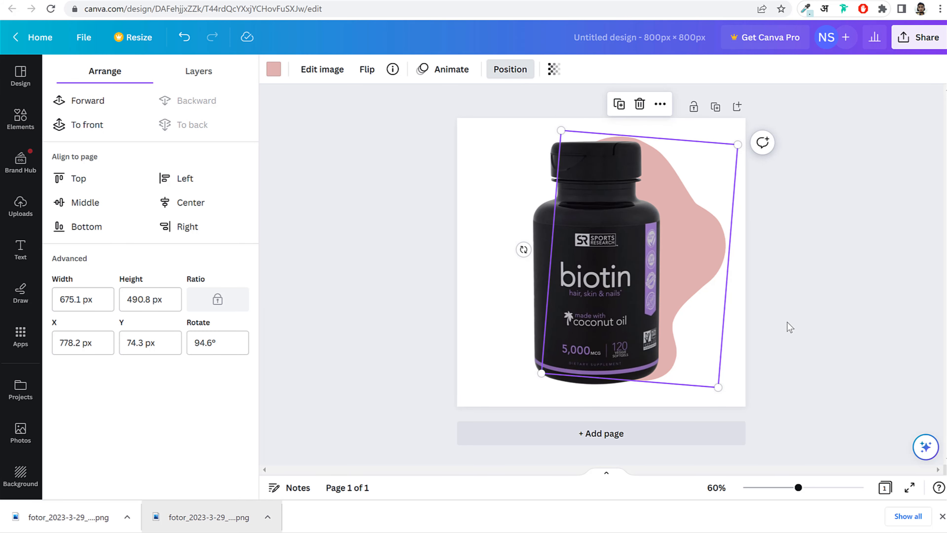
pyautogui.press('Escape')
pyautogui.click(731, 240)
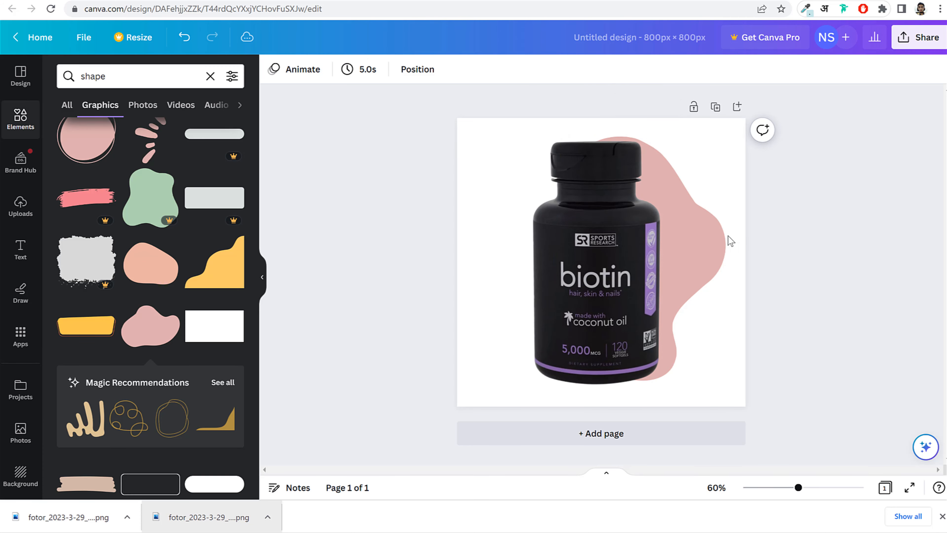
pyautogui.click(703, 250)
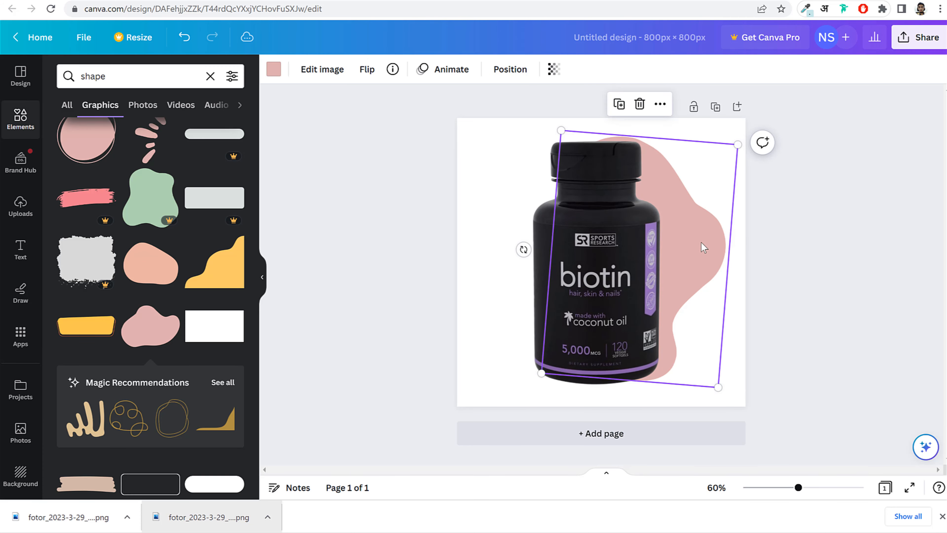
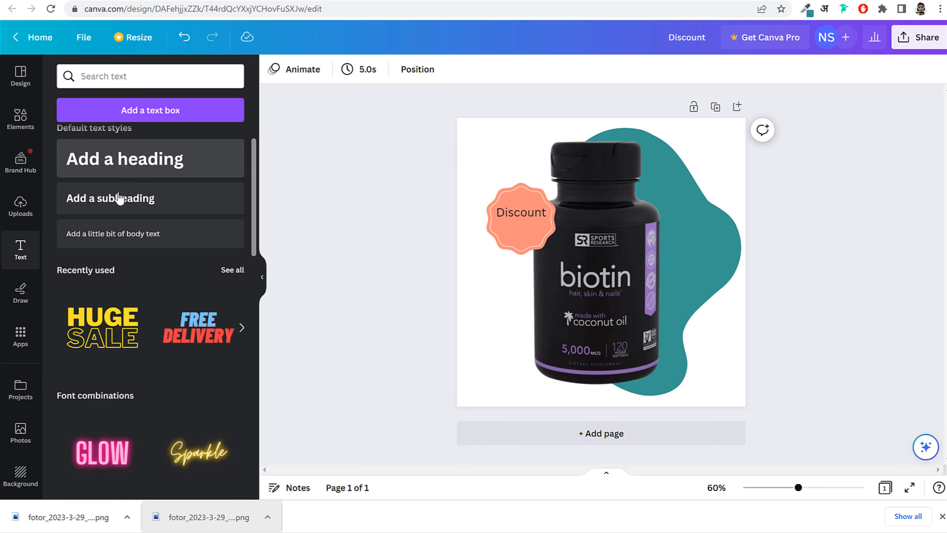
# - Add a '50%' subheading text box, undoing an accidental nudge of the bottle
pyautogui.click(106, 209)
pyautogui.write('50')
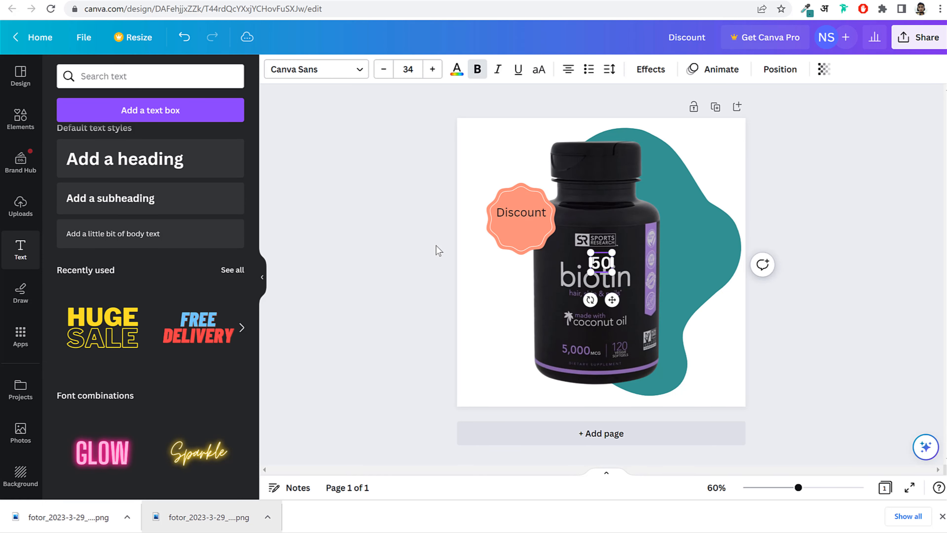
pyautogui.write('%')
pyautogui.click(396, 284)
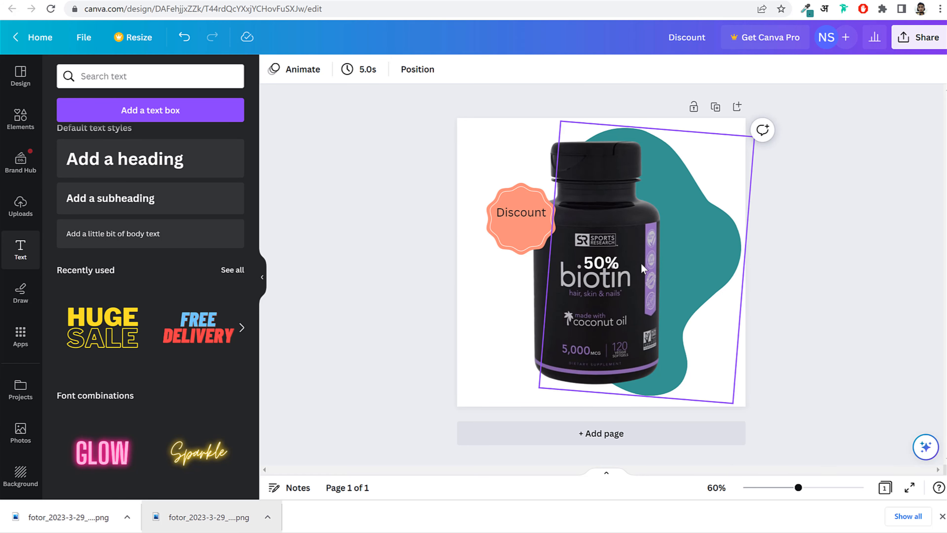
pyautogui.moveTo(610, 260); pyautogui.dragTo(597, 260)
pyautogui.hotkey('ctrl', 'z')
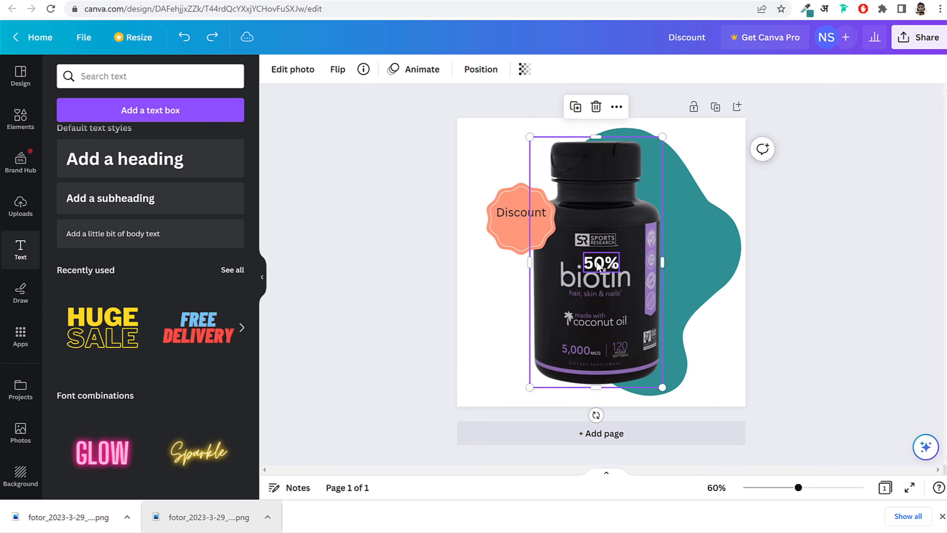
# - Move the 50% text beneath Discount on the badge and colour it black
pyautogui.click(780, 283)
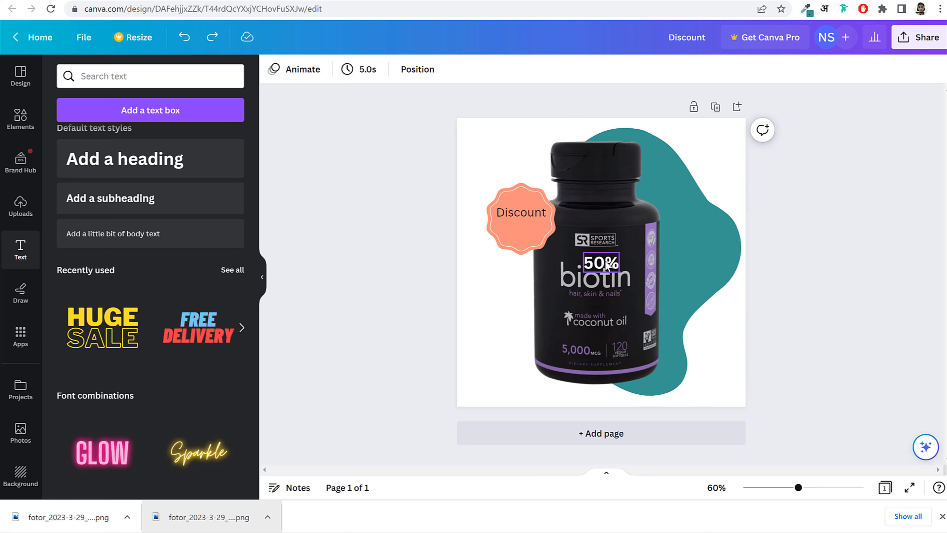
pyautogui.moveTo(593, 251); pyautogui.dragTo(513, 217)
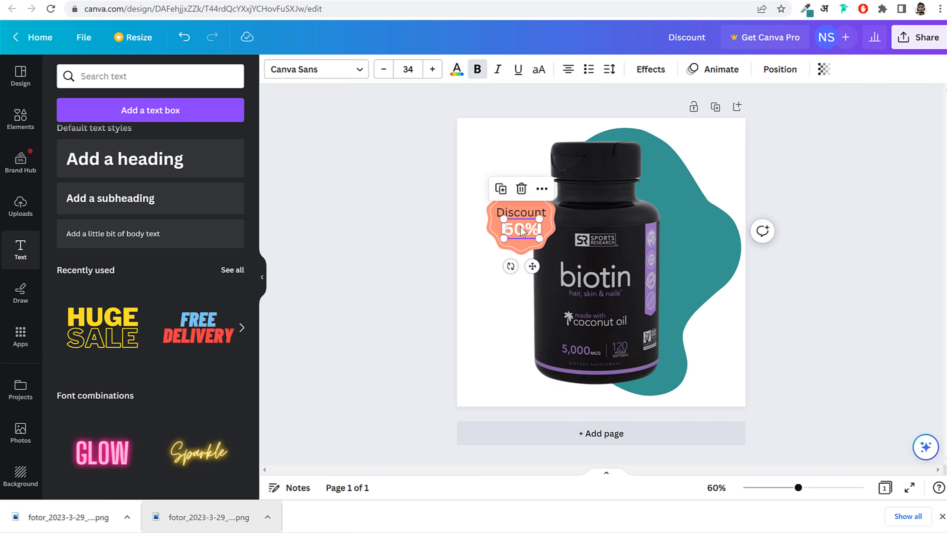
pyautogui.click(457, 69)
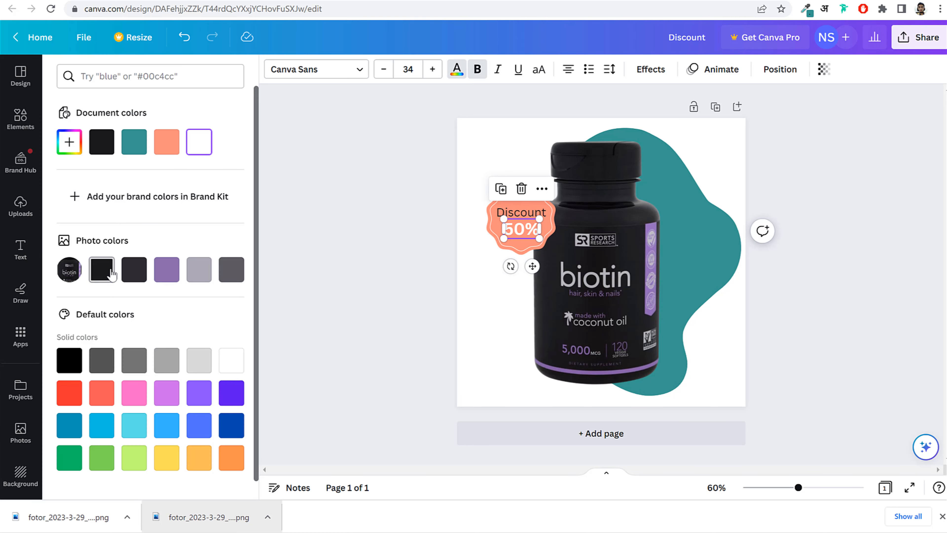
pyautogui.click(102, 269)
pyautogui.click(347, 236)
pyautogui.click(344, 230)
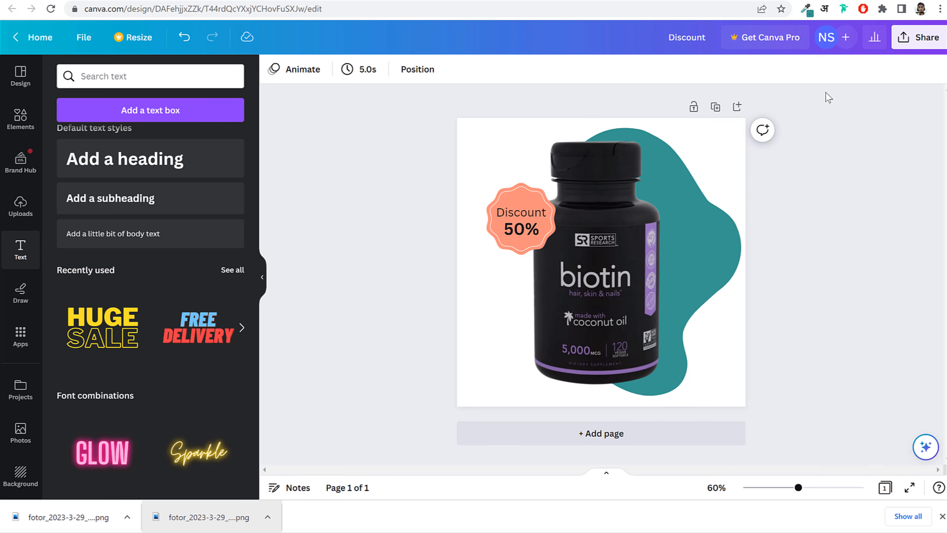
# - Download the design as a PNG and open the resulting Discount (3).png
pyautogui.click(919, 48)
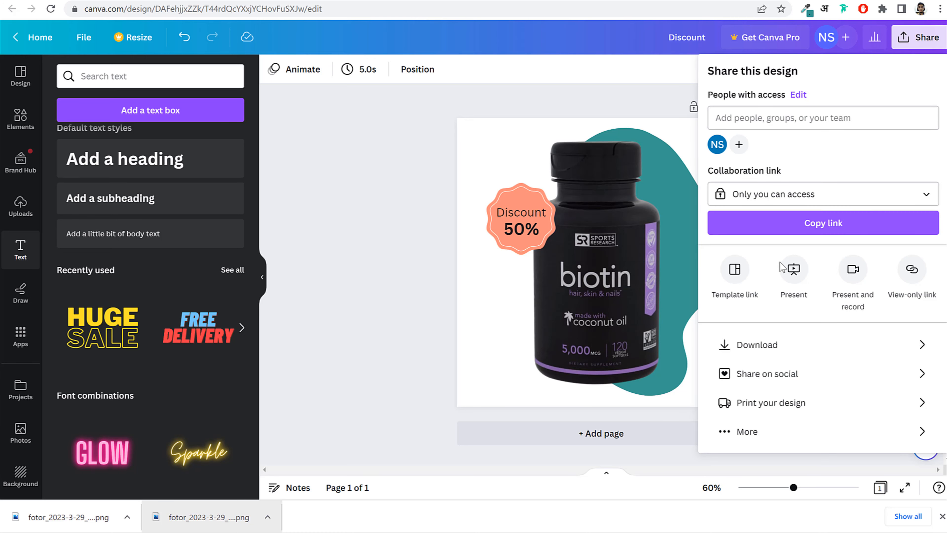
pyautogui.click(777, 343)
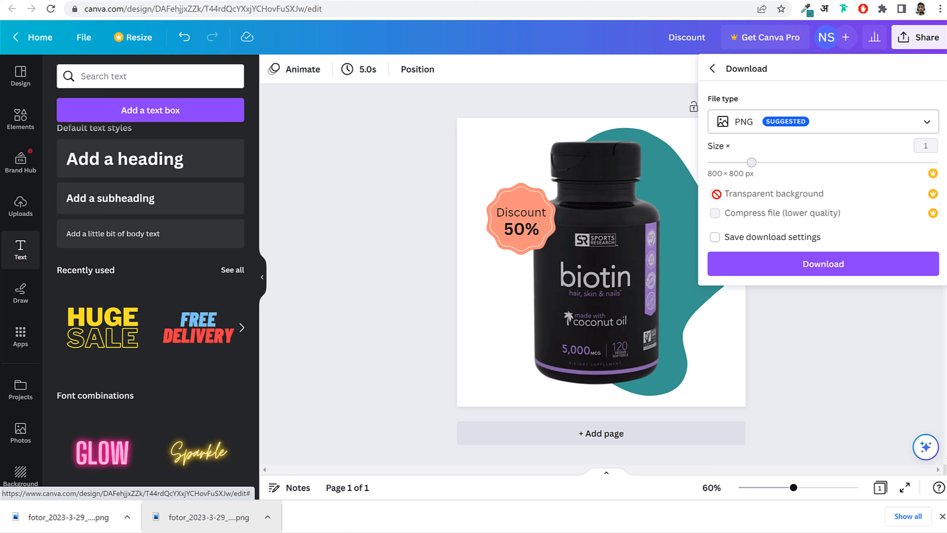
pyautogui.click(765, 270)
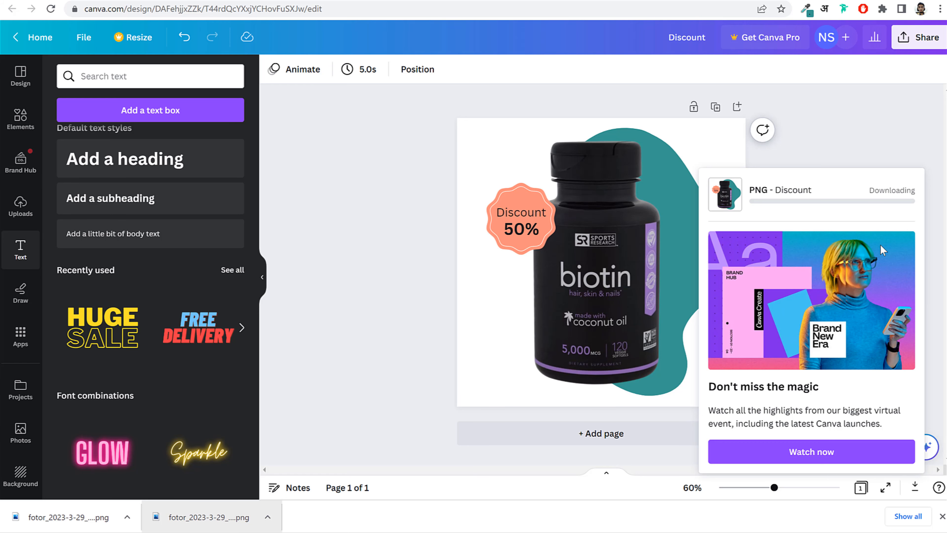
pyautogui.click(67, 519)
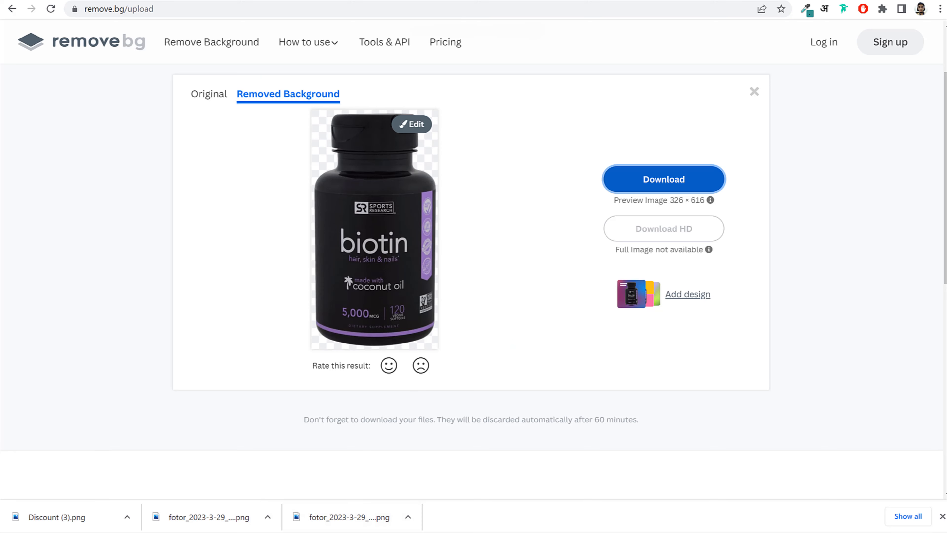
# - Upload Discount (3).png to remove.bg and download the background-free version
pyautogui.moveTo(56, 521); pyautogui.dragTo(272, 303)
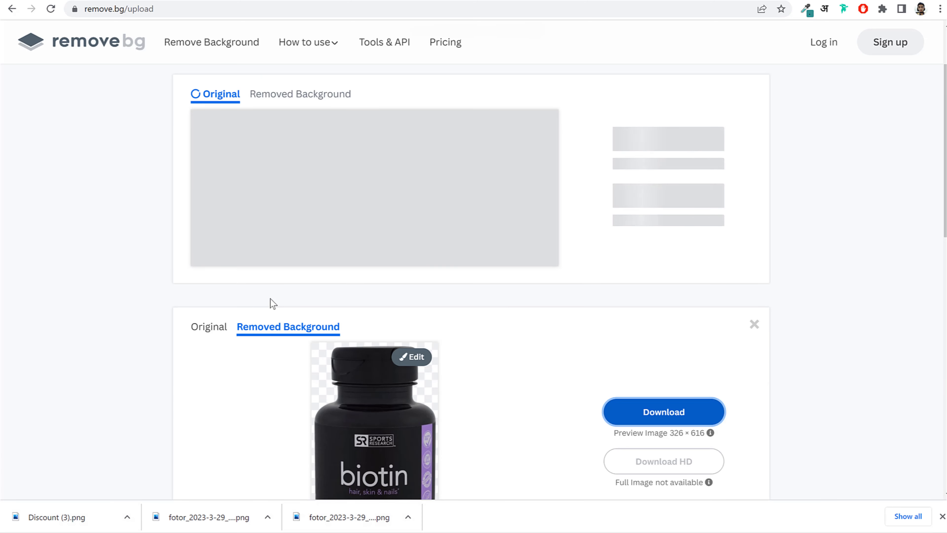
pyautogui.click(753, 325)
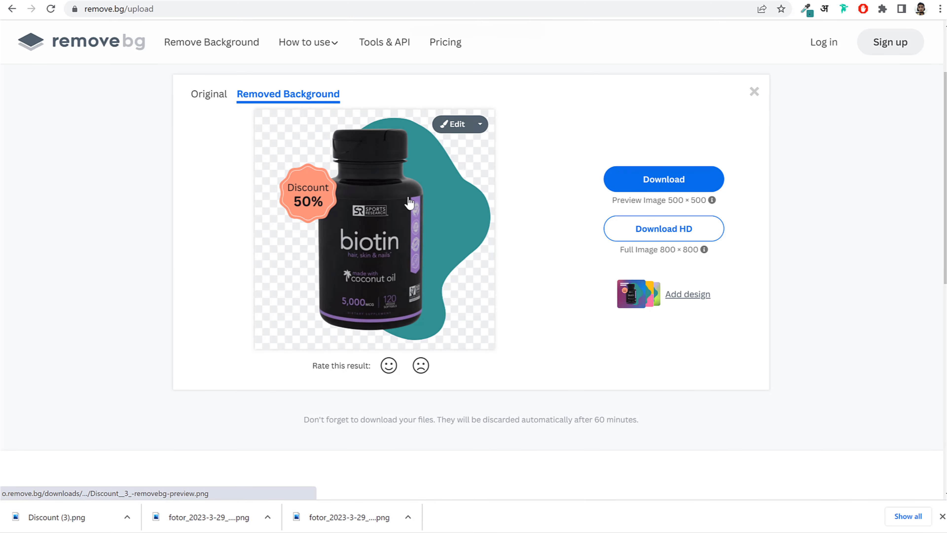
pyautogui.click(682, 181)
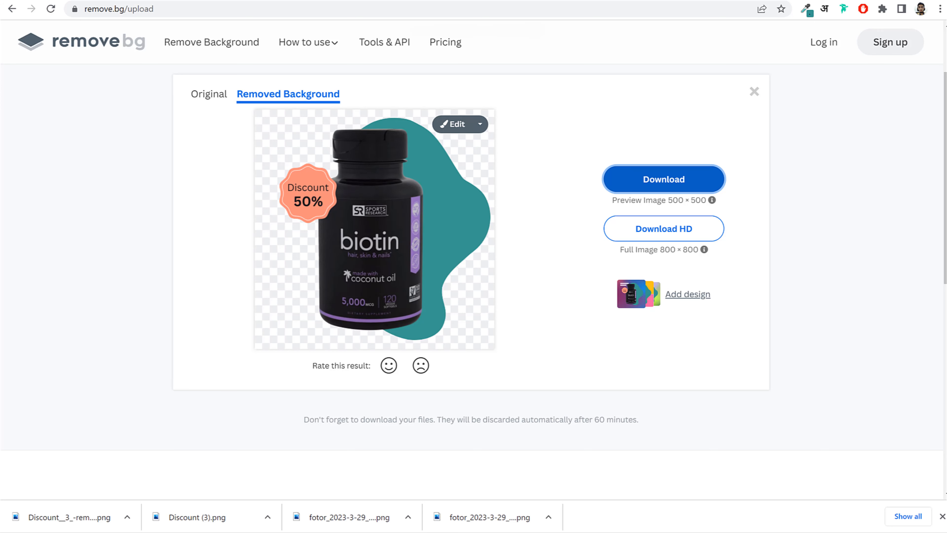
pyautogui.click(46, 0)
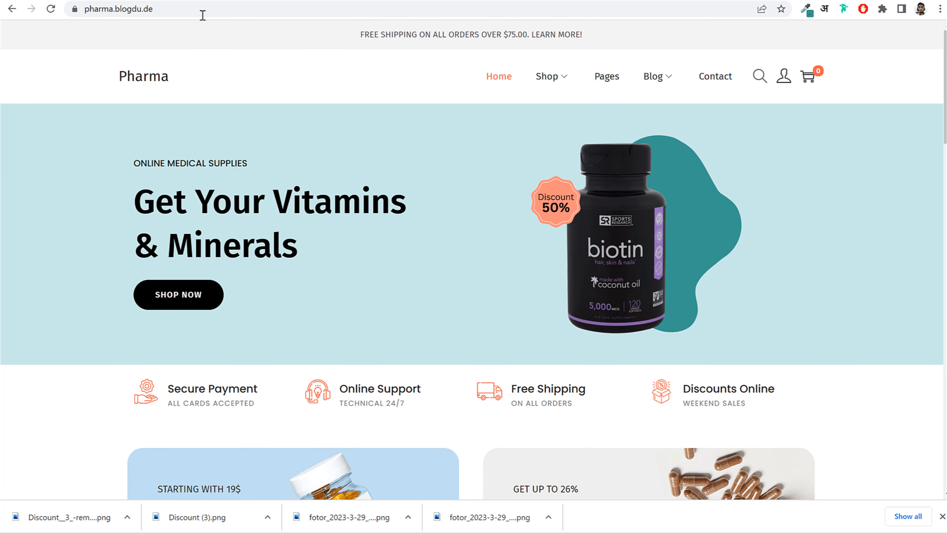
# - Drop an Image widget into the hero's right column and insert the uploaded Banner Image
pyautogui.click(231, 1)
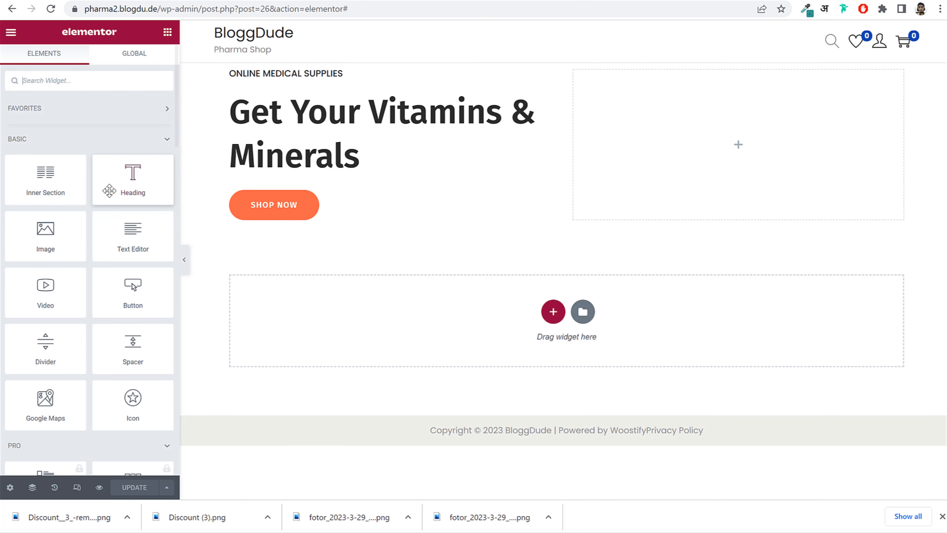
pyautogui.moveTo(63, 252); pyautogui.dragTo(753, 131)
pyautogui.click(142, 174)
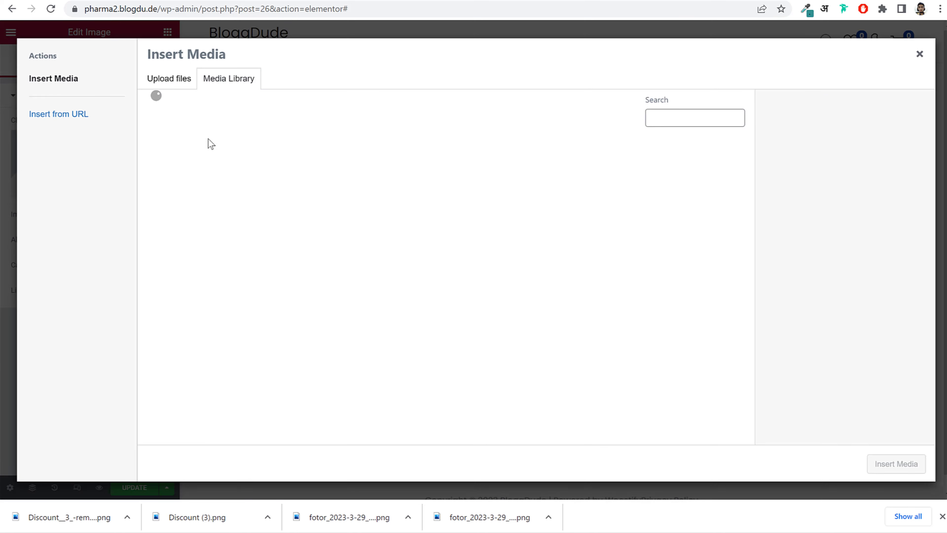
pyautogui.click(161, 85)
pyautogui.click(522, 250)
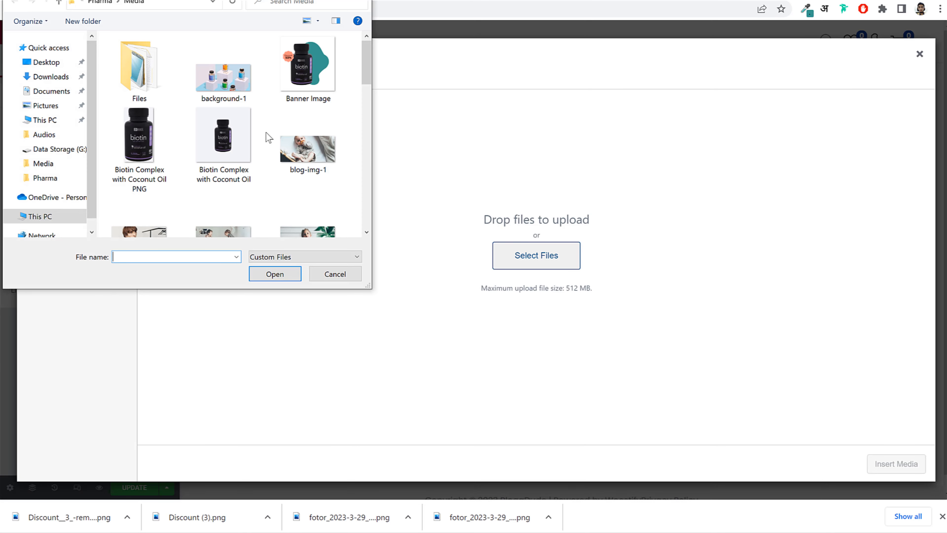
pyautogui.click(308, 66)
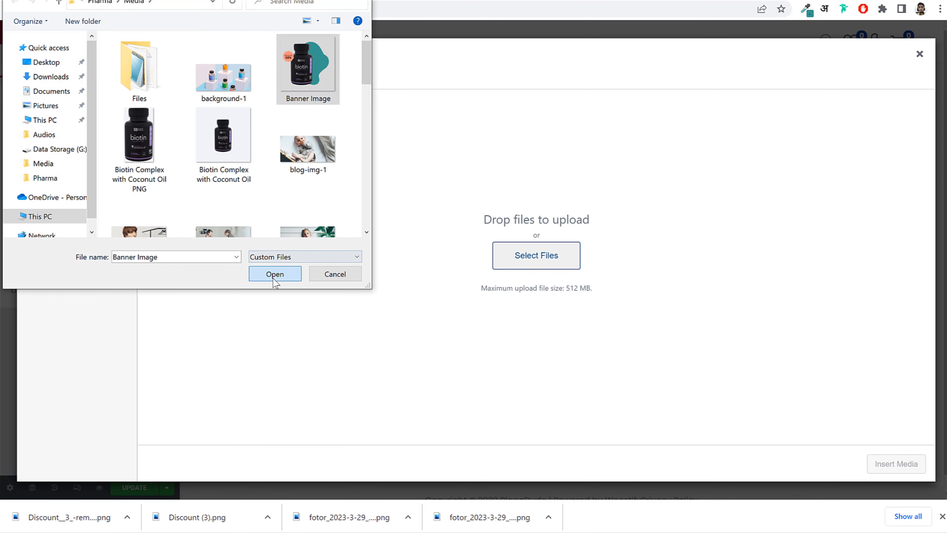
pyautogui.click(275, 274)
pyautogui.click(942, 516)
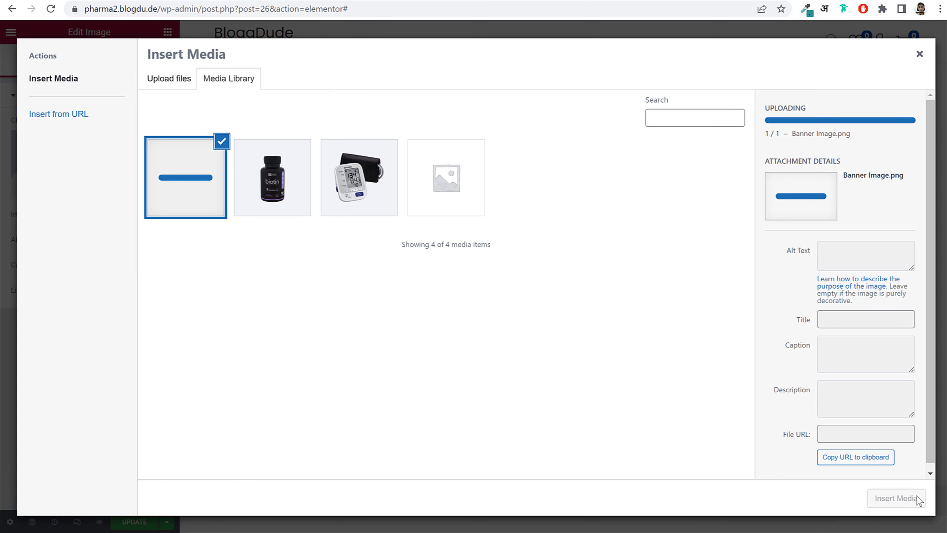
pyautogui.click(897, 499)
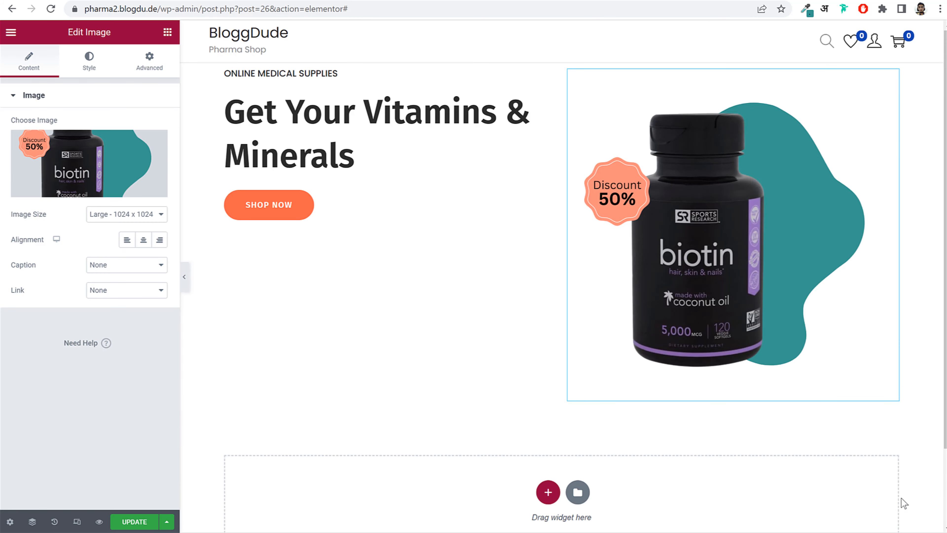
# - Set the image size to Full and its width to 75%
pyautogui.click(146, 215)
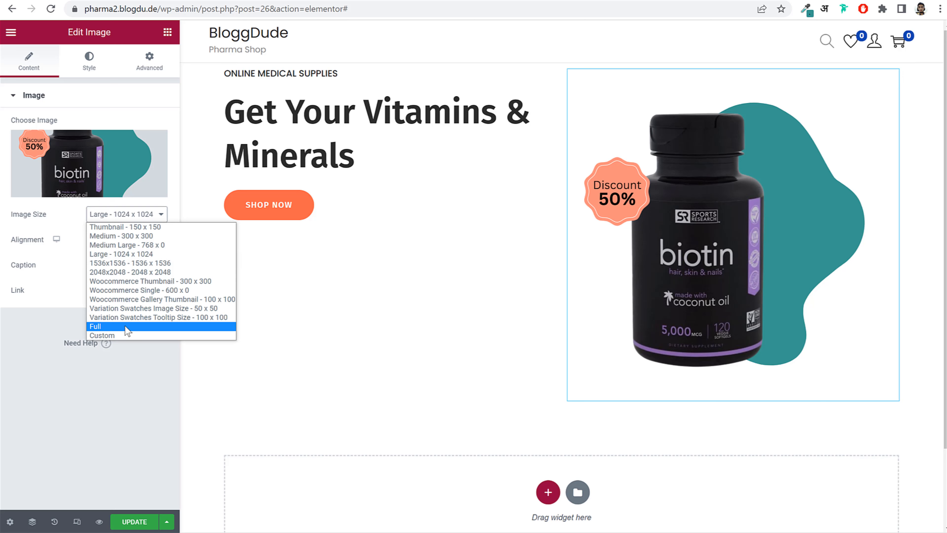
pyautogui.click(96, 326)
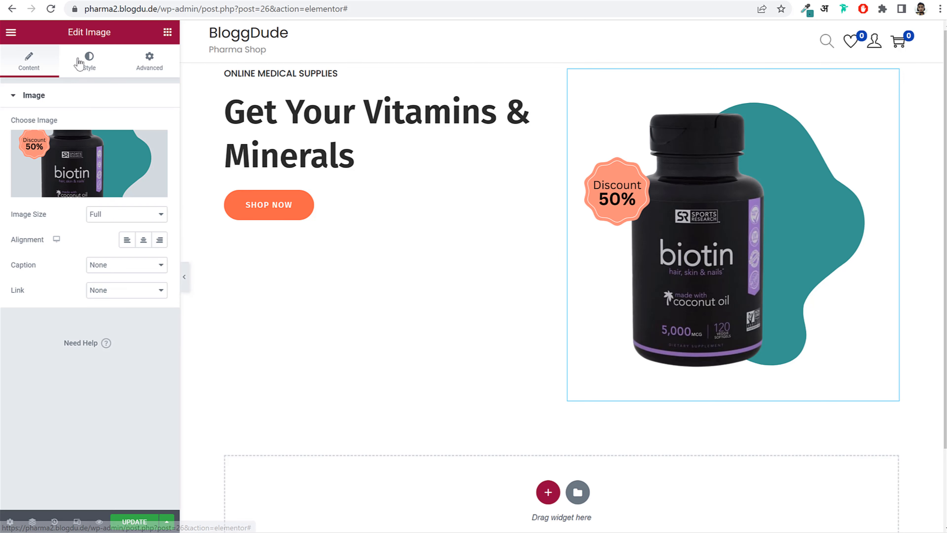
pyautogui.click(99, 75)
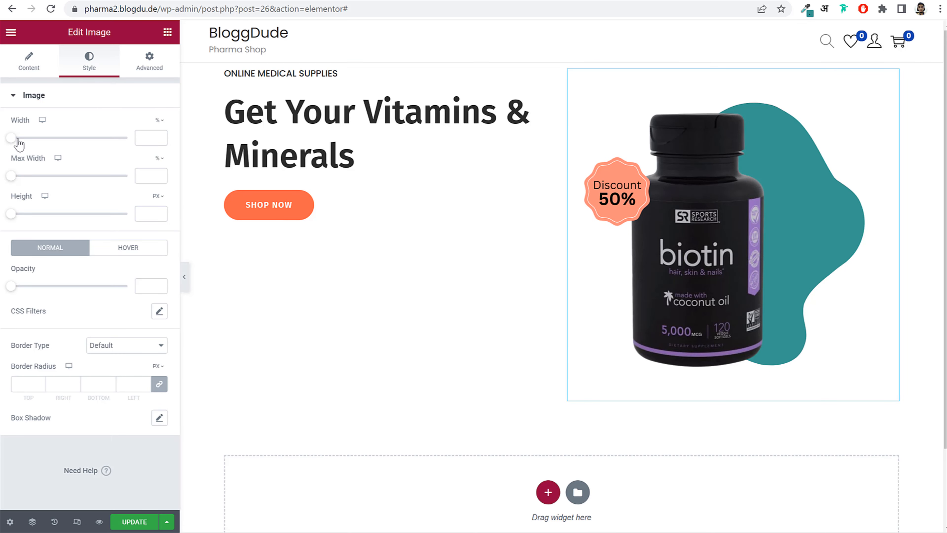
pyautogui.moveTo(11, 139); pyautogui.dragTo(102, 155)
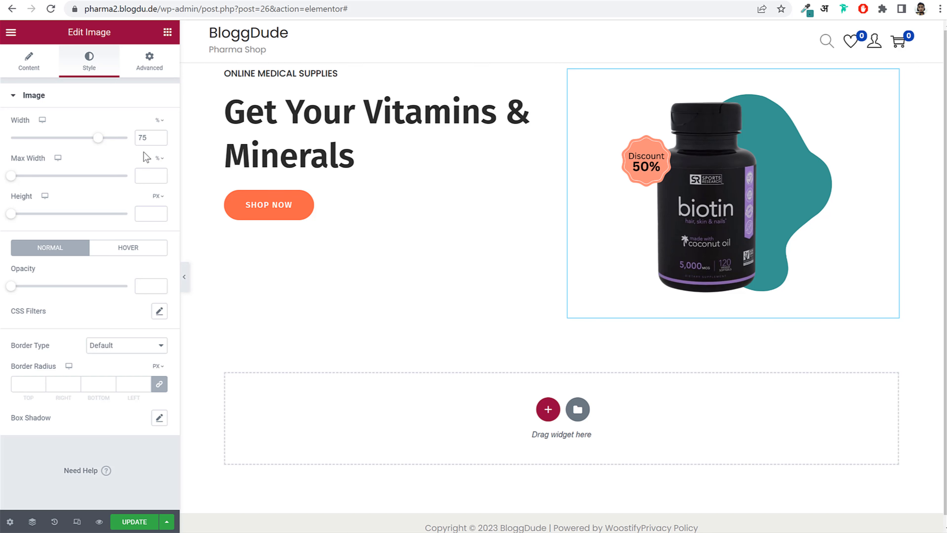
pyautogui.doubleClick(149, 140)
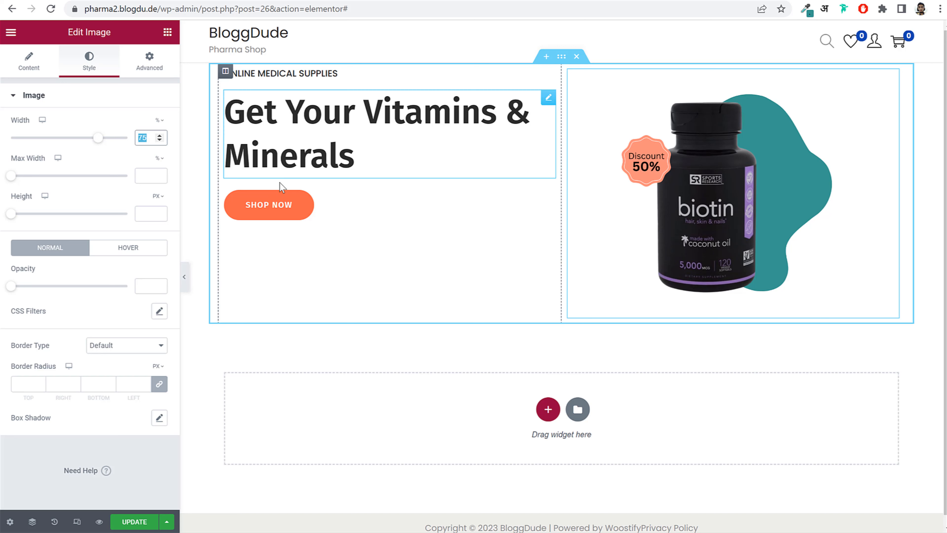
# - Centre the hero section's content vertically
pyautogui.click(563, 59)
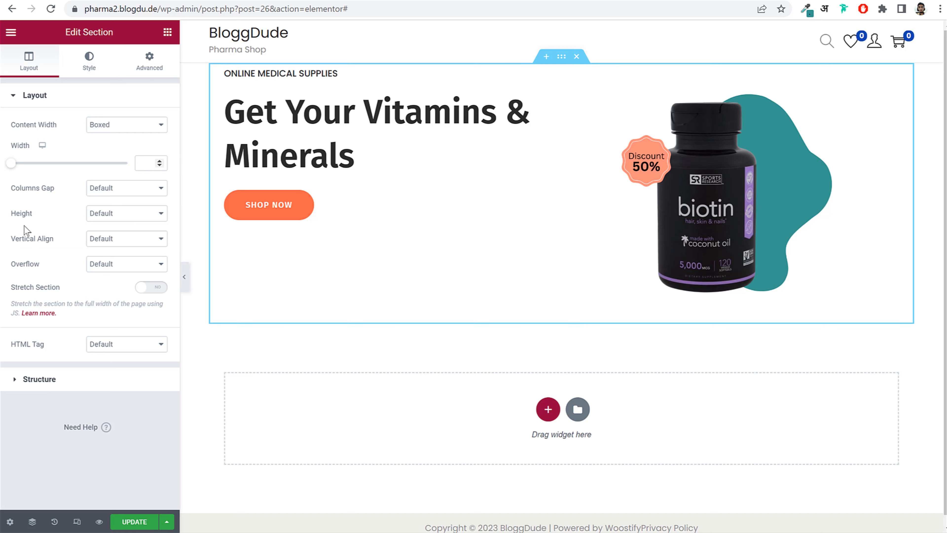
pyautogui.moveTo(22, 245); pyautogui.dragTo(58, 245)
pyautogui.click(109, 241)
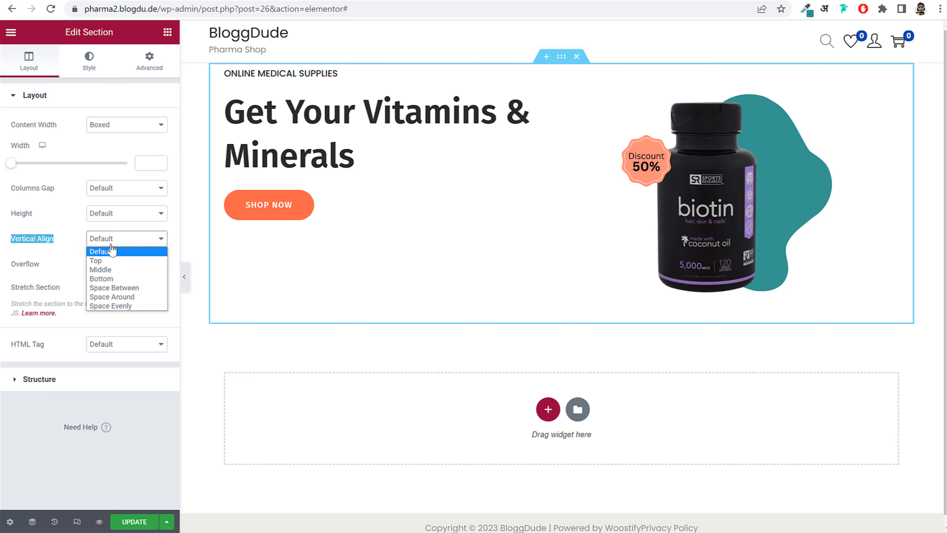
pyautogui.click(115, 269)
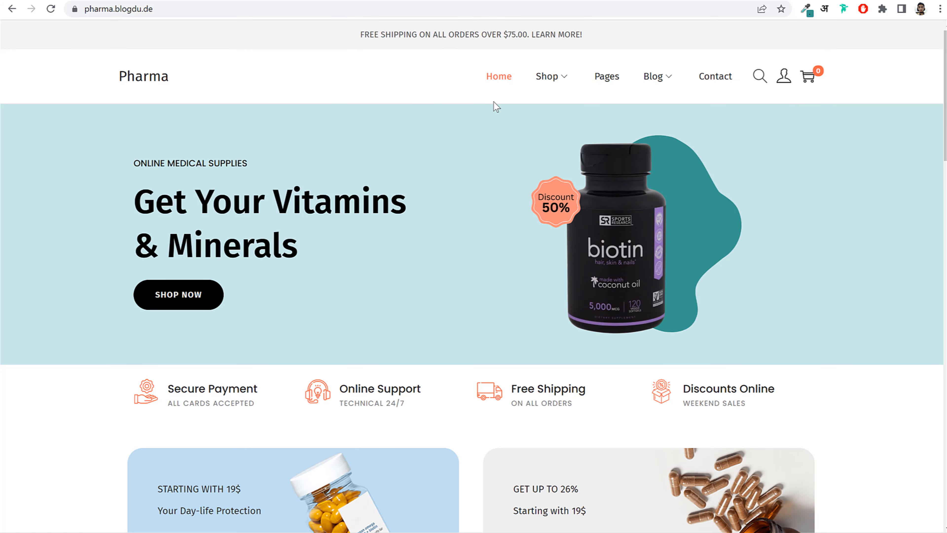
# - Give the hero section a classic #CAE9E8 light blue background copied from the demo
pyautogui.click(807, 9)
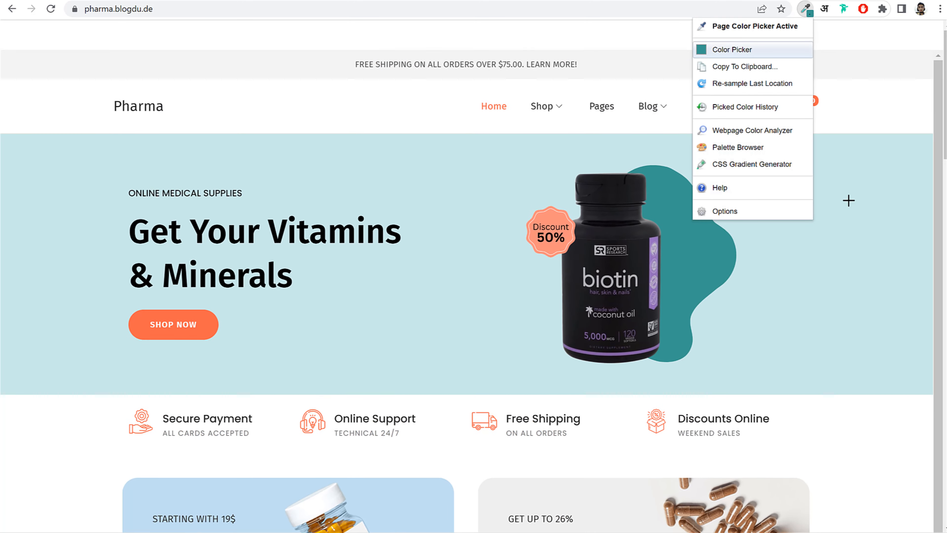
pyautogui.click(853, 191)
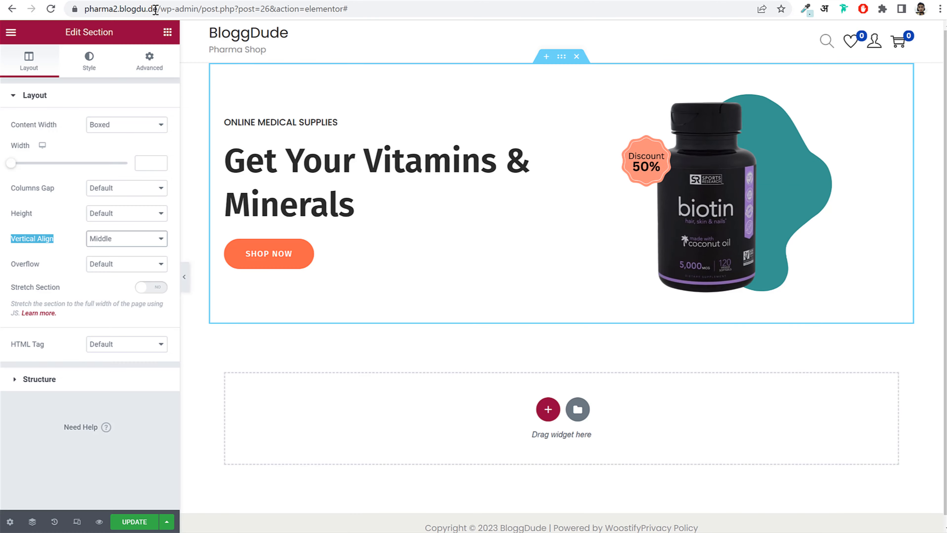
pyautogui.click(90, 68)
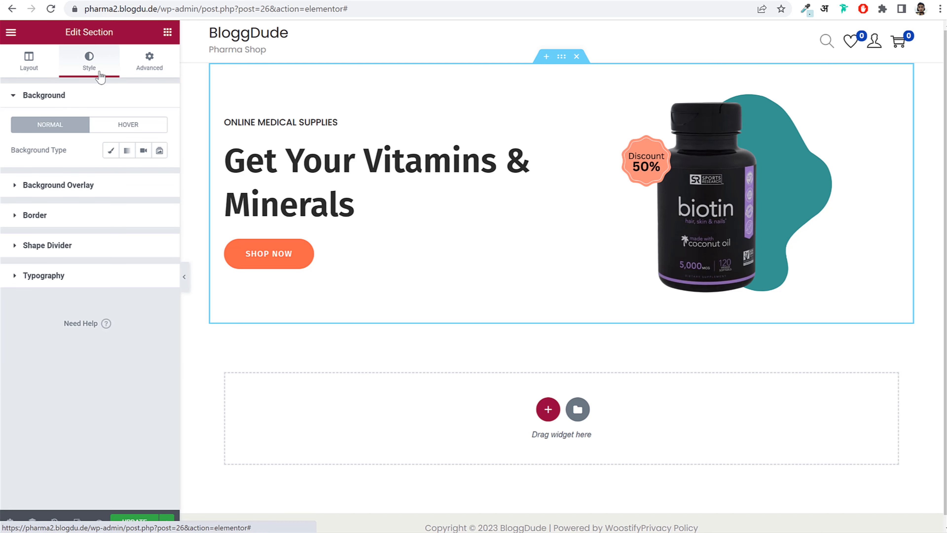
pyautogui.click(110, 152)
pyautogui.click(160, 176)
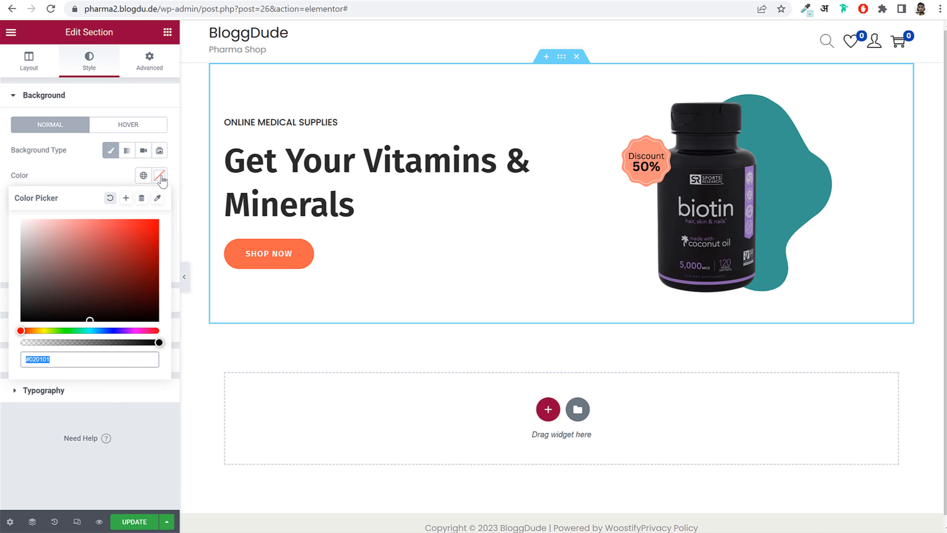
pyautogui.hotkey('ctrl', 'v')
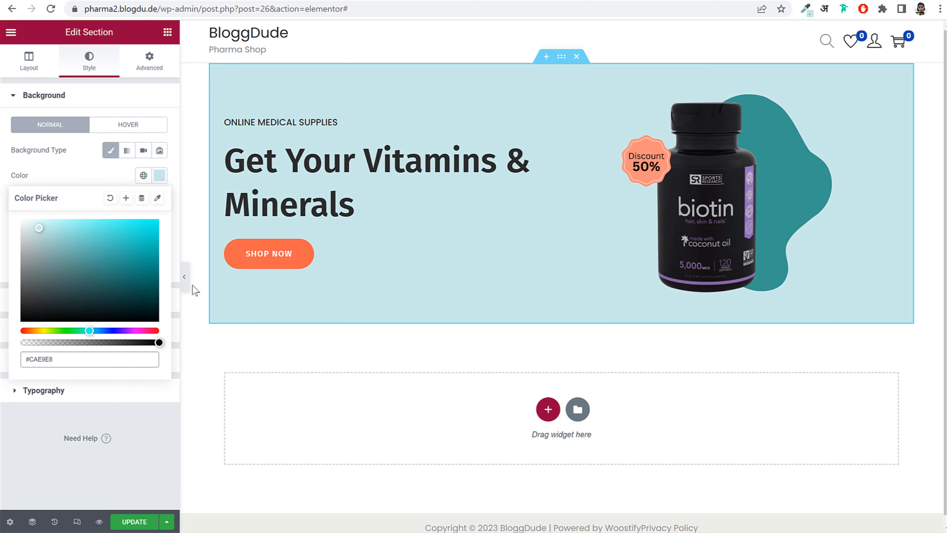
pyautogui.click(183, 285)
pyautogui.click(183, 282)
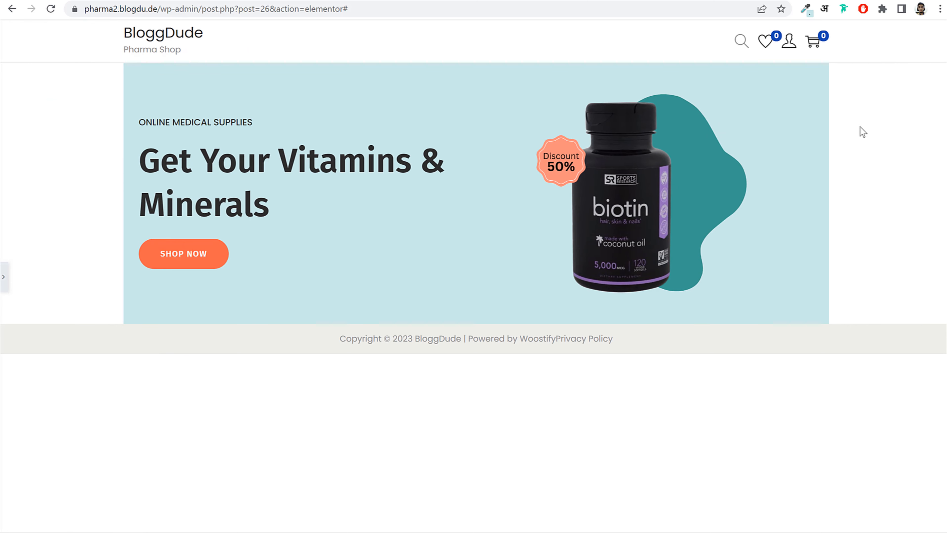
# - Stretch the hero section to full page width
pyautogui.click(3, 278)
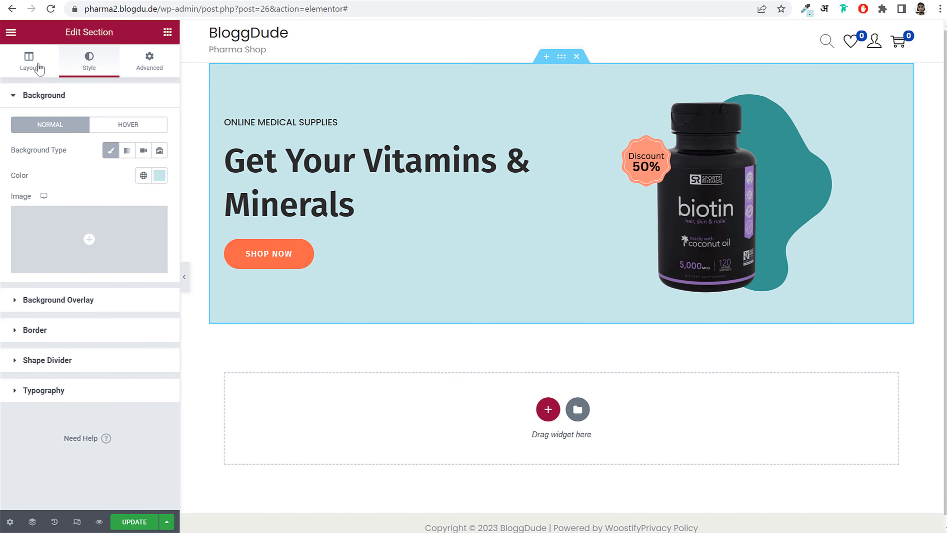
pyautogui.click(37, 68)
pyautogui.moveTo(11, 286); pyautogui.dragTo(67, 293)
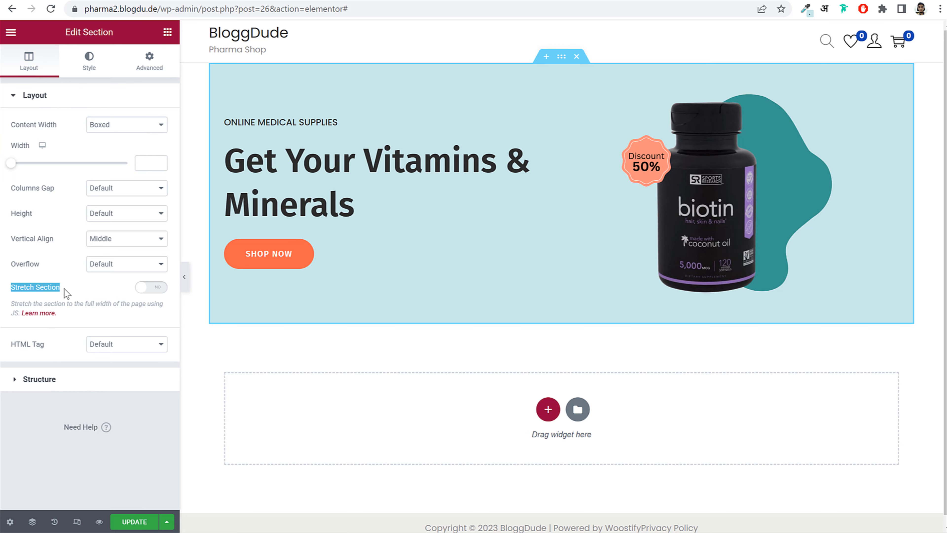
pyautogui.click(142, 293)
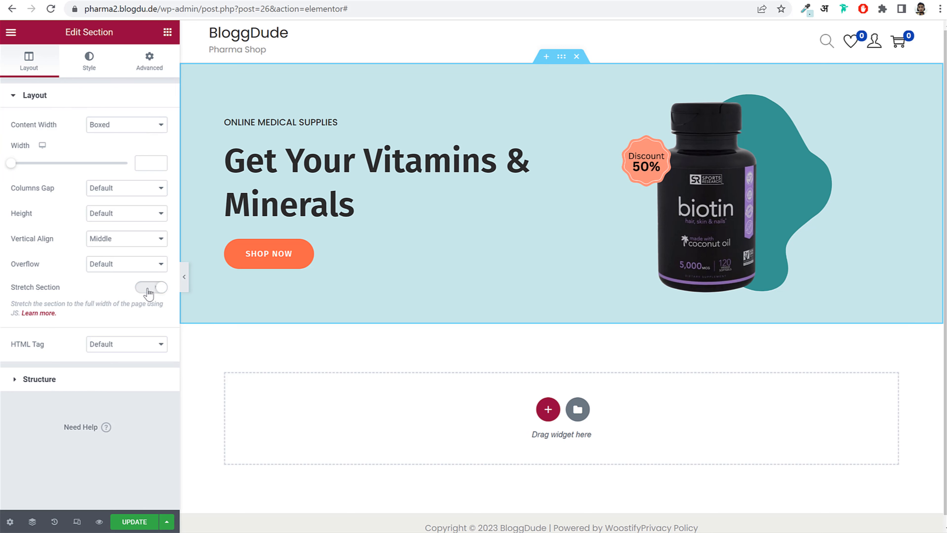
pyautogui.click(184, 276)
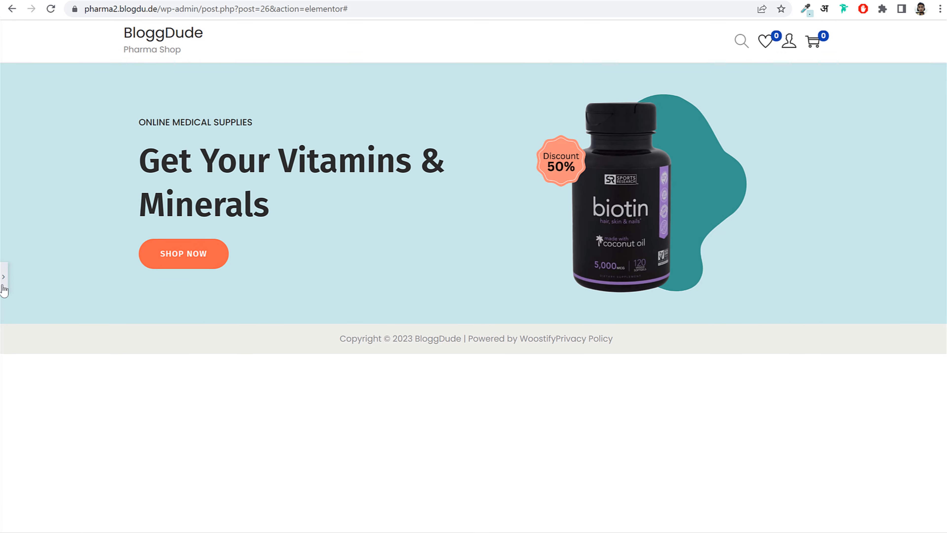
pyautogui.click(3, 284)
# - Save the page and reload the pharma demo site for comparison
pyautogui.click(136, 523)
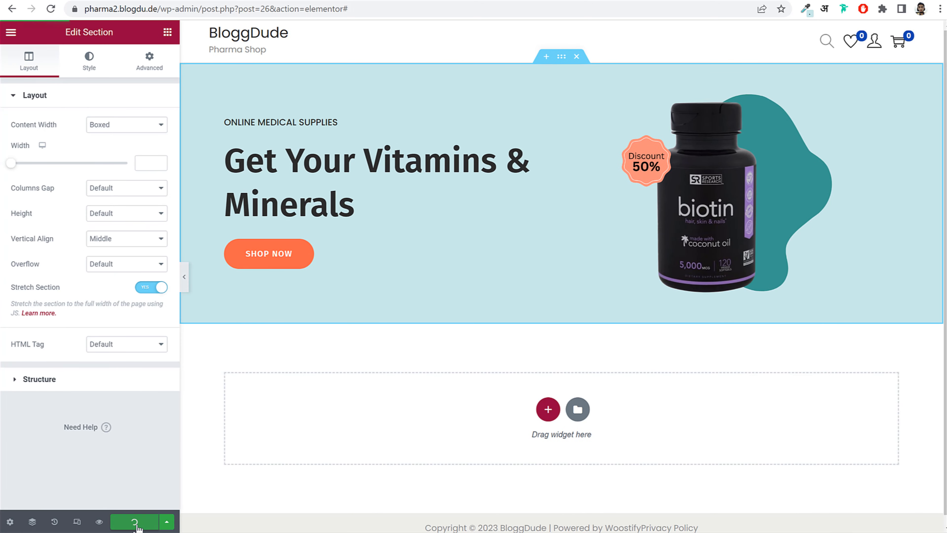
pyautogui.click(87, 1)
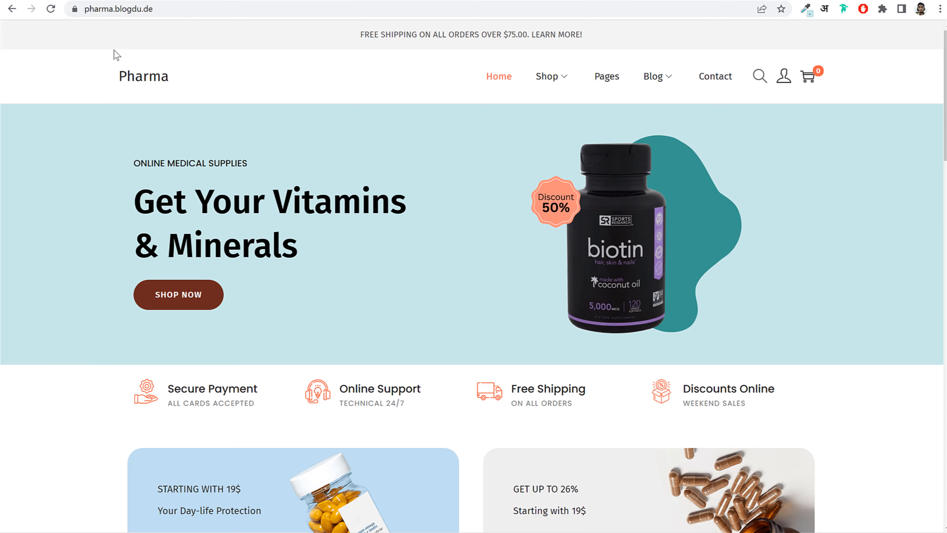
pyautogui.click(50, 9)
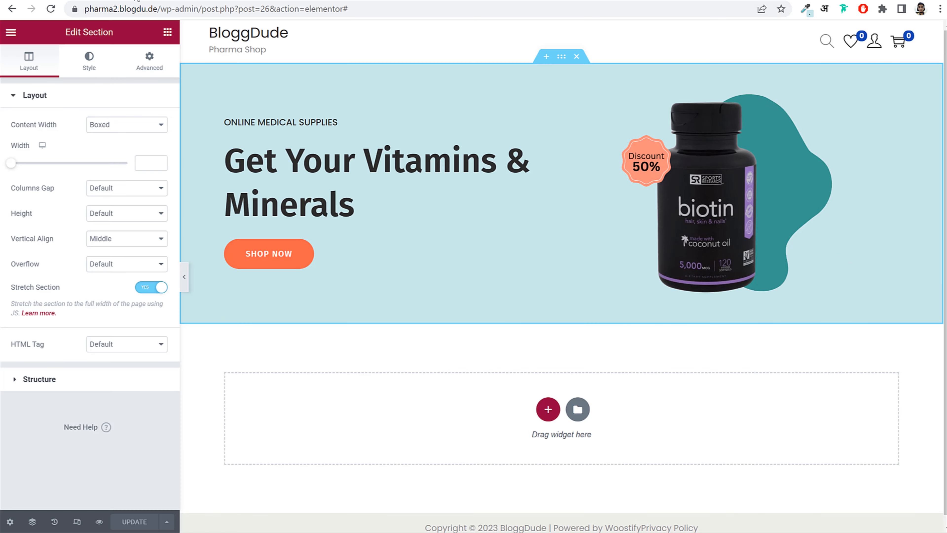
pyautogui.click(278, 115)
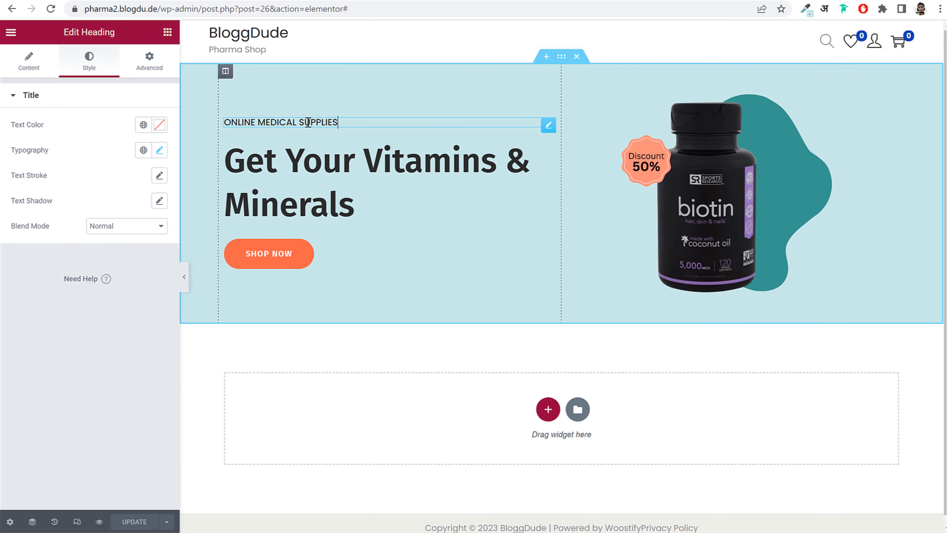
# - Give ONLINE MEDICAL SUPPLIES a Fade In Down entrance with a 100 ms delay
pyautogui.click(148, 62)
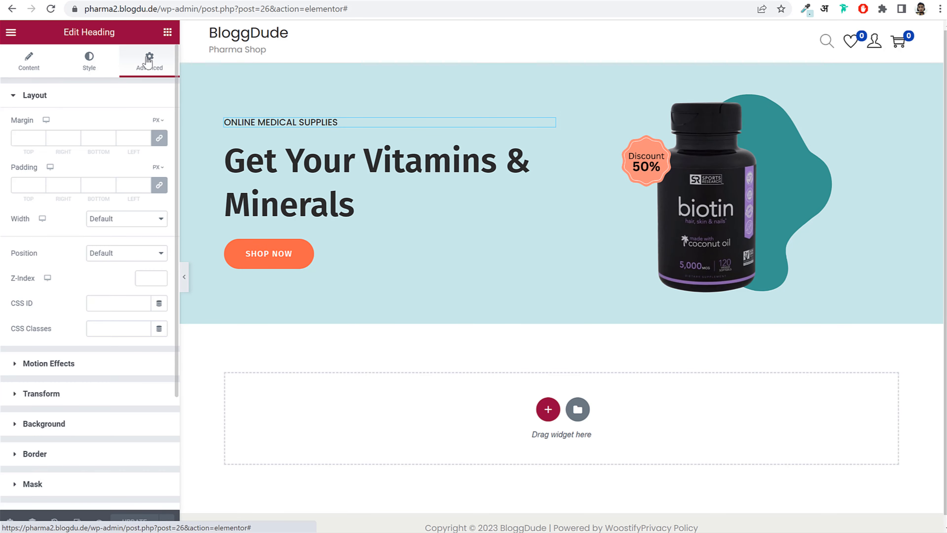
pyautogui.click(67, 364)
pyautogui.click(76, 169)
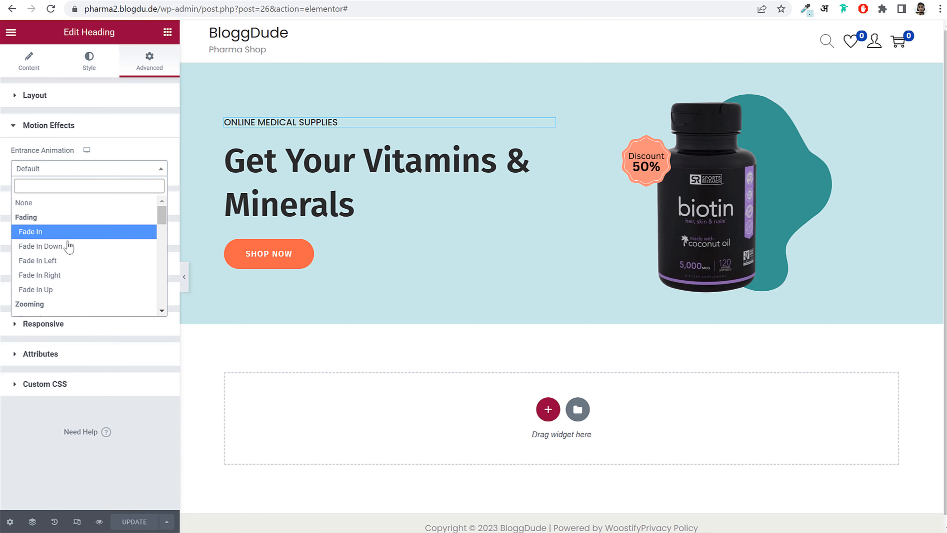
pyautogui.click(75, 251)
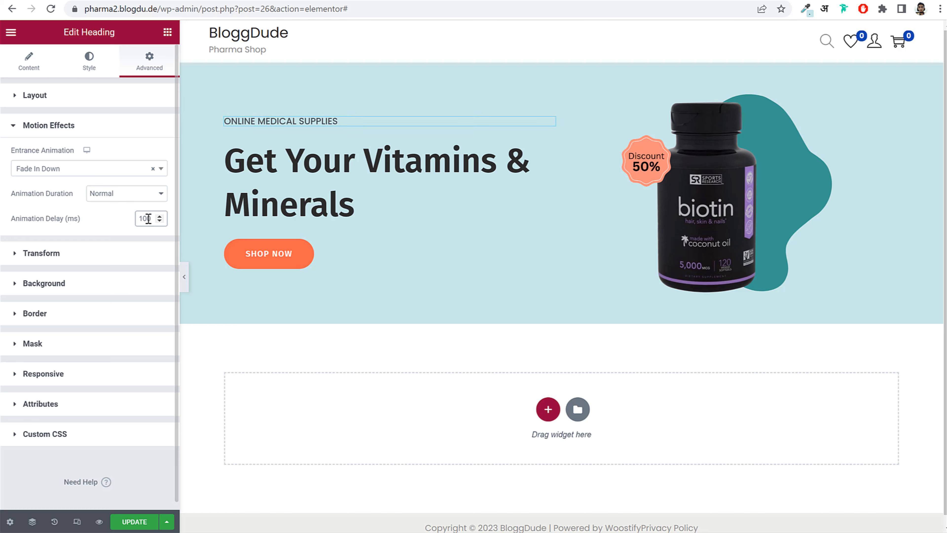
pyautogui.click(159, 216)
# - Give the Get Your Vitamins & Minerals heading a Fade In Left entrance with 300 ms delay
pyautogui.click(285, 176)
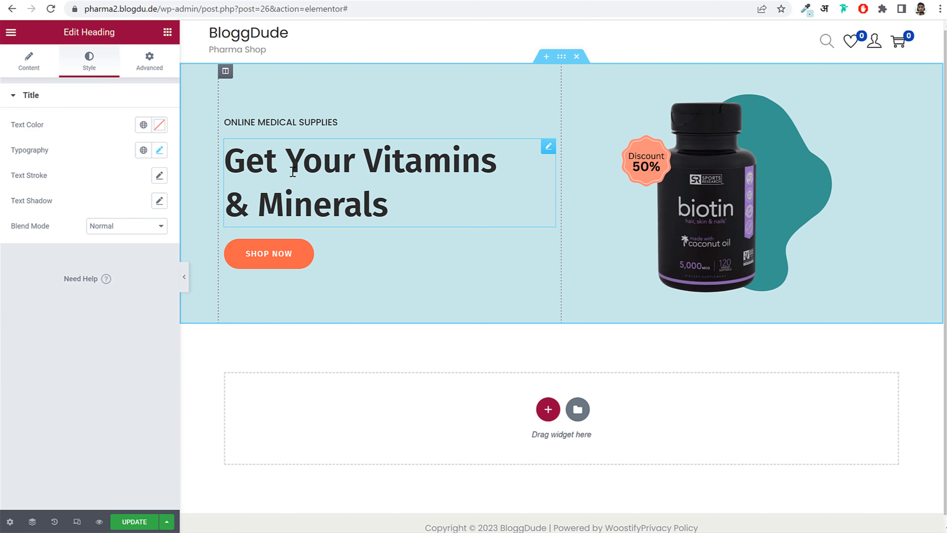
pyautogui.click(149, 61)
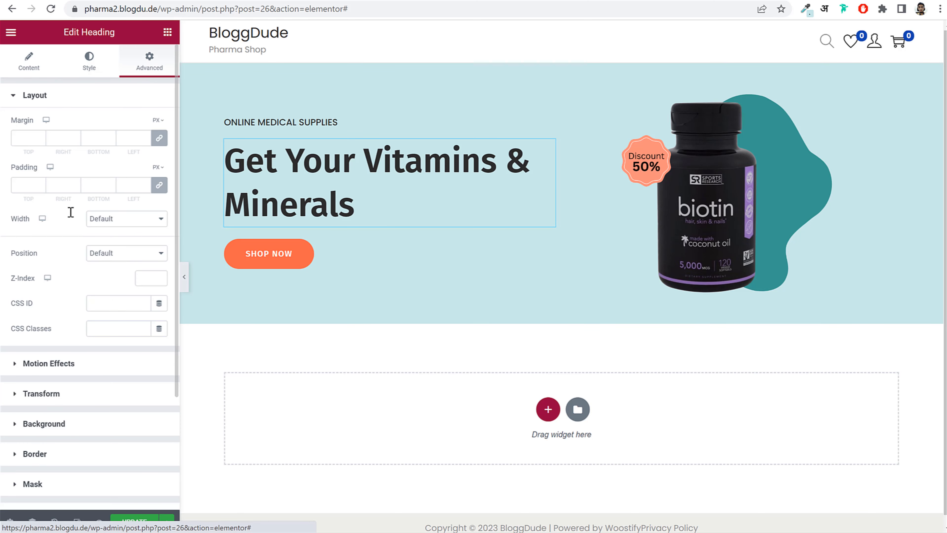
pyautogui.click(50, 364)
pyautogui.click(90, 172)
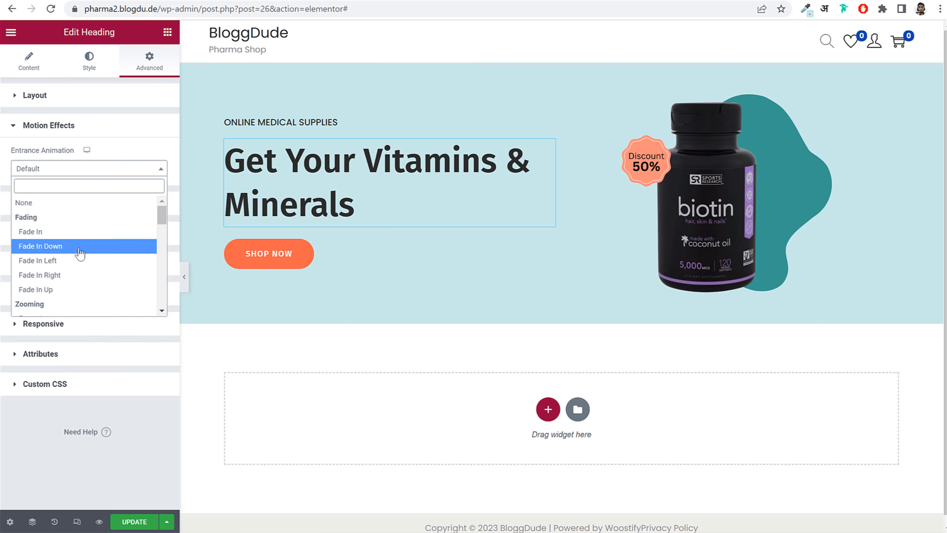
pyautogui.click(74, 261)
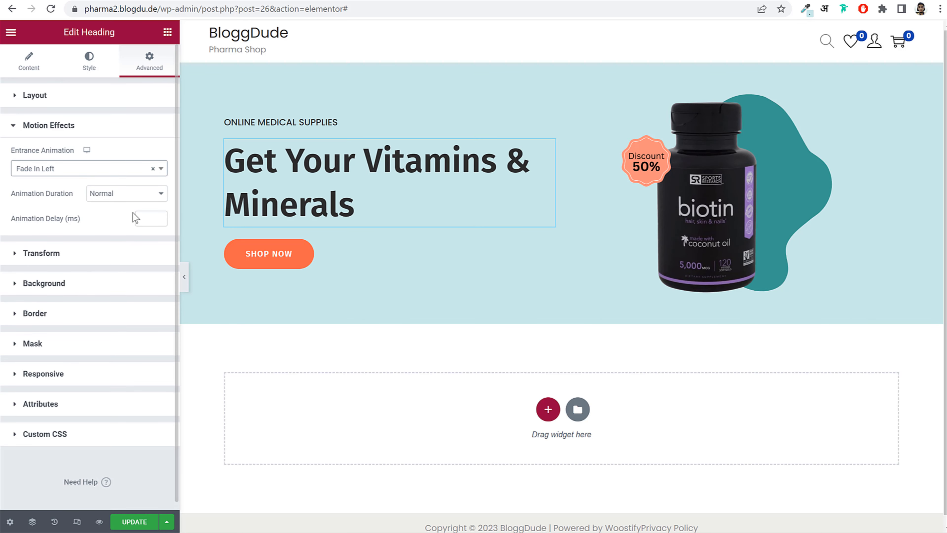
pyautogui.click(138, 216)
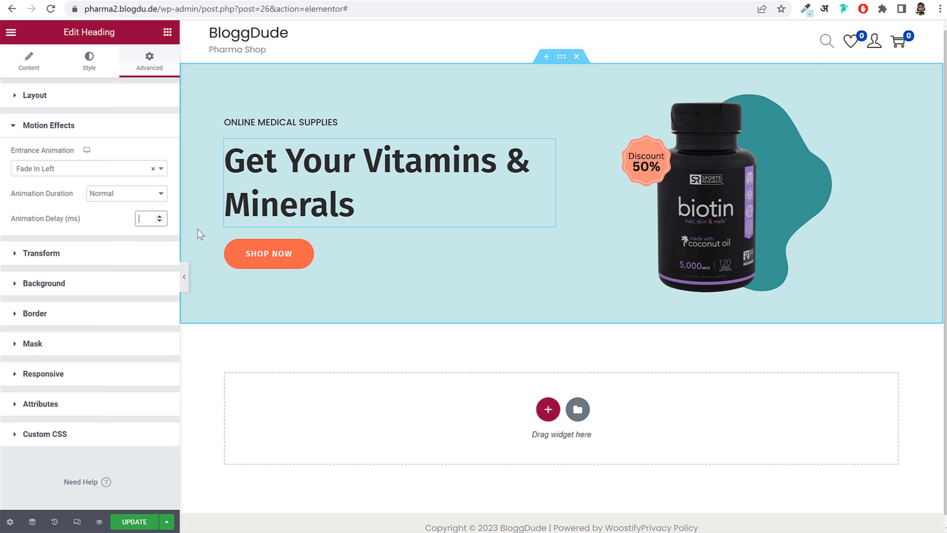
pyautogui.write('300')
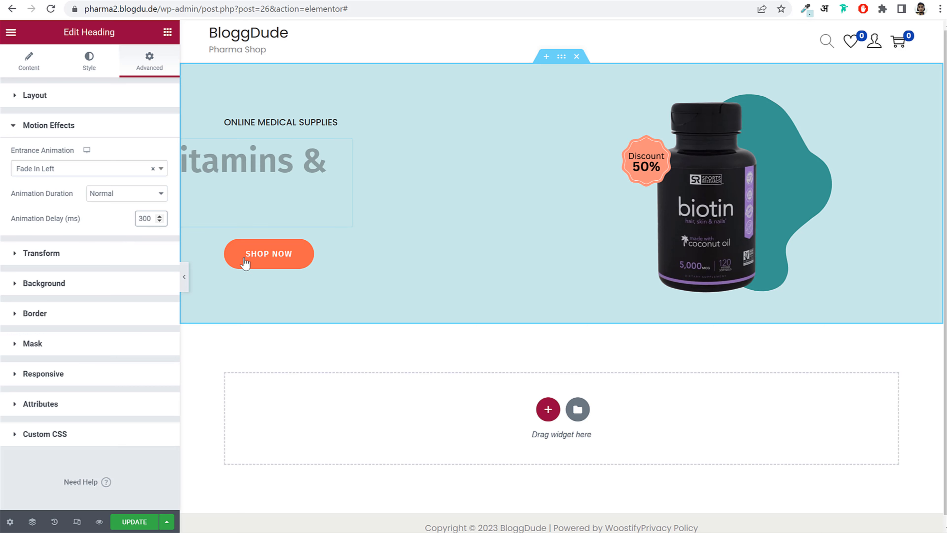
pyautogui.click(263, 264)
pyautogui.click(151, 62)
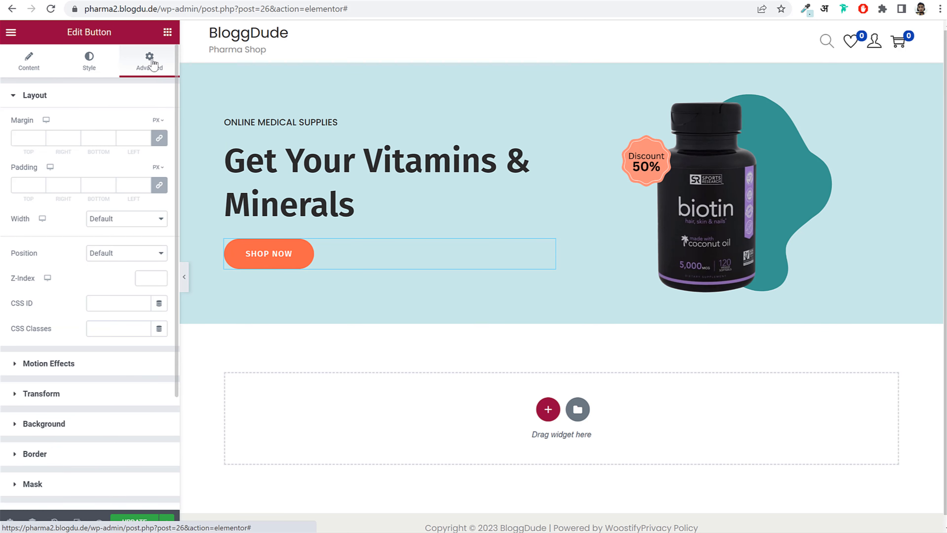
# - Give the SHOP NOW button a Fade In Up entrance with a 100 ms delay
pyautogui.click(86, 361)
pyautogui.click(106, 170)
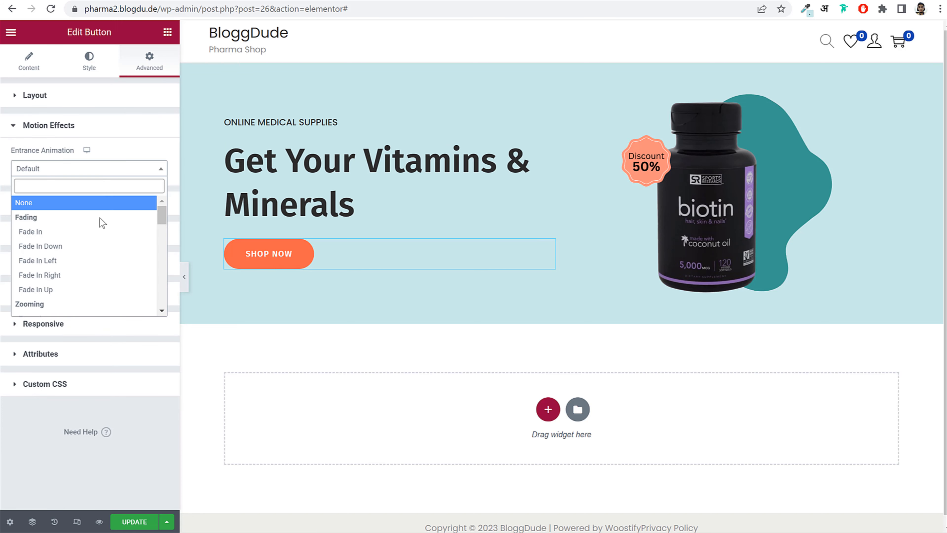
pyautogui.click(85, 290)
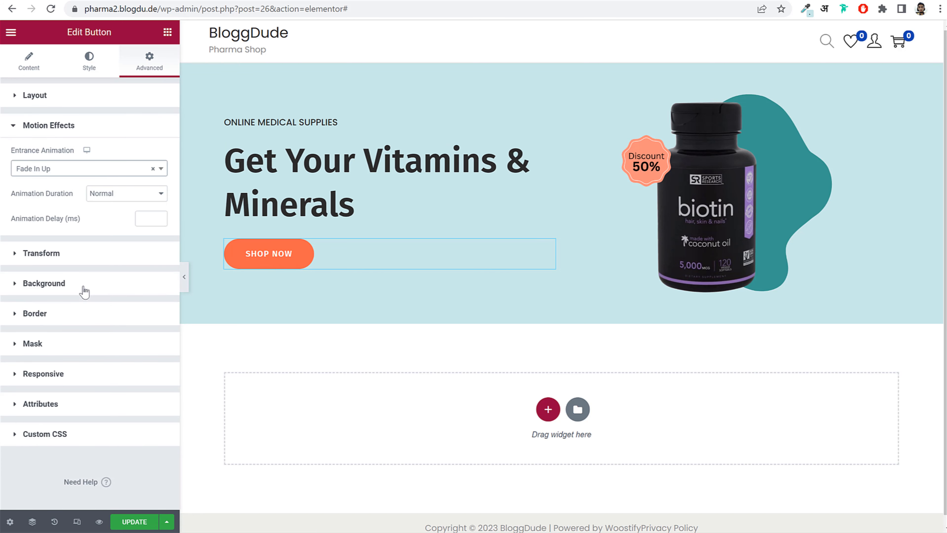
pyautogui.click(146, 220)
pyautogui.write('100')
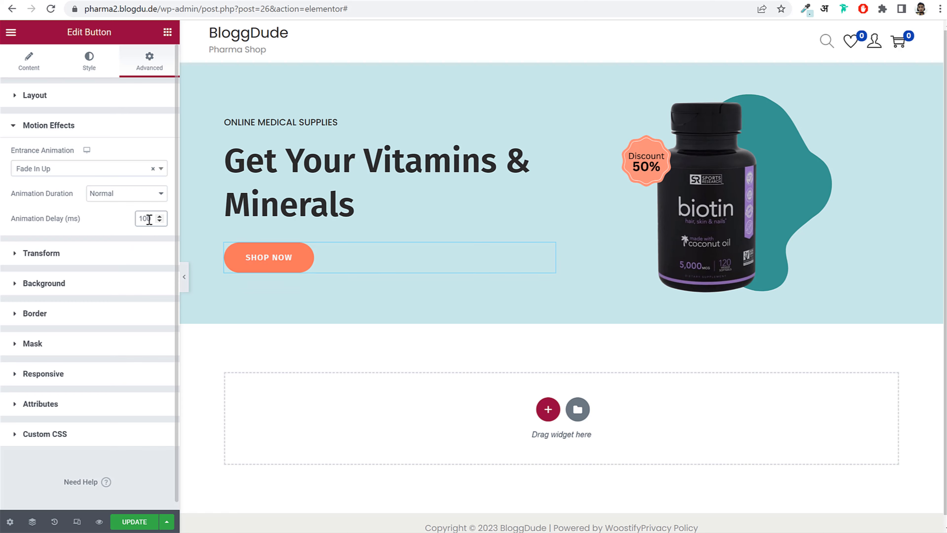
# - Try Bounce In, Slide In Left and Pulse entrance animations on the biotin image
pyautogui.click(711, 188)
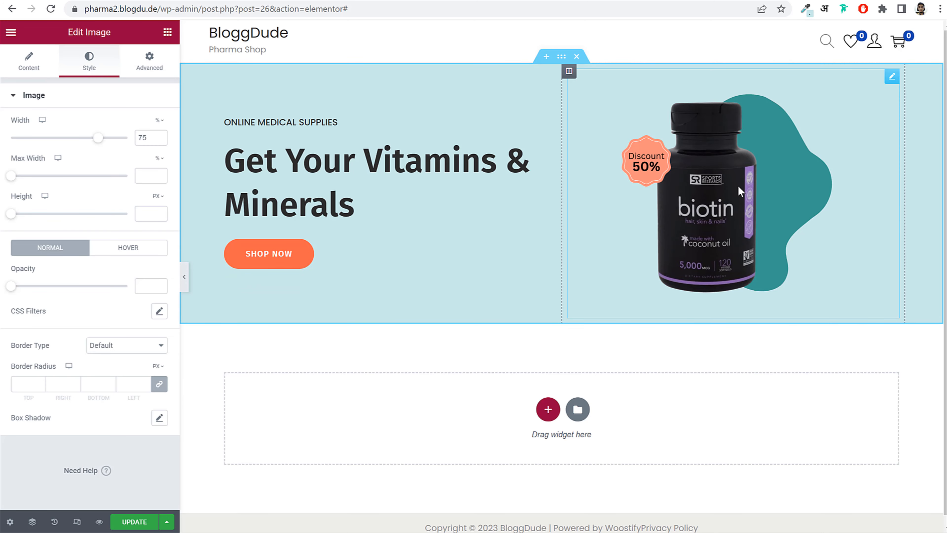
pyautogui.click(149, 64)
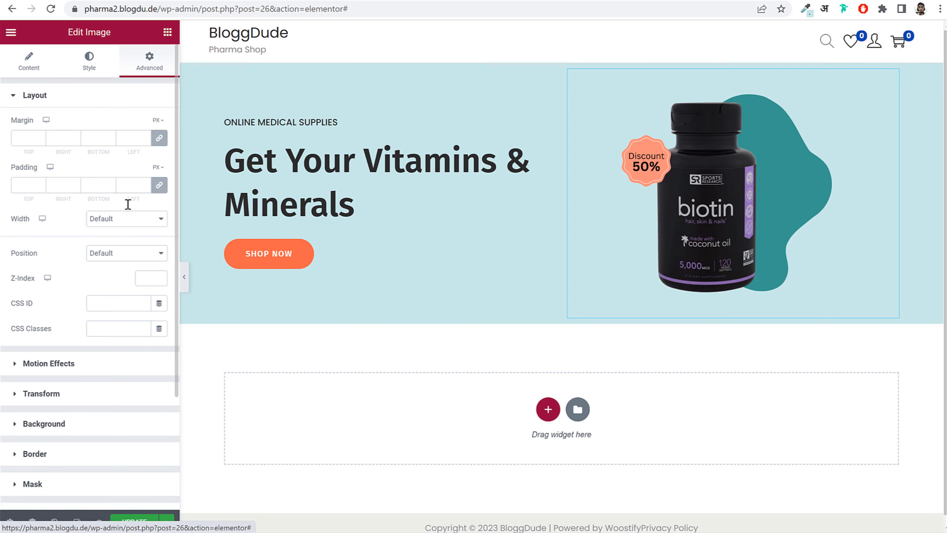
pyautogui.click(49, 364)
pyautogui.click(87, 171)
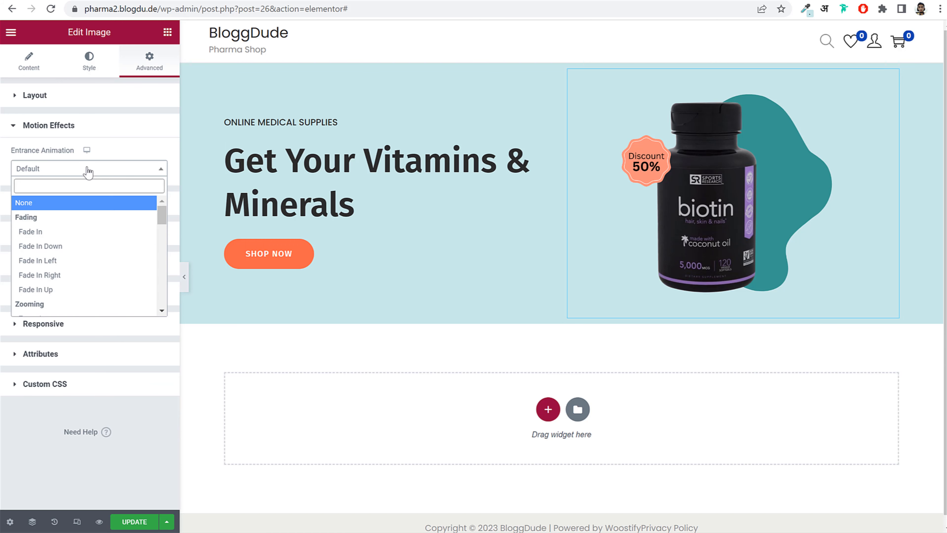
pyautogui.scroll(-3, 85, 268)
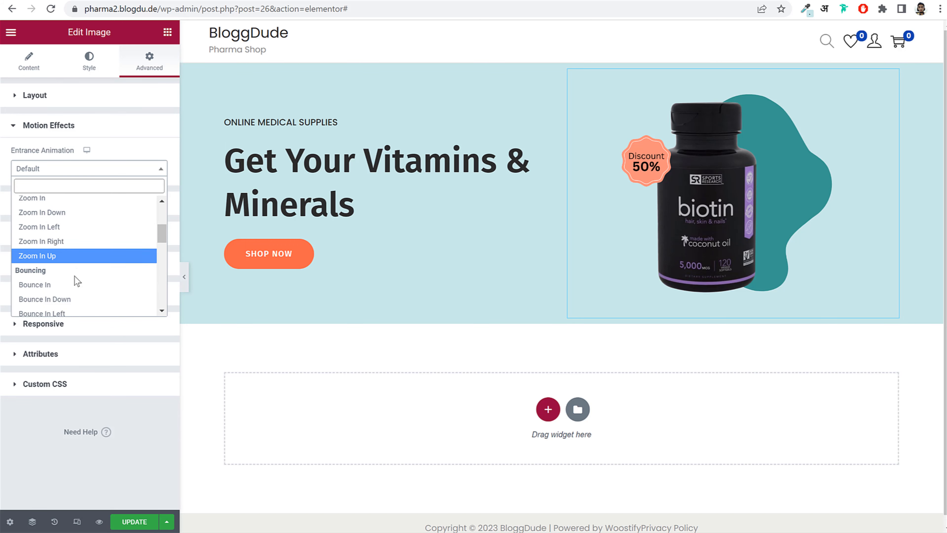
pyautogui.click(73, 286)
pyautogui.click(97, 168)
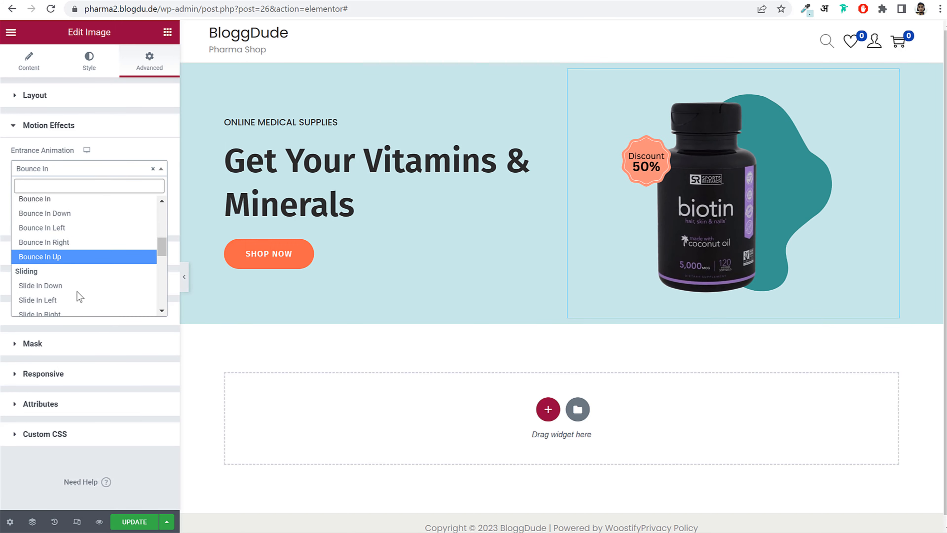
pyautogui.click(77, 299)
pyautogui.click(74, 171)
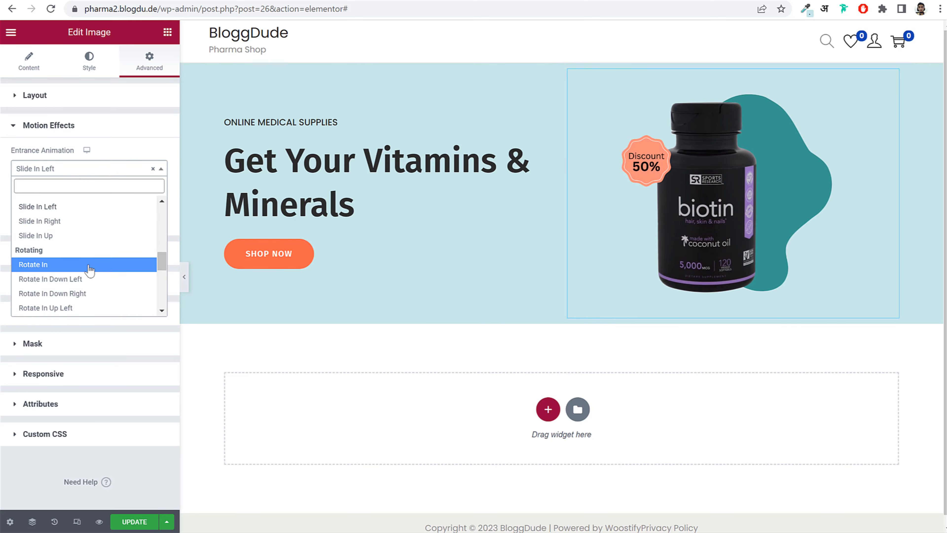
pyautogui.scroll(-3, 79, 272)
pyautogui.click(80, 273)
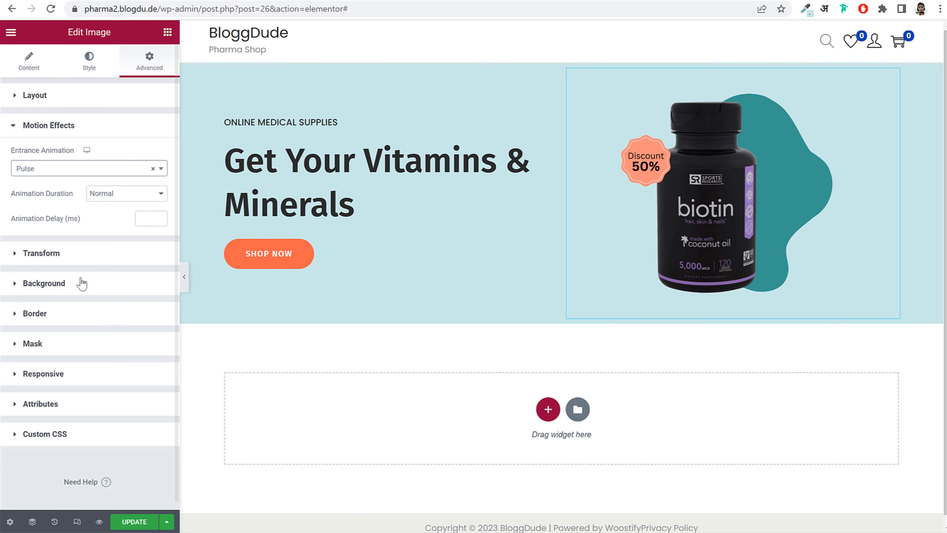
# - Settle the biotin image on Fade In Right with 300 ms delay and save the page
pyautogui.click(84, 169)
pyautogui.scroll(-2, 80, 261)
pyautogui.click(79, 285)
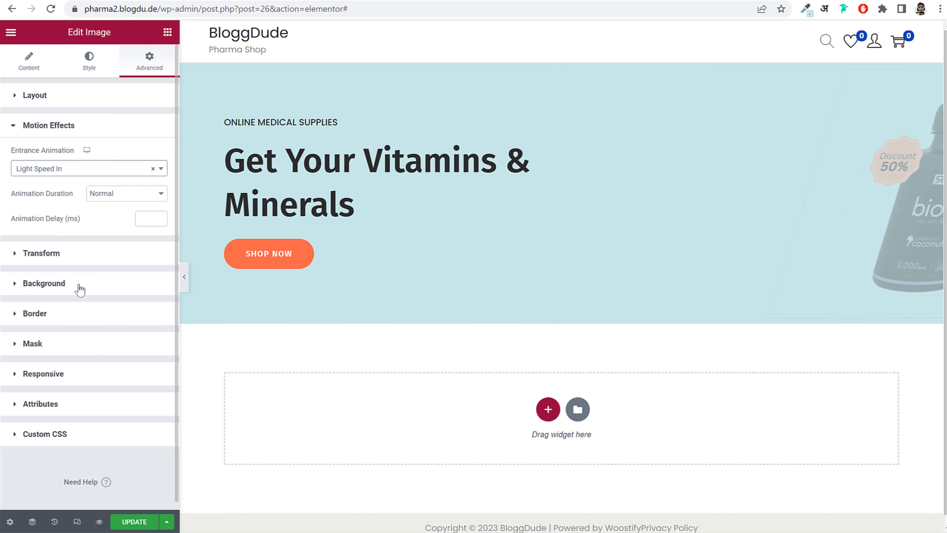
pyautogui.scroll(5, 91, 254)
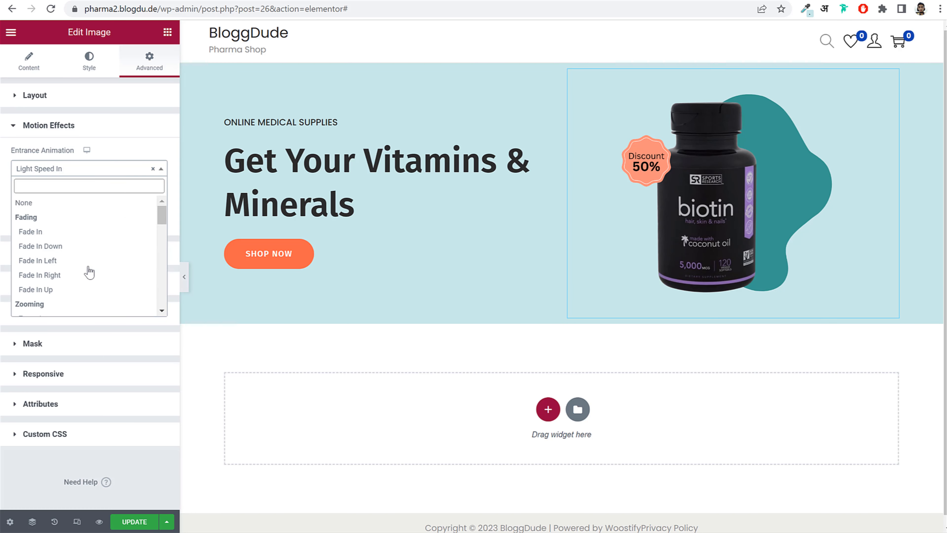
pyautogui.click(70, 275)
pyautogui.click(141, 221)
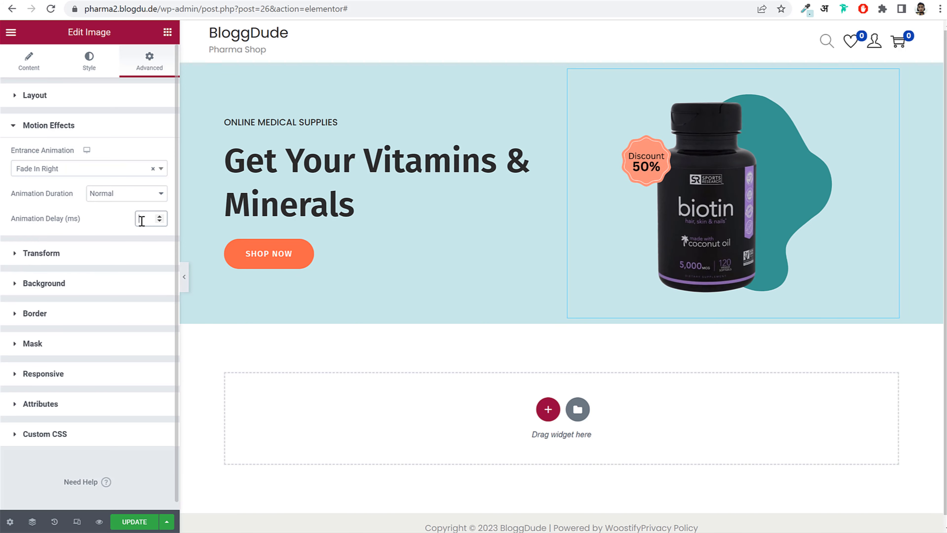
pyautogui.write('300')
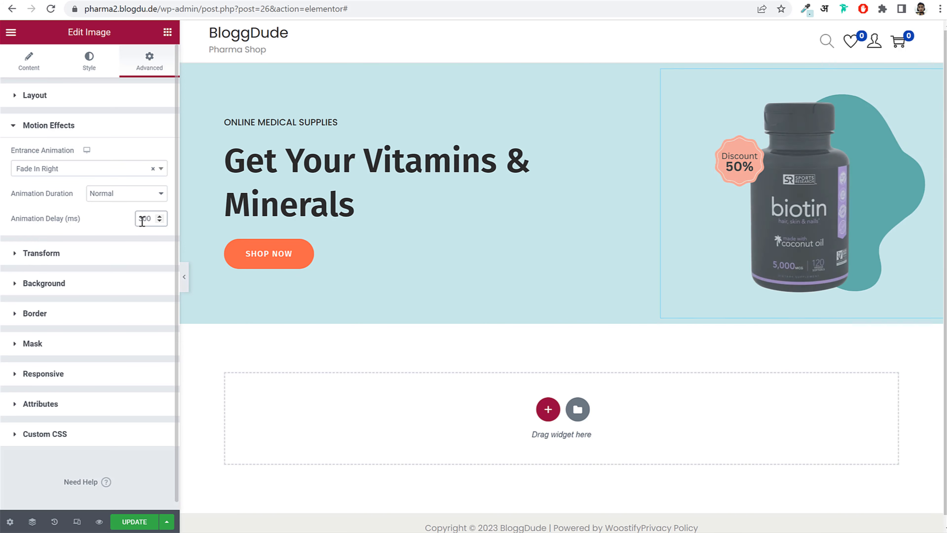
pyautogui.click(133, 521)
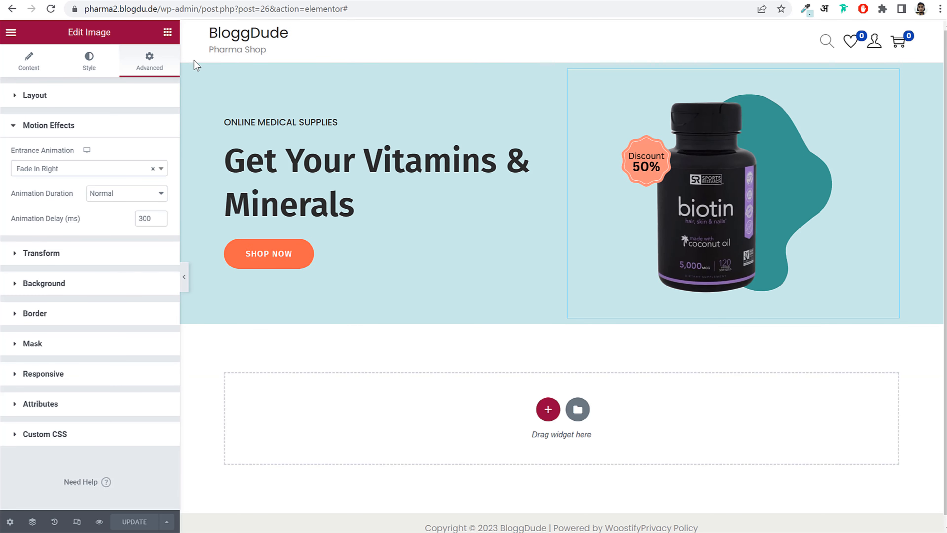
pyautogui.click(167, 33)
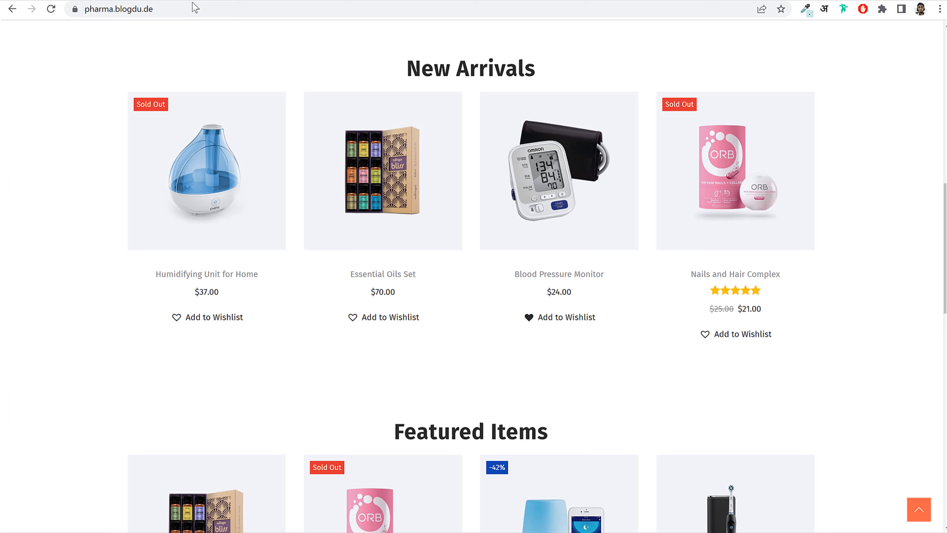
# - Scroll the demo site up from New Arrivals to its hero banner
pyautogui.scroll(12, 483, 215)
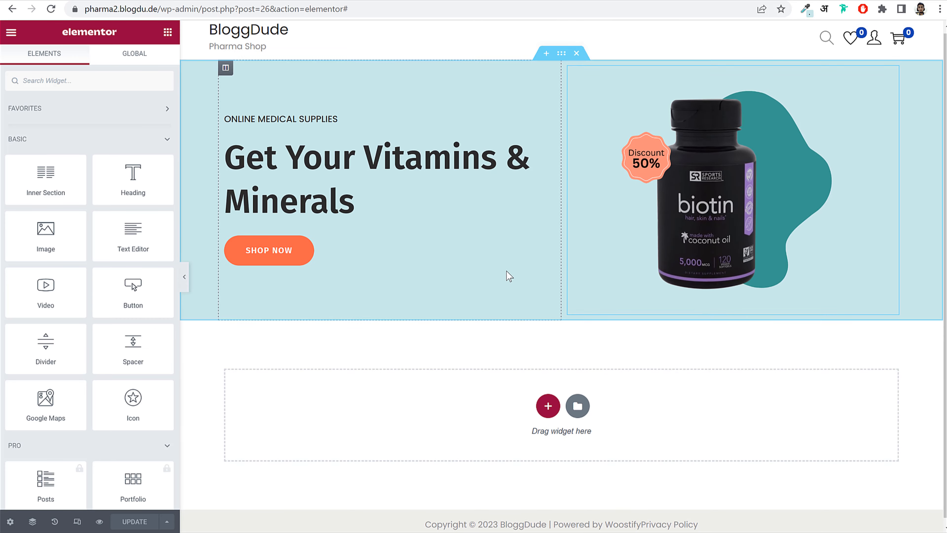
# - Add a four-column section under the hero and drag an Image Box into its first column
pyautogui.click(544, 399)
pyautogui.scroll(-2, 625, 306)
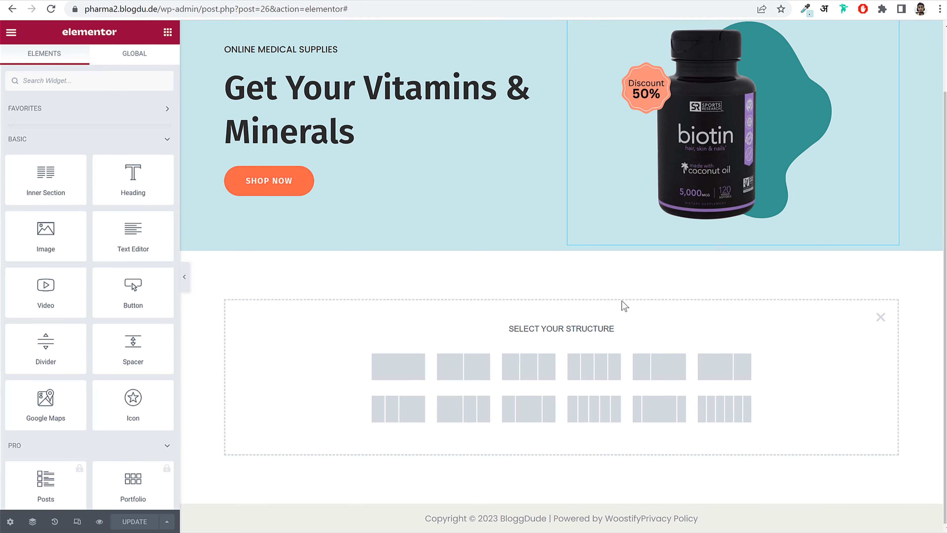
pyautogui.click(587, 370)
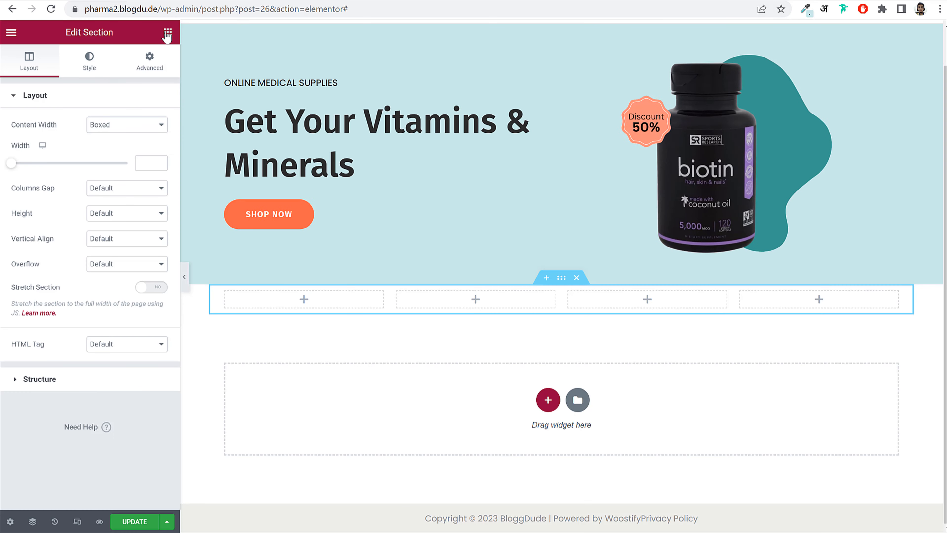
pyautogui.click(167, 33)
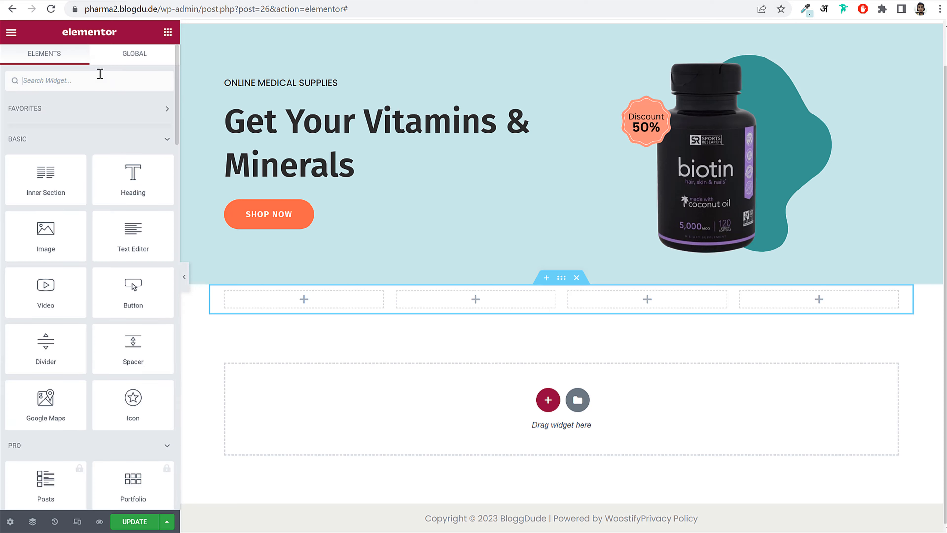
pyautogui.write('imag')
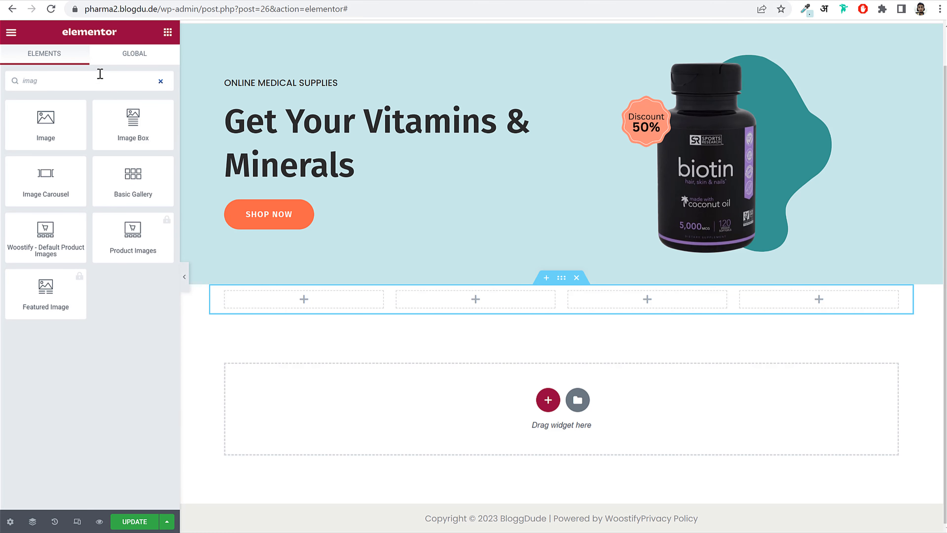
pyautogui.moveTo(133, 123); pyautogui.dragTo(289, 309)
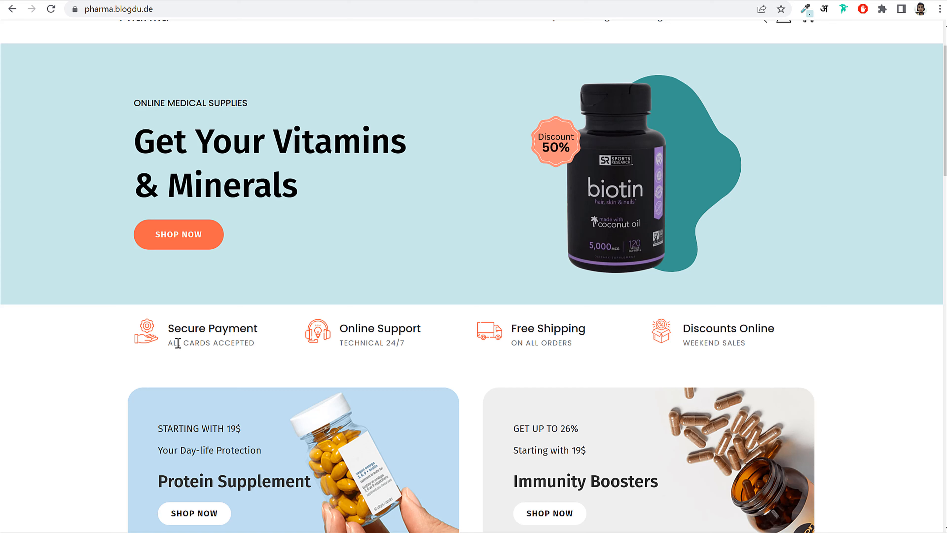
pyautogui.rightClick(207, 238)
pyautogui.click(264, 362)
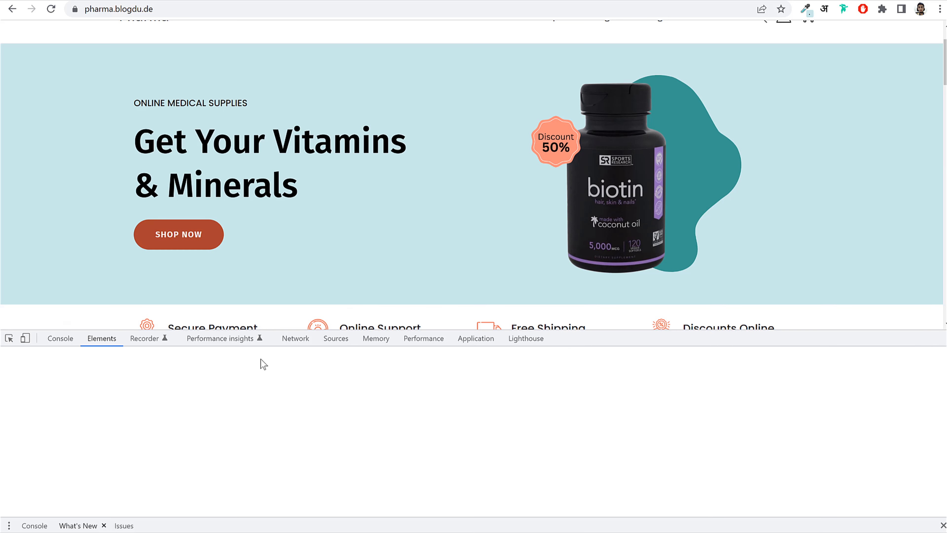
pyautogui.scroll(-3, 891, 481)
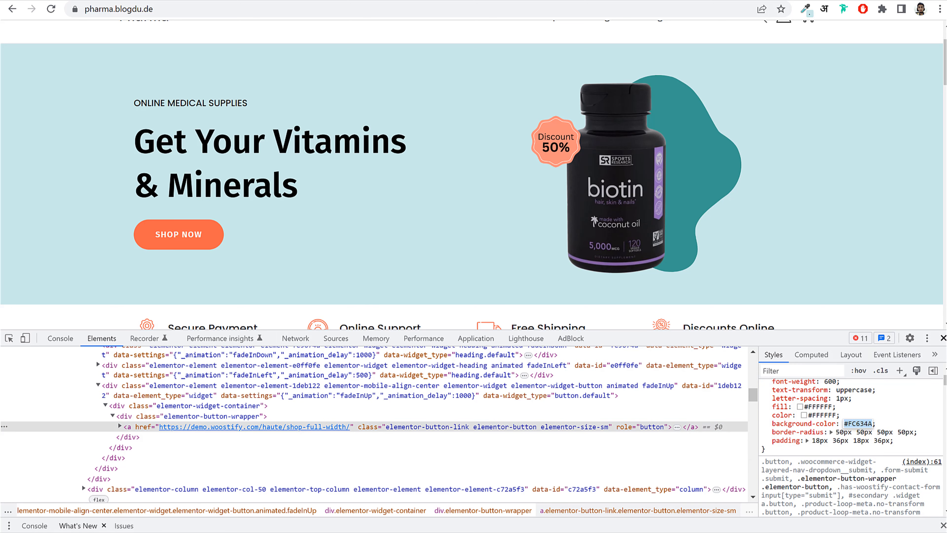
pyautogui.click(943, 338)
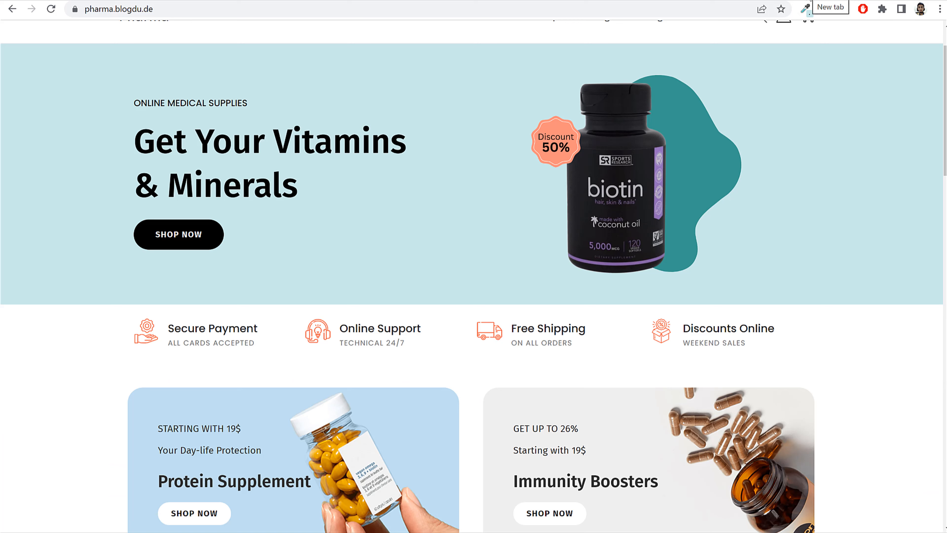
pyautogui.click(49, 2)
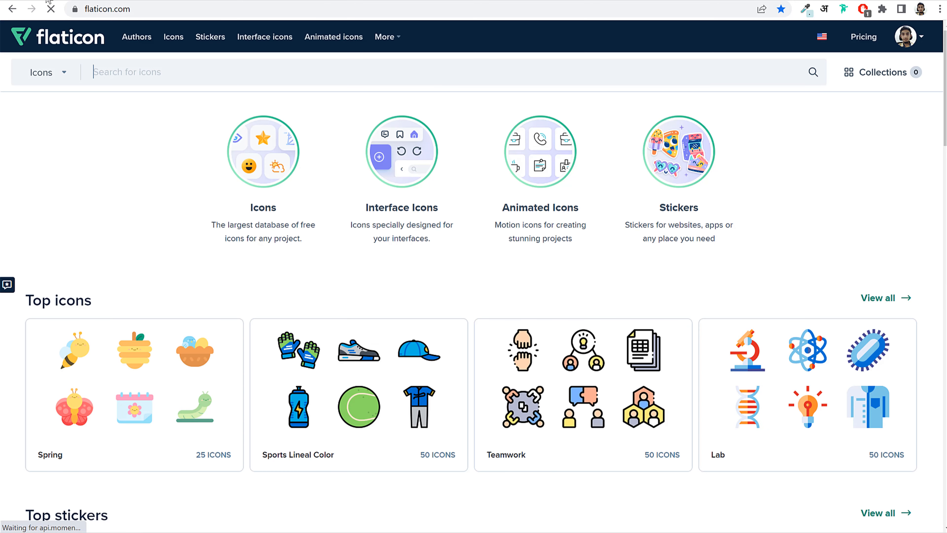
# - Search Flaticon for 'truck' and open the Special Lineal outline Truck icon's page
pyautogui.click(49, 1)
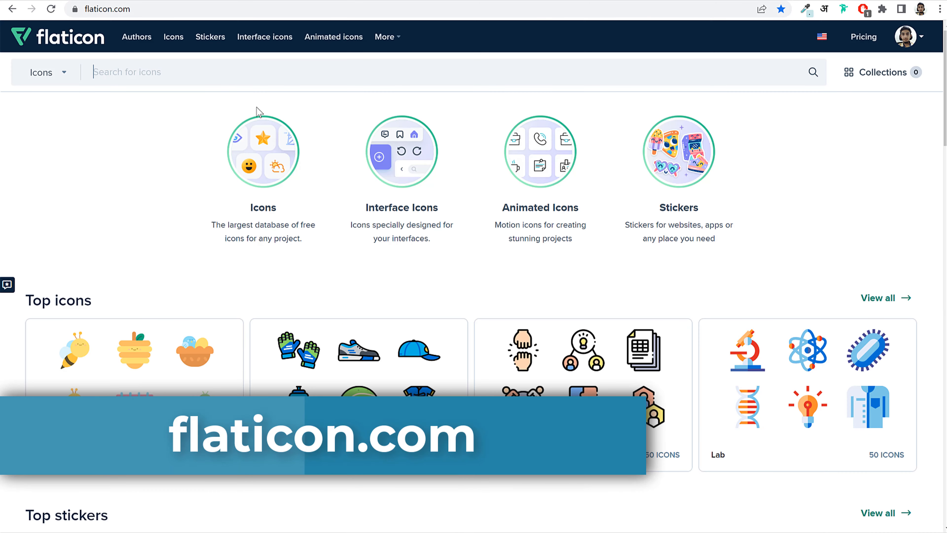
pyautogui.write('truck')
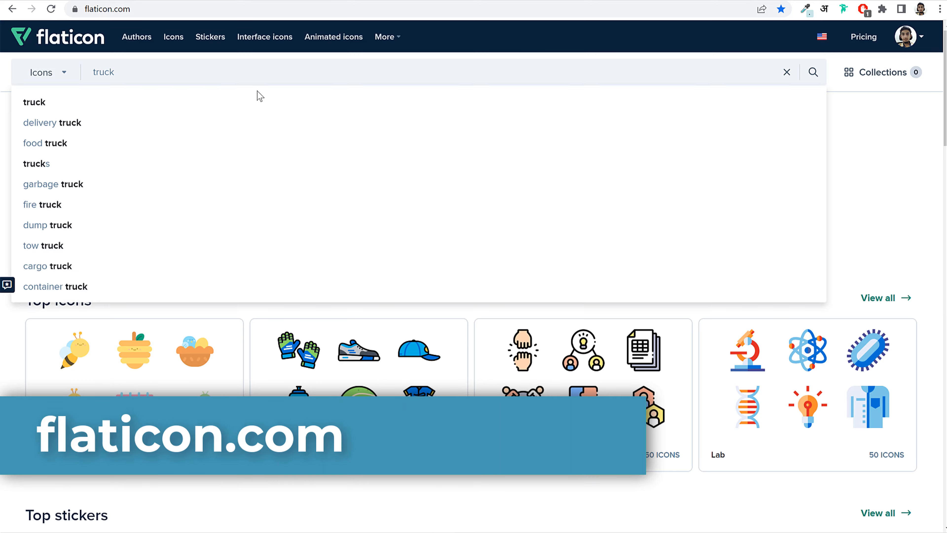
pyautogui.press('Return')
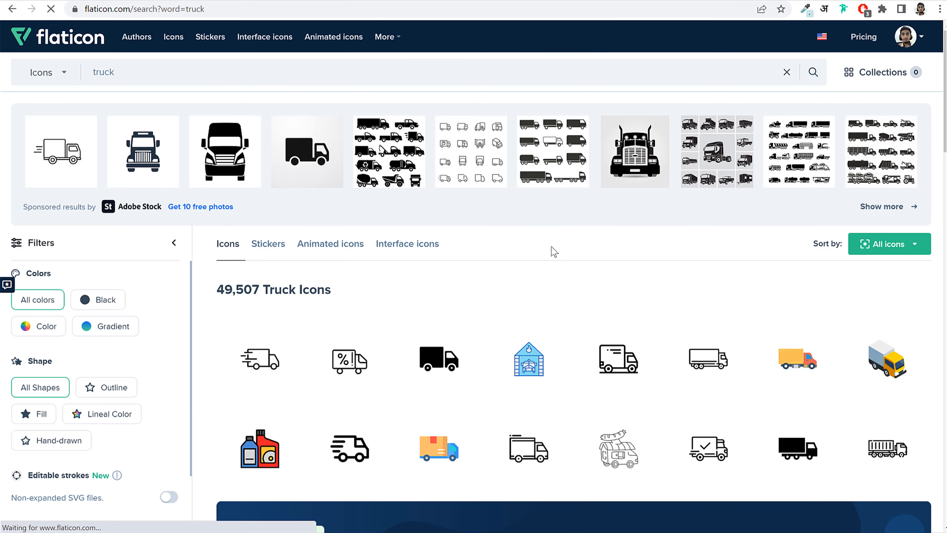
pyautogui.scroll(-3, 554, 251)
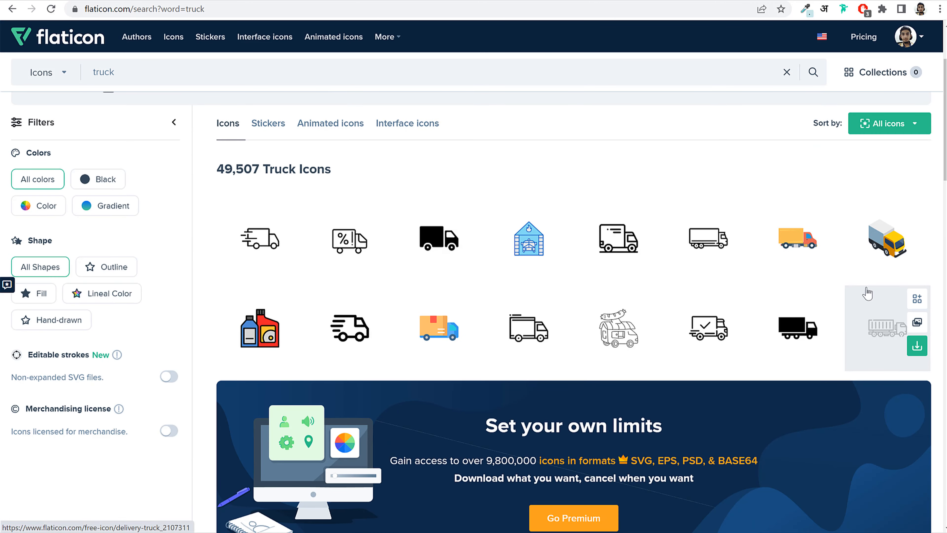
pyautogui.scroll(-7, 835, 313)
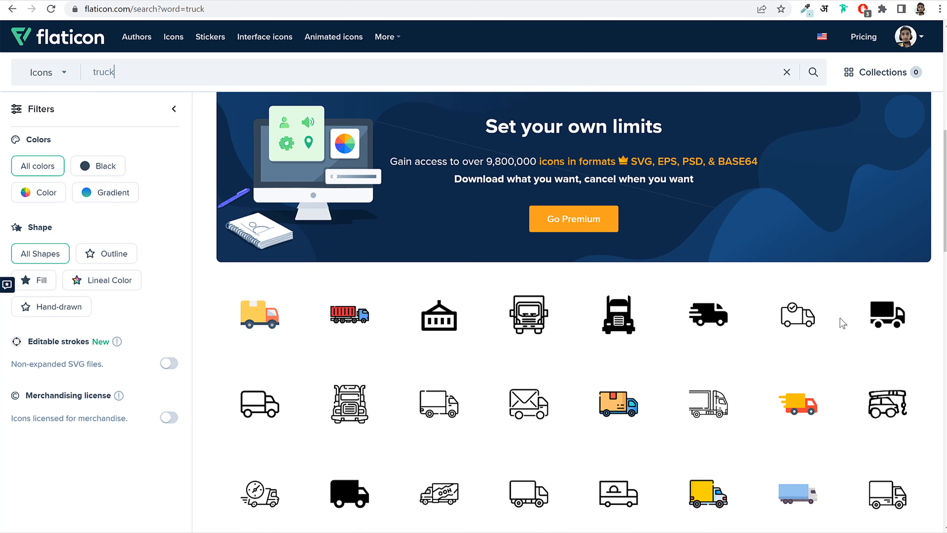
pyautogui.scroll(5, 820, 346)
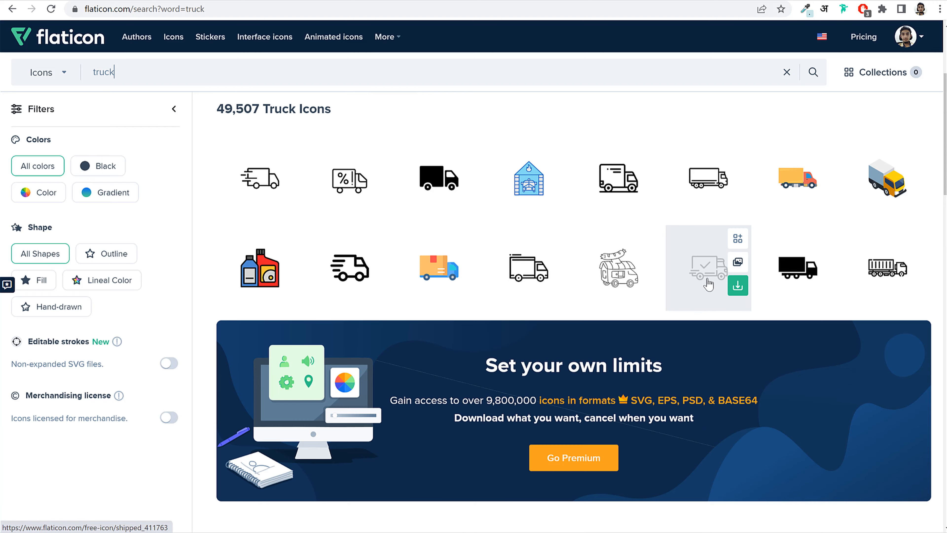
pyautogui.scroll(-5, 706, 276)
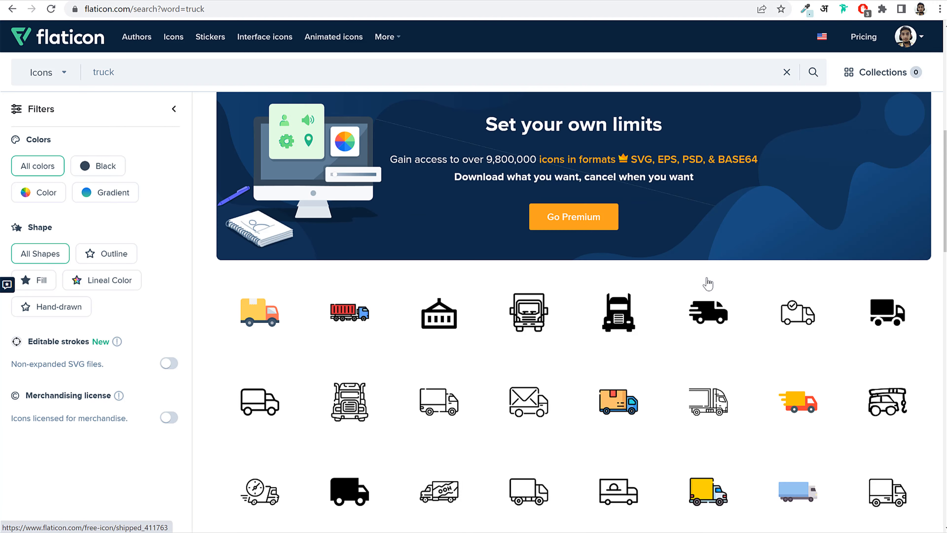
pyautogui.click(423, 397)
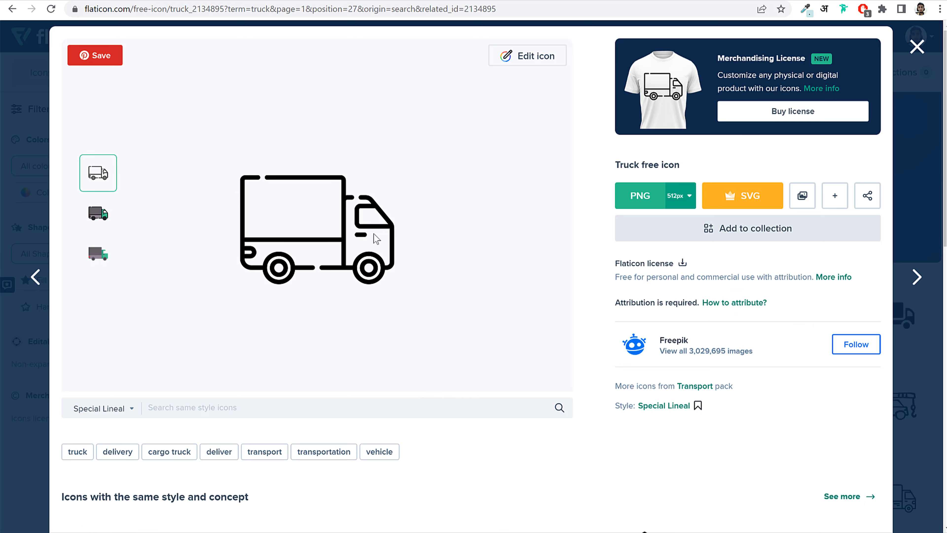
# - Recolour the outline truck icon to #FC634A in Flaticon's icon editor
pyautogui.click(97, 214)
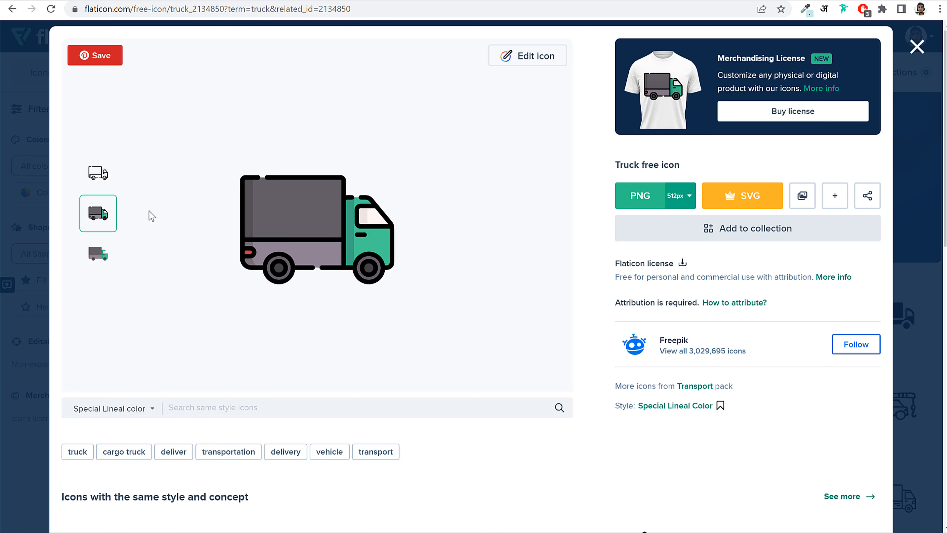
pyautogui.click(98, 172)
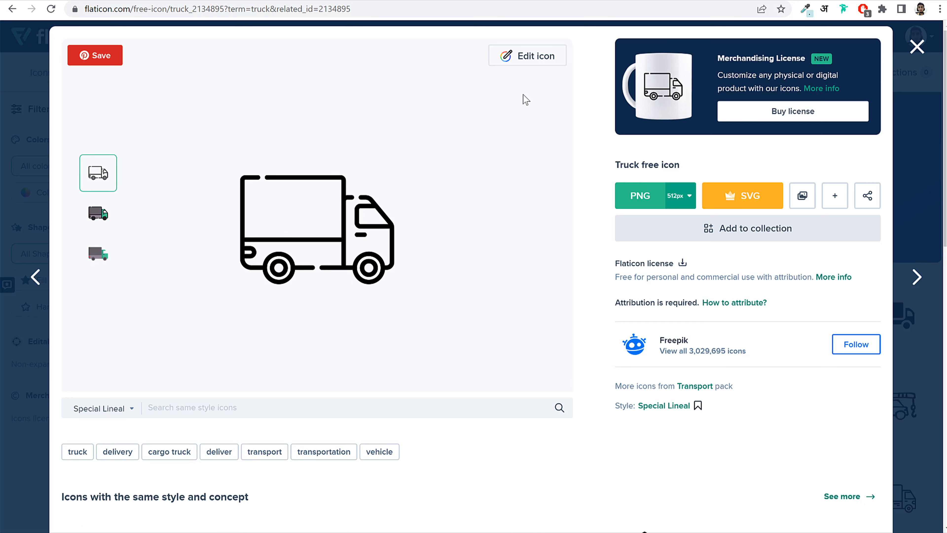
pyautogui.click(535, 65)
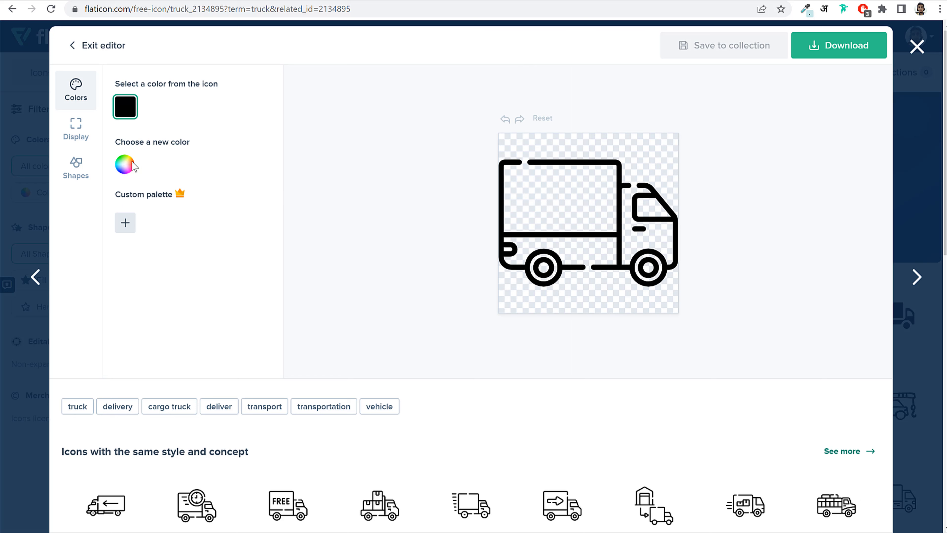
pyautogui.moveTo(139, 142); pyautogui.dragTo(131, 174)
pyautogui.click(126, 169)
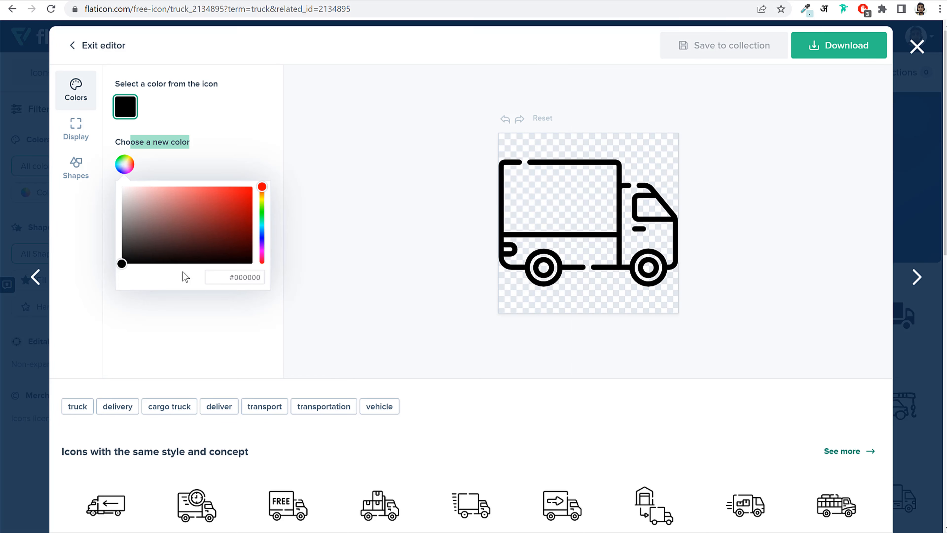
pyautogui.click(233, 277)
pyautogui.write('#FC634A')
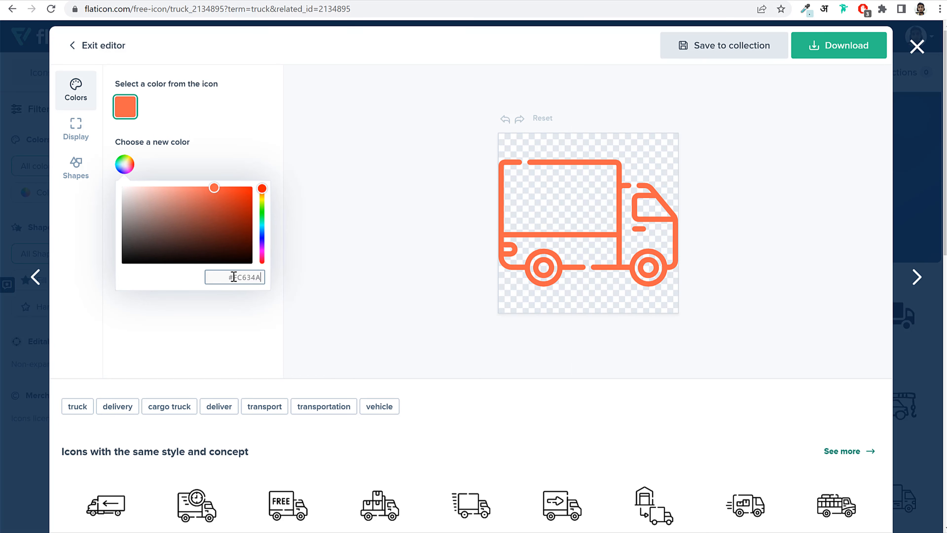
pyautogui.click(793, 173)
# - Download the orange truck as a free 512px PNG
pyautogui.click(825, 51)
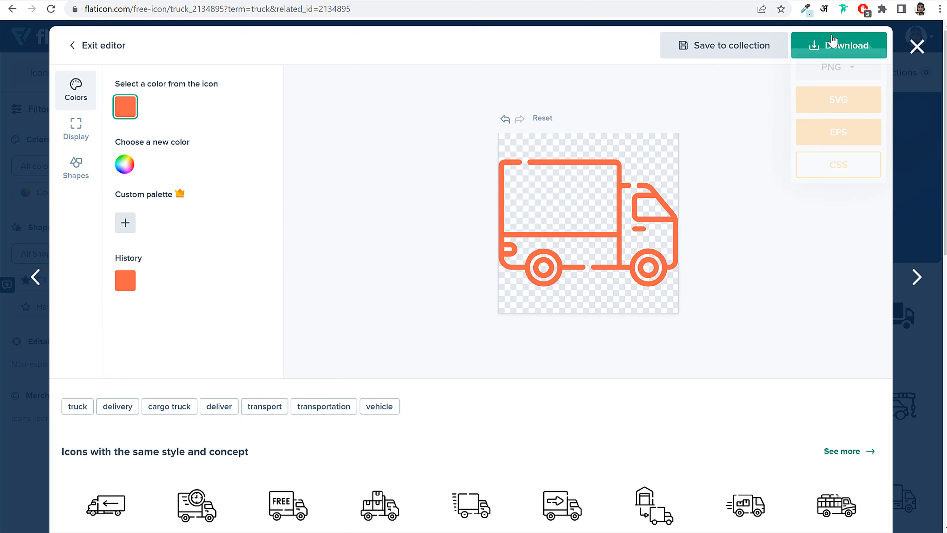
pyautogui.click(842, 82)
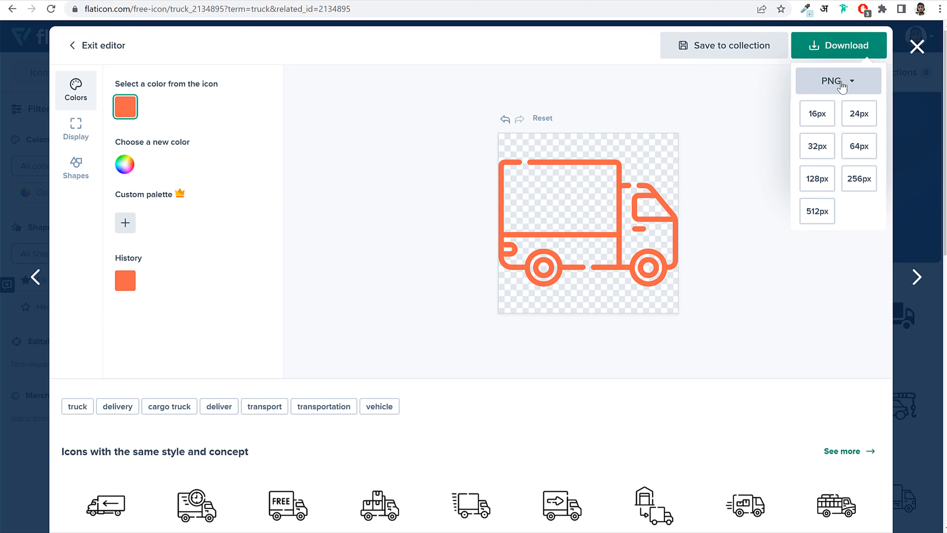
pyautogui.click(816, 211)
pyautogui.click(636, 257)
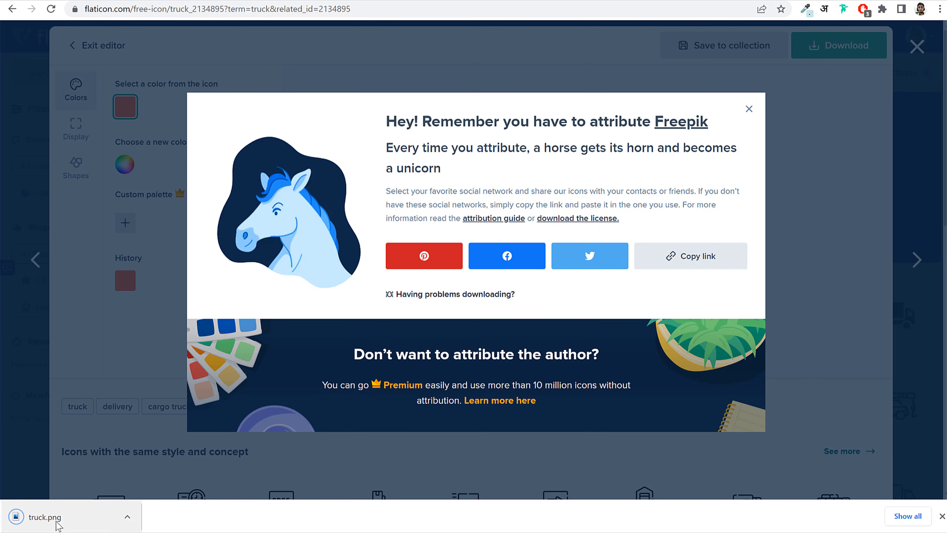
# - Dismiss the truck.png download notice and attribution reminder, then return to the Elementor editor
pyautogui.click(942, 516)
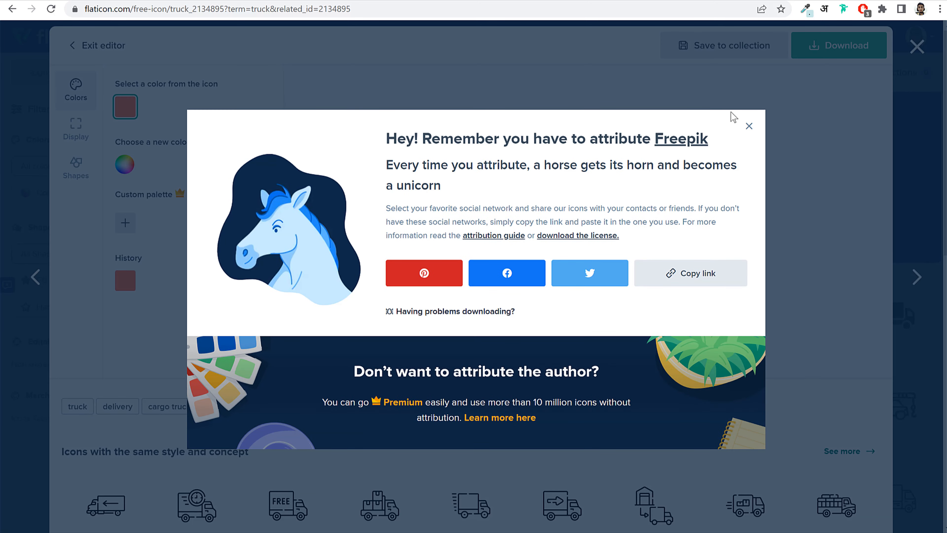
pyautogui.click(749, 126)
pyautogui.click(917, 47)
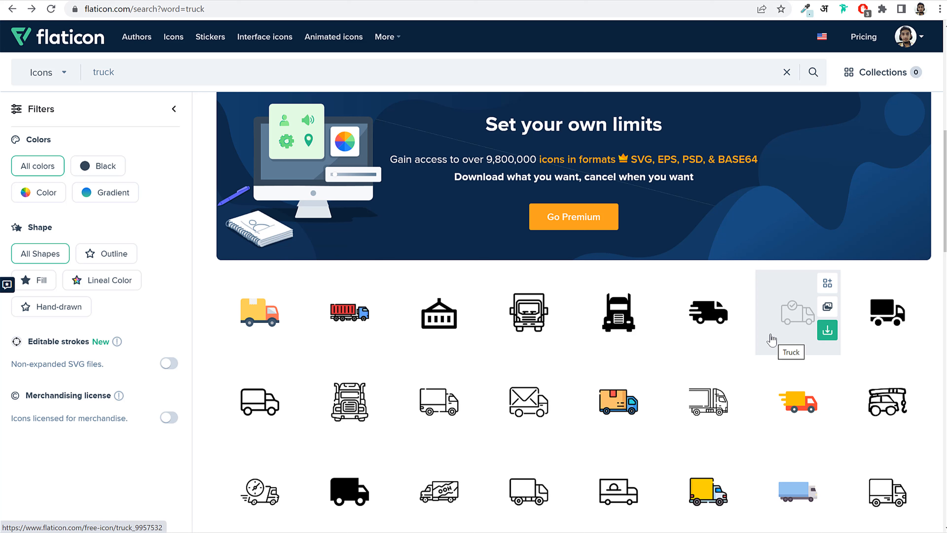
pyautogui.click(124, 1)
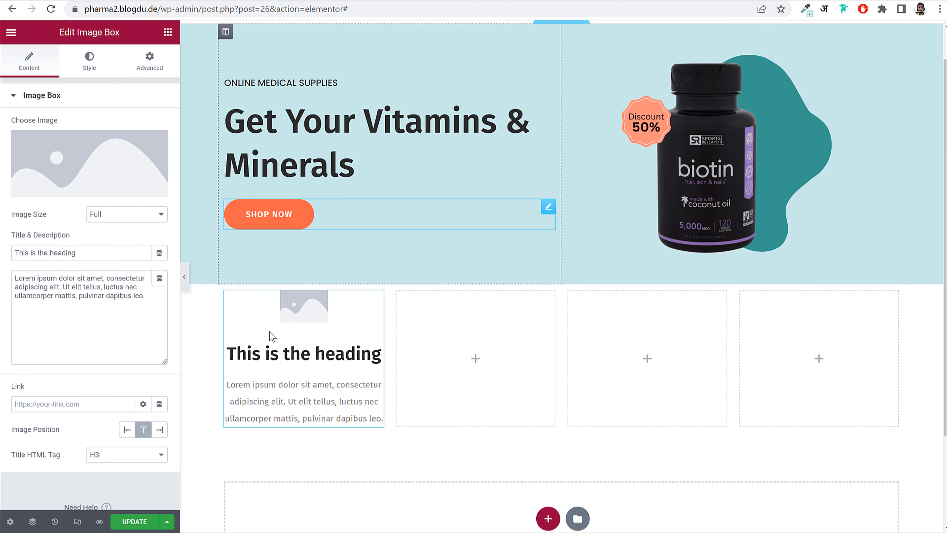
# - Upload the customer-service, discount, hand and truck icons to the media library
pyautogui.click(108, 178)
pyautogui.click(170, 83)
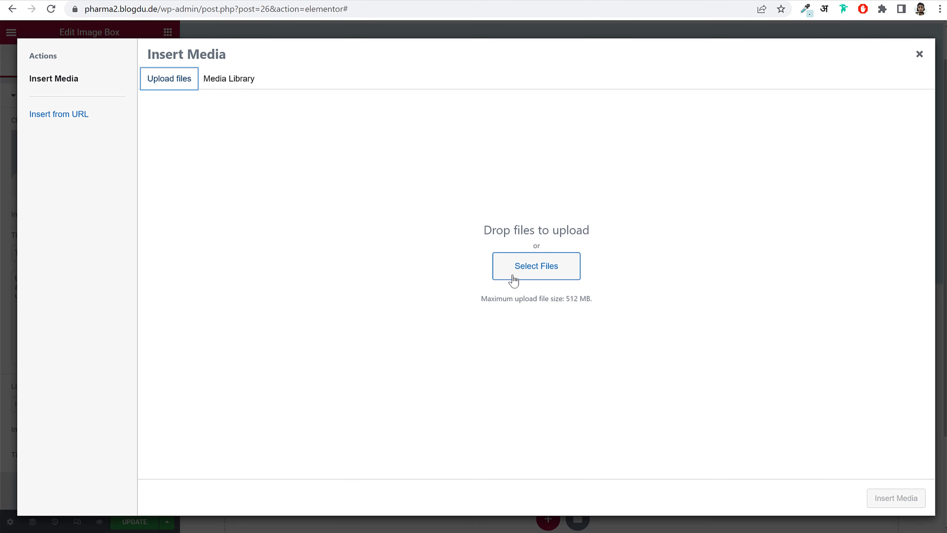
pyautogui.click(535, 278)
pyautogui.scroll(-5, 306, 179)
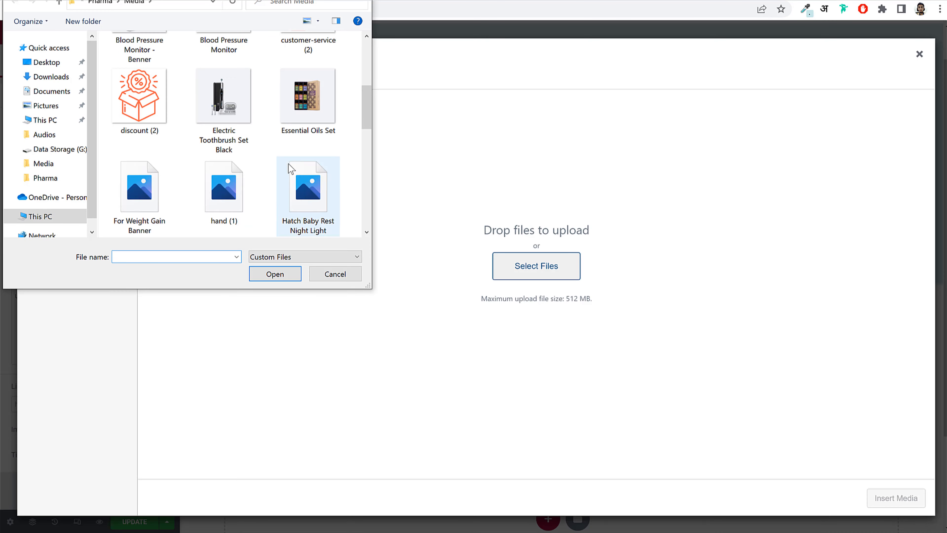
pyautogui.scroll(1, 306, 156)
pyautogui.click(308, 67)
pyautogui.keyDown('ctrl'); pyautogui.click(139, 149); pyautogui.keyUp('ctrl')
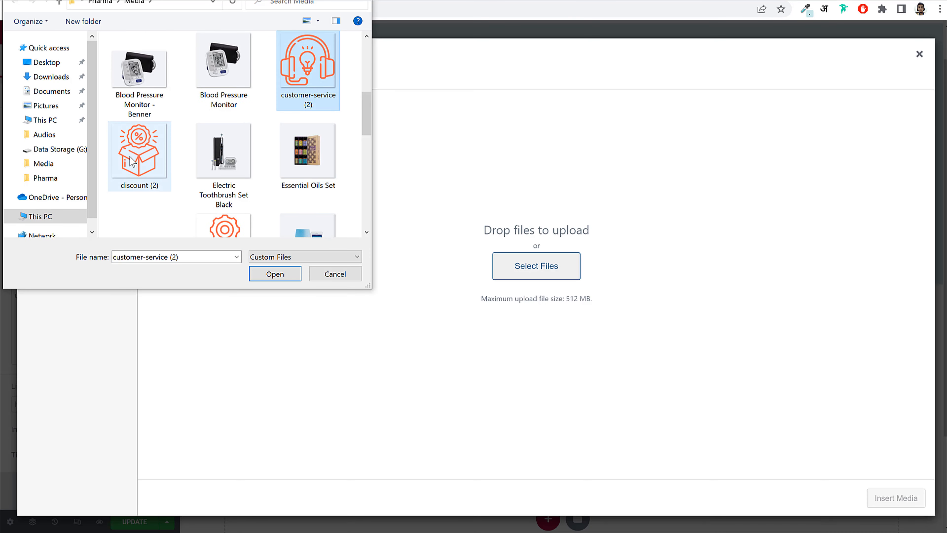
pyautogui.scroll(-2, 234, 219)
pyautogui.keyDown('ctrl'); pyautogui.click(235, 219); pyautogui.keyUp('ctrl')
pyautogui.scroll(-5, 252, 221)
pyautogui.scroll(-3, 255, 226)
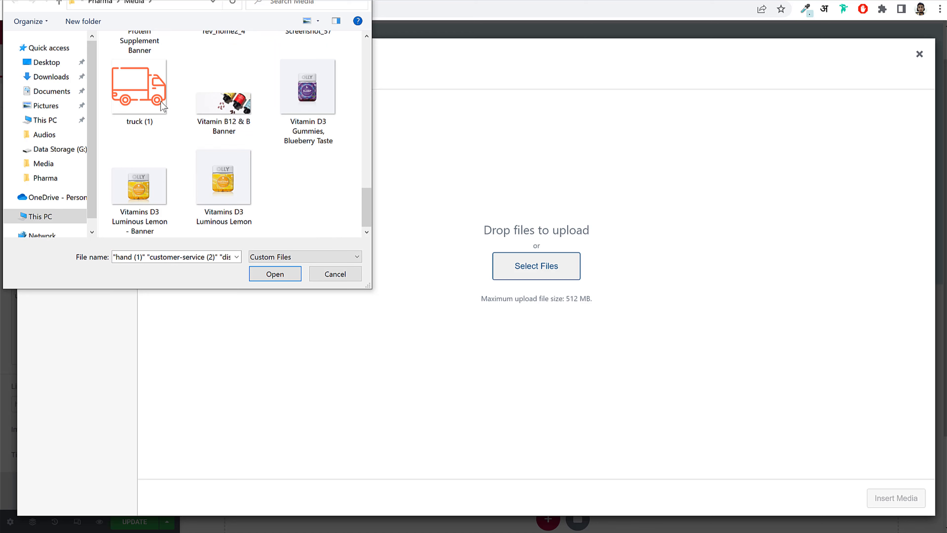
pyautogui.keyDown('ctrl'); pyautogui.click(144, 100); pyautogui.keyUp('ctrl')
pyautogui.click(281, 280)
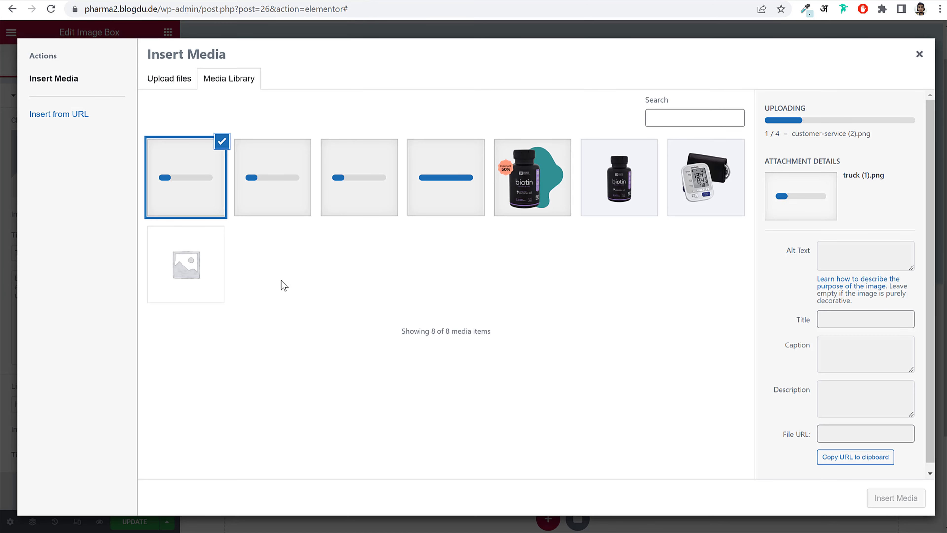
# - Insert the gear-and-hand icon into the first image box
pyautogui.click(477, 203)
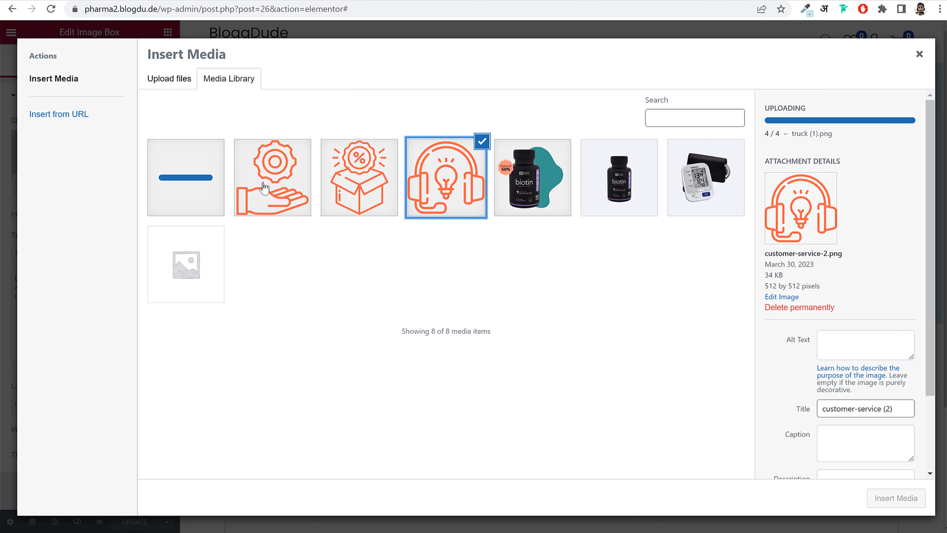
pyautogui.click(264, 187)
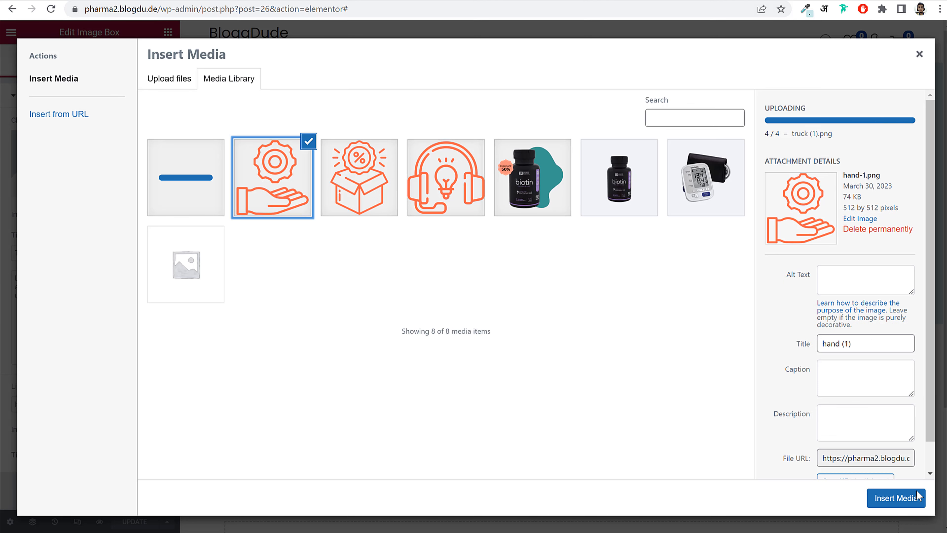
pyautogui.click(895, 499)
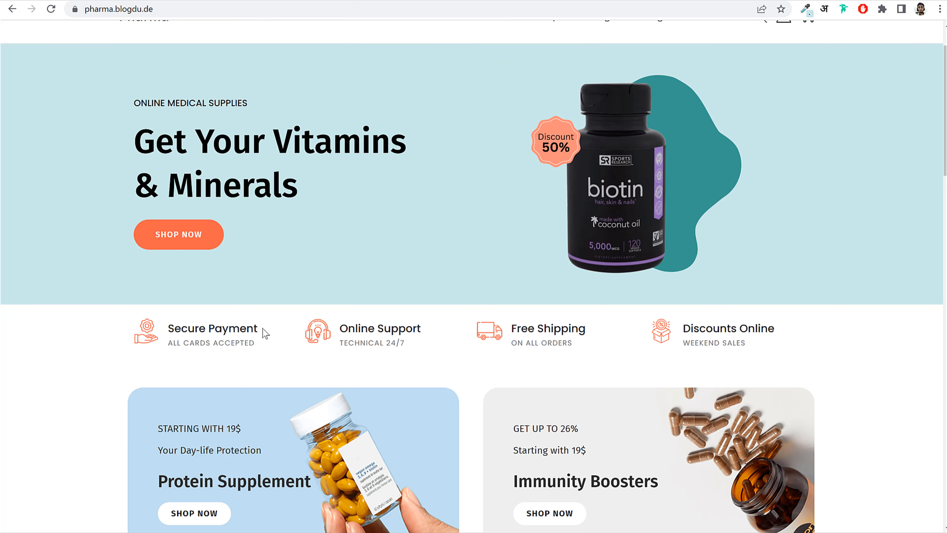
# - Paste 'Secure Payment' as the title and 'ALL CARDS ACCEPTED' as the description
pyautogui.moveTo(263, 330); pyautogui.dragTo(148, 324)
pyautogui.hotkey('ctrl', 'c')
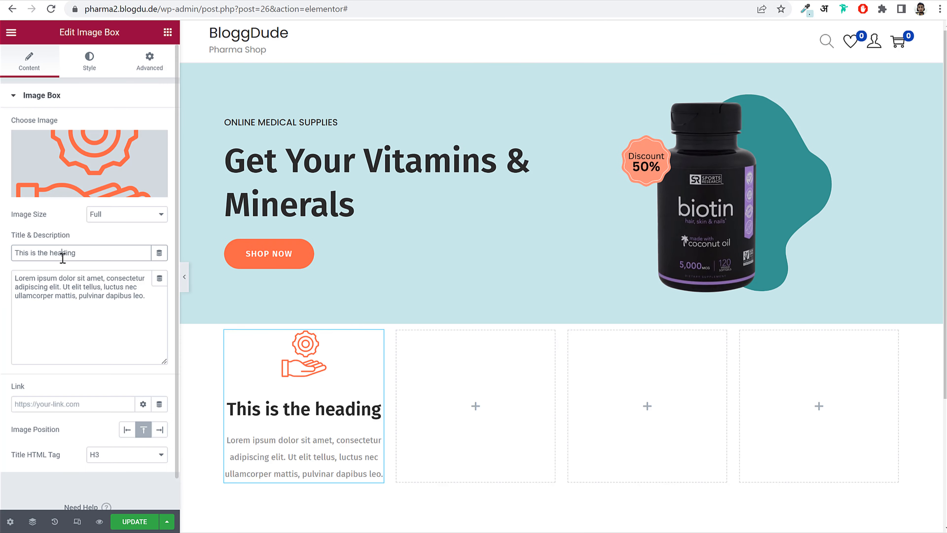
pyautogui.tripleClick(61, 253)
pyautogui.hotkey('ctrl', 'v')
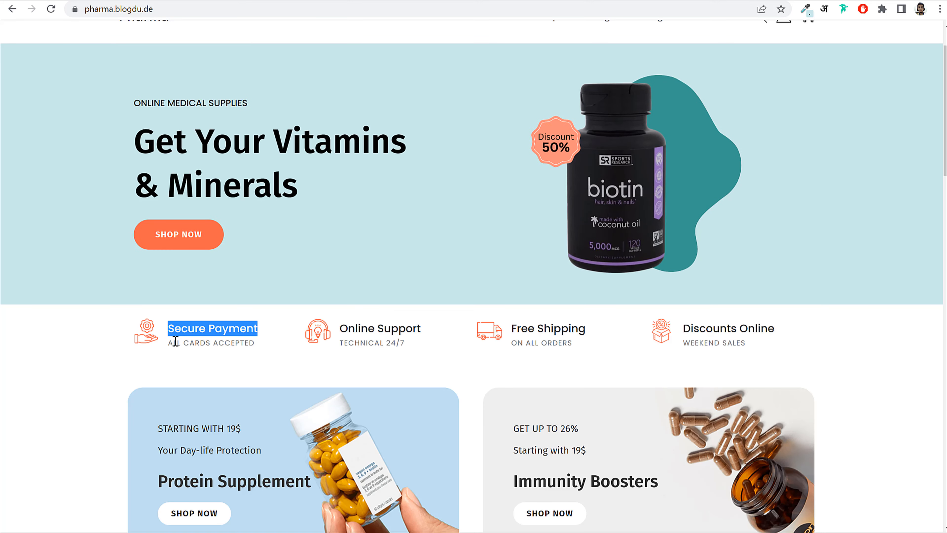
pyautogui.moveTo(169, 343); pyautogui.dragTo(255, 343)
pyautogui.hotkey('ctrl', 'c')
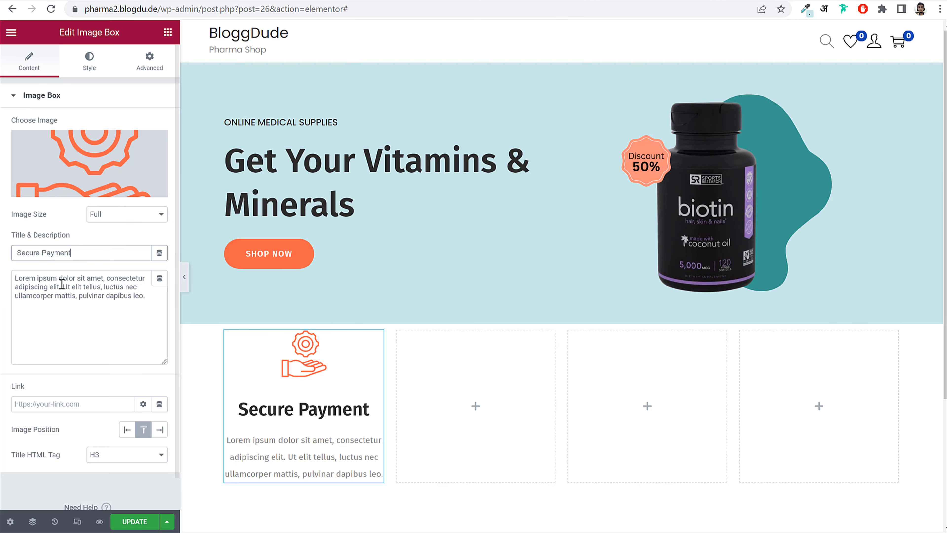
pyautogui.tripleClick(61, 283)
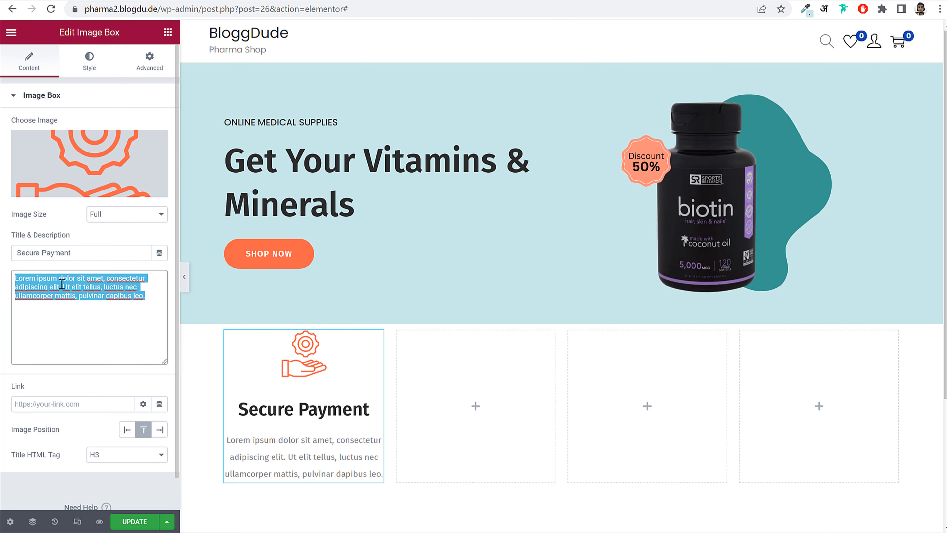
pyautogui.hotkey('ctrl', 'v')
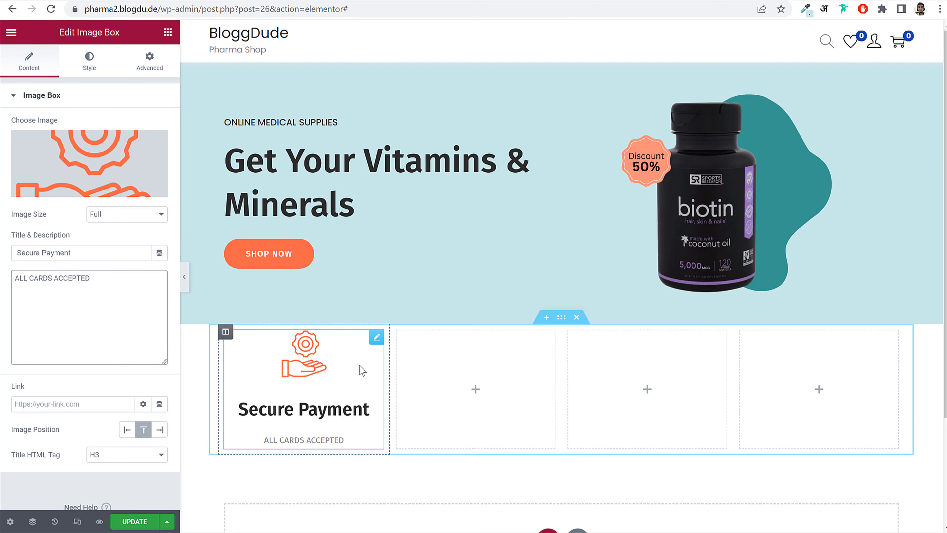
# - Set the image position to Left so the icon sits beside the text
pyautogui.moveTo(10, 429); pyautogui.dragTo(64, 433)
pyautogui.click(131, 432)
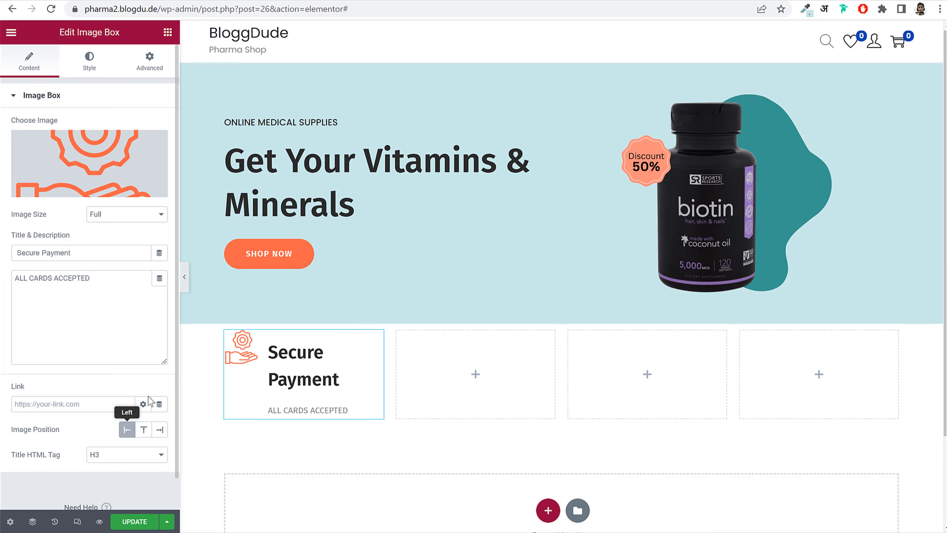
pyautogui.click(100, 61)
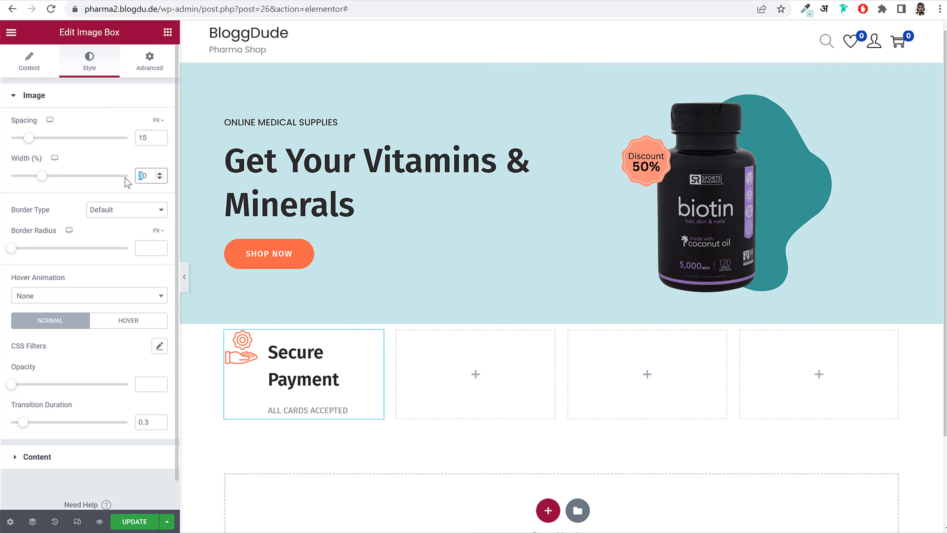
# - Center the image box content vertically
pyautogui.write('2')
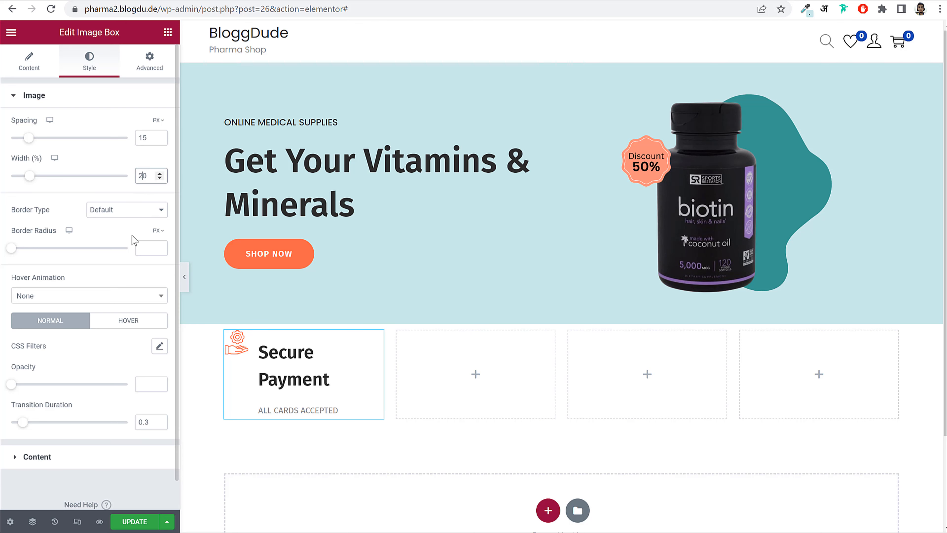
pyautogui.click(55, 457)
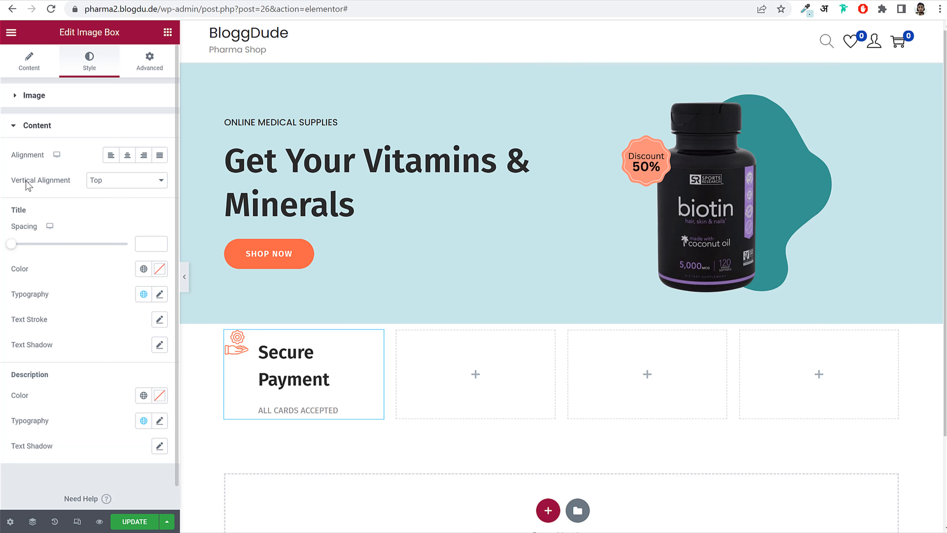
pyautogui.click(135, 178)
pyautogui.click(122, 200)
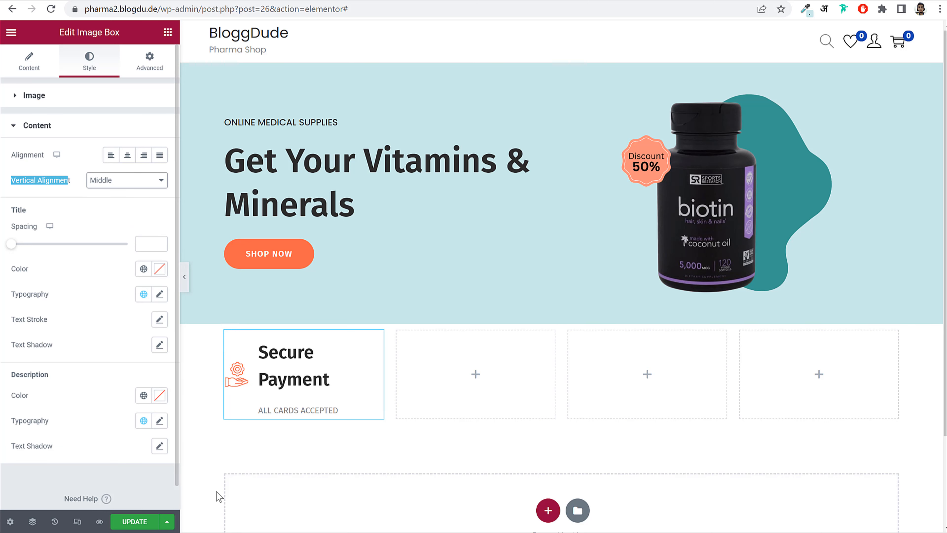
# - Set the title typography to size 18, weight 500 (Medium), line height 10
pyautogui.click(110, 314)
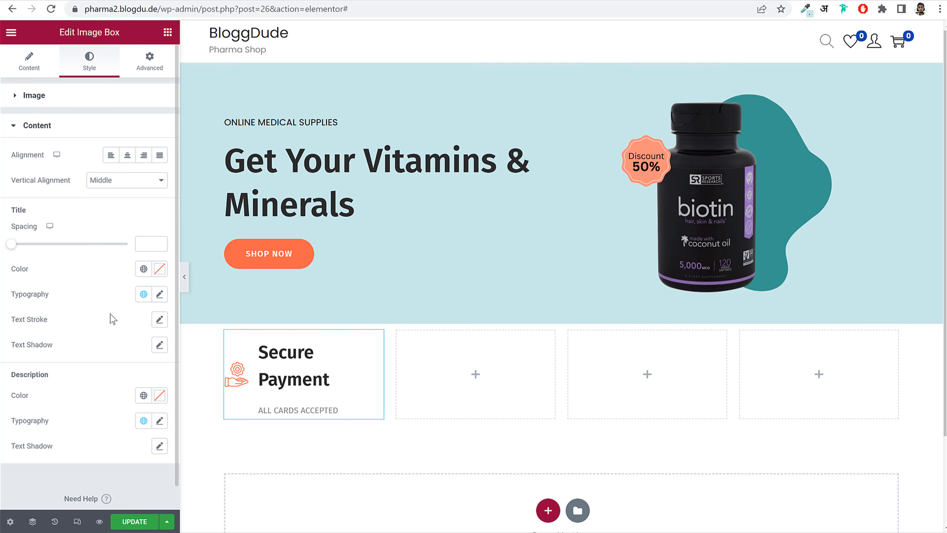
pyautogui.moveTo(19, 295); pyautogui.dragTo(163, 304)
pyautogui.click(159, 294)
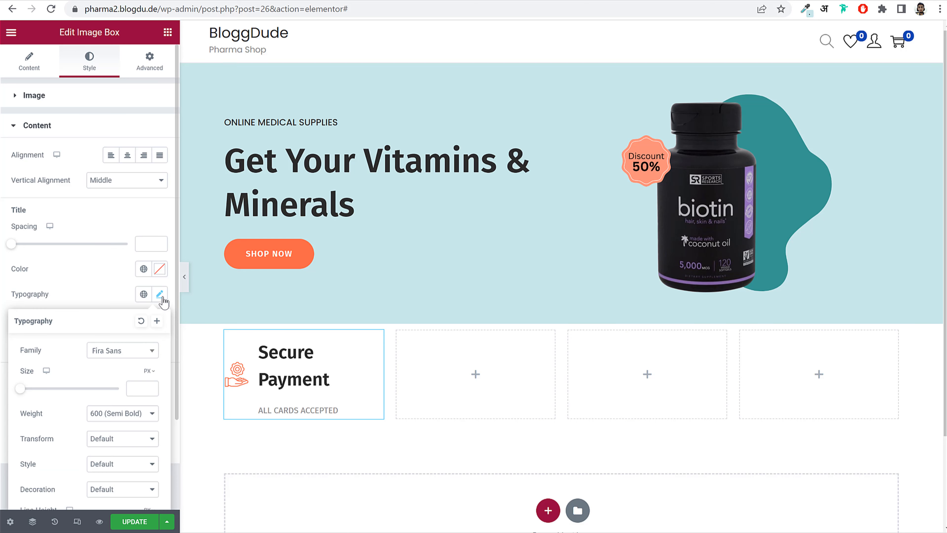
pyautogui.scroll(-3, 155, 343)
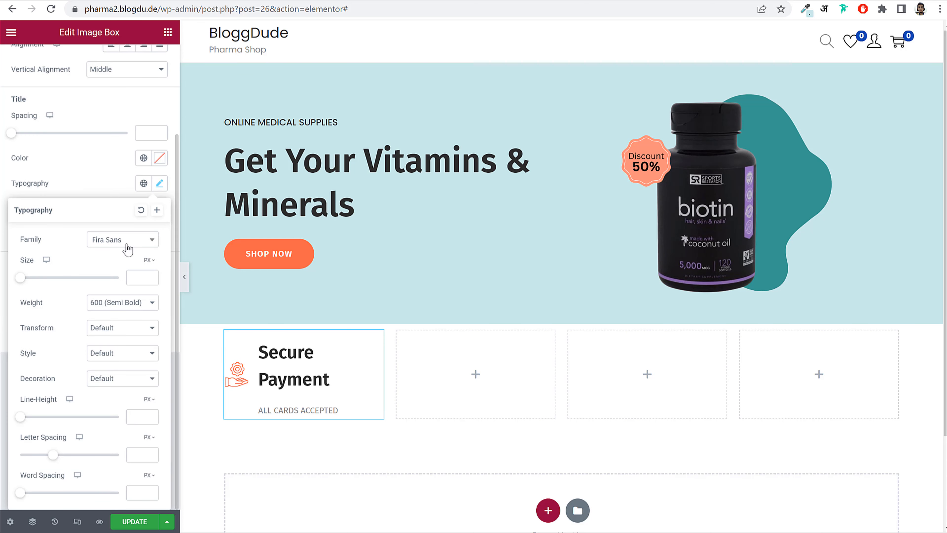
pyautogui.click(135, 277)
pyautogui.write('18')
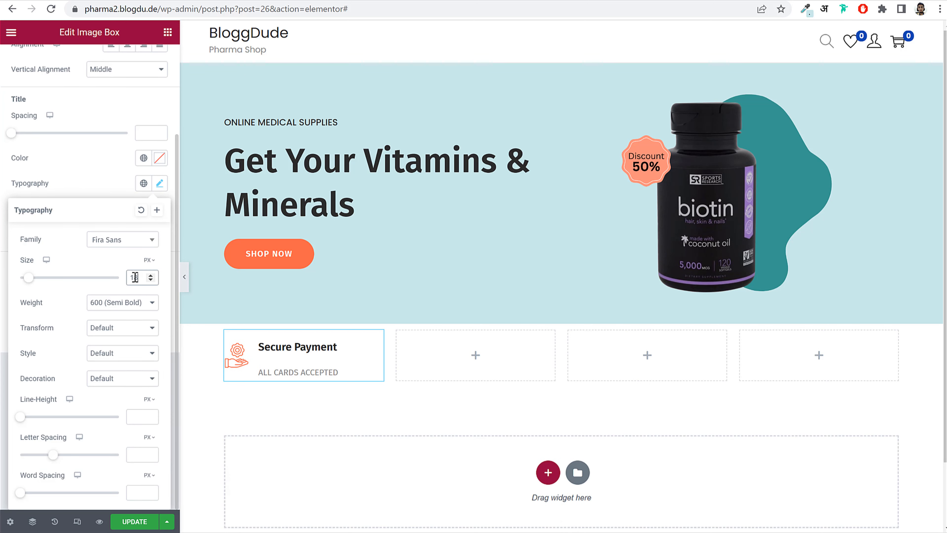
pyautogui.click(134, 304)
pyautogui.click(120, 351)
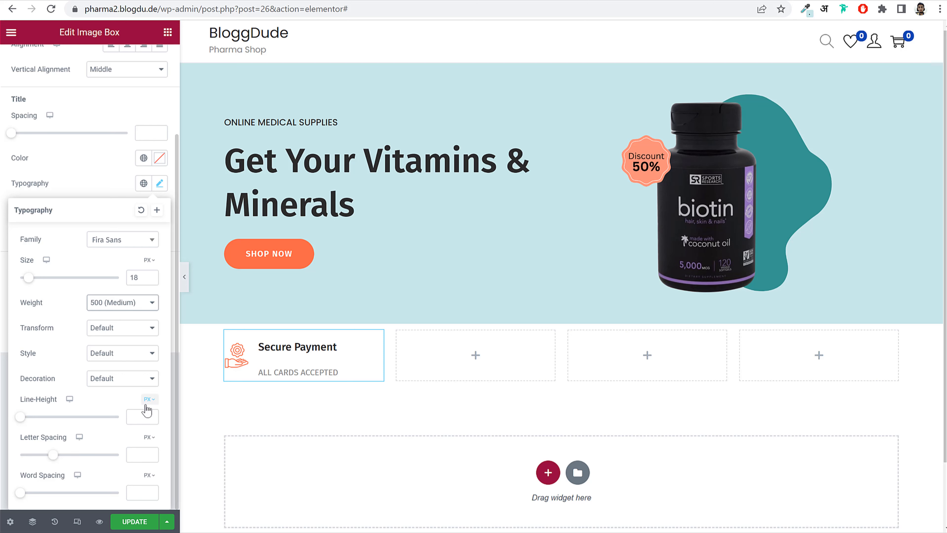
pyautogui.click(137, 416)
pyautogui.write('10')
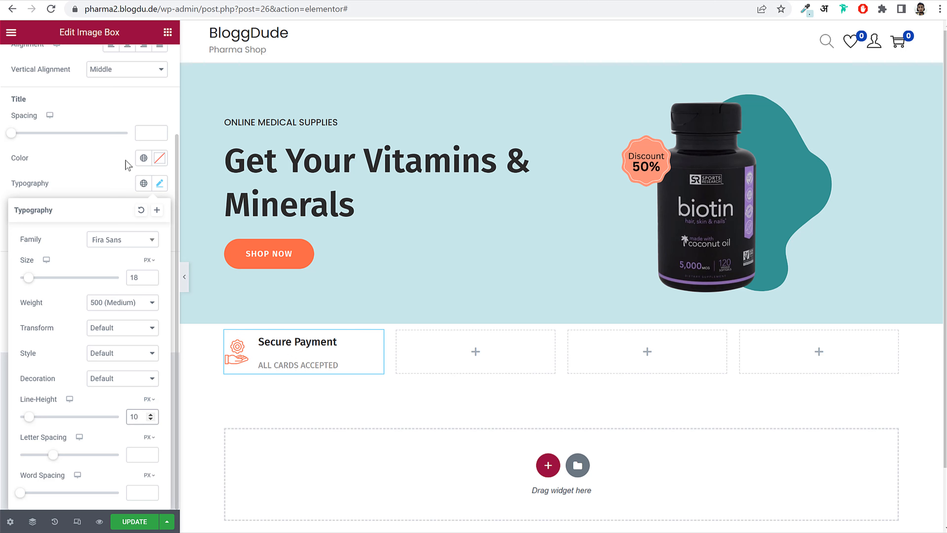
pyautogui.click(159, 184)
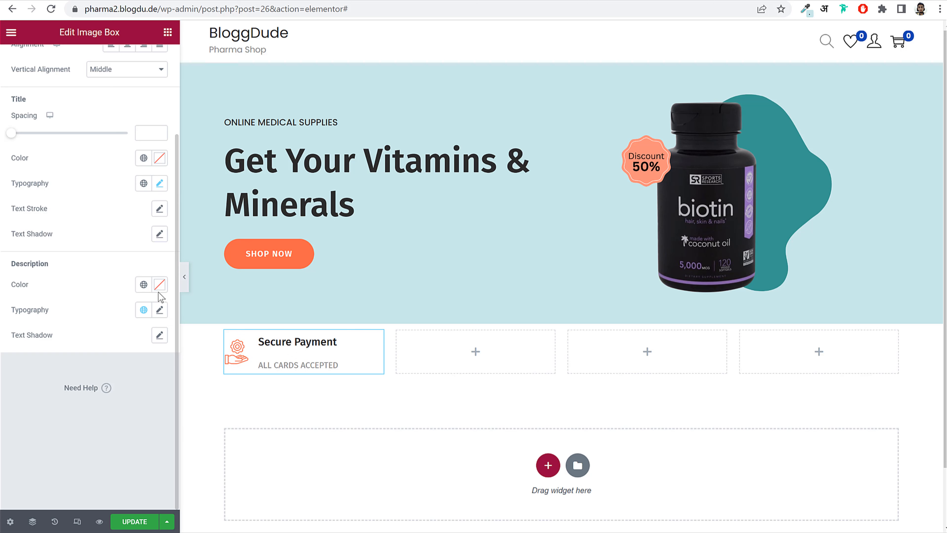
# - Set the description typography to size 12 with line height 8
pyautogui.click(158, 311)
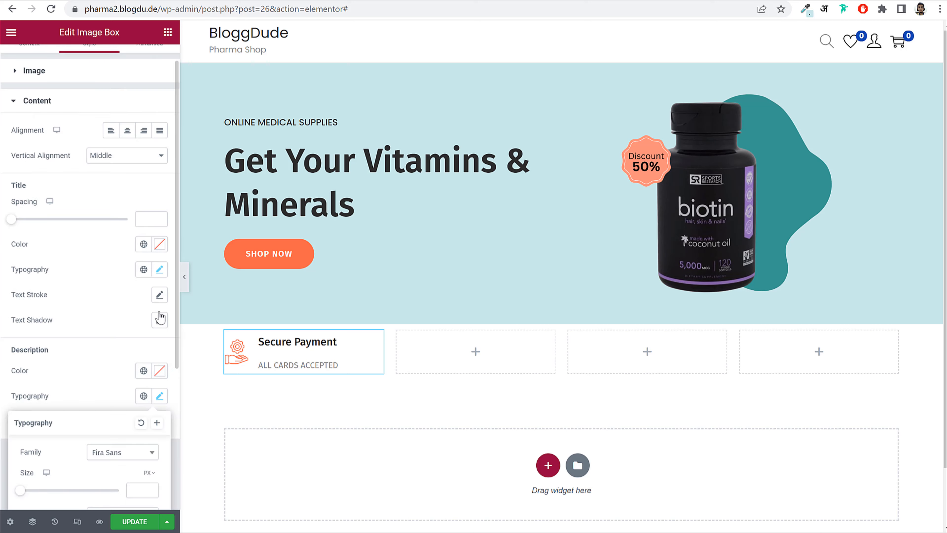
pyautogui.scroll(-3, 162, 349)
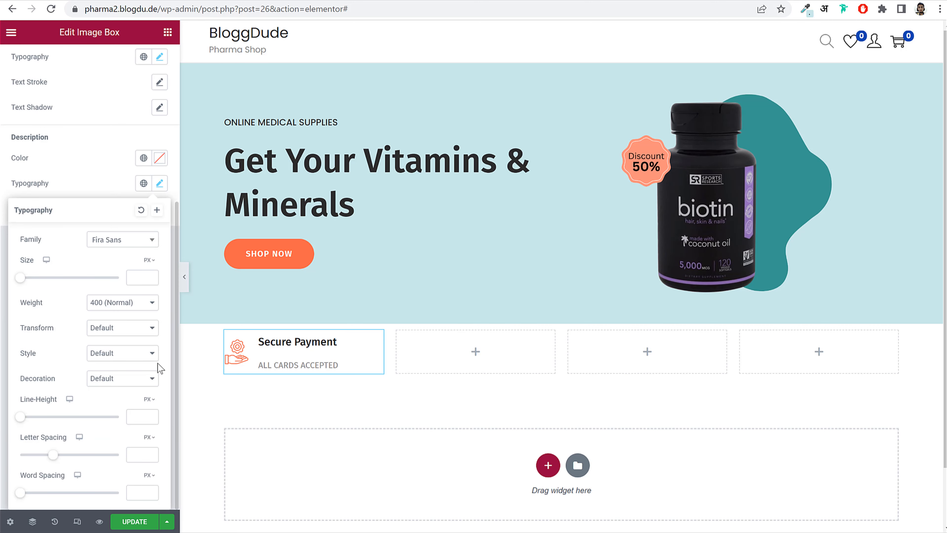
pyautogui.click(137, 276)
pyautogui.write('12')
pyautogui.click(139, 416)
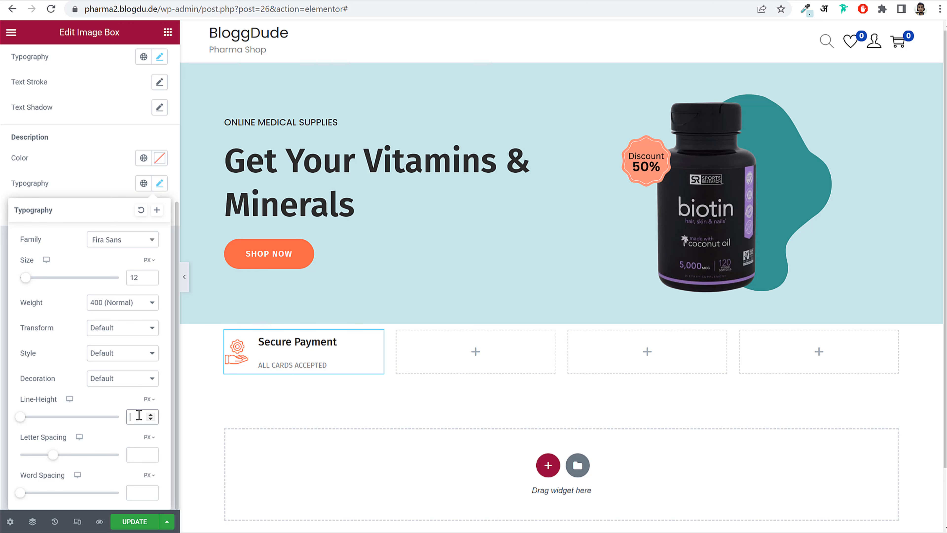
pyautogui.write('8')
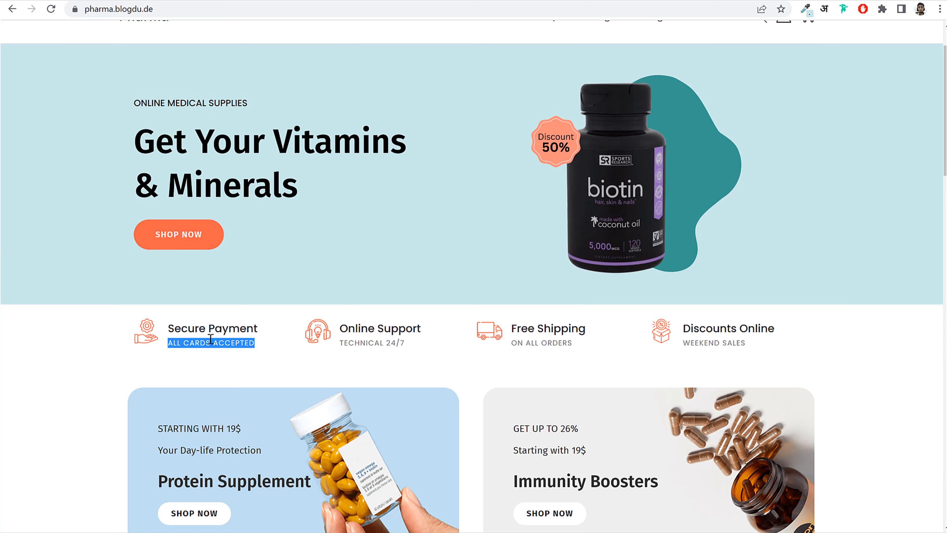
# - Give the description 1px letter spacing and update the page
pyautogui.moveTo(173, 343); pyautogui.dragTo(250, 345)
pyautogui.click(249, 345)
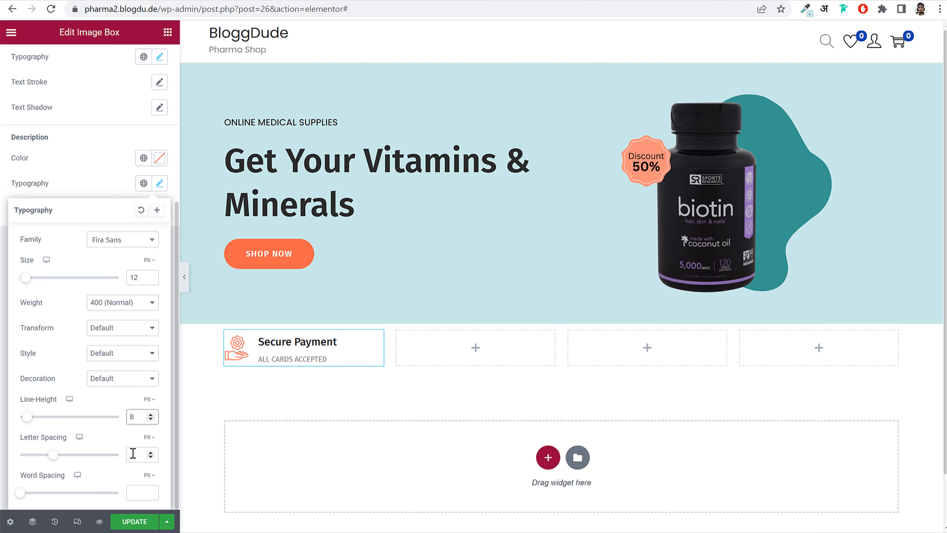
pyautogui.click(132, 455)
pyautogui.press('Up')
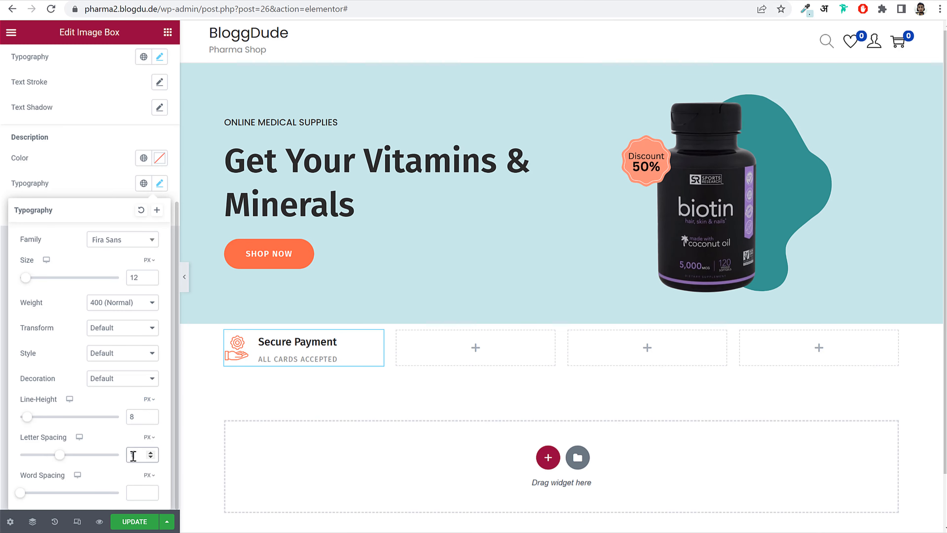
pyautogui.click(135, 521)
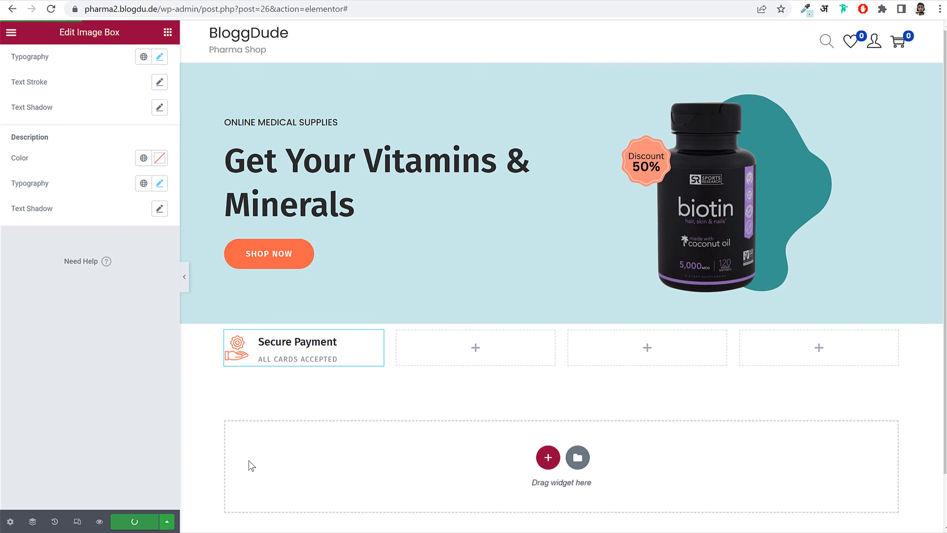
# - Copy the Secure Payment box into the second, third and fourth columns
pyautogui.rightClick(277, 346)
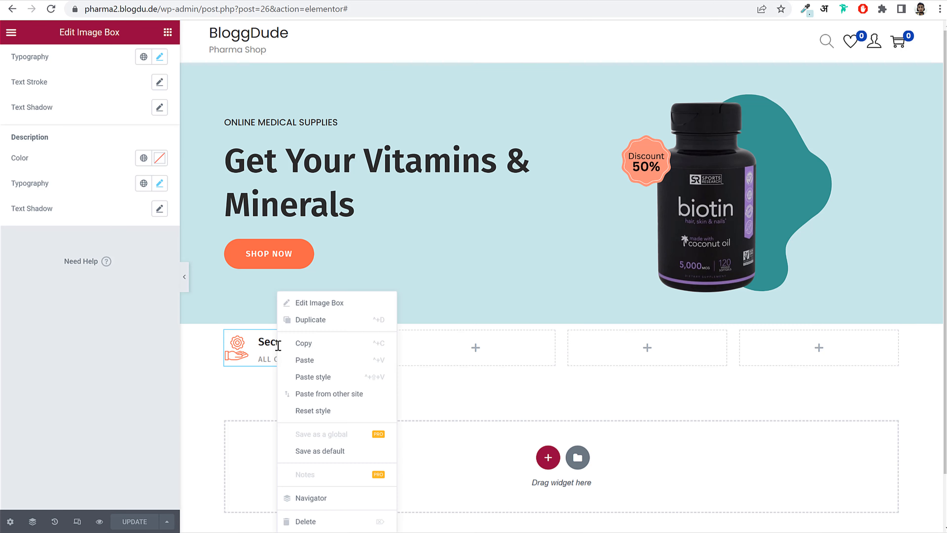
pyautogui.click(303, 344)
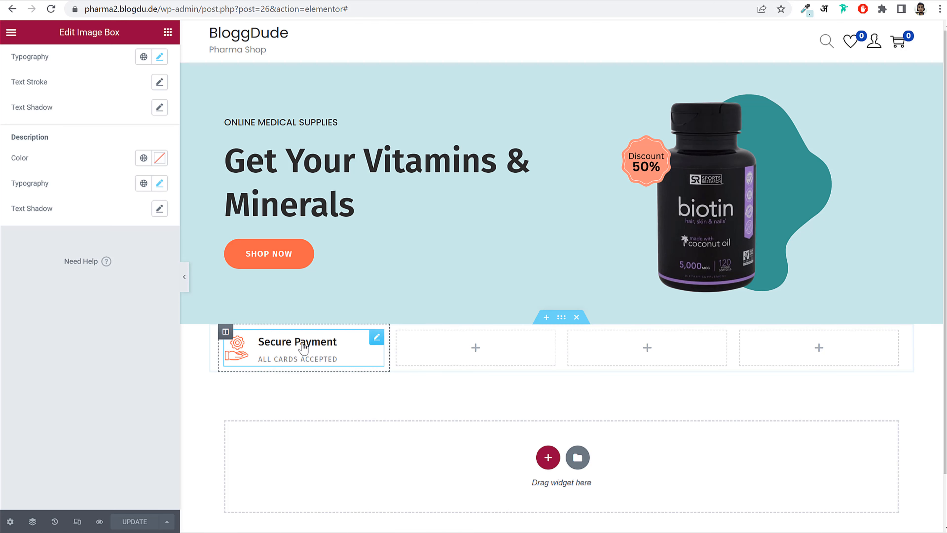
pyautogui.rightClick(470, 349)
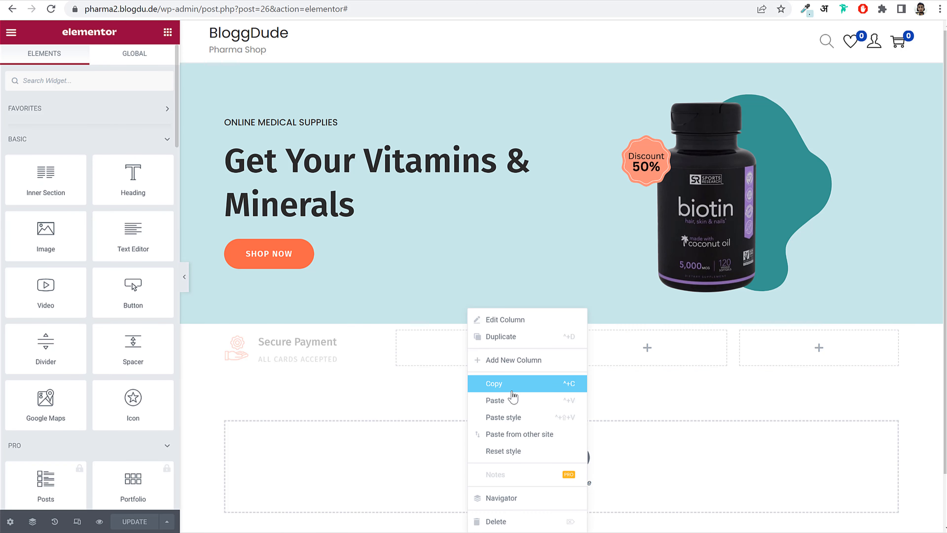
pyautogui.click(509, 400)
pyautogui.rightClick(640, 353)
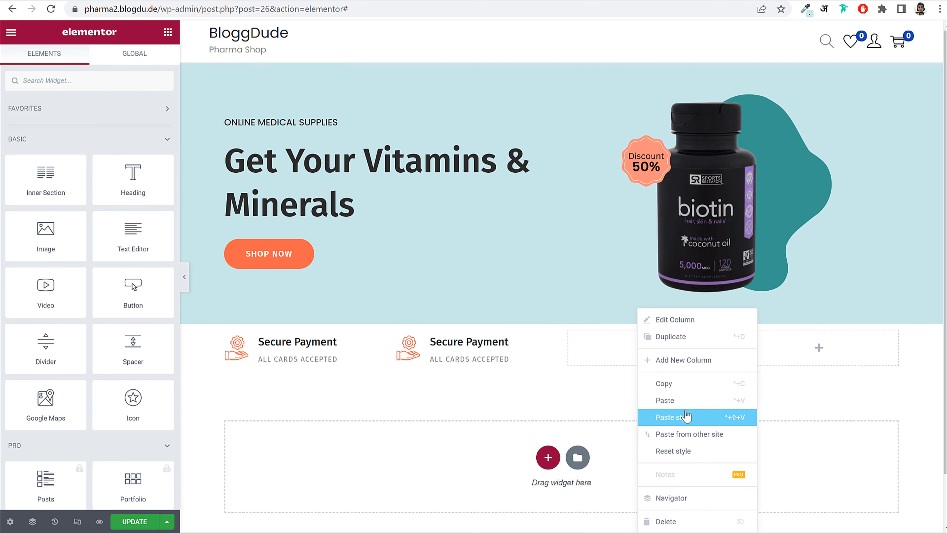
pyautogui.click(687, 401)
pyautogui.rightClick(782, 358)
pyautogui.click(834, 401)
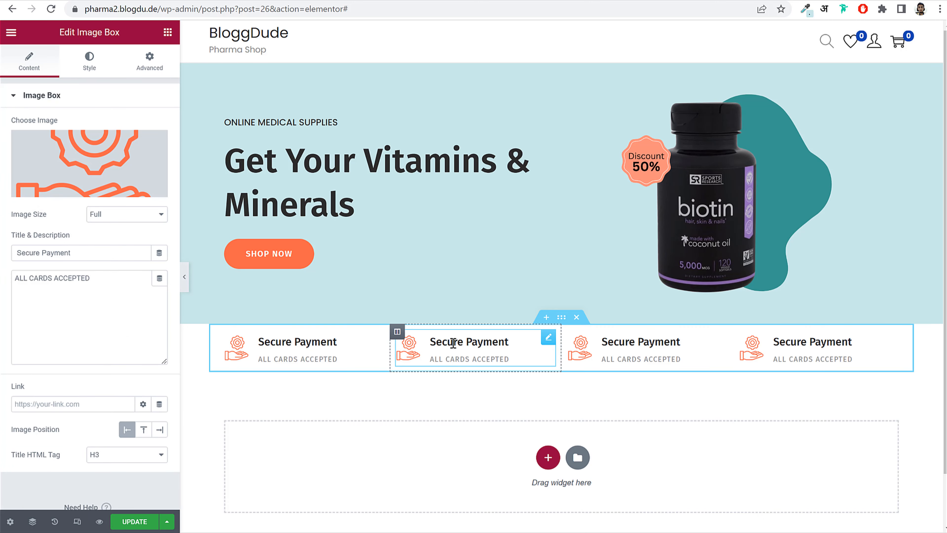
# - Replace the second box's image with the headset customer-service icon
pyautogui.click(440, 331)
pyautogui.click(47, 140)
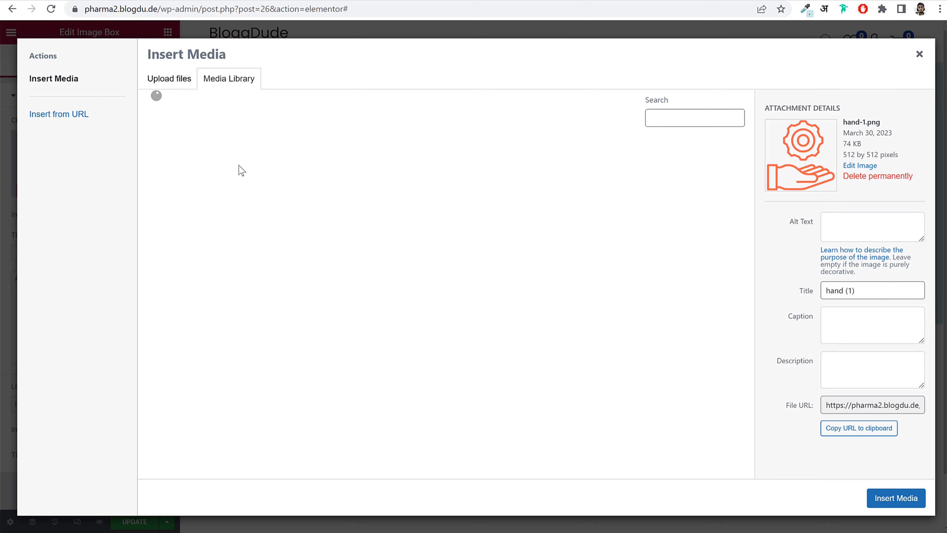
pyautogui.click(472, 190)
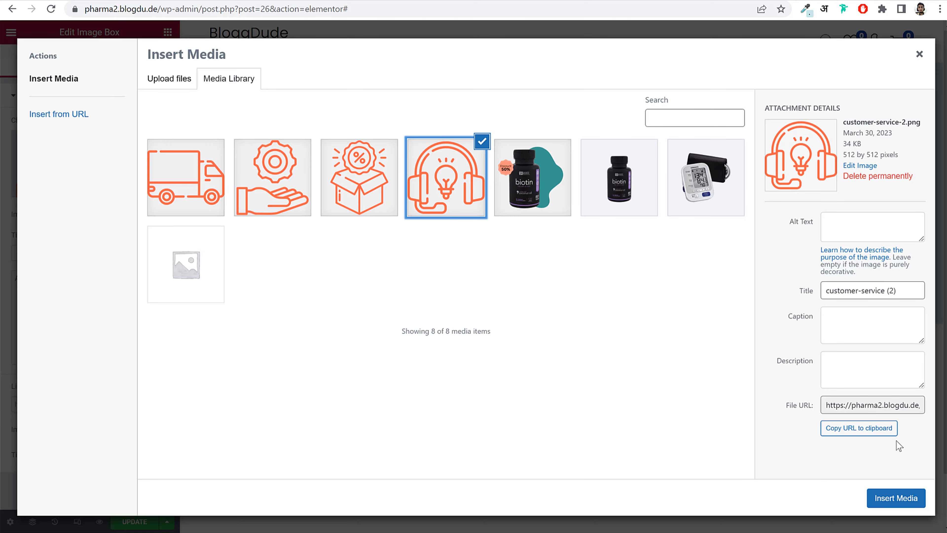
pyautogui.click(895, 498)
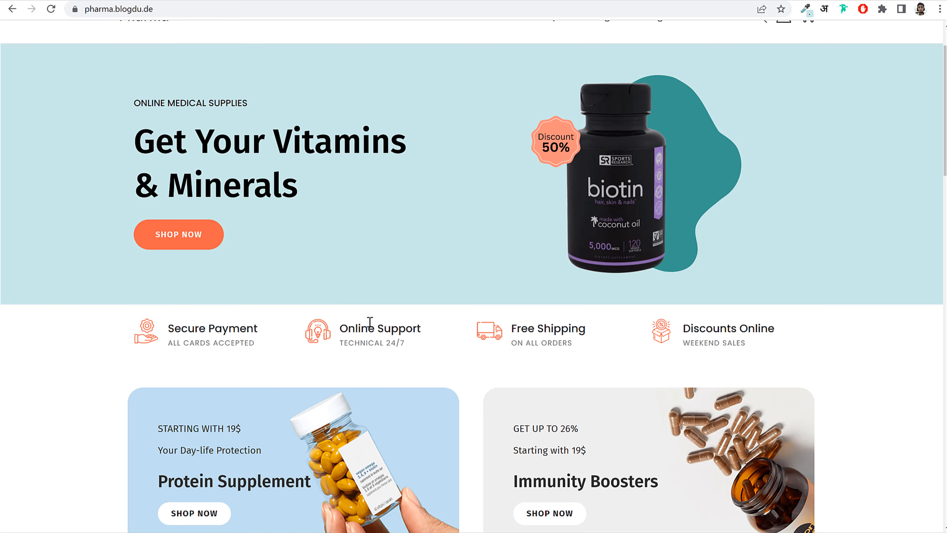
# - Retitle the second box 'Online Support' with description 'TECHNICAL 24/7'
pyautogui.doubleClick(360, 322)
pyautogui.tripleClick(361, 321)
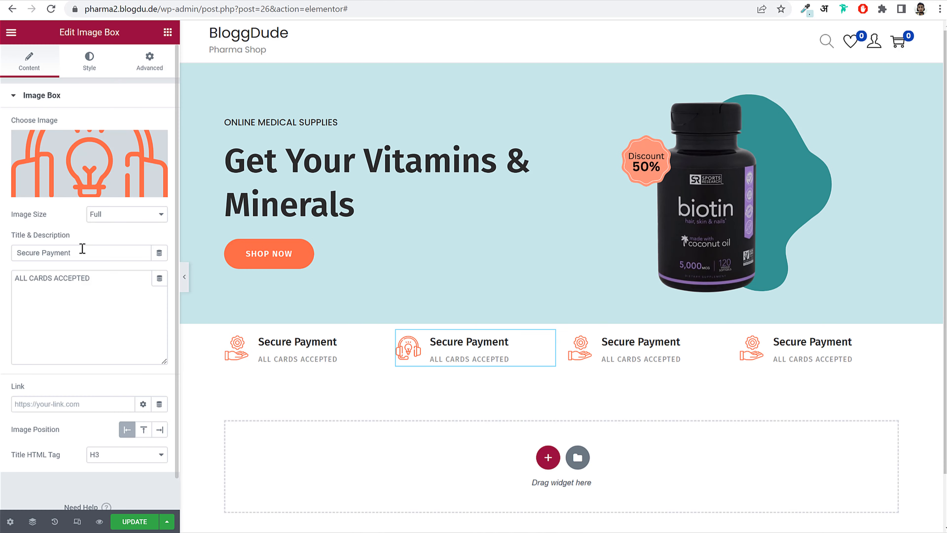
pyautogui.tripleClick(82, 248)
pyautogui.hotkey('ctrl', 'v')
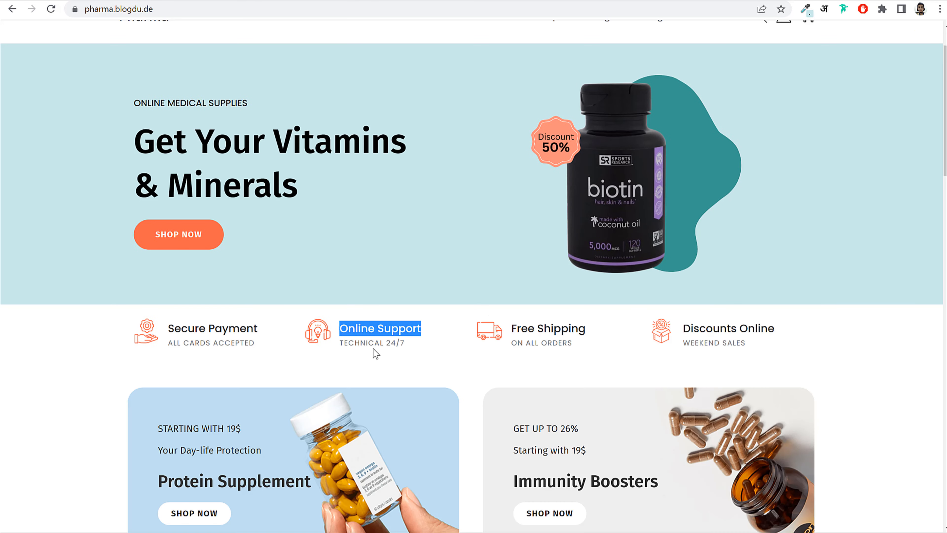
pyautogui.tripleClick(374, 348)
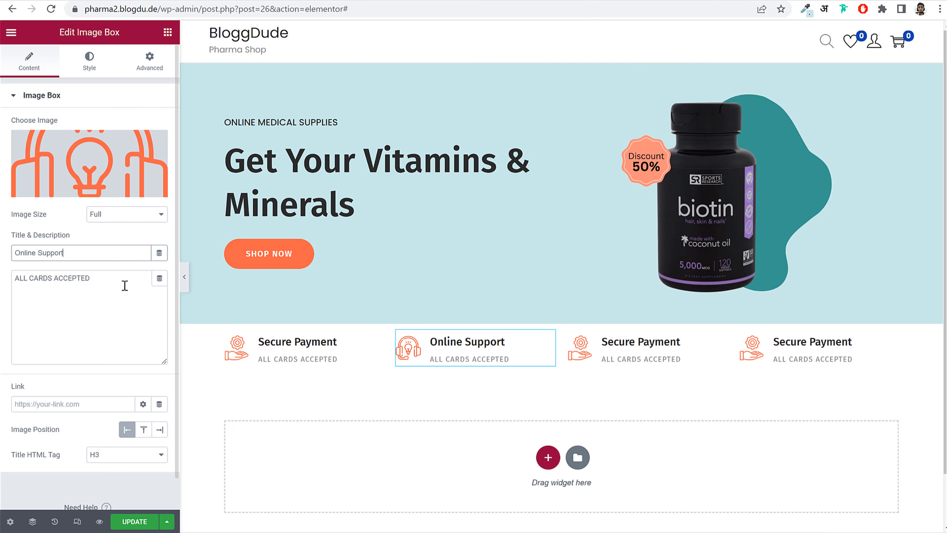
pyautogui.tripleClick(125, 283)
pyautogui.hotkey('ctrl', 'v')
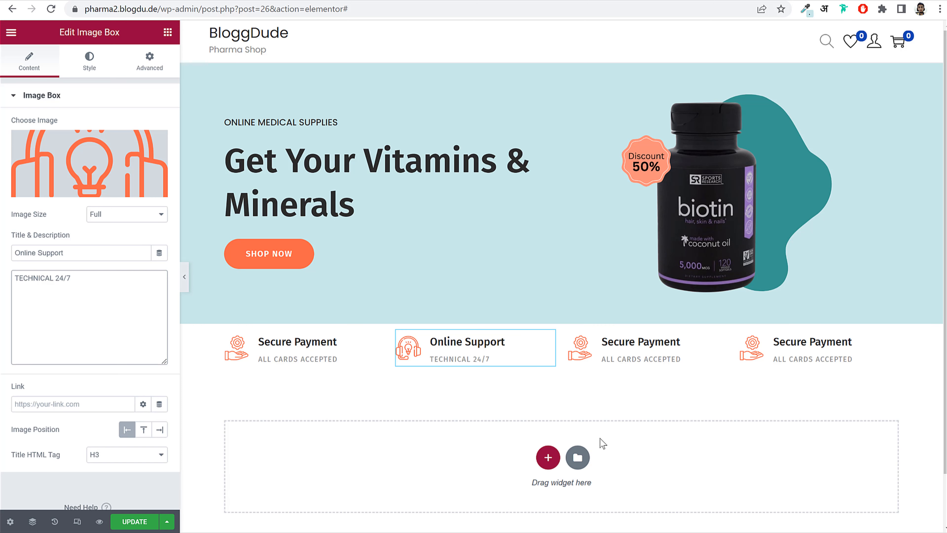
pyautogui.click(560, 319)
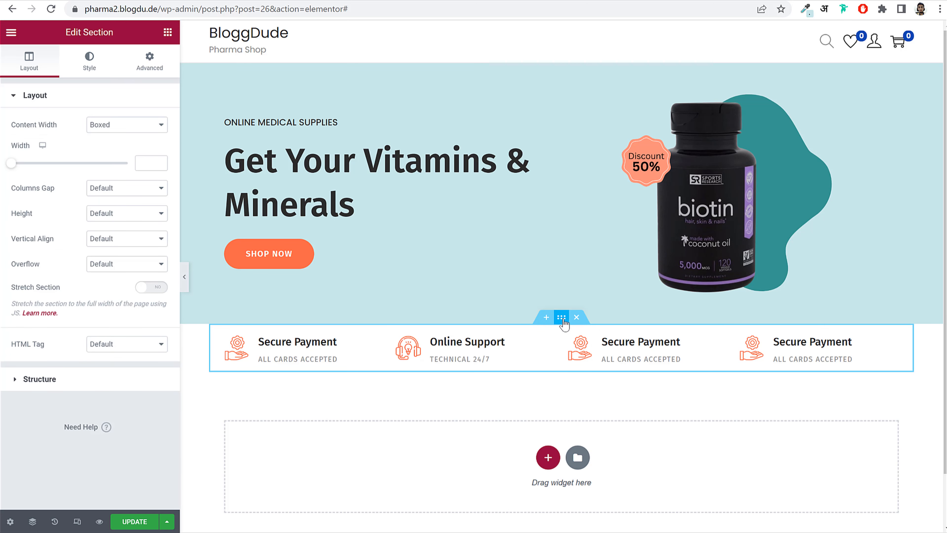
pyautogui.click(149, 63)
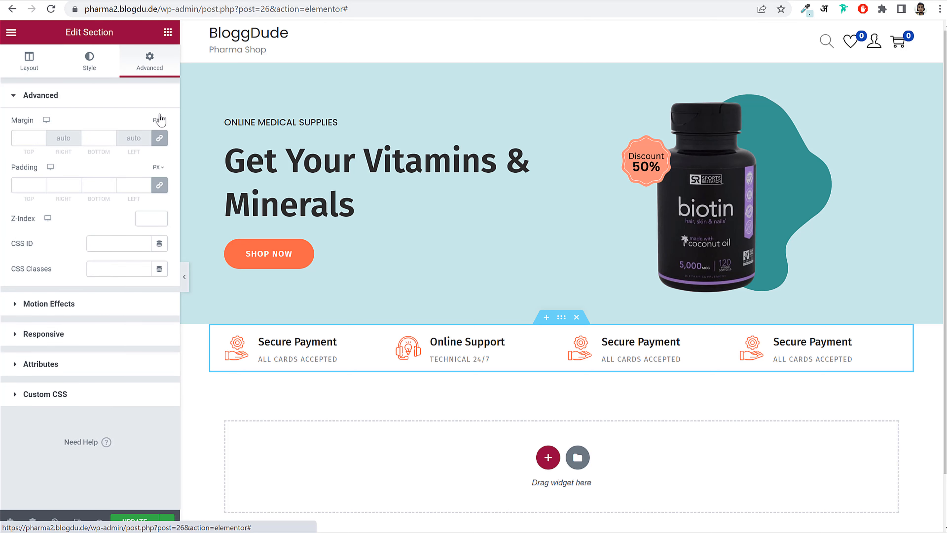
# - Unlink the section padding, set top and bottom to 10px, and update the page
pyautogui.click(159, 185)
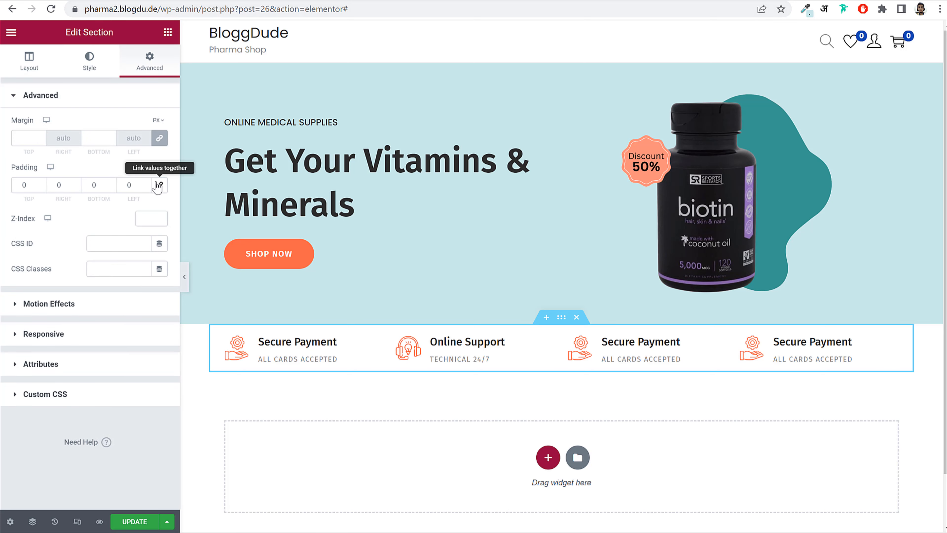
pyautogui.click(27, 187)
pyautogui.write('10')
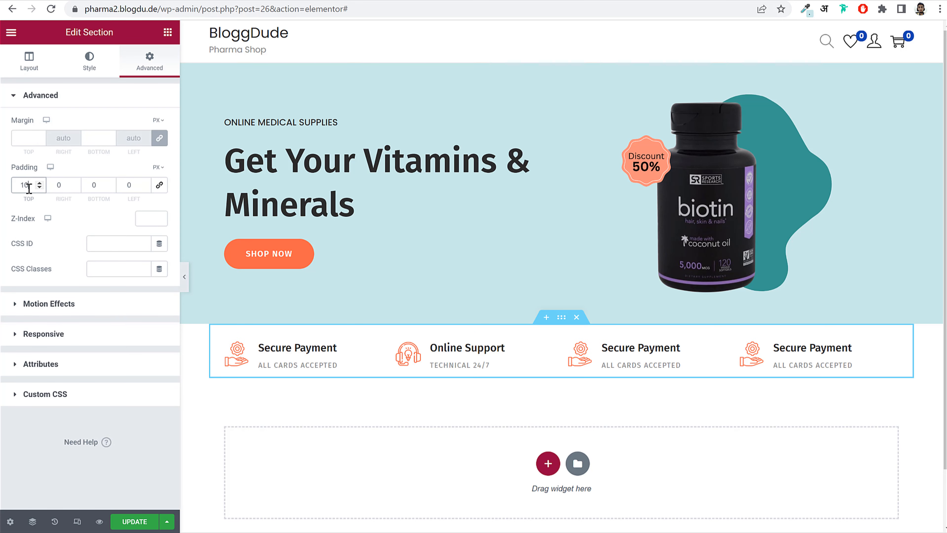
pyautogui.press('Tab')
pyautogui.press('Tab')
pyautogui.write('10')
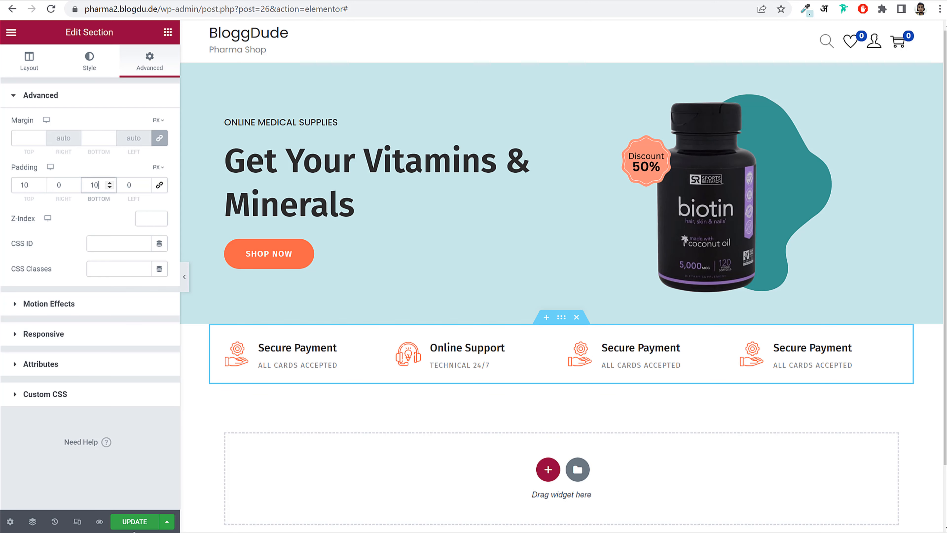
pyautogui.click(134, 522)
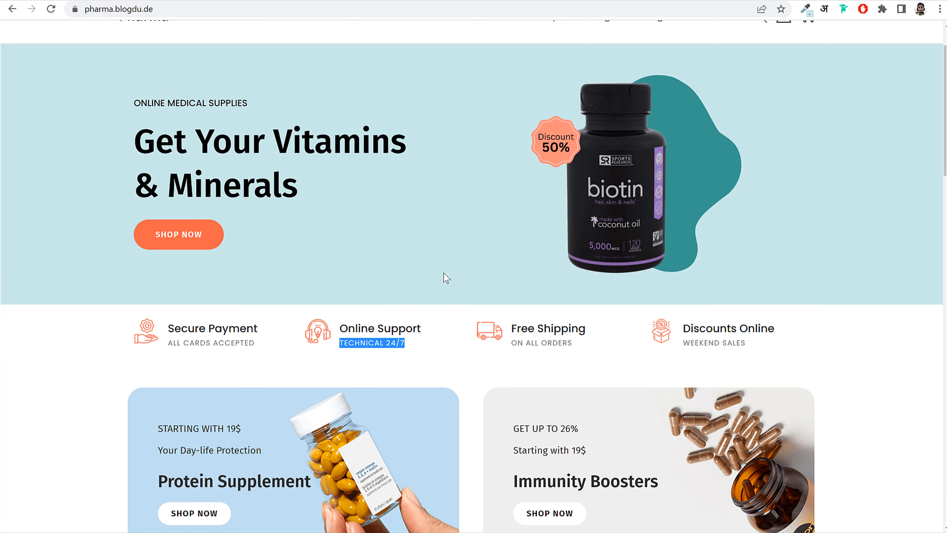
pyautogui.scroll(-3, 485, 278)
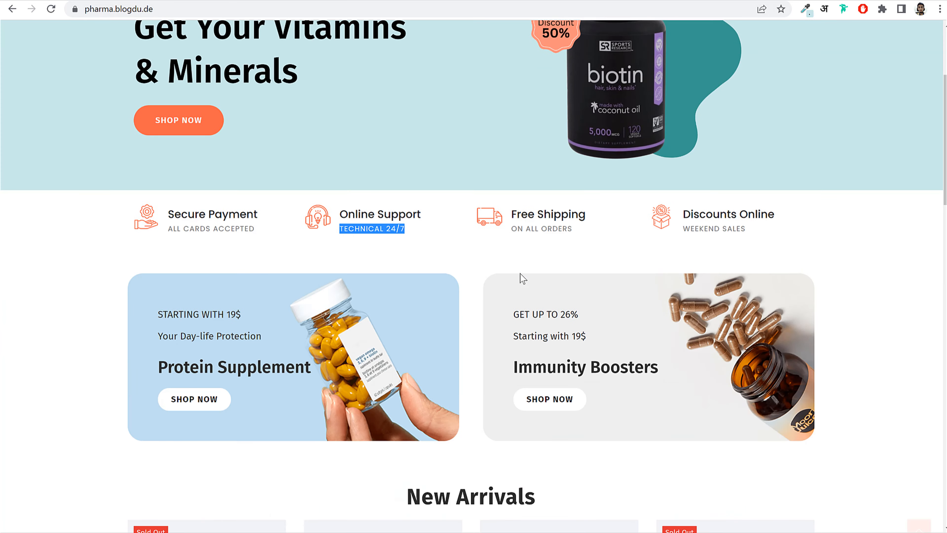
pyautogui.scroll(-3, 522, 278)
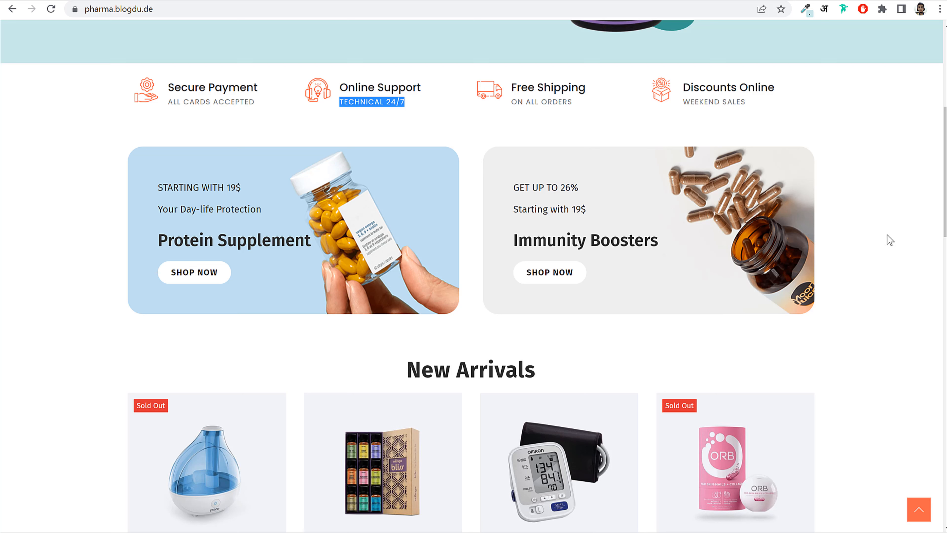
pyautogui.click(123, 1)
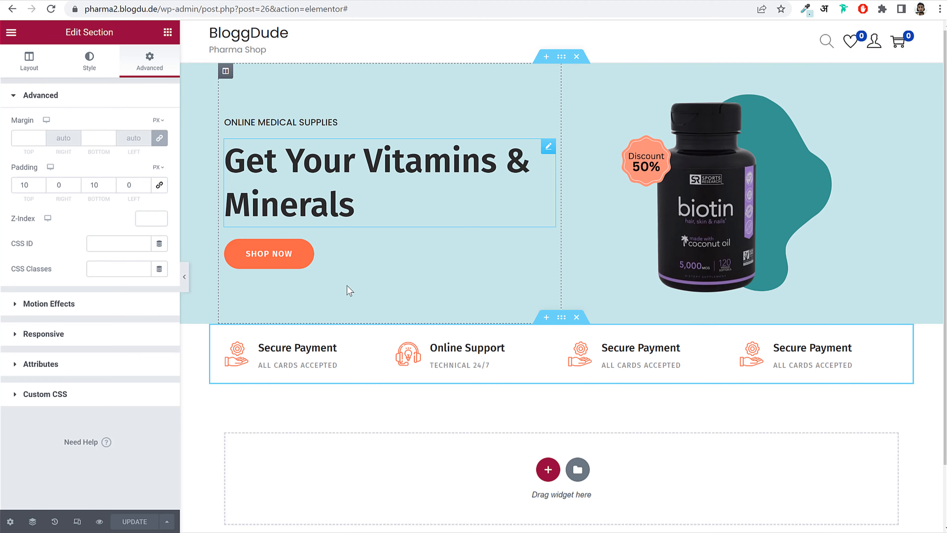
# - Add a new two-column section below the feature row
pyautogui.scroll(-3, 443, 344)
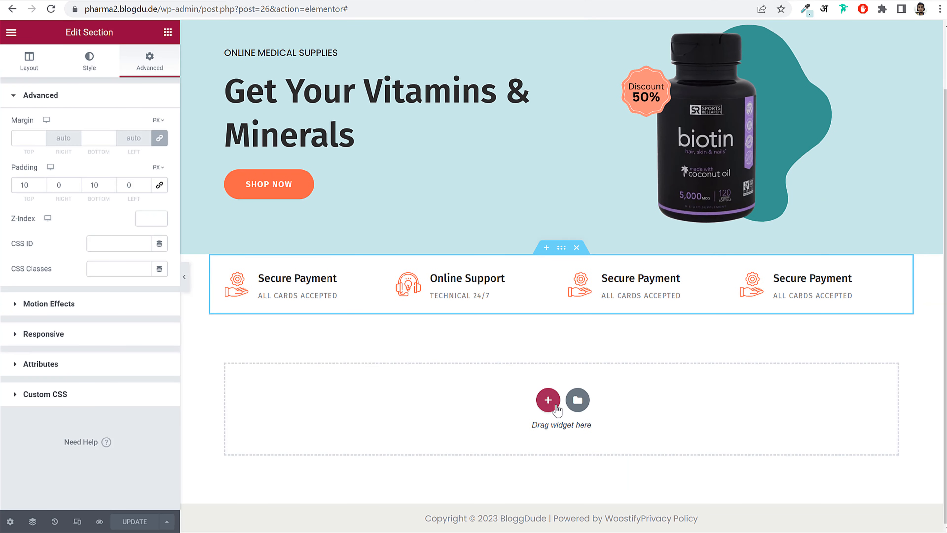
pyautogui.click(548, 400)
pyautogui.scroll(-2, 476, 424)
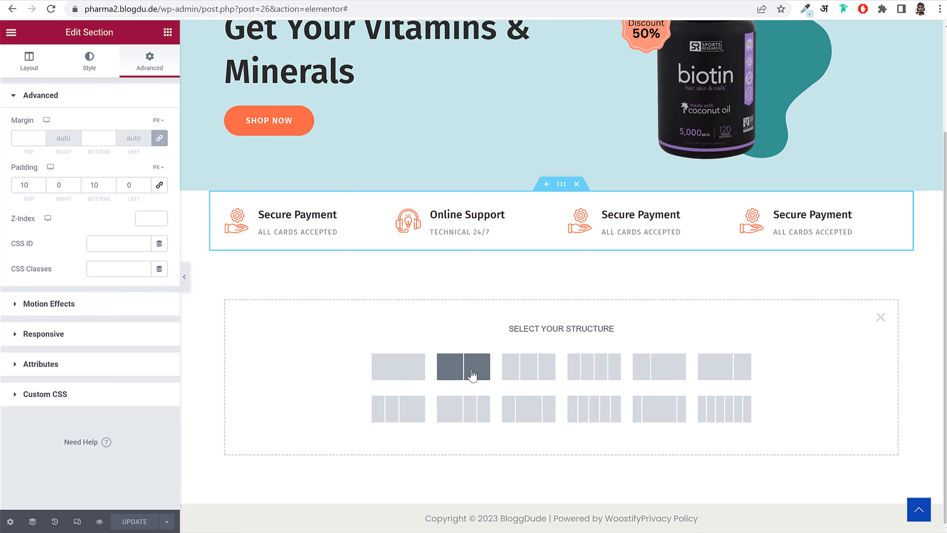
pyautogui.click(471, 371)
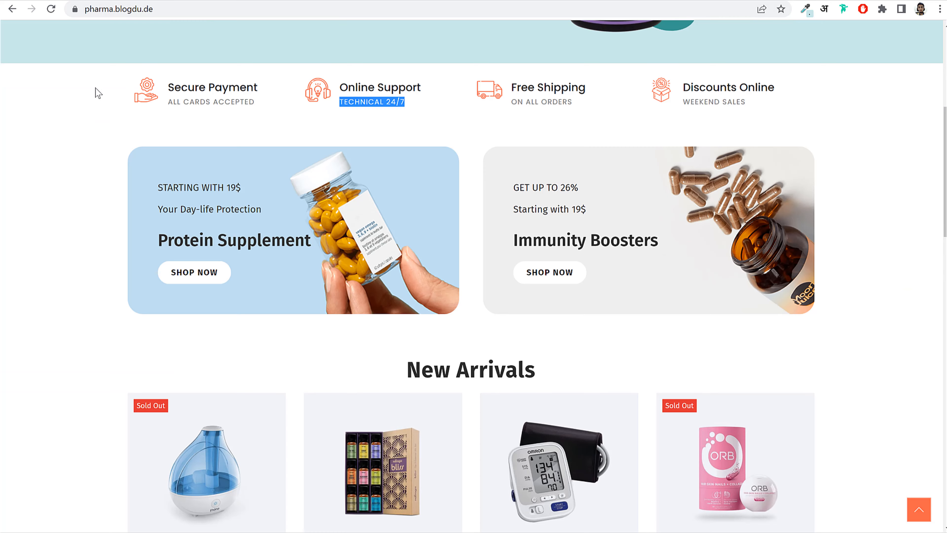
# - Place a Heading in the left column holding the copied demo banner lines
pyautogui.moveTo(147, 188); pyautogui.dragTo(269, 211)
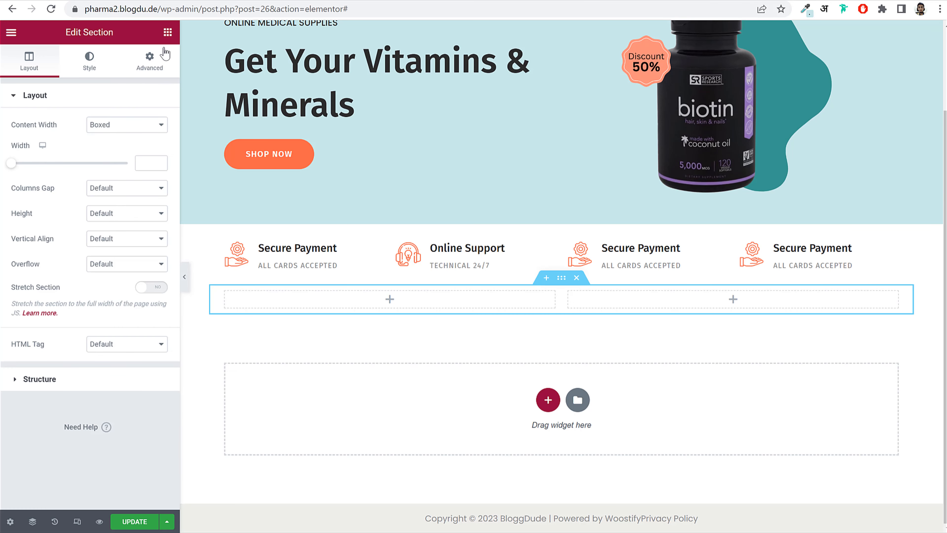
pyautogui.click(167, 32)
pyautogui.moveTo(132, 177); pyautogui.dragTo(330, 298)
pyautogui.click(77, 165)
pyautogui.hotkey('ctrl', 'a')
pyautogui.hotkey('ctrl', 'v')
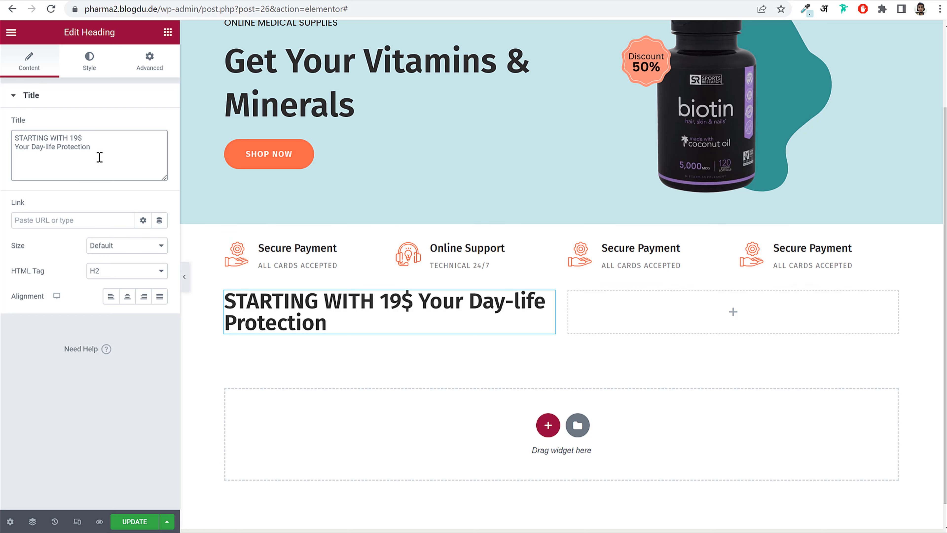
# - Break the title after 'STARTING WITH 19$' with a <br> tag and a new line
pyautogui.moveTo(100, 157); pyautogui.dragTo(9, 130)
pyautogui.click(91, 160)
pyautogui.click(14, 149)
pyautogui.moveTo(102, 155); pyautogui.dragTo(13, 134)
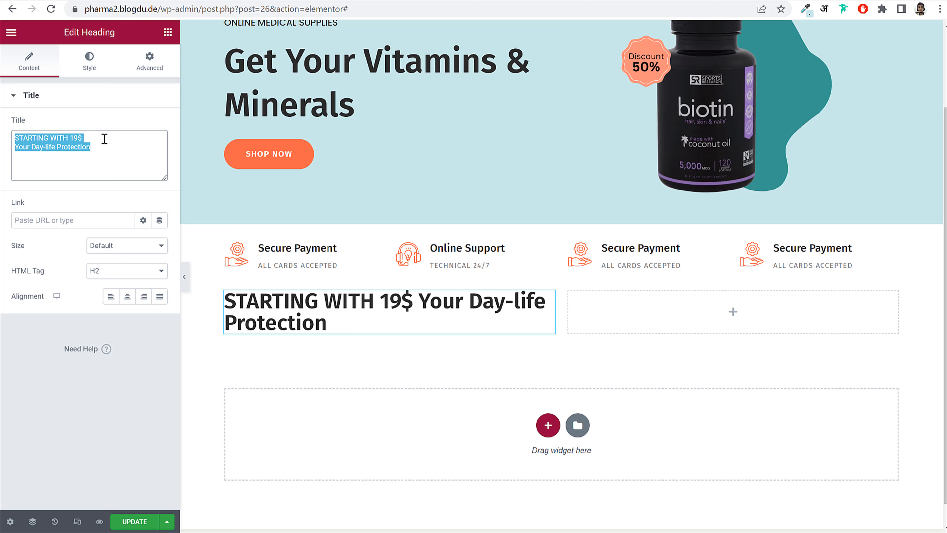
pyautogui.click(104, 139)
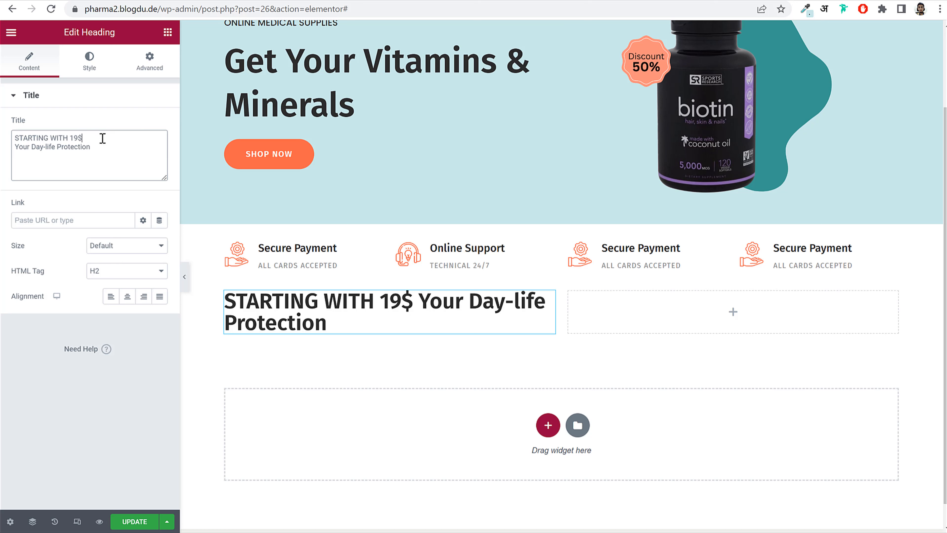
pyautogui.write('<')
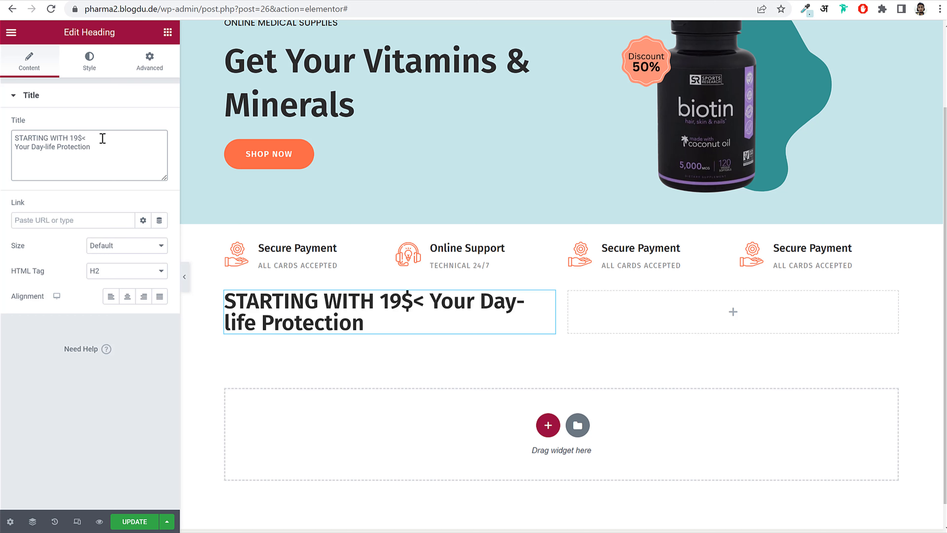
pyautogui.write('br>')
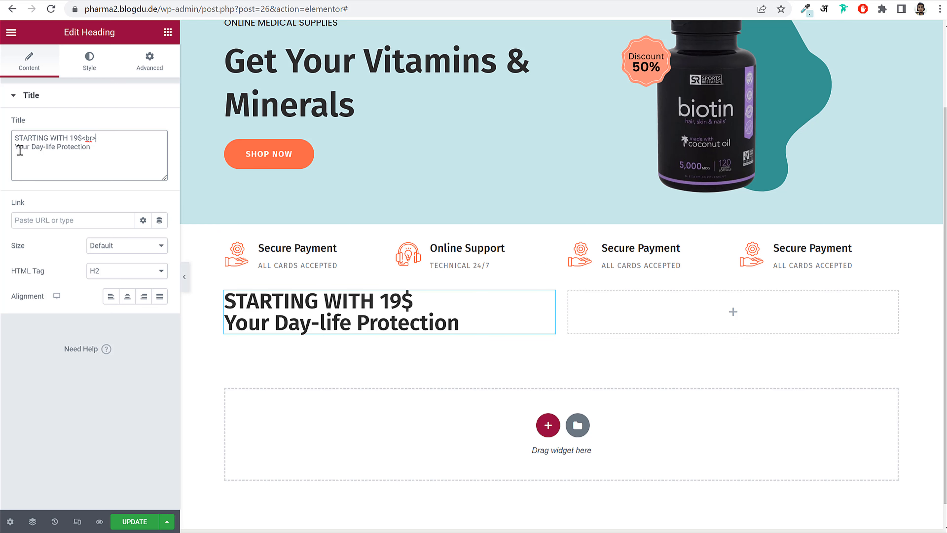
pyautogui.press('Delete')
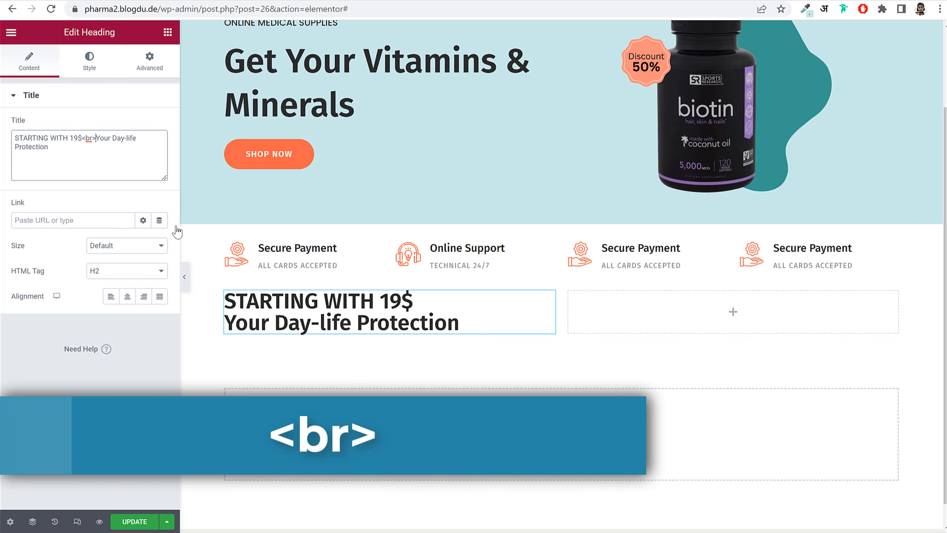
pyautogui.moveTo(95, 138); pyautogui.dragTo(82, 137)
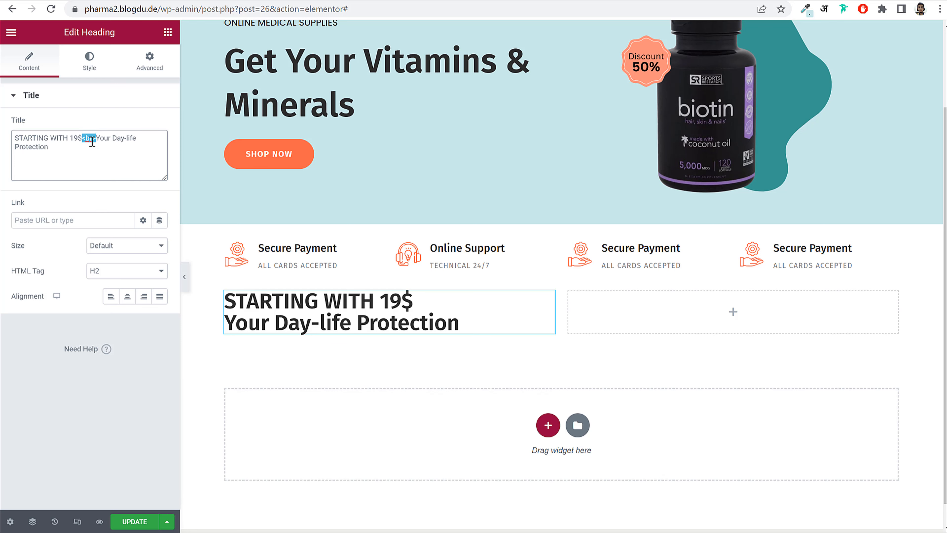
pyautogui.click(98, 135)
pyautogui.press('Return')
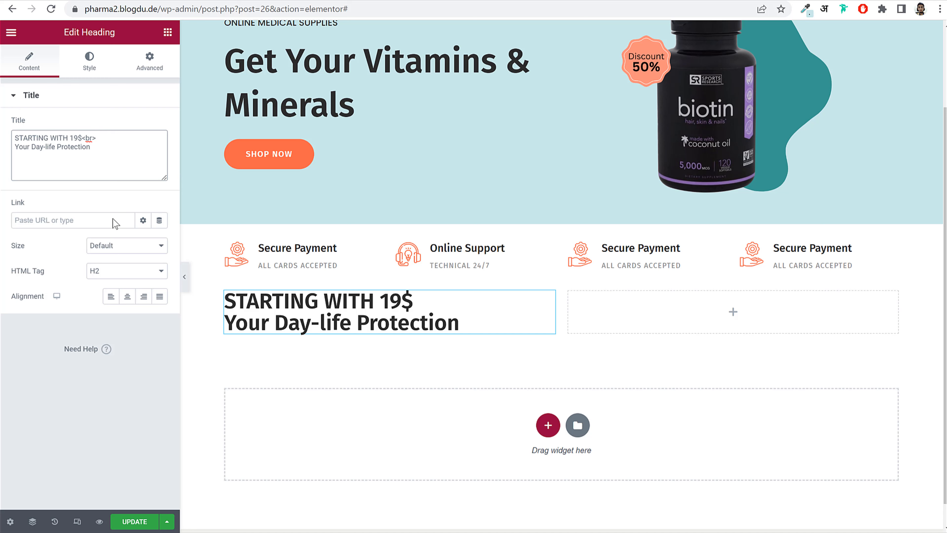
pyautogui.click(89, 60)
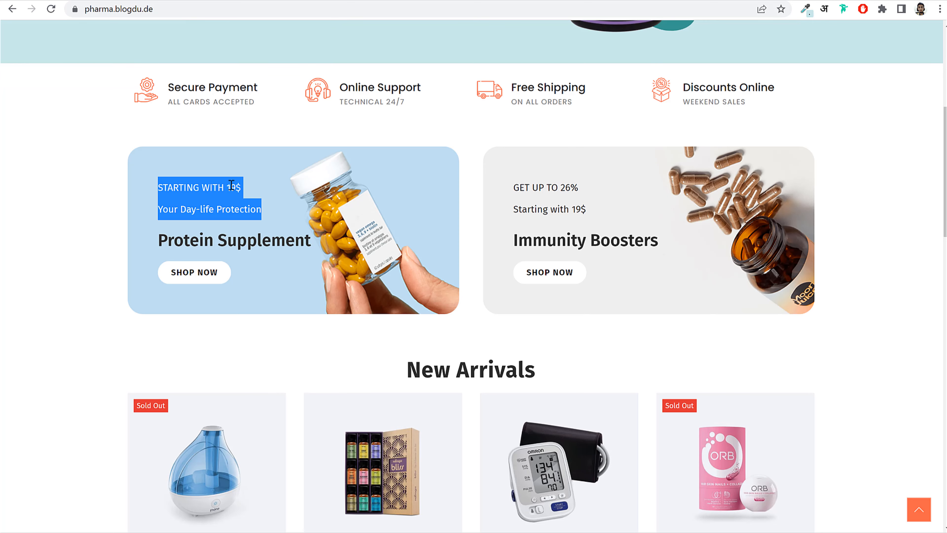
# - Set the heading typography to size 16, weight 400 (Normal), line height 36
pyautogui.click(232, 185)
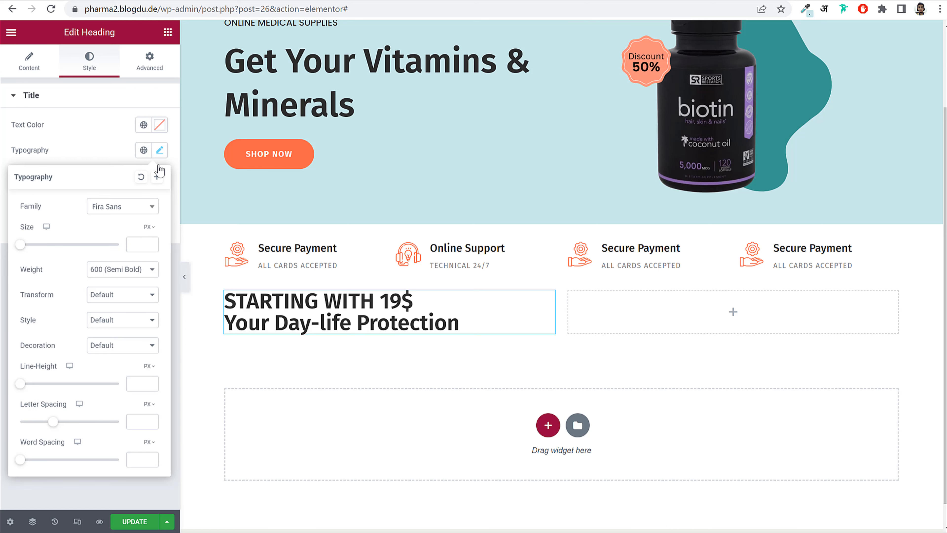
pyautogui.click(160, 150)
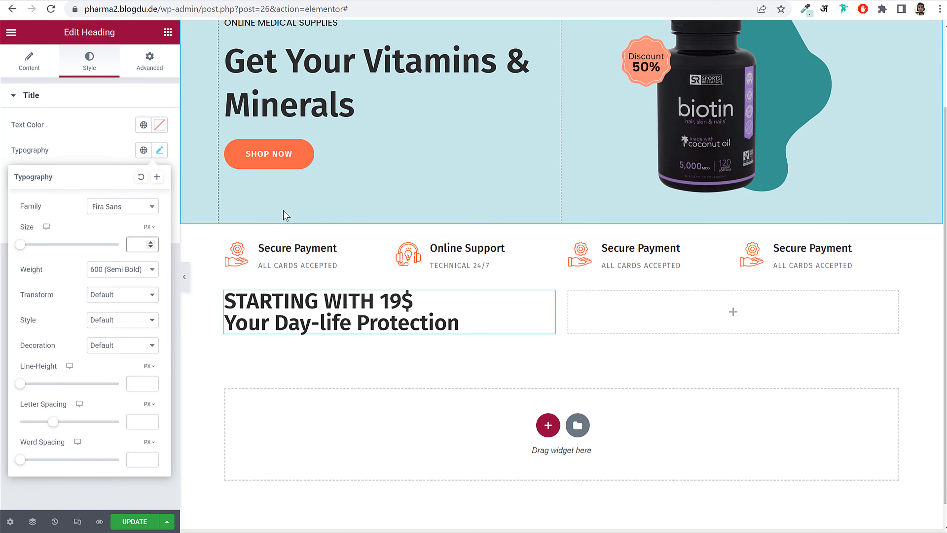
pyautogui.write('16')
pyautogui.click(116, 269)
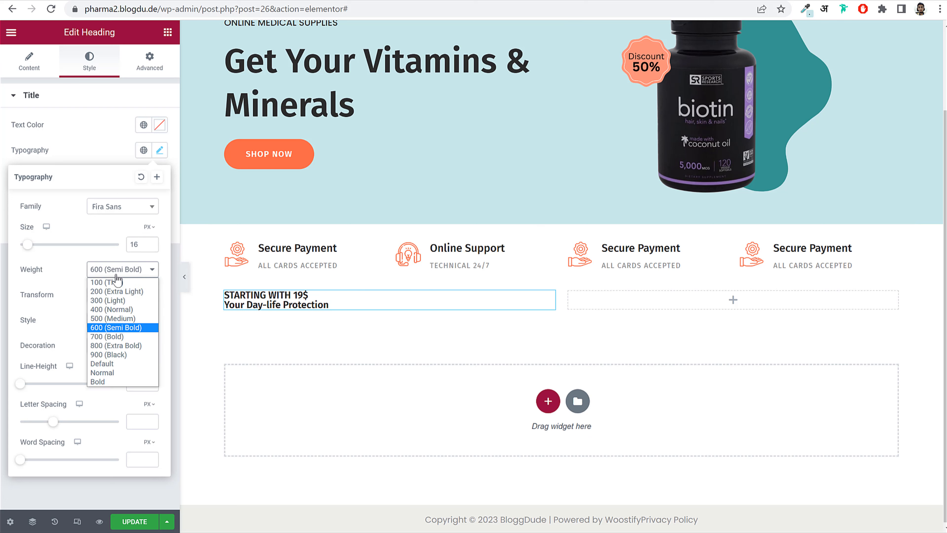
pyautogui.click(115, 309)
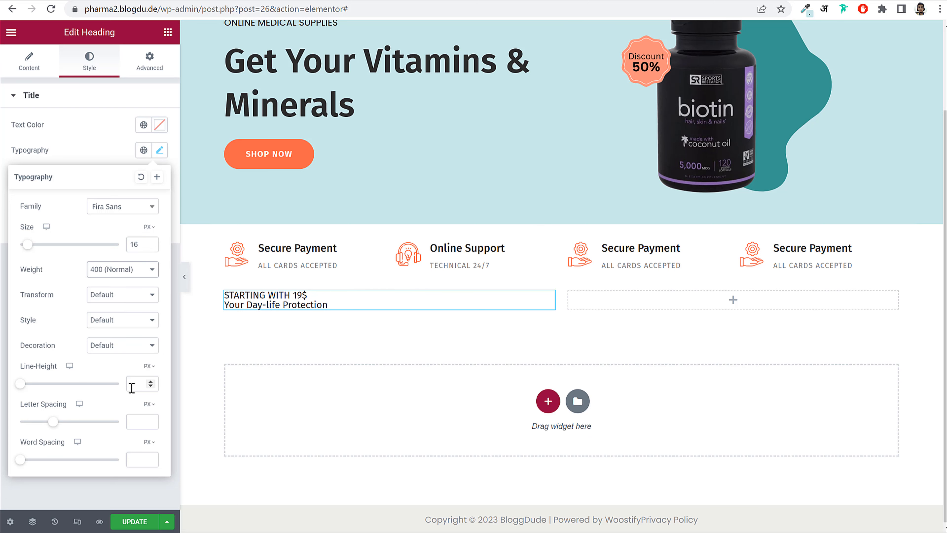
pyautogui.click(138, 383)
pyautogui.write('36')
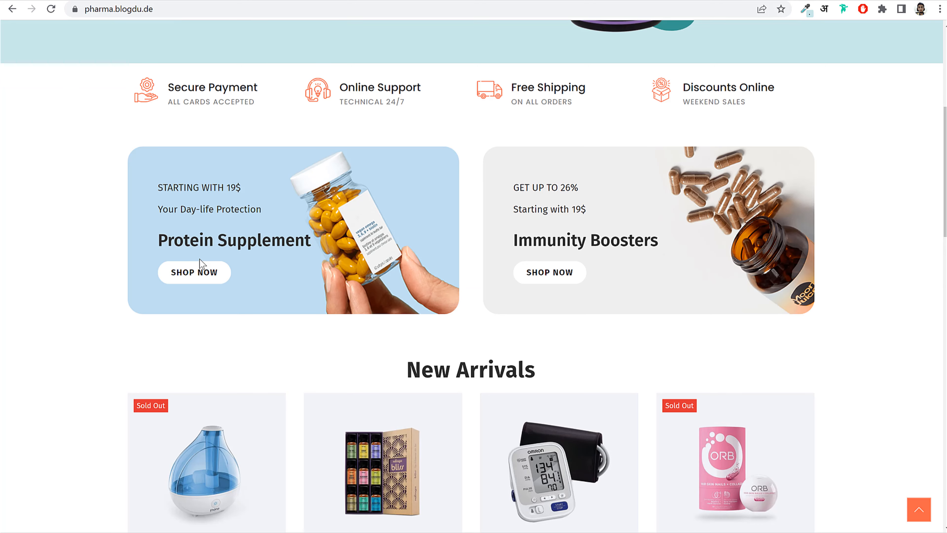
pyautogui.moveTo(158, 241); pyautogui.dragTo(314, 241)
pyautogui.hotkey('ctrl', 'c')
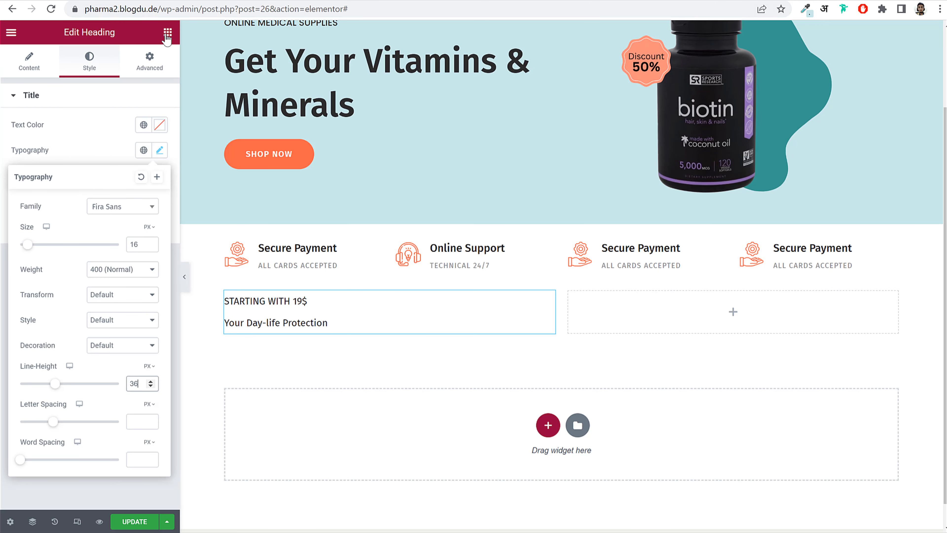
pyautogui.click(168, 33)
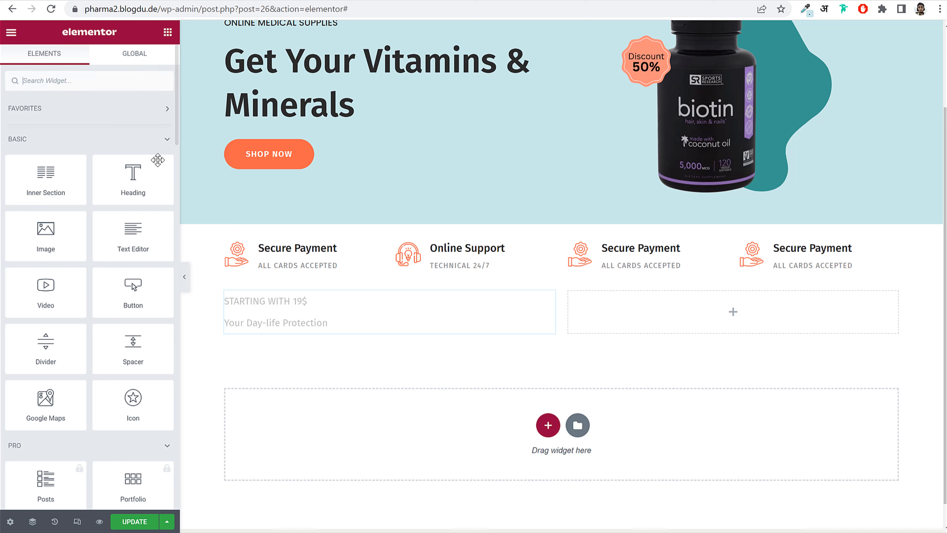
# - Add a 'Protein Supplement' heading below the promo text with font size 28
pyautogui.moveTo(157, 160); pyautogui.dragTo(324, 338)
pyautogui.click(117, 164)
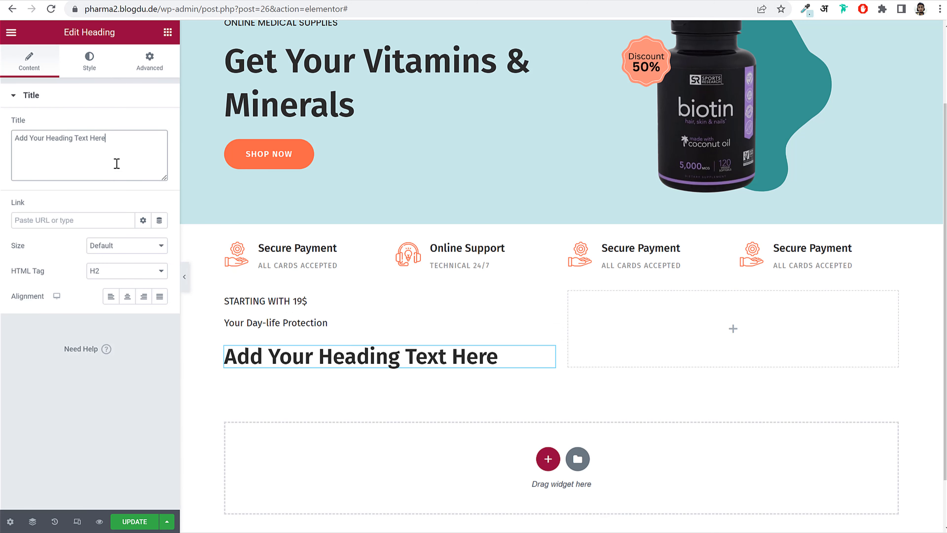
pyautogui.hotkey('ctrl', 'a')
pyautogui.hotkey('ctrl', 'v')
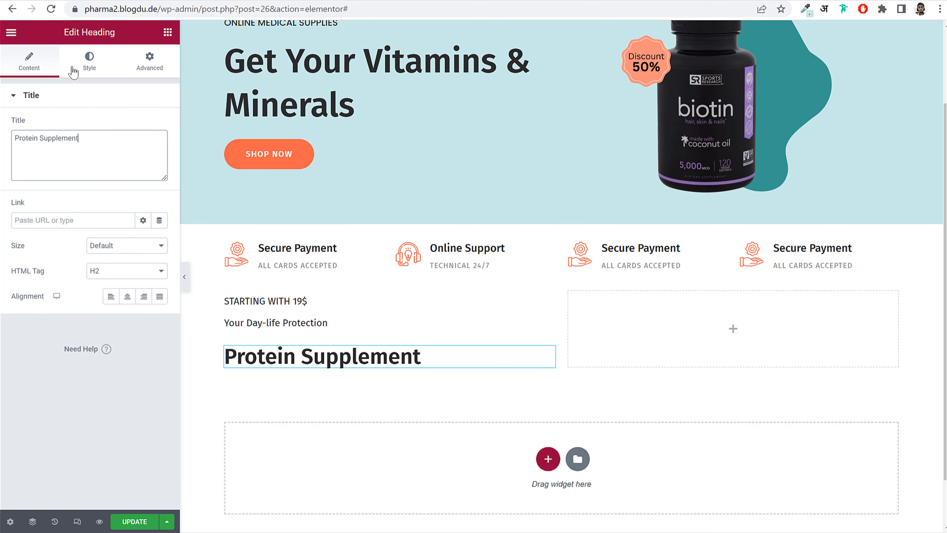
pyautogui.click(85, 69)
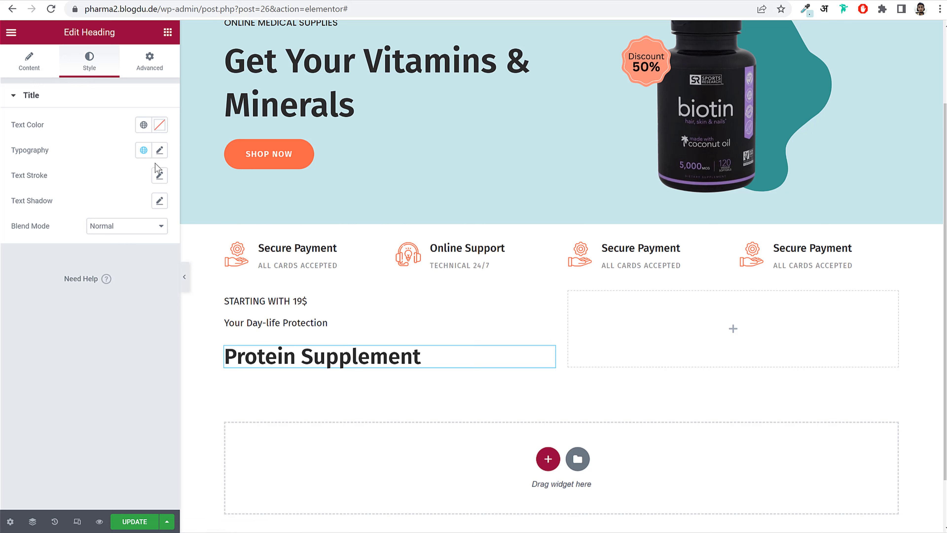
pyautogui.click(160, 150)
pyautogui.click(137, 243)
pyautogui.write('28')
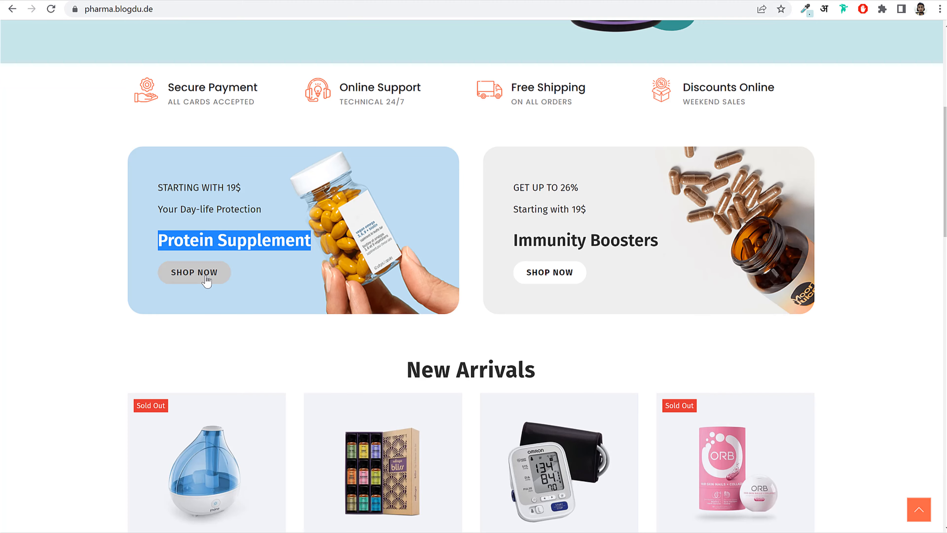
# - Copy the hero SHOP NOW button and paste it beneath the Protein Supplement heading
pyautogui.click(292, 300)
pyautogui.scroll(6, 291, 300)
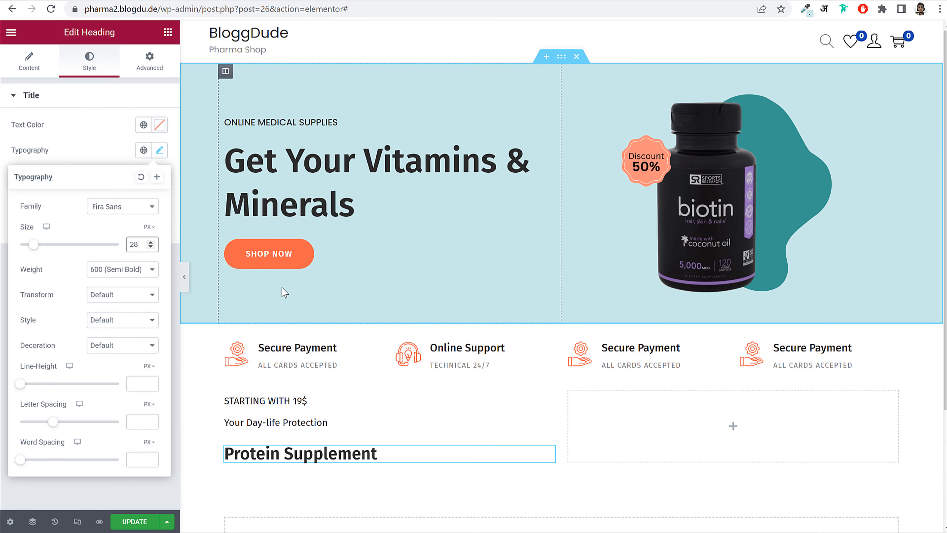
pyautogui.rightClick(272, 258)
pyautogui.click(363, 309)
pyautogui.scroll(-4, 363, 308)
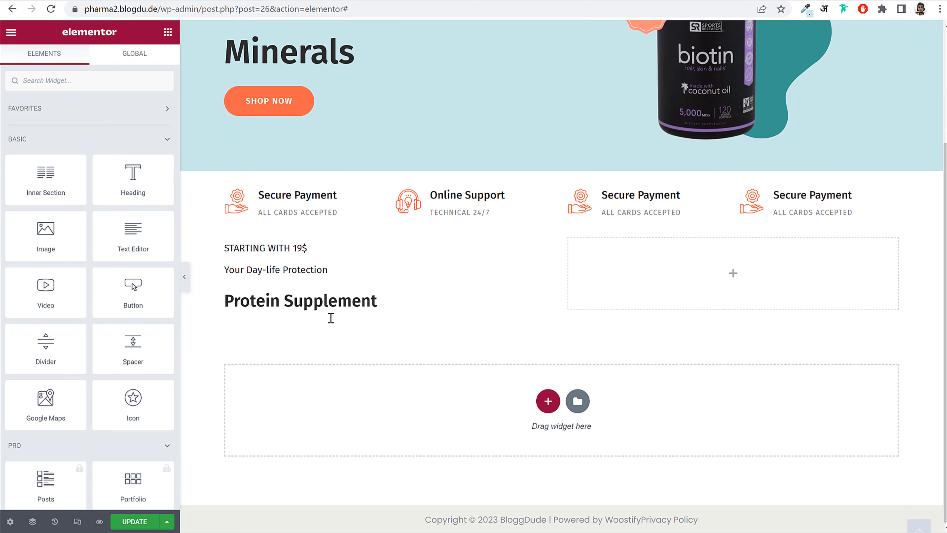
pyautogui.rightClick(312, 294)
pyautogui.click(371, 360)
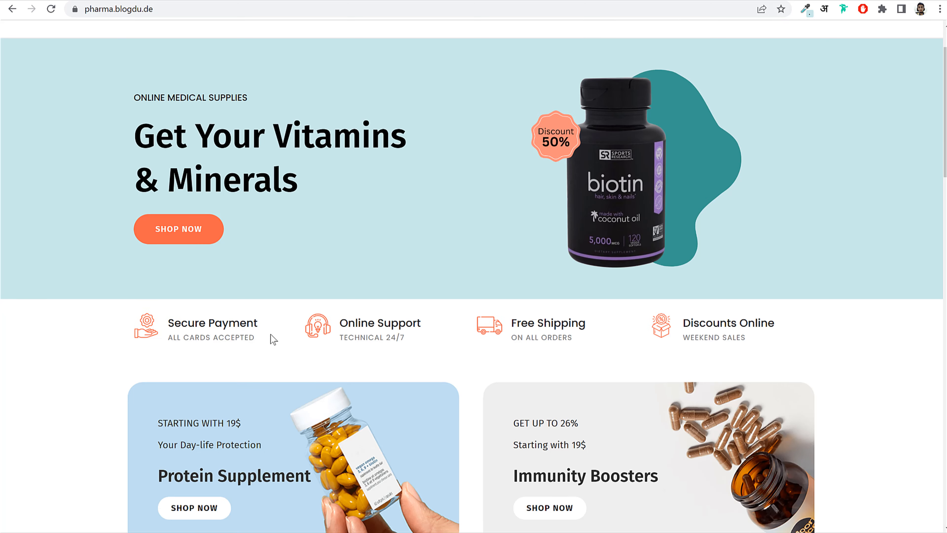
pyautogui.scroll(-5, 220, 262)
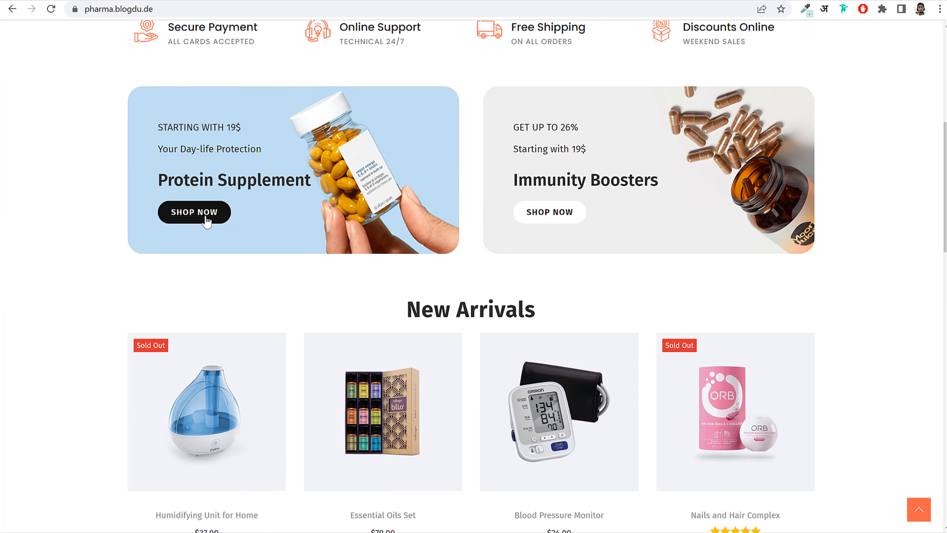
# - Give the pasted SHOP NOW button black text on a white background
pyautogui.click(130, 1)
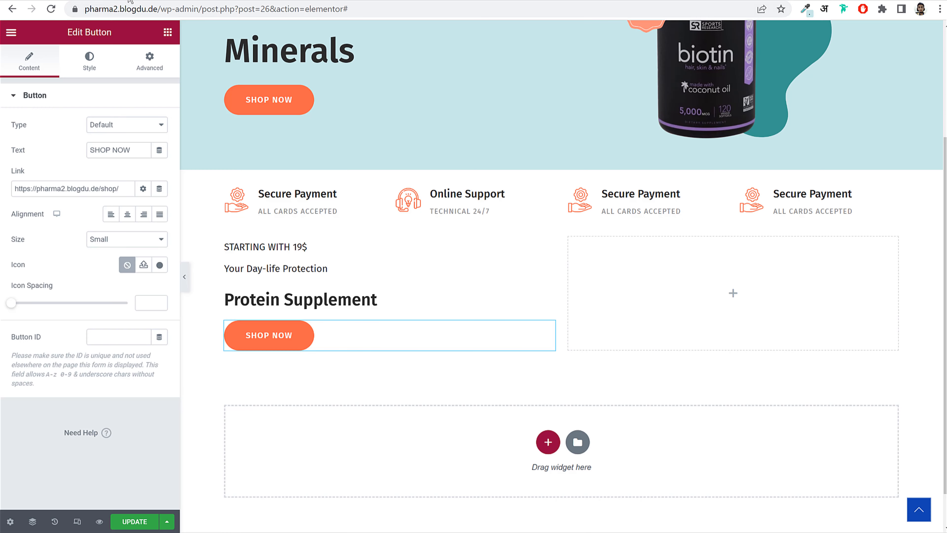
pyautogui.click(87, 57)
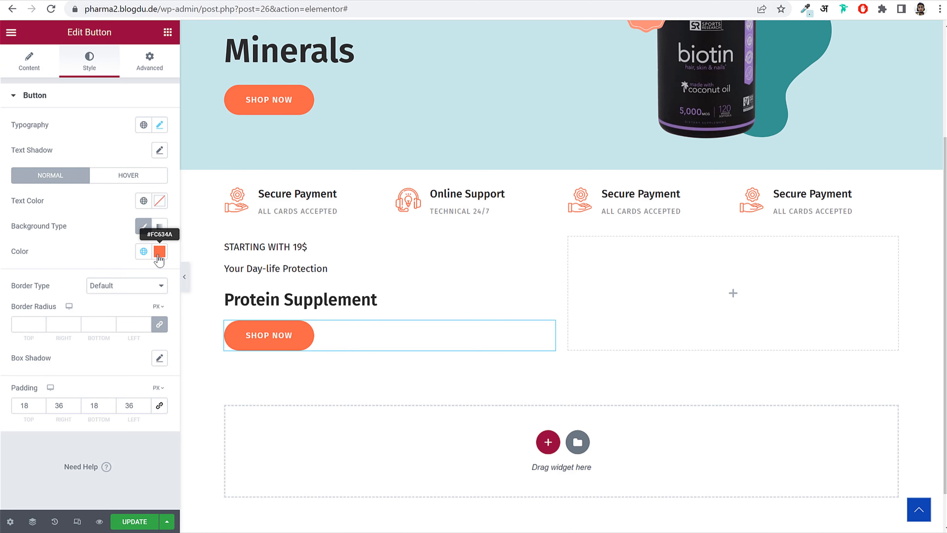
pyautogui.click(160, 252)
pyautogui.write('#FFFFFF')
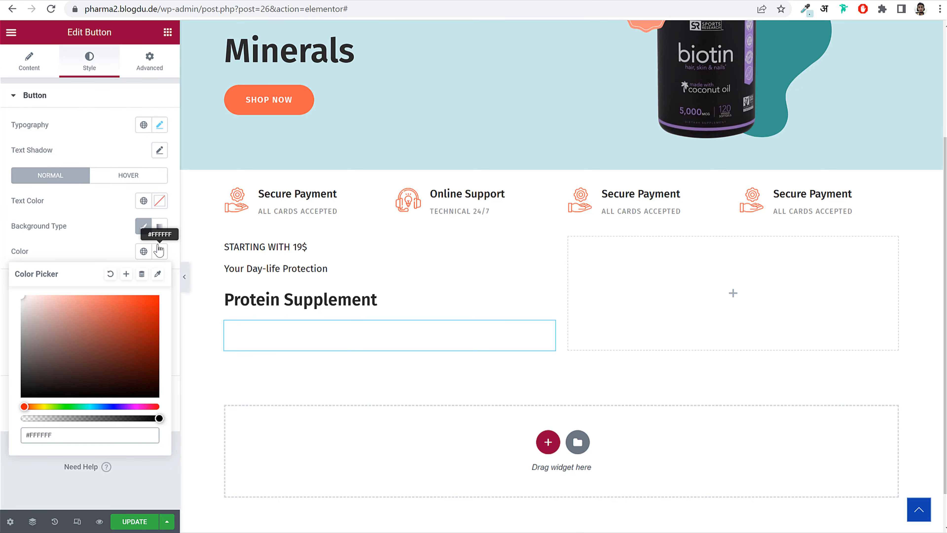
pyautogui.click(163, 201)
pyautogui.write('#000000')
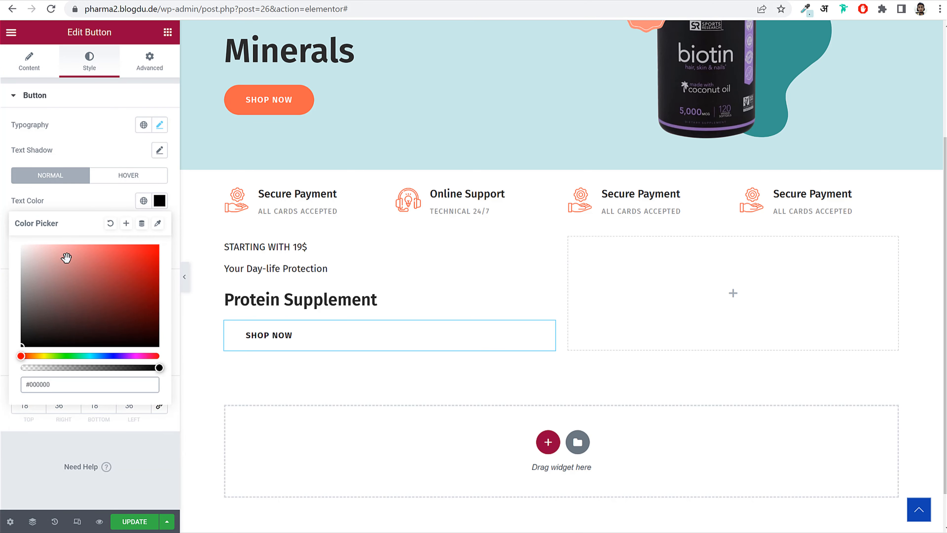
pyautogui.click(87, 204)
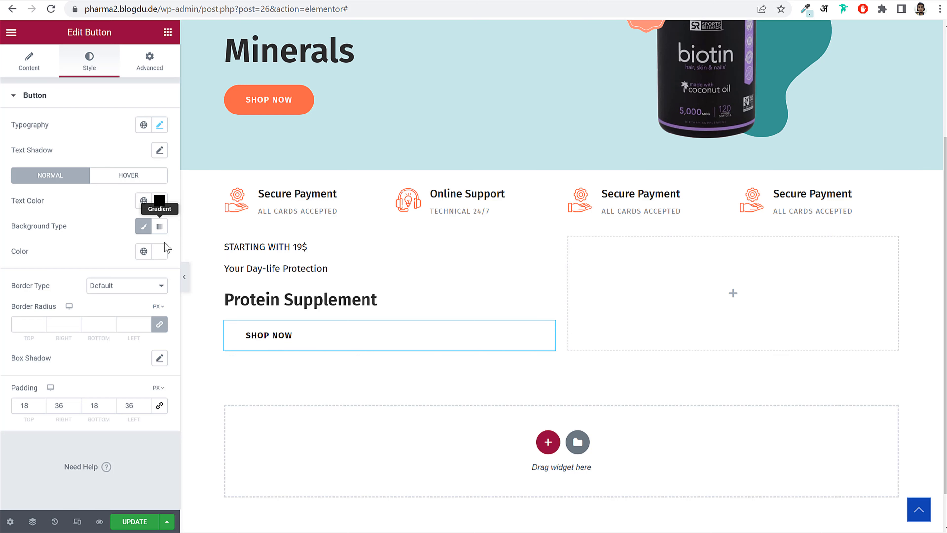
pyautogui.click(160, 251)
pyautogui.write('#E17C6C')
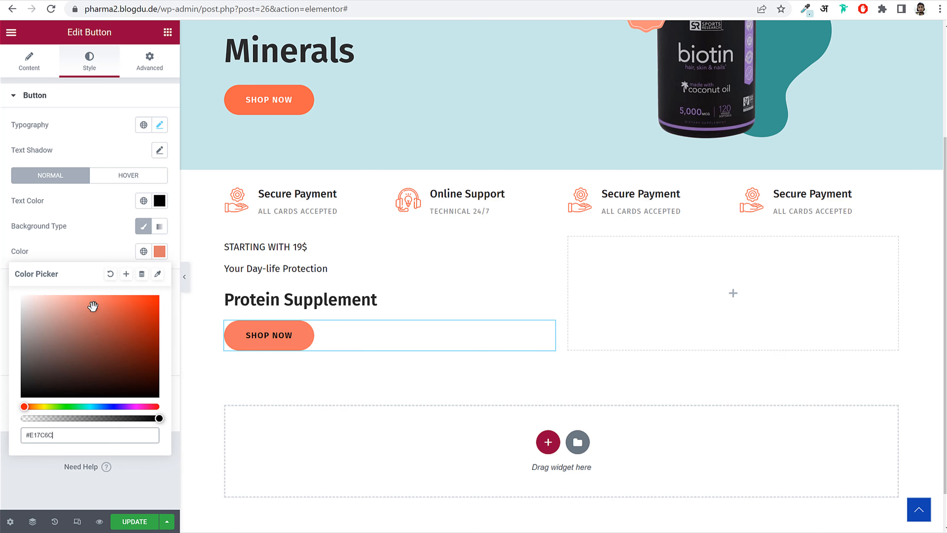
pyautogui.moveTo(92, 305); pyautogui.dragTo(22, 297)
pyautogui.click(99, 252)
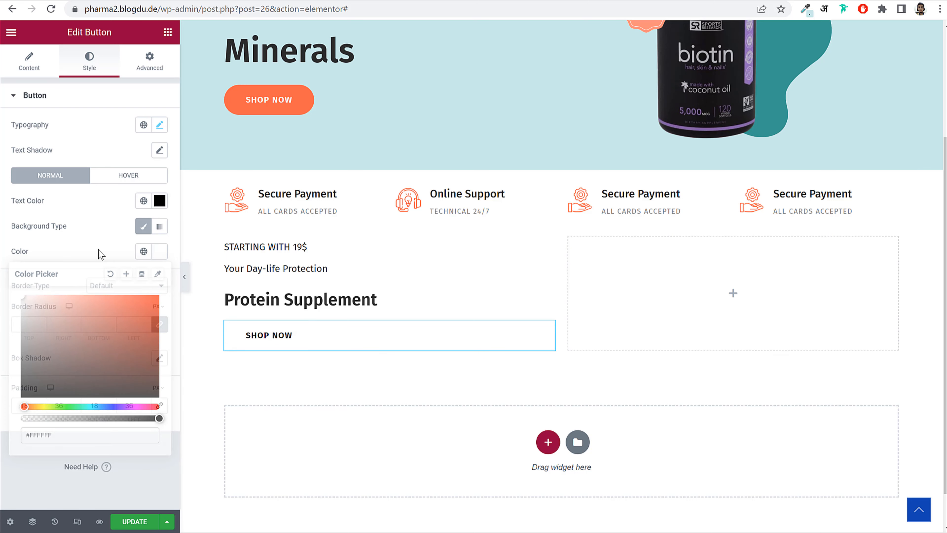
# - Set the button padding to 12, 22, 12, 22 px and save the page
pyautogui.doubleClick(24, 406)
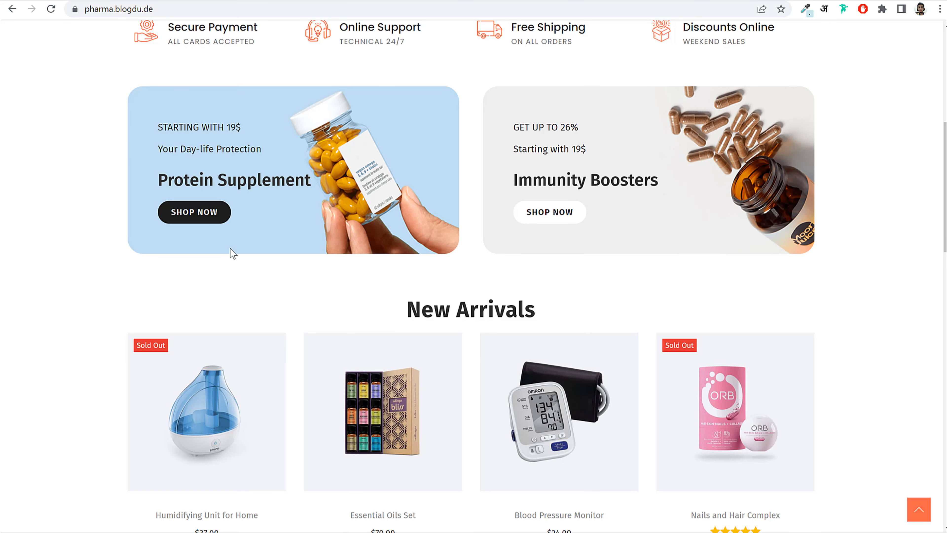
pyautogui.scroll(5, 168, 182)
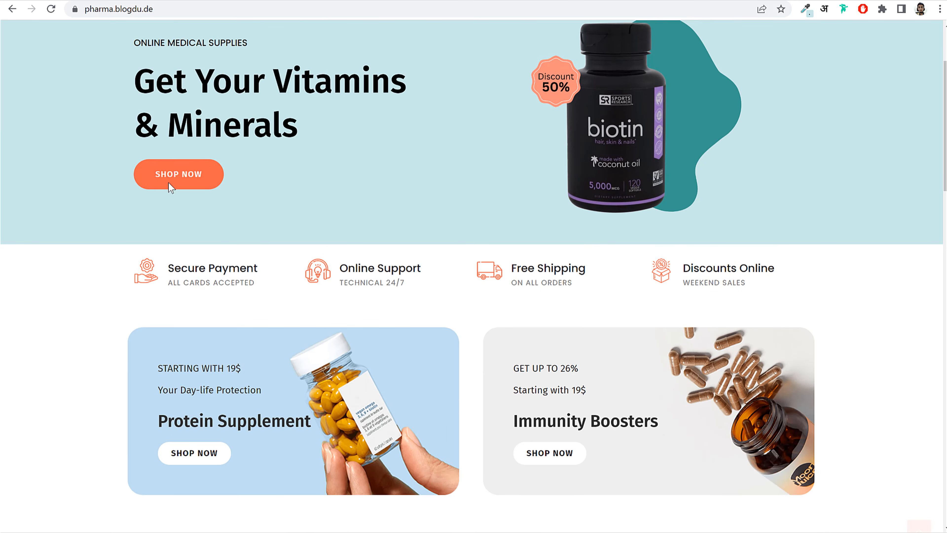
pyautogui.scroll(-5, 256, 267)
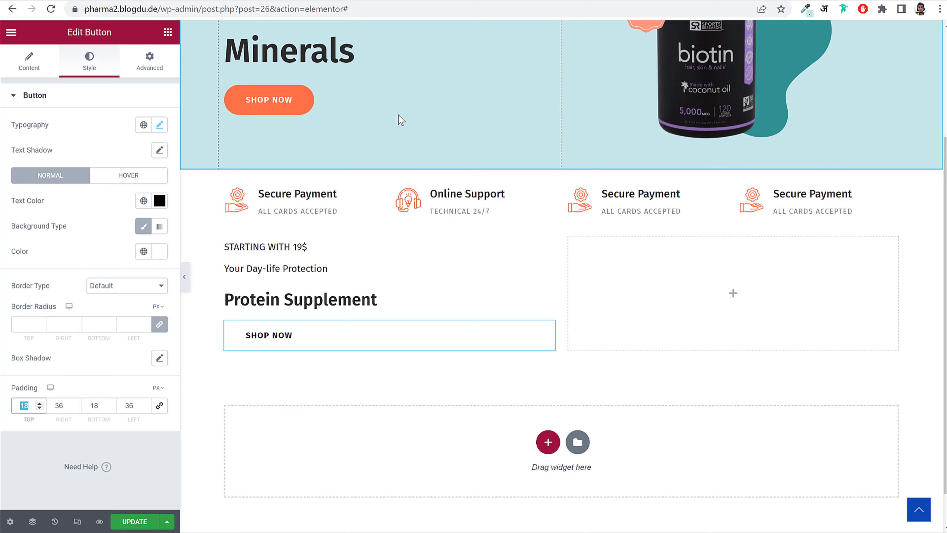
pyautogui.press('Down')
pyautogui.press('Down')
pyautogui.press('Down')
pyautogui.press('Down')
pyautogui.press('Down')
pyautogui.press('Down')
pyautogui.press('Tab')
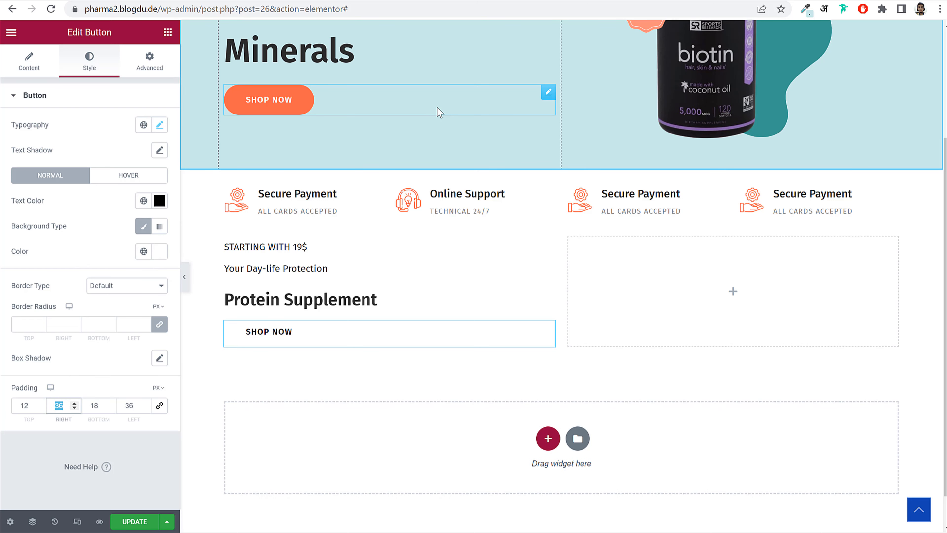
pyautogui.press('Tab')
pyautogui.write('12')
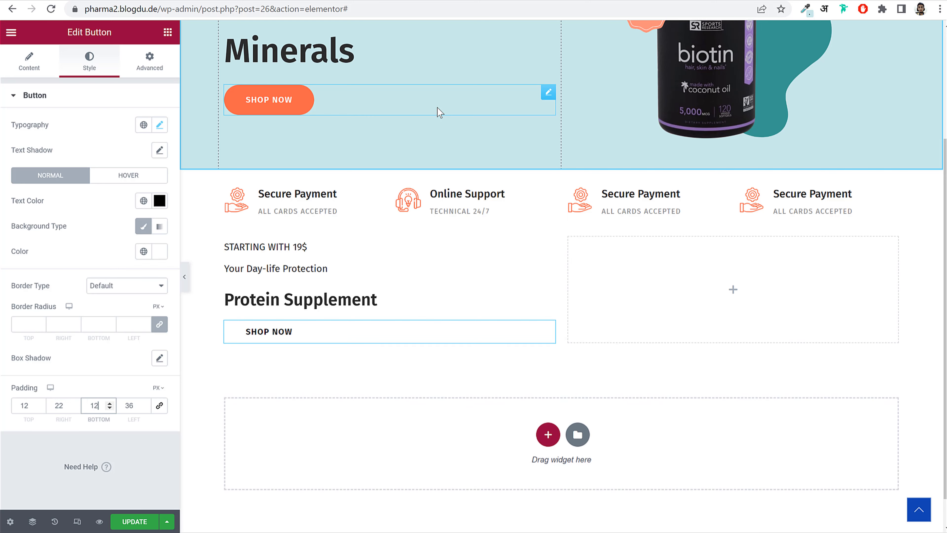
pyautogui.press('Tab')
pyautogui.write('22')
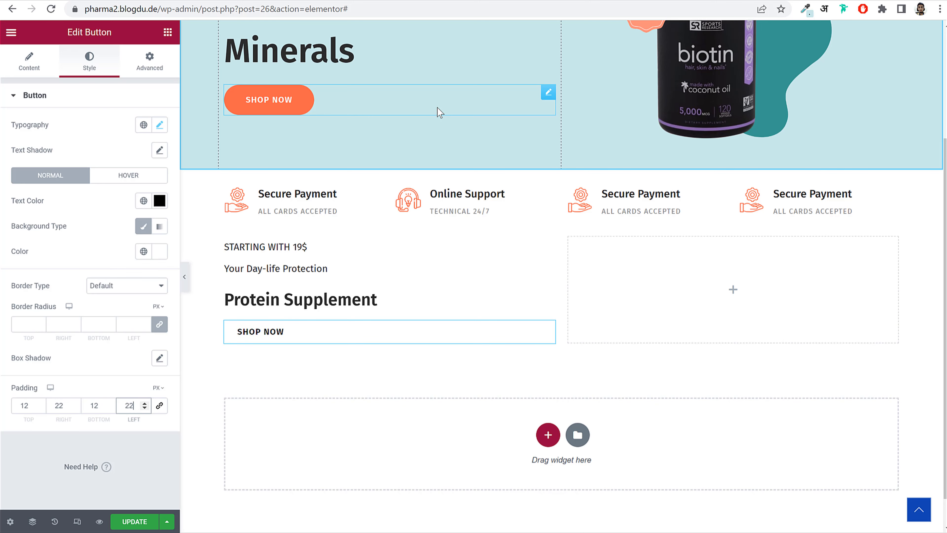
pyautogui.click(135, 521)
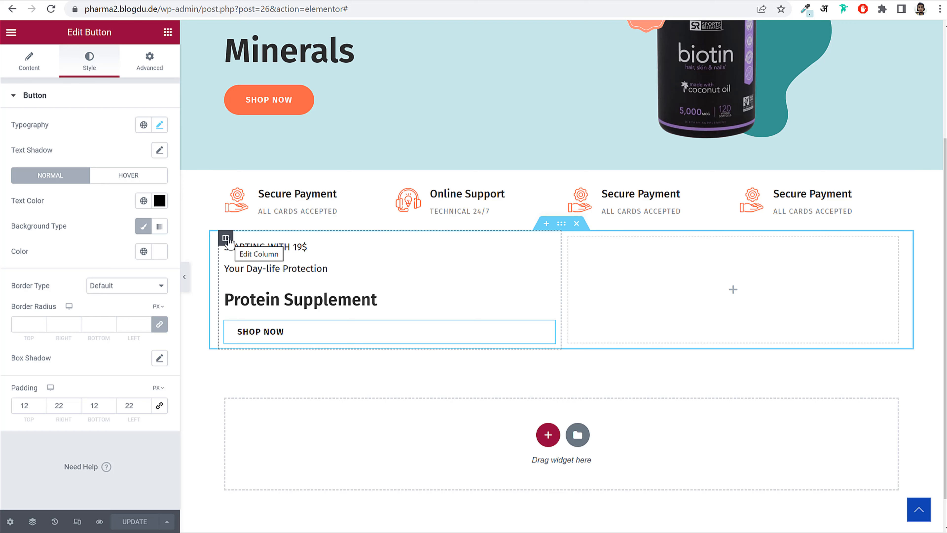
pyautogui.click(228, 240)
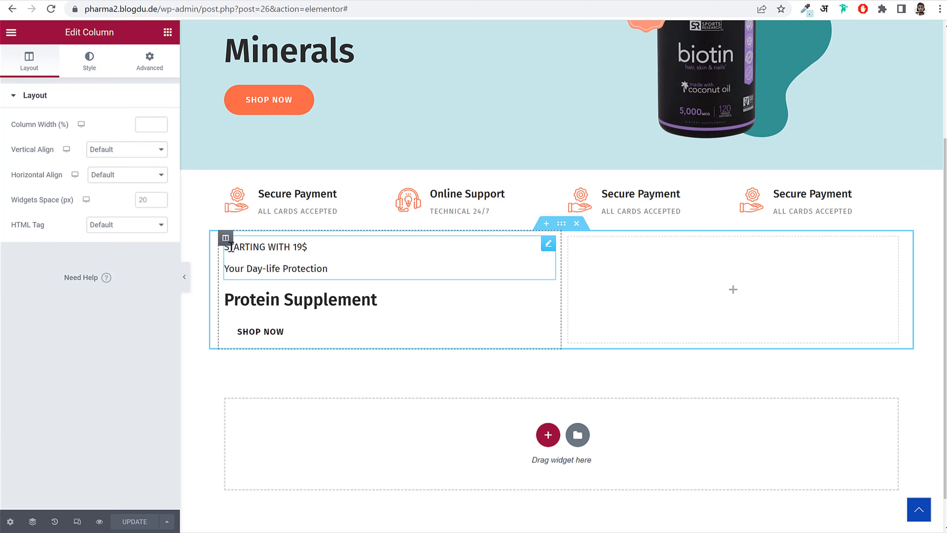
# - Upload the Protein Supplement Banner image as the column's classic background
pyautogui.click(89, 61)
pyautogui.click(127, 150)
pyautogui.click(142, 224)
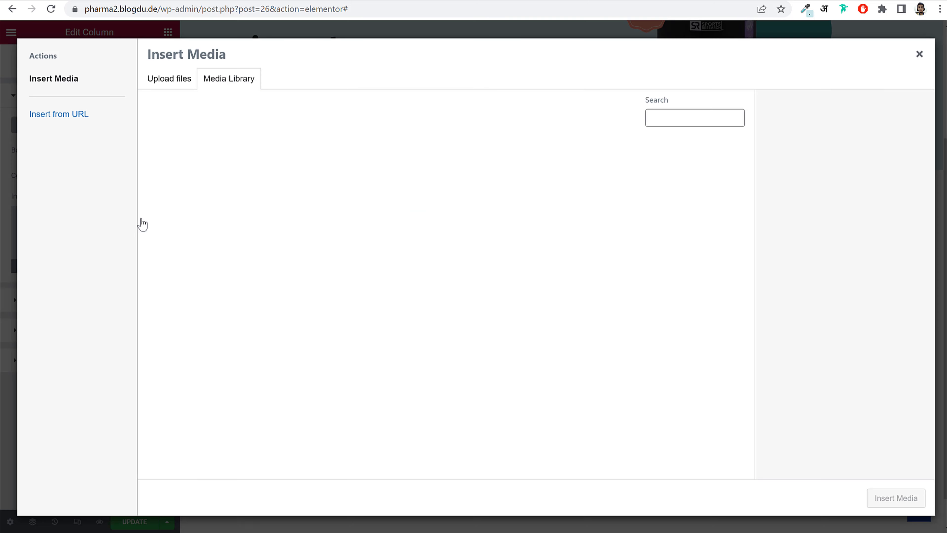
pyautogui.click(164, 79)
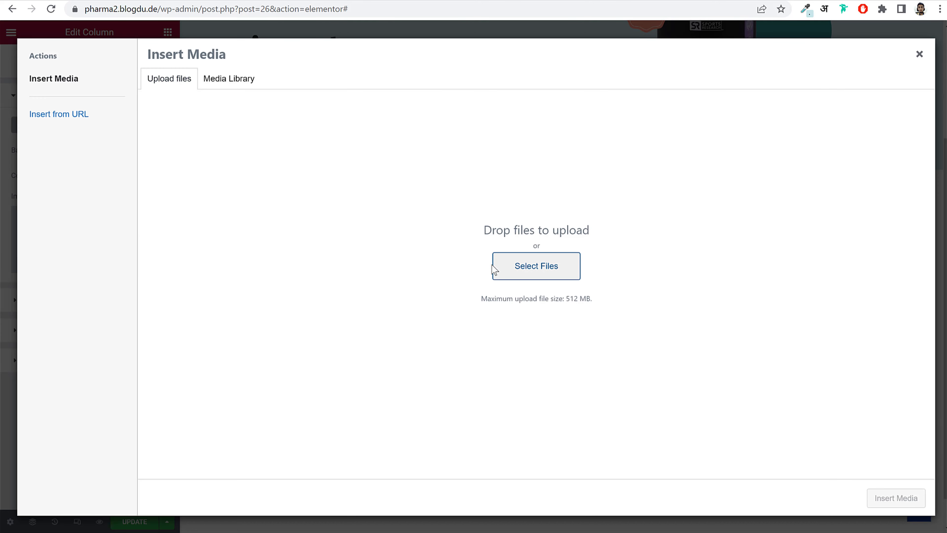
pyautogui.scroll(-5, 296, 173)
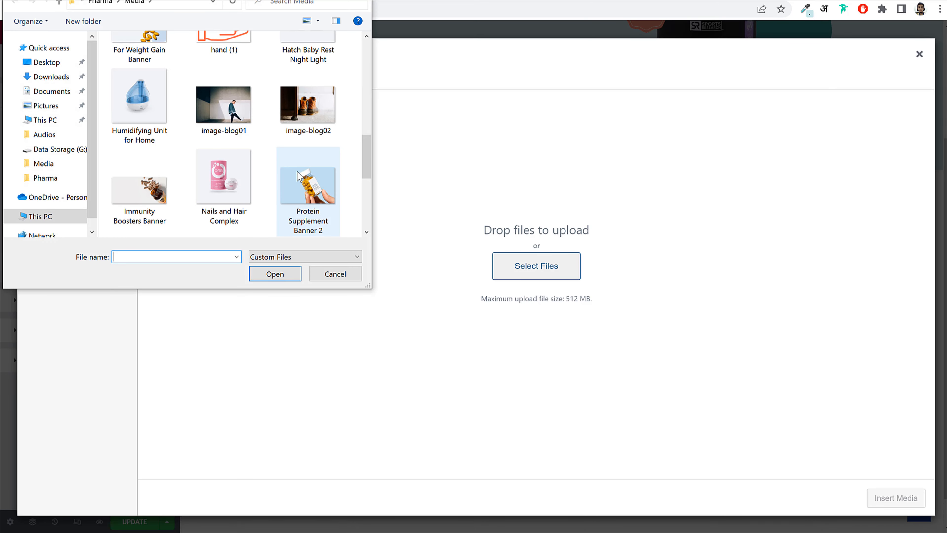
pyautogui.scroll(-1, 297, 173)
pyautogui.click(307, 88)
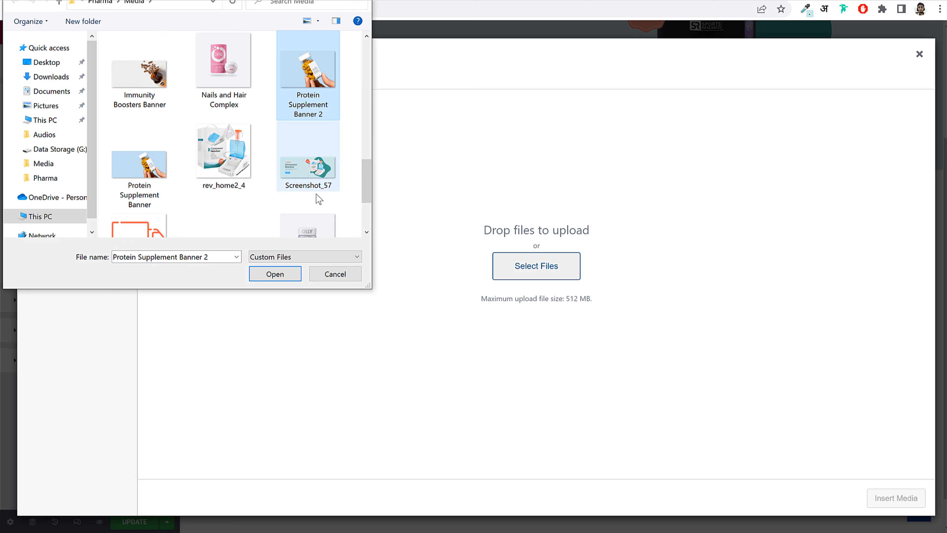
pyautogui.click(146, 160)
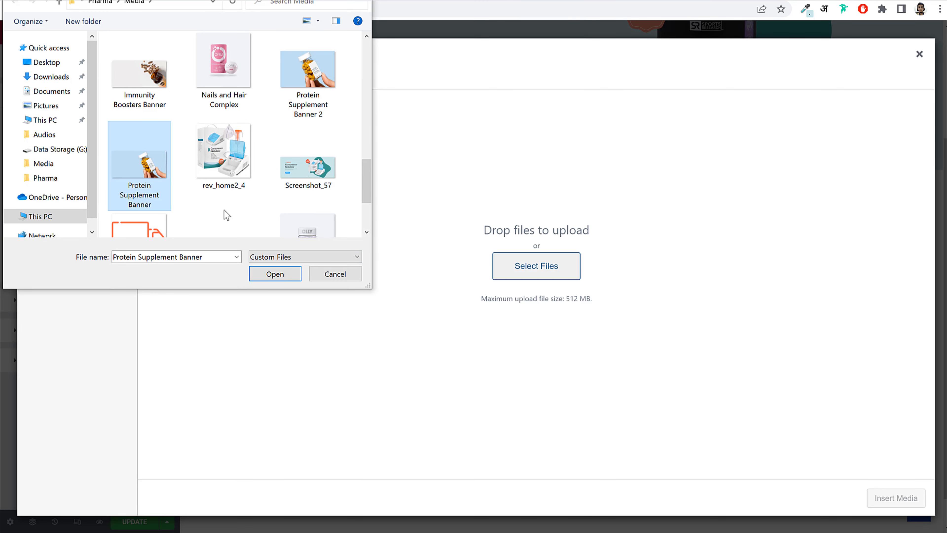
pyautogui.click(275, 275)
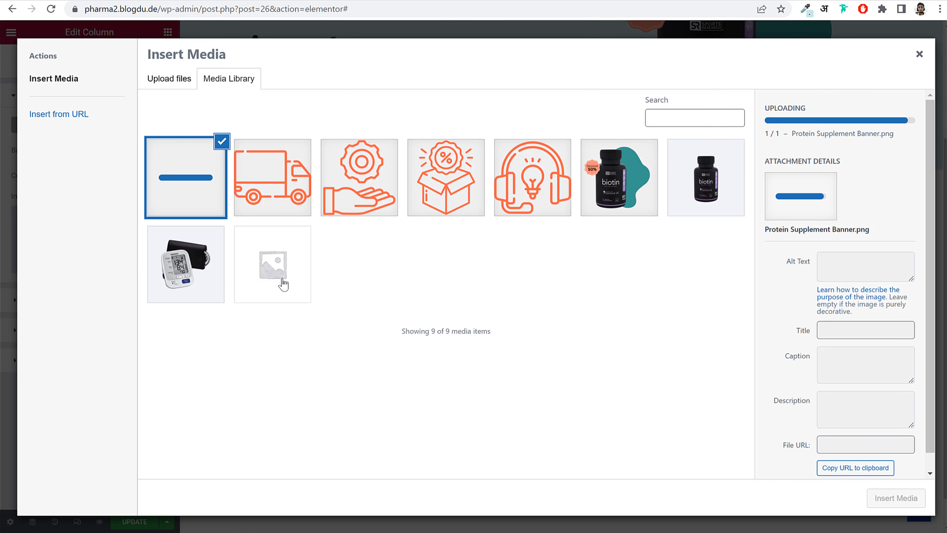
pyautogui.click(895, 498)
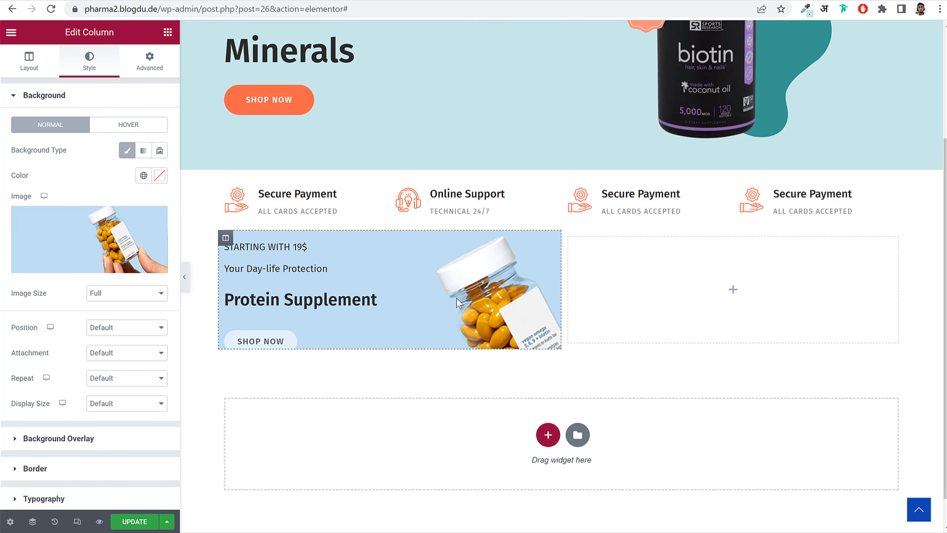
# - Size the background image to Cover, position it Center Center, and preview the page
pyautogui.scroll(-2, 131, 358)
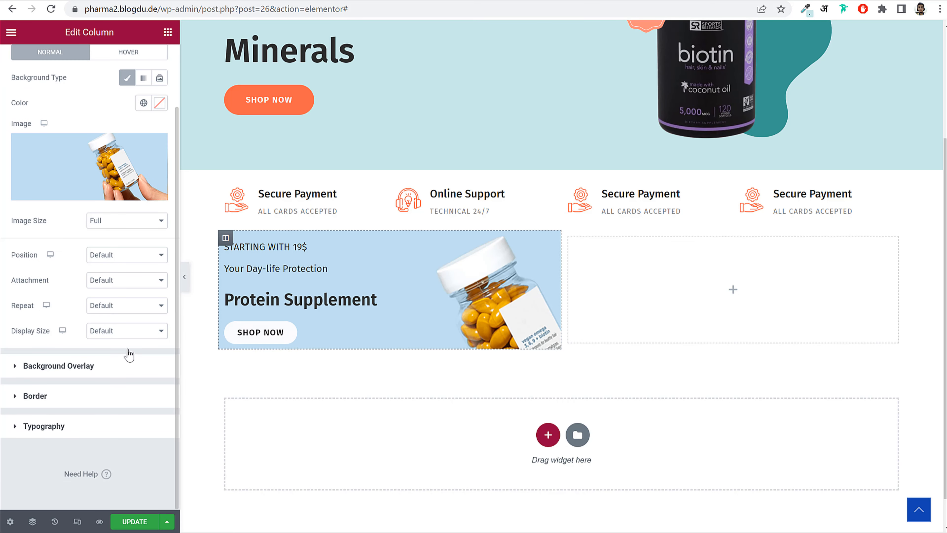
pyautogui.click(127, 330)
pyautogui.click(124, 361)
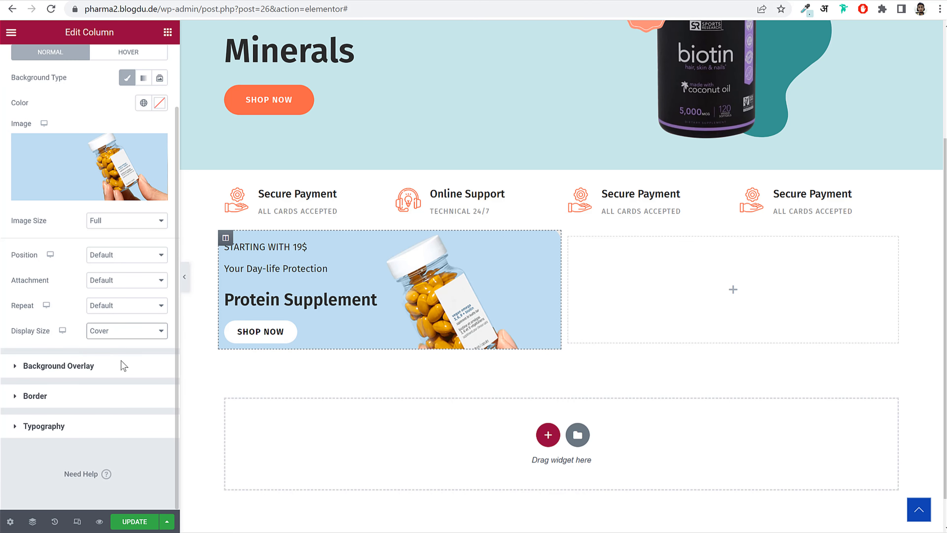
pyautogui.click(127, 256)
pyautogui.click(138, 278)
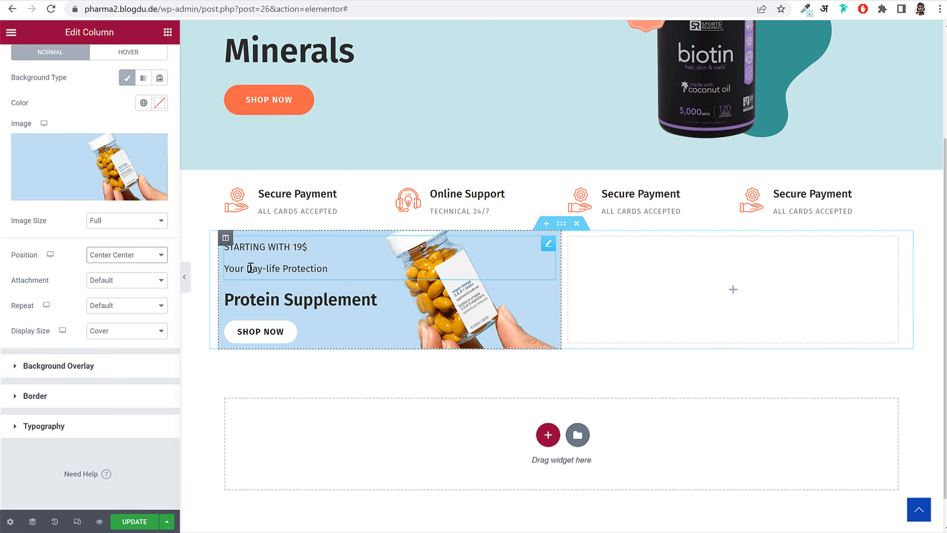
pyautogui.click(184, 278)
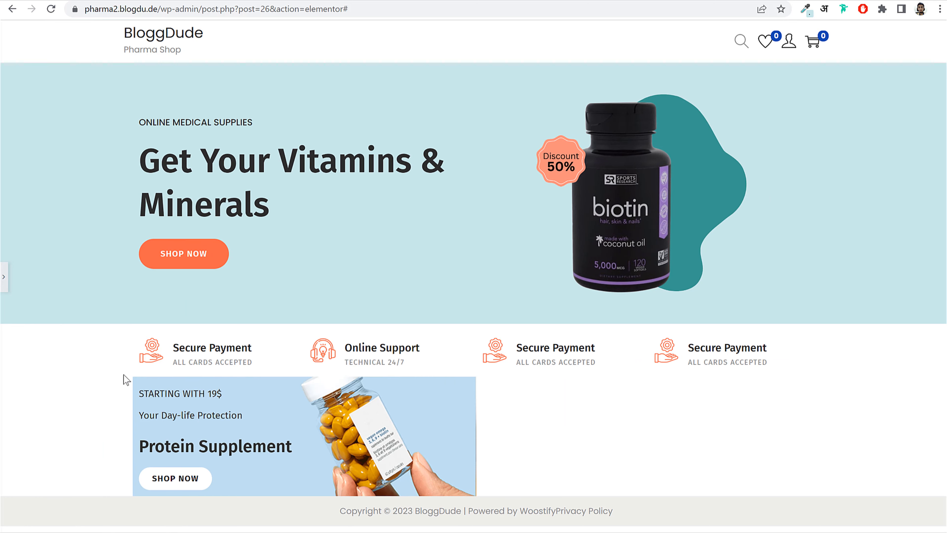
# - Pad the Protein Supplement column 50 px on all sides and give it a 10 px right margin
pyautogui.click(3, 278)
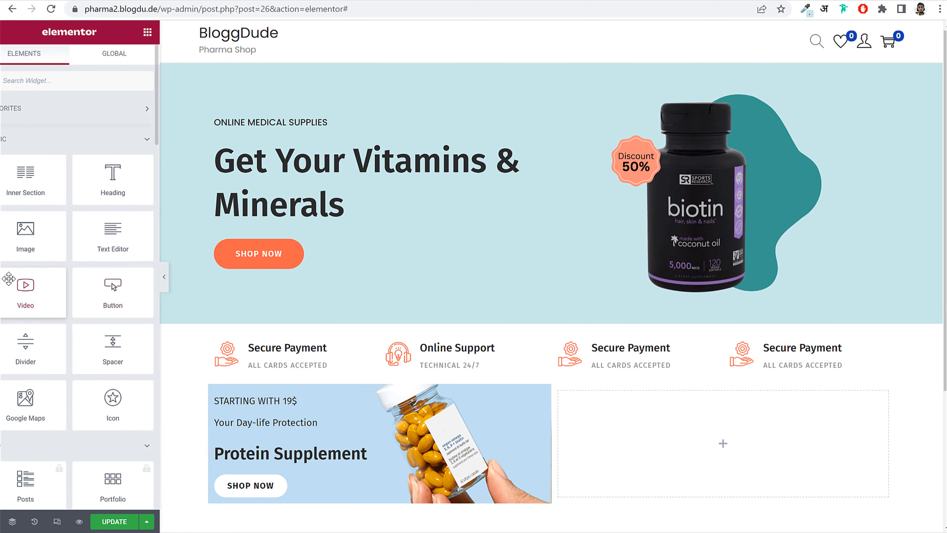
pyautogui.click(226, 391)
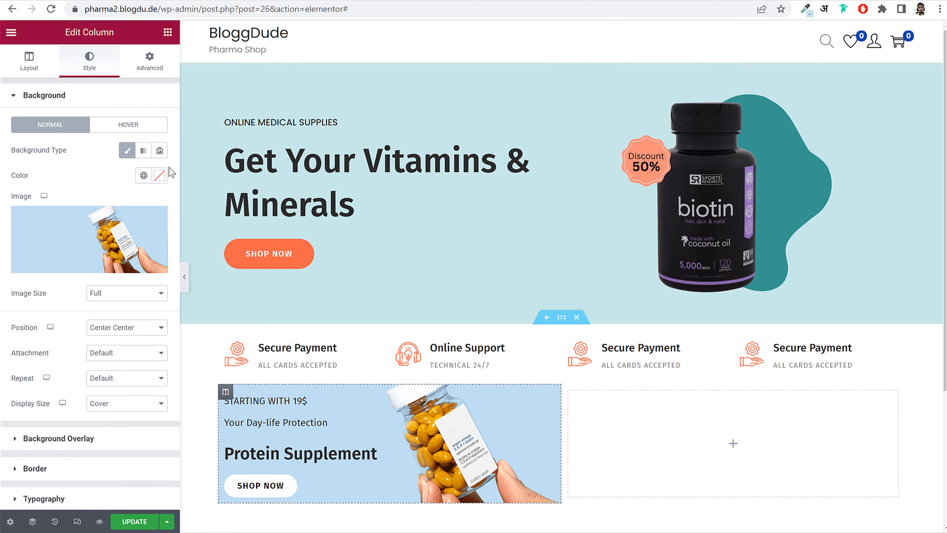
pyautogui.click(149, 60)
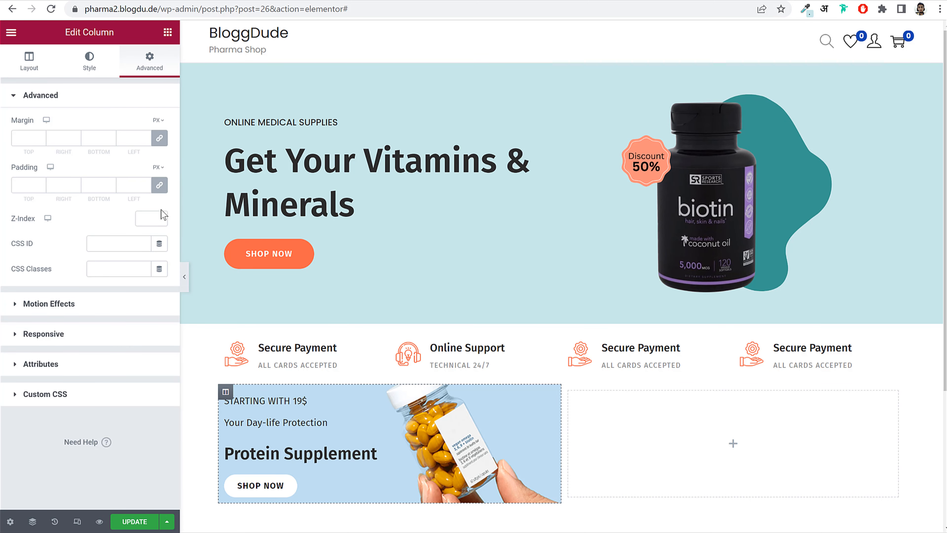
pyautogui.click(16, 187)
pyautogui.write('50')
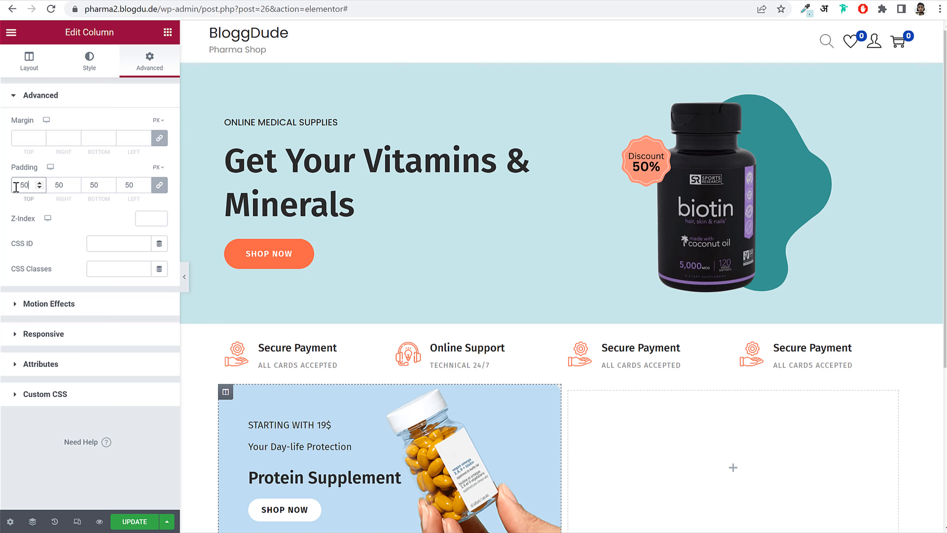
pyautogui.scroll(-5, 463, 363)
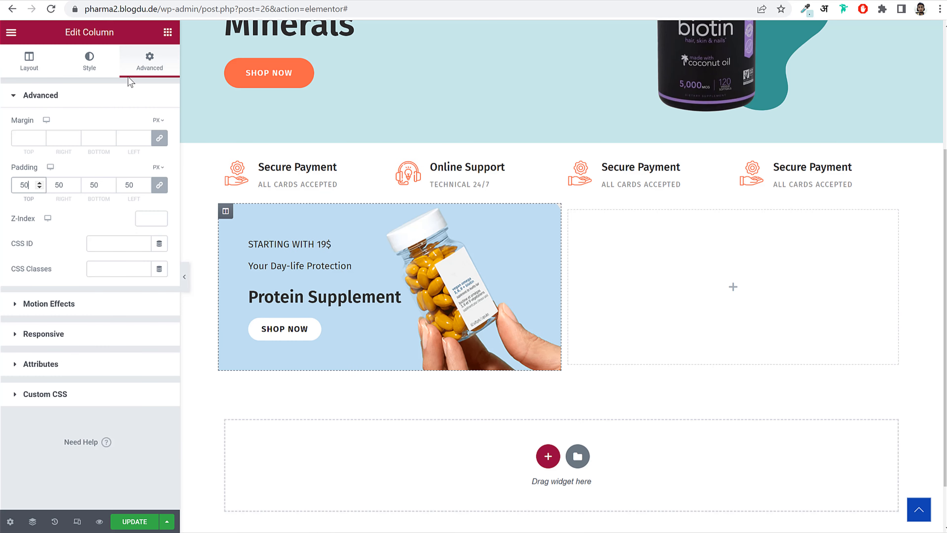
pyautogui.click(160, 140)
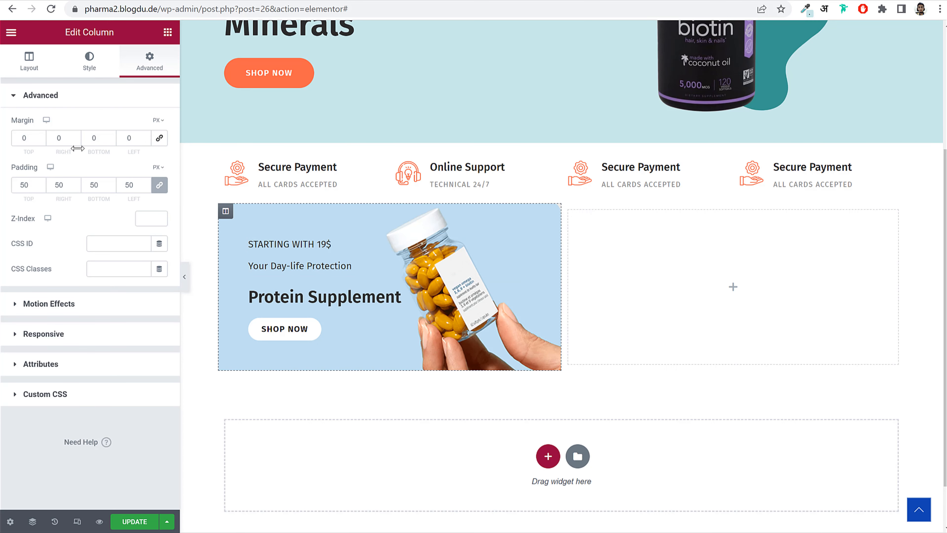
pyautogui.doubleClick(68, 139)
pyautogui.write('10')
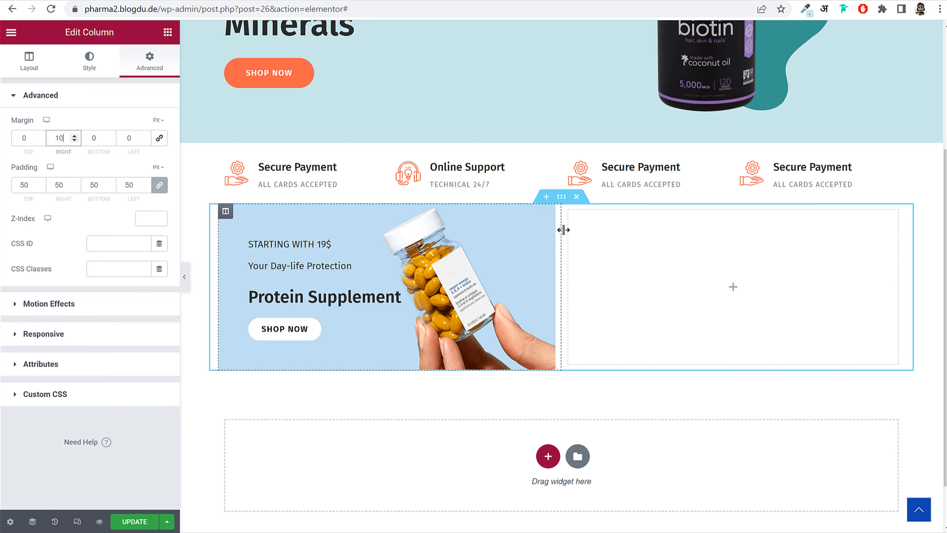
pyautogui.click(39, 0)
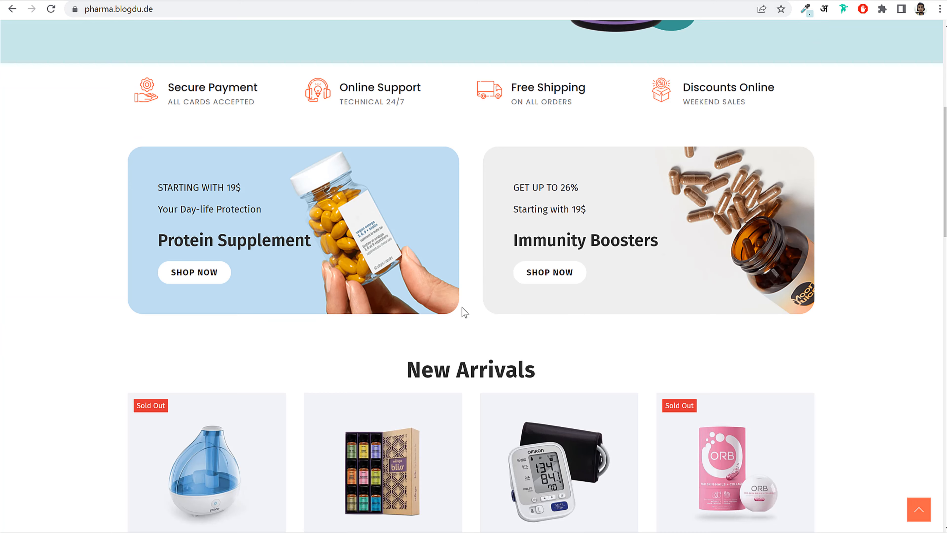
pyautogui.click(164, 1)
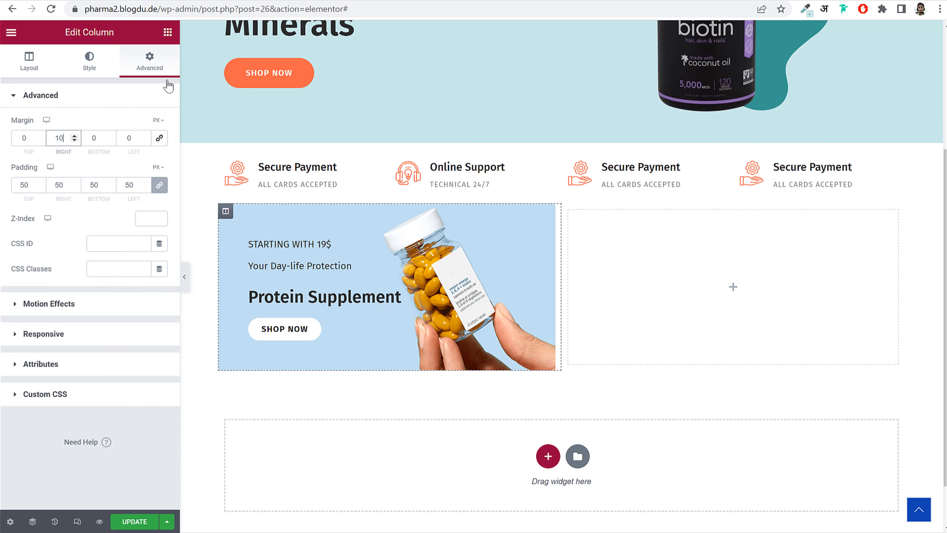
# - Round the column's corners with a 20 px border radius and preview the result
pyautogui.click(89, 61)
pyautogui.scroll(-2, 70, 373)
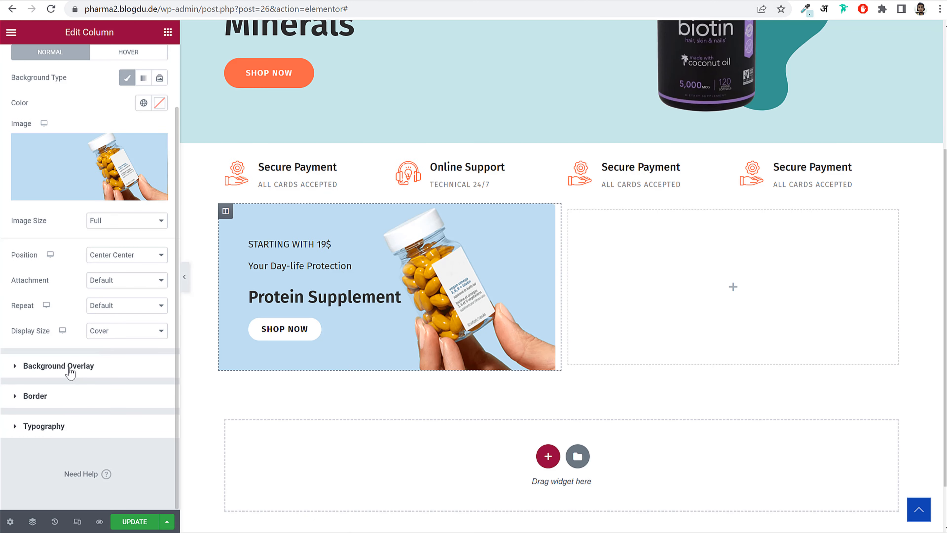
pyautogui.click(60, 397)
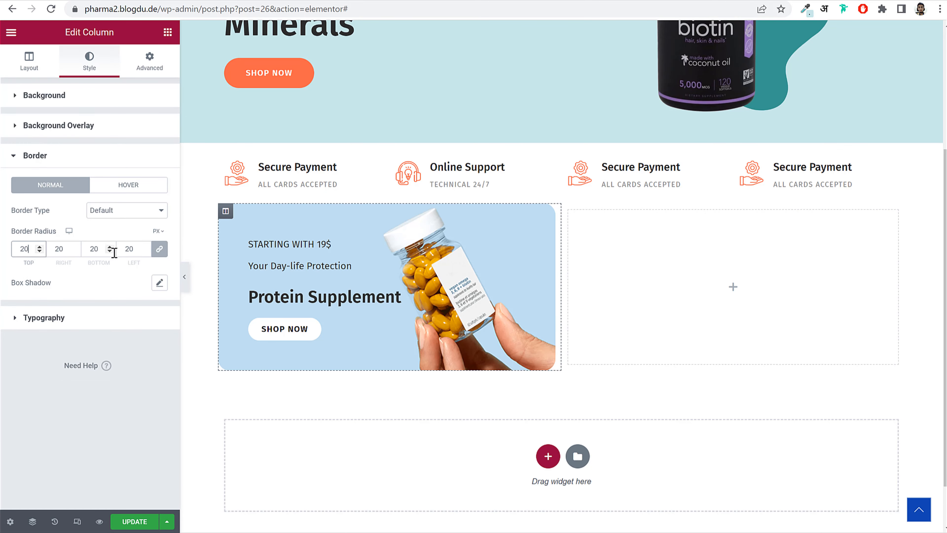
pyautogui.click(184, 278)
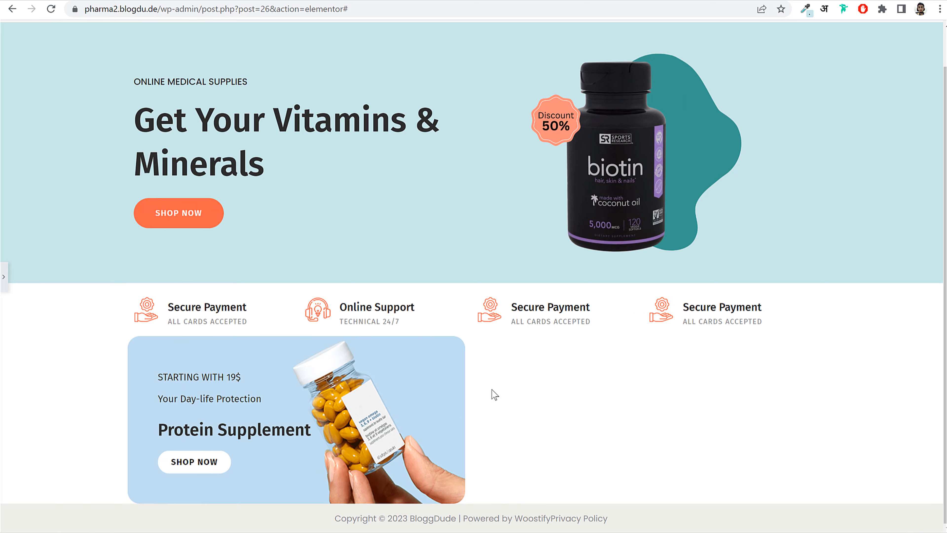
pyautogui.click(4, 276)
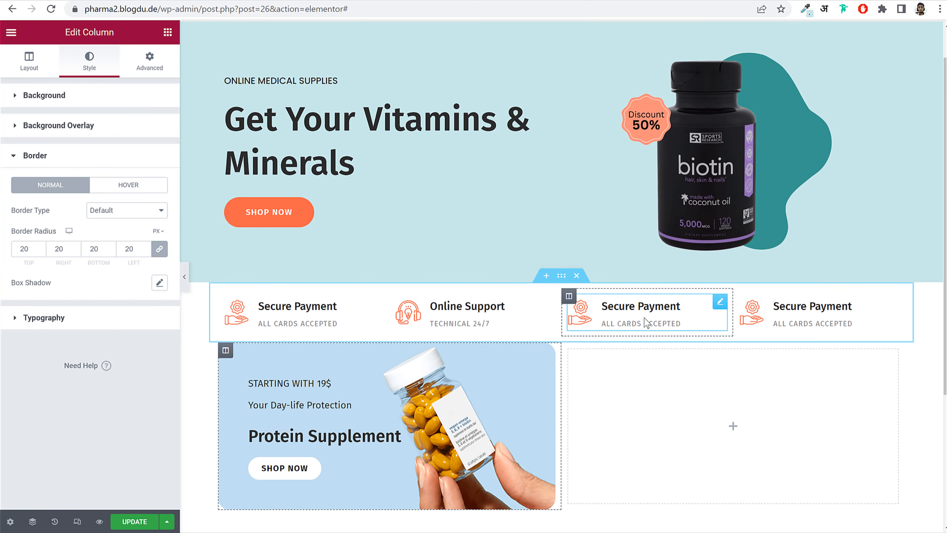
pyautogui.scroll(-5, 643, 317)
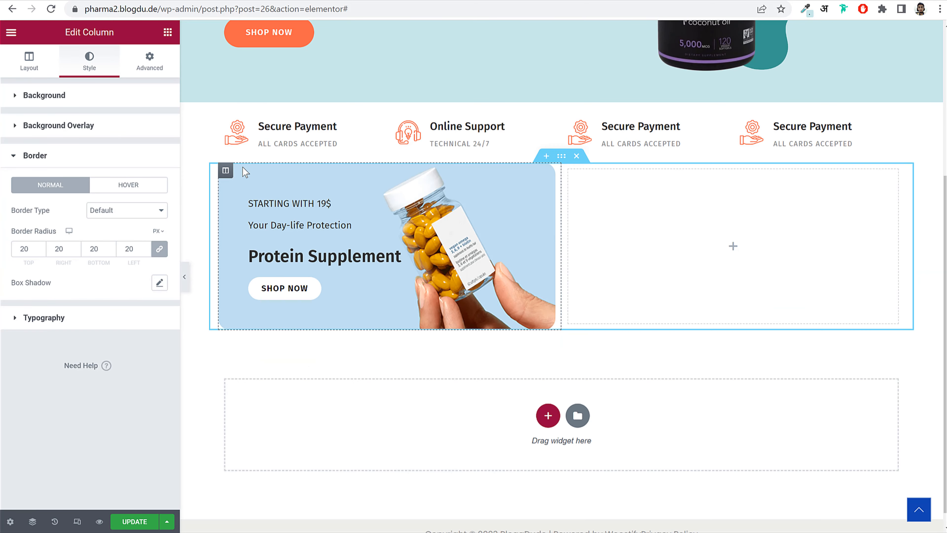
# - Duplicate the Protein Supplement column and delete the empty third column
pyautogui.rightClick(225, 172)
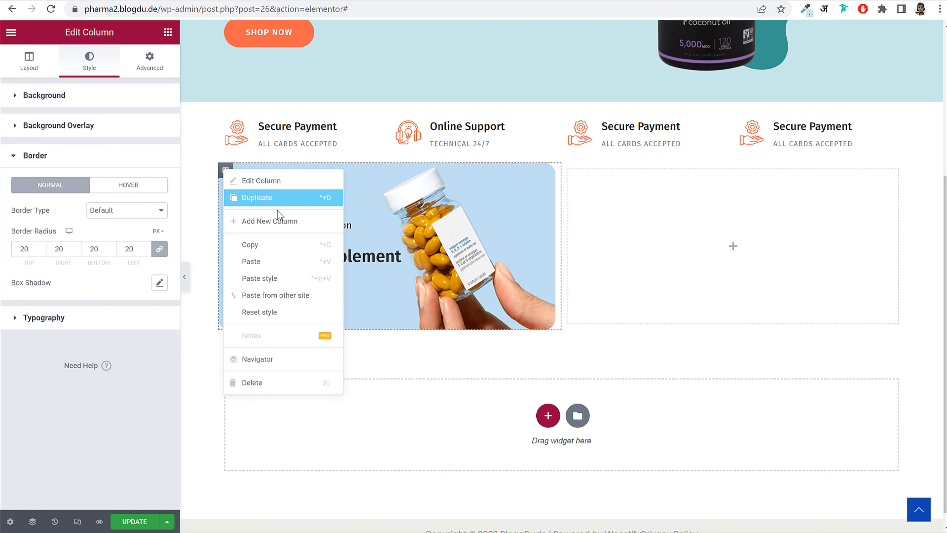
pyautogui.click(280, 203)
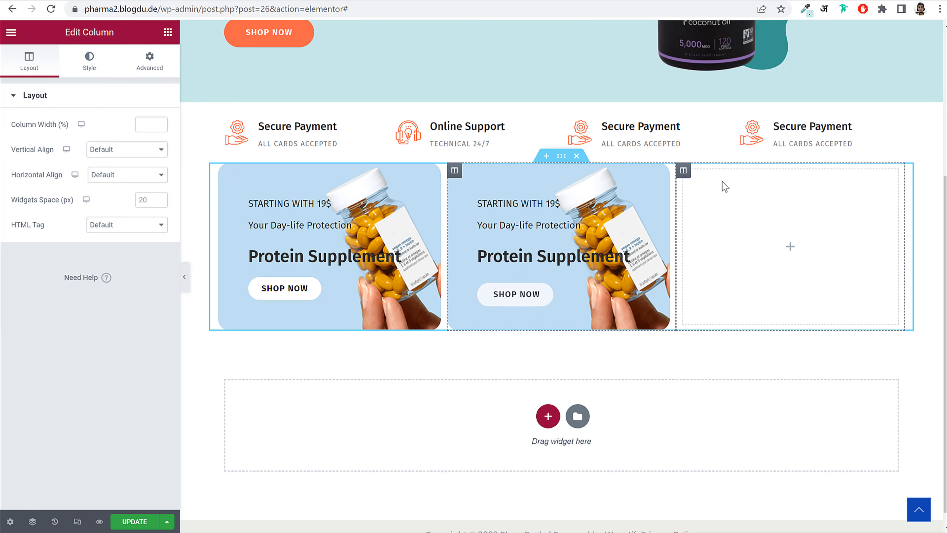
pyautogui.rightClick(684, 172)
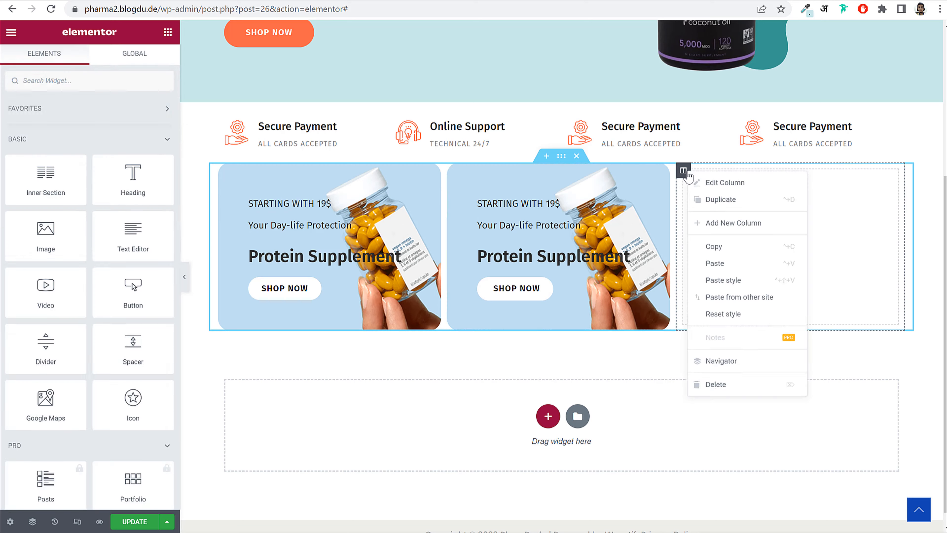
pyautogui.click(743, 384)
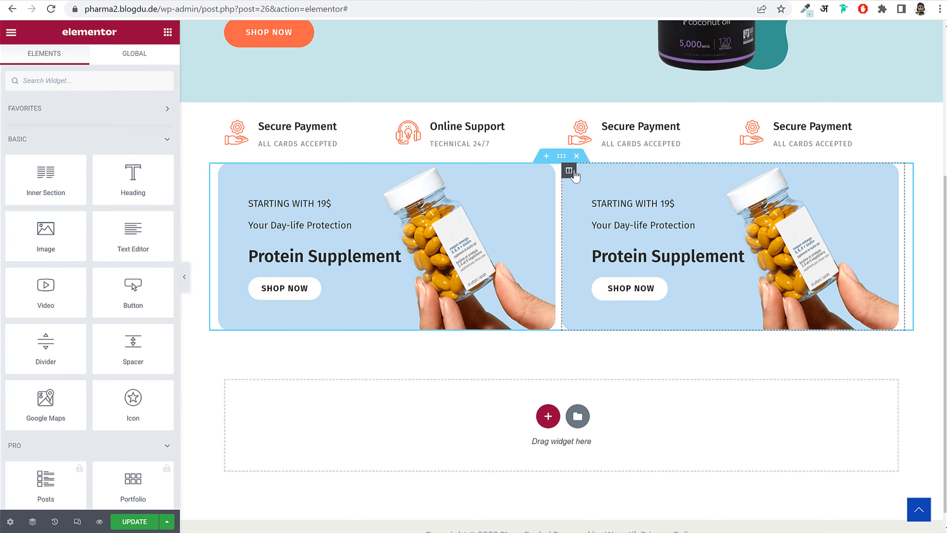
# - Set the copied column's margin to 0 on the right and 10 px on the left
pyautogui.click(569, 171)
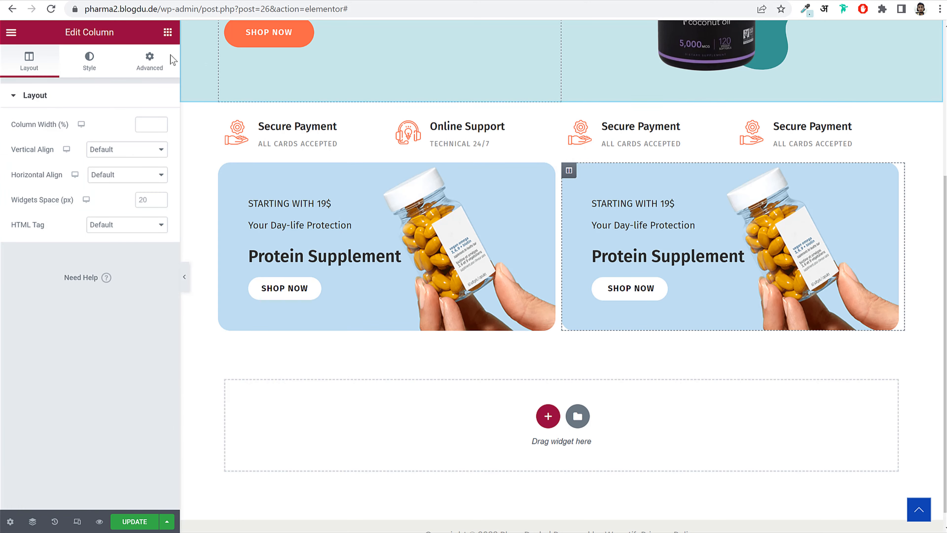
pyautogui.click(150, 62)
pyautogui.doubleClick(57, 138)
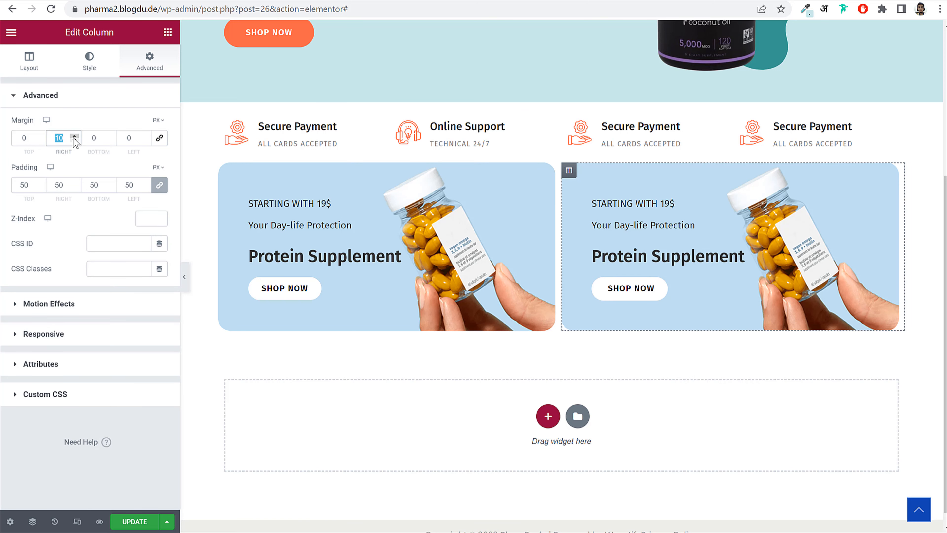
pyautogui.write('0')
pyautogui.press('Tab')
pyautogui.press('Tab')
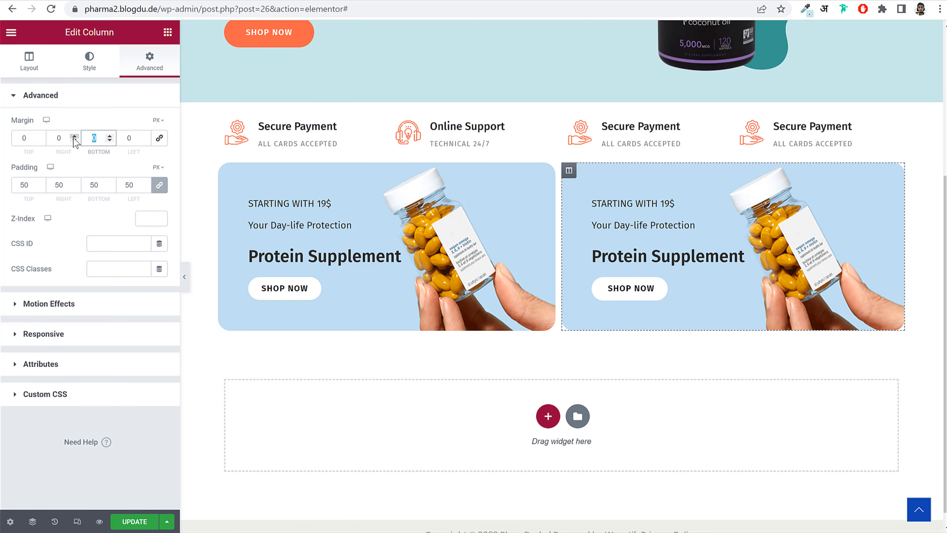
pyautogui.write('10')
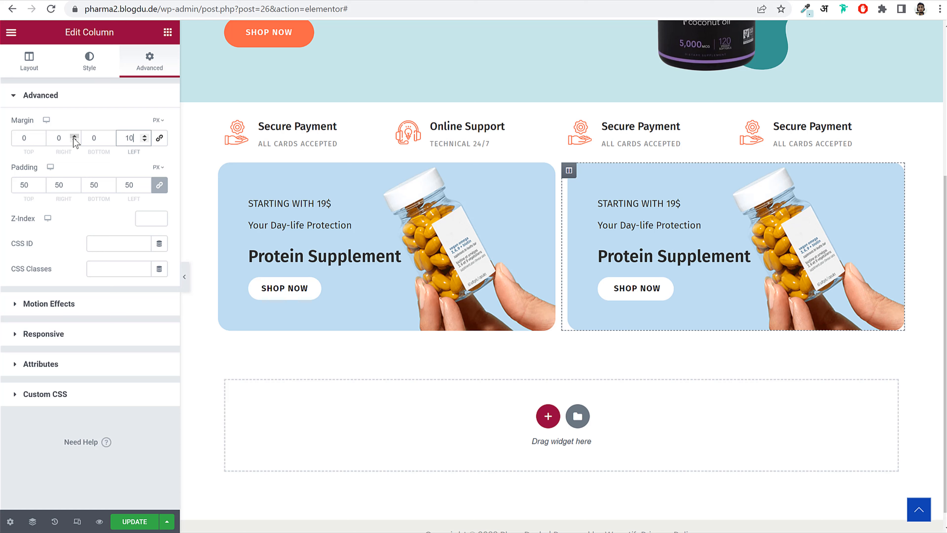
pyautogui.click(90, 59)
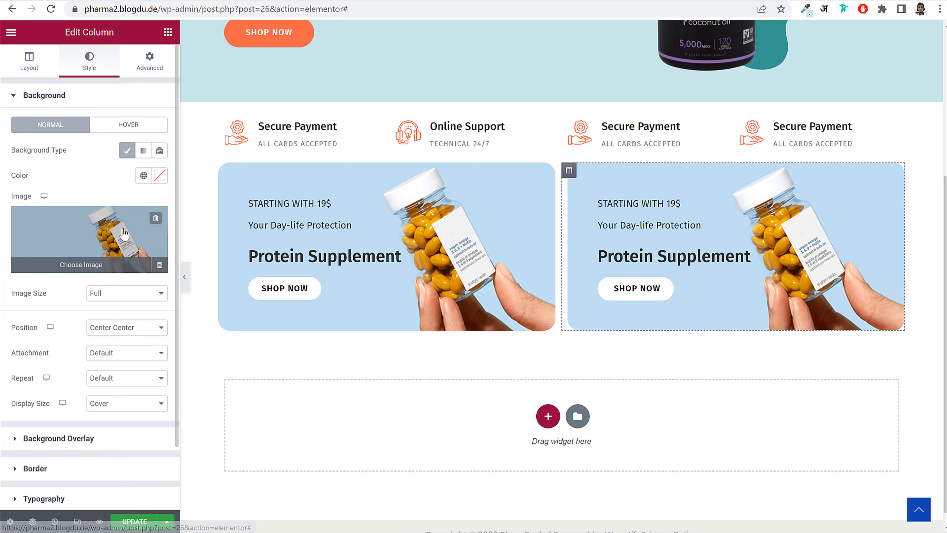
# - Upload the Immunity Boosters Banner as the second column's background image and save the page
pyautogui.click(130, 231)
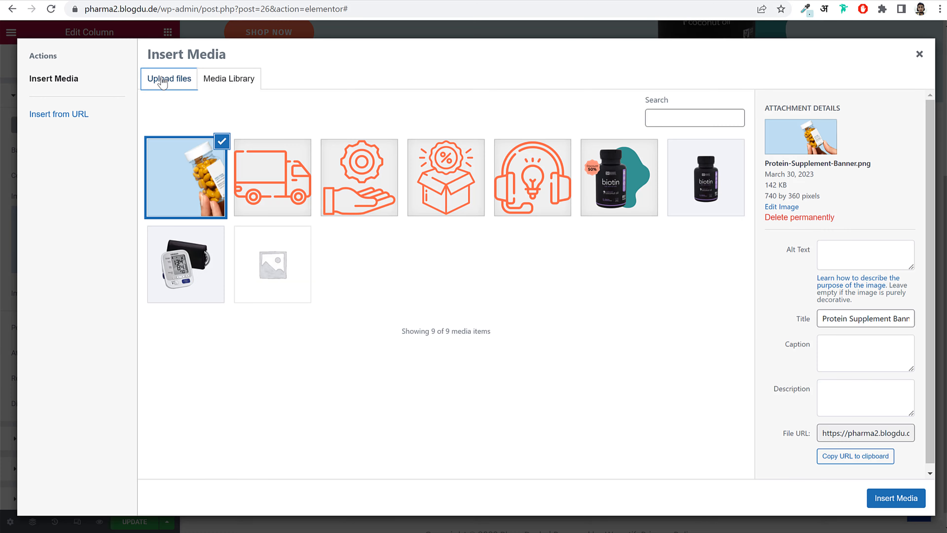
pyautogui.click(162, 82)
pyautogui.click(530, 274)
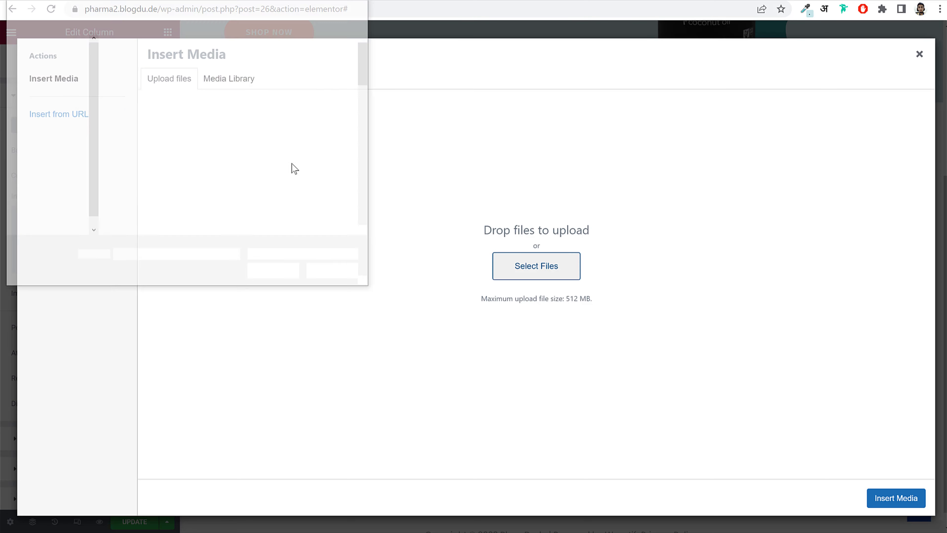
pyautogui.scroll(-3, 300, 181)
pyautogui.scroll(-4, 300, 182)
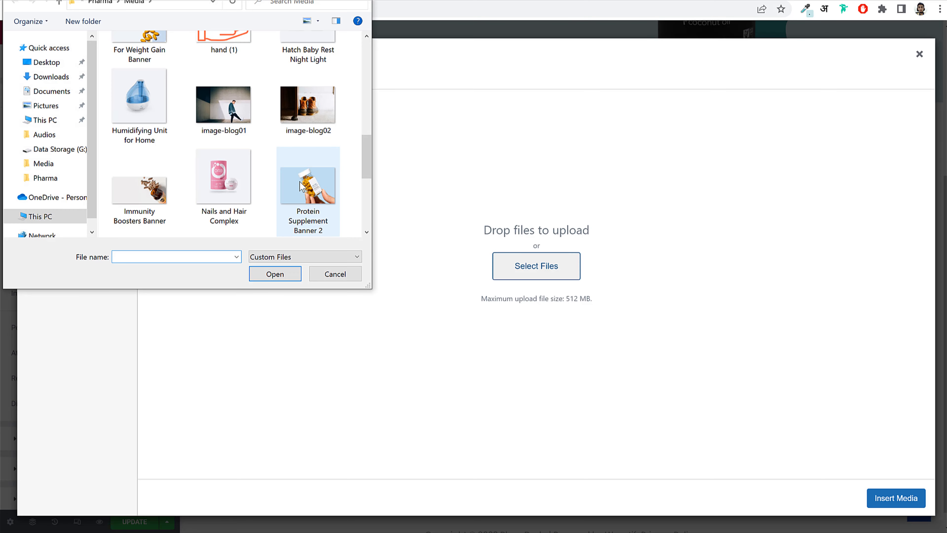
pyautogui.scroll(-4, 299, 182)
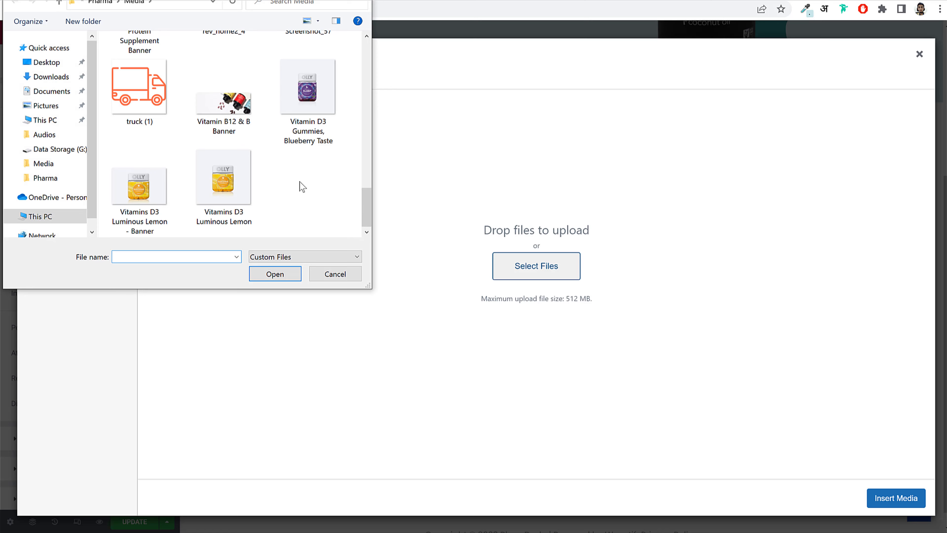
pyautogui.scroll(2, 298, 185)
pyautogui.click(141, 99)
pyautogui.click(272, 273)
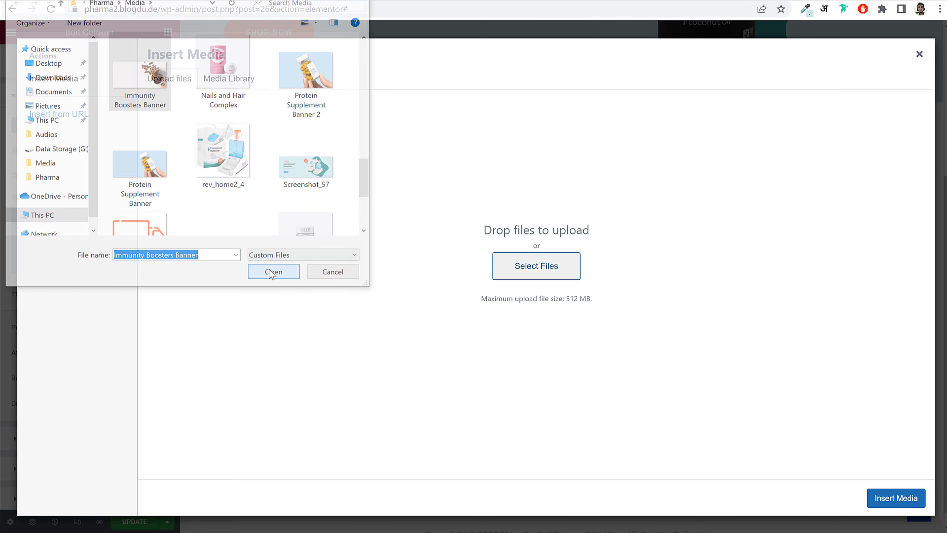
pyautogui.click(896, 498)
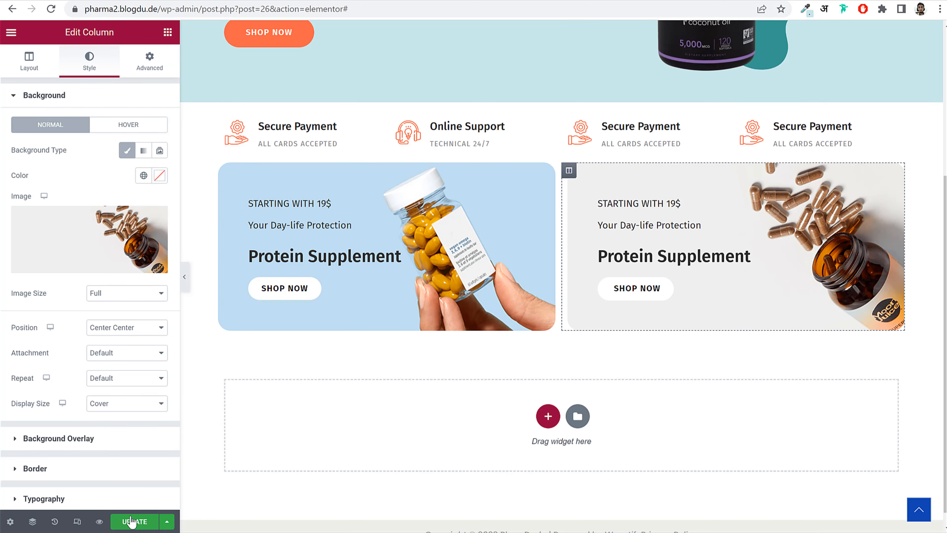
pyautogui.click(132, 521)
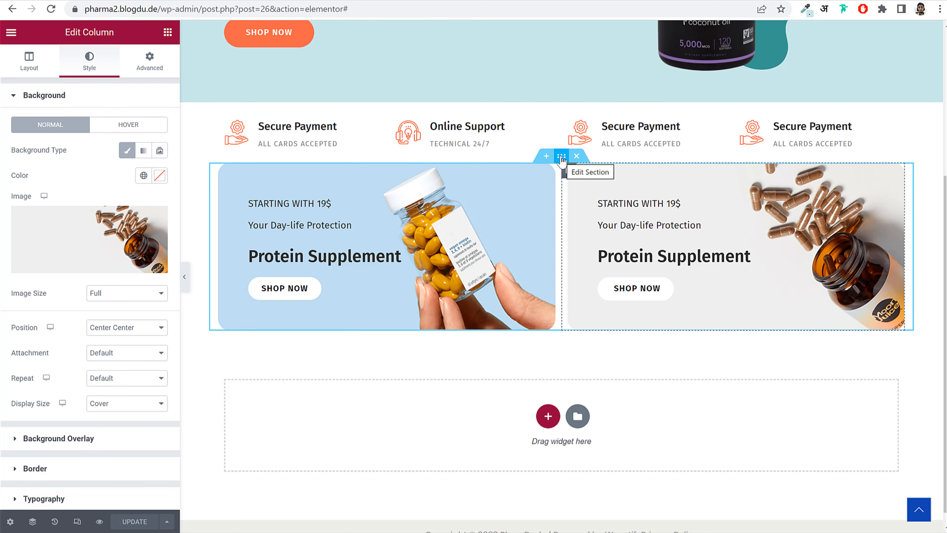
# - Give the promo banner section 50 px top padding only and save the page
pyautogui.click(561, 156)
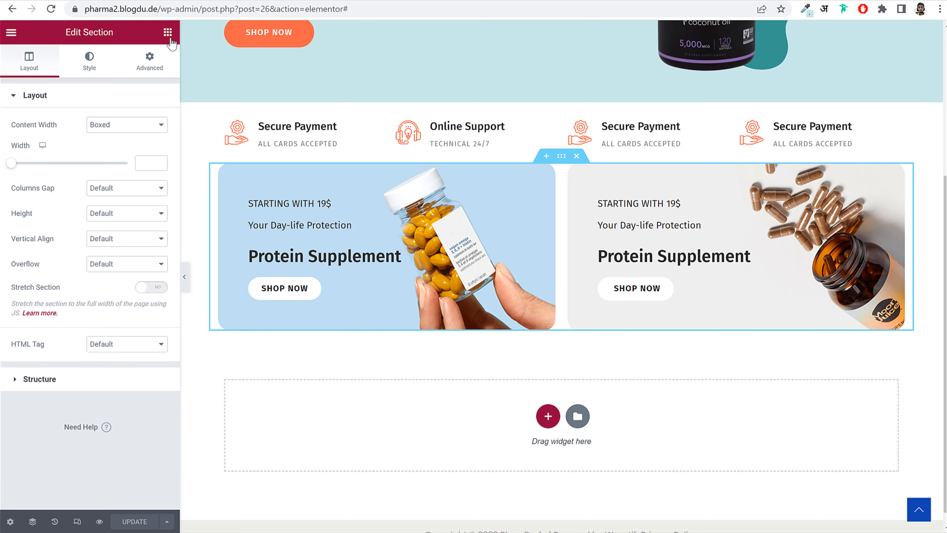
pyautogui.click(167, 32)
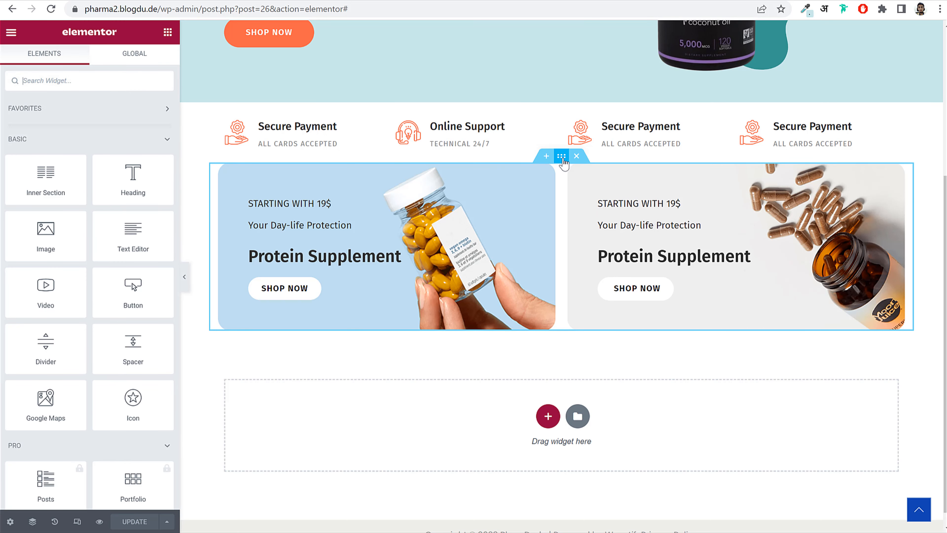
pyautogui.click(561, 155)
pyautogui.click(149, 62)
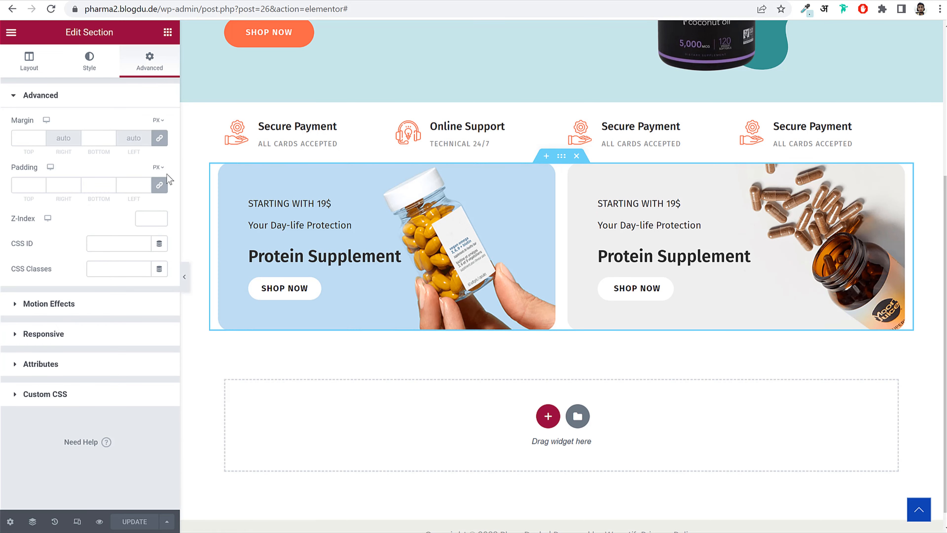
pyautogui.click(160, 184)
pyautogui.click(11, 186)
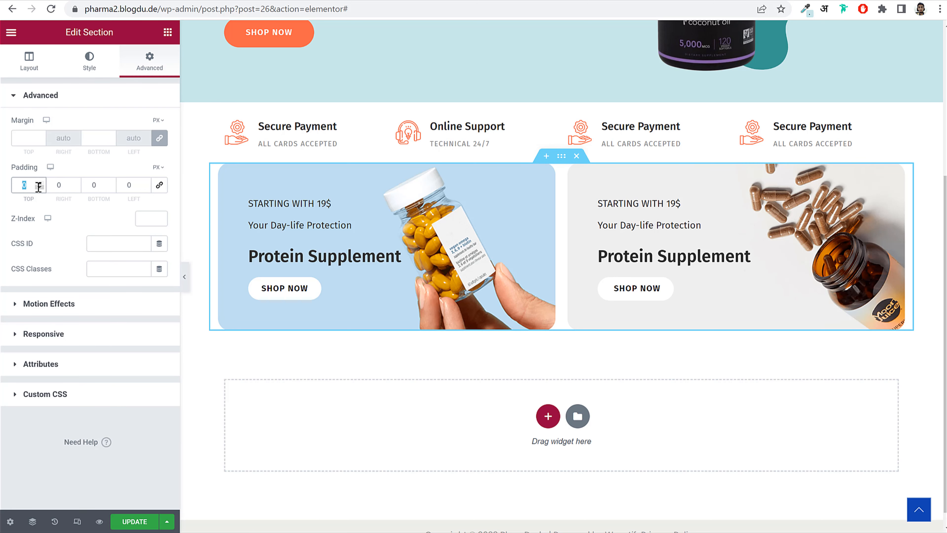
pyautogui.write('50')
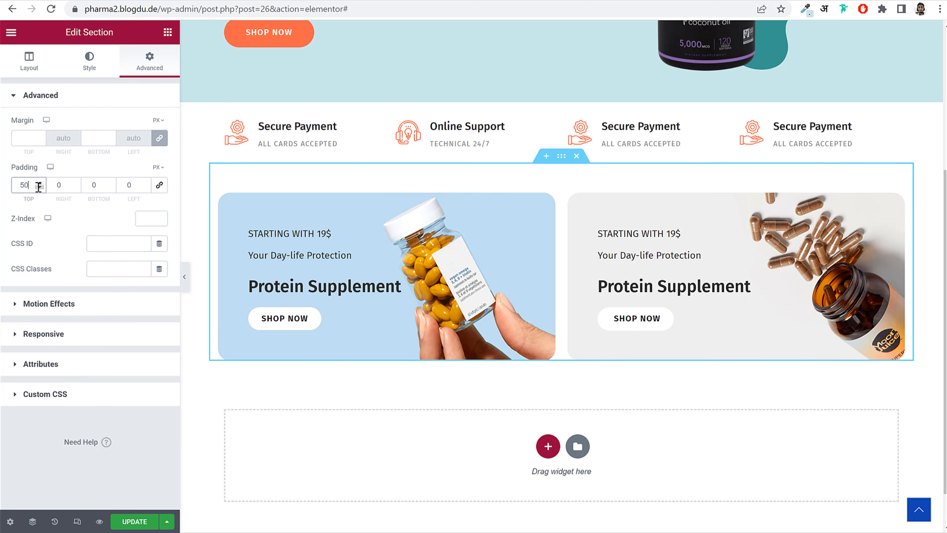
pyautogui.click(117, 522)
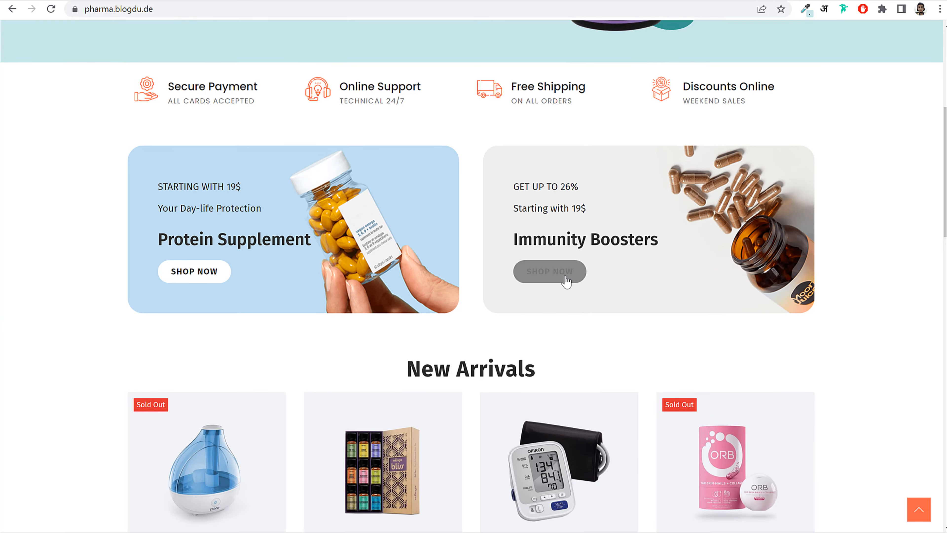
pyautogui.scroll(-6, 566, 282)
# - Add a one-column section below the banners holding a centred 'New Arrivals' heading
pyautogui.moveTo(410, 129); pyautogui.dragTo(566, 128)
pyautogui.hotkey('ctrl', 'c')
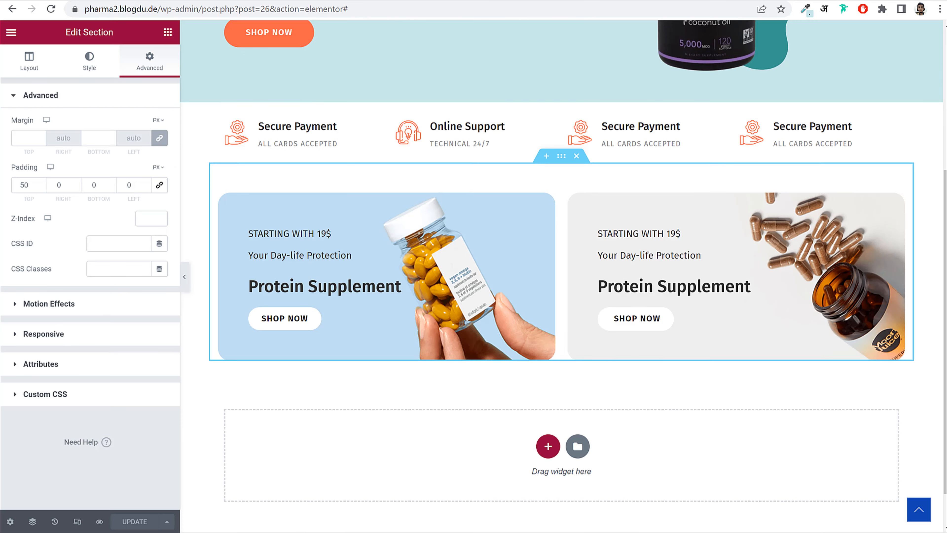
pyautogui.scroll(-2, 613, 308)
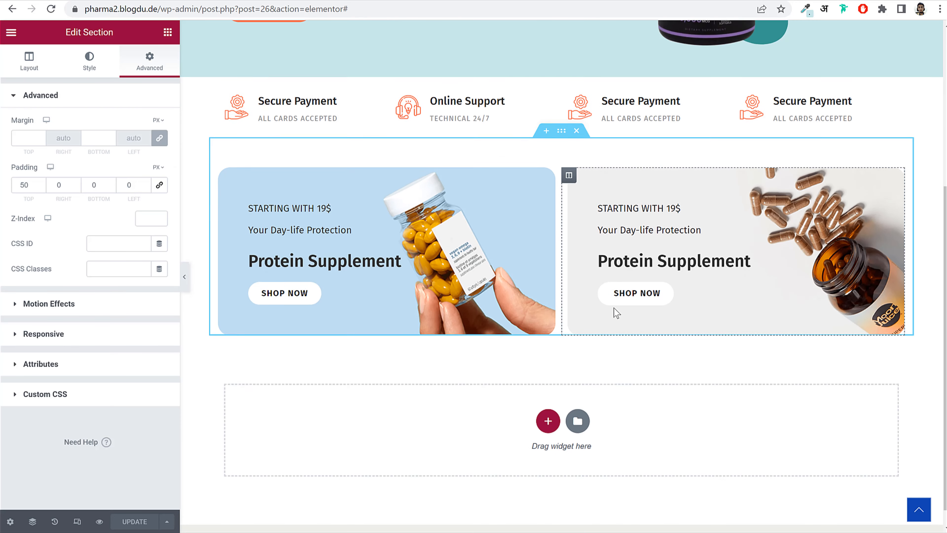
pyautogui.click(547, 397)
pyautogui.click(409, 429)
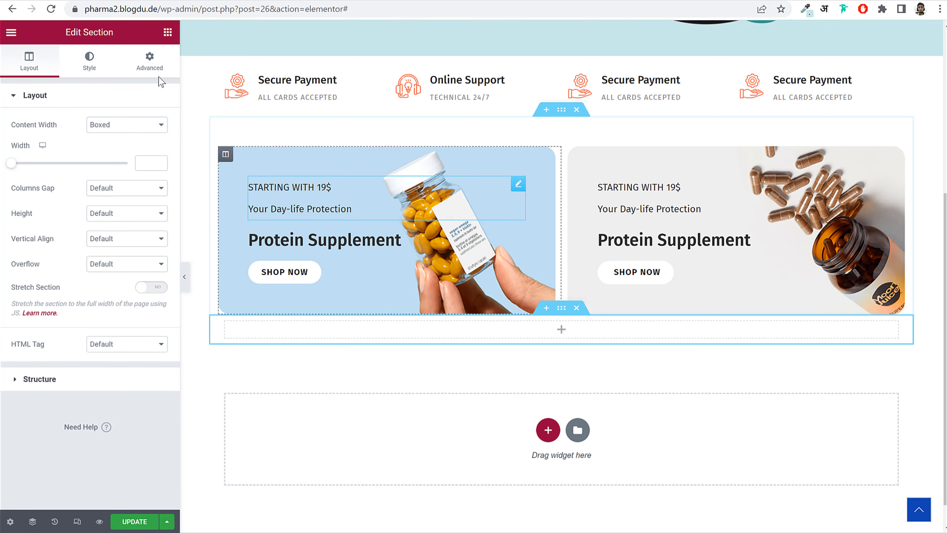
pyautogui.click(168, 32)
pyautogui.moveTo(131, 173); pyautogui.dragTo(567, 325)
pyautogui.doubleClick(82, 138)
pyautogui.hotkey('ctrl', 'a')
pyautogui.hotkey('ctrl', 'v')
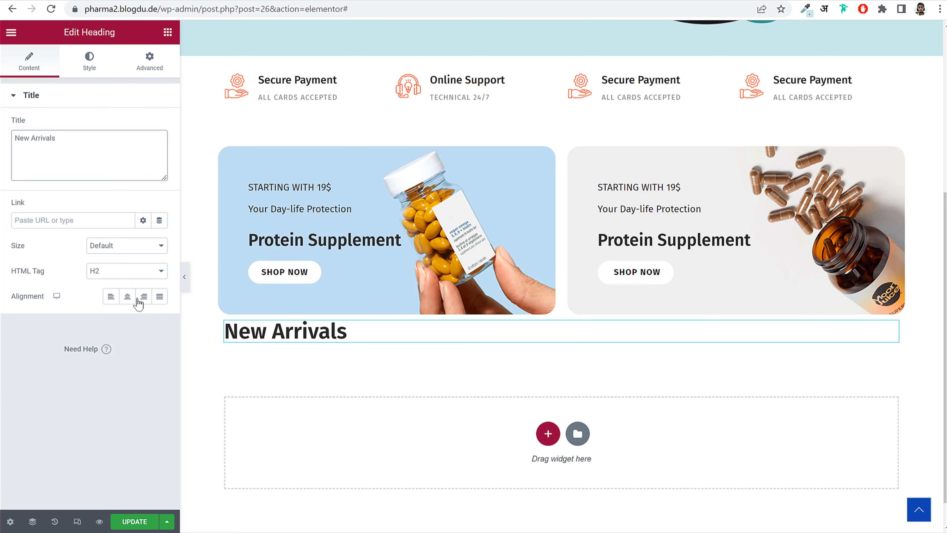
pyautogui.click(127, 296)
# - Style the heading at size 36, weight 700 and 1 px letter spacing
pyautogui.click(89, 60)
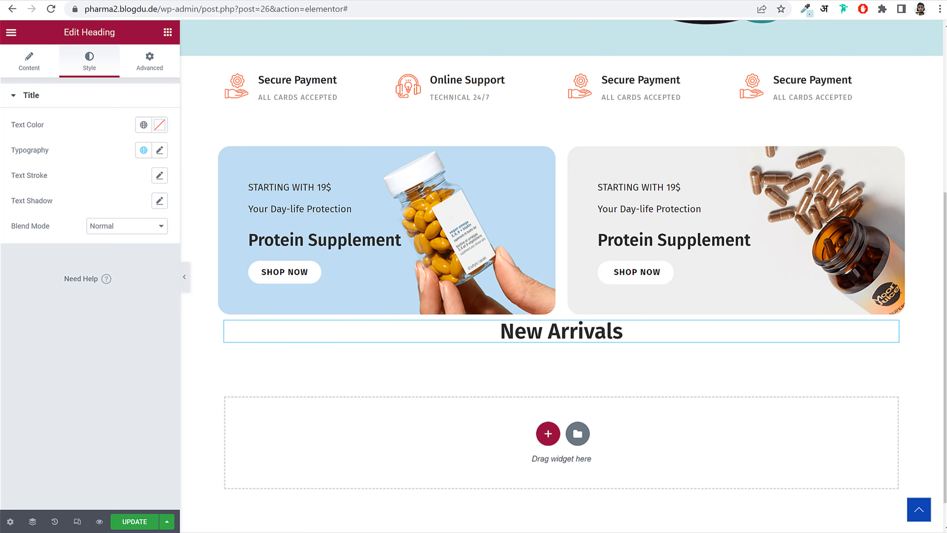
pyautogui.click(159, 150)
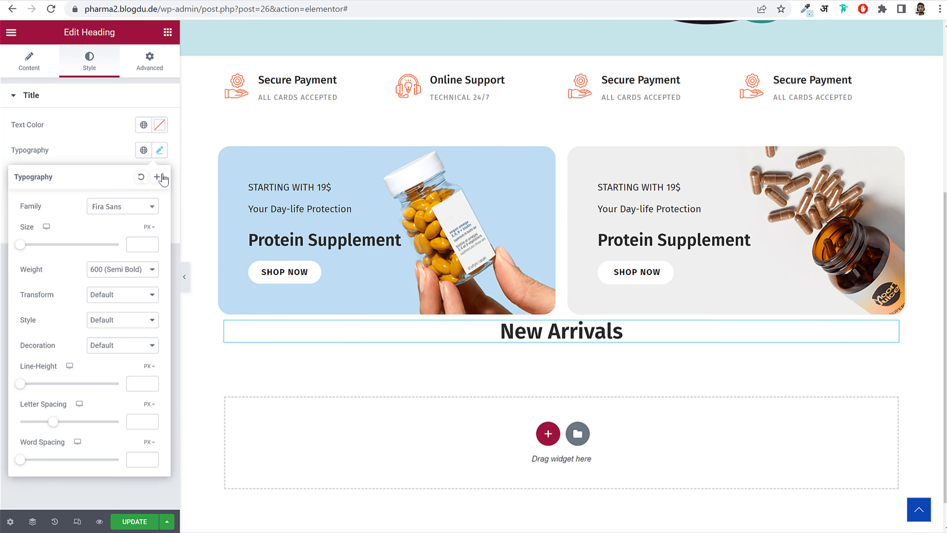
pyautogui.write('36')
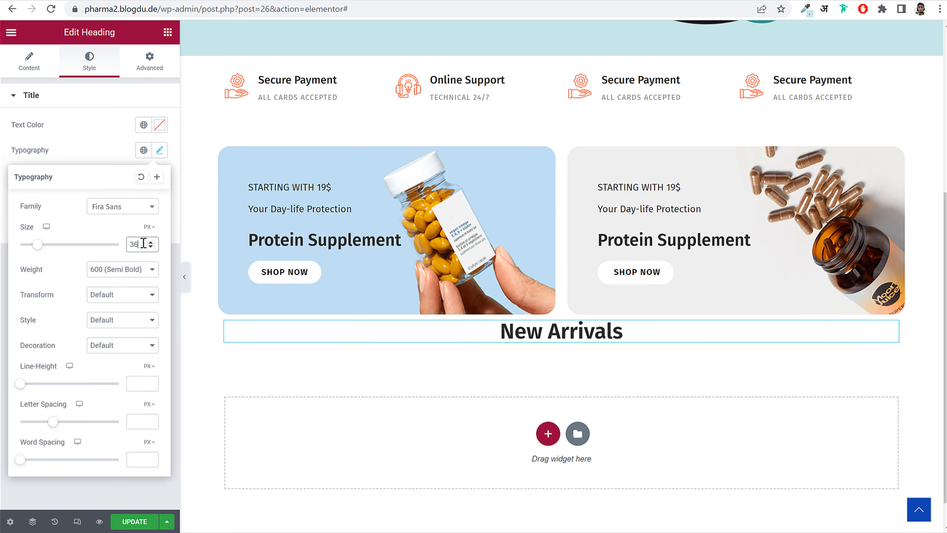
pyautogui.click(117, 274)
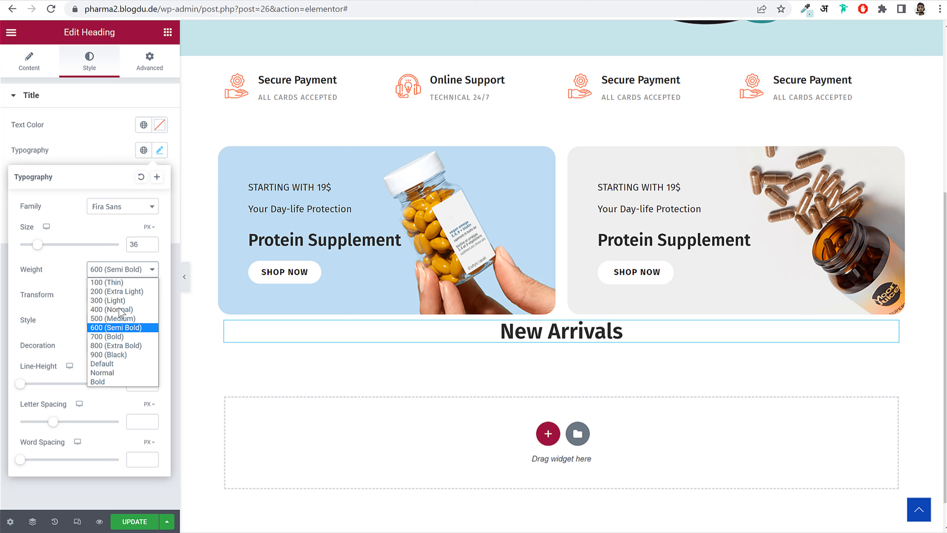
pyautogui.click(117, 337)
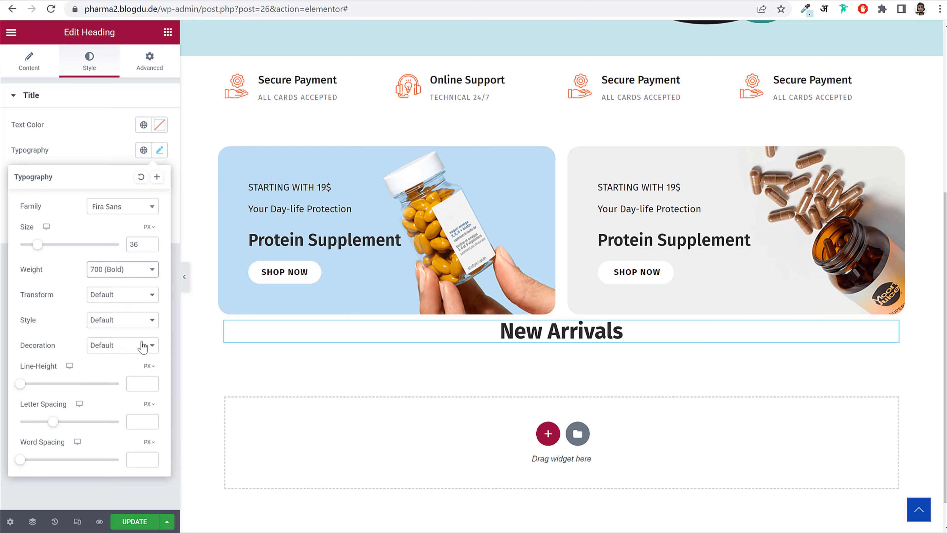
pyautogui.click(137, 418)
pyautogui.write('1')
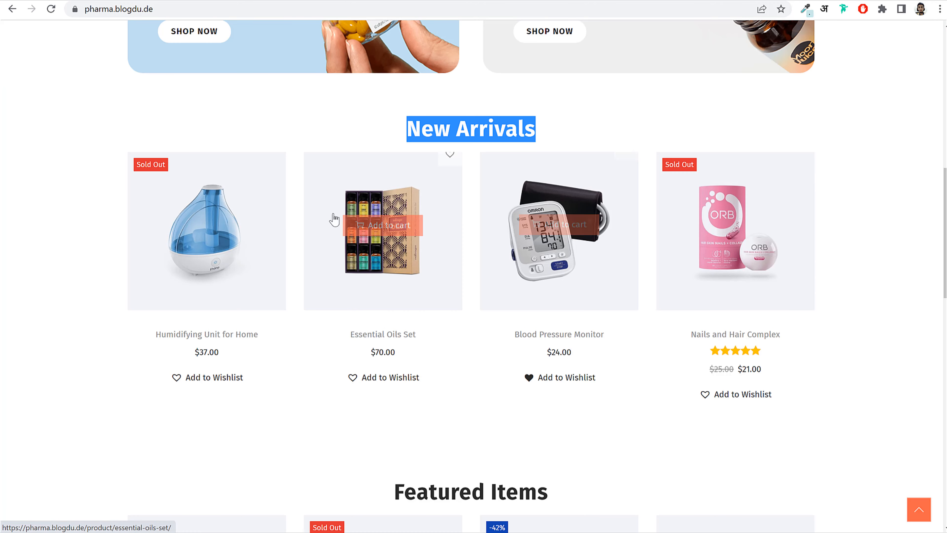
pyautogui.click(295, 220)
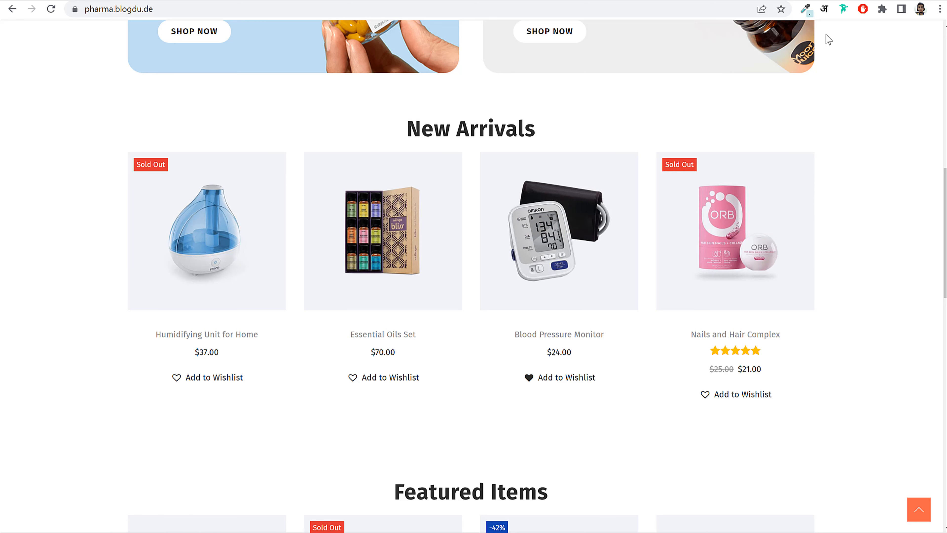
# - Open the WooCommerce shortcodes documentation and scroll down to the Examples of Product Scenarios
pyautogui.hotkey('ctrl', 'Tab')
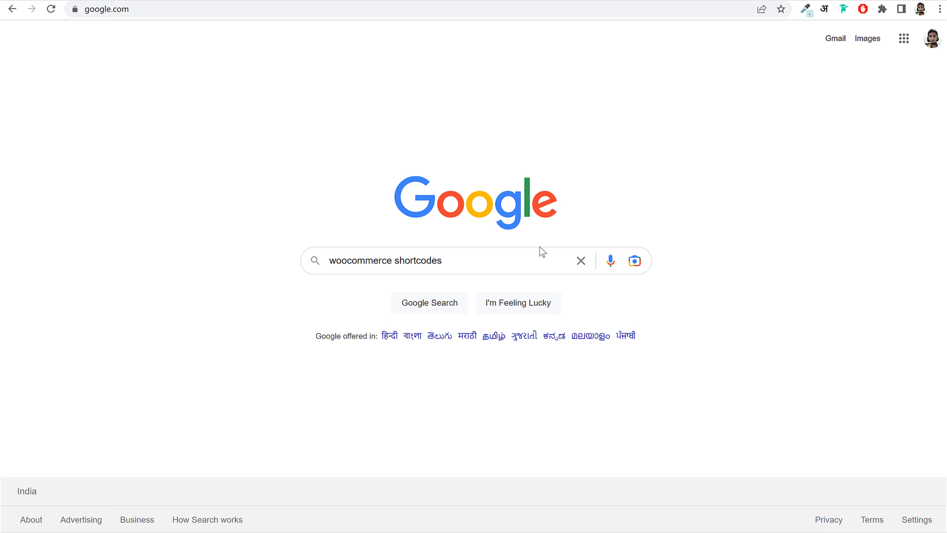
pyautogui.click(517, 256)
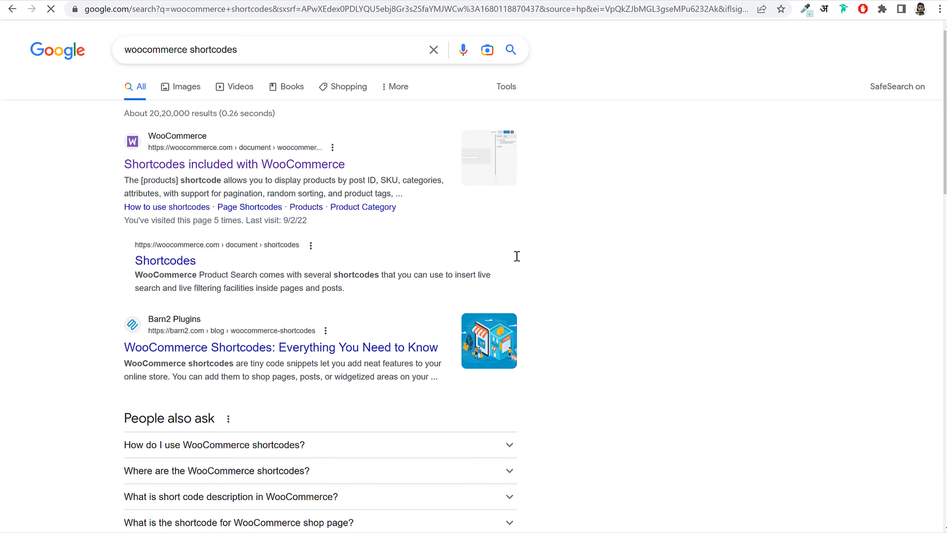
pyautogui.click(202, 171)
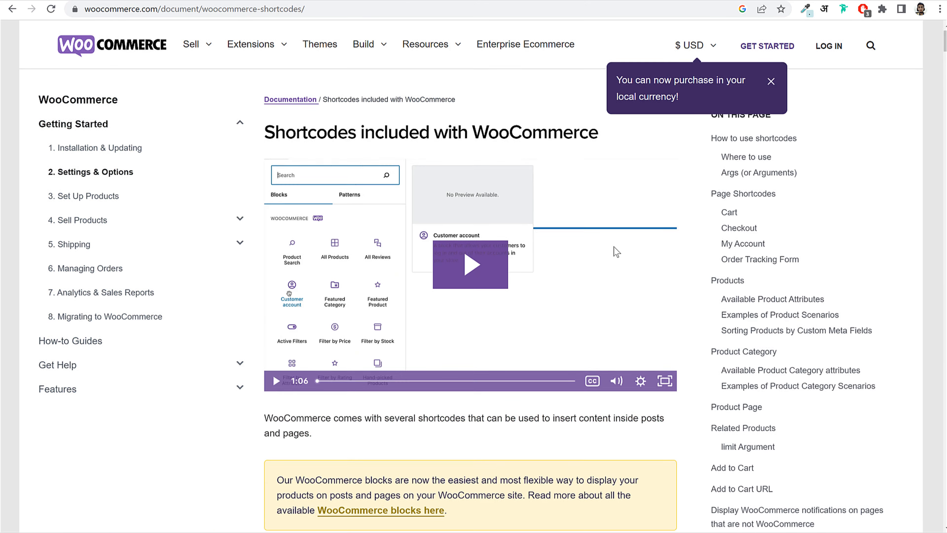
pyautogui.scroll(-8, 617, 266)
pyautogui.scroll(-20, 617, 266)
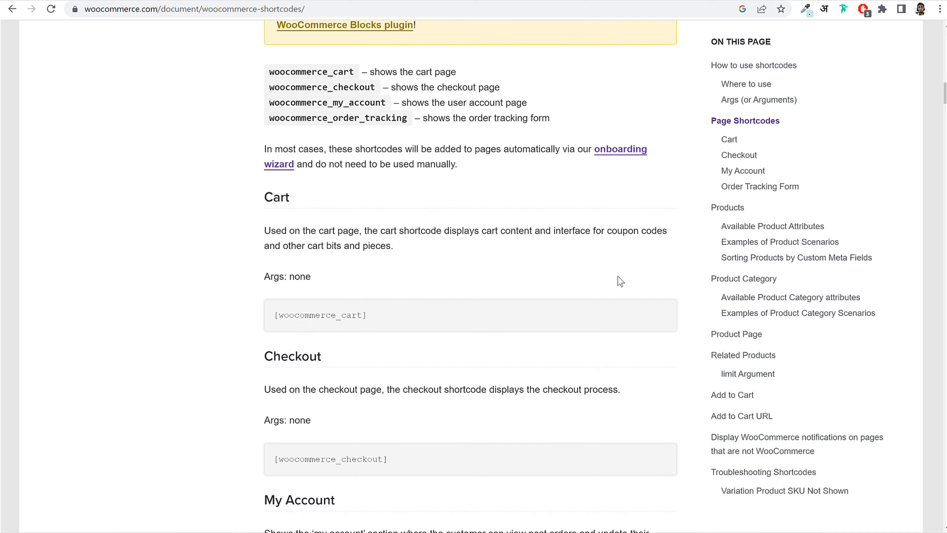
pyautogui.moveTo(390, 217); pyautogui.dragTo(264, 218)
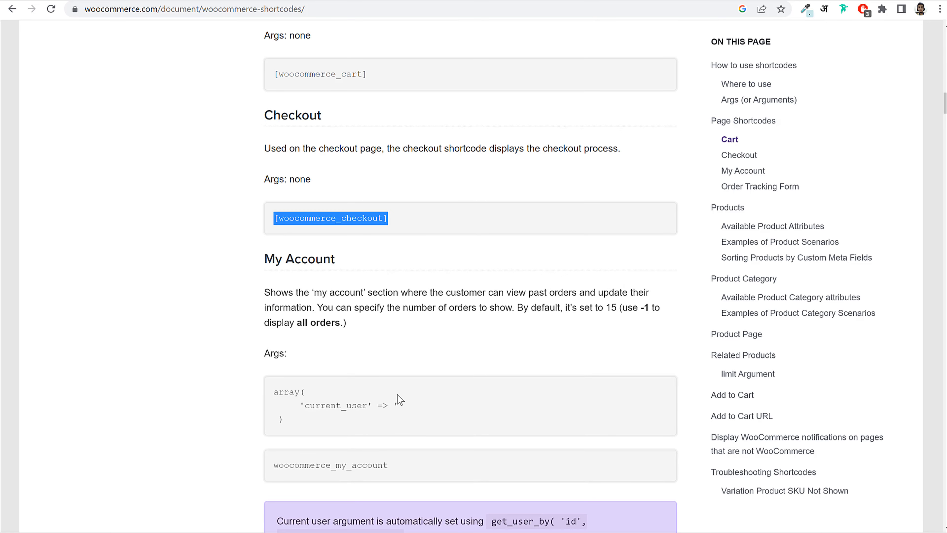
pyautogui.scroll(-5, 410, 394)
pyautogui.scroll(-15, 438, 391)
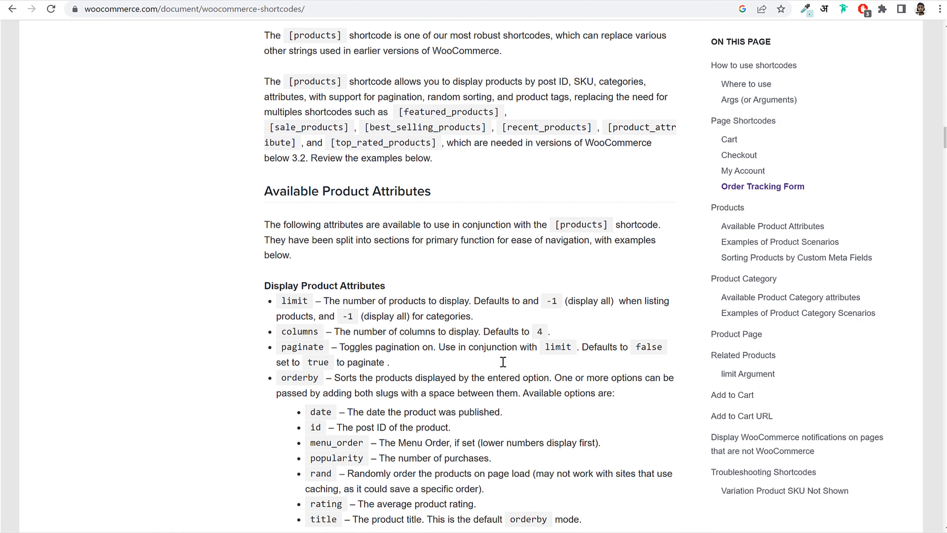
pyautogui.scroll(-18, 546, 359)
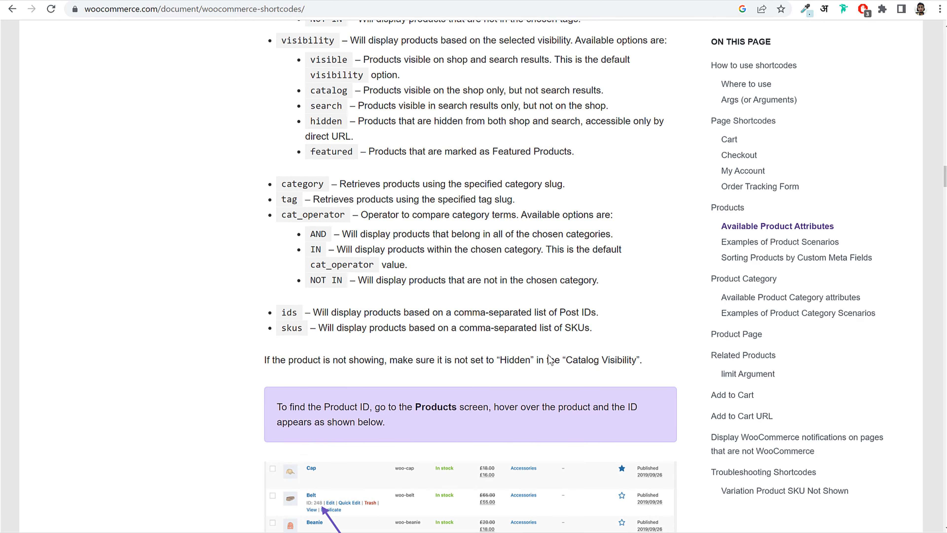
pyautogui.scroll(-10, 548, 355)
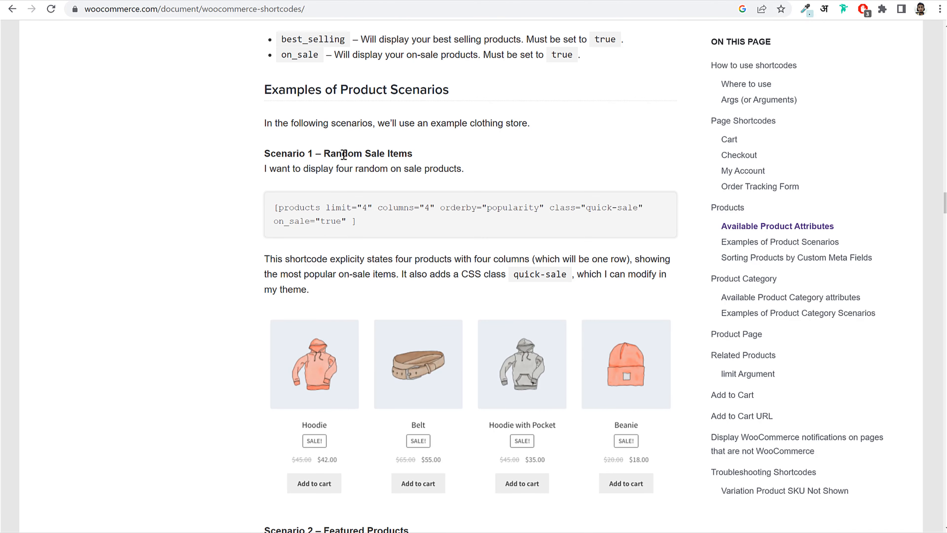
# - Copy the Scenario 4 – Newest Products shortcode and return to the Elementor editor
pyautogui.moveTo(264, 156); pyautogui.dragTo(448, 159)
pyautogui.click(450, 158)
pyautogui.scroll(-7, 490, 182)
pyautogui.moveTo(270, 229); pyautogui.dragTo(408, 229)
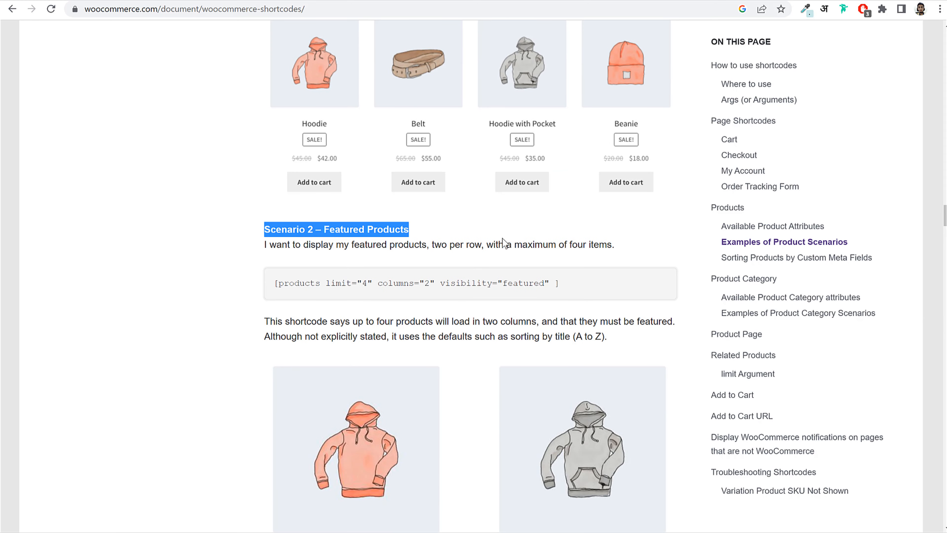
pyautogui.scroll(-16, 501, 243)
pyautogui.moveTo(268, 211); pyautogui.dragTo(423, 212)
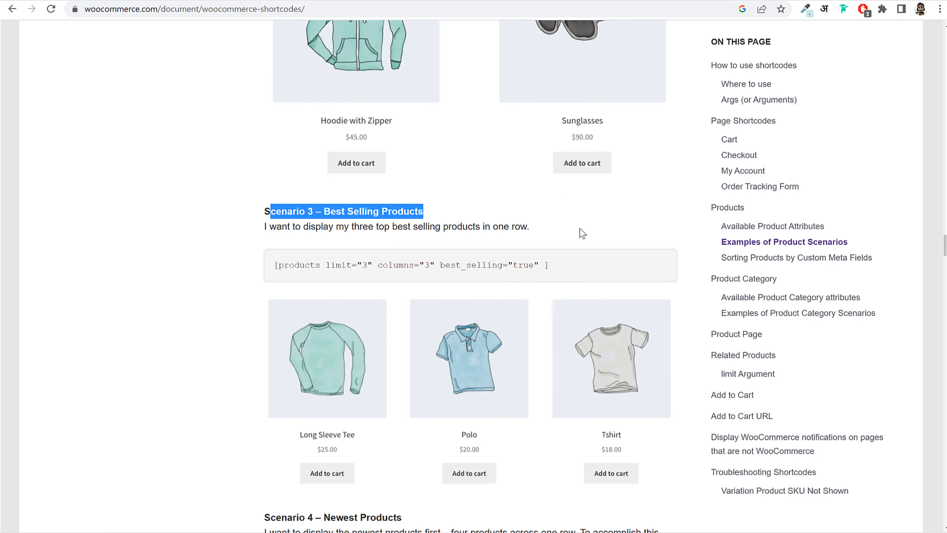
pyautogui.scroll(-8, 445, 232)
pyautogui.tripleClick(318, 156)
pyautogui.click(490, 161)
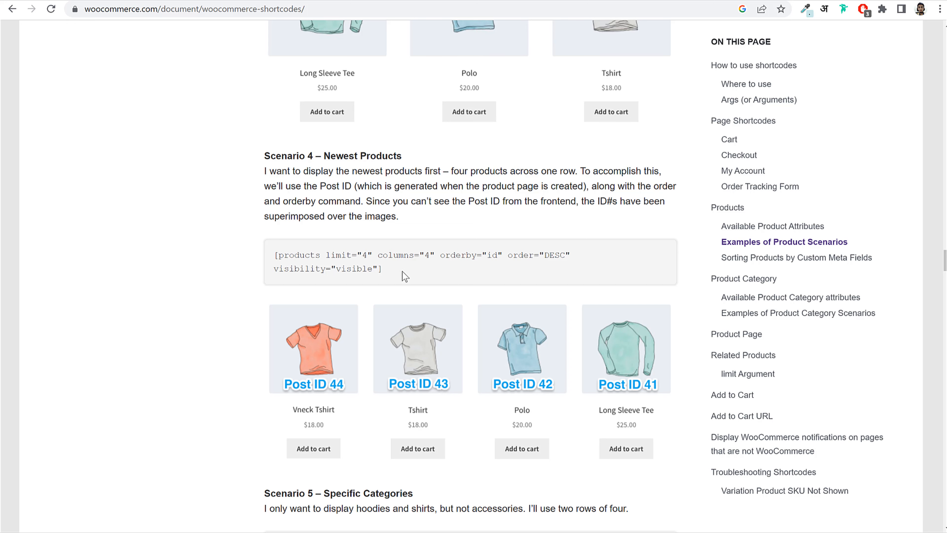
pyautogui.moveTo(405, 274); pyautogui.dragTo(262, 254)
pyautogui.hotkey('ctrl', 'c')
pyautogui.rightClick(316, 253)
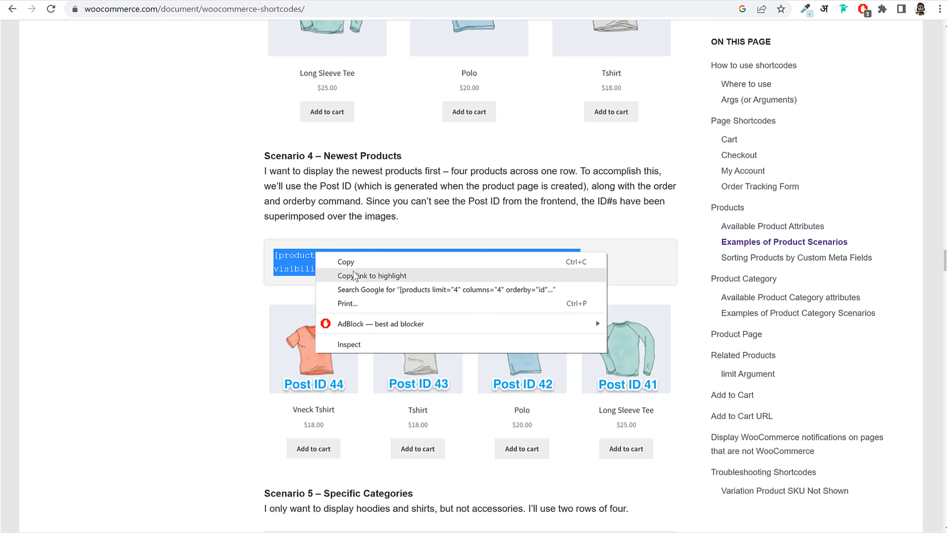
pyautogui.click(393, 260)
pyautogui.hotkey('ctrl', 'Tab')
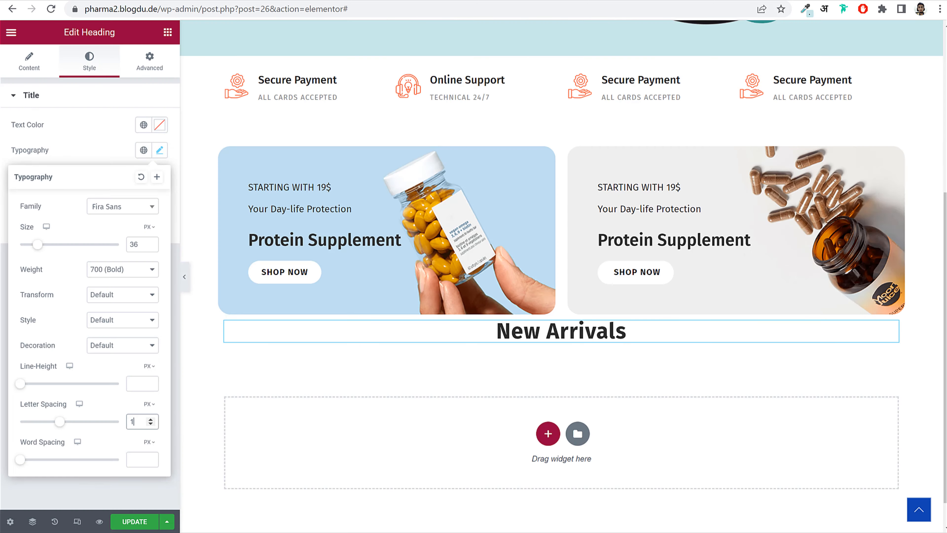
# - Add a Shortcode widget under the New Arrivals heading holding the pasted newest-products shortcode
pyautogui.click(168, 33)
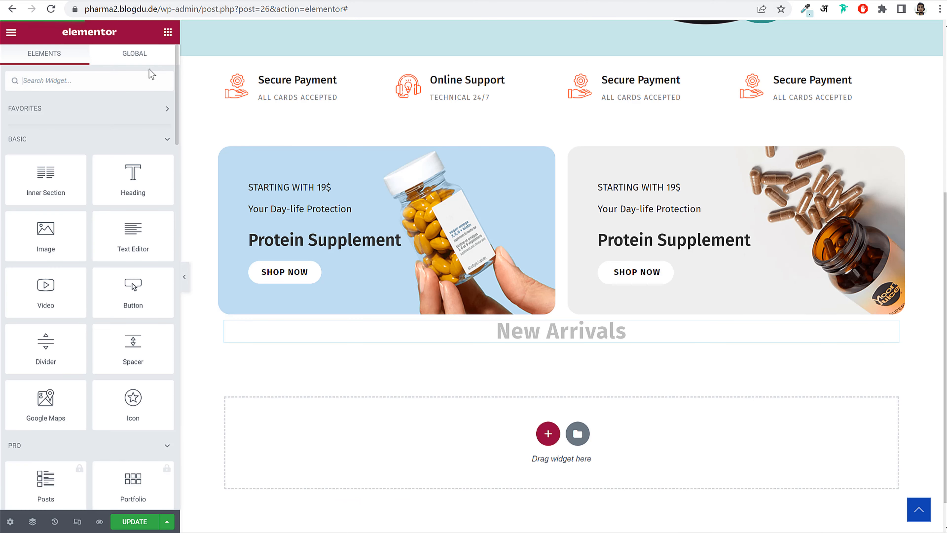
pyautogui.write('shgor')
pyautogui.press('BackSpace')
pyautogui.press('BackSpace')
pyautogui.press('BackSpace')
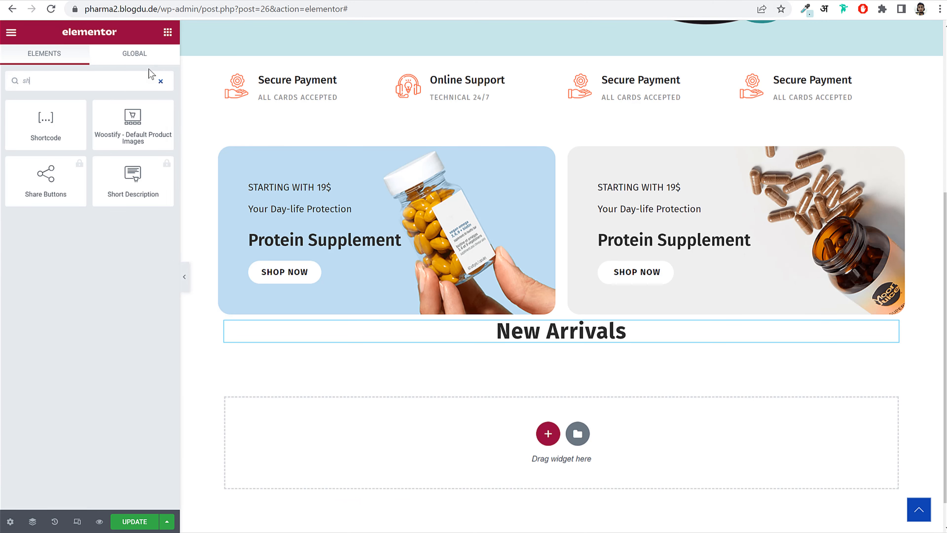
pyautogui.moveTo(47, 119); pyautogui.dragTo(522, 341)
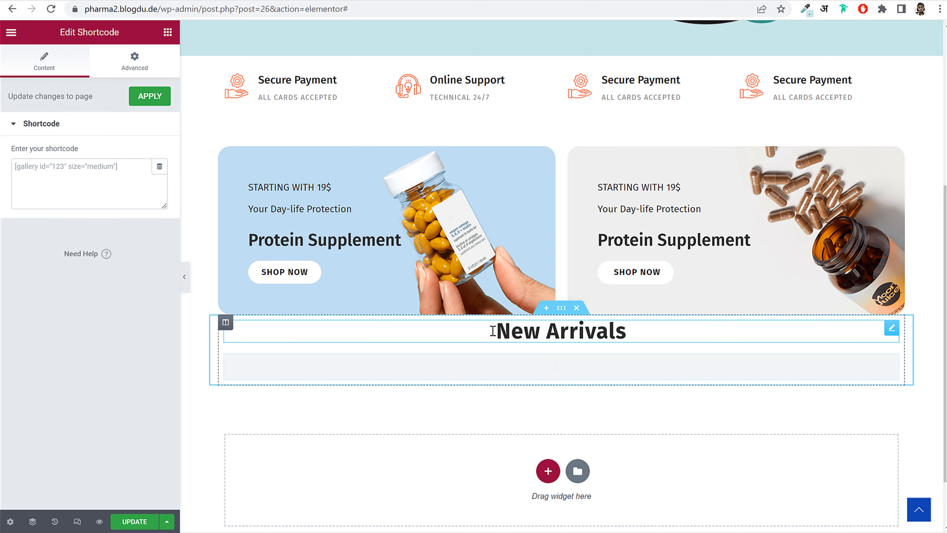
pyautogui.click(93, 170)
pyautogui.hotkey('ctrl', 'v')
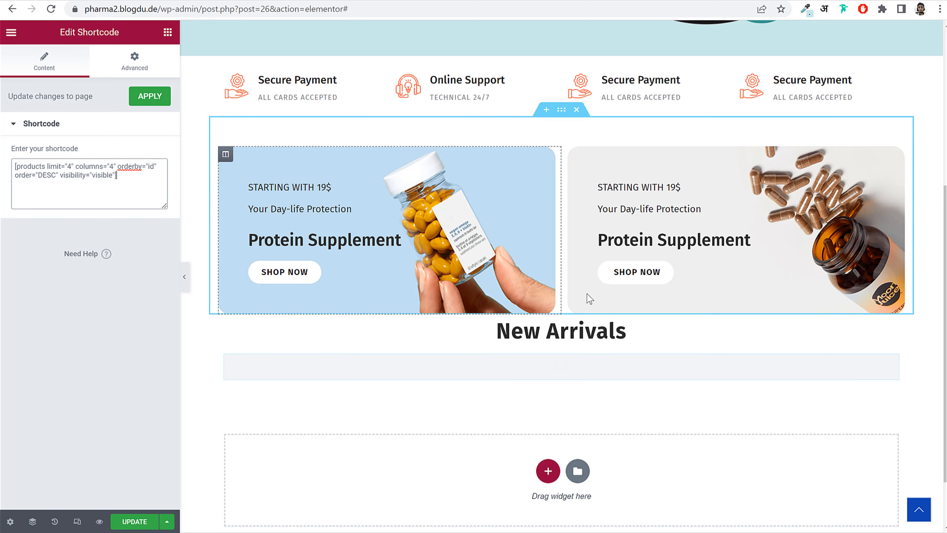
pyautogui.scroll(-2, 597, 302)
pyautogui.scroll(-3, 629, 290)
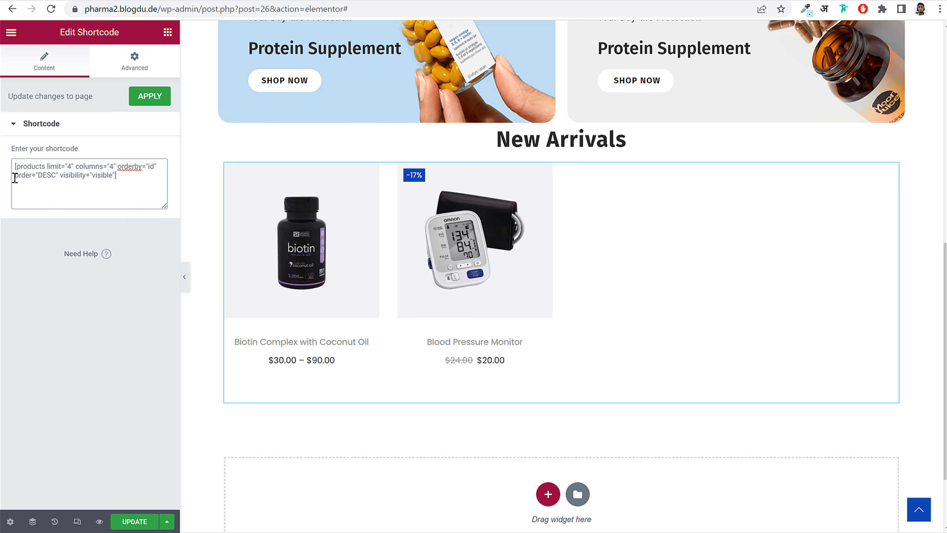
pyautogui.click(55, 175)
# - Give the New Arrivals section a top padding of 75 px
pyautogui.click(561, 117)
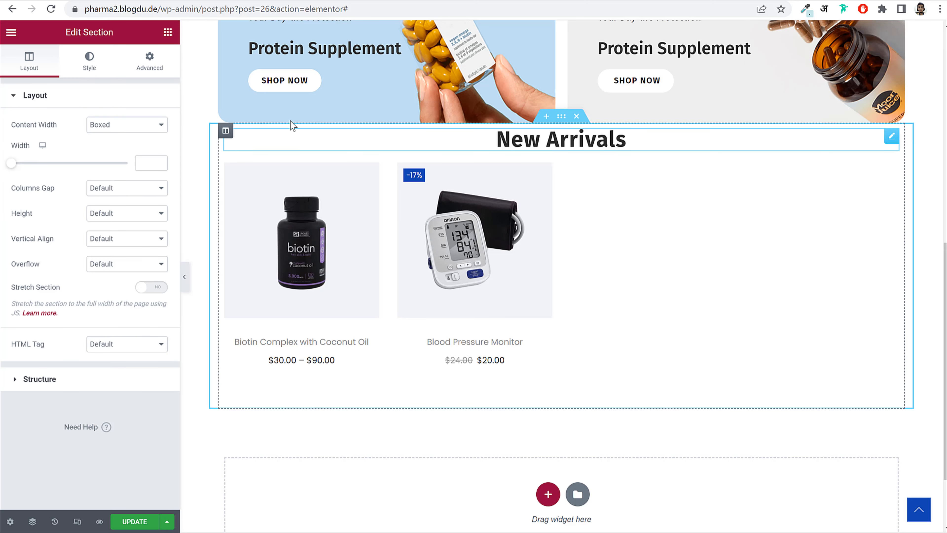
pyautogui.click(162, 61)
pyautogui.doubleClick(25, 185)
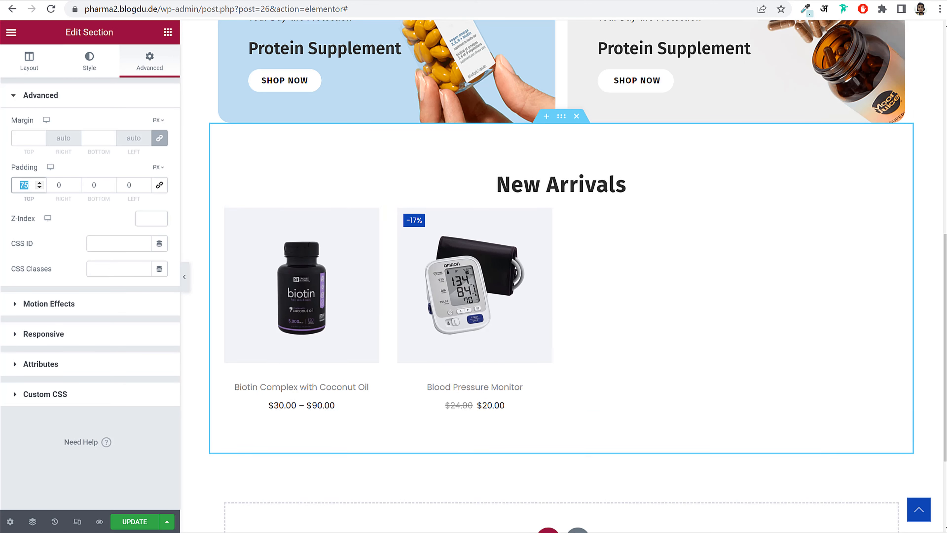
pyautogui.write('75')
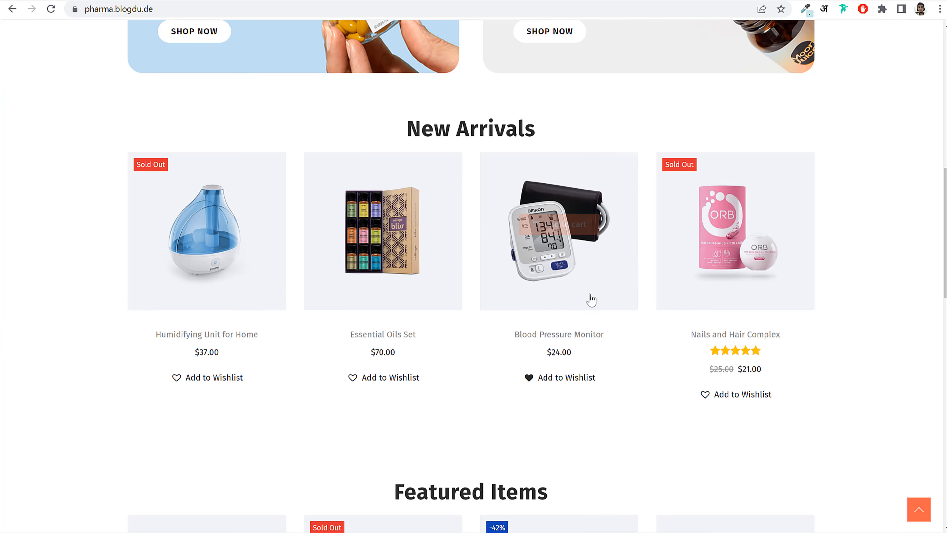
# - Duplicate the New Arrivals section
pyautogui.scroll(-8, 559, 298)
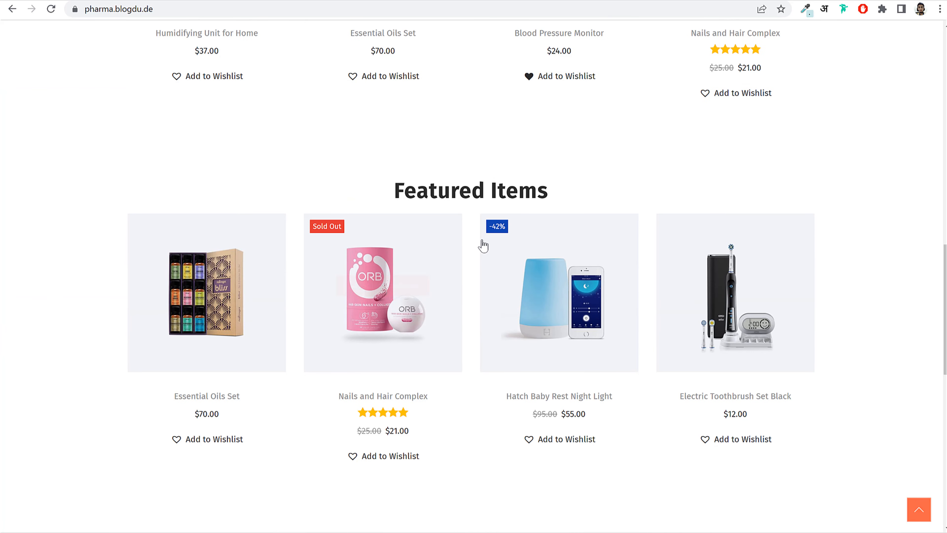
pyautogui.scroll(5, 483, 245)
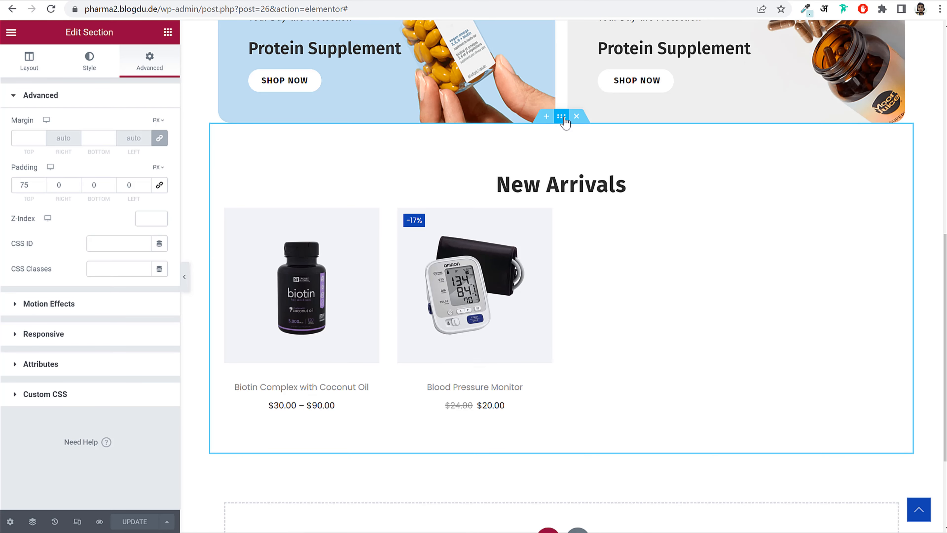
pyautogui.rightClick(562, 117)
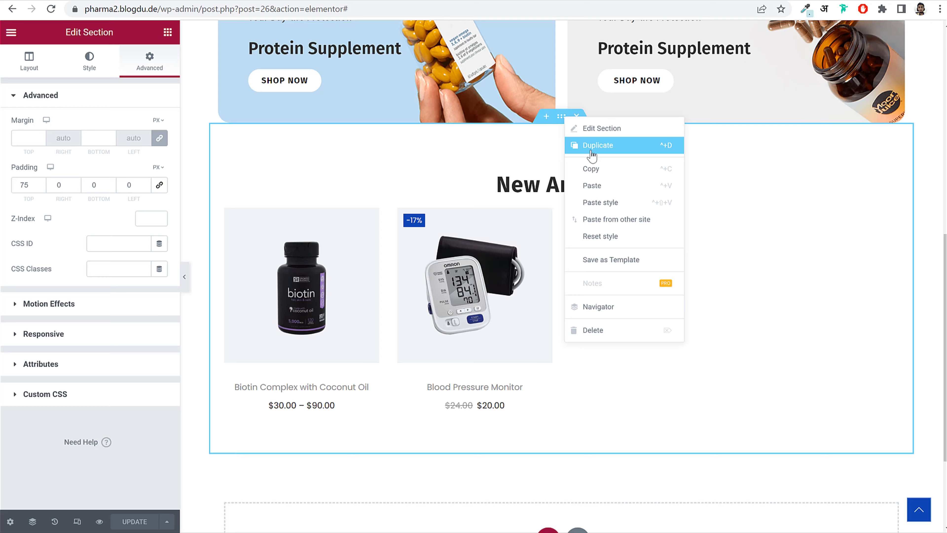
pyautogui.click(592, 145)
# - Change the duplicated section's heading title to 'Featured Items', copied from the demo
pyautogui.click(568, 265)
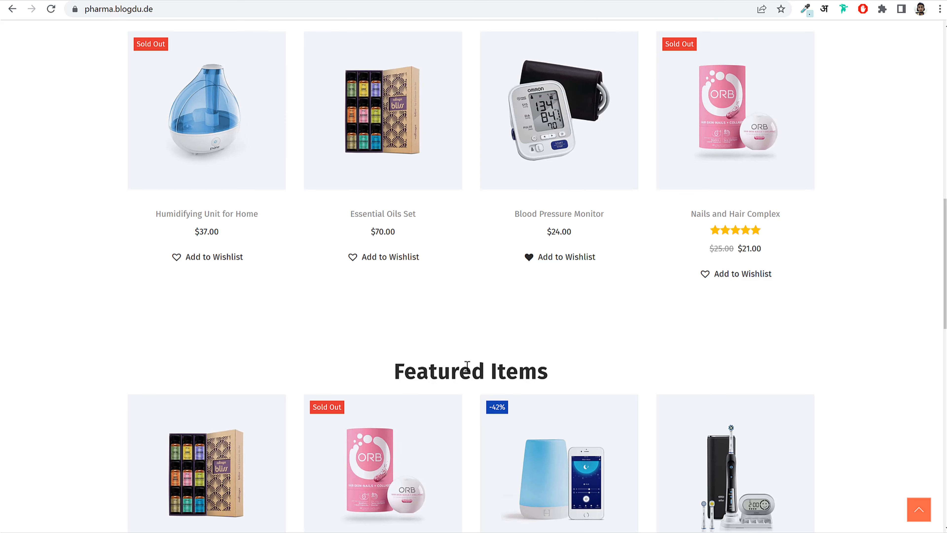
pyautogui.doubleClick(467, 368)
pyautogui.tripleClick(458, 367)
pyautogui.hotkey('ctrl', 'c')
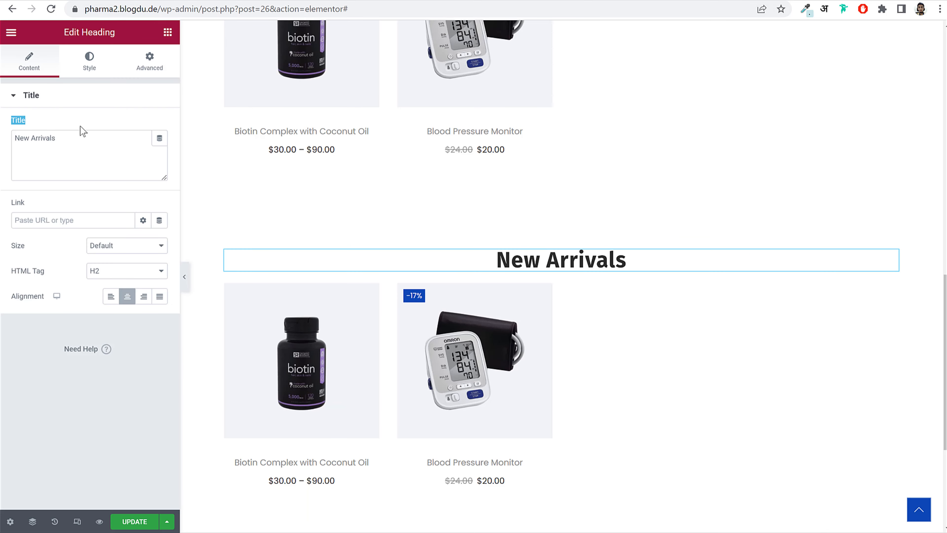
pyautogui.tripleClick(78, 141)
pyautogui.hotkey('ctrl', 'v')
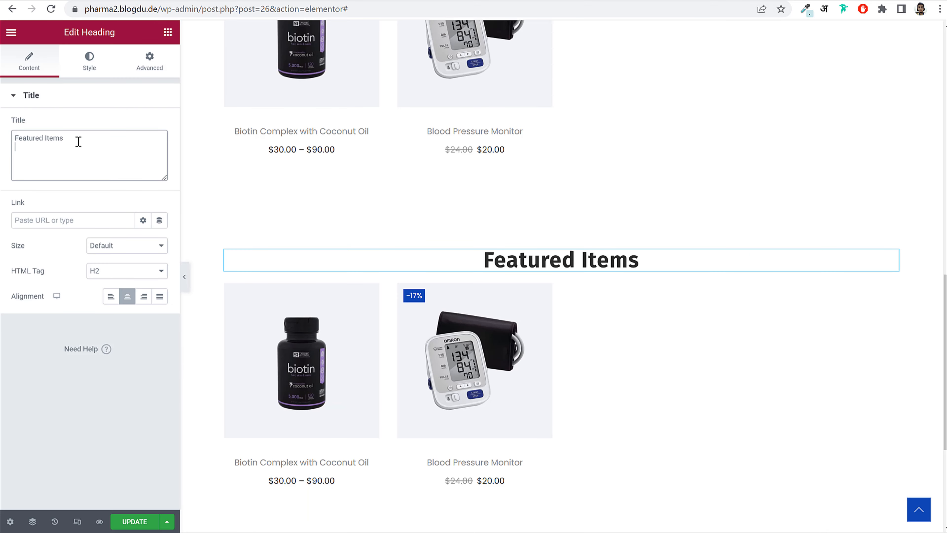
# - Delete the old newest-products shortcode from the copied section's Shortcode widget
pyautogui.scroll(-3, 485, 224)
pyautogui.click(536, 179)
pyautogui.click(129, 179)
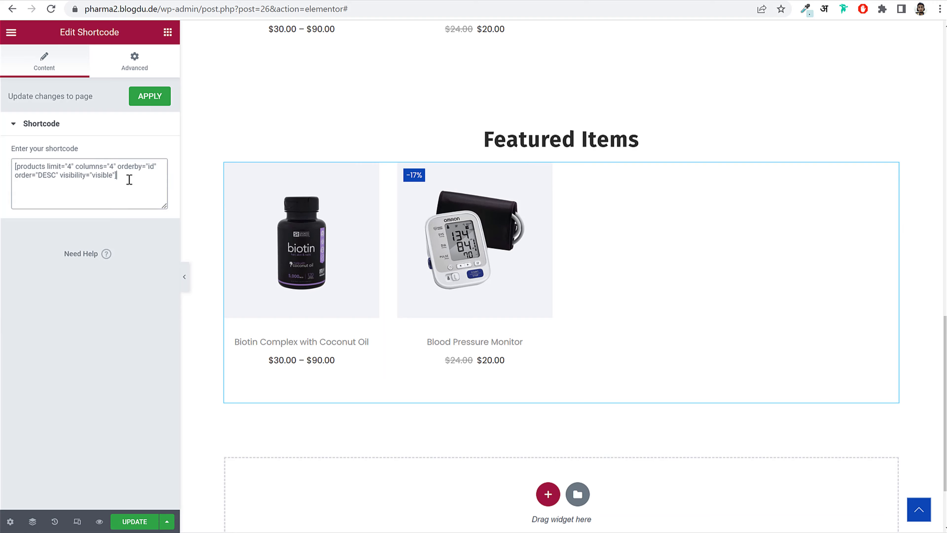
pyautogui.hotkey('ctrl', 'a')
pyautogui.press('BackSpace')
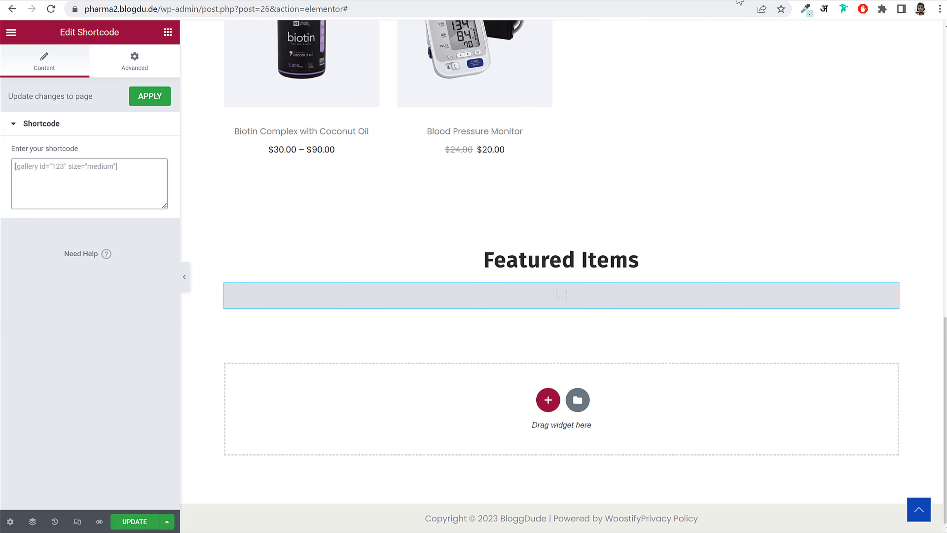
pyautogui.click(729, 0)
# - Paste the Scenario 2 shortcode [products limit="4" columns="2" visibility="featured"] into the Featured Items field
pyautogui.scroll(12, 416, 258)
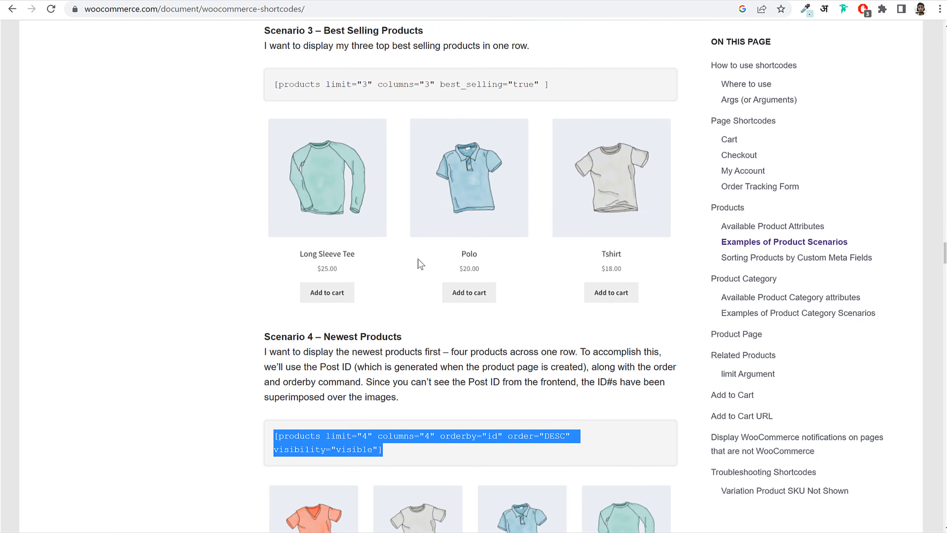
pyautogui.scroll(5, 419, 262)
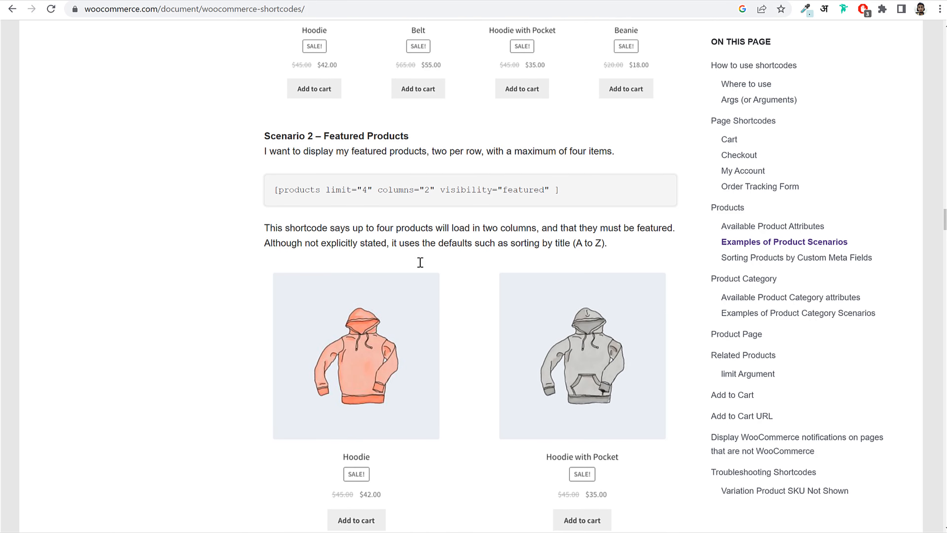
pyautogui.moveTo(268, 170); pyautogui.dragTo(439, 167)
pyautogui.click(438, 166)
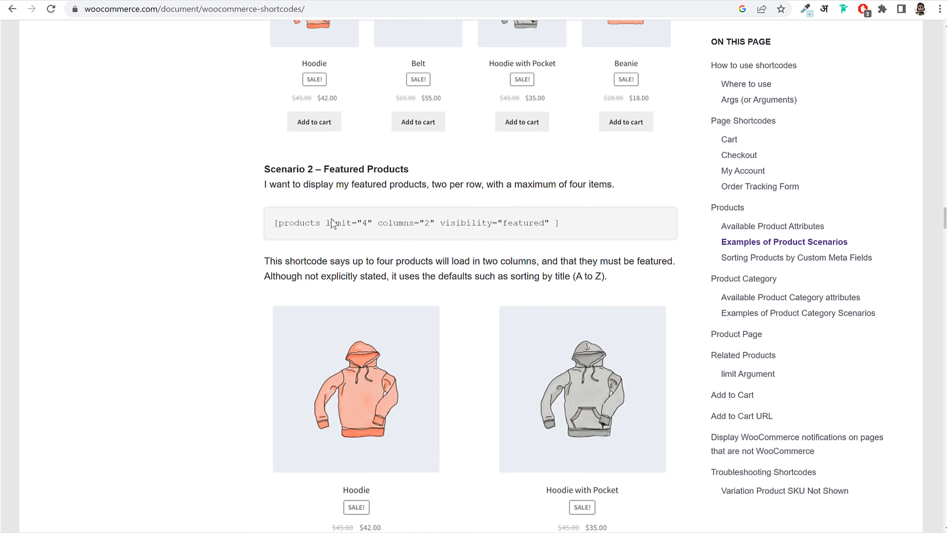
pyautogui.moveTo(275, 224); pyautogui.dragTo(565, 226)
pyautogui.hotkey('ctrl', 'c')
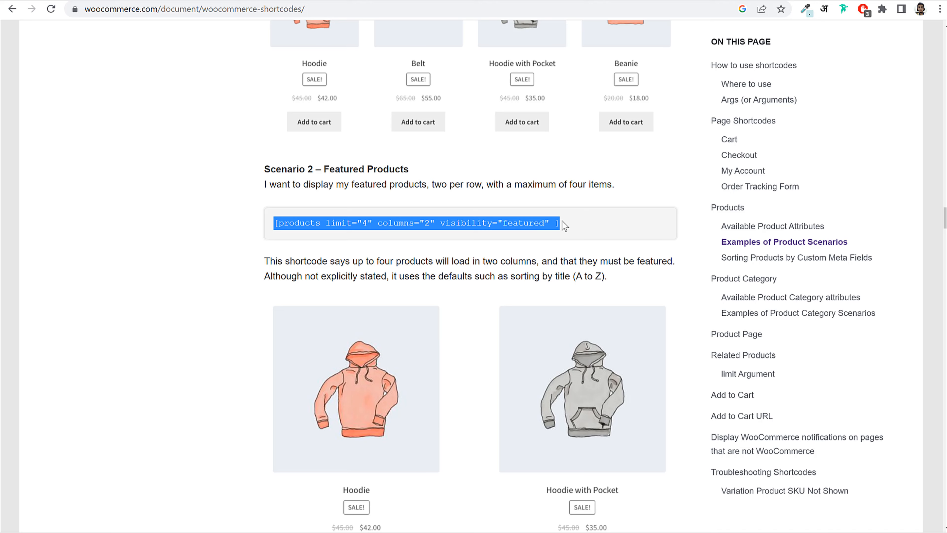
pyautogui.click(168, 0)
pyautogui.hotkey('ctrl', 'v')
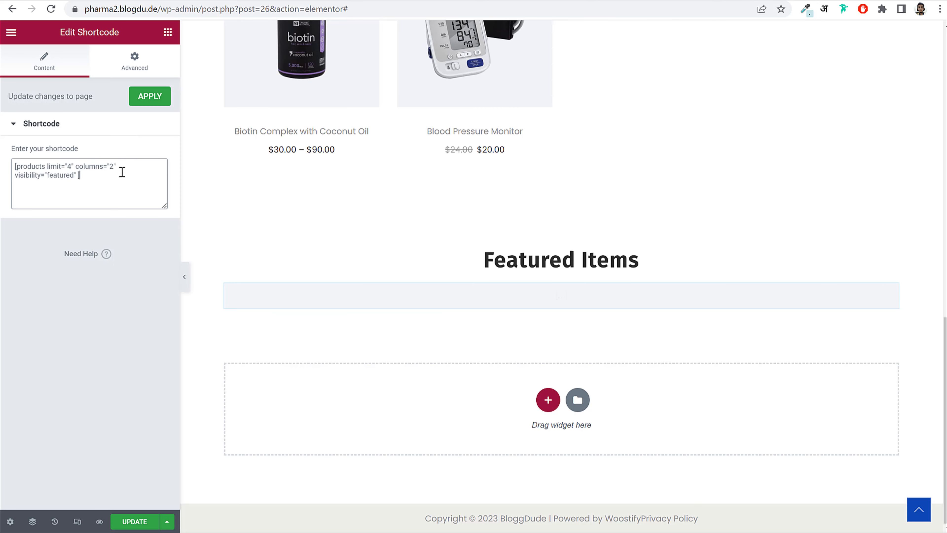
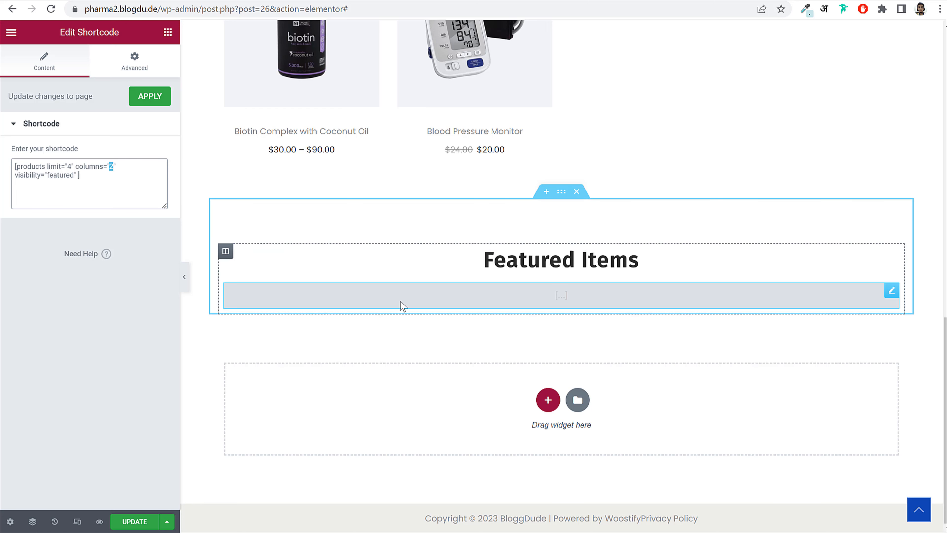
# - Change the shortcode's columns value from 2 to 4
pyautogui.write('4')
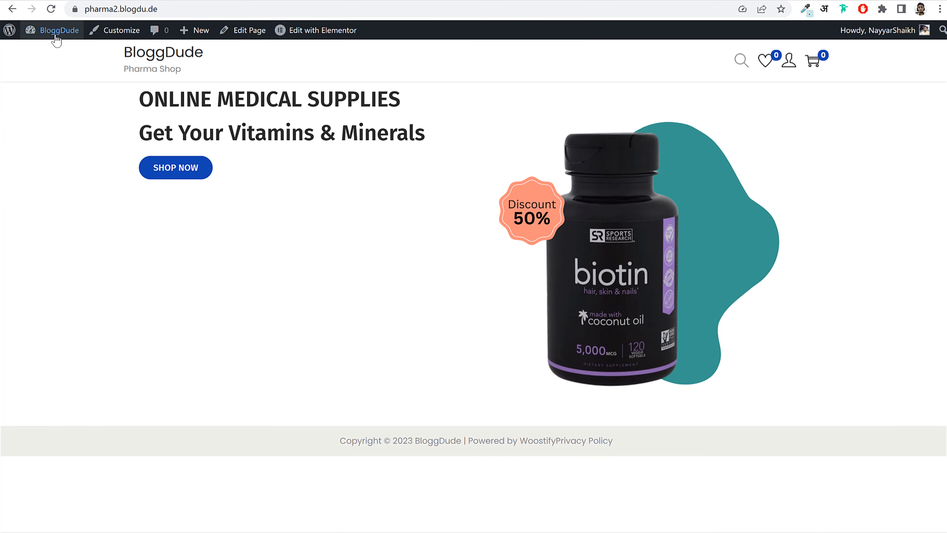
# - Star Biotin Complex with Coconut Oil as featured in the All Products list
pyautogui.click(56, 38)
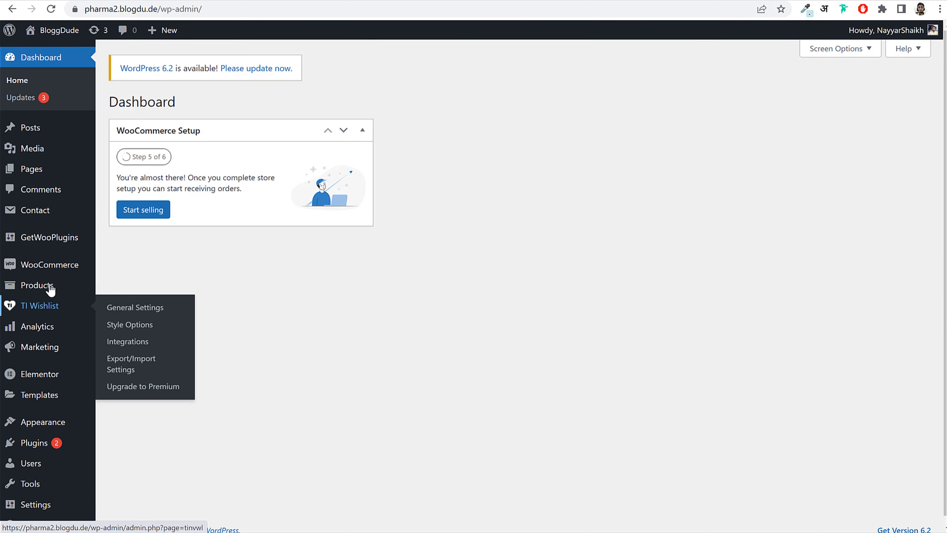
pyautogui.moveTo(50, 287)
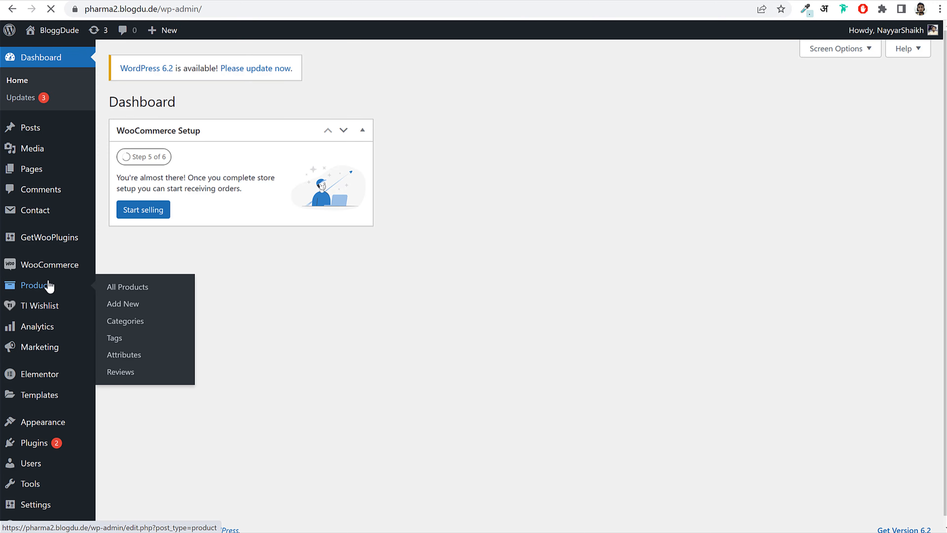
pyautogui.click(50, 287)
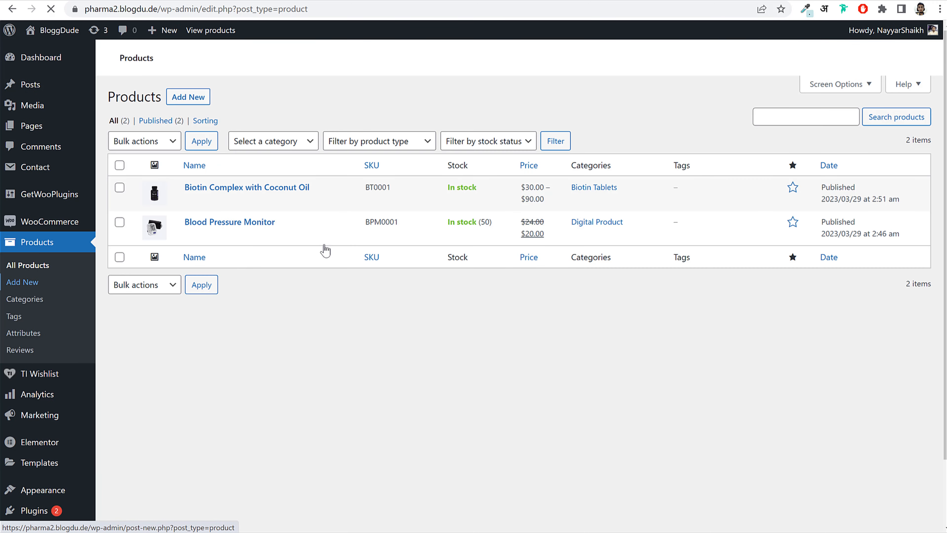
pyautogui.scroll(-2, 714, 349)
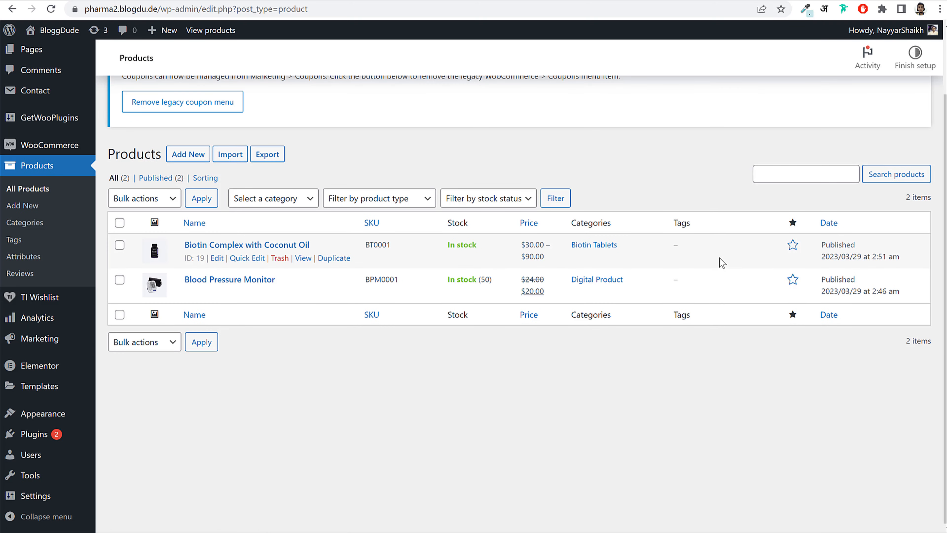
pyautogui.click(794, 247)
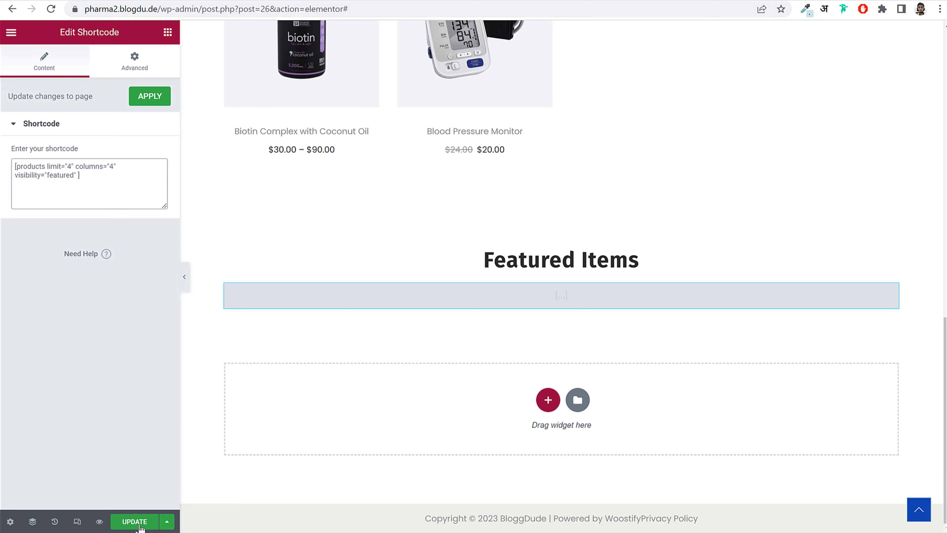
# - Save the page, reload the editor, and check that Featured Items shows Biotin Complex with Coconut Oil
pyautogui.click(135, 522)
pyautogui.click(50, 9)
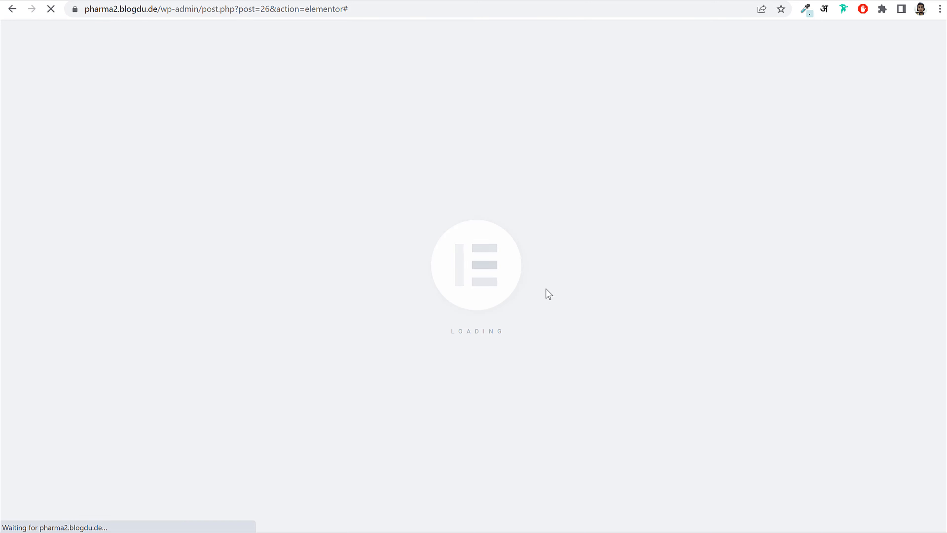
pyautogui.scroll(-10, 536, 286)
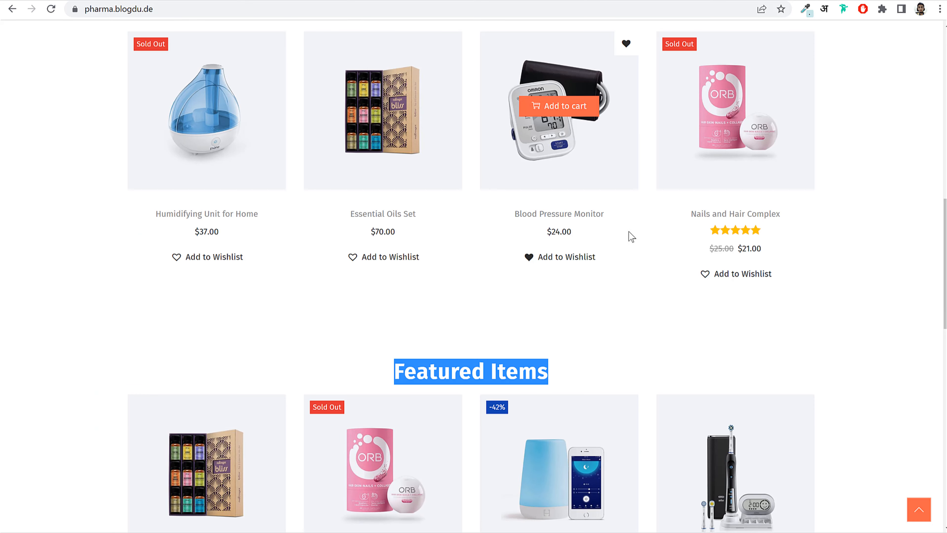
pyautogui.scroll(-6, 629, 235)
pyautogui.scroll(-9, 660, 245)
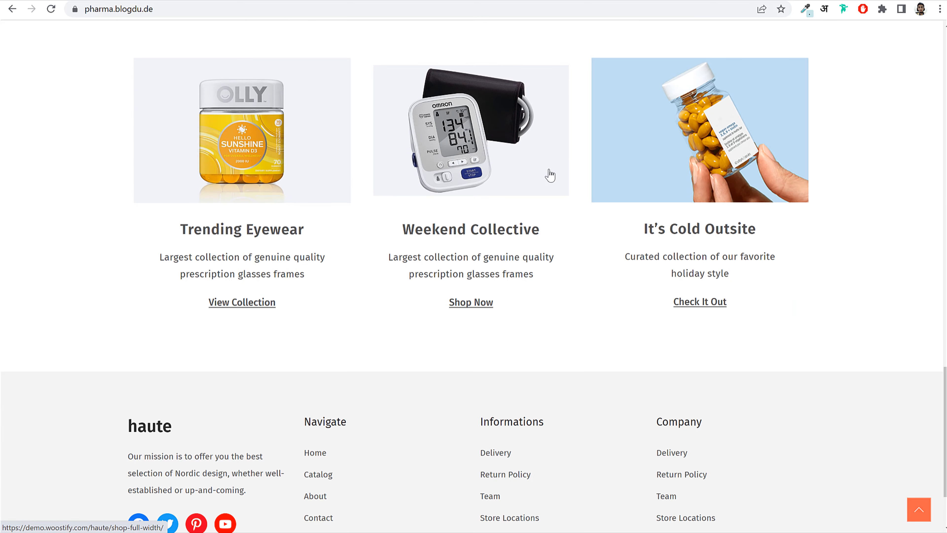
pyautogui.scroll(2, 242, 204)
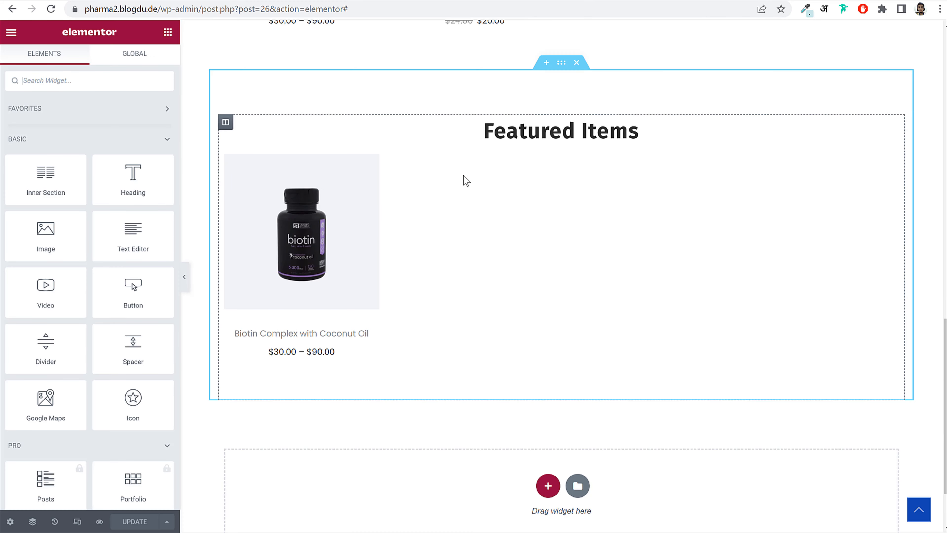
pyautogui.scroll(-3, 458, 170)
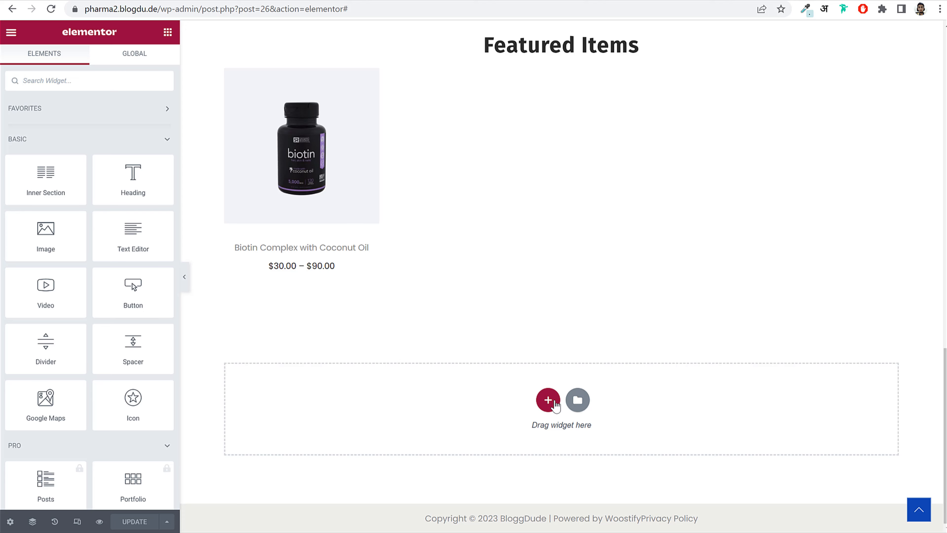
# - Add a three-column section below Featured Items with an Image widget using uploaded Protein Supplement Banner 2
pyautogui.click(554, 402)
pyautogui.click(511, 436)
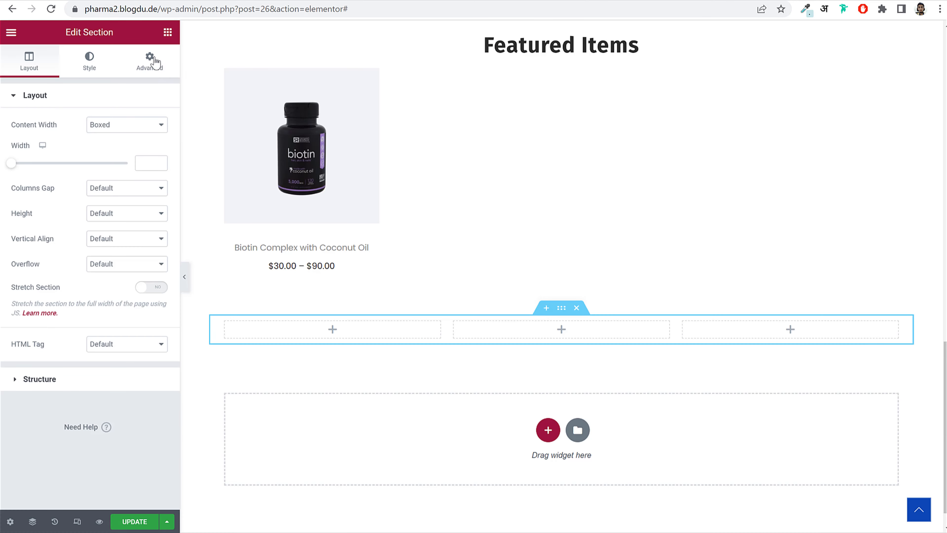
pyautogui.click(167, 34)
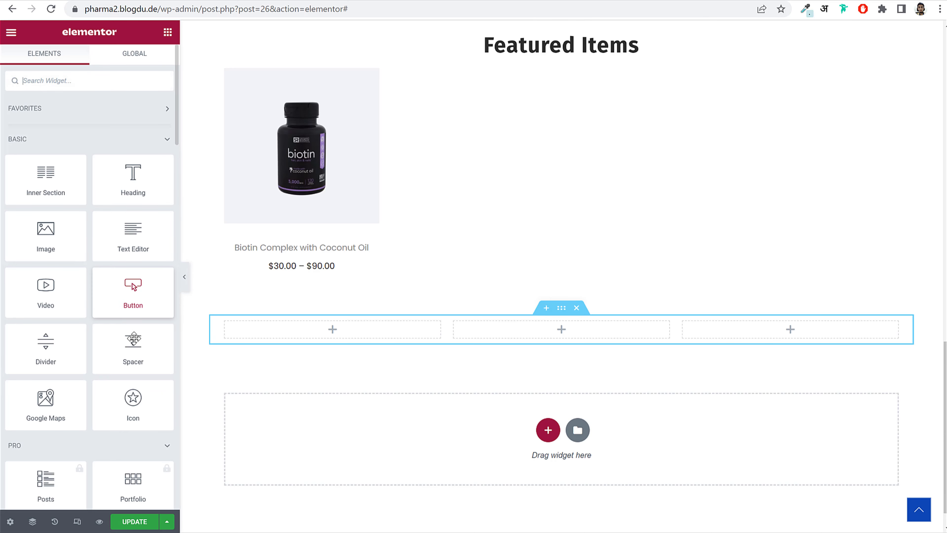
pyautogui.moveTo(49, 245); pyautogui.dragTo(341, 330)
pyautogui.click(91, 163)
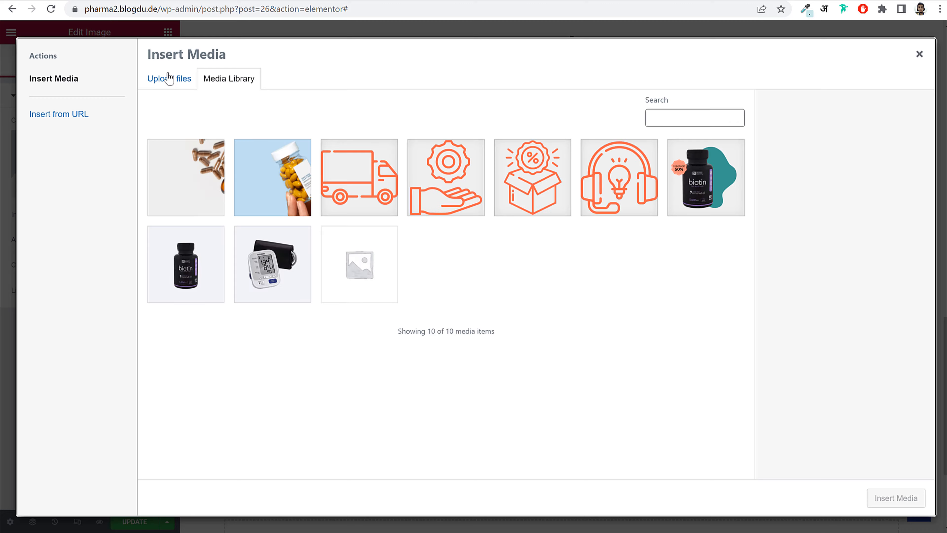
pyautogui.click(169, 77)
pyautogui.click(536, 265)
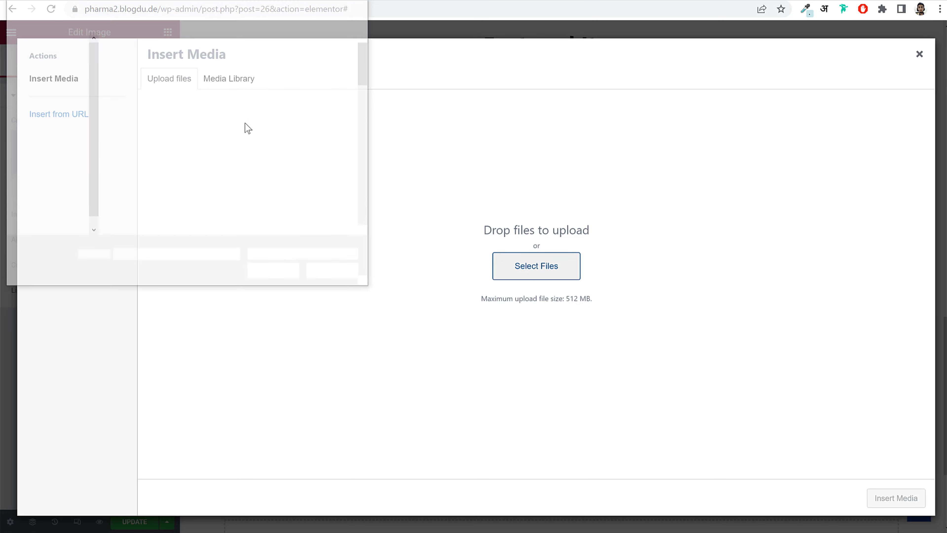
pyautogui.click(325, 146)
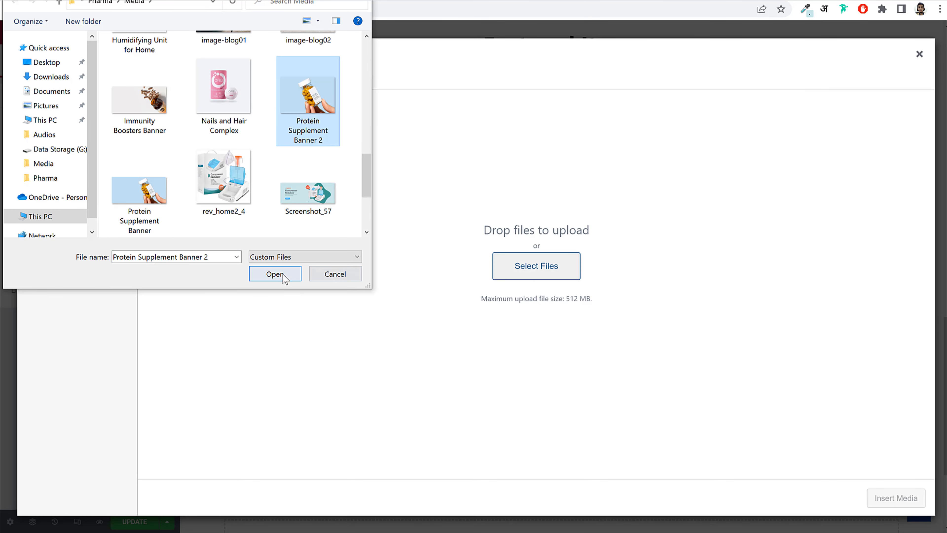
pyautogui.click(276, 274)
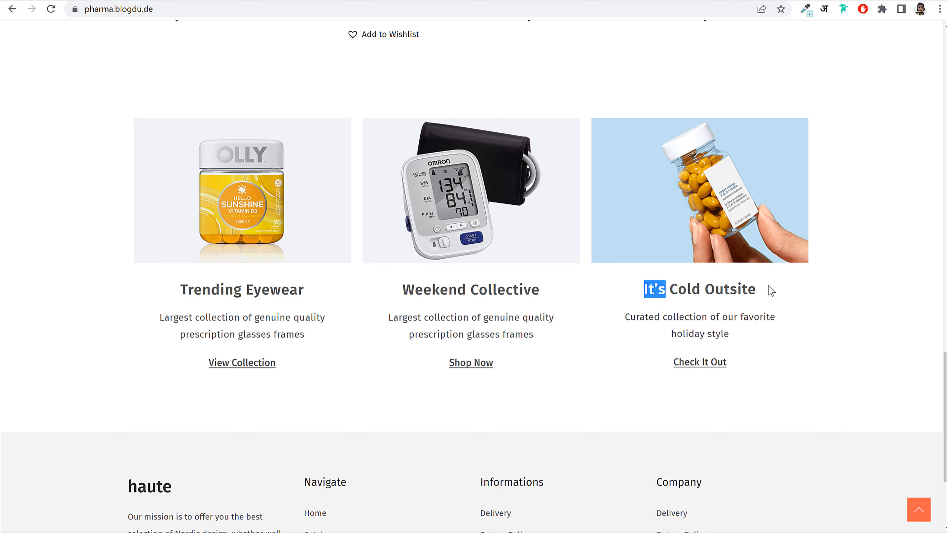
# - Copy the It's Cold Outsite heading from the reference site and set the image size to Full
pyautogui.moveTo(771, 291); pyautogui.dragTo(774, 284)
pyautogui.hotkey('ctrl', 'c')
pyautogui.click(108, 0)
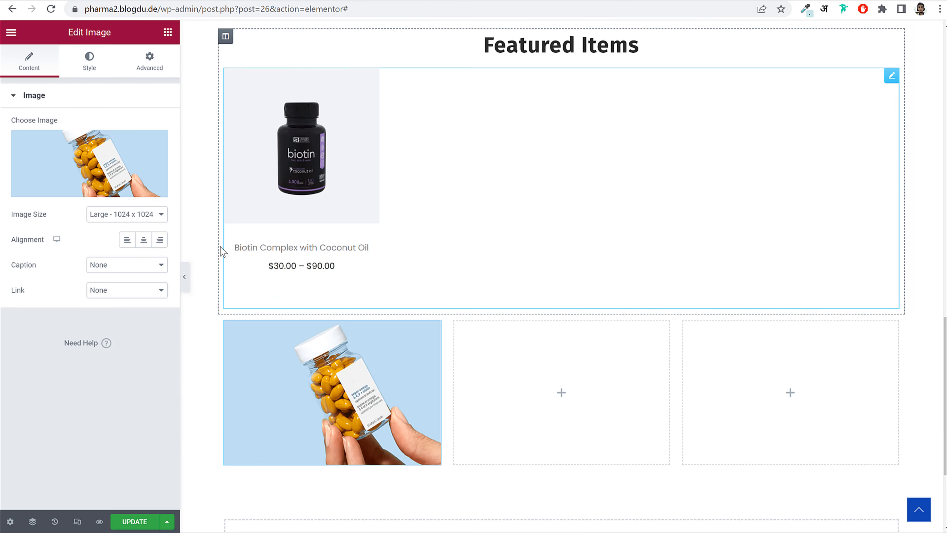
pyautogui.click(137, 214)
pyautogui.click(118, 327)
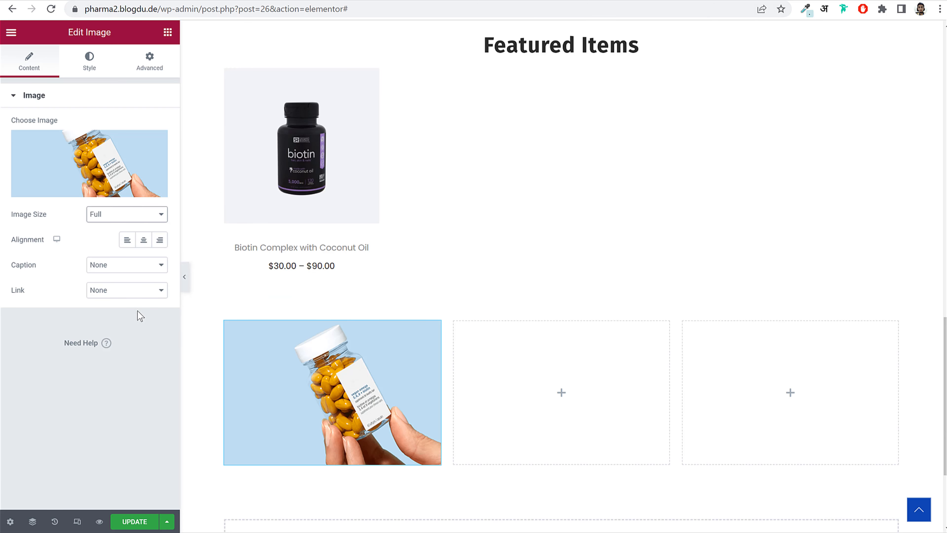
pyautogui.hotkey('ctrl', 'shift', 'Tab')
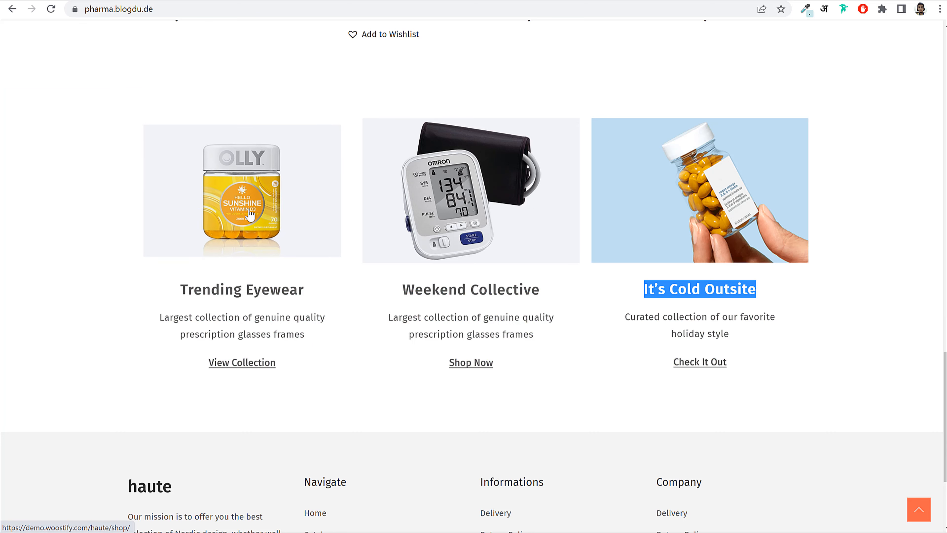
pyautogui.hotkey('ctrl', 'Tab')
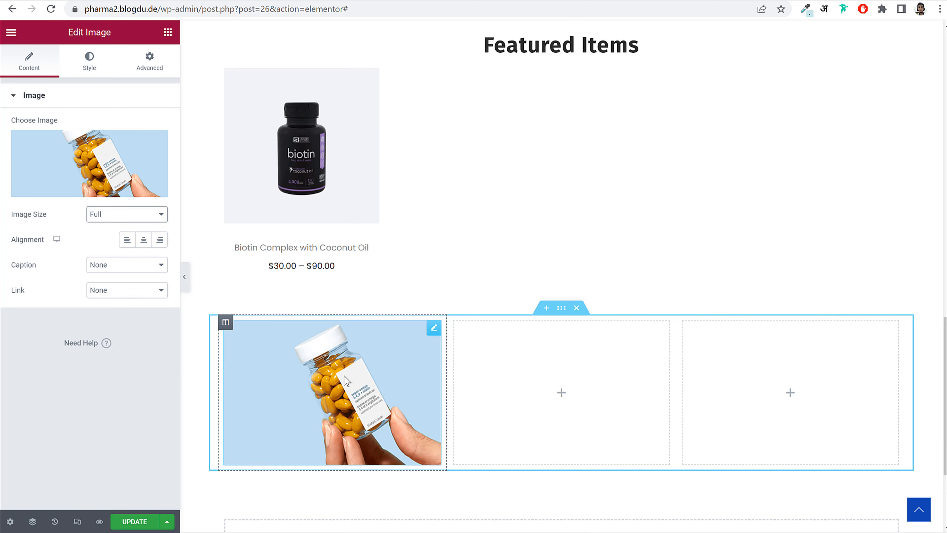
# - Give the image a Shrink hover animation and drop a Heading widget beneath it
pyautogui.click(86, 66)
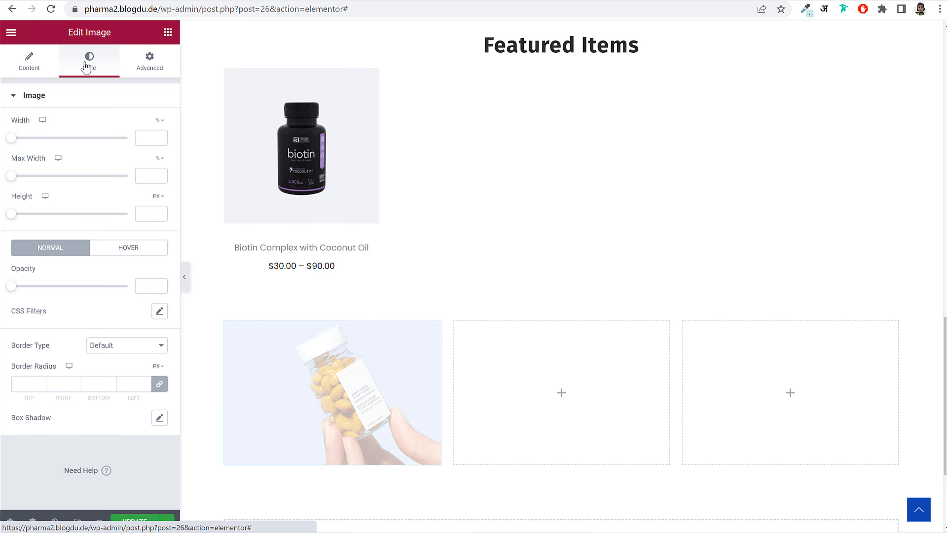
pyautogui.click(147, 71)
pyautogui.click(66, 366)
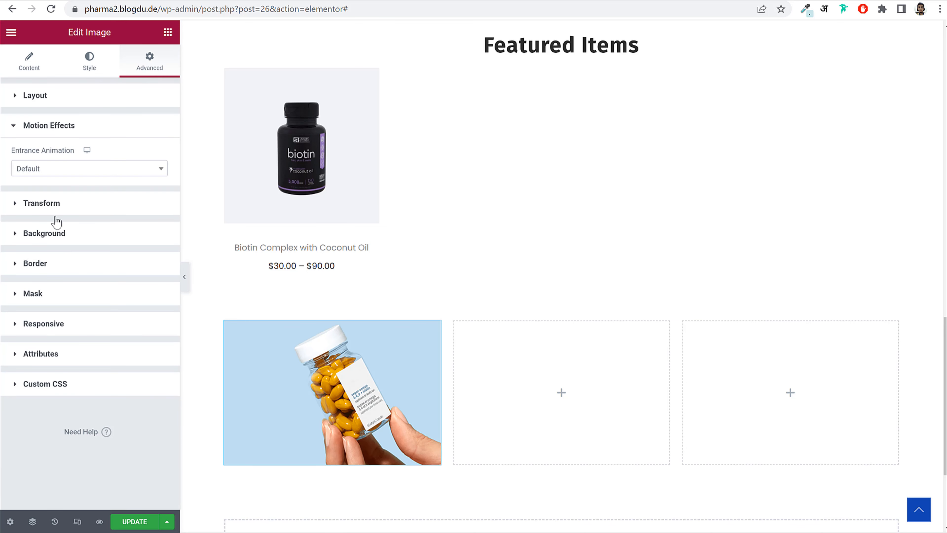
pyautogui.click(53, 173)
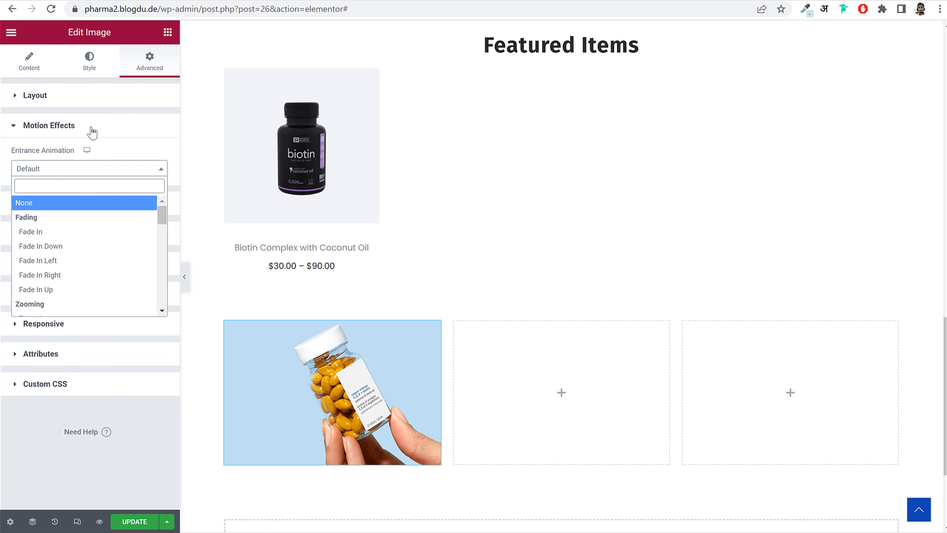
pyautogui.click(90, 58)
pyautogui.click(151, 249)
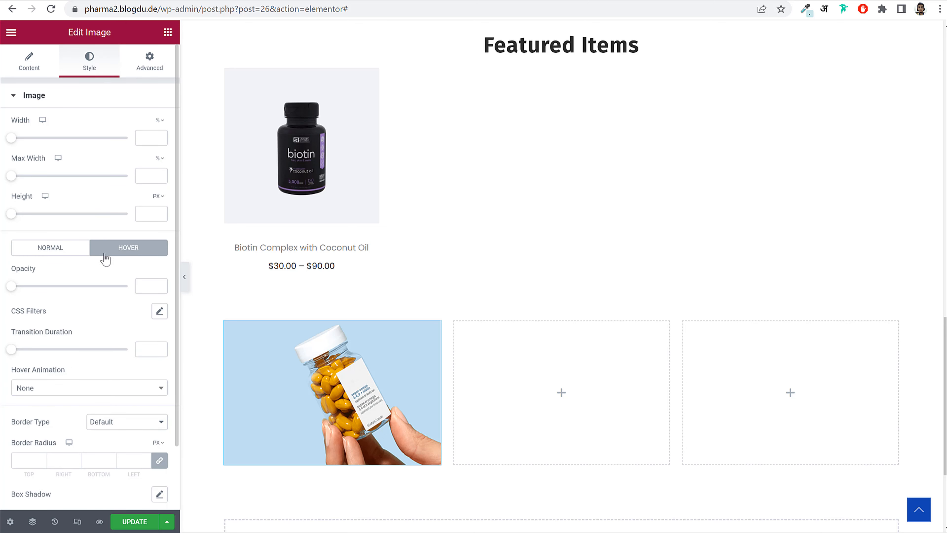
pyautogui.scroll(-2, 93, 384)
pyautogui.click(74, 315)
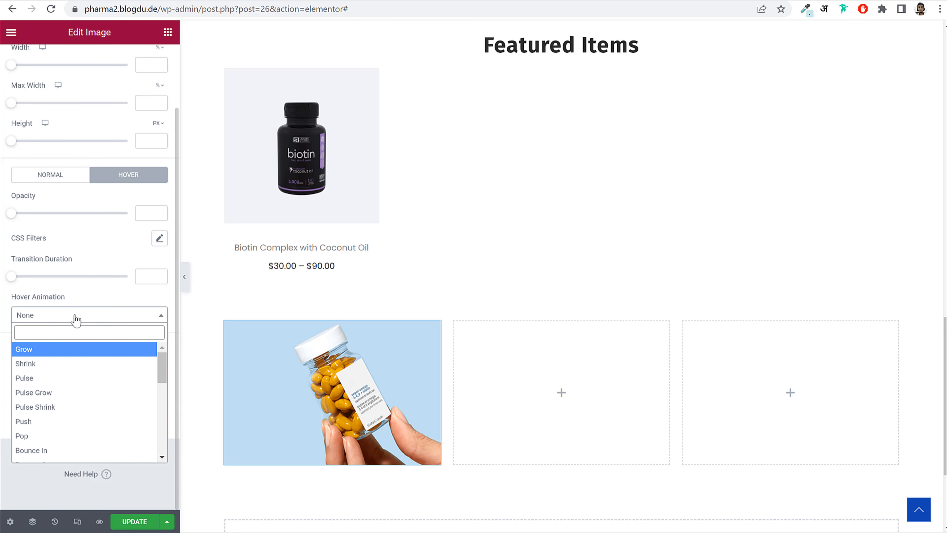
pyautogui.click(70, 363)
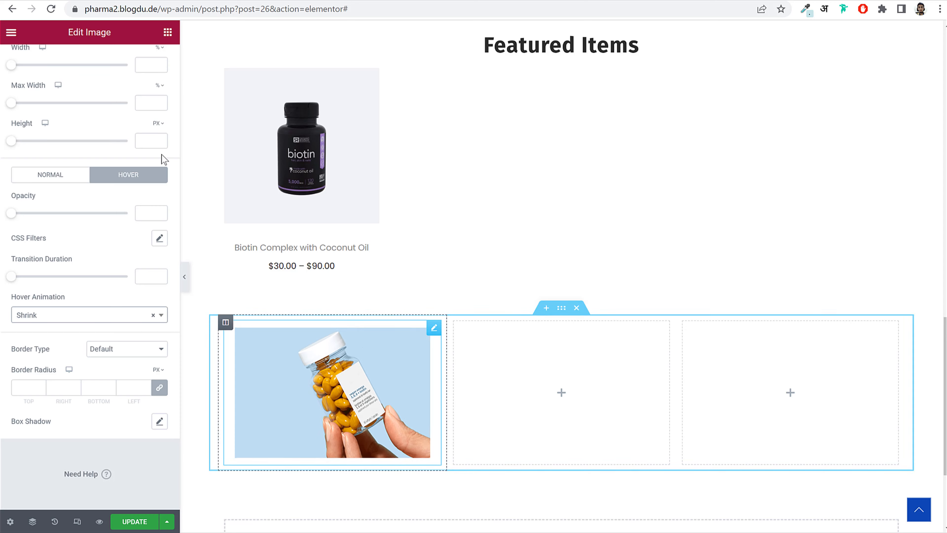
pyautogui.click(168, 32)
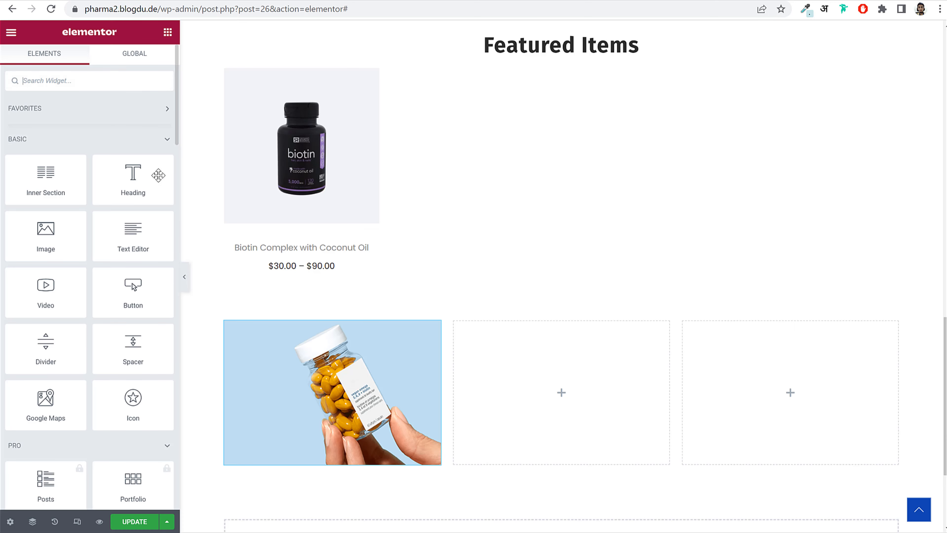
pyautogui.moveTo(158, 174); pyautogui.dragTo(361, 475)
# - Set the heading to a centred 'It's Cold Outsite' with a 24 px font size
pyautogui.scroll(-5, 513, 357)
pyautogui.click(117, 160)
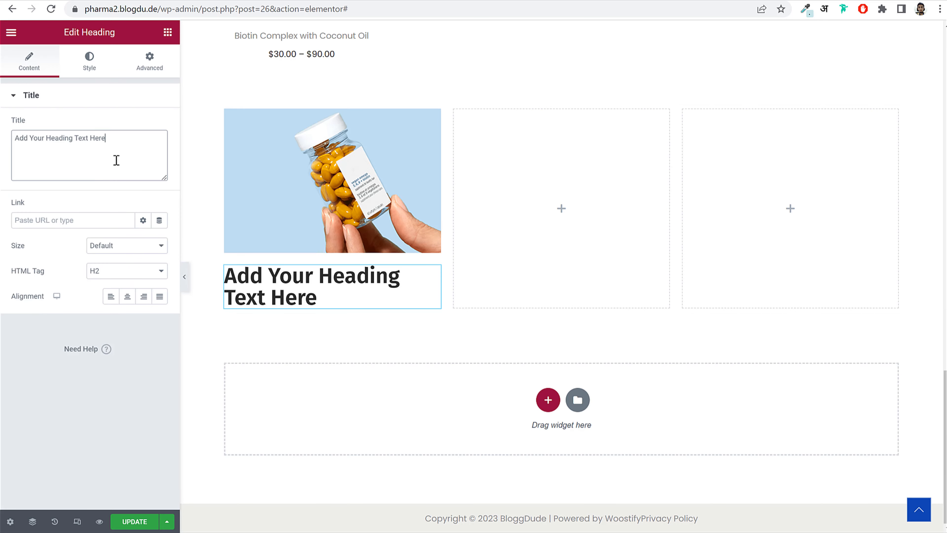
pyautogui.hotkey('ctrl', 'a')
pyautogui.hotkey('ctrl', 'v')
pyautogui.click(127, 297)
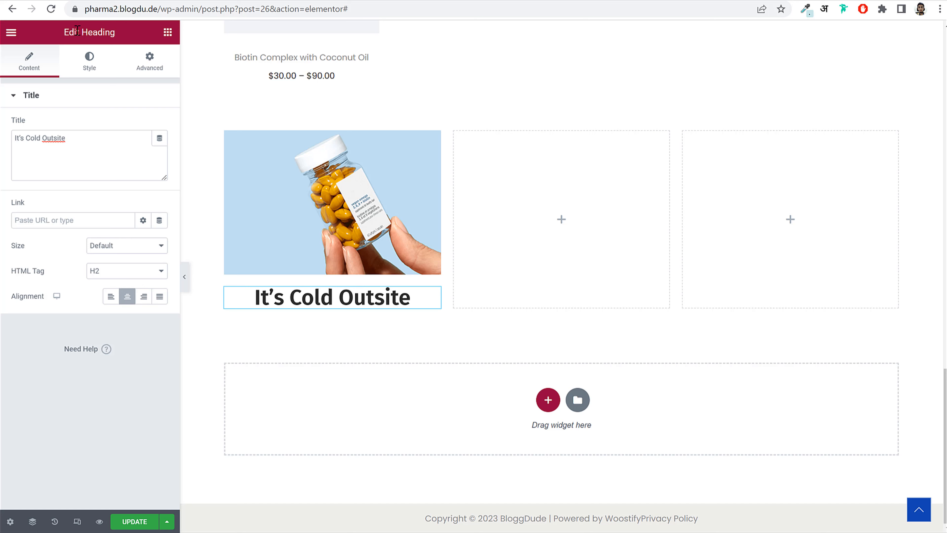
pyautogui.click(89, 62)
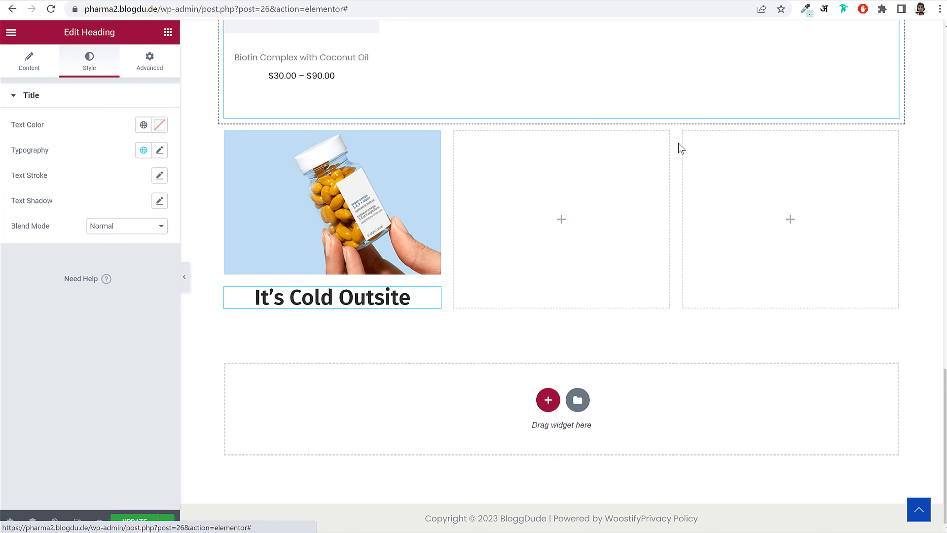
pyautogui.click(159, 151)
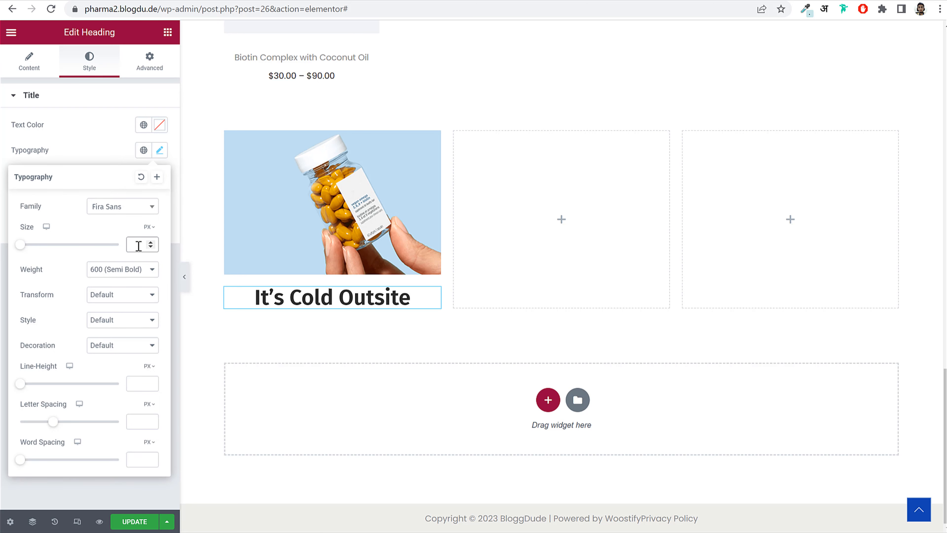
pyautogui.click(138, 245)
pyautogui.write('24')
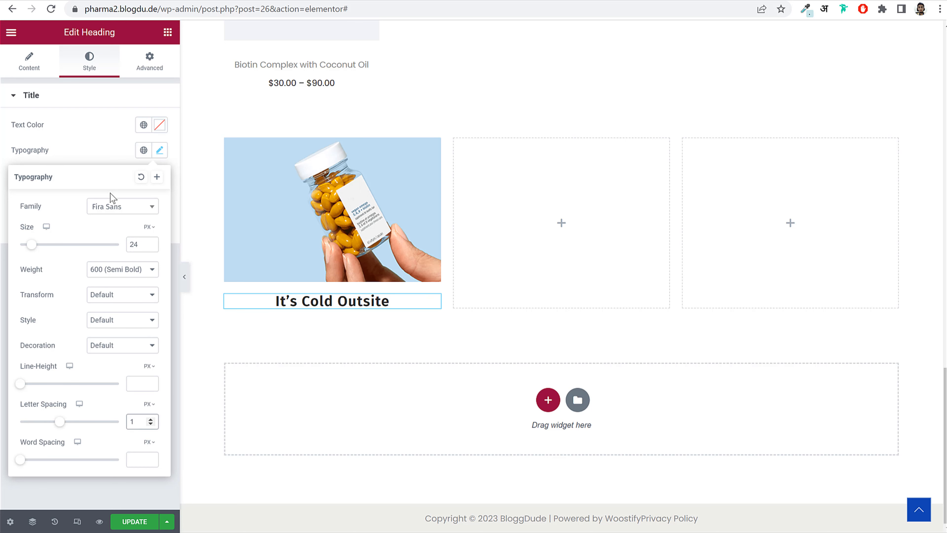
pyautogui.click(161, 150)
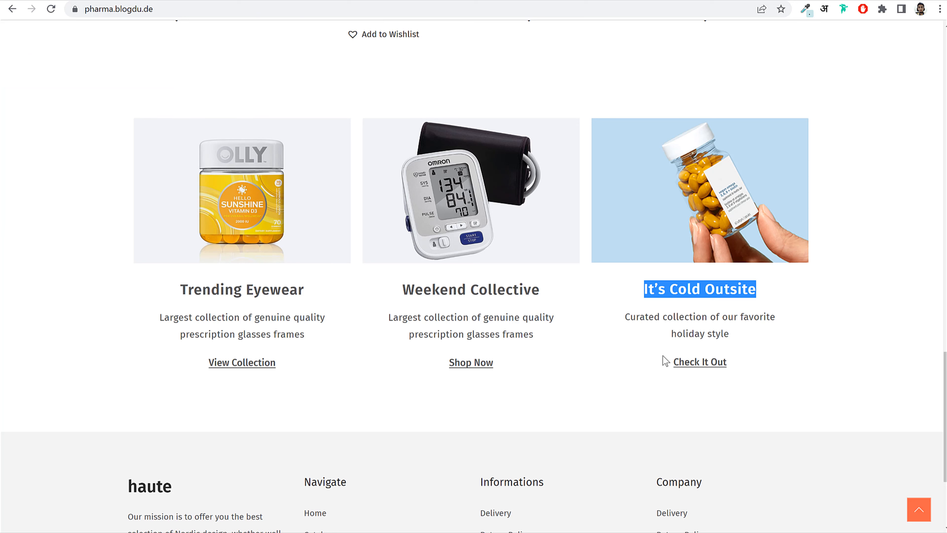
# - Add a Text Editor below the heading containing the description copied from the live site
pyautogui.moveTo(625, 316); pyautogui.dragTo(756, 329)
pyautogui.hotkey('ctrl', 'c')
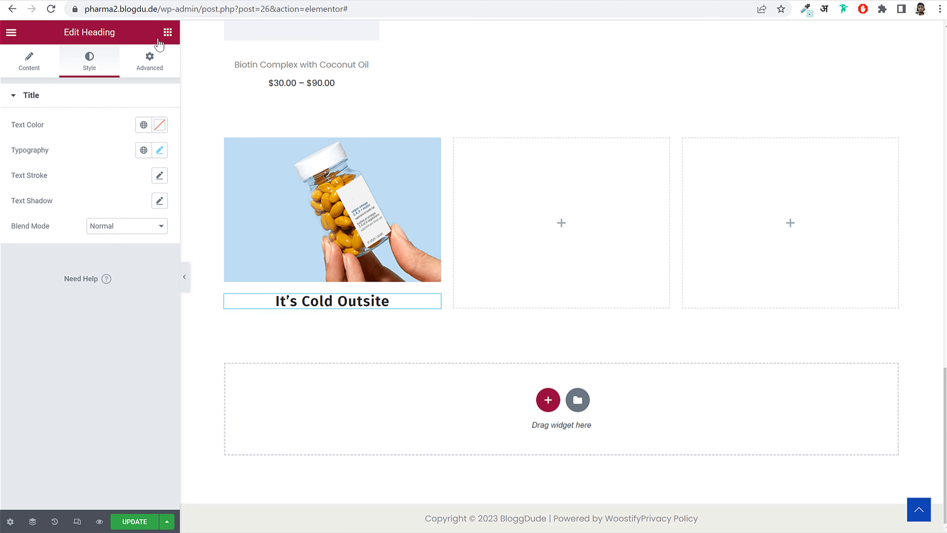
pyautogui.click(168, 32)
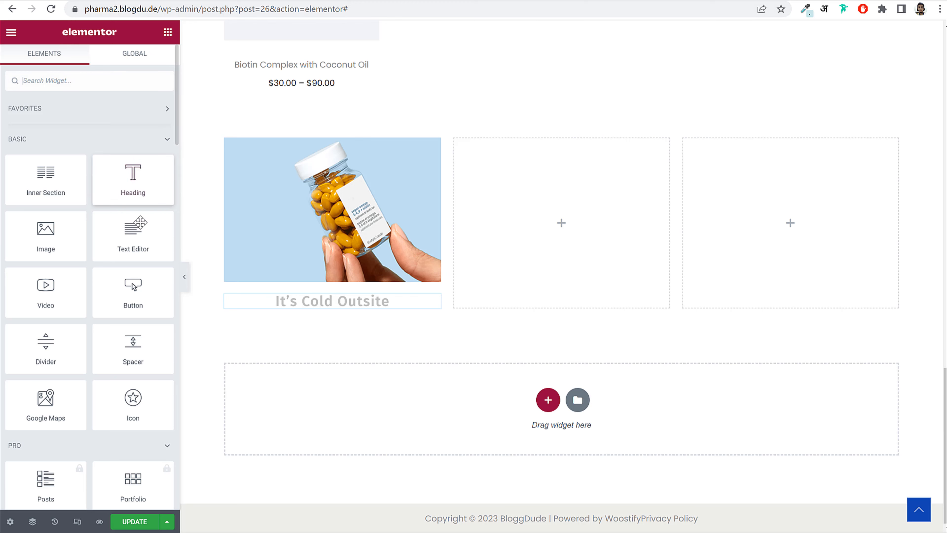
pyautogui.moveTo(139, 222); pyautogui.dragTo(350, 311)
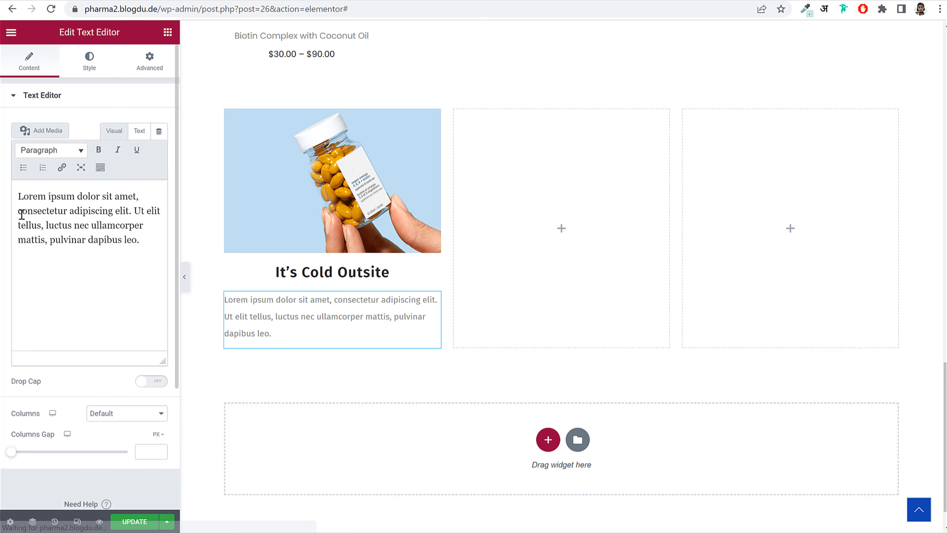
pyautogui.click(42, 220)
pyautogui.hotkey('ctrl', 'a')
pyautogui.hotkey('ctrl', 'v')
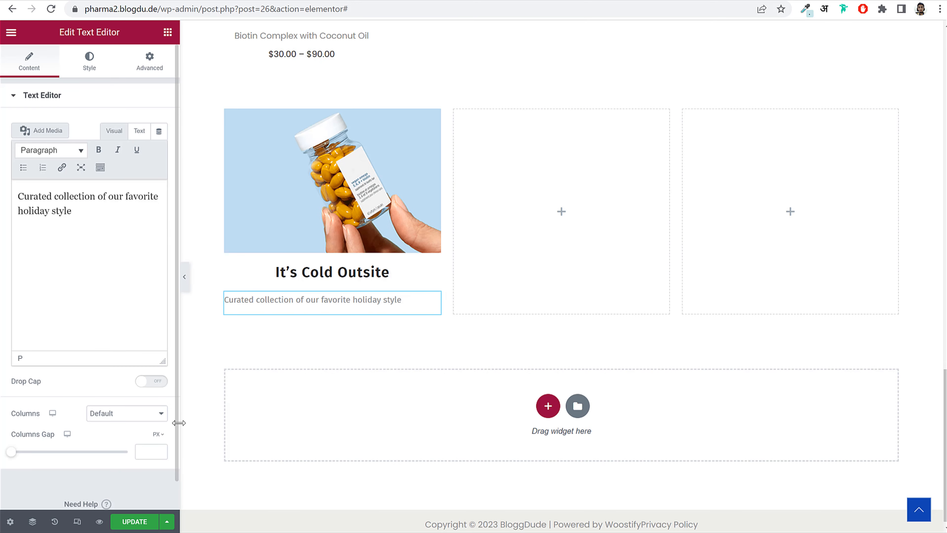
# - Centre the description, set its size to 16 and colour it grey #515151
pyautogui.click(89, 62)
pyautogui.click(125, 125)
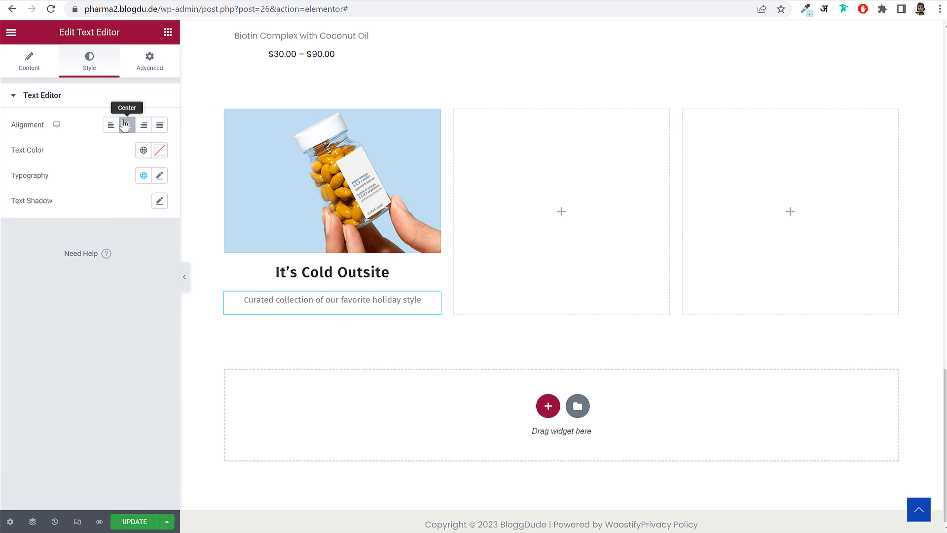
pyautogui.click(160, 175)
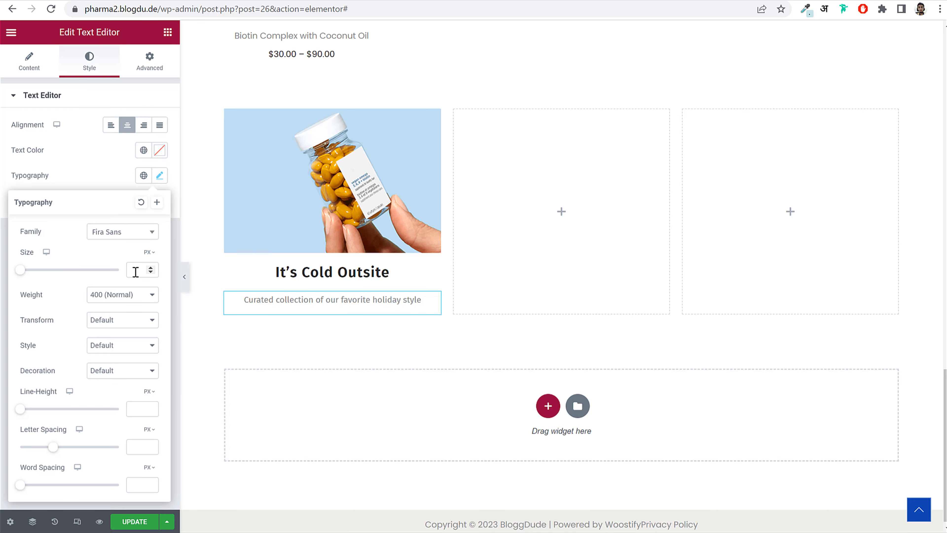
pyautogui.write('16')
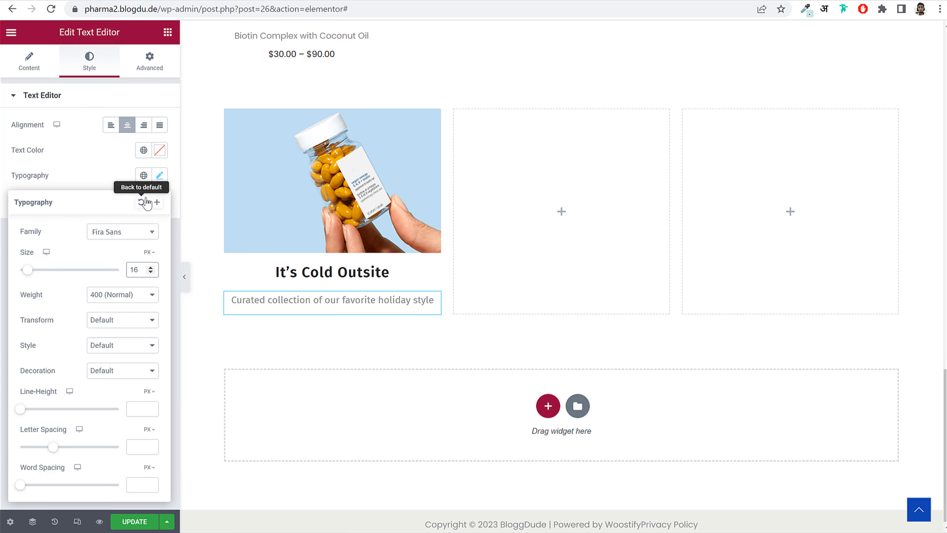
pyautogui.click(159, 150)
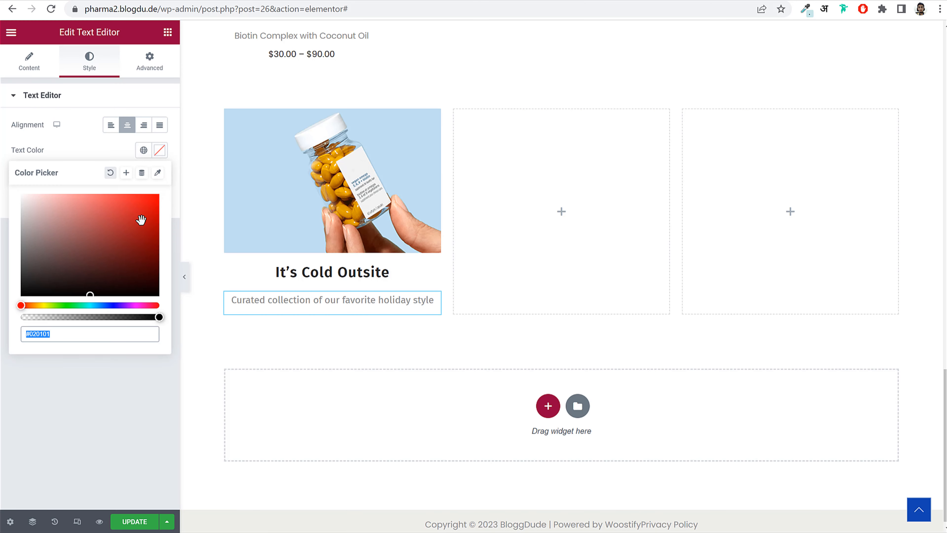
pyautogui.write('#3A3A3A')
pyautogui.moveTo(21, 273); pyautogui.dragTo(21, 264)
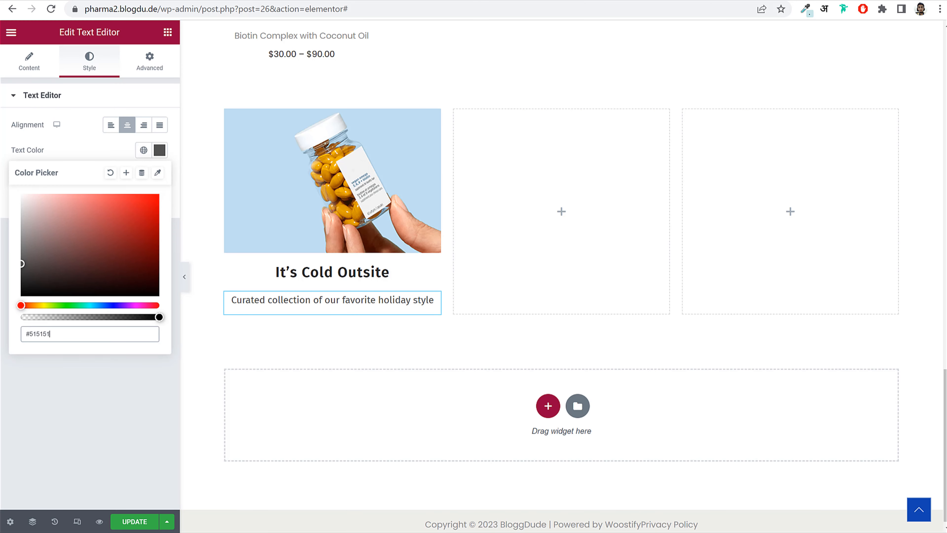
pyautogui.moveTo(86, 338); pyautogui.dragTo(25, 337)
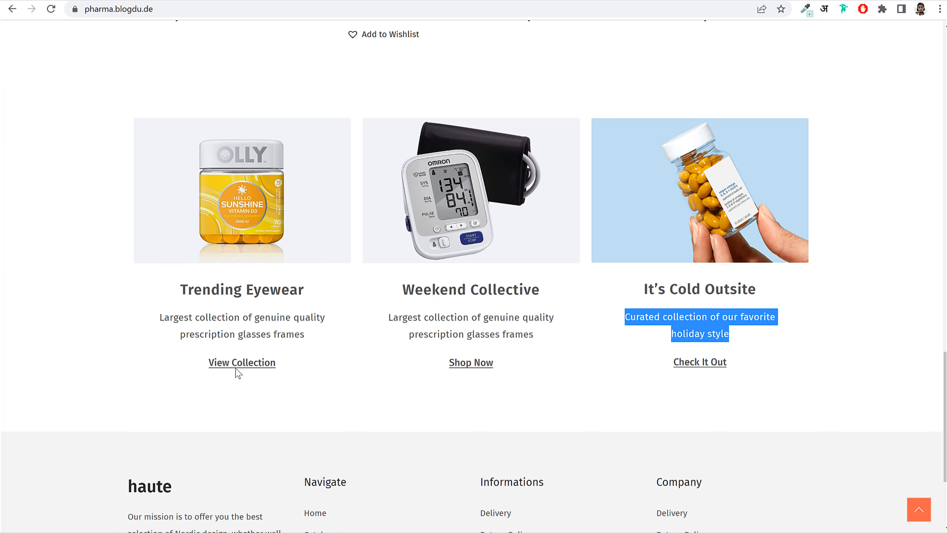
# - Copy the Check It Out text from the live site and add a Button widget below the description
pyautogui.moveTo(768, 365); pyautogui.dragTo(673, 363)
pyautogui.hotkey('ctrl', 'c')
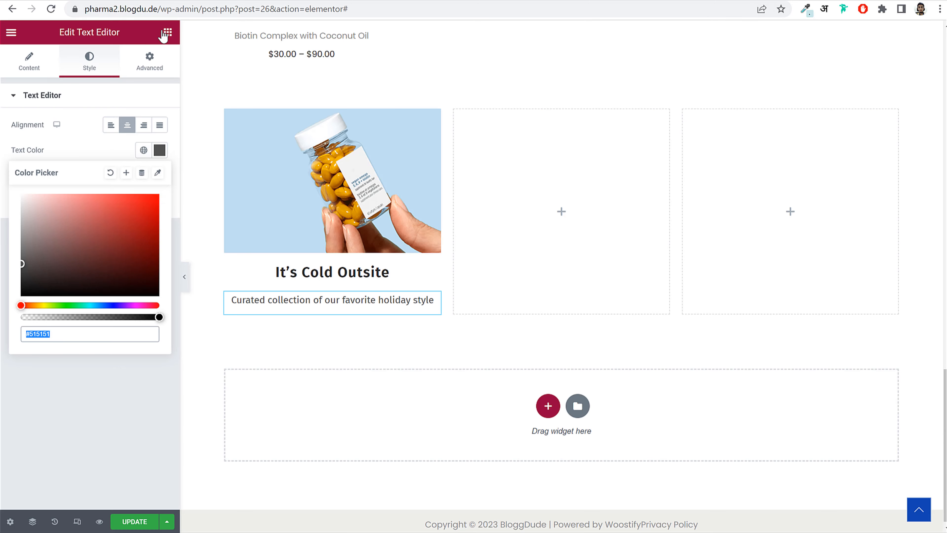
pyautogui.click(168, 32)
pyautogui.moveTo(172, 301); pyautogui.dragTo(364, 332)
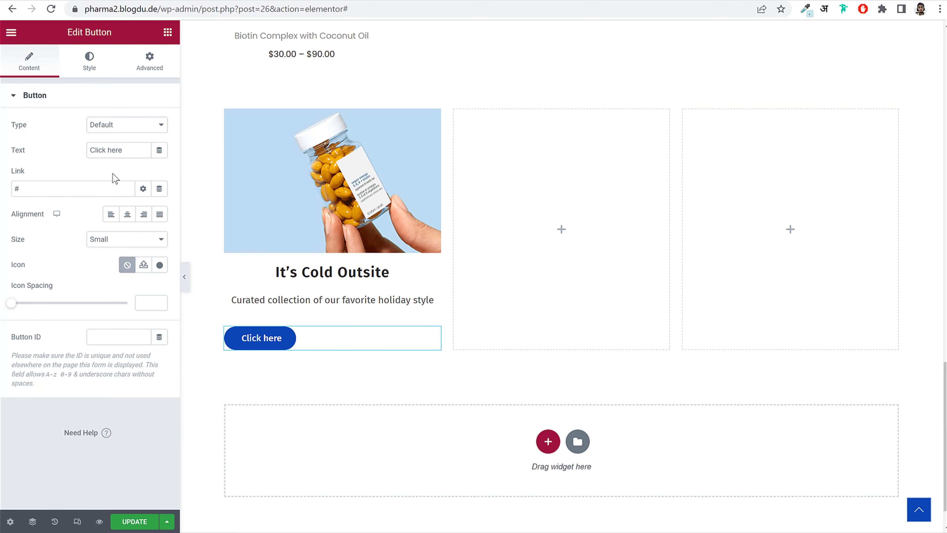
# - Set the button text to 'Check It Out', link it to the biotin-tablets category URL, and centre it
pyautogui.tripleClick(133, 151)
pyautogui.hotkey('ctrl', 'v')
pyautogui.tripleClick(89, 189)
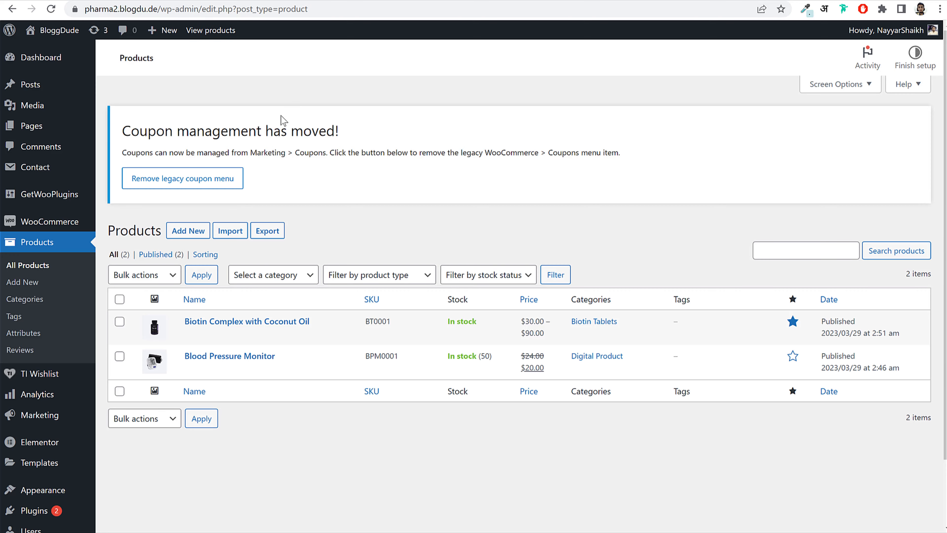
pyautogui.click(33, 301)
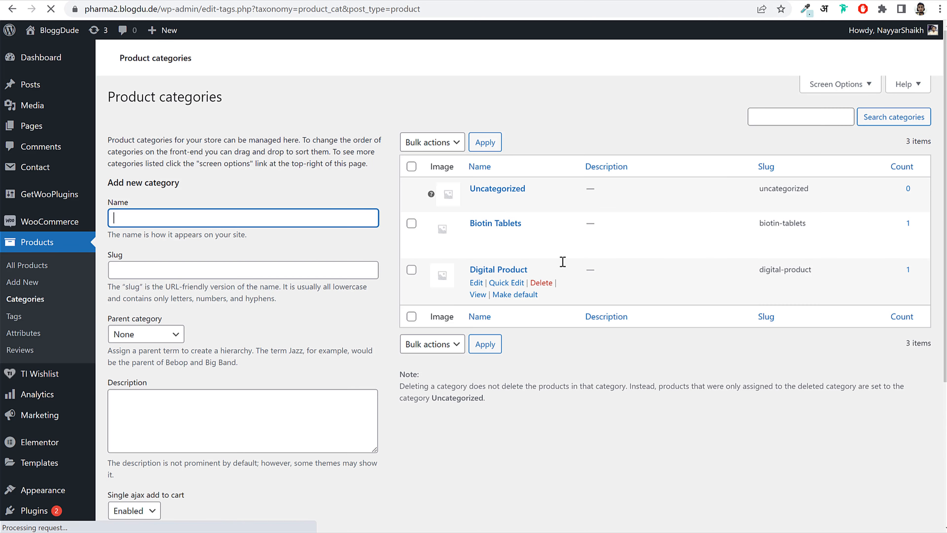
pyautogui.scroll(-2, 678, 345)
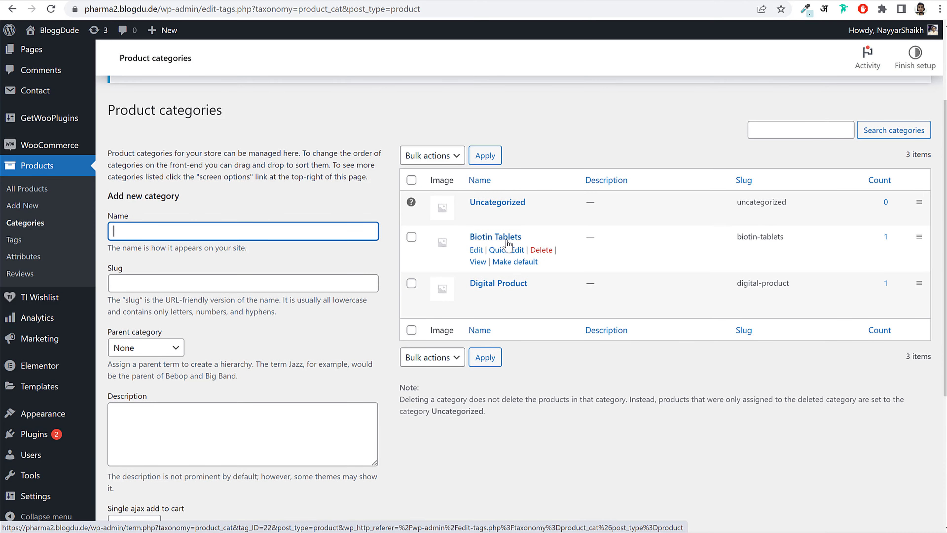
pyautogui.rightClick(477, 263)
pyautogui.click(537, 270)
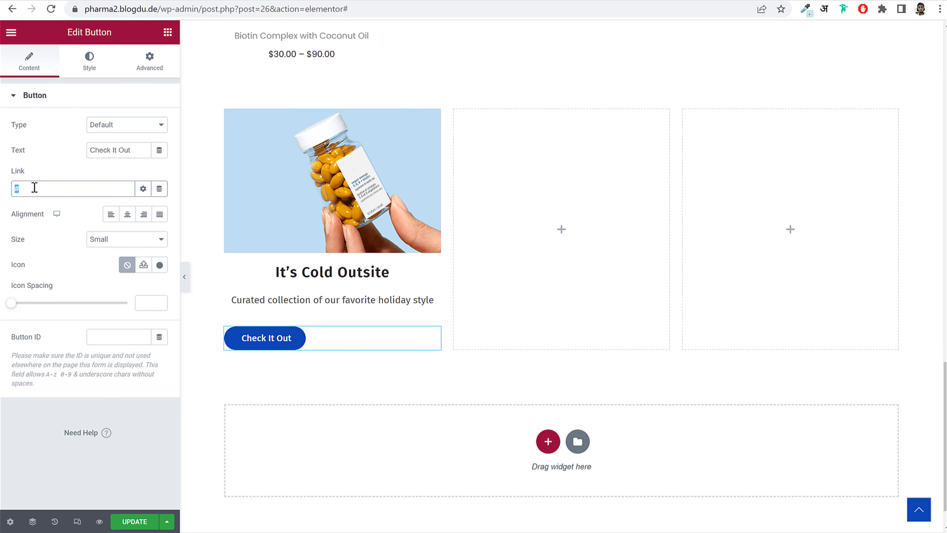
pyautogui.hotkey('ctrl', 'v')
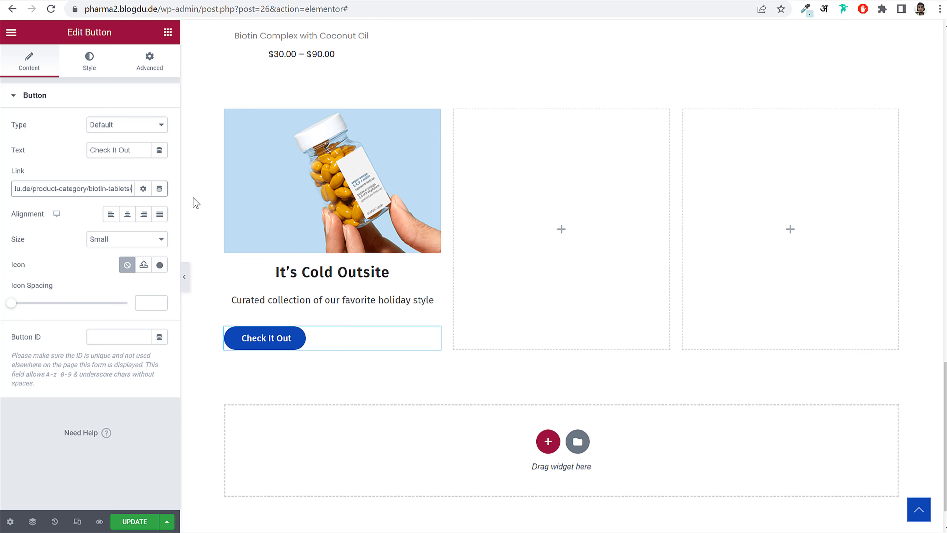
pyautogui.click(128, 213)
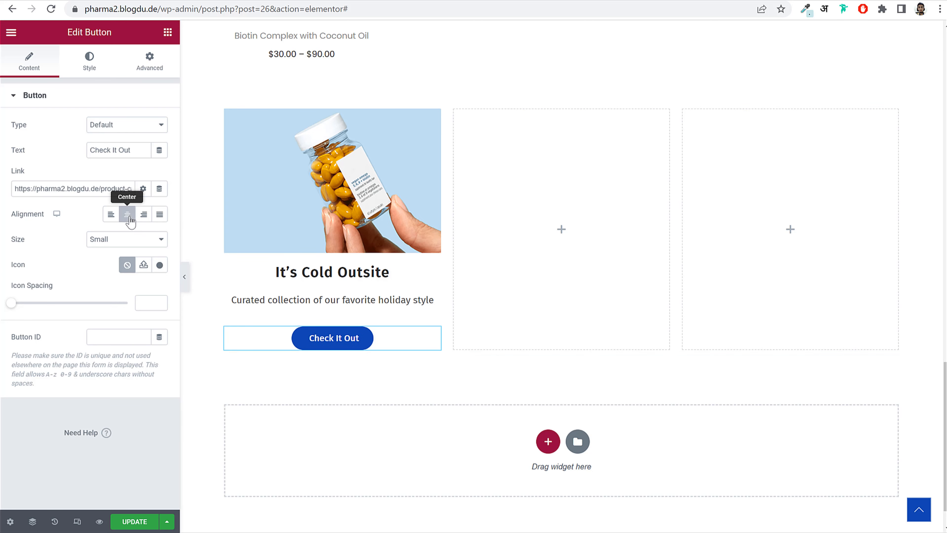
# - Give the button #000000 text and a fully transparent background
pyautogui.click(87, 56)
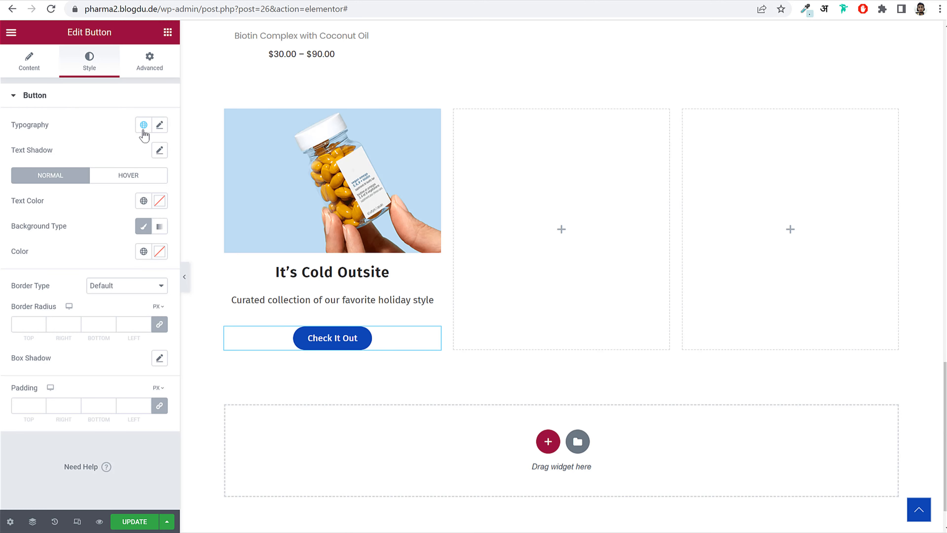
pyautogui.click(161, 125)
pyautogui.click(160, 125)
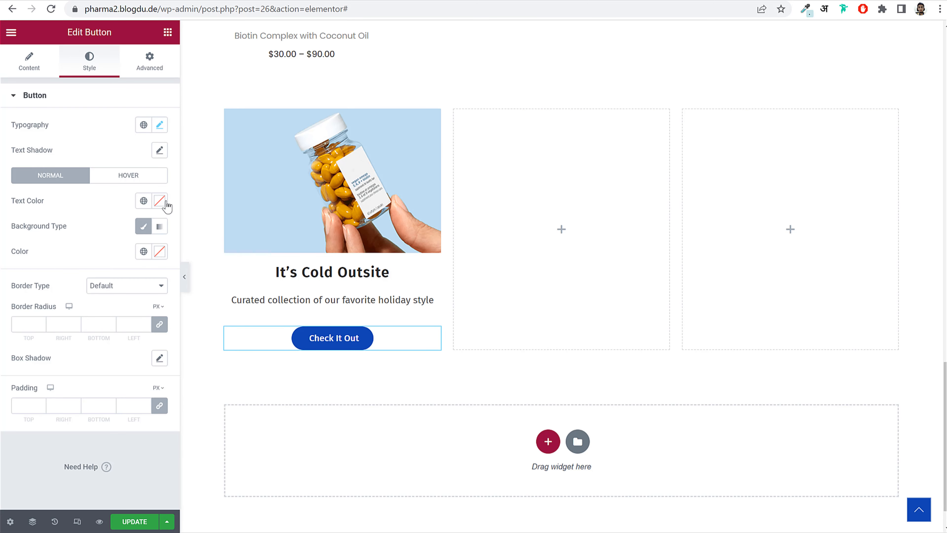
pyautogui.click(159, 202)
pyautogui.write('#000000')
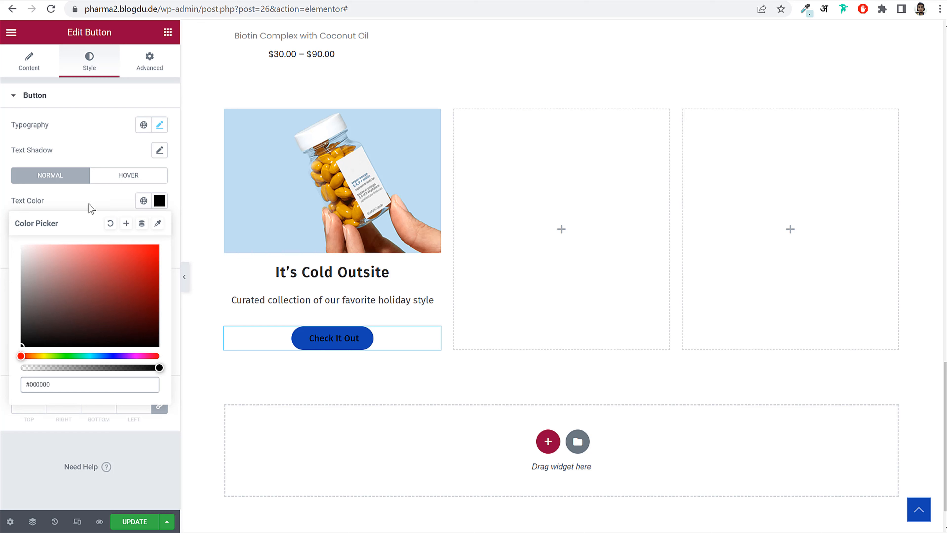
pyautogui.click(91, 209)
pyautogui.click(160, 251)
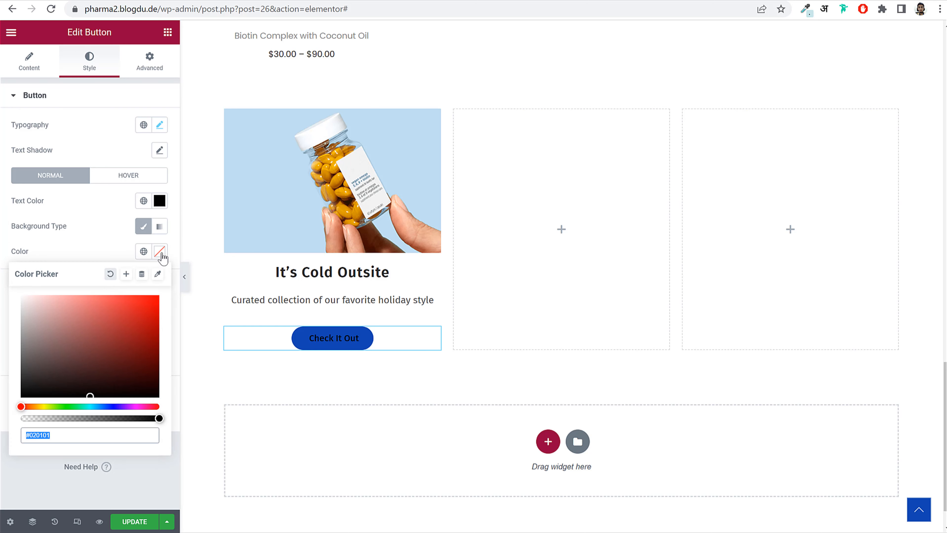
pyautogui.moveTo(90, 396); pyautogui.dragTo(93, 319)
pyautogui.moveTo(21, 406); pyautogui.dragTo(83, 404)
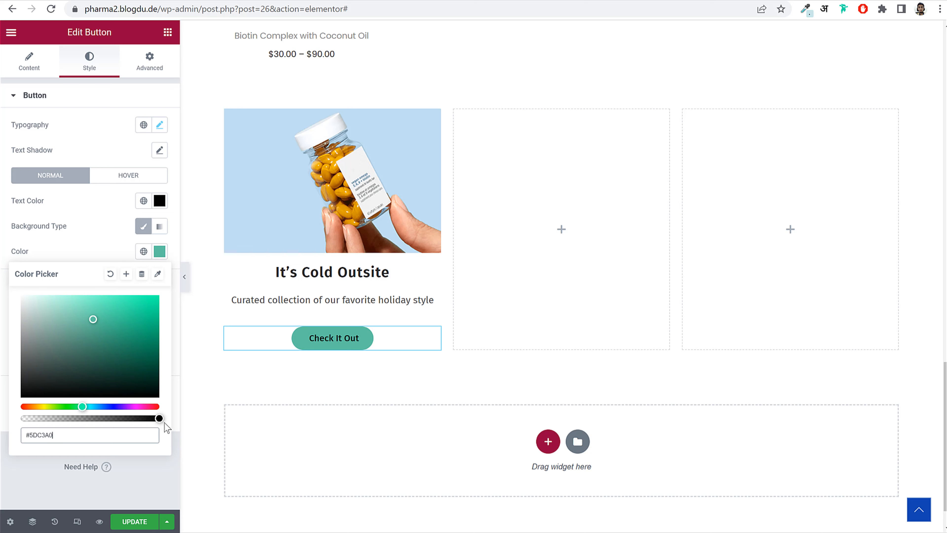
pyautogui.moveTo(159, 418); pyautogui.dragTo(16, 421)
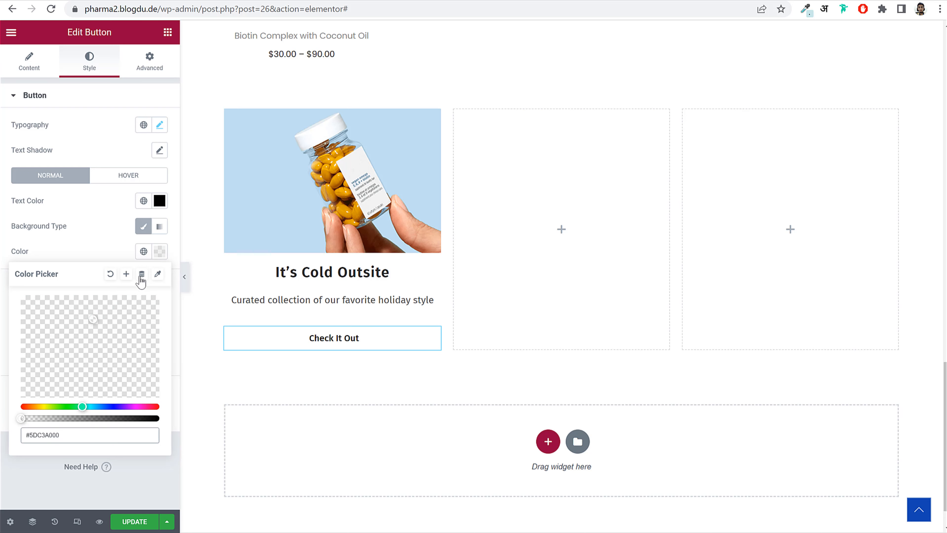
pyautogui.click(159, 250)
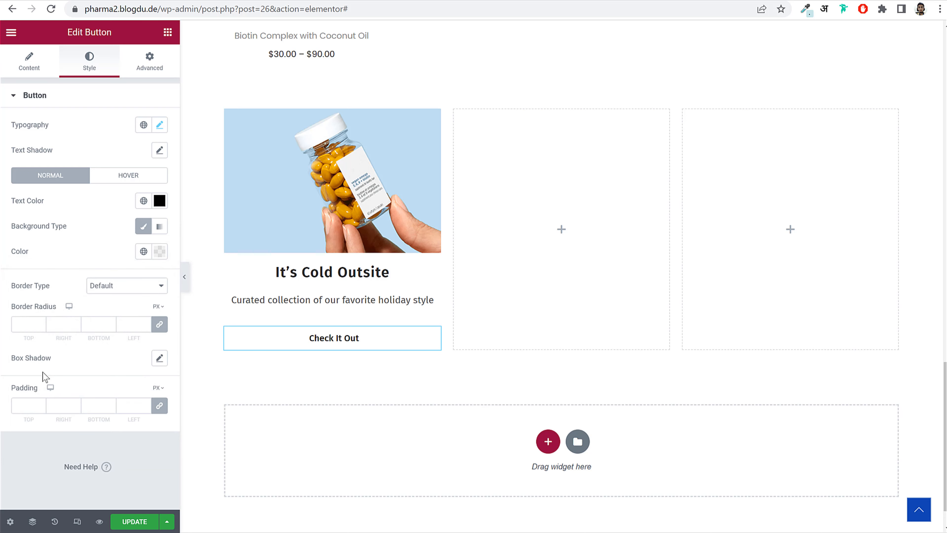
# - Set button padding to 0 and add a solid border with only a 1 px bottom width, then preview
pyautogui.click(25, 408)
pyautogui.write('0')
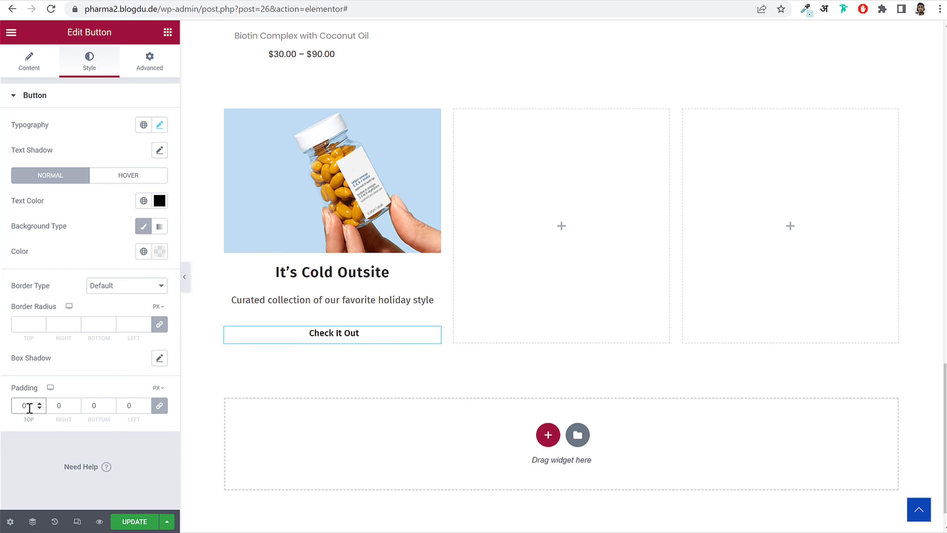
pyautogui.moveTo(6, 288); pyautogui.dragTo(44, 288)
pyautogui.click(113, 297)
pyautogui.click(114, 314)
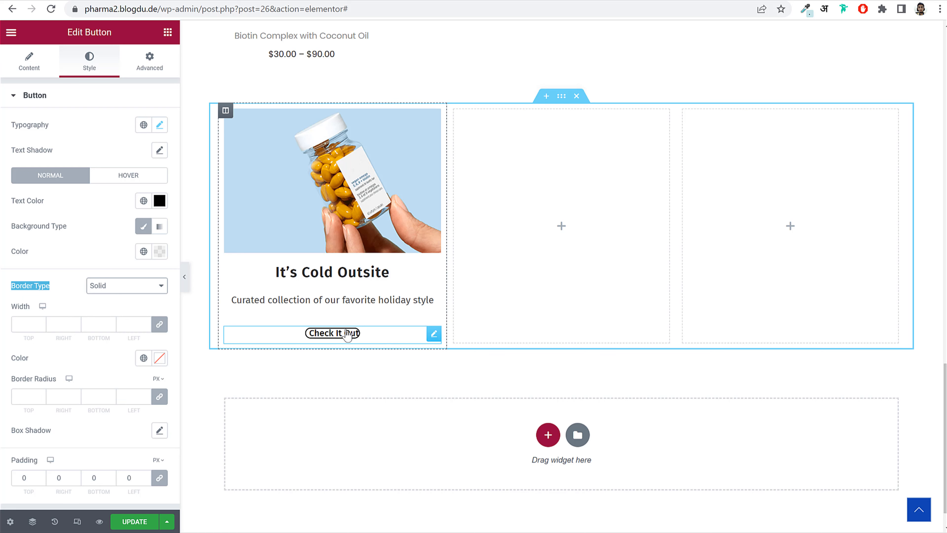
pyautogui.scroll(-2, 68, 378)
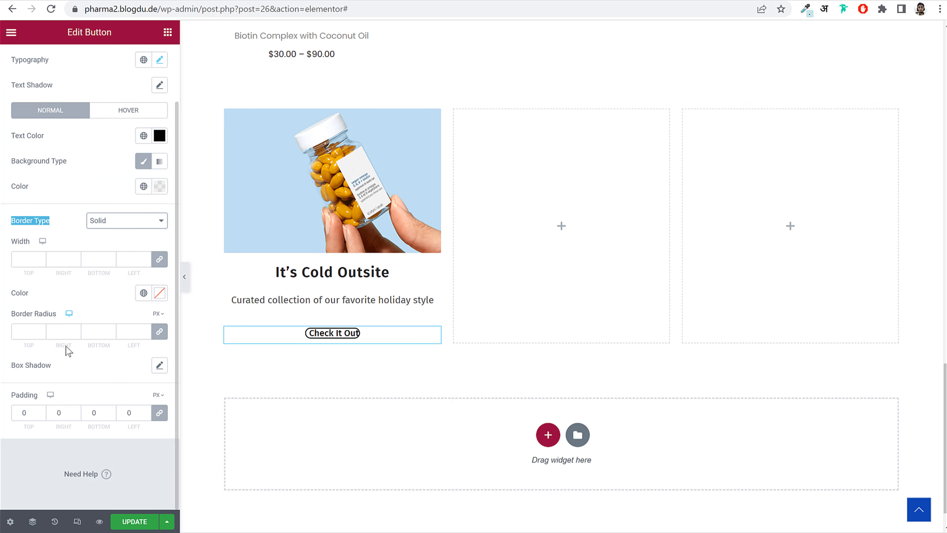
pyautogui.click(159, 258)
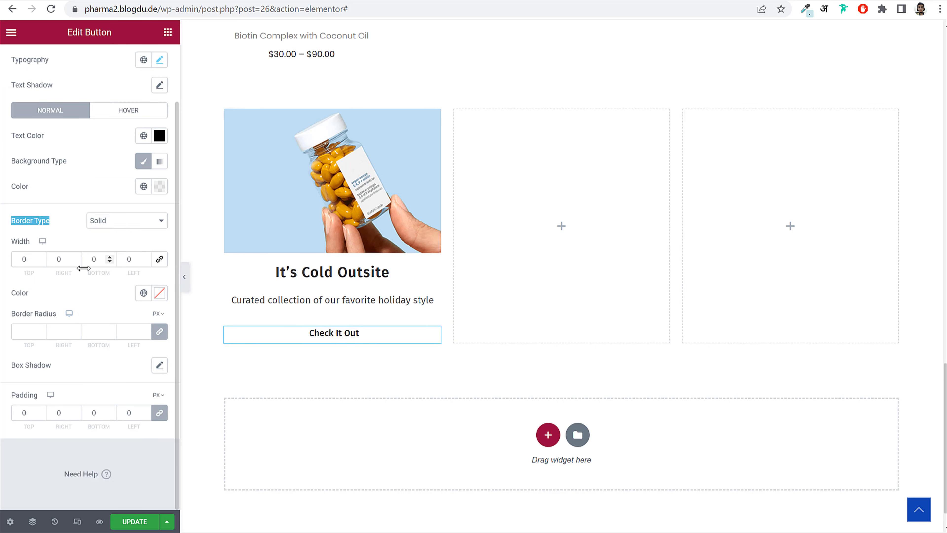
pyautogui.doubleClick(99, 260)
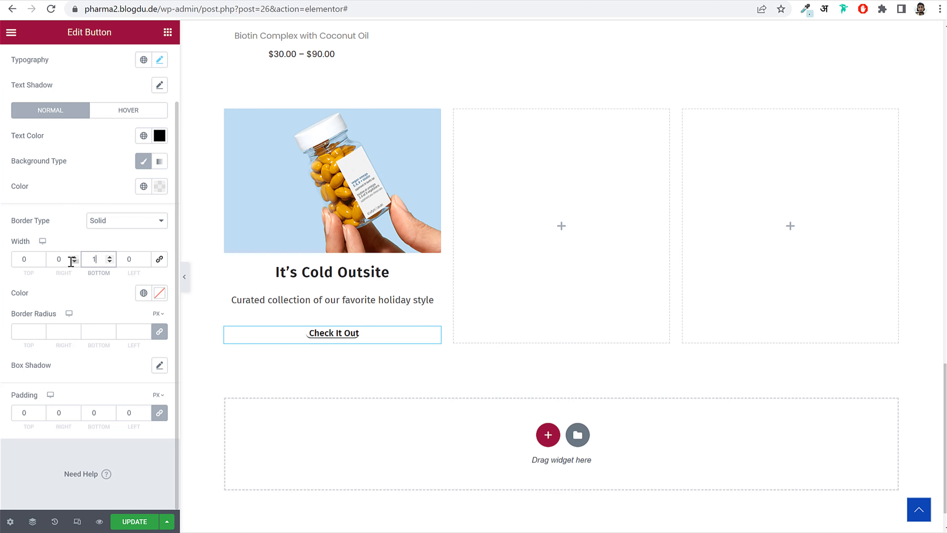
pyautogui.write('1')
pyautogui.click(184, 282)
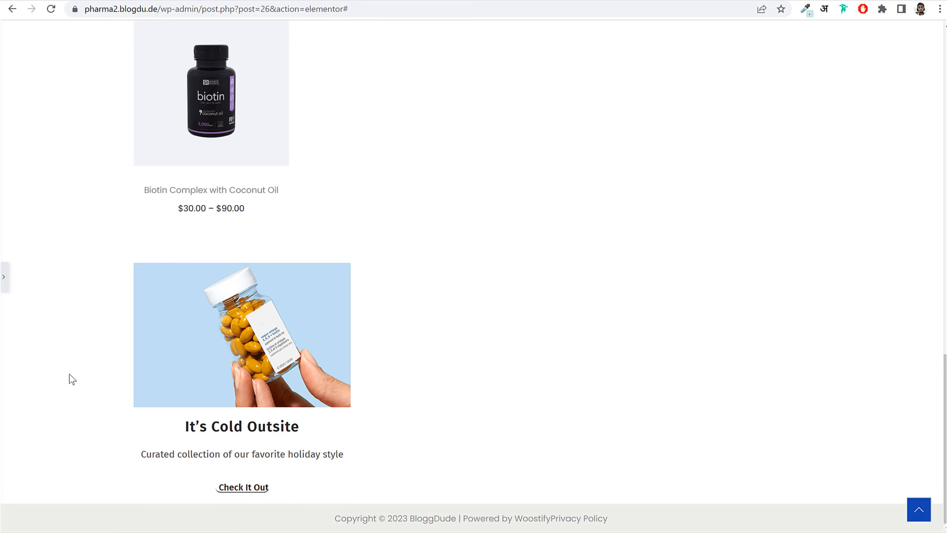
pyautogui.click(4, 277)
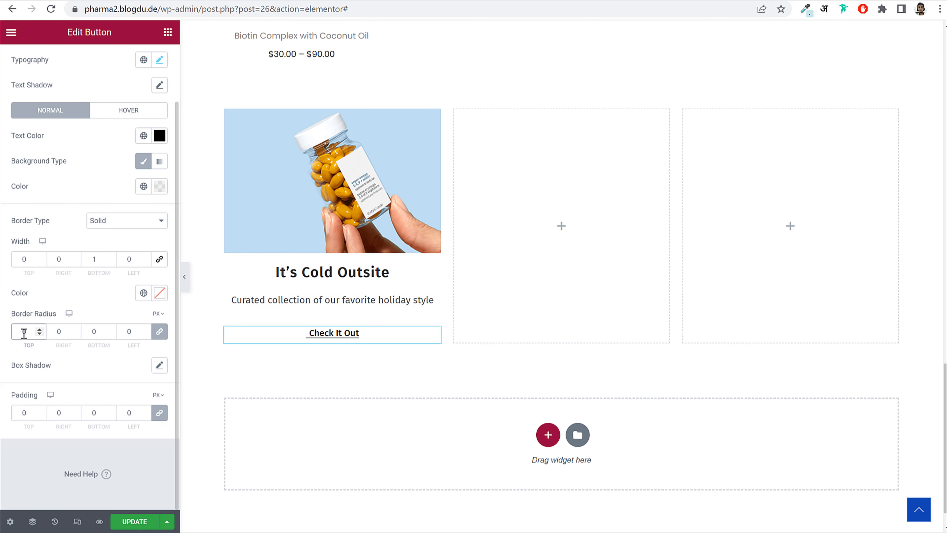
pyautogui.scroll(3, 72, 166)
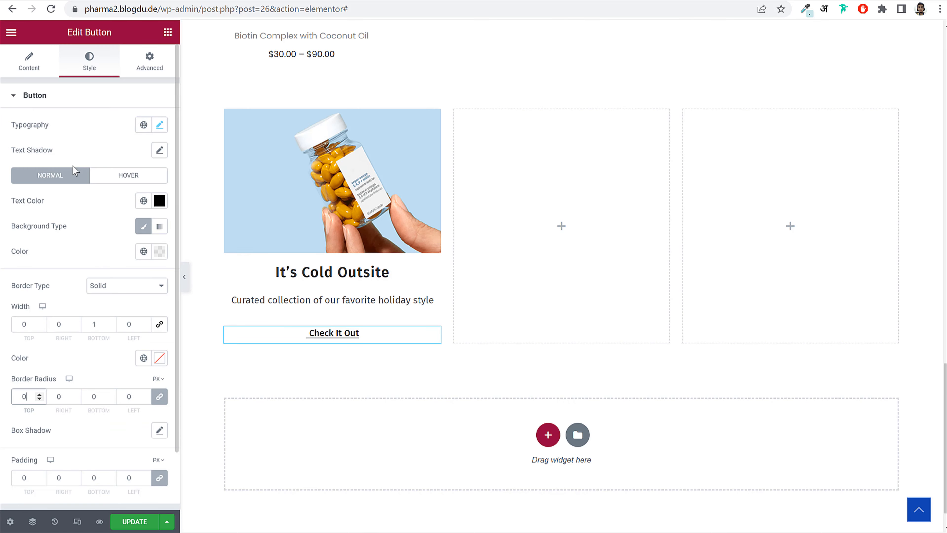
# - Save the page with the new button styling
pyautogui.click(29, 62)
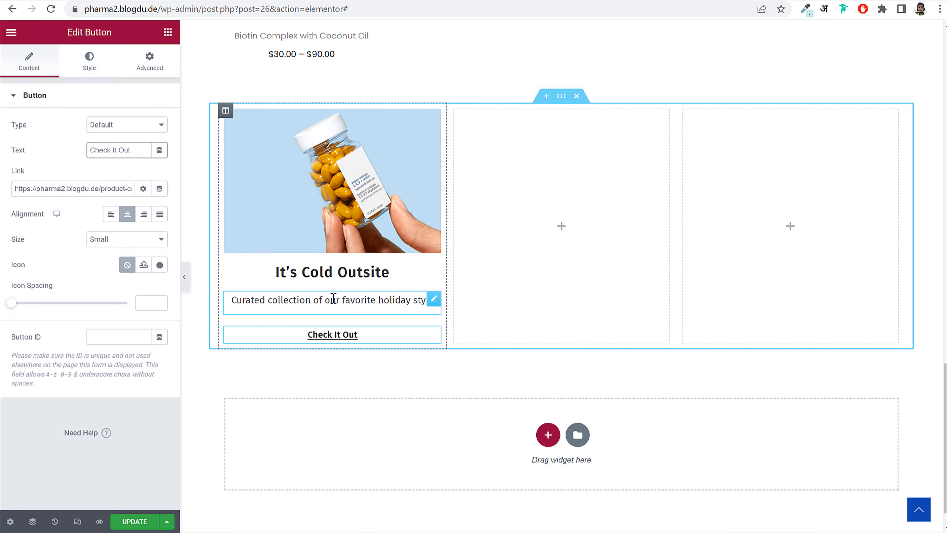
pyautogui.click(134, 521)
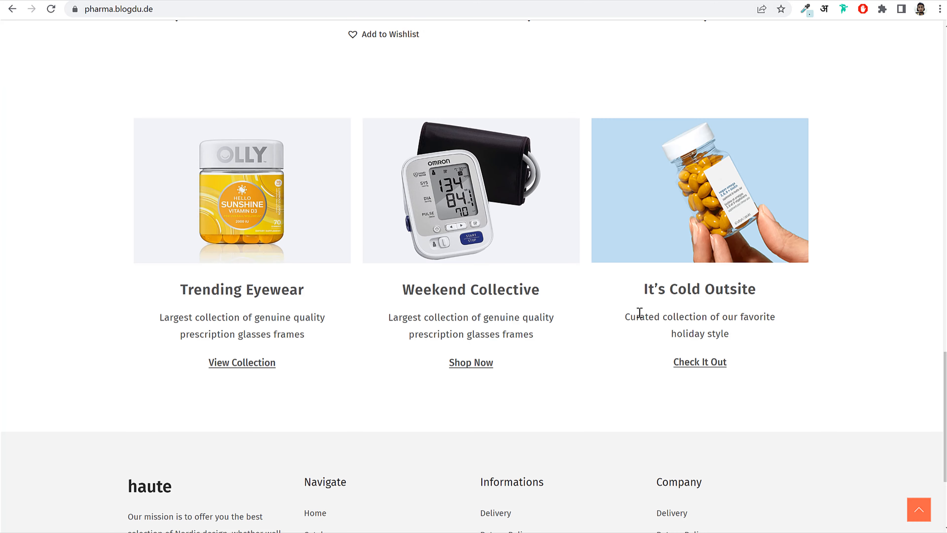
pyautogui.moveTo(640, 313); pyautogui.dragTo(744, 340)
pyautogui.click(745, 341)
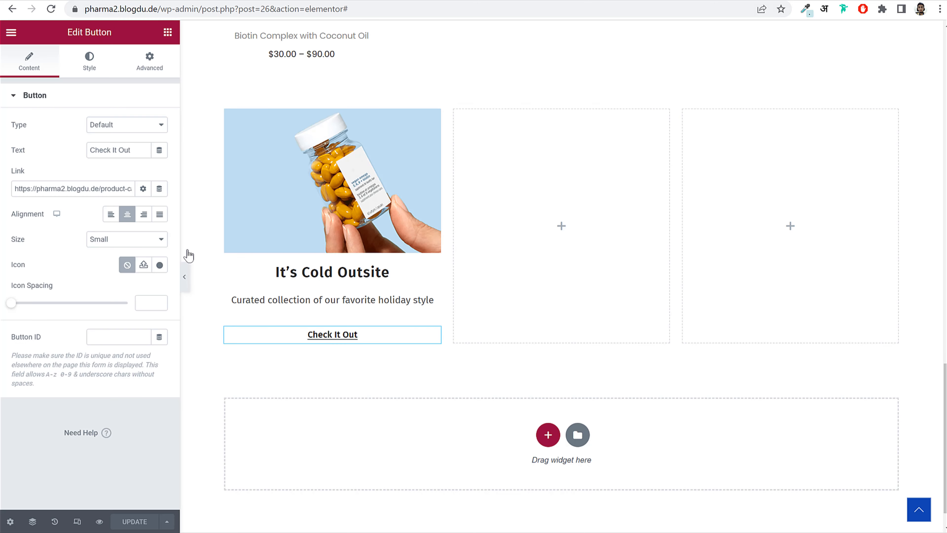
# - Give the description text block unlinked 20 px right and left margins
pyautogui.click(265, 295)
pyautogui.click(156, 71)
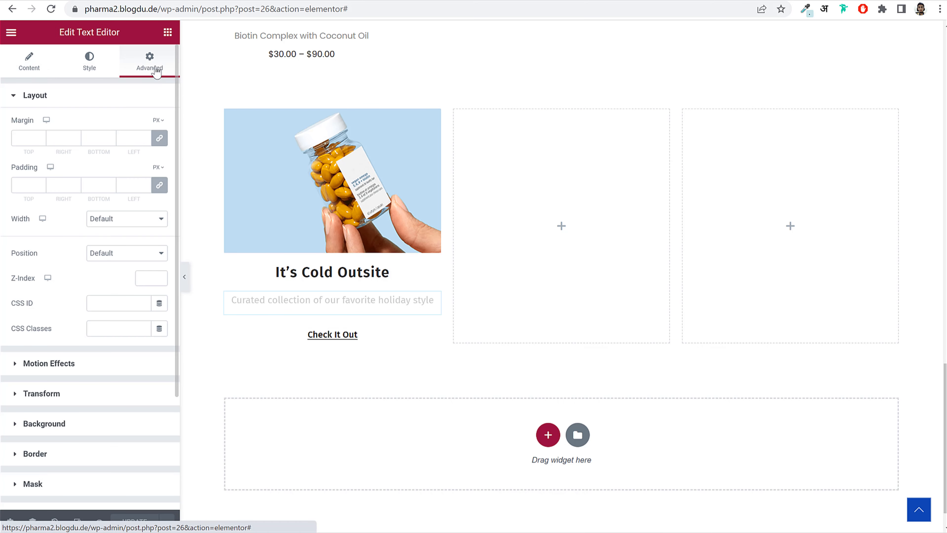
pyautogui.click(160, 138)
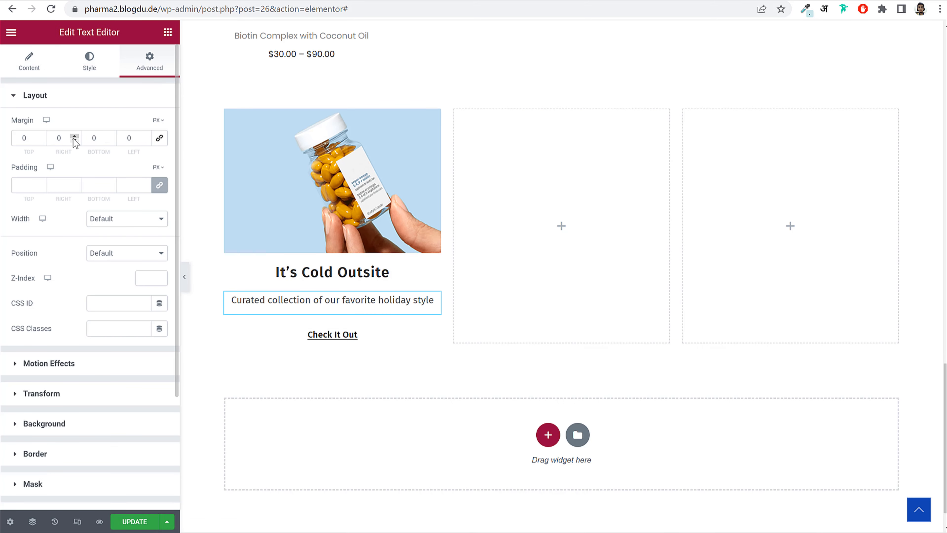
pyautogui.click(60, 139)
pyautogui.write('20')
pyautogui.press('Tab')
pyautogui.press('Tab')
pyautogui.write('20')
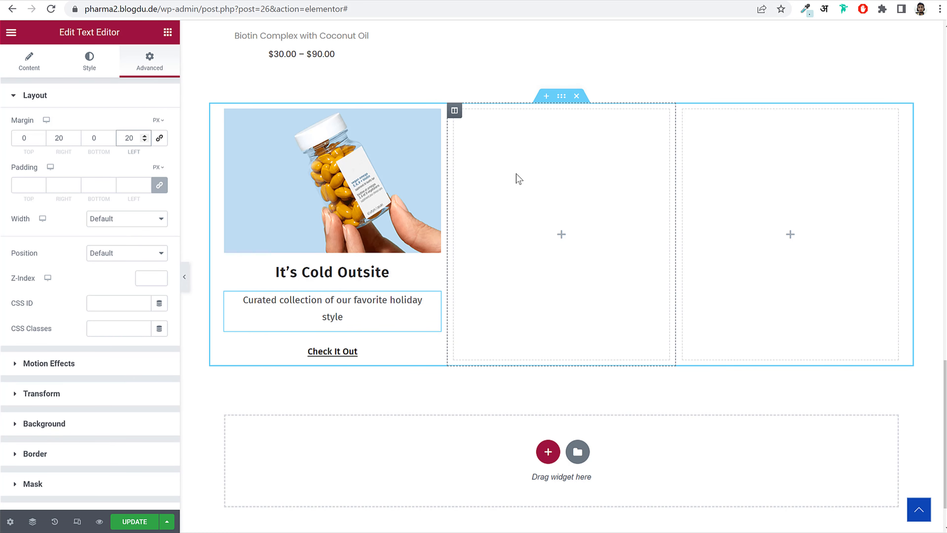
# - Duplicate the card column twice and delete the two empty columns, leaving three identical cards
pyautogui.rightClick(303, 182)
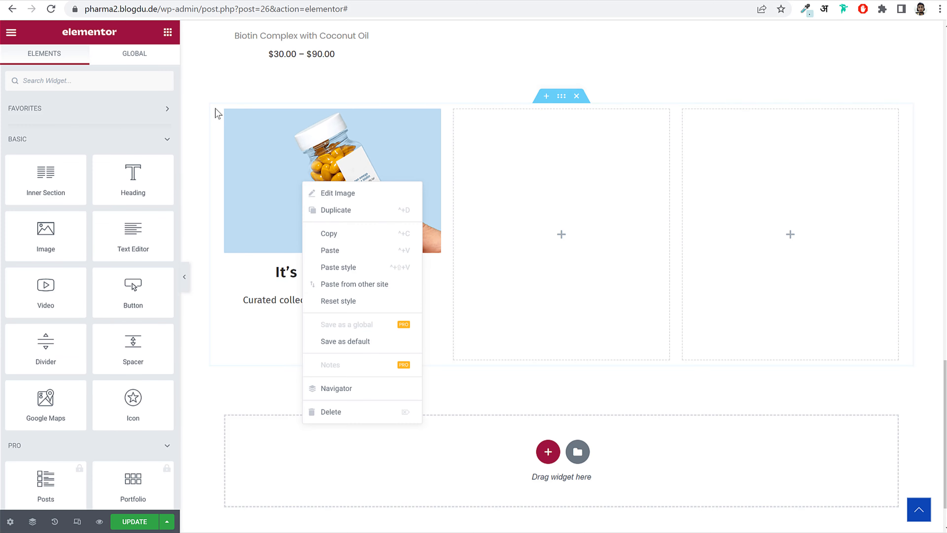
pyautogui.rightClick(228, 112)
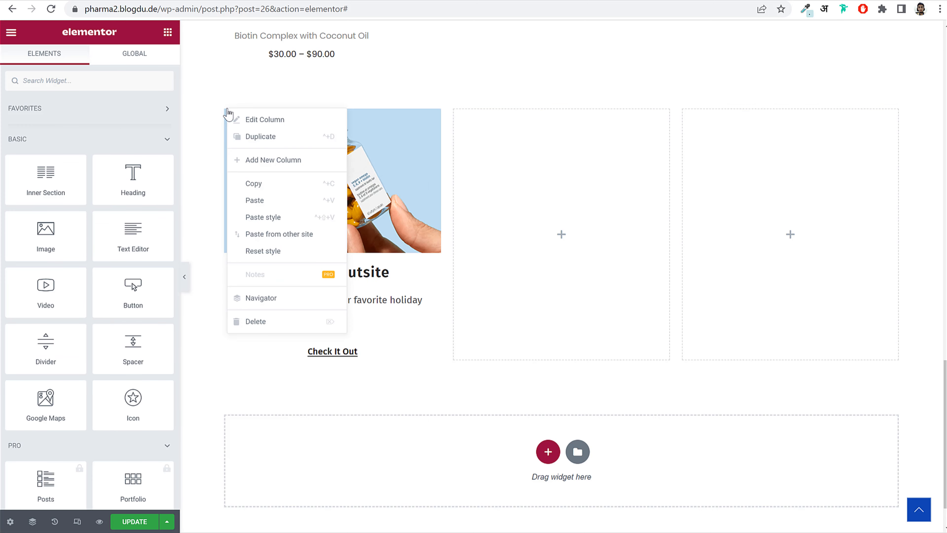
pyautogui.click(249, 138)
pyautogui.rightClick(226, 107)
pyautogui.click(252, 136)
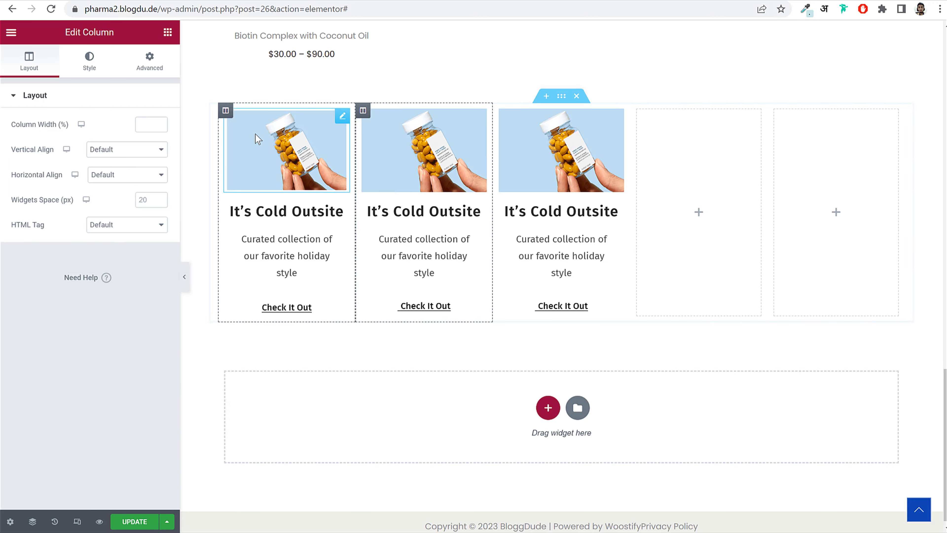
pyautogui.rightClick(640, 112)
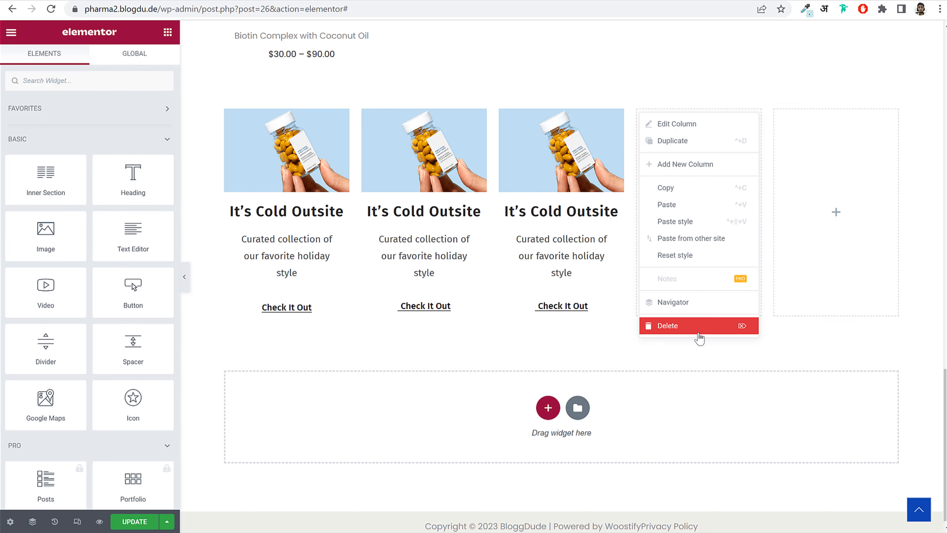
pyautogui.click(697, 326)
pyautogui.rightClick(743, 118)
pyautogui.click(793, 327)
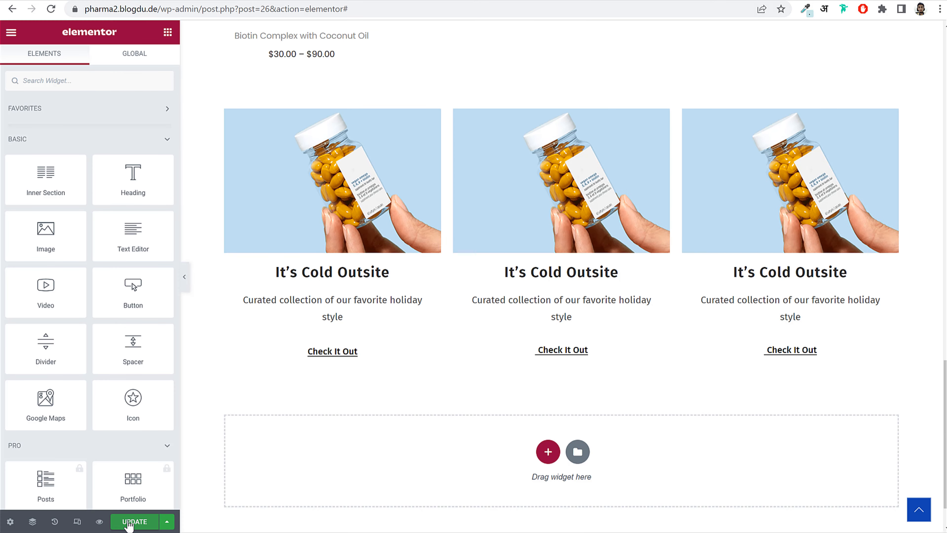
# - Save the three-card layout and preview the page in Mobile mode at 360 px
pyautogui.click(130, 522)
pyautogui.scroll(4, 676, 165)
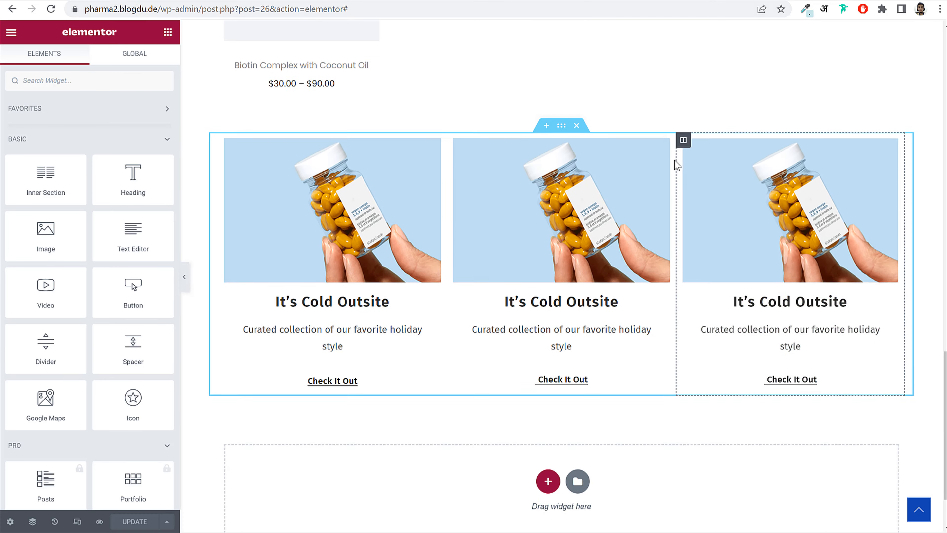
pyautogui.scroll(15, 674, 183)
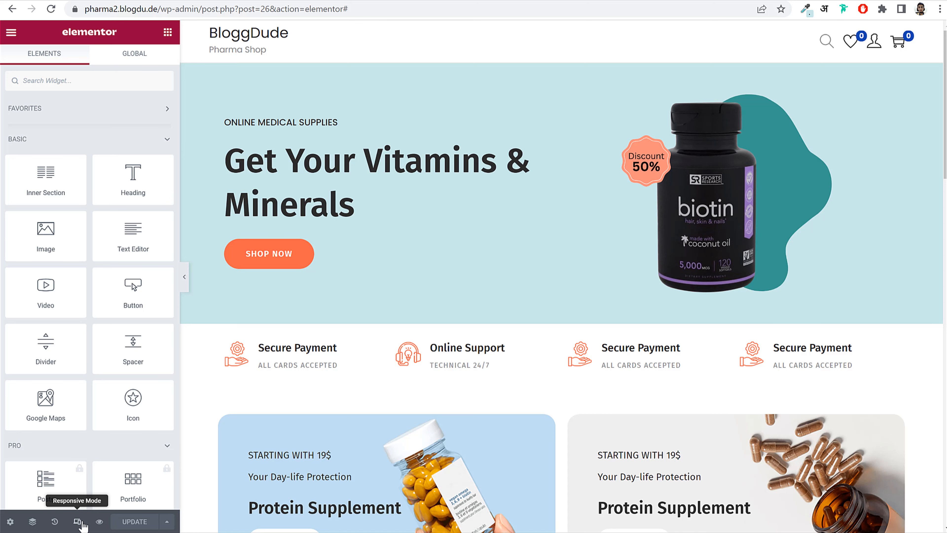
pyautogui.click(77, 522)
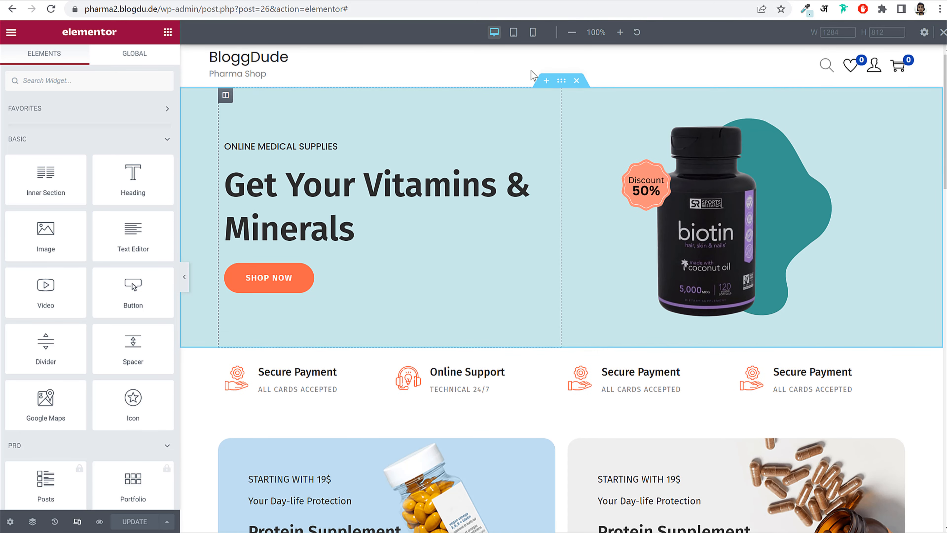
pyautogui.click(532, 36)
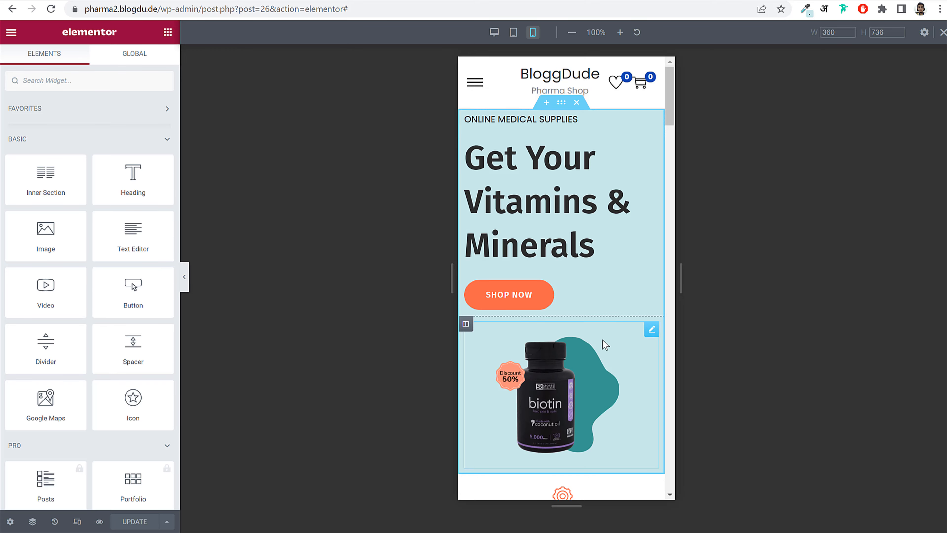
pyautogui.scroll(-15, 602, 342)
pyautogui.scroll(-12, 608, 357)
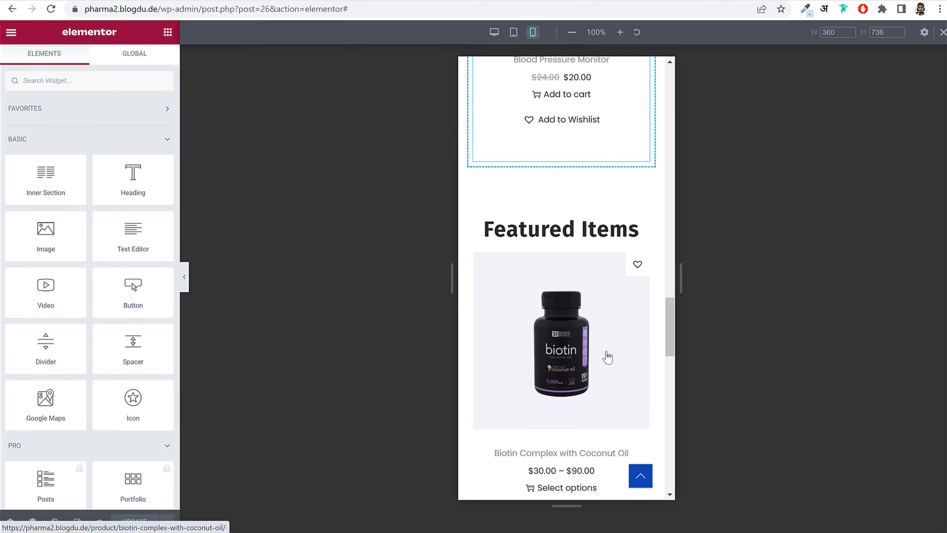
pyautogui.scroll(20, 609, 355)
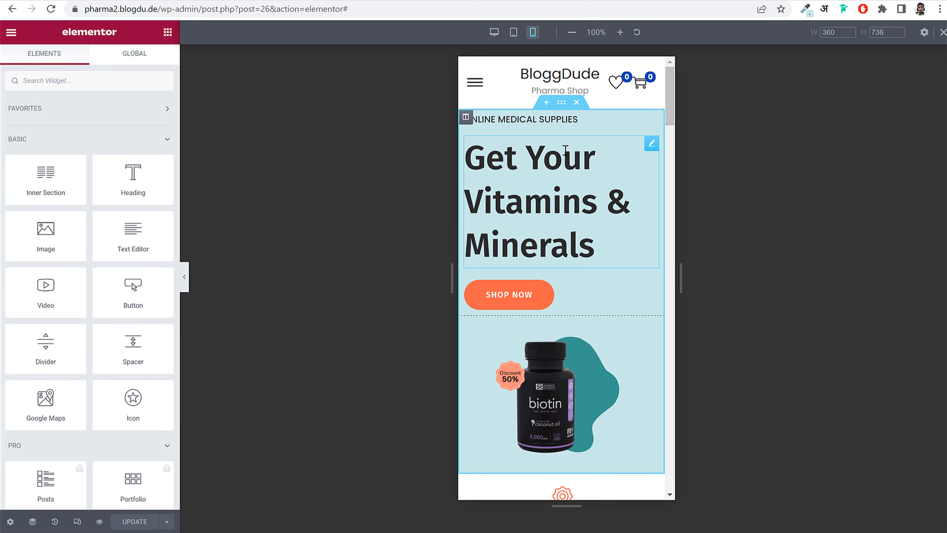
# - Centre the ONLINE MEDICAL SUPPLIES tagline, the headline and the SHOP NOW button on mobile
pyautogui.click(552, 118)
pyautogui.click(127, 296)
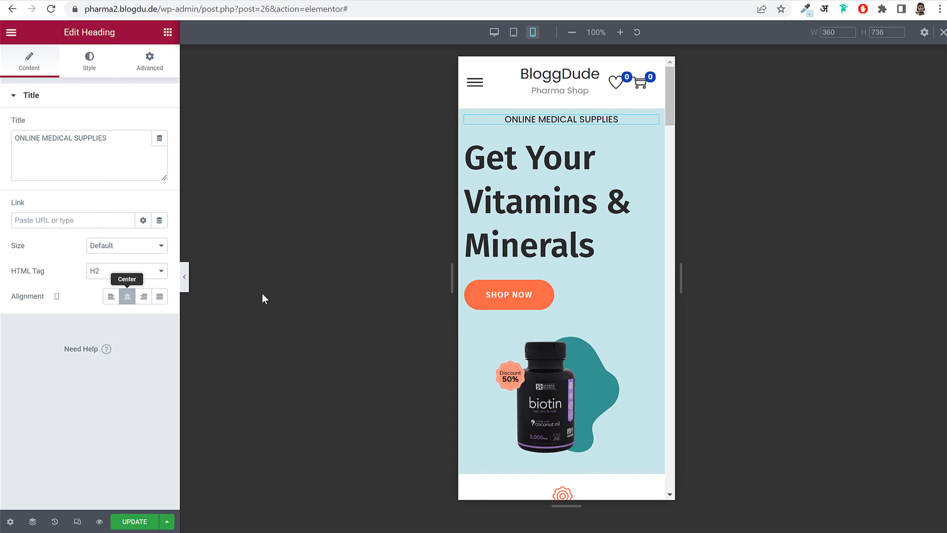
pyautogui.click(539, 207)
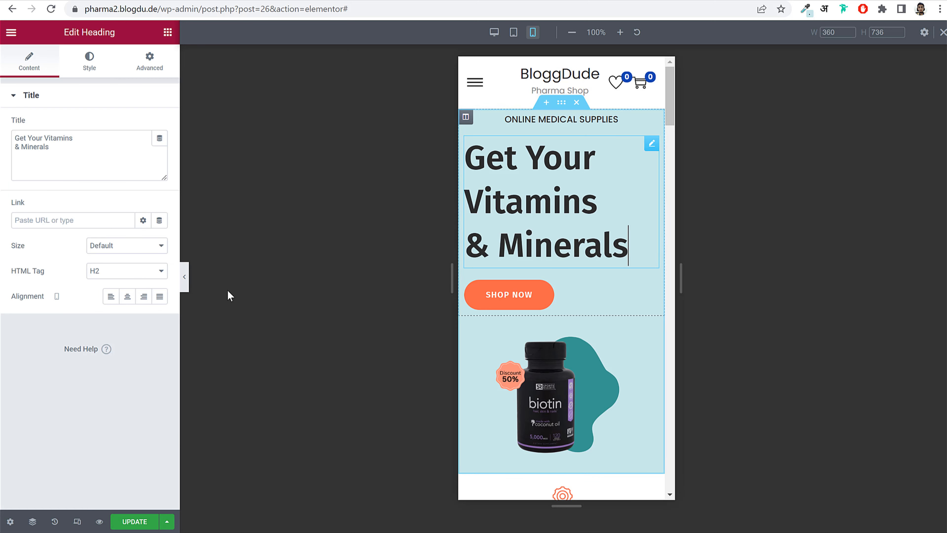
pyautogui.click(127, 301)
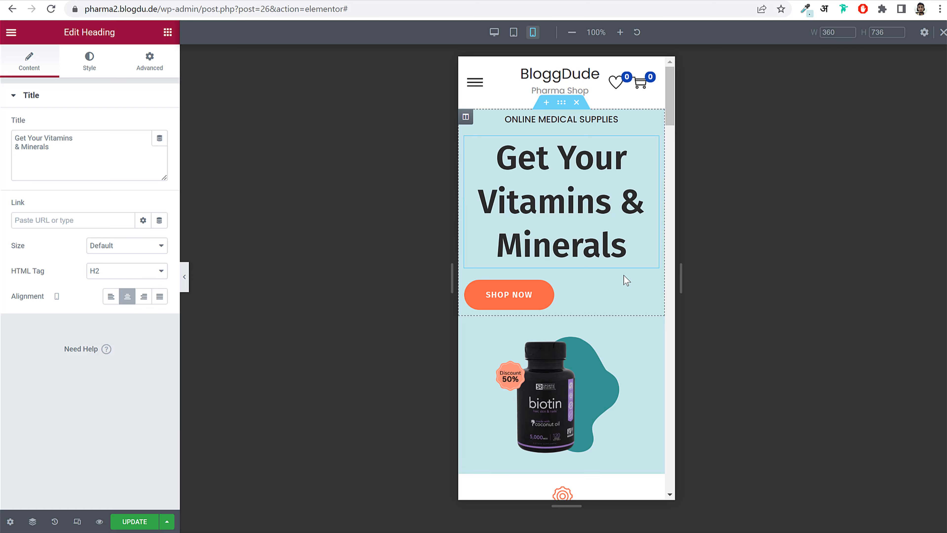
pyautogui.click(509, 297)
pyautogui.click(127, 215)
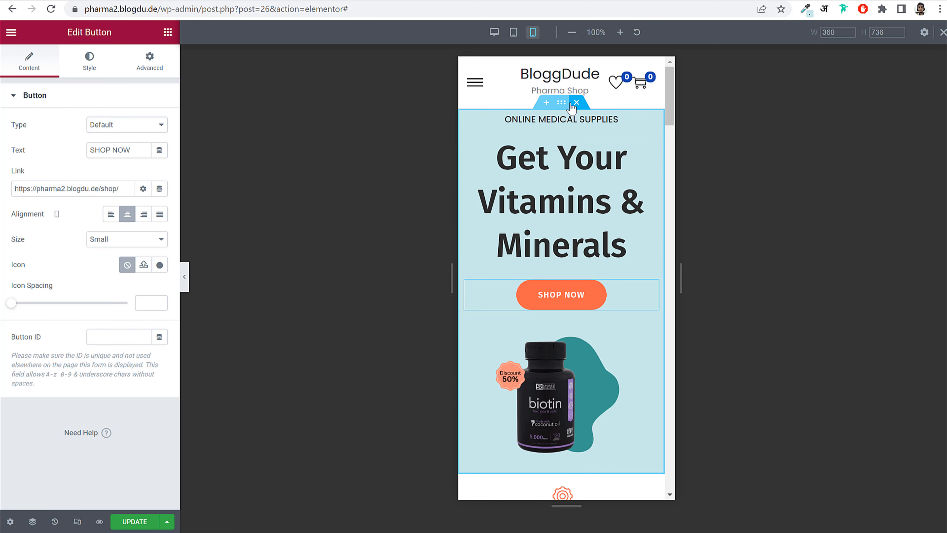
# - Reduce the Get Your Vitamins & Minerals headline font size to 45 on mobile
pyautogui.click(579, 185)
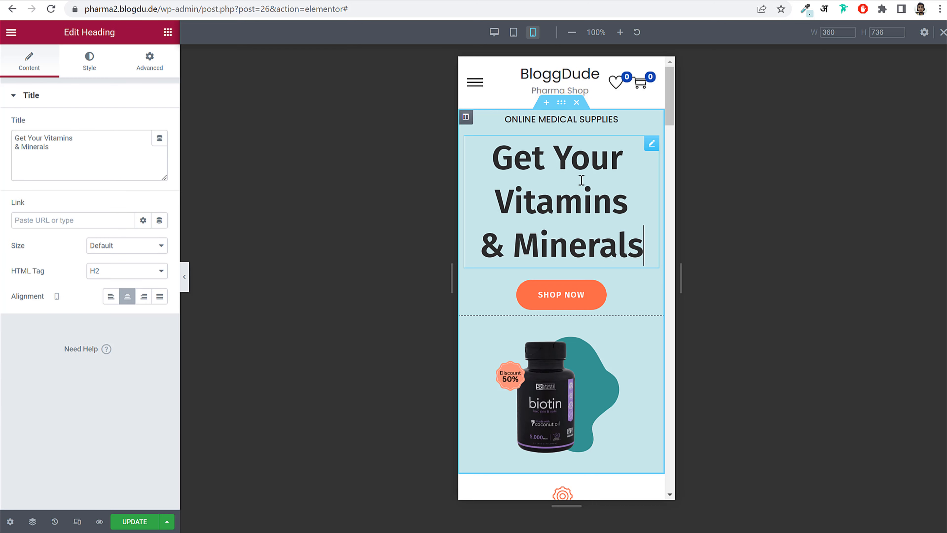
pyautogui.click(101, 71)
pyautogui.click(160, 150)
pyautogui.moveTo(46, 244); pyautogui.dragTo(41, 245)
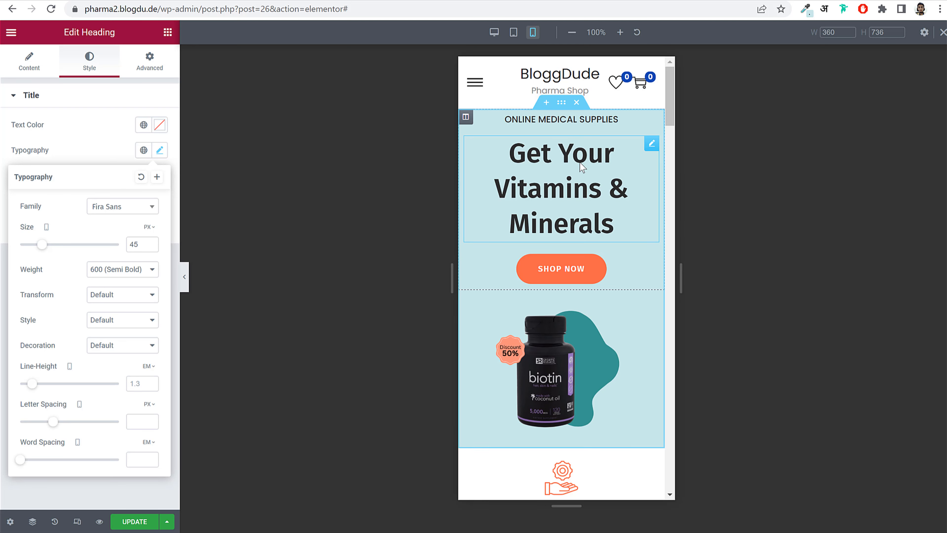
# - Give the hero section 50 px top and 50 px bottom padding in the mobile view
pyautogui.click(563, 104)
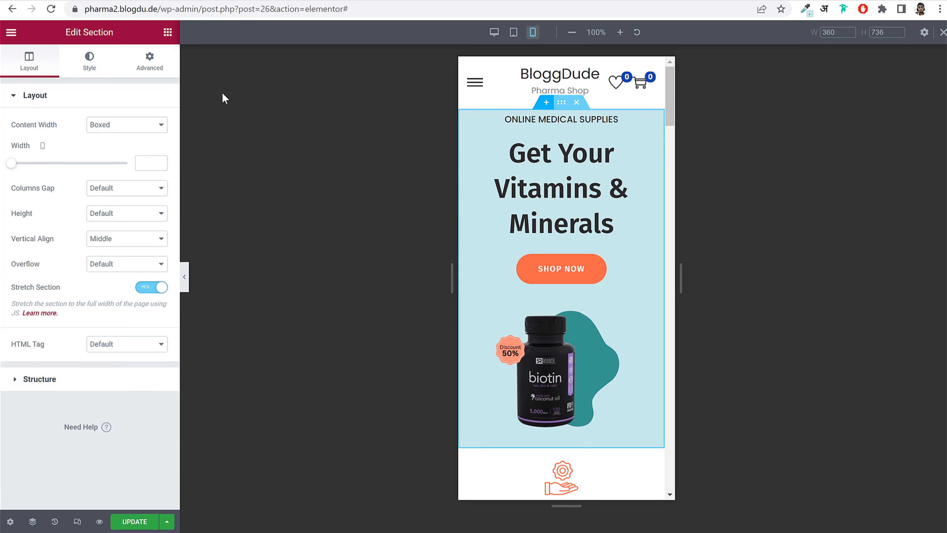
pyautogui.click(164, 67)
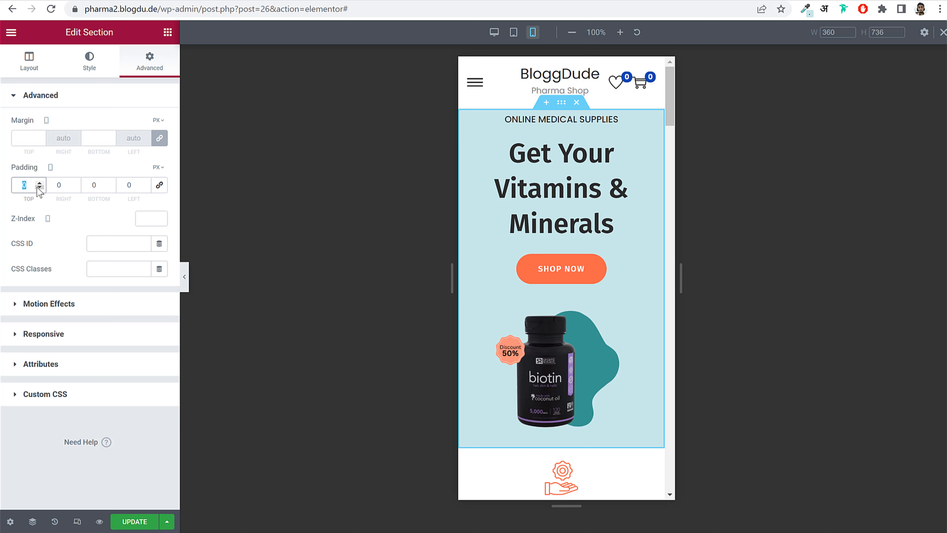
pyautogui.write('5050')
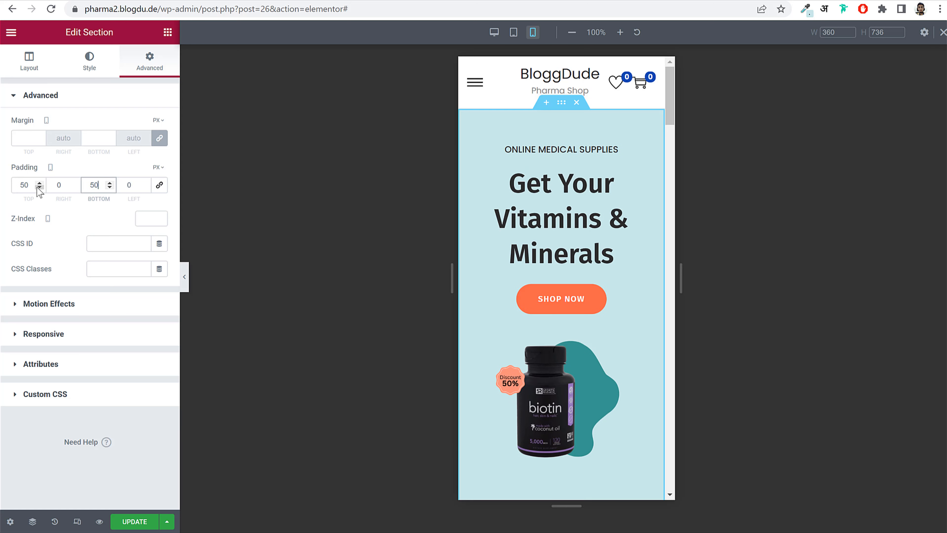
pyautogui.scroll(-8, 656, 259)
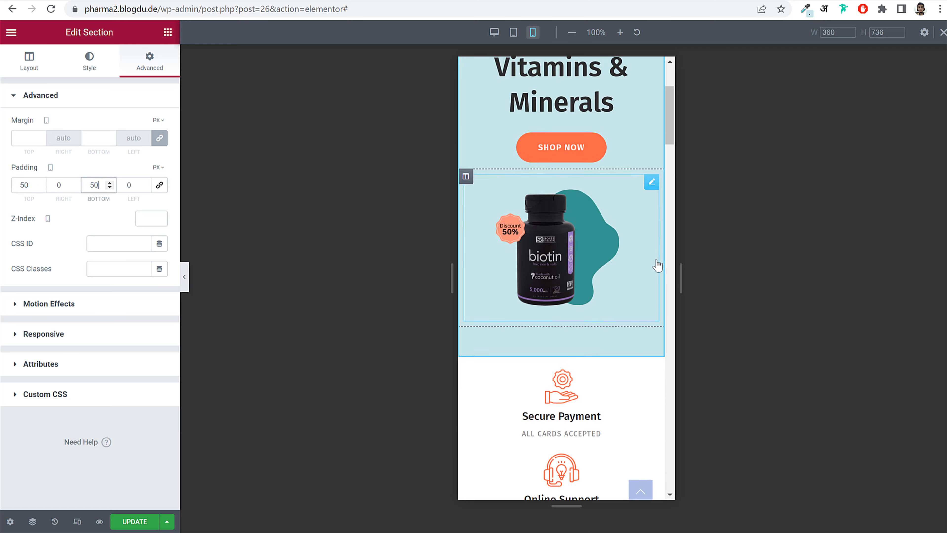
pyautogui.scroll(-3, 656, 260)
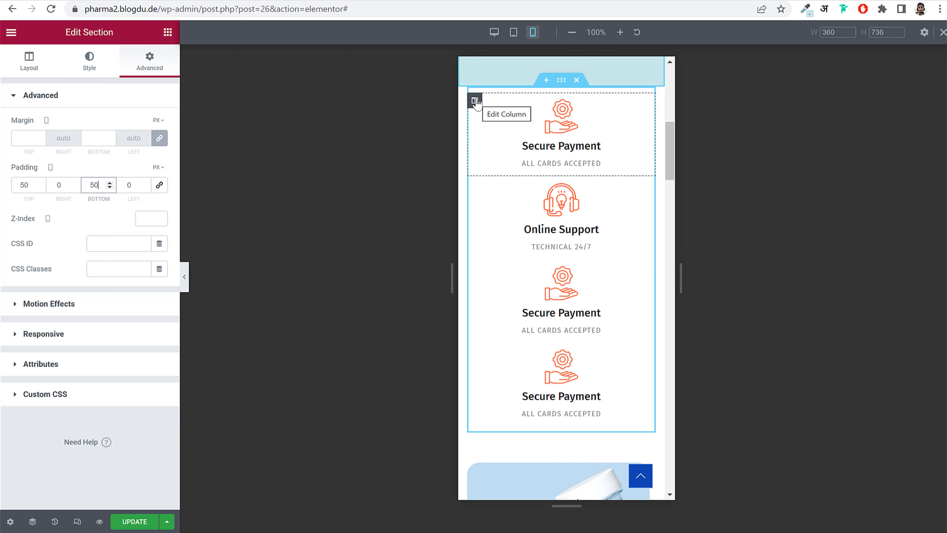
# - Set the mobile Column Width to 50% for the Secure Payment, Online Support and other two feature columns
pyautogui.click(474, 101)
pyautogui.moveTo(13, 130); pyautogui.dragTo(127, 124)
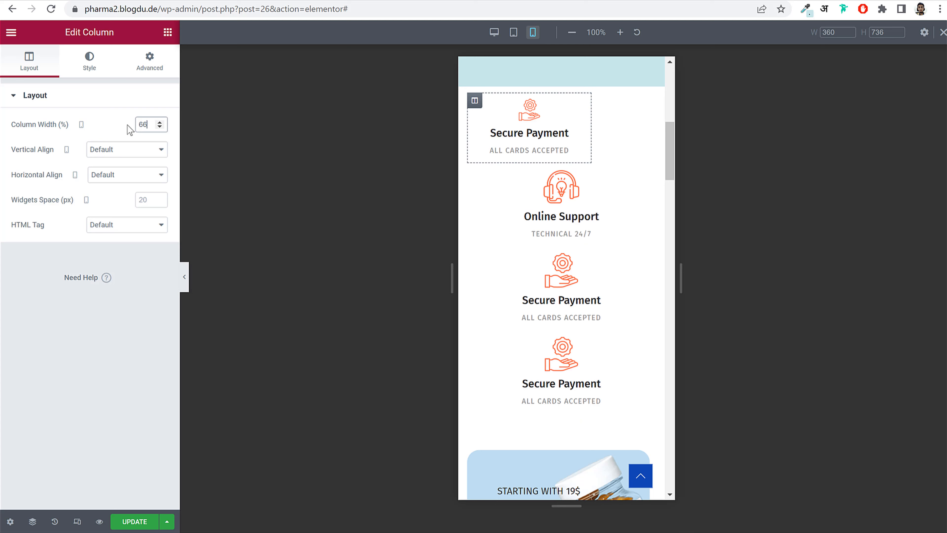
pyautogui.write('50')
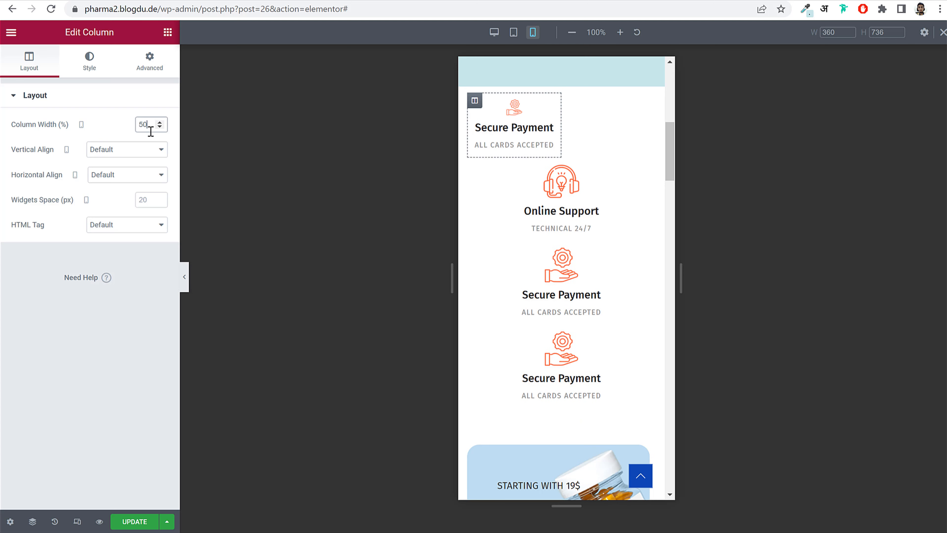
pyautogui.click(477, 168)
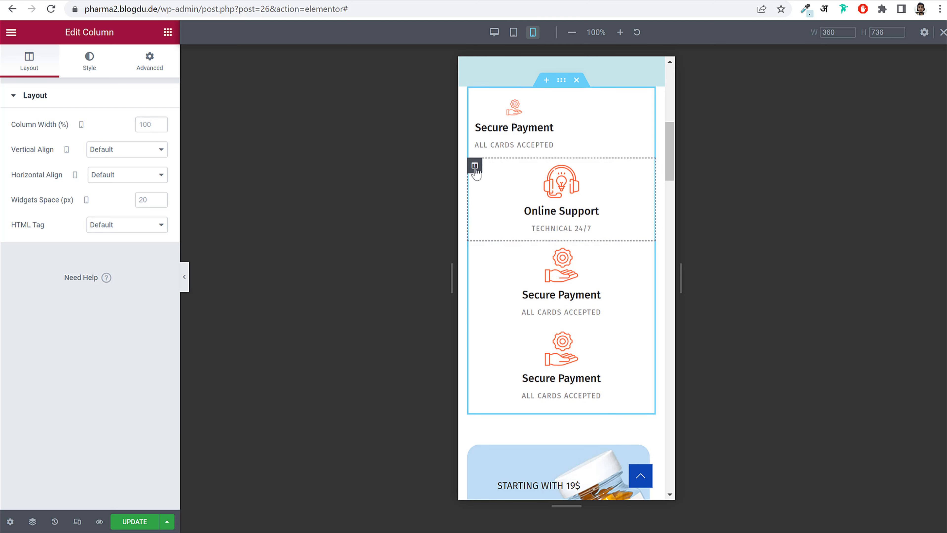
pyautogui.write('50')
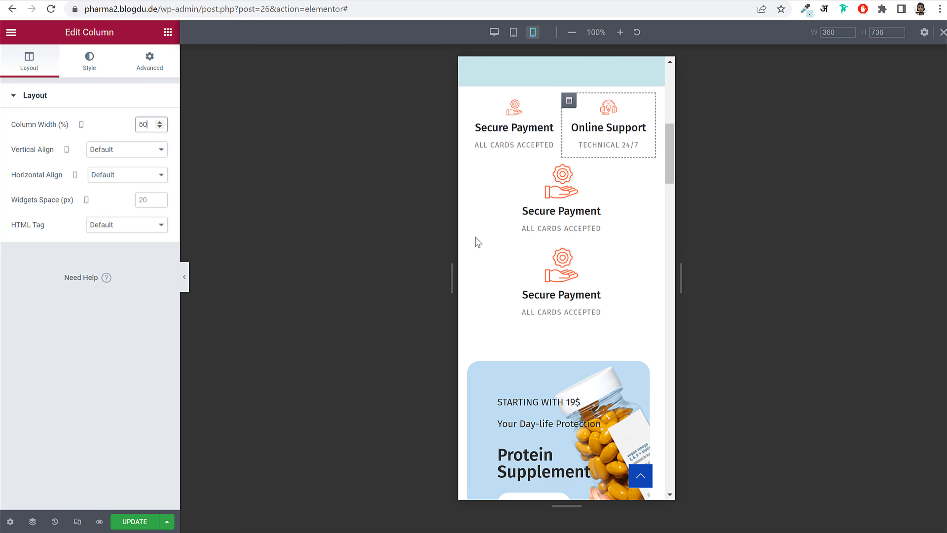
pyautogui.click(475, 165)
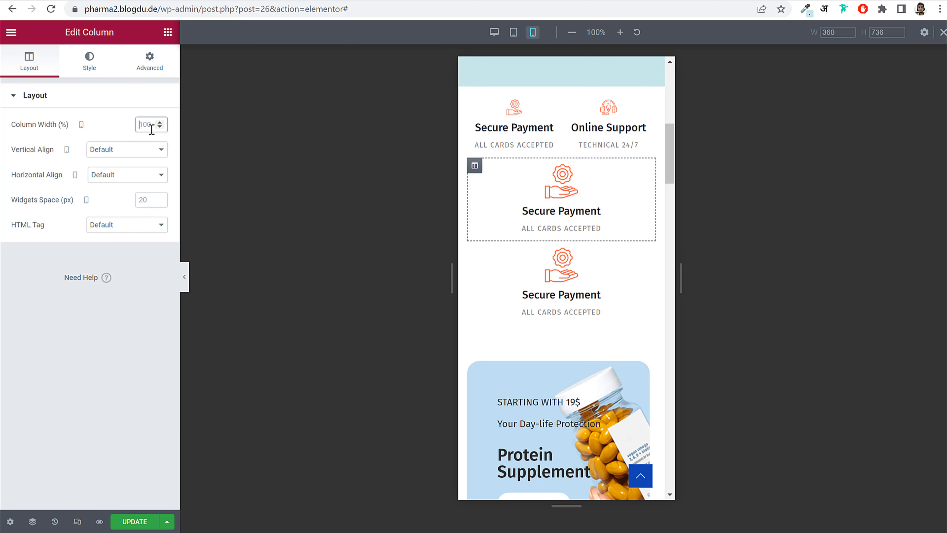
pyautogui.write('50')
pyautogui.click(475, 231)
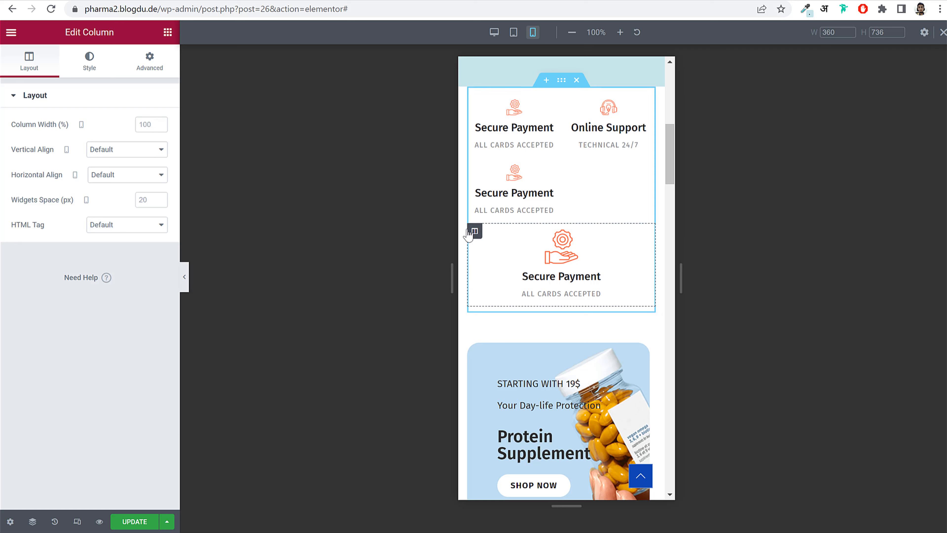
pyautogui.write('50')
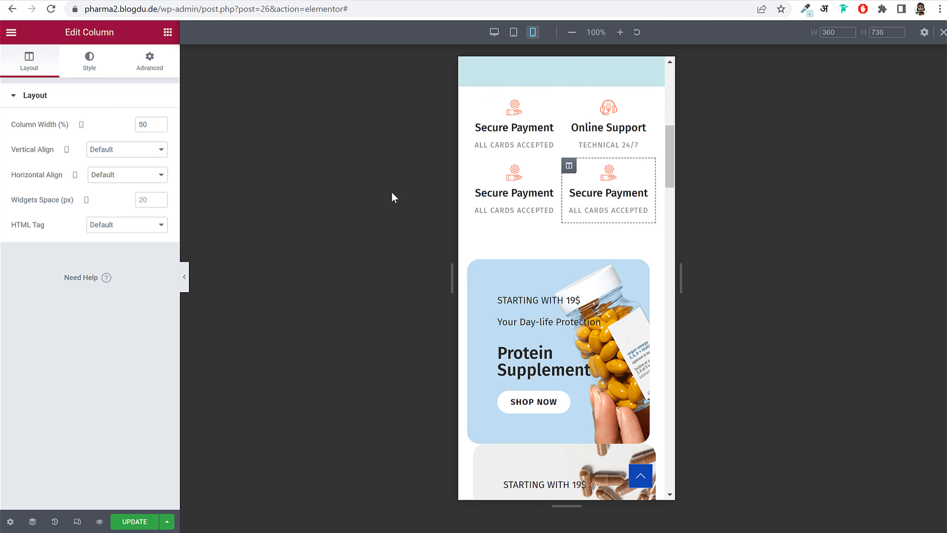
# - Set the top Secure Payment and Online Support box icons to 40% image width
pyautogui.click(526, 115)
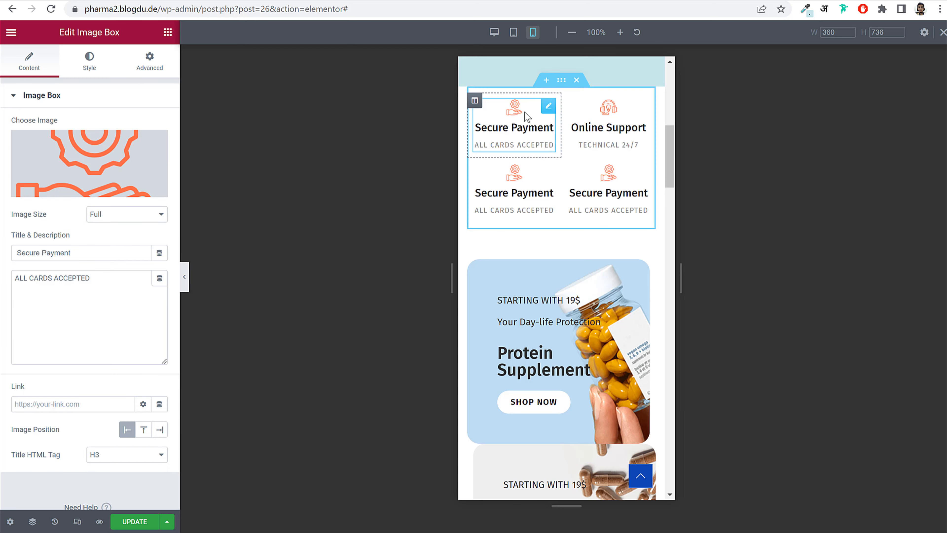
pyautogui.click(89, 62)
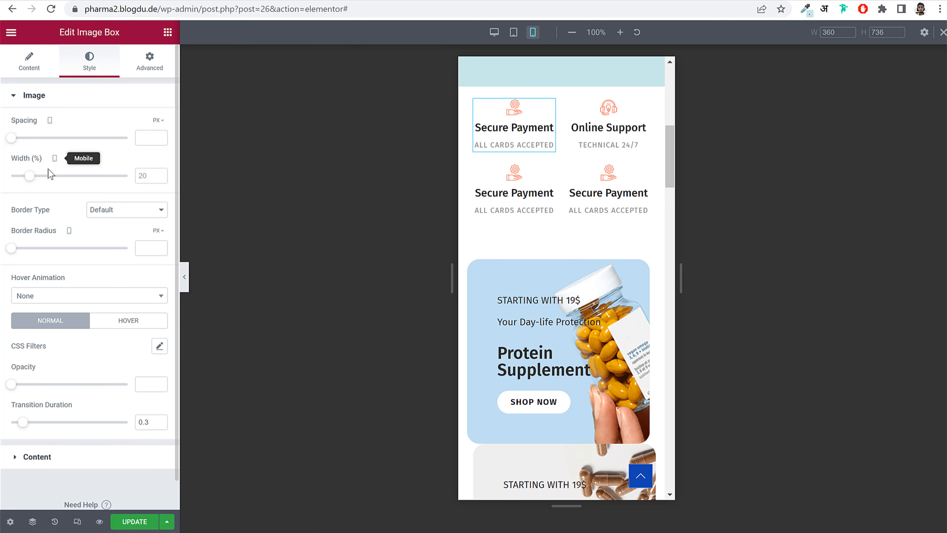
pyautogui.moveTo(30, 176); pyautogui.dragTo(57, 186)
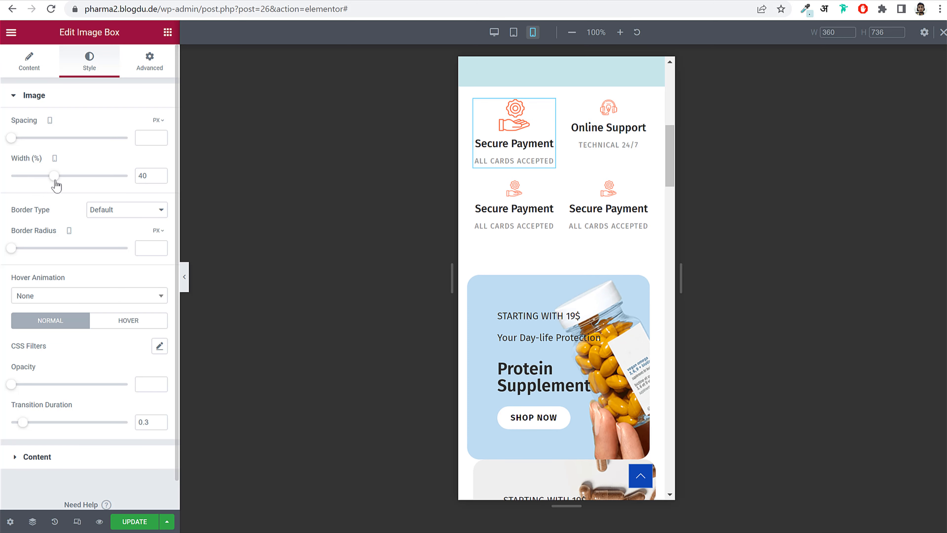
pyautogui.rightClick(513, 124)
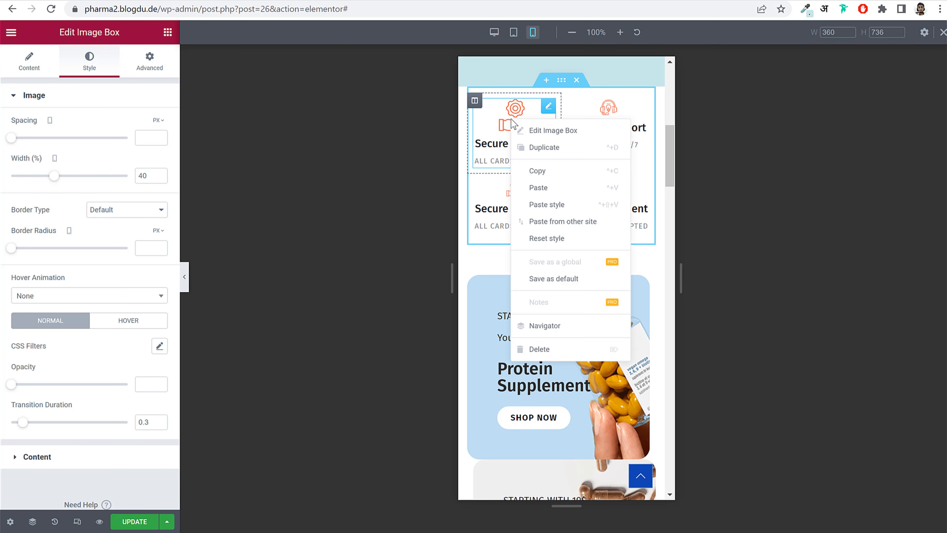
pyautogui.click(571, 171)
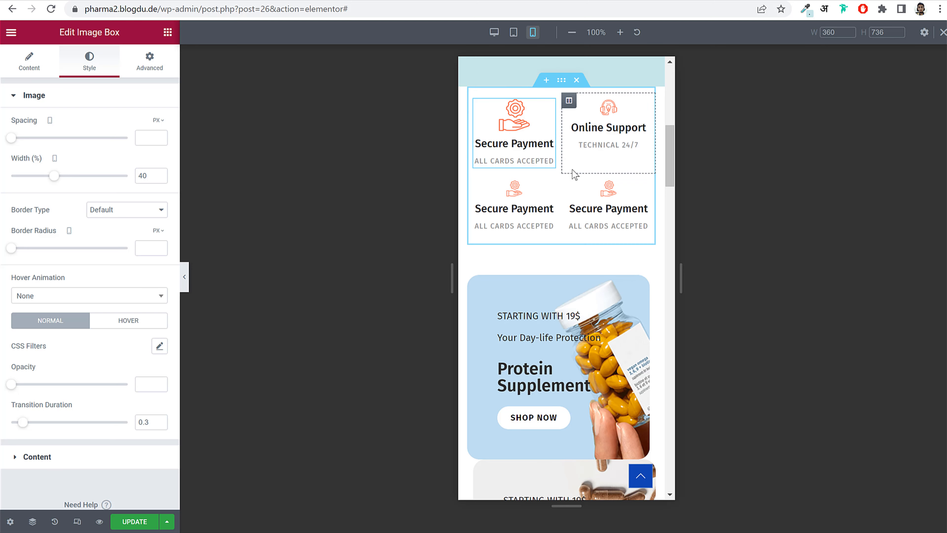
pyautogui.click(602, 133)
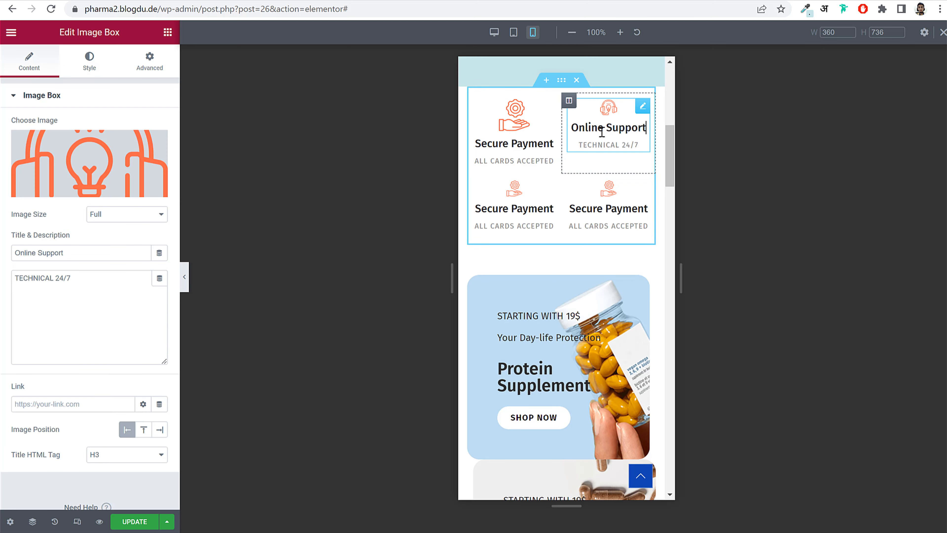
pyautogui.click(87, 72)
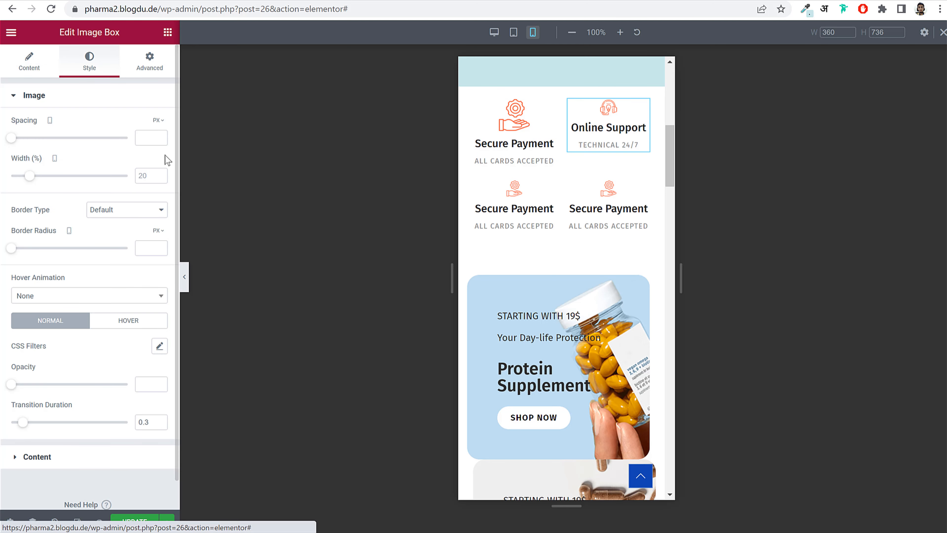
pyautogui.write('40')
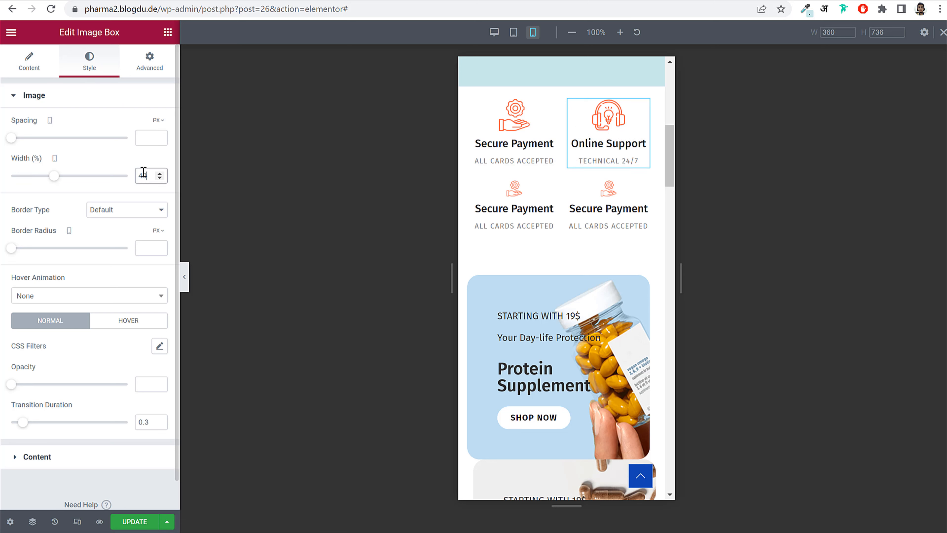
# - Set both bottom Secure Payment box icons to 40% image width
pyautogui.click(515, 209)
pyautogui.click(89, 60)
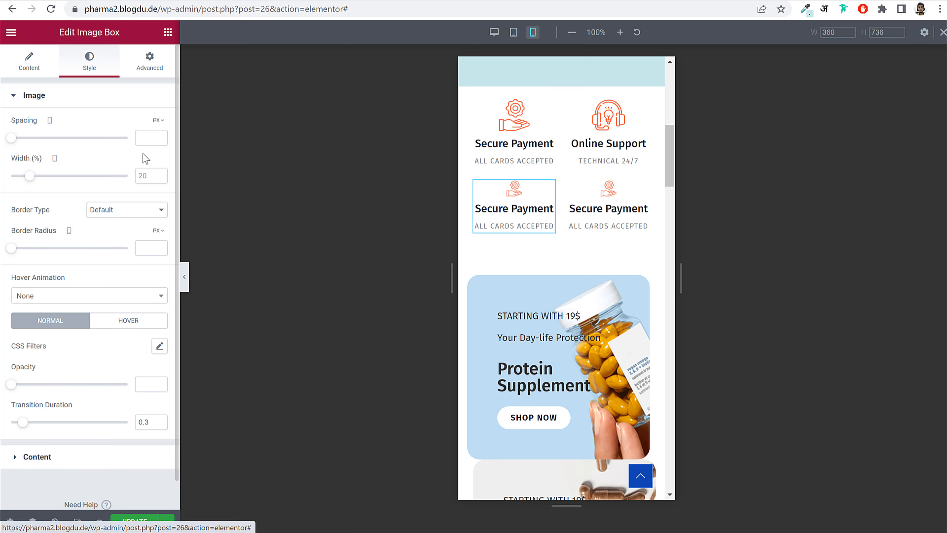
pyautogui.click(147, 175)
pyautogui.write('40')
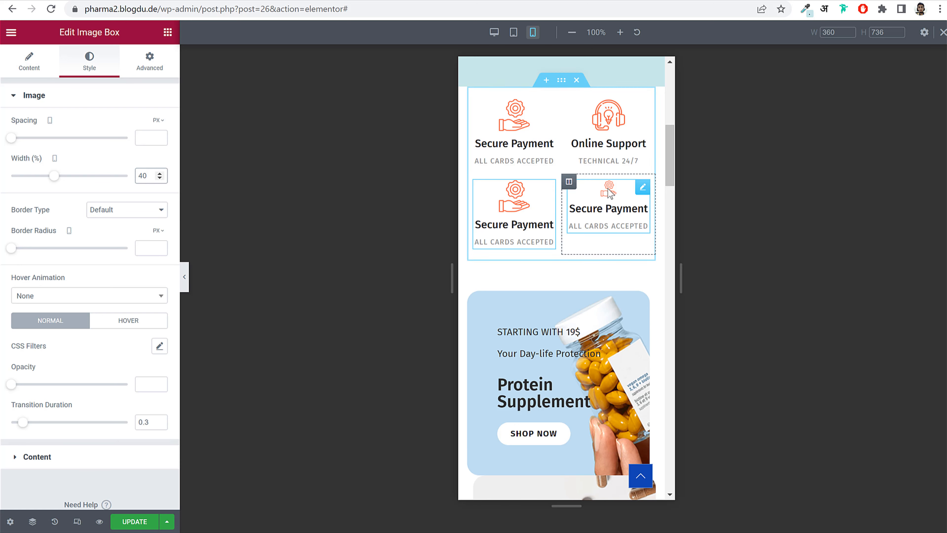
pyautogui.click(608, 206)
pyautogui.click(101, 69)
pyautogui.doubleClick(151, 176)
pyautogui.write('40')
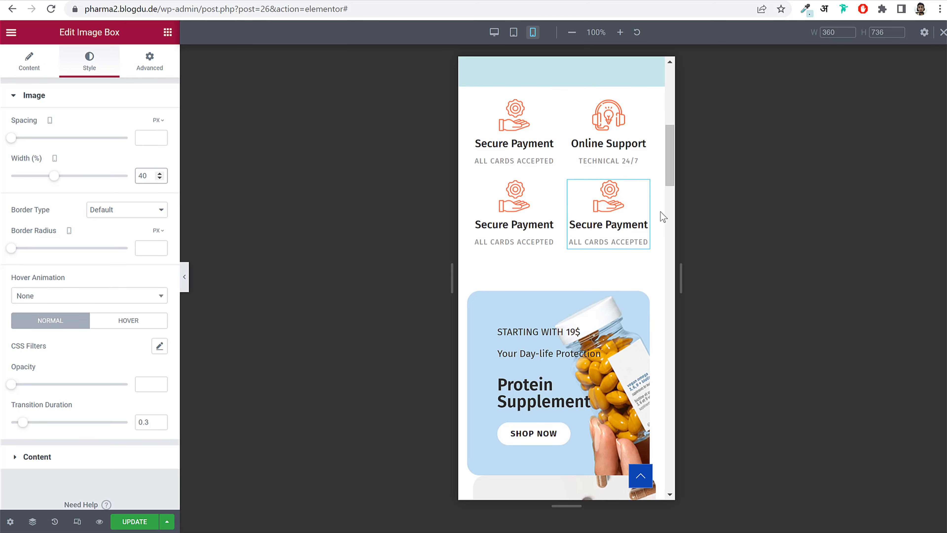
pyautogui.scroll(-3, 661, 236)
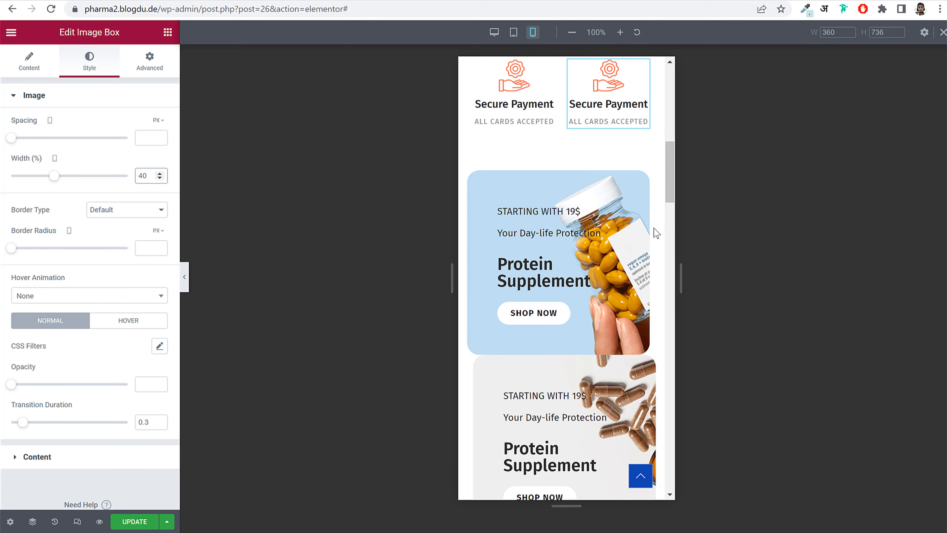
# - Give the first Protein Supplement banner column a 30 px bottom margin and zero the second's margins
pyautogui.click(475, 179)
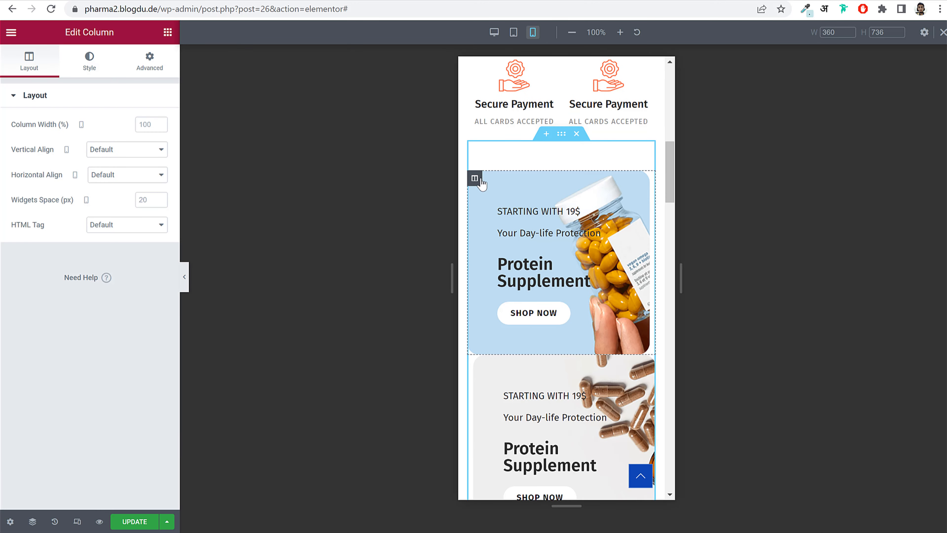
pyautogui.click(164, 64)
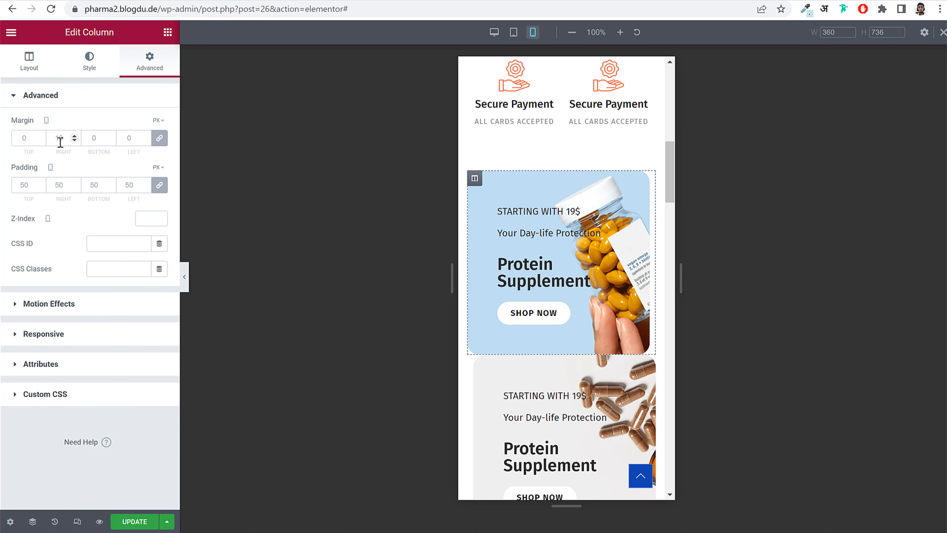
pyautogui.click(160, 139)
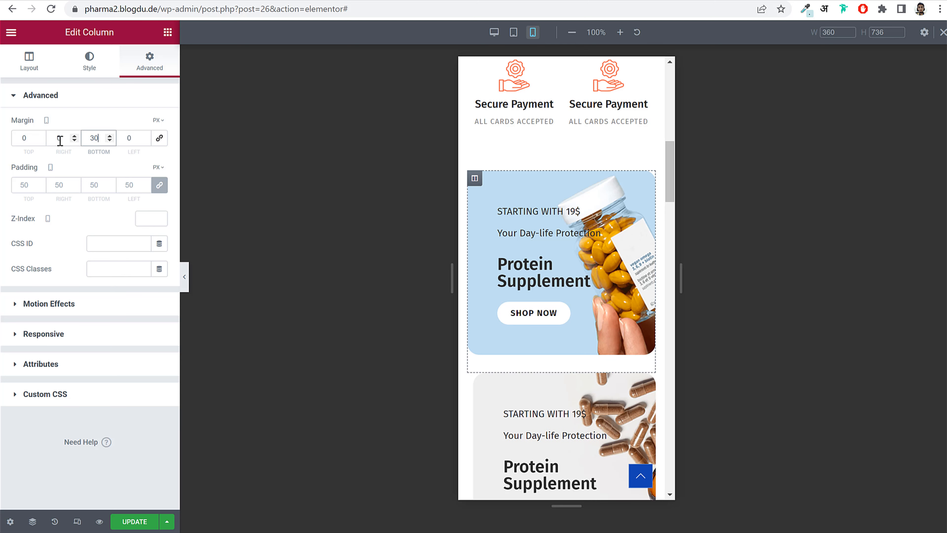
pyautogui.write('30')
pyautogui.scroll(-3, 557, 275)
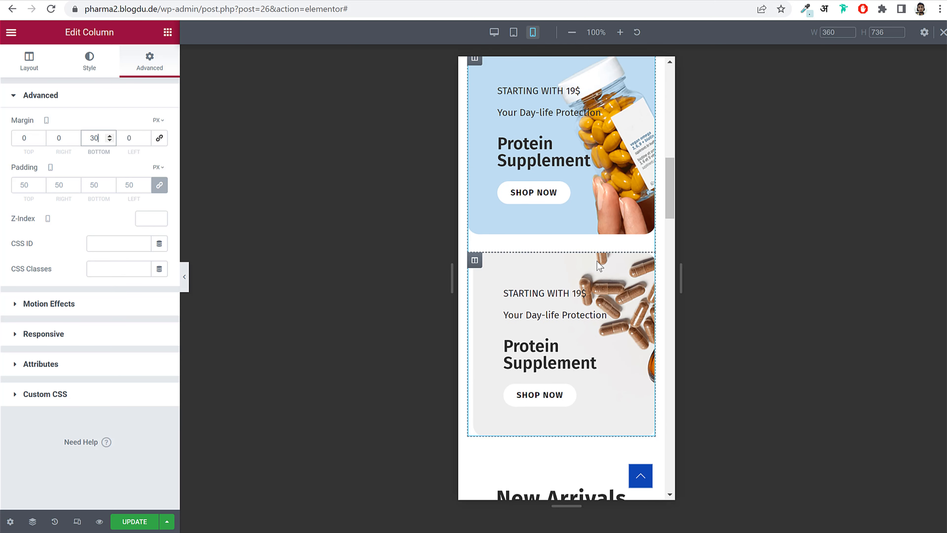
pyautogui.click(477, 262)
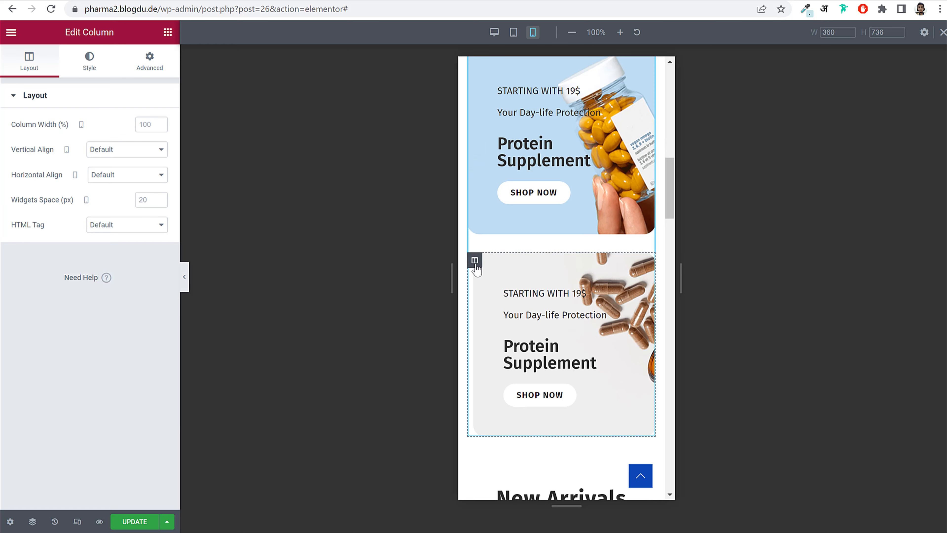
pyautogui.click(139, 65)
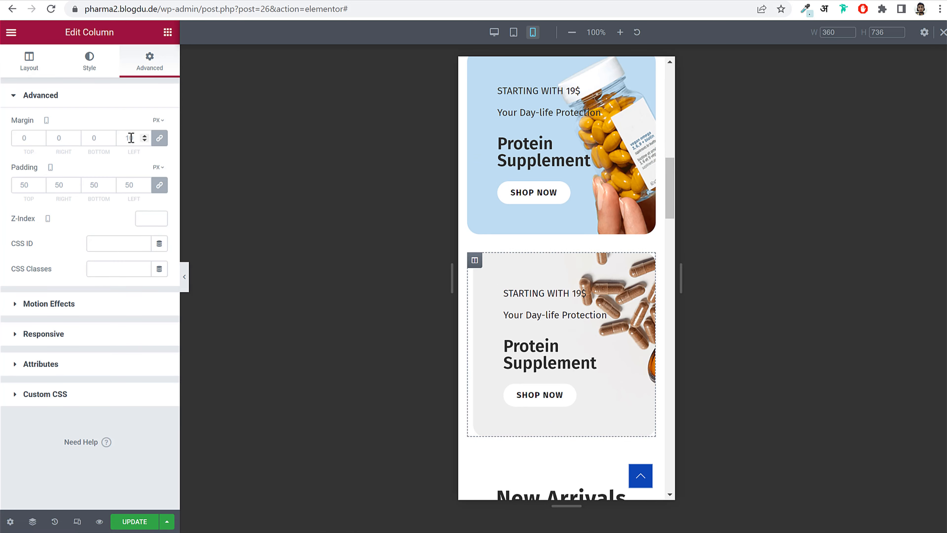
pyautogui.write('0')
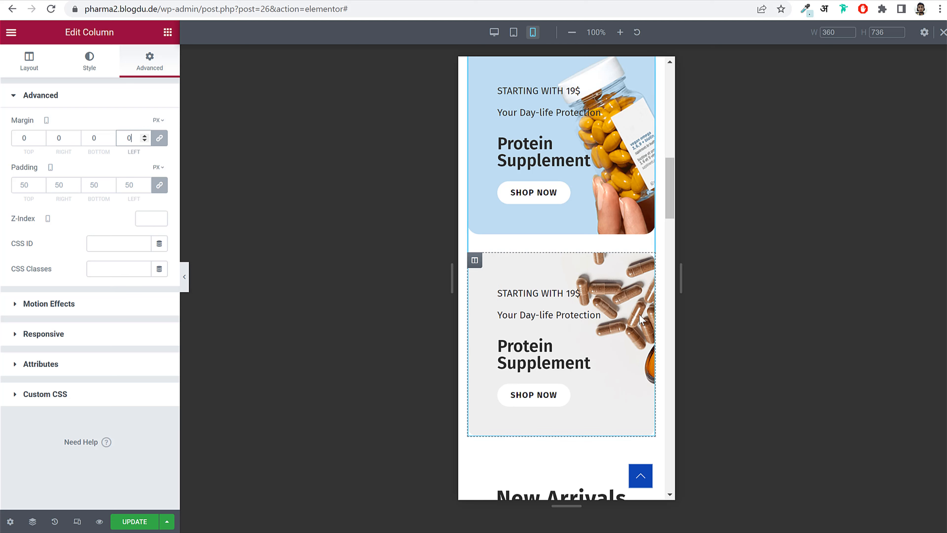
# - Scroll the mobile preview down to the footer and back up to the top
pyautogui.scroll(-10, 649, 304)
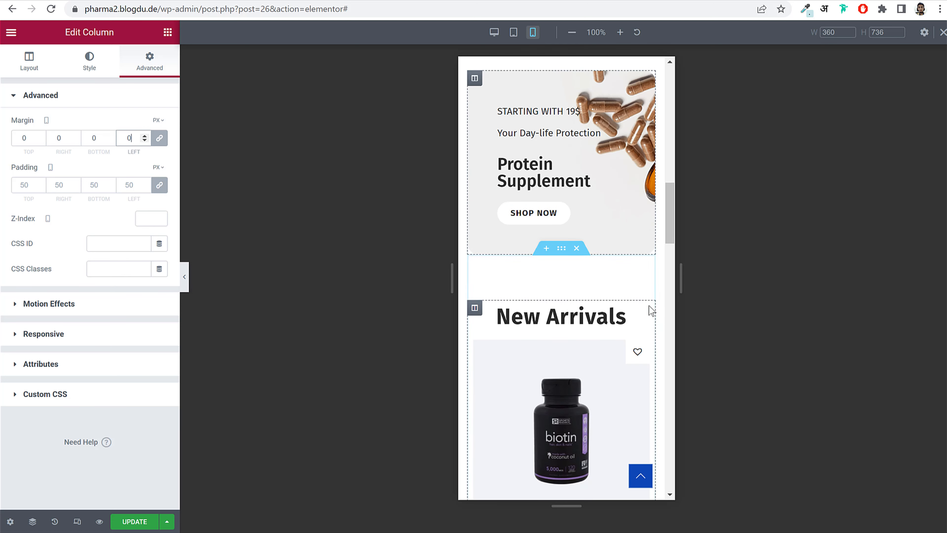
pyautogui.scroll(-20, 613, 298)
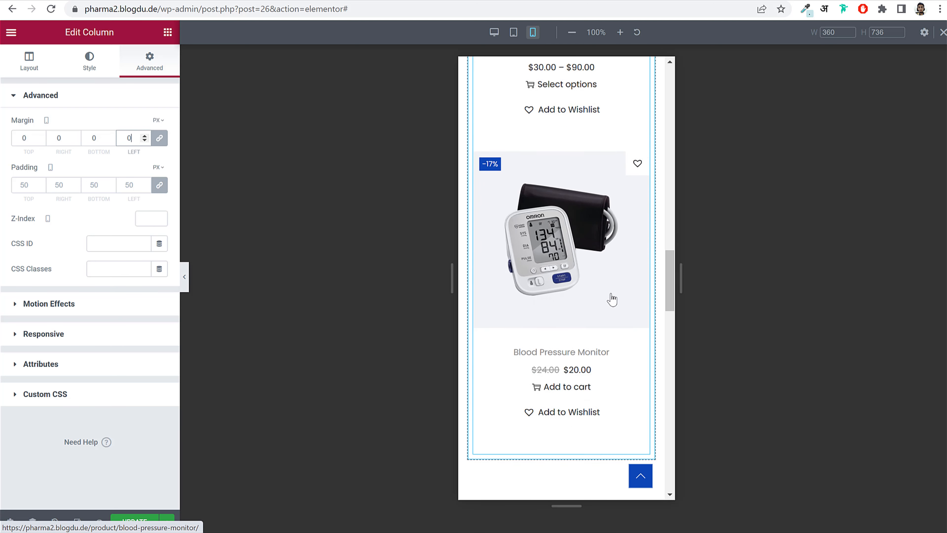
pyautogui.scroll(-10, 612, 299)
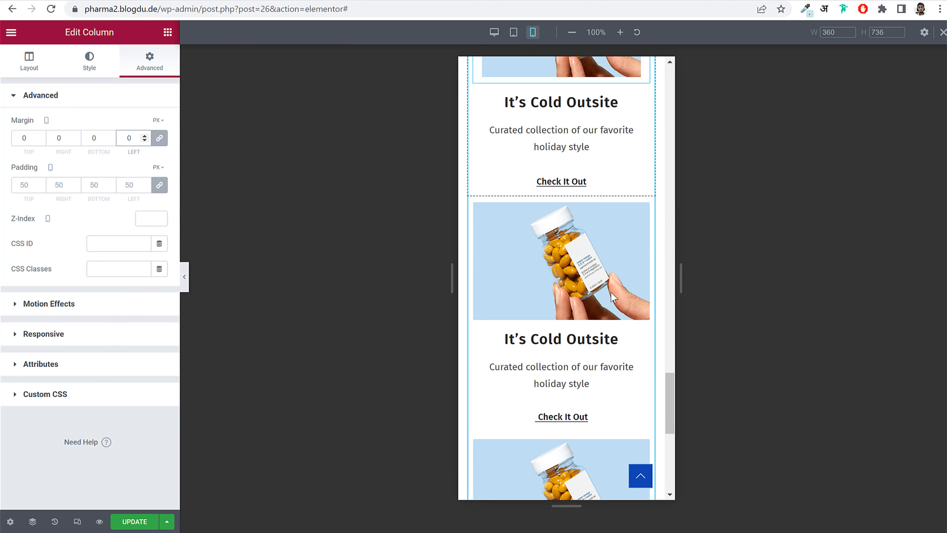
pyautogui.scroll(-5, 615, 290)
pyautogui.scroll(15, 617, 312)
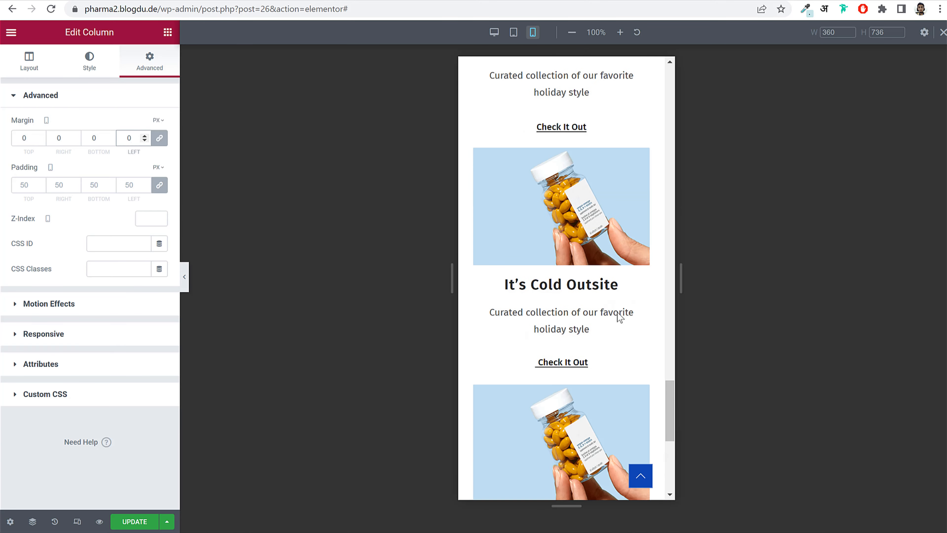
pyautogui.scroll(15, 619, 316)
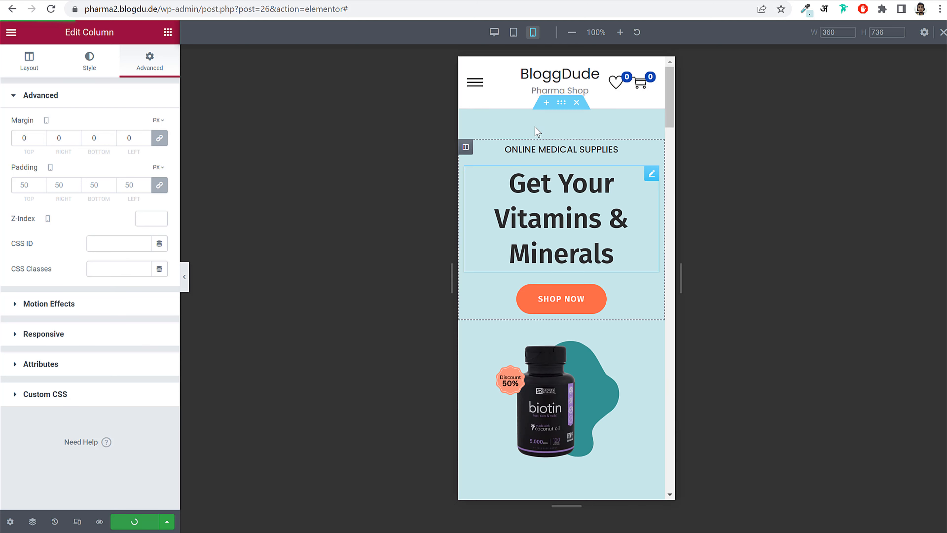
# - Switch the Elementor preview to tablet width and scroll through the page
pyautogui.click(518, 35)
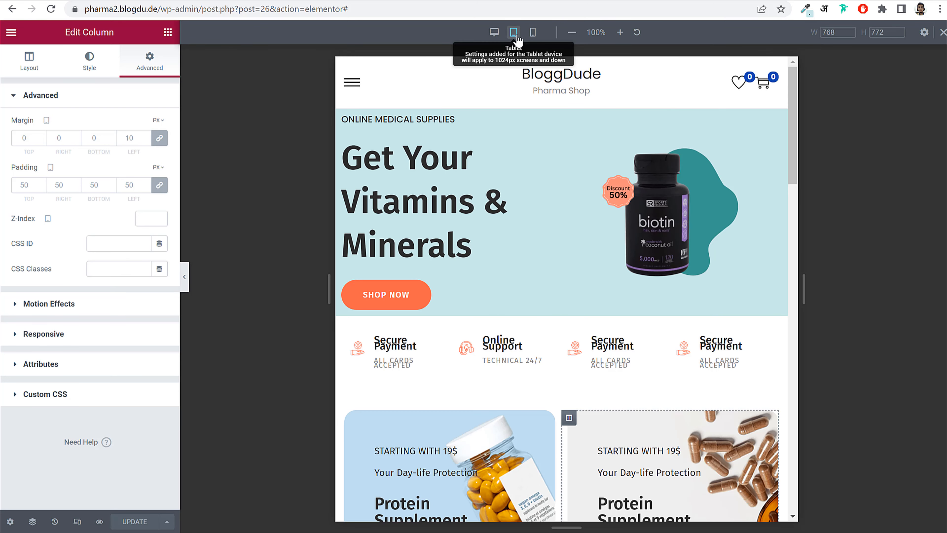
pyautogui.scroll(-7, 759, 294)
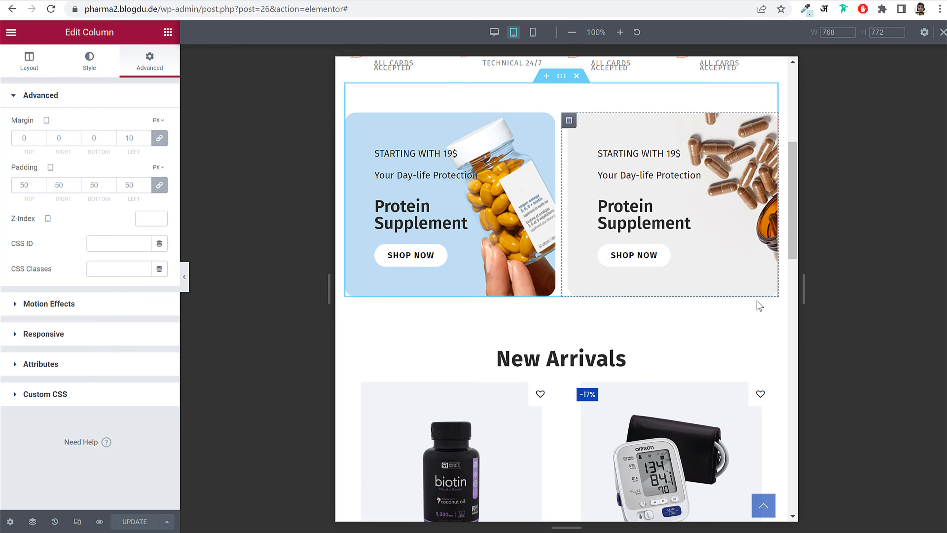
pyautogui.scroll(-5, 756, 307)
pyautogui.scroll(15, 757, 307)
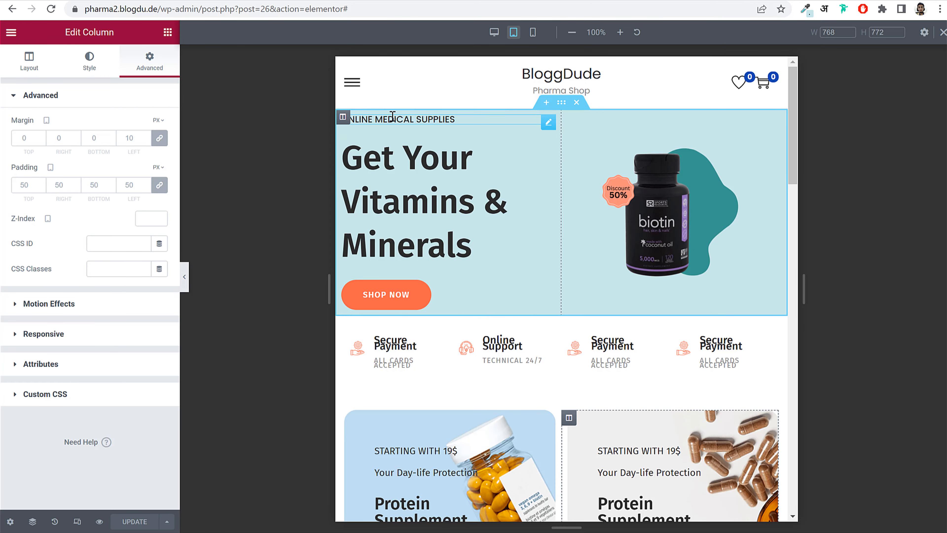
# - Shrink the Get Your Vitamins & Minerals heading from 56 to 43 px on tablet
pyautogui.click(393, 159)
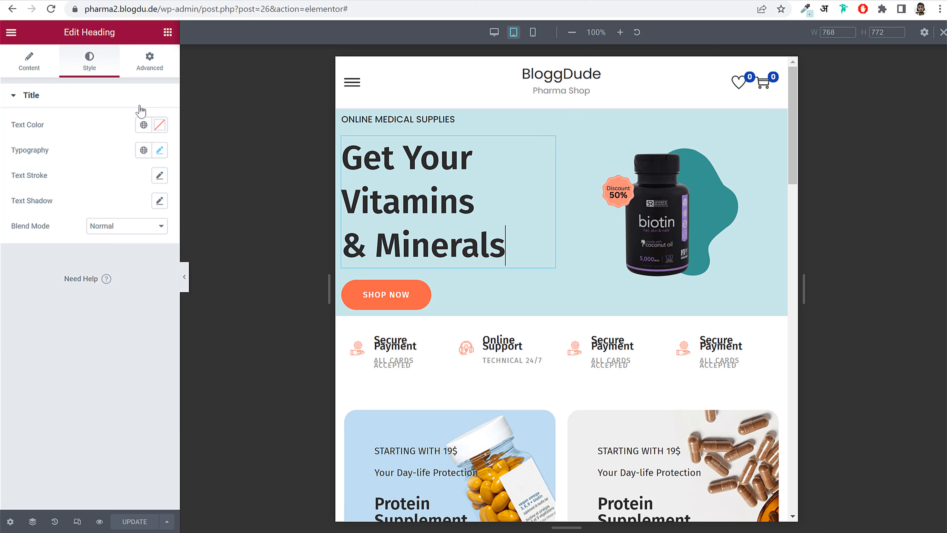
pyautogui.click(159, 150)
pyautogui.moveTo(47, 252); pyautogui.dragTo(40, 252)
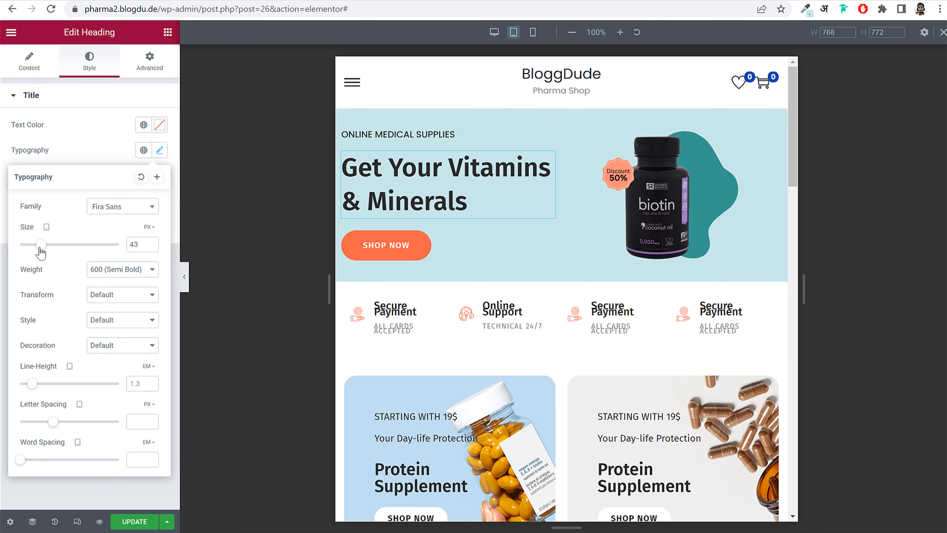
pyautogui.scroll(-2, 428, 269)
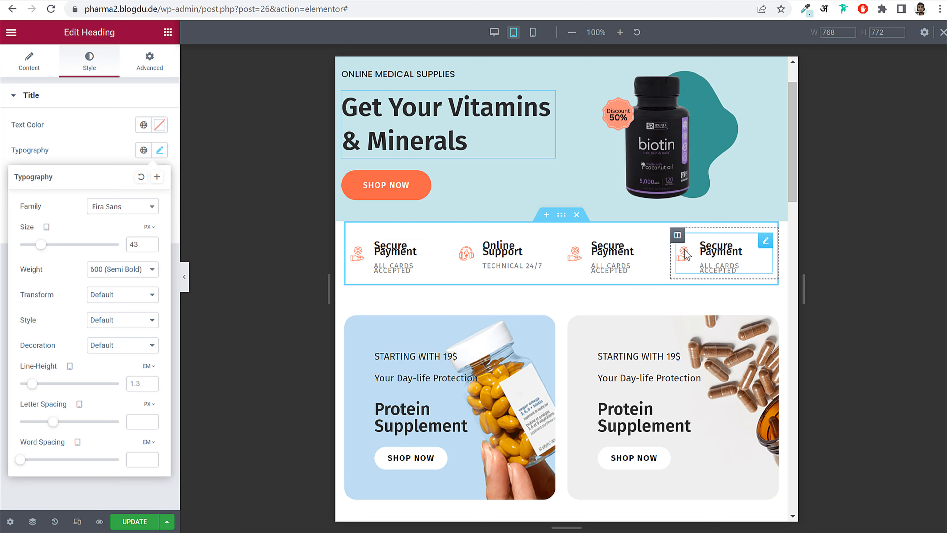
pyautogui.click(678, 235)
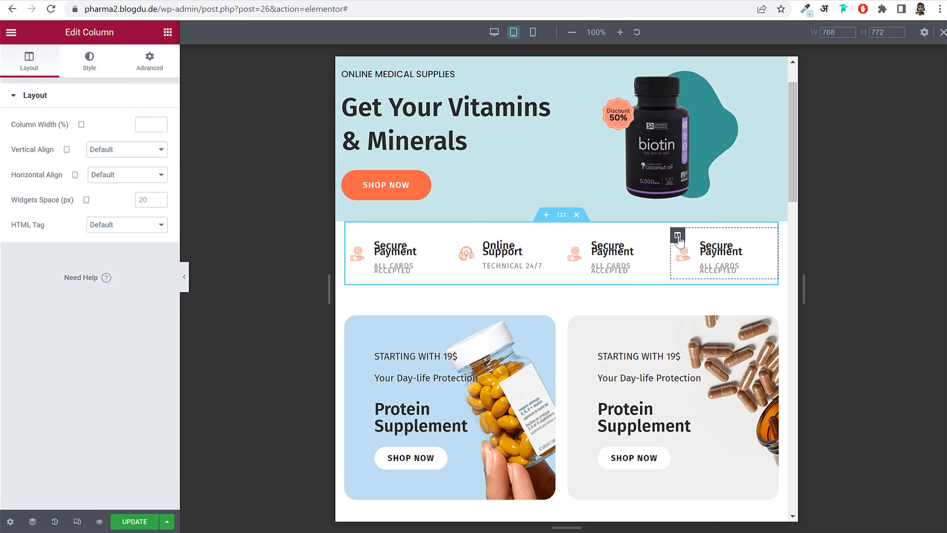
# - Hide the fourth Secure Payment column on tablet
pyautogui.click(163, 74)
pyautogui.click(80, 336)
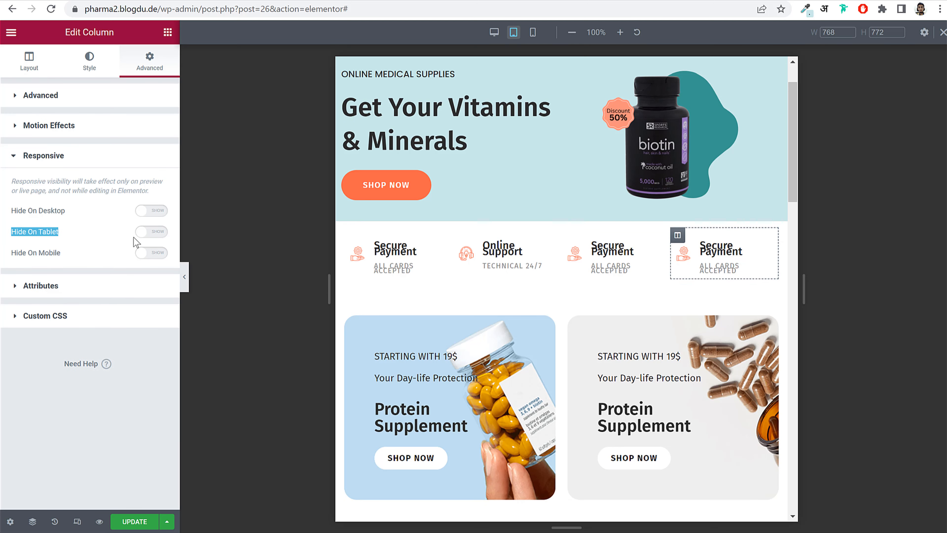
pyautogui.click(152, 232)
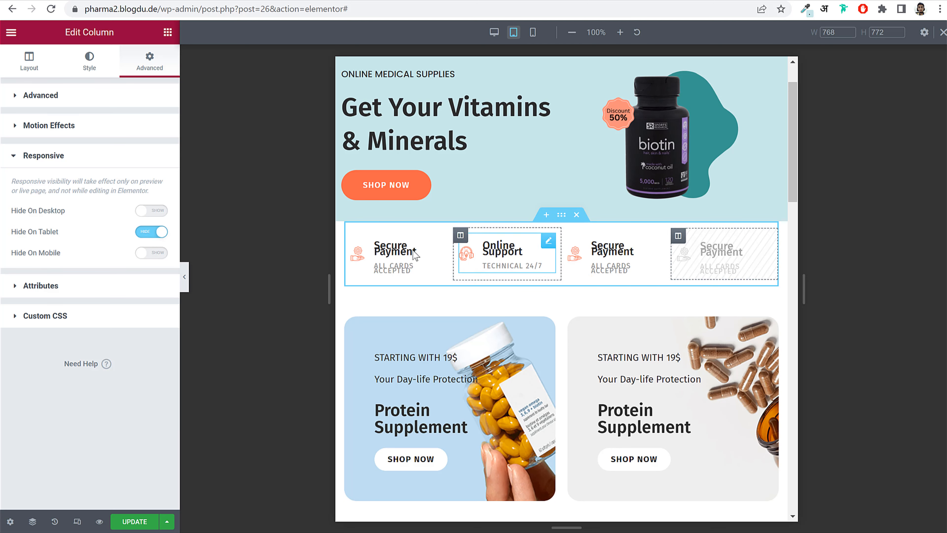
# - Set the first Secure Payment, Online Support and third columns to 33% width on tablet
pyautogui.click(352, 235)
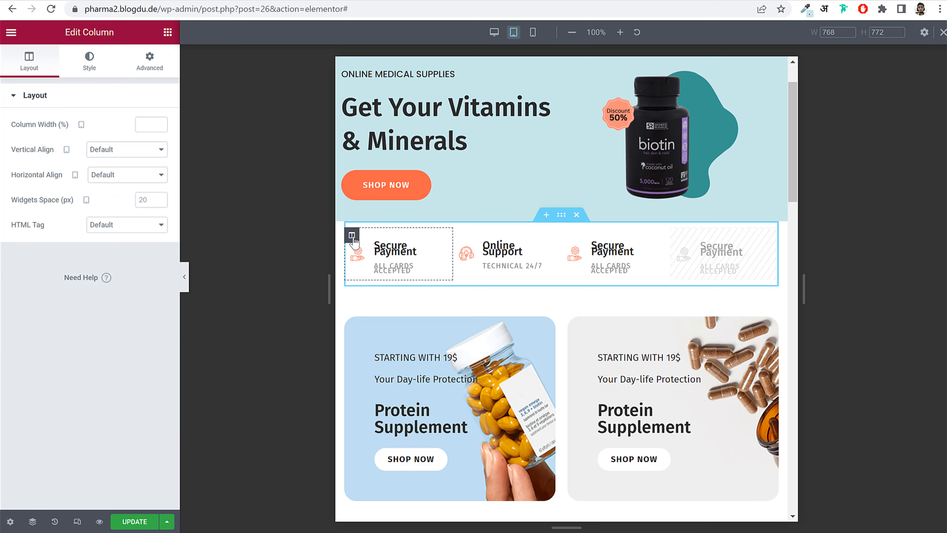
pyautogui.write('33')
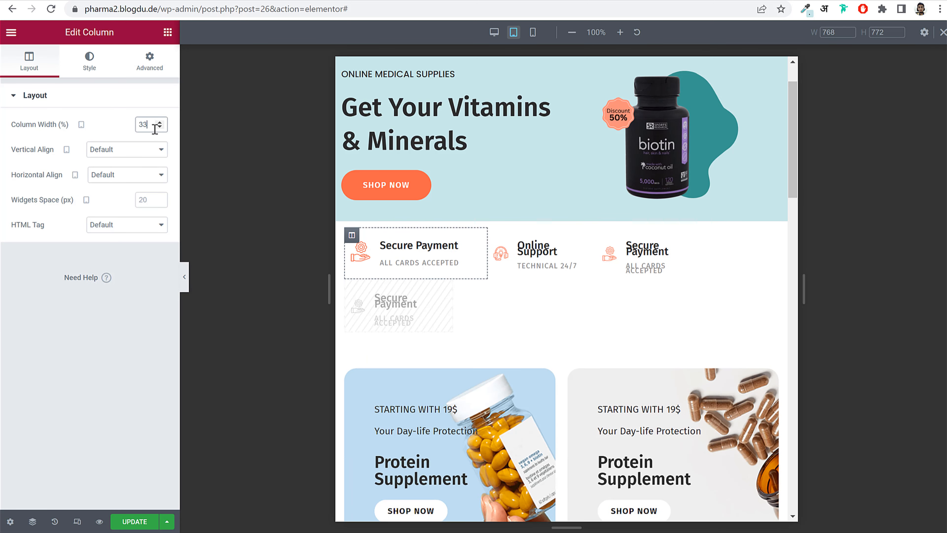
pyautogui.click(495, 236)
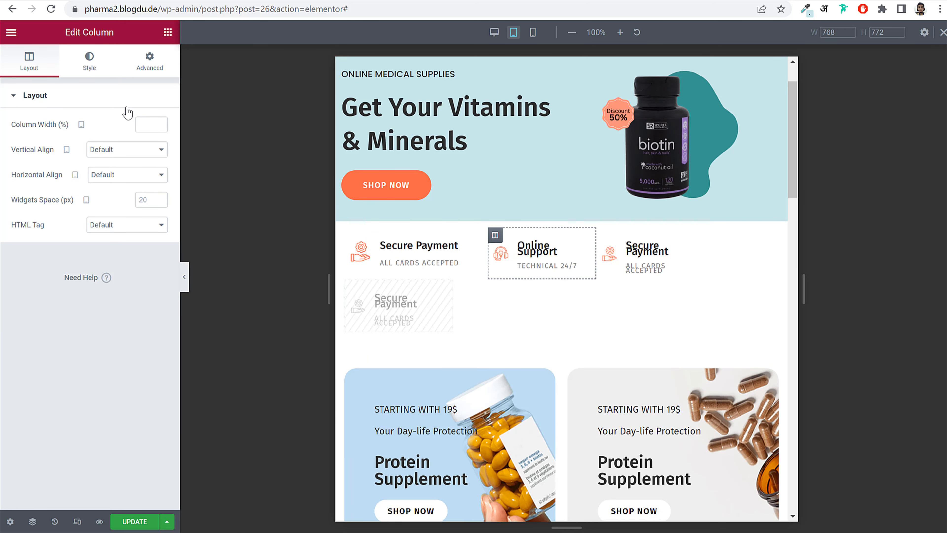
pyautogui.write('33')
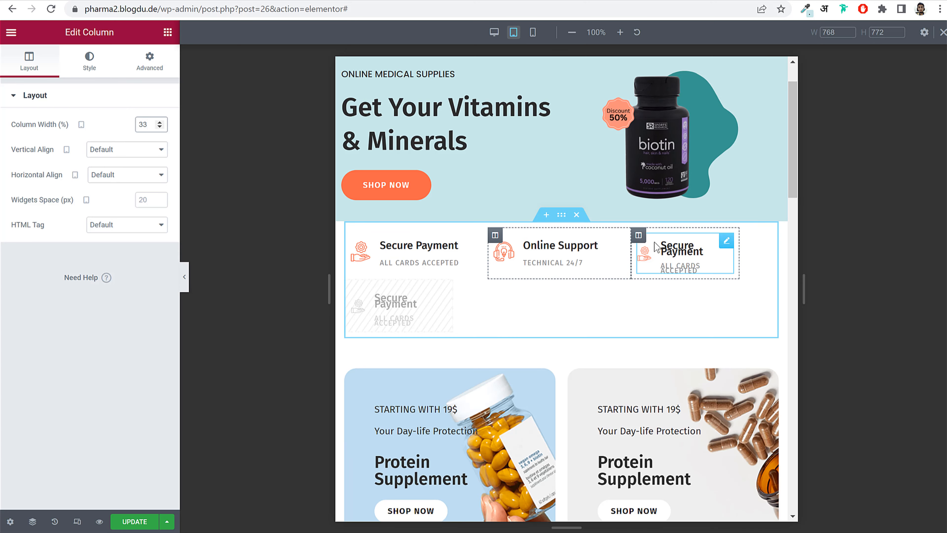
pyautogui.moveTo(640, 236); pyautogui.dragTo(640, 234)
pyautogui.click(638, 236)
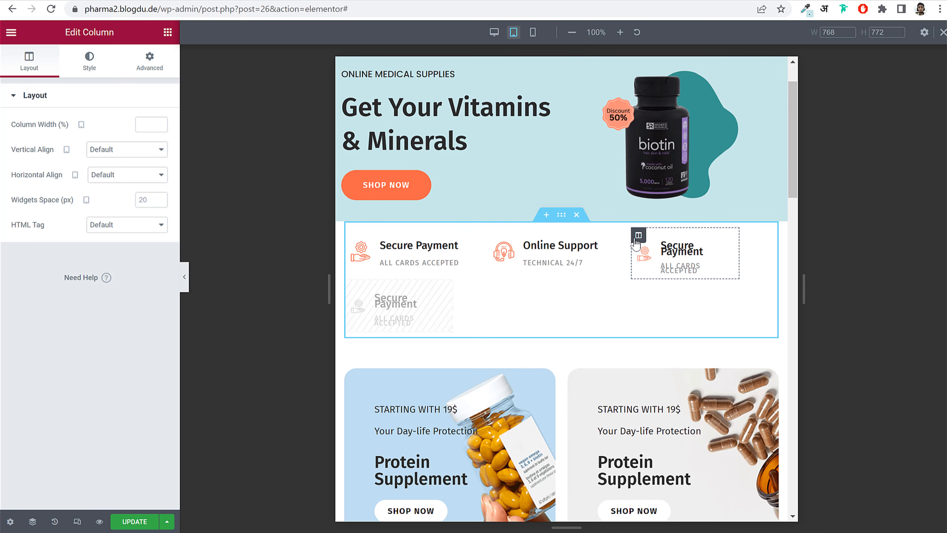
pyautogui.write('33')
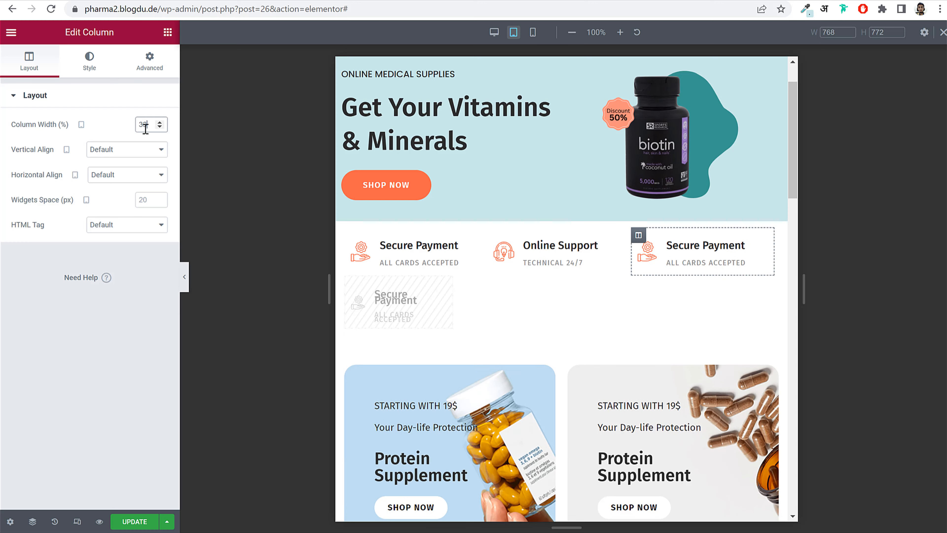
pyautogui.scroll(-5, 650, 354)
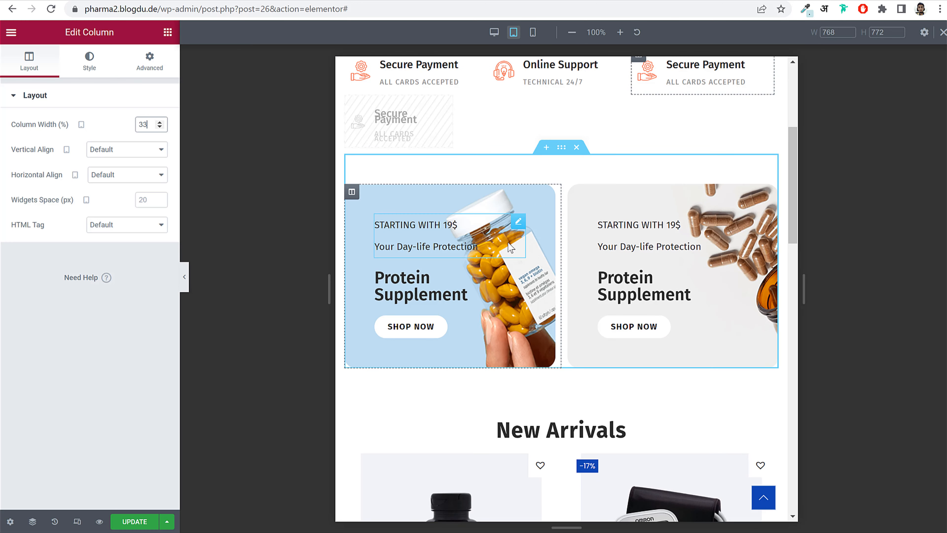
# - Shrink the left Protein Supplement heading to 21 px
pyautogui.click(408, 289)
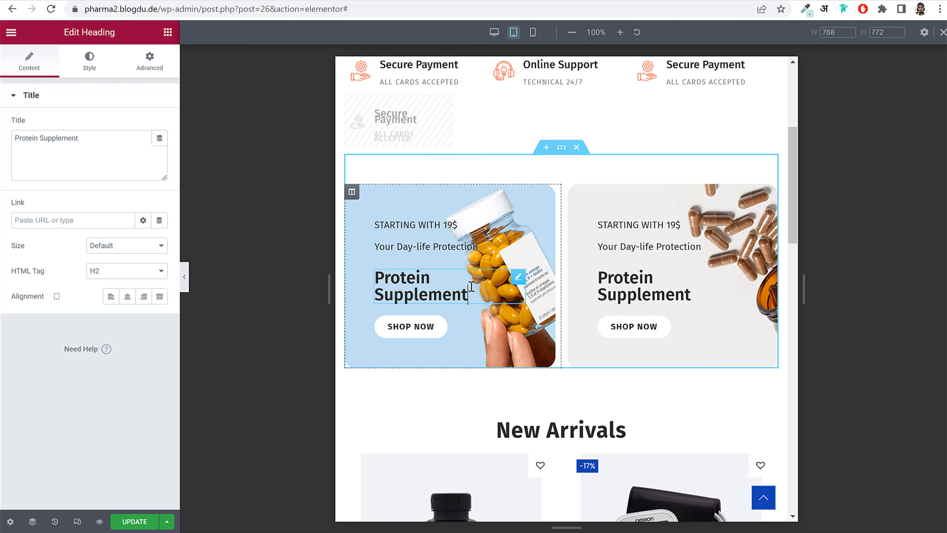
pyautogui.click(88, 65)
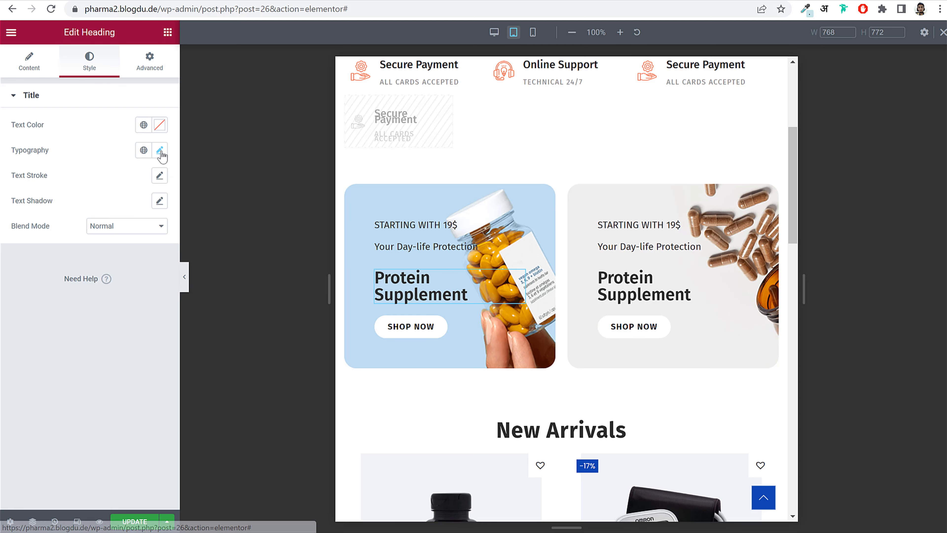
pyautogui.click(159, 150)
pyautogui.moveTo(34, 247); pyautogui.dragTo(31, 248)
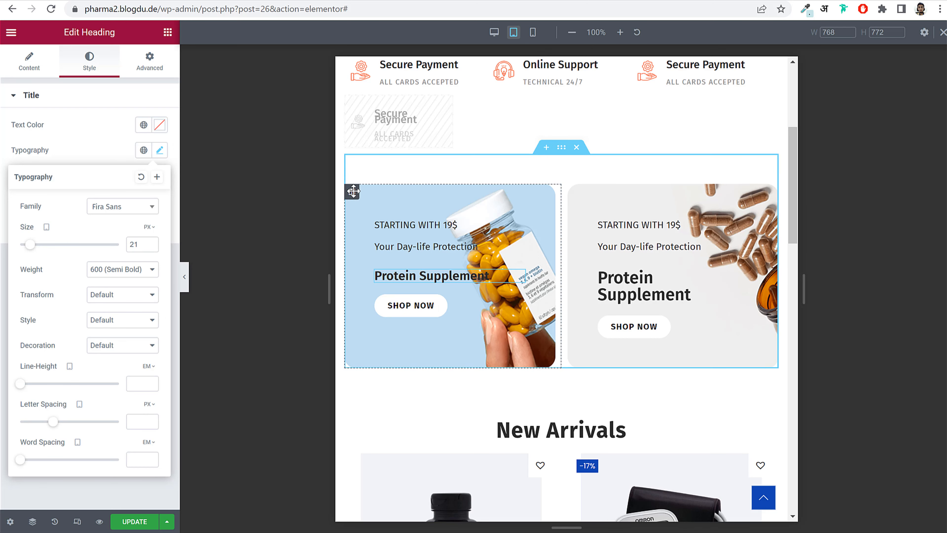
# - Give both Protein Supplement promo card columns 25 px padding
pyautogui.click(357, 193)
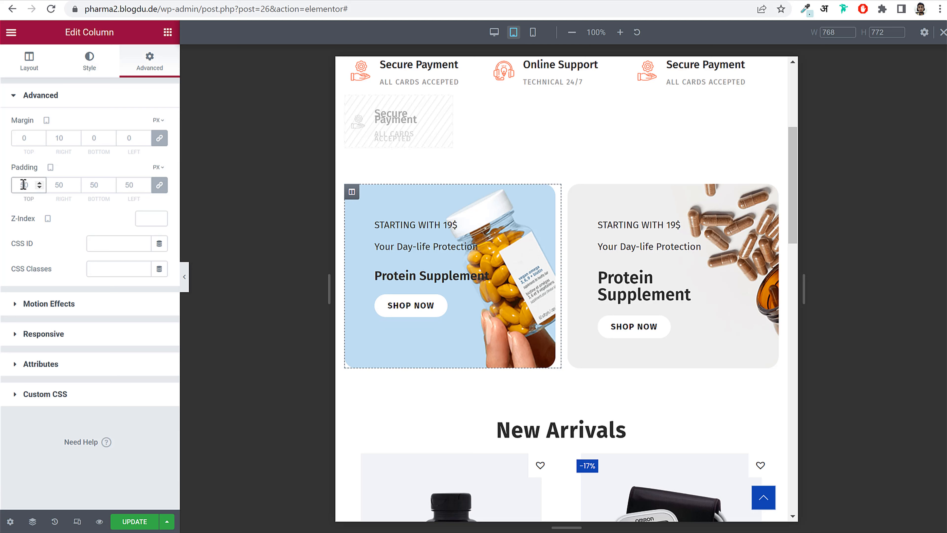
pyautogui.write('25')
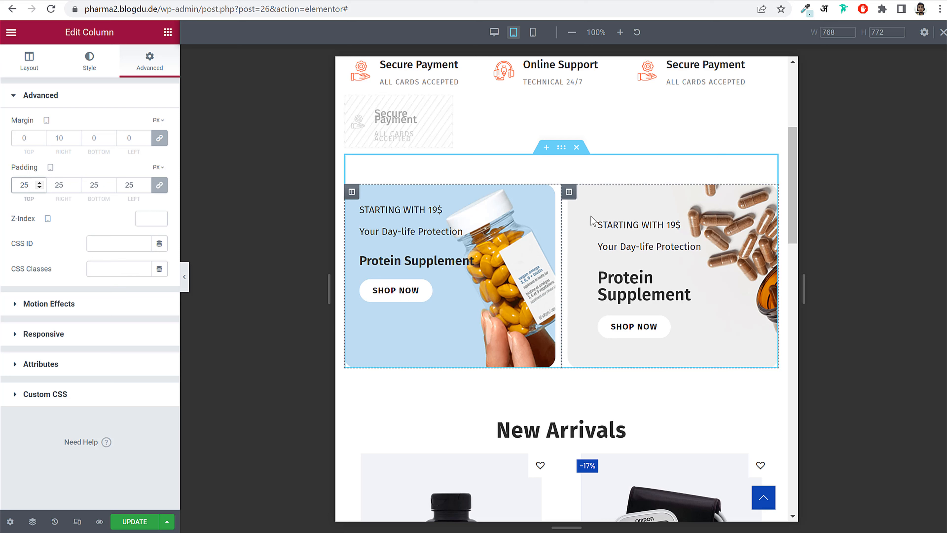
pyautogui.click(569, 192)
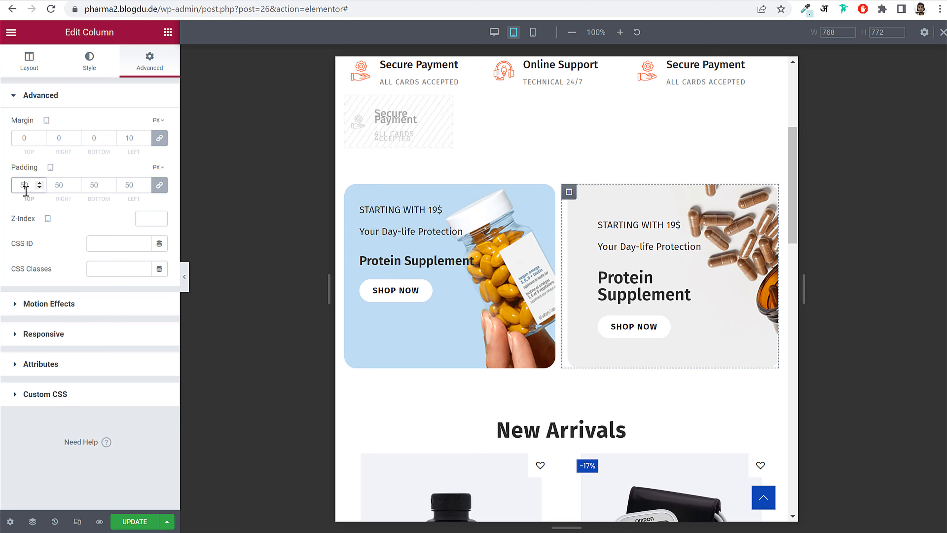
pyautogui.write('25')
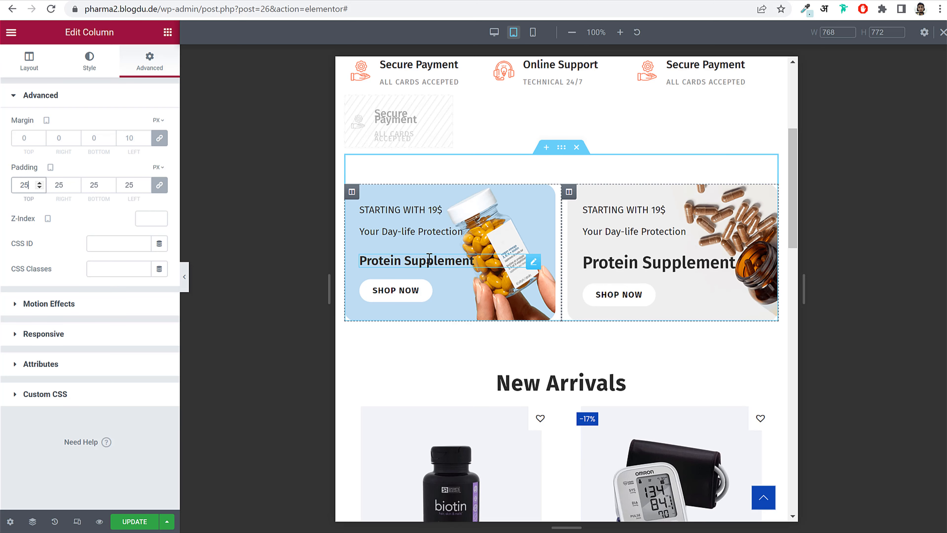
# - Copy the left Protein Supplement heading and paste its style onto the right heading
pyautogui.click(429, 259)
pyautogui.rightClick(429, 258)
pyautogui.click(466, 308)
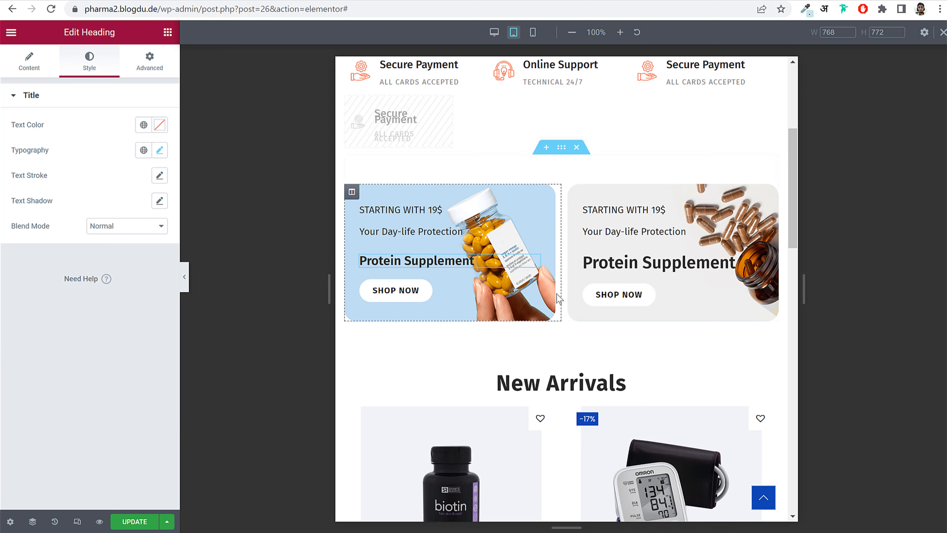
pyautogui.rightClick(630, 261)
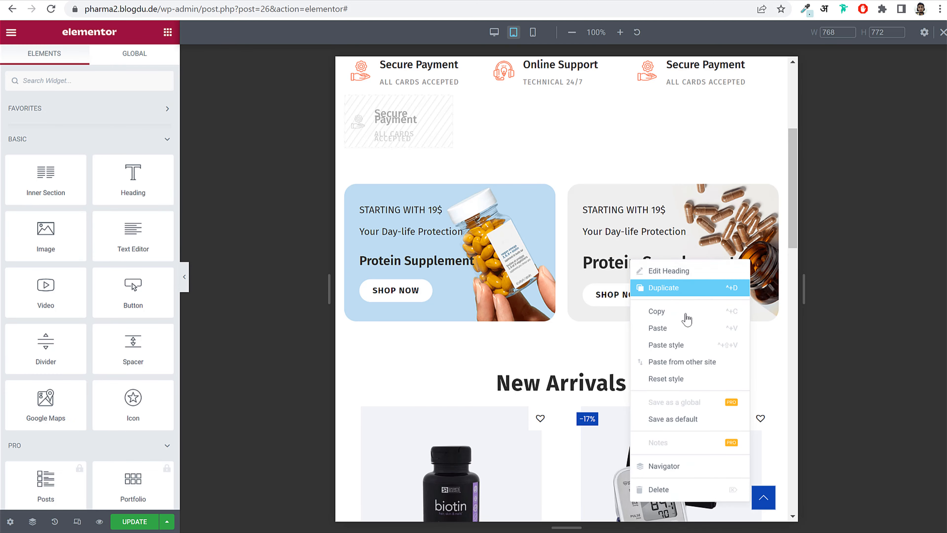
pyautogui.click(687, 345)
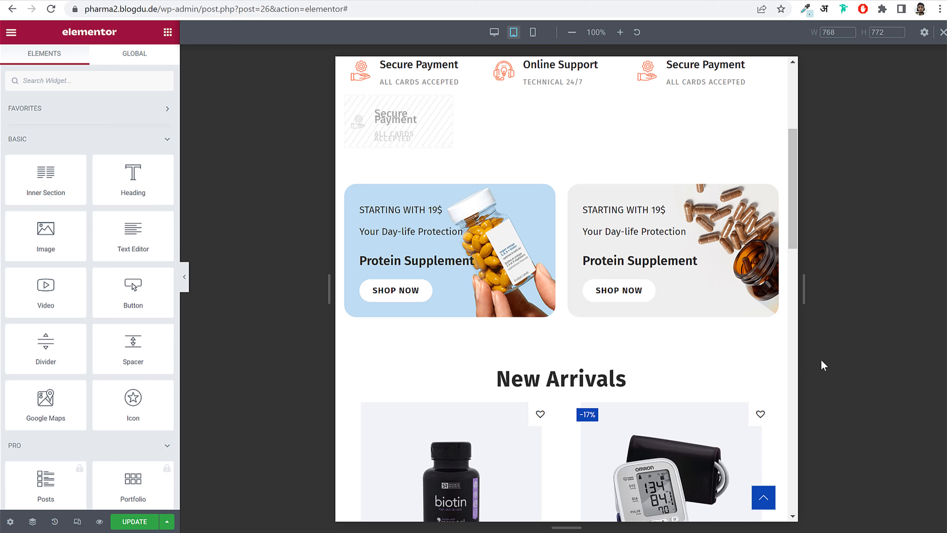
# - Collapse the Elementor sidebar and review the full-width tablet preview of the home page
pyautogui.scroll(-10, 782, 339)
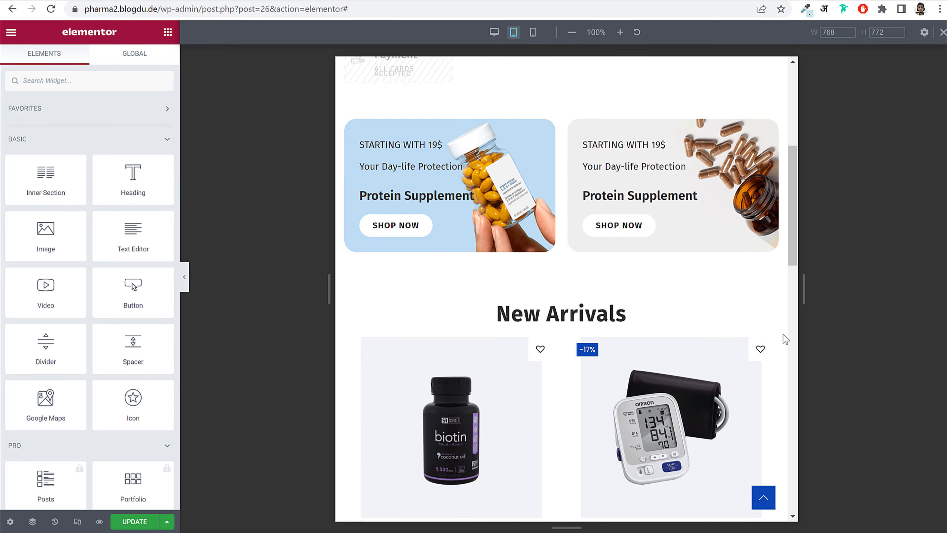
pyautogui.scroll(-10, 785, 339)
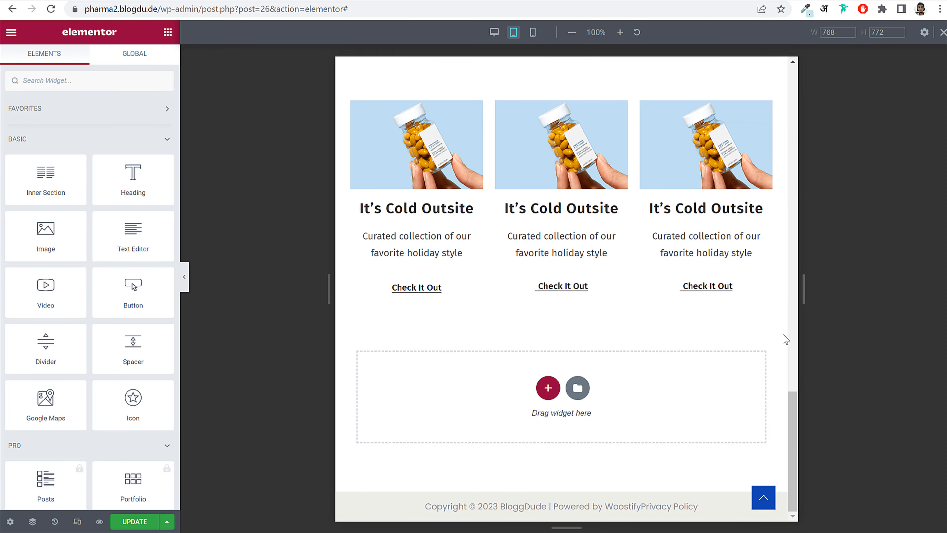
pyautogui.scroll(15, 783, 338)
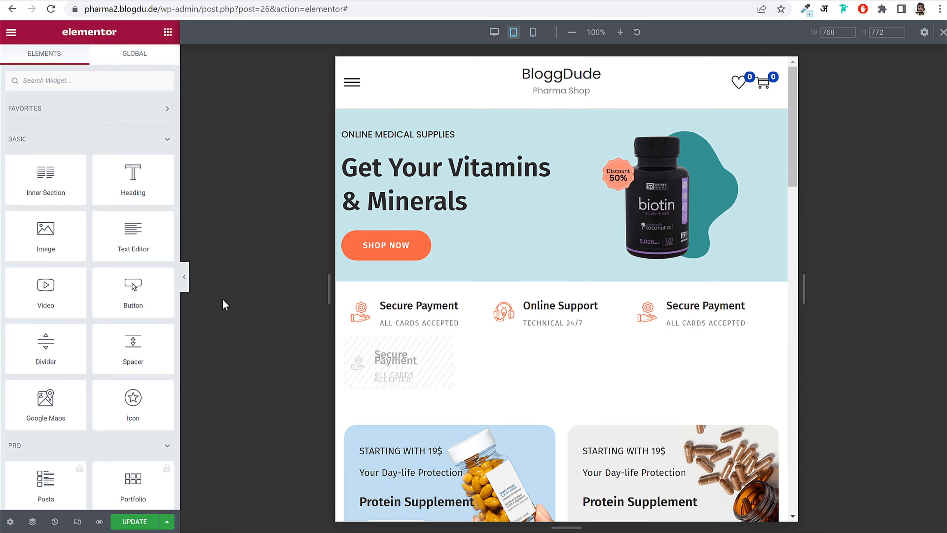
pyautogui.click(185, 278)
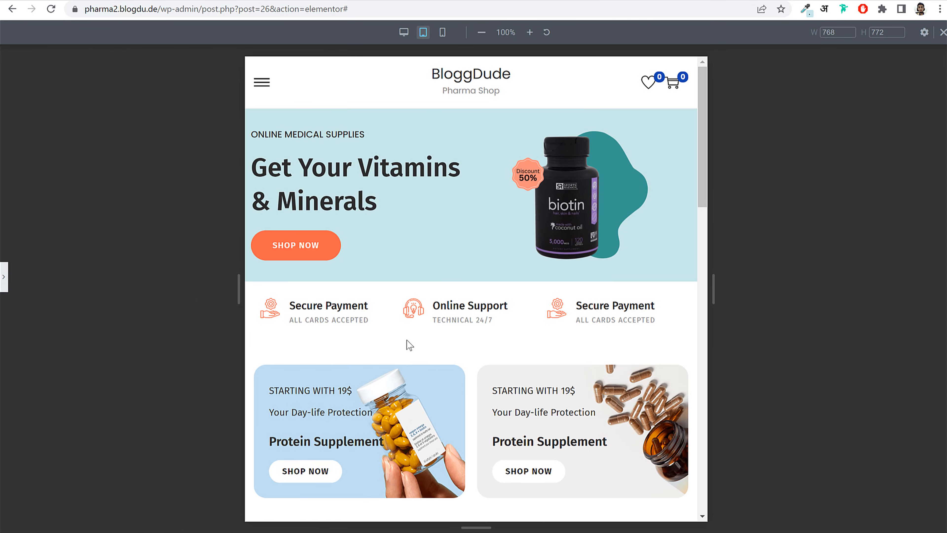
pyautogui.scroll(-10, 665, 343)
pyautogui.scroll(10, 665, 344)
# - Set the hero section's right and left padding to 25 px on tablet
pyautogui.click(4, 276)
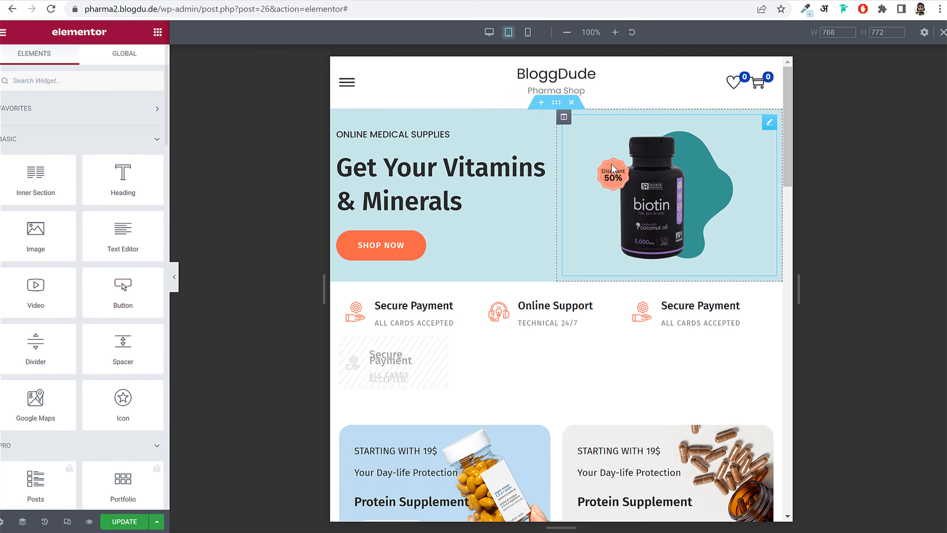
pyautogui.click(561, 109)
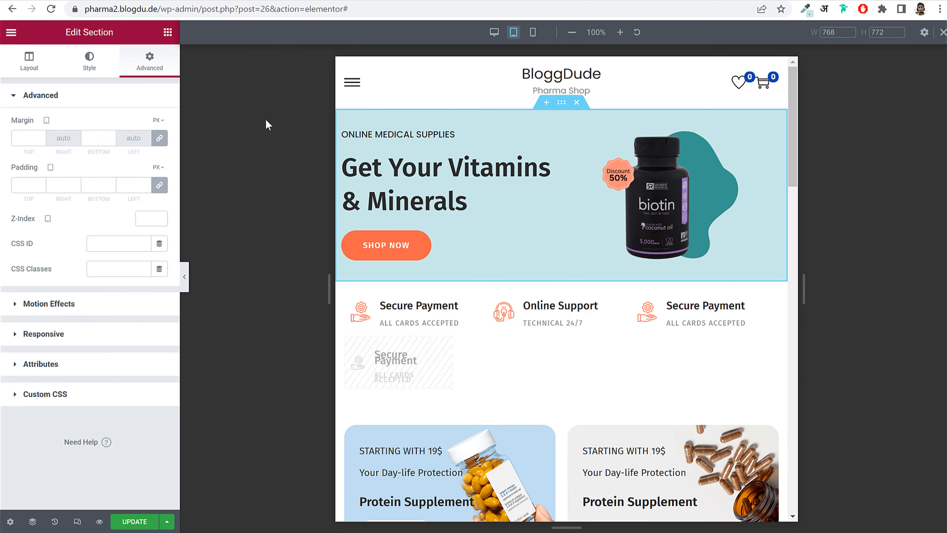
pyautogui.click(165, 190)
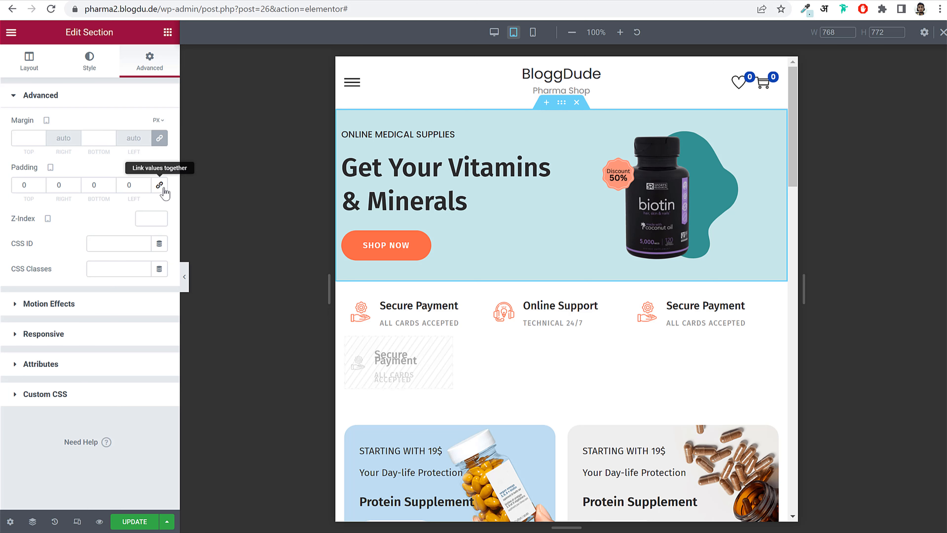
pyautogui.doubleClick(56, 185)
pyautogui.write('25')
pyautogui.doubleClick(117, 184)
pyautogui.write('2')
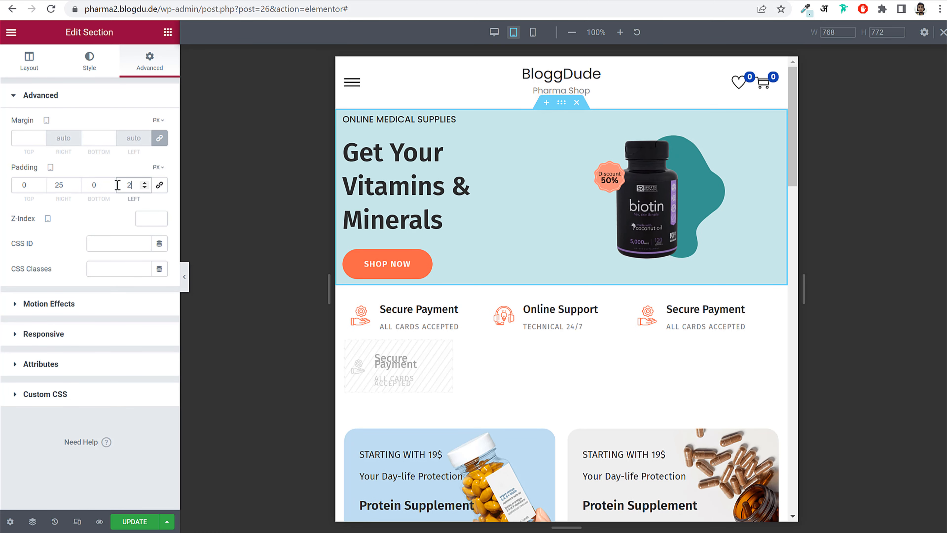
pyautogui.write('5')
# - Reduce the Get Your Vitamins heading font size to 38 px
pyautogui.click(482, 218)
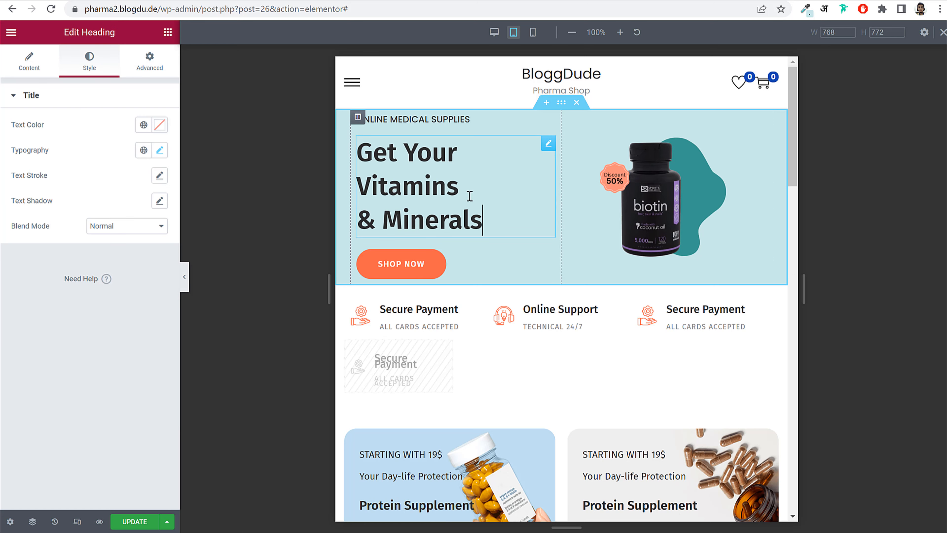
pyautogui.click(161, 151)
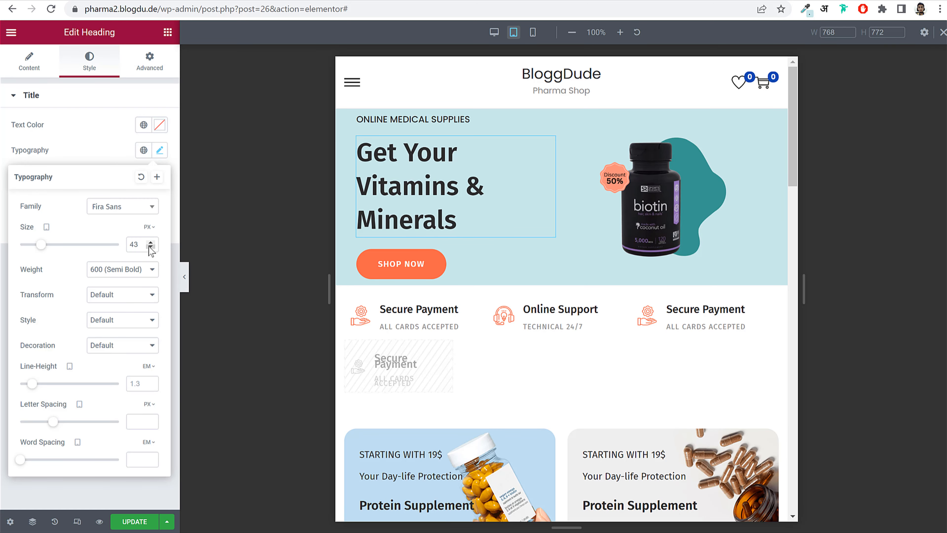
pyautogui.click(151, 247)
pyautogui.click(151, 247)
pyautogui.click(151, 247)
pyautogui.click(150, 247)
pyautogui.click(151, 247)
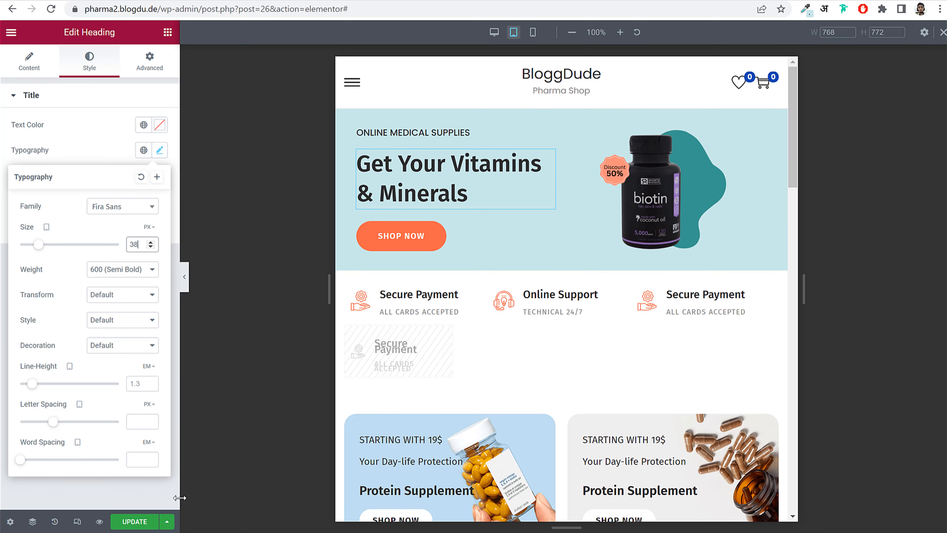
# - Update the home page and switch the preview back to desktop width
pyautogui.click(135, 521)
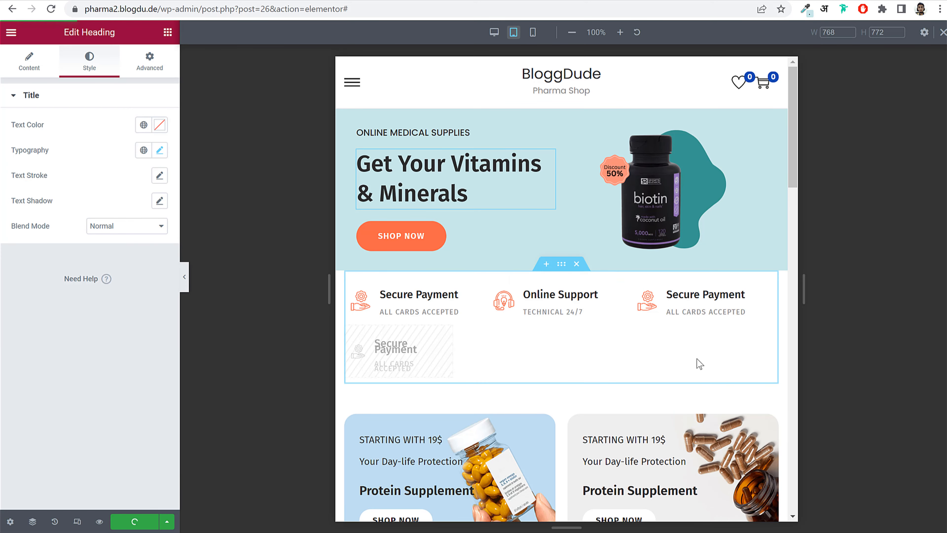
pyautogui.scroll(-10, 696, 367)
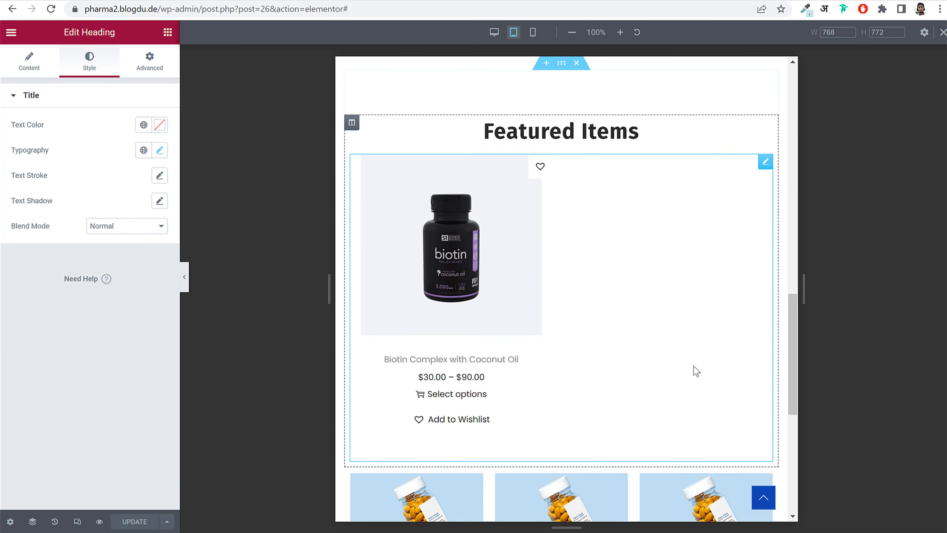
pyautogui.scroll(10, 696, 371)
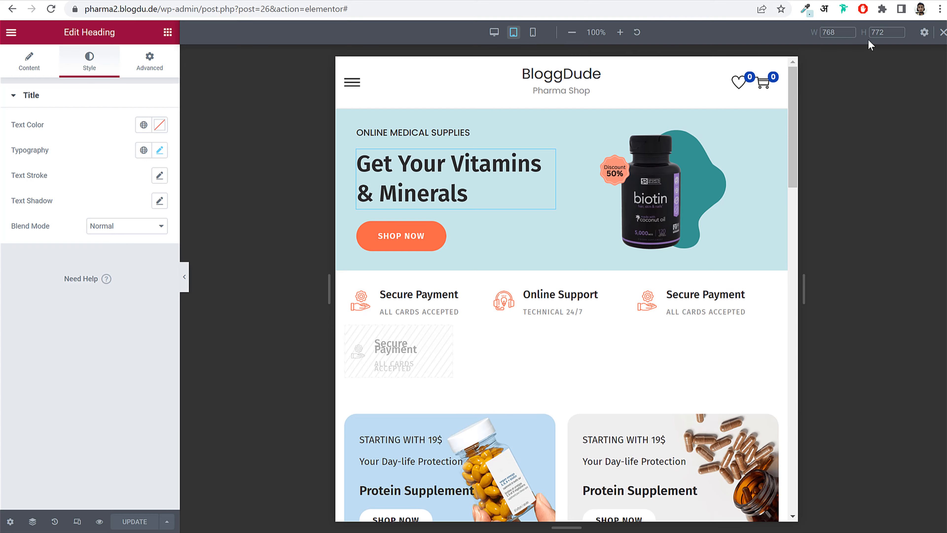
pyautogui.click(942, 32)
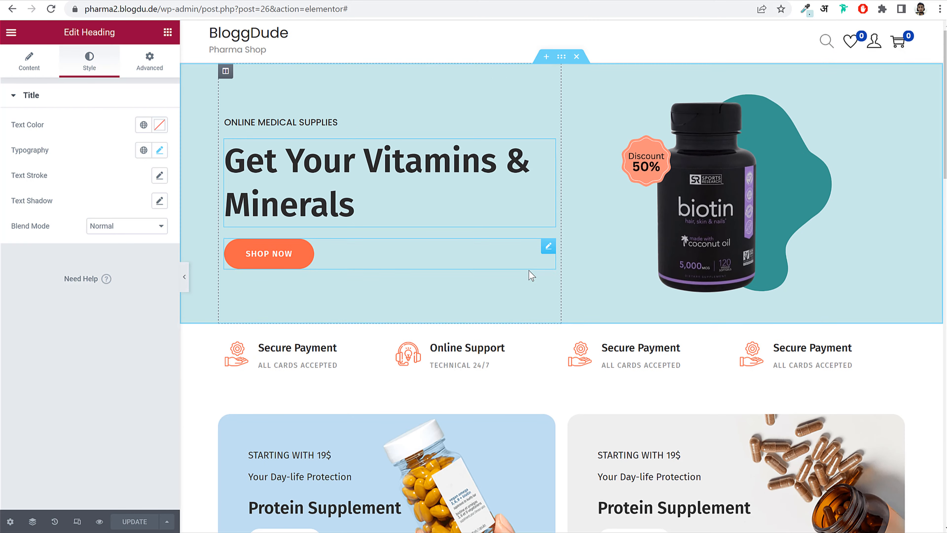
pyautogui.scroll(-15, 531, 276)
pyautogui.scroll(10, 531, 287)
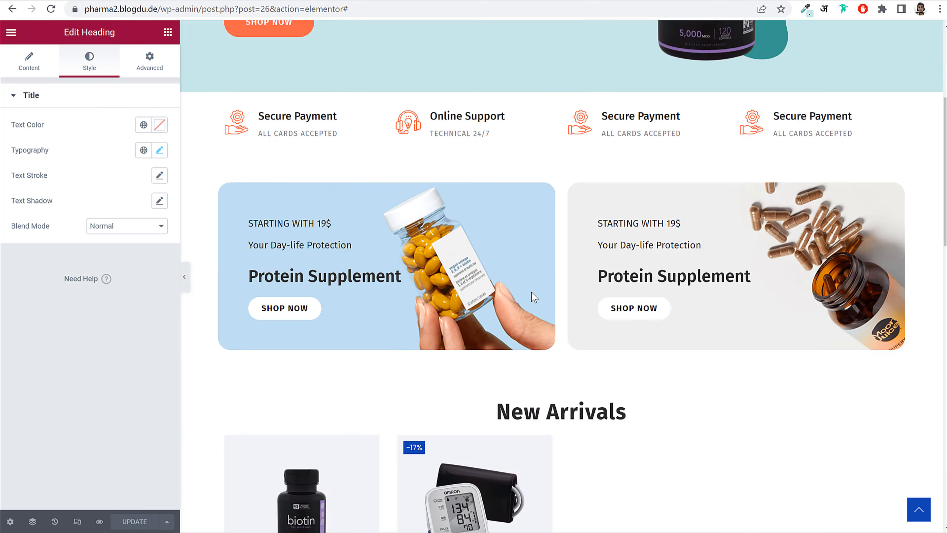
pyautogui.scroll(5, 533, 295)
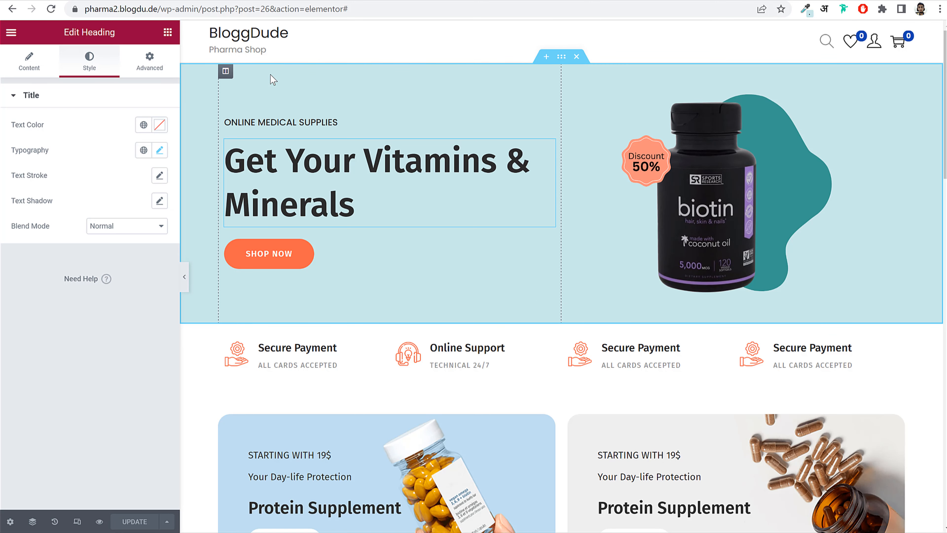
# - Leave the Elementor editor for the WordPress Dashboard at /wp-admin/
pyautogui.moveTo(202, 9); pyautogui.dragTo(624, 37)
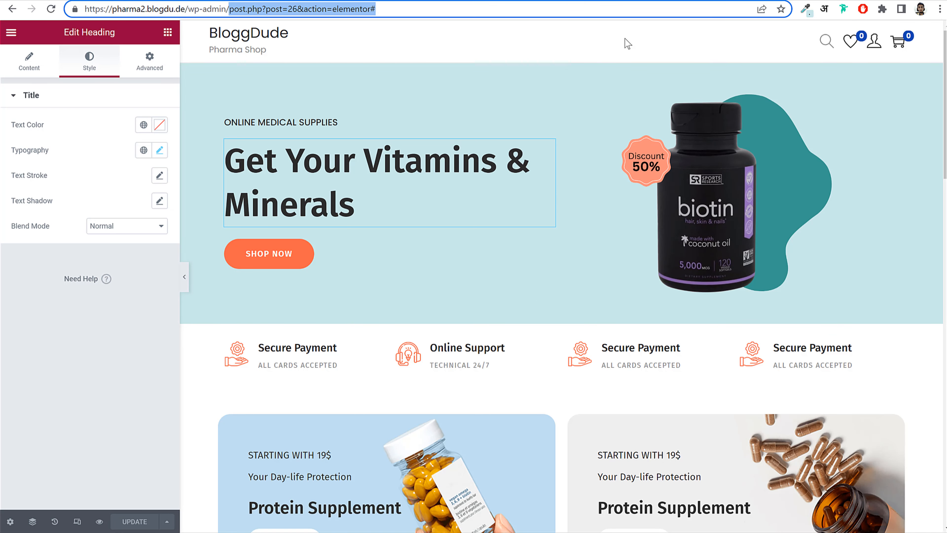
pyautogui.press('BackSpace')
pyautogui.press('Return')
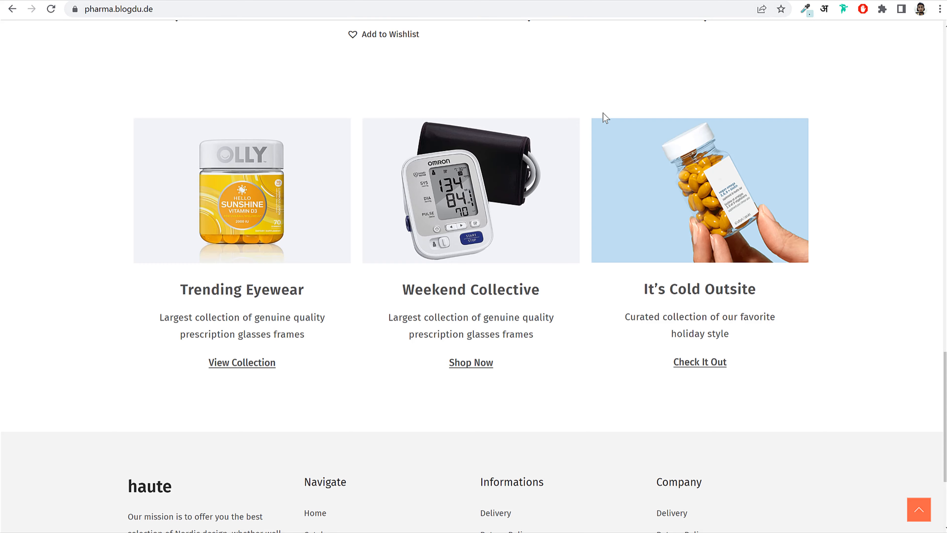
# - Start a new page titled 'Track Order' and switch to the WooCommerce shortcodes docs
pyautogui.scroll(15, 603, 112)
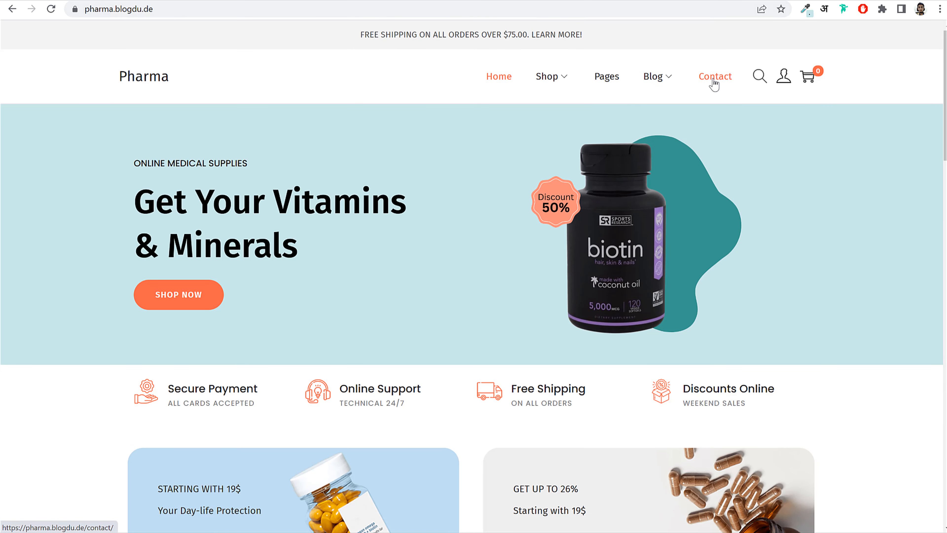
pyautogui.moveTo(669, 84)
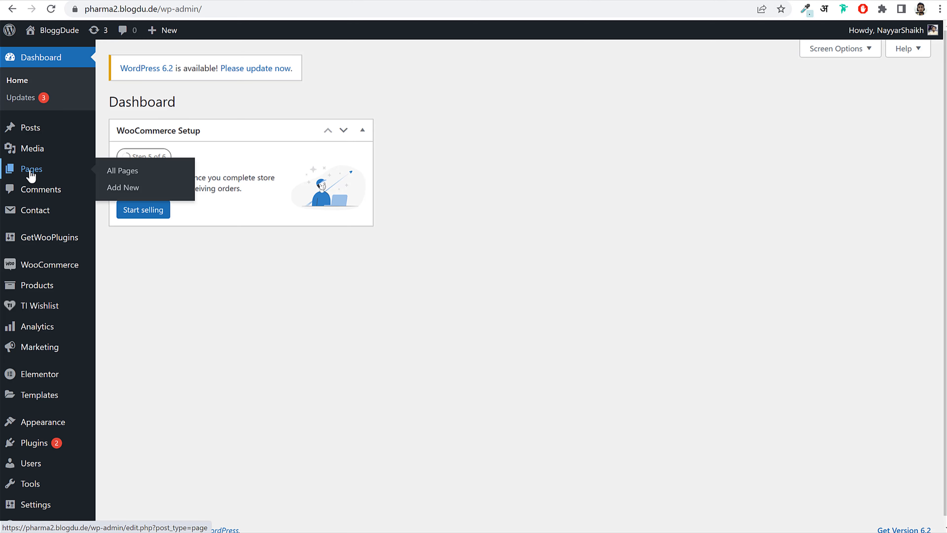
pyautogui.click(32, 174)
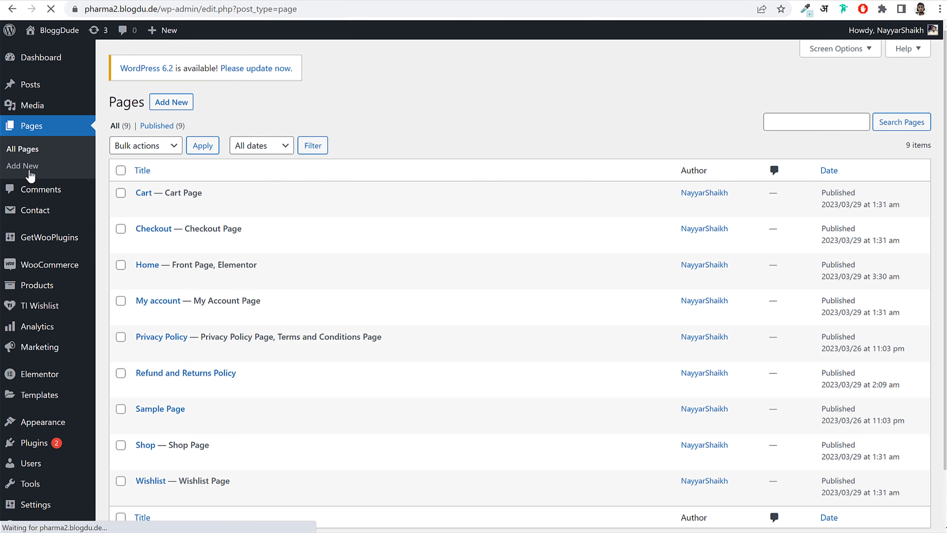
pyautogui.click(183, 104)
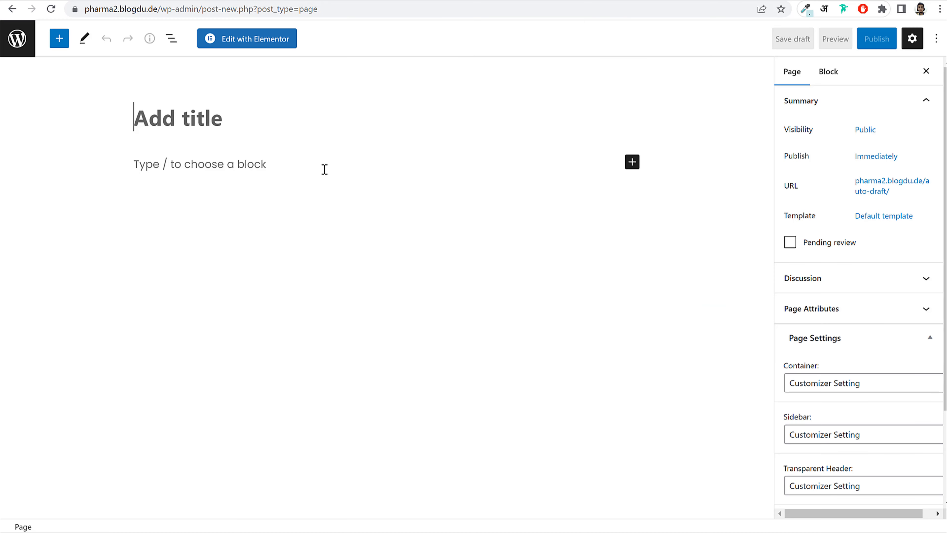
pyautogui.write('Track Order')
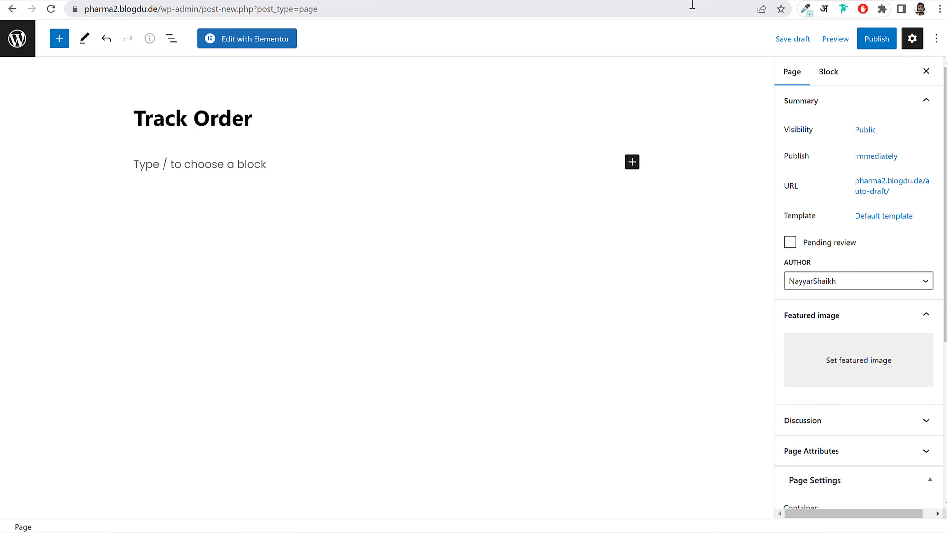
pyautogui.click(751, 0)
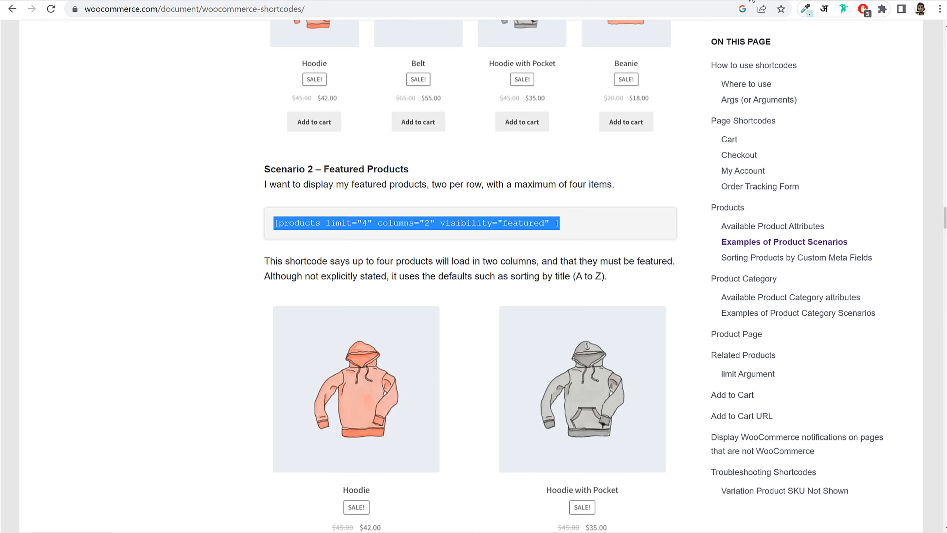
# - Scroll the shortcodes documentation to the Order Tracking Form section
pyautogui.click(662, 194)
pyautogui.scroll(10, 661, 194)
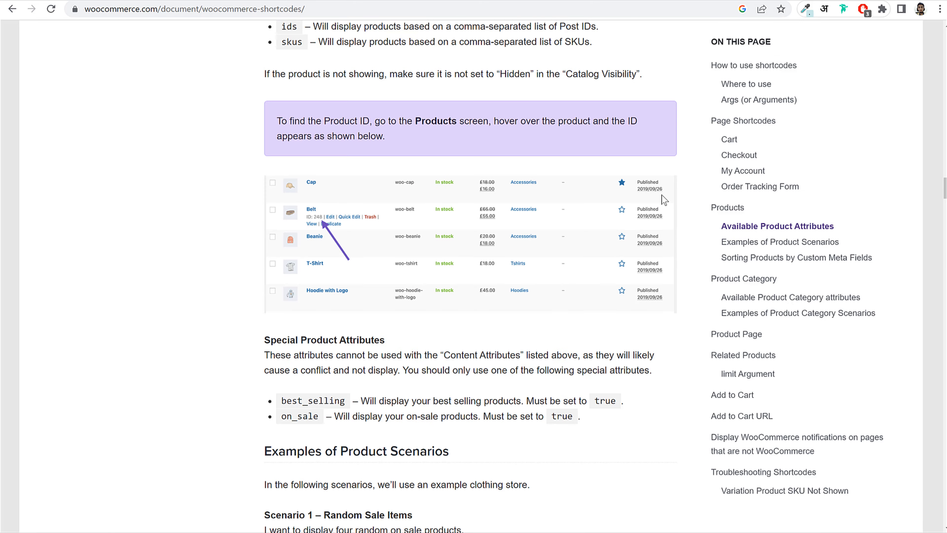
pyautogui.scroll(20, 662, 200)
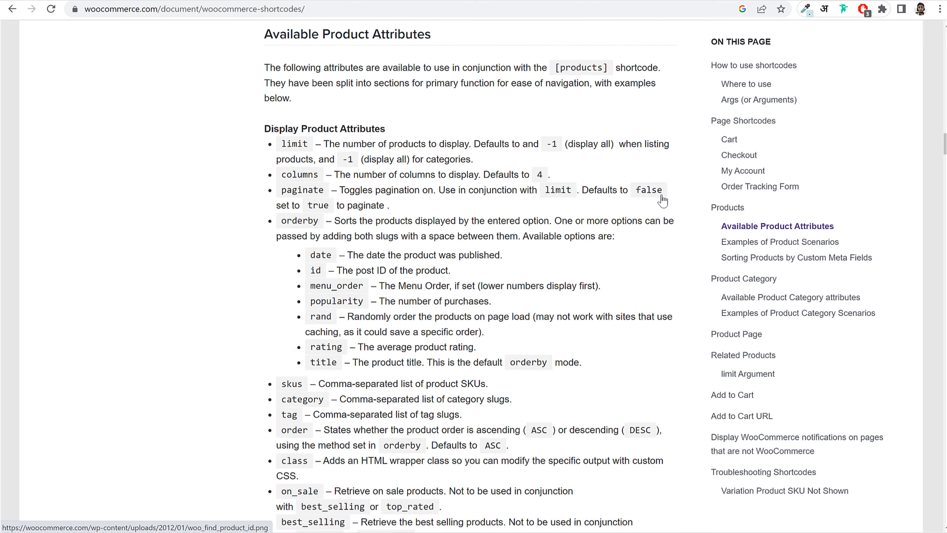
pyautogui.scroll(3, 662, 197)
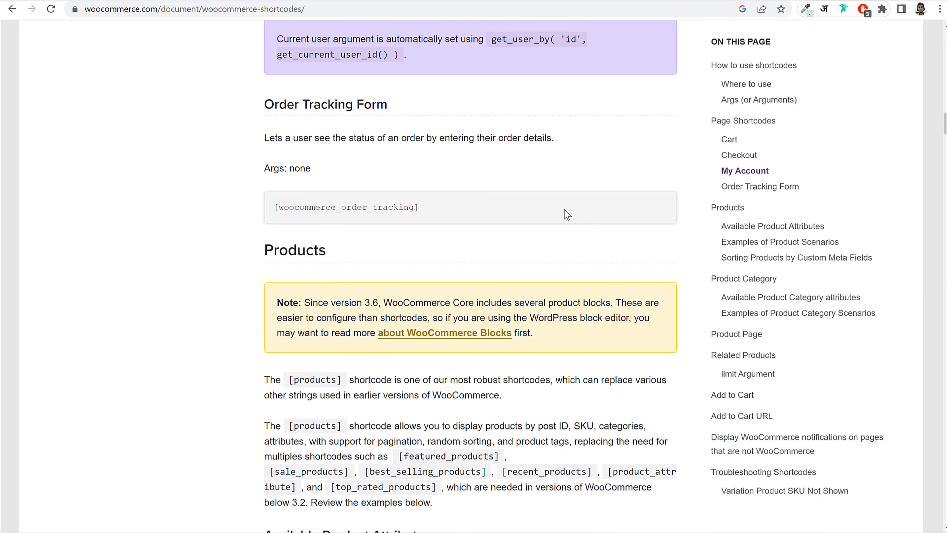
pyautogui.scroll(5, 566, 212)
pyautogui.scroll(9, 565, 209)
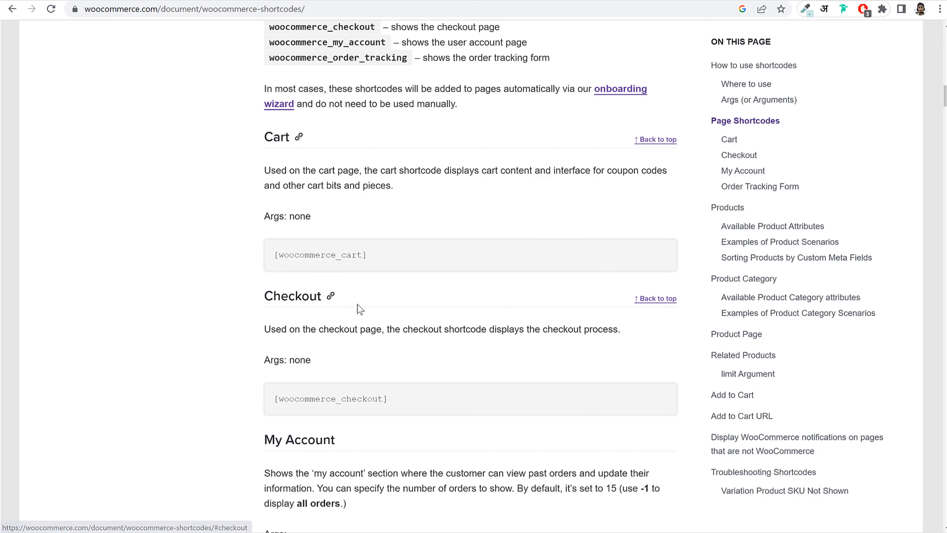
pyautogui.scroll(-4, 367, 306)
pyautogui.scroll(-8, 374, 302)
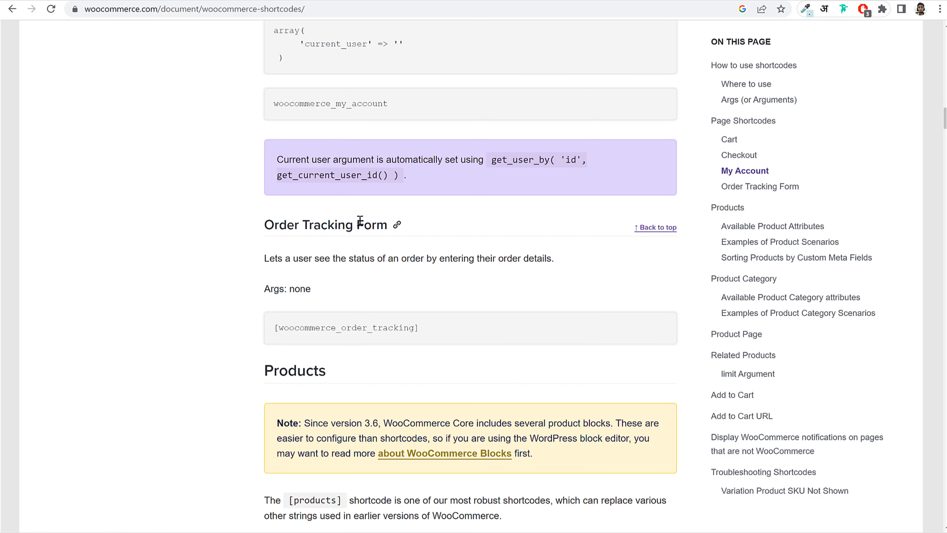
# - Copy the [woocommerce_order_tracking] shortcode line
pyautogui.tripleClick(359, 224)
pyautogui.tripleClick(277, 297)
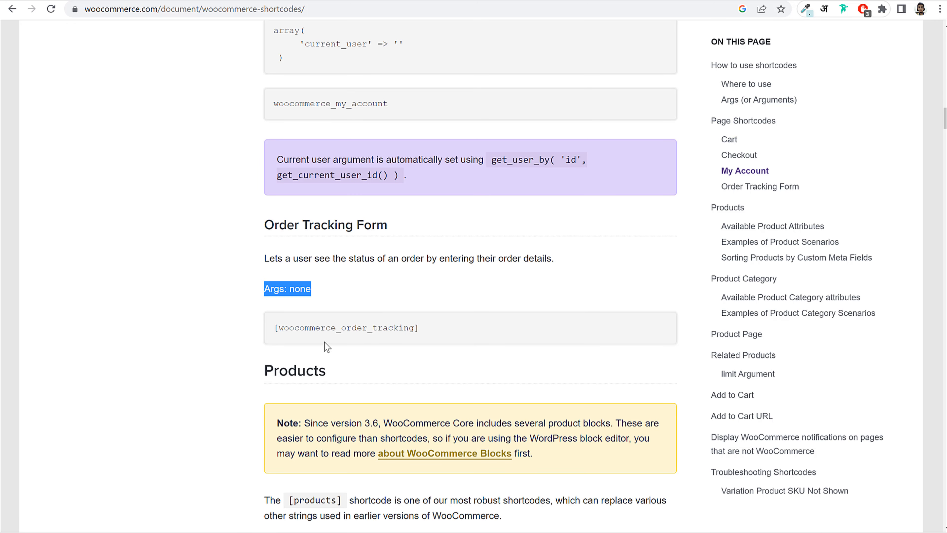
pyautogui.tripleClick(328, 328)
pyautogui.rightClick(340, 328)
pyautogui.click(368, 337)
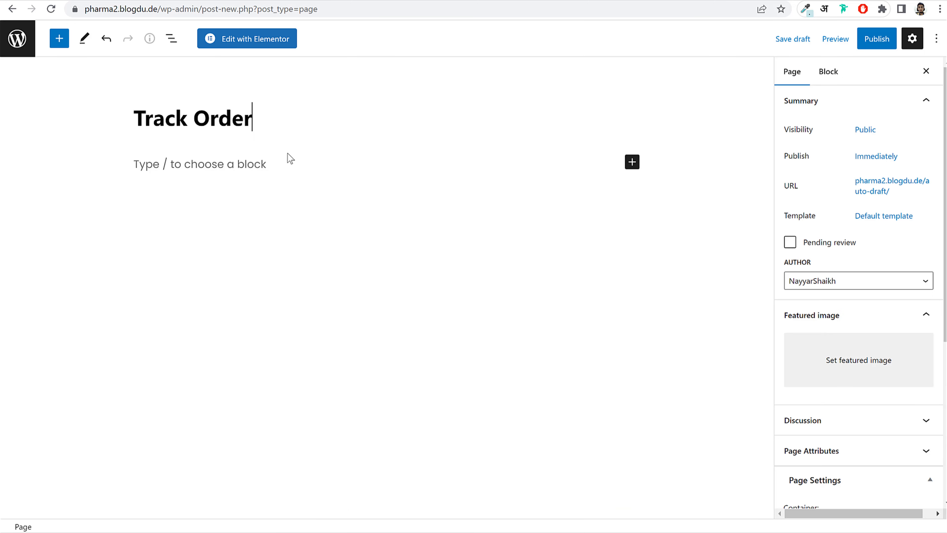
# - Add a Shortcode block containing [woocommerce_order_tracking] and publish the Track Order page
pyautogui.click(631, 162)
pyautogui.write('sho')
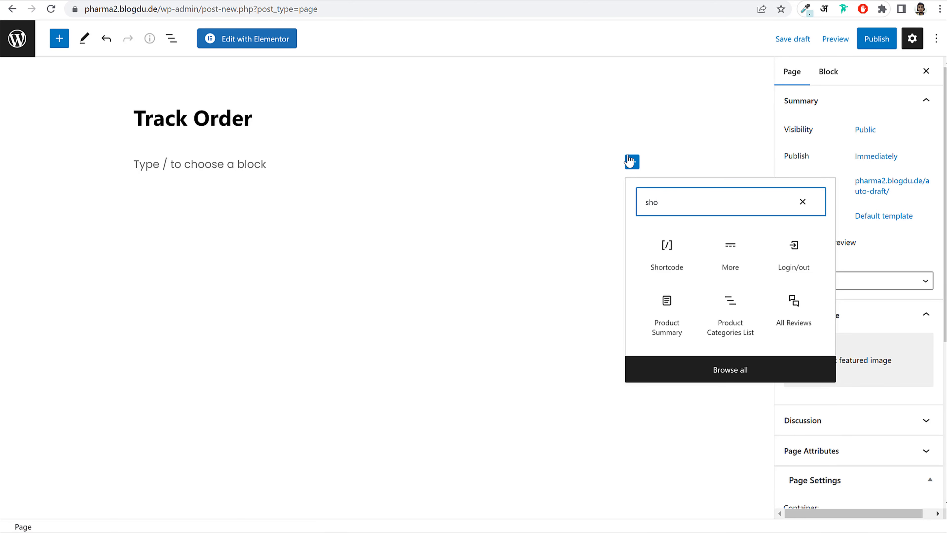
pyautogui.click(683, 250)
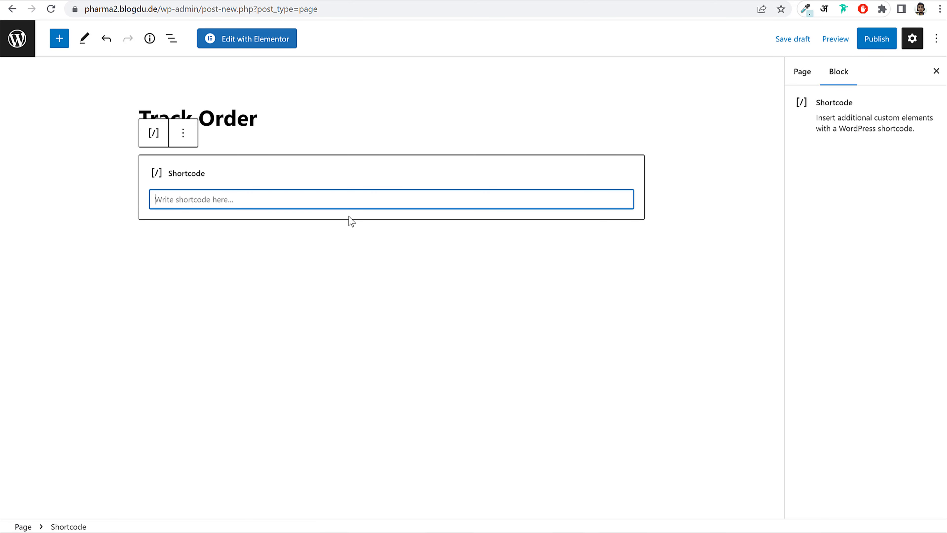
pyautogui.hotkey('ctrl', 'v')
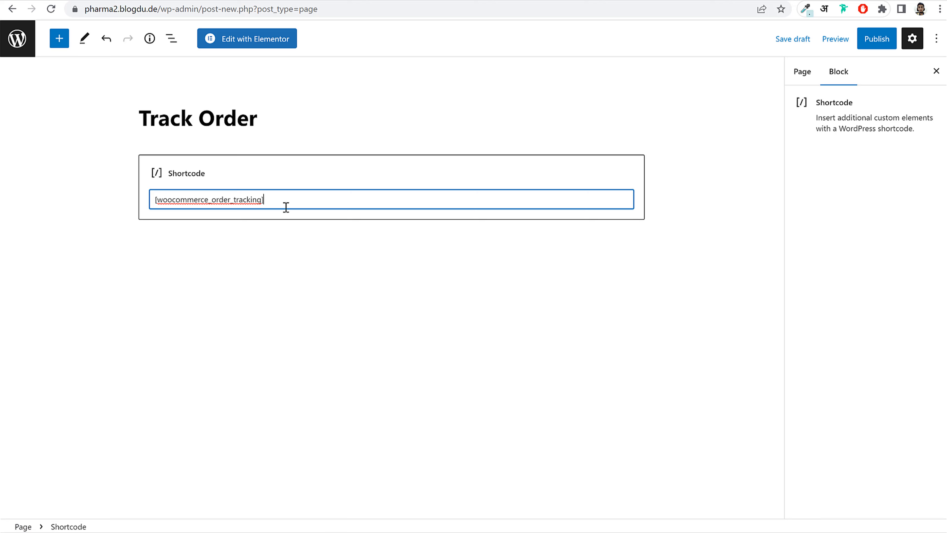
pyautogui.click(878, 41)
pyautogui.click(830, 39)
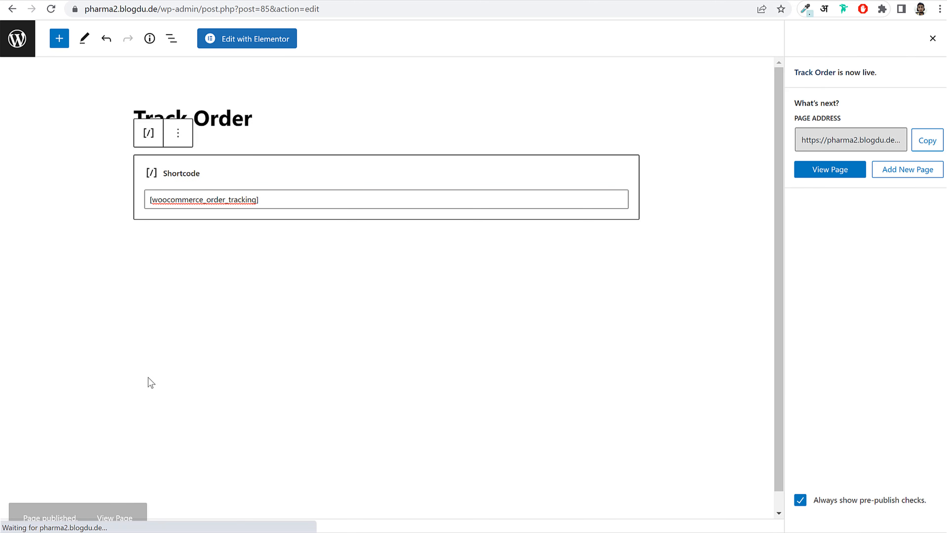
# - Open the live Track Order page and try its Order ID and Billing email fields
pyautogui.rightClick(117, 500)
pyautogui.click(185, 386)
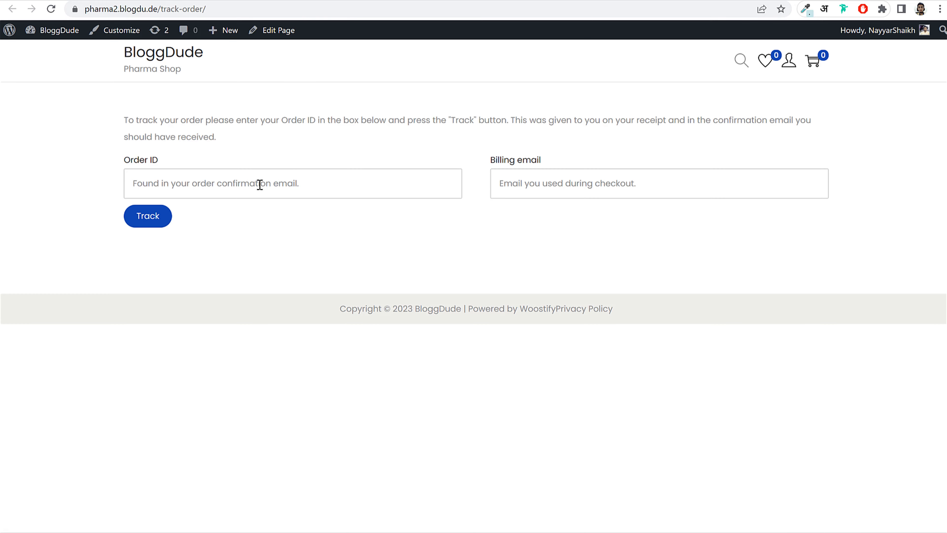
pyautogui.click(260, 184)
pyautogui.moveTo(121, 160); pyautogui.dragTo(187, 160)
pyautogui.click(141, 162)
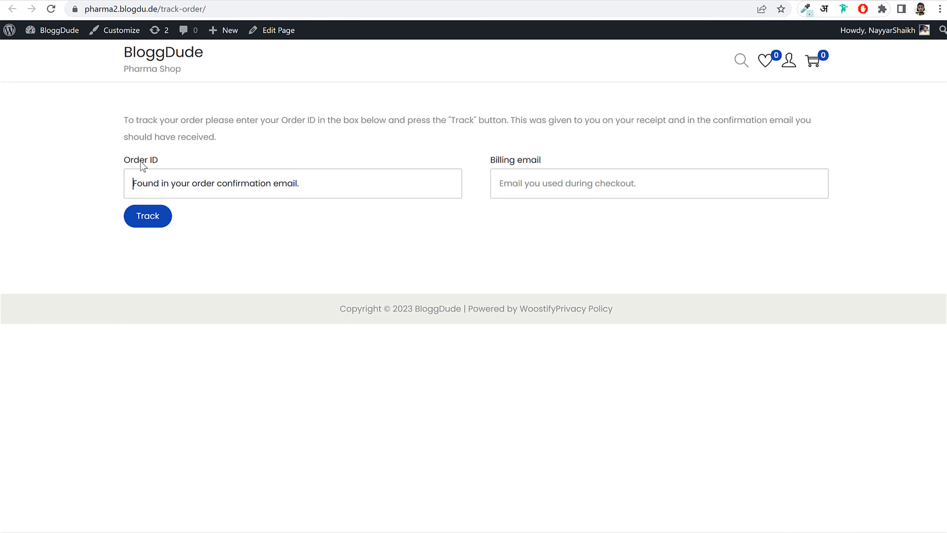
pyautogui.click(546, 192)
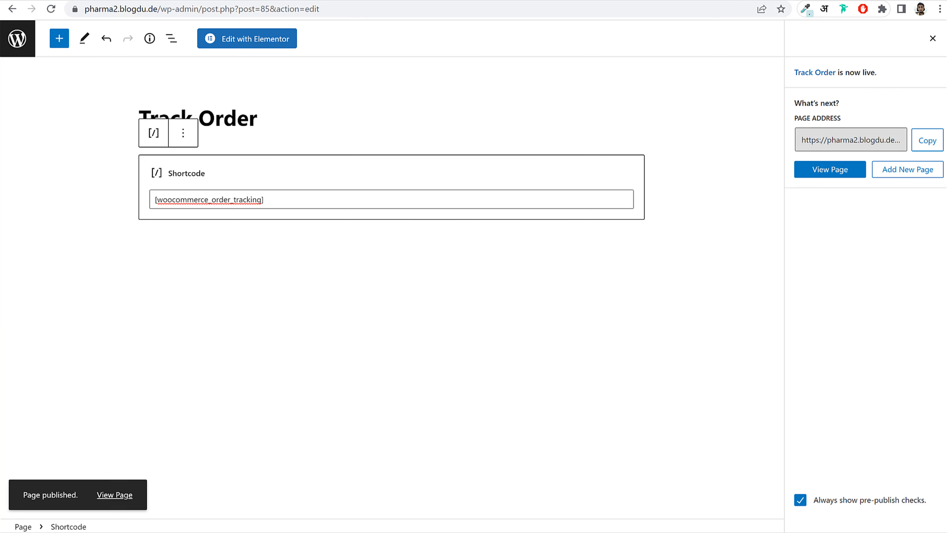
pyautogui.click(15, 40)
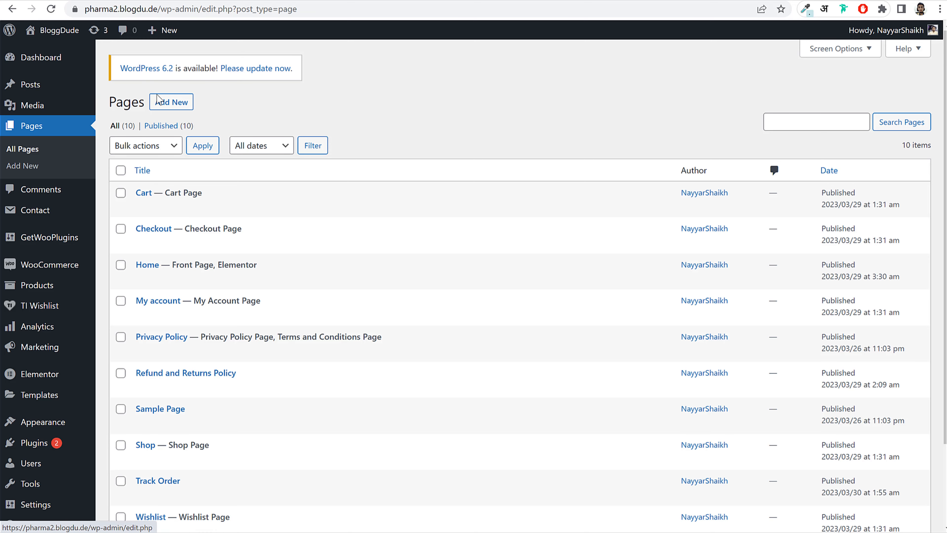
# - Create and publish a new page titled 'Blog'
pyautogui.click(181, 109)
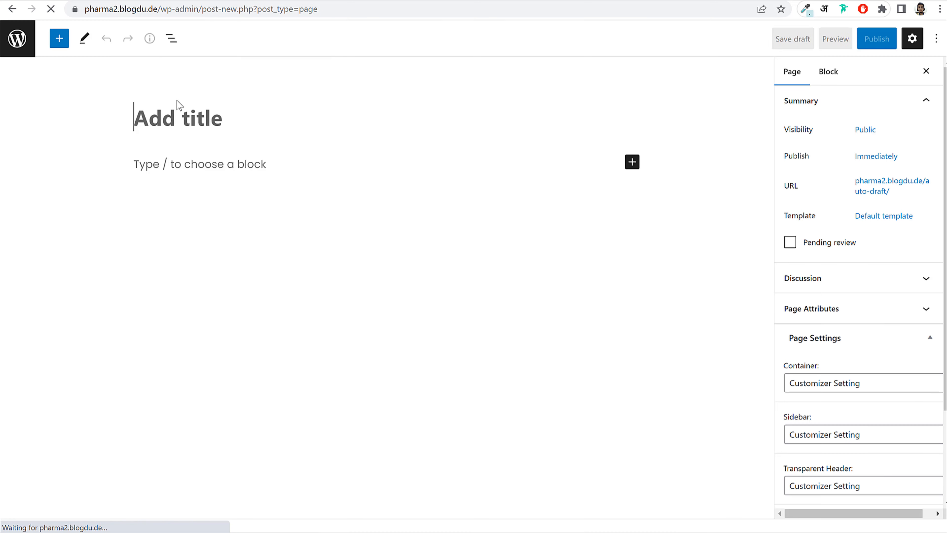
pyautogui.write('Blog')
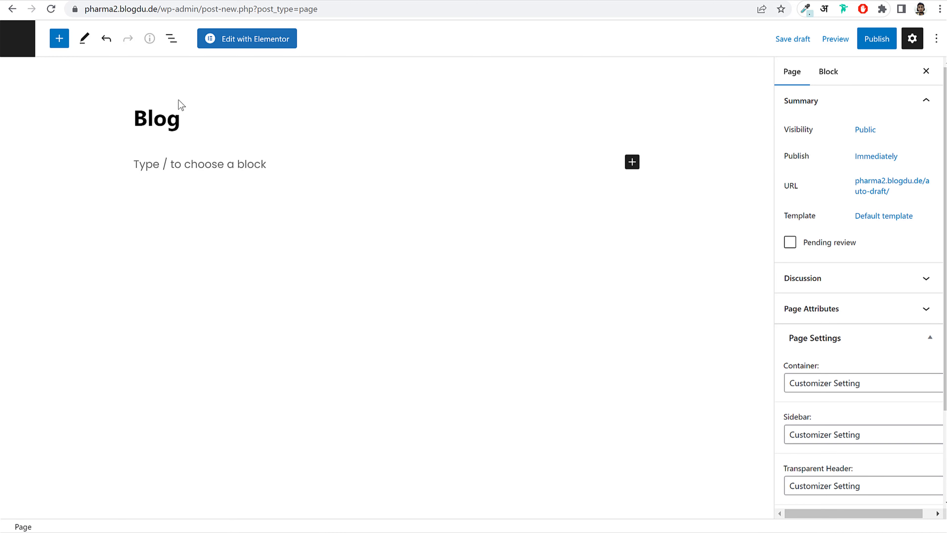
pyautogui.click(863, 38)
pyautogui.click(849, 41)
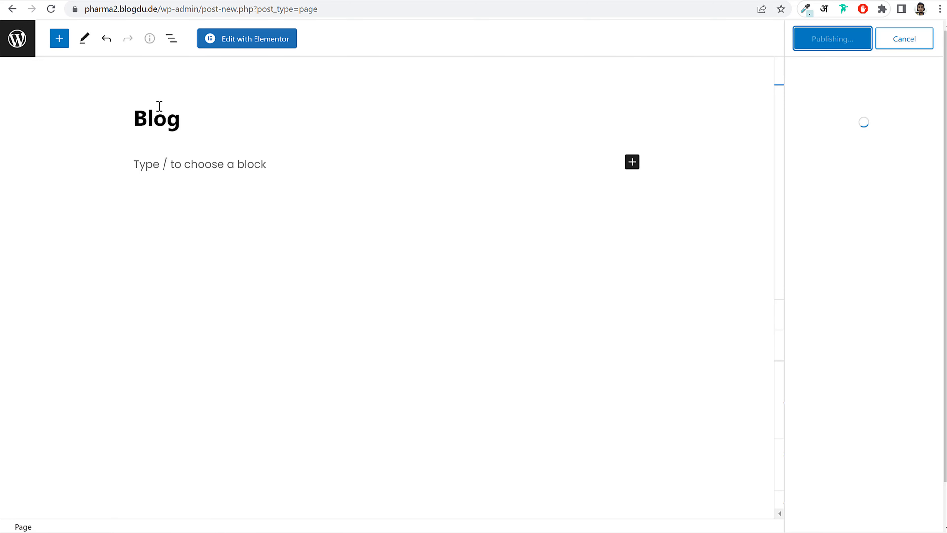
pyautogui.click(26, 47)
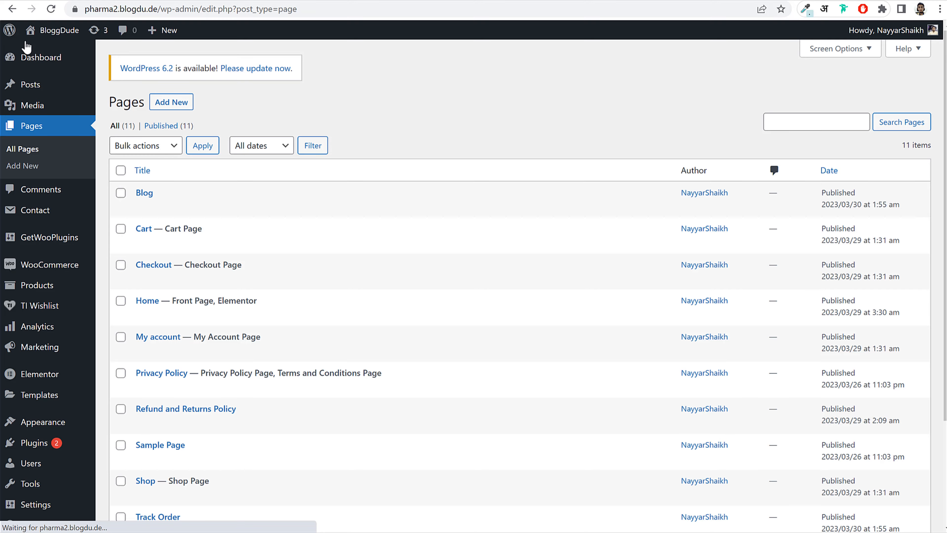
# - Set Blog as the Posts page in Reading settings and save the changes
pyautogui.scroll(-4, 250, 276)
pyautogui.moveTo(41, 502)
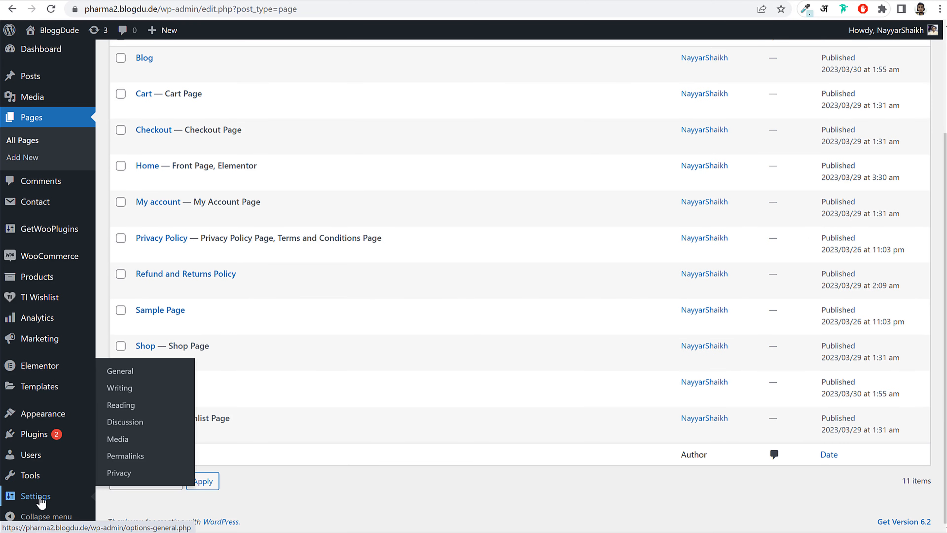
pyautogui.click(138, 407)
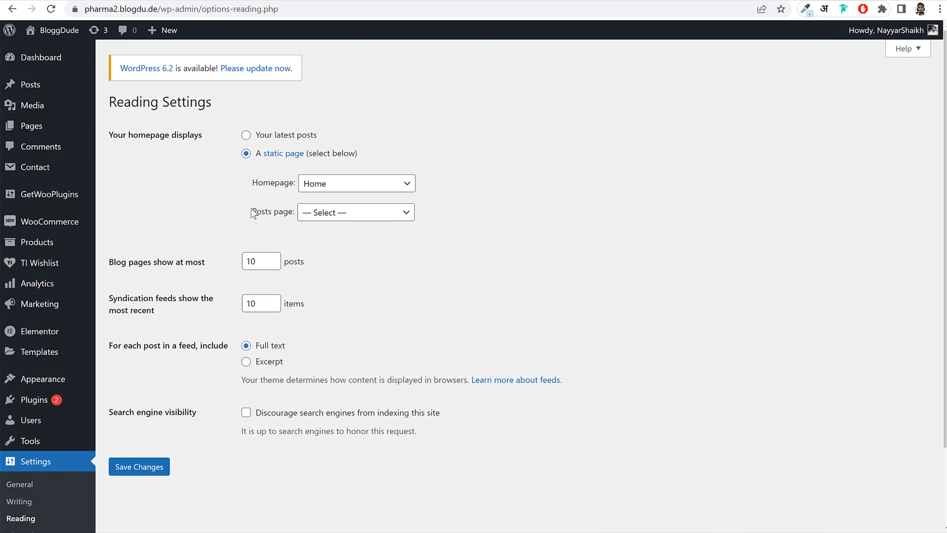
pyautogui.moveTo(253, 212); pyautogui.dragTo(288, 216)
pyautogui.click(328, 215)
pyautogui.click(337, 239)
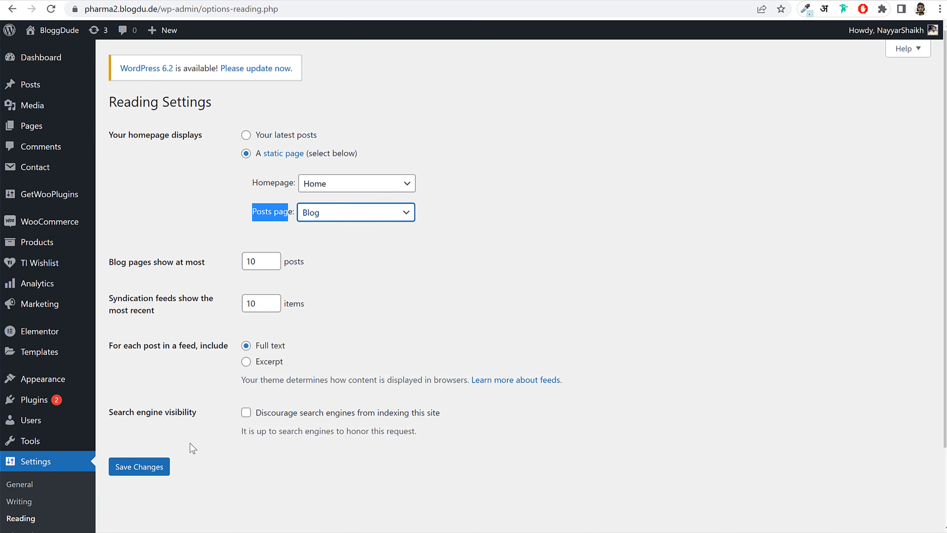
pyautogui.click(152, 467)
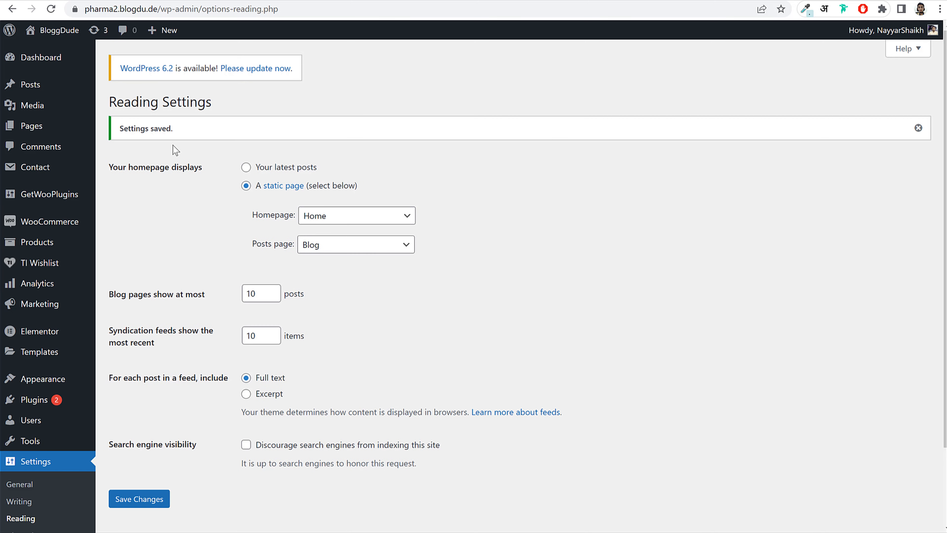
pyautogui.click(30, 126)
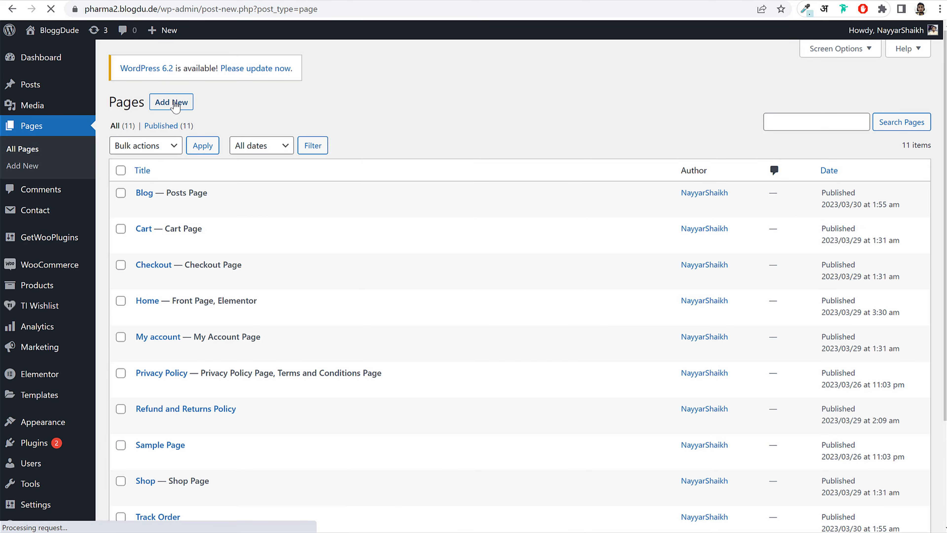
# - Title the new page 'Contact', publish it, and open it in Elementor
pyautogui.write('Contact')
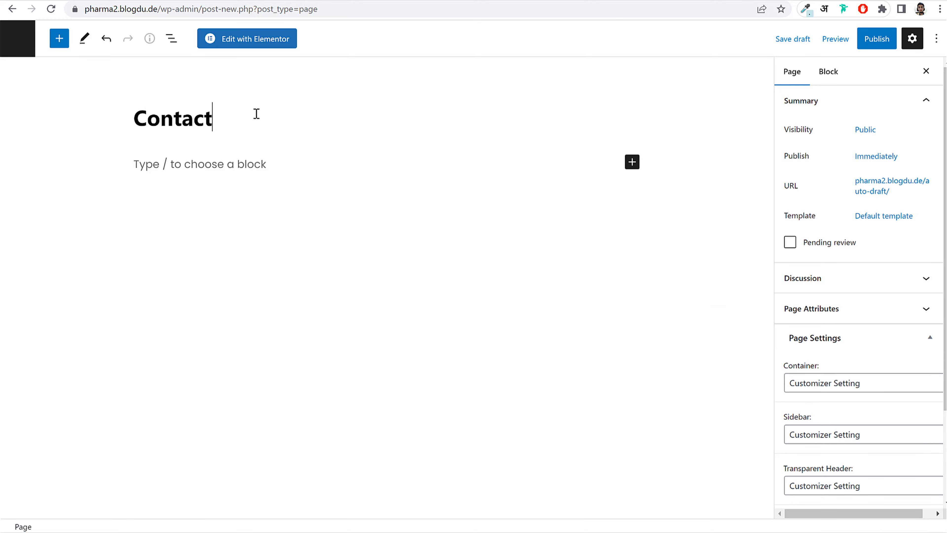
pyautogui.click(866, 44)
pyautogui.click(816, 46)
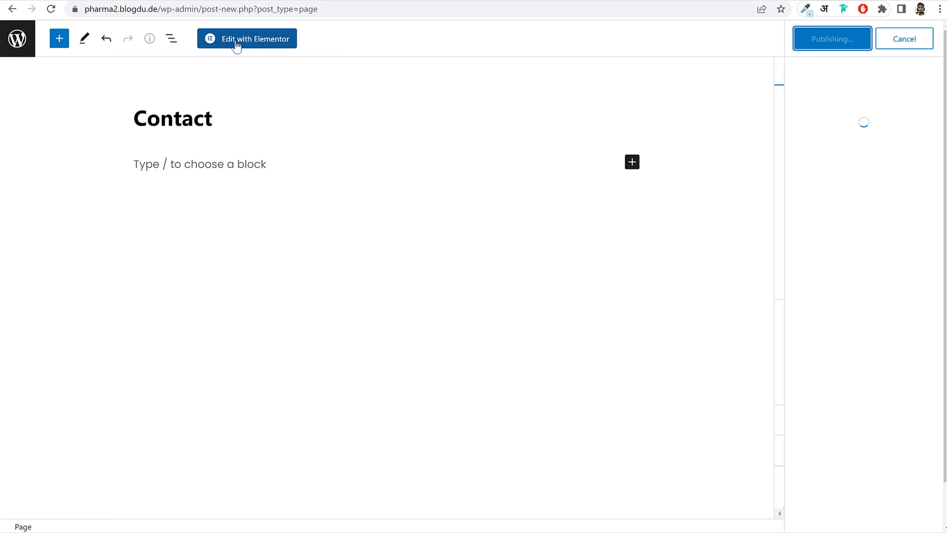
pyautogui.click(253, 40)
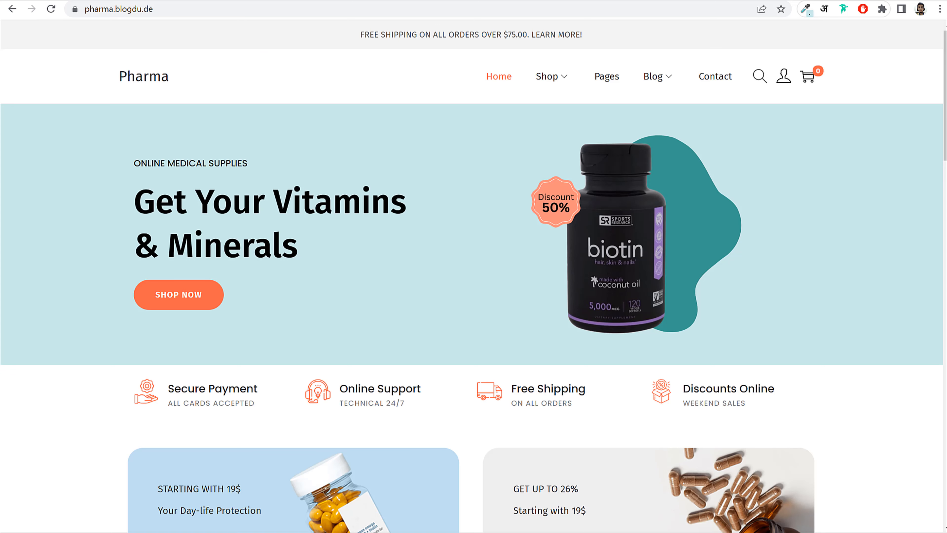
# - Look through the demo site's Contact page layout for reference
pyautogui.click(722, 80)
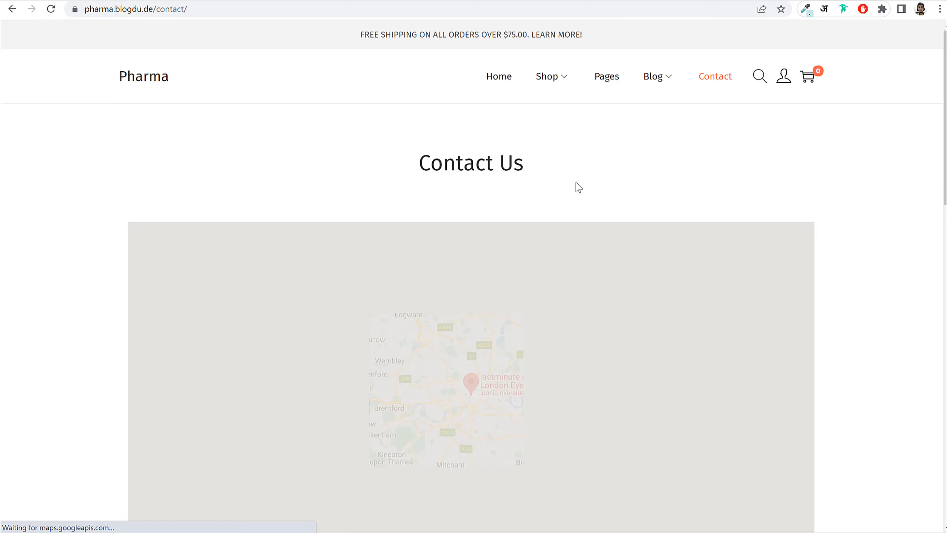
pyautogui.scroll(-3, 575, 186)
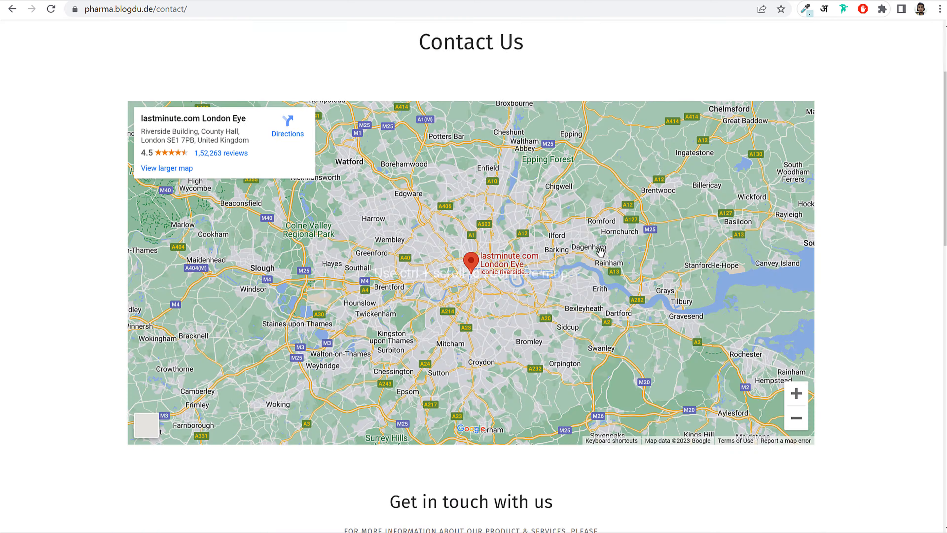
pyautogui.scroll(-10, 600, 253)
pyautogui.scroll(-5, 532, 271)
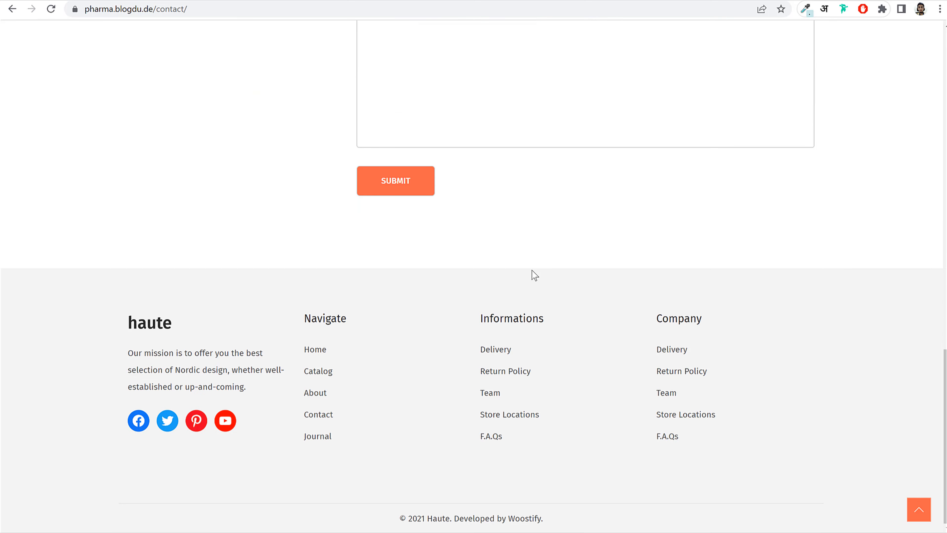
pyautogui.scroll(15, 534, 273)
pyautogui.scroll(-5, 516, 206)
pyautogui.scroll(-5, 515, 205)
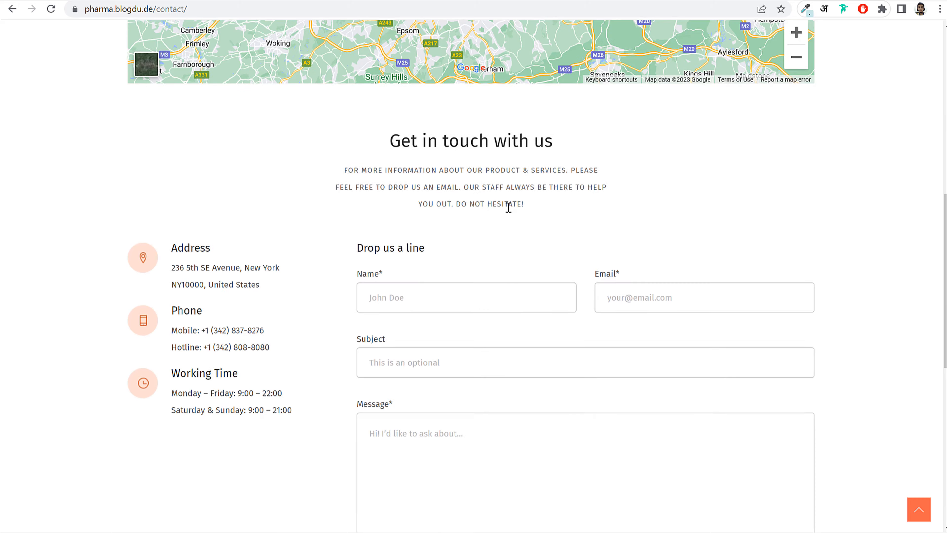
pyautogui.scroll(-9, 546, 263)
pyautogui.scroll(20, 537, 291)
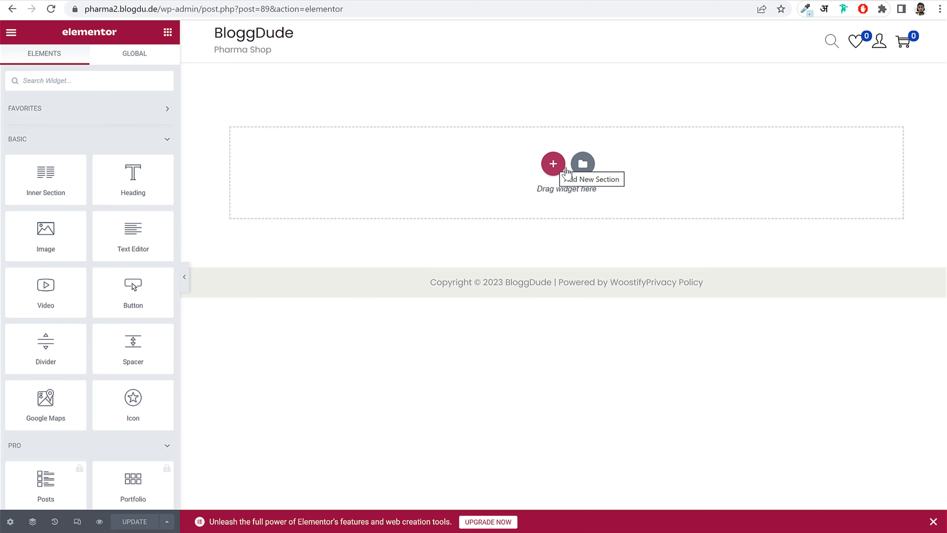
pyautogui.click(588, 171)
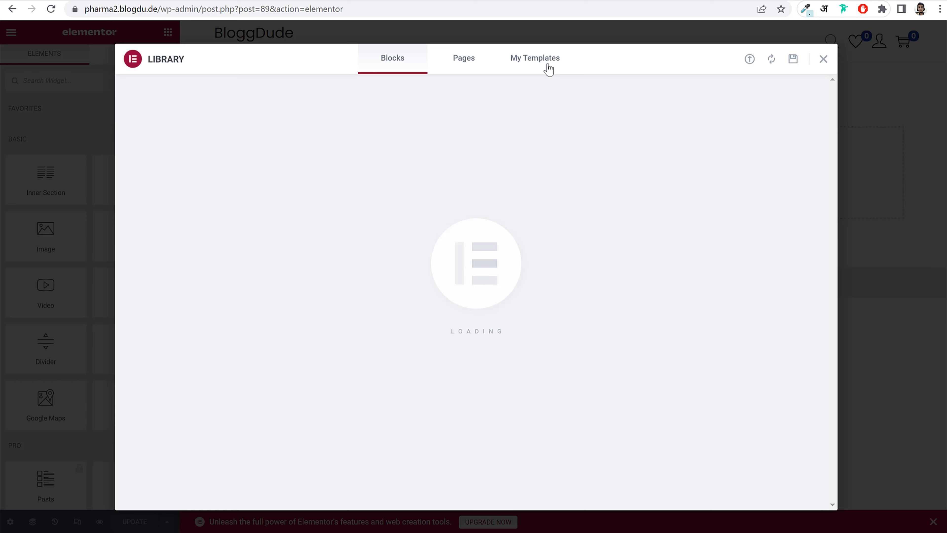
# - Import the 'Pharma - Contact Us' template file from the Files folder and insert it into the page
pyautogui.click(548, 69)
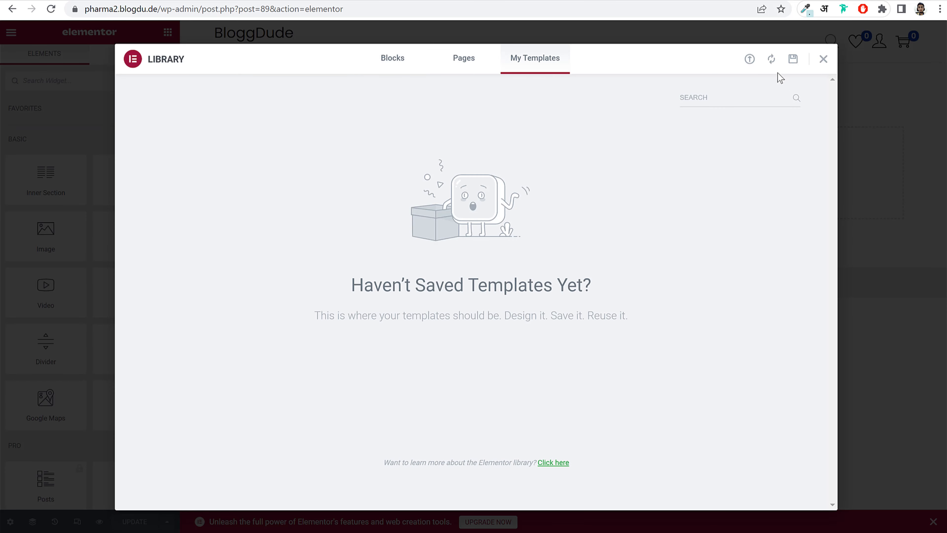
pyautogui.click(751, 60)
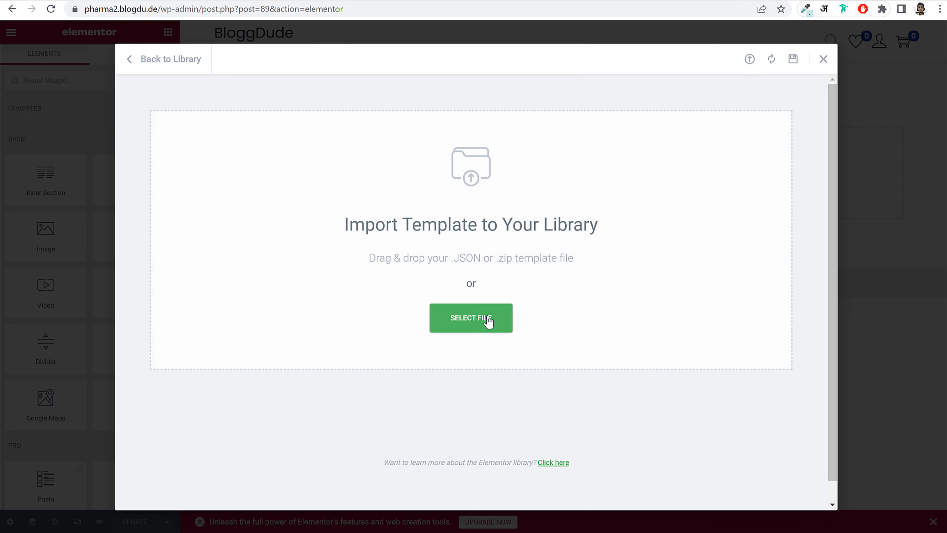
pyautogui.click(495, 320)
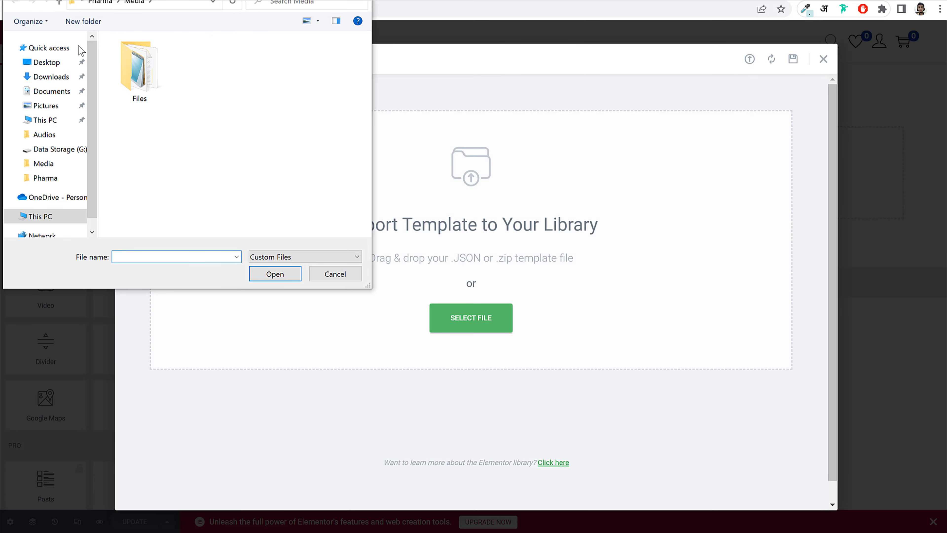
pyautogui.doubleClick(147, 79)
pyautogui.click(155, 62)
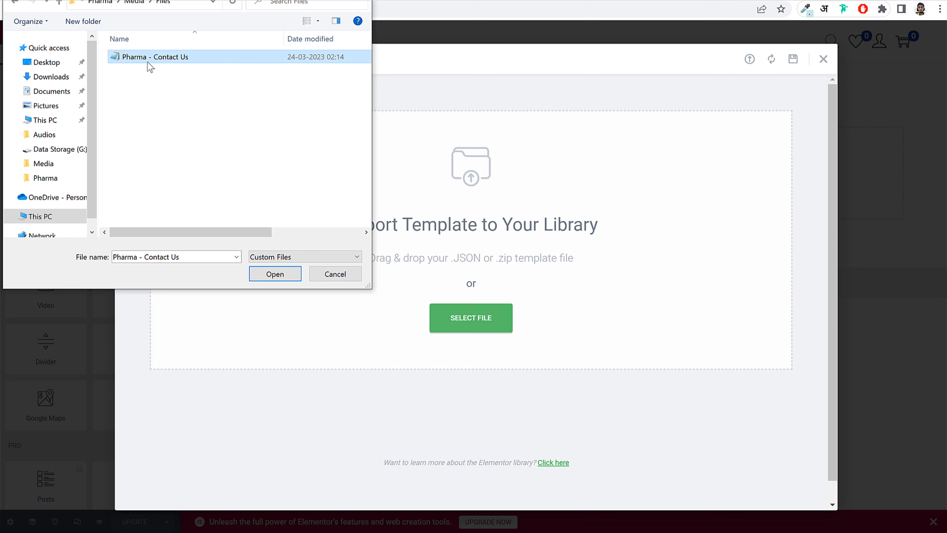
pyautogui.click(278, 276)
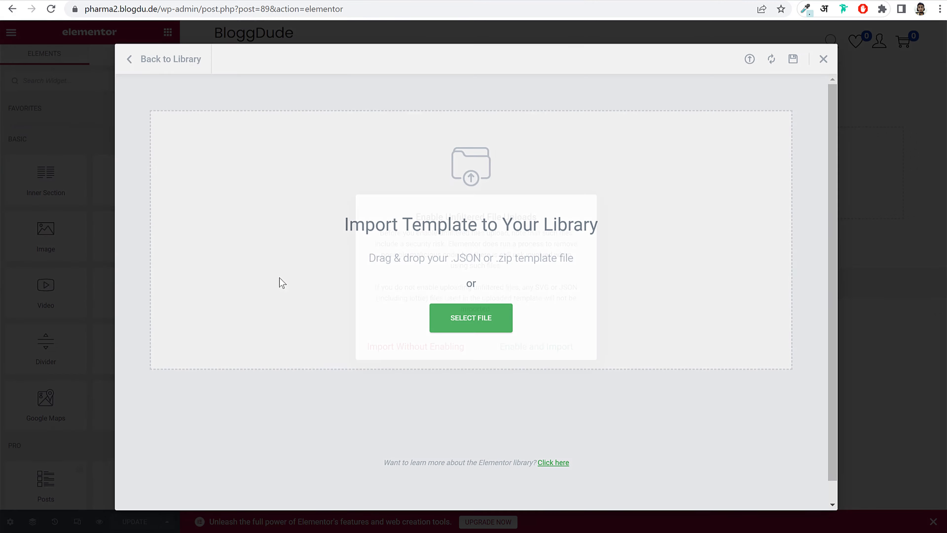
pyautogui.click(543, 353)
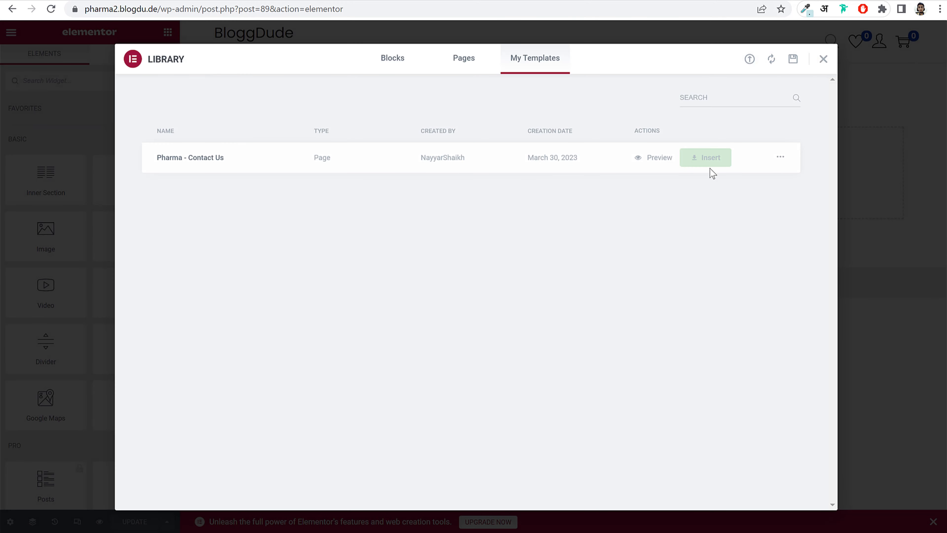
pyautogui.click(710, 160)
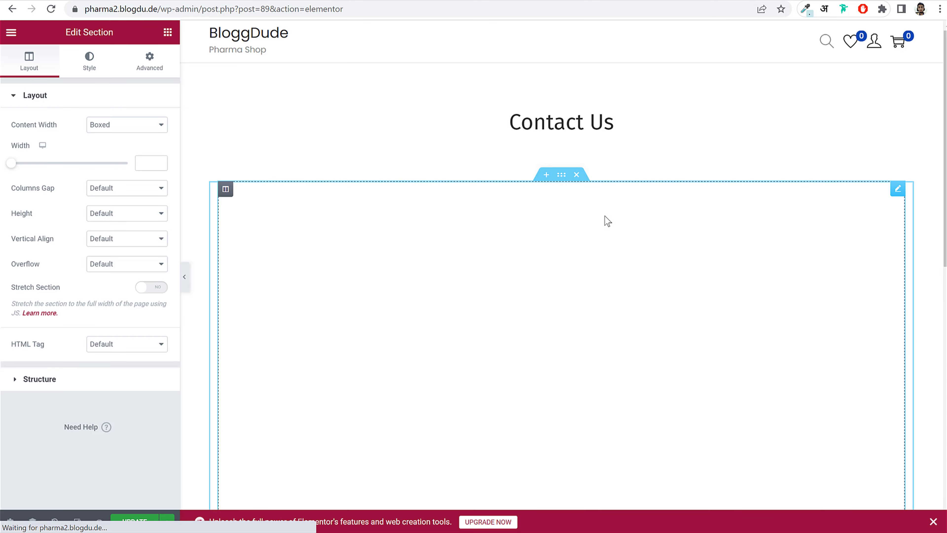
# - Change the Google Map location from London Eye to Mumbai and set zoom to 15
pyautogui.scroll(-2, 562, 364)
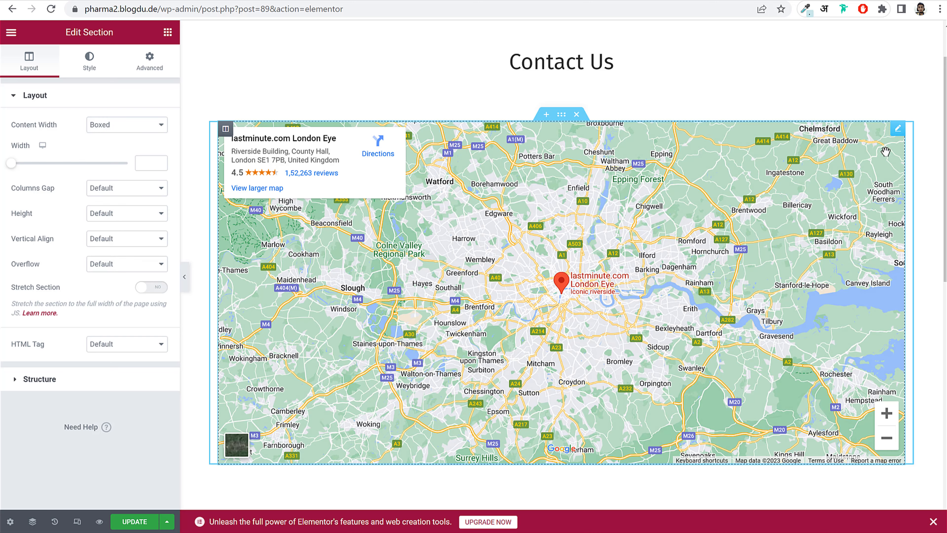
pyautogui.click(899, 131)
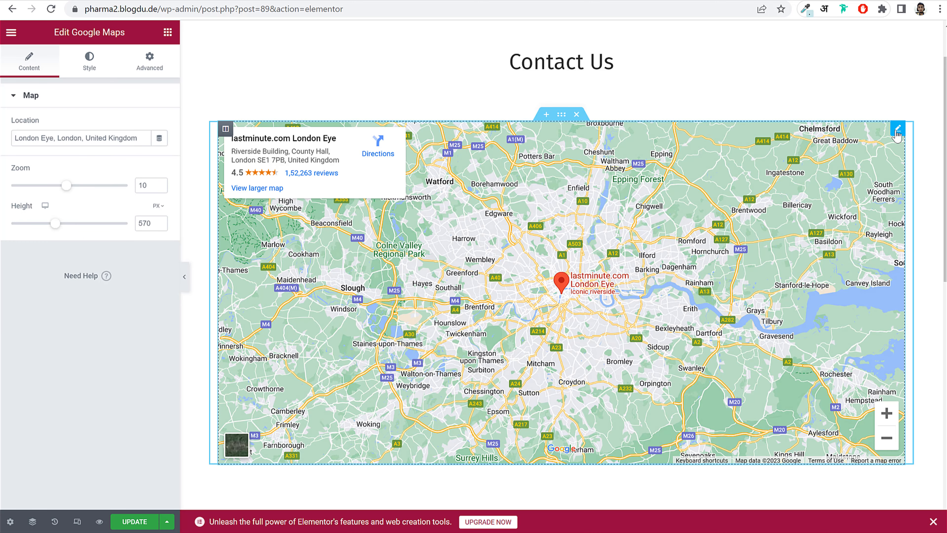
pyautogui.click(127, 139)
pyautogui.tripleClick(128, 142)
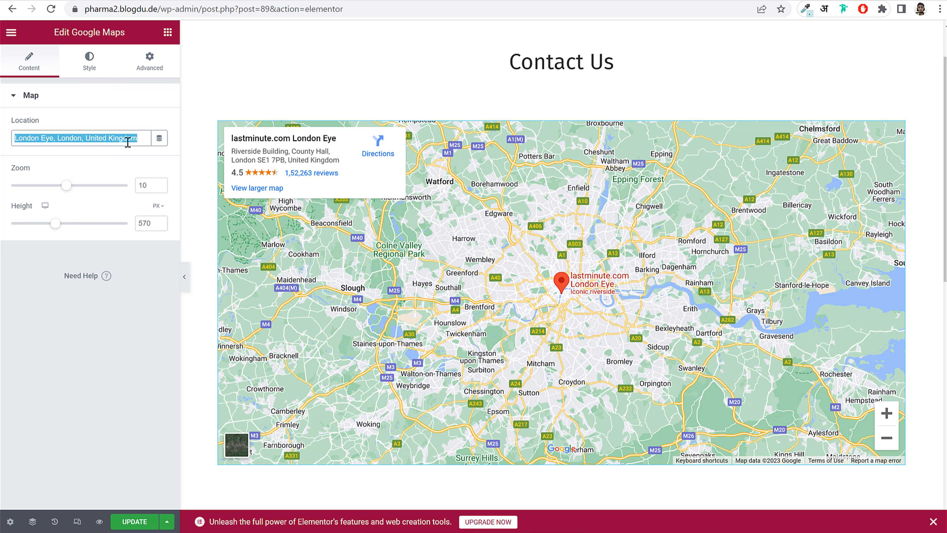
pyautogui.write('mumbaoi')
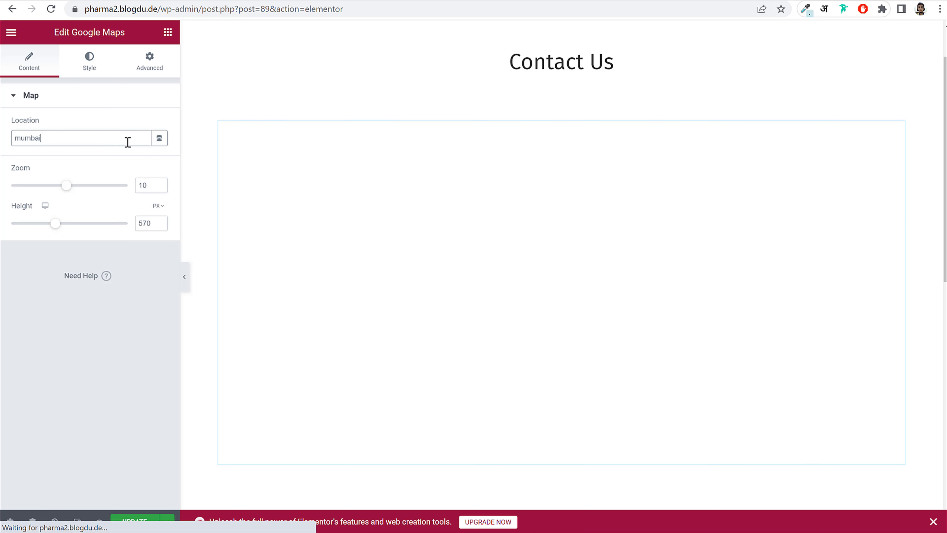
pyautogui.moveTo(65, 186); pyautogui.dragTo(92, 191)
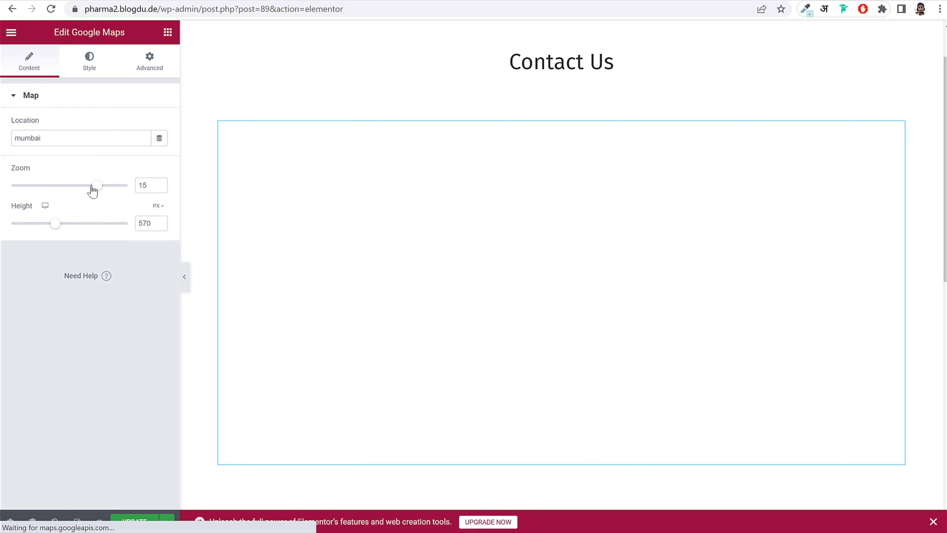
# - Open the address and phone number text widgets for editing
pyautogui.scroll(-8, 708, 308)
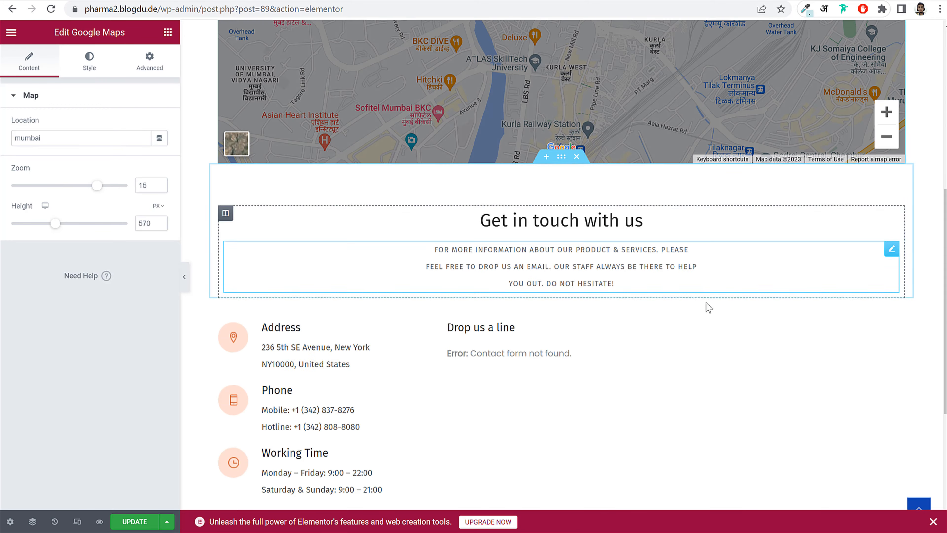
pyautogui.scroll(-5, 708, 308)
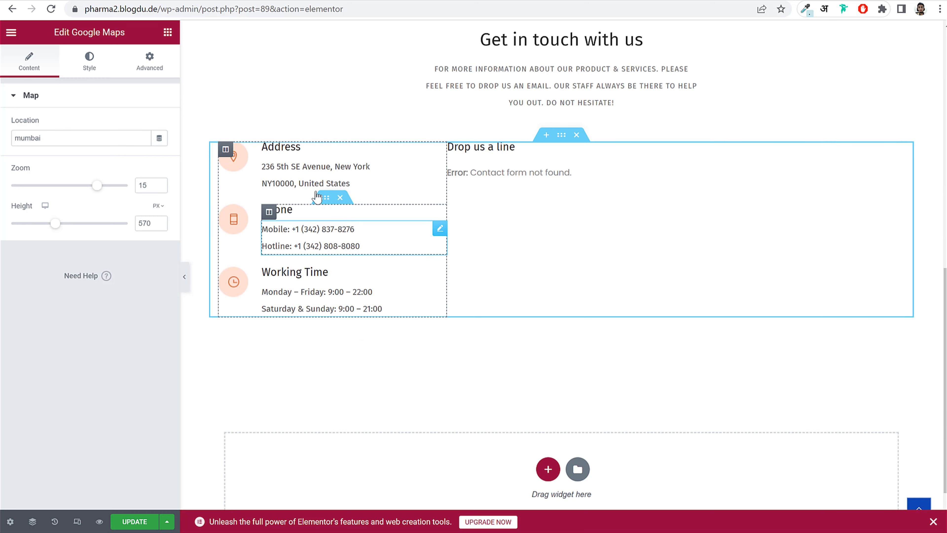
pyautogui.click(313, 179)
pyautogui.moveTo(37, 196); pyautogui.dragTo(16, 187)
pyautogui.click(283, 242)
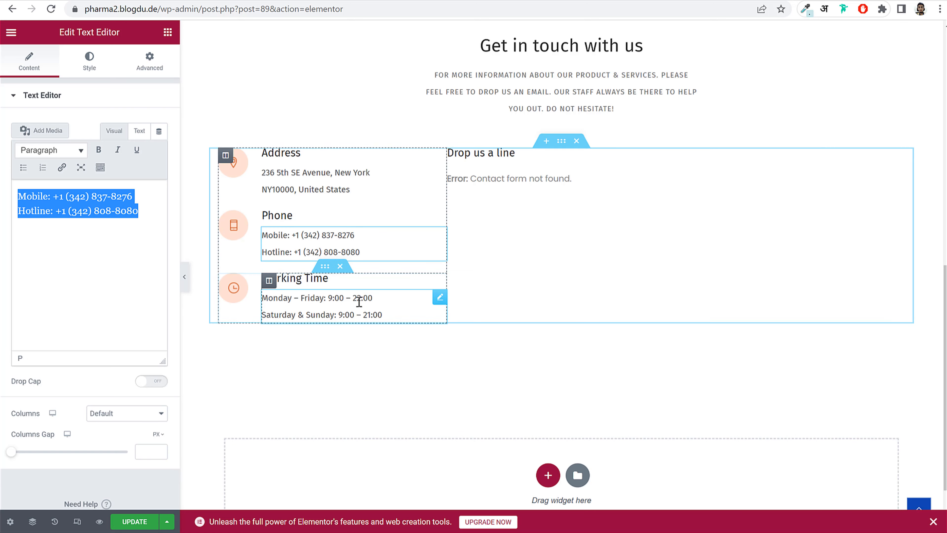
# - Delete the old contact-form shortcode from the Shortcode widget
pyautogui.click(504, 191)
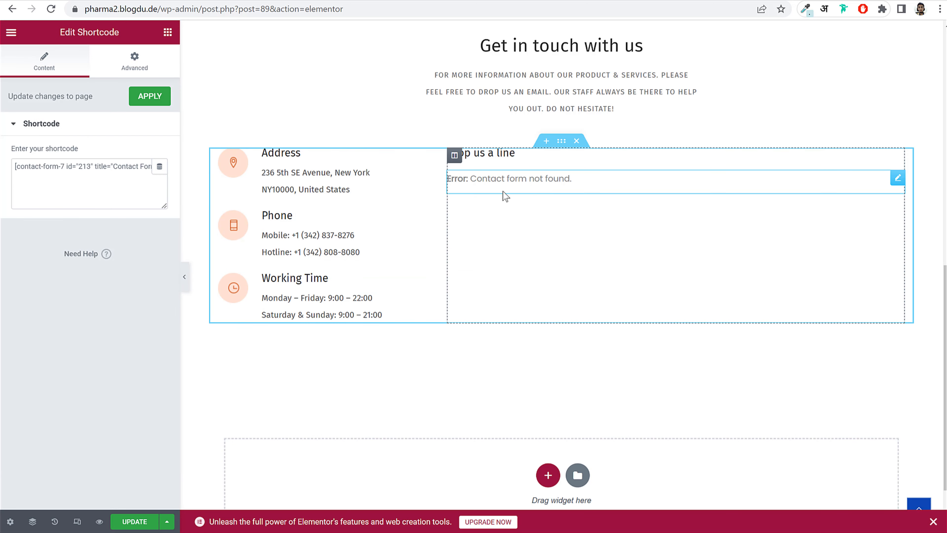
pyautogui.doubleClick(113, 175)
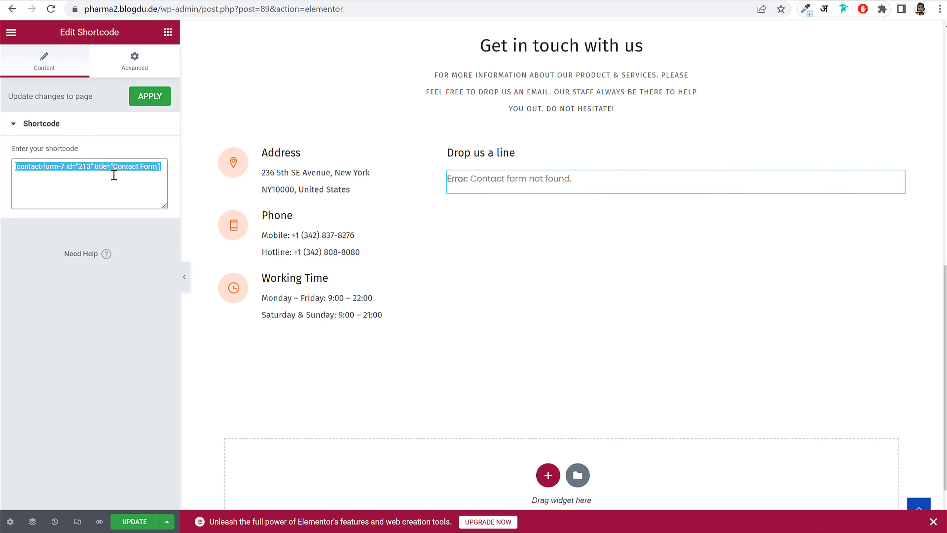
pyautogui.press('BackSpace')
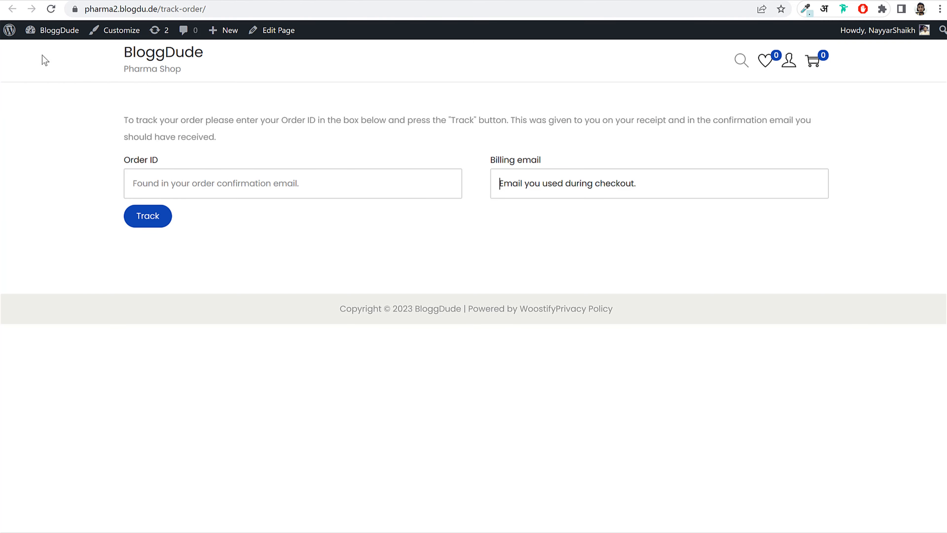
pyautogui.click(41, 30)
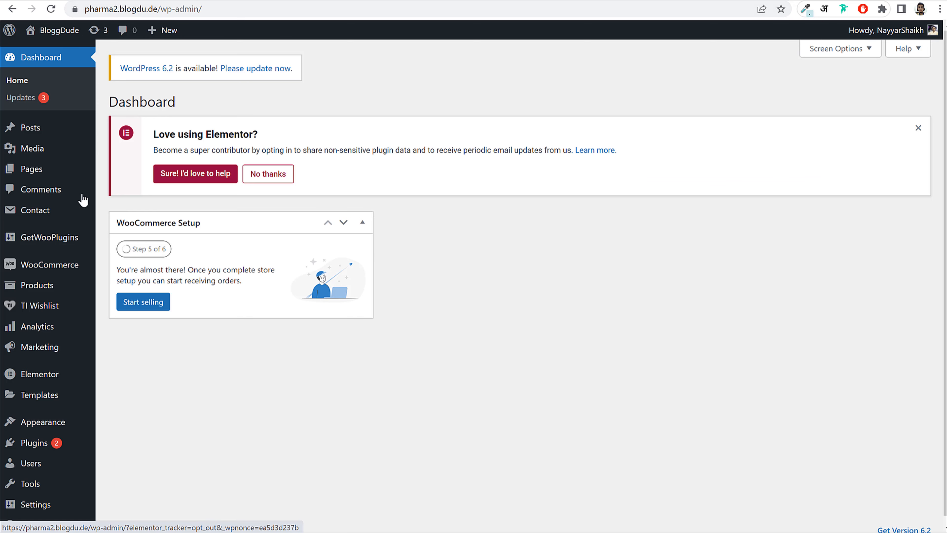
# - Create a new contact form titled 'Contact Form' and clear its default template
pyautogui.moveTo(52, 211)
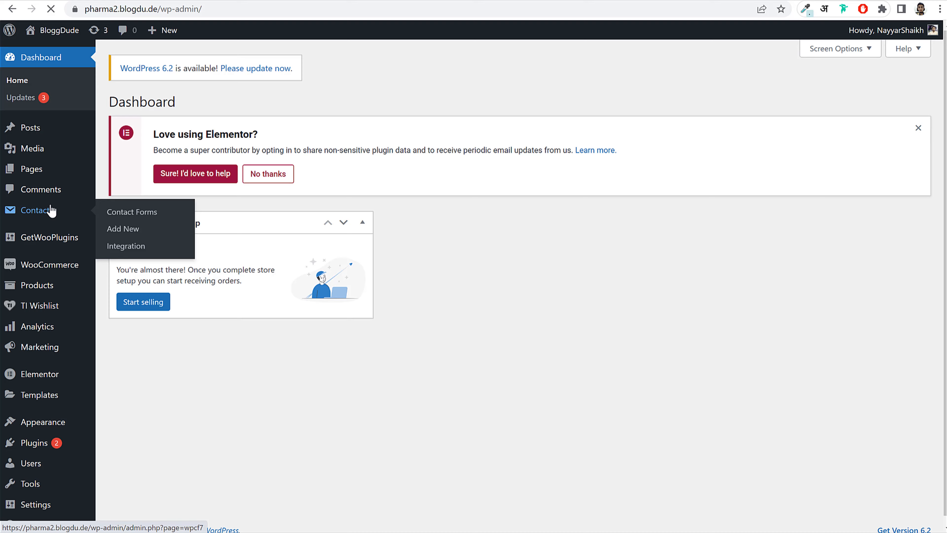
pyautogui.click(51, 211)
pyautogui.click(241, 108)
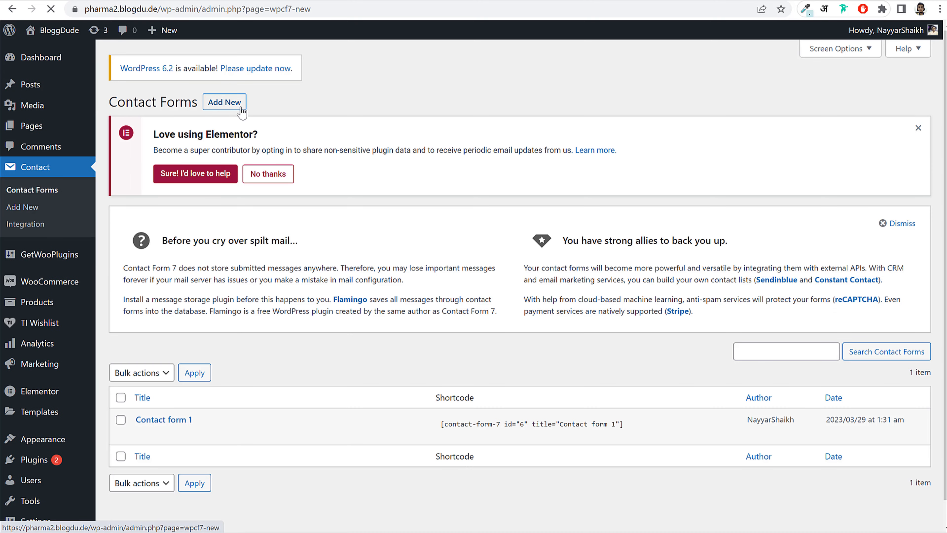
pyautogui.write('Con')
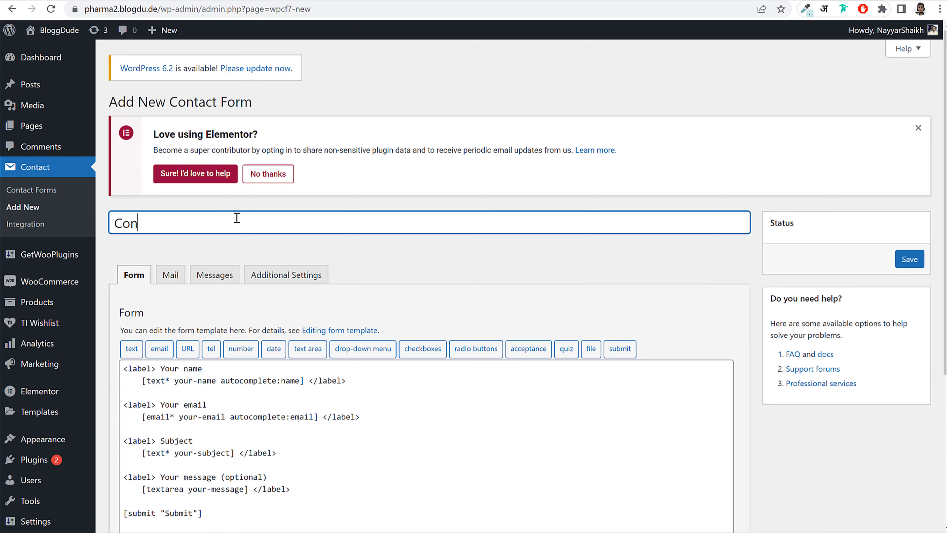
pyautogui.write('tact Form')
pyautogui.scroll(-5, 561, 306)
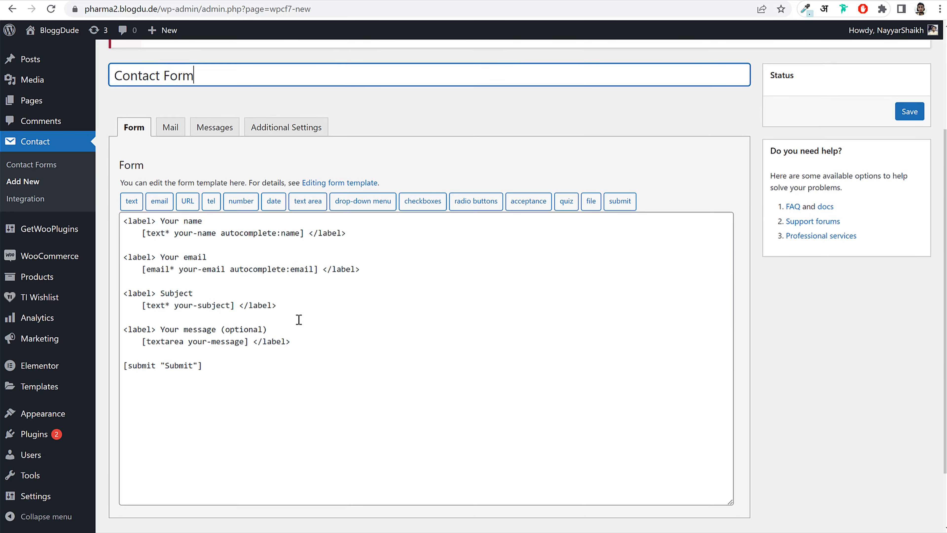
pyautogui.moveTo(203, 332); pyautogui.dragTo(126, 177)
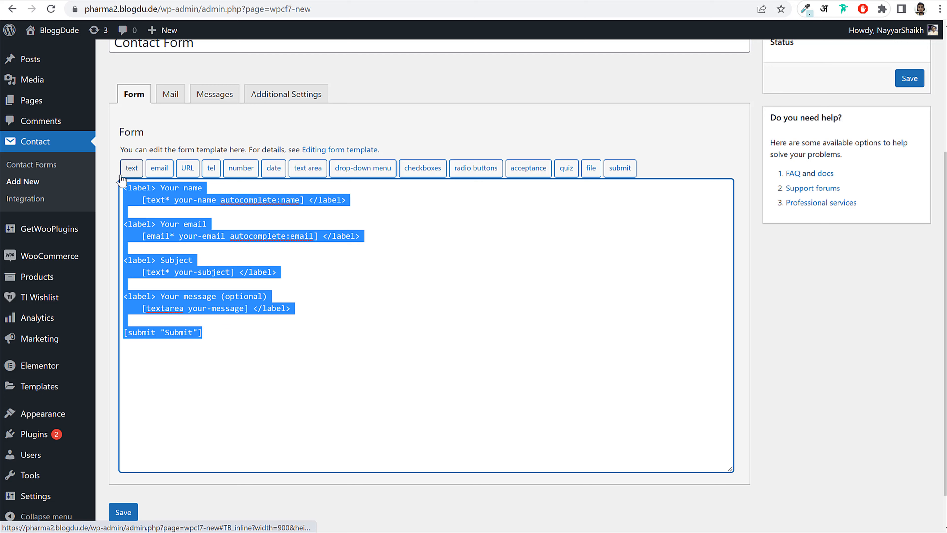
pyautogui.press('BackSpace')
# - Copy all the form markup from the Contact Form.txt file
pyautogui.hotkey('alt', 'Tab')
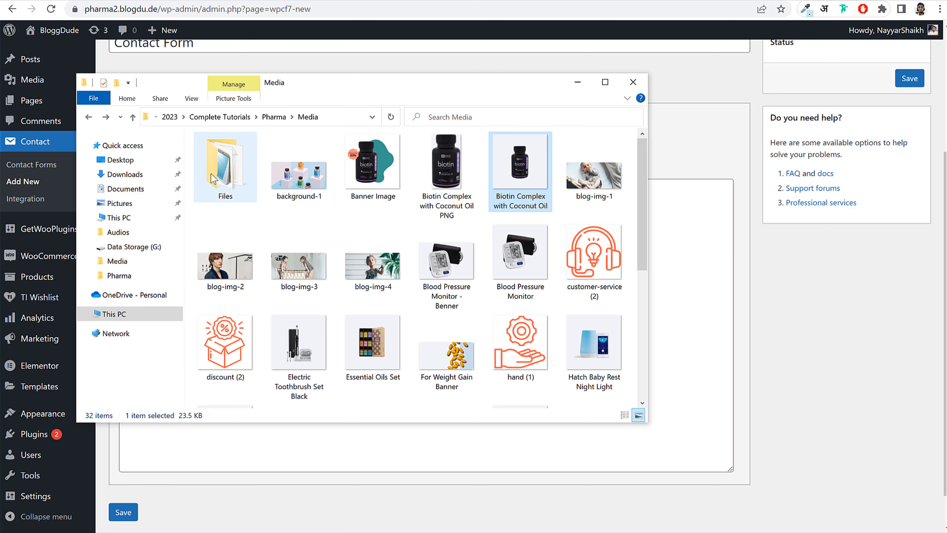
pyautogui.doubleClick(233, 183)
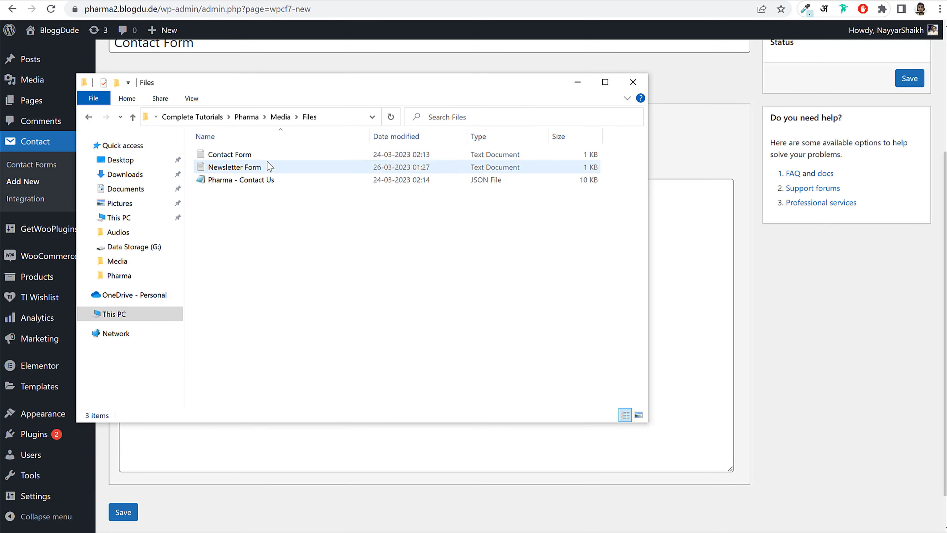
pyautogui.click(246, 156)
pyautogui.doubleClick(241, 154)
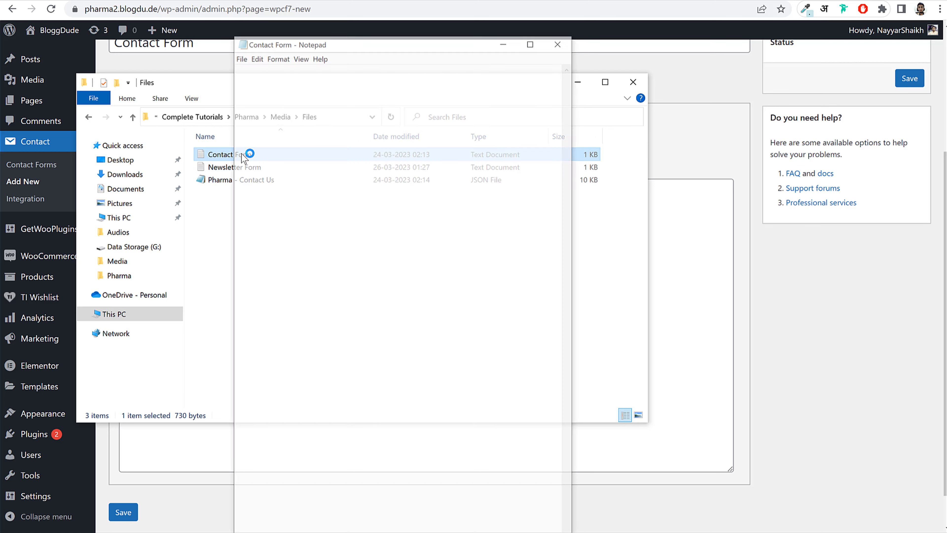
pyautogui.moveTo(320, 327); pyautogui.dragTo(225, 85)
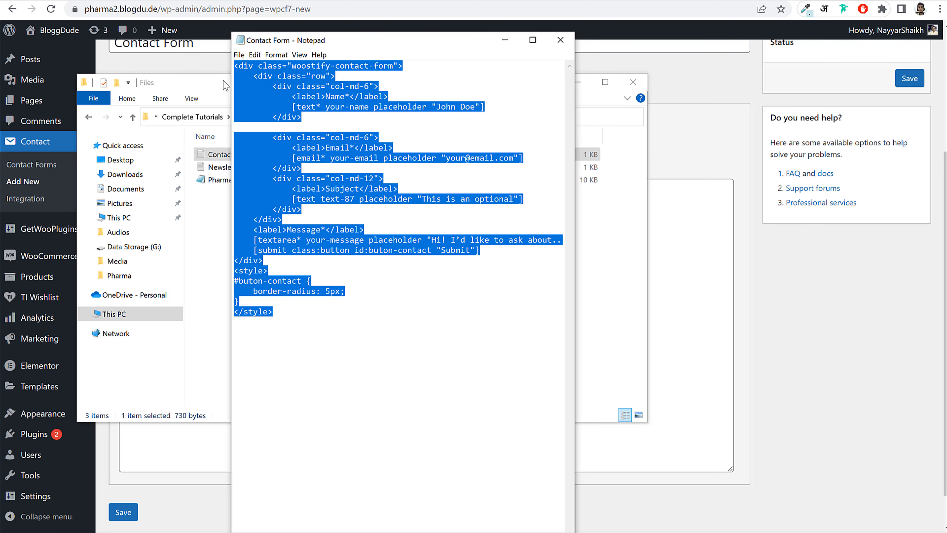
pyautogui.hotkey('ctrl', 'c')
# - Paste the markup into the form template, save, and select the generated shortcode
pyautogui.click(705, 270)
pyautogui.hotkey('ctrl', 'v')
pyautogui.click(123, 512)
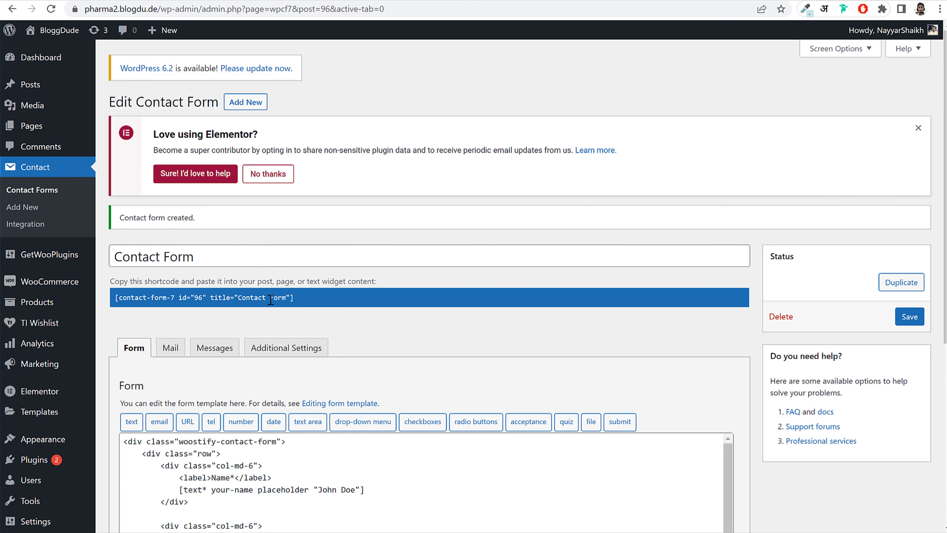
pyautogui.click(271, 299)
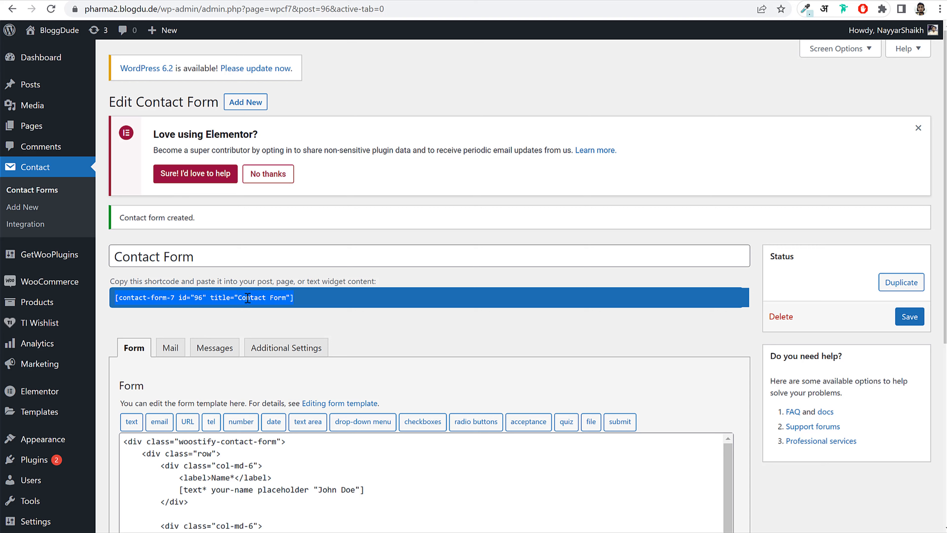
pyautogui.rightClick(247, 298)
# - Paste the Contact Form 7 shortcode (id 96) into the Shortcode widget and update the page
pyautogui.click(290, 315)
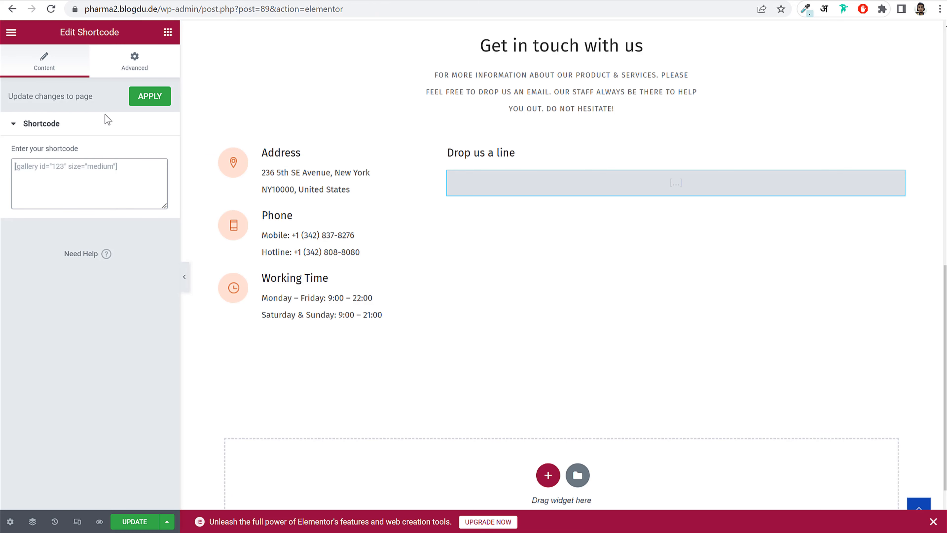
pyautogui.hotkey('ctrl', 'v')
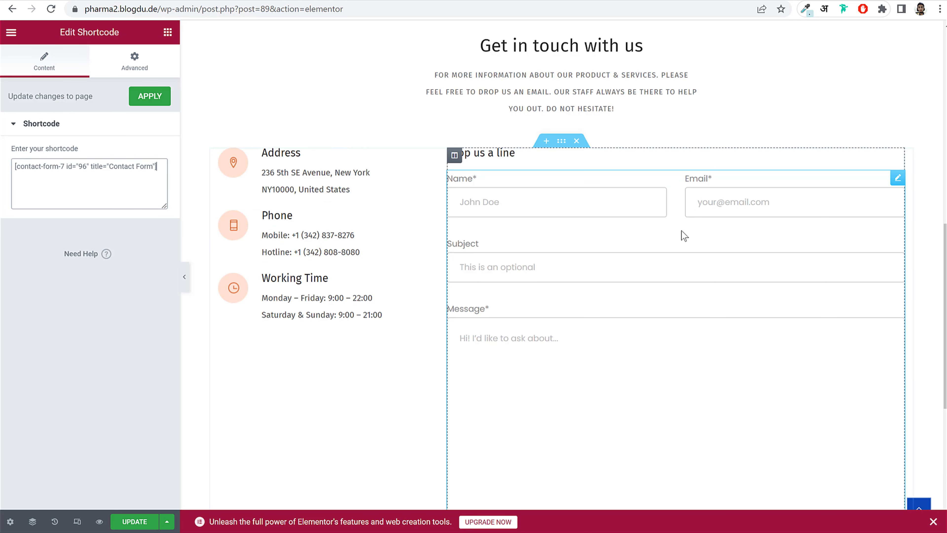
pyautogui.scroll(-3, 682, 230)
pyautogui.scroll(2, 585, 274)
pyautogui.scroll(6, 586, 275)
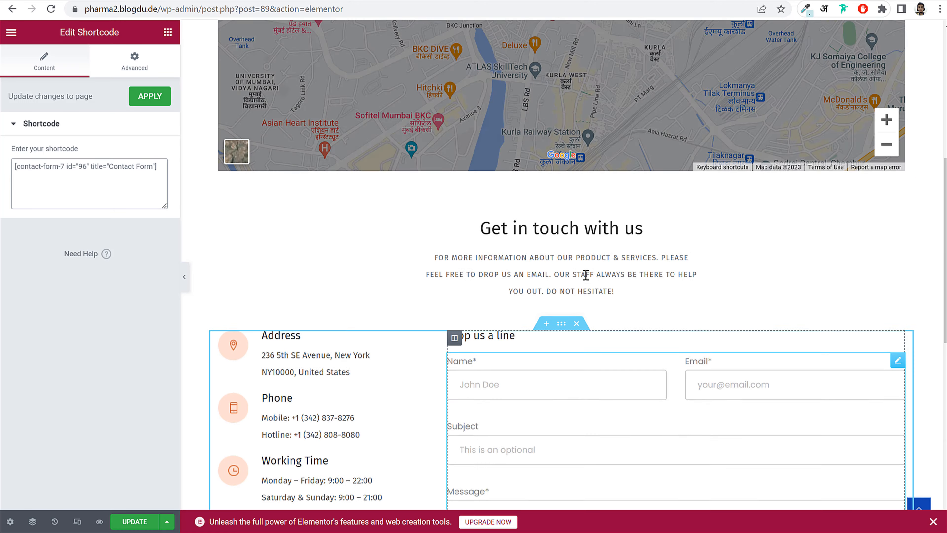
pyautogui.click(133, 522)
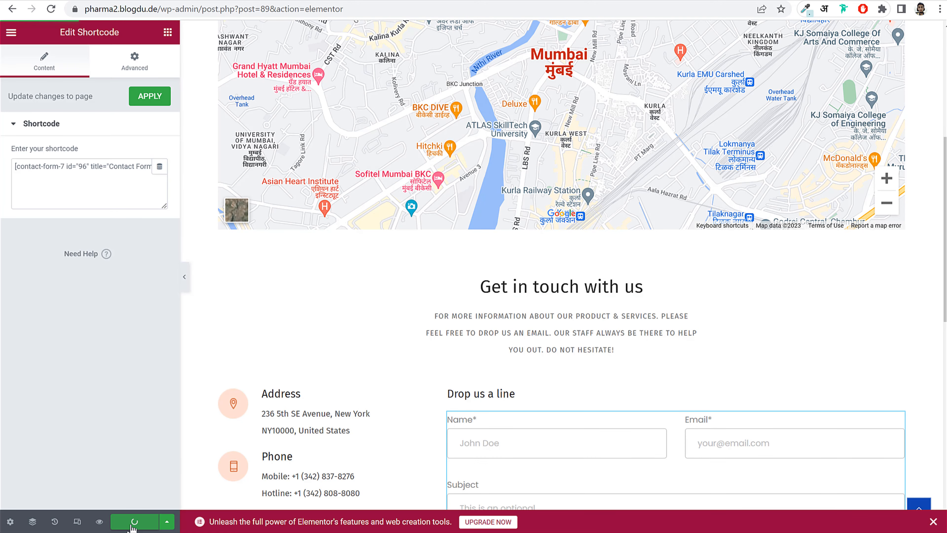
# - Go back to the WordPress dashboard and visit the live store's home page
pyautogui.scroll(8, 199, 335)
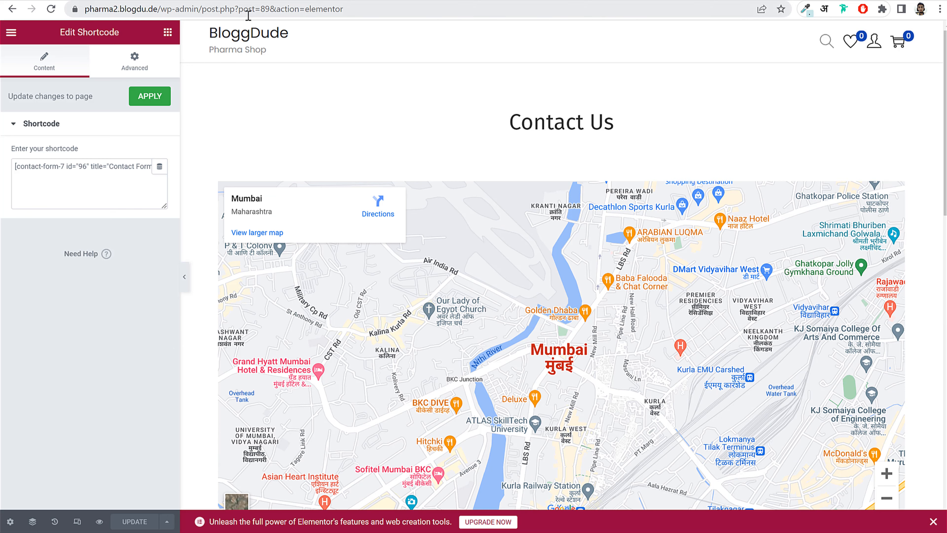
pyautogui.moveTo(195, 8); pyautogui.dragTo(636, 27)
pyautogui.press('BackSpace')
pyautogui.press('Return')
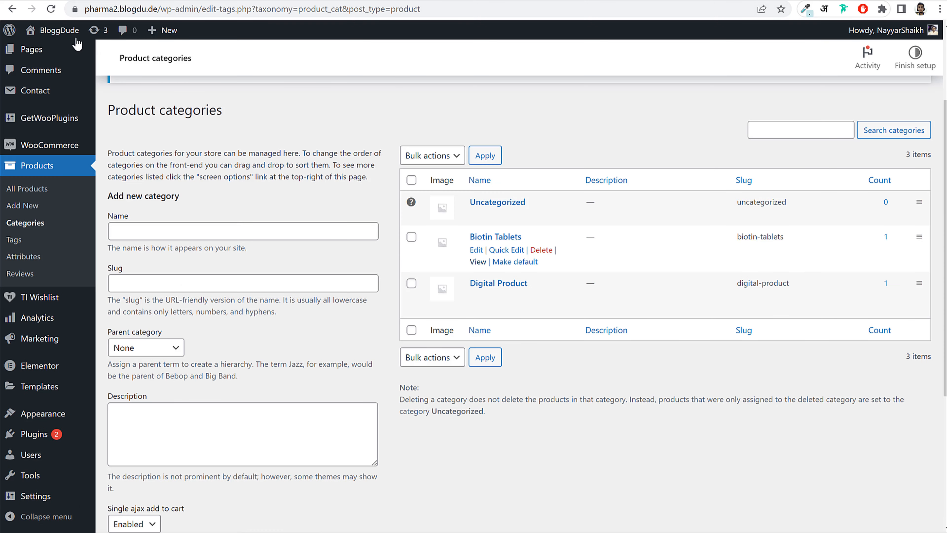
pyautogui.click(75, 38)
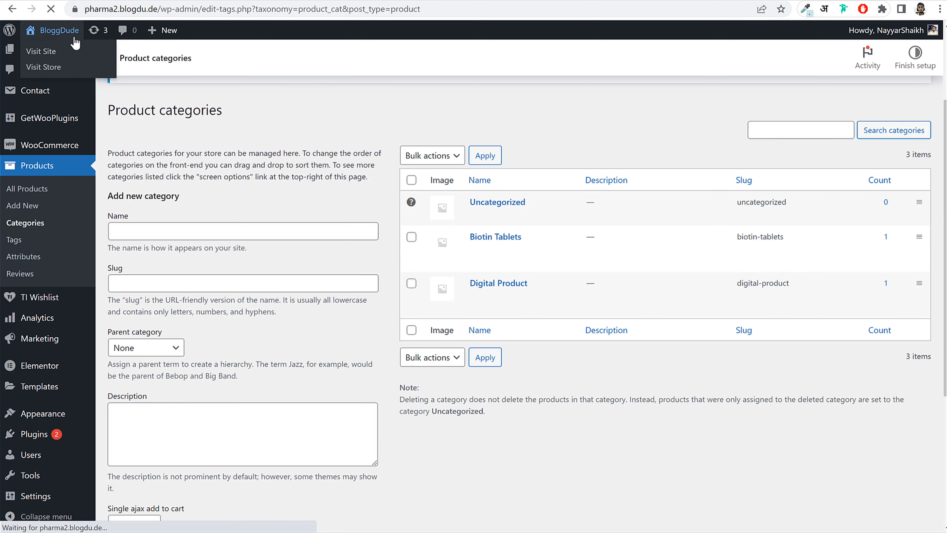
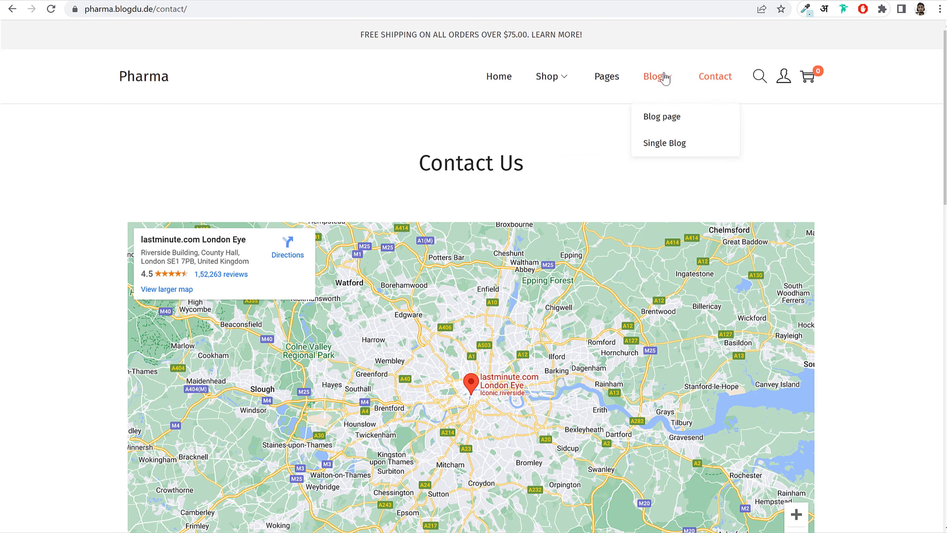
# - Open the 'How to wear white sneakers' post from the demo site's Blog page
pyautogui.click(661, 84)
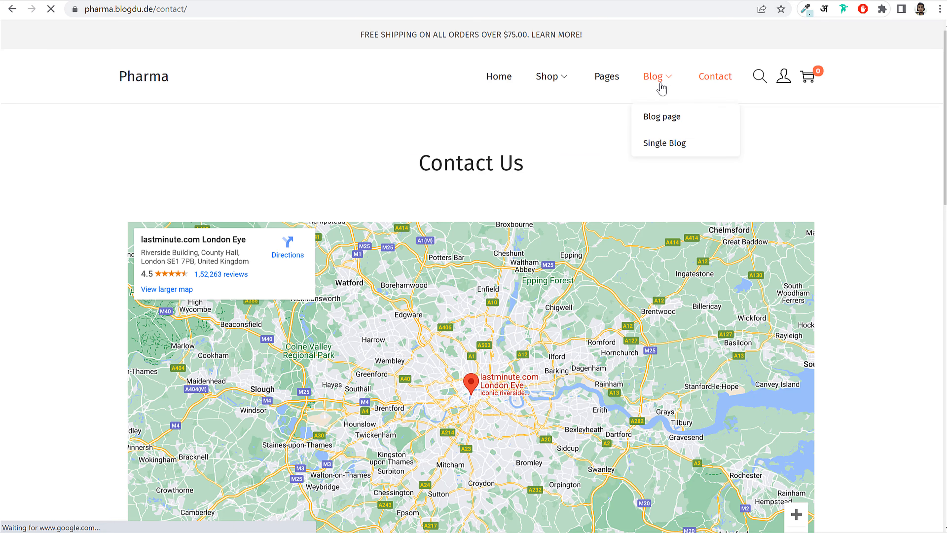
pyautogui.scroll(-2, 438, 274)
pyautogui.click(443, 186)
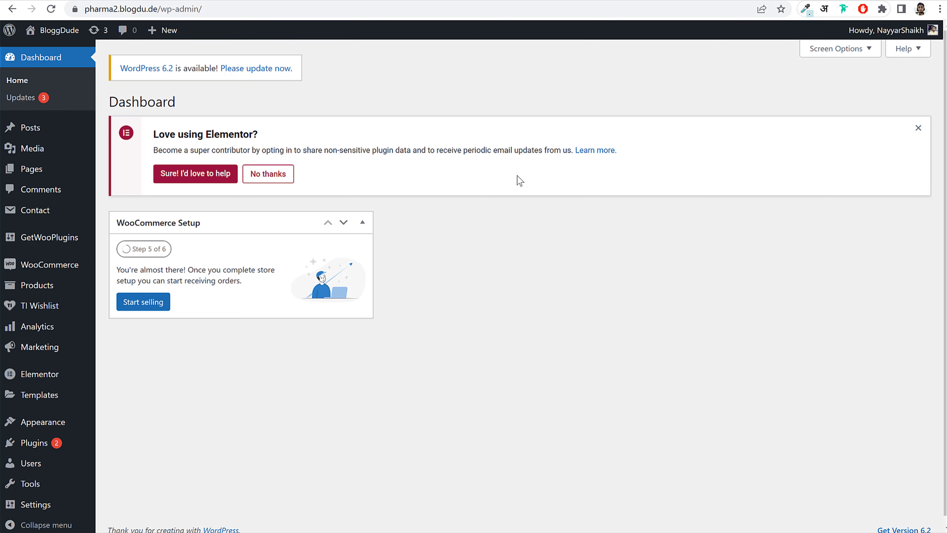
# - Move the Hello world! post to the Trash and start a new post
pyautogui.moveTo(11, 128)
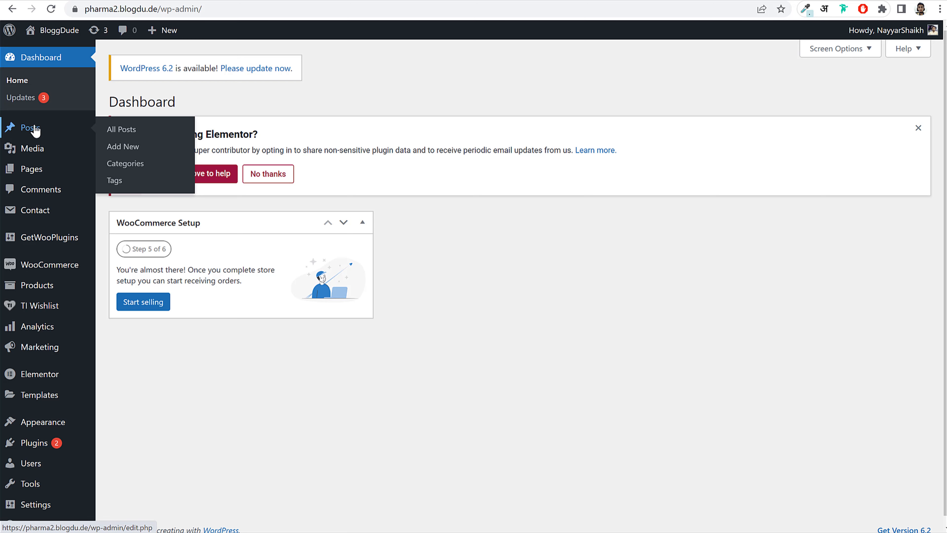
pyautogui.click(23, 131)
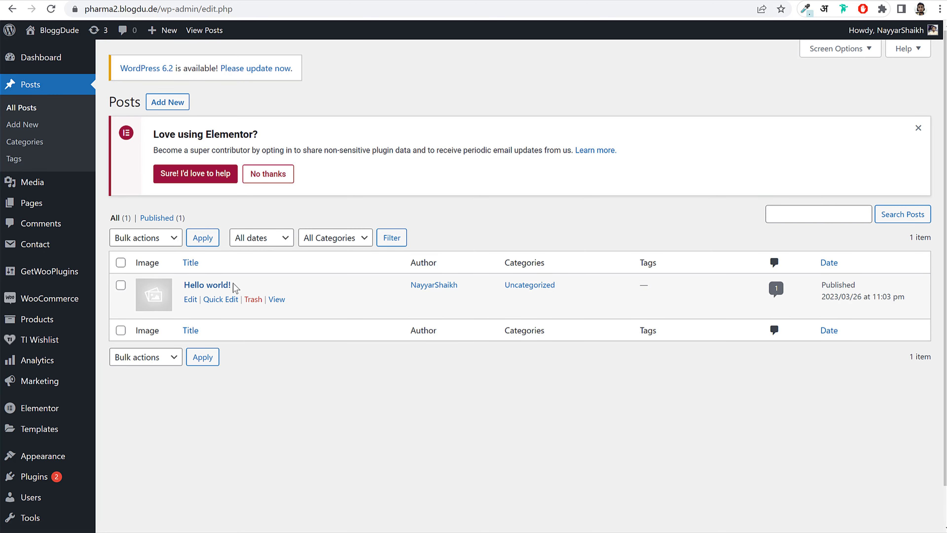
pyautogui.click(253, 300)
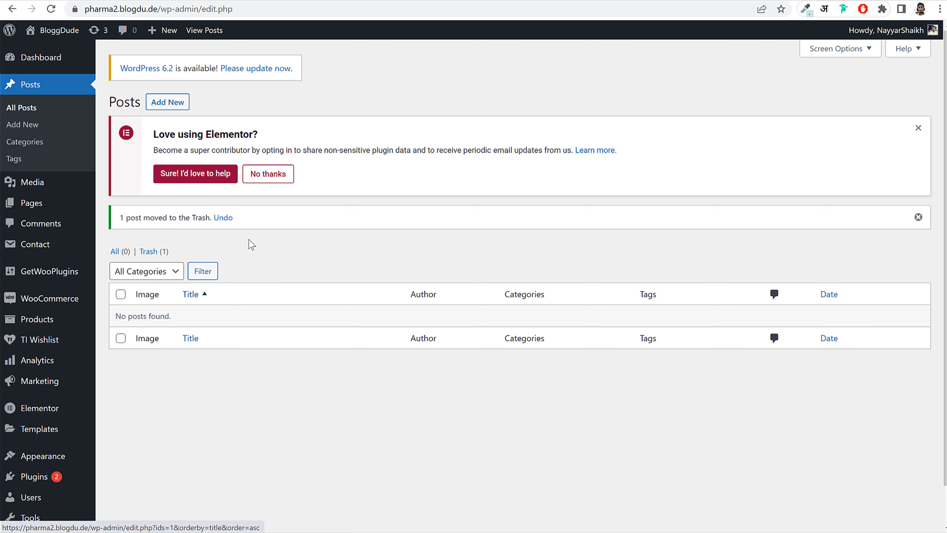
pyautogui.click(178, 105)
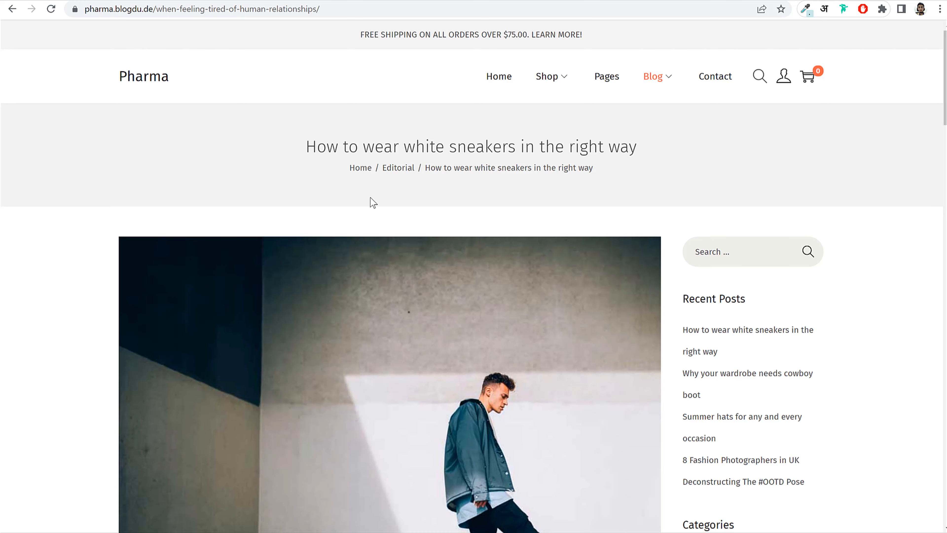
# - Copy the demo article's title and paste it as the new post's title
pyautogui.scroll(-10, 409, 254)
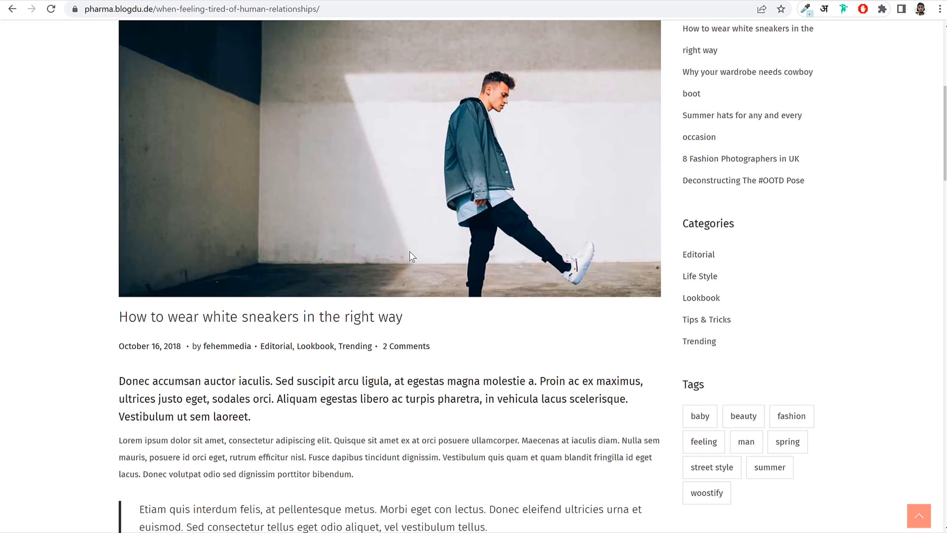
pyautogui.moveTo(112, 197); pyautogui.dragTo(440, 203)
pyautogui.hotkey('ctrl', 'c')
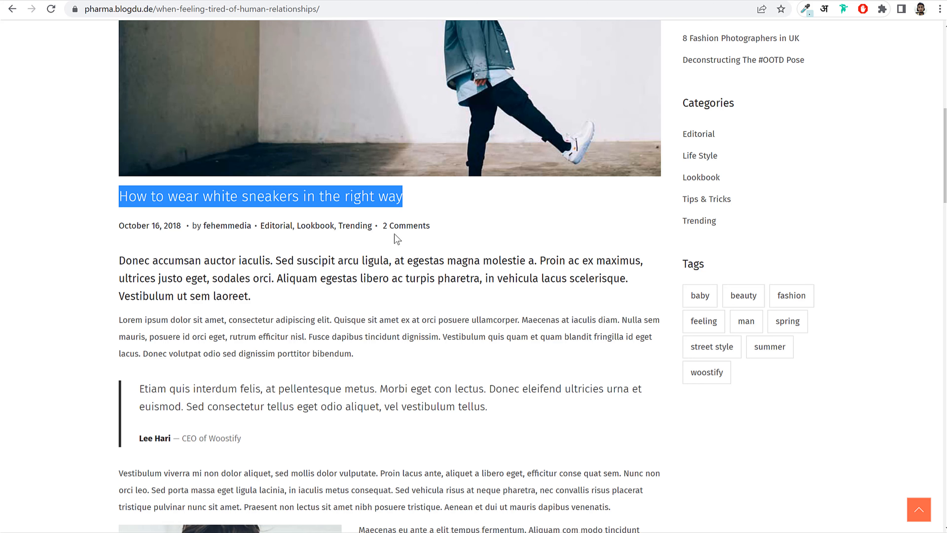
pyautogui.scroll(5, 363, 233)
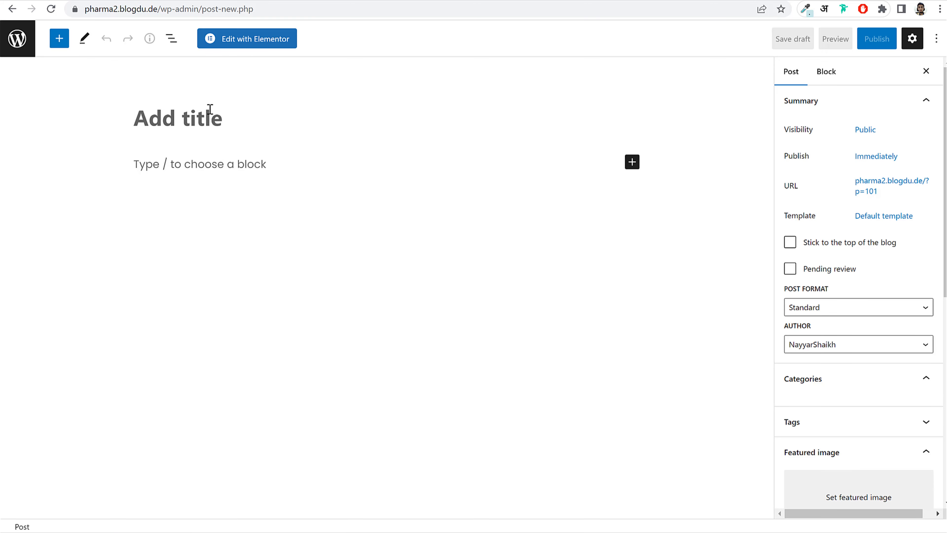
pyautogui.hotkey('ctrl', 'v')
pyautogui.click(294, 165)
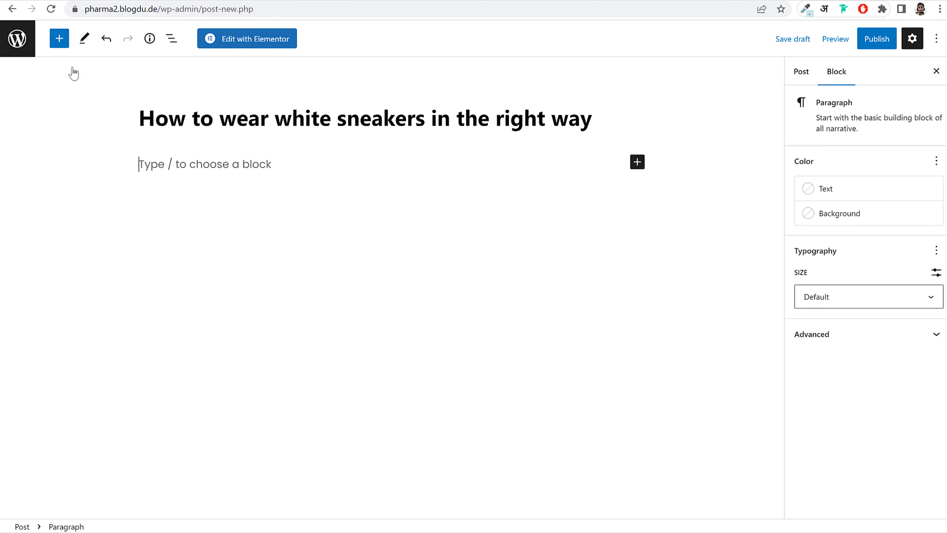
# - Copy the Donec and Lorem paragraphs from the demo article into the post body
pyautogui.click(39, 0)
pyautogui.scroll(-5, 383, 220)
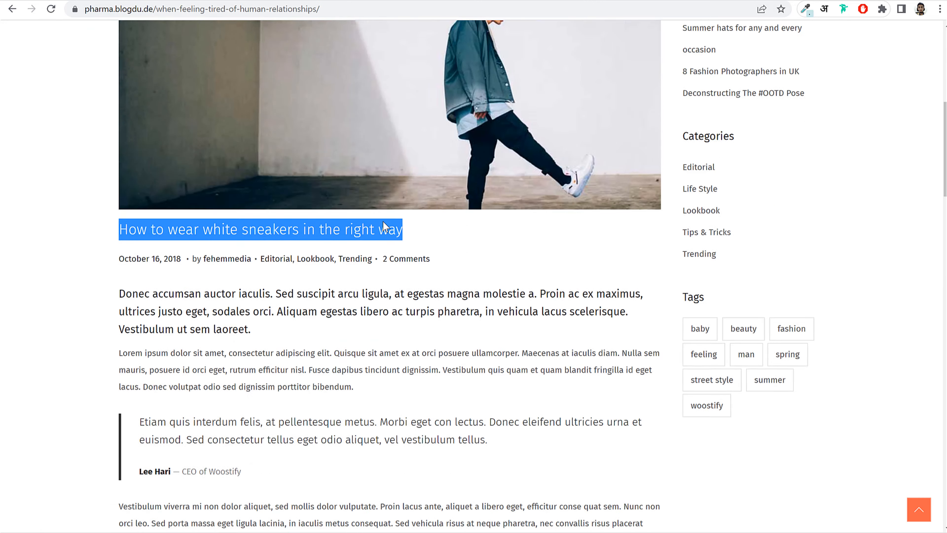
pyautogui.scroll(-4, 382, 221)
pyautogui.click(231, 182)
pyautogui.moveTo(115, 144); pyautogui.dragTo(465, 200)
pyautogui.moveTo(455, 149); pyautogui.dragTo(485, 233)
pyautogui.hotkey('ctrl', 'c')
pyautogui.click(124, 1)
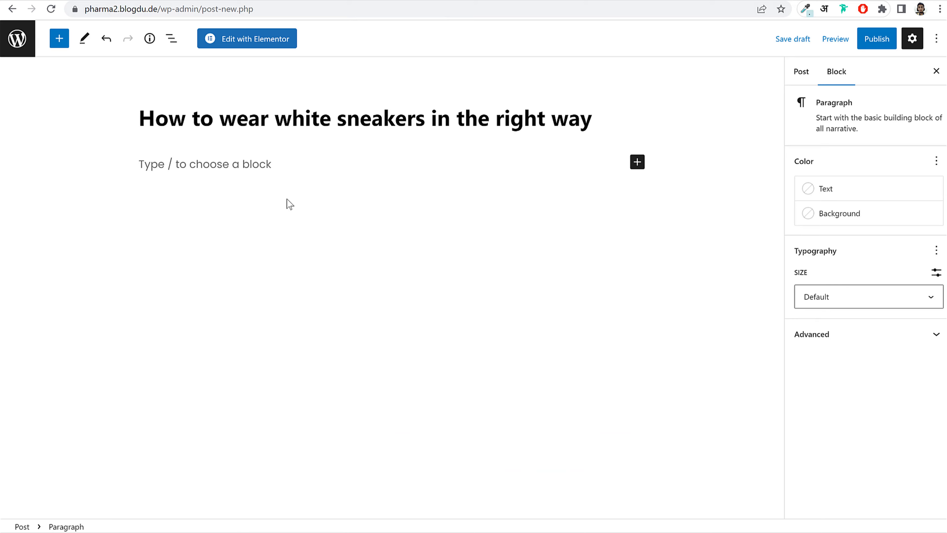
pyautogui.hotkey('ctrl', 'v')
# - Select the opening Donec paragraph in the new post for formatting
pyautogui.click(224, 1)
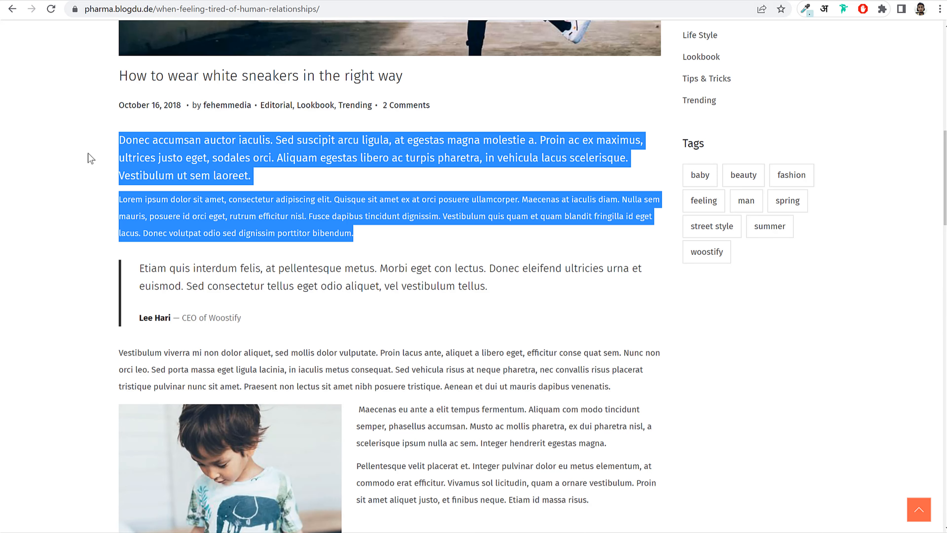
pyautogui.click(89, 158)
pyautogui.moveTo(134, 199); pyautogui.dragTo(377, 228)
pyautogui.click(346, 217)
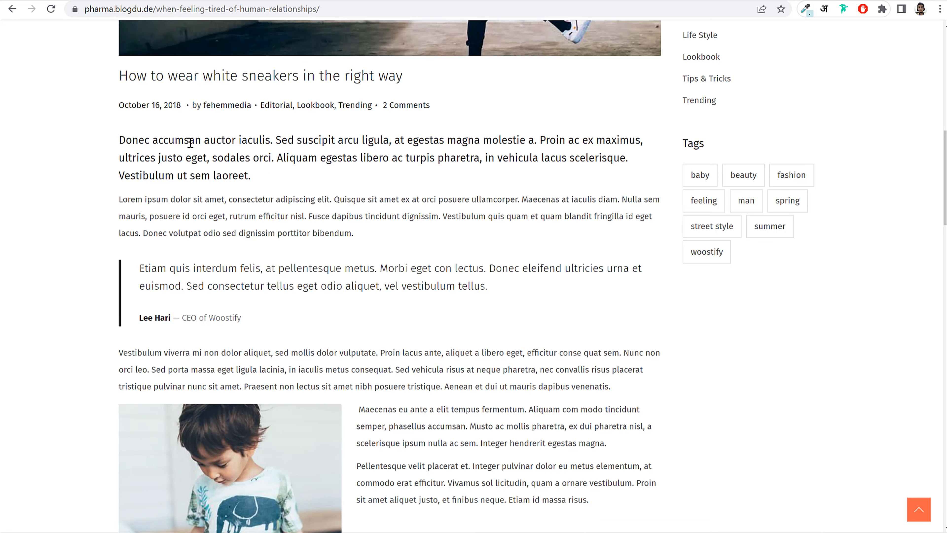
pyautogui.moveTo(255, 178); pyautogui.dragTo(115, 113)
pyautogui.click(183, 154)
pyautogui.click(125, 1)
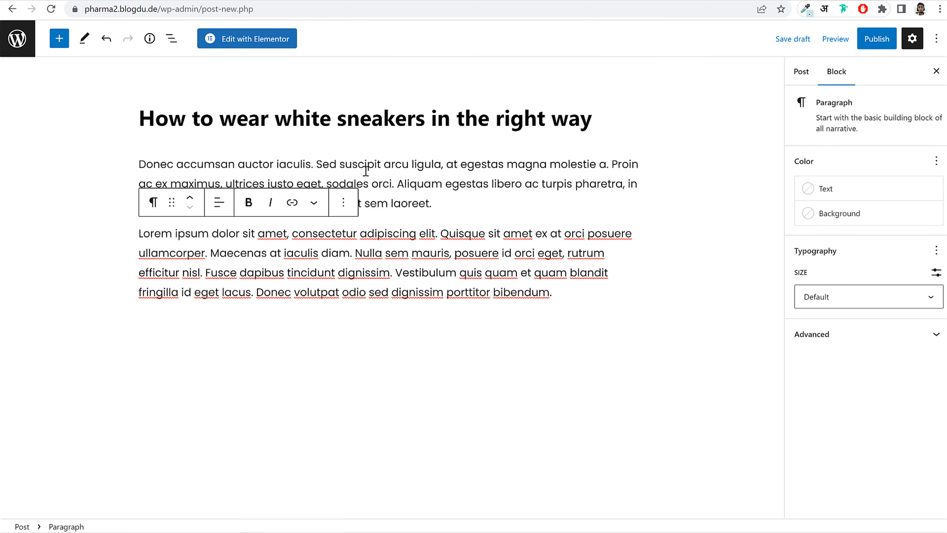
pyautogui.moveTo(433, 203); pyautogui.dragTo(130, 154)
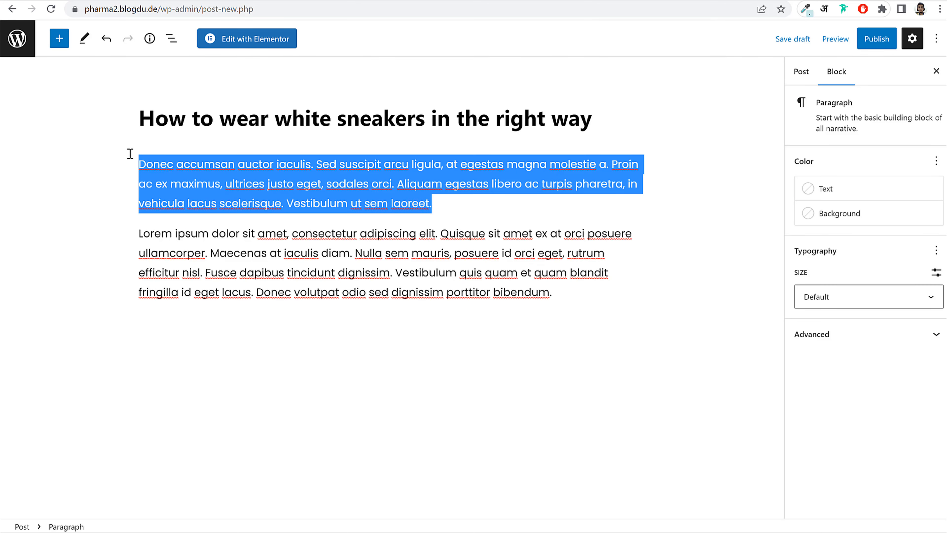
pyautogui.click(241, 175)
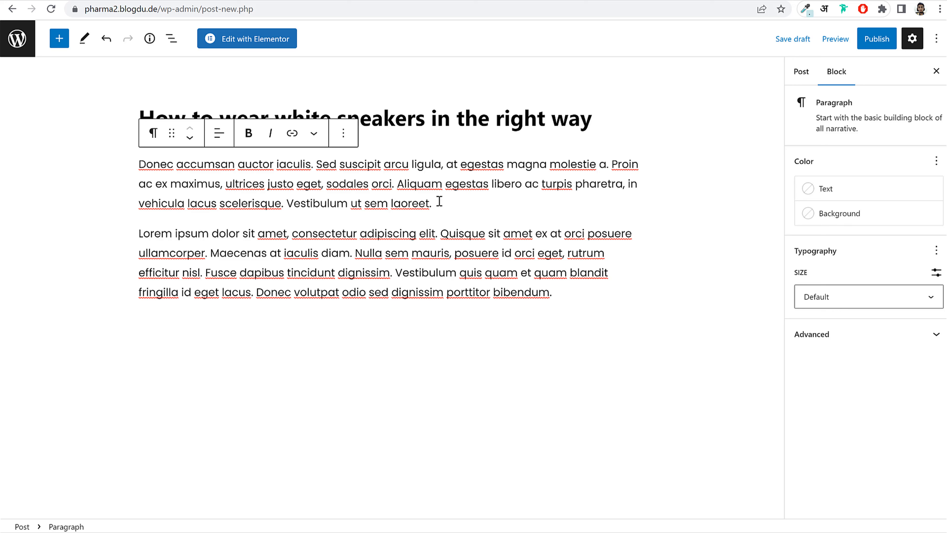
pyautogui.moveTo(437, 202); pyautogui.dragTo(172, 168)
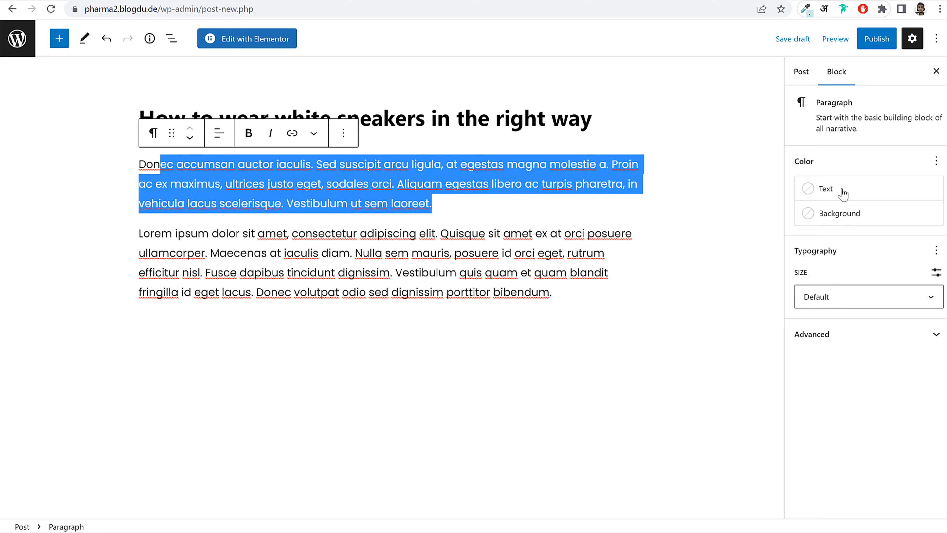
# - Give the first paragraph a custom 24 px font size and Primary text colour
pyautogui.click(866, 296)
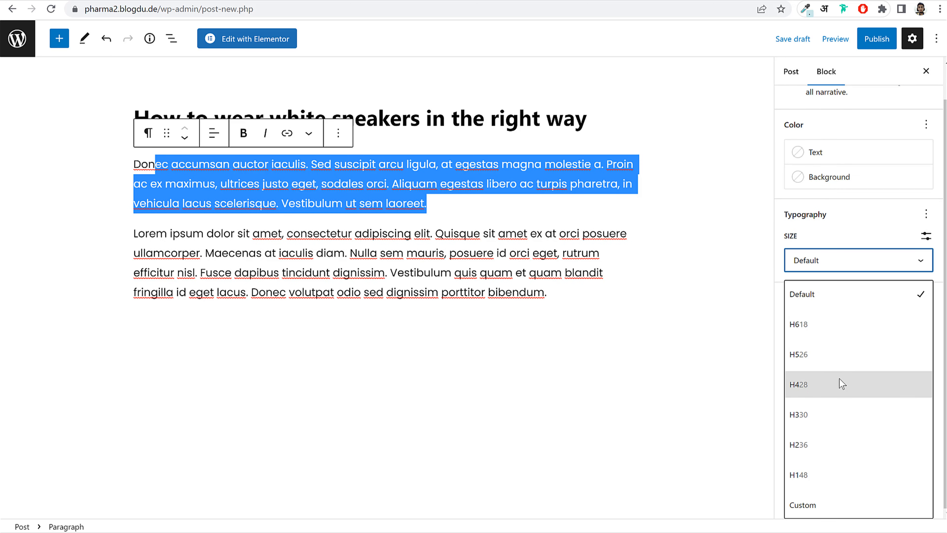
pyautogui.click(832, 507)
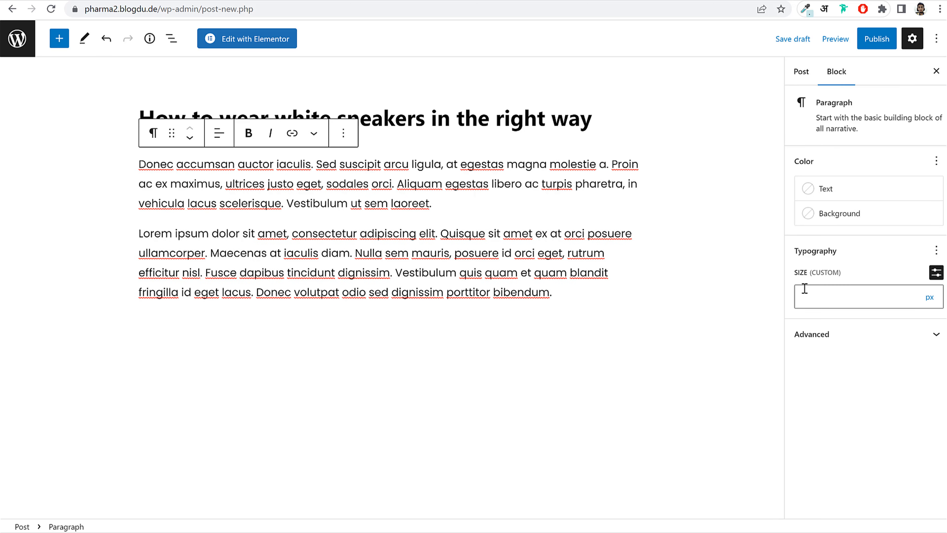
pyautogui.click(835, 297)
pyautogui.write('36')
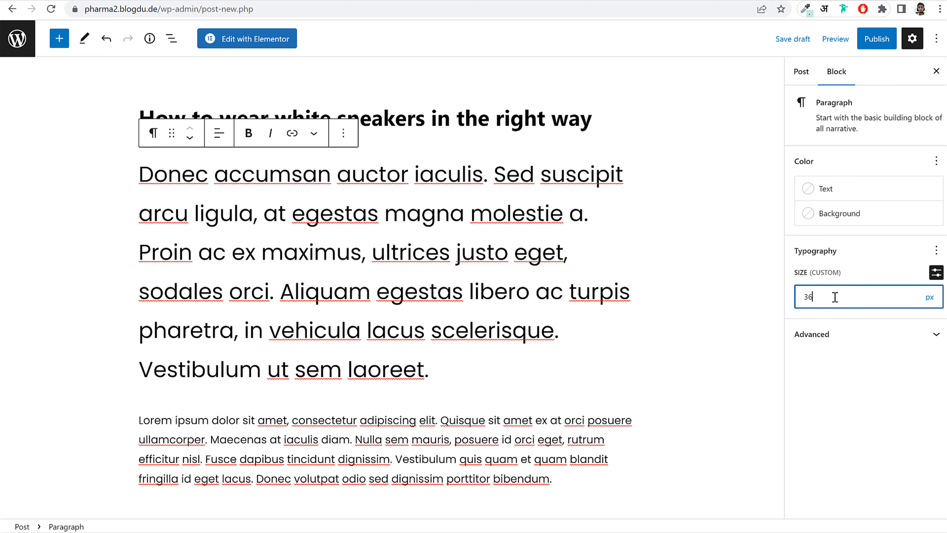
pyautogui.moveTo(835, 297); pyautogui.dragTo(778, 306)
pyautogui.write('24')
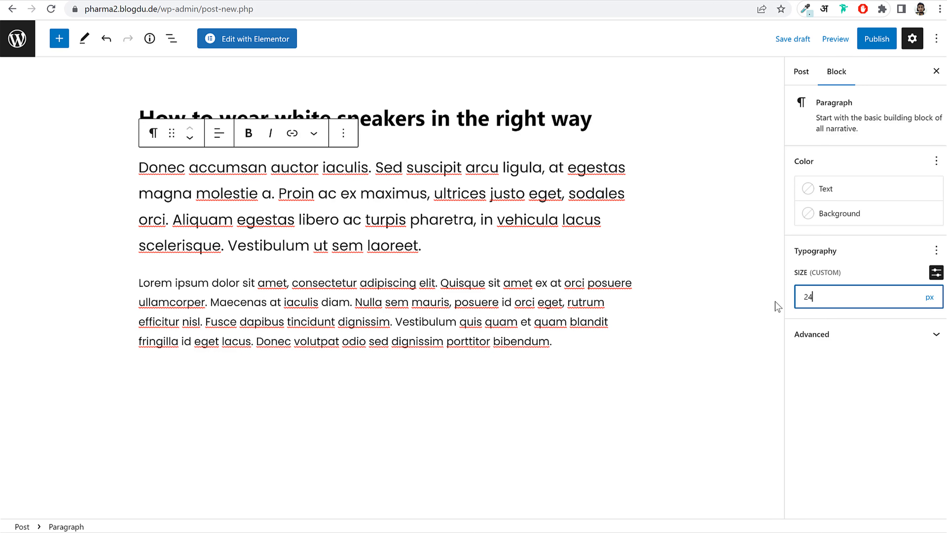
pyautogui.click(832, 189)
pyautogui.click(640, 261)
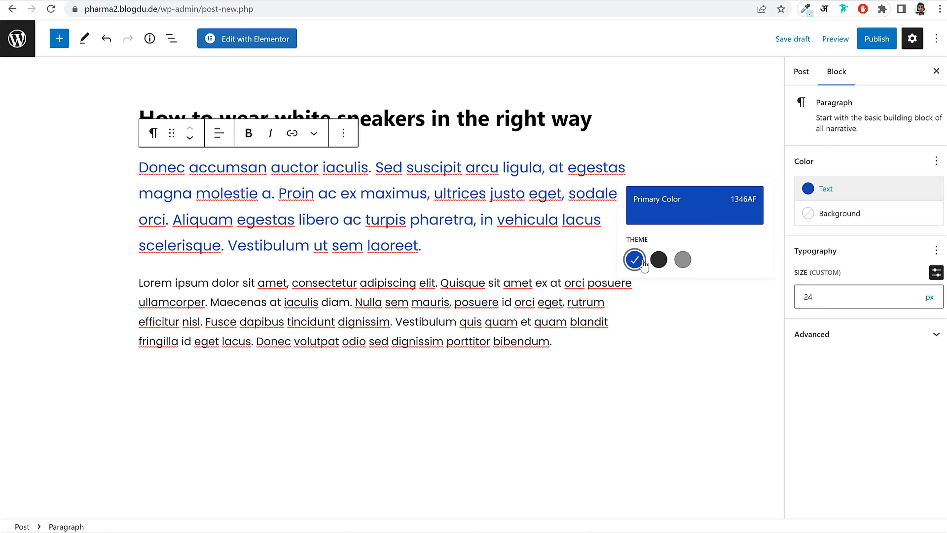
pyautogui.click(863, 223)
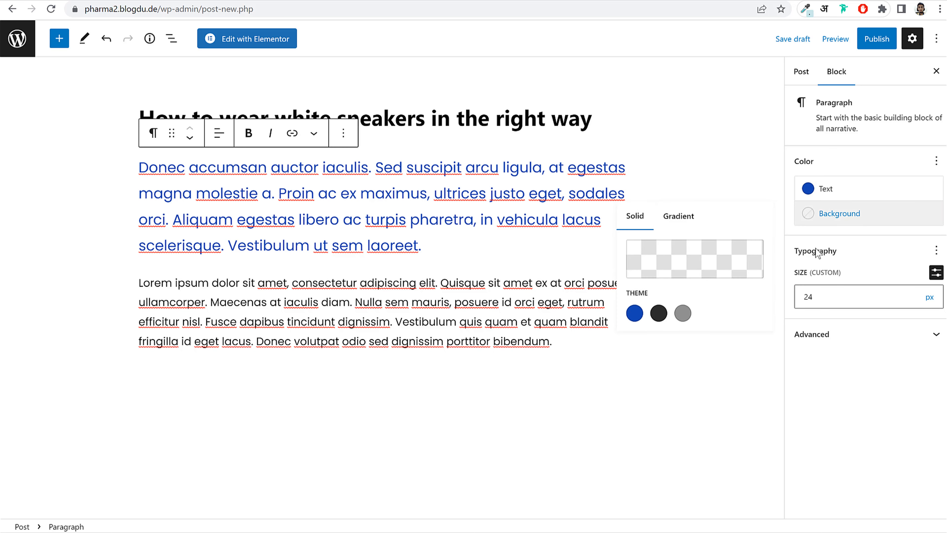
pyautogui.click(841, 261)
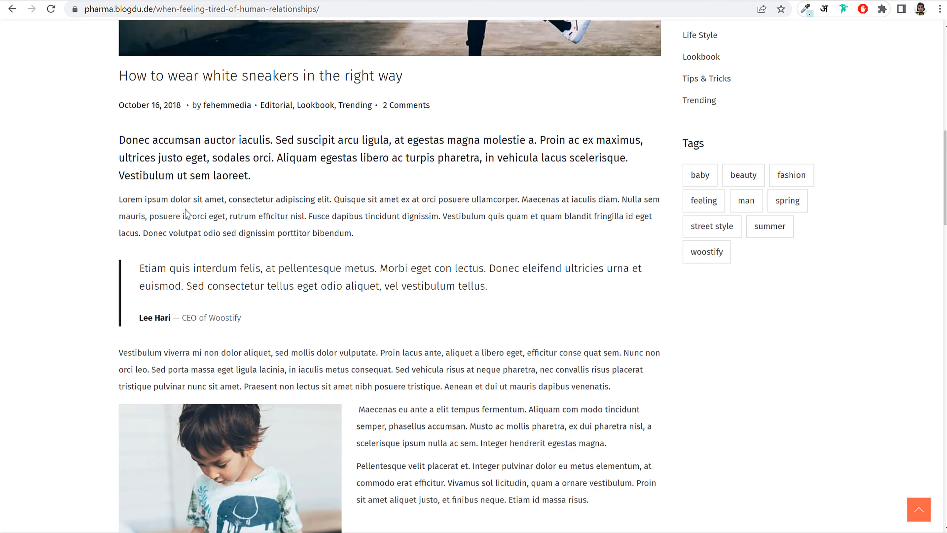
# - Paste the Etiam quote text as a new paragraph below the Lorem paragraph
pyautogui.moveTo(534, 293); pyautogui.dragTo(121, 257)
pyautogui.hotkey('ctrl', 'c')
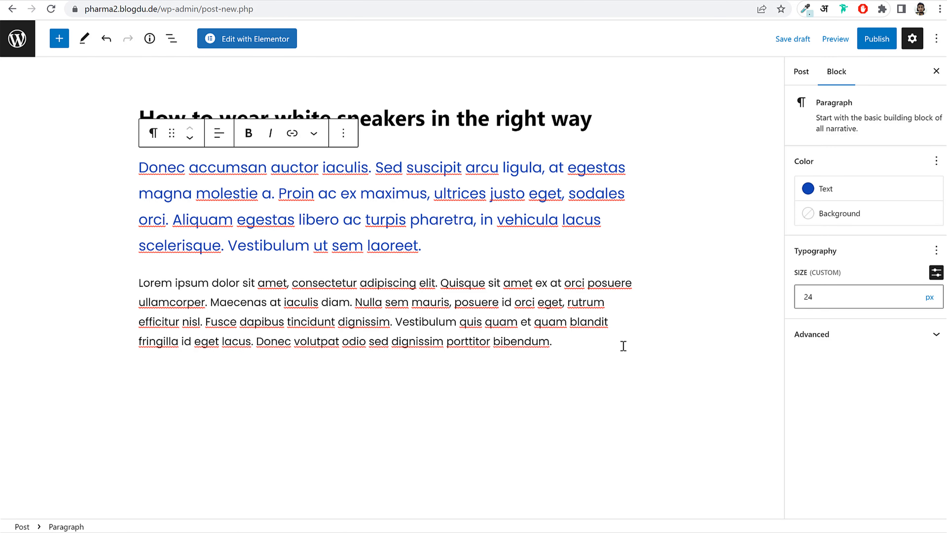
pyautogui.click(623, 346)
pyautogui.press('Return')
pyautogui.hotkey('ctrl', 'v')
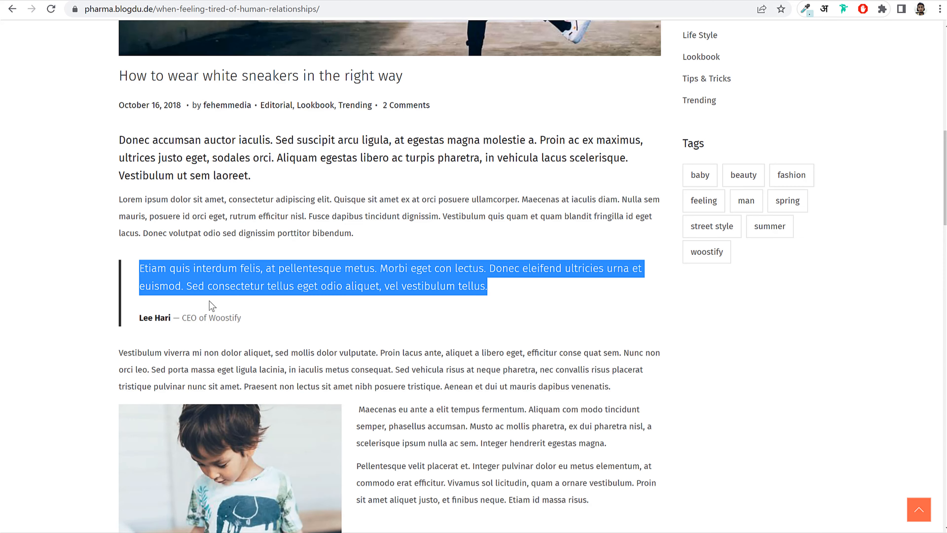
# - Look over the Etiam quote and its attribution line in the demo article
pyautogui.click(148, 268)
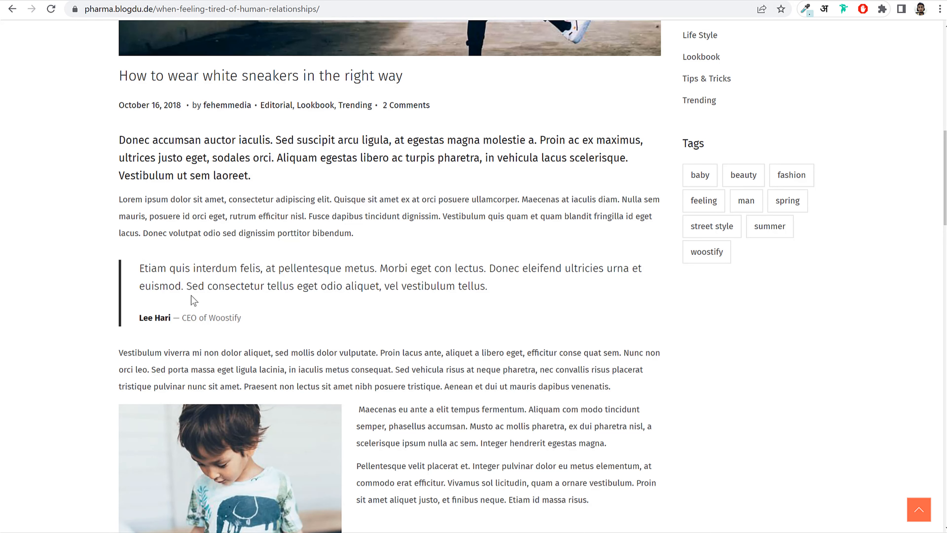
pyautogui.moveTo(128, 267); pyautogui.dragTo(239, 309)
pyautogui.click(239, 309)
pyautogui.moveTo(131, 316); pyautogui.dragTo(167, 313)
pyautogui.click(179, 309)
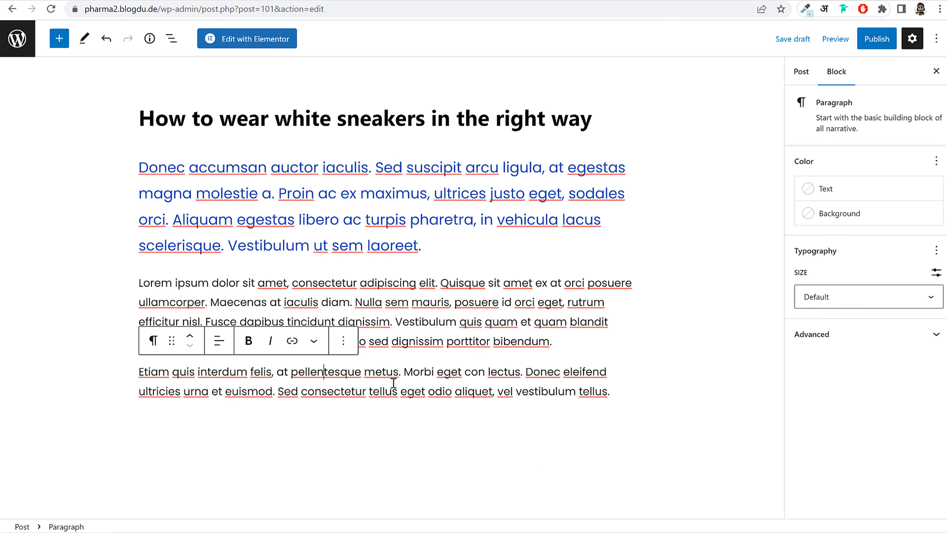
# - Convert the Etiam paragraph into a Quote block with the pasted CEO of Woostify citation
pyautogui.click(153, 341)
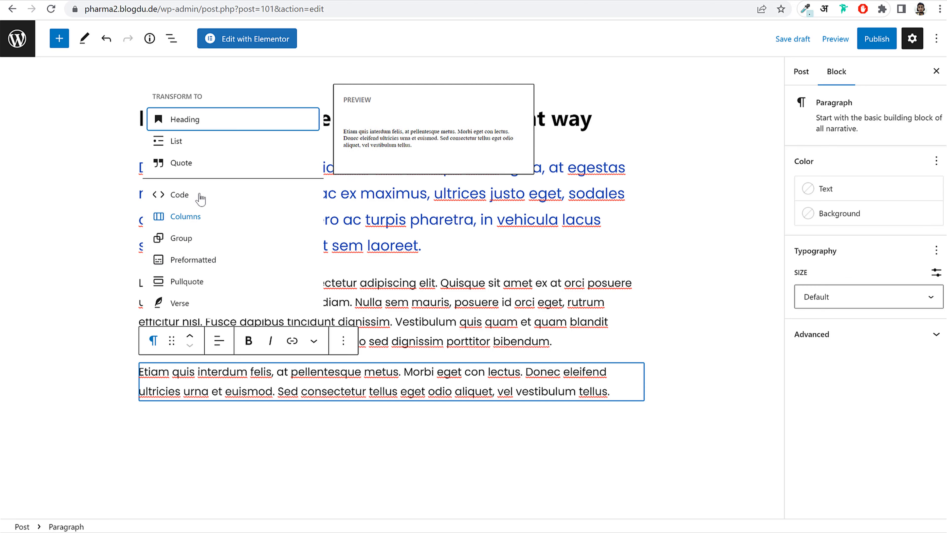
pyautogui.click(187, 163)
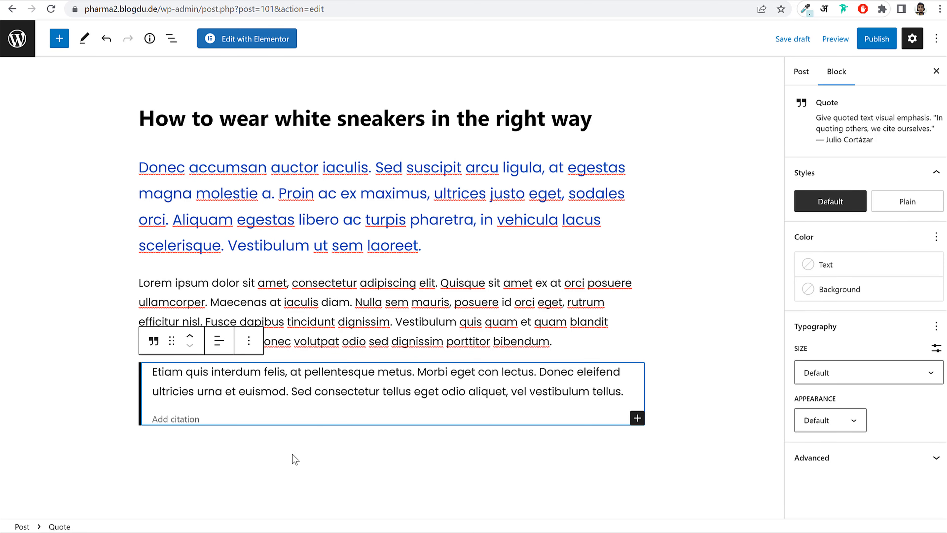
pyautogui.click(215, 419)
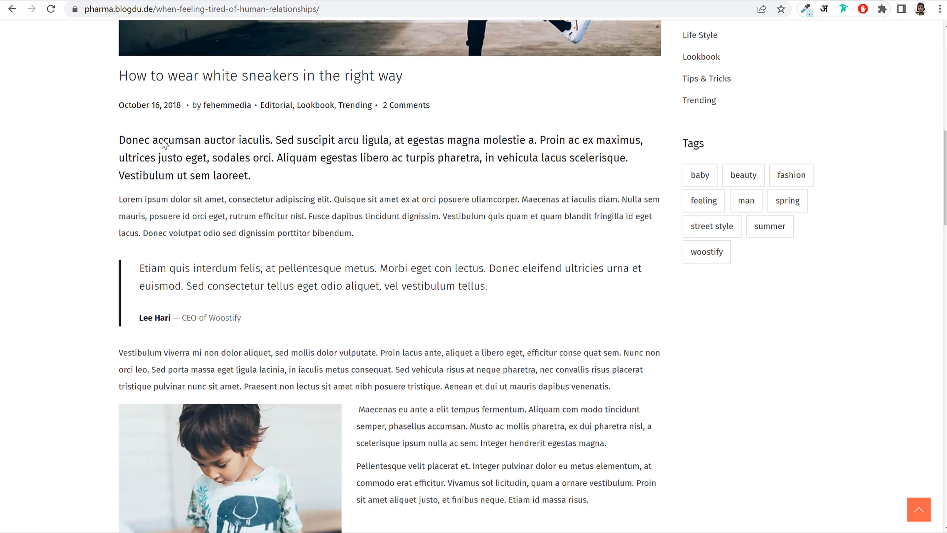
pyautogui.moveTo(276, 329); pyautogui.dragTo(153, 323)
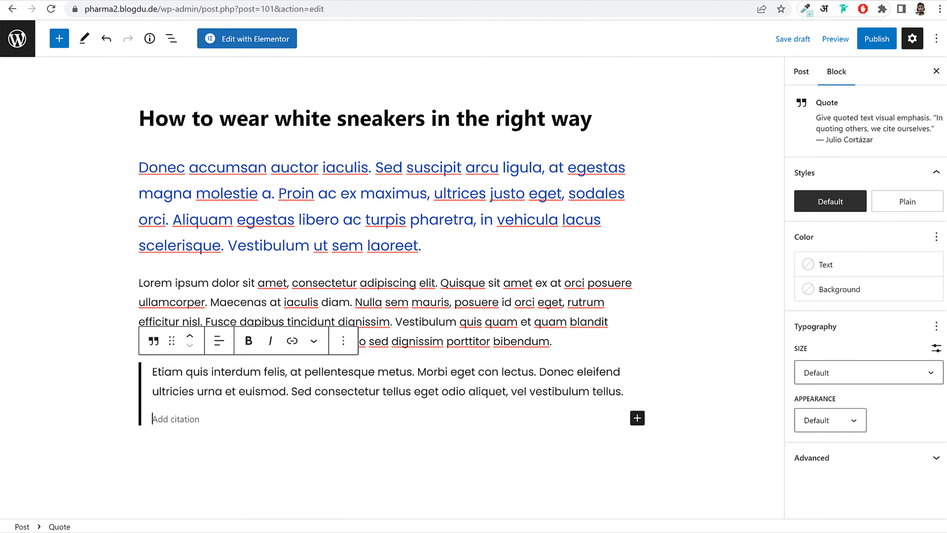
pyautogui.write('Lee Hari — CEO of Woostify')
pyautogui.press('Return')
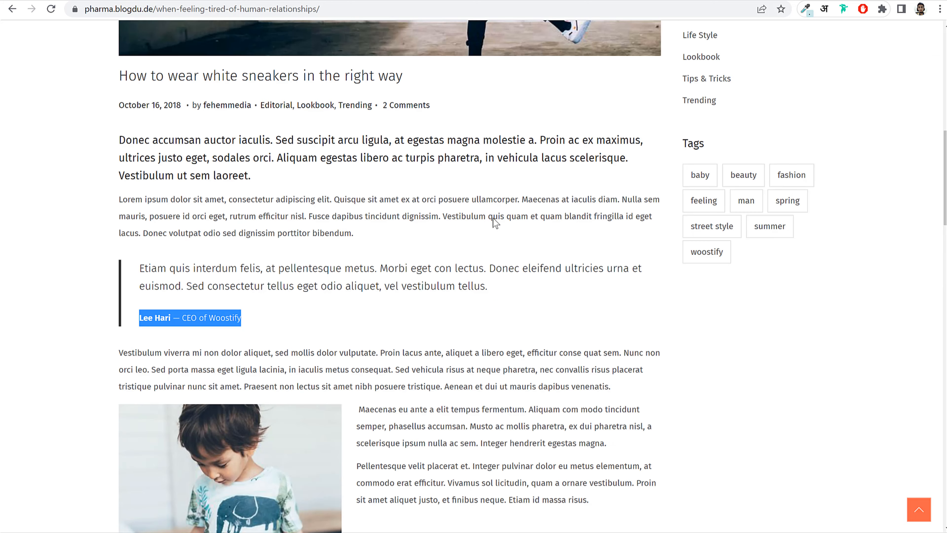
pyautogui.scroll(-5, 491, 220)
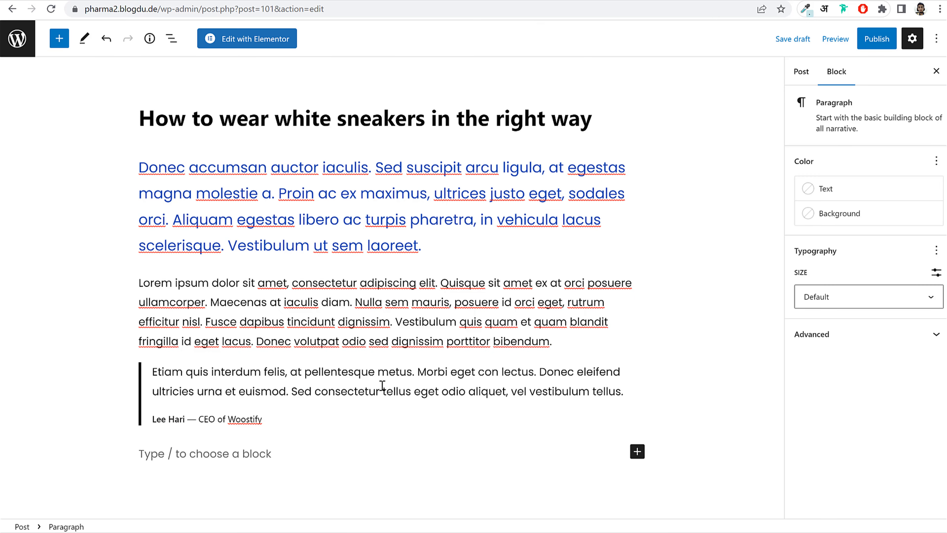
# - Insert a 50/50 two-column Columns block below the quote
pyautogui.click(637, 452)
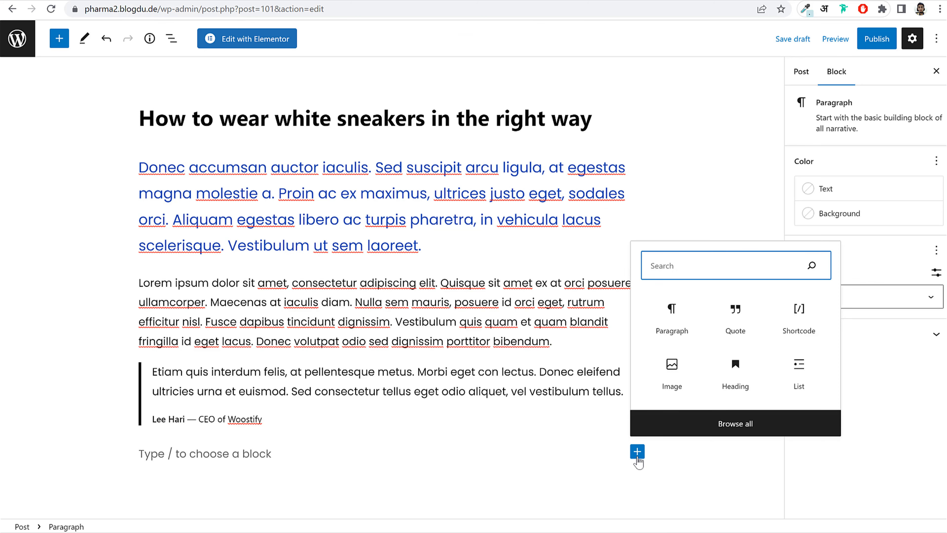
pyautogui.write('col')
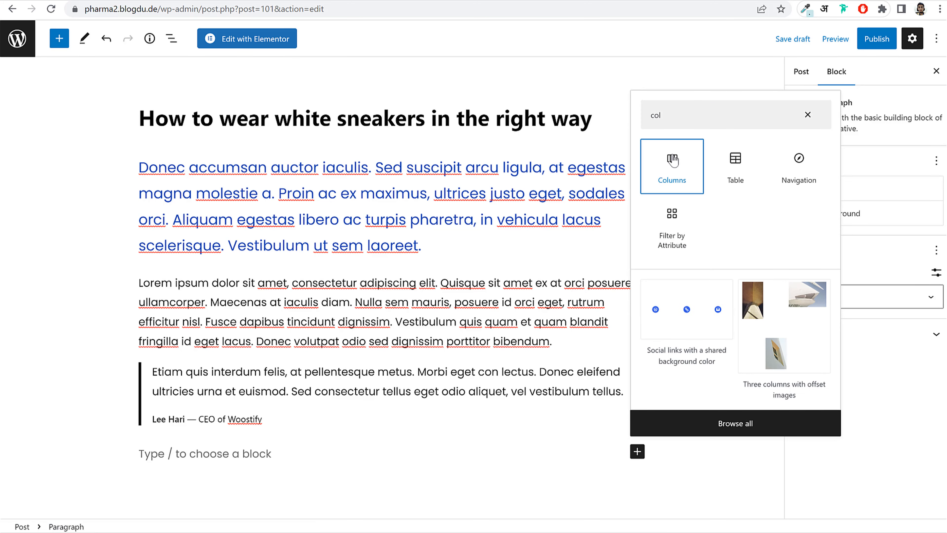
pyautogui.click(673, 160)
pyautogui.scroll(-3, 498, 302)
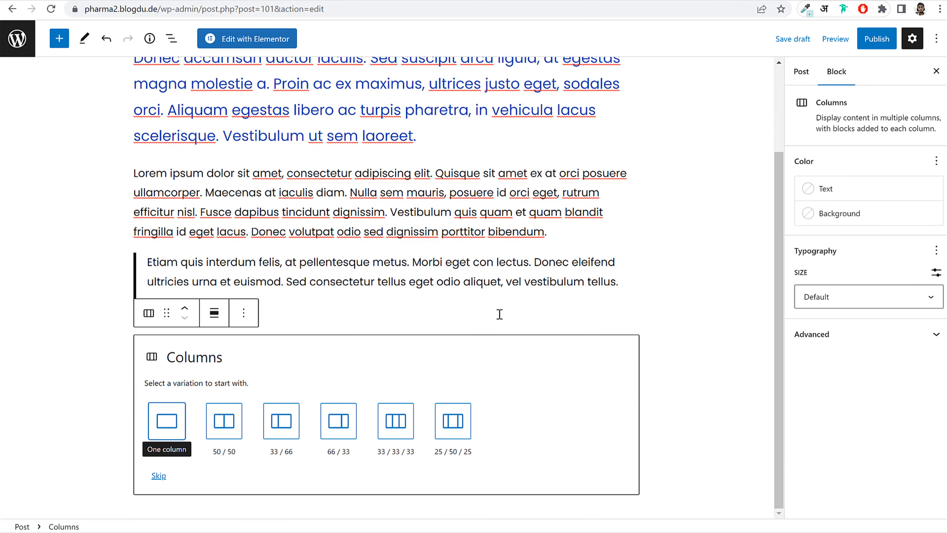
pyautogui.click(225, 425)
# - Put the biotin product image from the Media Library in the left column
pyautogui.click(294, 464)
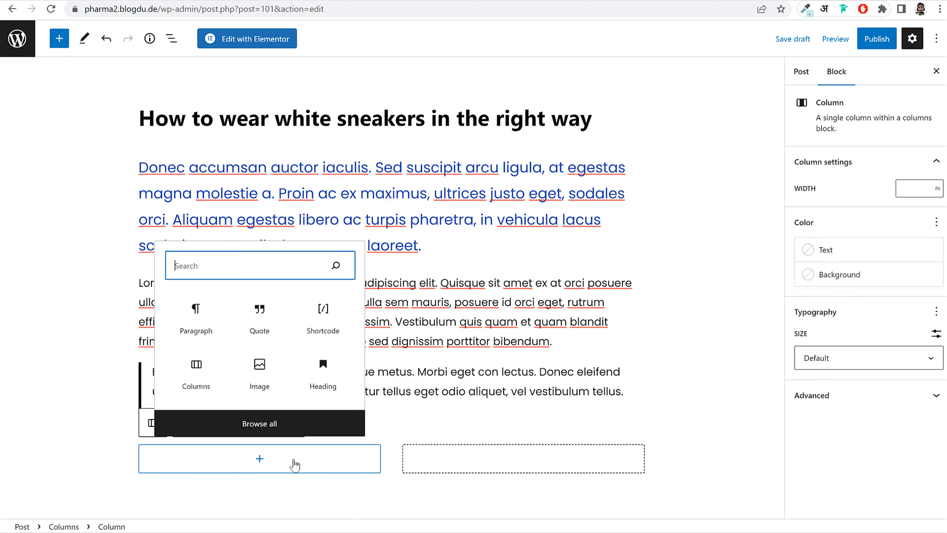
pyautogui.write('ima')
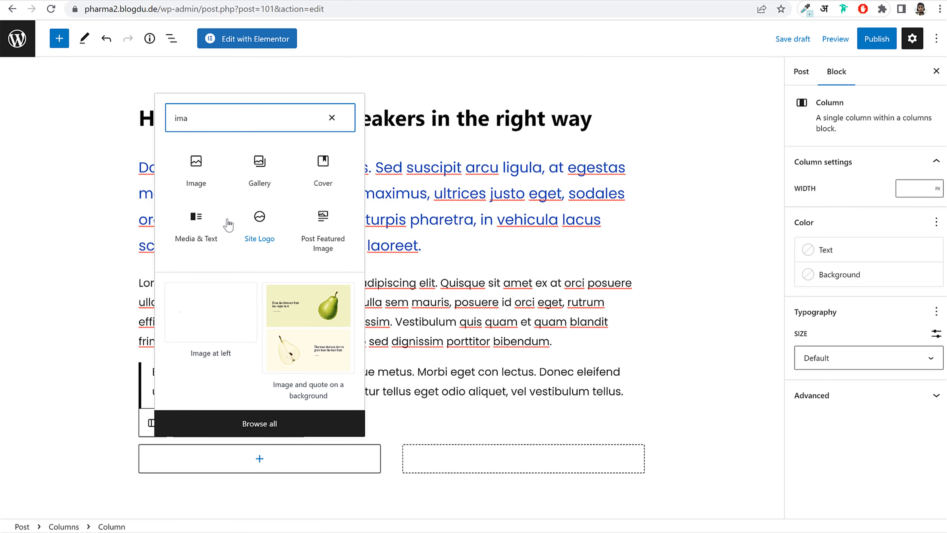
pyautogui.click(200, 181)
pyautogui.click(158, 442)
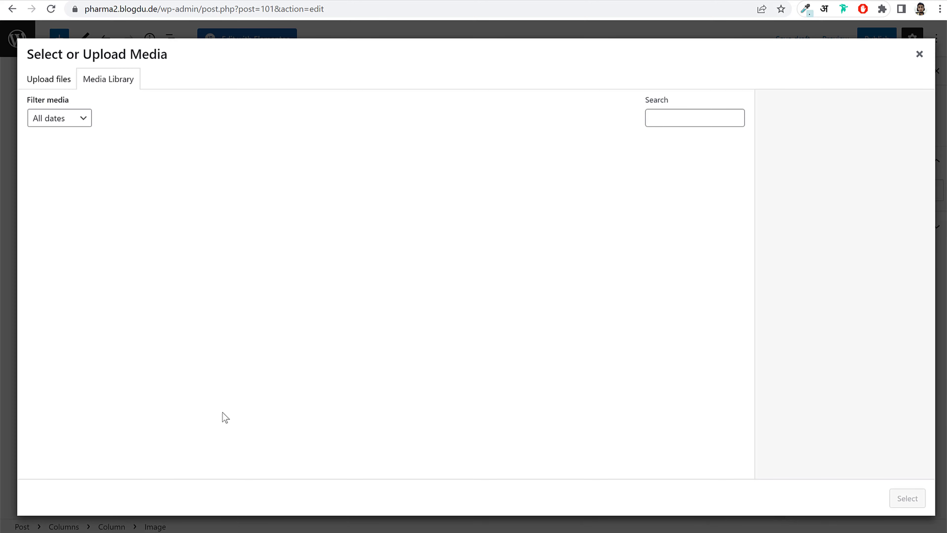
pyautogui.click(371, 277)
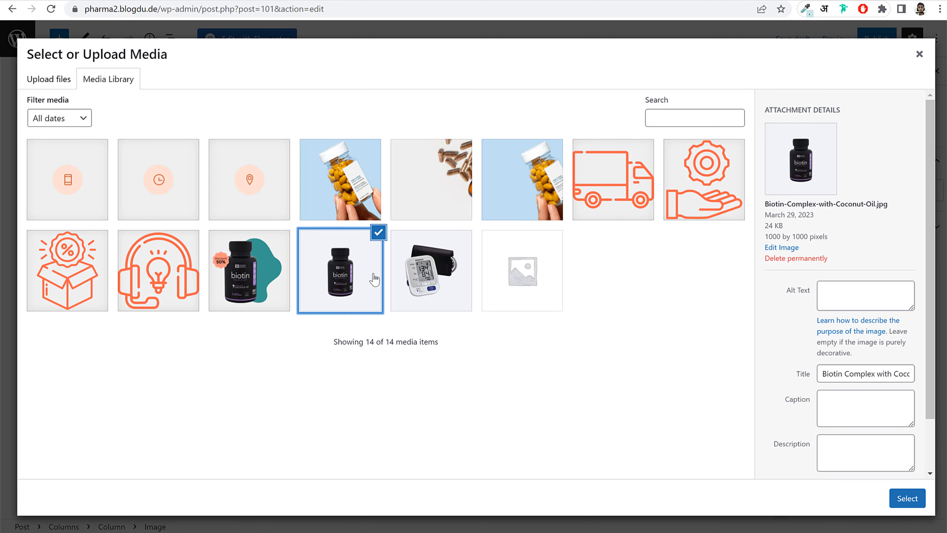
pyautogui.click(890, 499)
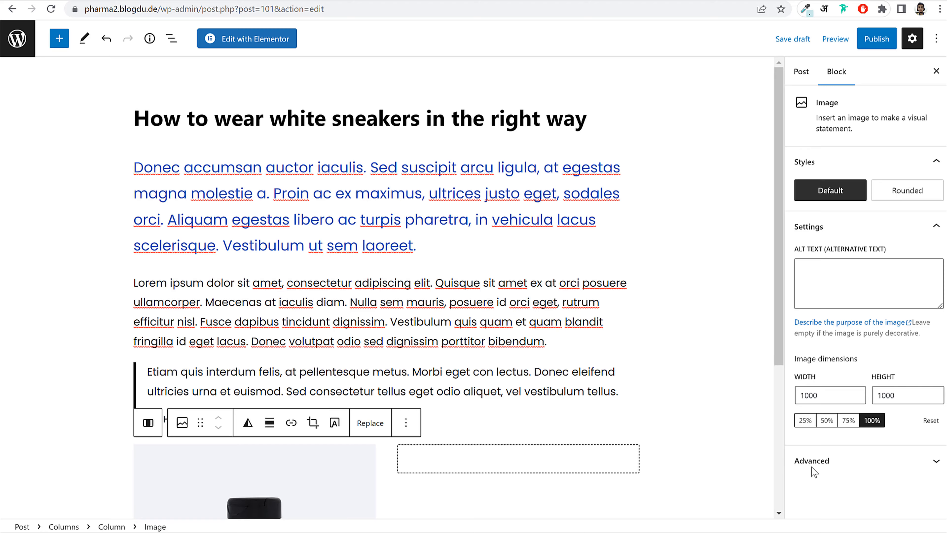
pyautogui.scroll(-6, 376, 343)
# - Add a paragraph in the right column with the pasted Maecenas text
pyautogui.click(488, 240)
pyautogui.click(518, 253)
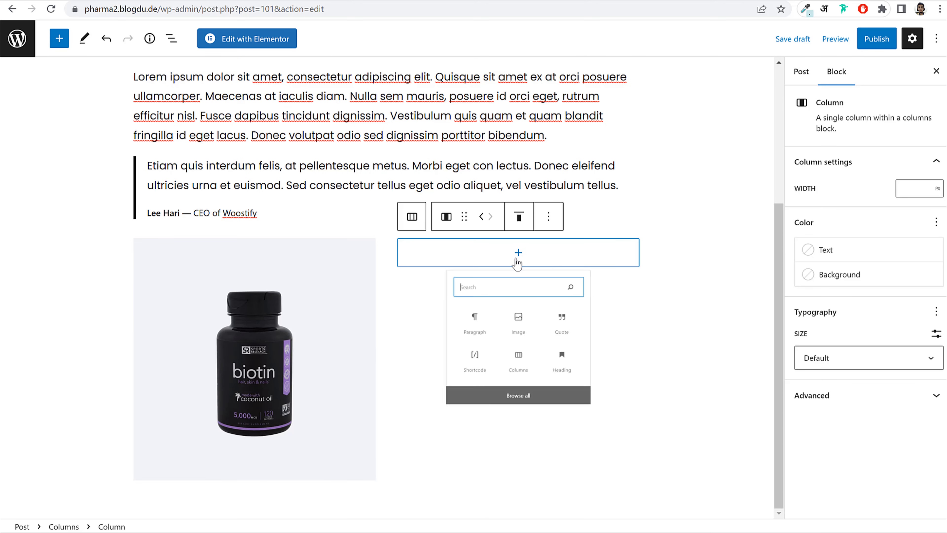
pyautogui.click(462, 350)
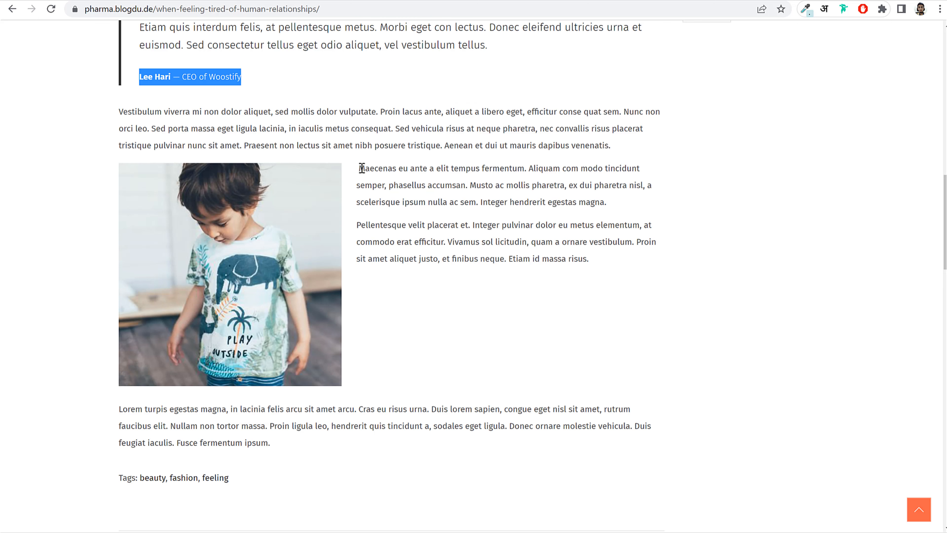
pyautogui.moveTo(361, 168); pyautogui.dragTo(672, 263)
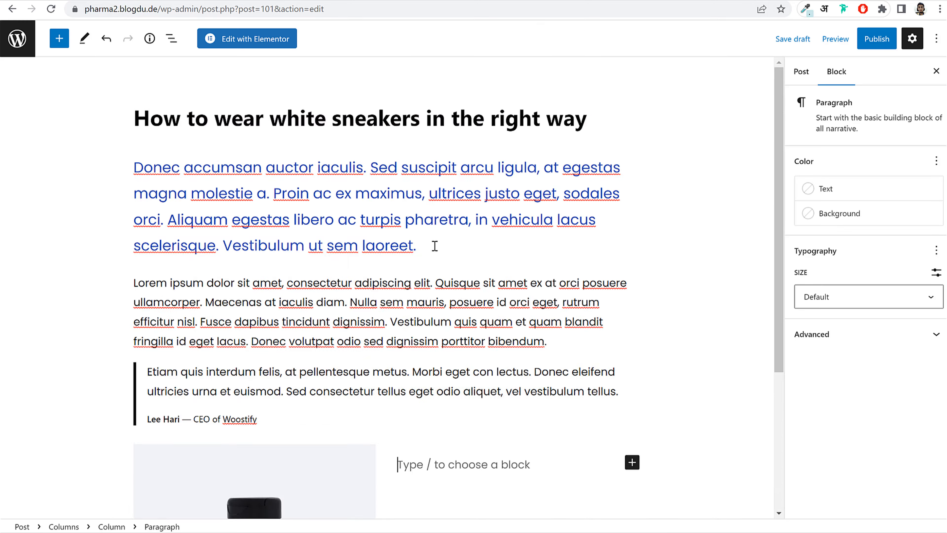
pyautogui.hotkey('ctrl', 'v')
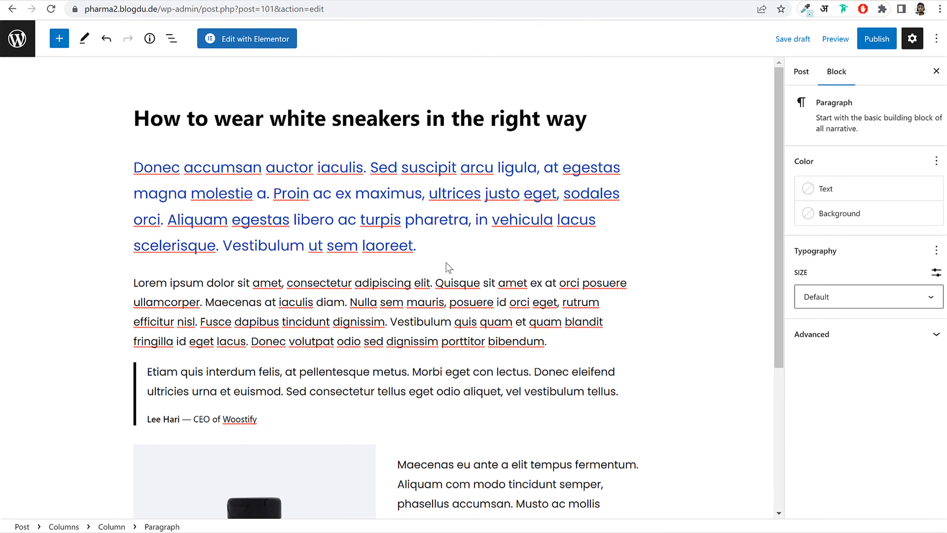
pyautogui.scroll(-5, 459, 266)
pyautogui.scroll(6, 485, 275)
# - Create a new Fashion category and assign it to the post
pyautogui.click(797, 74)
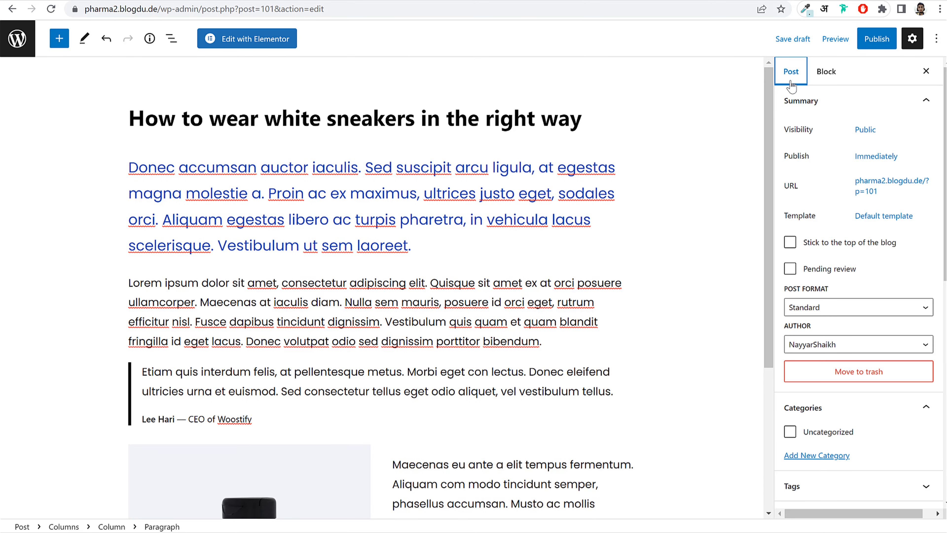
pyautogui.scroll(-5, 846, 311)
pyautogui.click(828, 214)
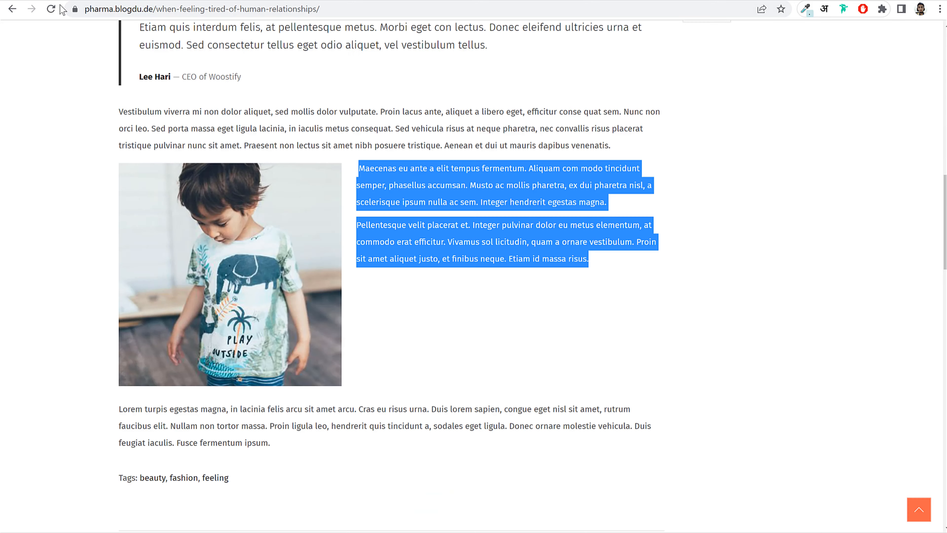
pyautogui.scroll(10, 348, 218)
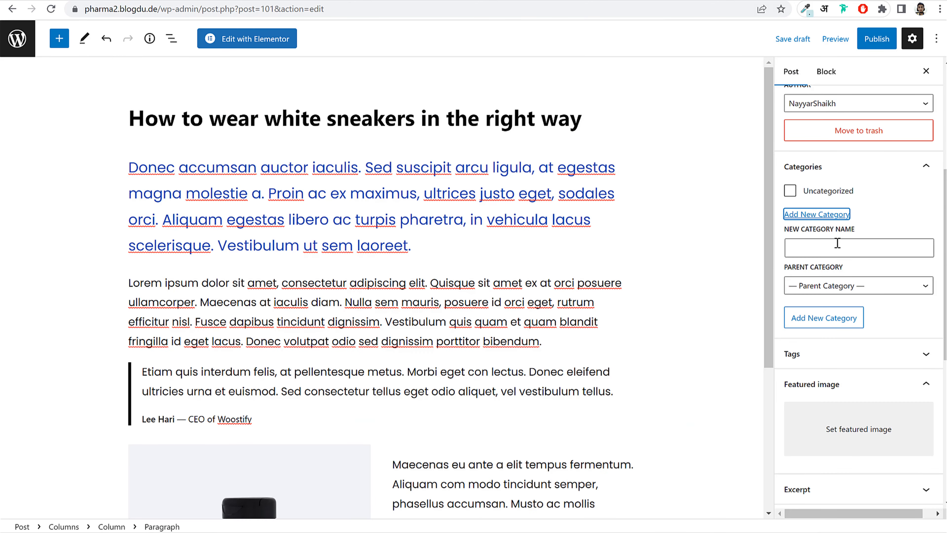
pyautogui.click(838, 244)
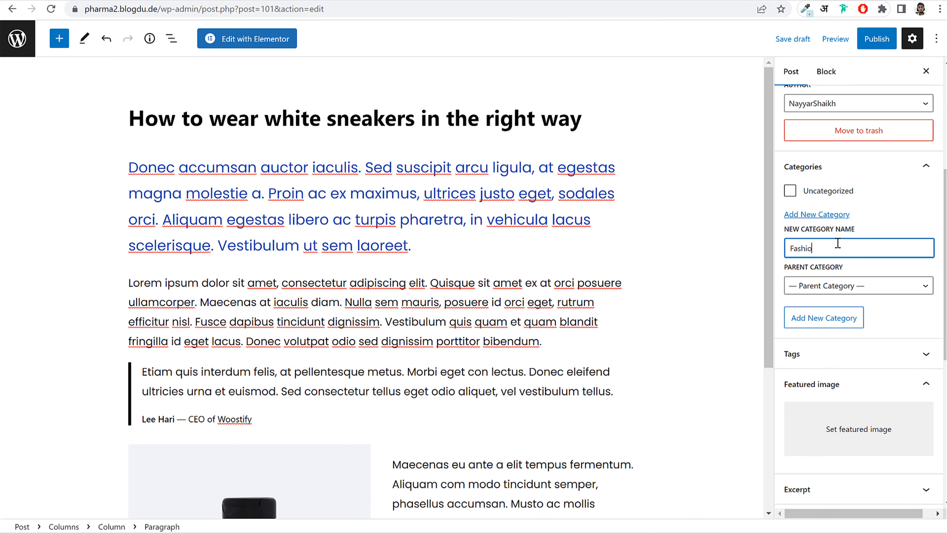
pyautogui.click(835, 324)
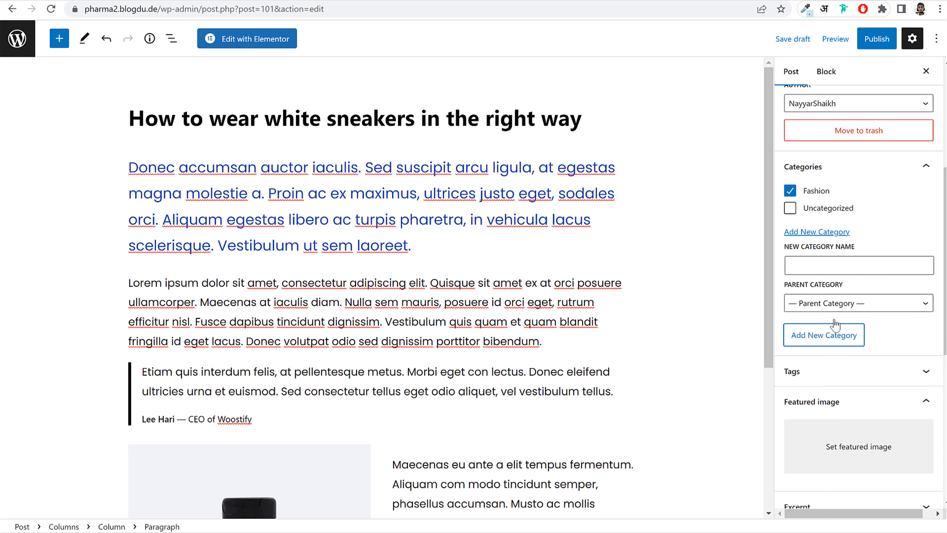
# - Upload blog-img-2 as the featured image and publish the post
pyautogui.scroll(-5, 861, 317)
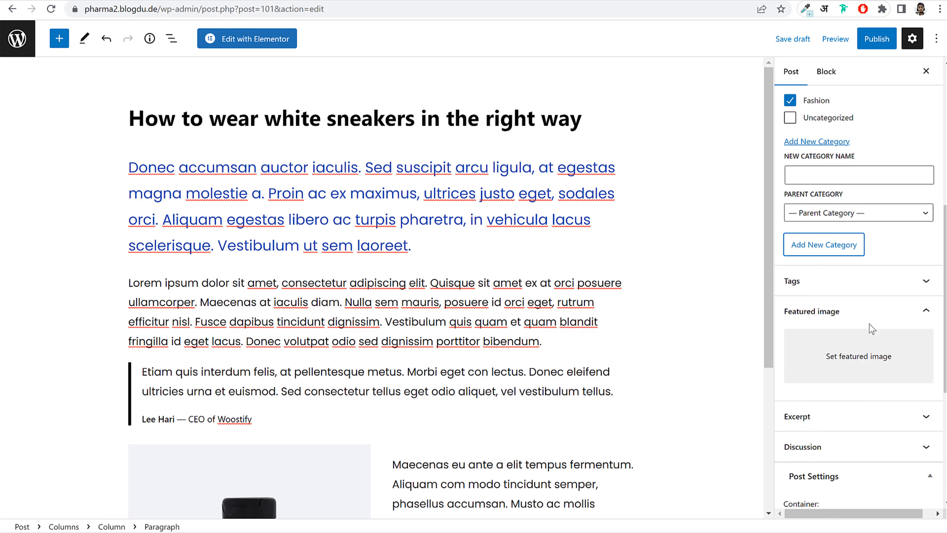
pyautogui.click(826, 261)
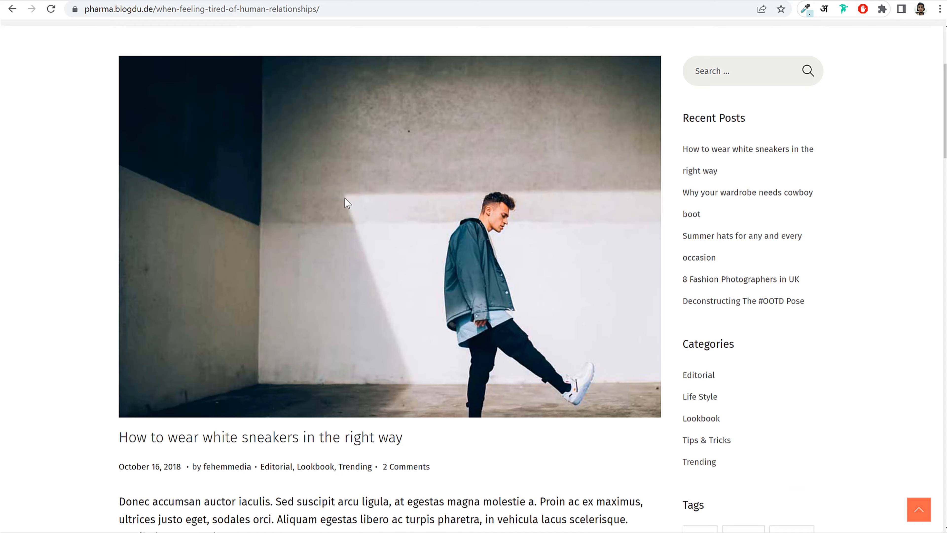
pyautogui.scroll(5, 376, 172)
pyautogui.scroll(-5, 438, 214)
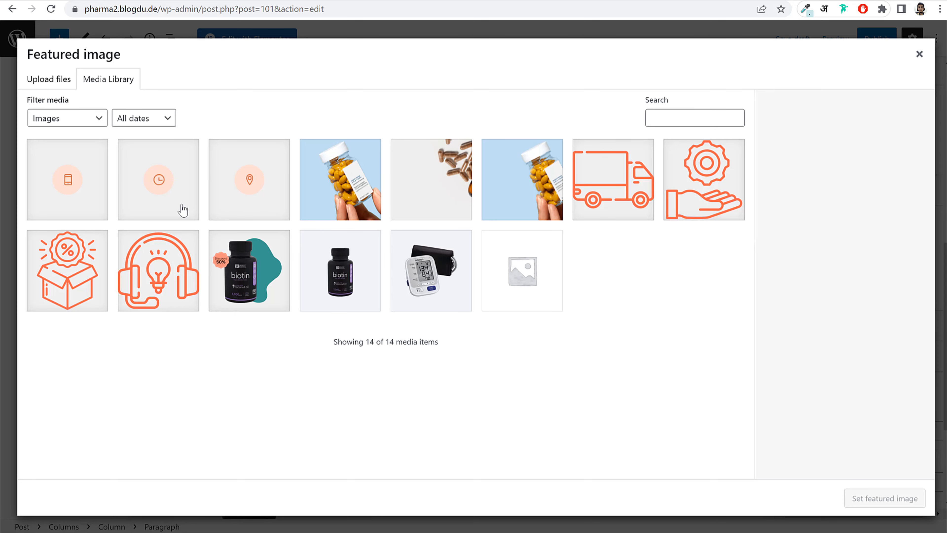
pyautogui.click(41, 82)
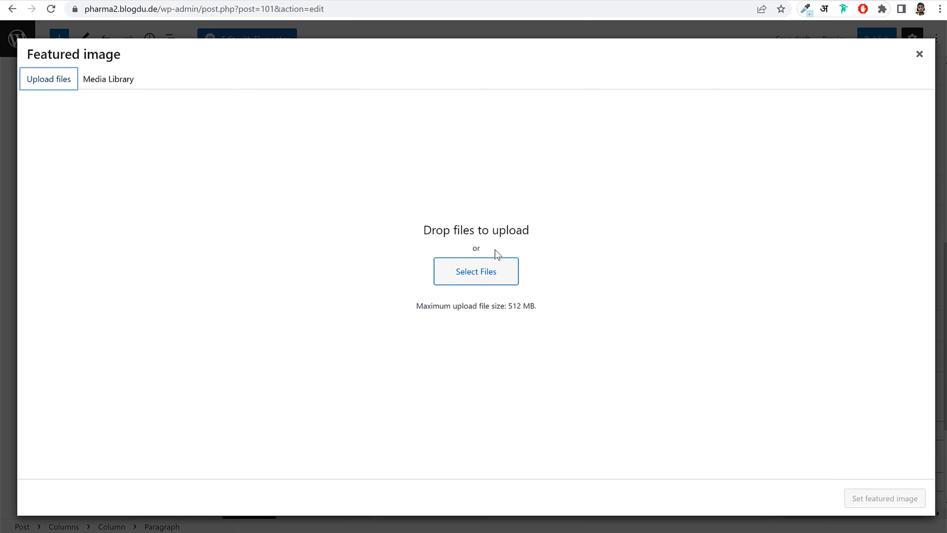
pyautogui.click(478, 272)
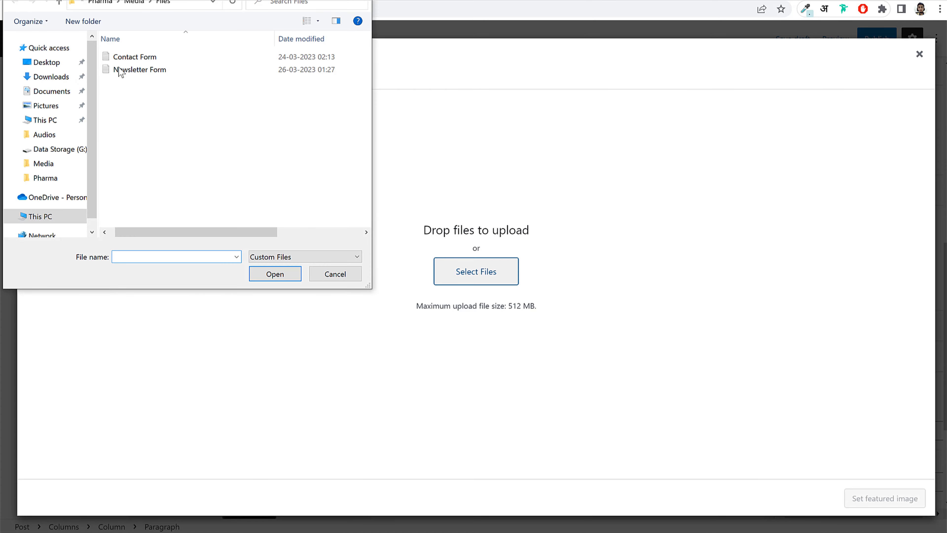
pyautogui.scroll(3, 313, 145)
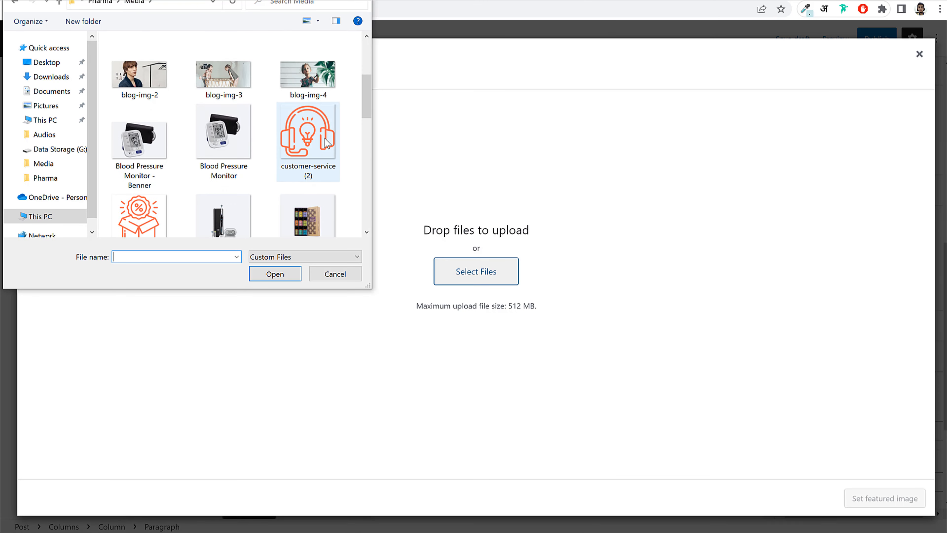
pyautogui.click(316, 98)
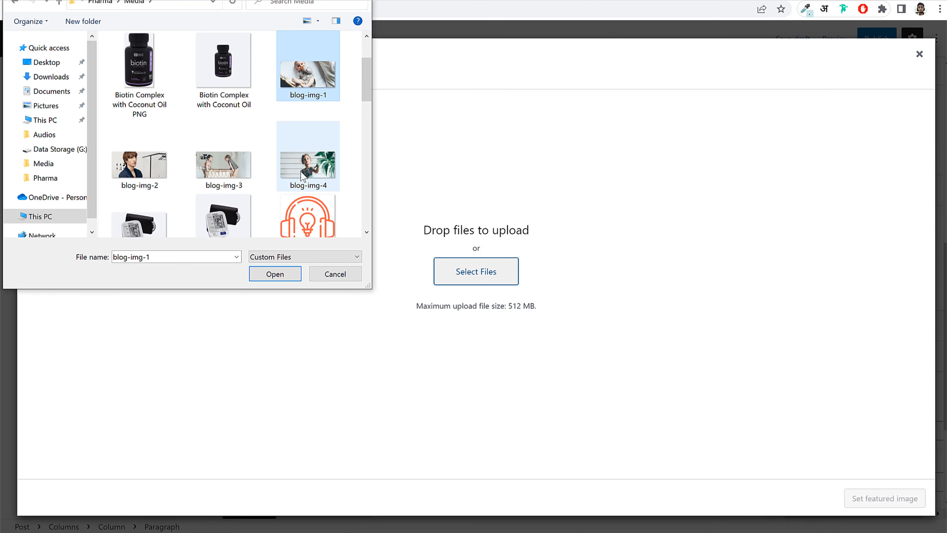
pyautogui.click(140, 168)
pyautogui.click(273, 275)
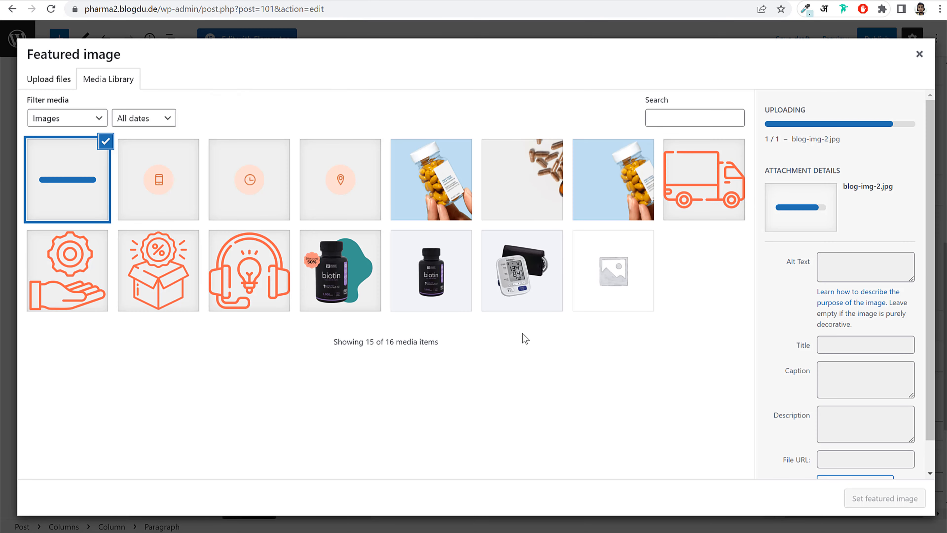
pyautogui.click(883, 500)
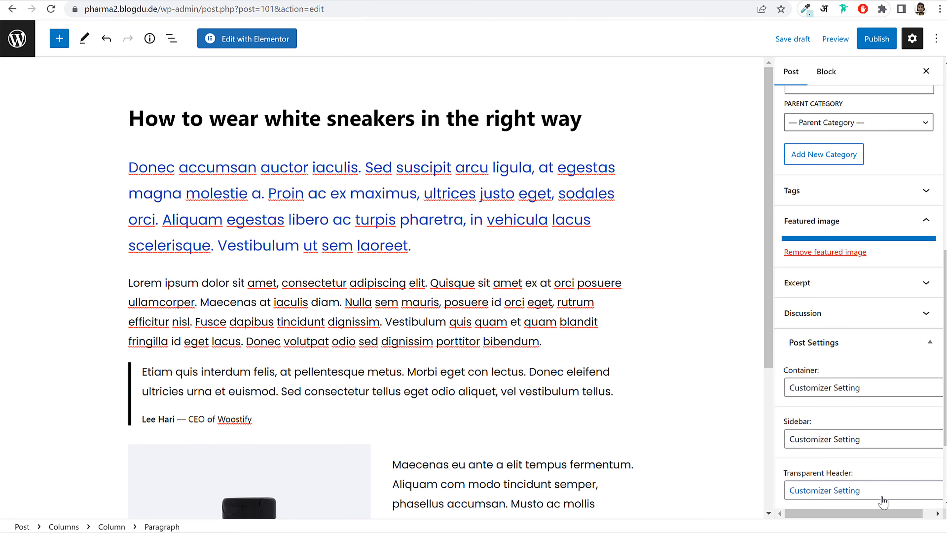
pyautogui.click(876, 42)
pyautogui.click(839, 39)
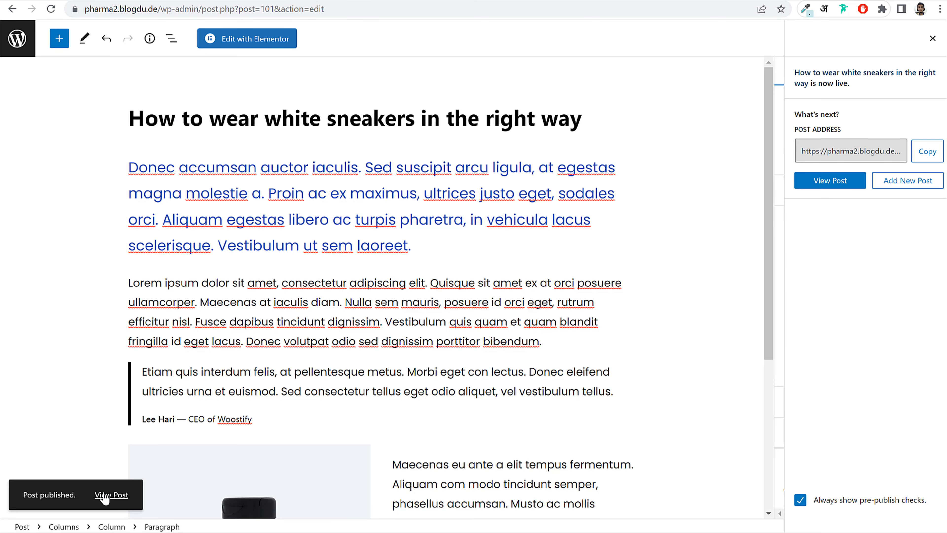
# - View the published post and inspect its placeholder sidebar widgets
pyautogui.click(106, 495)
pyautogui.scroll(-5, 574, 302)
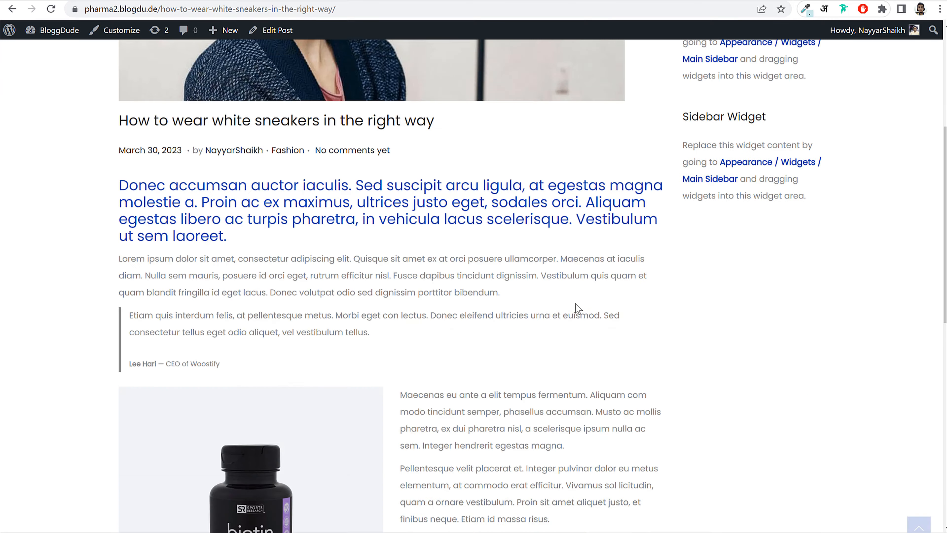
pyautogui.scroll(-10, 575, 303)
pyautogui.scroll(10, 575, 306)
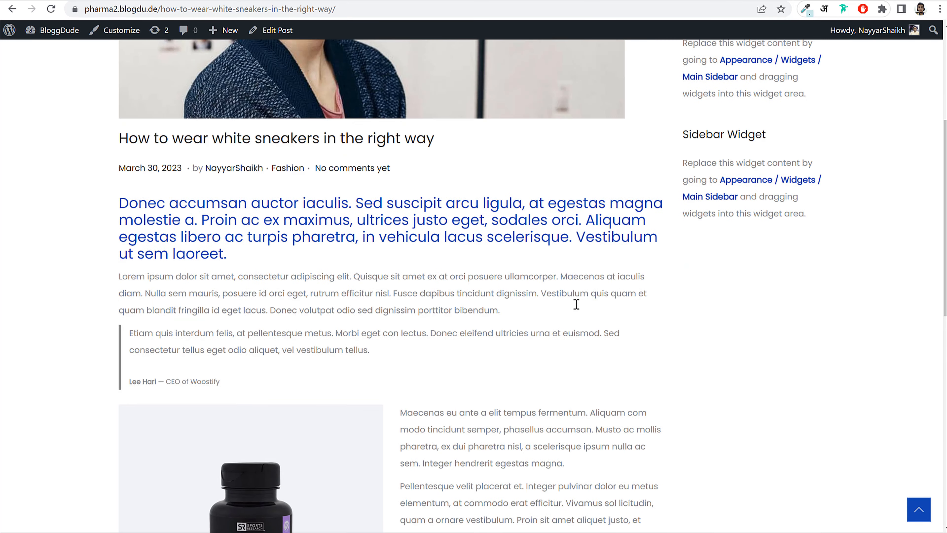
pyautogui.scroll(5, 576, 304)
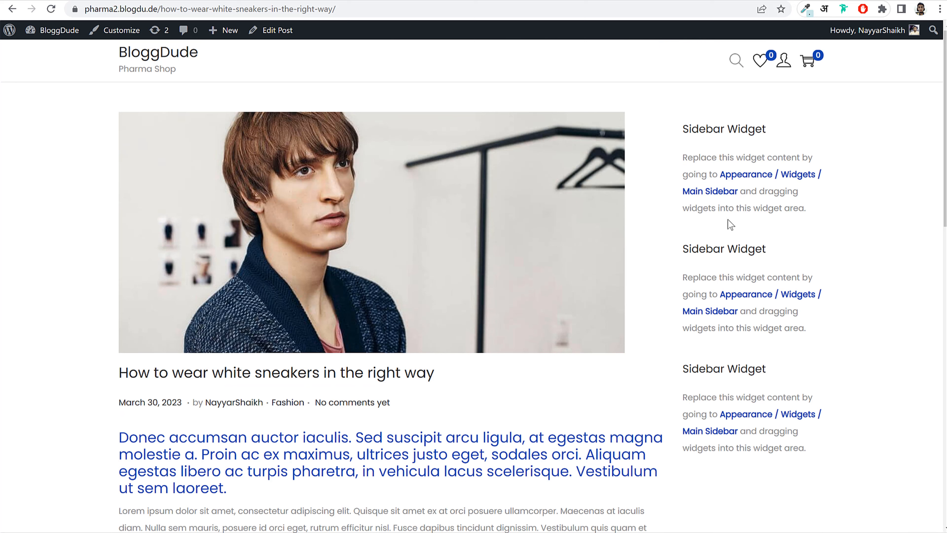
pyautogui.moveTo(676, 122); pyautogui.dragTo(865, 346)
pyautogui.click(861, 351)
# - Load the store's /shop page showing its two products
pyautogui.moveTo(158, 9); pyautogui.dragTo(767, 39)
pyautogui.write('shop')
pyautogui.press('Return')
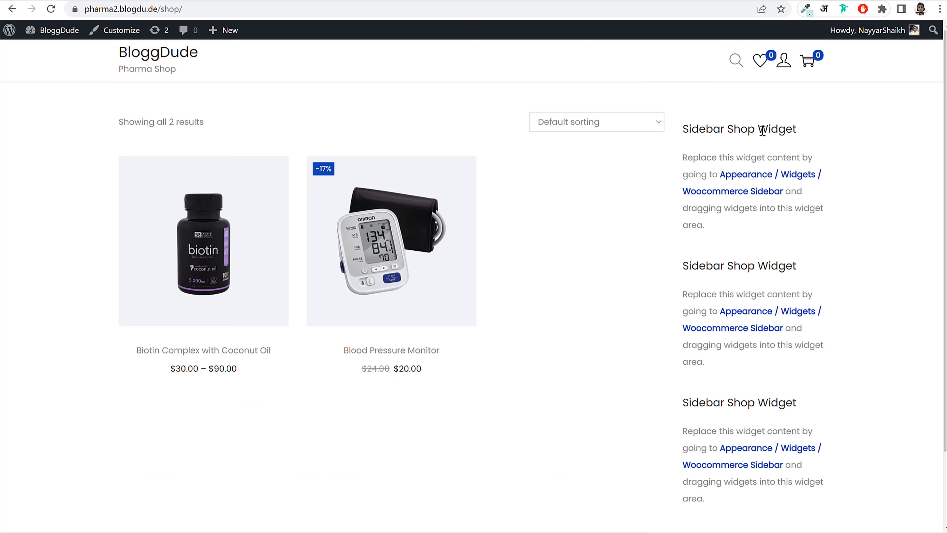
pyautogui.scroll(-2, 744, 299)
pyautogui.scroll(3, 746, 315)
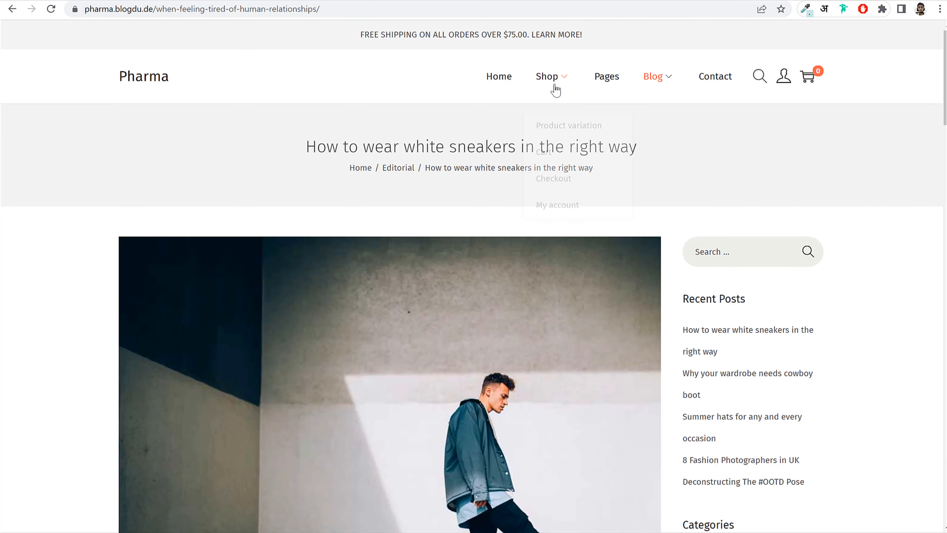
# - Compare with the reference Pharma site's Shop page, then return to the own shop
pyautogui.click(557, 79)
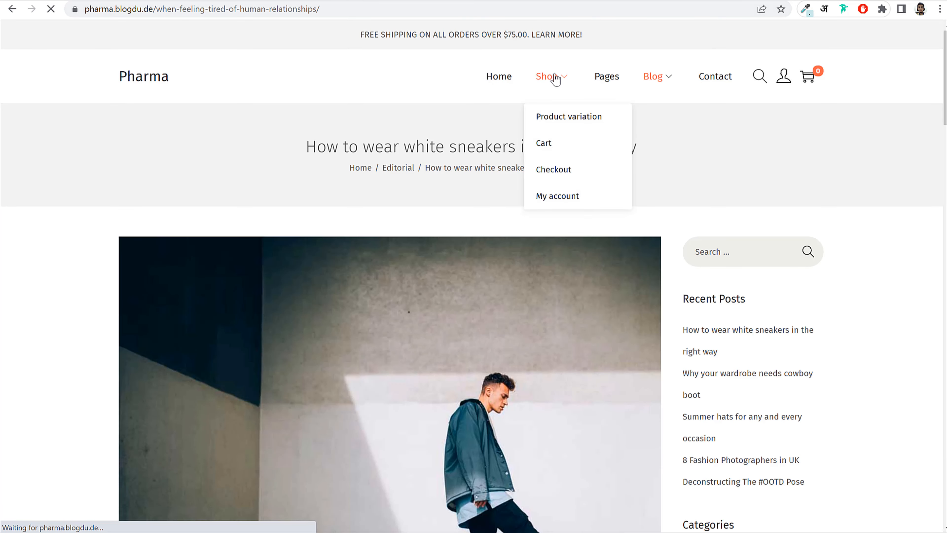
pyautogui.scroll(-12, 205, 359)
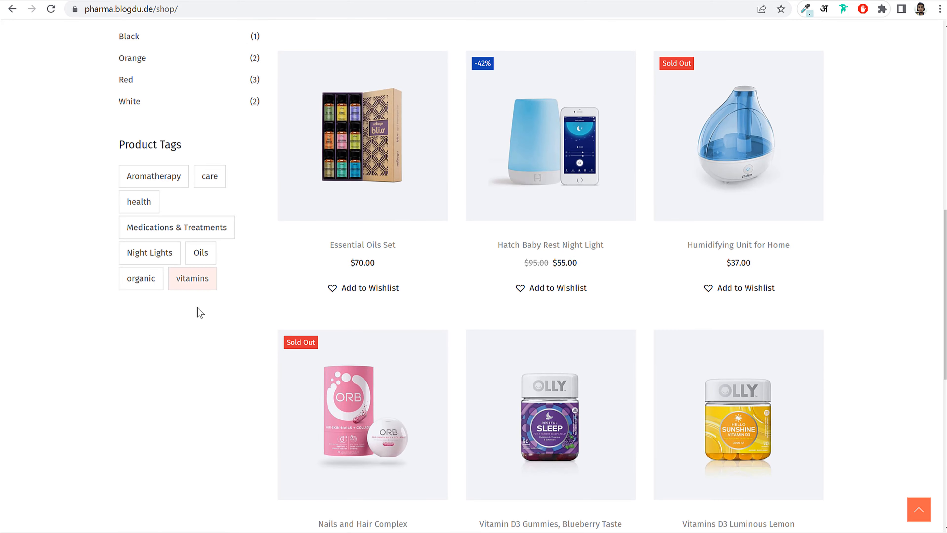
pyautogui.scroll(12, 209, 315)
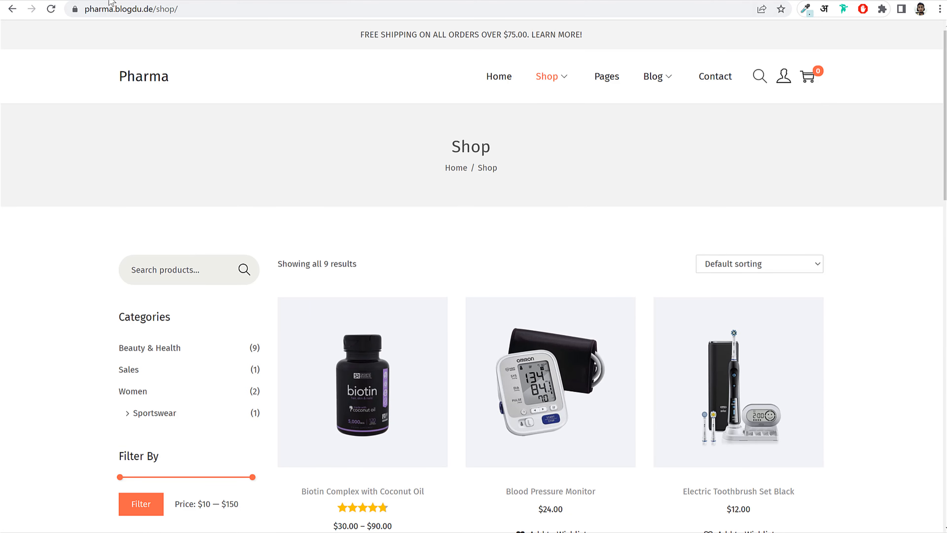
pyautogui.click(119, 0)
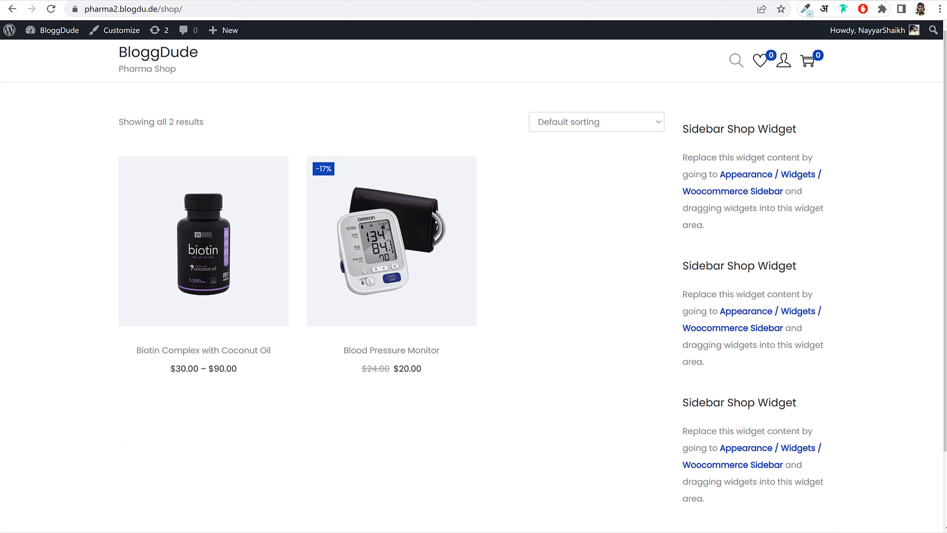
pyautogui.moveTo(30, 34)
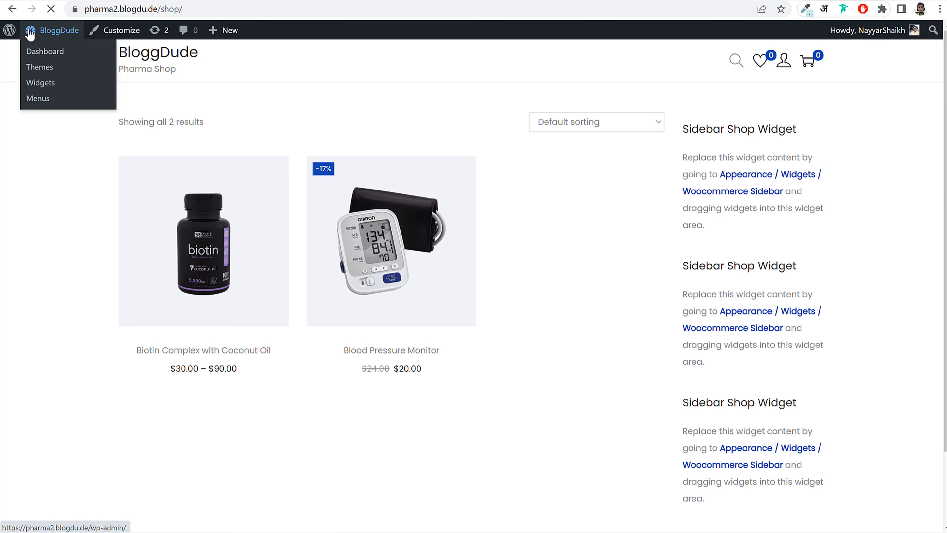
# - Search the plugin directory for Classic Widgets
pyautogui.scroll(-1, 542, 255)
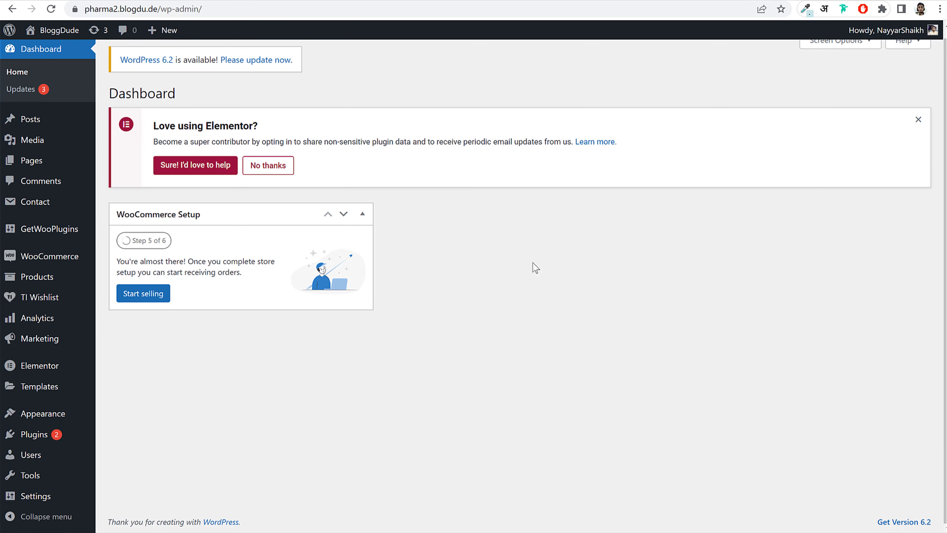
pyautogui.moveTo(39, 443)
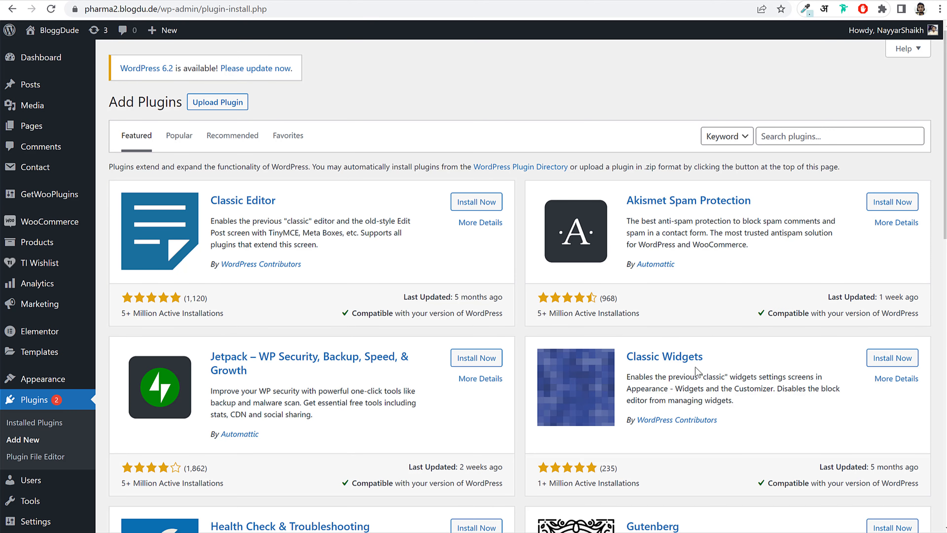
pyautogui.moveTo(742, 377); pyautogui.dragTo(628, 350)
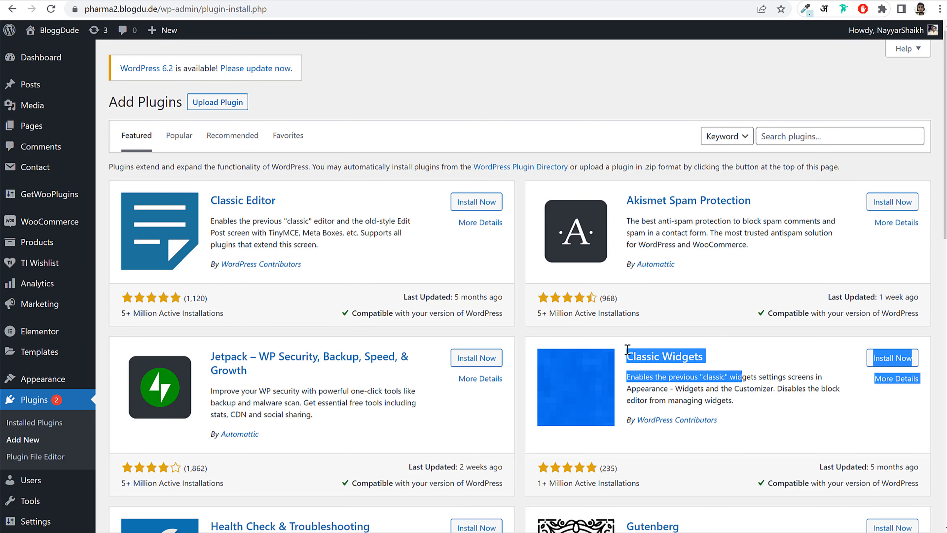
pyautogui.click(744, 356)
pyautogui.moveTo(741, 362); pyautogui.dragTo(632, 357)
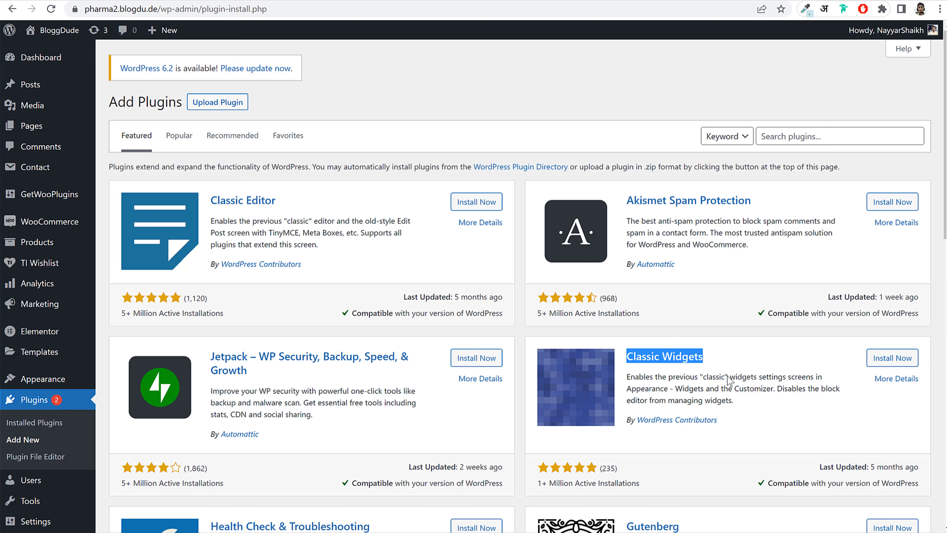
pyautogui.click(816, 138)
pyautogui.write('Classic Widgets')
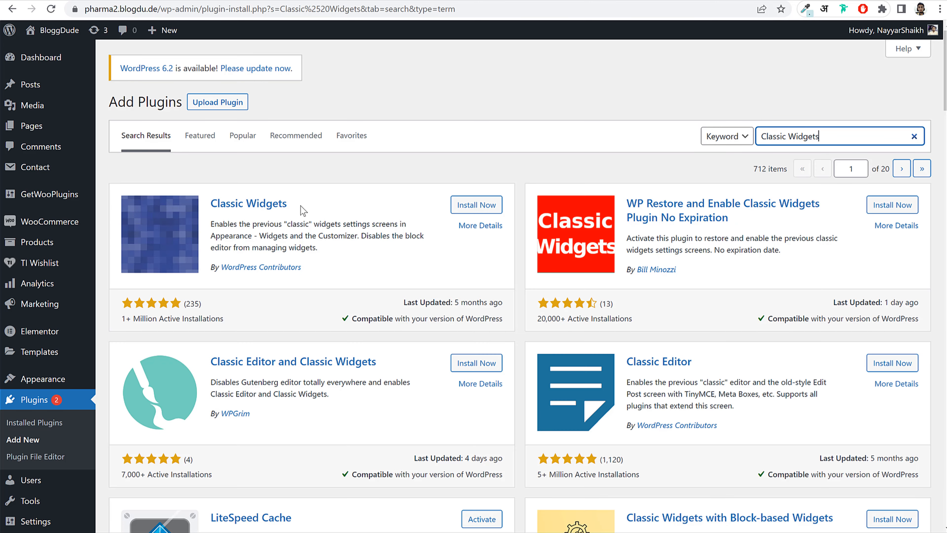
# - Install and activate the Classic Widgets plugin
pyautogui.moveTo(328, 270); pyautogui.dragTo(213, 275)
pyautogui.click(476, 205)
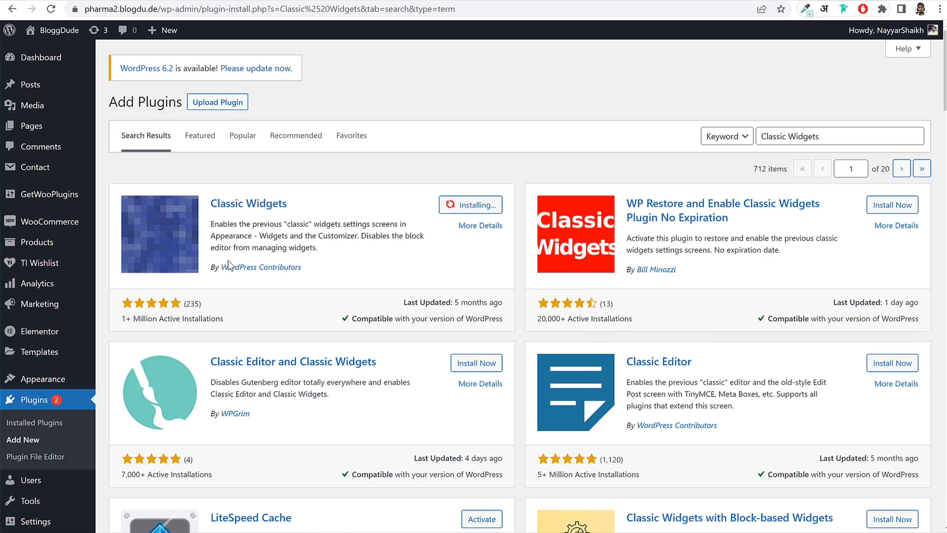
pyautogui.moveTo(124, 321); pyautogui.dragTo(285, 327)
pyautogui.click(406, 248)
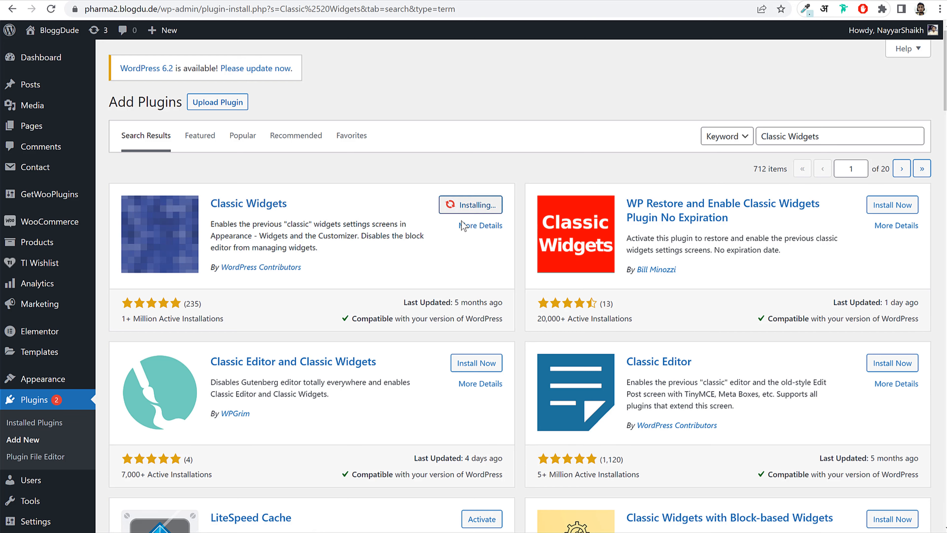
pyautogui.click(482, 204)
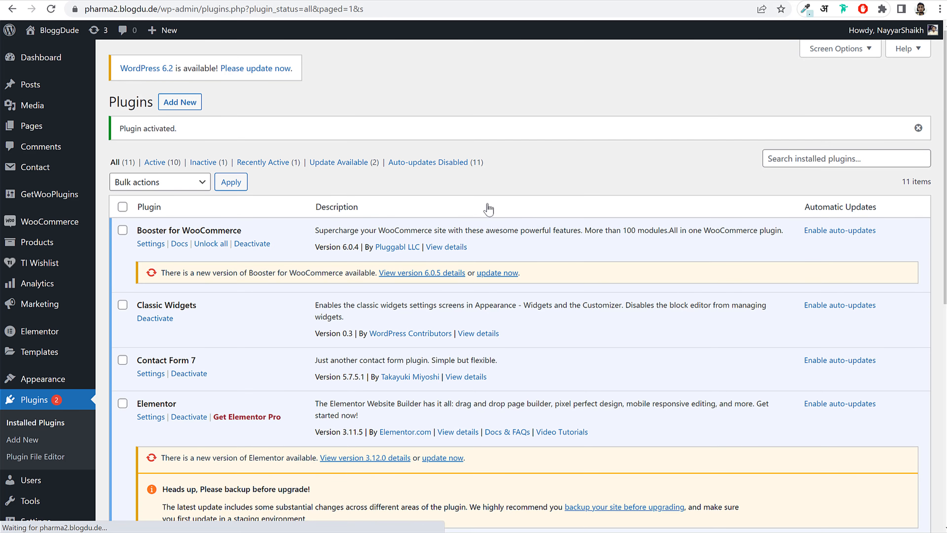
# - On Appearance > Widgets, collapse Main Sidebar and expand the Woocommerce Sidebar area
pyautogui.scroll(-2, 386, 247)
pyautogui.scroll(-3, 244, 290)
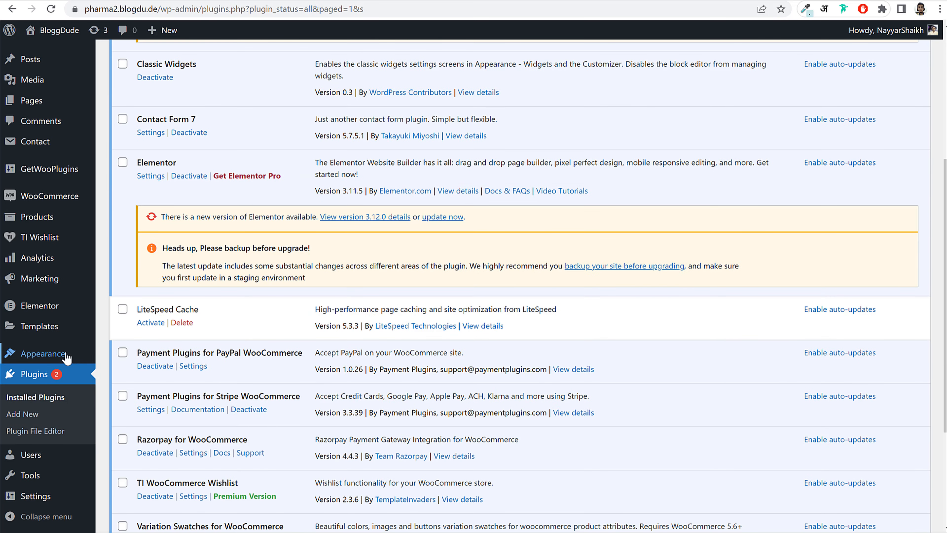
pyautogui.moveTo(43, 354)
pyautogui.click(131, 394)
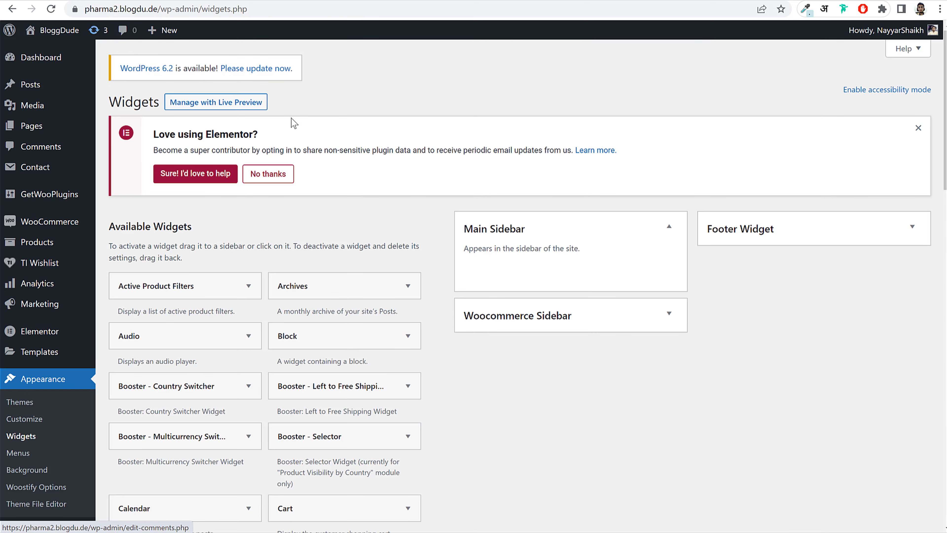
pyautogui.click(36, 0)
pyautogui.scroll(-5, 285, 259)
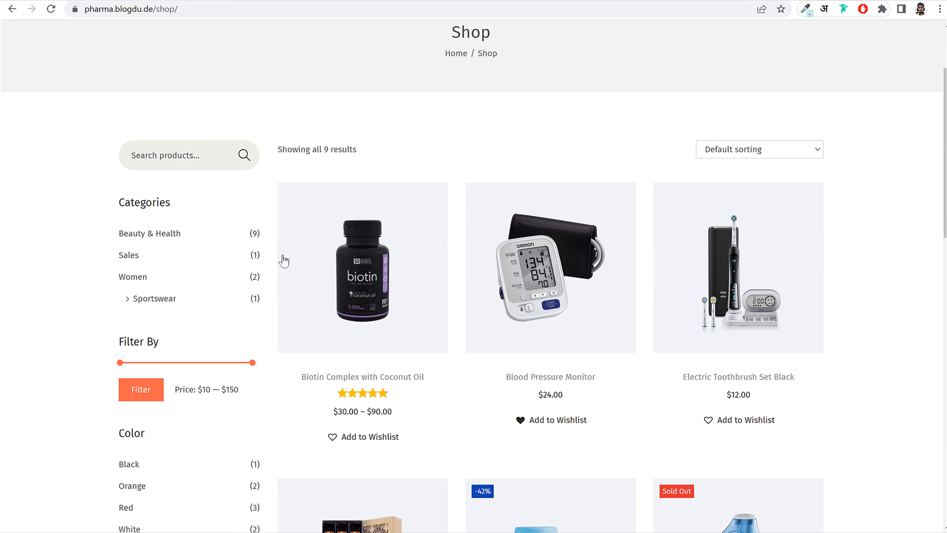
pyautogui.click(117, 1)
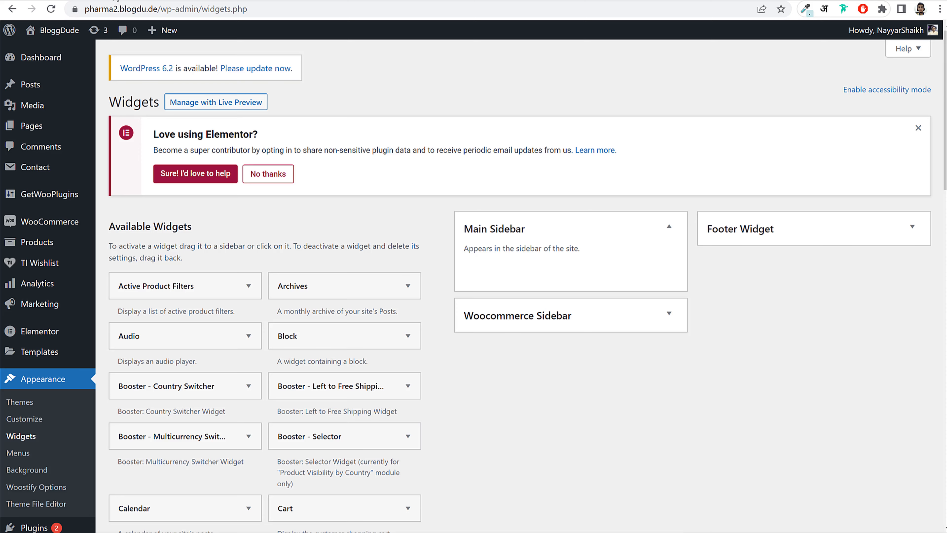
pyautogui.click(562, 239)
pyautogui.click(554, 284)
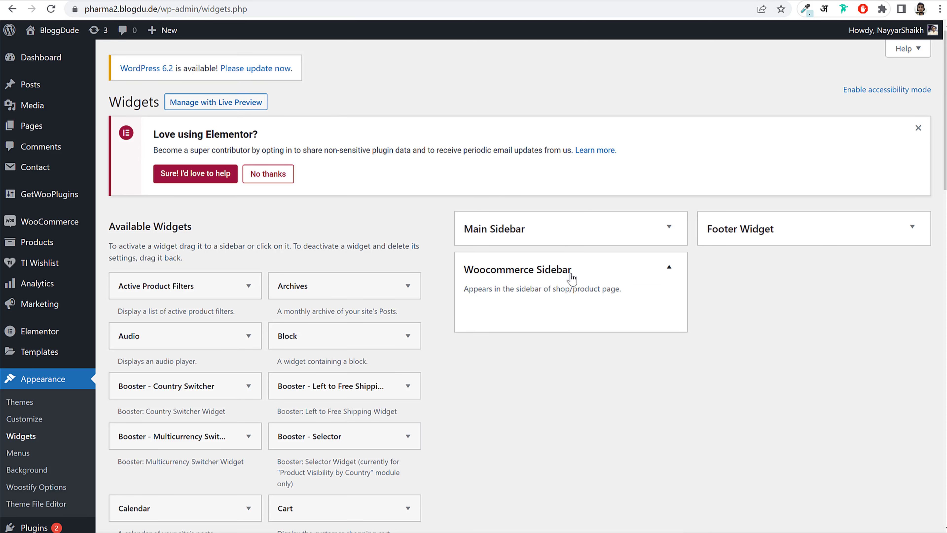
# - After checking the reference shop's sidebar, add the Product Search widget to the Woocommerce Sidebar
pyautogui.click(36, 1)
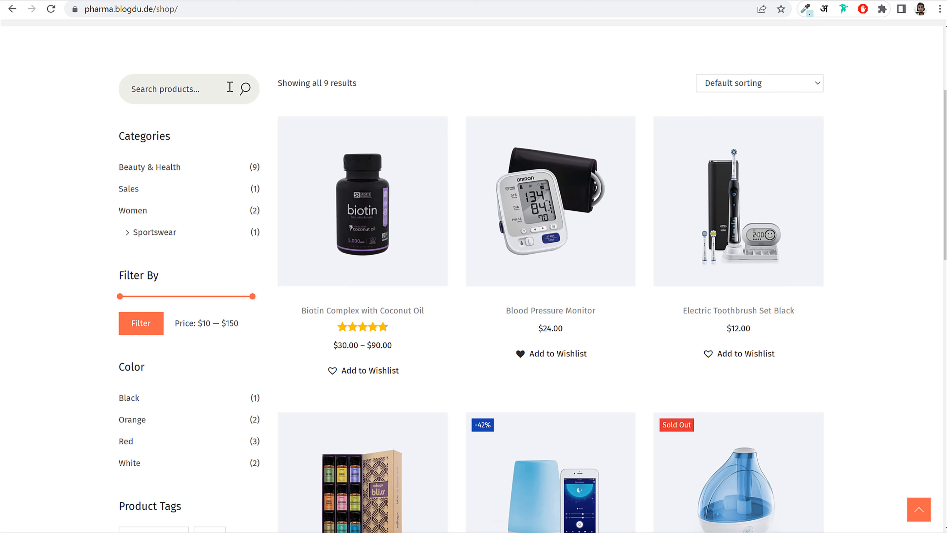
pyautogui.click(224, 0)
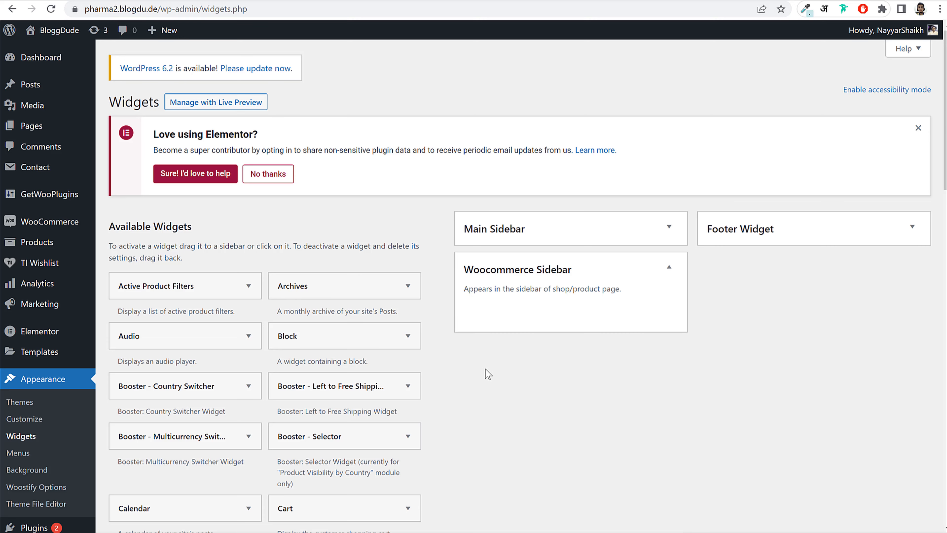
pyautogui.scroll(-10, 485, 369)
pyautogui.scroll(-1, 518, 394)
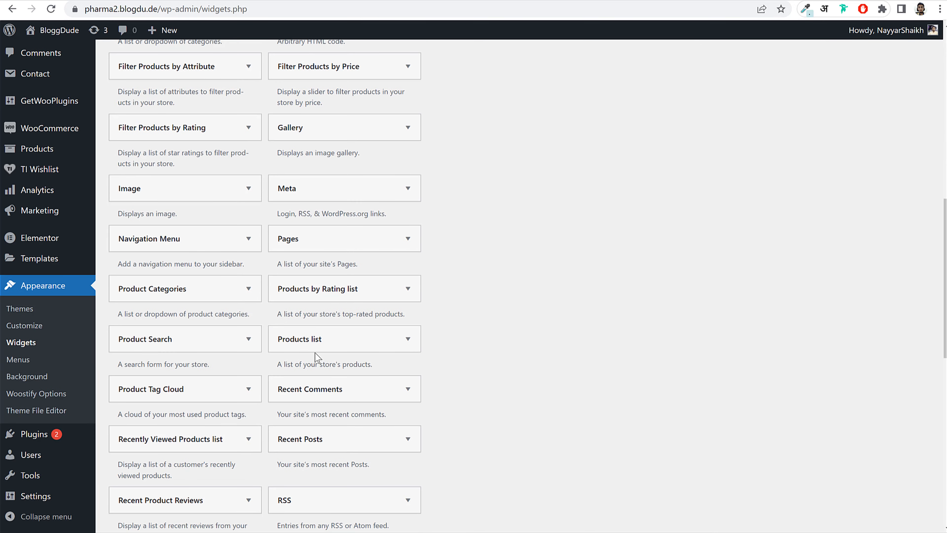
pyautogui.click(188, 343)
pyautogui.scroll(-2, 220, 357)
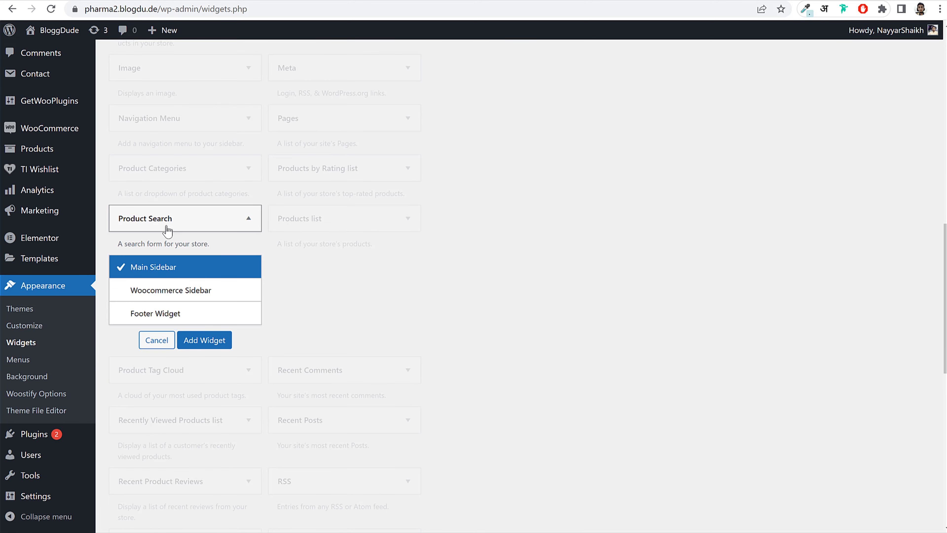
pyautogui.click(194, 299)
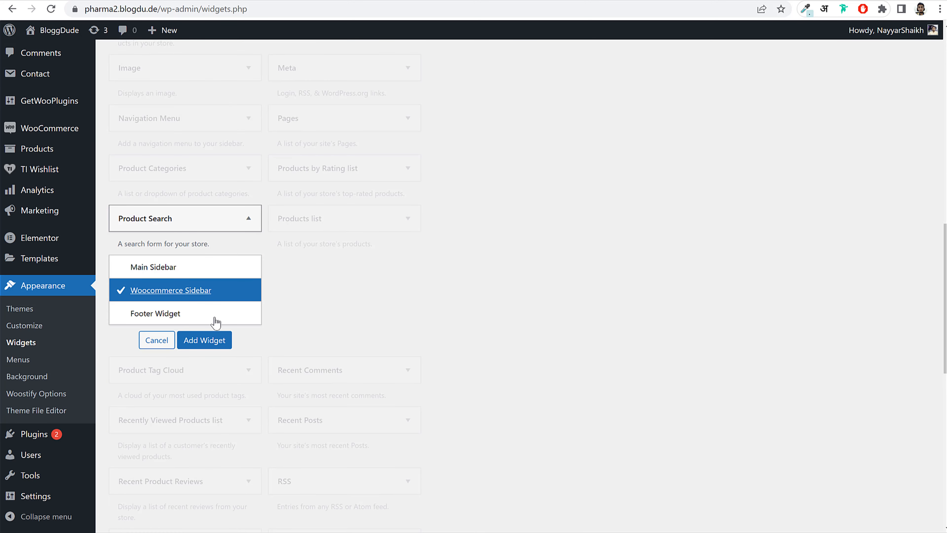
pyautogui.click(211, 342)
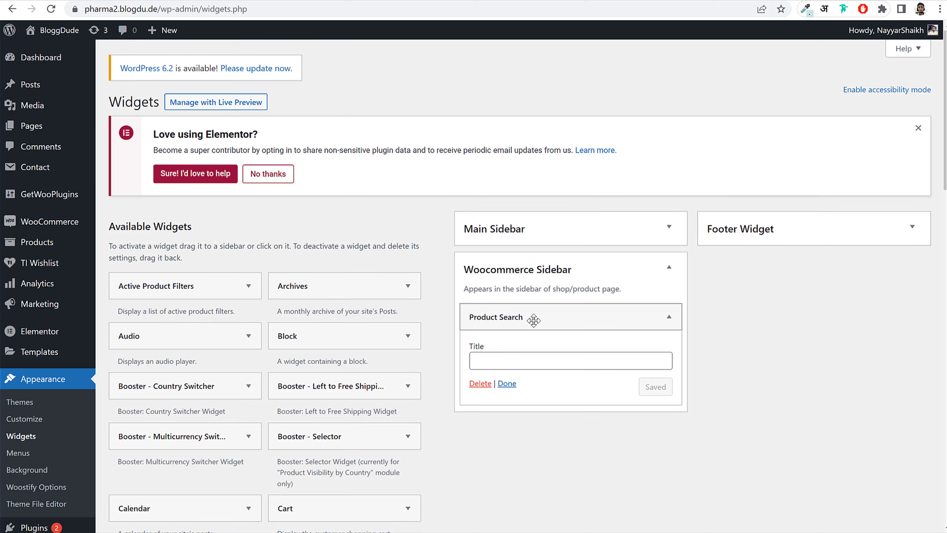
pyautogui.click(533, 320)
# - Add the Product Categories widget to the Woocommerce Sidebar
pyautogui.click(90, 0)
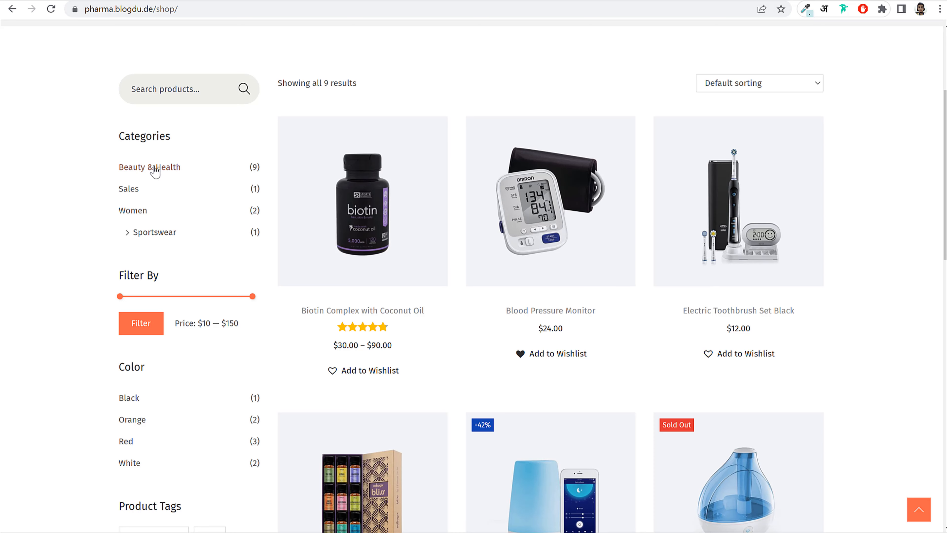
pyautogui.click(104, 1)
pyautogui.scroll(-9, 575, 315)
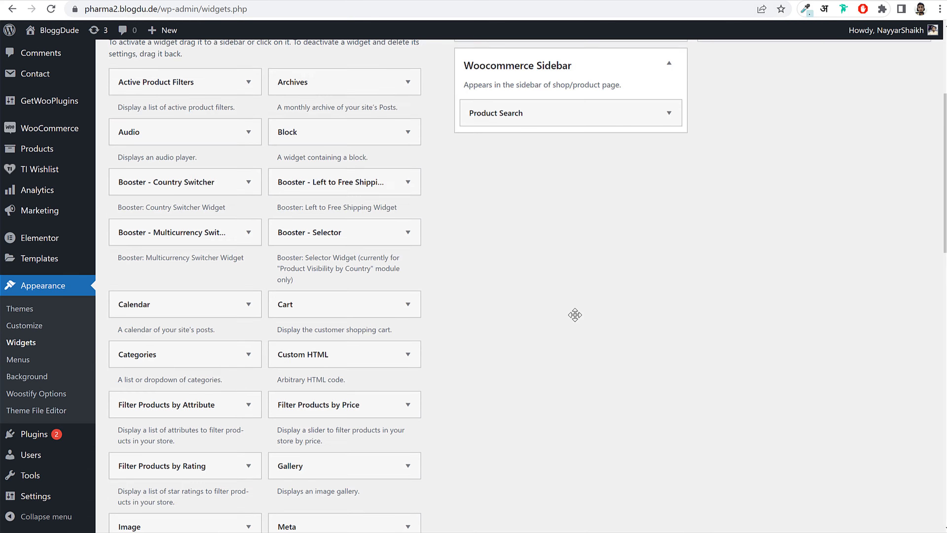
pyautogui.scroll(-1, 575, 320)
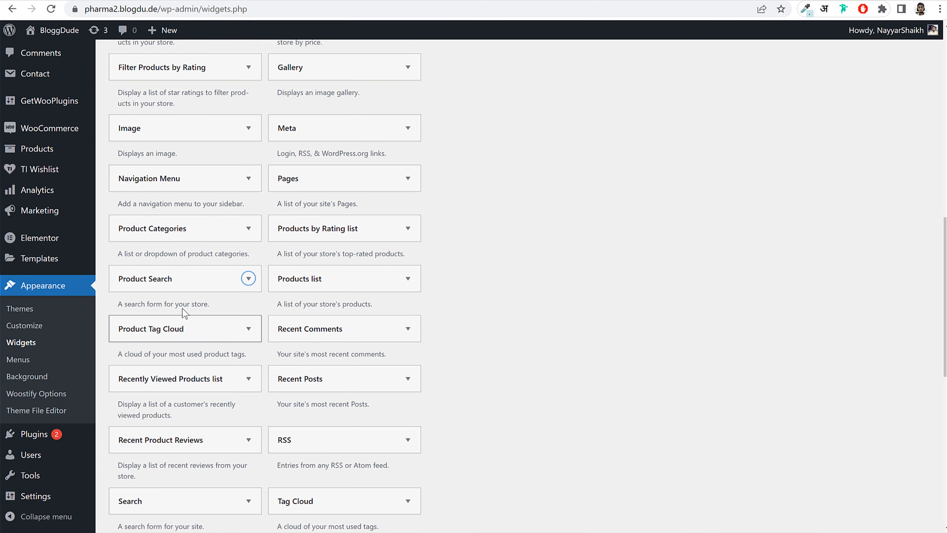
pyautogui.click(203, 234)
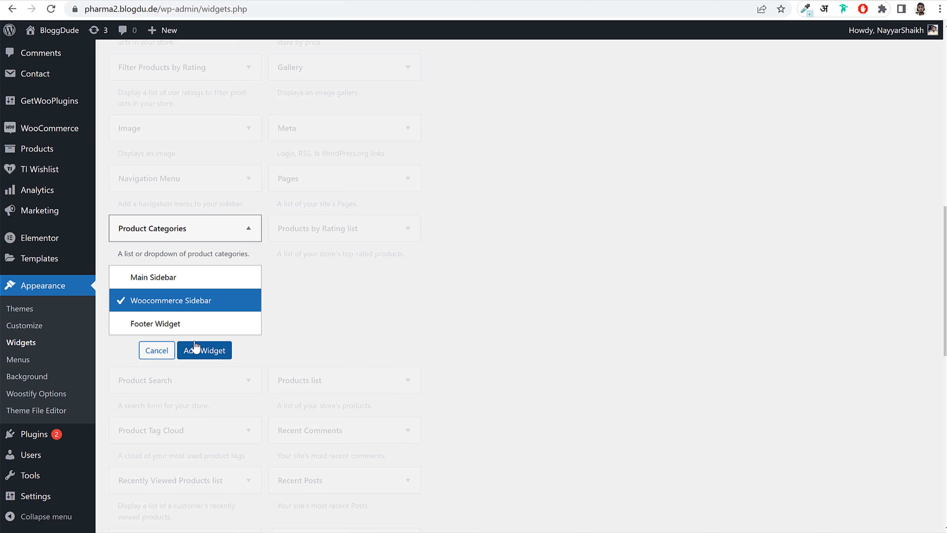
pyautogui.click(214, 358)
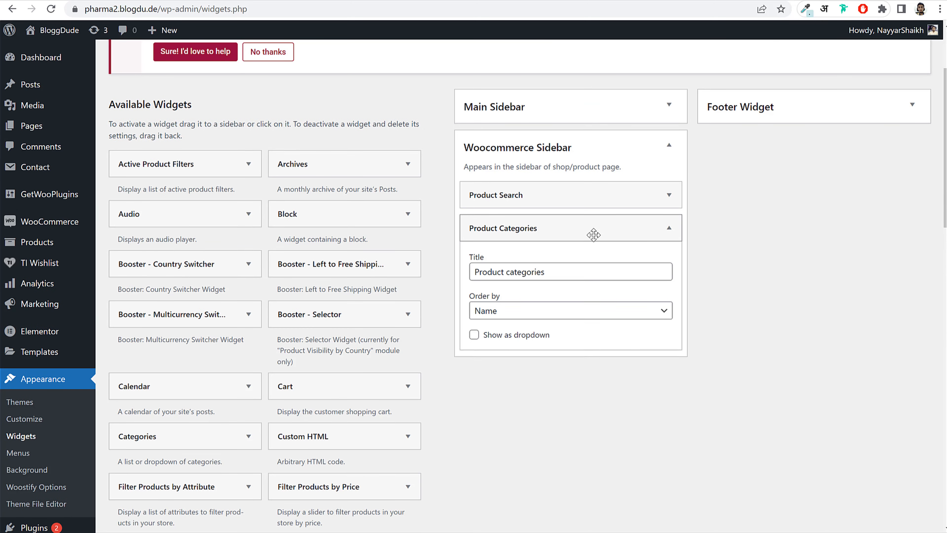
pyautogui.click(594, 229)
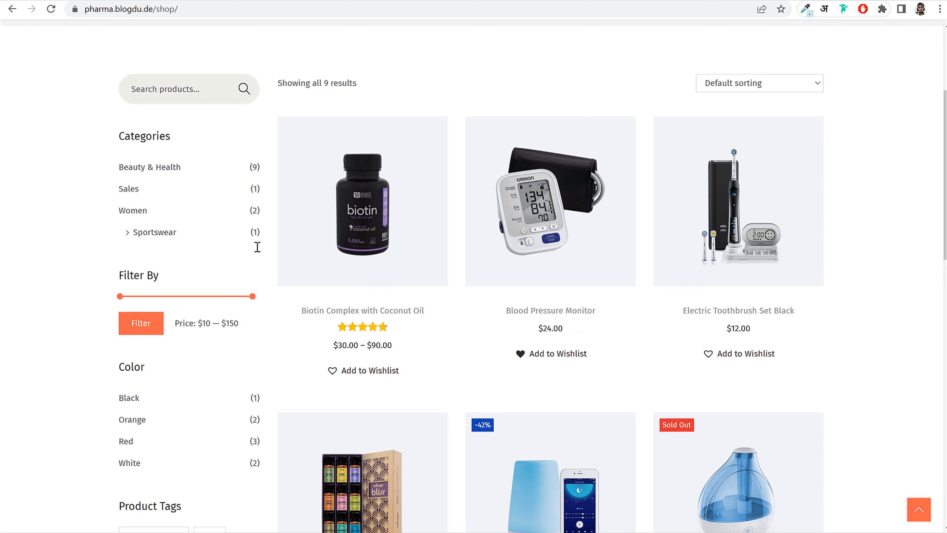
# - Add the Filter Products by Price widget to the Woocommerce Sidebar
pyautogui.scroll(-3, 137, 189)
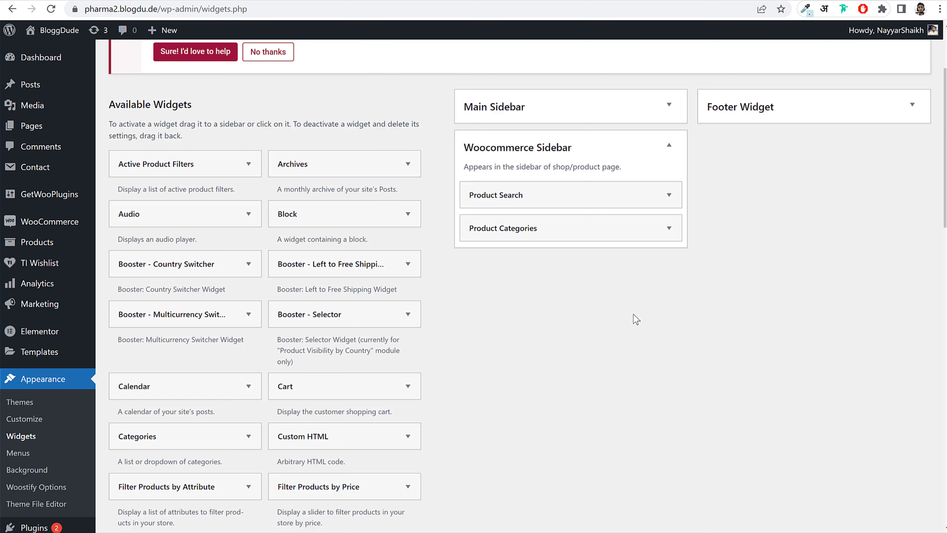
pyautogui.scroll(-10, 635, 319)
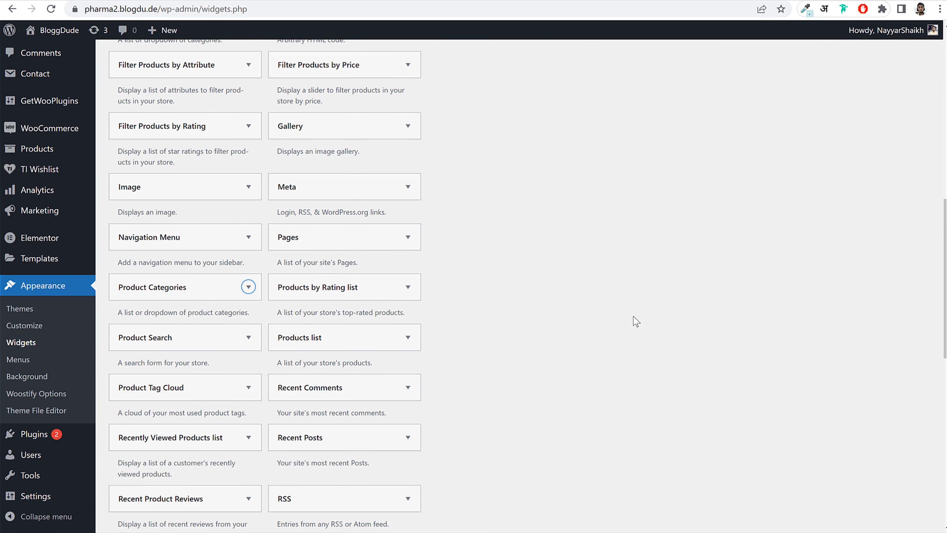
pyautogui.scroll(-6, 635, 319)
pyautogui.scroll(7, 636, 320)
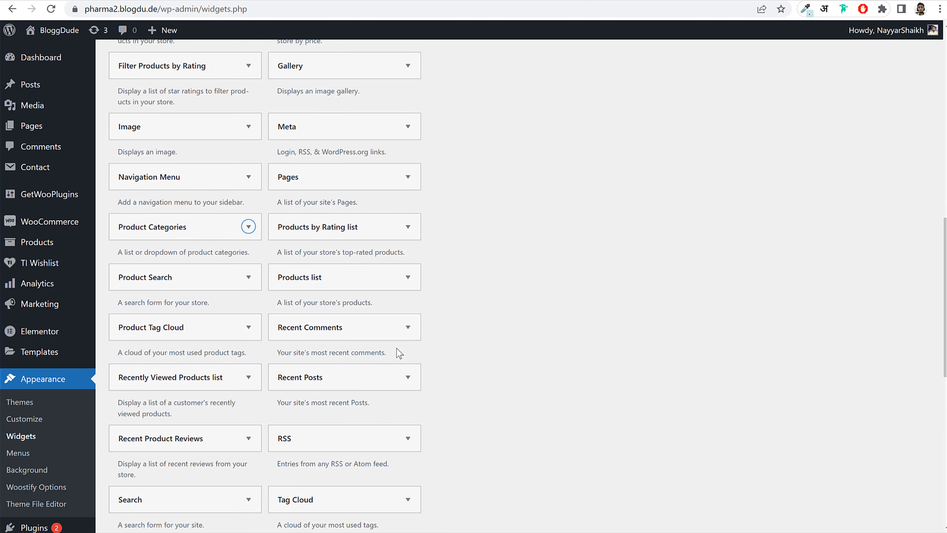
pyautogui.scroll(4, 397, 348)
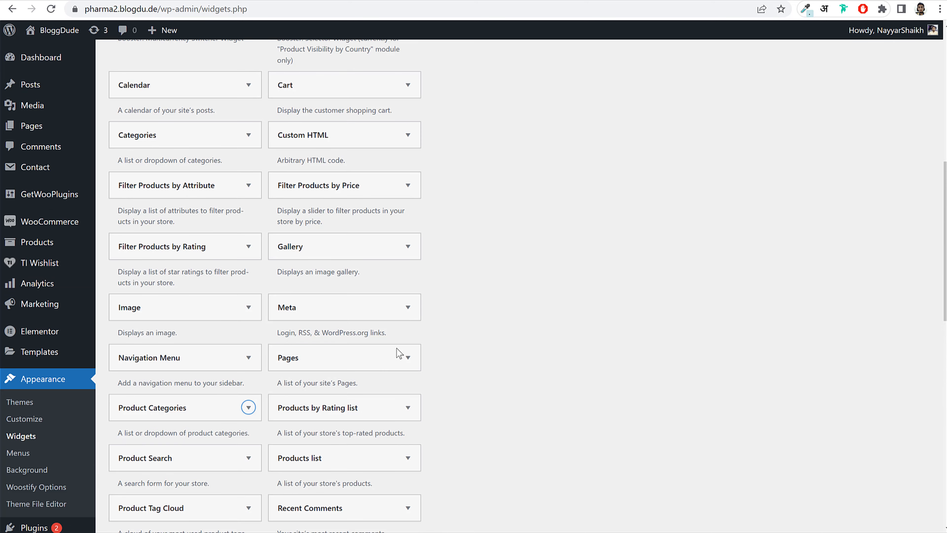
pyautogui.click(350, 189)
pyautogui.click(363, 318)
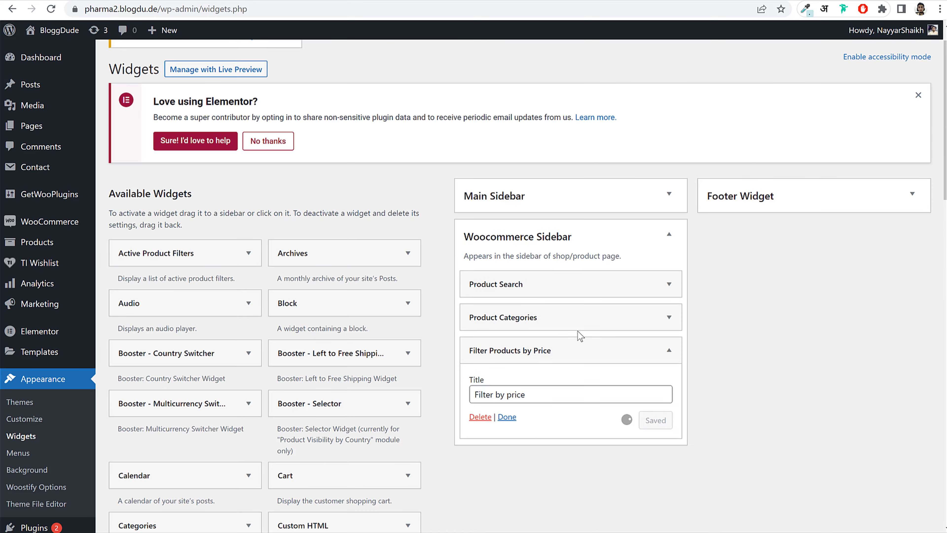
pyautogui.scroll(-2, 589, 365)
pyautogui.click(668, 290)
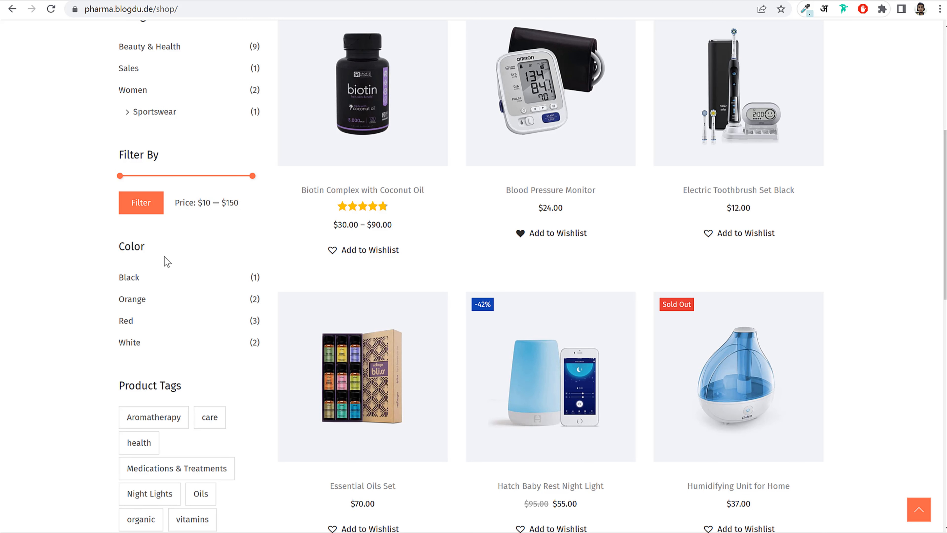
pyautogui.scroll(-3, 150, 291)
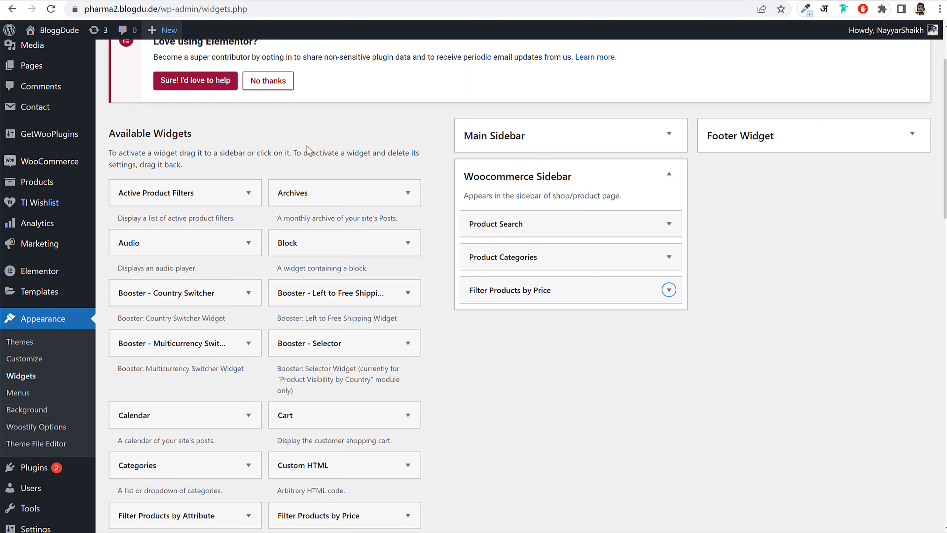
pyautogui.scroll(-5, 416, 254)
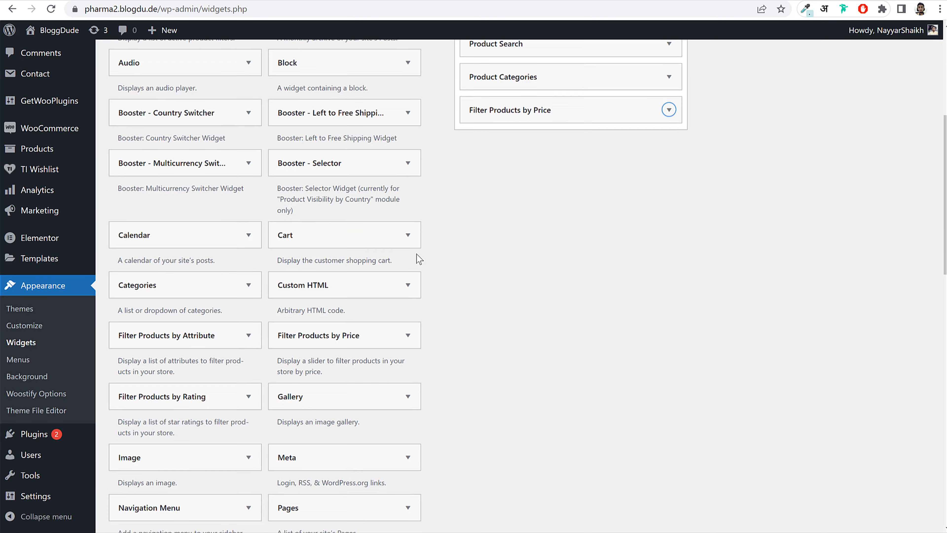
# - Add a Filter Products by Attribute widget titled 'Filter by Quantity' on biotin-quantity and save it
pyautogui.click(206, 335)
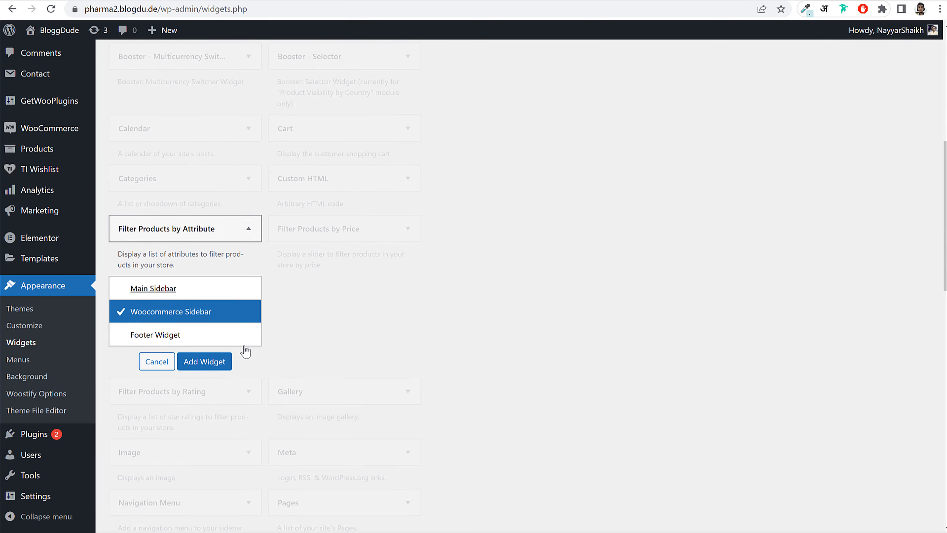
pyautogui.click(204, 361)
pyautogui.click(552, 127)
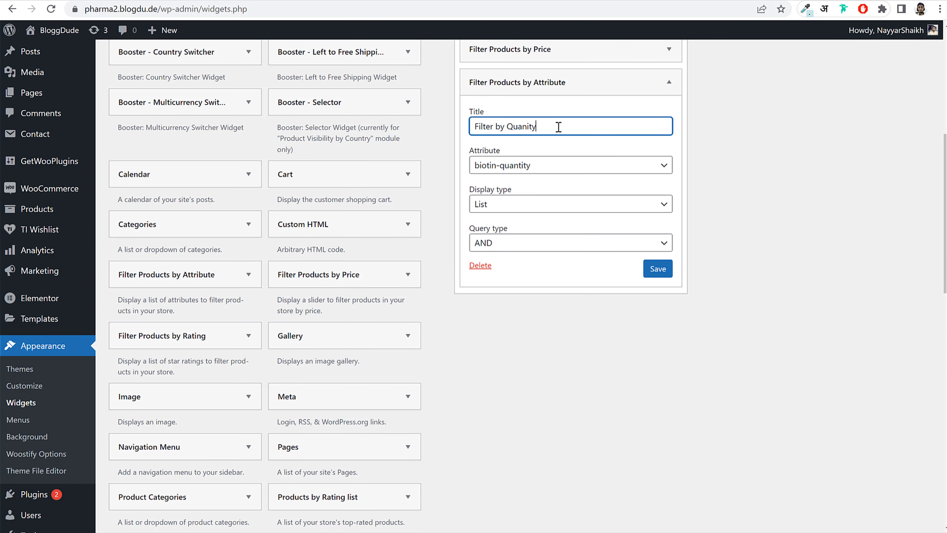
pyautogui.rightClick(534, 126)
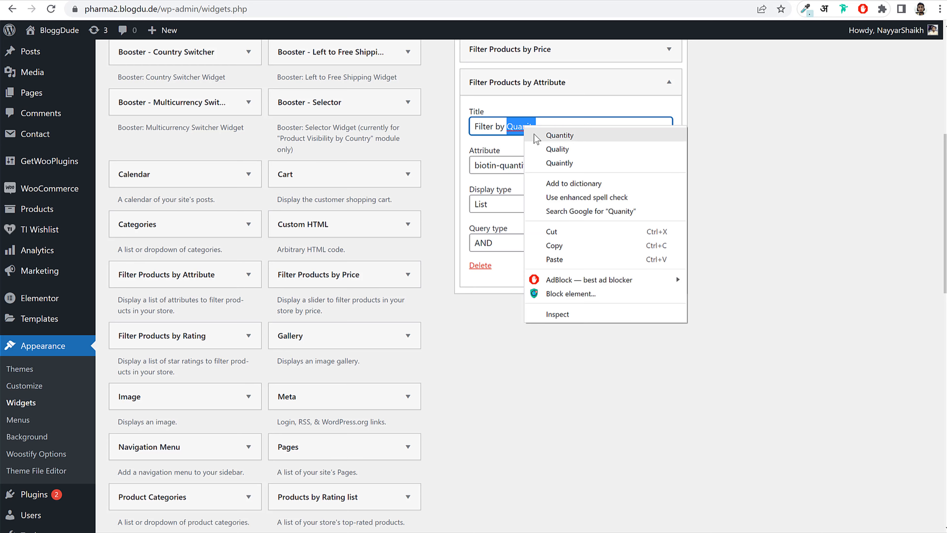
pyautogui.click(555, 135)
pyautogui.click(513, 171)
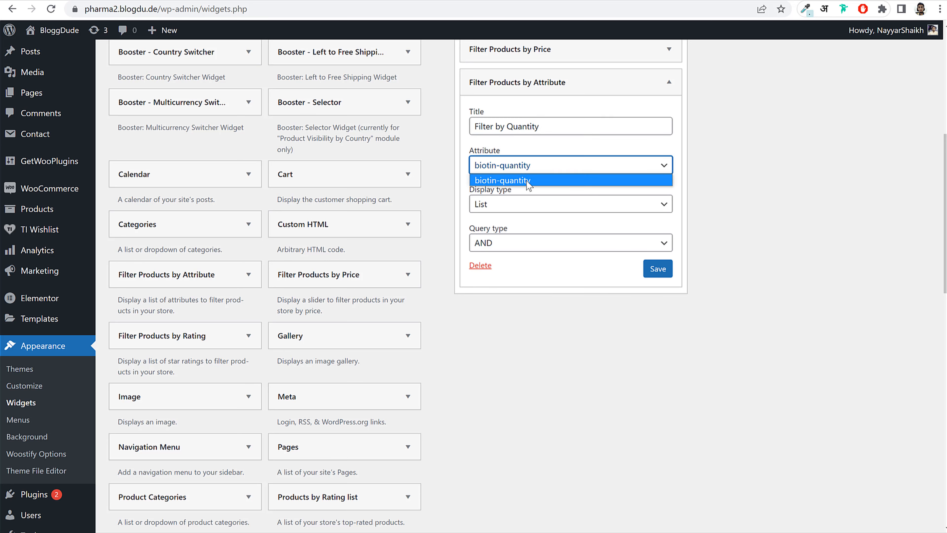
pyautogui.click(529, 172)
pyautogui.click(658, 269)
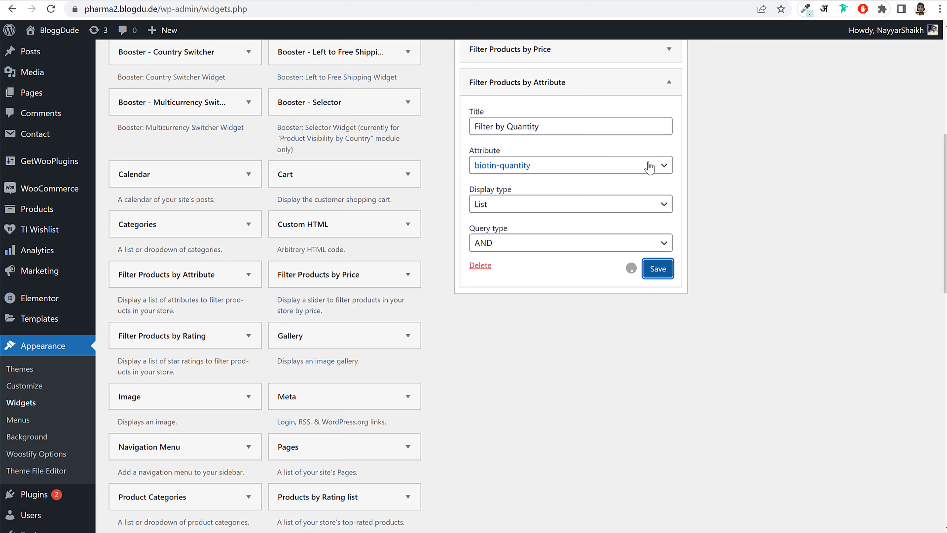
pyautogui.click(671, 84)
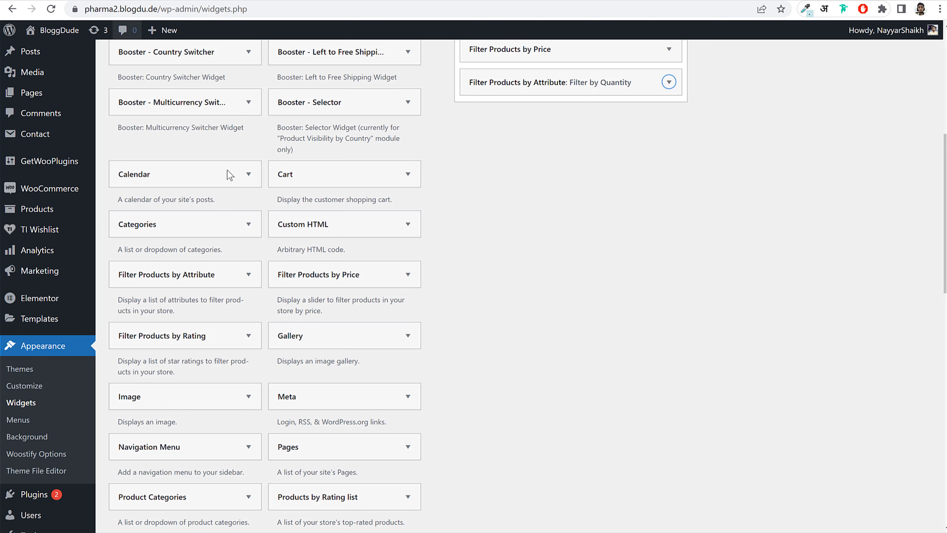
# - Add the Product Tag Cloud widget to the Woocommerce Sidebar
pyautogui.scroll(-3, 341, 357)
pyautogui.scroll(-2, 338, 362)
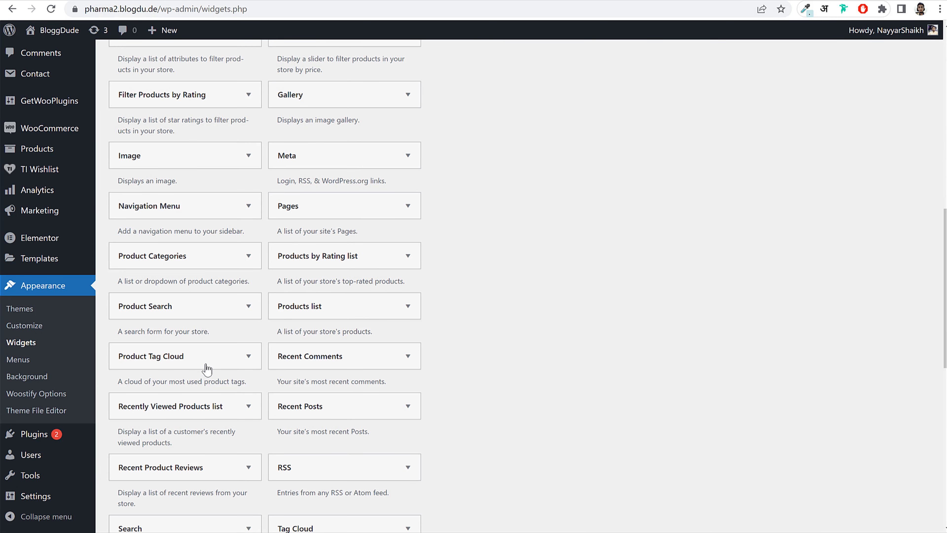
pyautogui.click(205, 364)
pyautogui.click(226, 367)
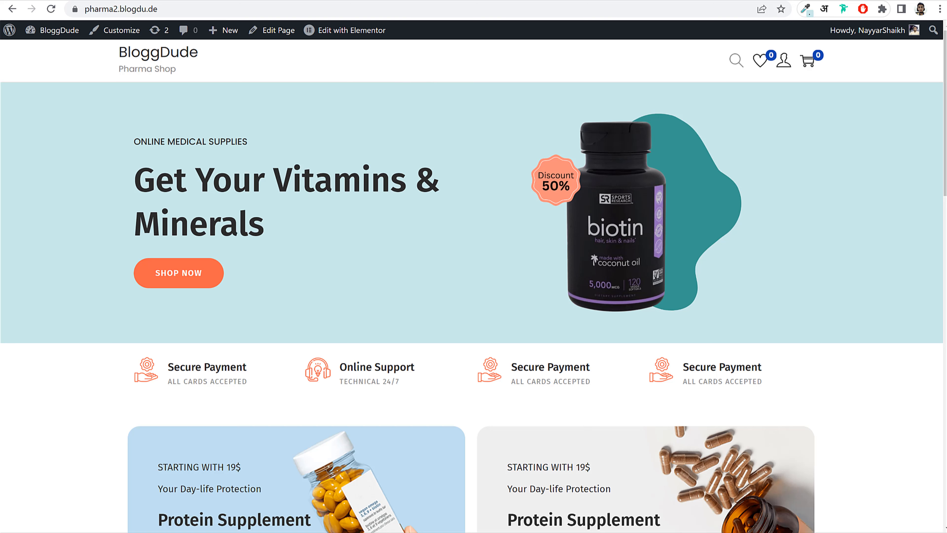
# - Load the site's /shop page and review the new sidebar filters
pyautogui.click(268, 9)
pyautogui.click(275, 11)
pyautogui.write('/shop')
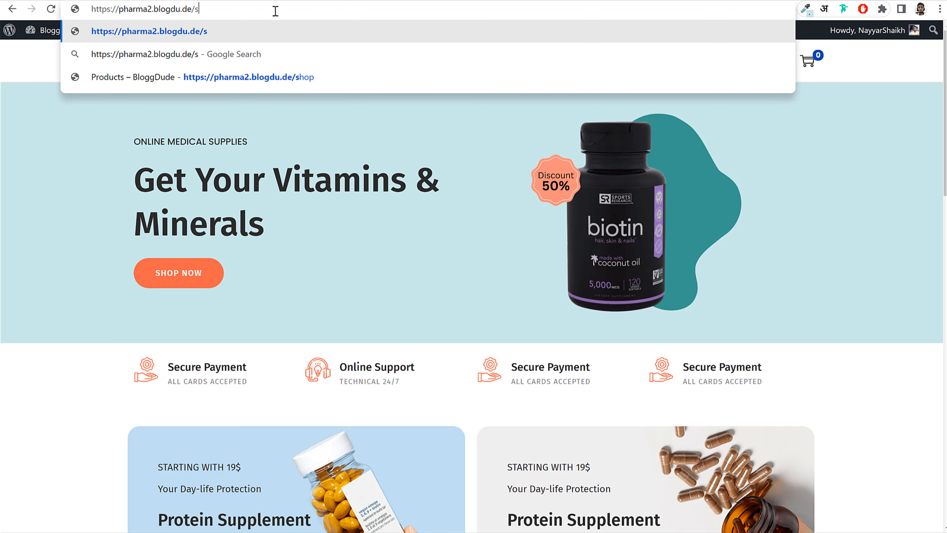
pyautogui.press('Return')
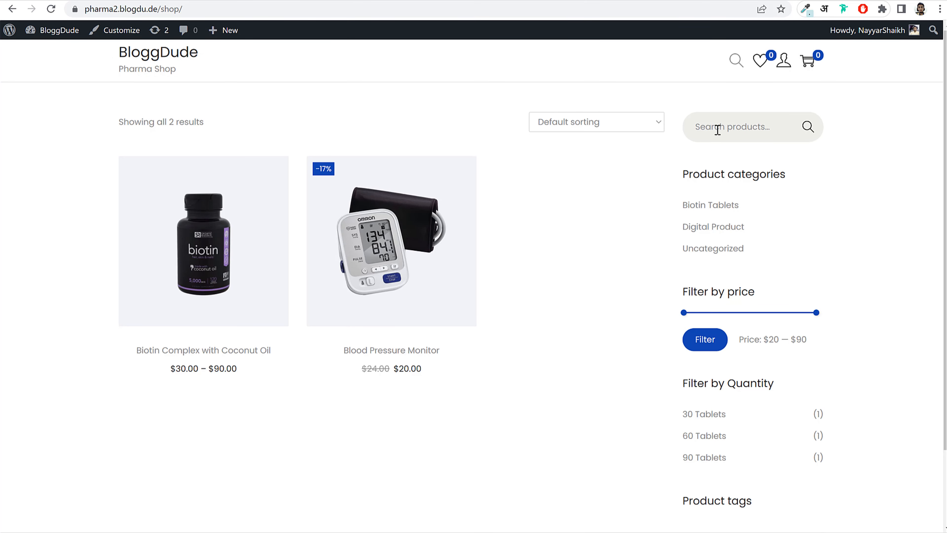
pyautogui.scroll(-2, 729, 284)
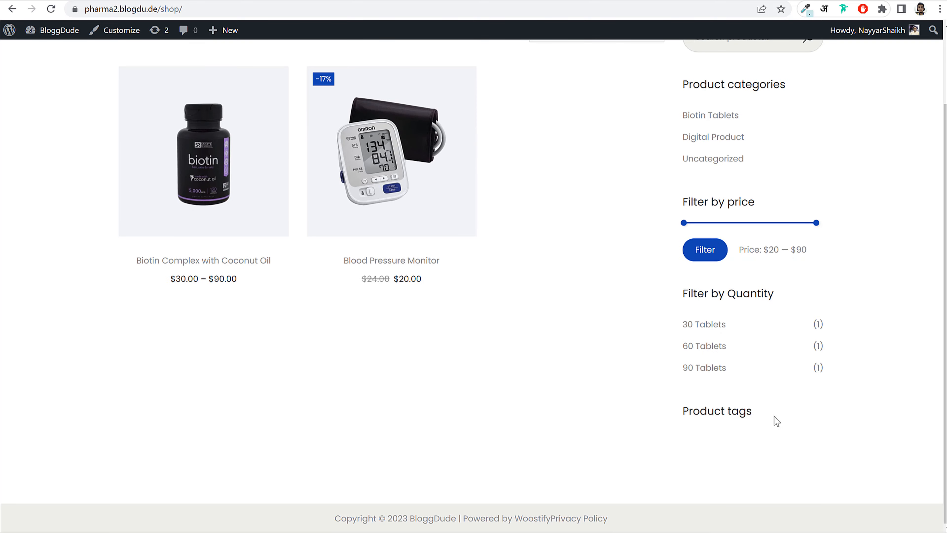
pyautogui.scroll(2, 777, 421)
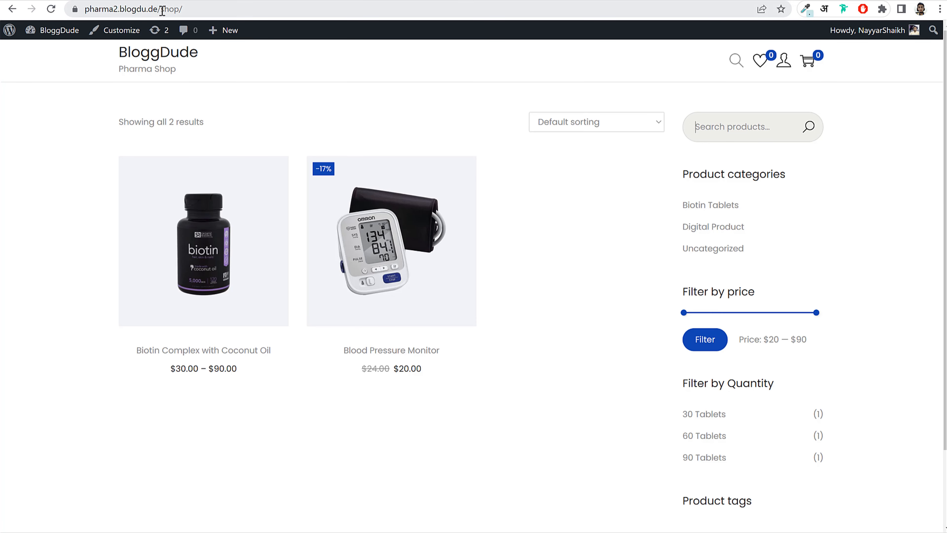
# - Load the site's /blog page and compare it with the reference site's blog page
pyautogui.moveTo(159, 8); pyautogui.dragTo(729, 12)
pyautogui.press('BackSpace')
pyautogui.write('blog')
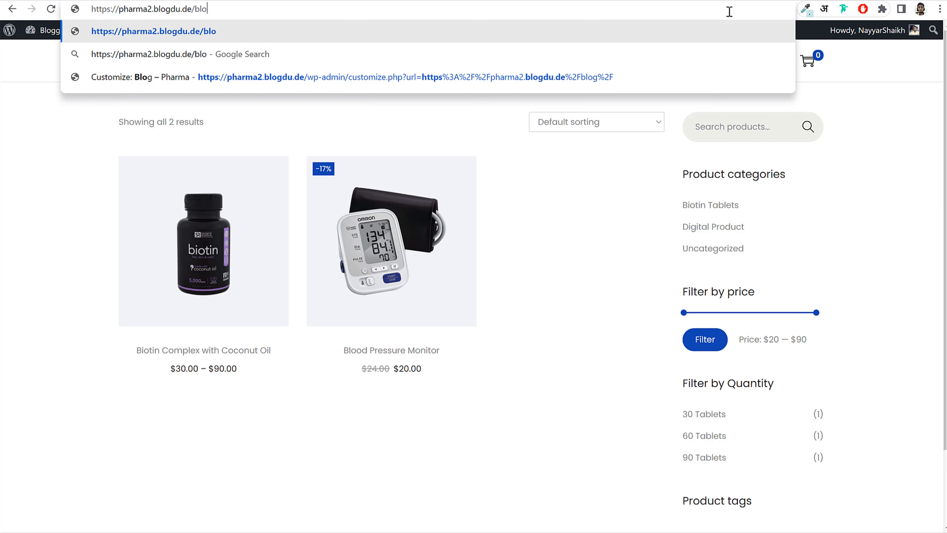
pyautogui.press('Return')
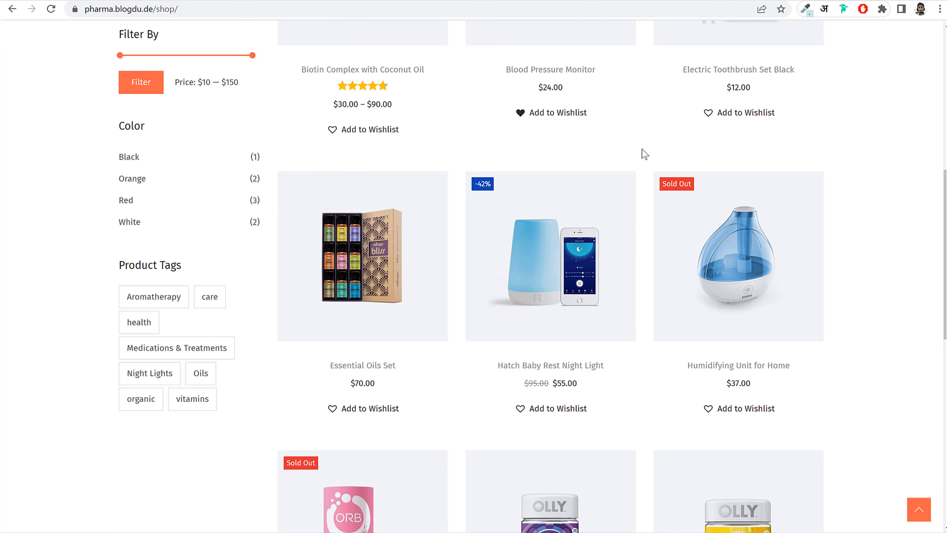
pyautogui.scroll(10, 626, 153)
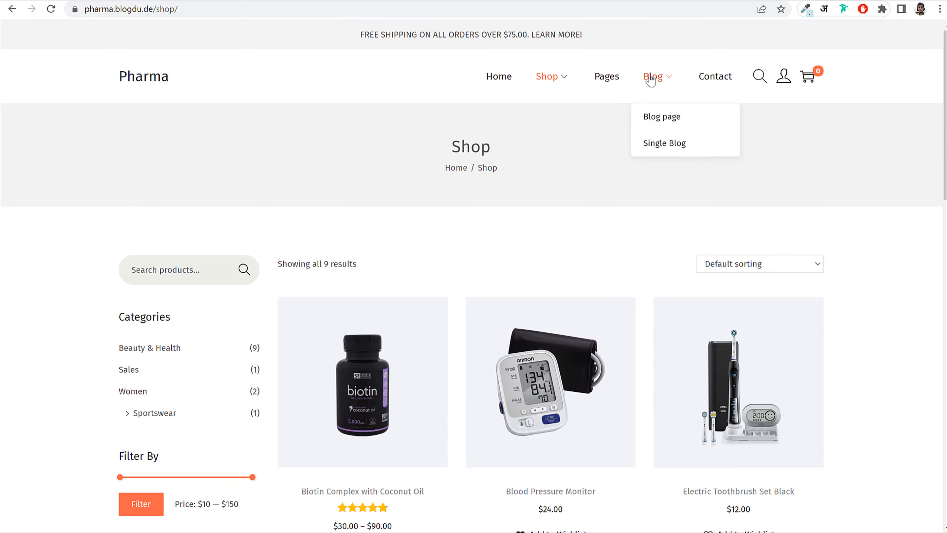
pyautogui.click(650, 80)
pyautogui.scroll(-5, 735, 230)
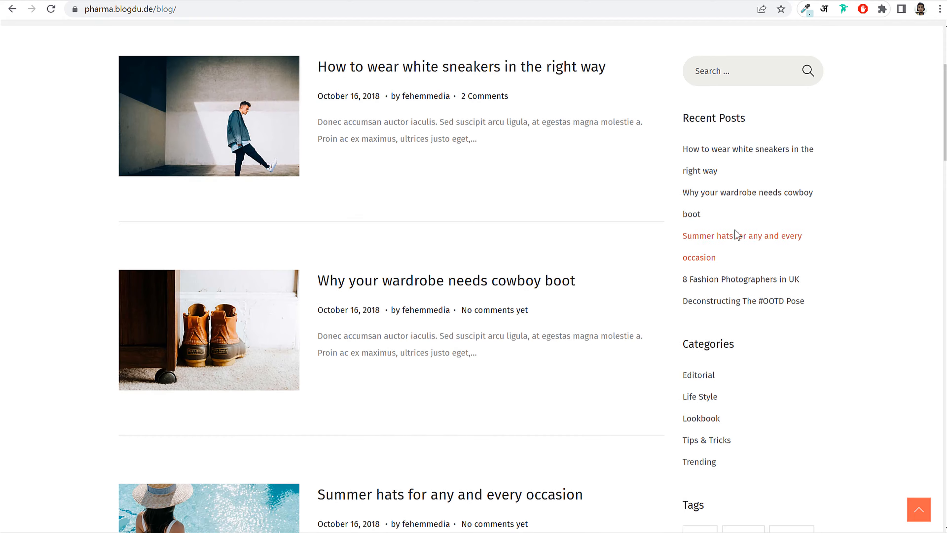
pyautogui.scroll(-5, 736, 233)
pyautogui.scroll(10, 745, 248)
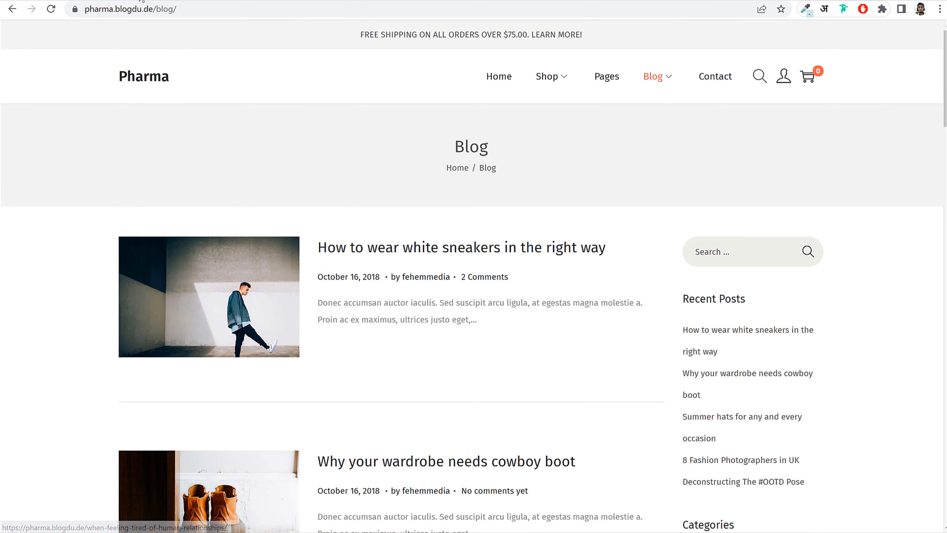
pyautogui.click(142, 1)
pyautogui.scroll(10, 442, 222)
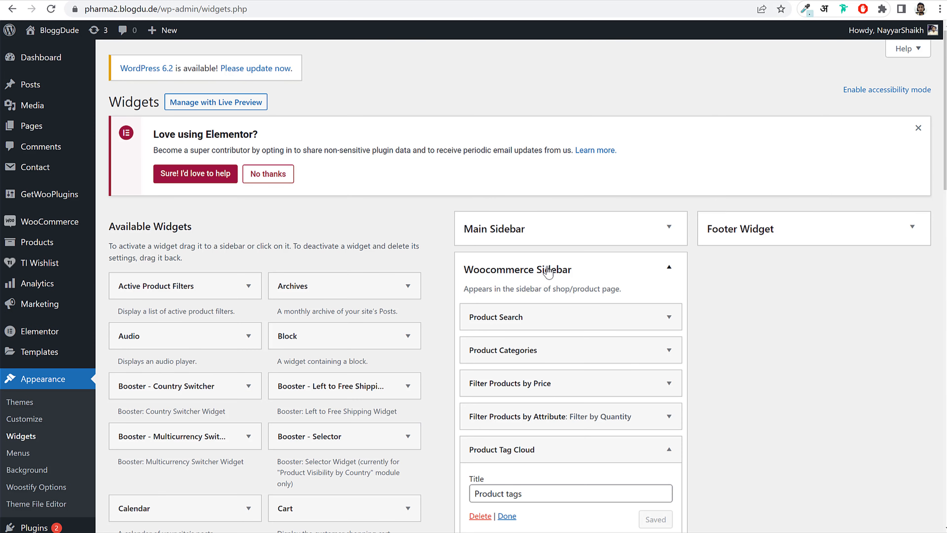
# - Remove the Search widget from the Woocommerce Sidebar
pyautogui.click(548, 271)
pyautogui.click(545, 232)
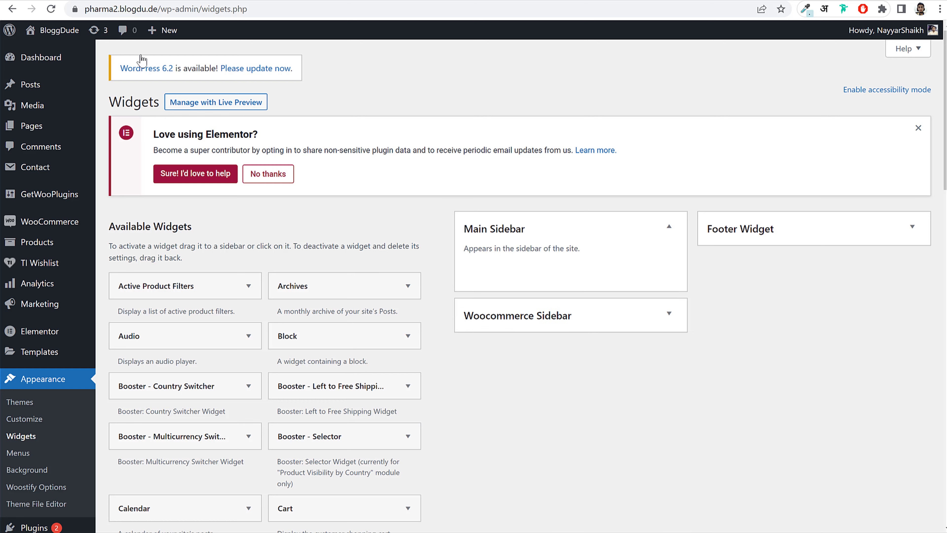
pyautogui.click(67, 1)
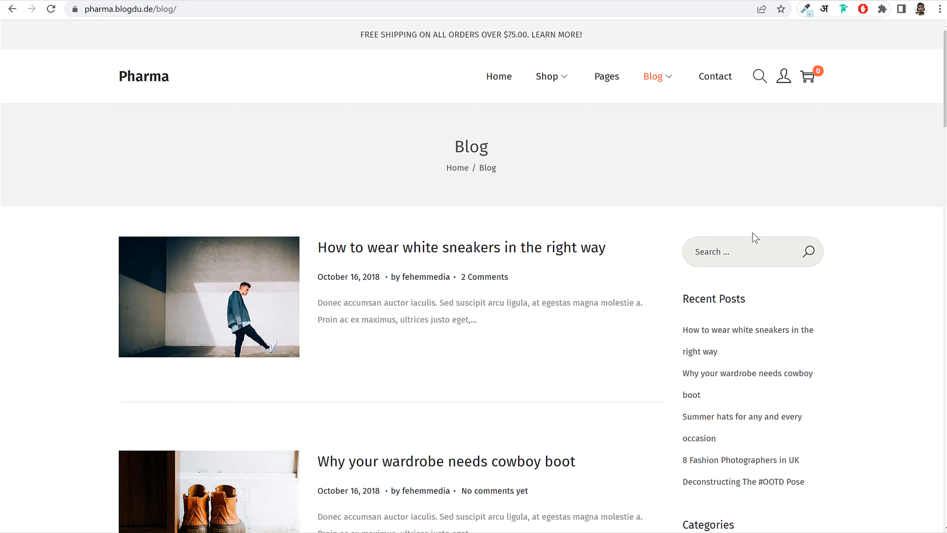
pyautogui.click(142, 1)
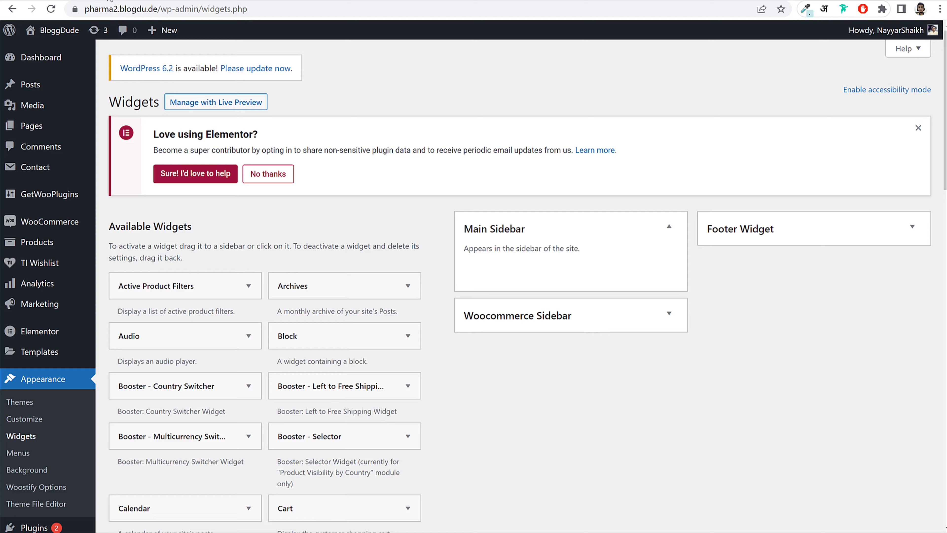
pyautogui.scroll(-15, 428, 299)
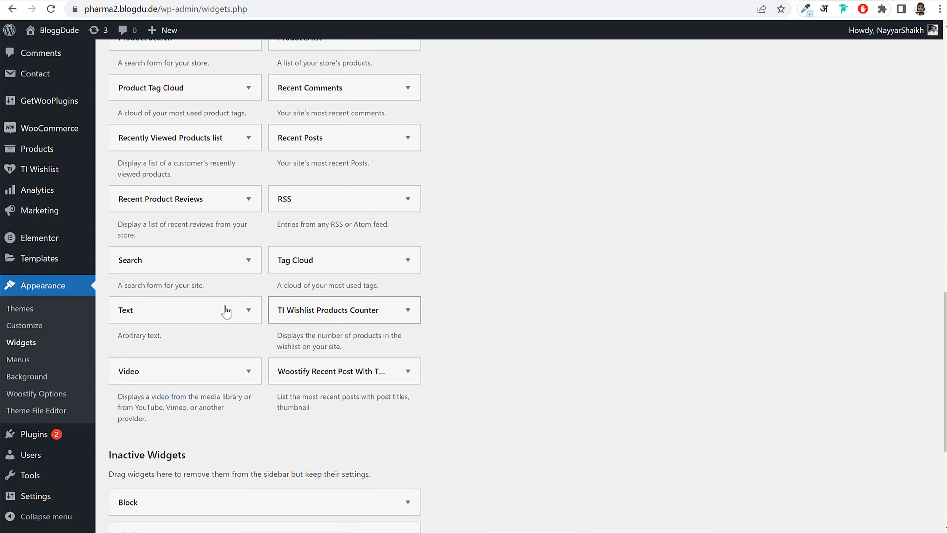
pyautogui.click(151, 260)
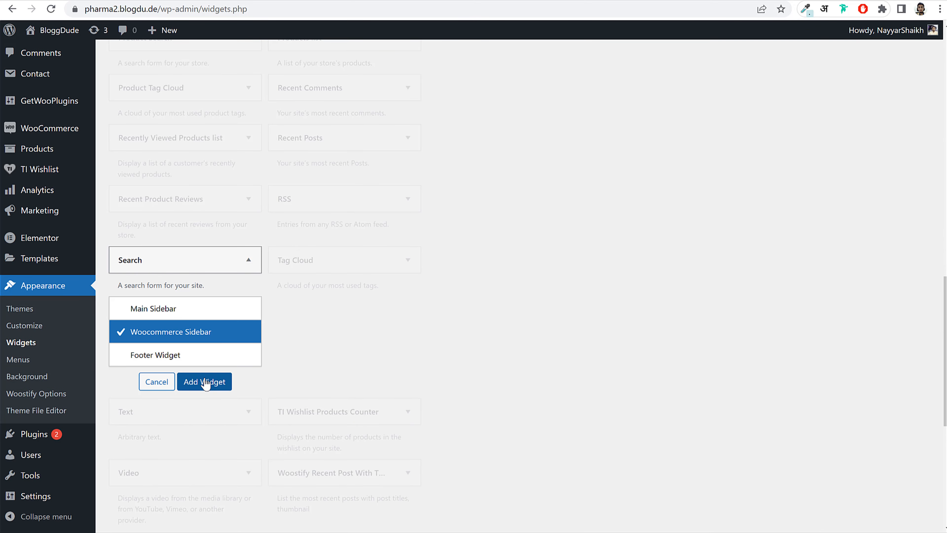
pyautogui.click(204, 381)
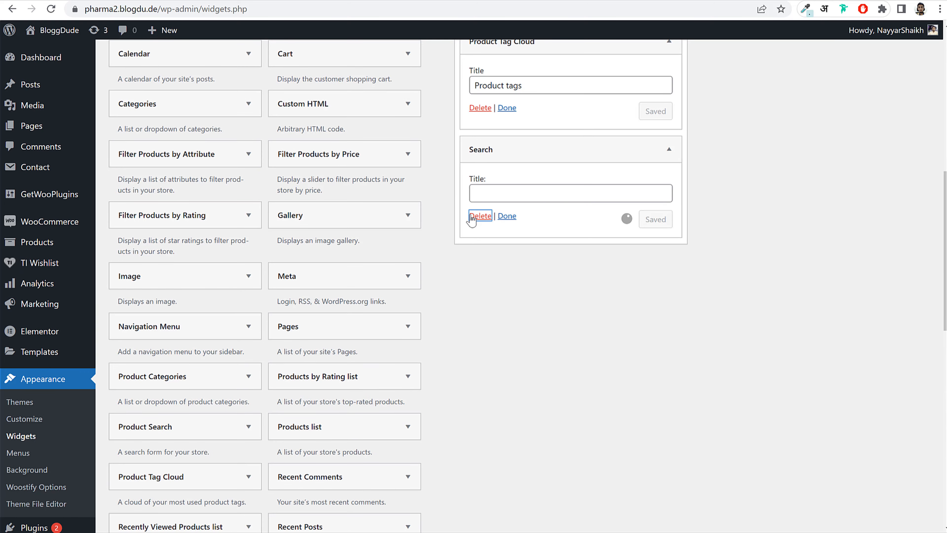
pyautogui.scroll(8, 586, 222)
pyautogui.click(580, 222)
# - Add the Search widget to the Main Sidebar instead
pyautogui.scroll(-15, 570, 261)
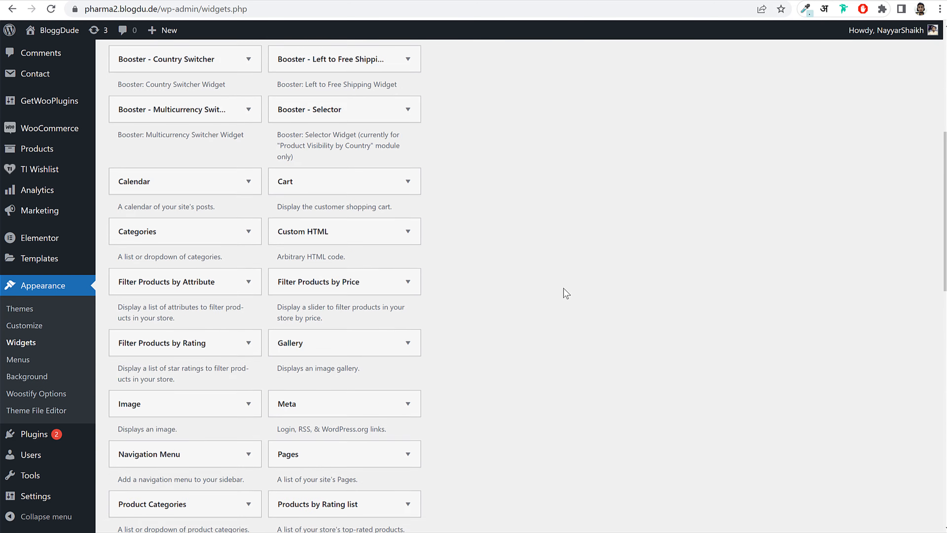
pyautogui.scroll(-4, 566, 292)
pyautogui.scroll(2, 231, 108)
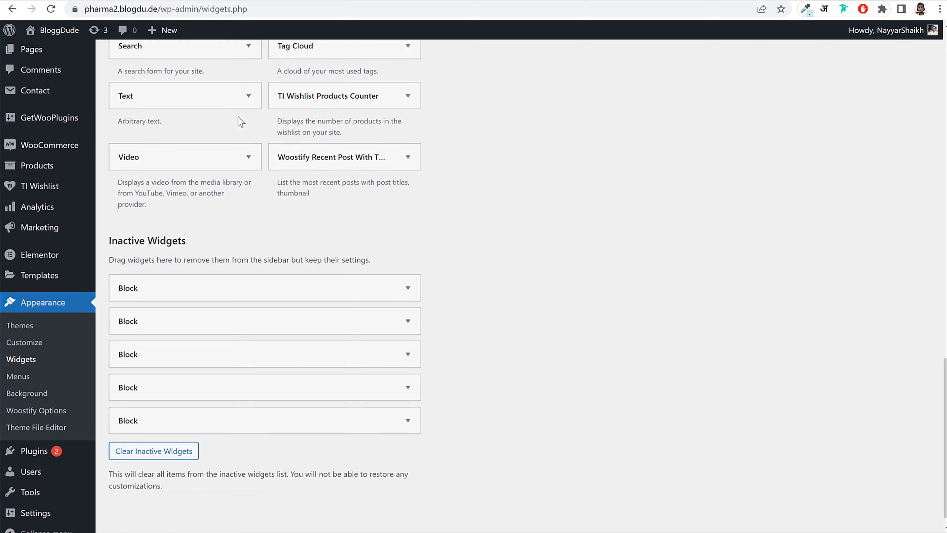
pyautogui.click(215, 92)
pyautogui.click(183, 139)
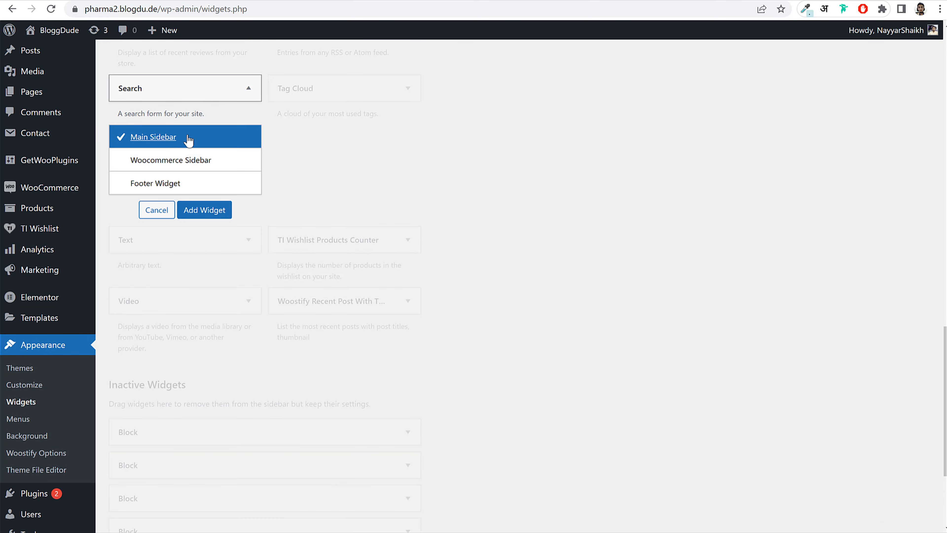
pyautogui.click(207, 209)
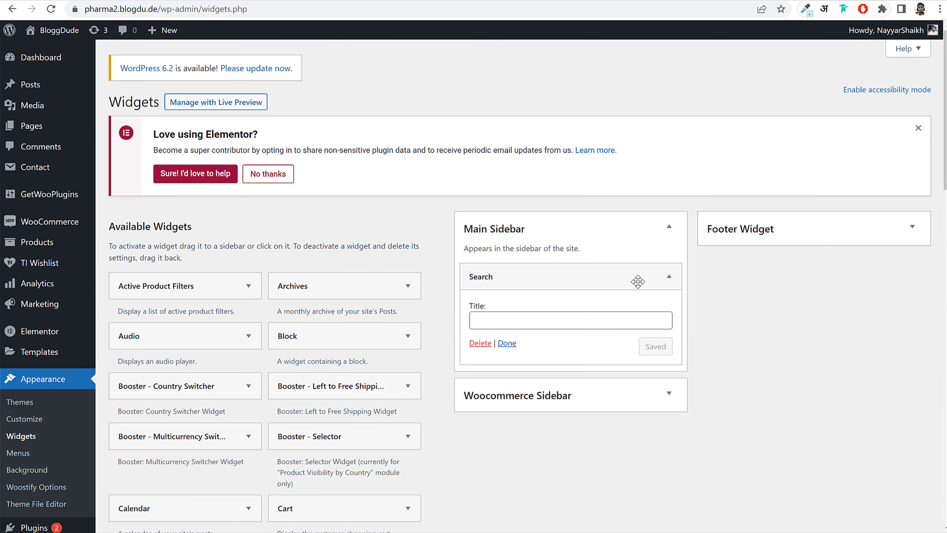
pyautogui.click(637, 282)
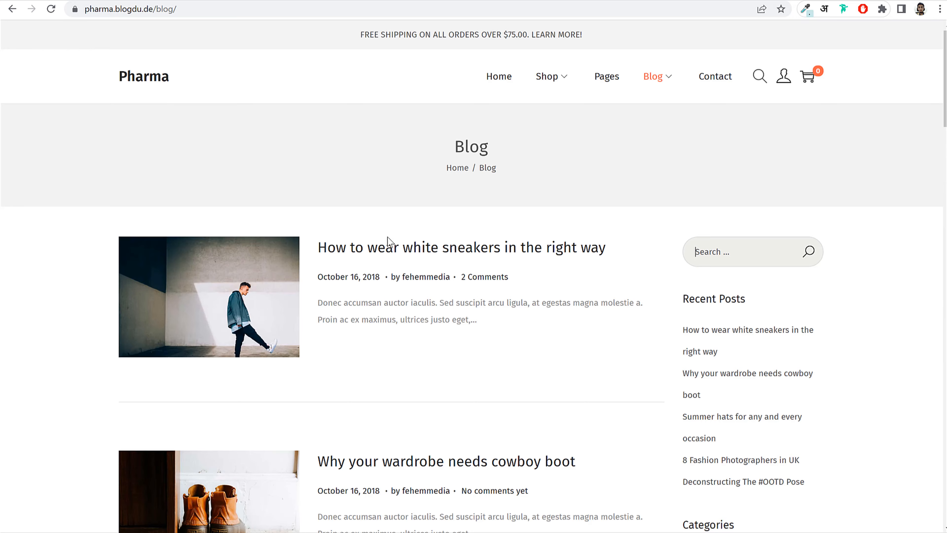
# - Add Woostify Recent Post With Thumbnail to the Main Sidebar, set Number to 6, and save
pyautogui.scroll(-6, 687, 207)
pyautogui.scroll(-3, 387, 140)
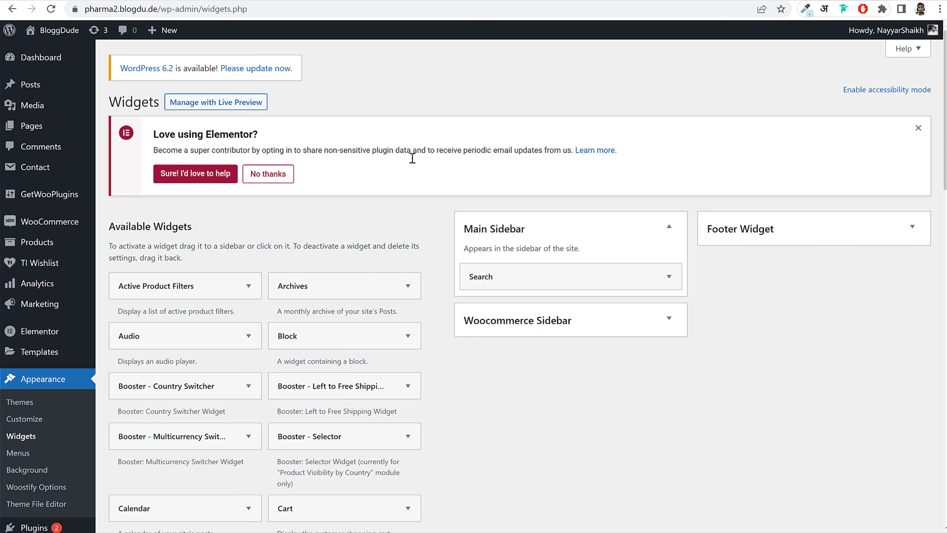
pyautogui.scroll(-2, 529, 287)
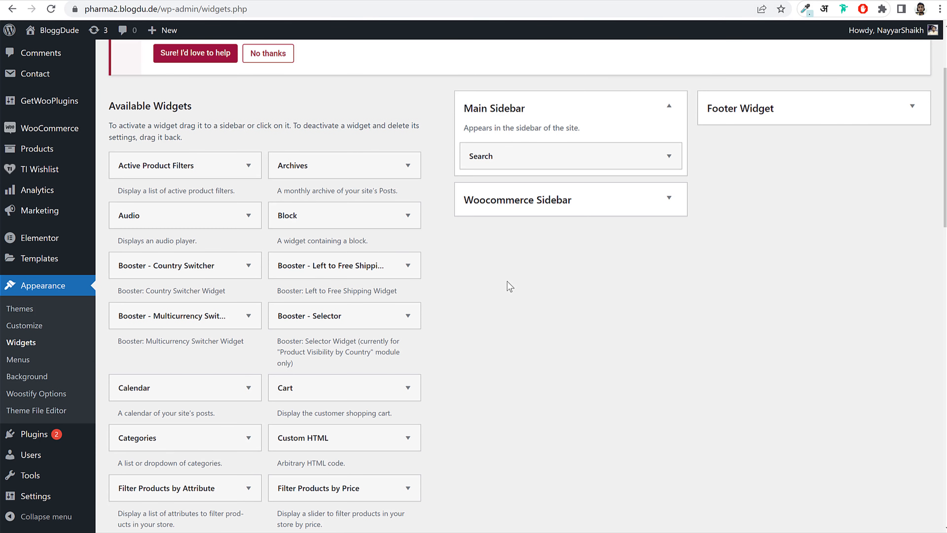
pyautogui.scroll(-15, 465, 239)
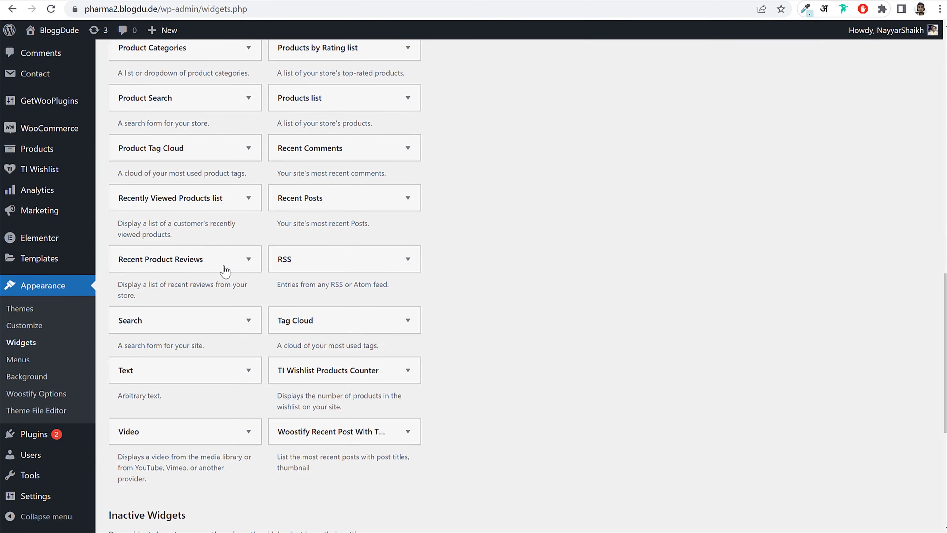
pyautogui.click(367, 442)
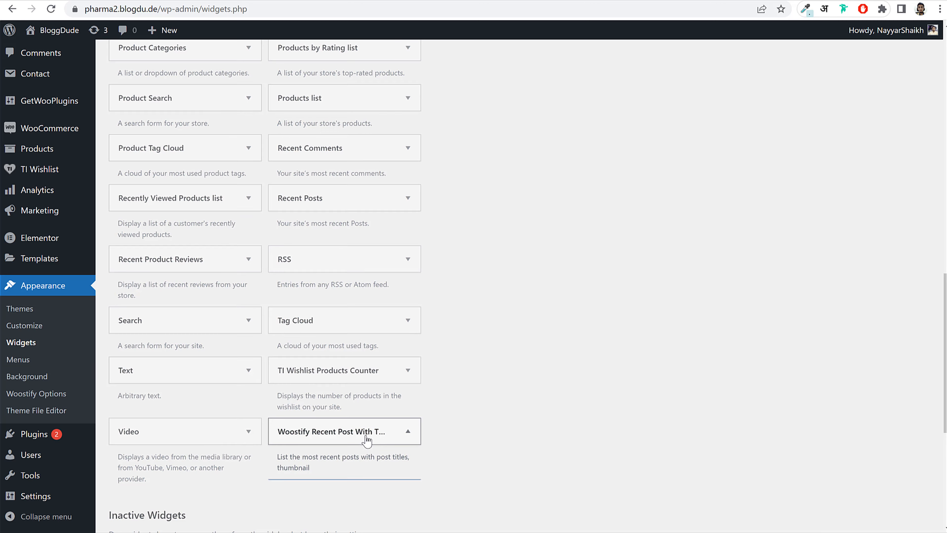
pyautogui.scroll(-5, 520, 408)
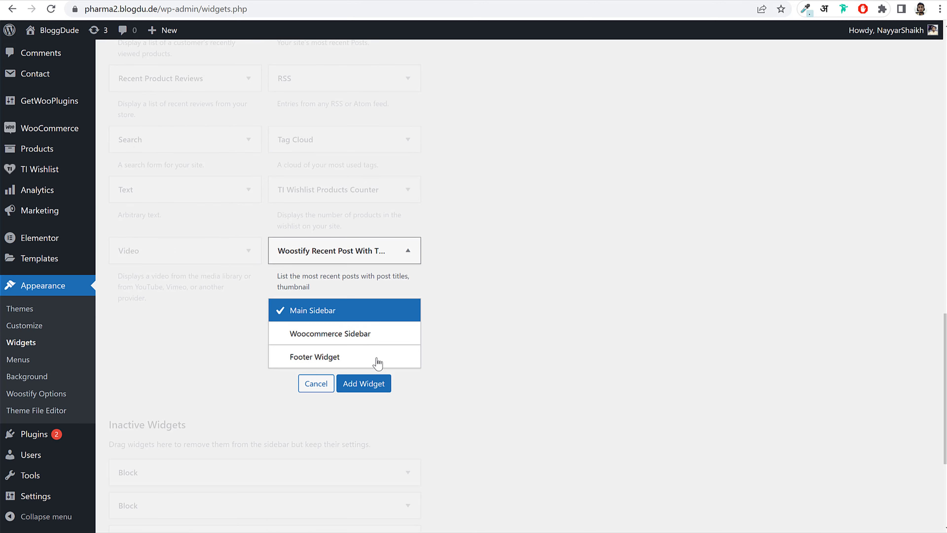
pyautogui.click(363, 382)
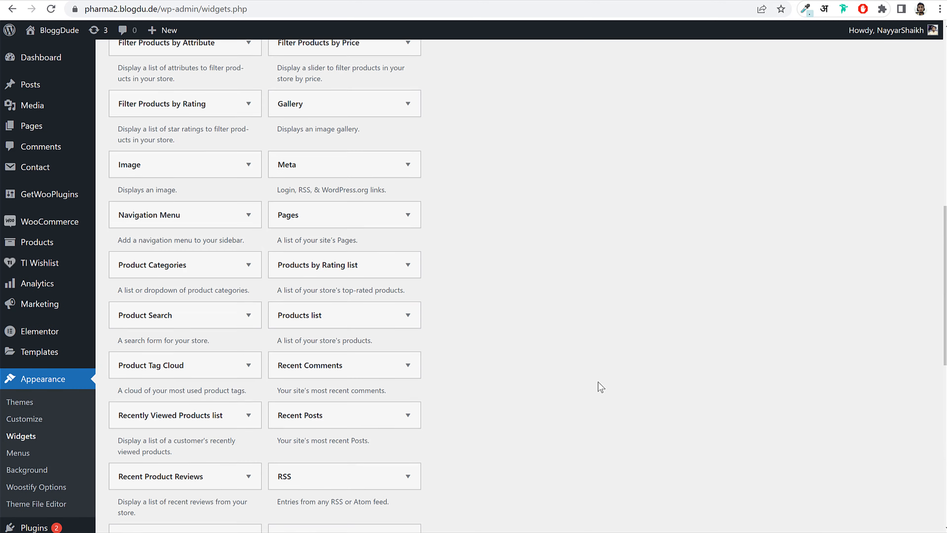
pyautogui.doubleClick(497, 388)
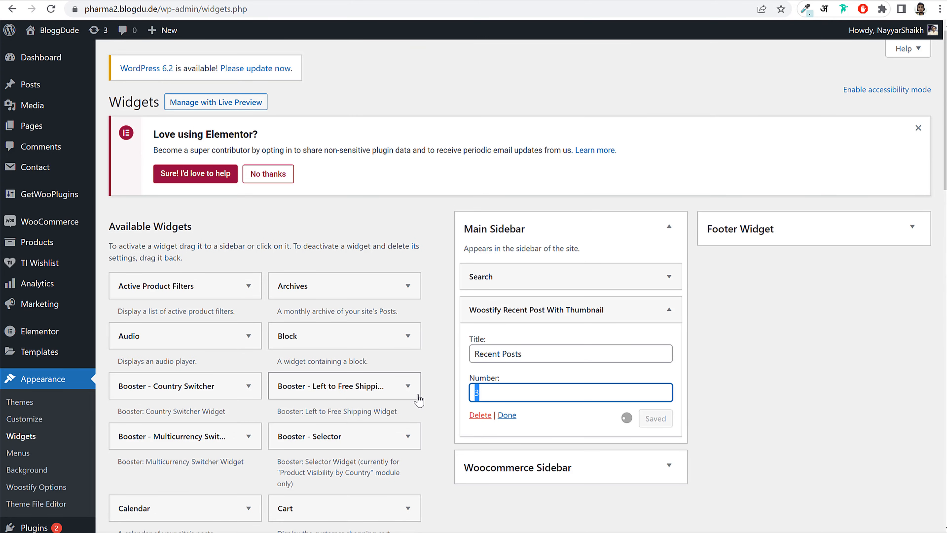
pyautogui.write('6')
pyautogui.click(657, 419)
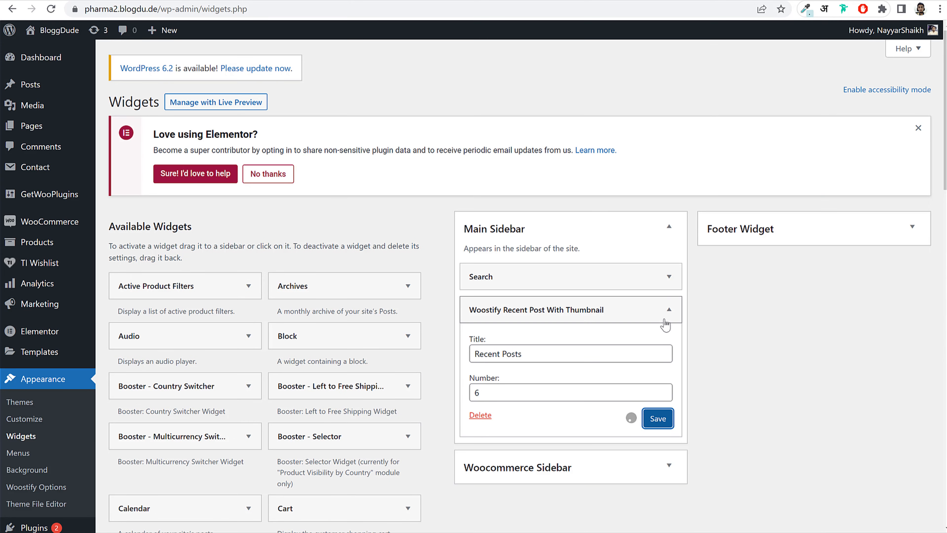
pyautogui.click(669, 310)
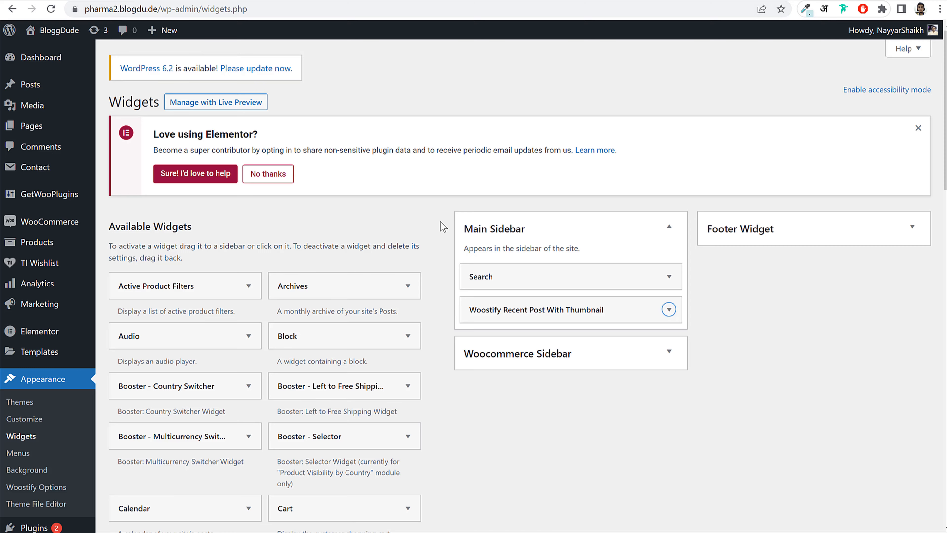
# - Add Categories, then Tag Cloud, to the Main Sidebar below the Woostify recent posts widget
pyautogui.scroll(-10, 537, 340)
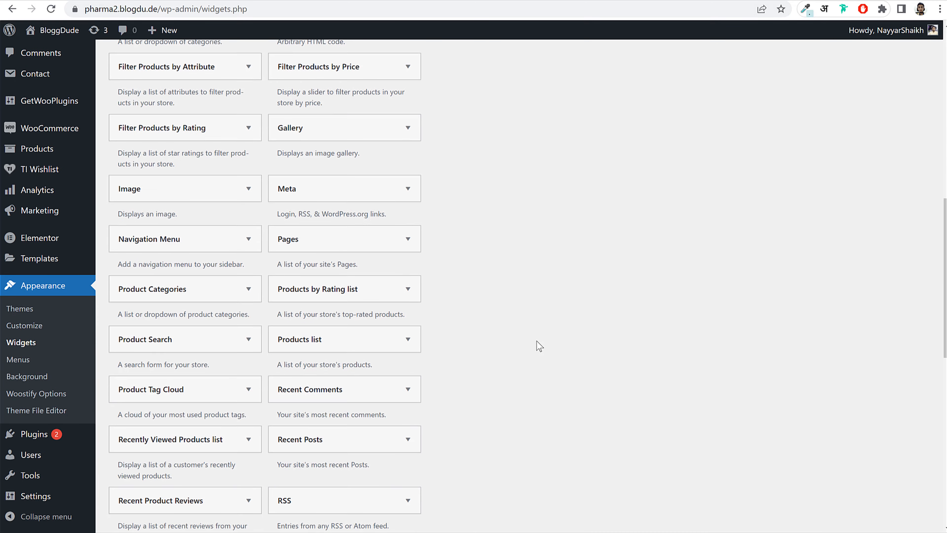
pyautogui.scroll(-6, 540, 346)
pyautogui.scroll(10, 539, 346)
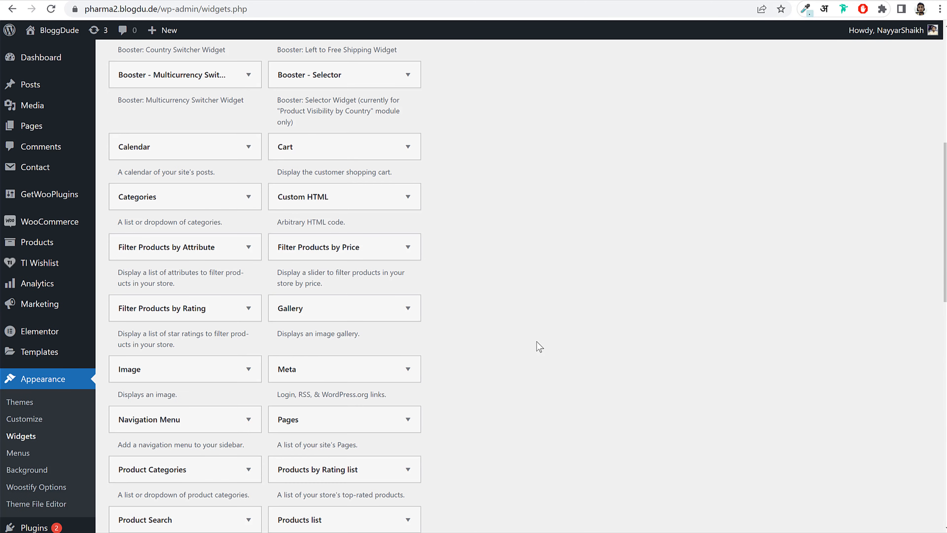
pyautogui.scroll(2, 540, 346)
pyautogui.click(179, 257)
pyautogui.click(209, 379)
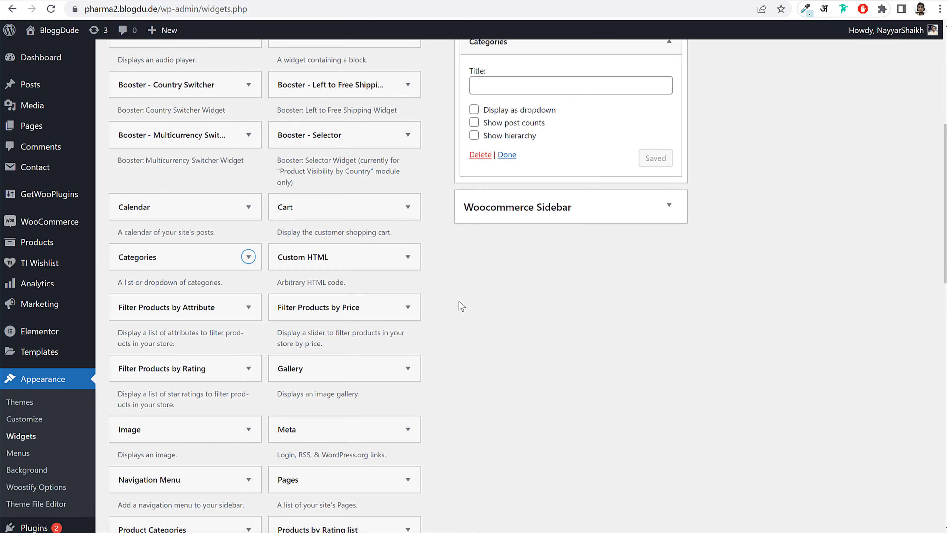
pyautogui.scroll(-12, 518, 338)
pyautogui.click(325, 193)
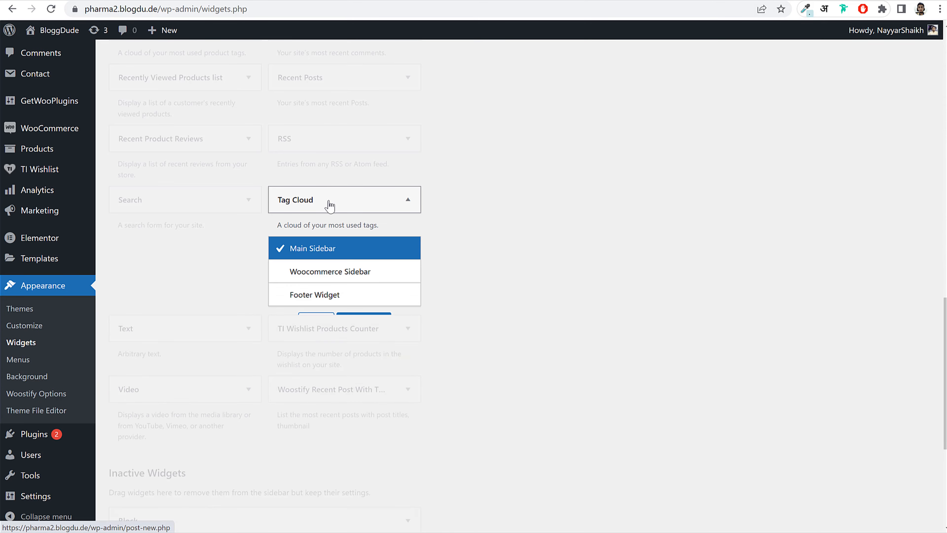
pyautogui.click(380, 326)
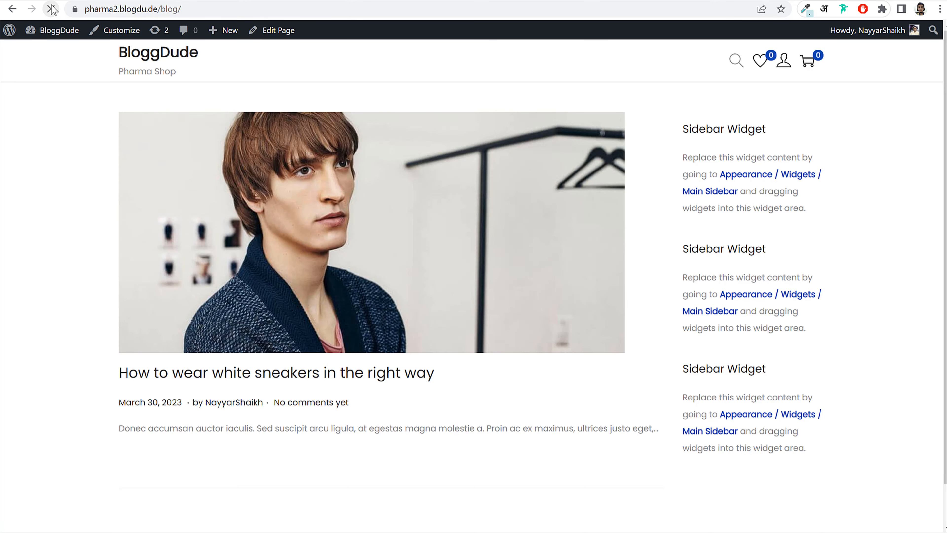
# - Add a Recent Posts widget to the Main Sidebar and drag it directly under Search
pyautogui.click(725, 127)
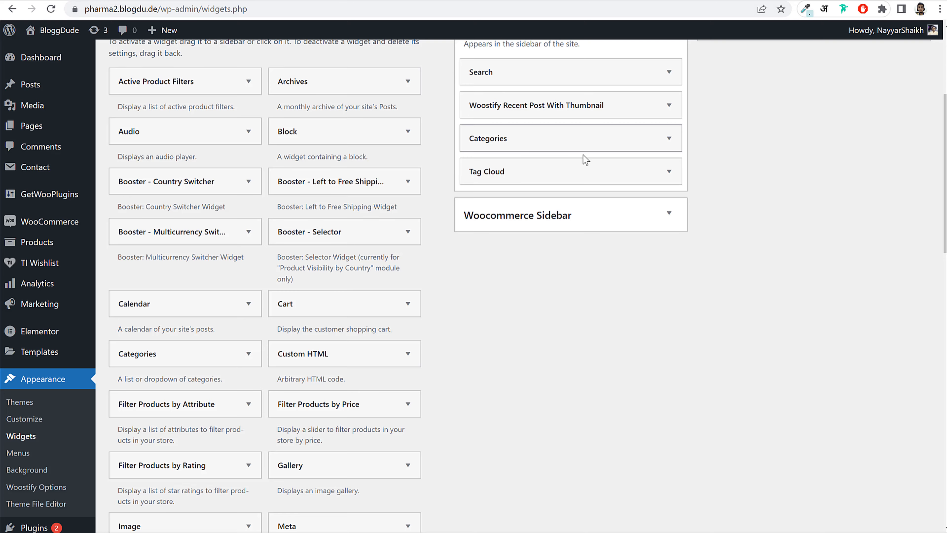
pyautogui.scroll(-8, 546, 249)
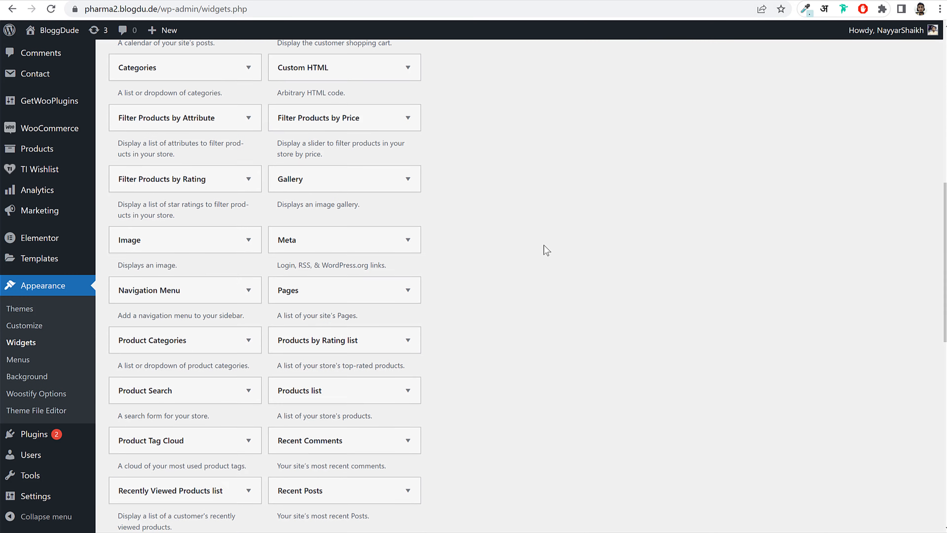
pyautogui.scroll(-5, 546, 250)
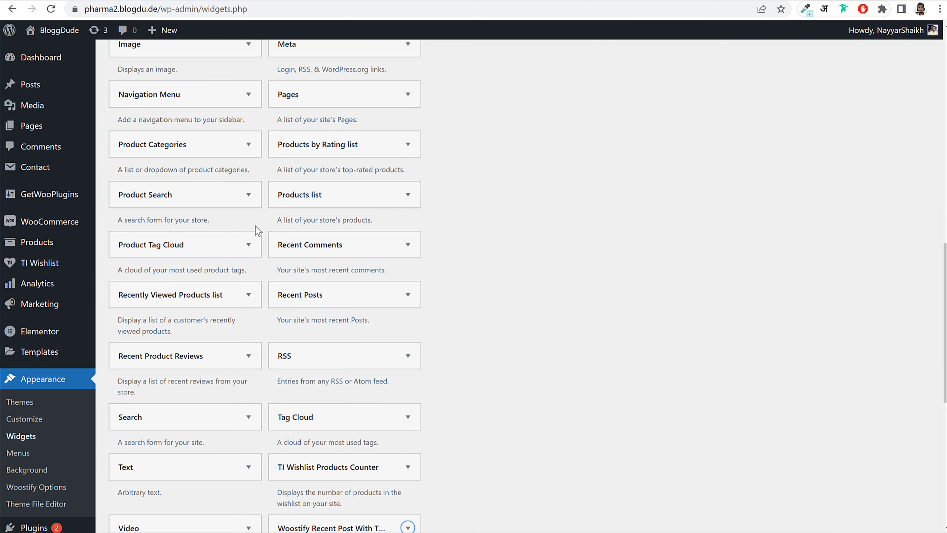
pyautogui.click(357, 305)
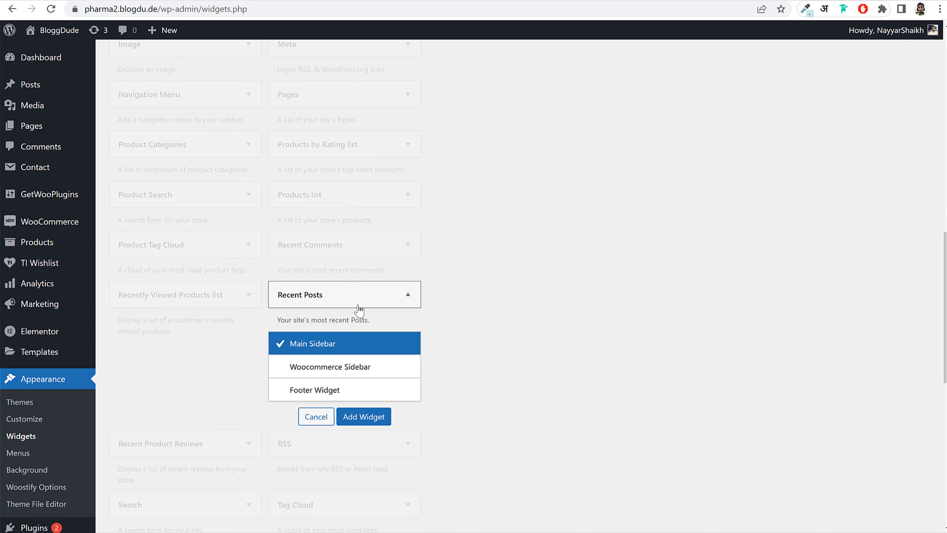
pyautogui.click(360, 300)
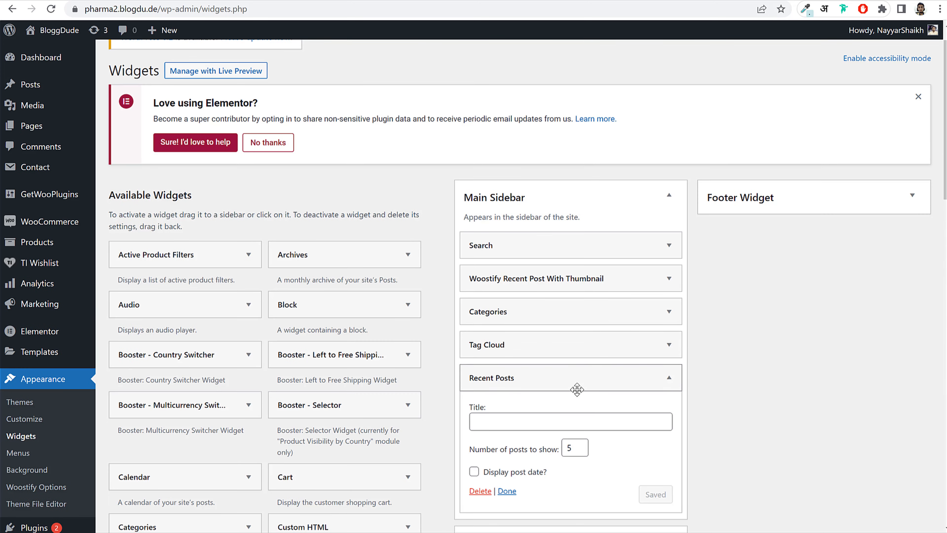
pyautogui.moveTo(564, 379); pyautogui.dragTo(571, 220)
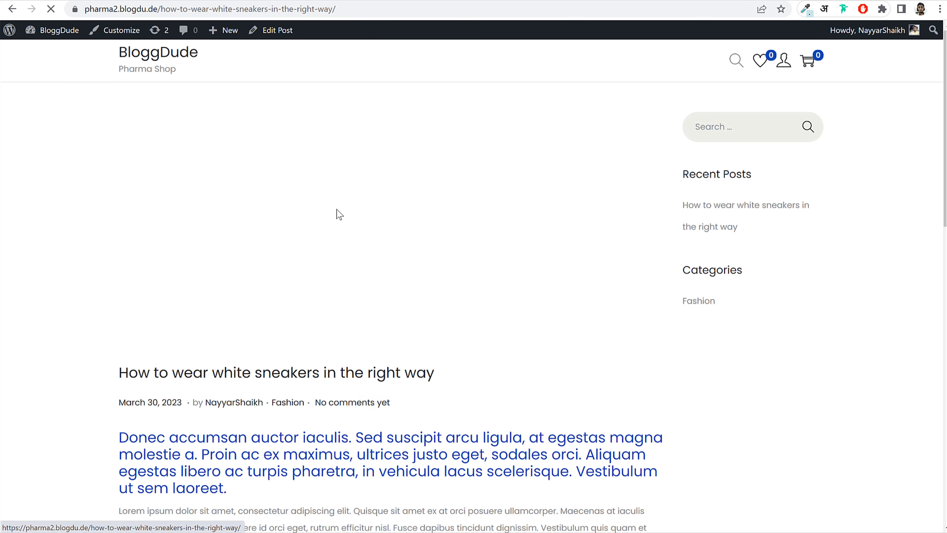
# - Examine the reference blog footer's Navigate, Informations and Company link columns
pyautogui.scroll(-5, 487, 260)
pyautogui.scroll(5, 491, 278)
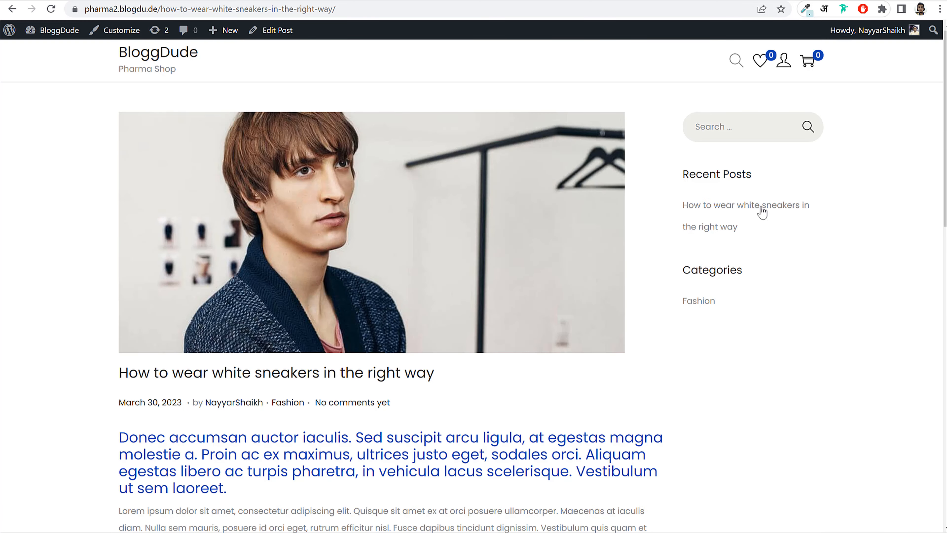
pyautogui.hotkey('alt', 'Left')
pyautogui.click(158, 61)
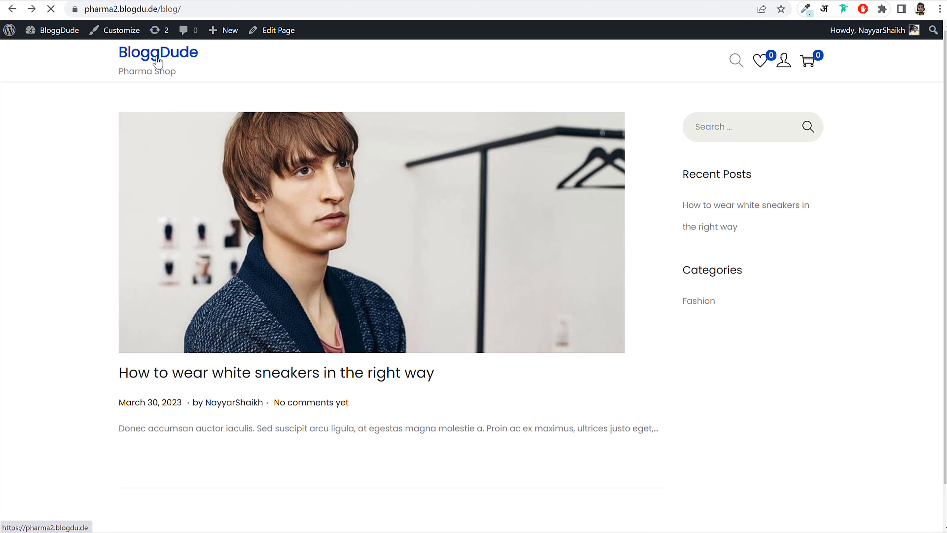
pyautogui.scroll(-1, 355, 272)
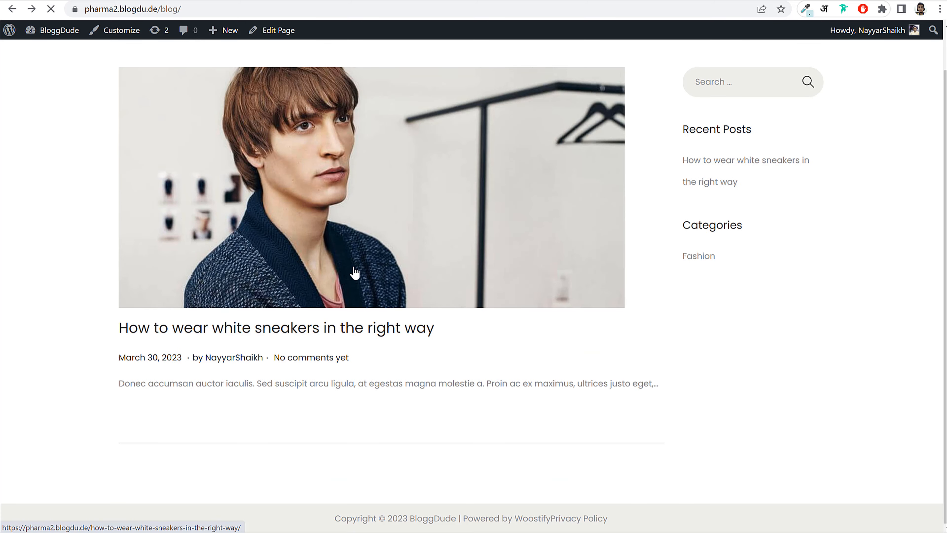
pyautogui.scroll(-10, 339, 270)
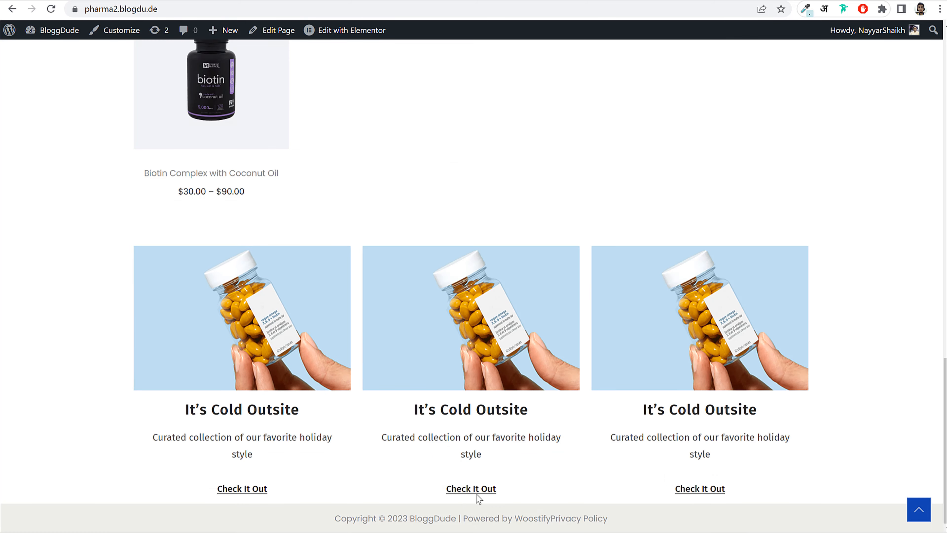
pyautogui.click(476, 493)
pyautogui.scroll(-10, 286, 228)
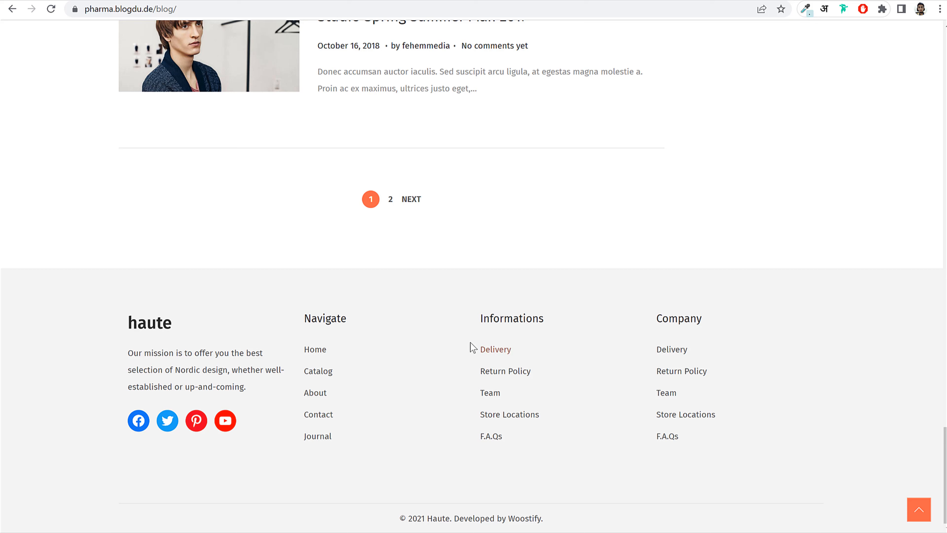
pyautogui.moveTo(470, 342); pyautogui.dragTo(576, 477)
pyautogui.moveTo(555, 354); pyautogui.dragTo(727, 451)
pyautogui.click(341, 366)
# - Compare the new home page with the reference, then go to Appearance > Menus
pyautogui.click(118, 0)
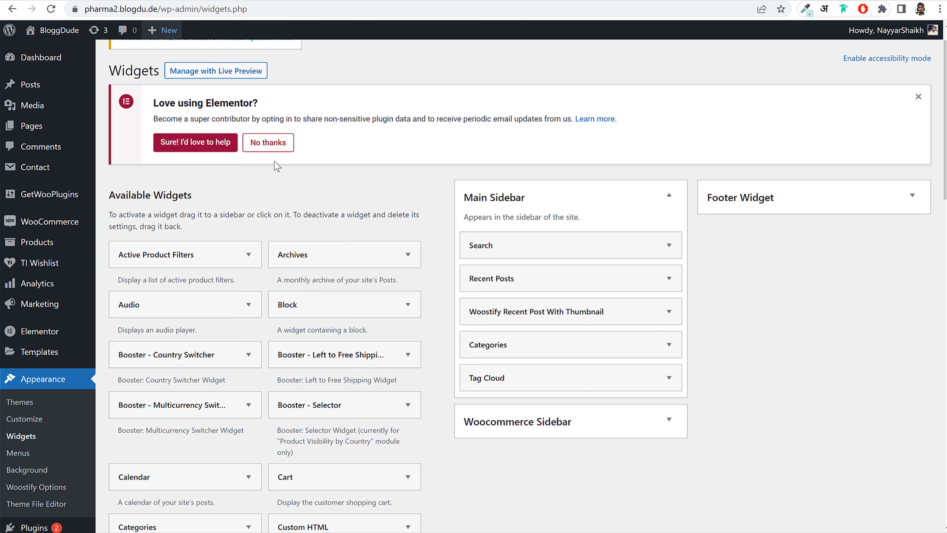
pyautogui.click(175, 1)
pyautogui.scroll(15, 523, 242)
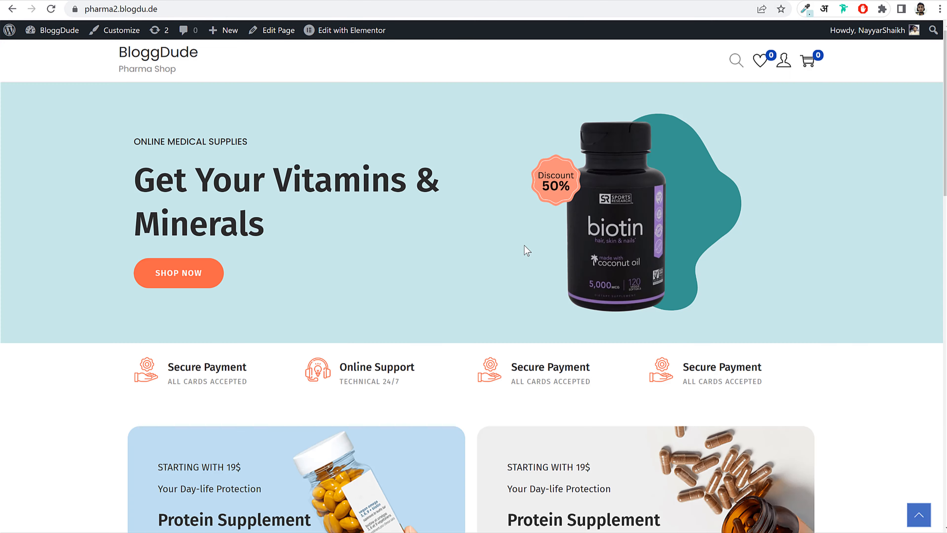
pyautogui.click(75, 1)
pyautogui.scroll(20, 193, 156)
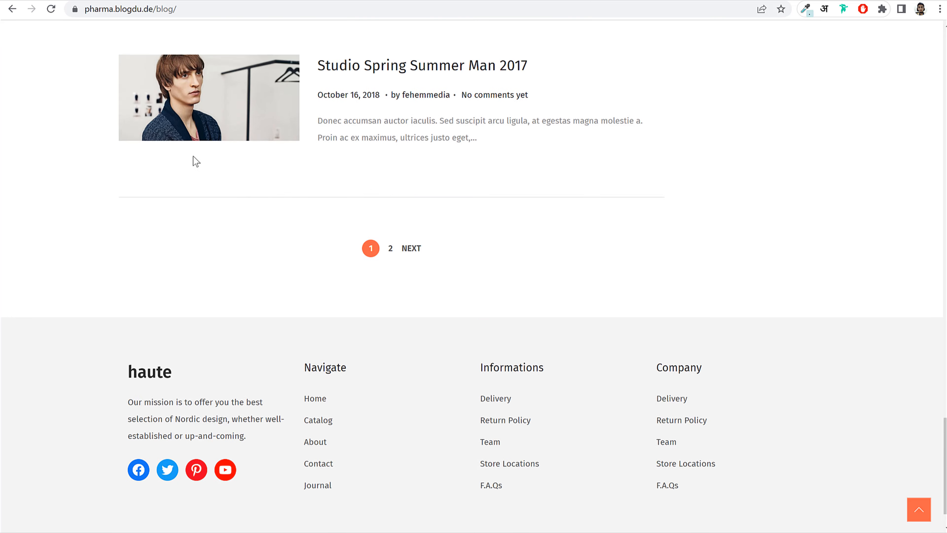
pyautogui.scroll(-20, 621, 218)
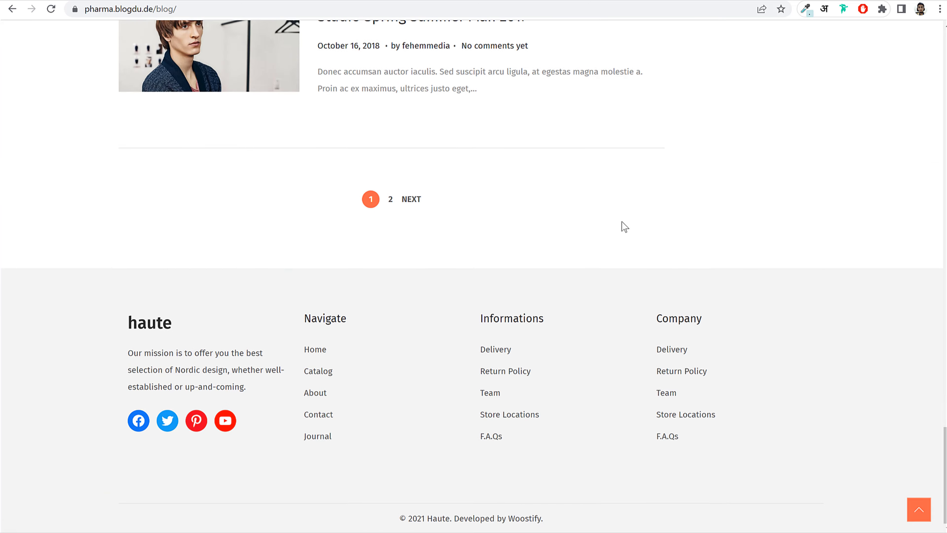
pyautogui.scroll(20, 301, 378)
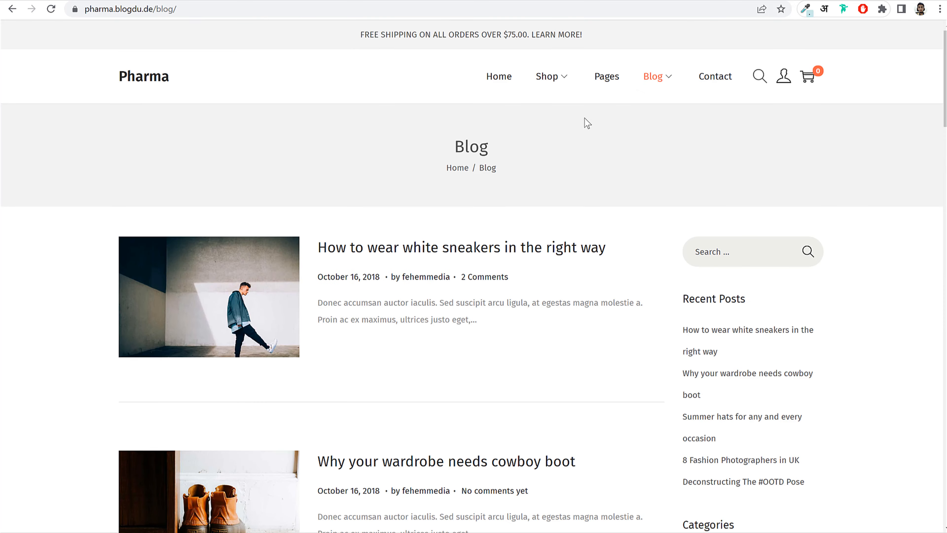
pyautogui.click(149, 1)
pyautogui.scroll(-5, 164, 301)
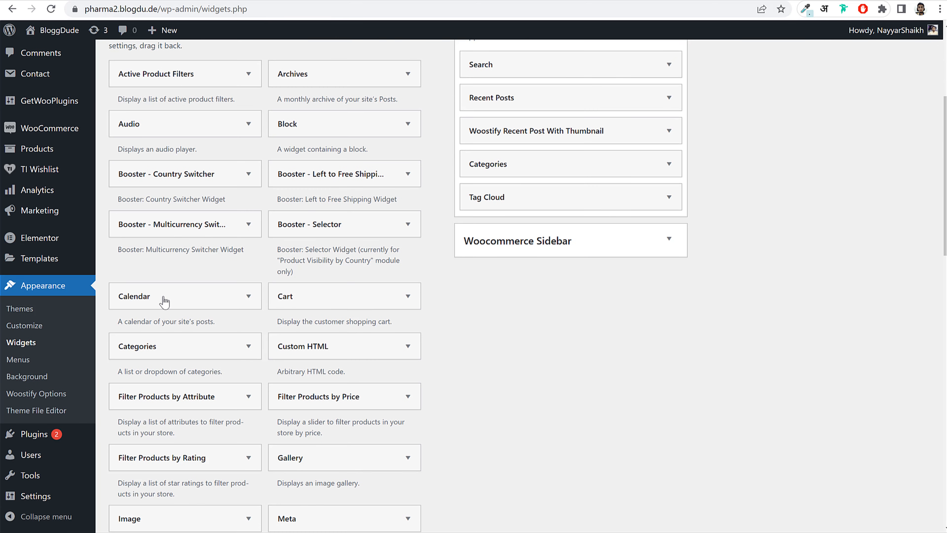
pyautogui.click(30, 363)
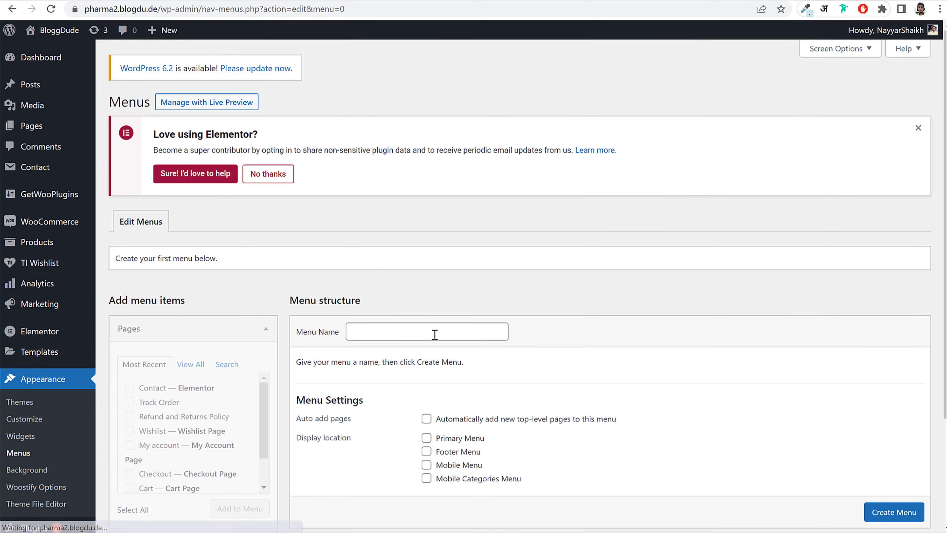
# - Create a new menu named Main Menu
pyautogui.click(435, 335)
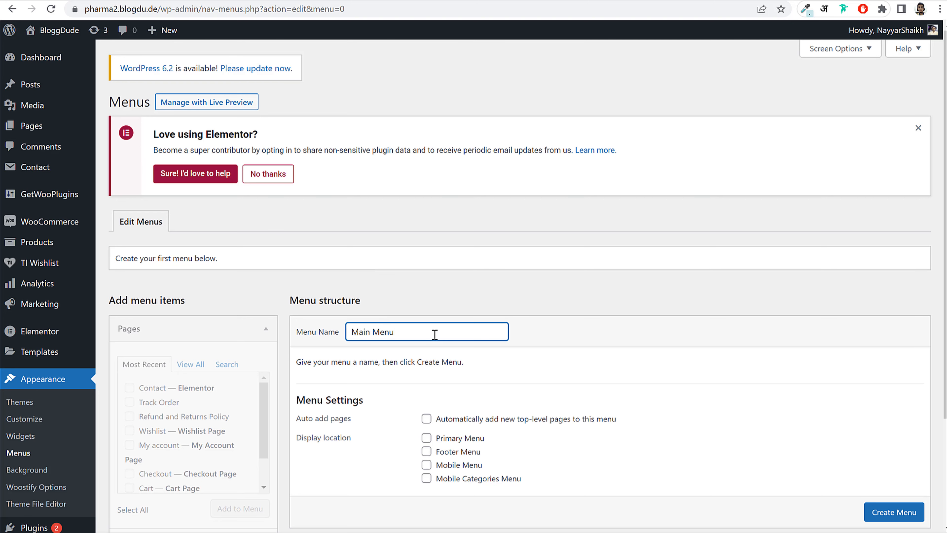
pyautogui.click(873, 517)
pyautogui.scroll(-1, 887, 514)
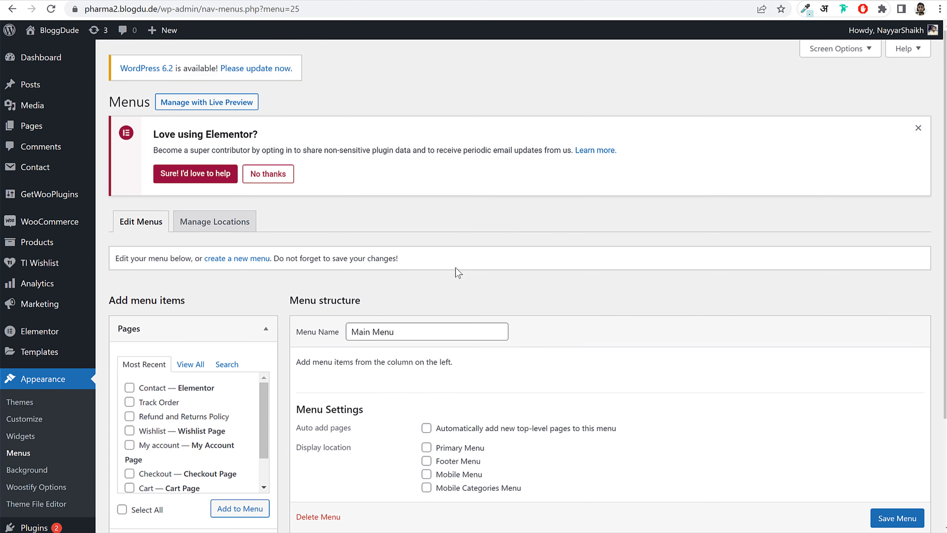
pyautogui.scroll(-3, 454, 271)
# - Add the Home, Blog, Contact, Shop and Track Order pages to Main Menu
pyautogui.click(188, 243)
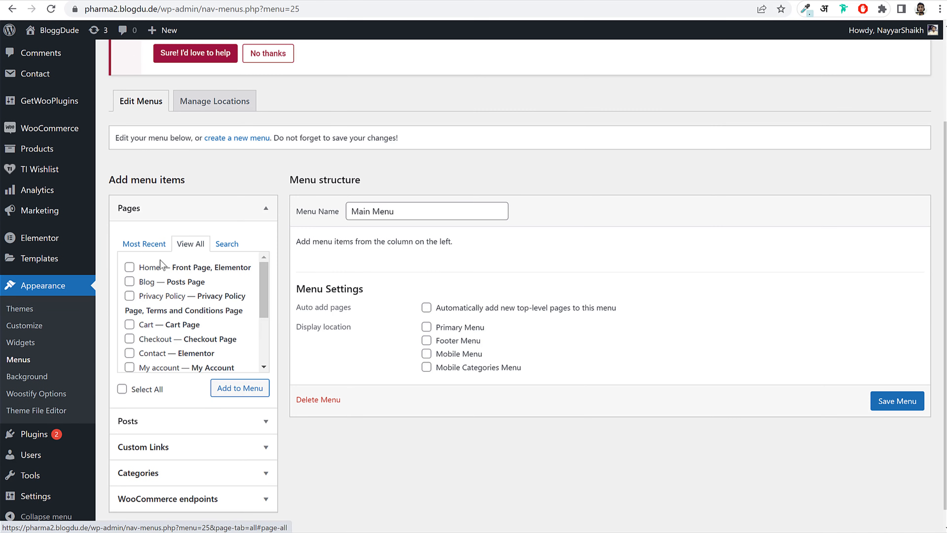
pyautogui.click(150, 267)
pyautogui.click(149, 282)
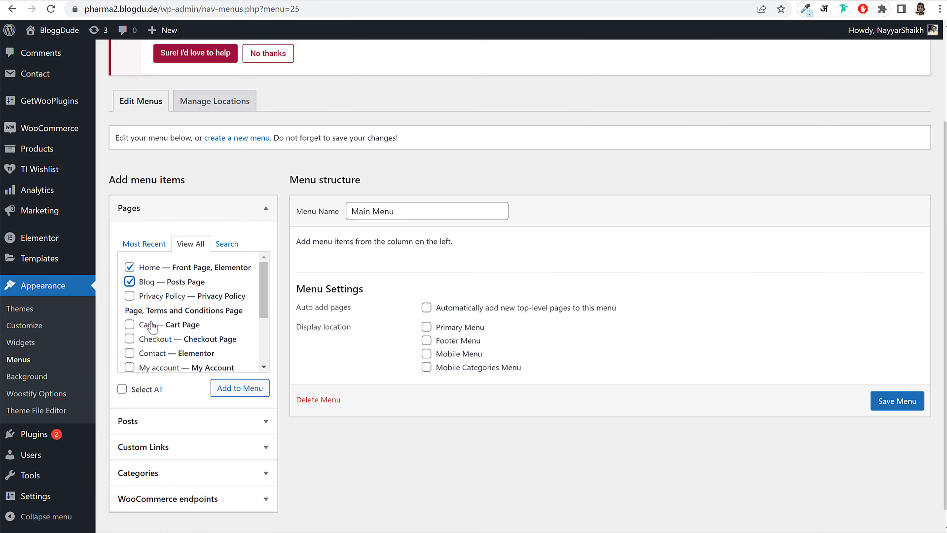
pyautogui.click(150, 356)
pyautogui.scroll(-2, 176, 343)
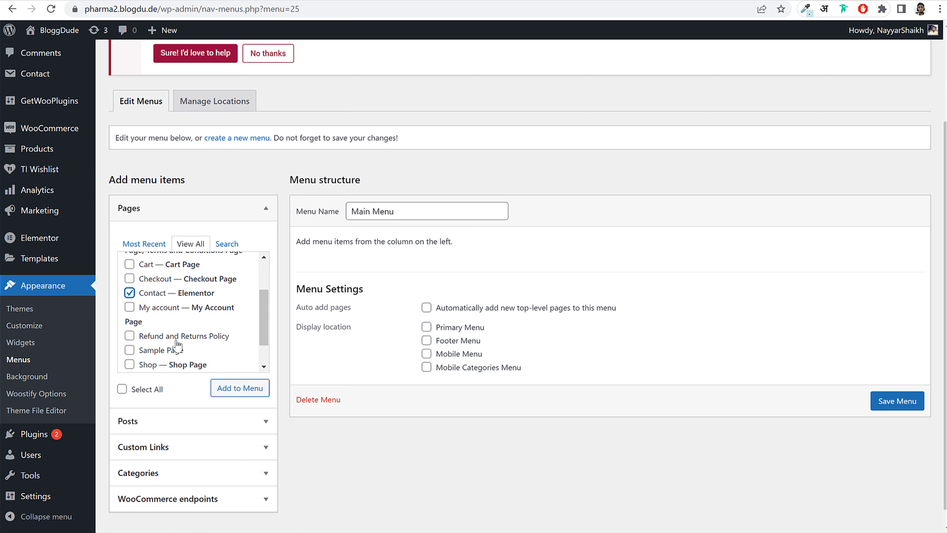
pyautogui.click(154, 365)
pyautogui.scroll(-1, 203, 355)
pyautogui.click(164, 350)
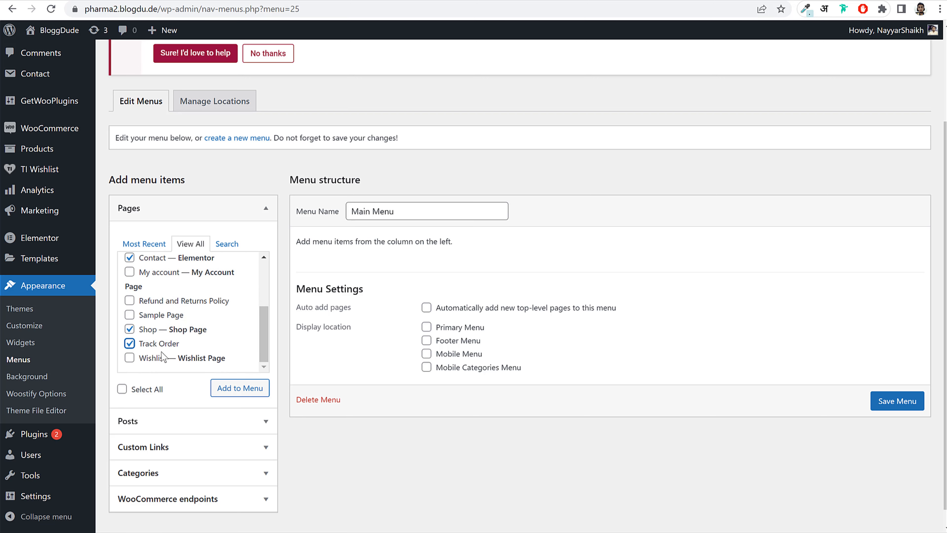
pyautogui.click(228, 389)
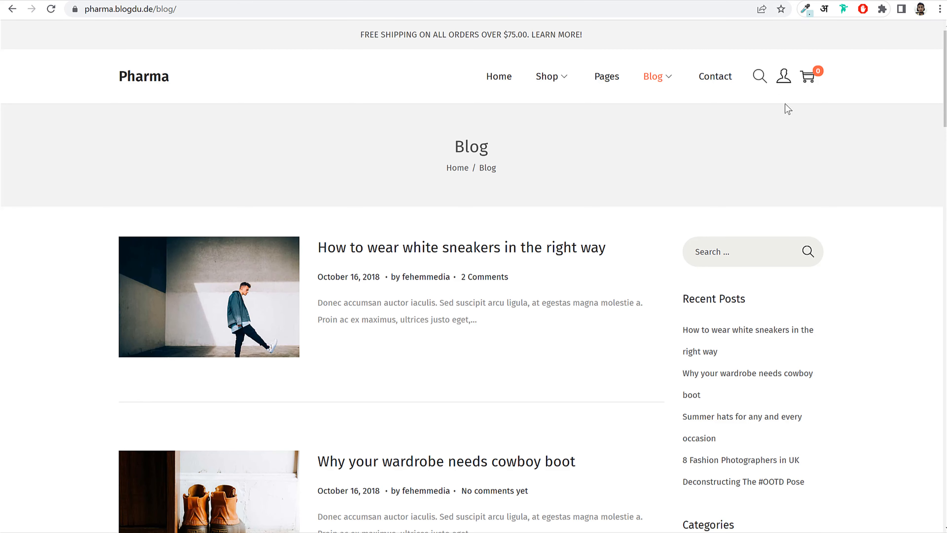
# - Add Wishlist and reorder the menu so Shop follows Home and Wishlist follows Blog
pyautogui.click(760, 81)
pyautogui.click(831, 79)
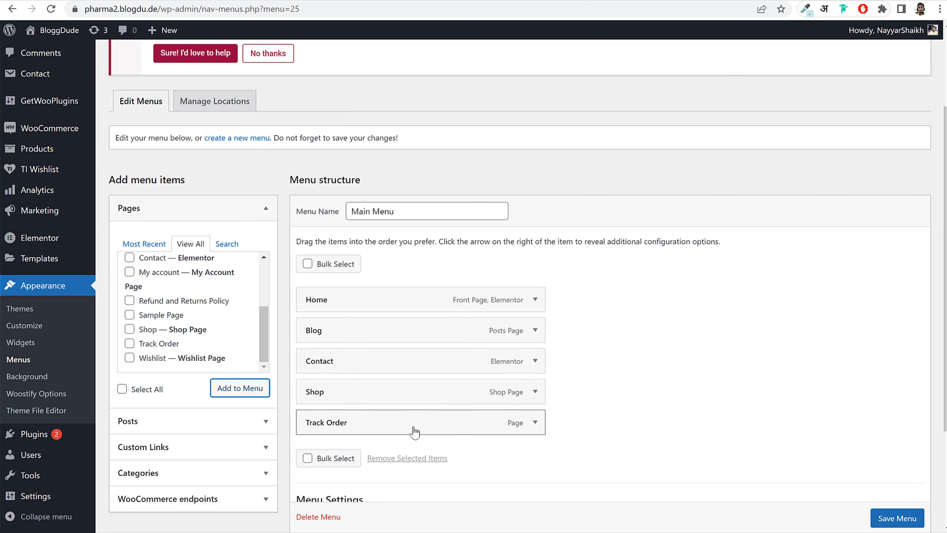
pyautogui.moveTo(414, 425); pyautogui.dragTo(405, 330)
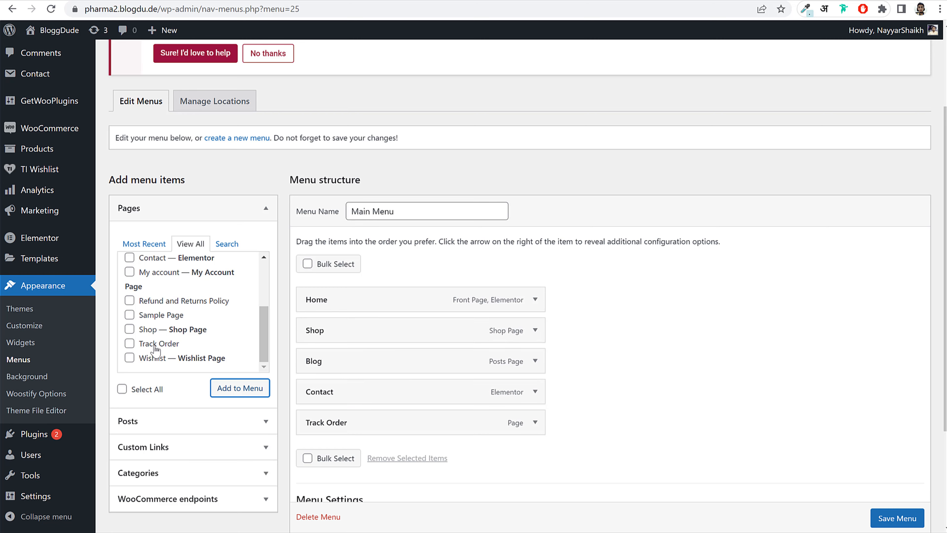
pyautogui.click(155, 360)
pyautogui.click(239, 388)
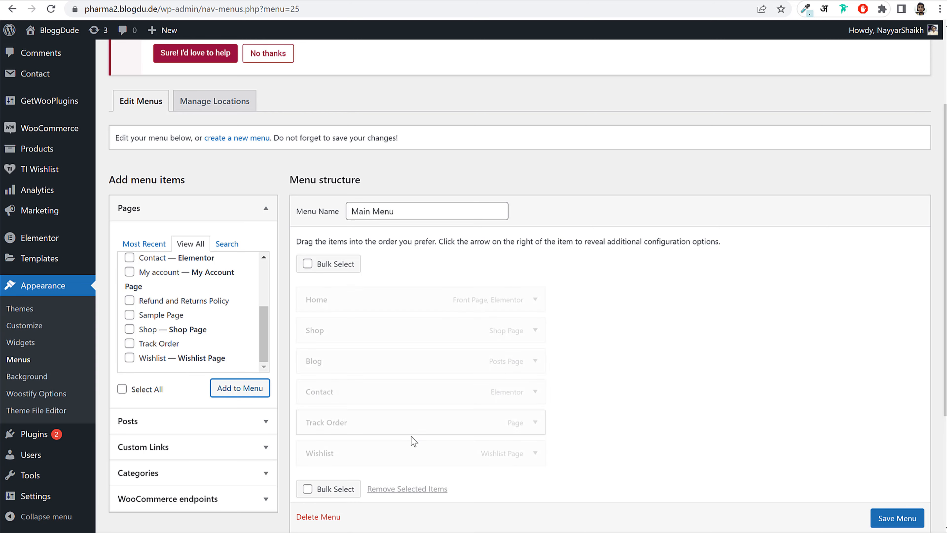
pyautogui.moveTo(408, 450)
pyautogui.mouseDown()
pyautogui.moveTo(415, 382)
pyautogui.moveTo(391, 393)
pyautogui.moveTo(393, 448)
pyautogui.mouseUp()
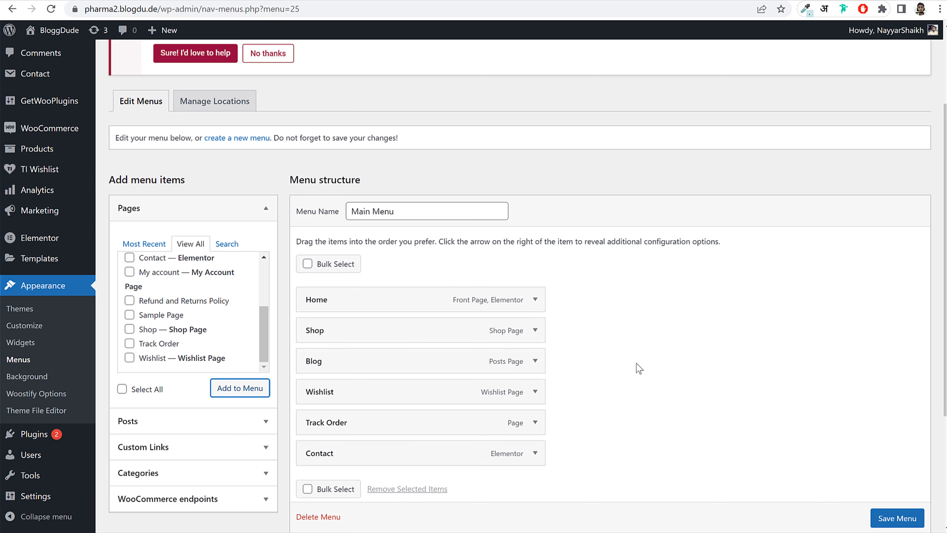
pyautogui.click(261, 208)
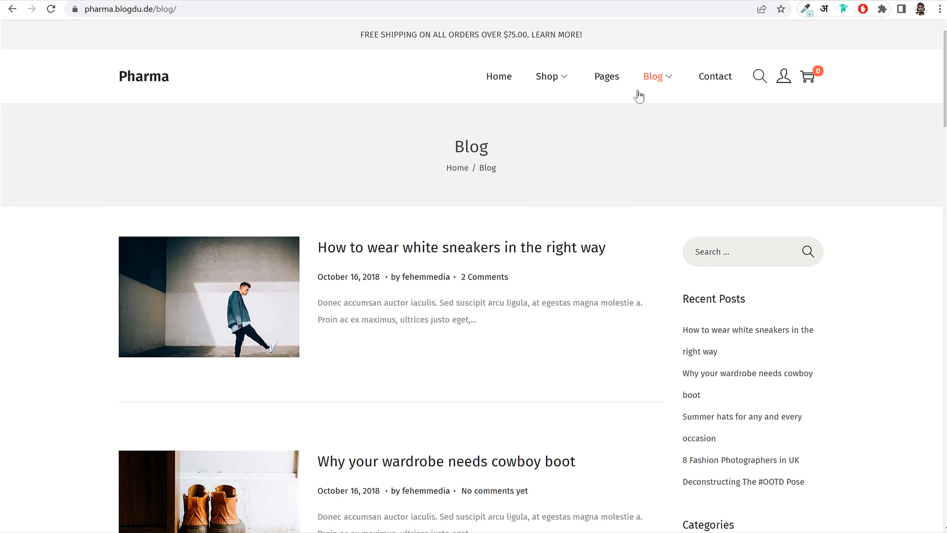
pyautogui.moveTo(555, 80)
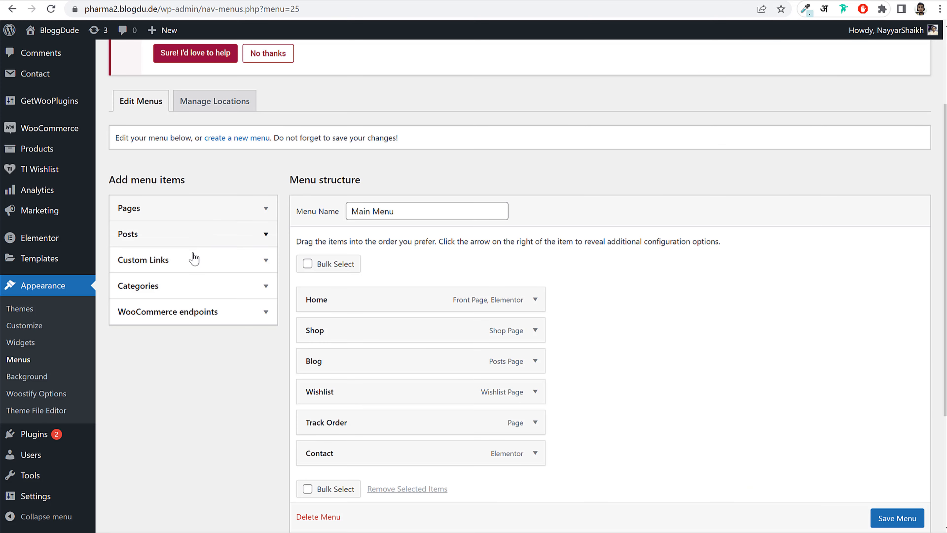
pyautogui.scroll(3, 676, 288)
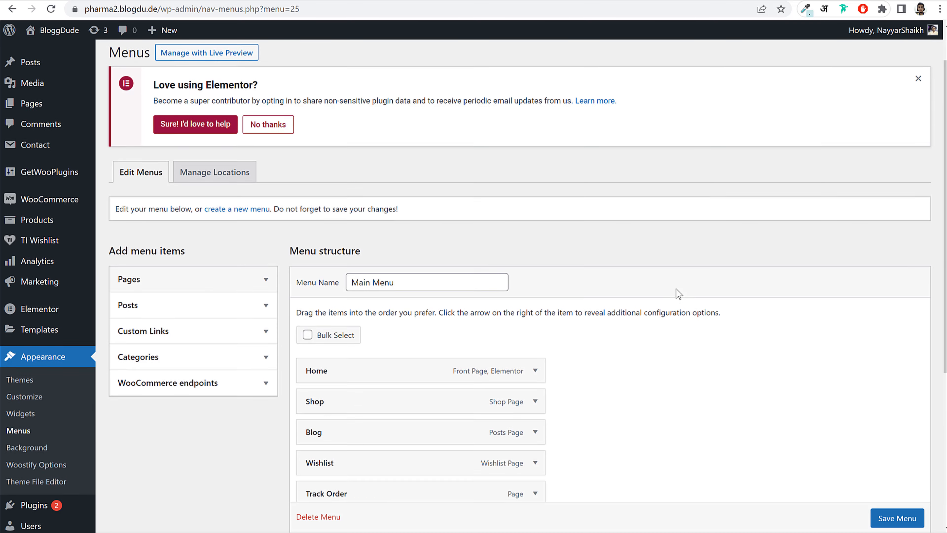
# - Enable Product categories and add Digital Product and Biotin Tablets to Main Menu
pyautogui.click(836, 50)
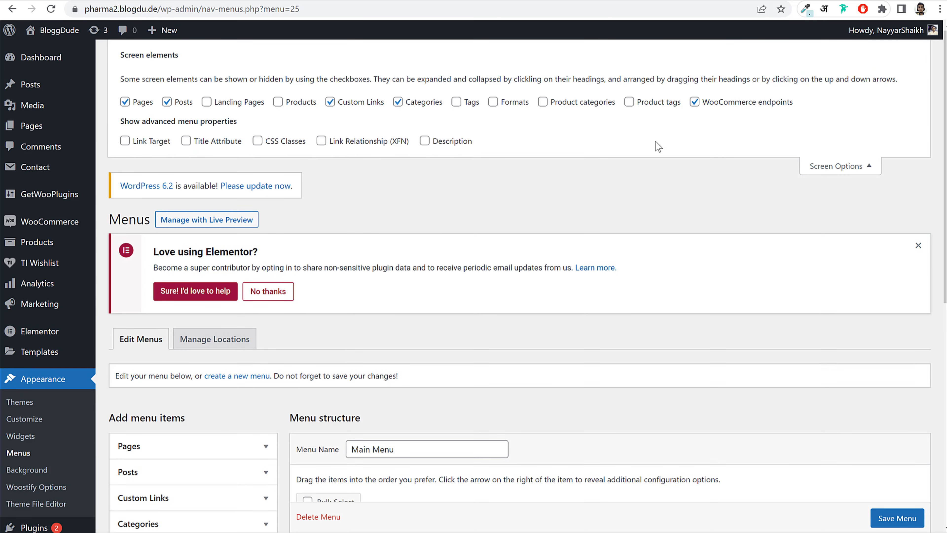
pyautogui.click(560, 101)
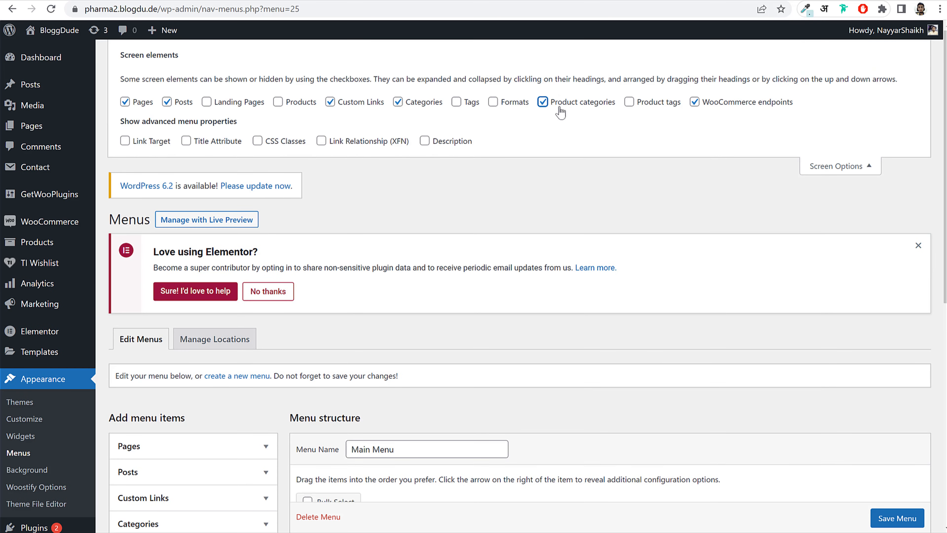
pyautogui.click(820, 165)
pyautogui.scroll(-5, 756, 238)
pyautogui.click(202, 258)
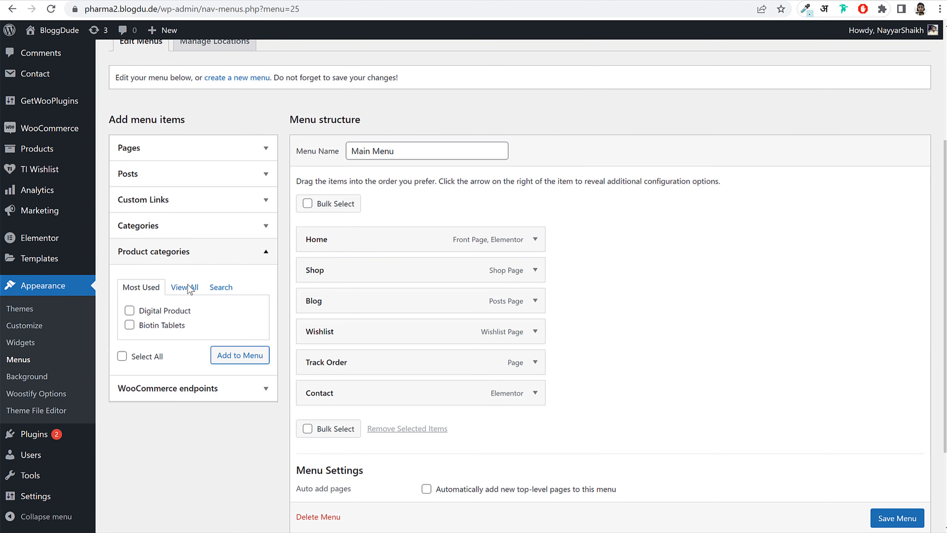
pyautogui.click(172, 312)
pyautogui.click(169, 325)
pyautogui.click(246, 356)
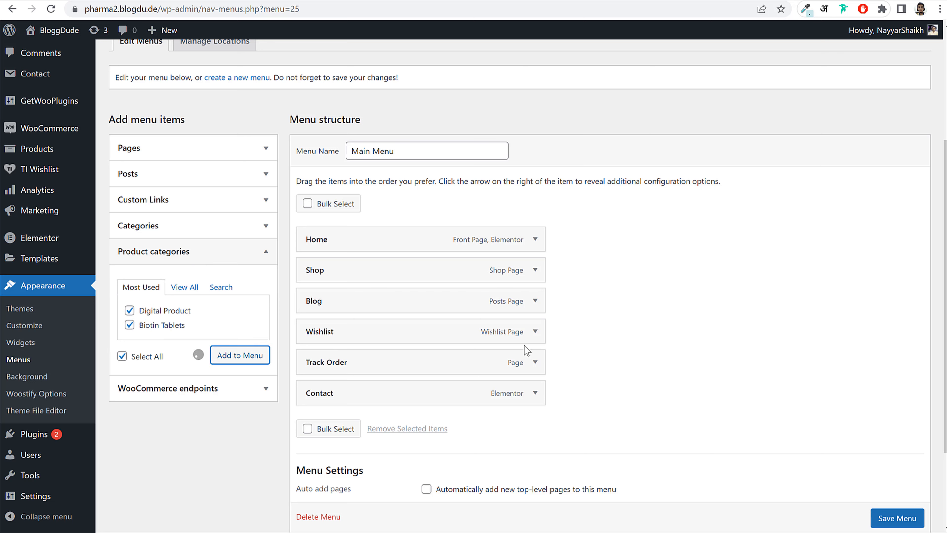
# - Nest Digital Product and Biotin Tablets under Shop, save Main Menu, and check the category page
pyautogui.moveTo(387, 427); pyautogui.dragTo(407, 295)
pyautogui.moveTo(359, 459); pyautogui.dragTo(386, 332)
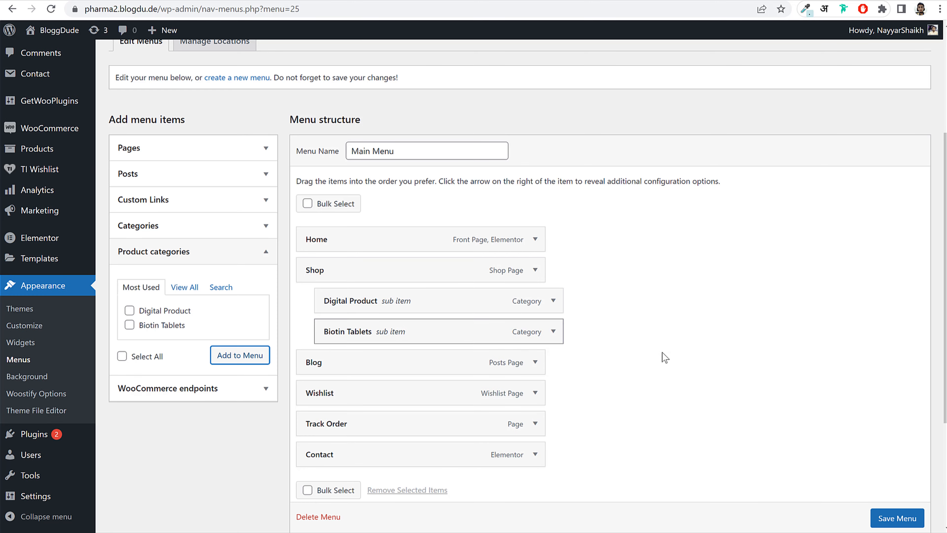
pyautogui.scroll(-5, 665, 357)
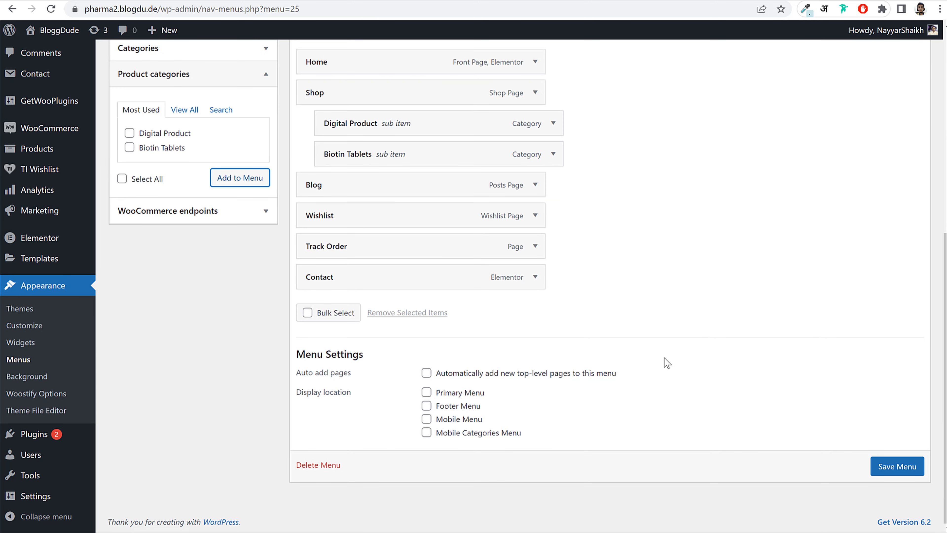
pyautogui.doubleClick(464, 407)
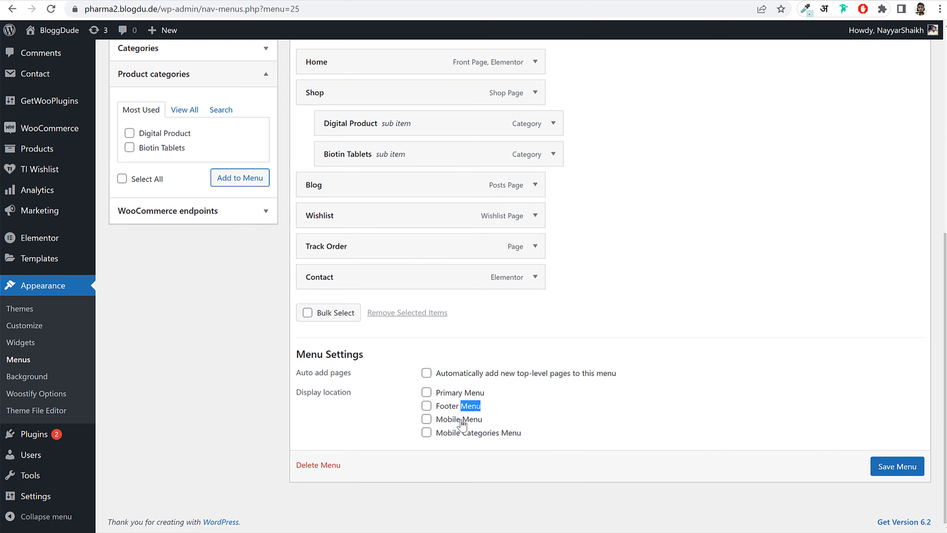
pyautogui.click(880, 469)
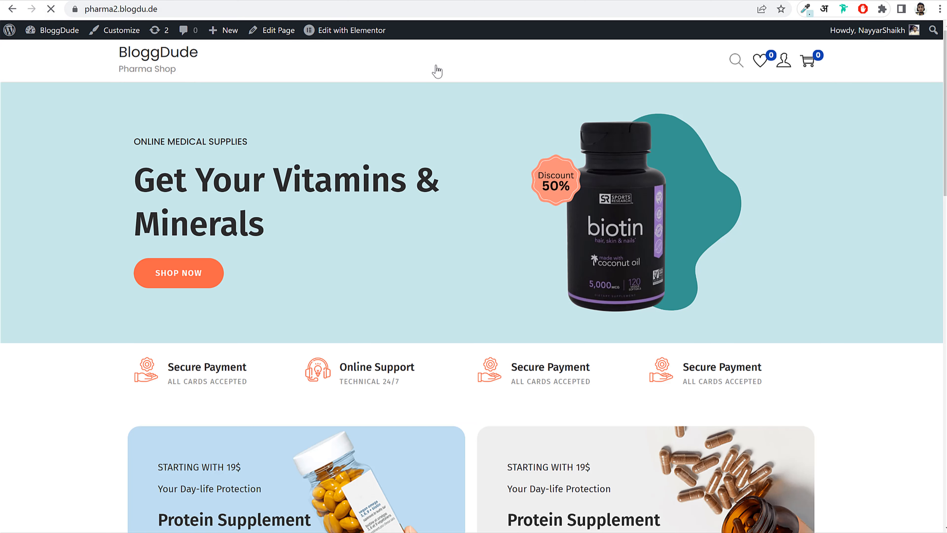
pyautogui.moveTo(454, 67)
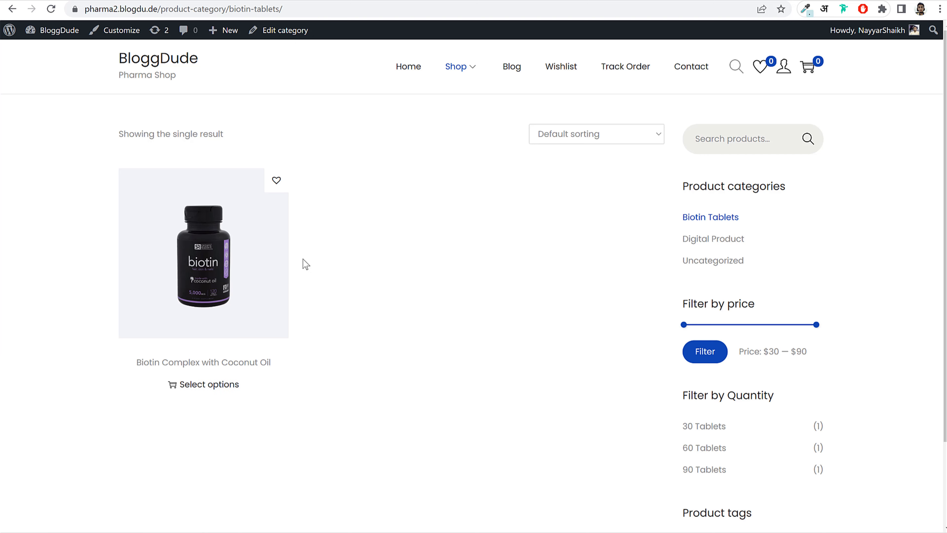
pyautogui.click(465, 109)
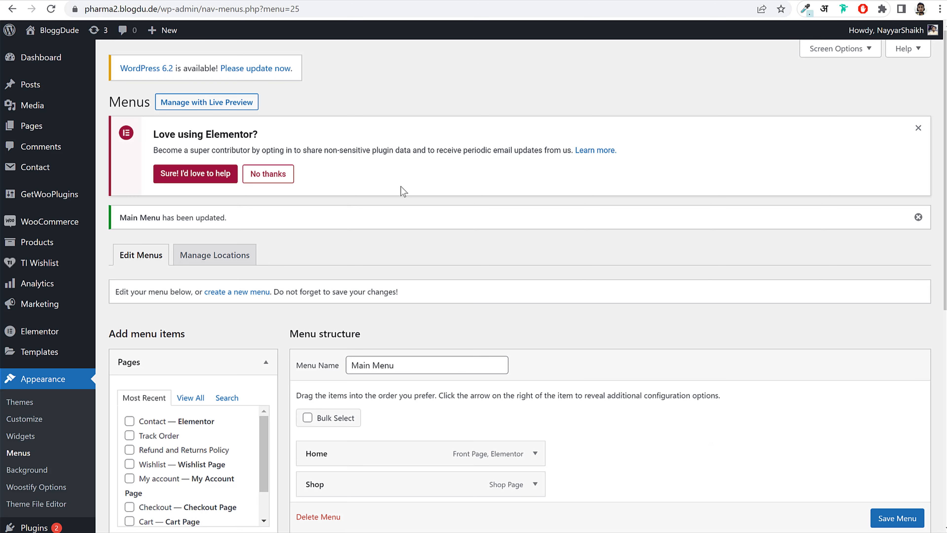
pyautogui.scroll(-5, 406, 205)
pyautogui.scroll(5, 236, 259)
# - Start a new menu and create it with the name Footer 1
pyautogui.moveTo(196, 288); pyautogui.dragTo(300, 292)
pyautogui.click(237, 293)
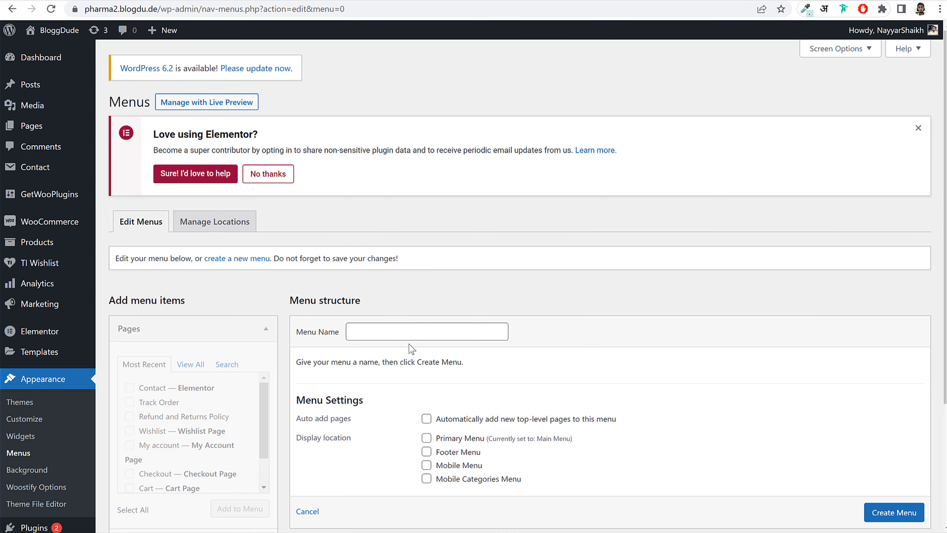
pyautogui.click(415, 329)
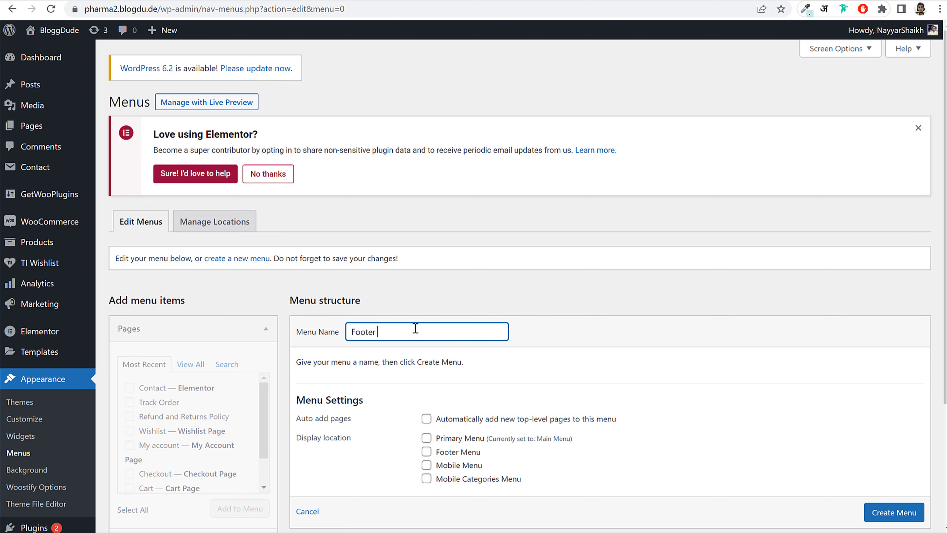
pyautogui.click(891, 511)
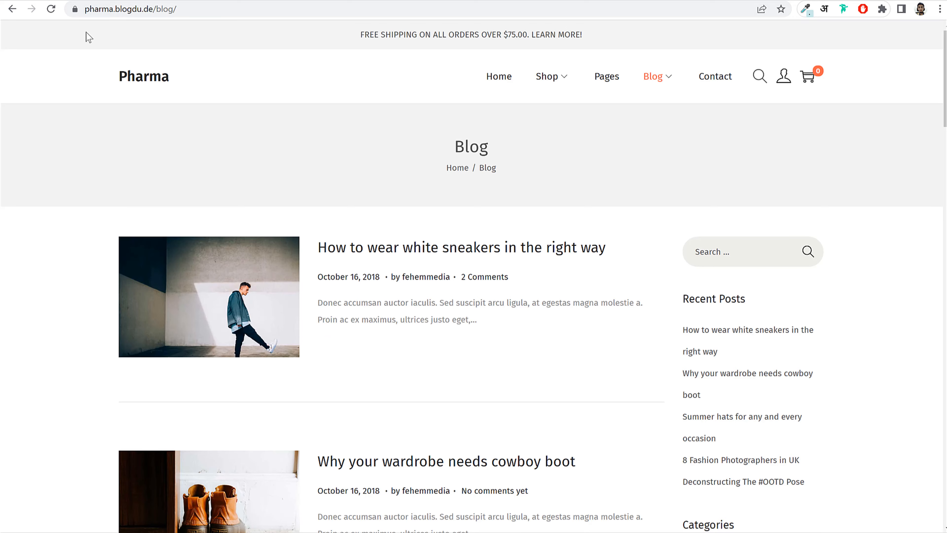
pyautogui.scroll(-15, 385, 305)
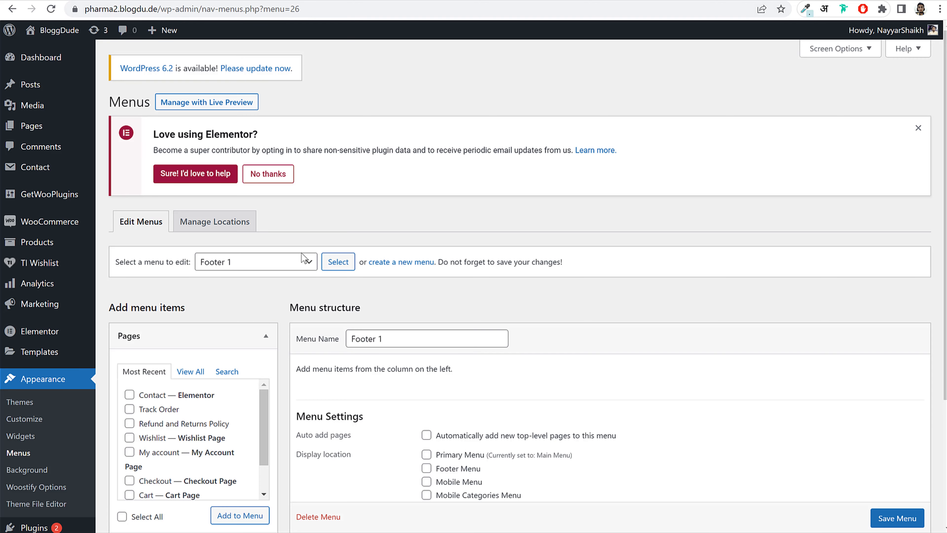
pyautogui.scroll(-3, 196, 226)
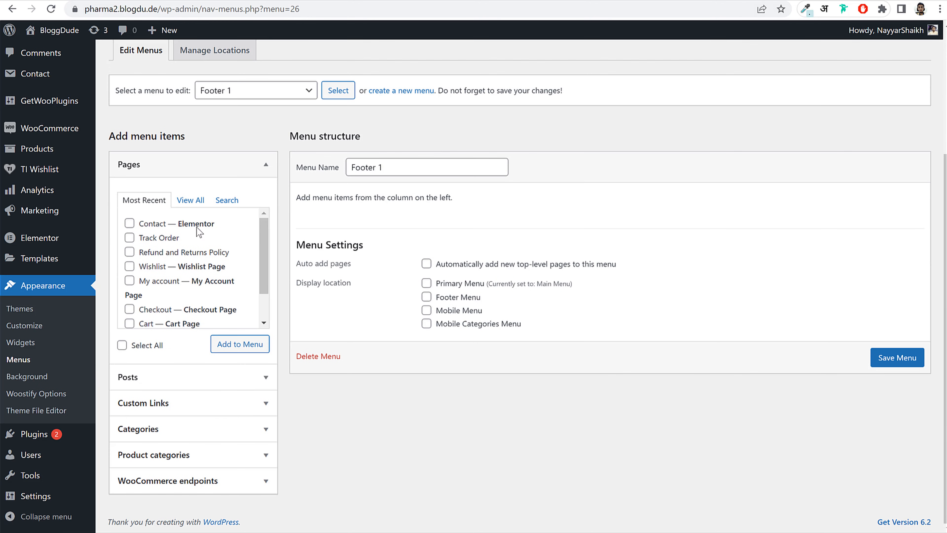
# - Add Home, Blog, Contact, My account and Shop pages to Footer 1 and save it
pyautogui.click(193, 202)
pyautogui.click(149, 223)
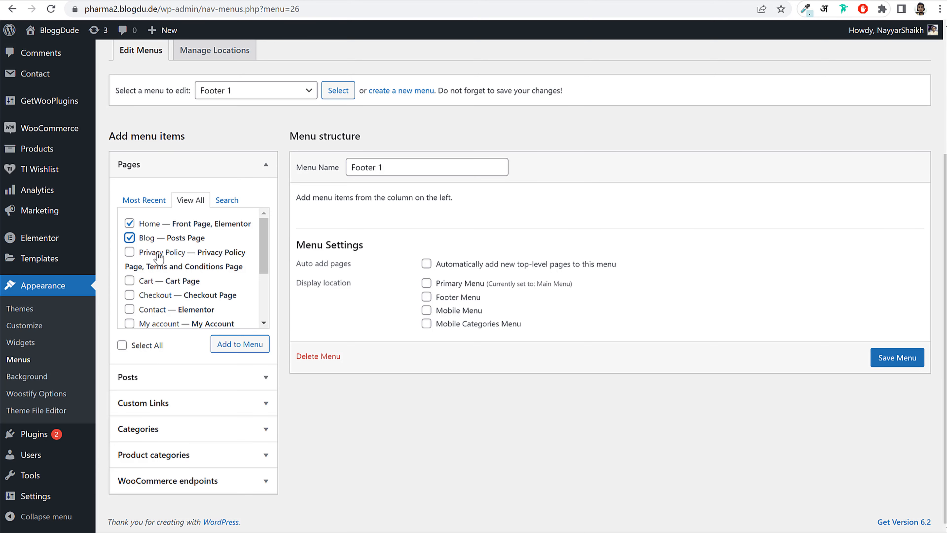
pyautogui.click(156, 309)
pyautogui.click(176, 323)
pyautogui.scroll(-1, 159, 313)
pyautogui.click(151, 318)
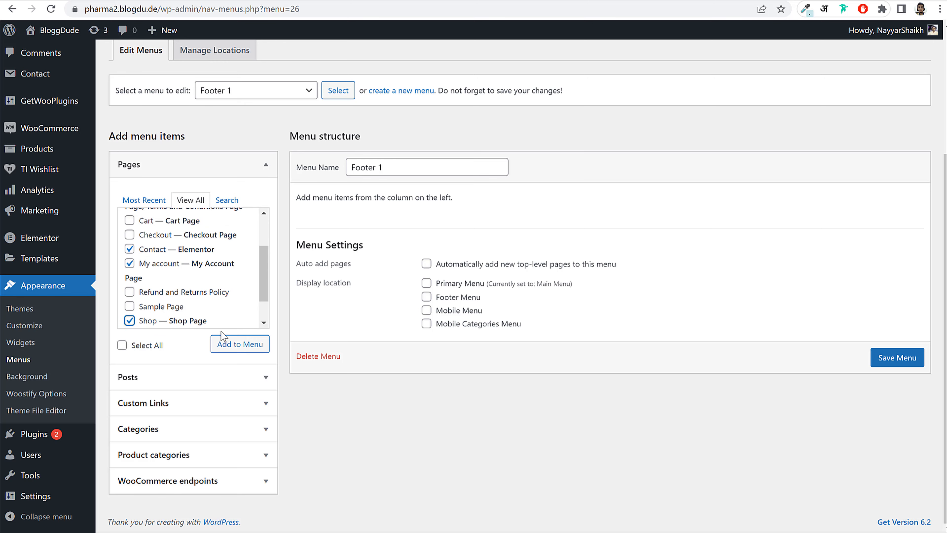
pyautogui.click(240, 344)
pyautogui.scroll(-1, 910, 519)
pyautogui.click(907, 520)
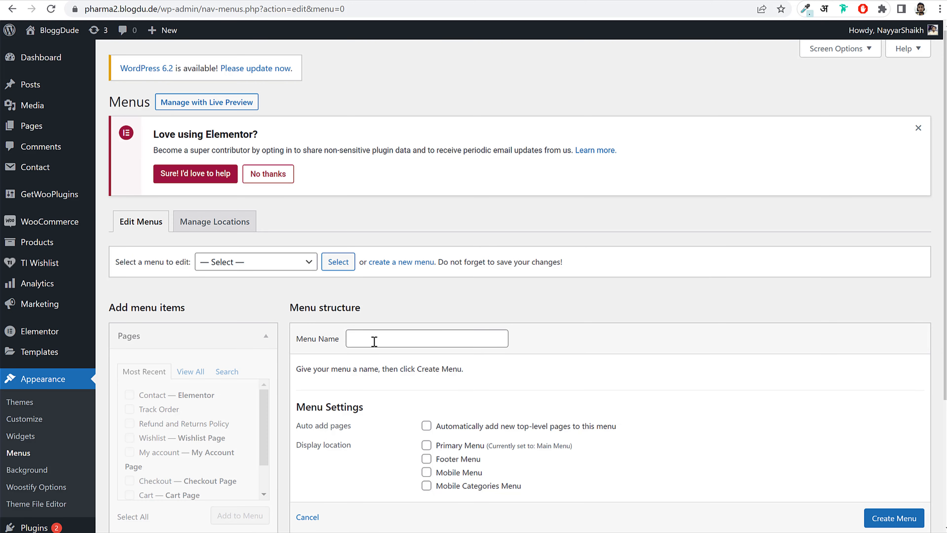
# - Name the menu Footer 2, add Orders, Addresses, Payment methods, Logout and Lost password endpoints, and save
pyautogui.click(374, 340)
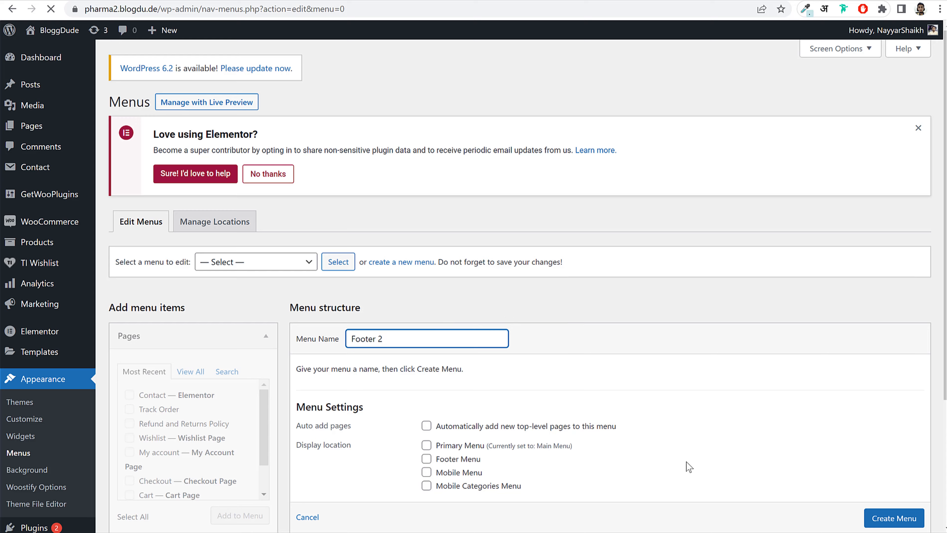
pyautogui.scroll(-5, 700, 455)
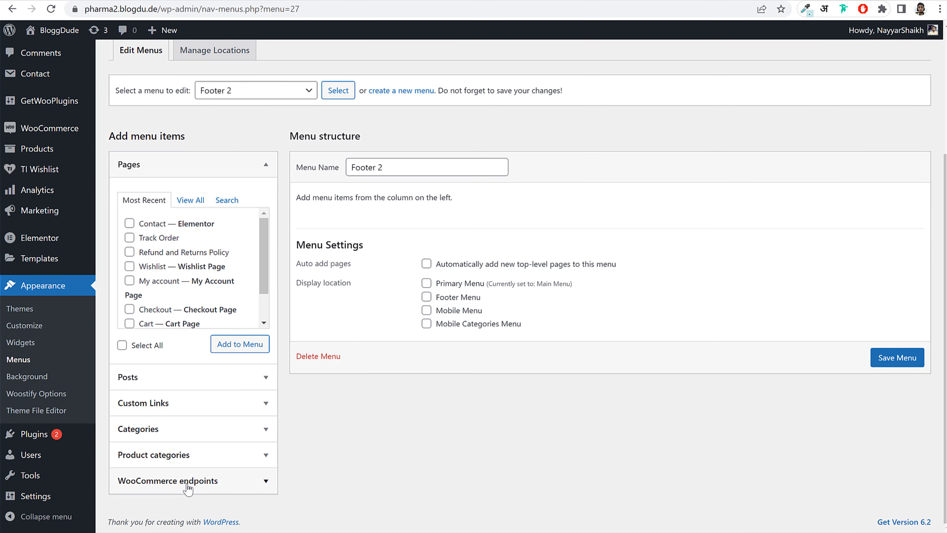
pyautogui.click(188, 485)
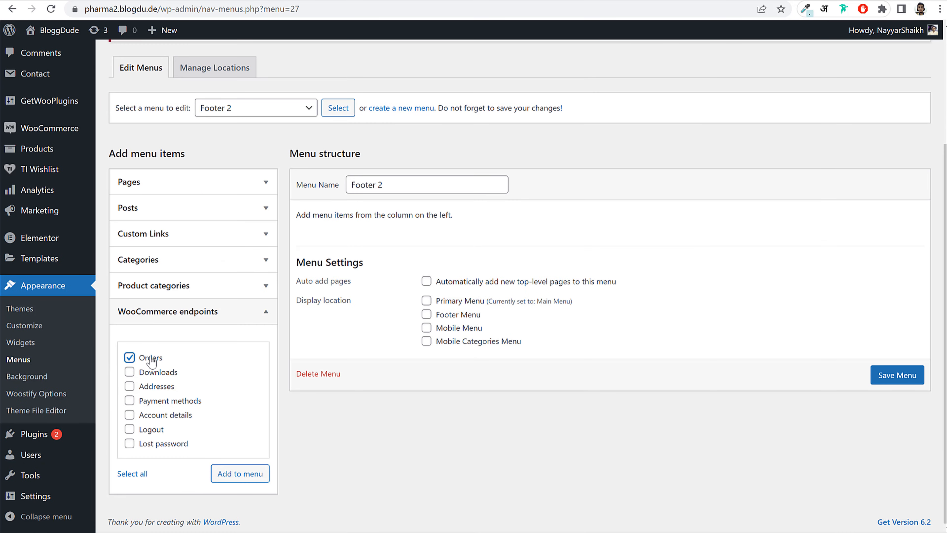
pyautogui.click(160, 374)
pyautogui.click(160, 390)
pyautogui.click(160, 401)
pyautogui.click(156, 433)
pyautogui.click(246, 477)
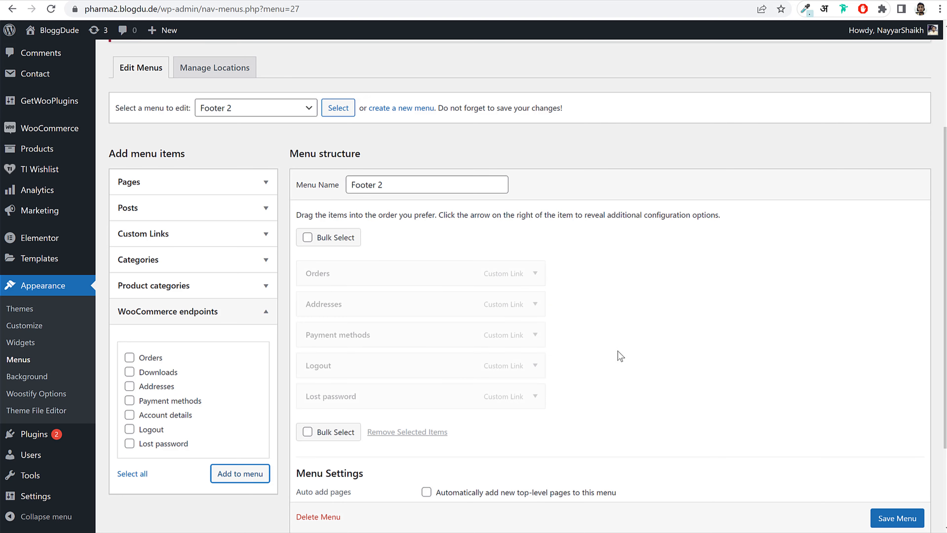
pyautogui.scroll(-3, 827, 478)
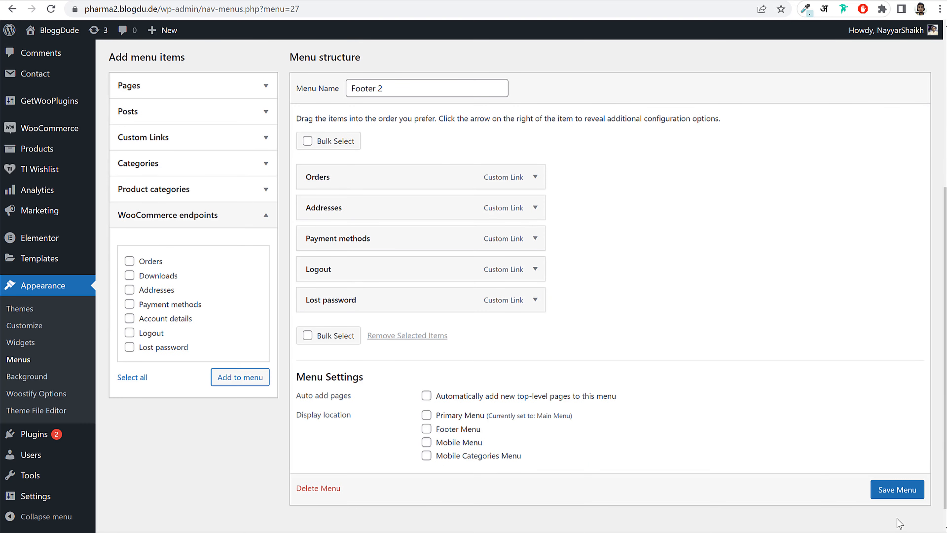
pyautogui.click(894, 489)
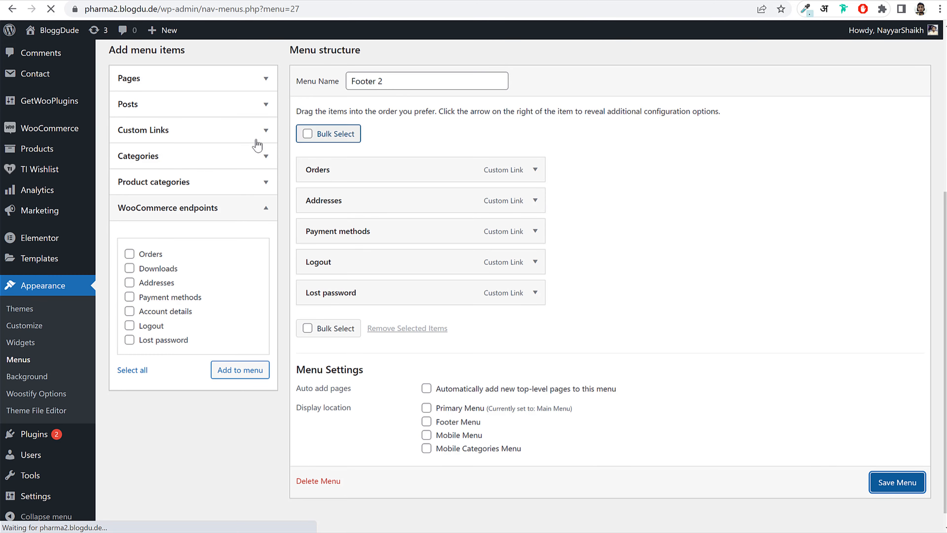
pyautogui.scroll(-5, 349, 257)
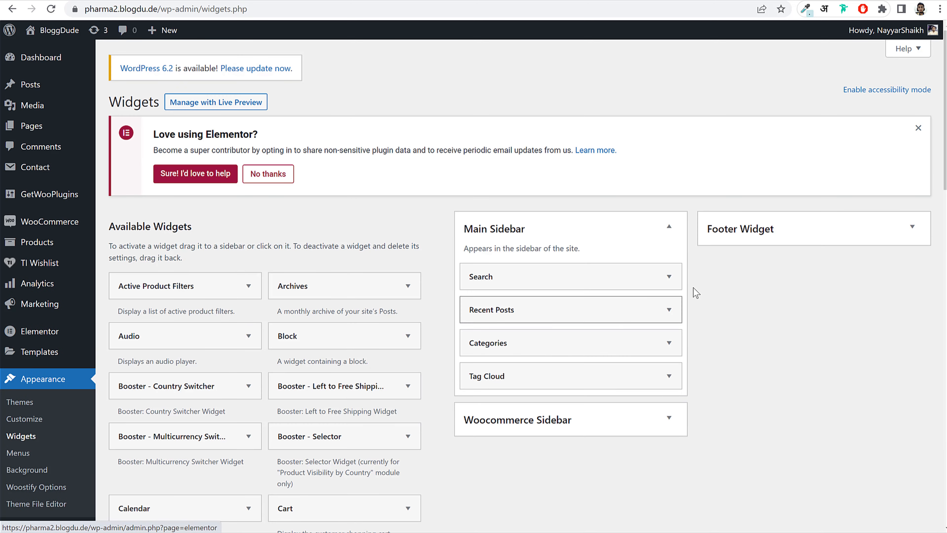
# - In the Customizer's Layout > Footer settings, set Widget Columns to 4 and publish
pyautogui.click(750, 234)
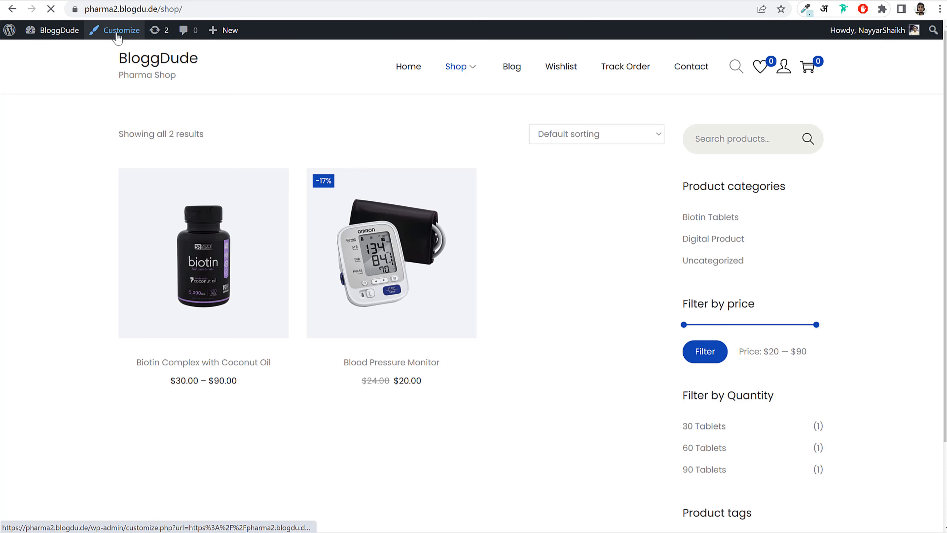
pyautogui.click(133, 38)
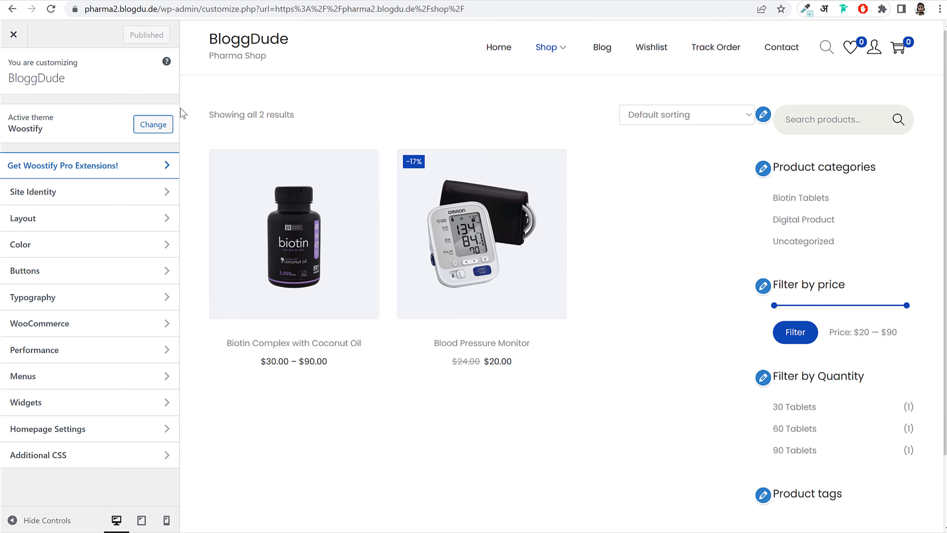
pyautogui.click(71, 221)
pyautogui.click(71, 358)
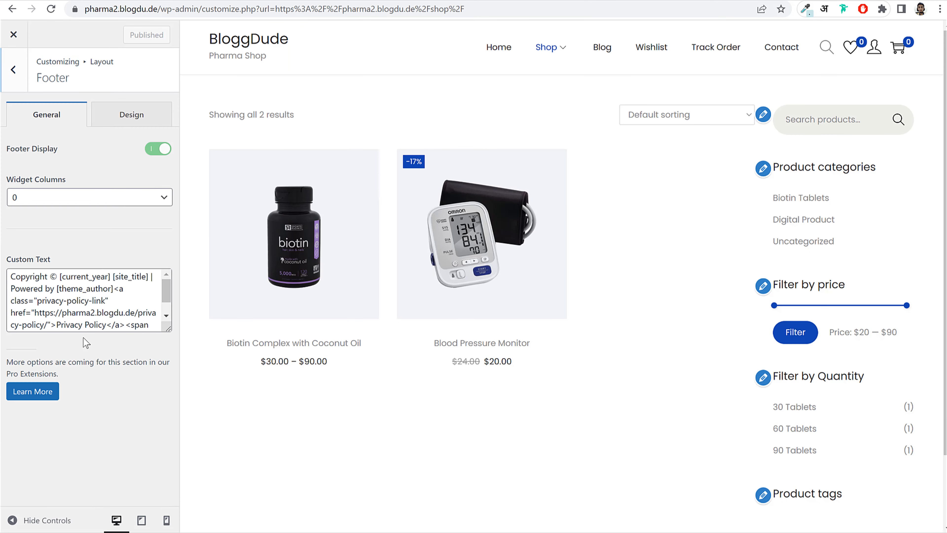
pyautogui.moveTo(14, 181); pyautogui.dragTo(75, 181)
pyautogui.click(61, 198)
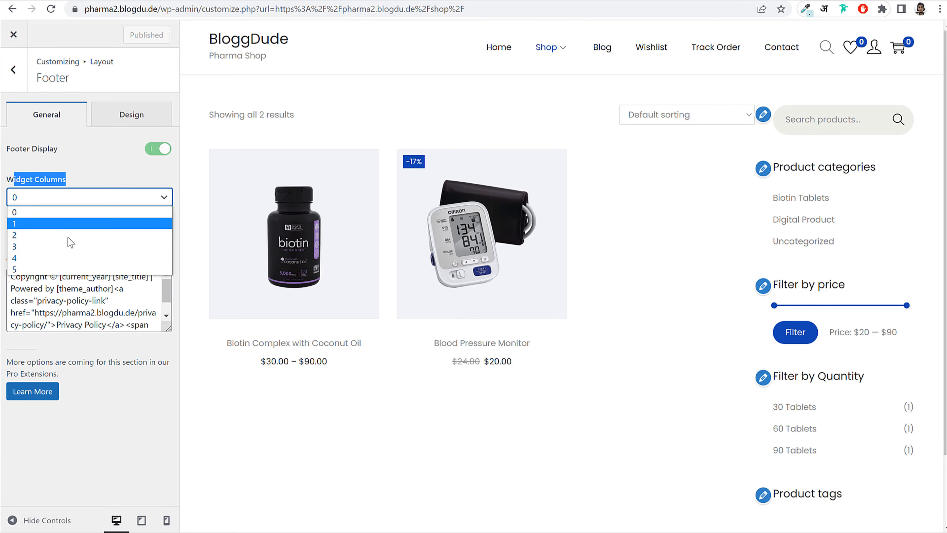
pyautogui.click(66, 249)
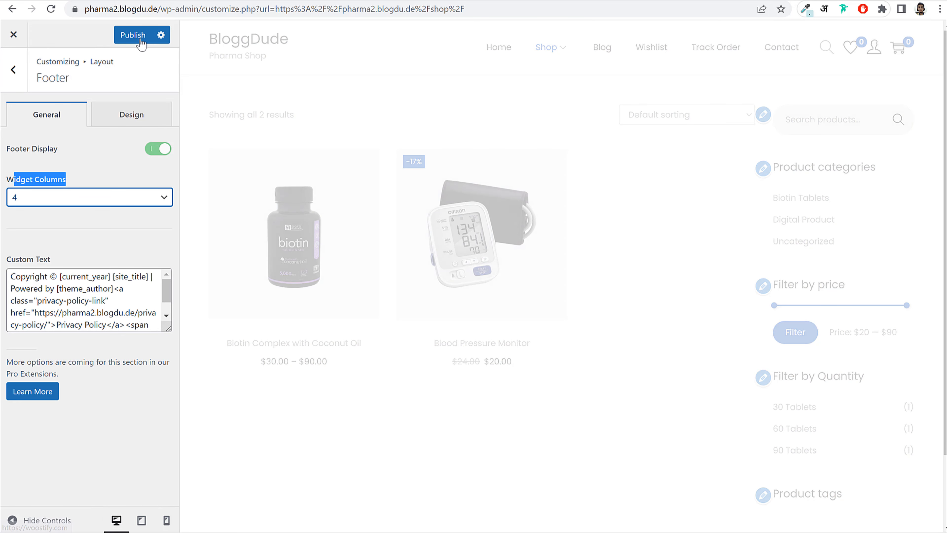
pyautogui.click(134, 35)
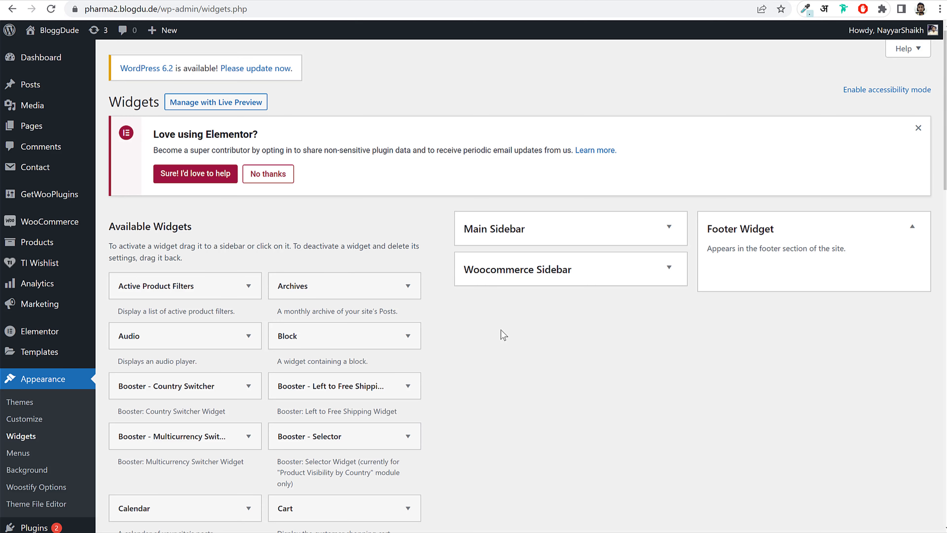
pyautogui.scroll(-15, 564, 332)
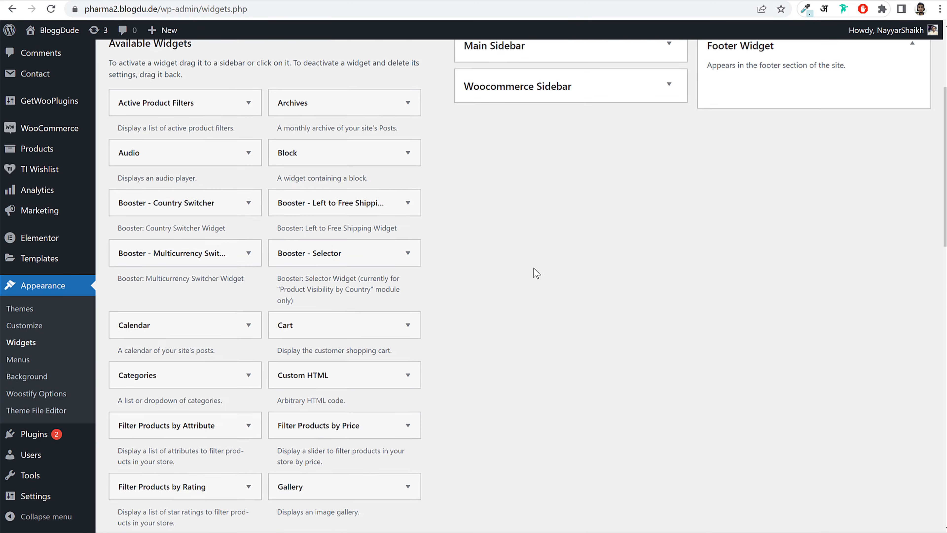
# - Add a Text widget to the Footer Widget area
pyautogui.scroll(-5, 529, 291)
pyautogui.click(220, 192)
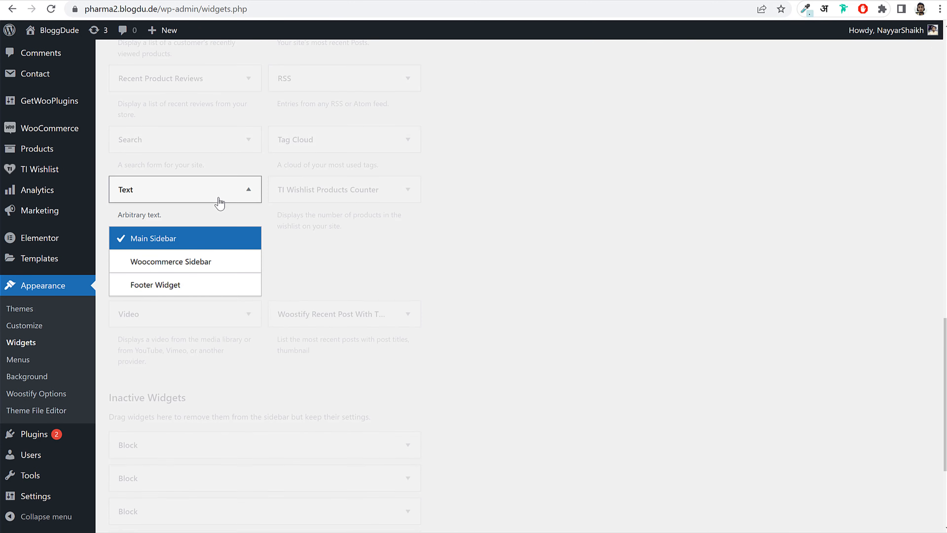
pyautogui.click(186, 285)
pyautogui.click(210, 312)
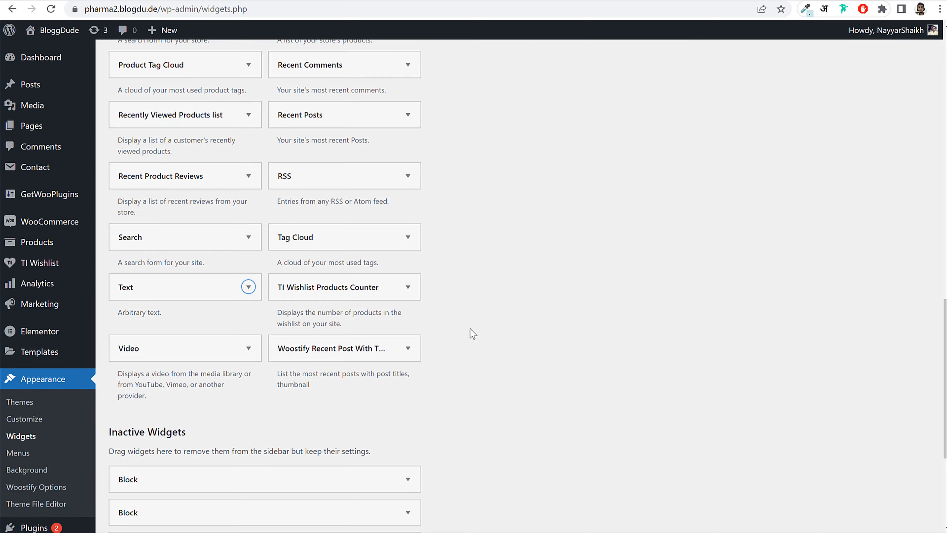
# - Paste the 'haute' heading and mission paragraph into the Text widget and save it
pyautogui.scroll(-4, 745, 306)
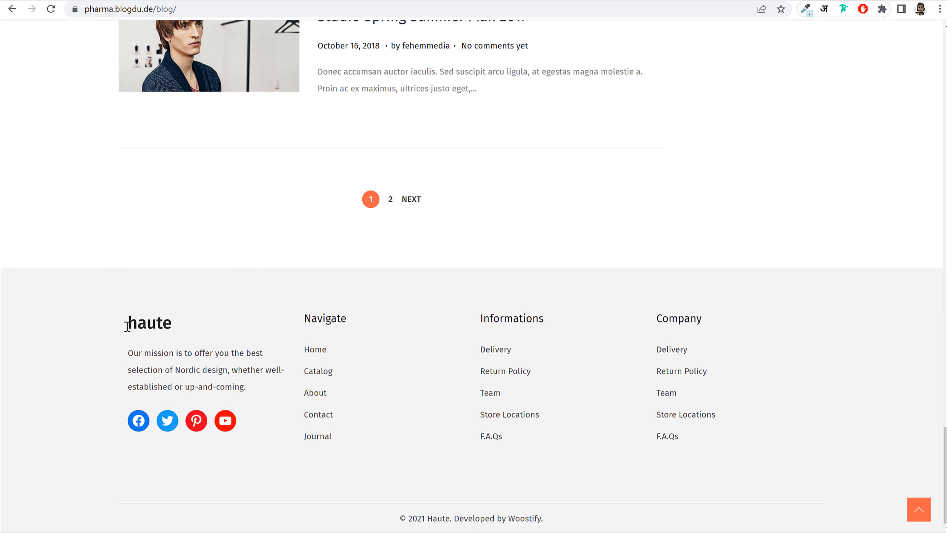
pyautogui.moveTo(127, 326); pyautogui.dragTo(260, 390)
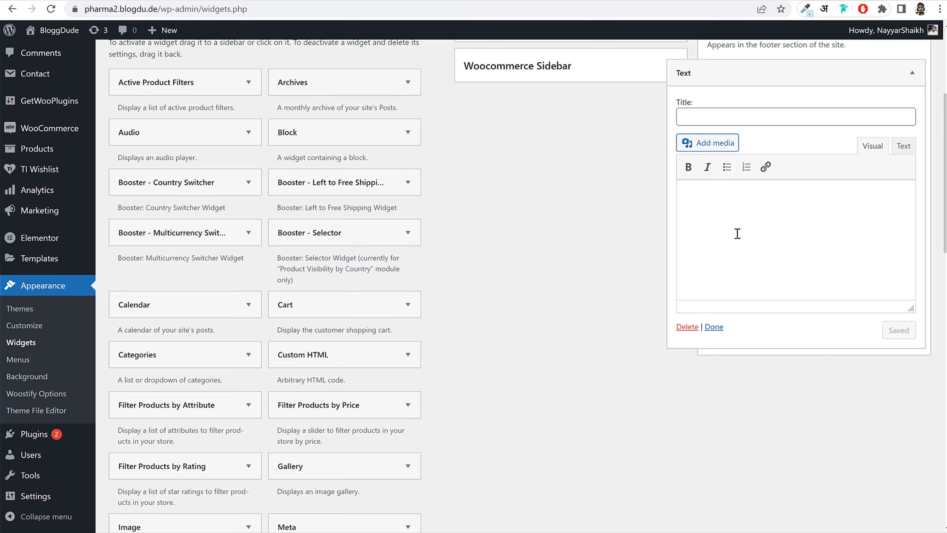
pyautogui.write('haute Our mission is to offer you the best selection of Nordic design, whether well-established or up-and-coming.')
pyautogui.moveTo(753, 259); pyautogui.dragTo(659, 180)
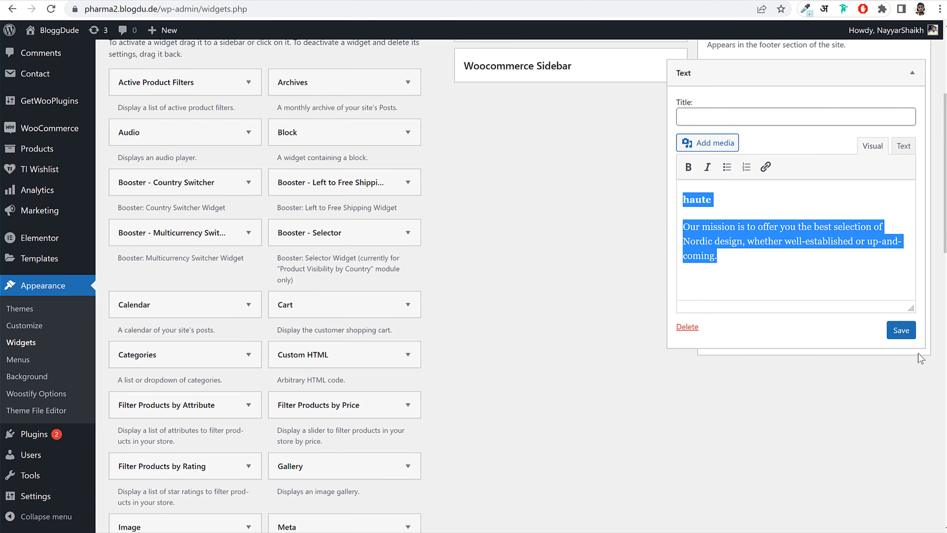
pyautogui.click(901, 329)
pyautogui.scroll(2, 864, 161)
pyautogui.click(863, 134)
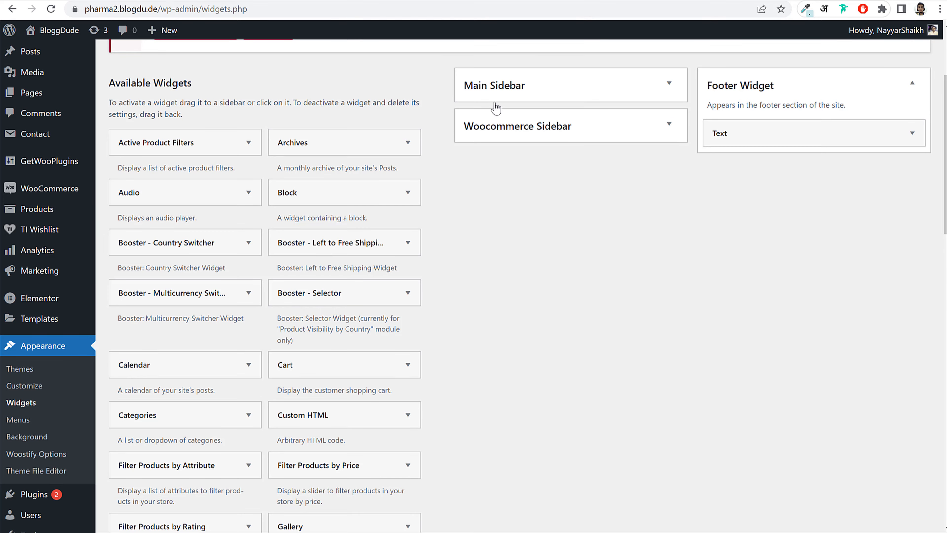
pyautogui.scroll(-8, 534, 275)
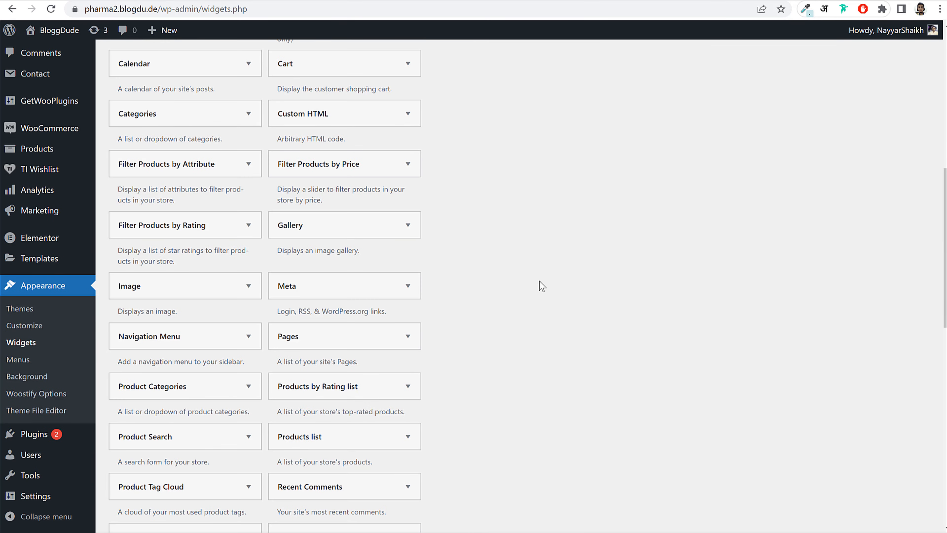
# - Add a Navigation Menu widget titled Navigate showing Footer 1 and save it
pyautogui.click(212, 340)
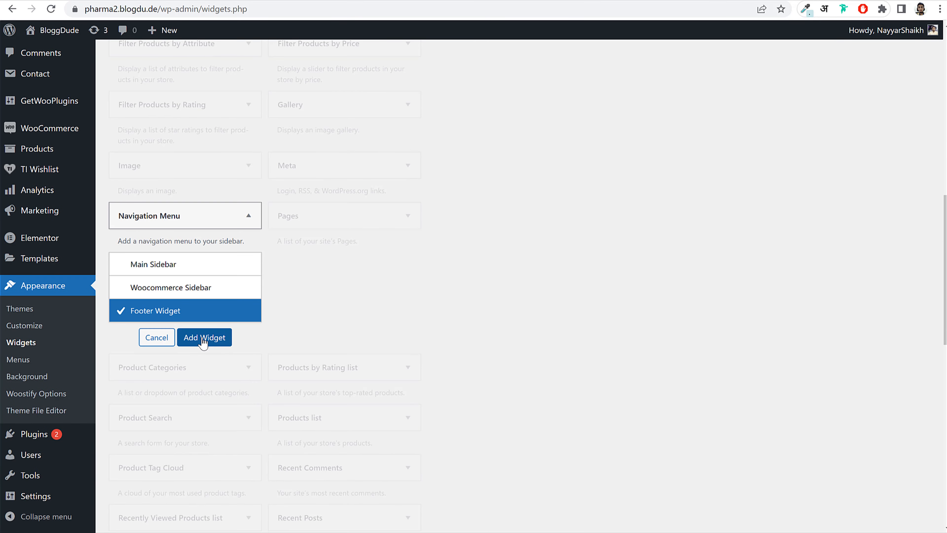
pyautogui.click(203, 337)
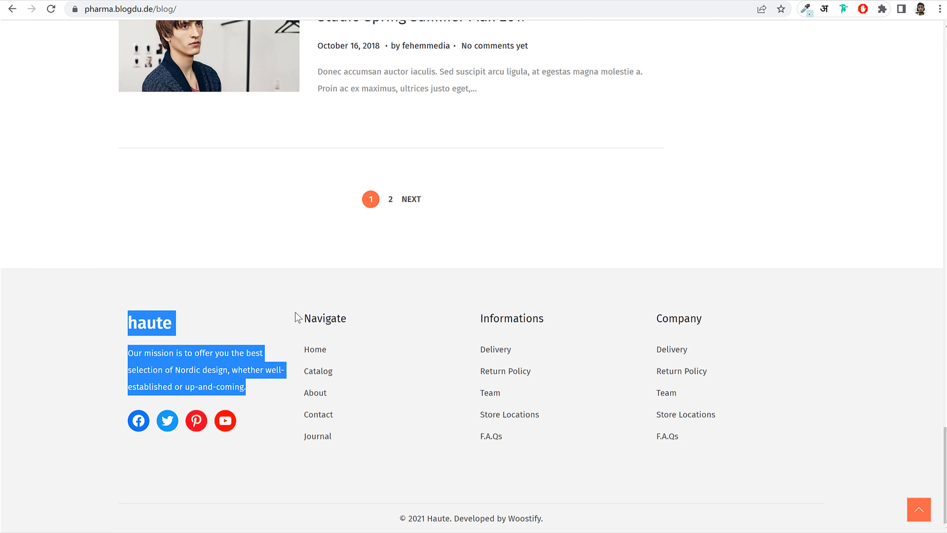
pyautogui.doubleClick(308, 317)
pyautogui.hotkey('ctrl', 'c')
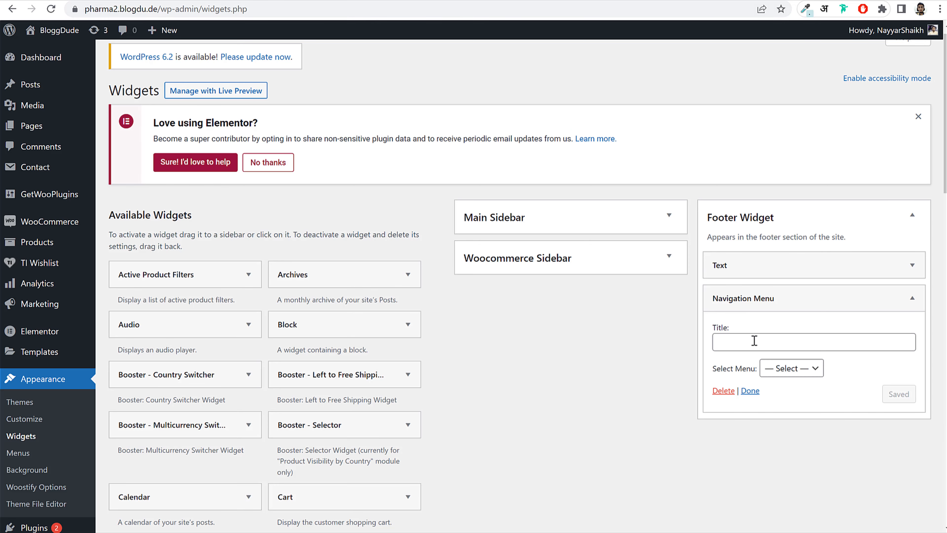
pyautogui.click(752, 342)
pyautogui.hotkey('ctrl', 'v')
pyautogui.click(791, 368)
pyautogui.click(796, 396)
pyautogui.click(901, 394)
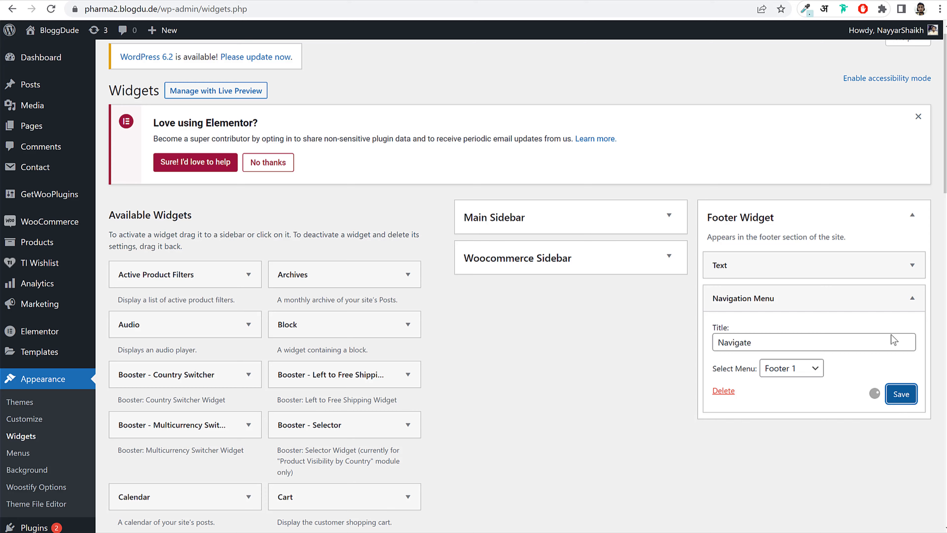
pyautogui.scroll(-10, 499, 358)
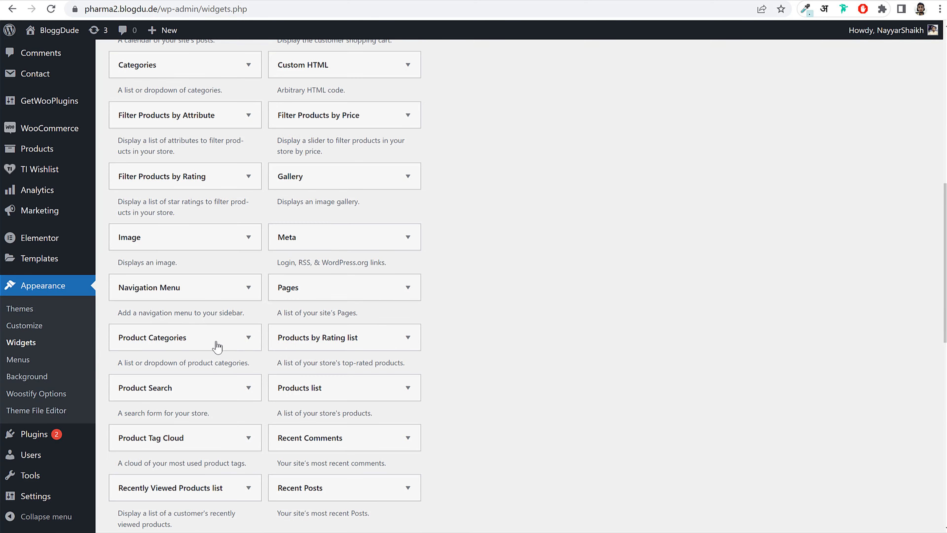
# - Add a second menu widget titled Informations showing Footer 2 and save it
pyautogui.click(190, 296)
pyautogui.click(209, 356)
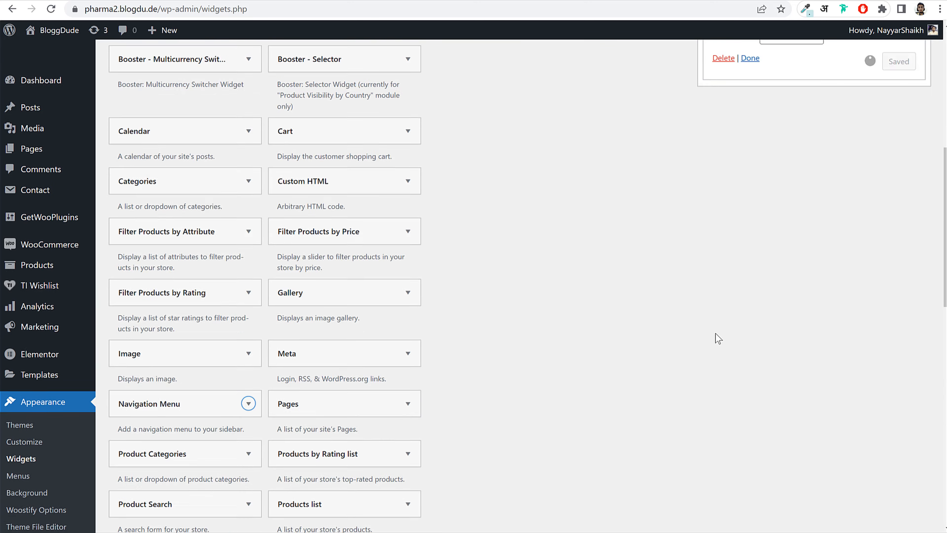
pyautogui.hotkey('ctrl', 'shift', 'Tab')
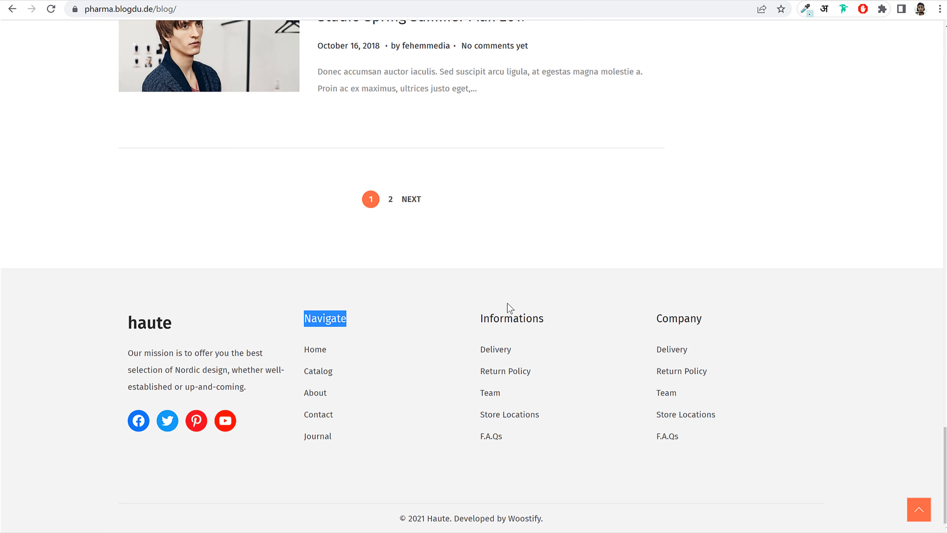
pyautogui.doubleClick(500, 318)
pyautogui.hotkey('ctrl', 'c')
pyautogui.hotkey('ctrl', 'Tab')
pyautogui.click(771, 251)
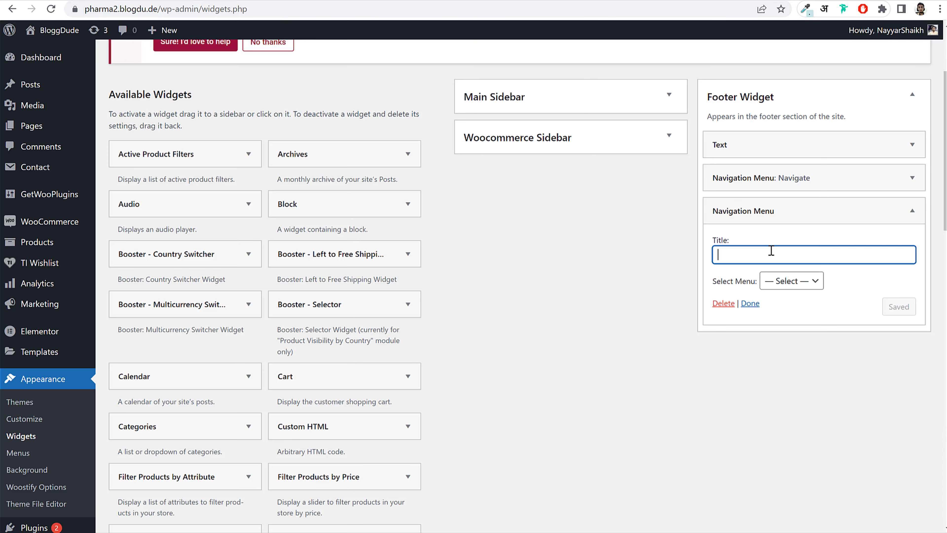
pyautogui.hotkey('ctrl', 'v')
pyautogui.click(811, 280)
pyautogui.click(813, 319)
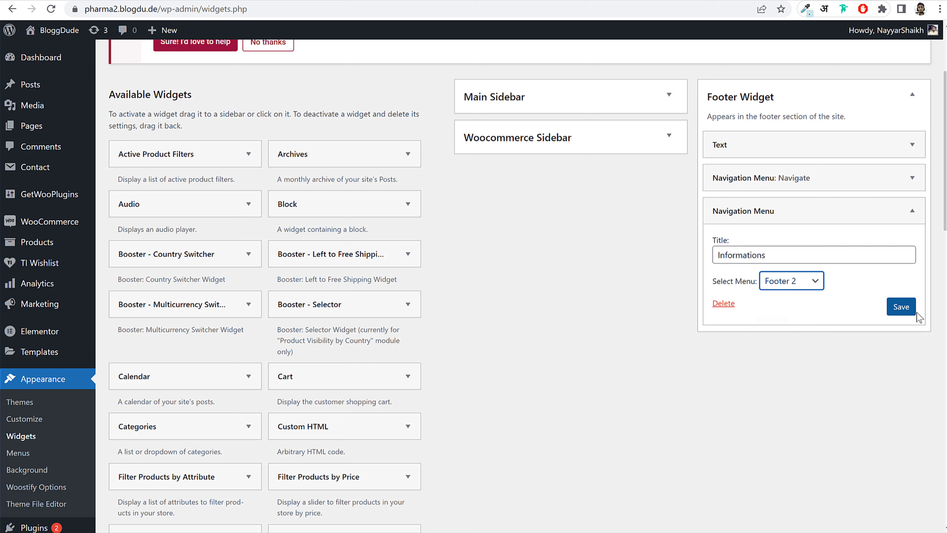
pyautogui.click(901, 307)
pyautogui.click(912, 211)
pyautogui.scroll(-8, 598, 253)
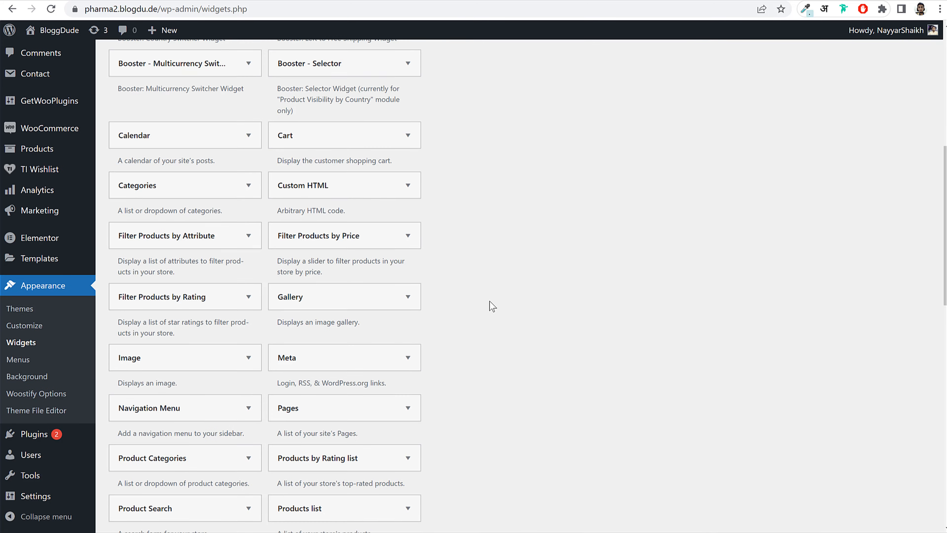
# - Add a third menu widget titled Company showing Footer 2 and save it
pyautogui.click(201, 289)
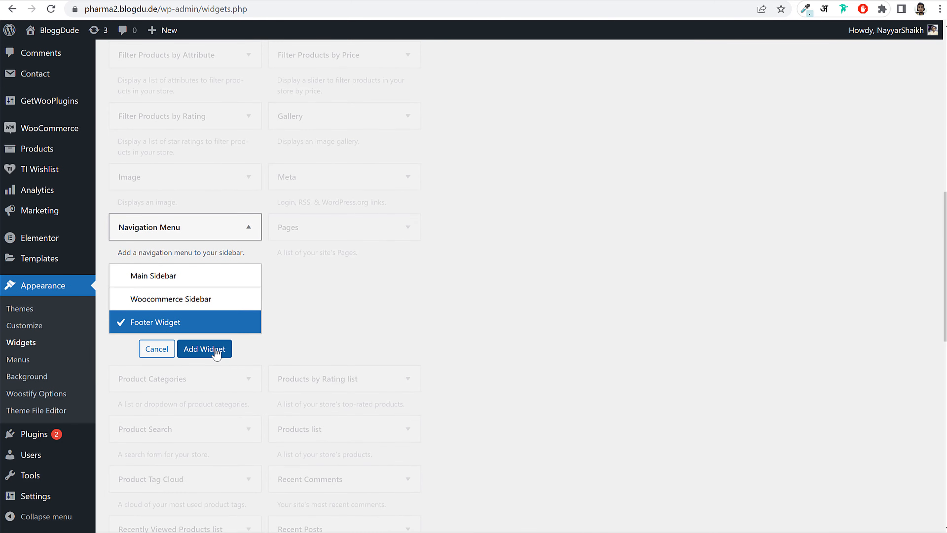
pyautogui.click(204, 353)
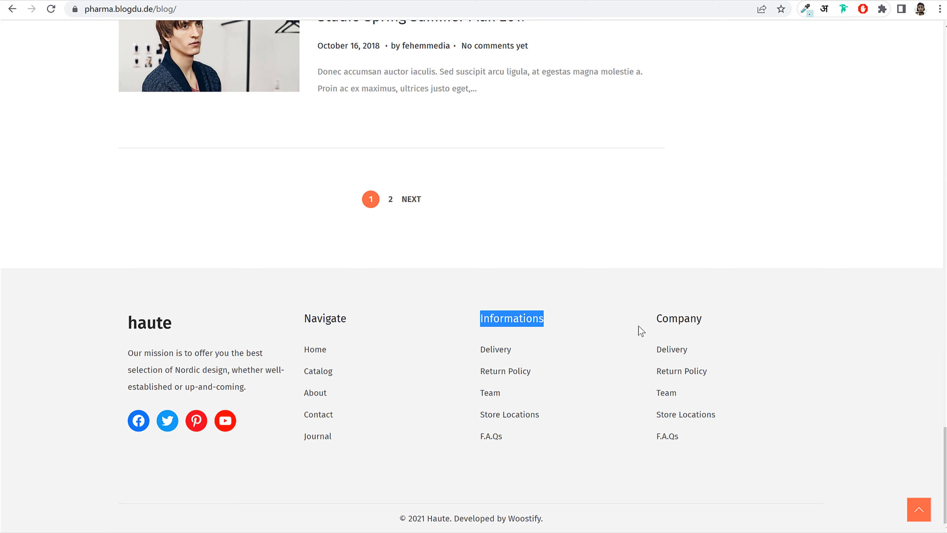
pyautogui.doubleClick(672, 319)
pyautogui.hotkey('ctrl', 'c')
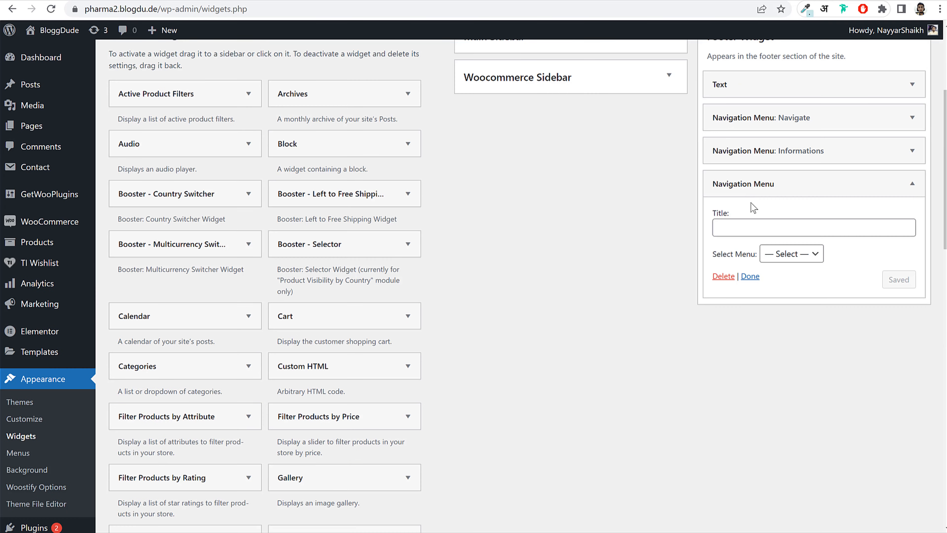
pyautogui.click(765, 232)
pyautogui.hotkey('ctrl', 'v')
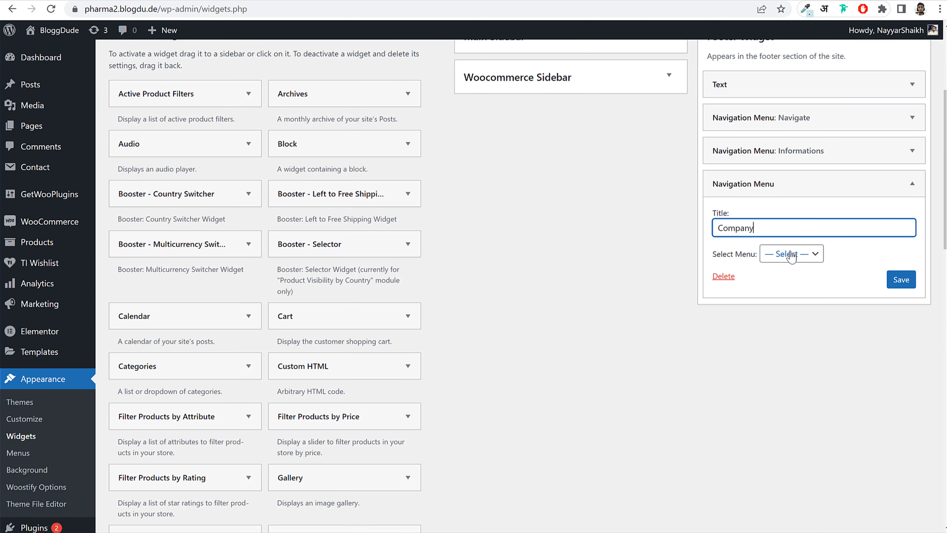
pyautogui.click(790, 255)
pyautogui.click(783, 291)
pyautogui.click(898, 280)
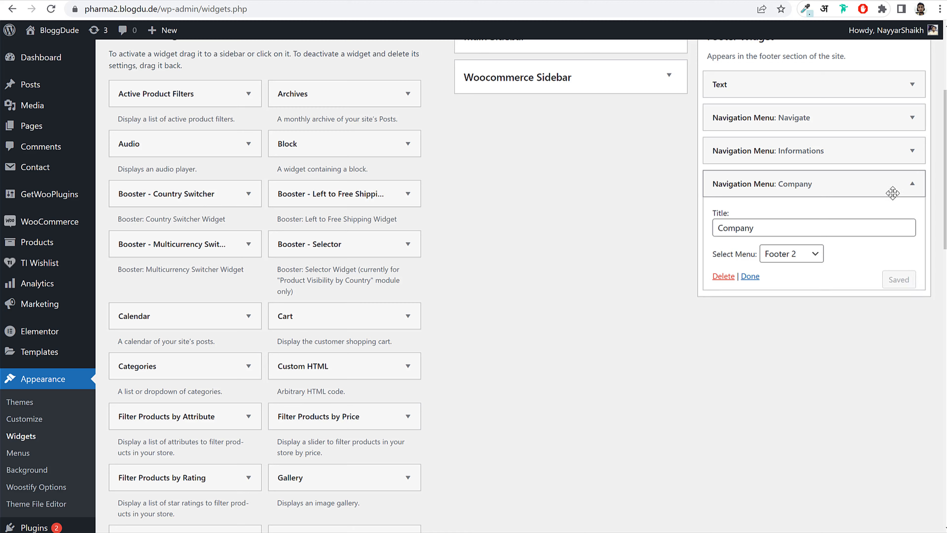
pyautogui.click(892, 193)
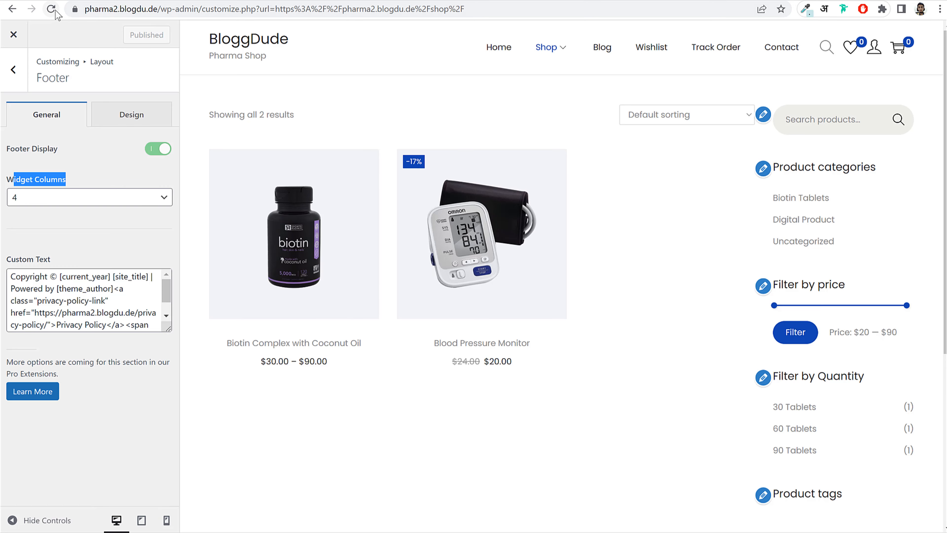
# - Reload the Customizer and compare the haute, Navigate, Informations and Company footer with the reference site
pyautogui.click(54, 11)
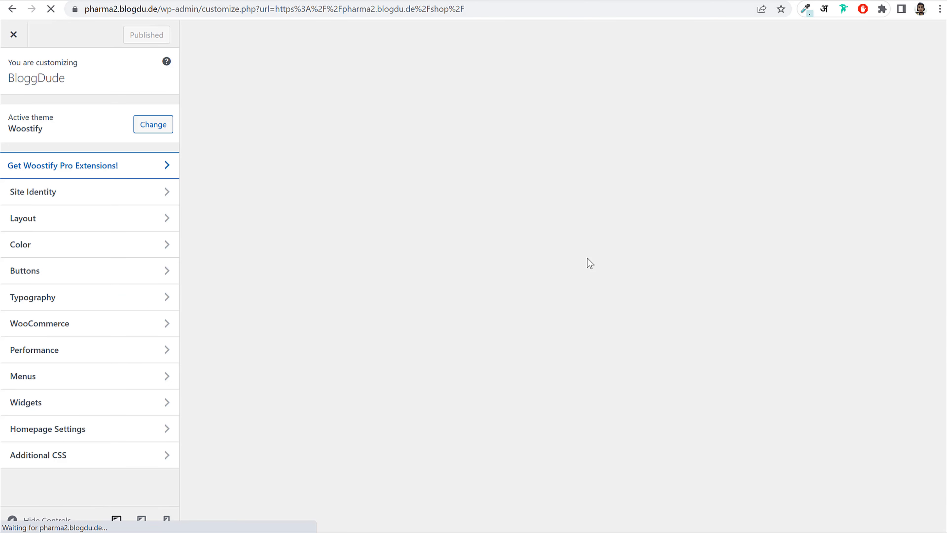
pyautogui.scroll(-6, 587, 259)
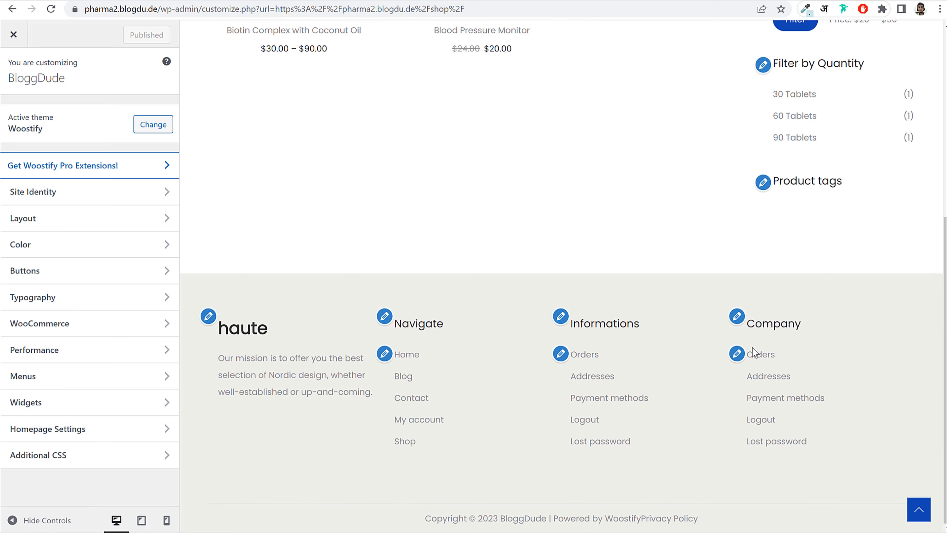
pyautogui.scroll(6, 613, 404)
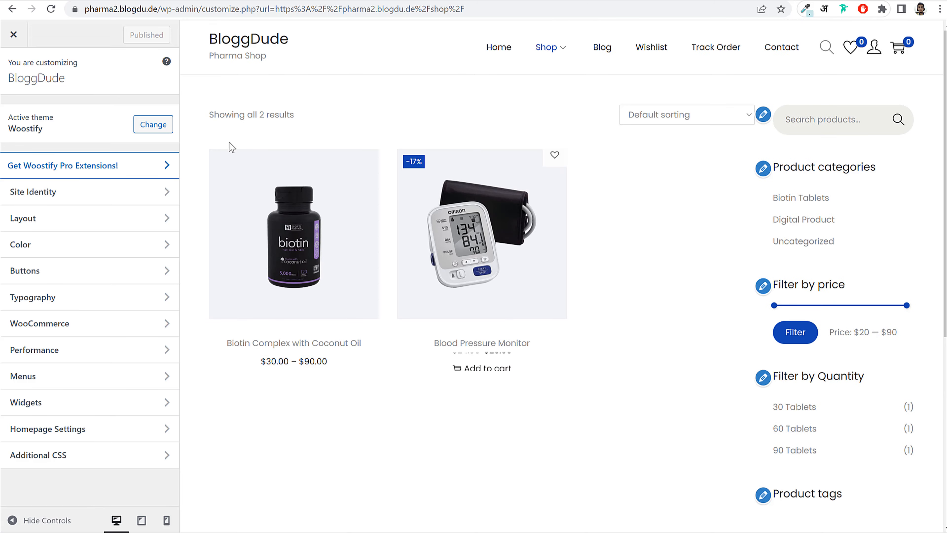
pyautogui.scroll(-6, 676, 393)
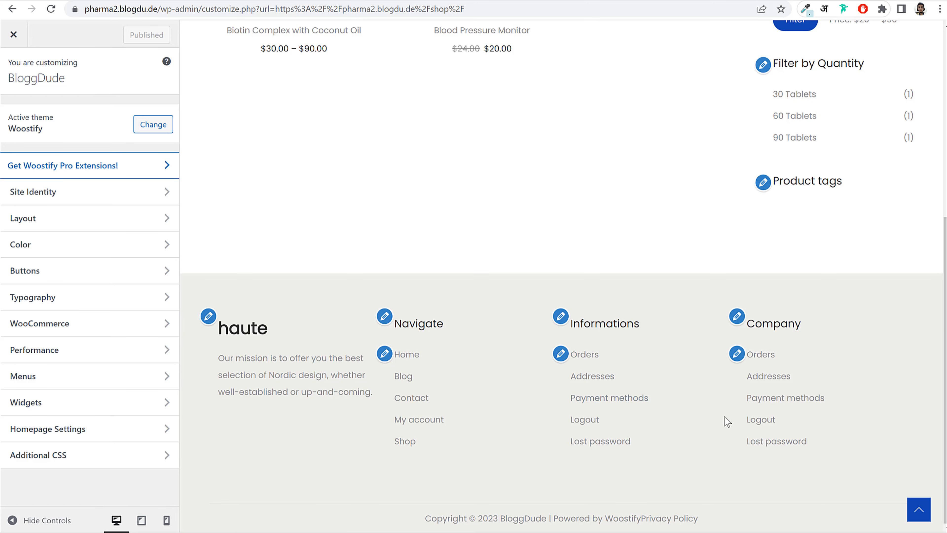
pyautogui.click(30, 0)
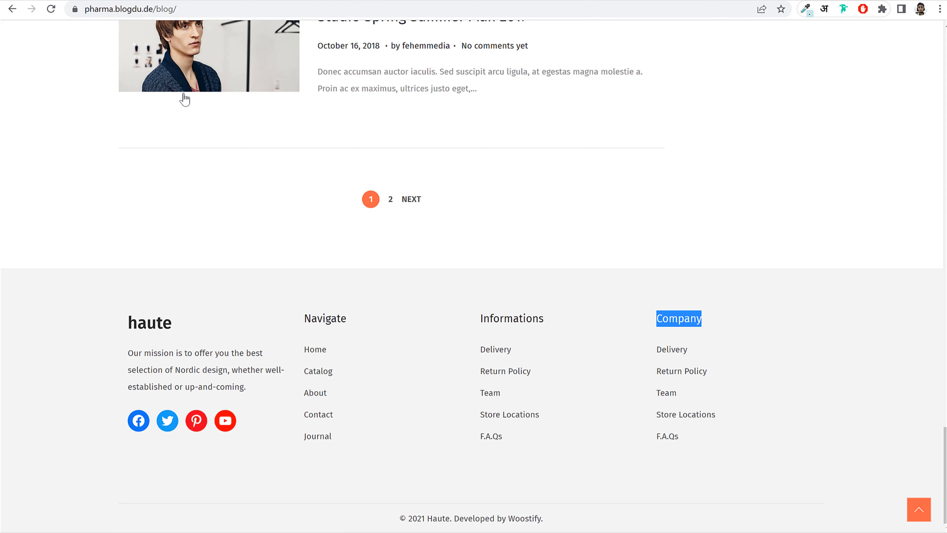
pyautogui.click(103, 0)
pyautogui.click(188, 1)
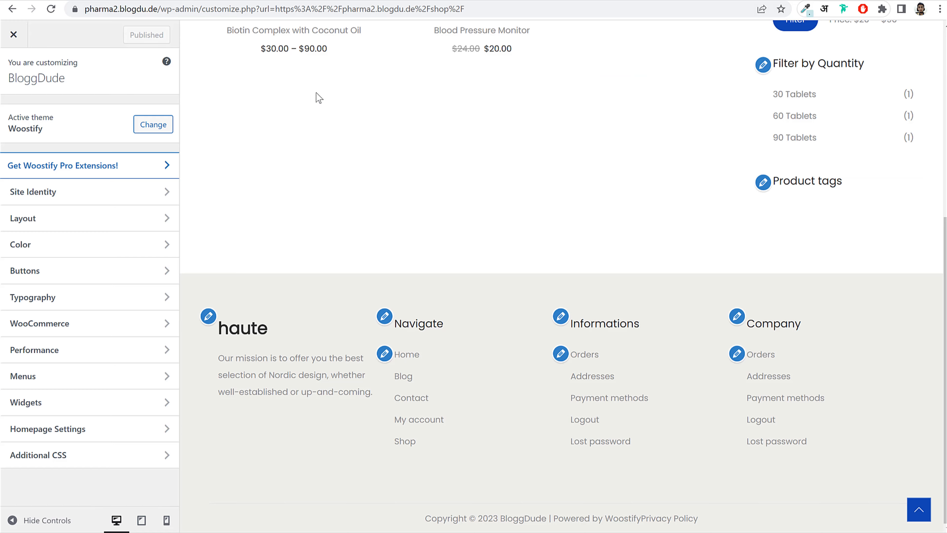
pyautogui.scroll(8, 757, 242)
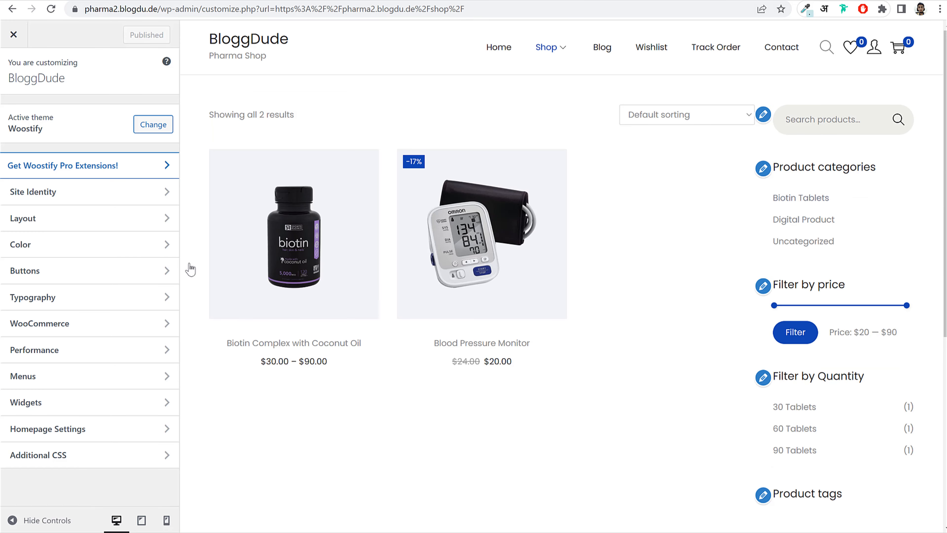
pyautogui.click(72, 220)
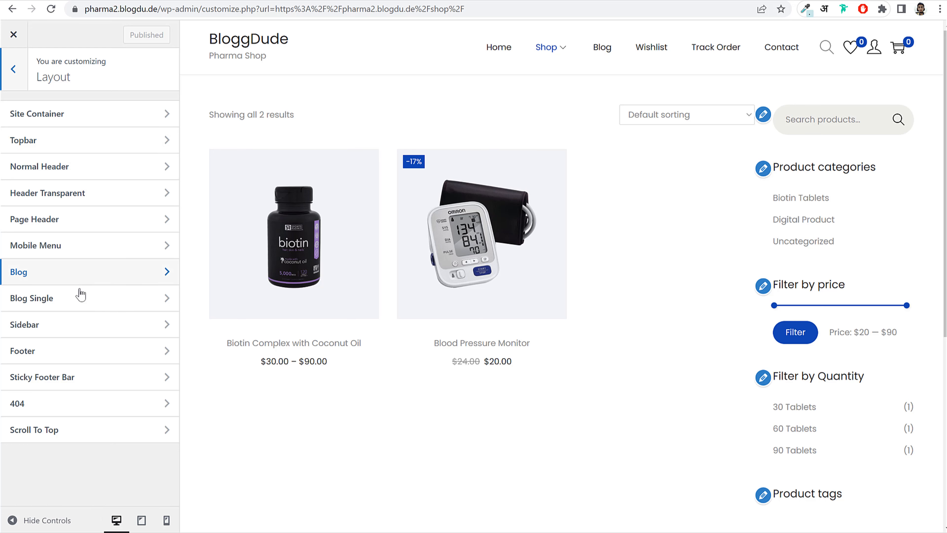
# - Set sidebars to Default Left, Blog List Right, Blog Single Right, Shop/Product Archive Left, and publish
pyautogui.click(72, 328)
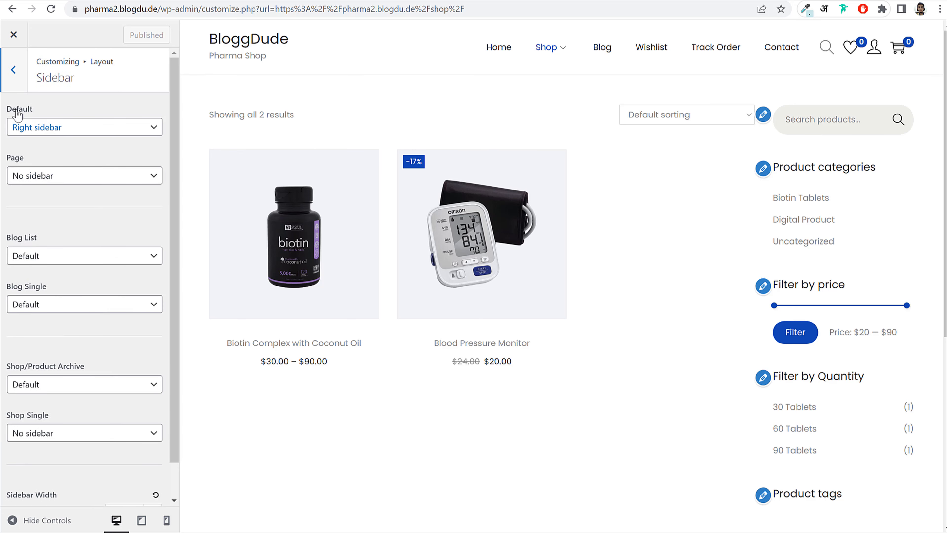
pyautogui.click(30, 126)
pyautogui.click(50, 153)
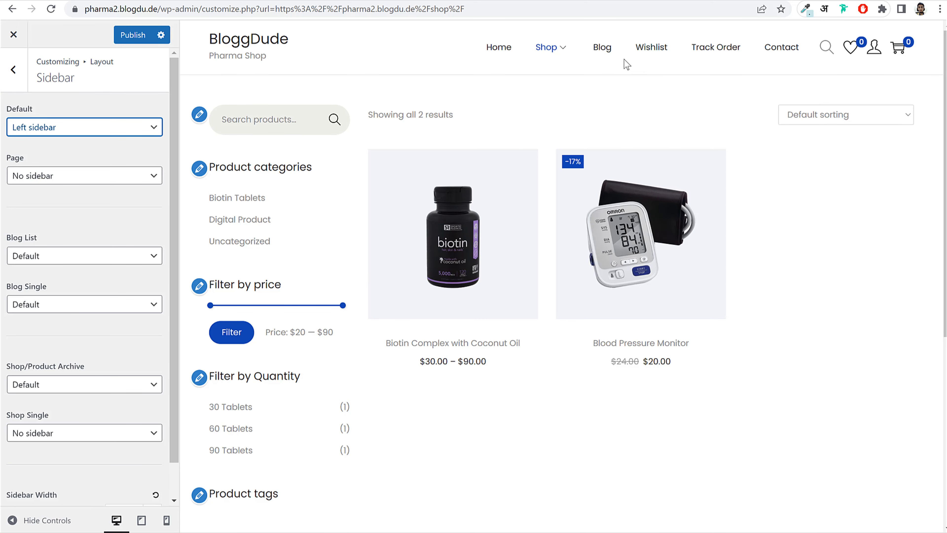
pyautogui.click(610, 55)
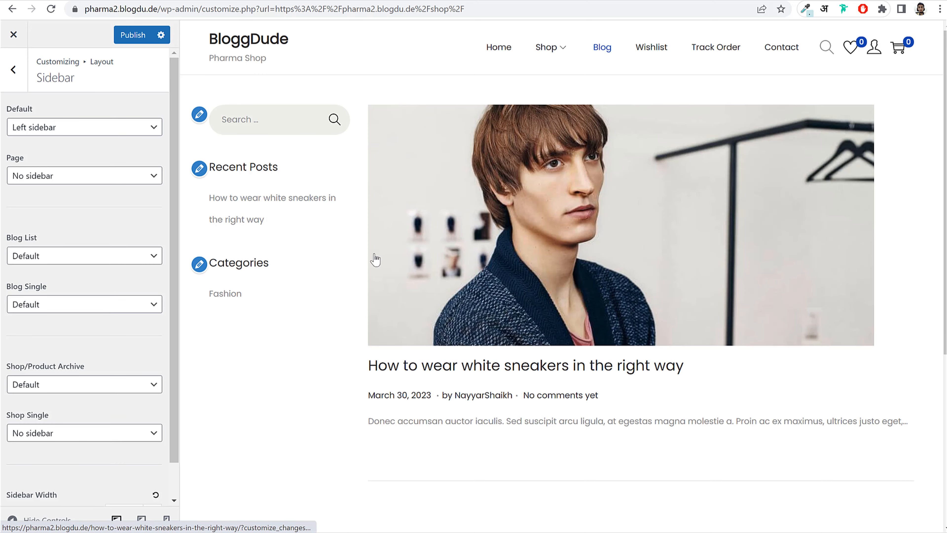
pyautogui.click(73, 258)
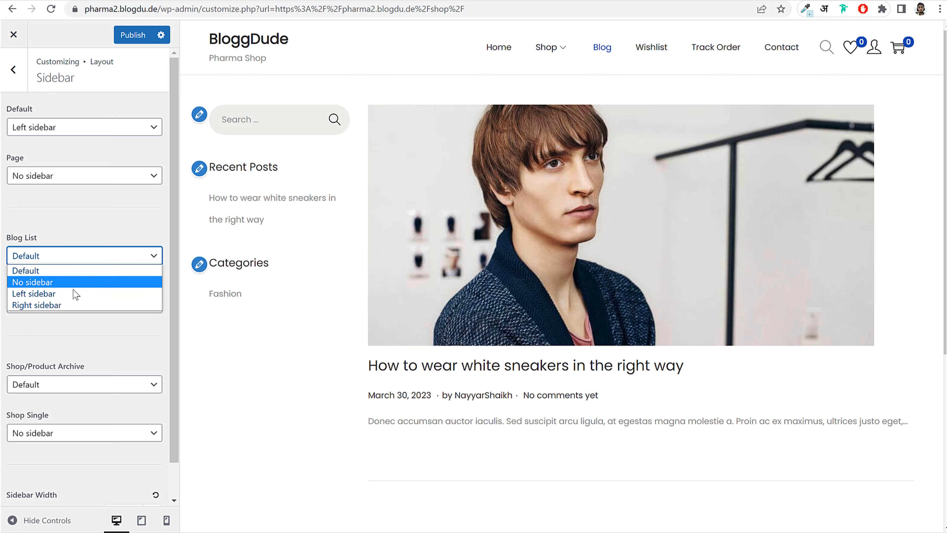
pyautogui.click(75, 305)
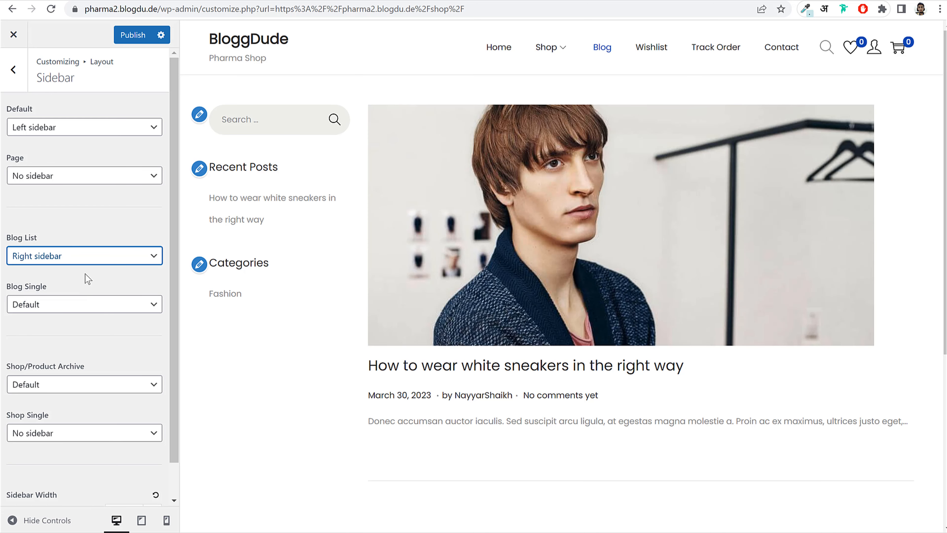
pyautogui.click(74, 305)
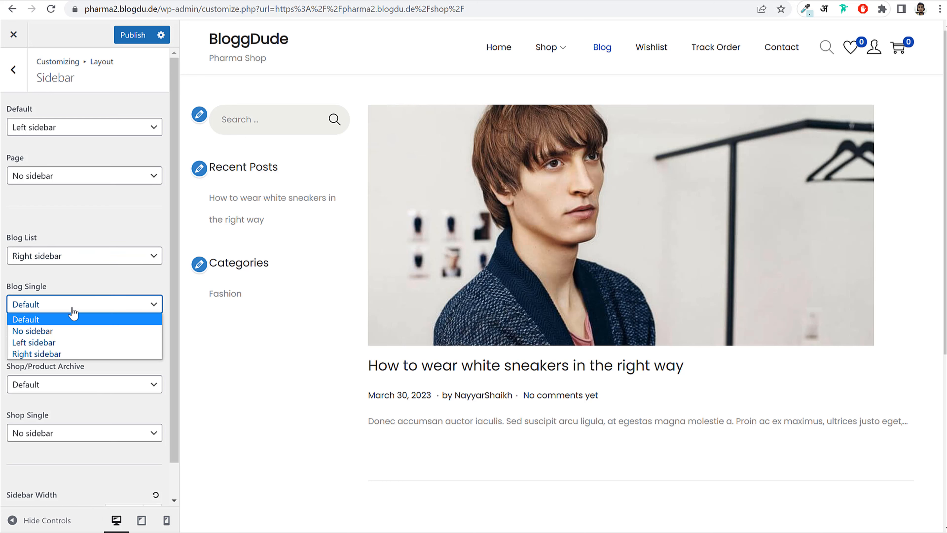
pyautogui.click(67, 353)
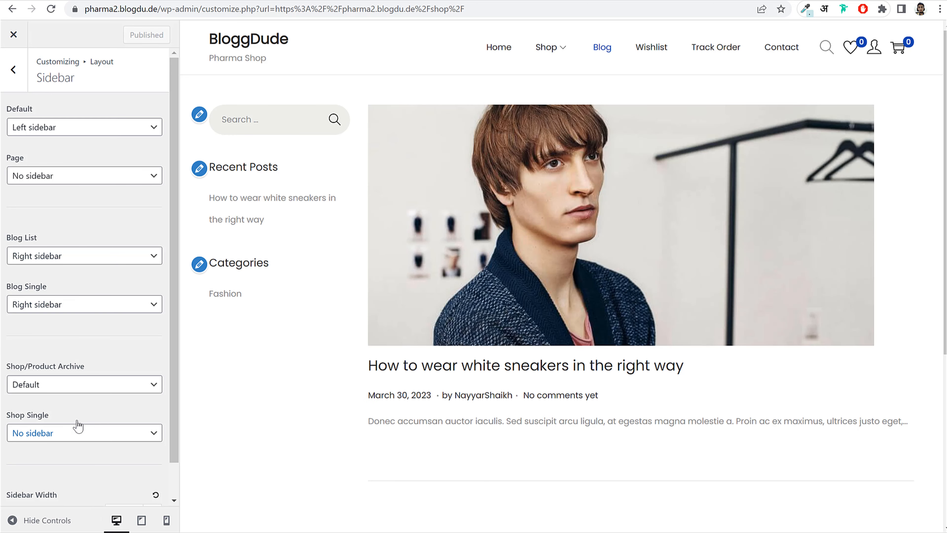
pyautogui.click(73, 386)
pyautogui.click(66, 422)
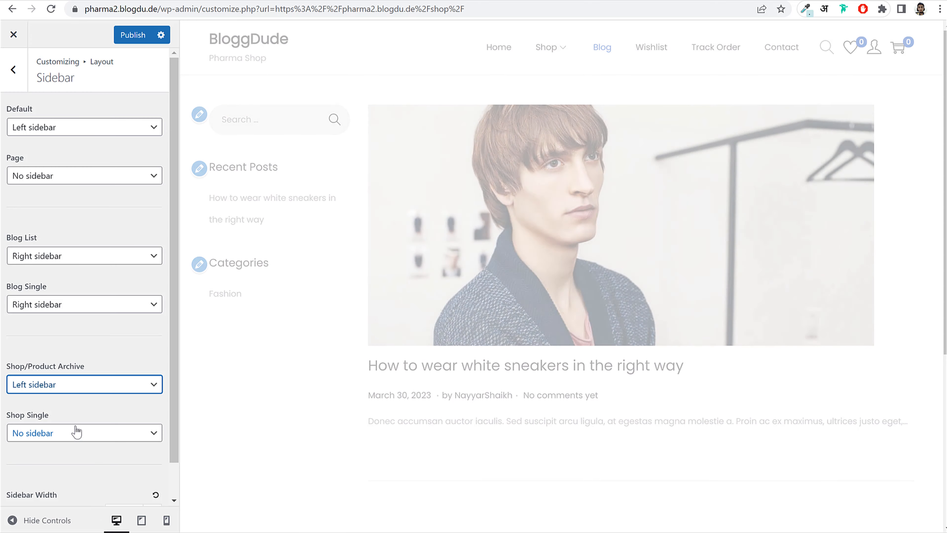
pyautogui.click(120, 35)
pyautogui.click(52, 8)
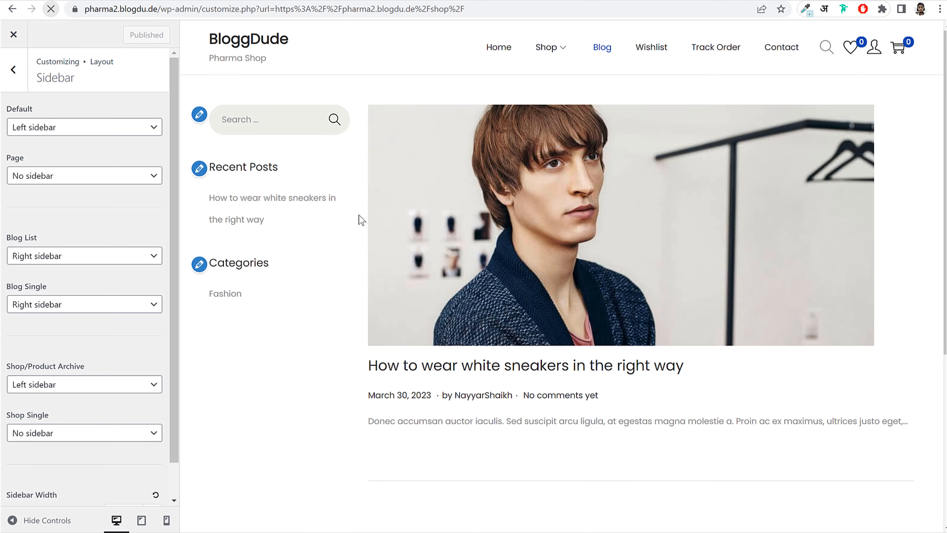
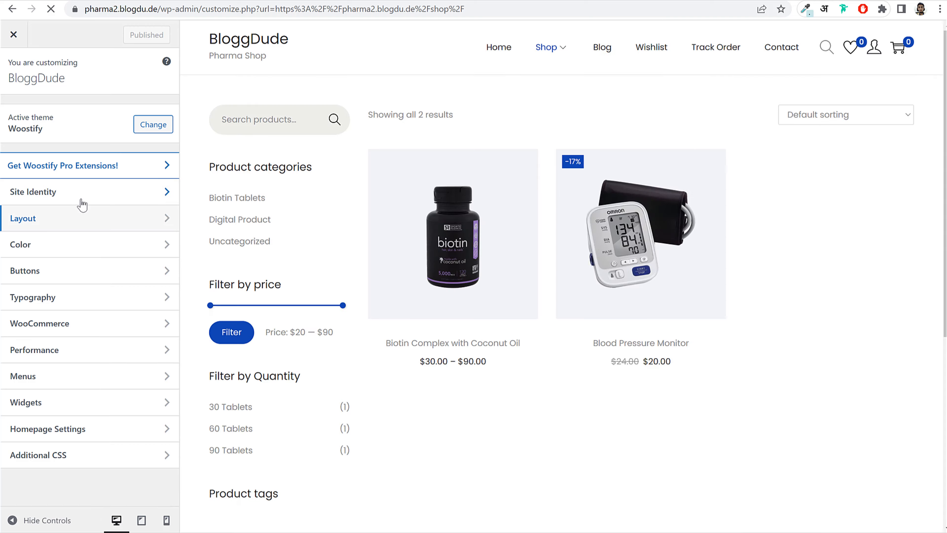
# - Preview the Blog page, return to Home, and bring up the theme's Color settings
pyautogui.click(596, 56)
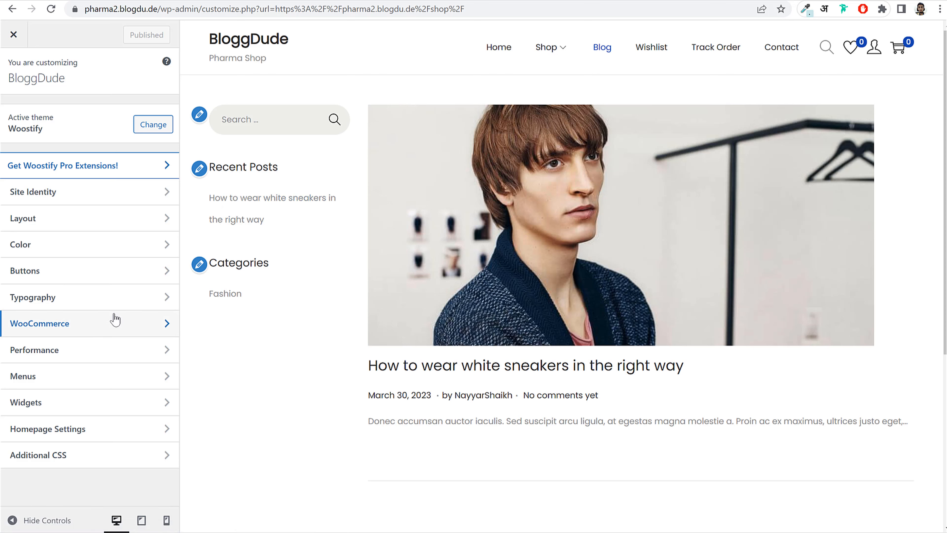
pyautogui.click(492, 51)
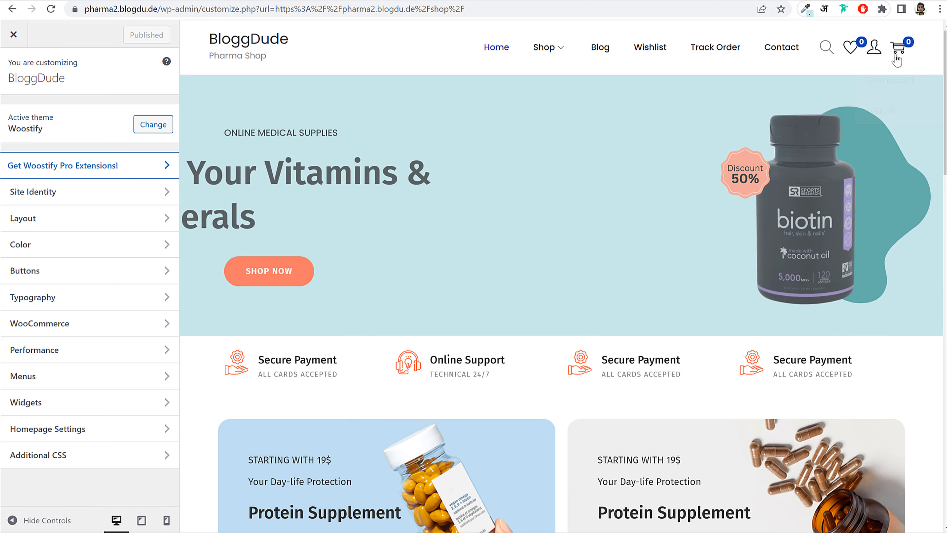
pyautogui.click(64, 254)
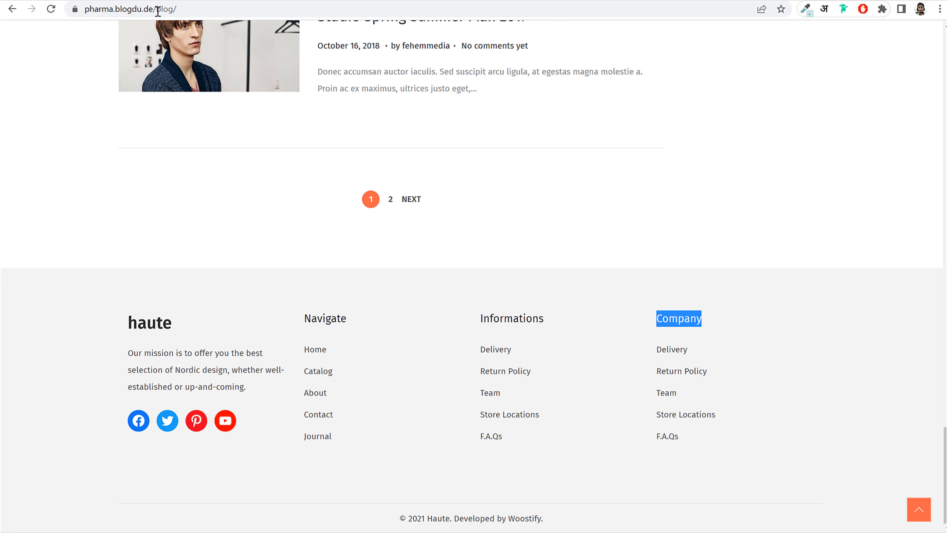
pyautogui.scroll(6, 586, 224)
pyautogui.scroll(10, 585, 212)
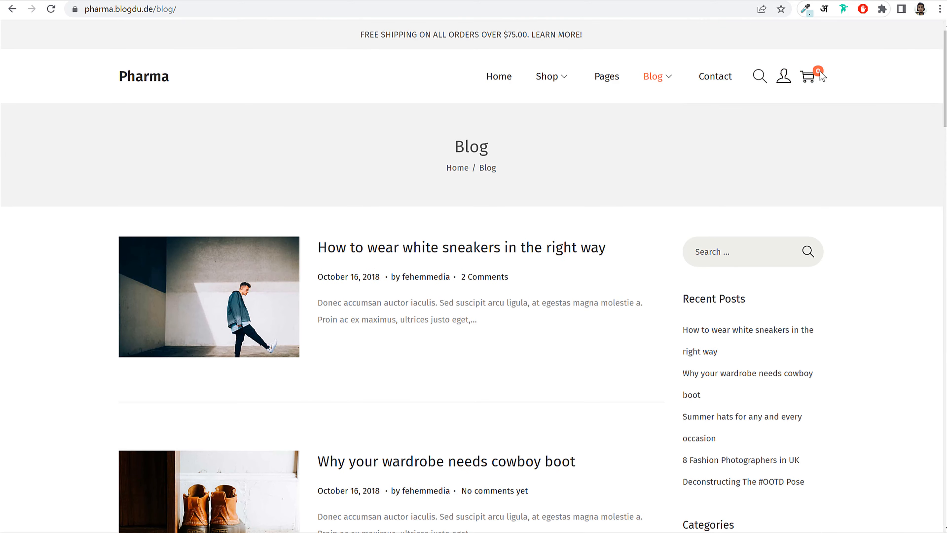
# - Inspect the demo site's SHOP NOW button and read its background colour, #FC634A
pyautogui.rightClick(822, 76)
pyautogui.click(816, 296)
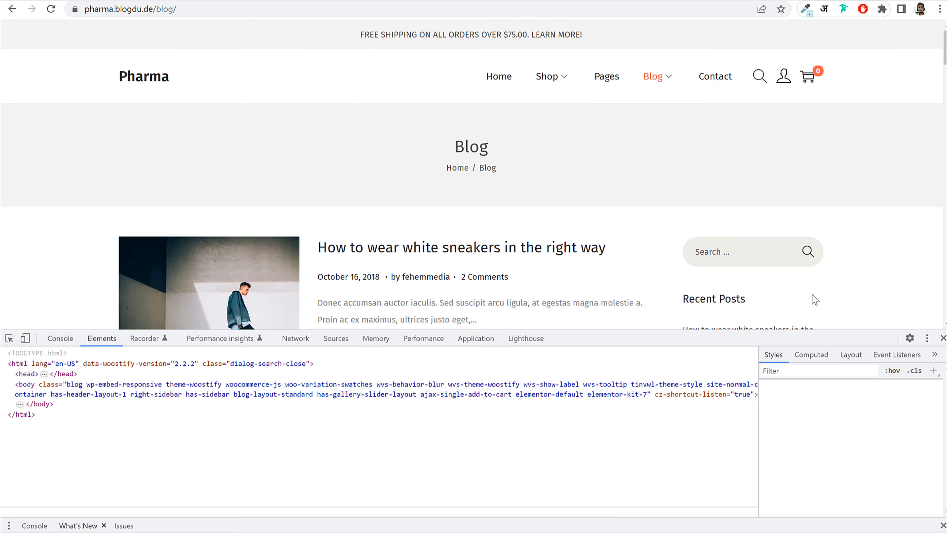
pyautogui.scroll(-5, 835, 410)
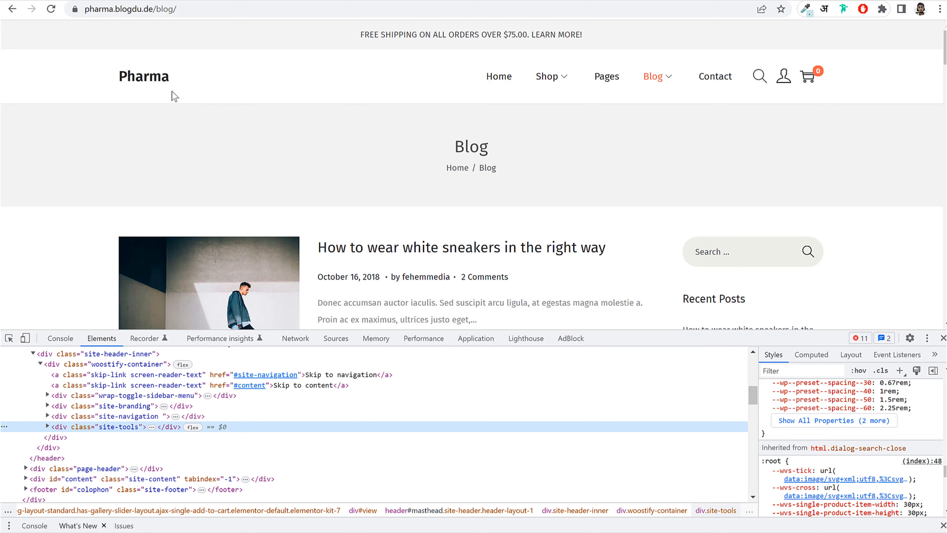
pyautogui.click(142, 78)
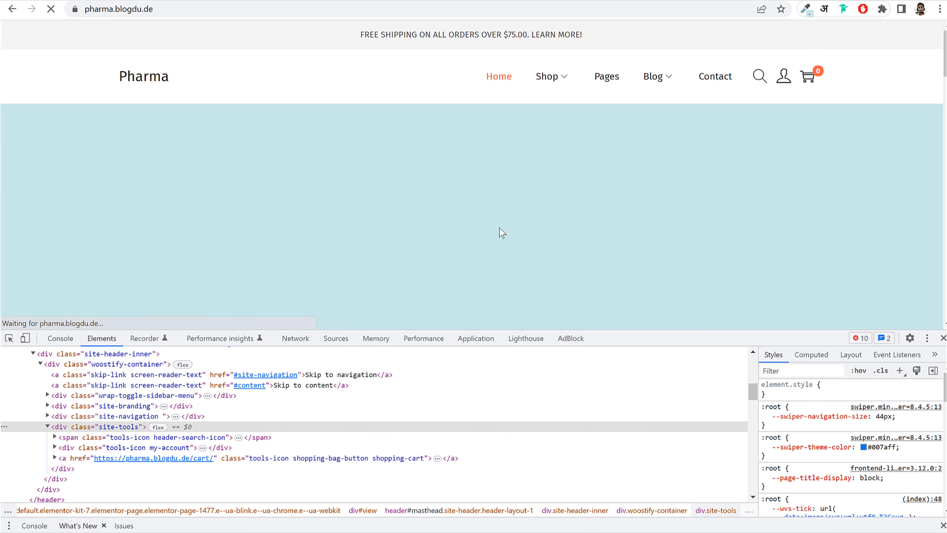
pyautogui.scroll(-2, 410, 209)
pyautogui.rightClick(201, 185)
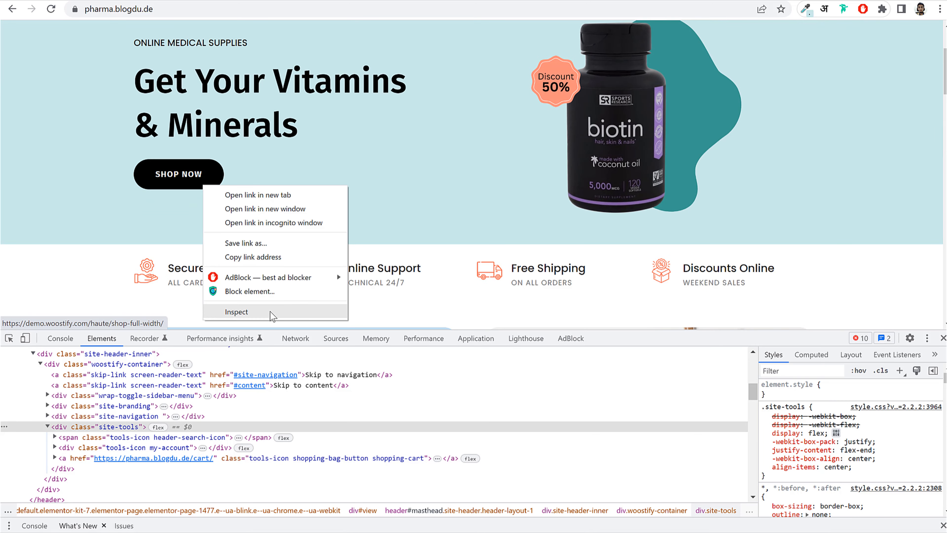
pyautogui.click(233, 311)
pyautogui.click(871, 484)
pyautogui.hotkey('ctrl', 'c')
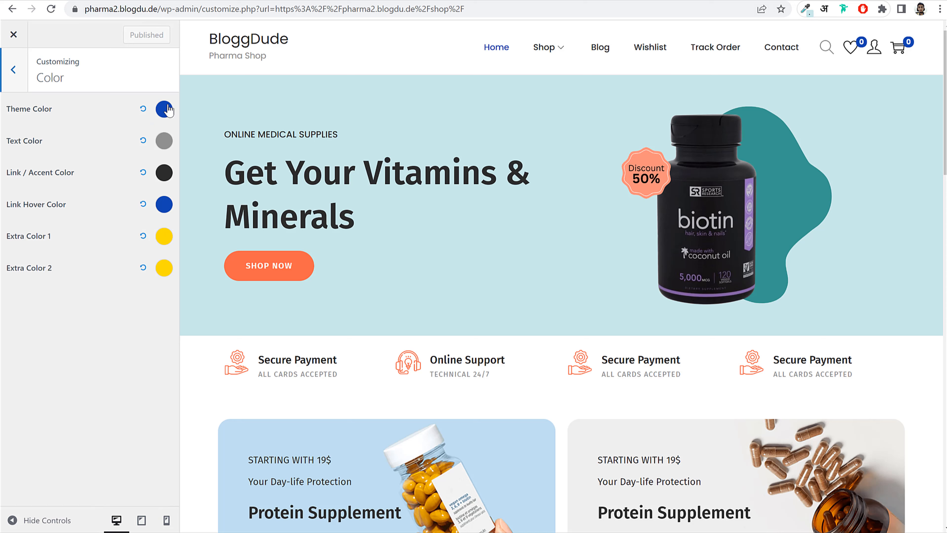
# - Set the Theme Color to orange #FC634A
pyautogui.click(164, 109)
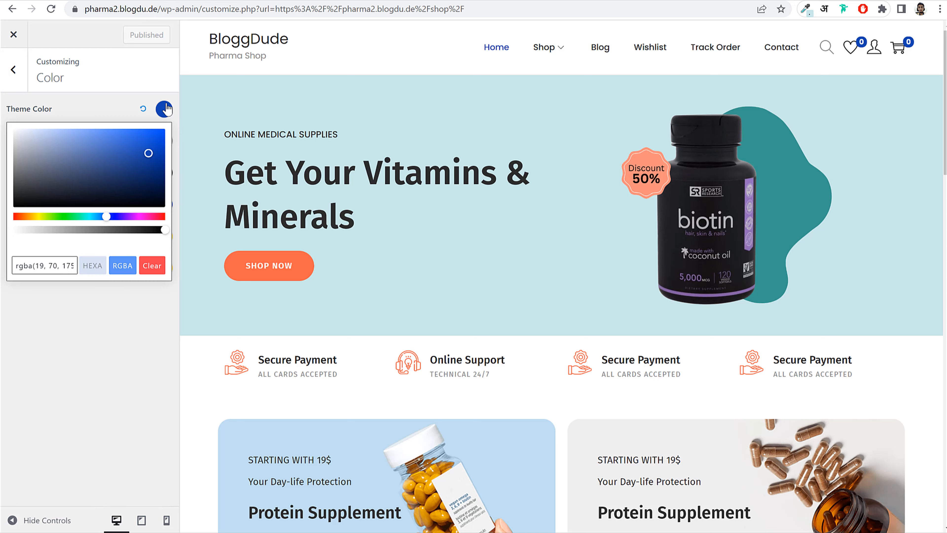
pyautogui.tripleClick(45, 266)
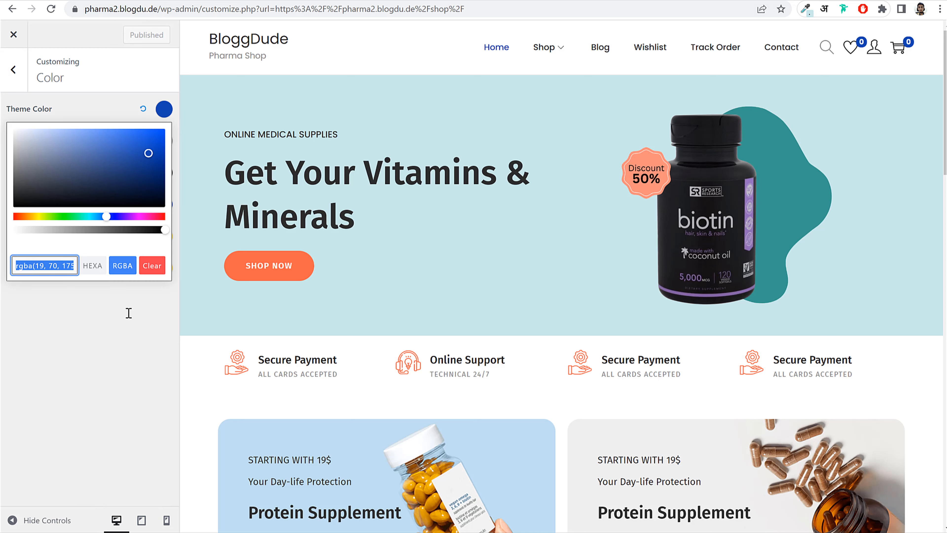
pyautogui.hotkey('ctrl', 'v')
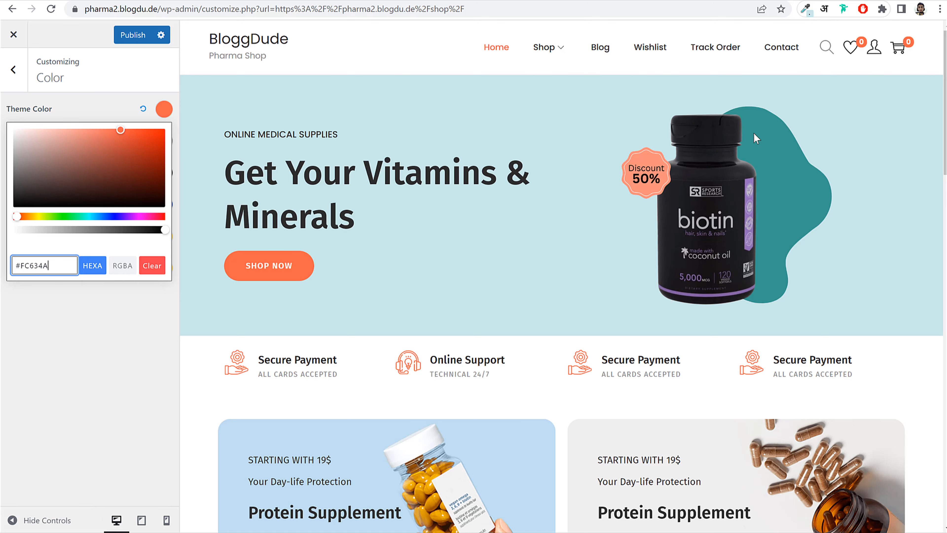
pyautogui.scroll(-15, 523, 313)
pyautogui.scroll(-10, 524, 313)
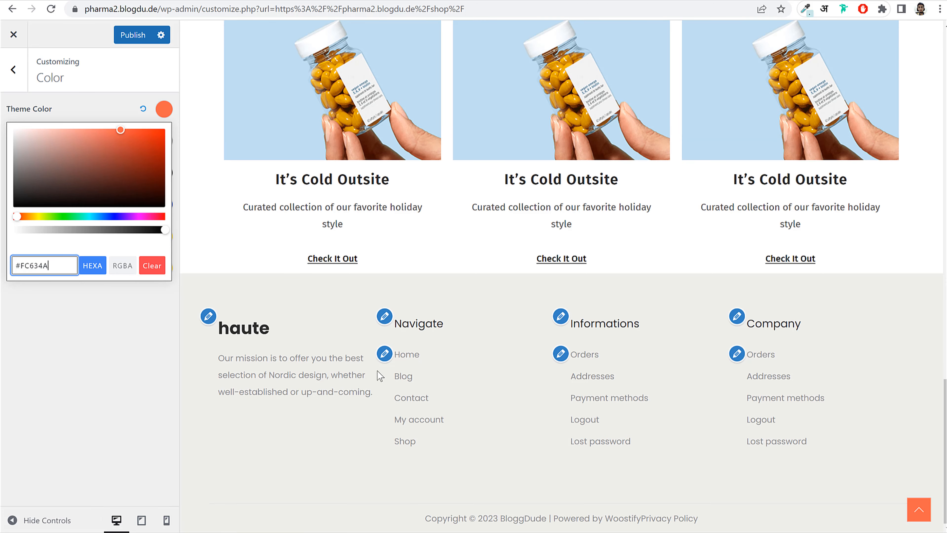
pyautogui.click(97, 100)
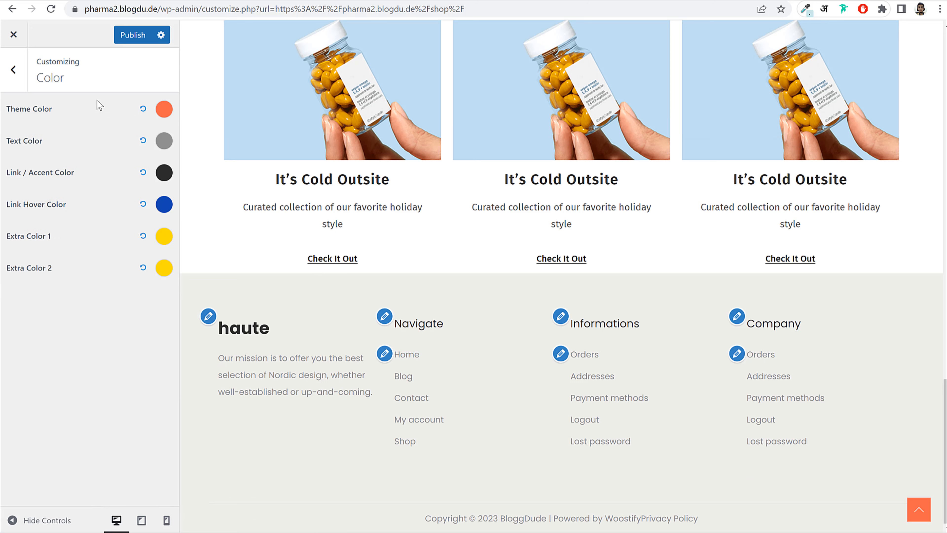
# - Make the Text Color and Link/Accent Color black, then publish
pyautogui.click(163, 146)
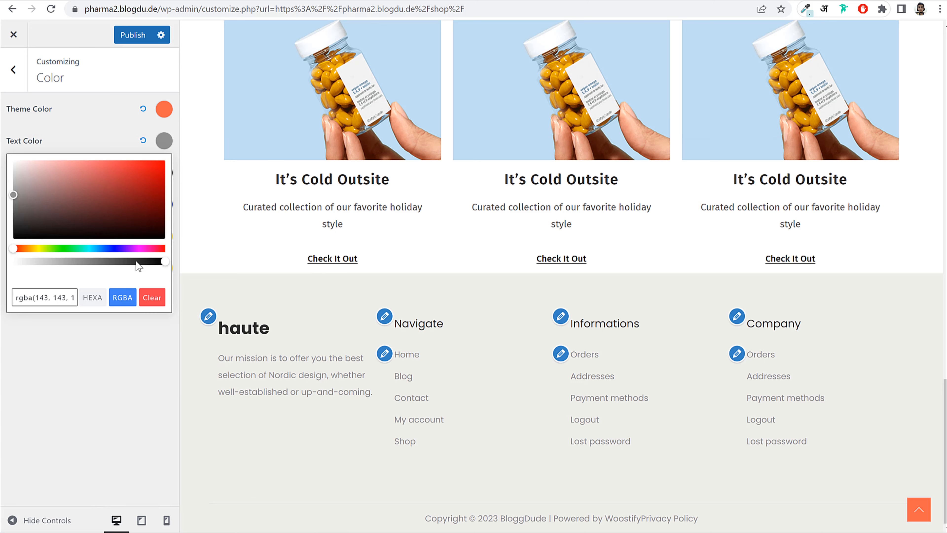
pyautogui.moveTo(32, 211); pyautogui.dragTo(3, 251)
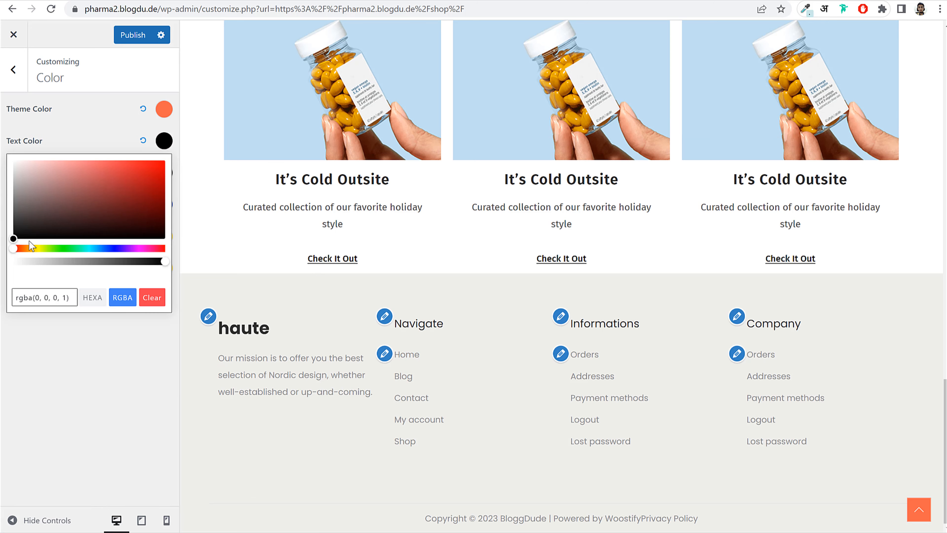
pyautogui.click(82, 140)
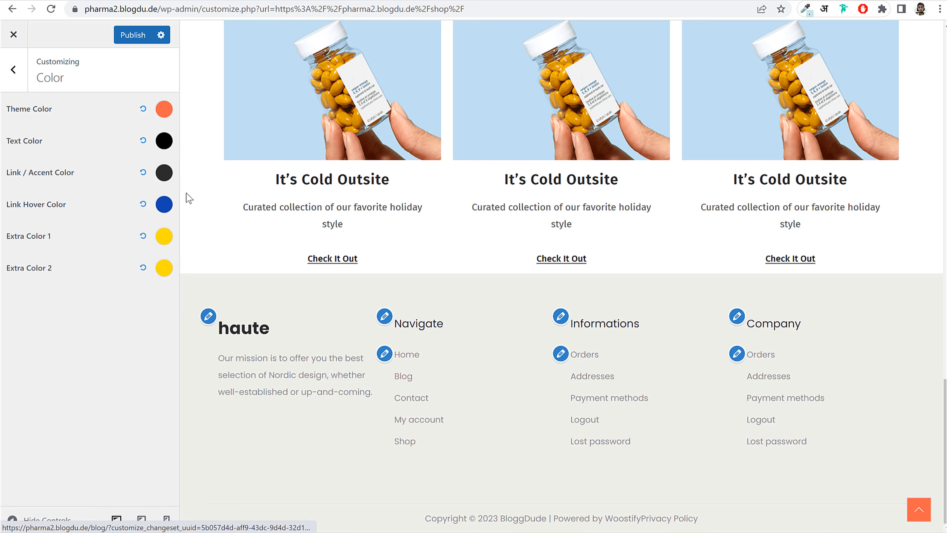
pyautogui.click(164, 172)
pyautogui.moveTo(63, 241); pyautogui.dragTo(4, 274)
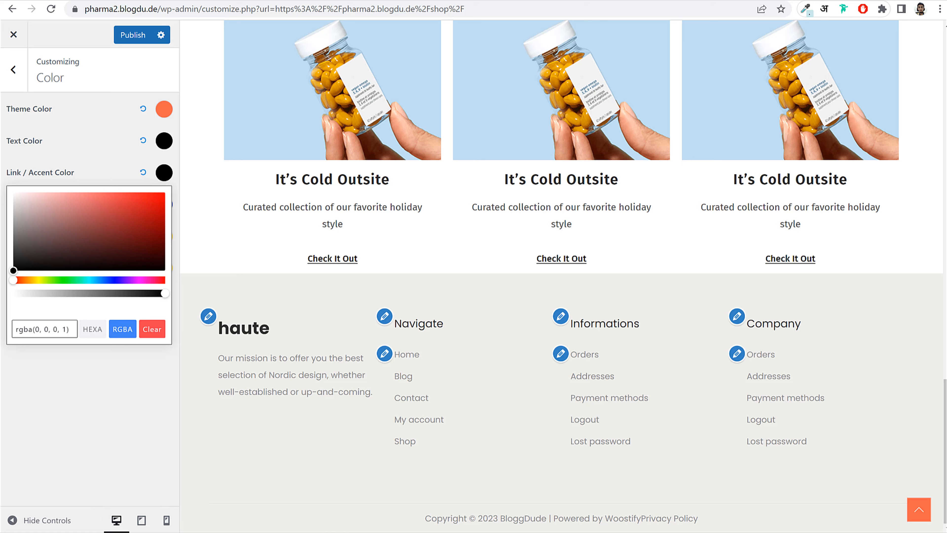
pyautogui.click(83, 413)
pyautogui.click(128, 36)
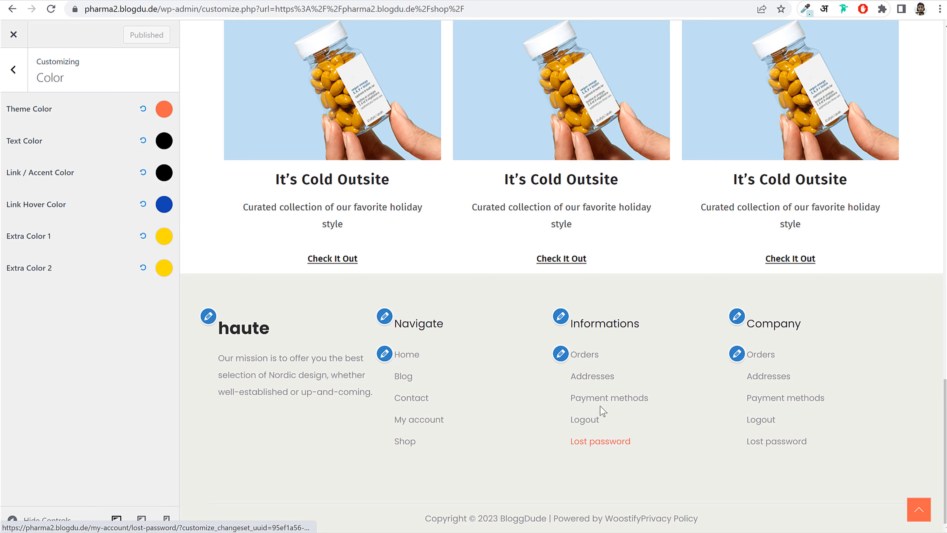
pyautogui.click(8, 64)
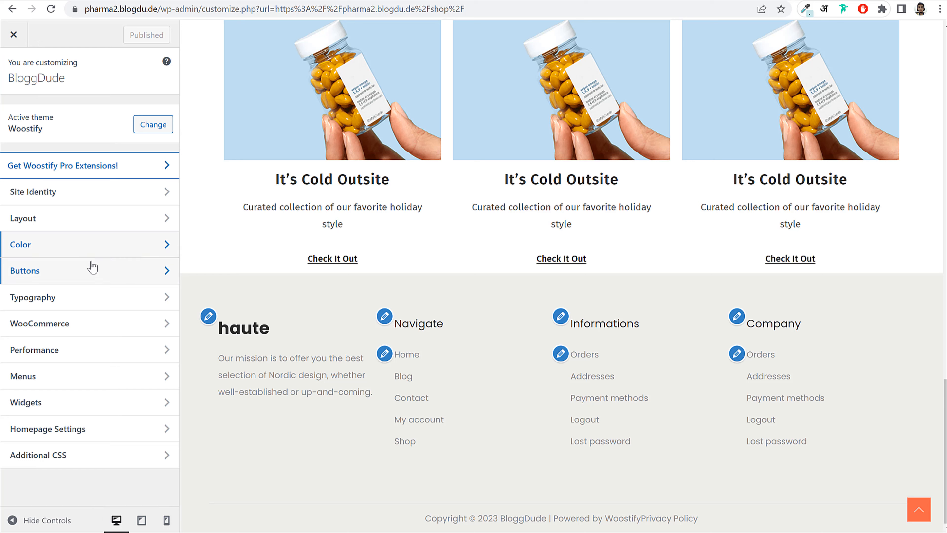
# - Go to WooCommerce > Product Single and expand the Add to Cart button settings
pyautogui.click(73, 219)
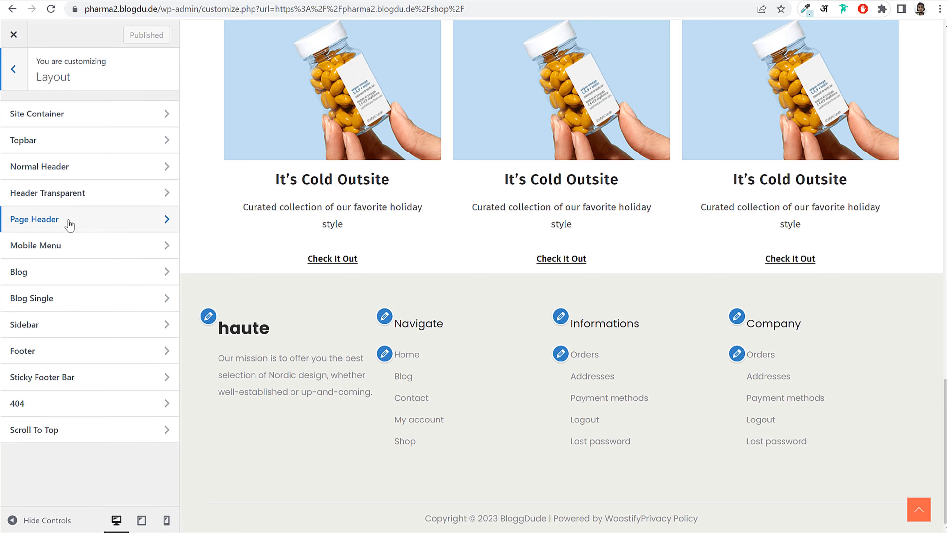
pyautogui.click(18, 73)
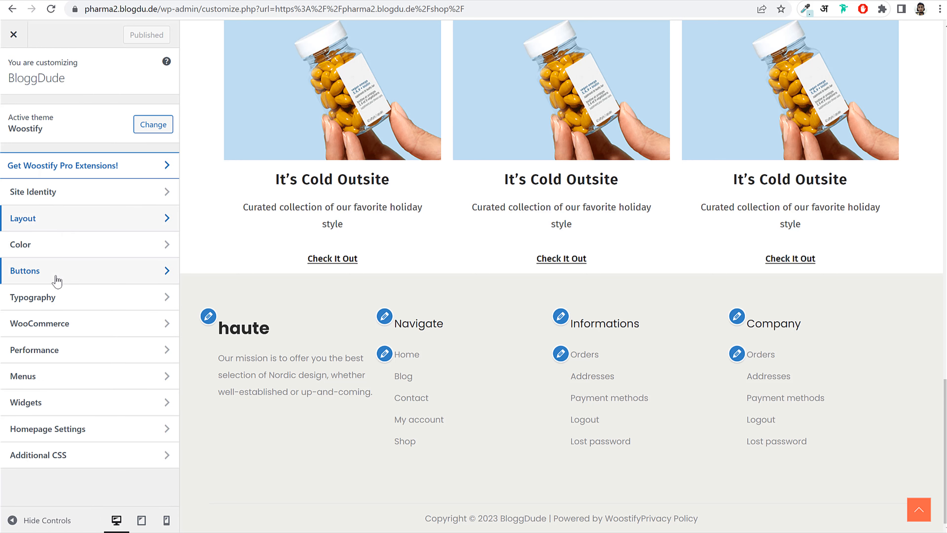
pyautogui.click(69, 329)
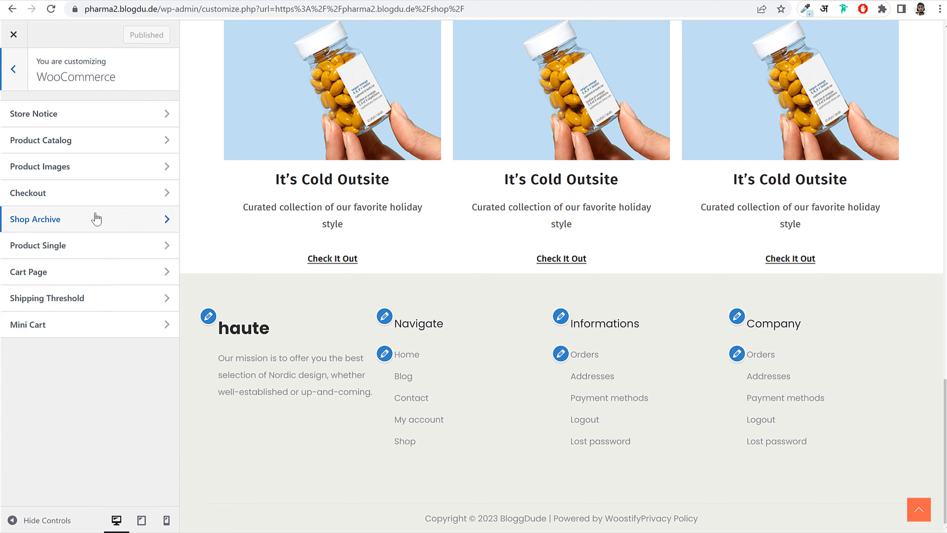
pyautogui.click(72, 249)
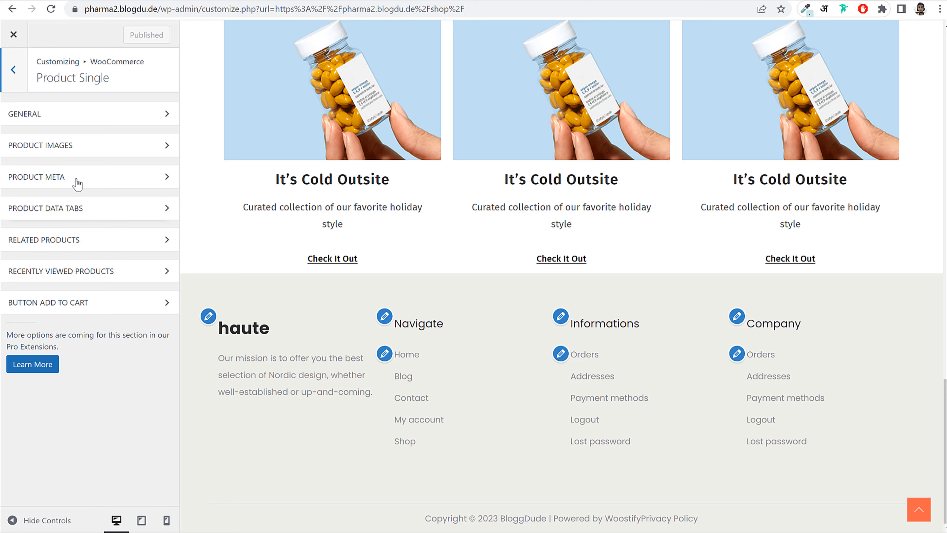
pyautogui.click(86, 306)
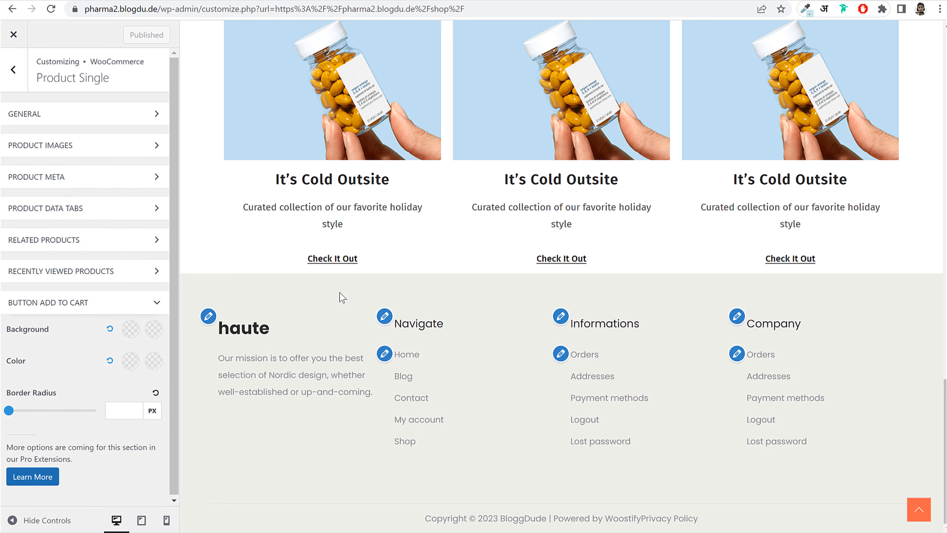
pyautogui.scroll(15, 636, 221)
pyautogui.scroll(-10, 636, 219)
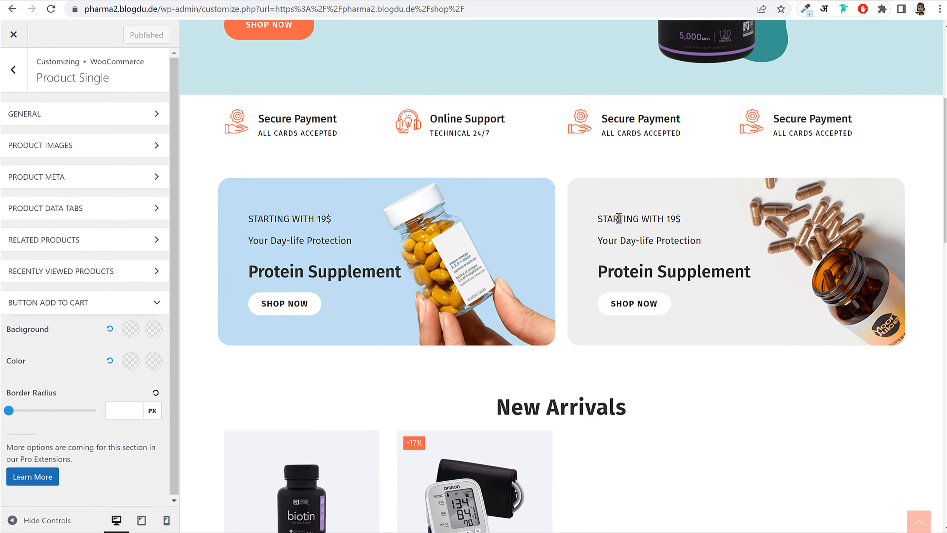
# - Preview the Biotin 30 Tablets product and make its Add to Cart background orange
pyautogui.click(356, 205)
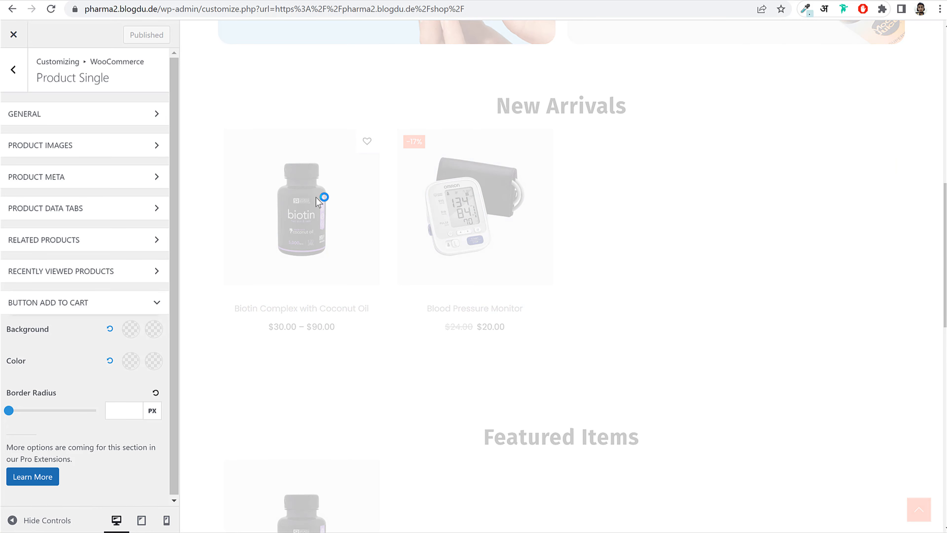
pyautogui.scroll(-3, 697, 243)
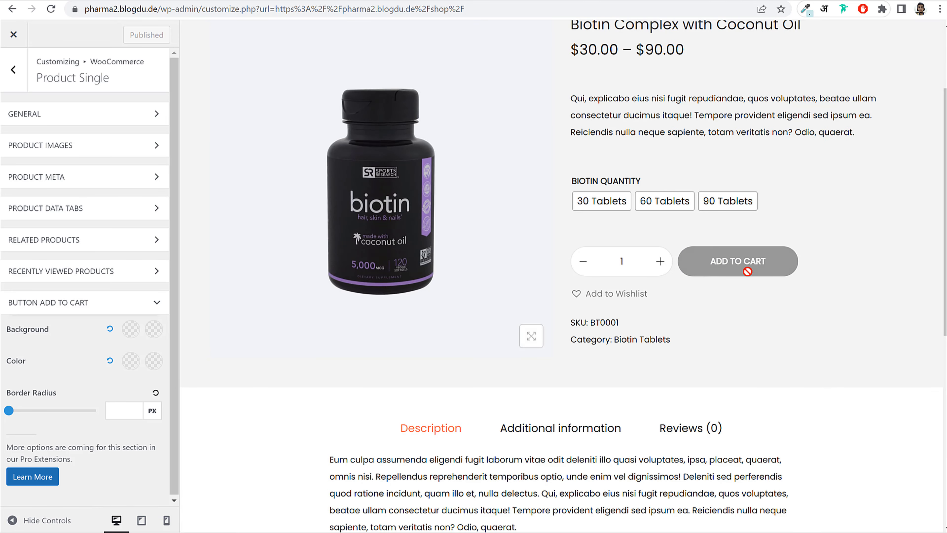
pyautogui.click(628, 203)
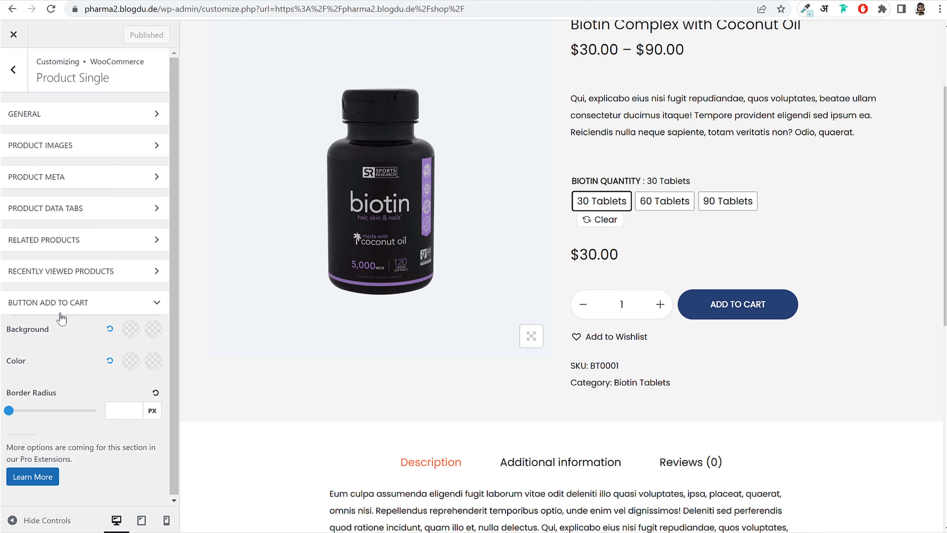
pyautogui.scroll(-1, 60, 314)
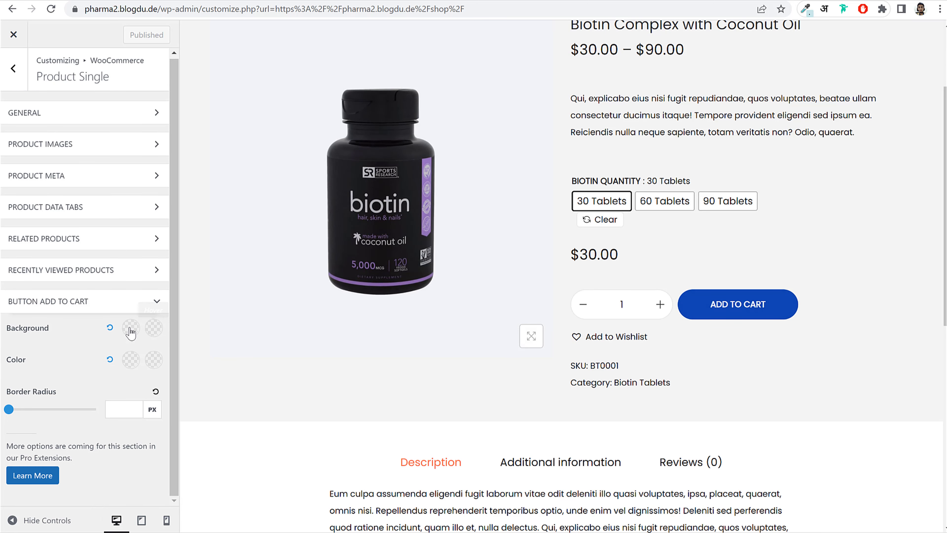
pyautogui.click(127, 332)
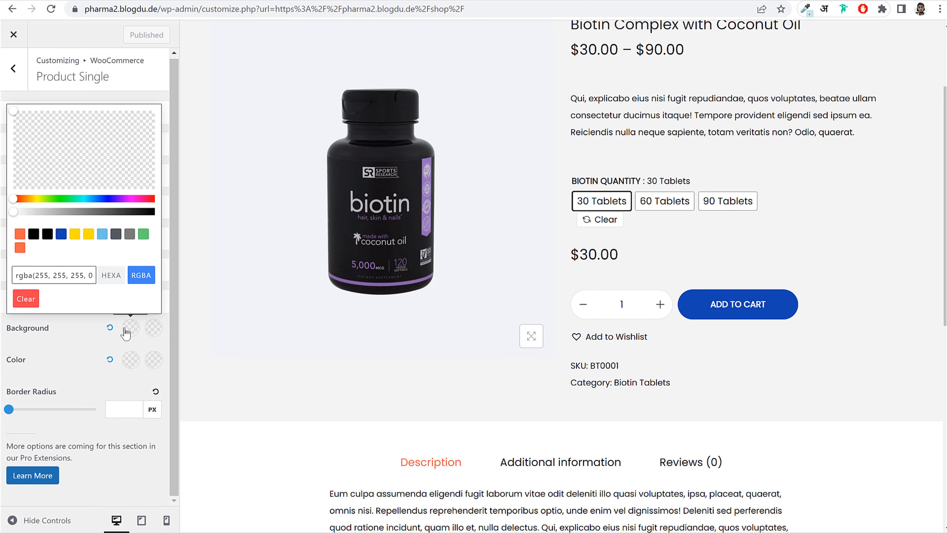
pyautogui.click(20, 248)
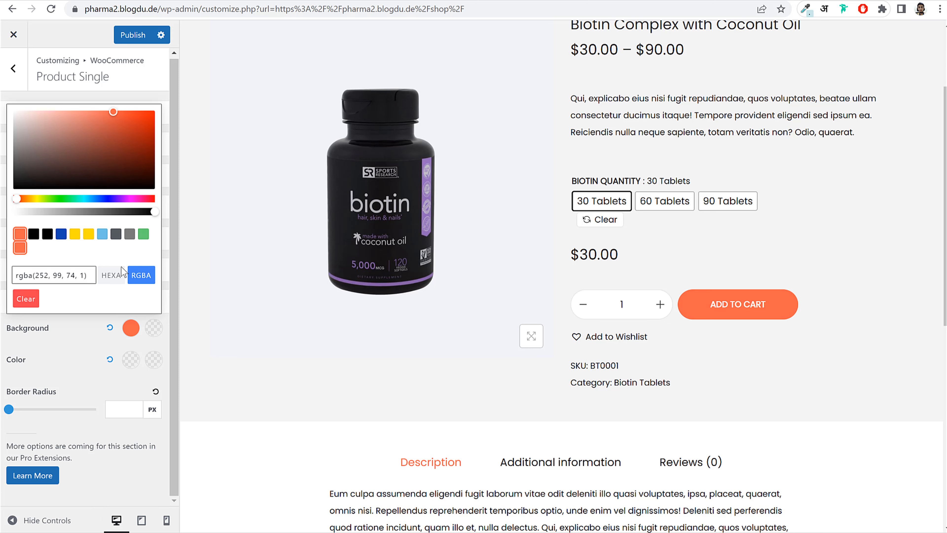
pyautogui.click(153, 341)
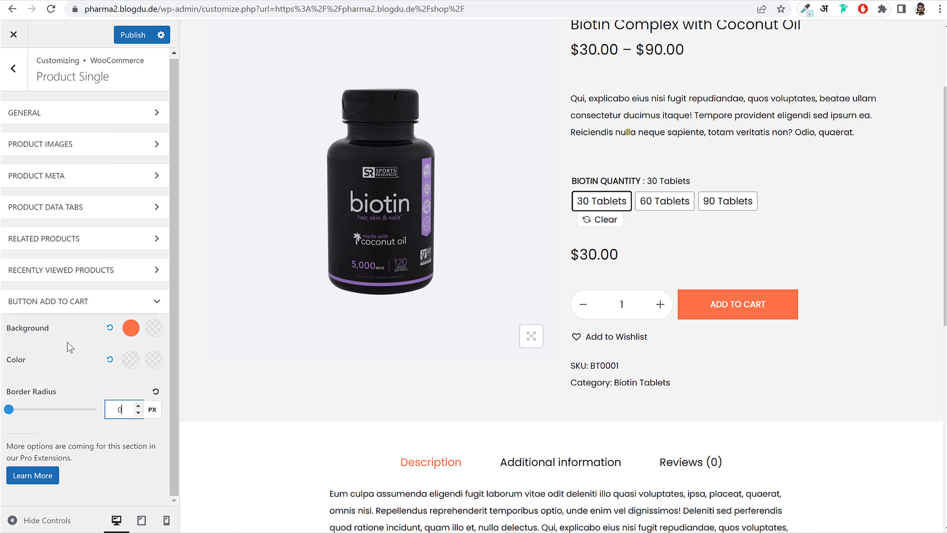
pyautogui.click(66, 304)
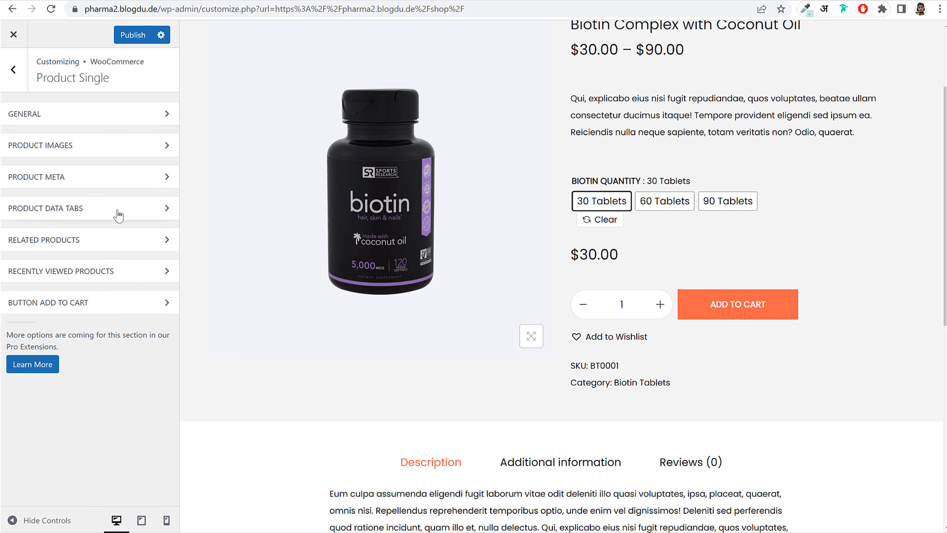
# - Turn on Display for Recently Viewed Products on single product pages
pyautogui.click(99, 277)
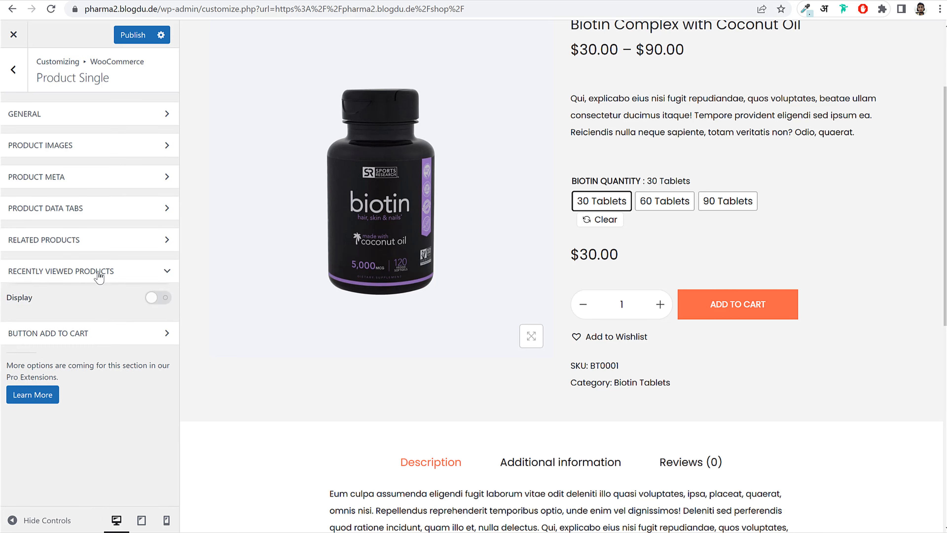
pyautogui.click(158, 298)
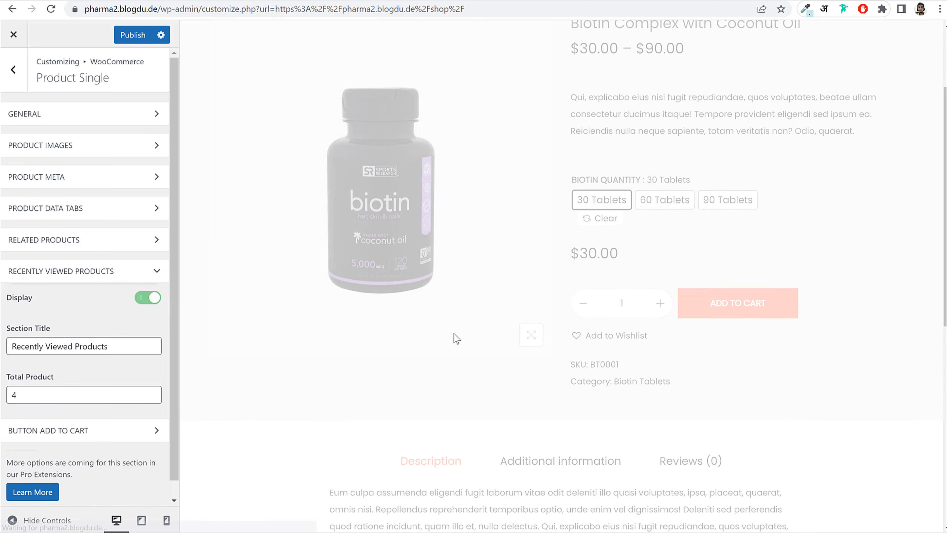
pyautogui.scroll(-5, 455, 335)
pyautogui.scroll(-8, 452, 299)
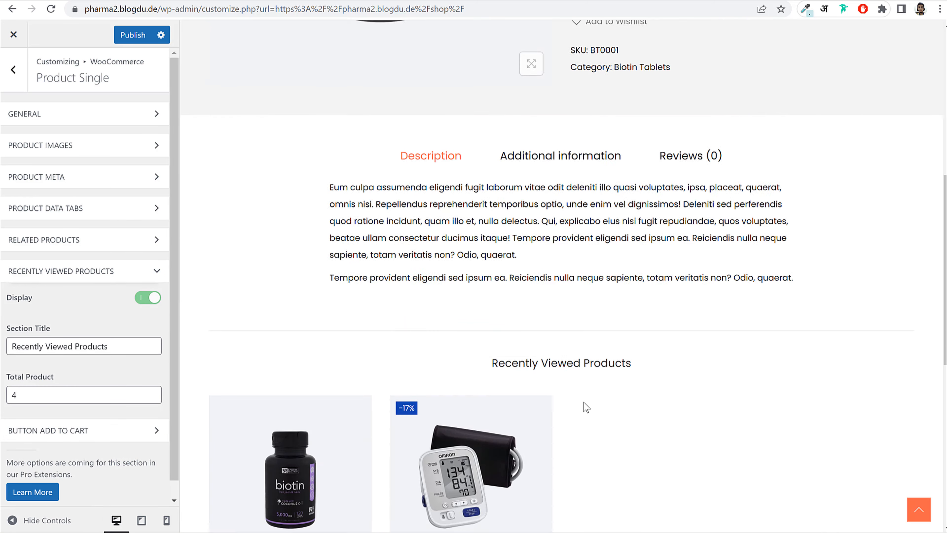
pyautogui.click(88, 276)
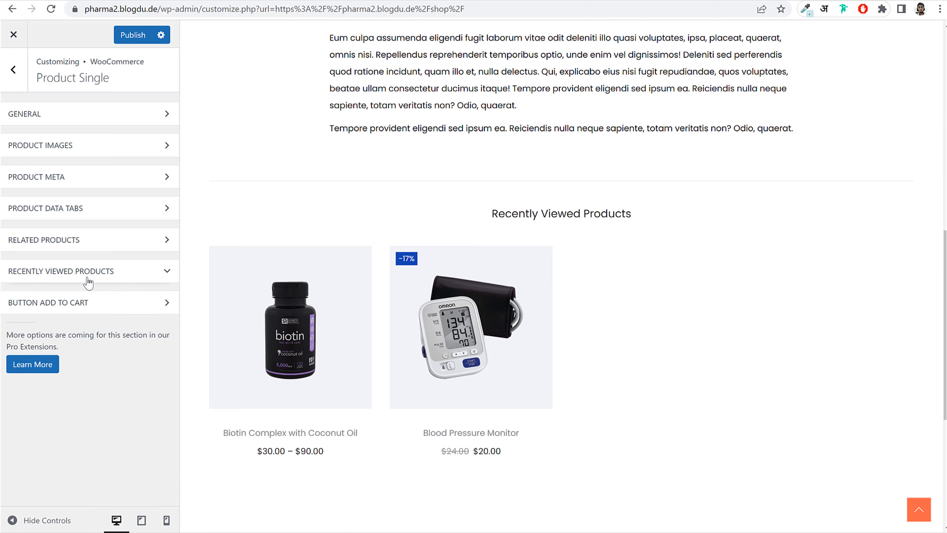
# - Review the Related Products, Product Data Tabs, Meta, Images and General single-product sections
pyautogui.click(87, 245)
pyautogui.click(91, 243)
pyautogui.click(93, 215)
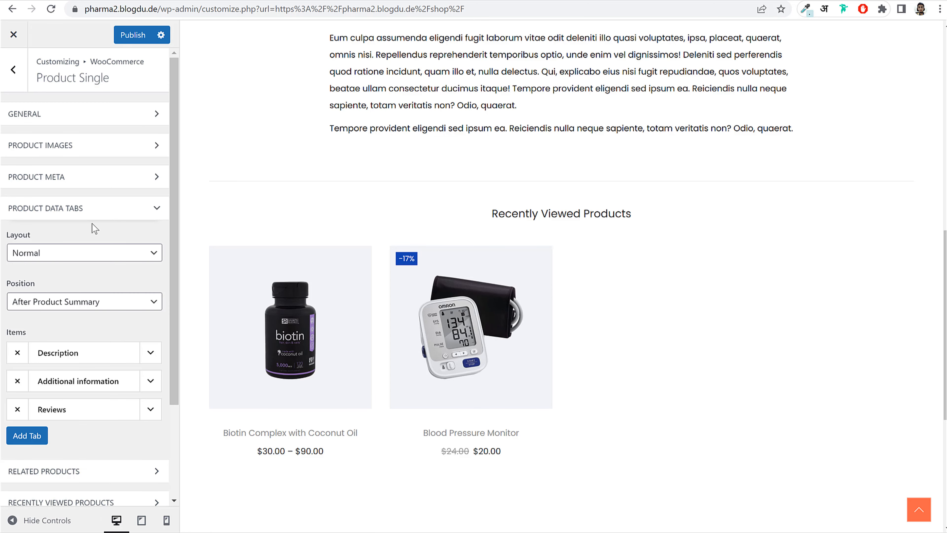
pyautogui.scroll(5, 478, 258)
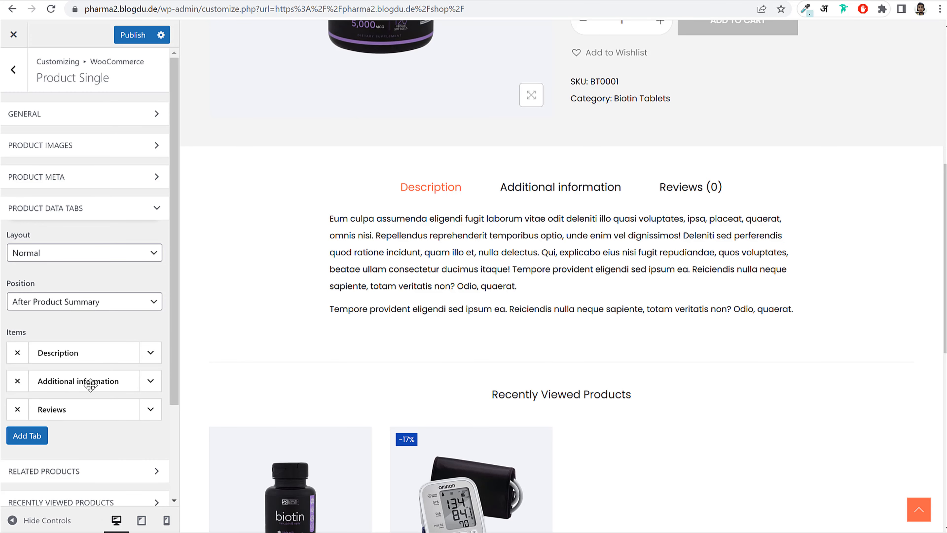
pyautogui.scroll(-2, 91, 384)
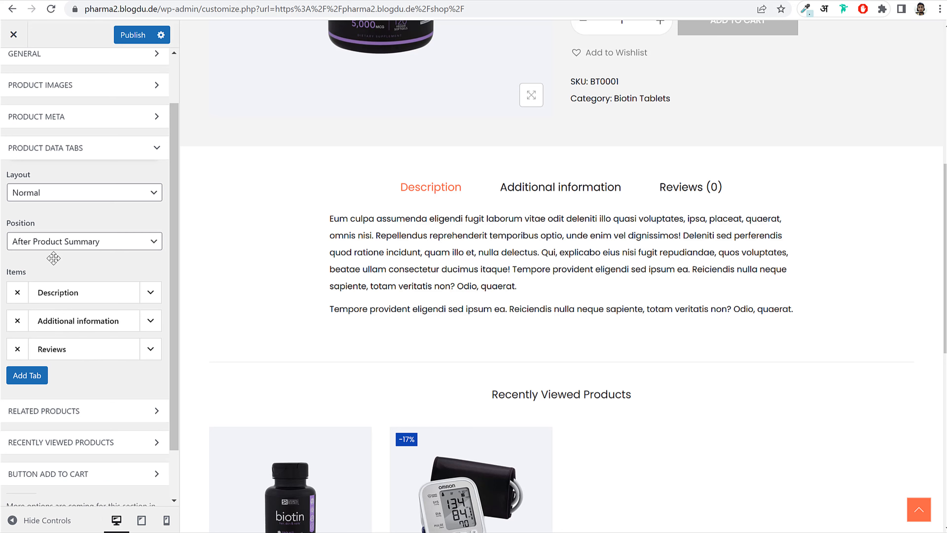
pyautogui.click(58, 148)
pyautogui.click(83, 182)
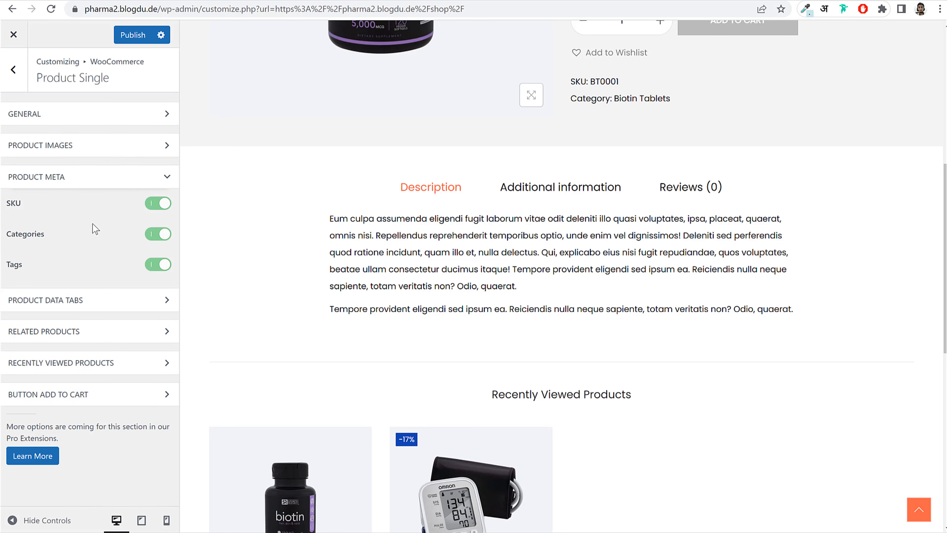
pyautogui.click(74, 144)
pyautogui.click(75, 120)
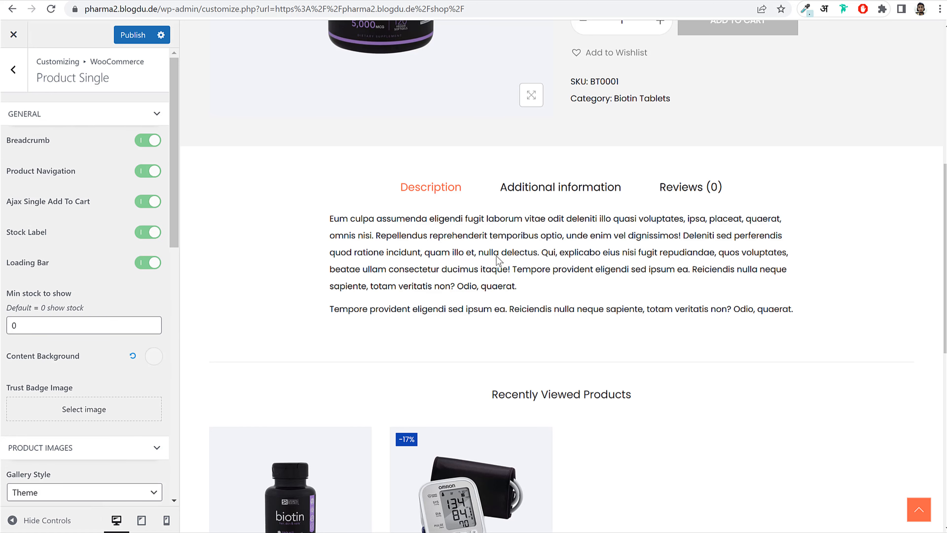
pyautogui.click(18, 77)
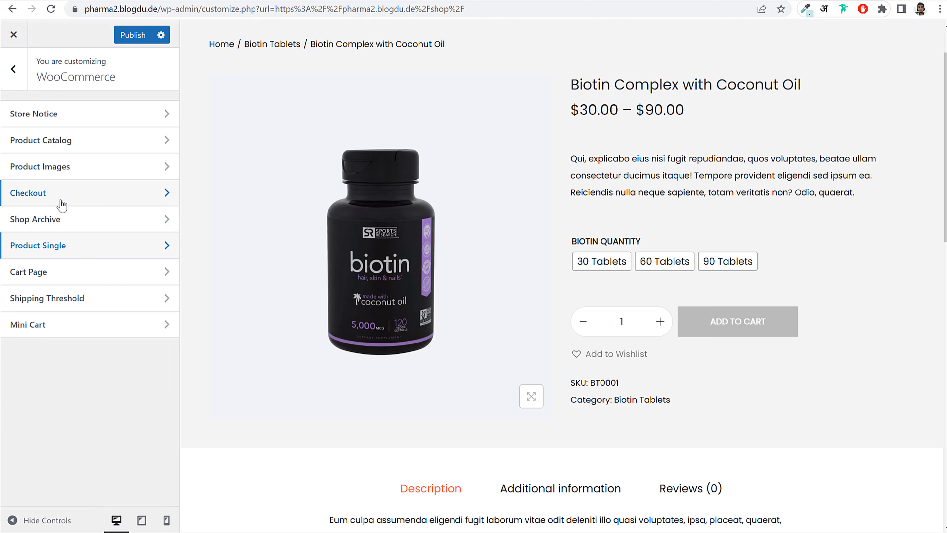
# - In Shop Archive, keep the product card border style None, then publish
pyautogui.scroll(2, 671, 202)
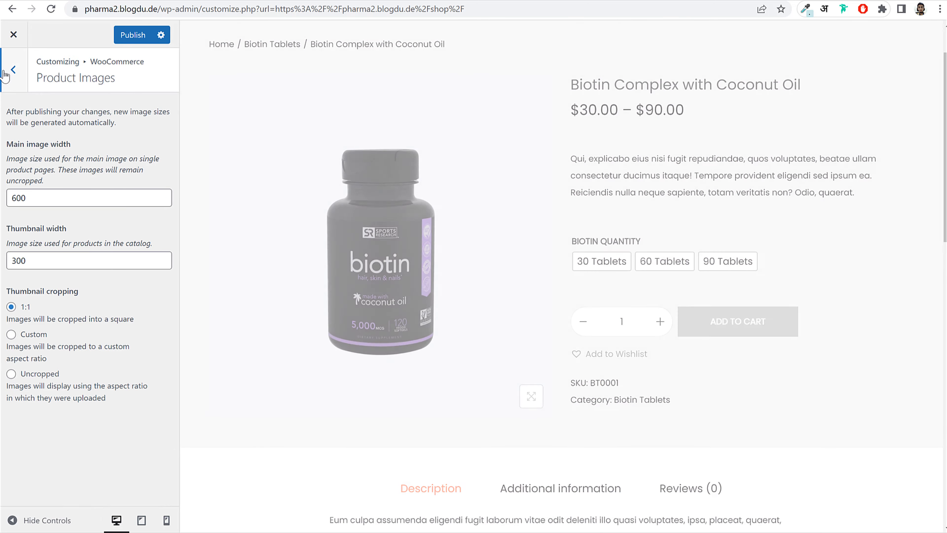
pyautogui.click(14, 82)
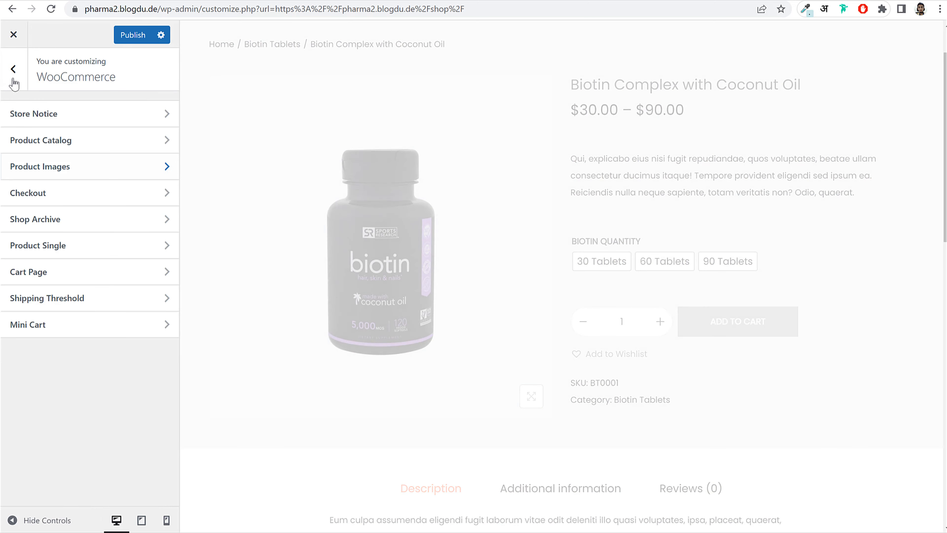
pyautogui.click(71, 230)
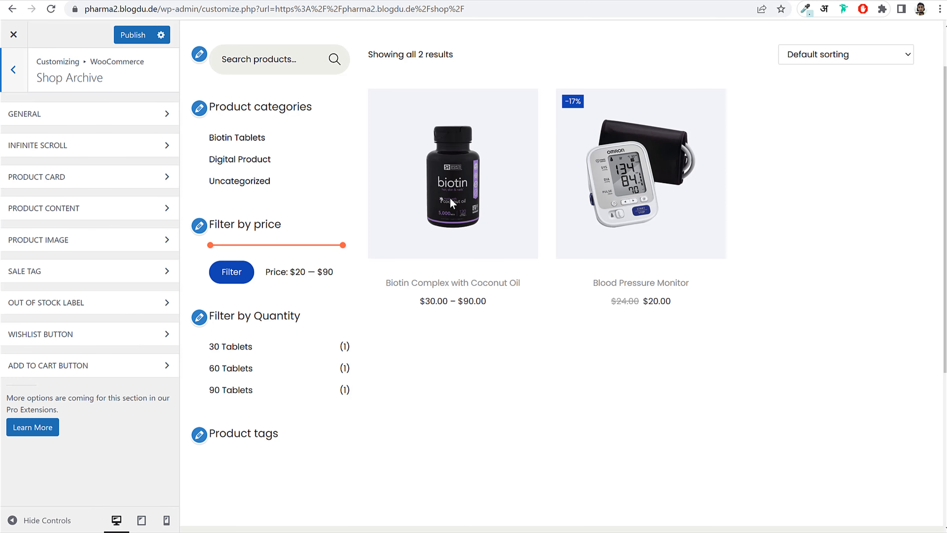
pyautogui.click(59, 178)
pyautogui.click(68, 225)
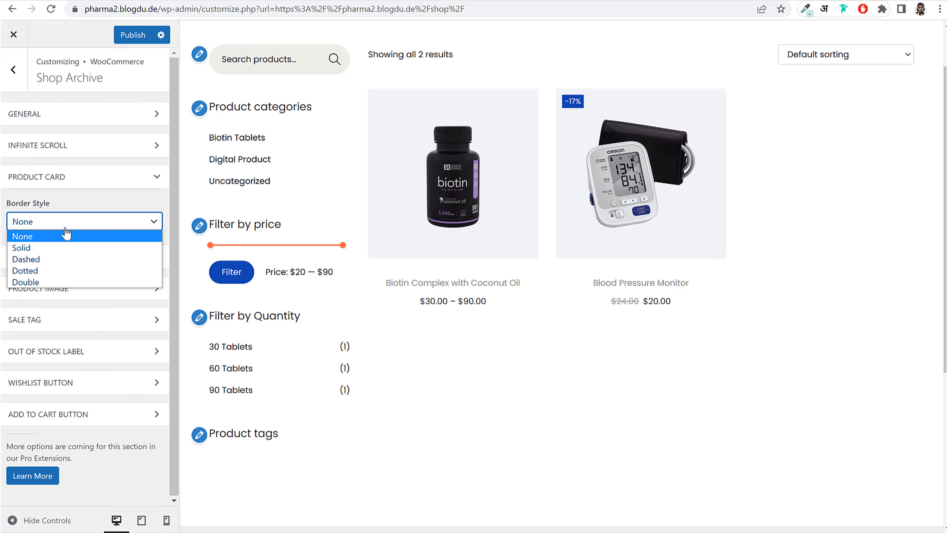
pyautogui.click(68, 234)
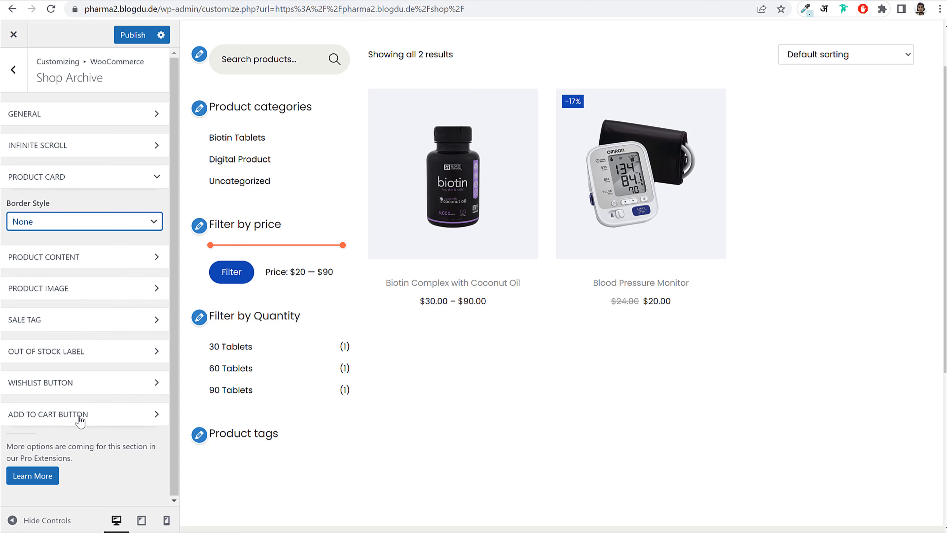
pyautogui.click(80, 422)
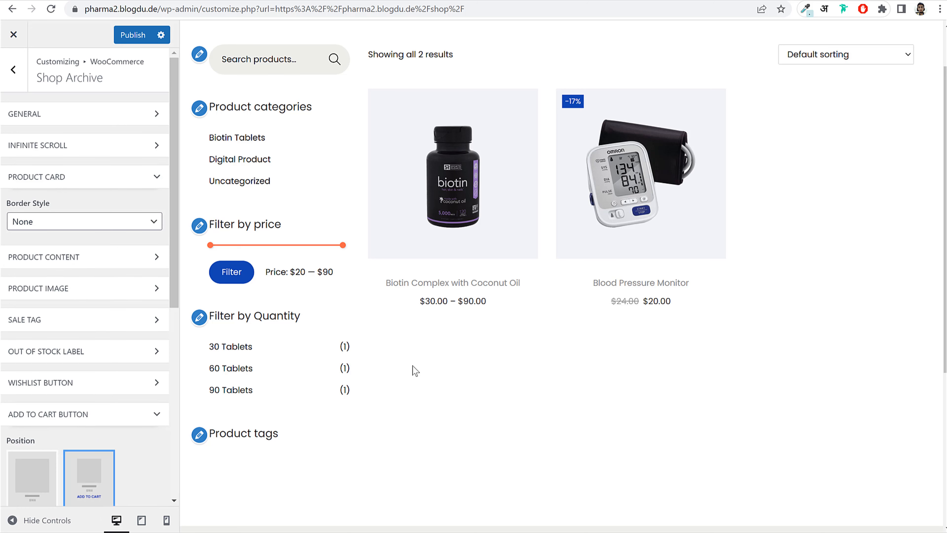
pyautogui.scroll(-3, 149, 448)
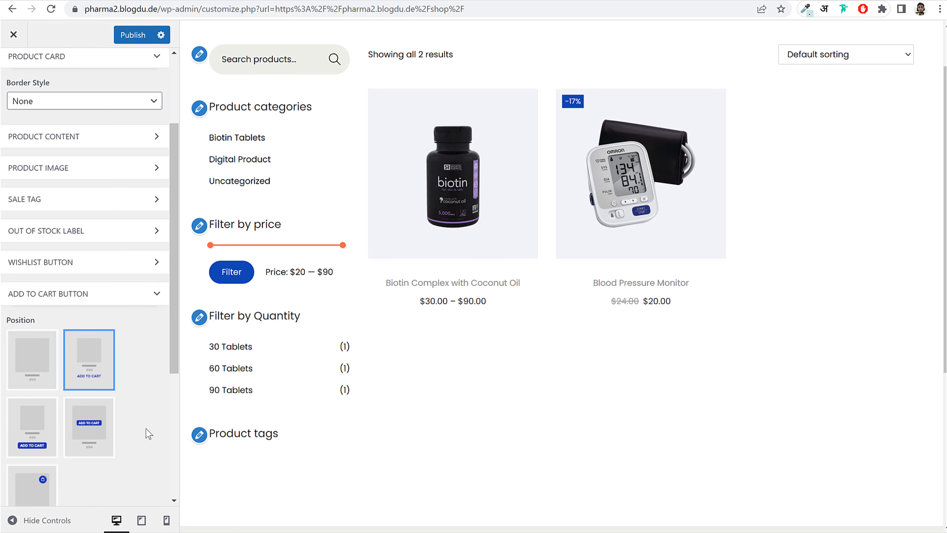
pyautogui.click(126, 35)
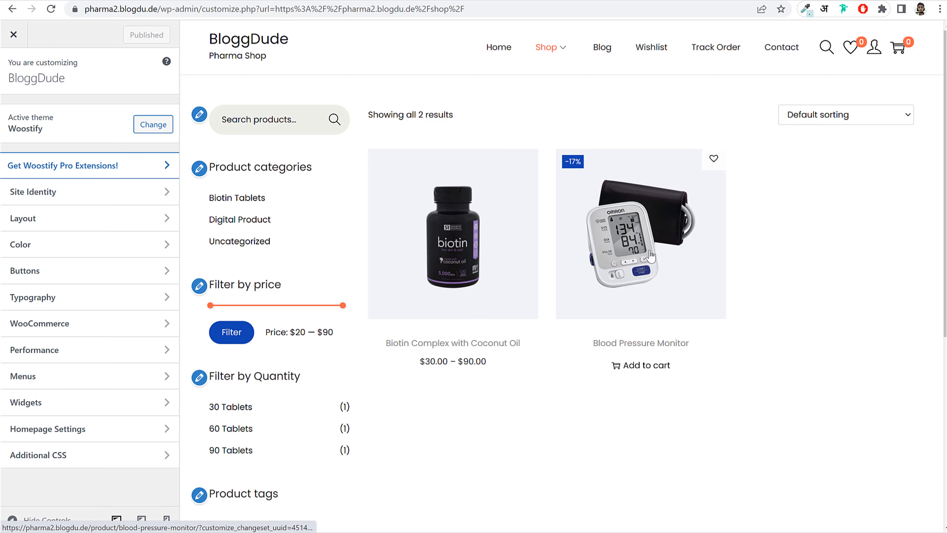
# - Overlay the shop Add to Cart button on product images with an orange background, publish
pyautogui.click(78, 328)
pyautogui.click(78, 230)
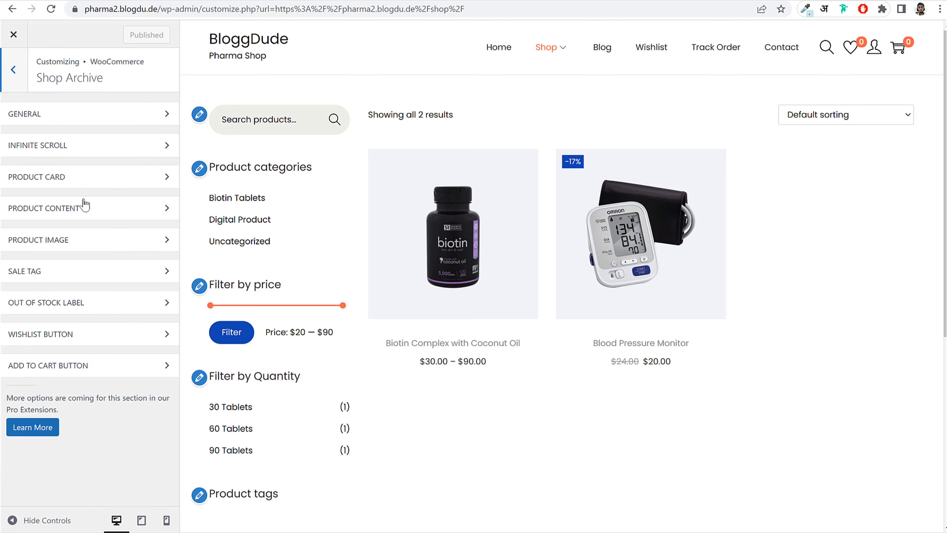
pyautogui.click(87, 365)
pyautogui.scroll(-5, 121, 395)
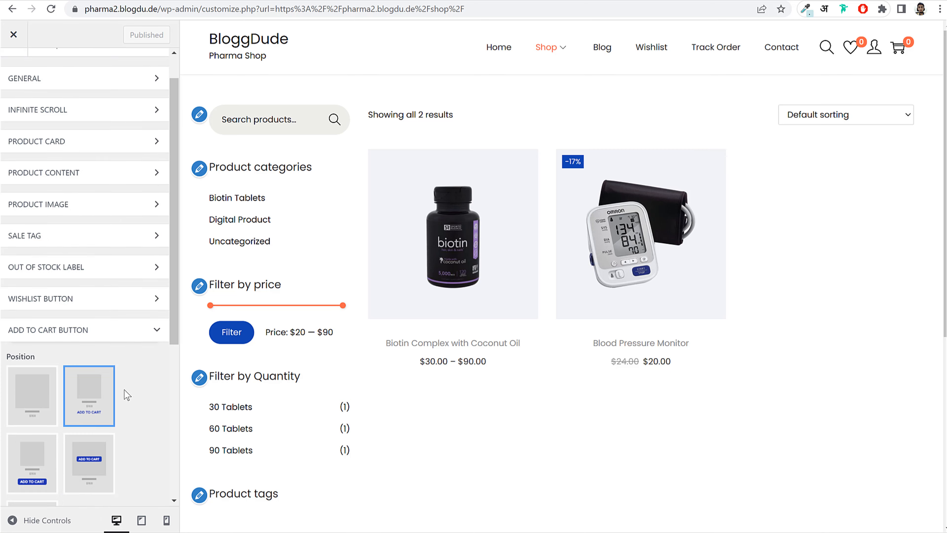
pyautogui.click(81, 338)
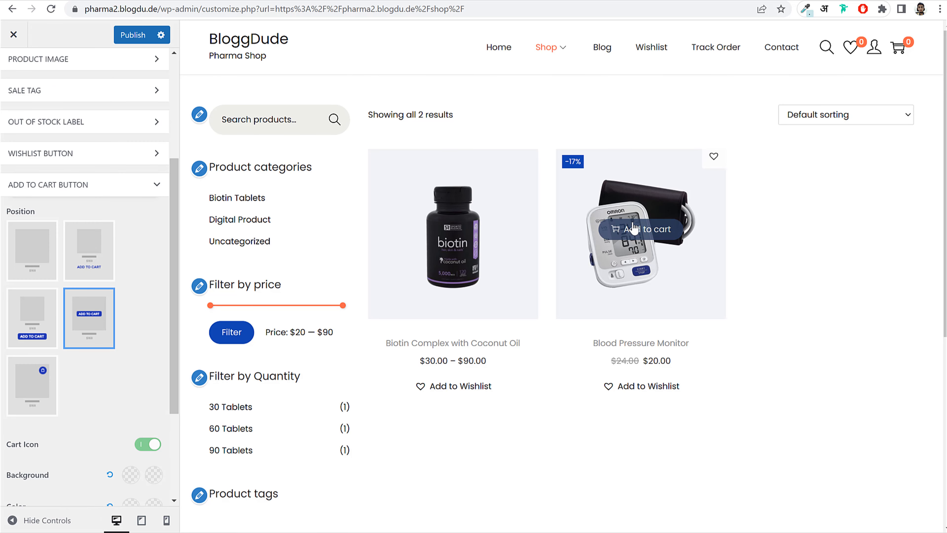
pyautogui.moveTo(454, 234)
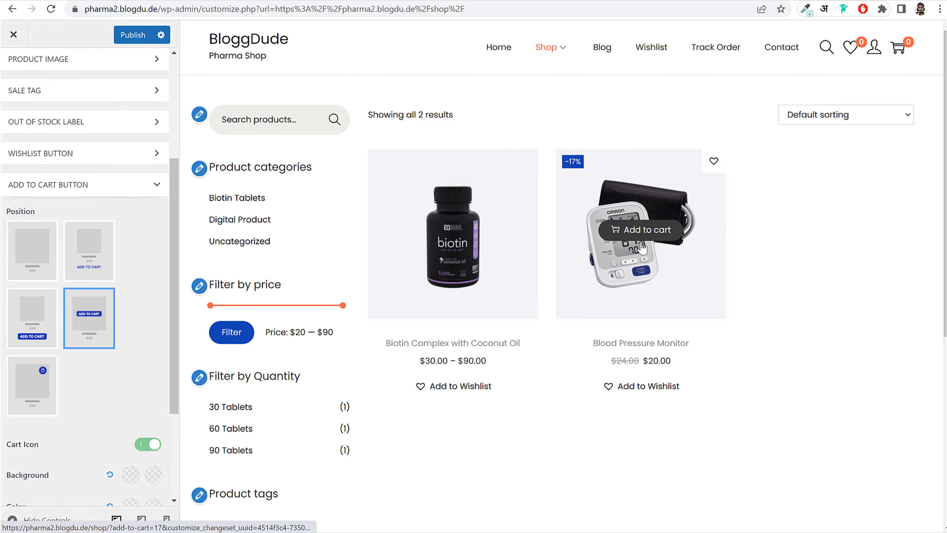
pyautogui.scroll(-3, 159, 322)
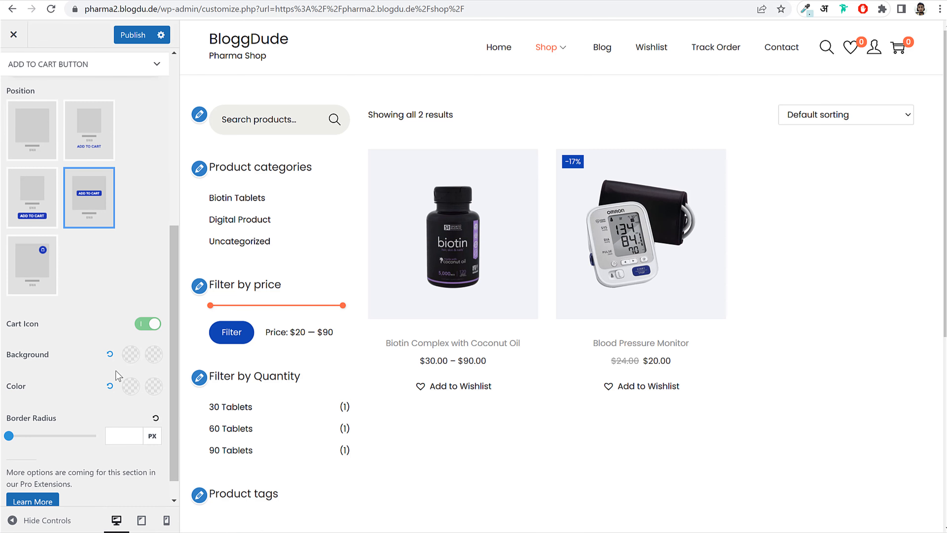
pyautogui.click(131, 353)
pyautogui.click(20, 275)
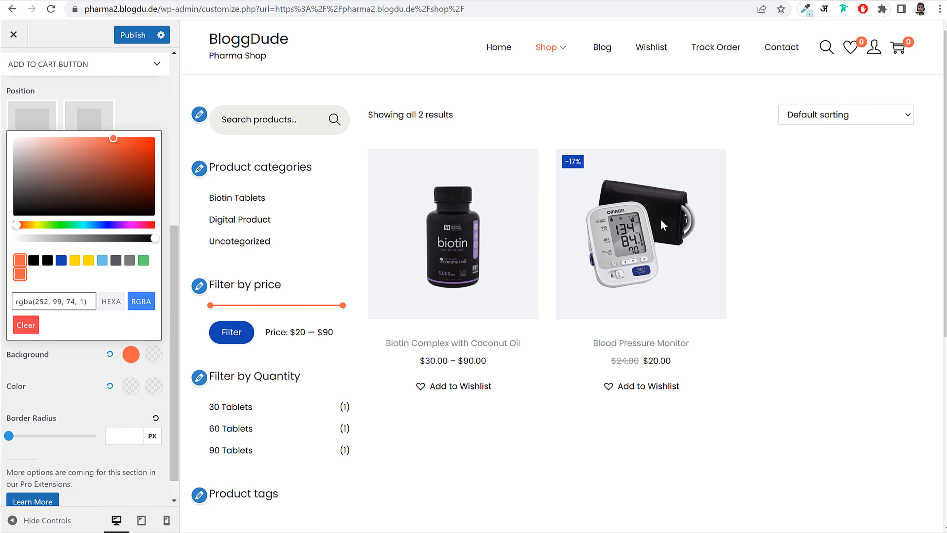
pyautogui.click(849, 278)
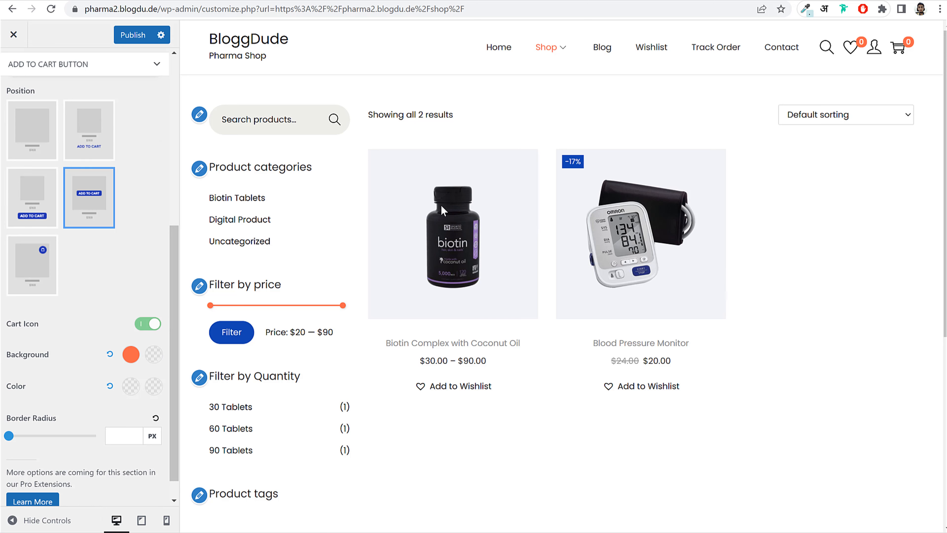
pyautogui.click(132, 35)
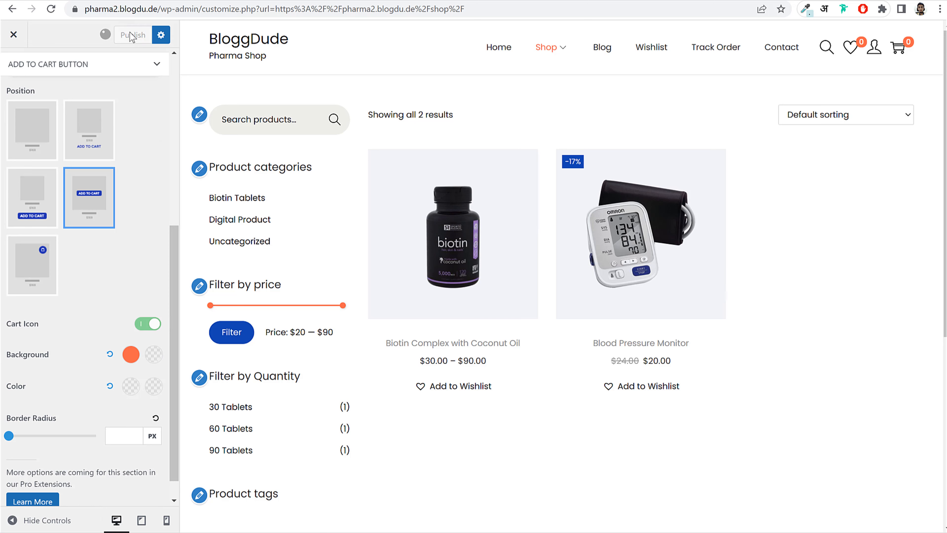
pyautogui.click(52, 14)
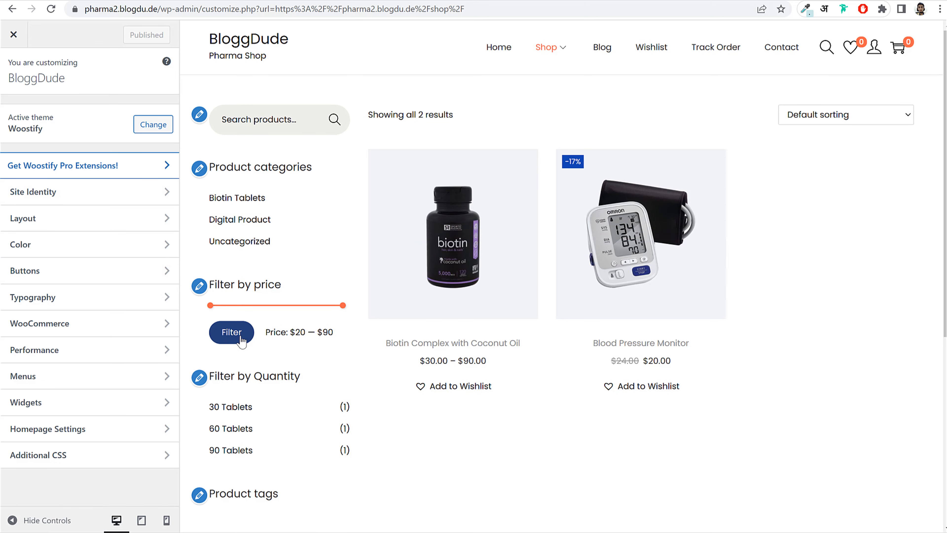
# - Make the global button background orange and publish
pyautogui.click(73, 270)
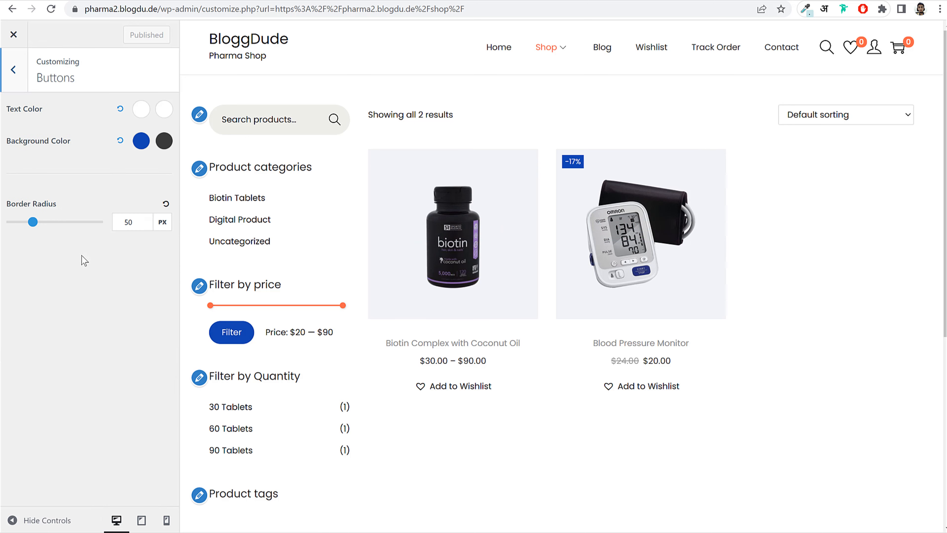
pyautogui.click(141, 141)
pyautogui.click(18, 284)
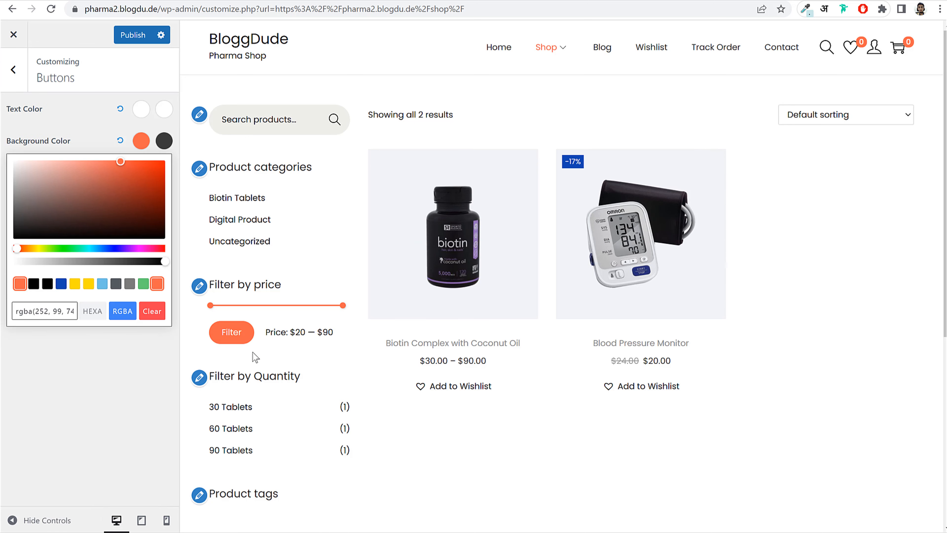
pyautogui.click(137, 383)
pyautogui.click(134, 36)
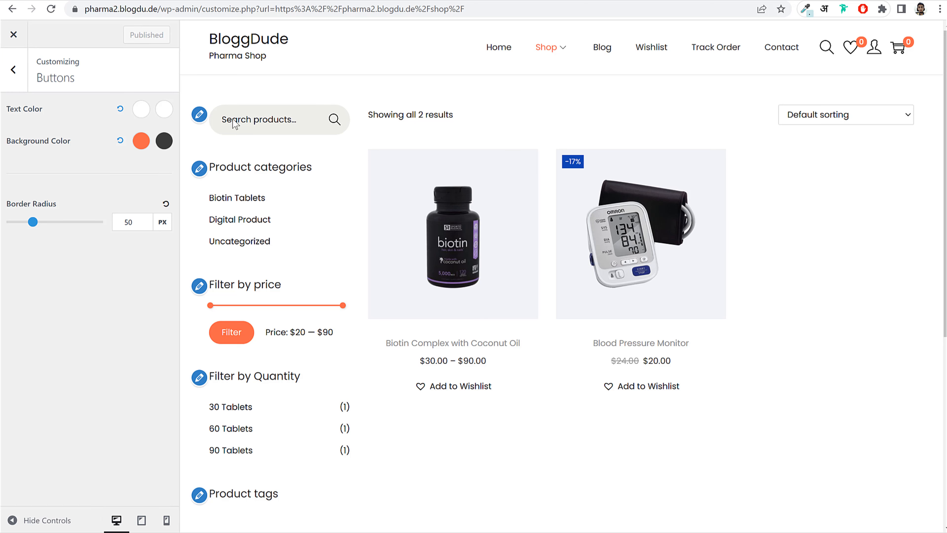
# - Open the Footer settings under Layout
pyautogui.click(10, 80)
pyautogui.click(58, 223)
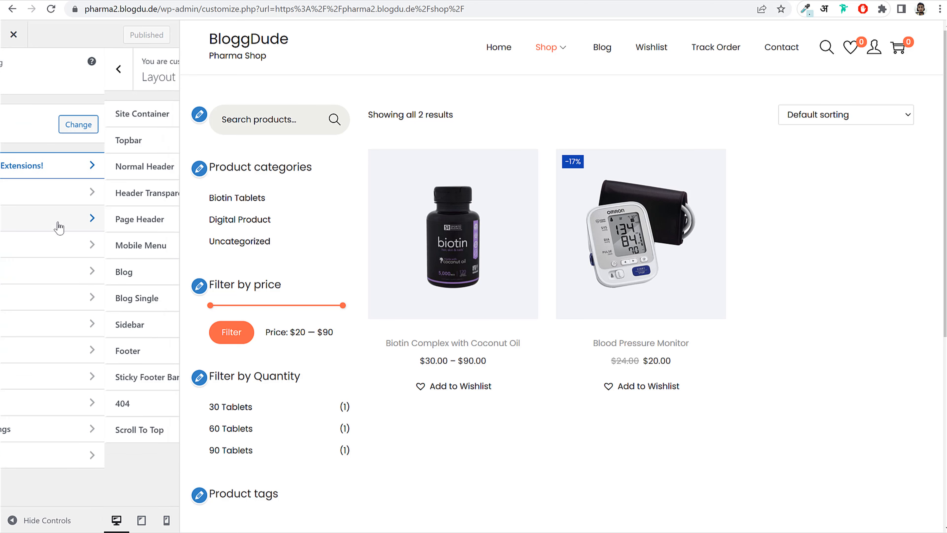
pyautogui.click(57, 353)
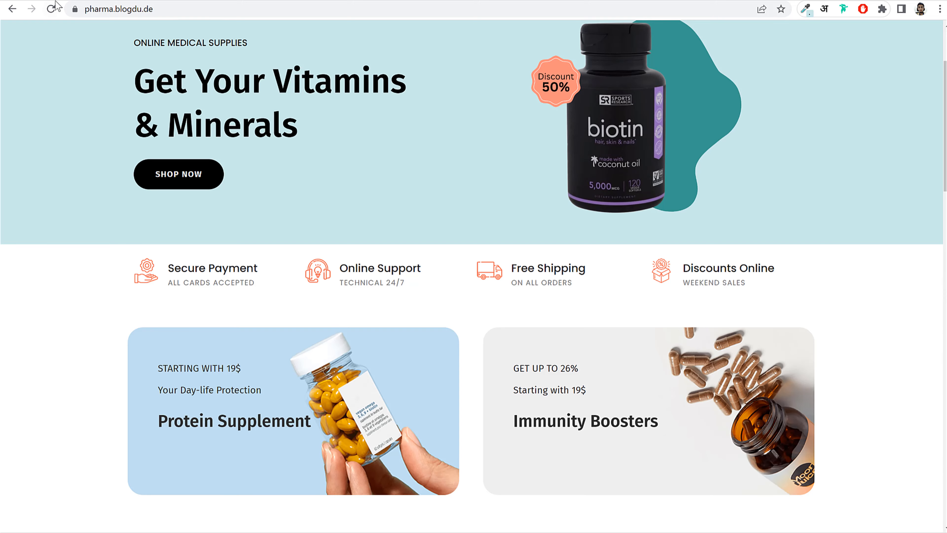
# - Set the footer Link Color to black
pyautogui.scroll(-20, 304, 321)
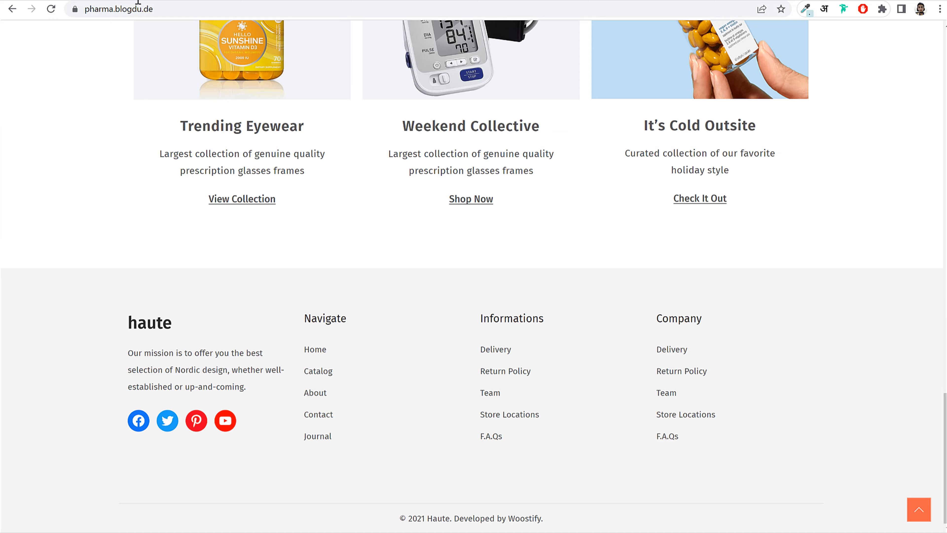
pyautogui.click(137, 1)
pyautogui.click(114, 120)
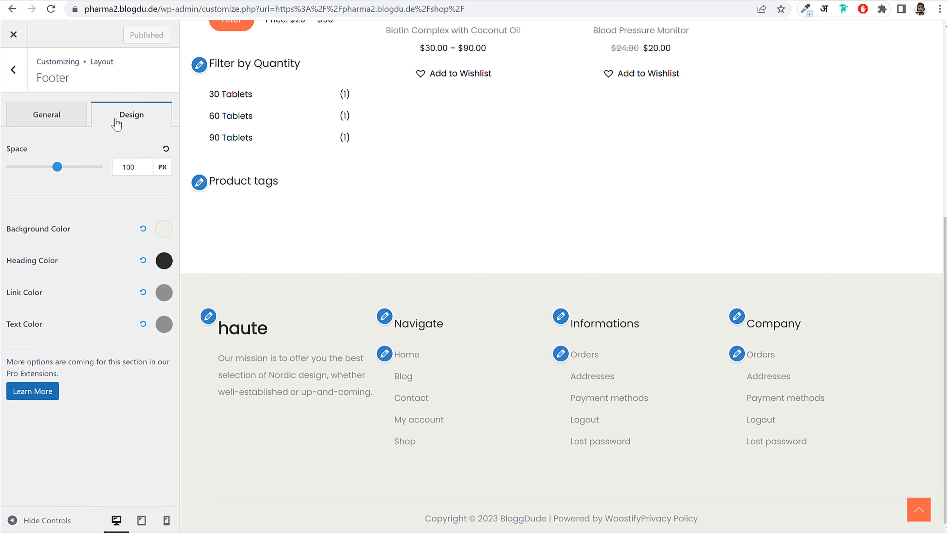
pyautogui.click(162, 294)
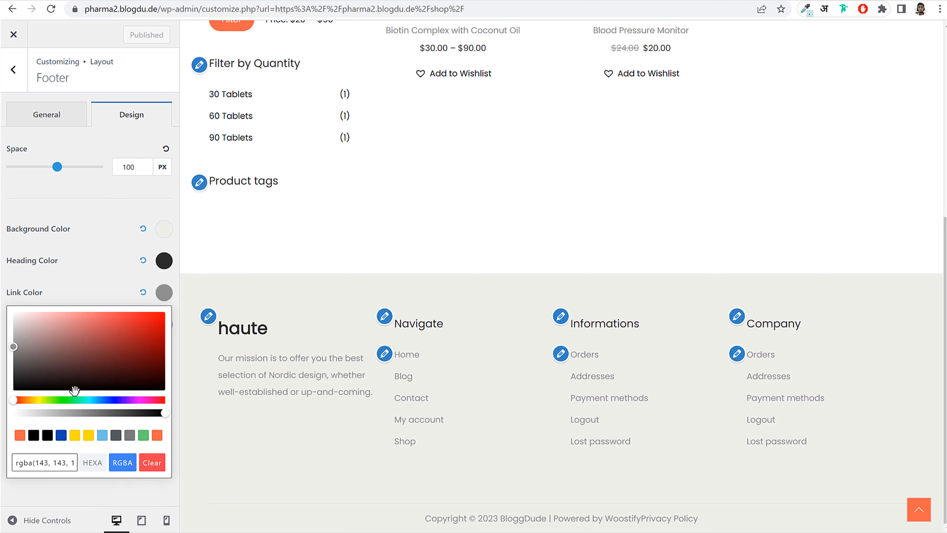
pyautogui.click(46, 440)
pyautogui.click(68, 275)
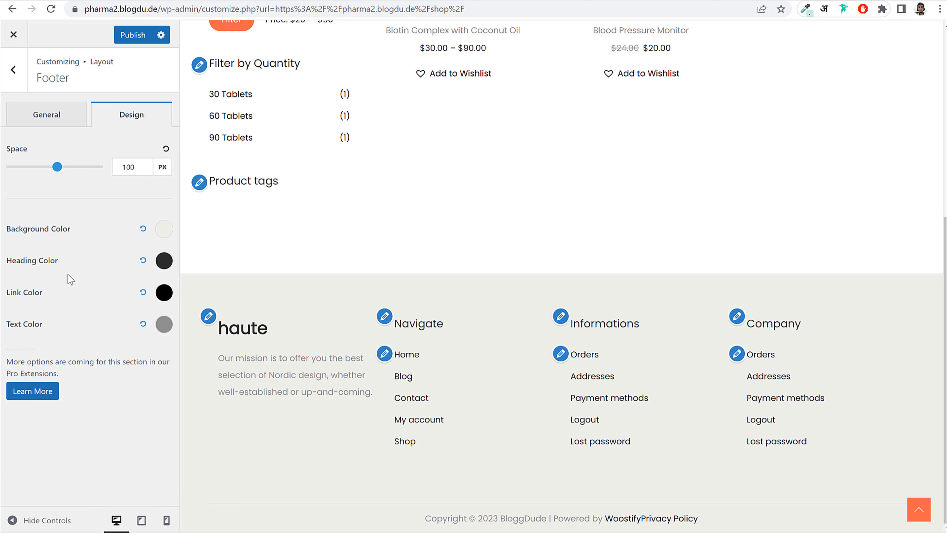
# - Set the footer Text Color to grey
pyautogui.click(171, 326)
pyautogui.click(47, 232)
pyautogui.click(280, 404)
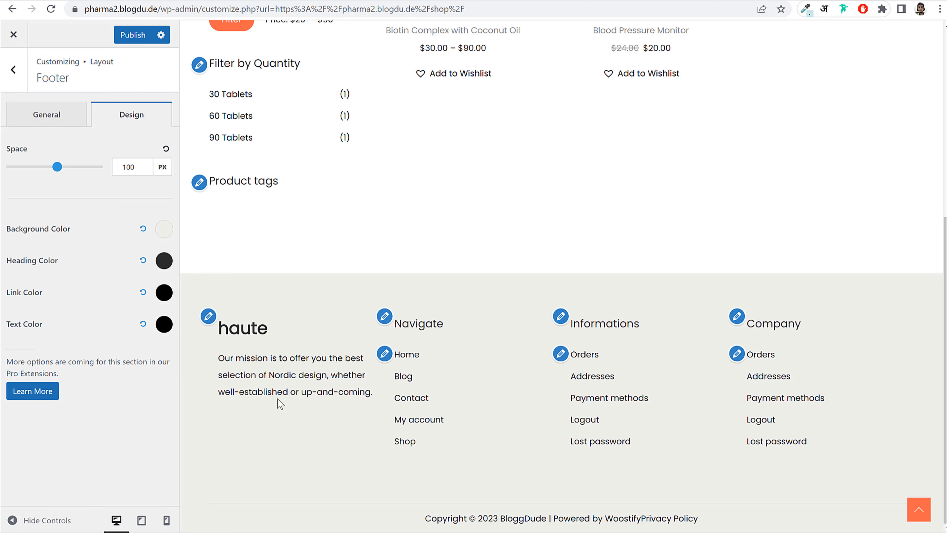
pyautogui.click(164, 325)
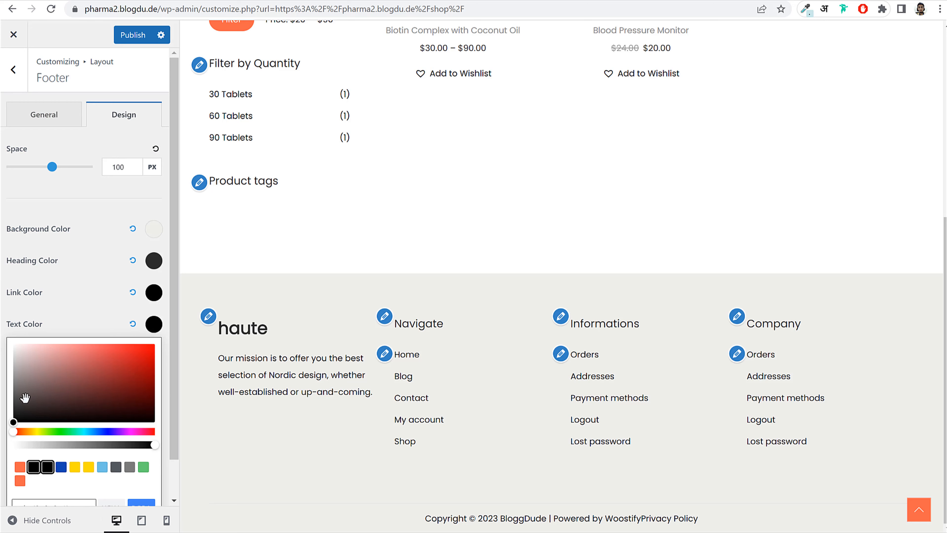
pyautogui.moveTo(25, 398); pyautogui.dragTo(13, 390)
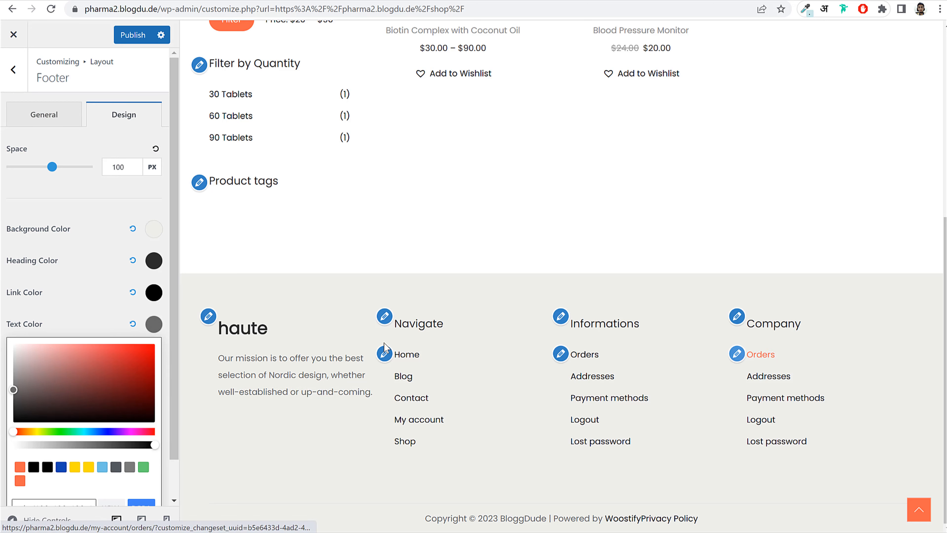
pyautogui.click(89, 311)
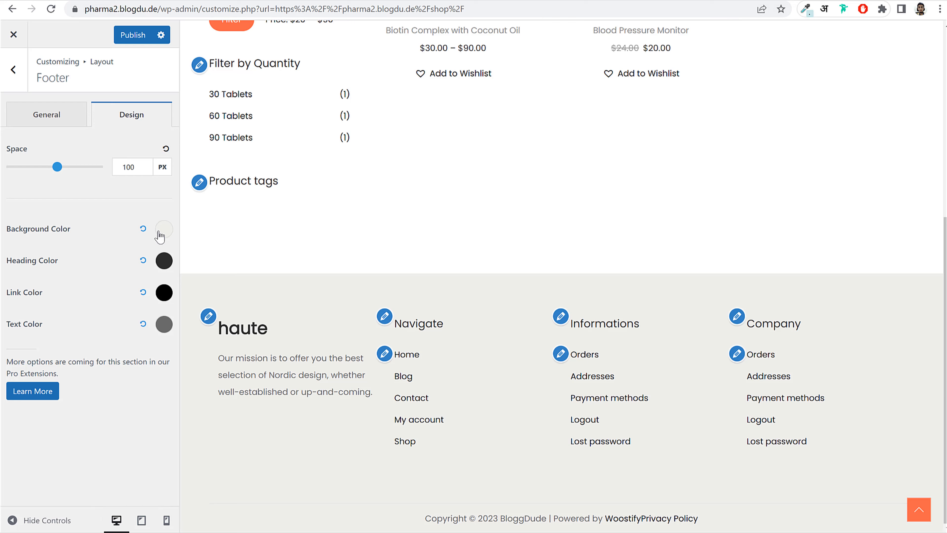
# - Lighten the footer Background Color toward white and publish
pyautogui.click(163, 229)
pyautogui.moveTo(18, 269); pyautogui.dragTo(2, 237)
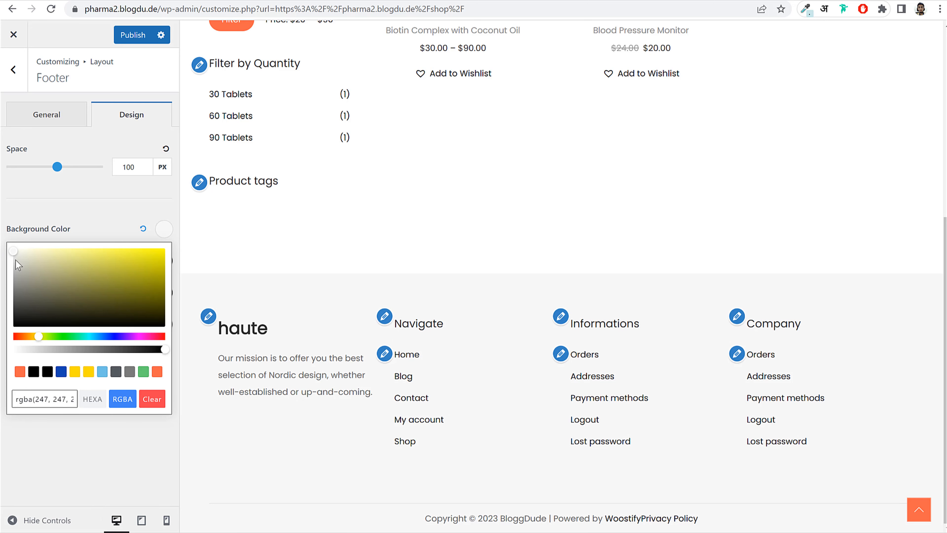
pyautogui.click(99, 228)
pyautogui.click(131, 35)
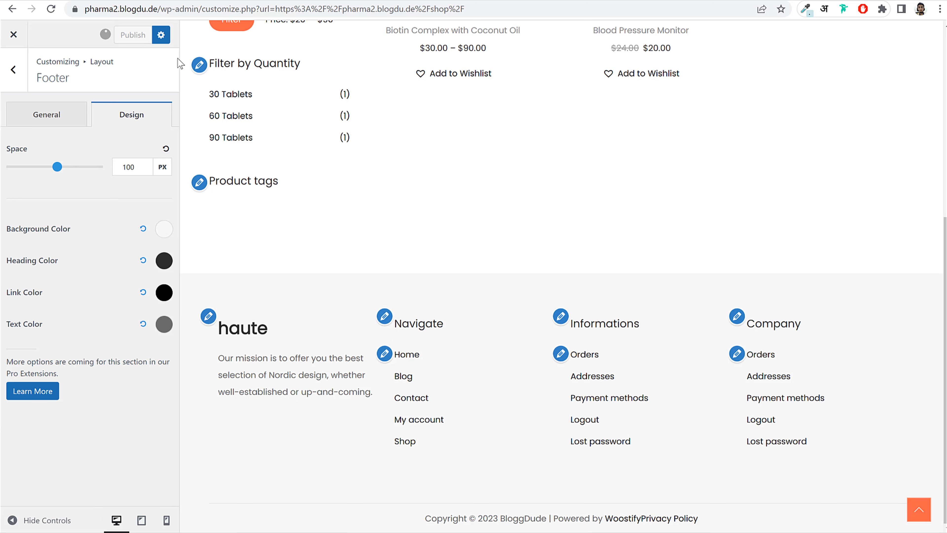
pyautogui.click(44, 114)
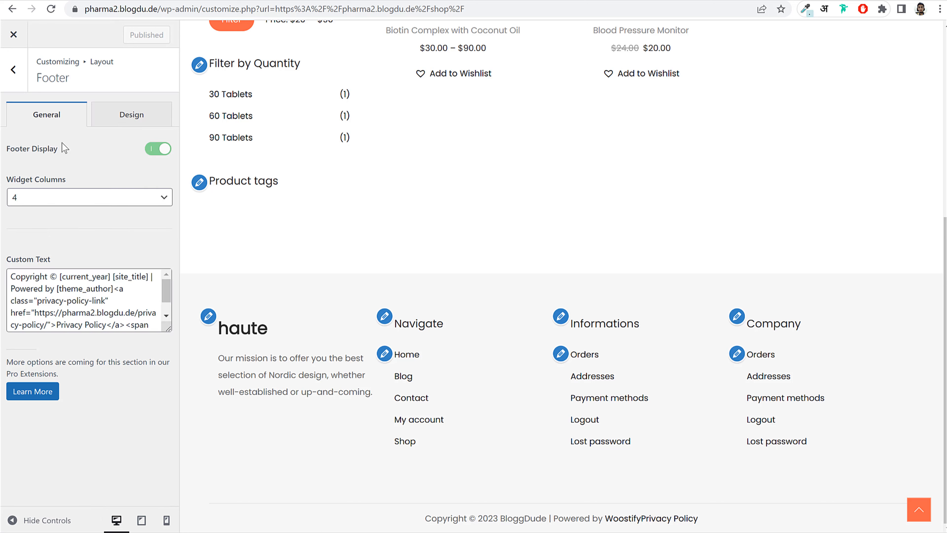
# - Change the footer custom text to end '| Made by' plus the author's name, and publish
pyautogui.moveTo(405, 519); pyautogui.dragTo(744, 522)
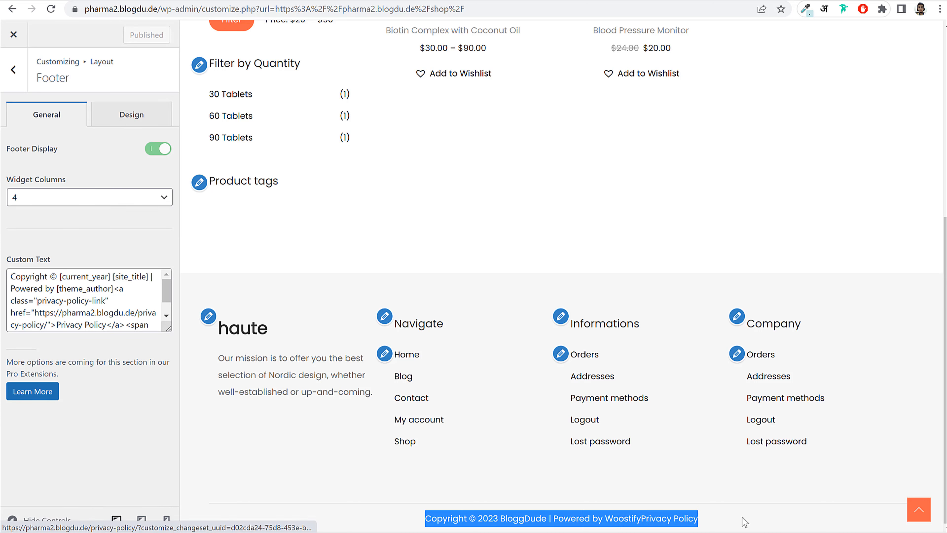
pyautogui.moveTo(168, 329); pyautogui.dragTo(171, 421)
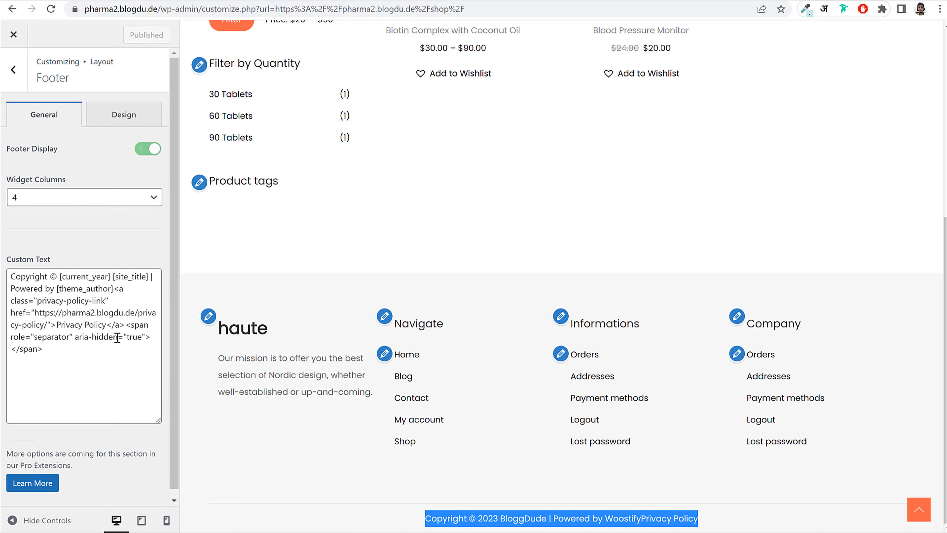
pyautogui.click(117, 337)
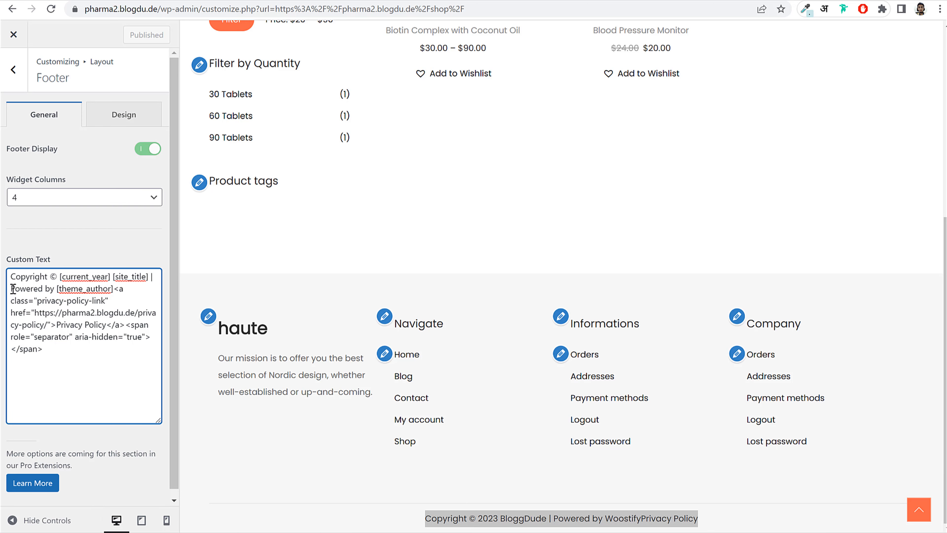
pyautogui.moveTo(13, 289); pyautogui.dragTo(116, 360)
pyautogui.press('BackSpace')
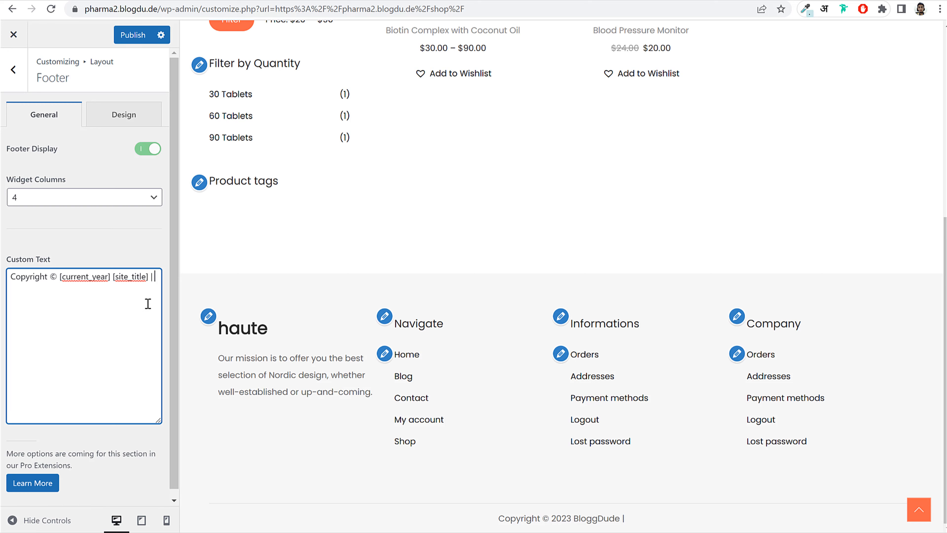
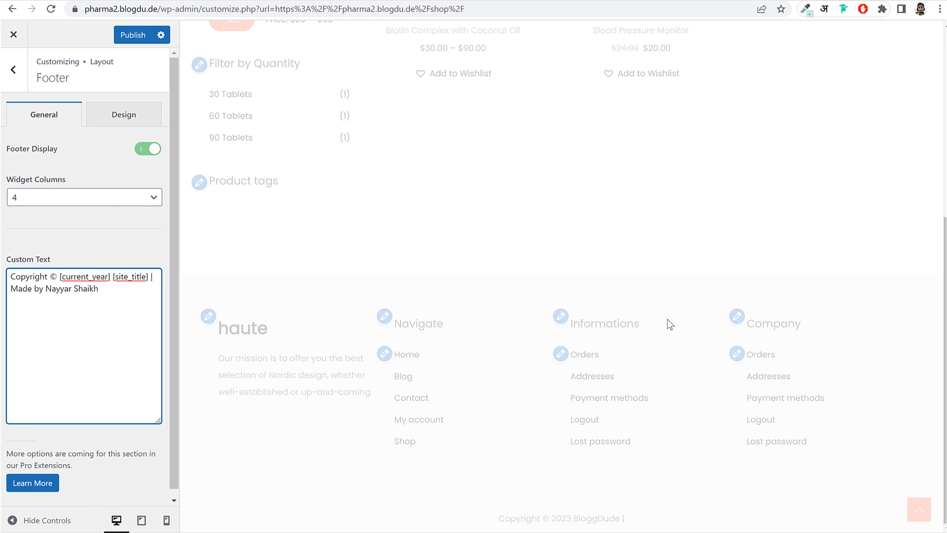
pyautogui.click(124, 34)
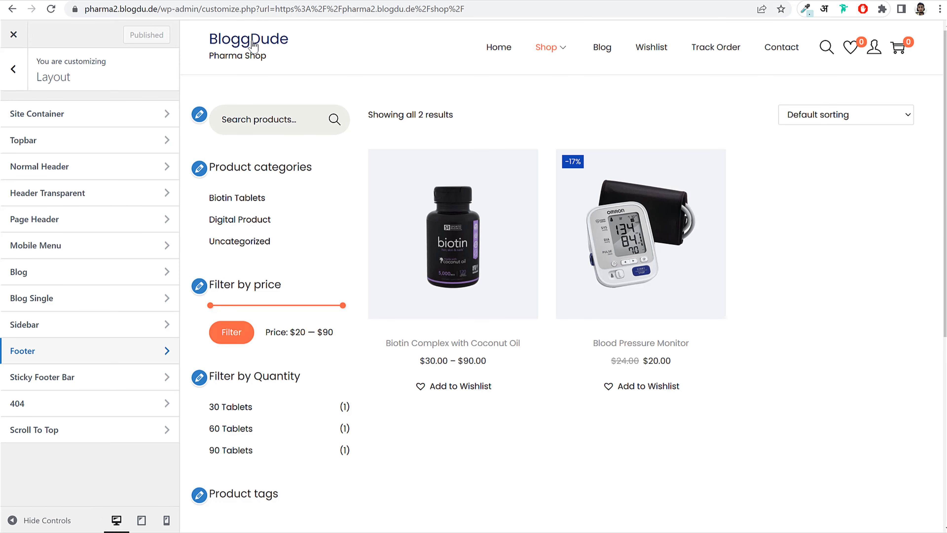
# - Open Site Identity's logo picker, then cancel and close it without setting a logo
pyautogui.click(15, 72)
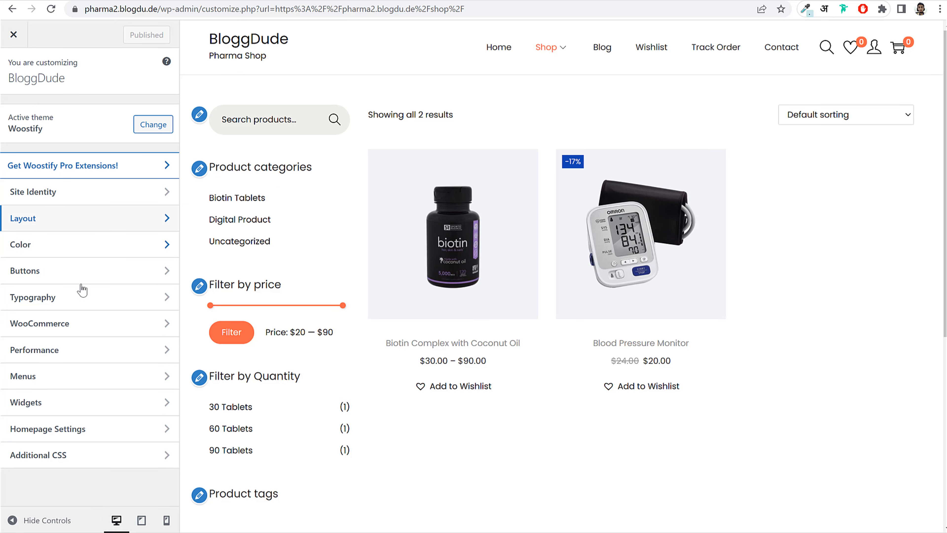
pyautogui.click(77, 193)
pyautogui.click(74, 133)
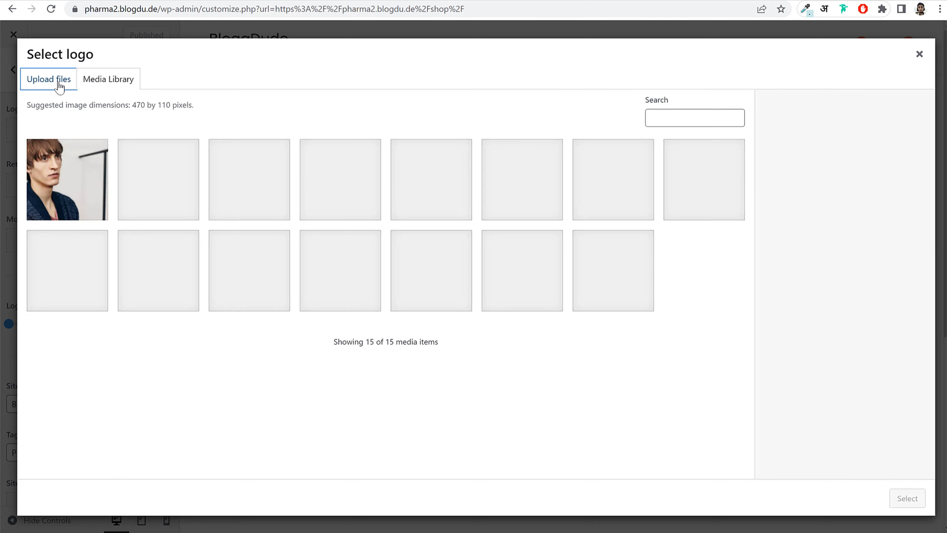
pyautogui.click(56, 83)
pyautogui.click(454, 276)
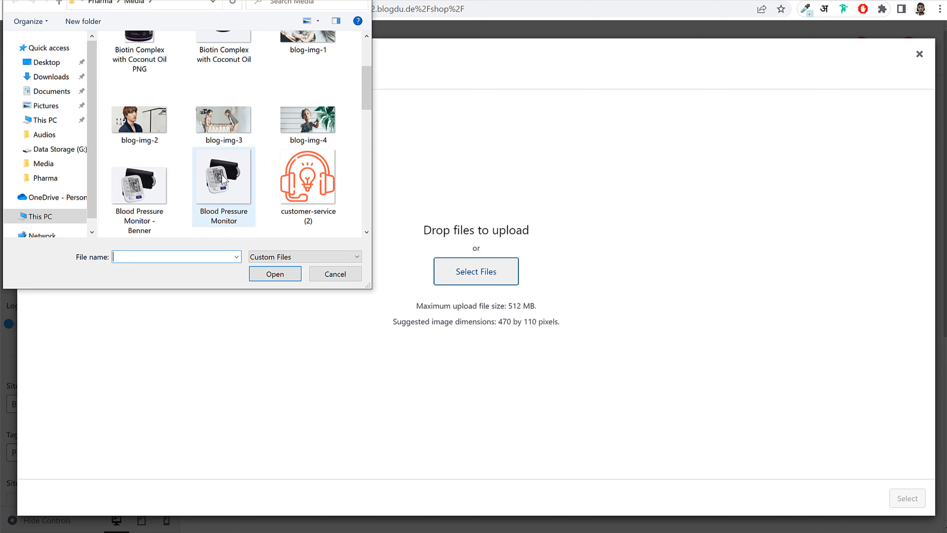
pyautogui.scroll(-5, 210, 167)
pyautogui.scroll(-5, 283, 158)
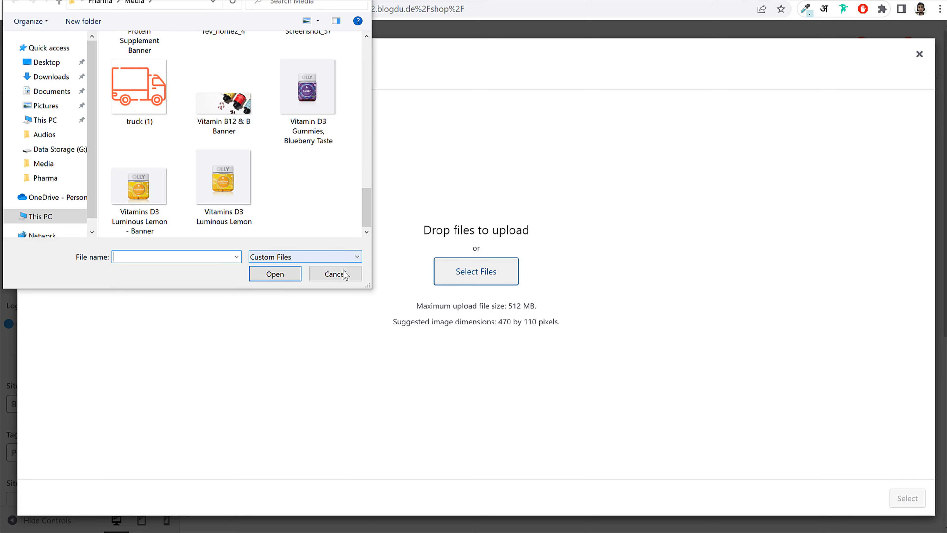
pyautogui.click(335, 273)
pyautogui.click(919, 54)
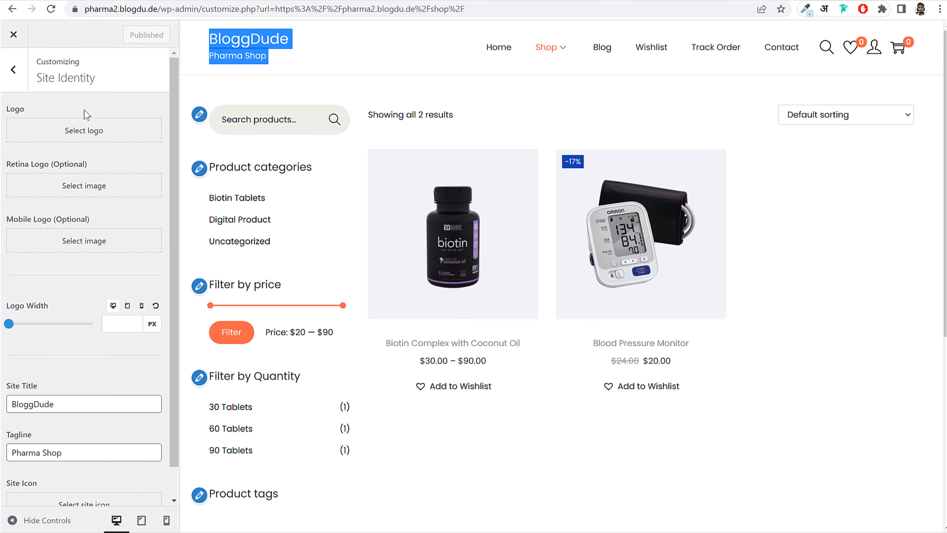
pyautogui.click(12, 63)
# - Load the Home page in the preview to check the footer, then exit the customizer
pyautogui.scroll(-5, 492, 254)
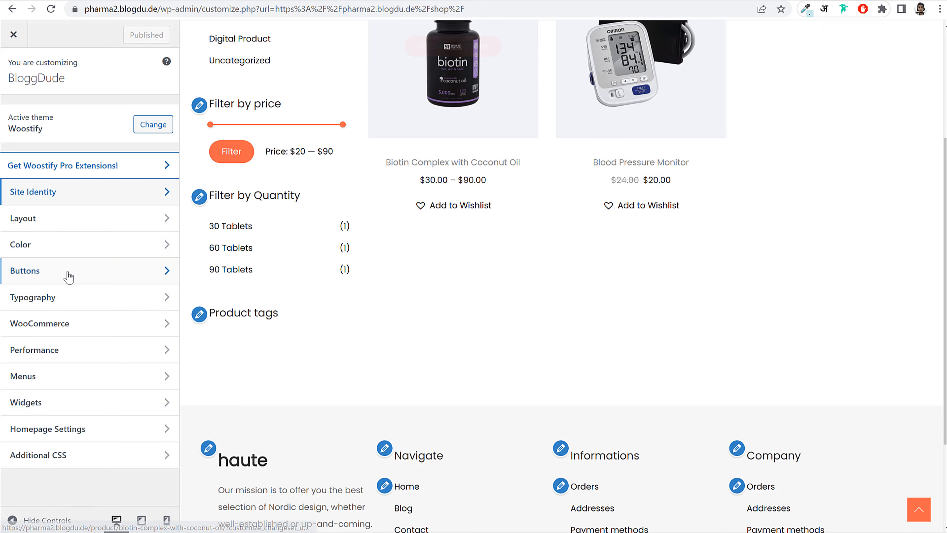
pyautogui.scroll(5, 443, 302)
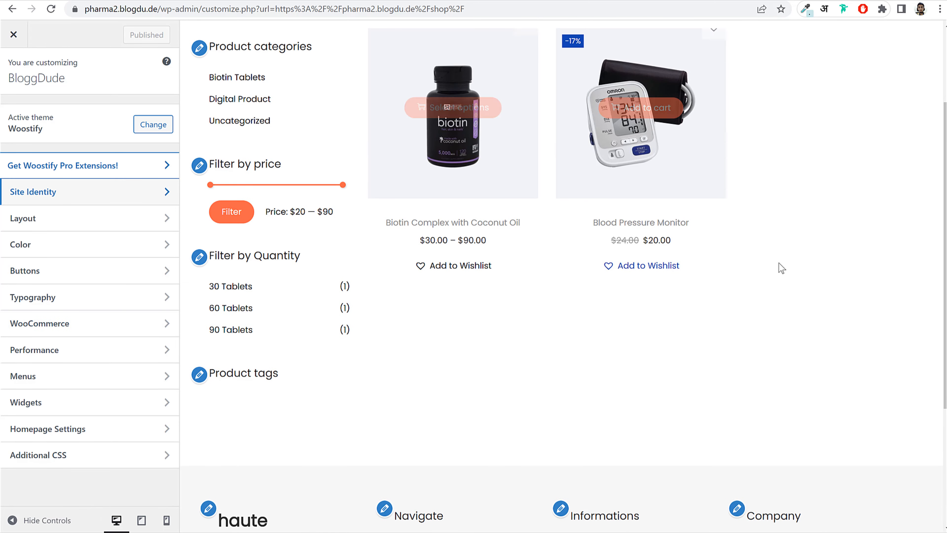
pyautogui.click(499, 47)
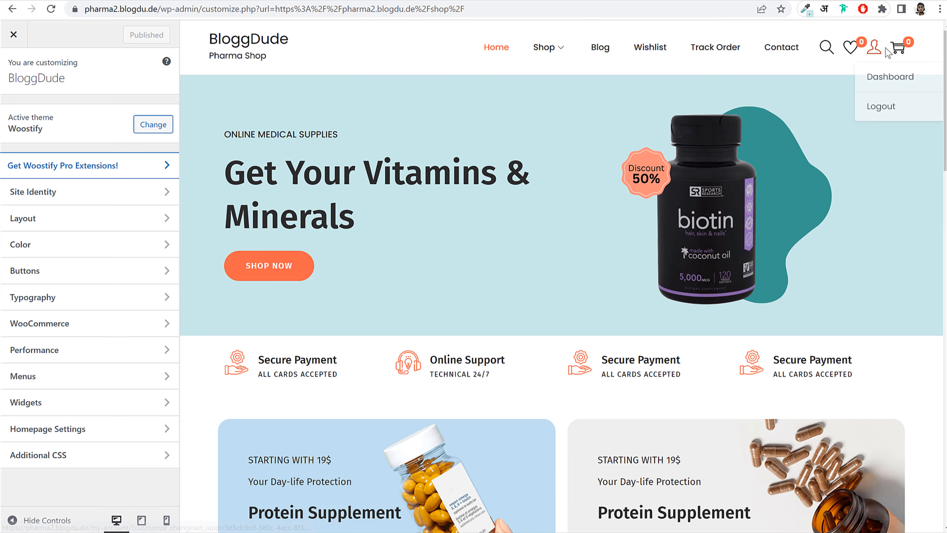
pyautogui.scroll(-10, 799, 248)
pyautogui.scroll(-5, 802, 254)
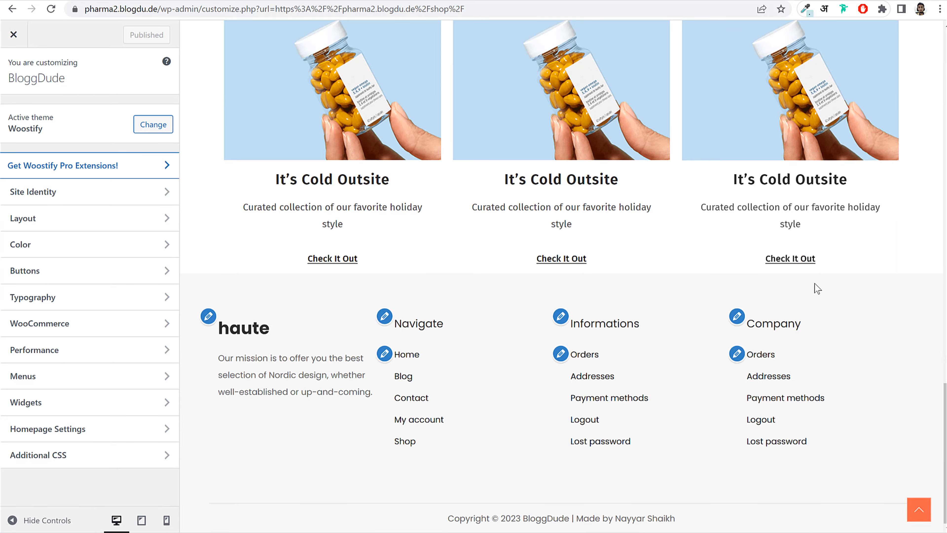
pyautogui.scroll(20, 837, 328)
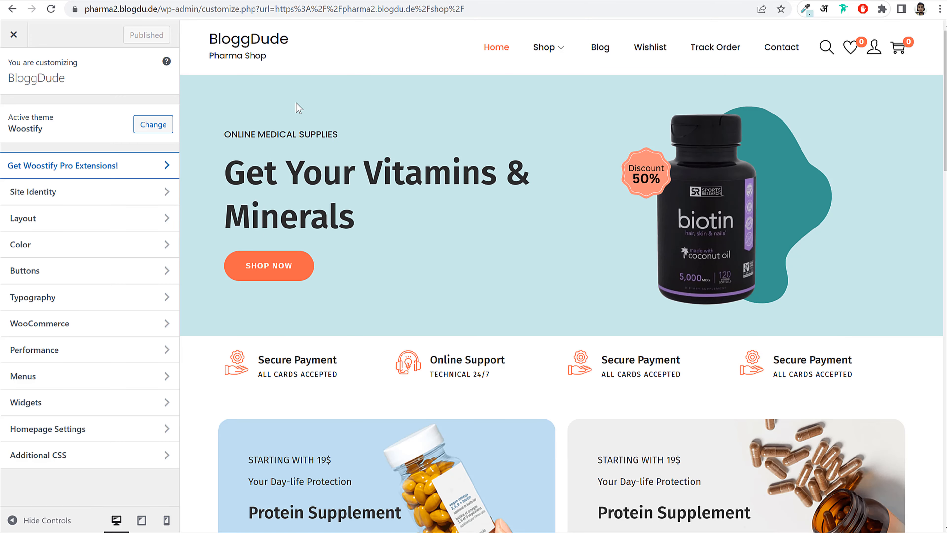
pyautogui.click(51, 9)
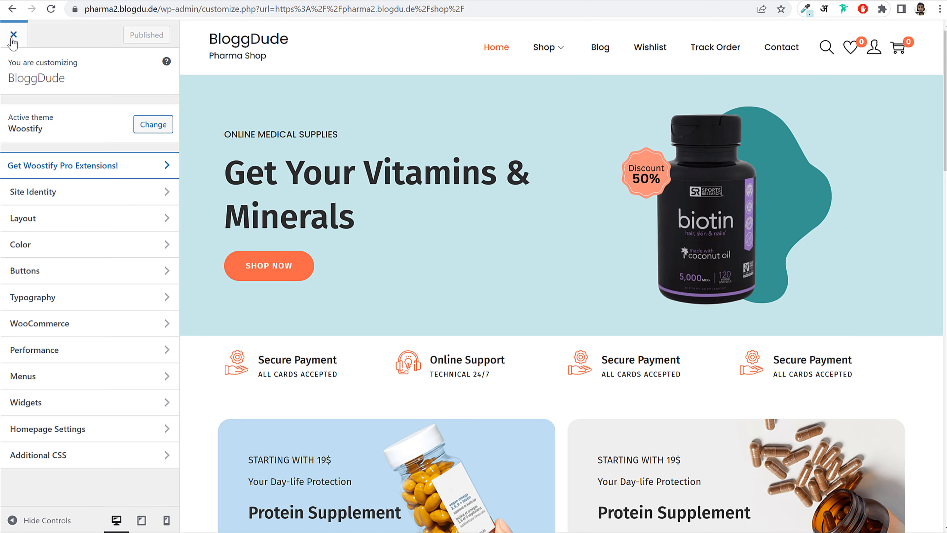